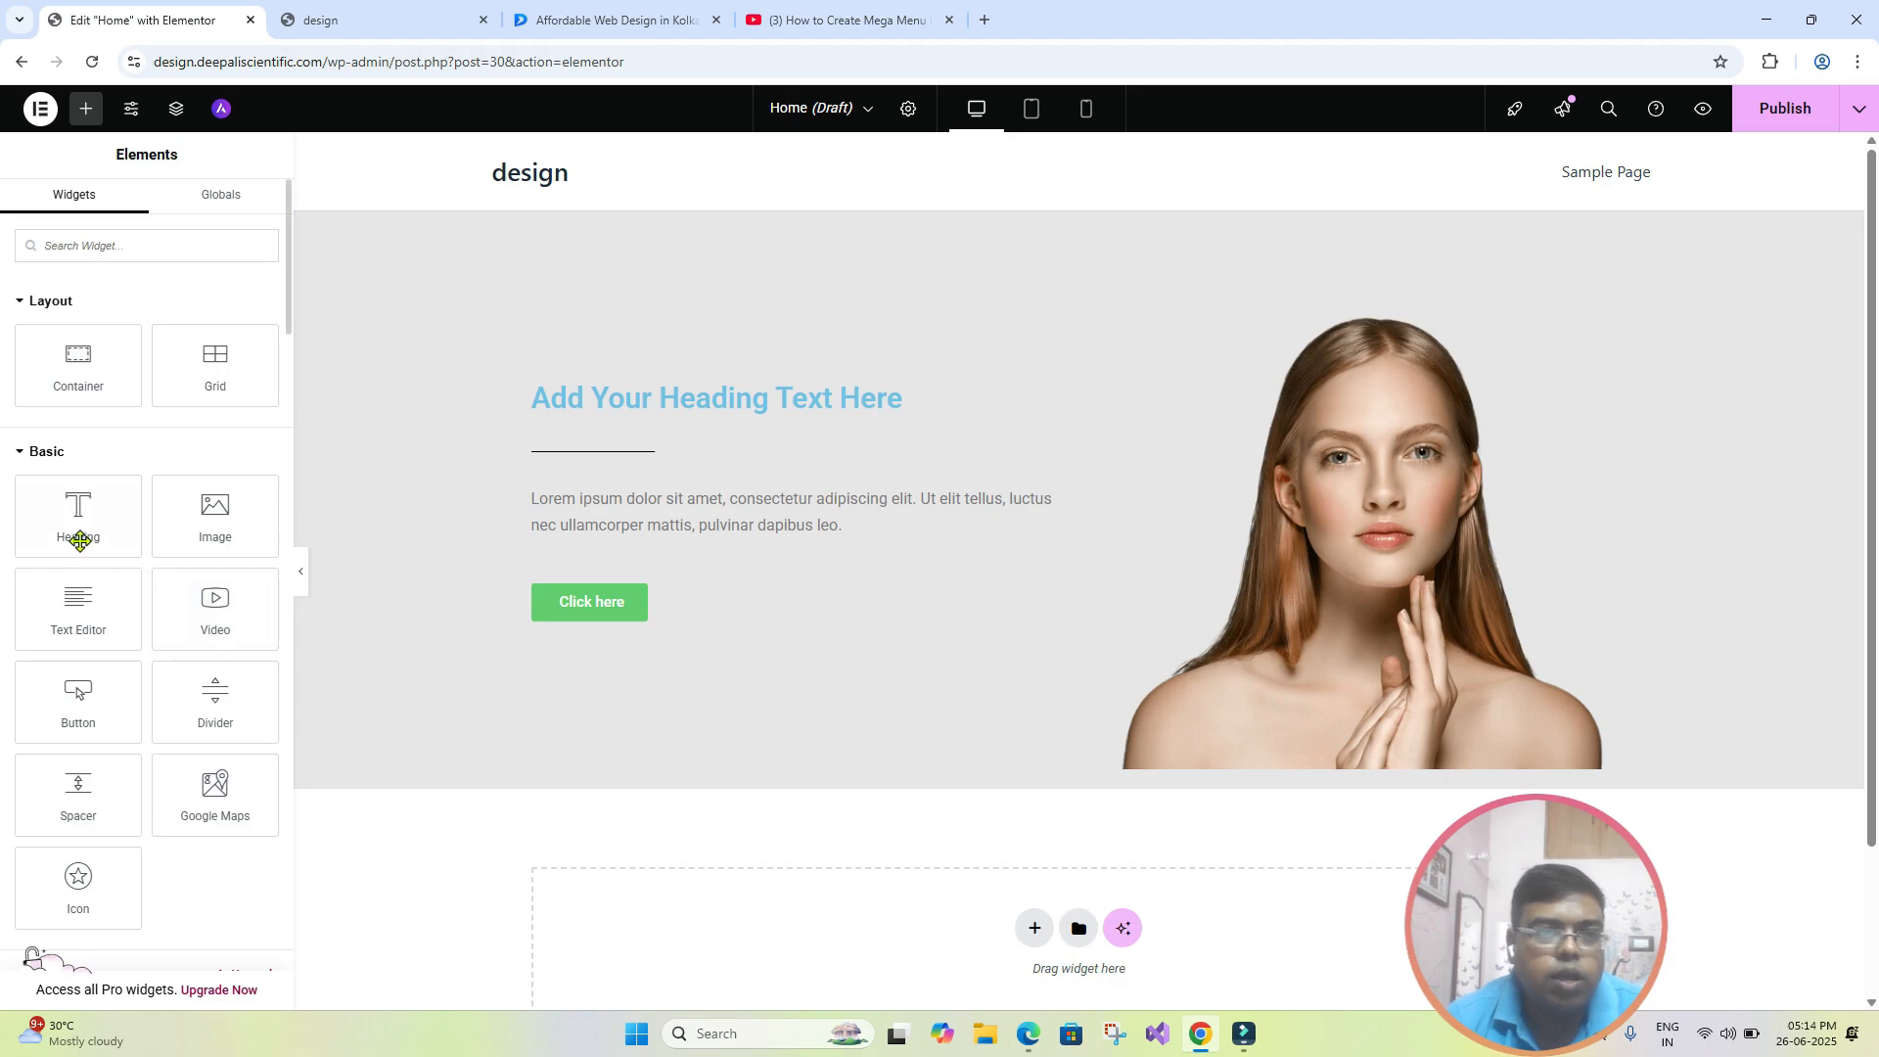
- Replace the hero section's heading text with "welcome to our class part 2"
{"action": "scroll", "coordinate": [75, 534], "scroll_direction": "down", "scroll_amount": 2}
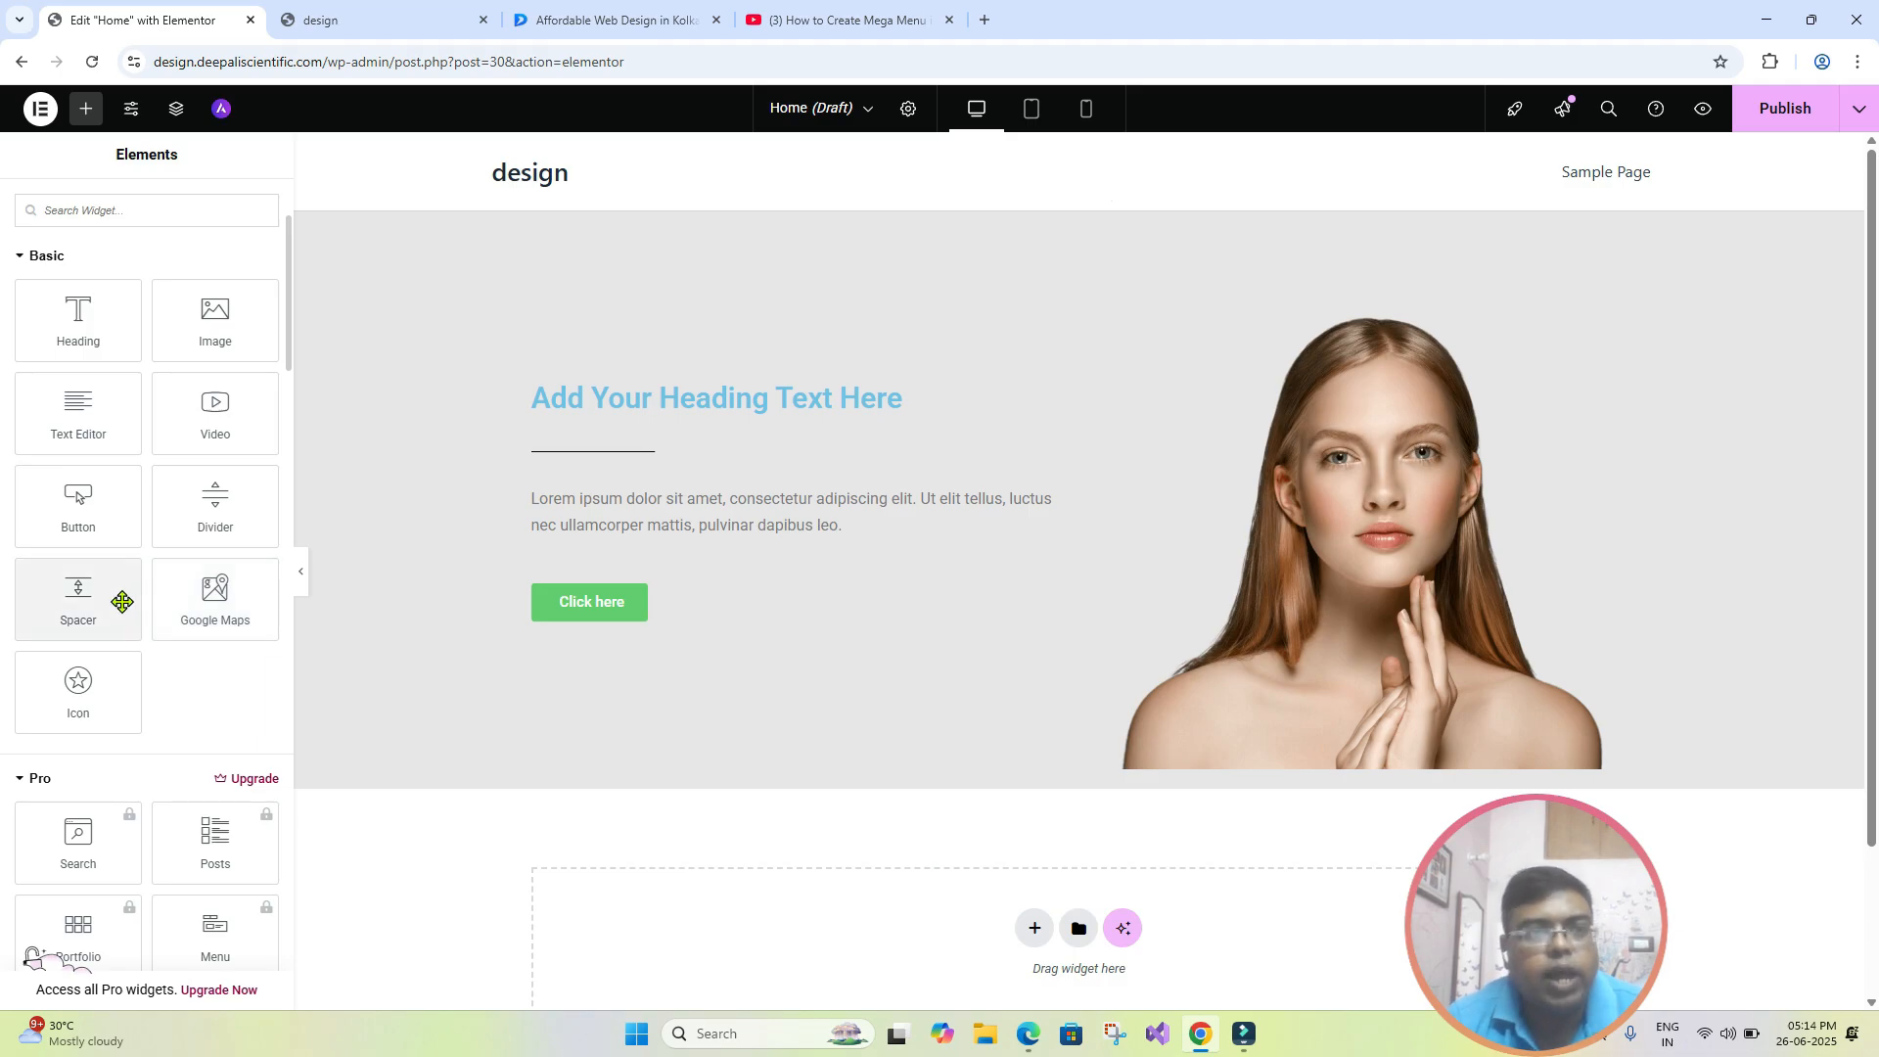
{"action": "scroll", "coordinate": [122, 602], "scroll_direction": "up", "scroll_amount": 2}
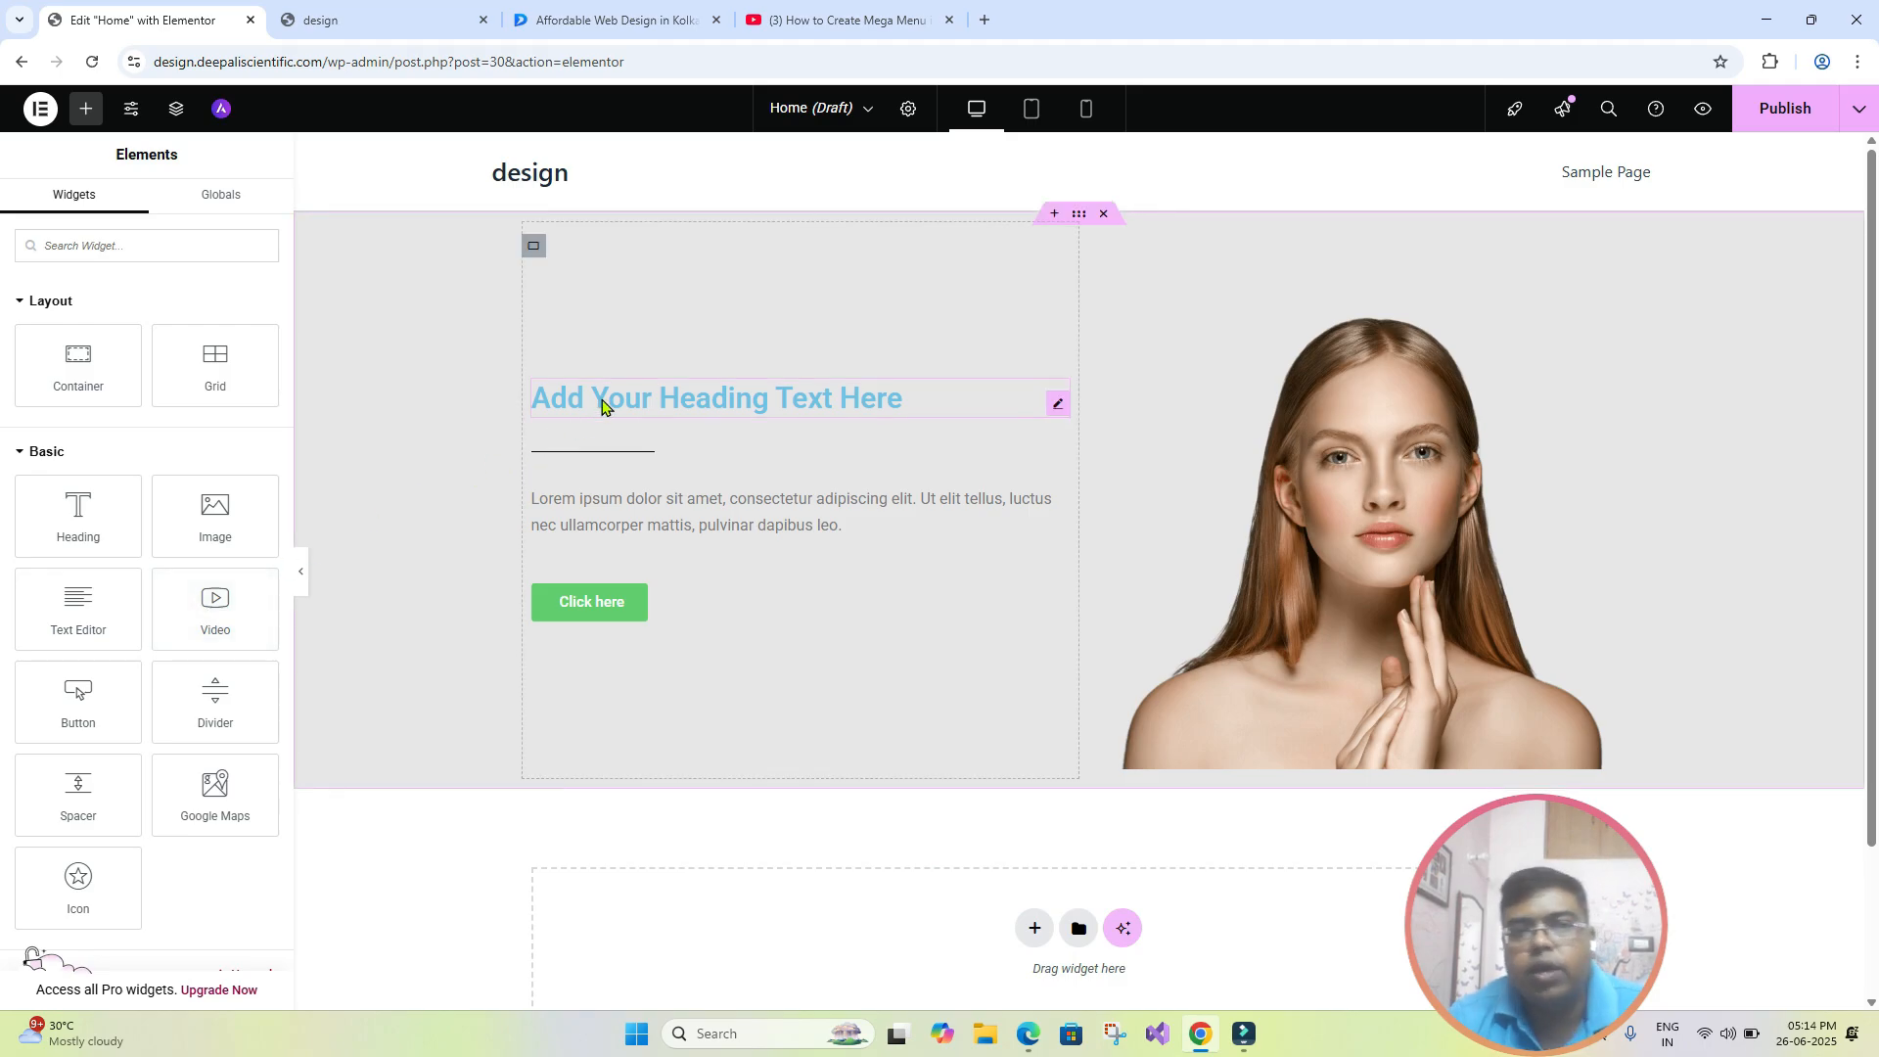
{"action": "left_click", "coordinate": [642, 403]}
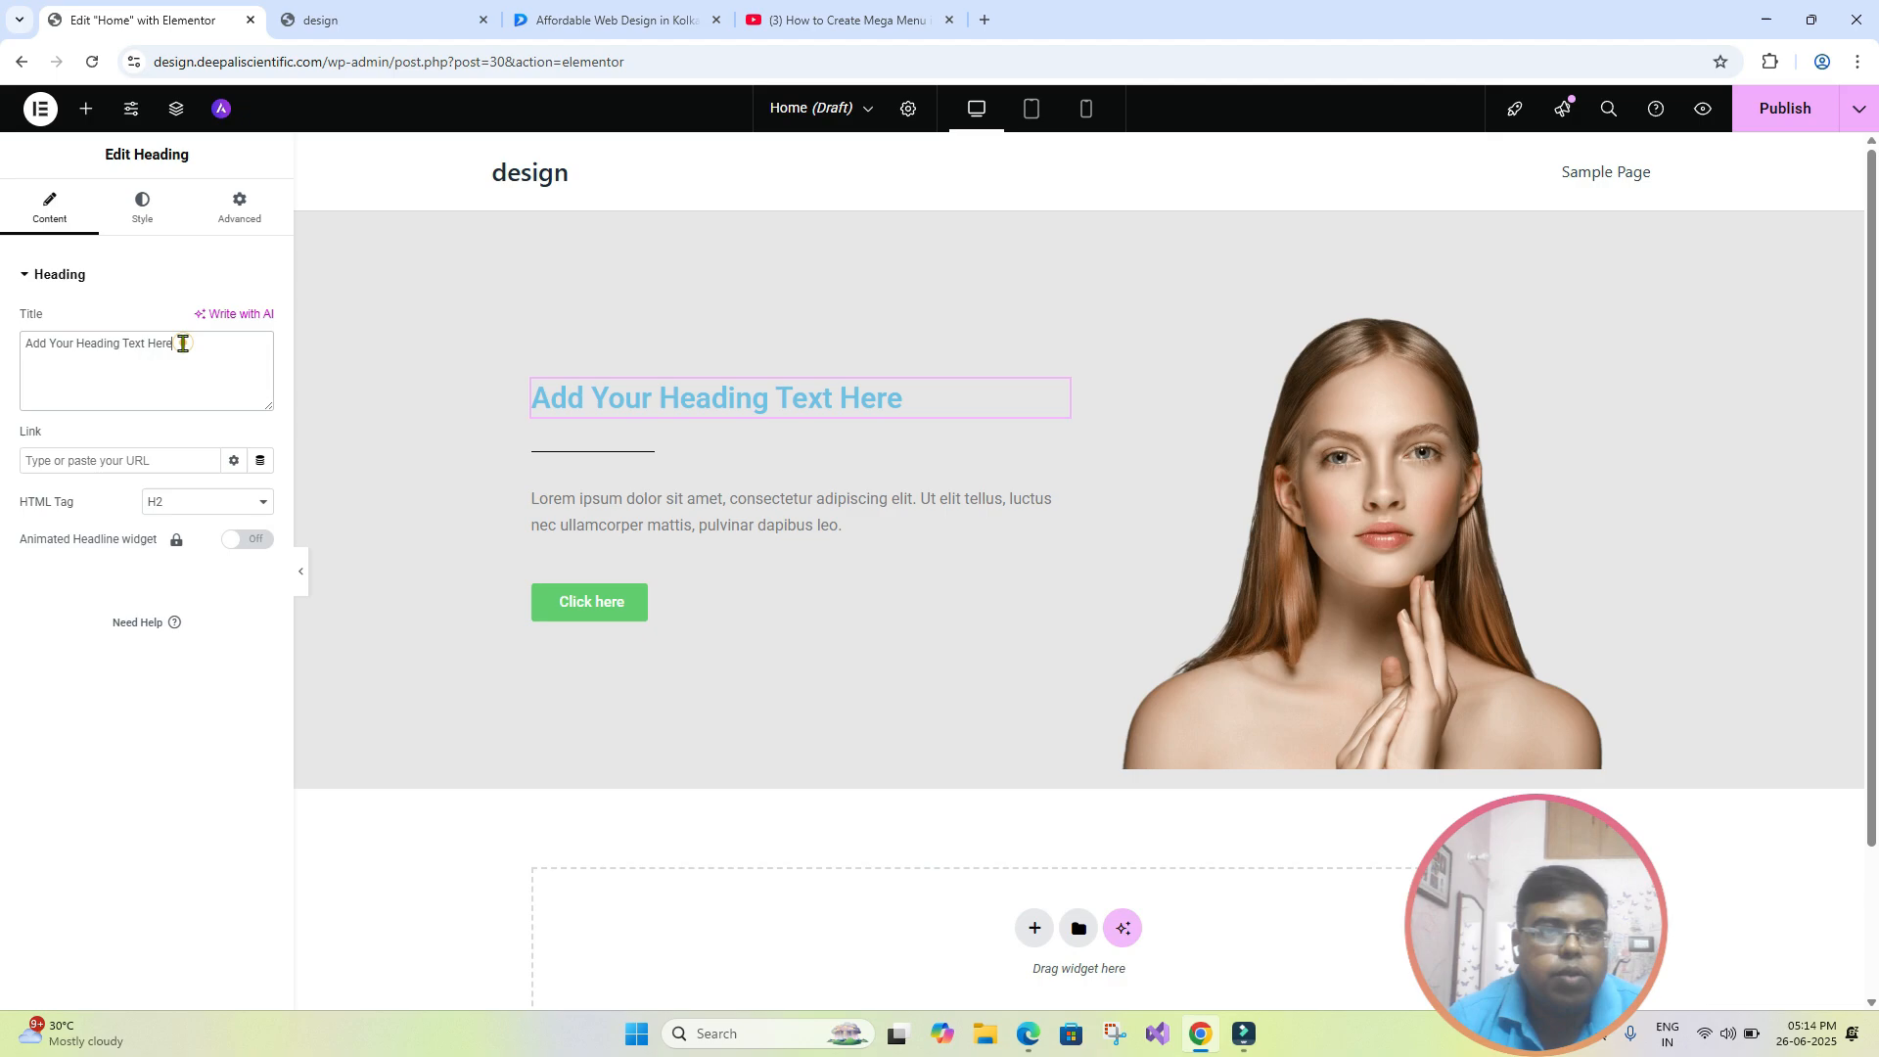
{"action": "left_click_drag", "start_coordinate": [182, 343], "coordinate": [12, 349]}
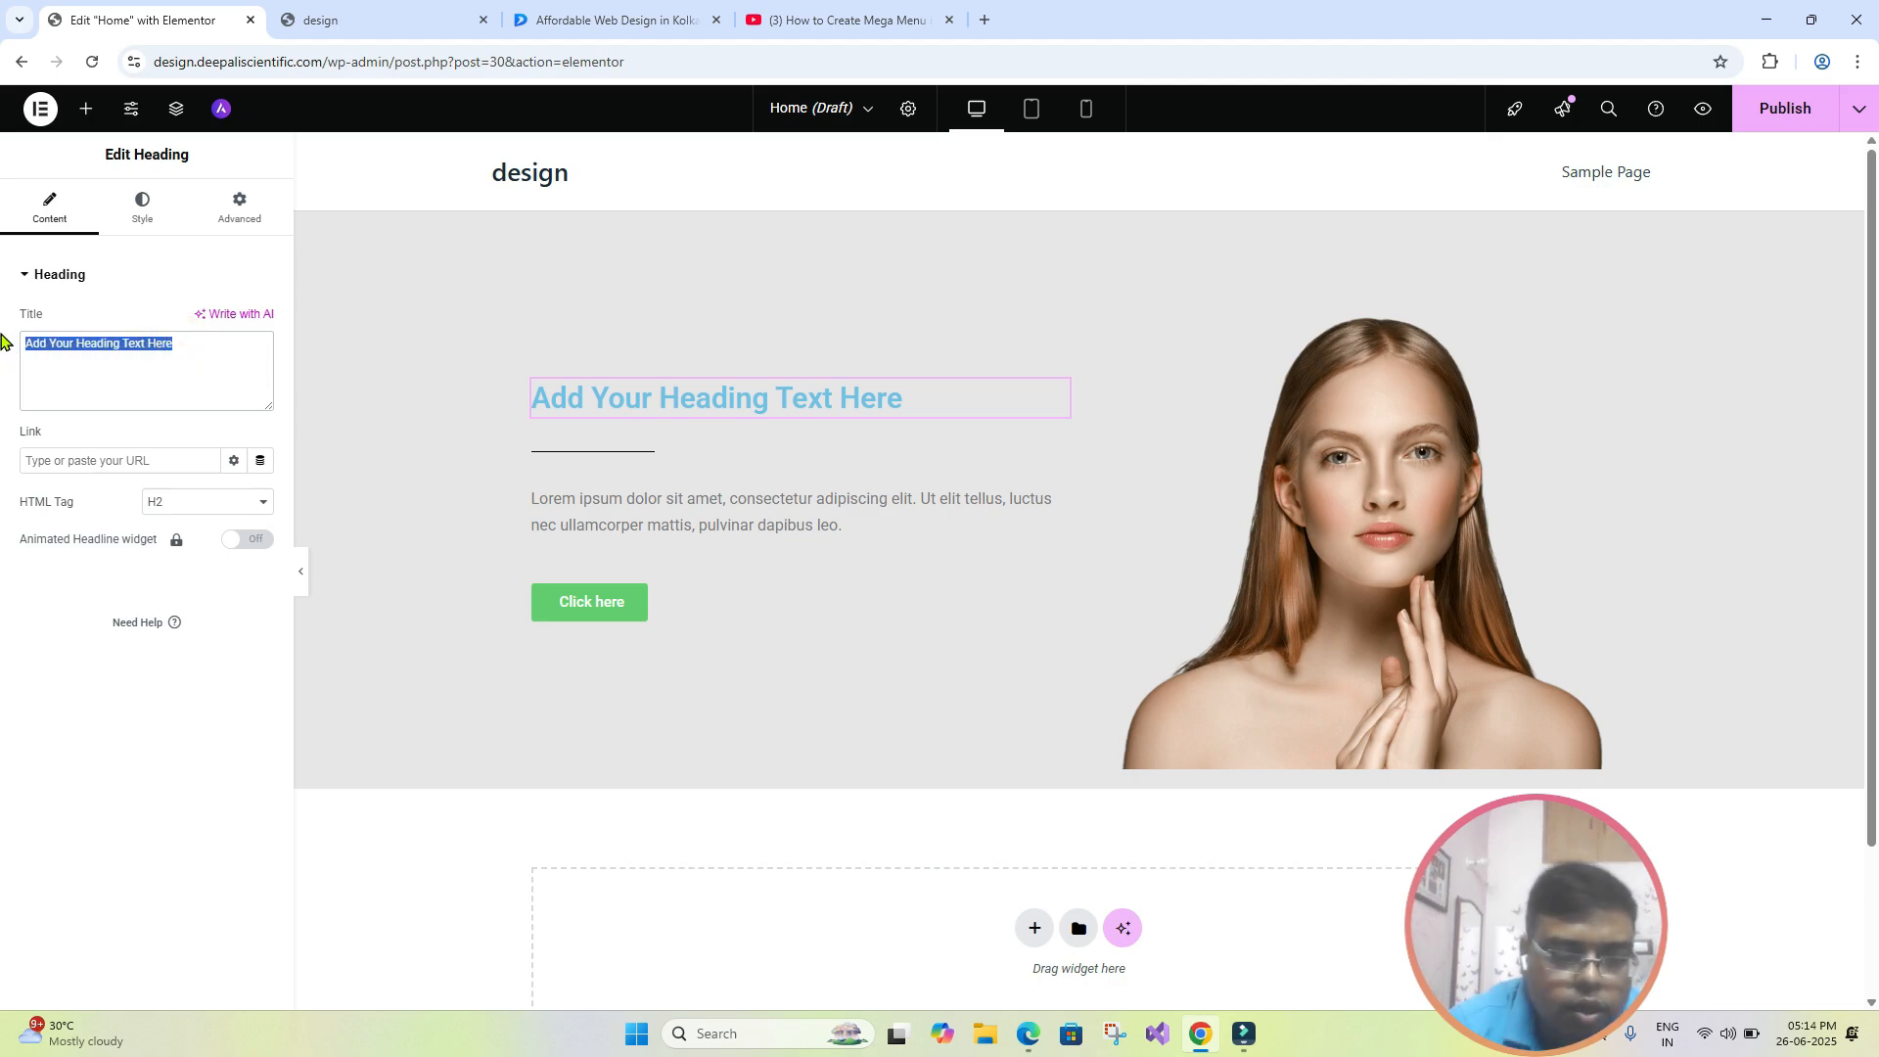
{"action": "type", "text": "welcome to"}
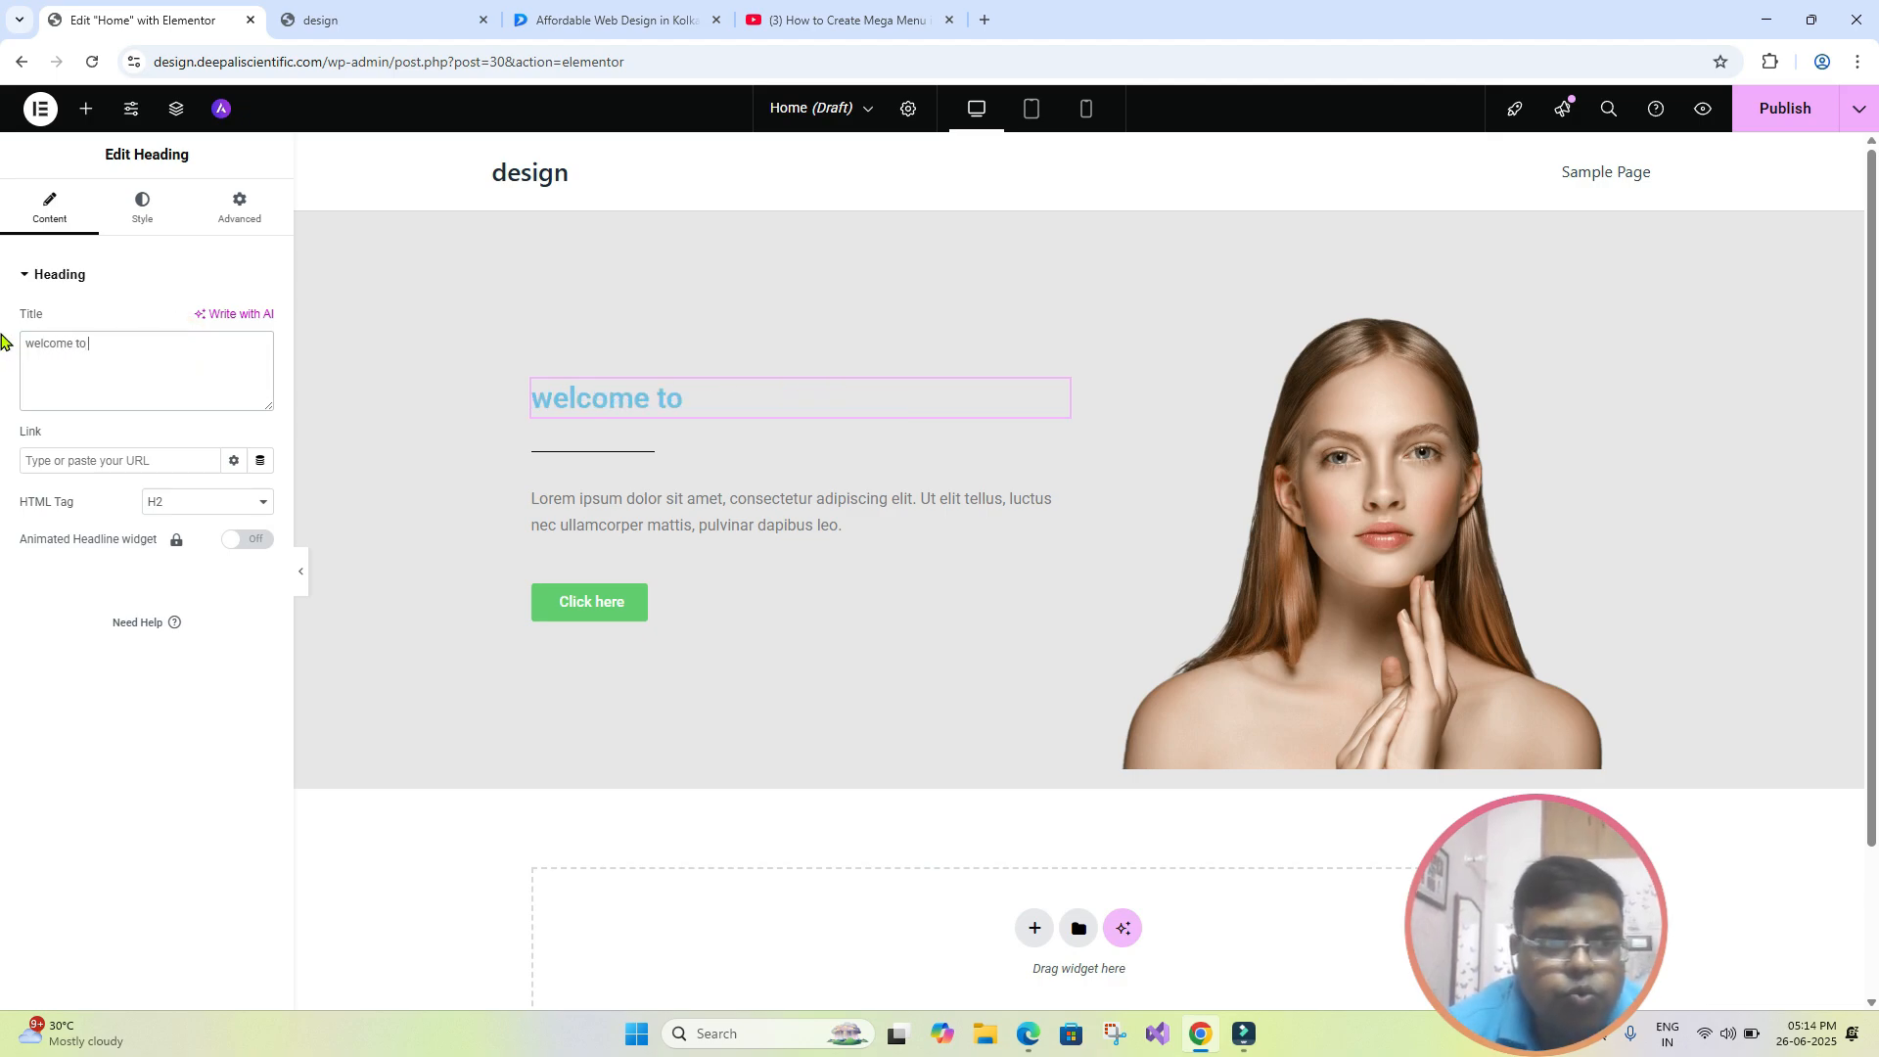
{"action": "type", "text": " our class part"}
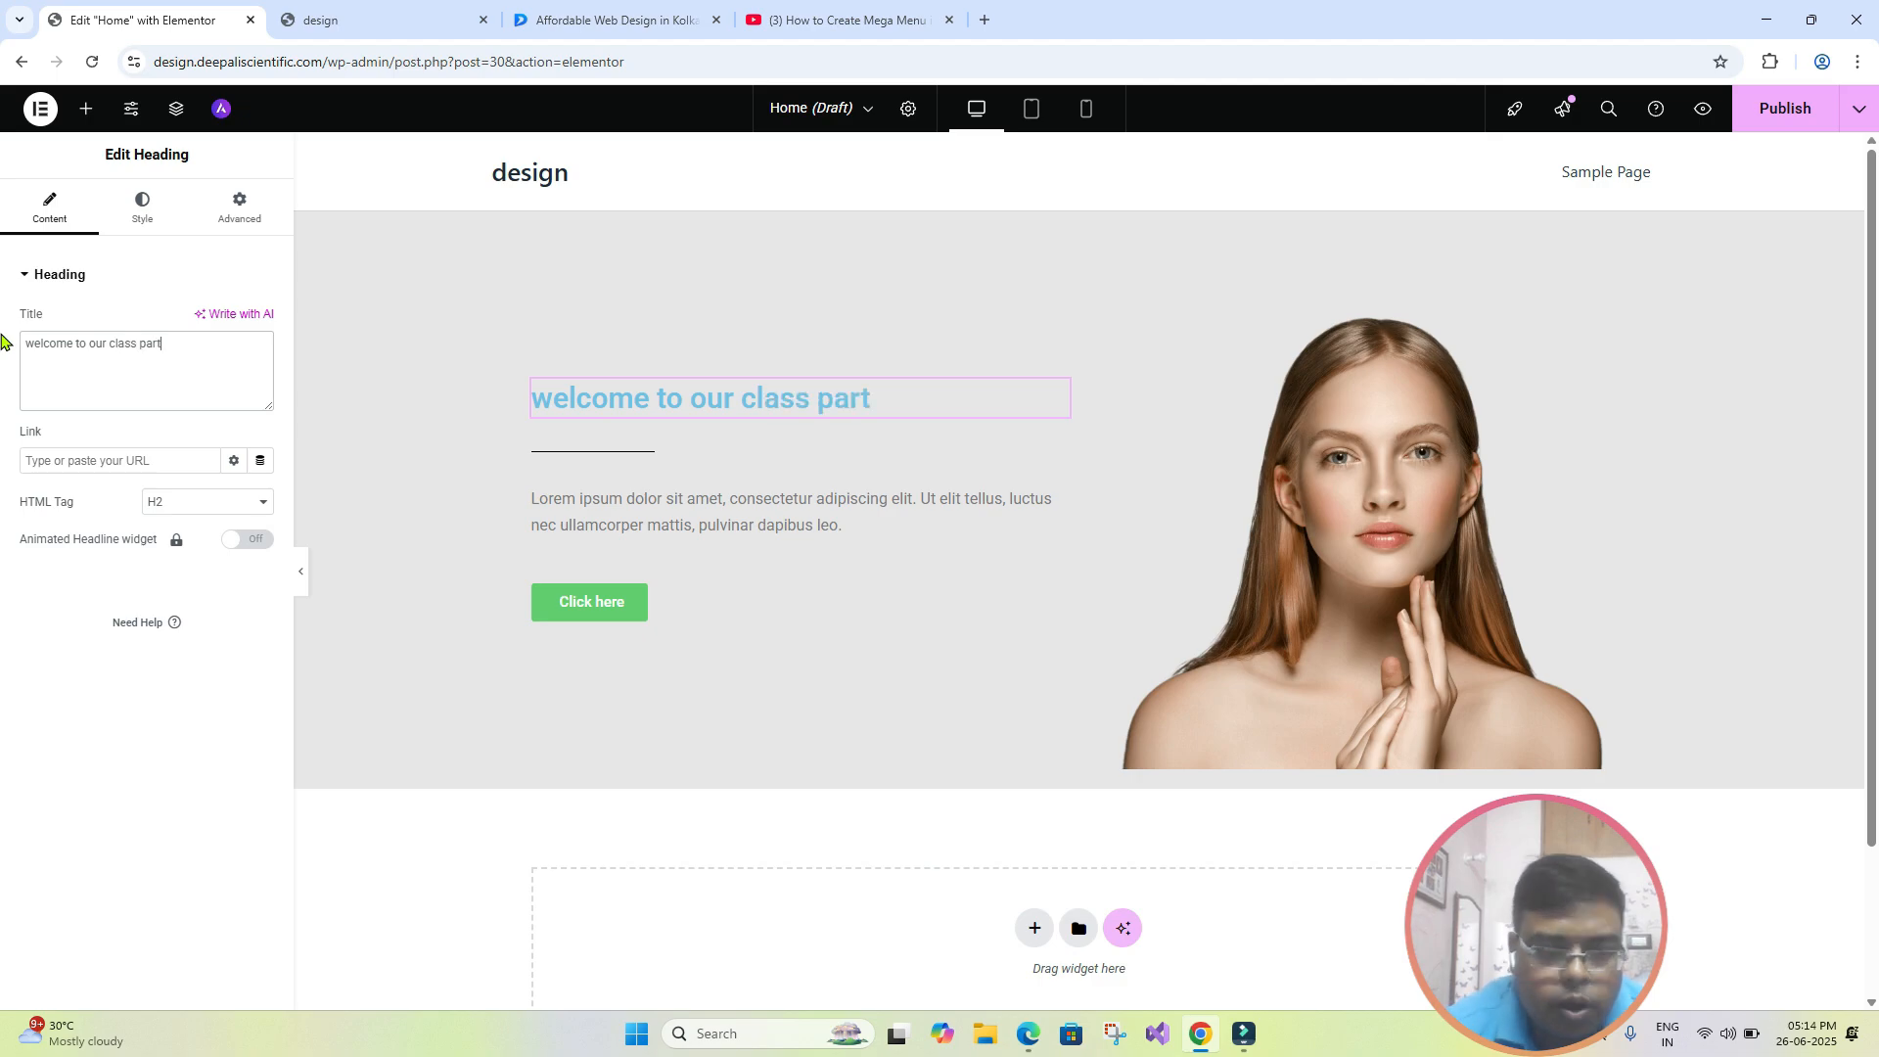
{"action": "type", "text": " 2"}
{"action": "left_click", "coordinate": [938, 320]}
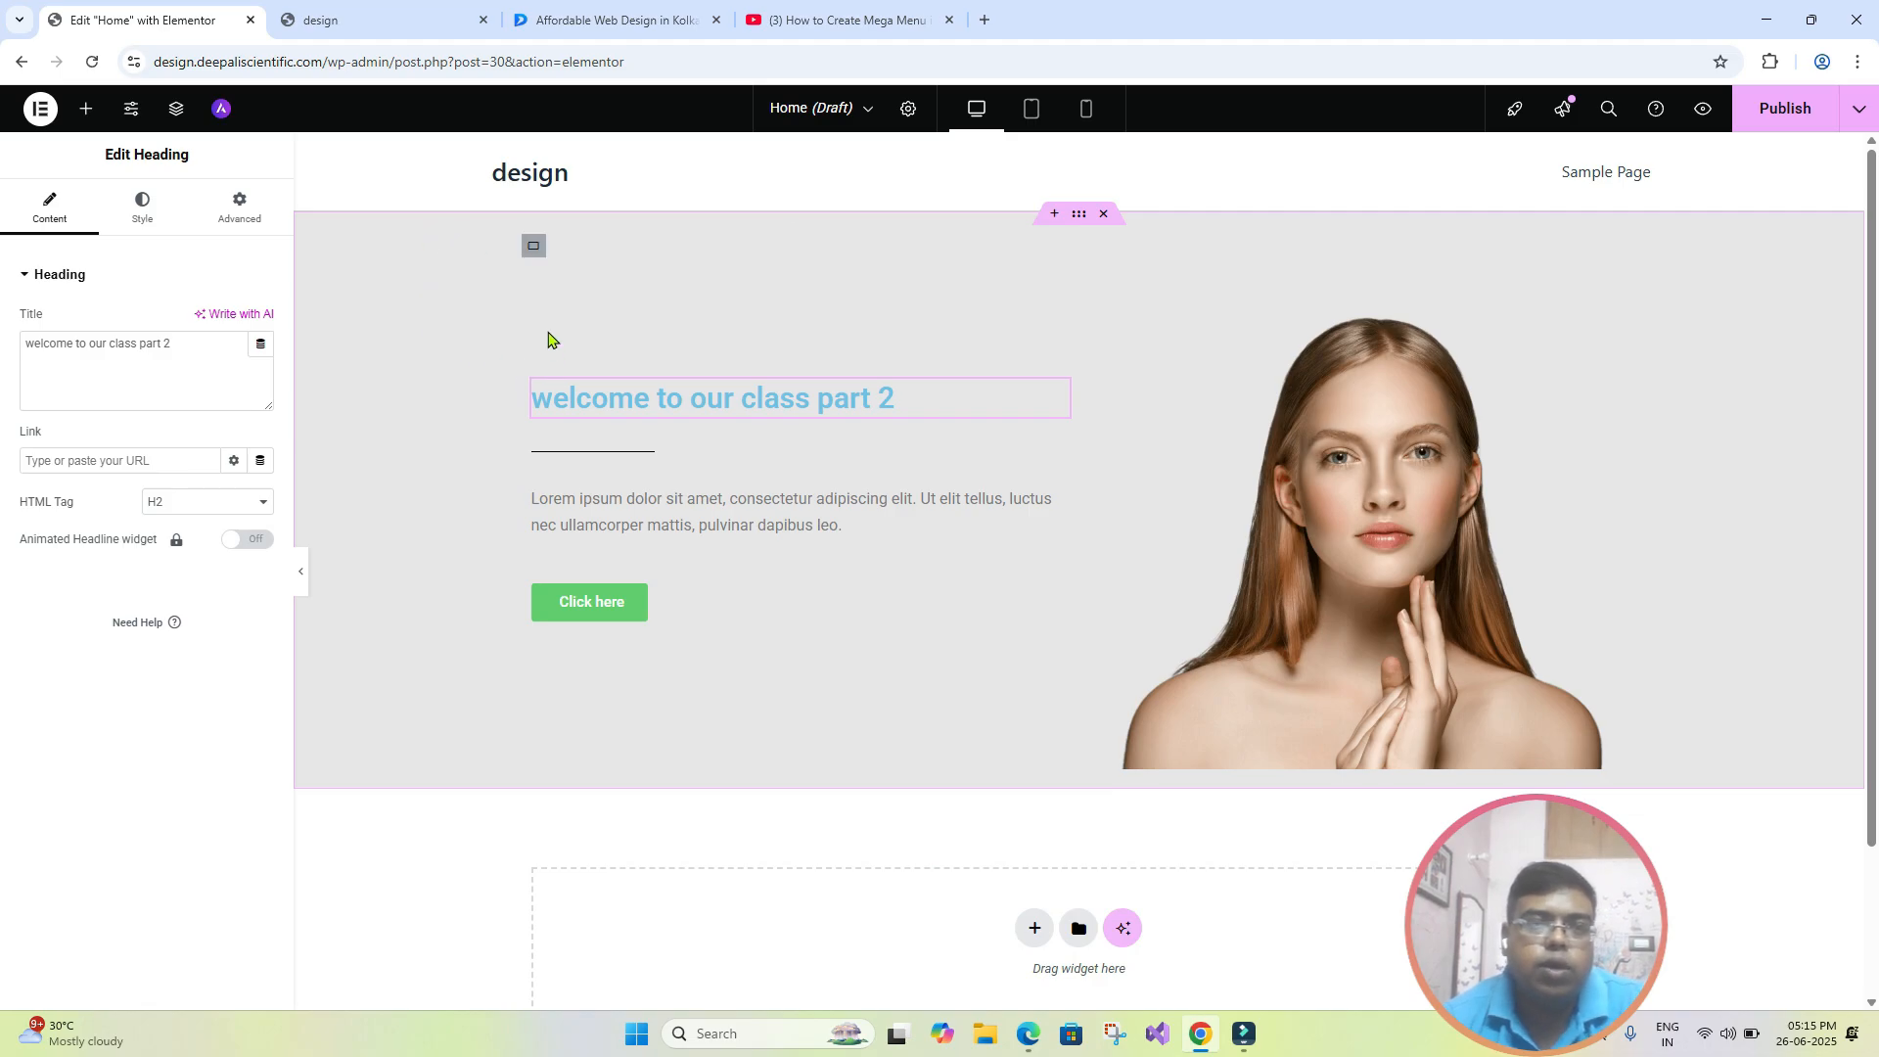
- Look at the settings of the text column's container, divider, paragraph and button one after another
{"action": "left_click", "coordinate": [533, 250]}
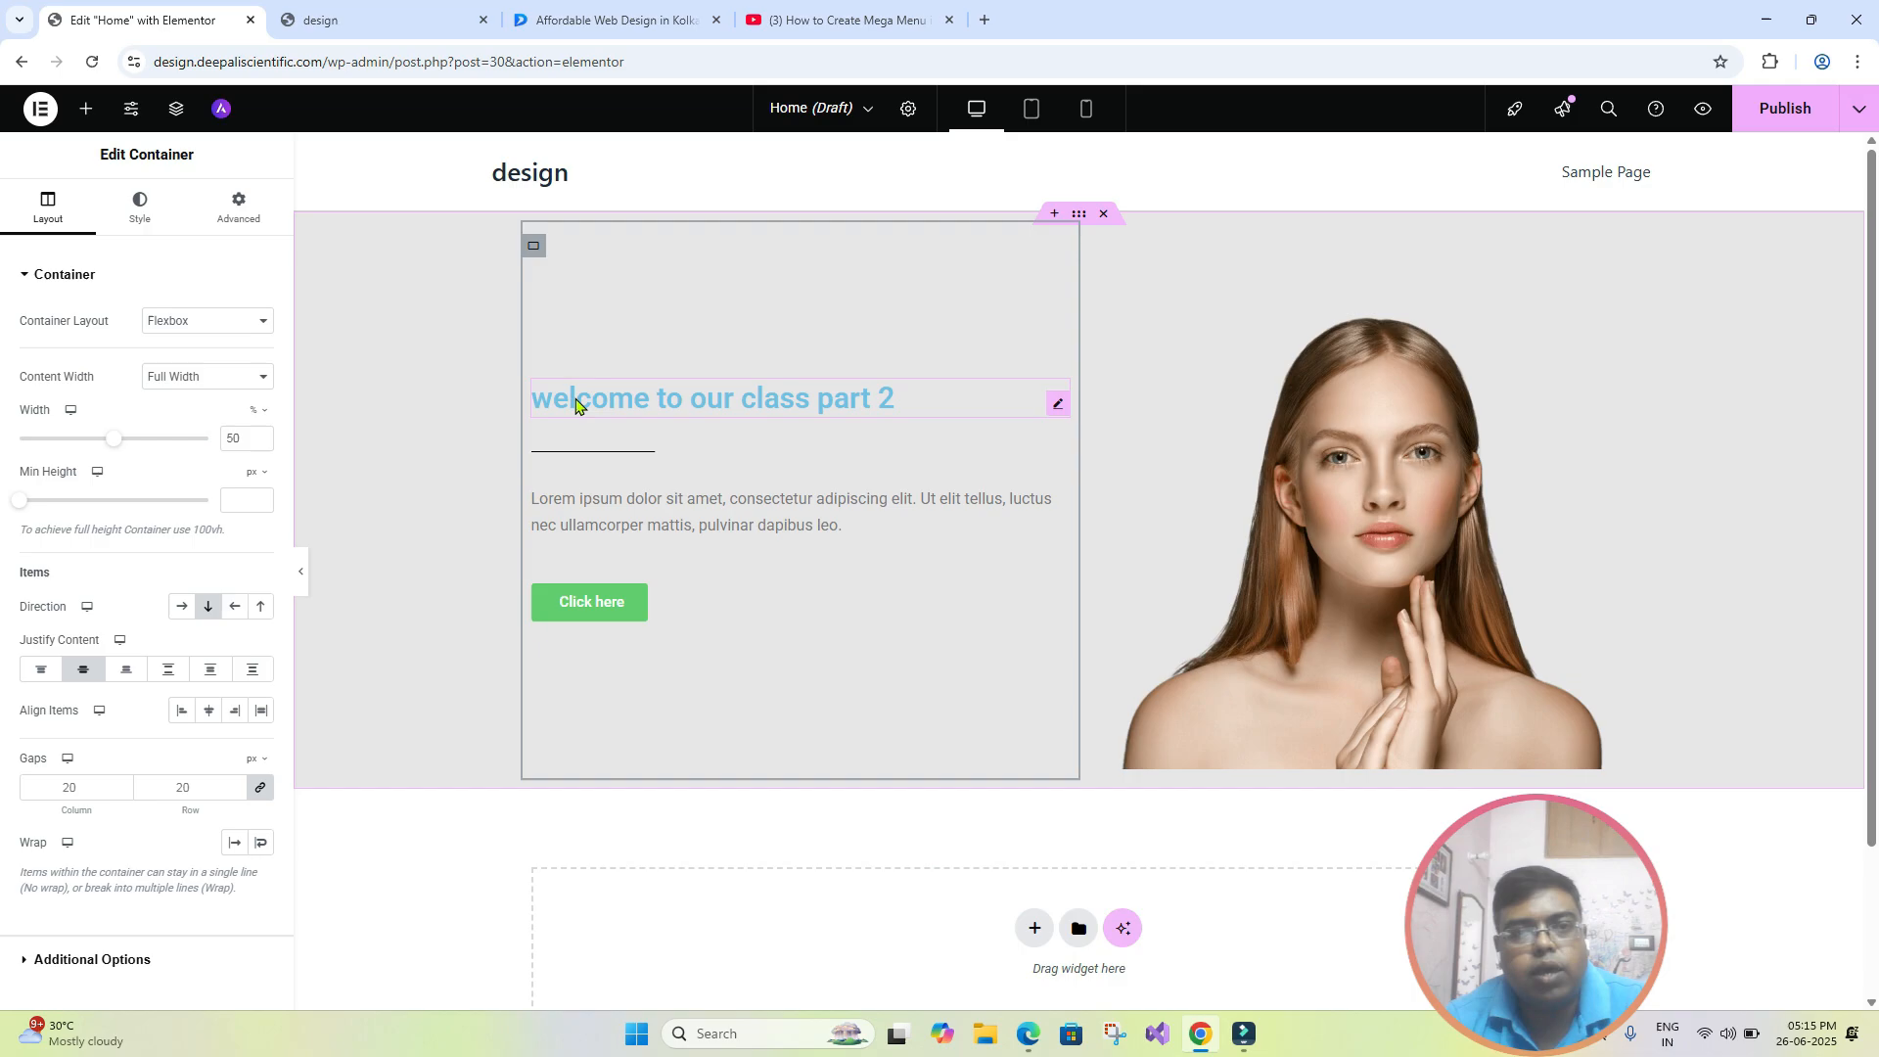
{"action": "left_click", "coordinate": [630, 452]}
{"action": "left_click", "coordinate": [652, 519]}
{"action": "left_click", "coordinate": [661, 606]}
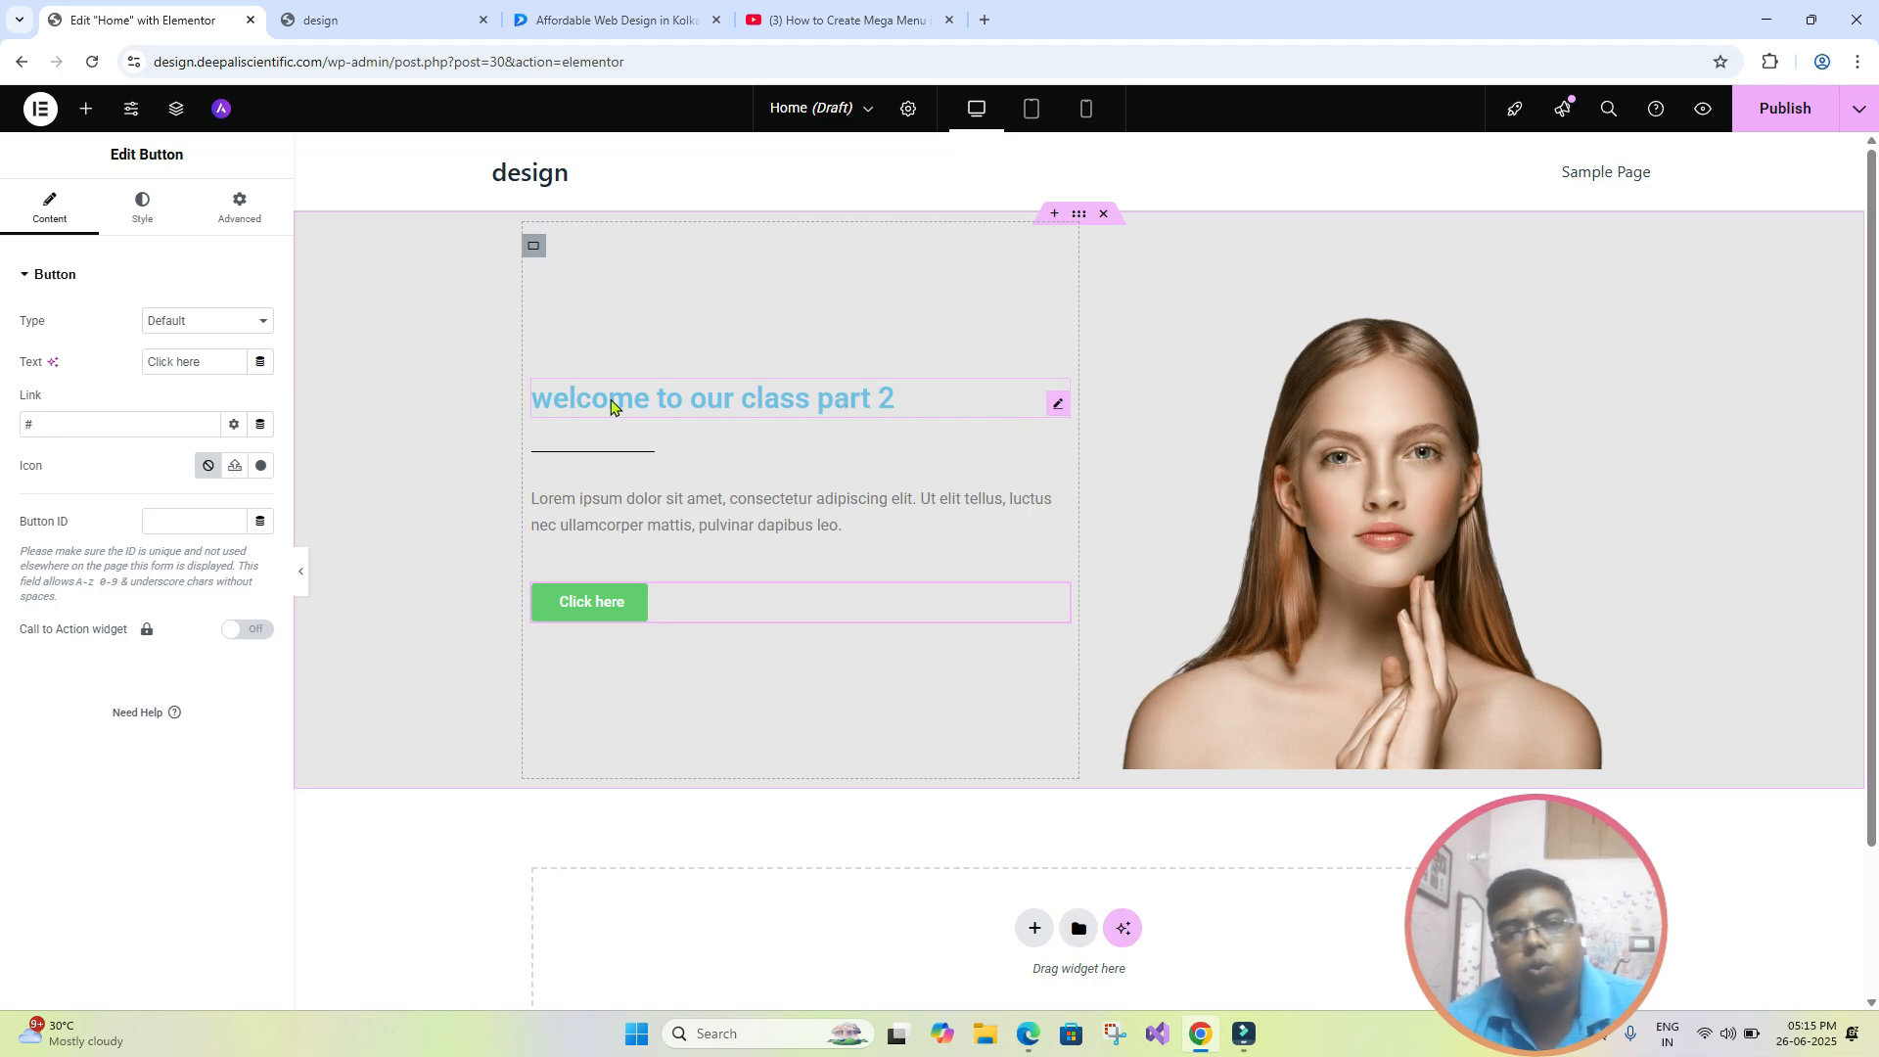
- Try the right and justified alignments on the "welcome to our class part 2" heading and settle on centered
{"action": "left_click", "coordinate": [948, 396]}
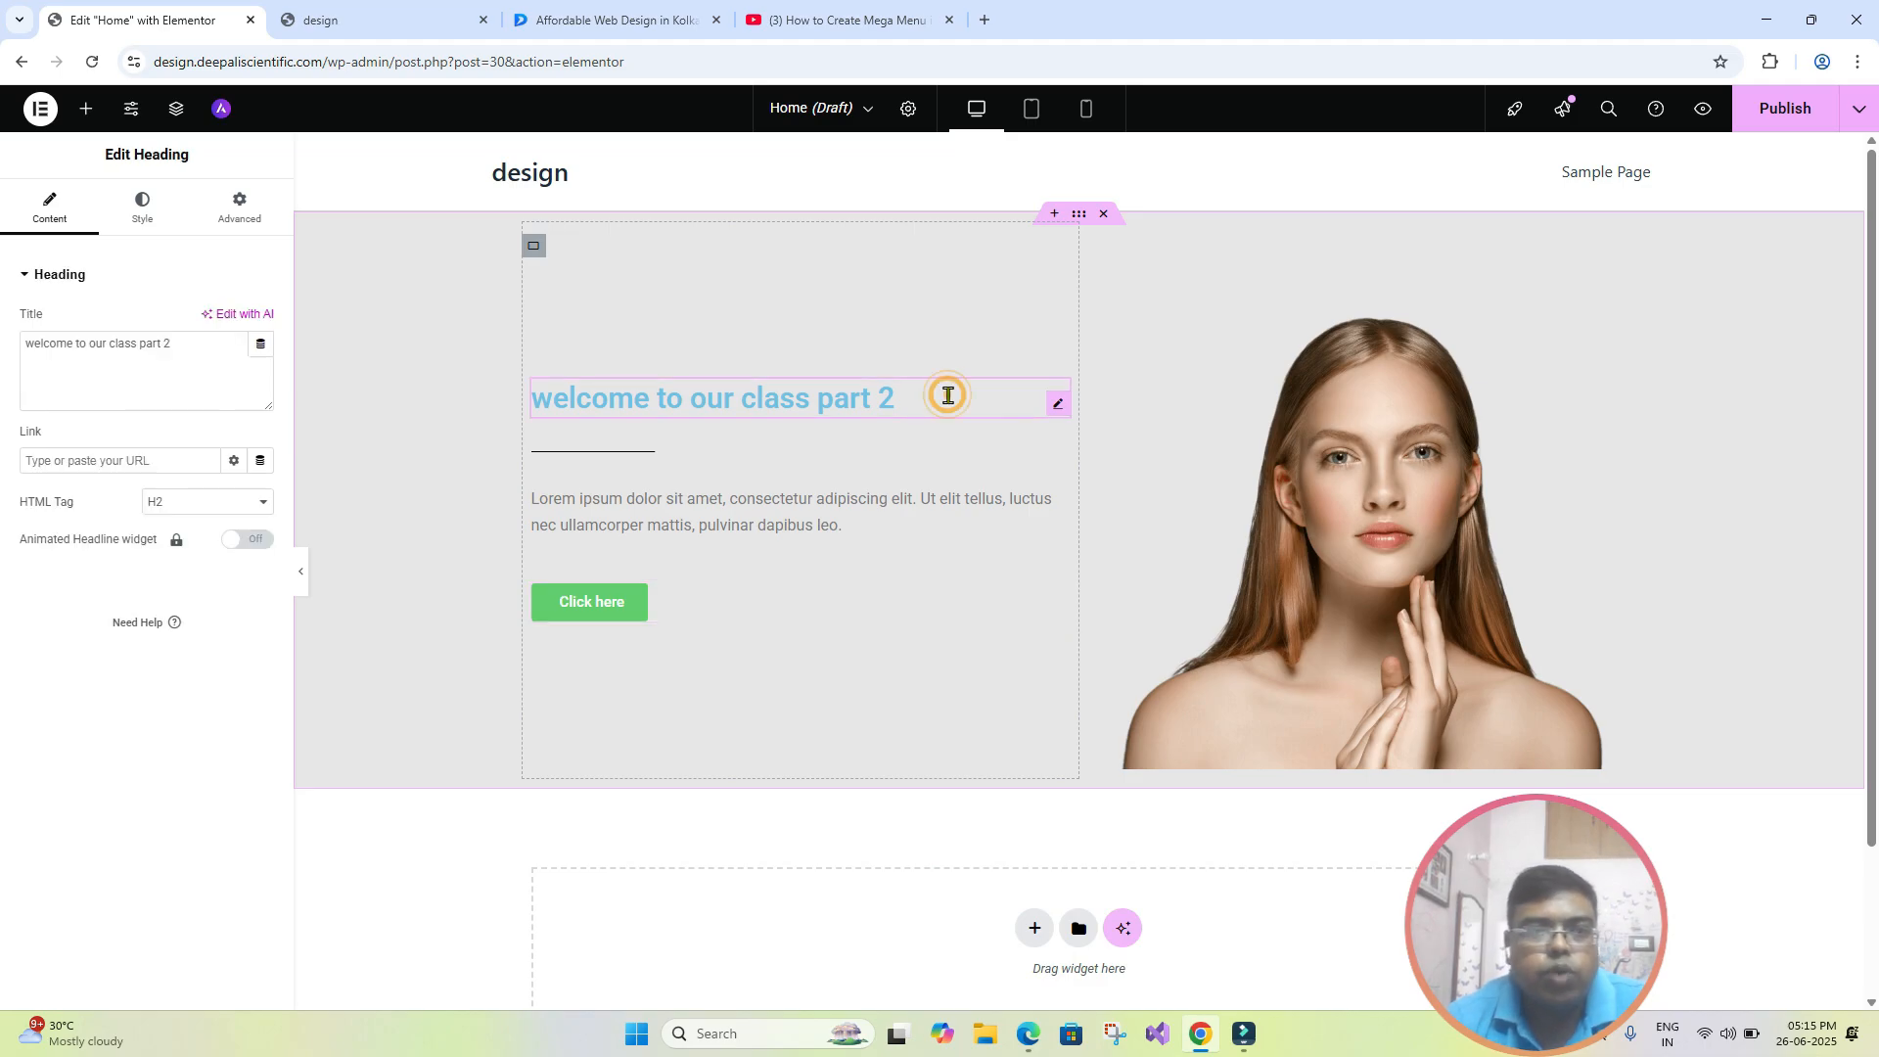
{"action": "left_click", "coordinate": [154, 227]}
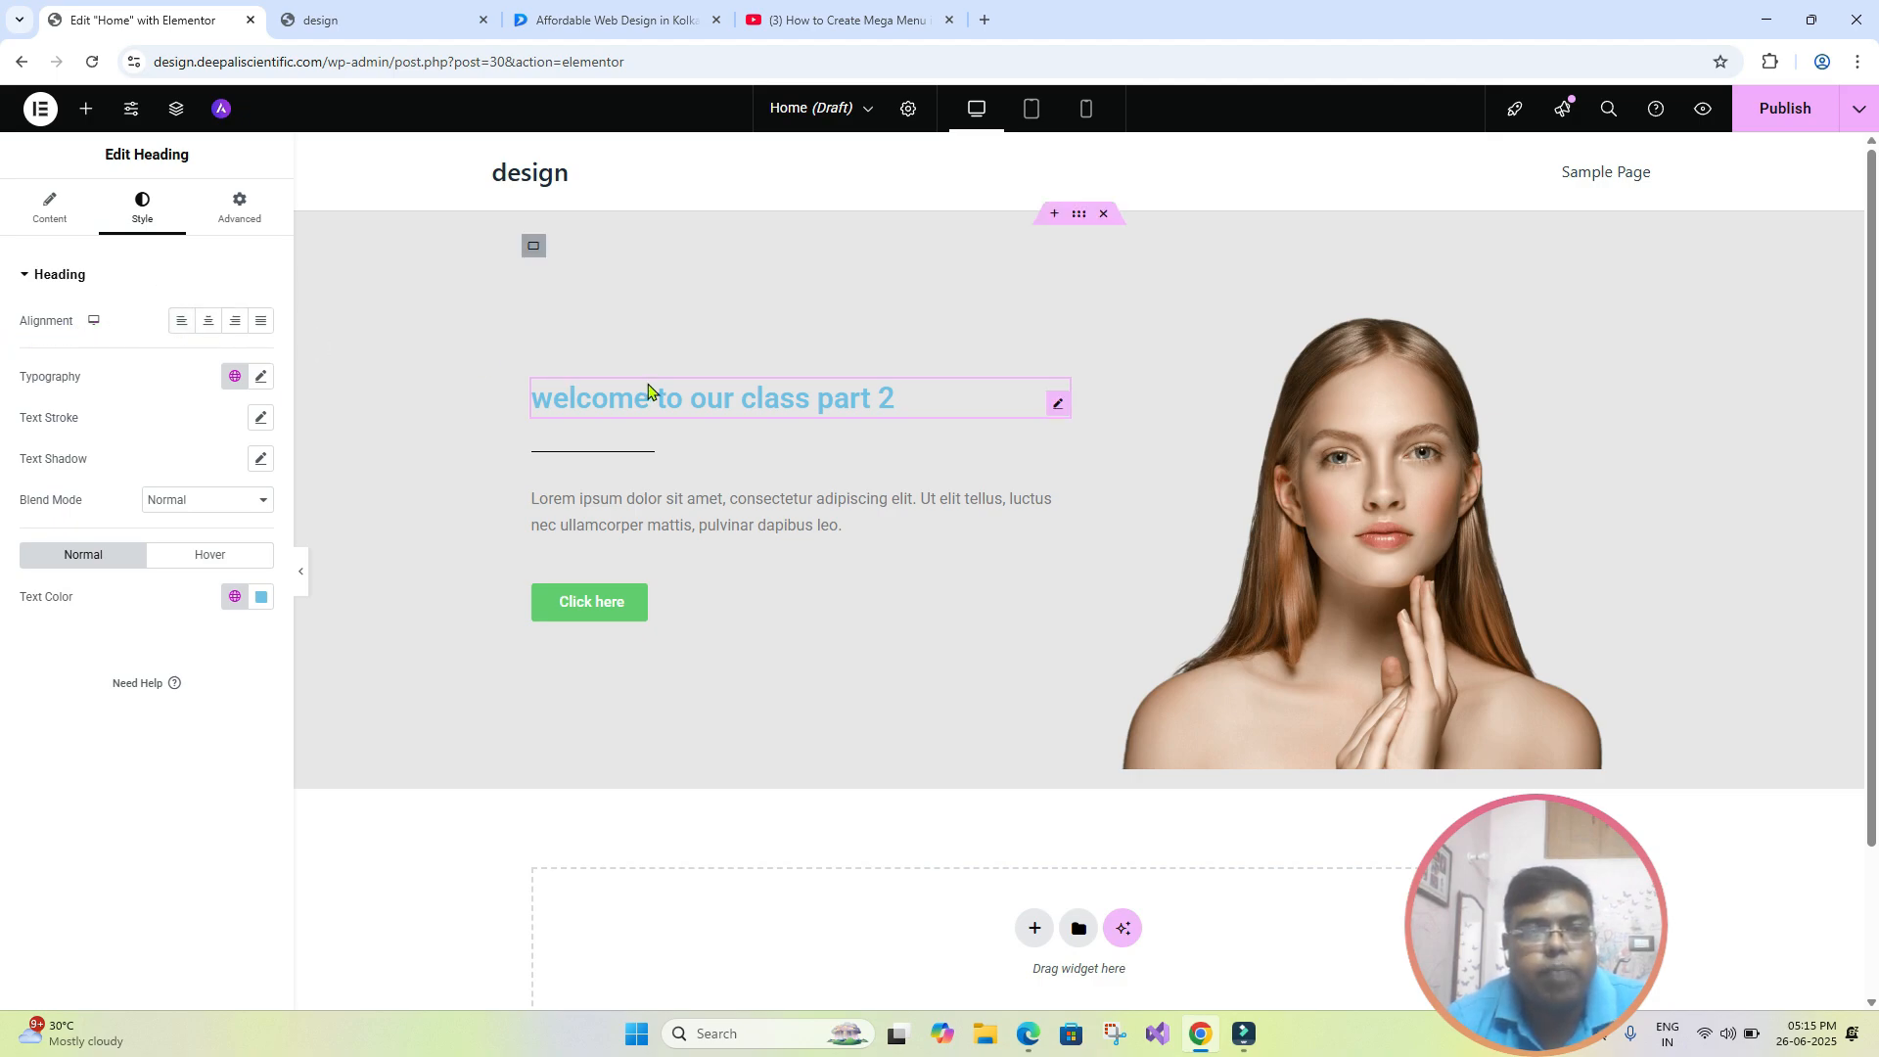
{"action": "left_click", "coordinate": [211, 322]}
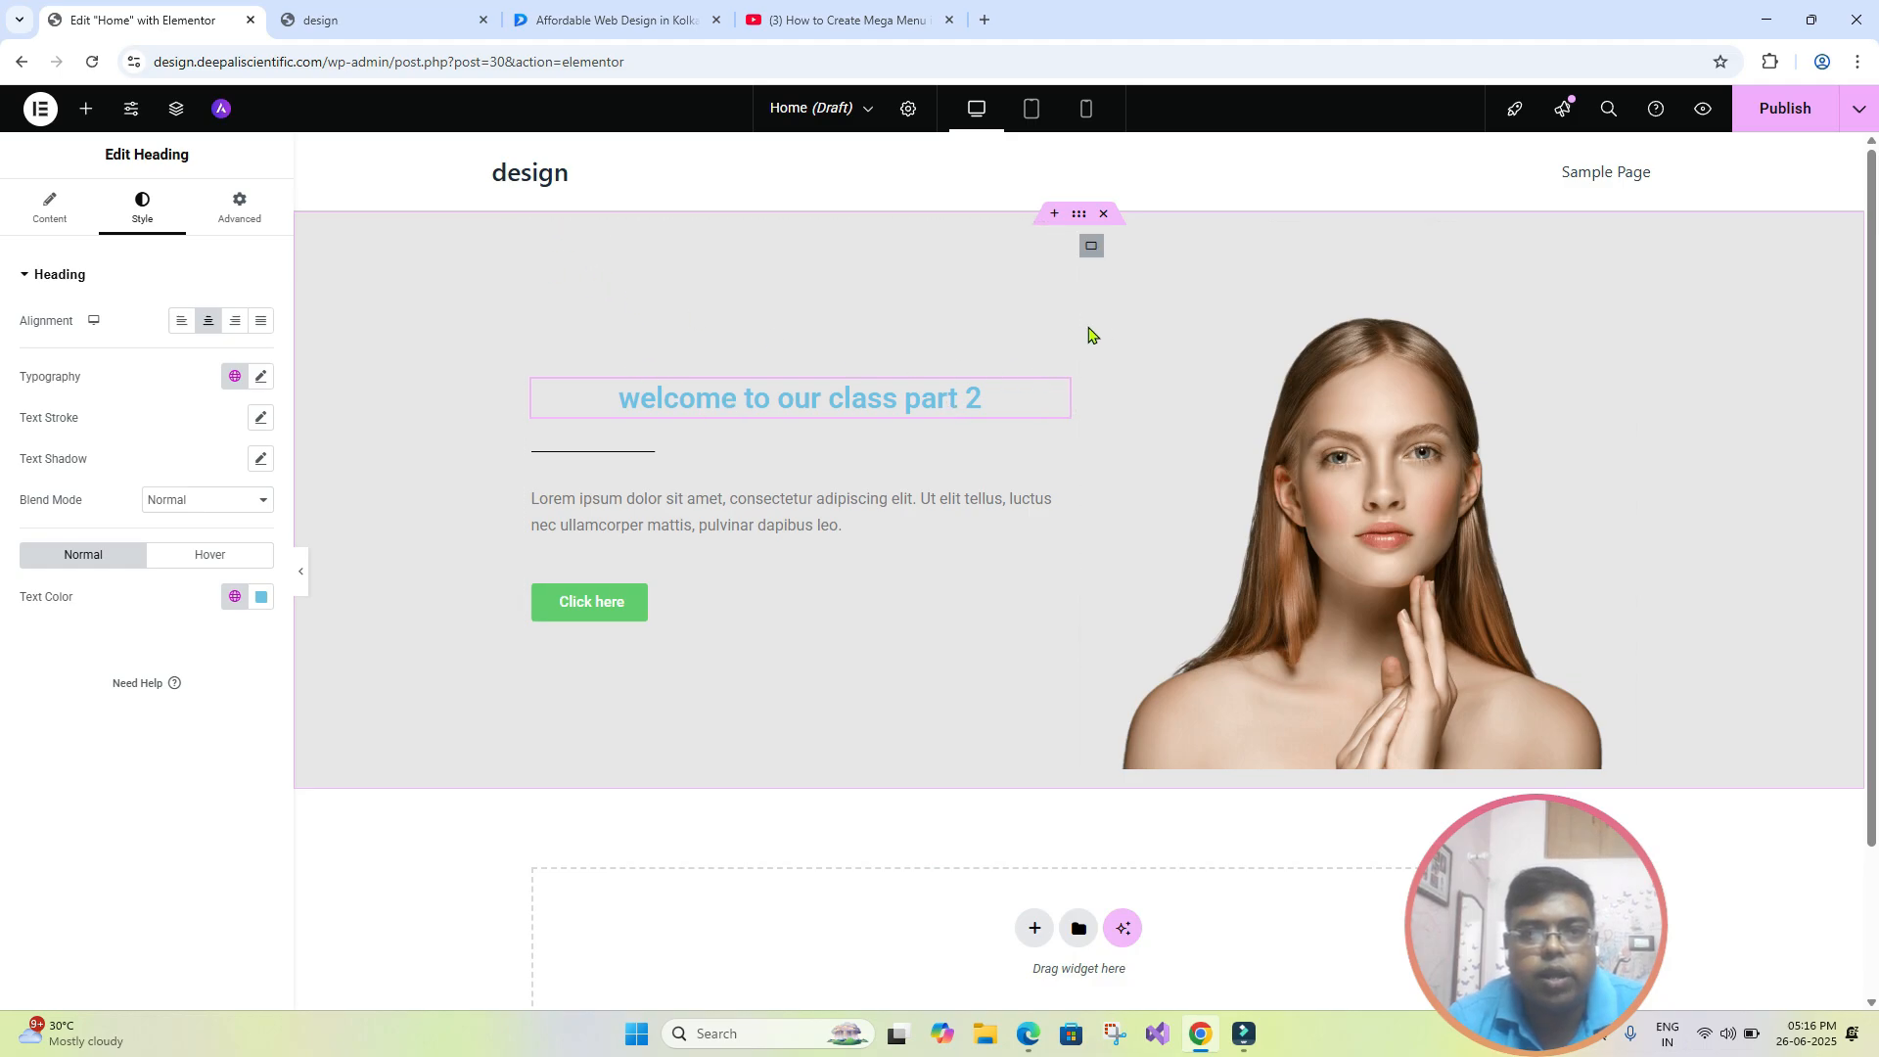
{"action": "left_click", "coordinate": [233, 326]}
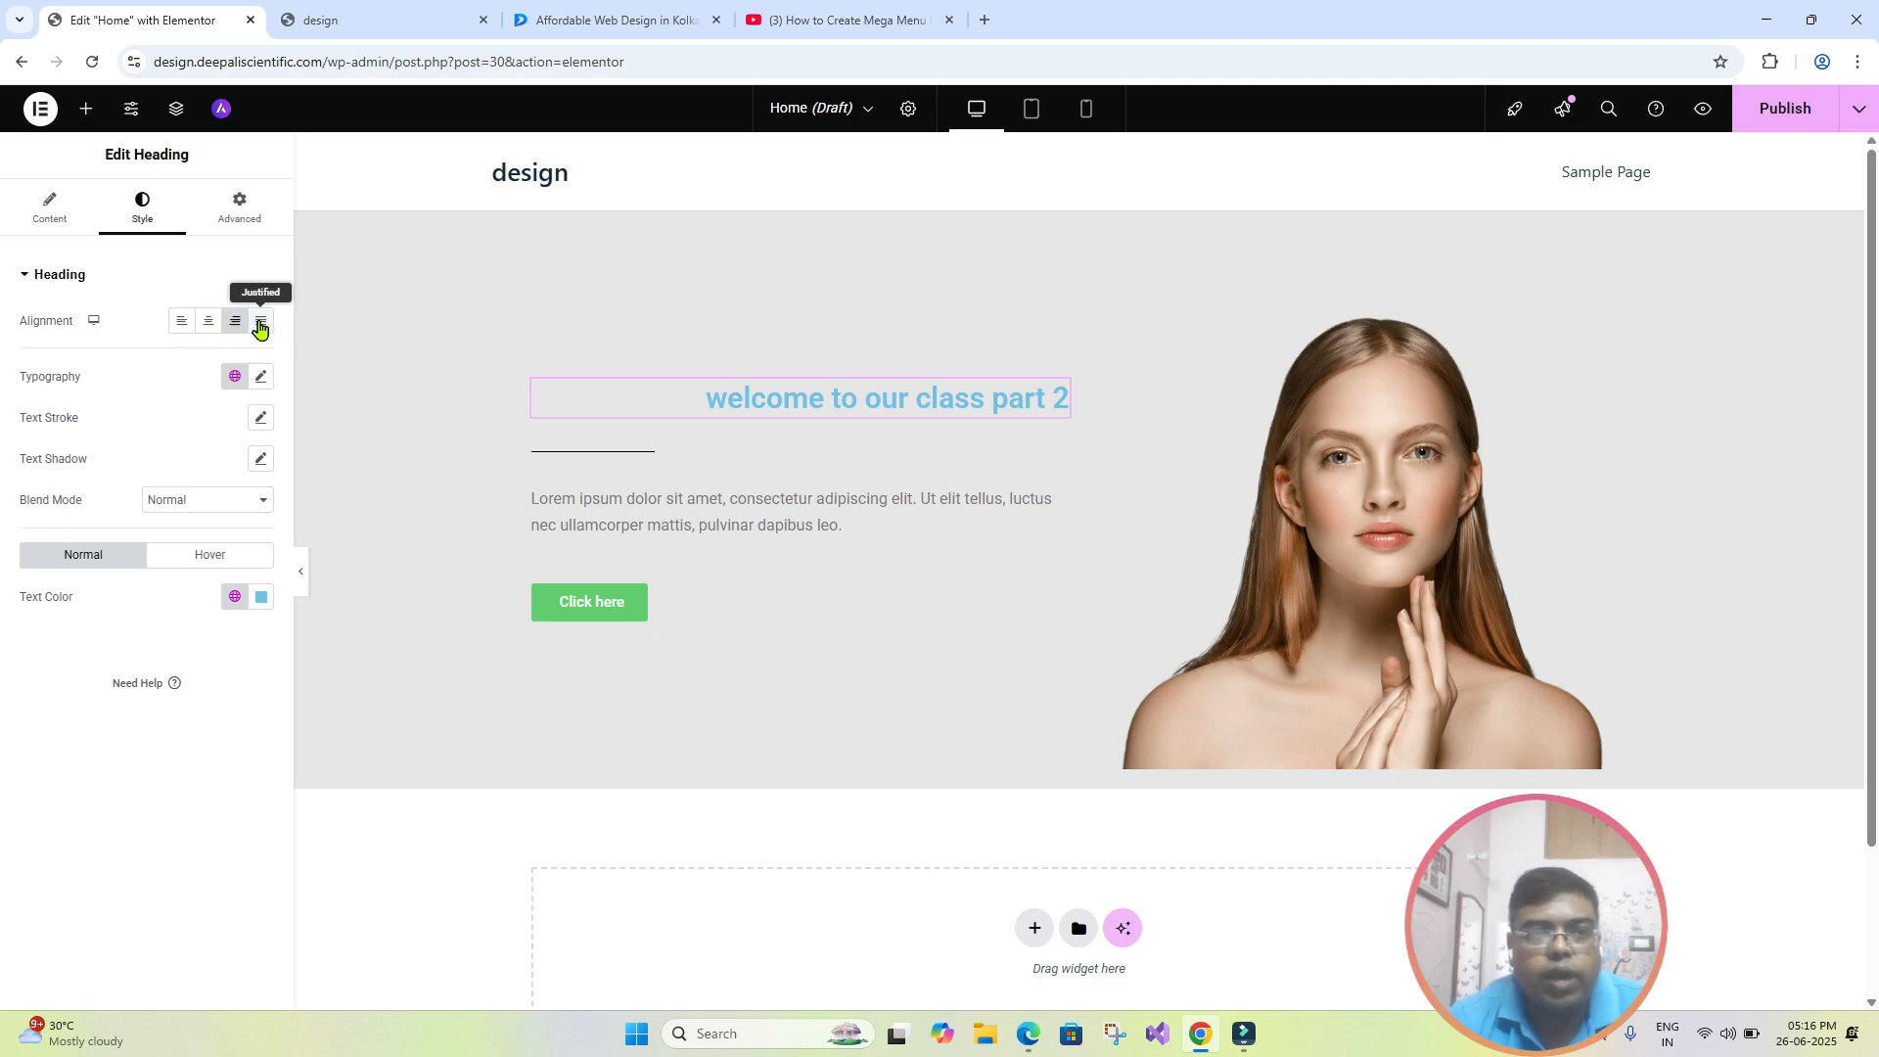
{"action": "left_click", "coordinate": [261, 327]}
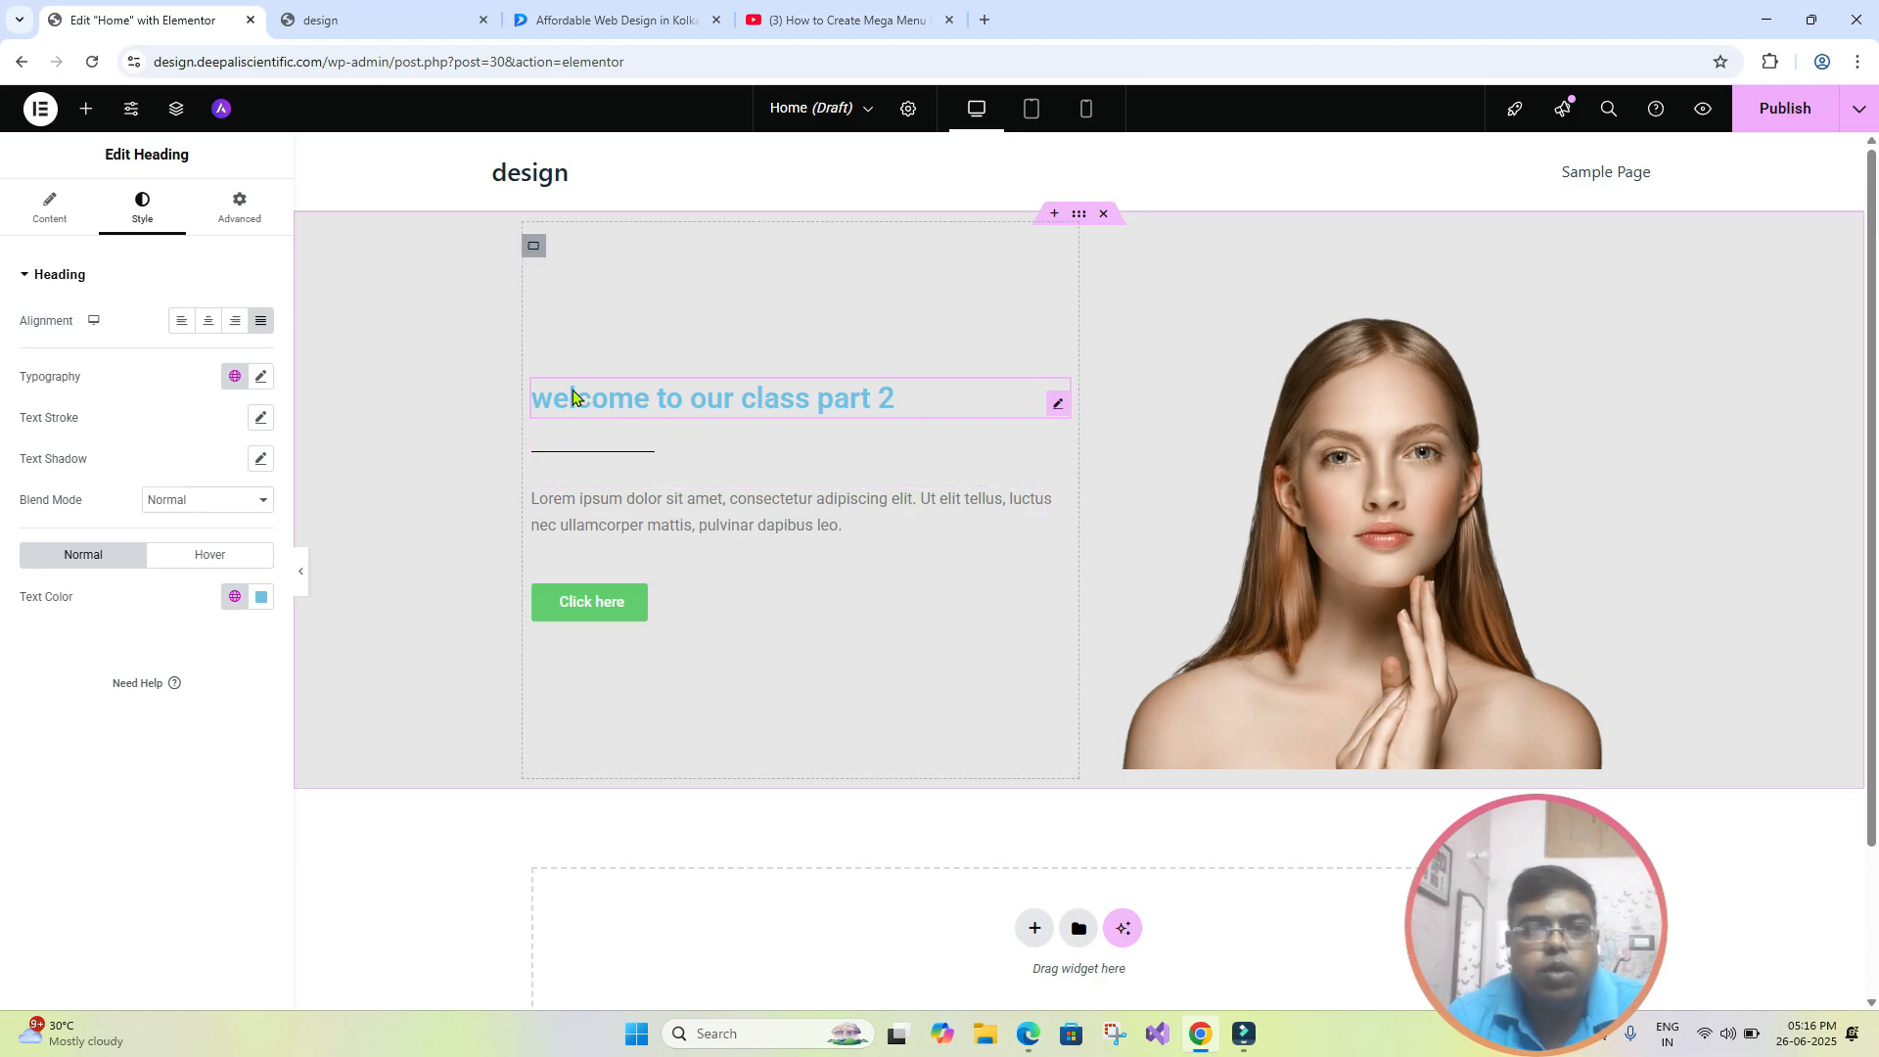
{"action": "left_click", "coordinate": [208, 323]}
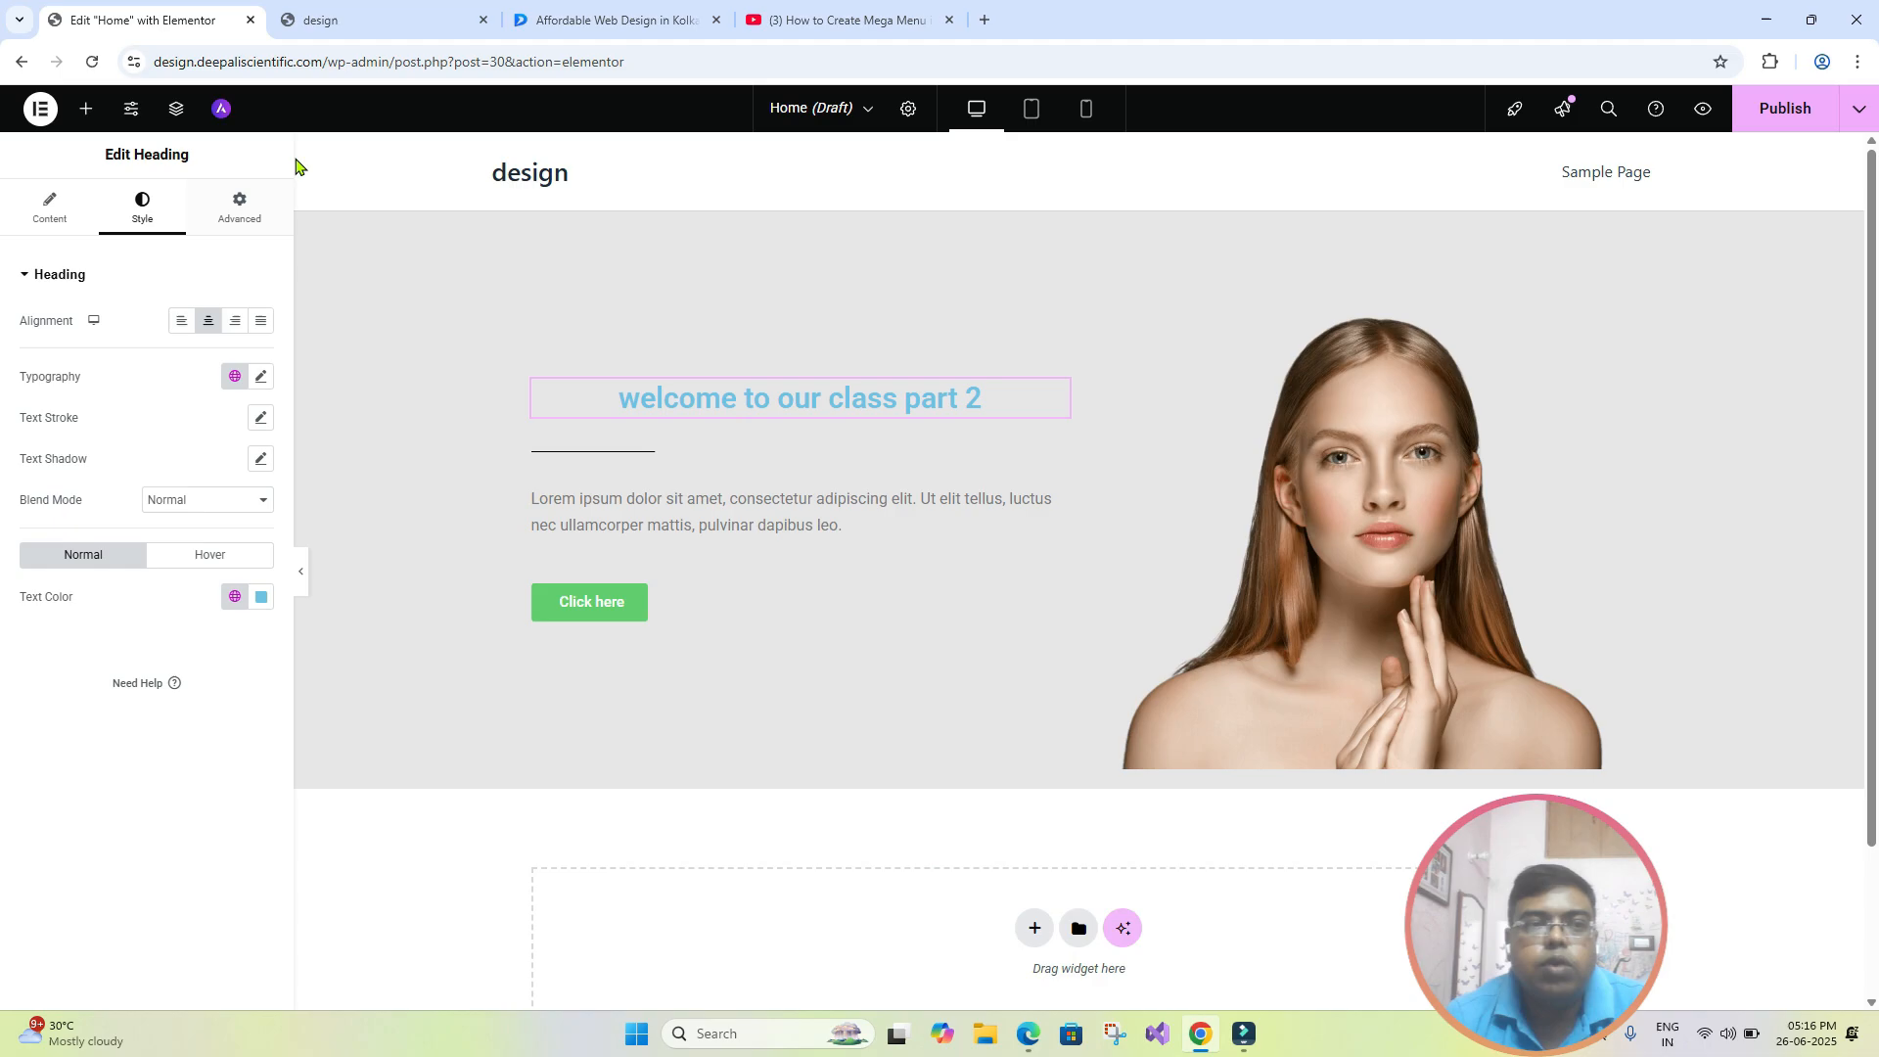
- Try justified alignment on the Lorem ipsum paragraph and clear it again
{"action": "left_click", "coordinate": [701, 527]}
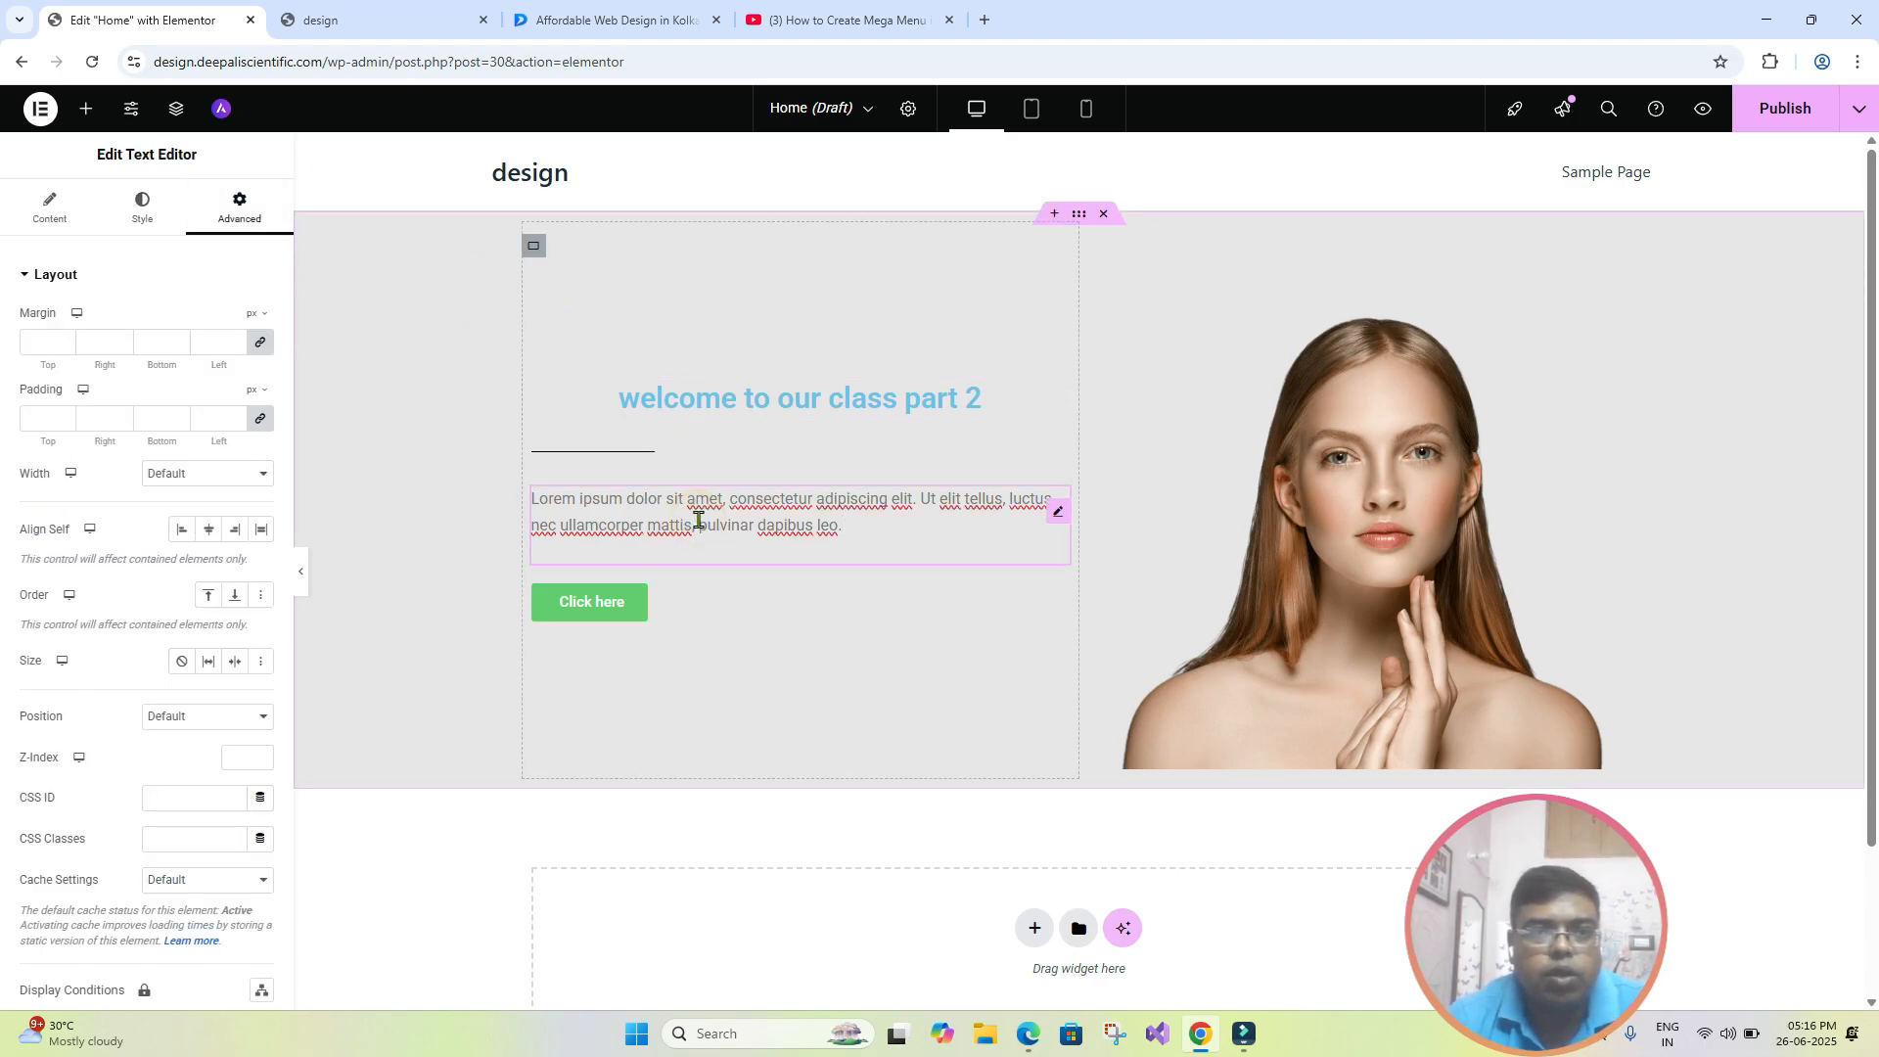
{"action": "left_click", "coordinate": [138, 212]}
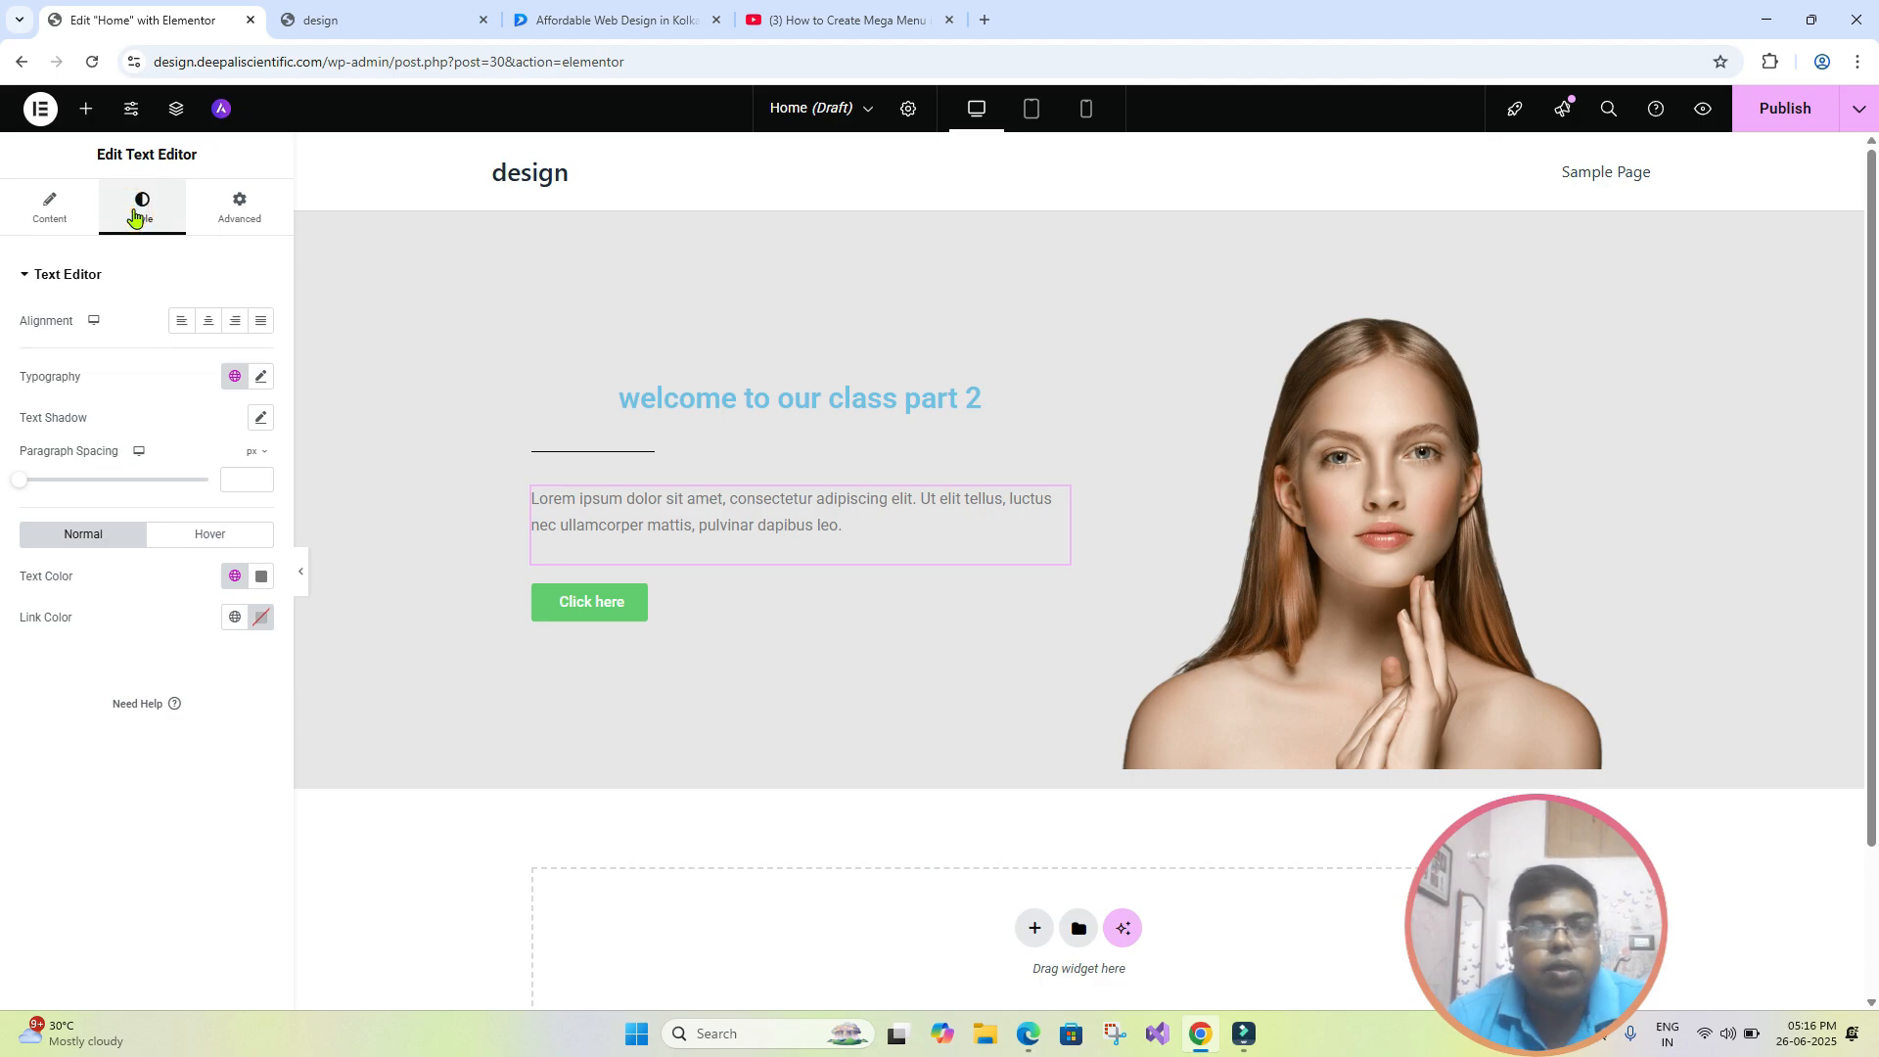
{"action": "left_click", "coordinate": [263, 324]}
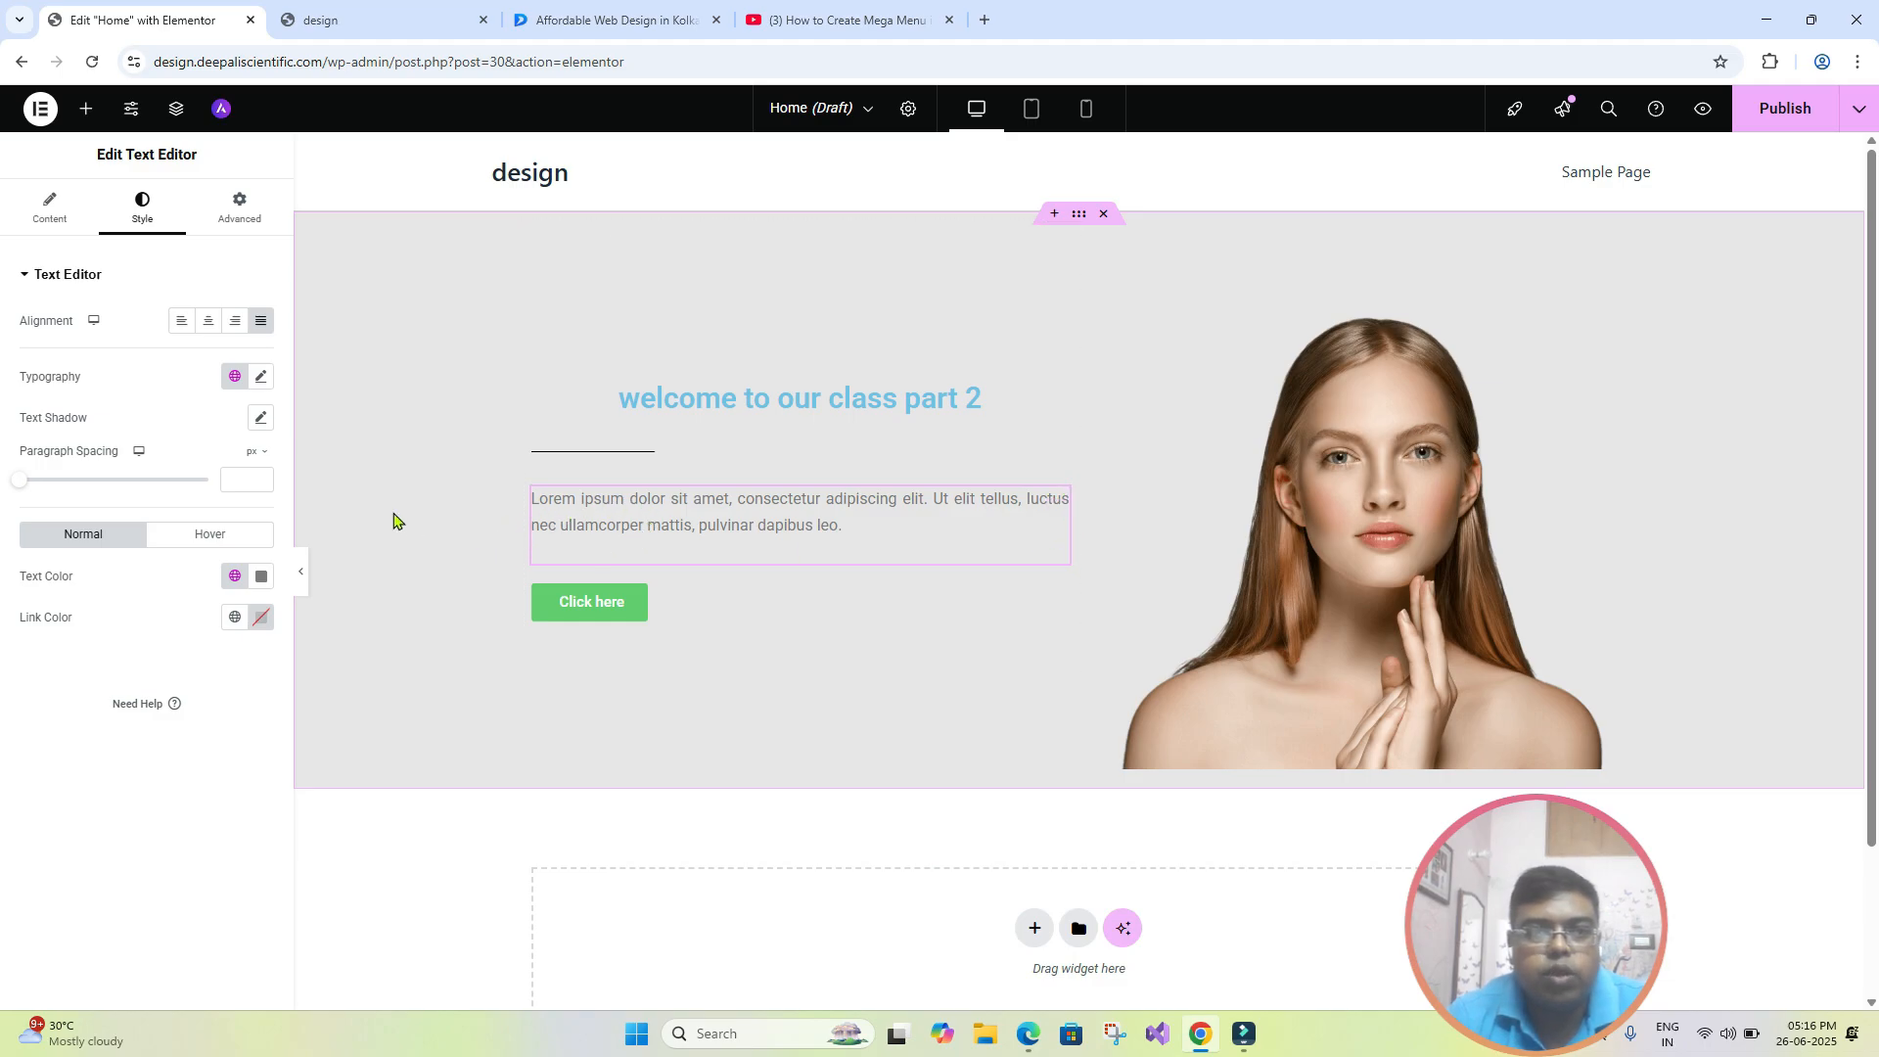
{"action": "left_click", "coordinate": [263, 324]}
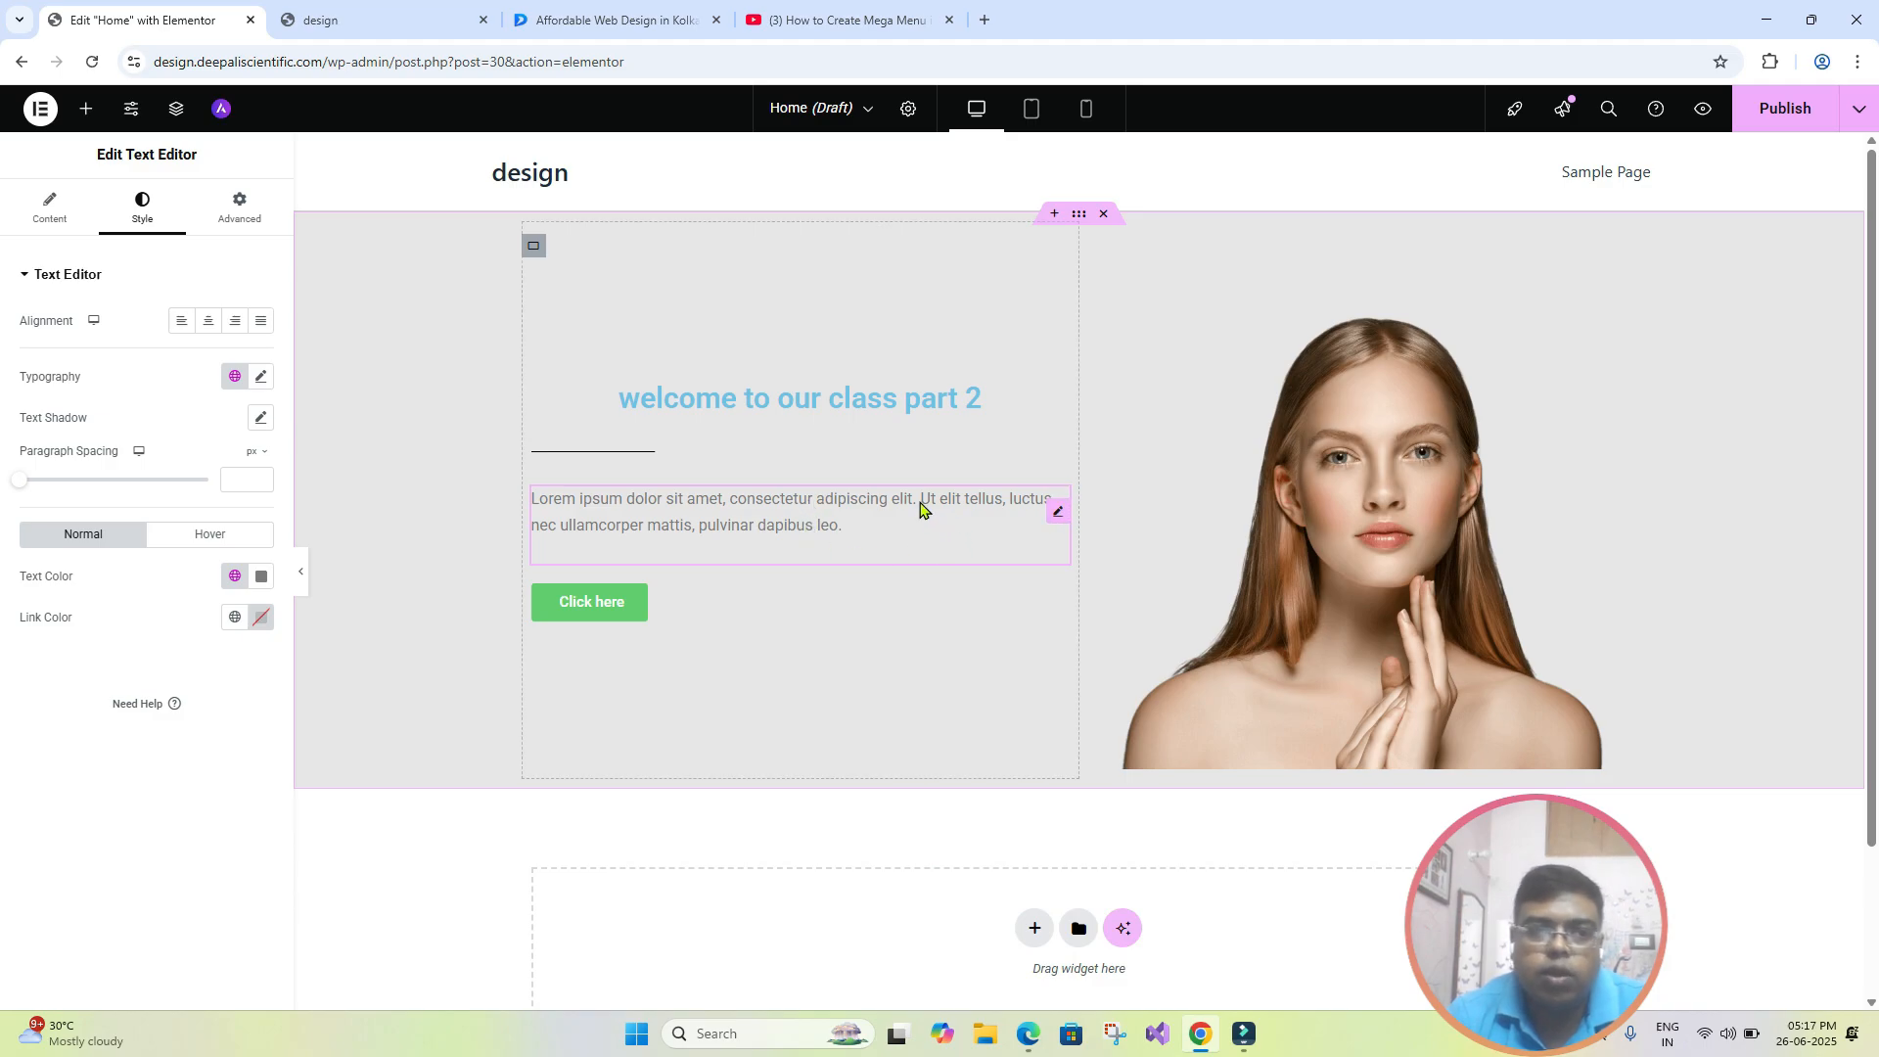
- Align the divider below the heading to the center
{"action": "left_click", "coordinate": [820, 396]}
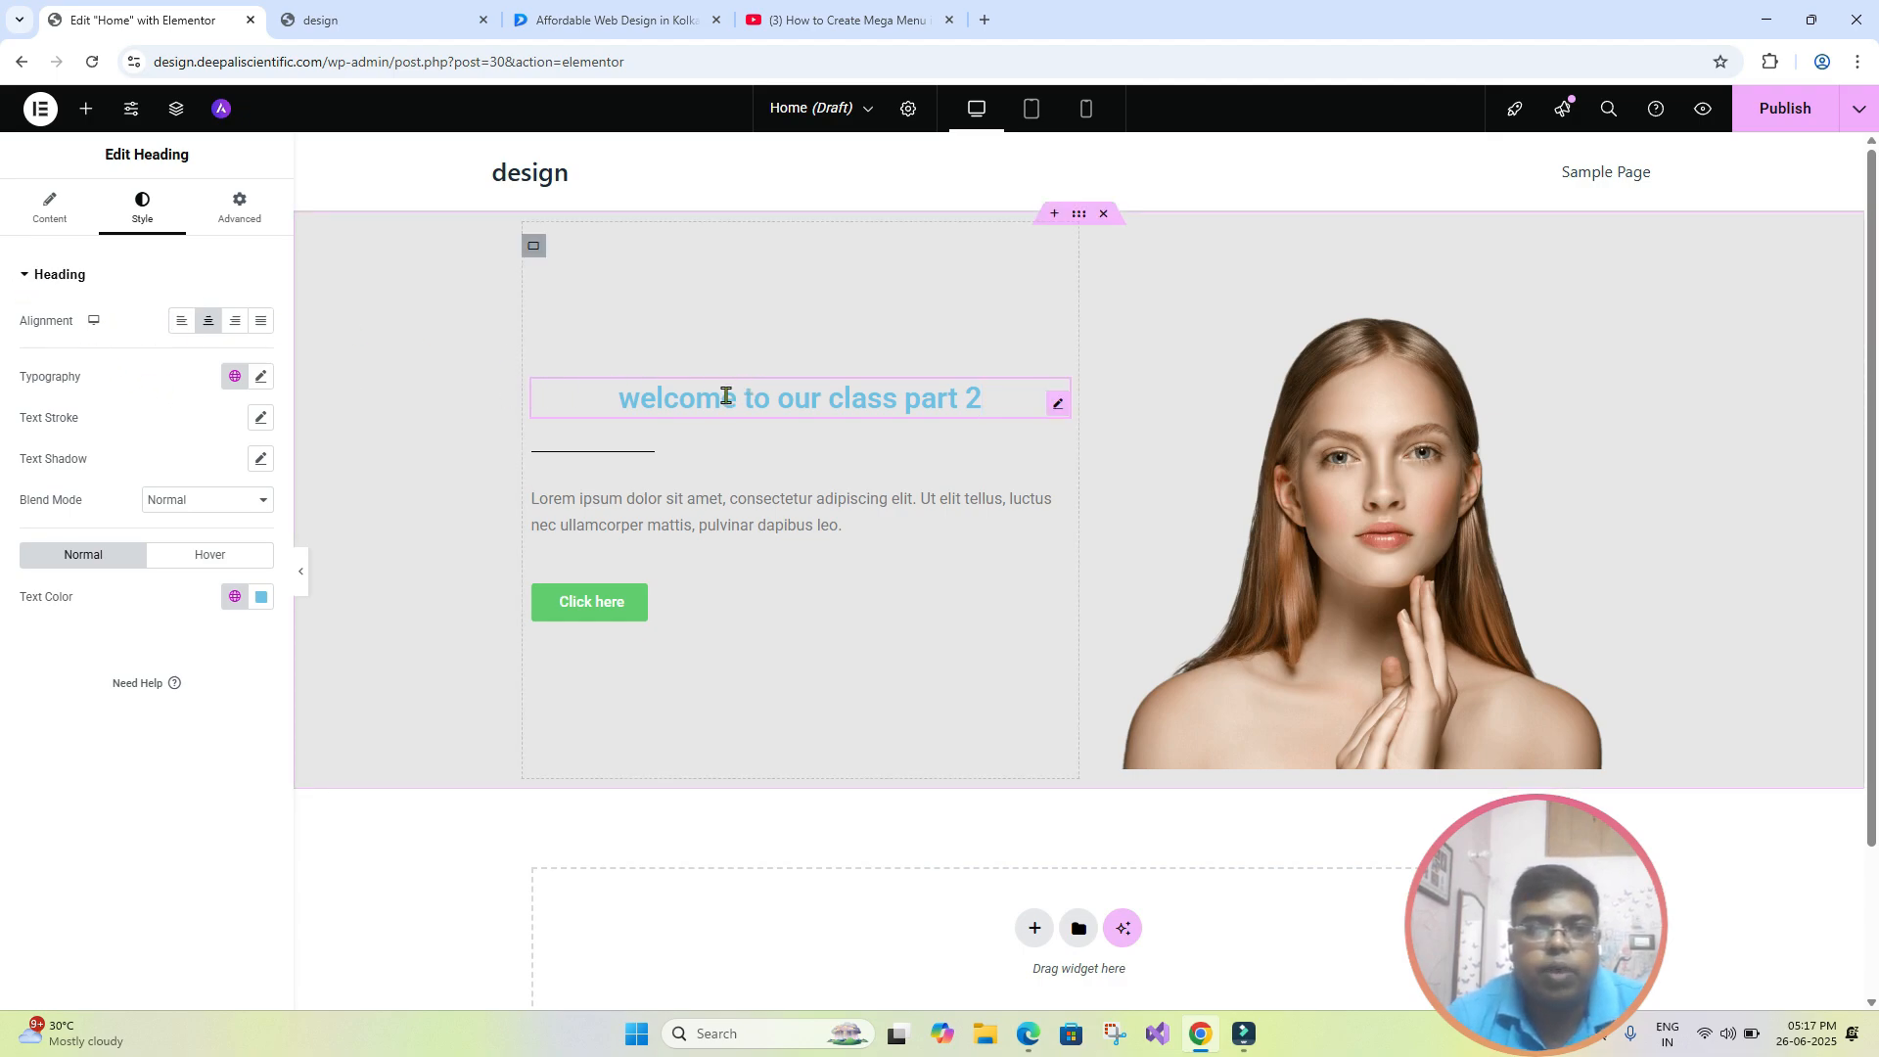
{"action": "left_click", "coordinate": [688, 456]}
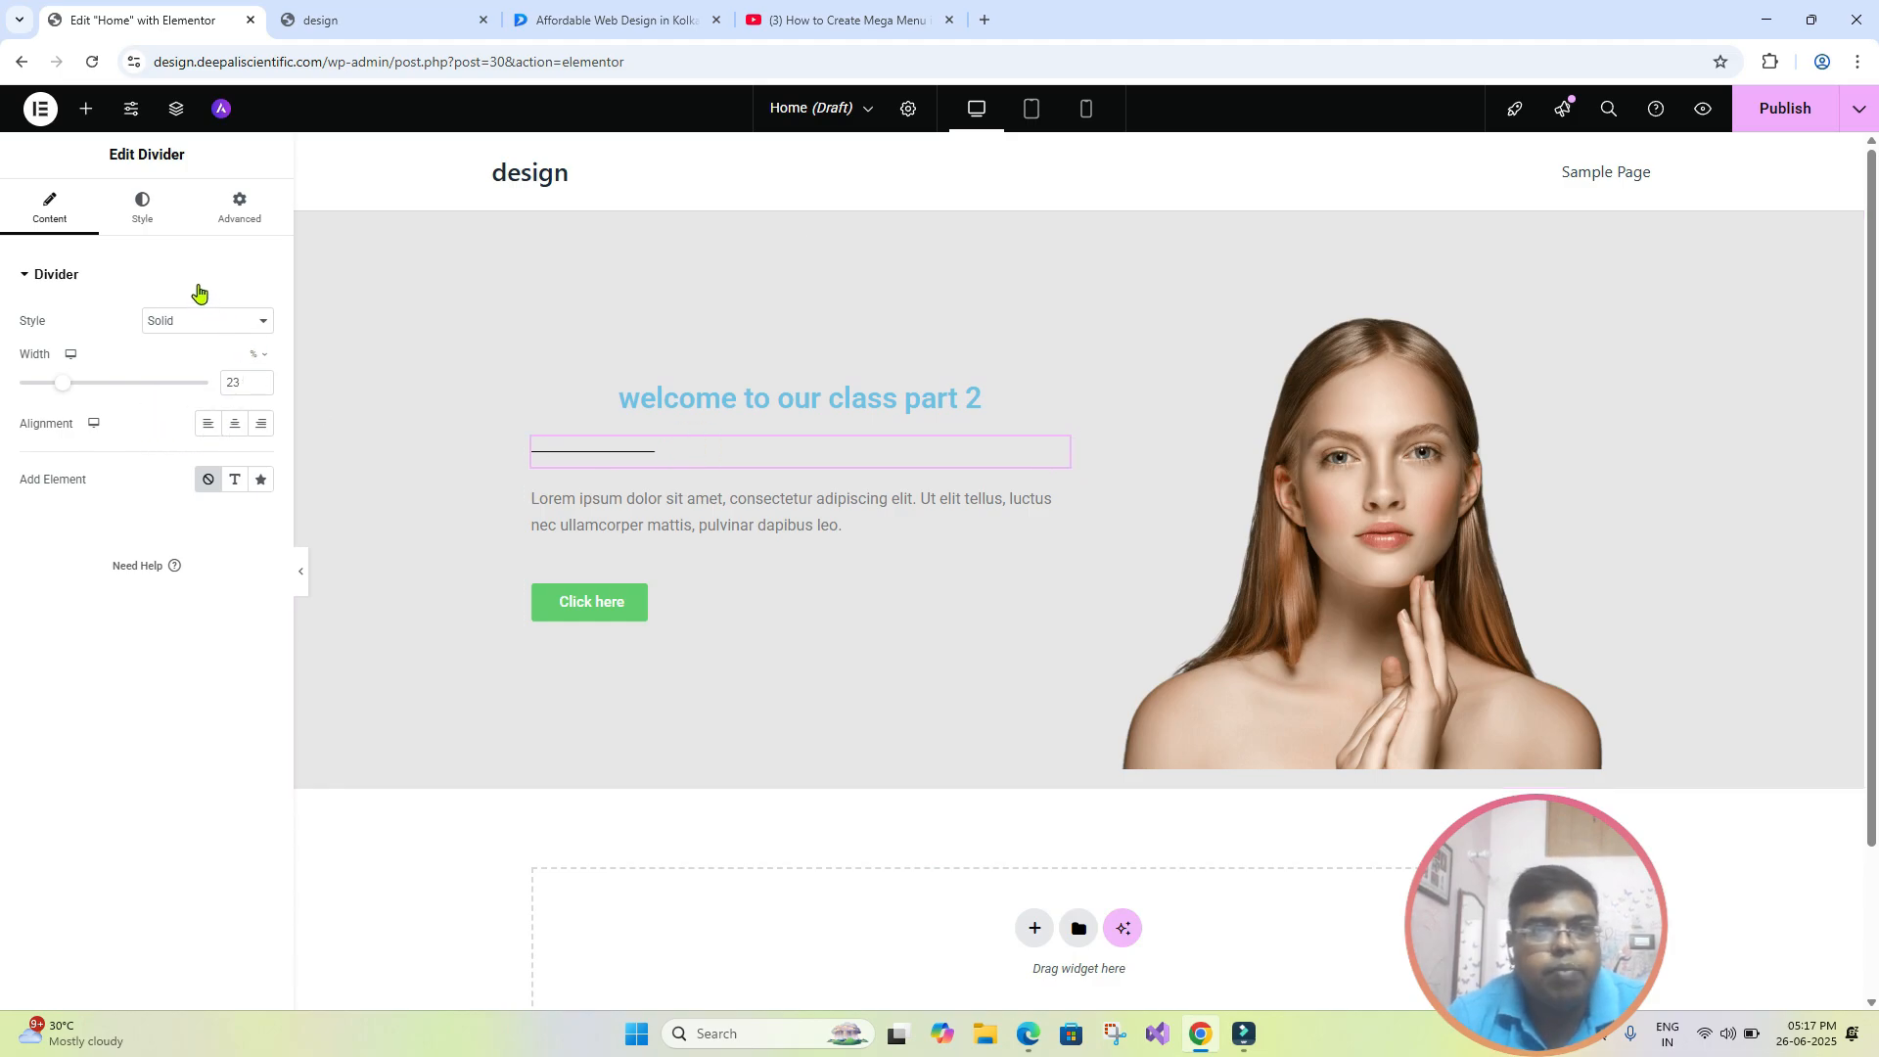
{"action": "left_click", "coordinate": [144, 217]}
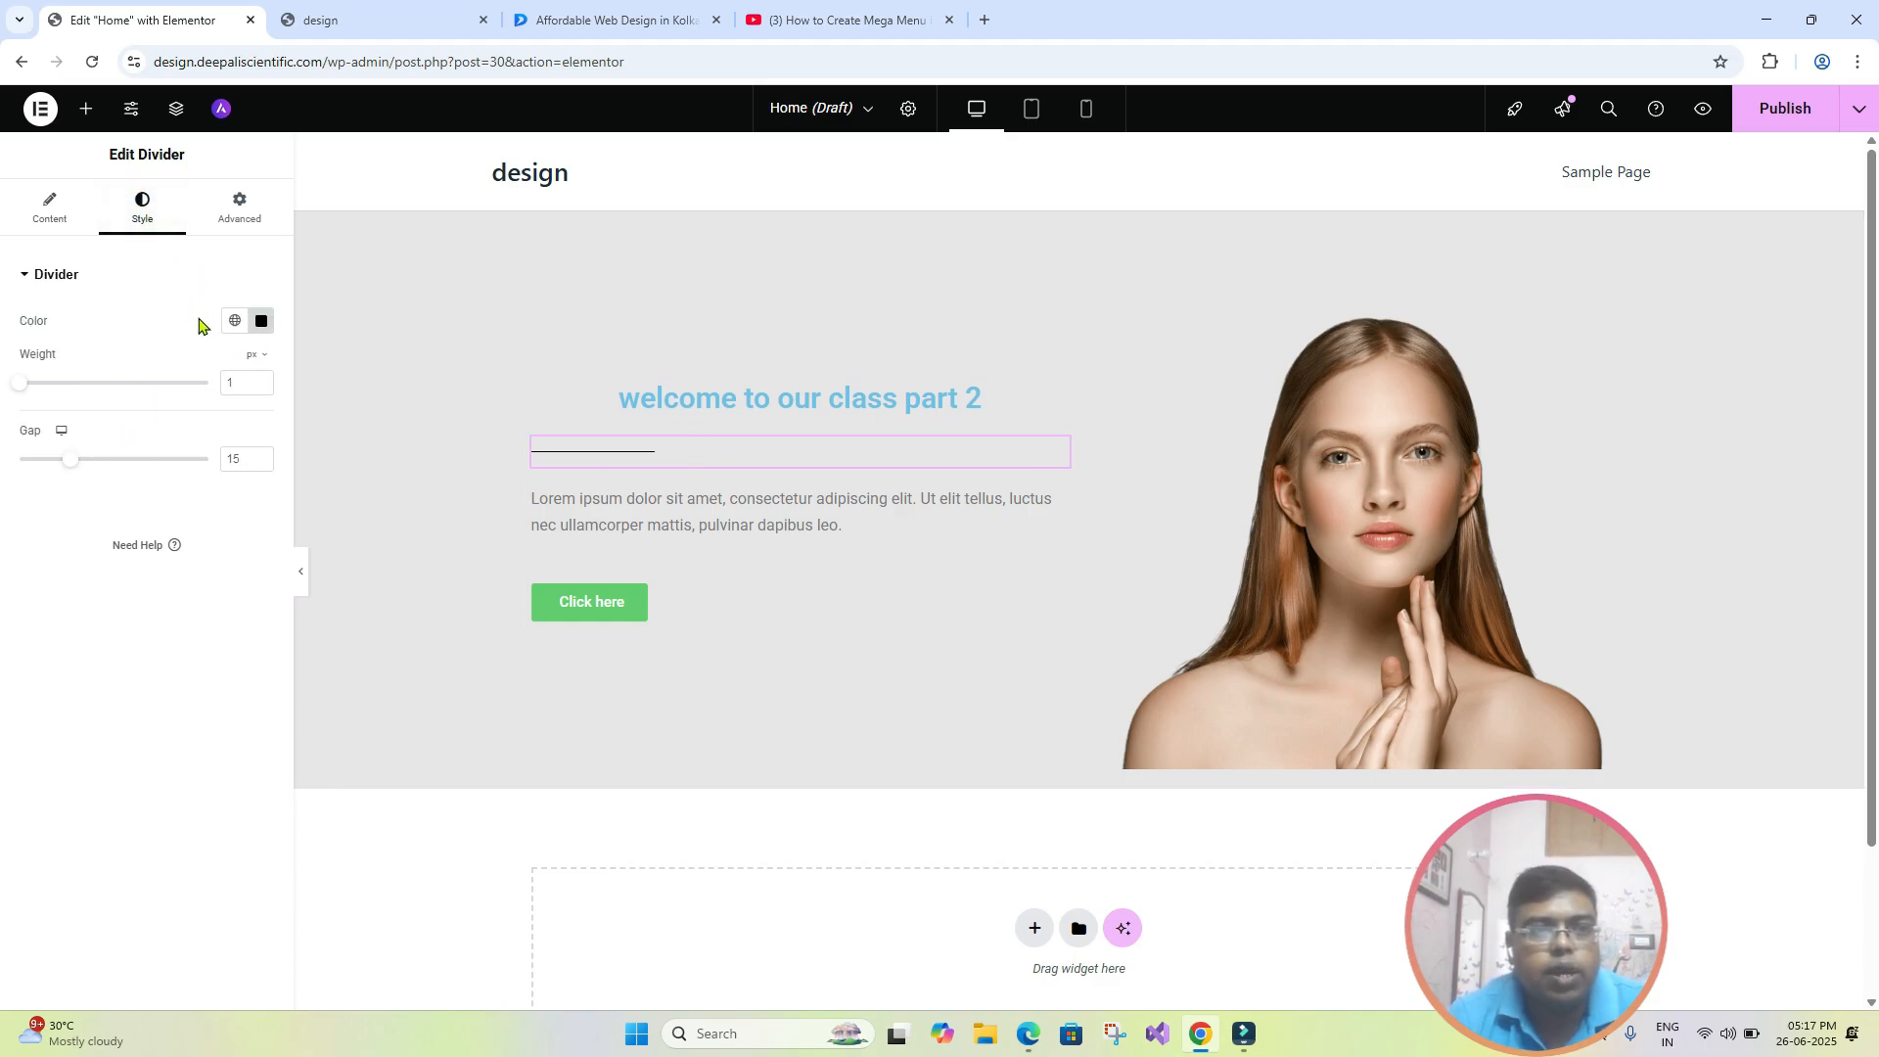
{"action": "left_click", "coordinate": [51, 217]}
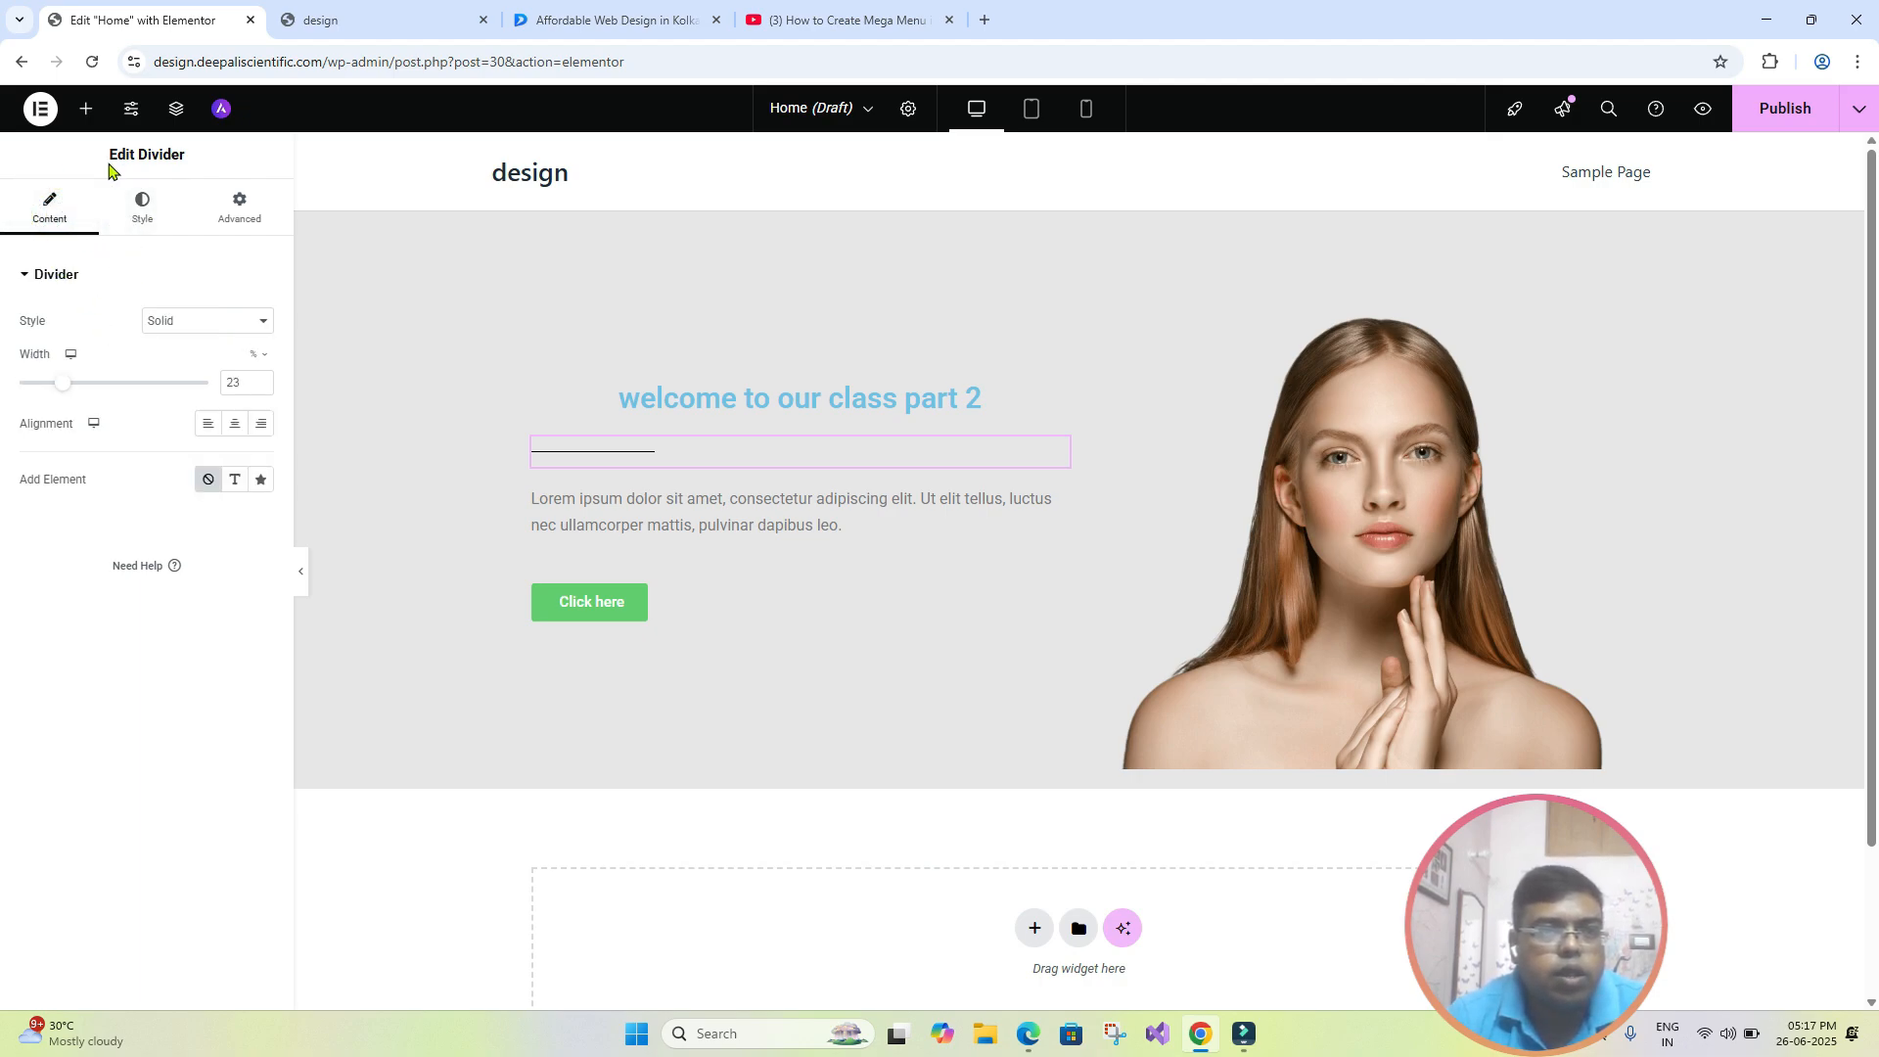
{"action": "left_click", "coordinate": [235, 424]}
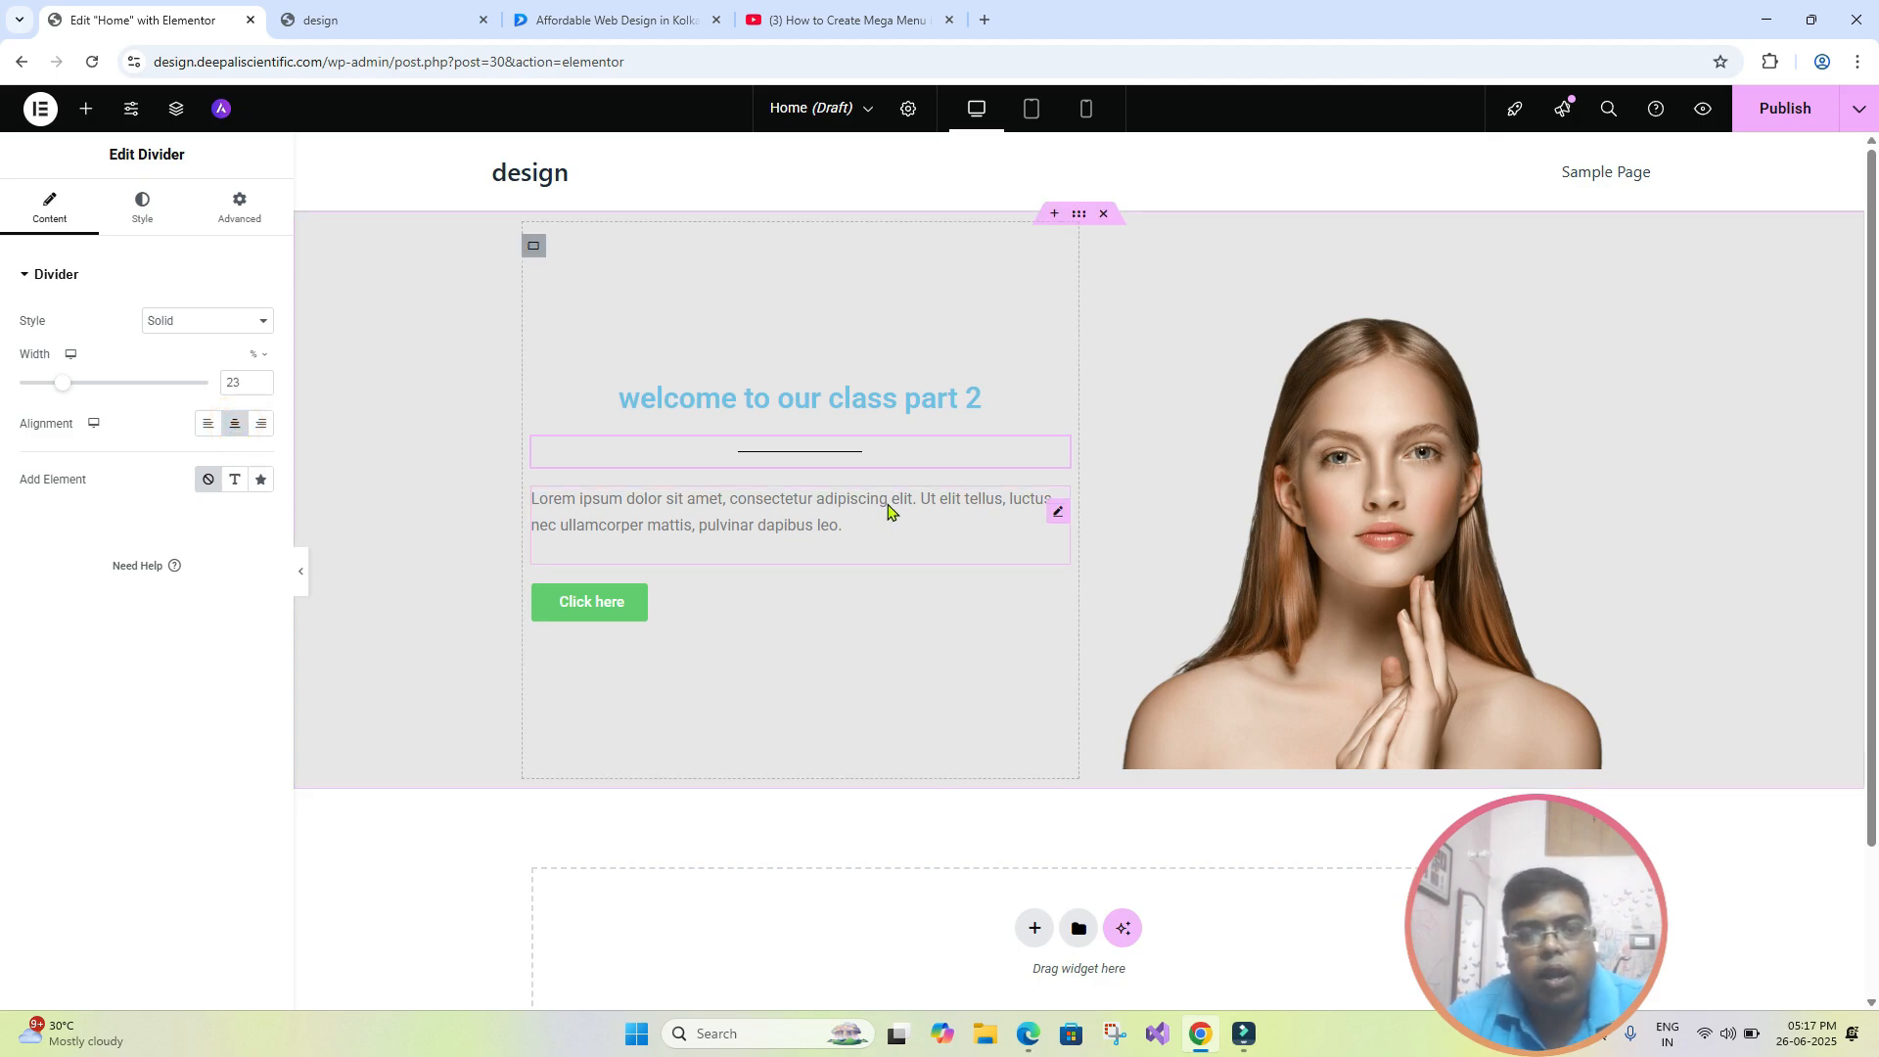
- Set the position of the green "Click here" button to center
{"action": "left_click", "coordinate": [666, 613]}
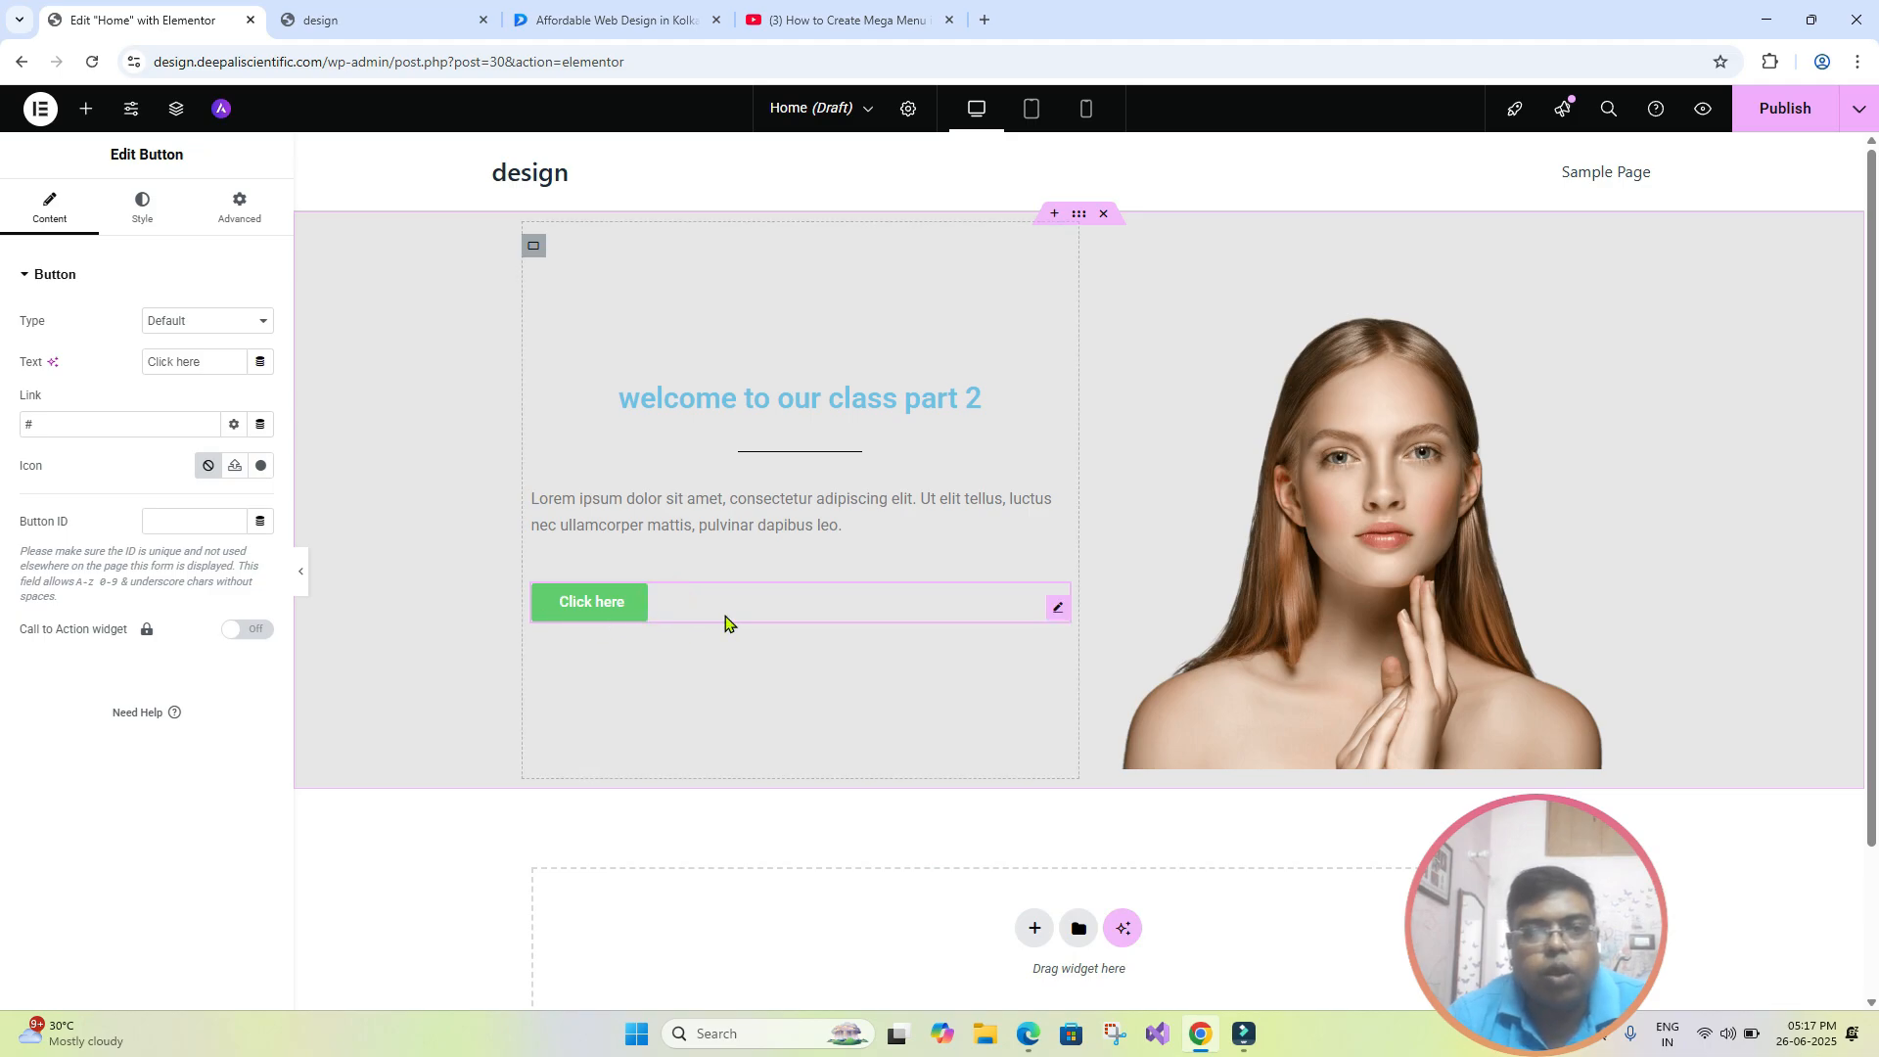
{"action": "left_click", "coordinate": [143, 207]}
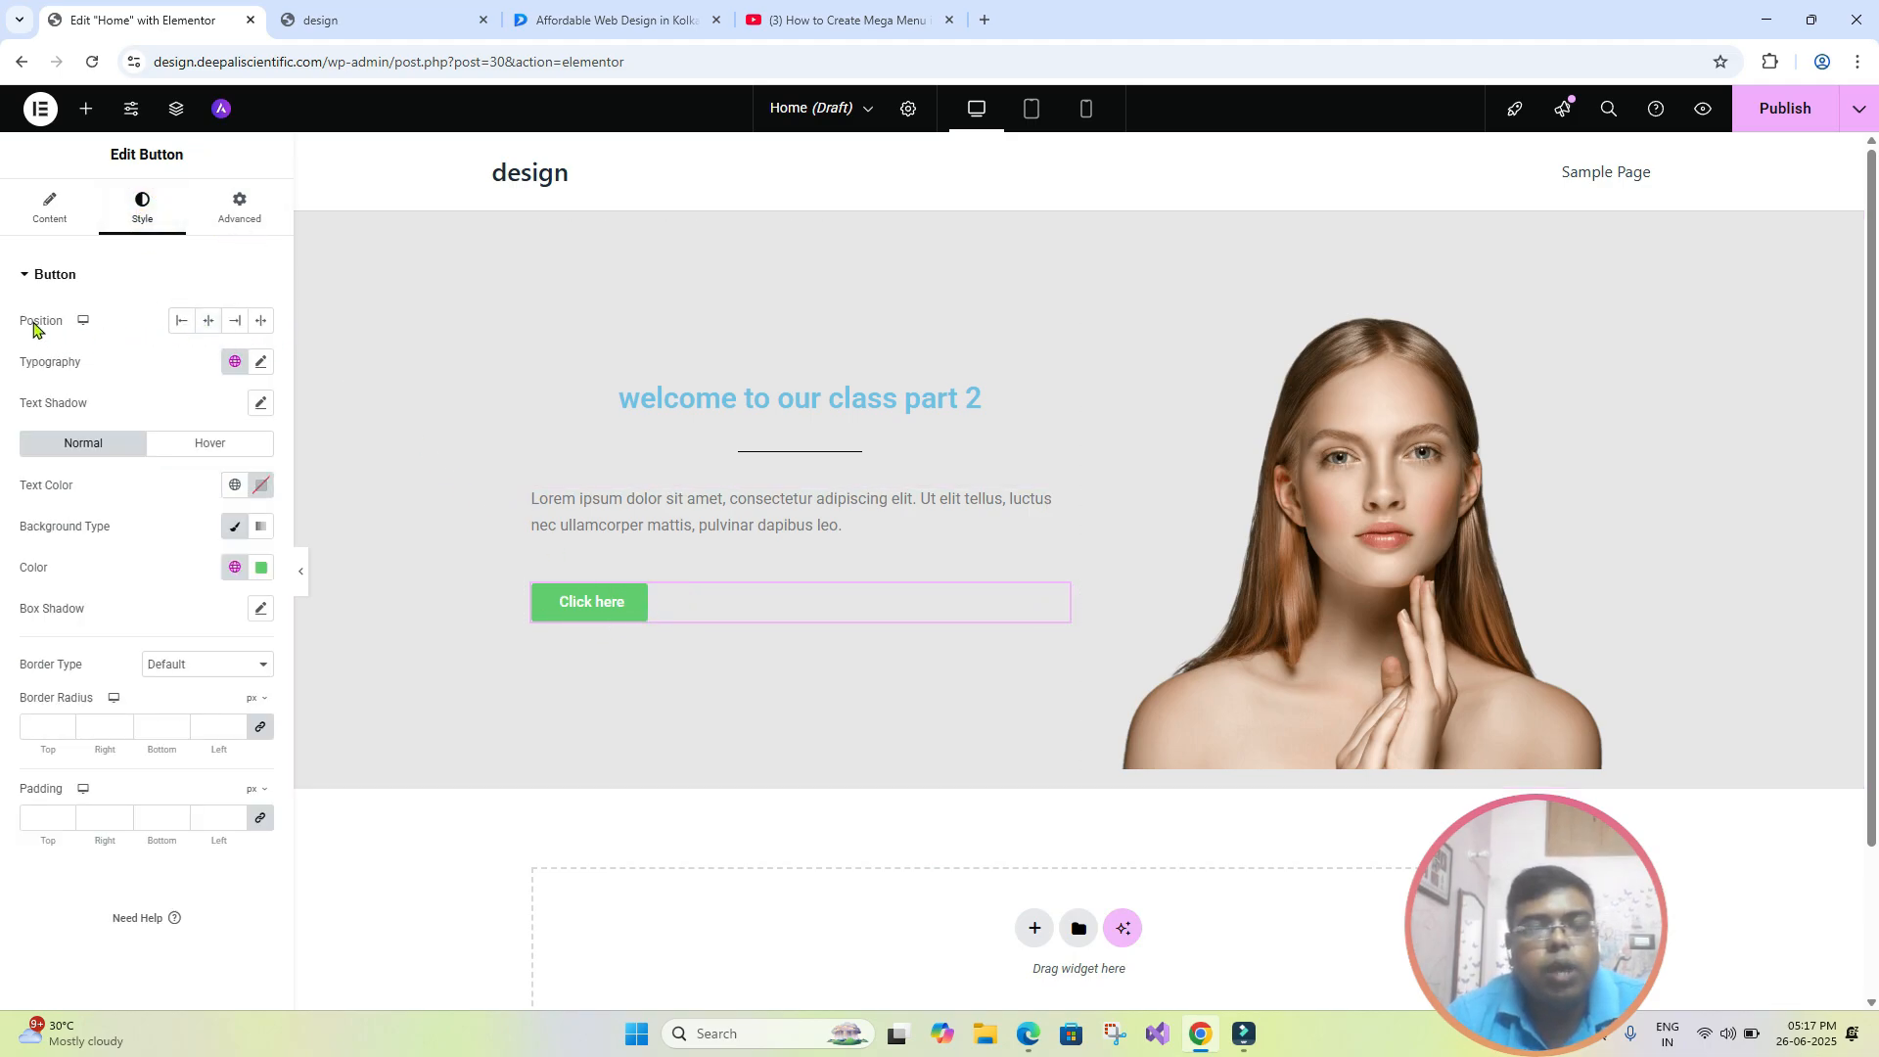
{"action": "left_click", "coordinate": [816, 459]}
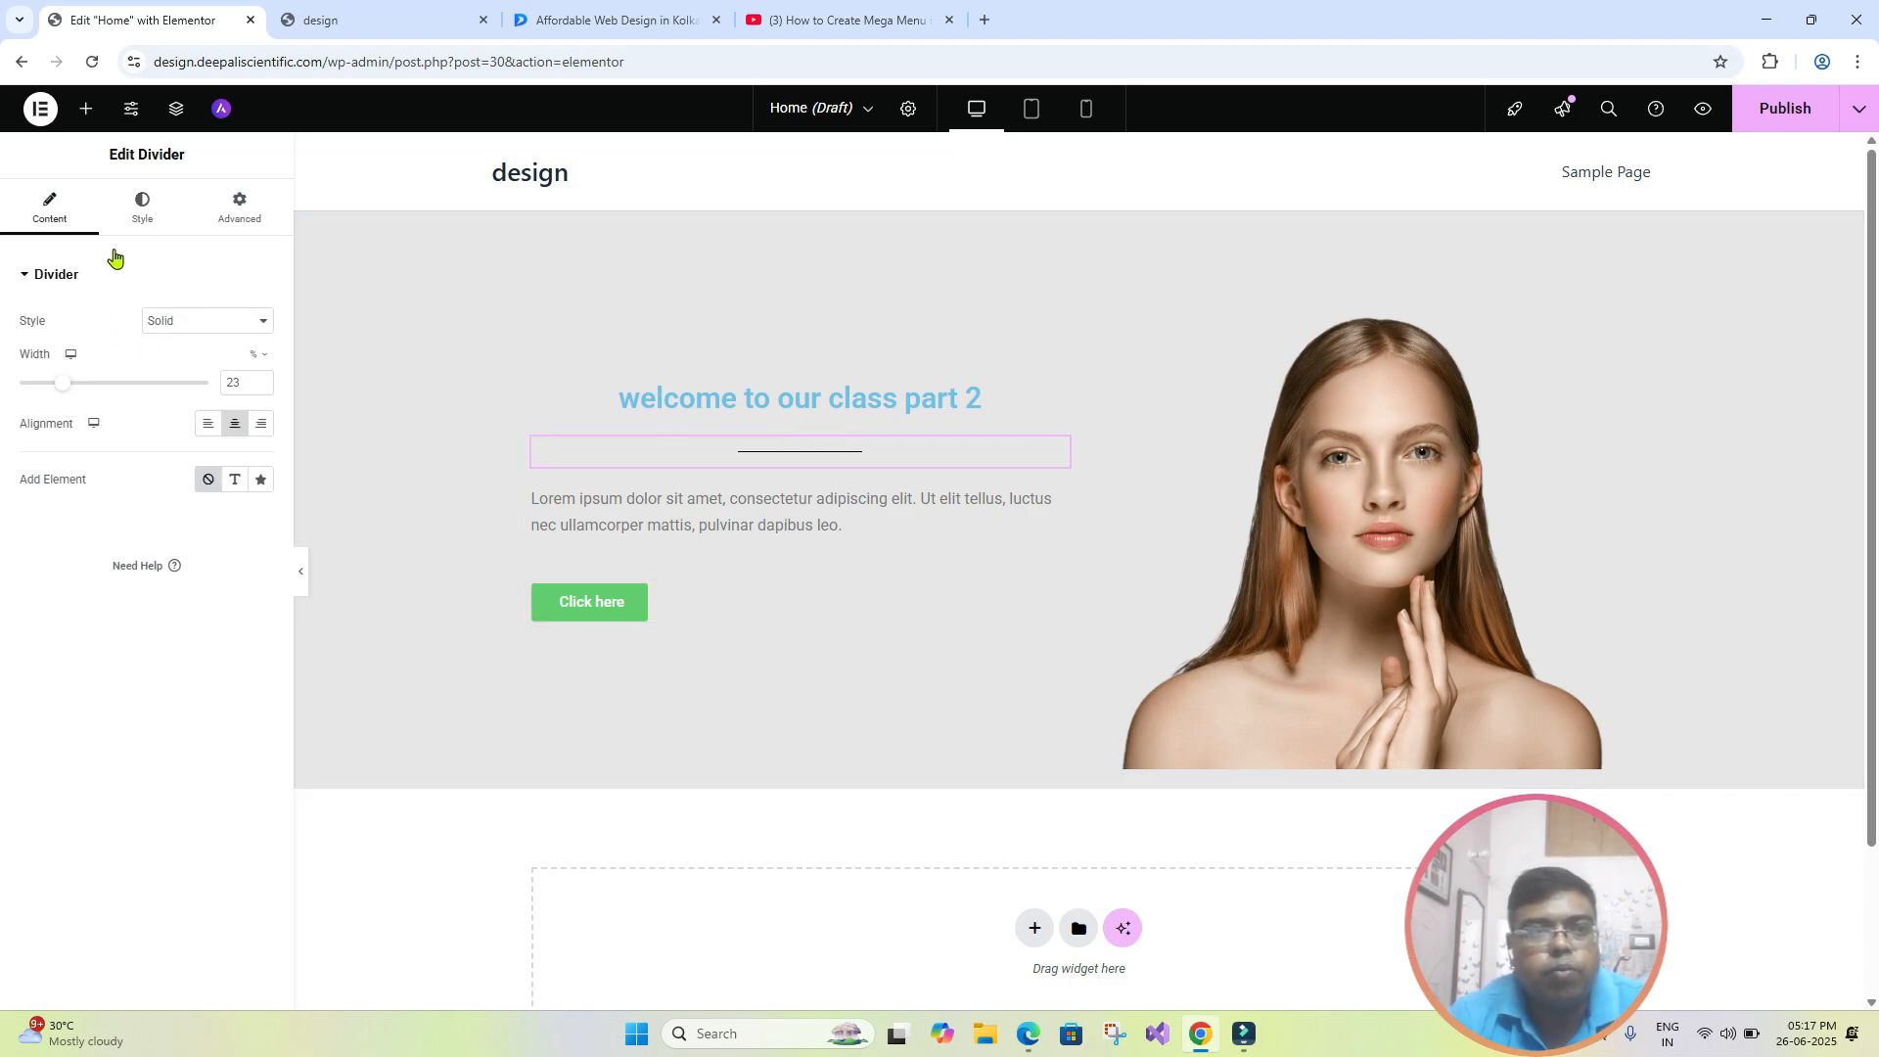
{"action": "left_click", "coordinate": [132, 220]}
{"action": "left_click", "coordinate": [684, 396]}
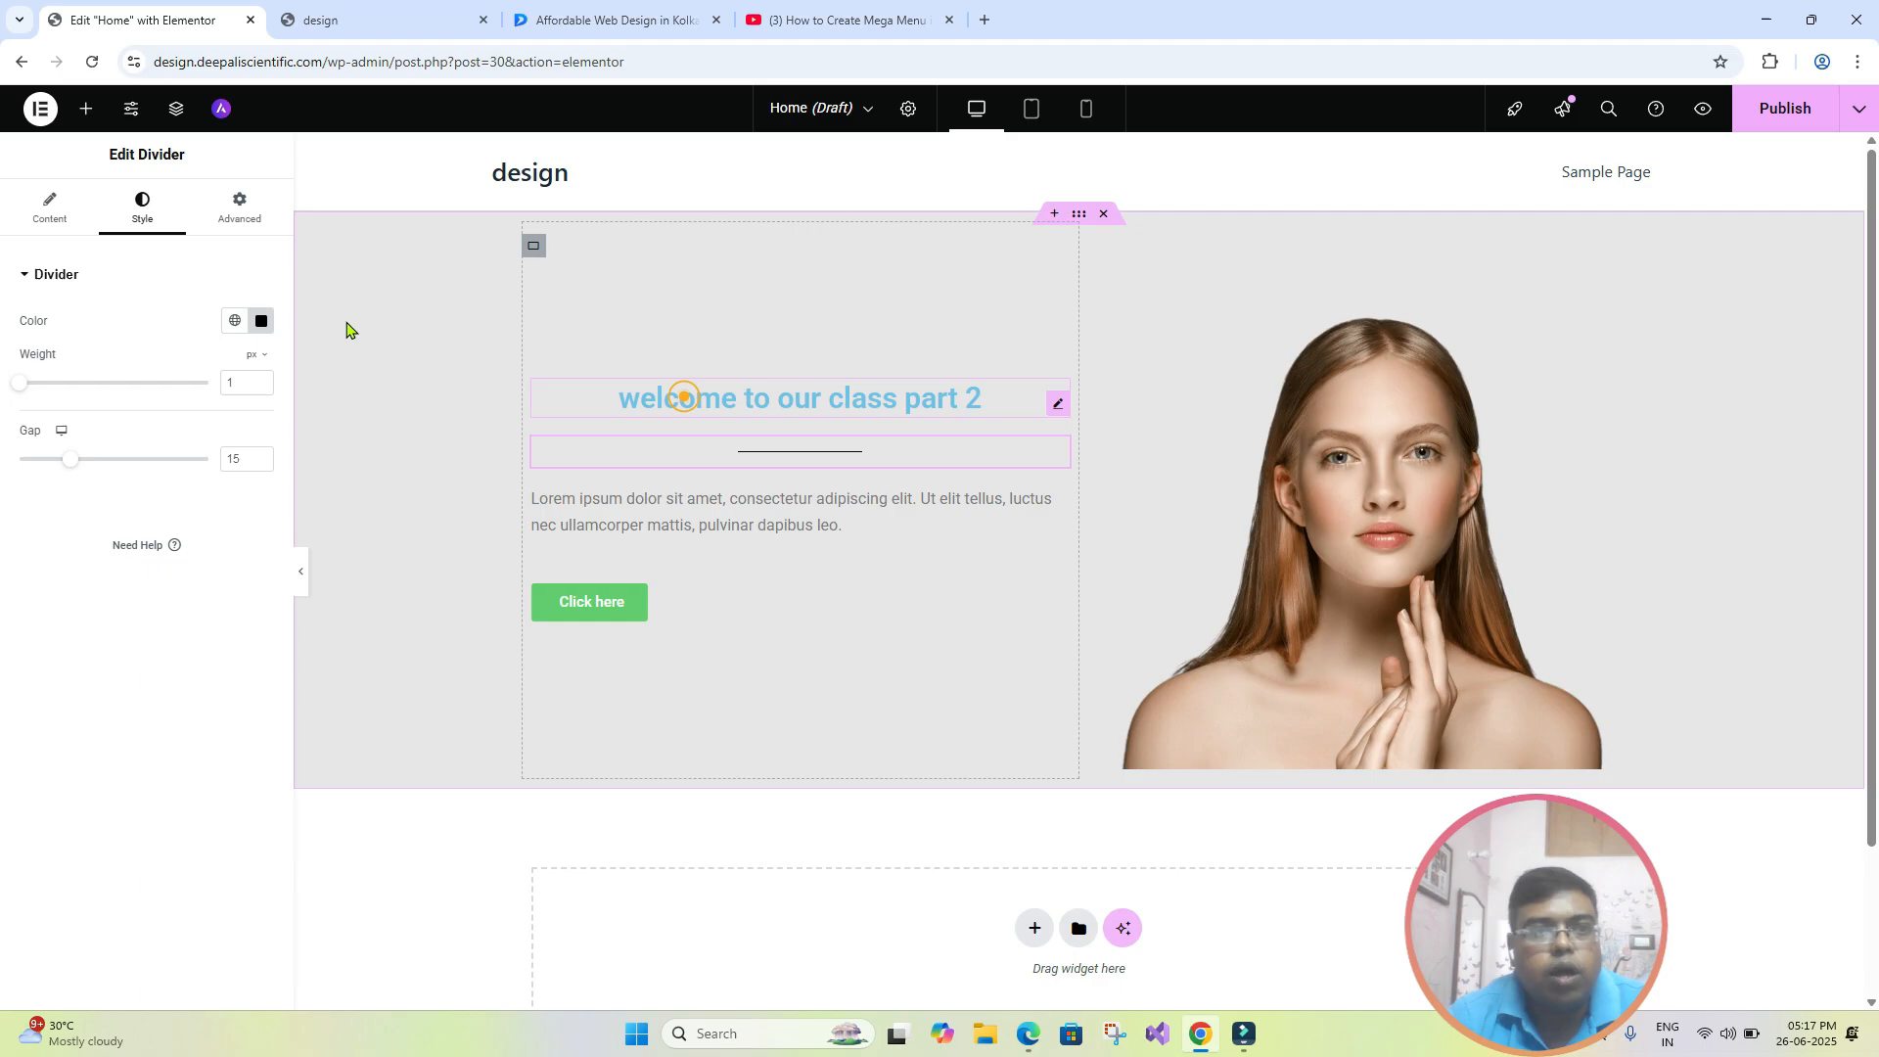
{"action": "left_click", "coordinate": [751, 604]}
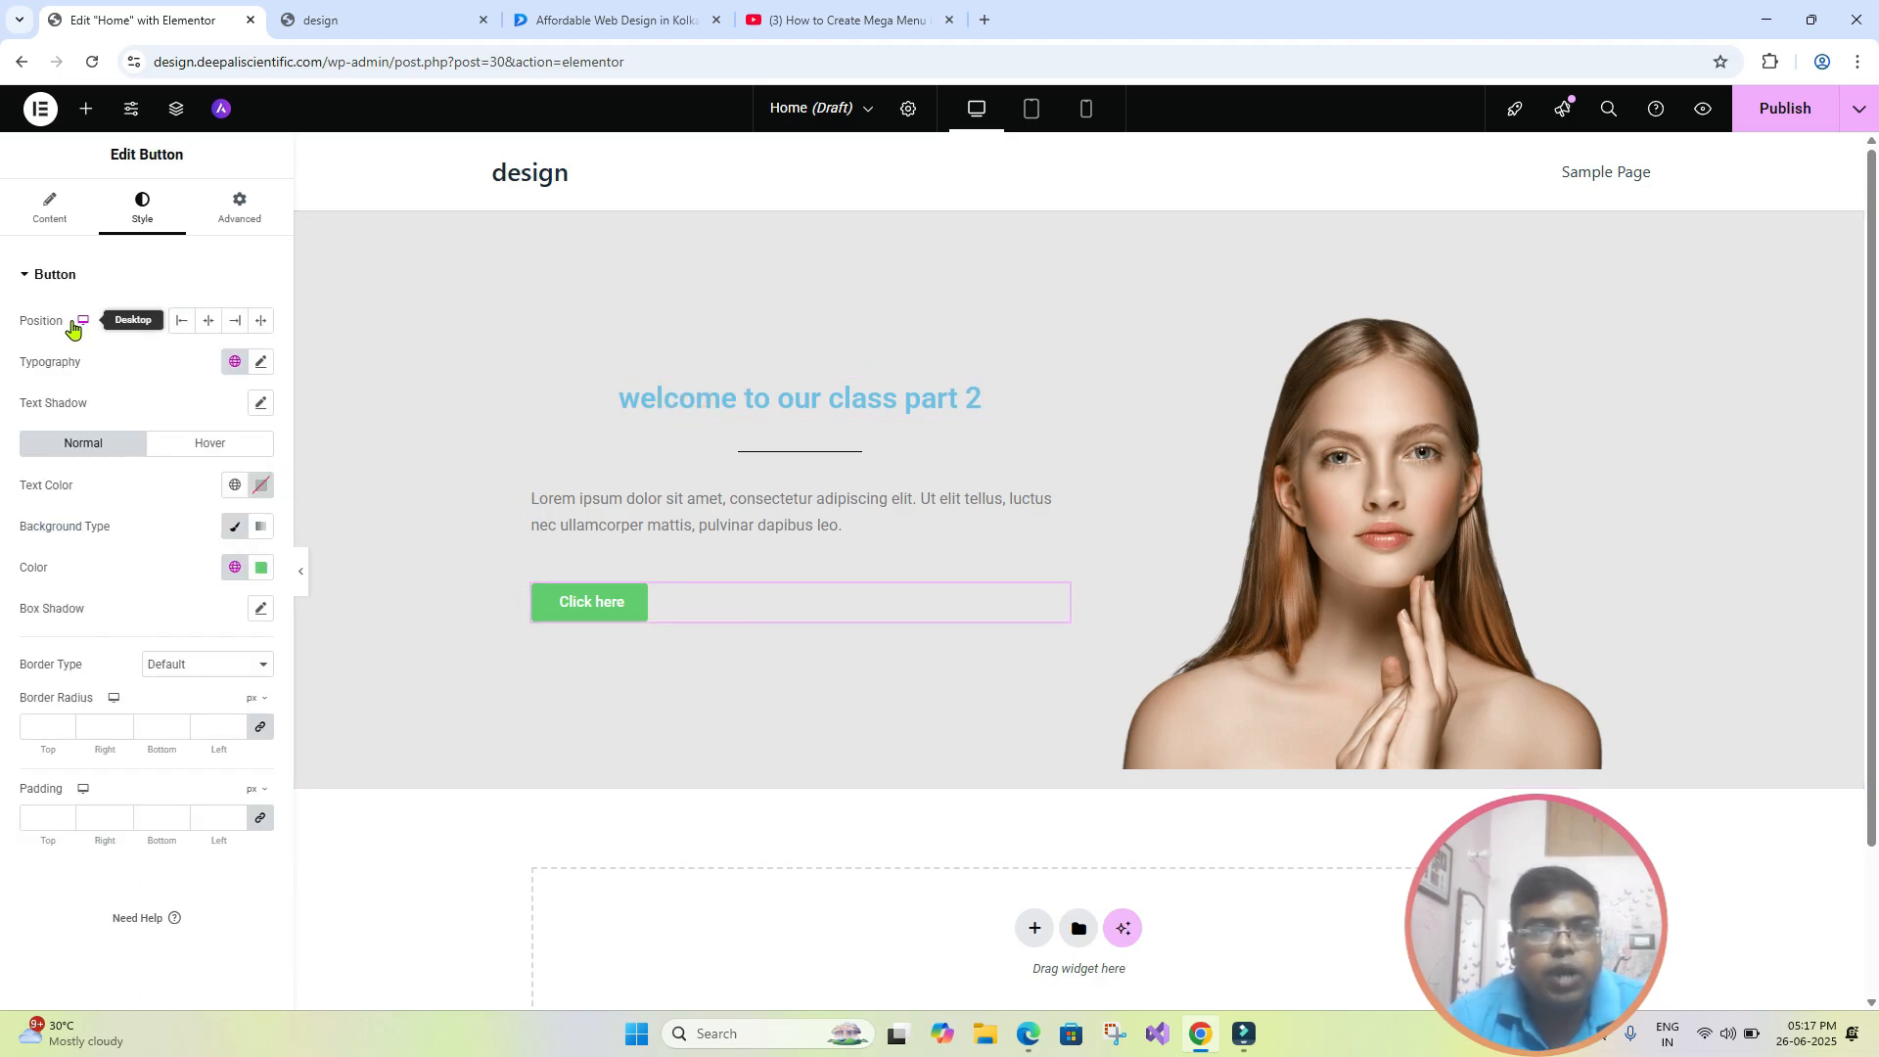
{"action": "left_click", "coordinate": [209, 323]}
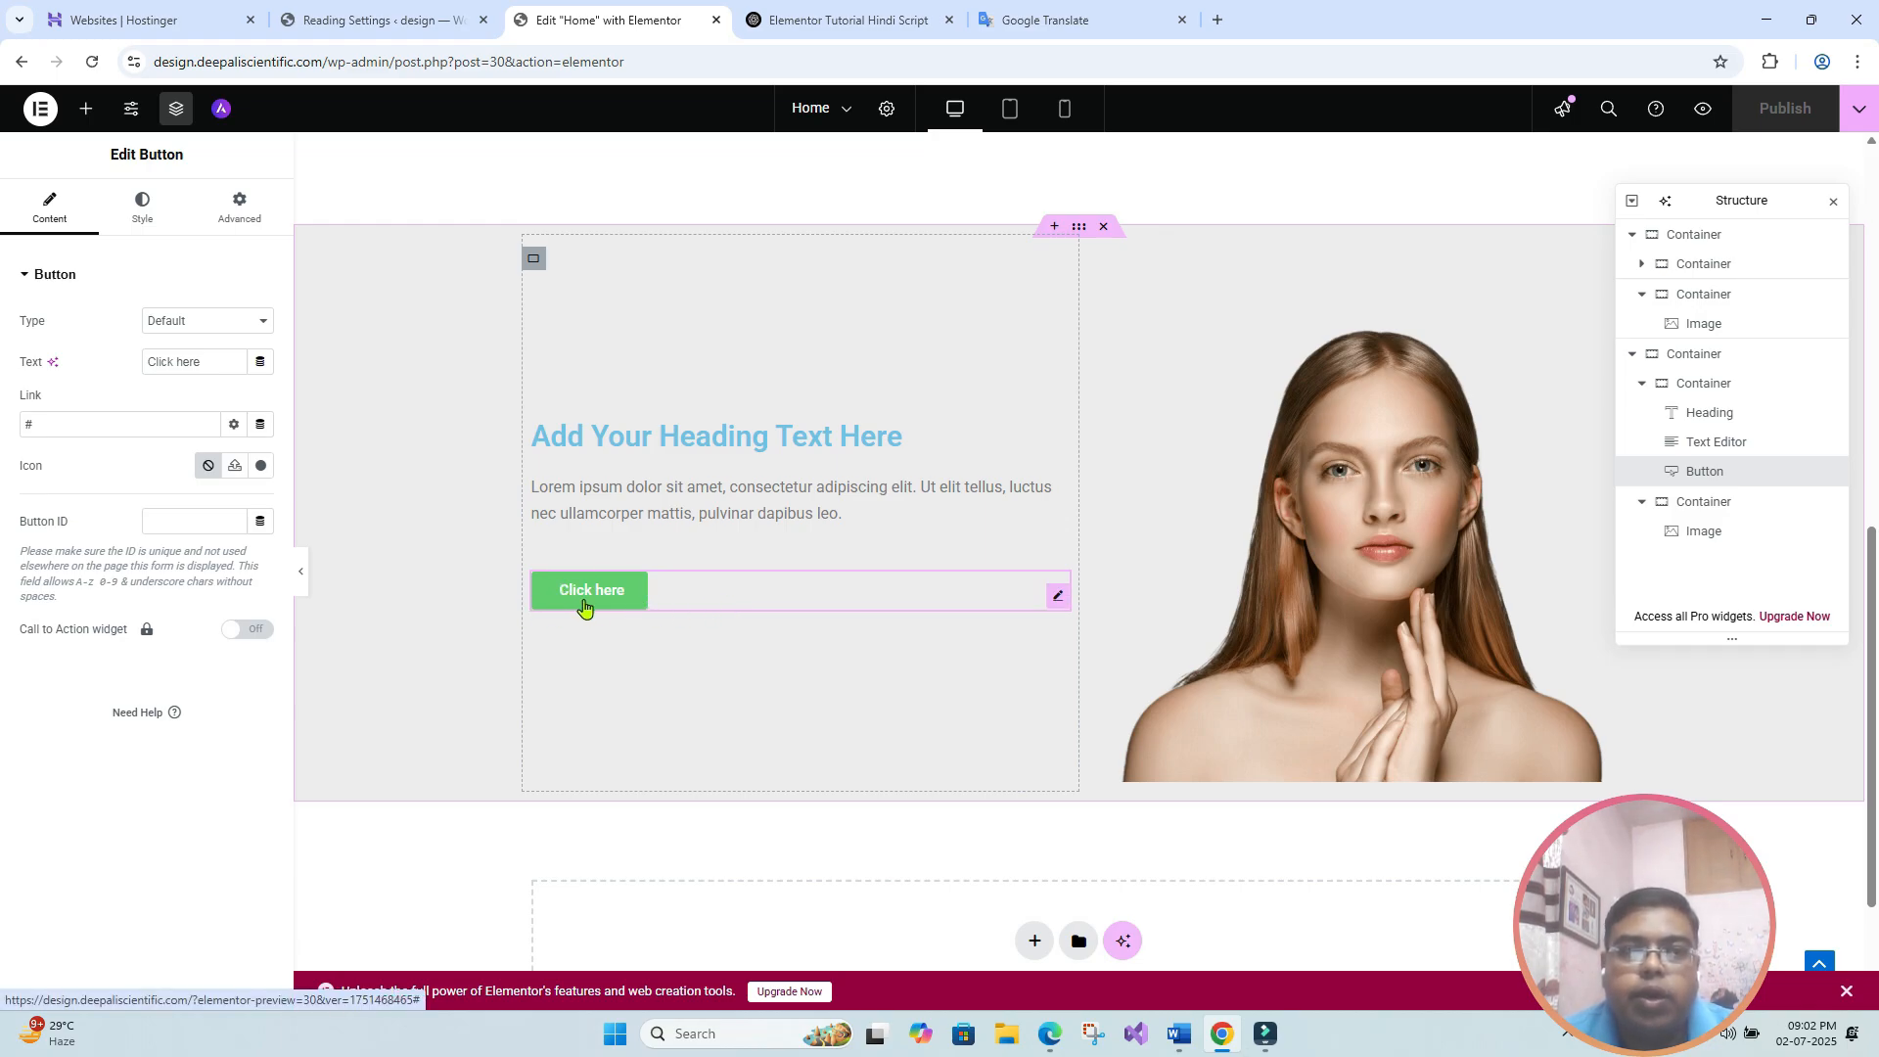
- Change the green button's text to "know more"
{"action": "left_click", "coordinate": [218, 361]}
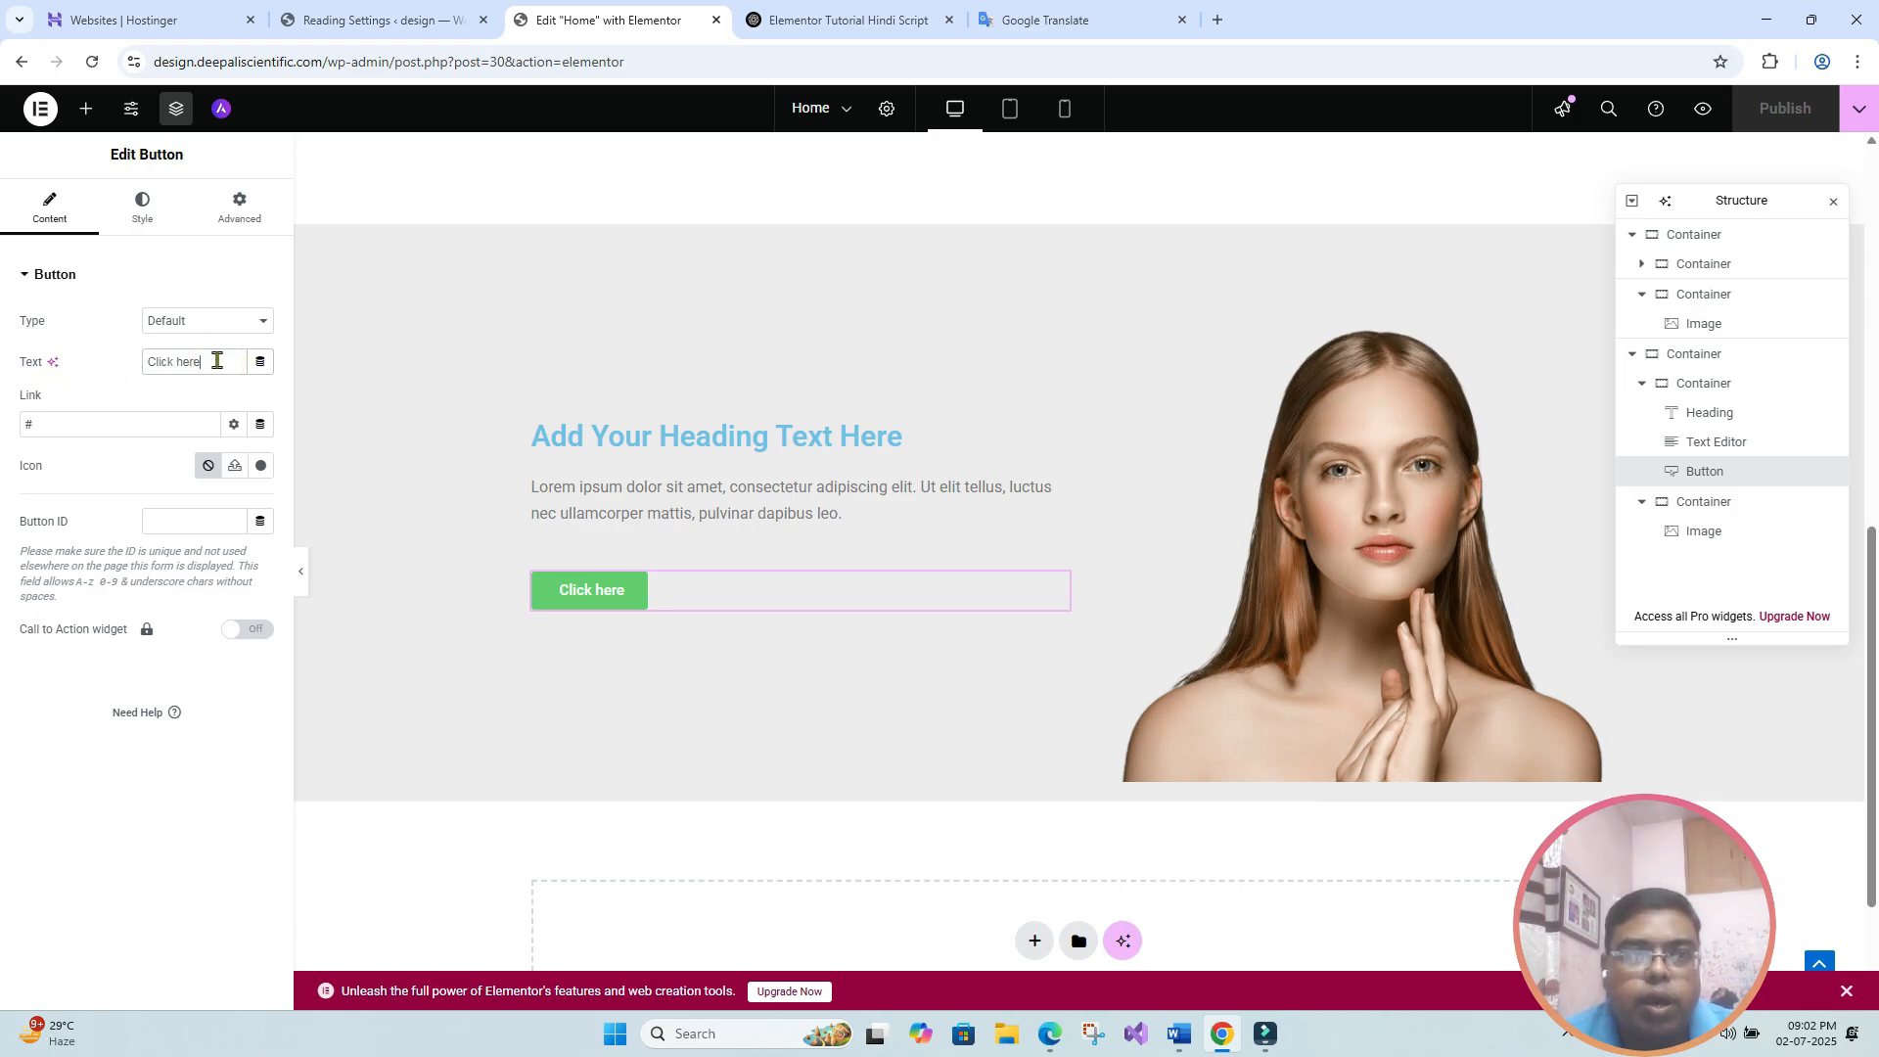
{"action": "triple_click", "coordinate": [217, 361]}
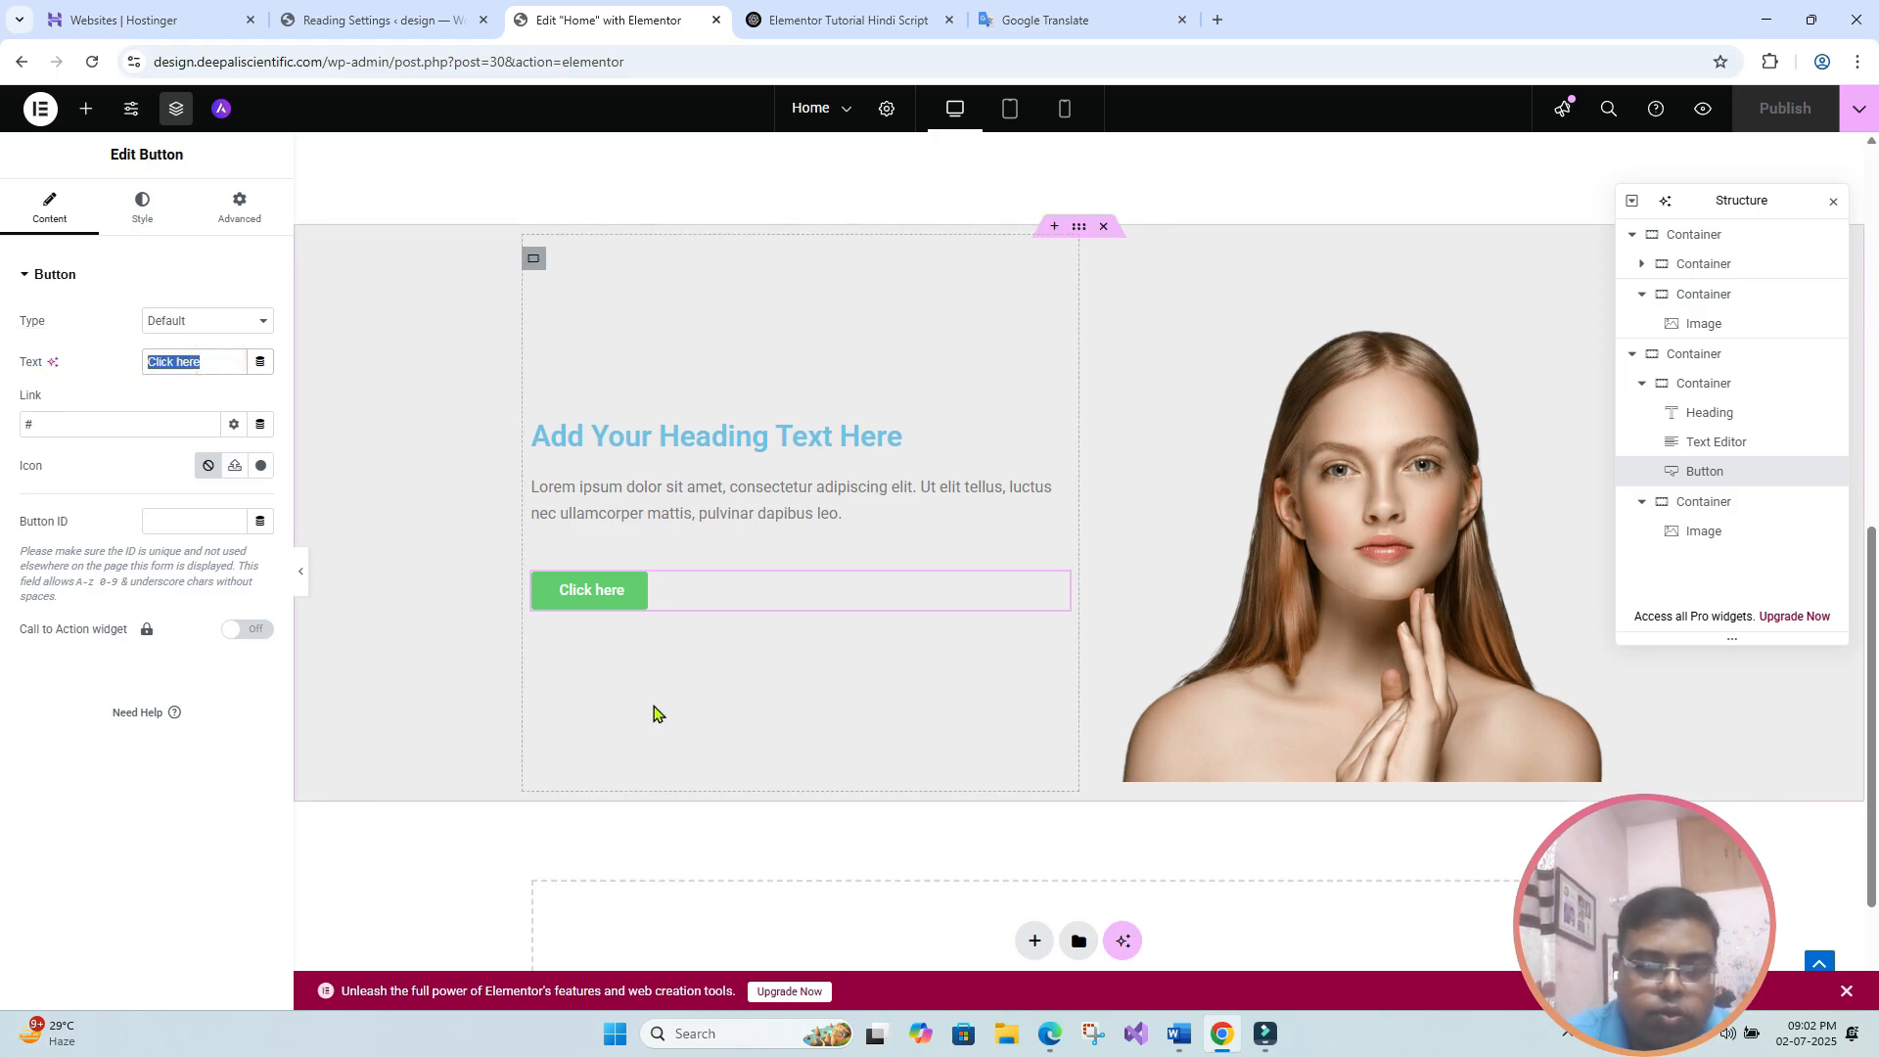
{"action": "type", "text": "know"}
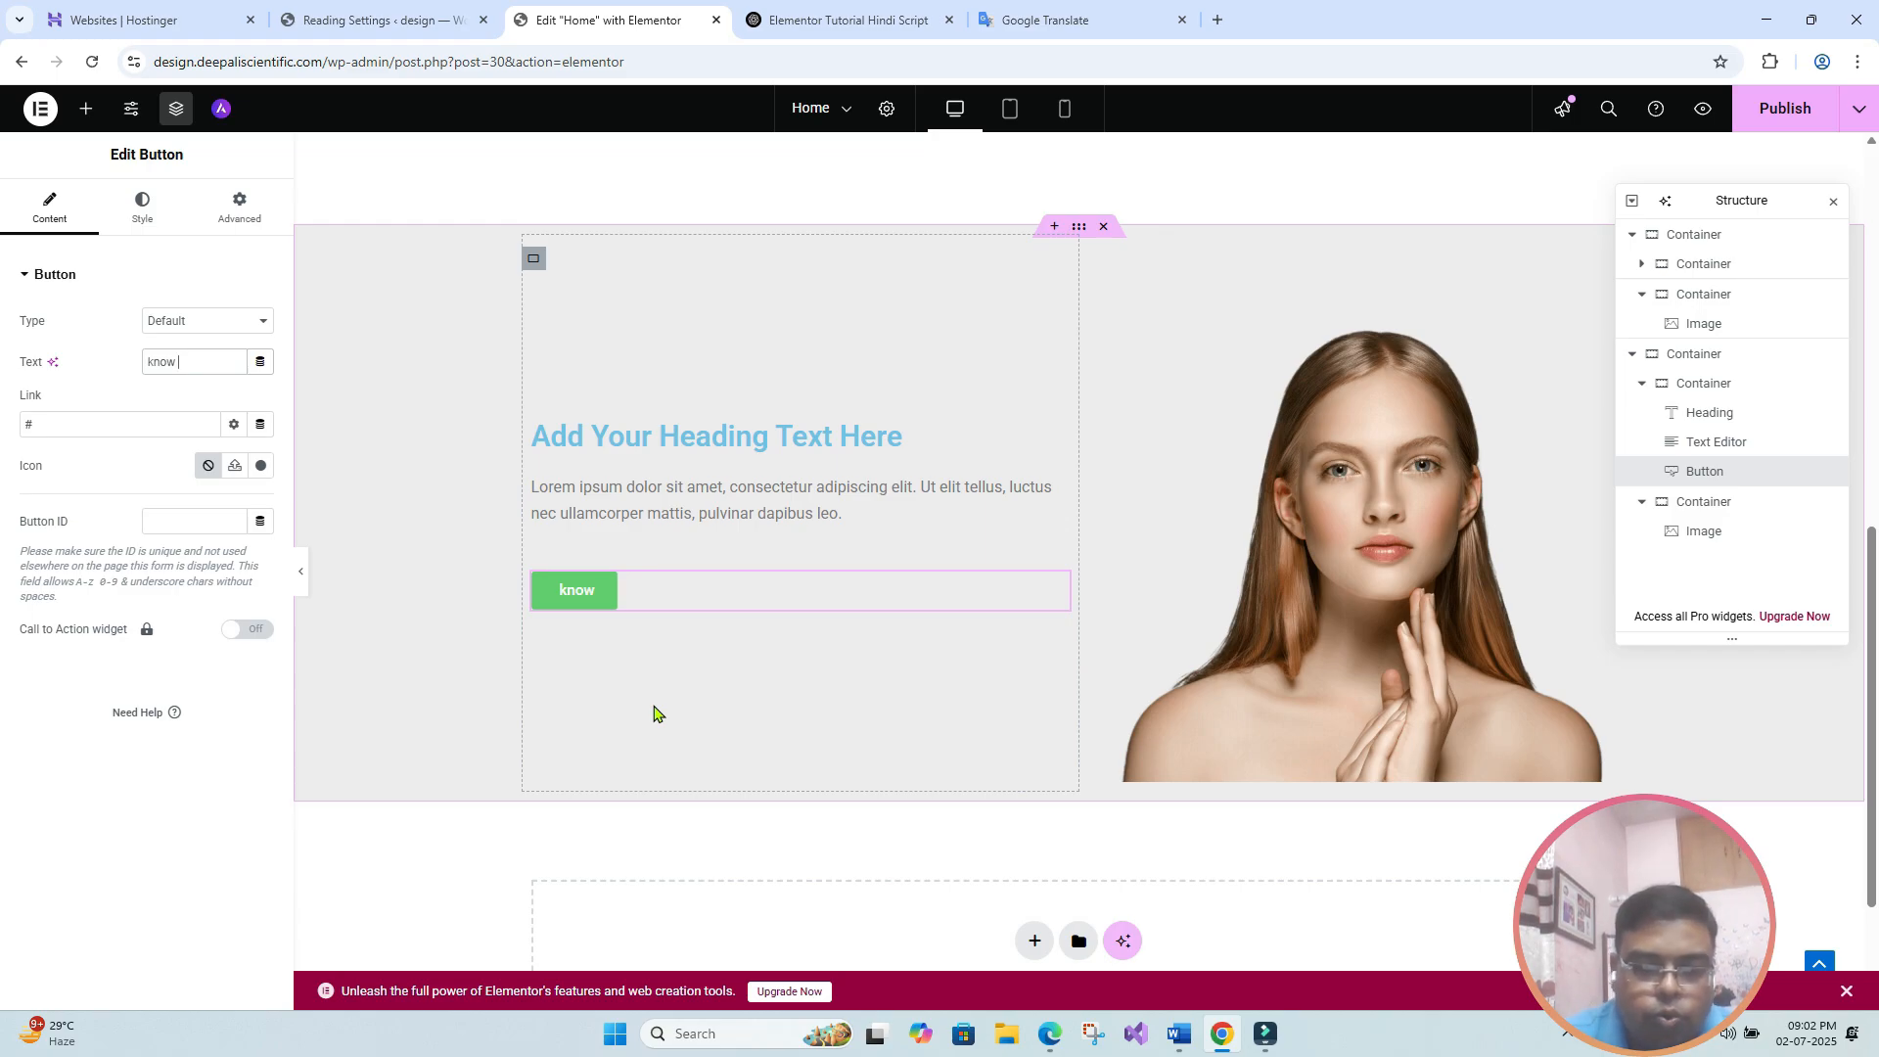
{"action": "type", "text": " more"}
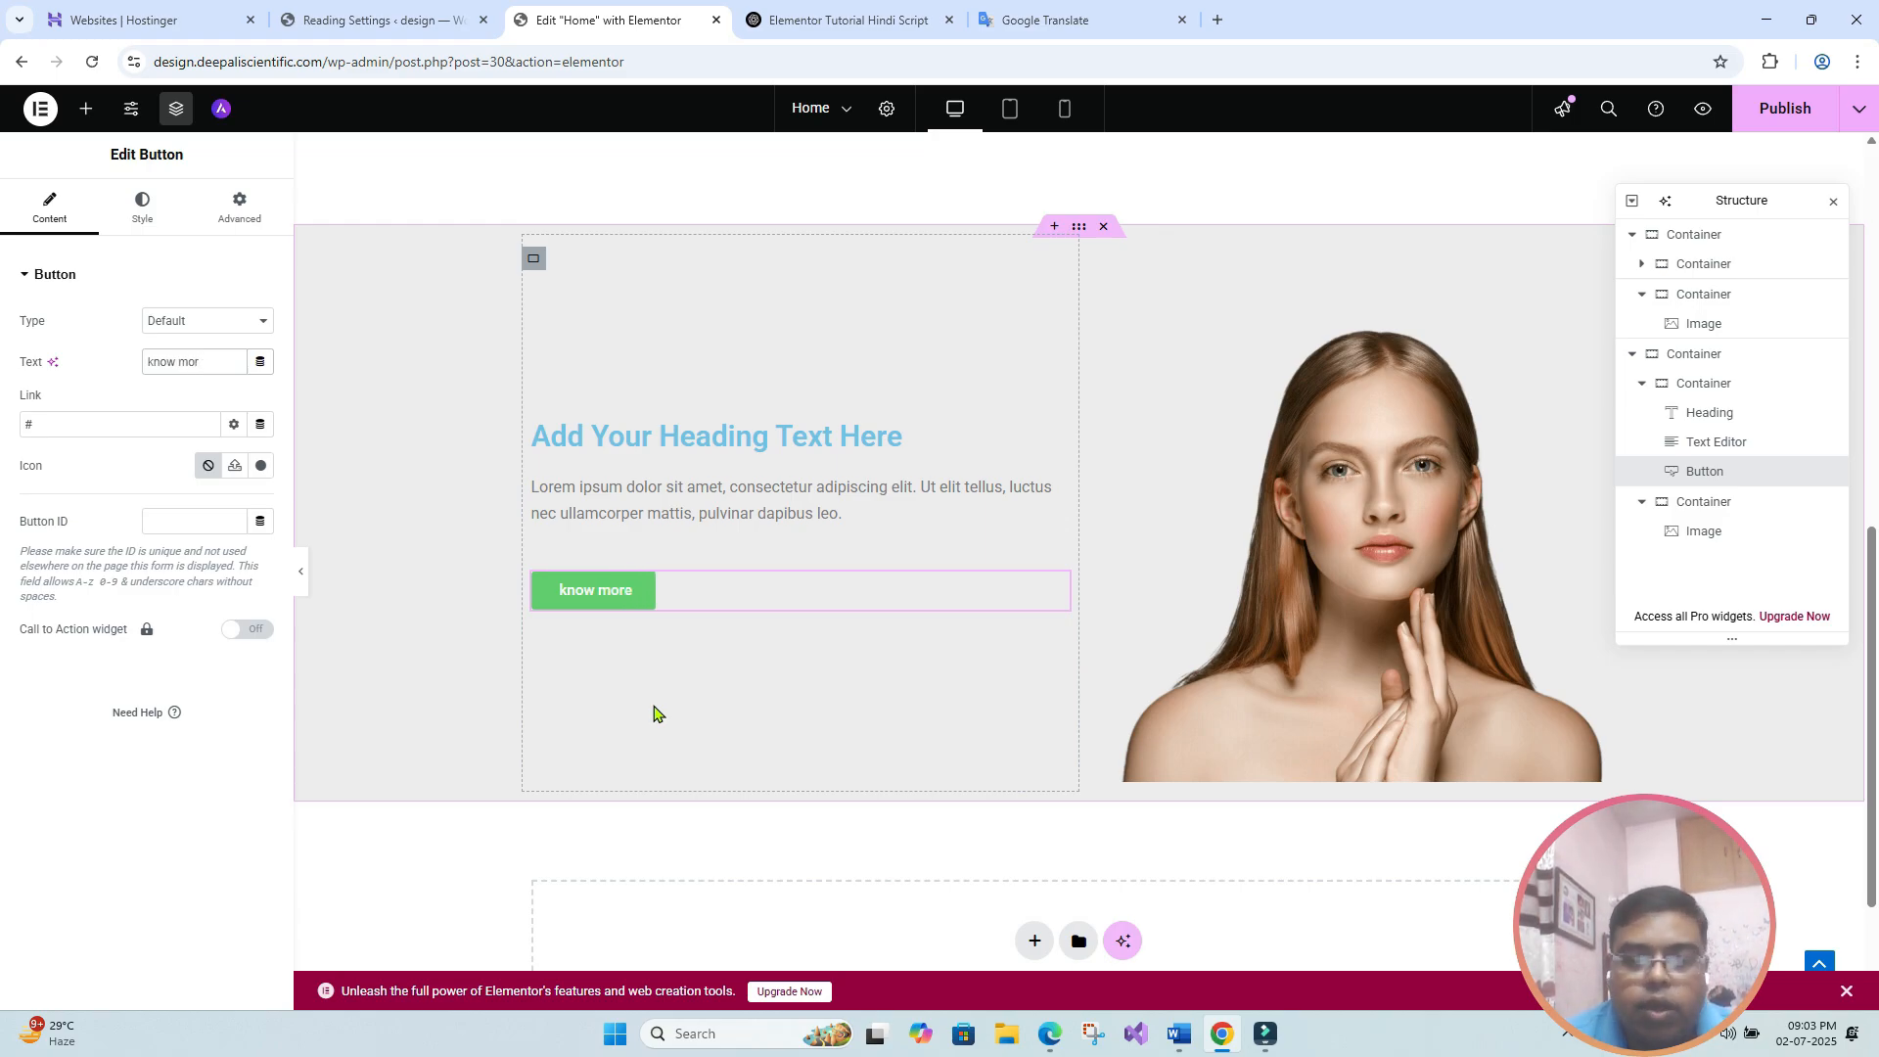
- Replace the green button's text with "download"
{"action": "key", "text": "BackSpace"}
{"action": "key", "text": "BackSpace"}
{"action": "key", "text": "BackSpace"}
{"action": "key", "text": "BackSpace"}
{"action": "key", "text": "BackSpace"}
{"action": "key", "text": "BackSpace"}
{"action": "key", "text": "BackSpace"}
{"action": "key", "text": "BackSpace"}
{"action": "type", "text": "dow"}
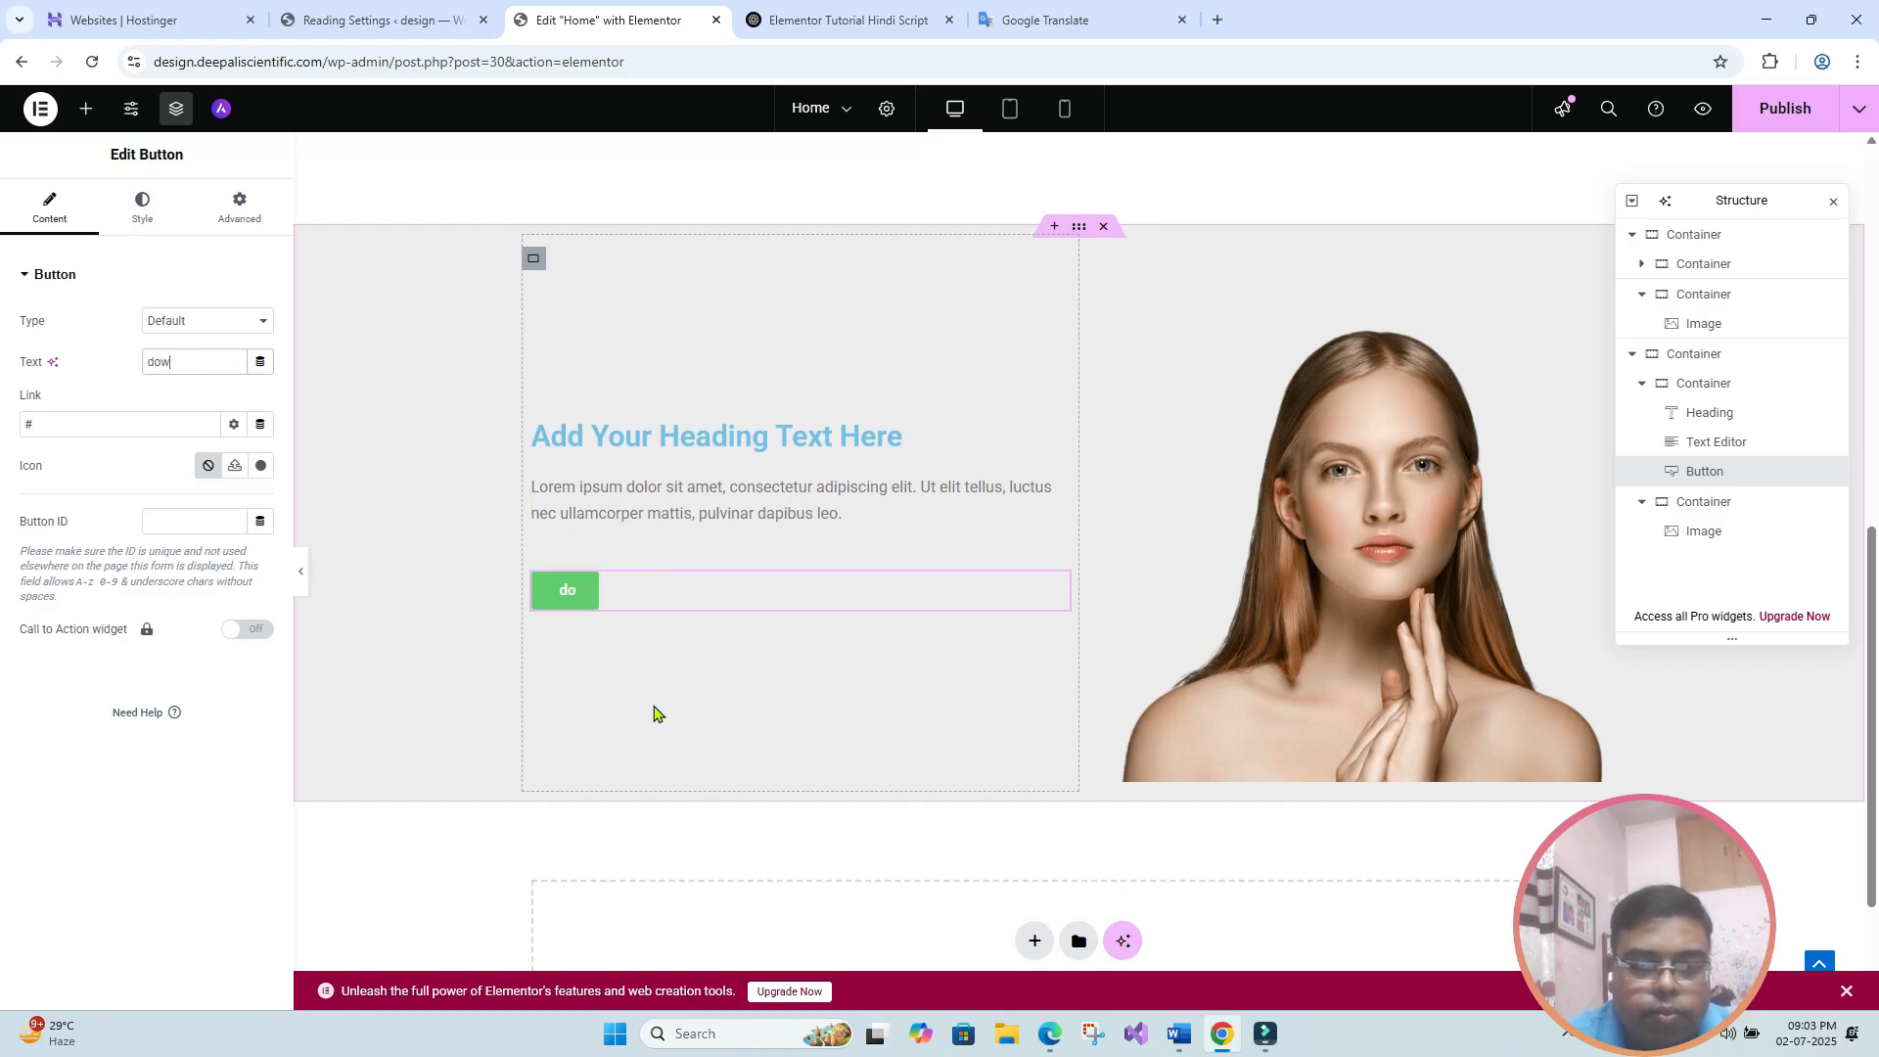
{"action": "type", "text": "nload"}
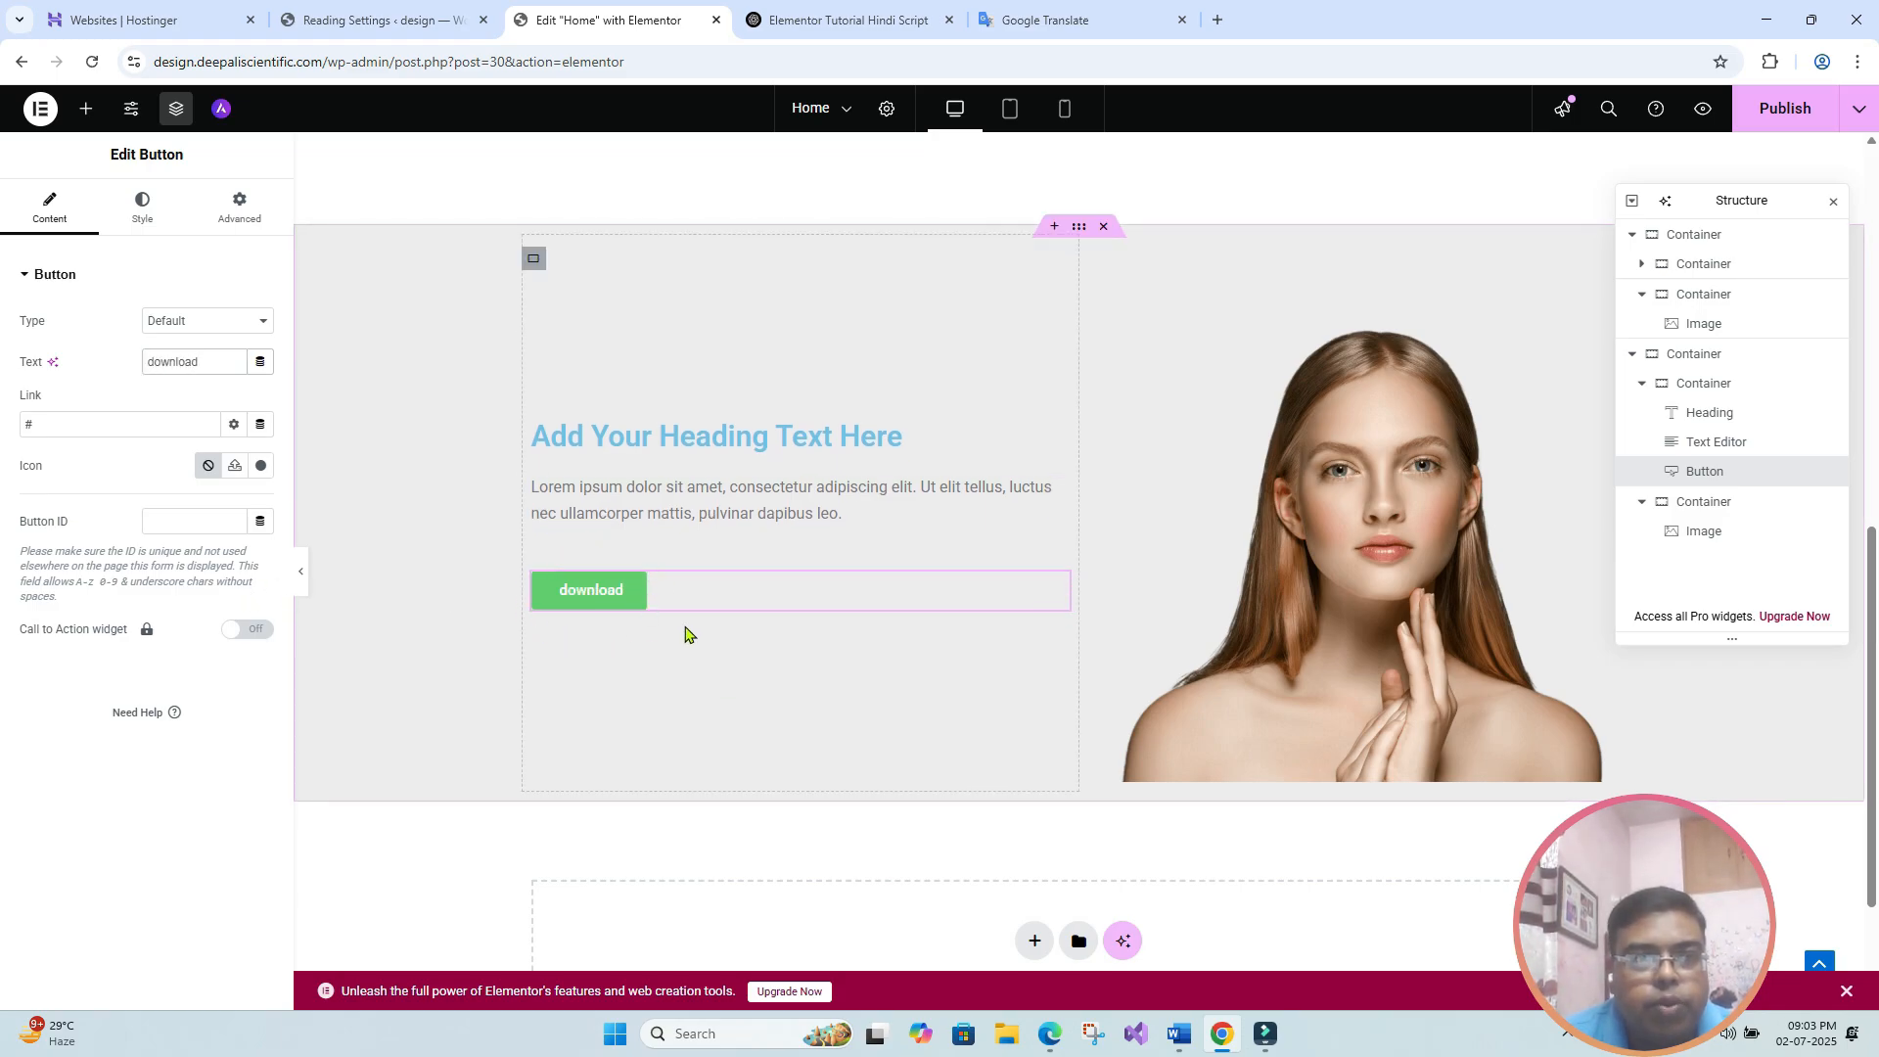
{"action": "left_click", "coordinate": [67, 422]}
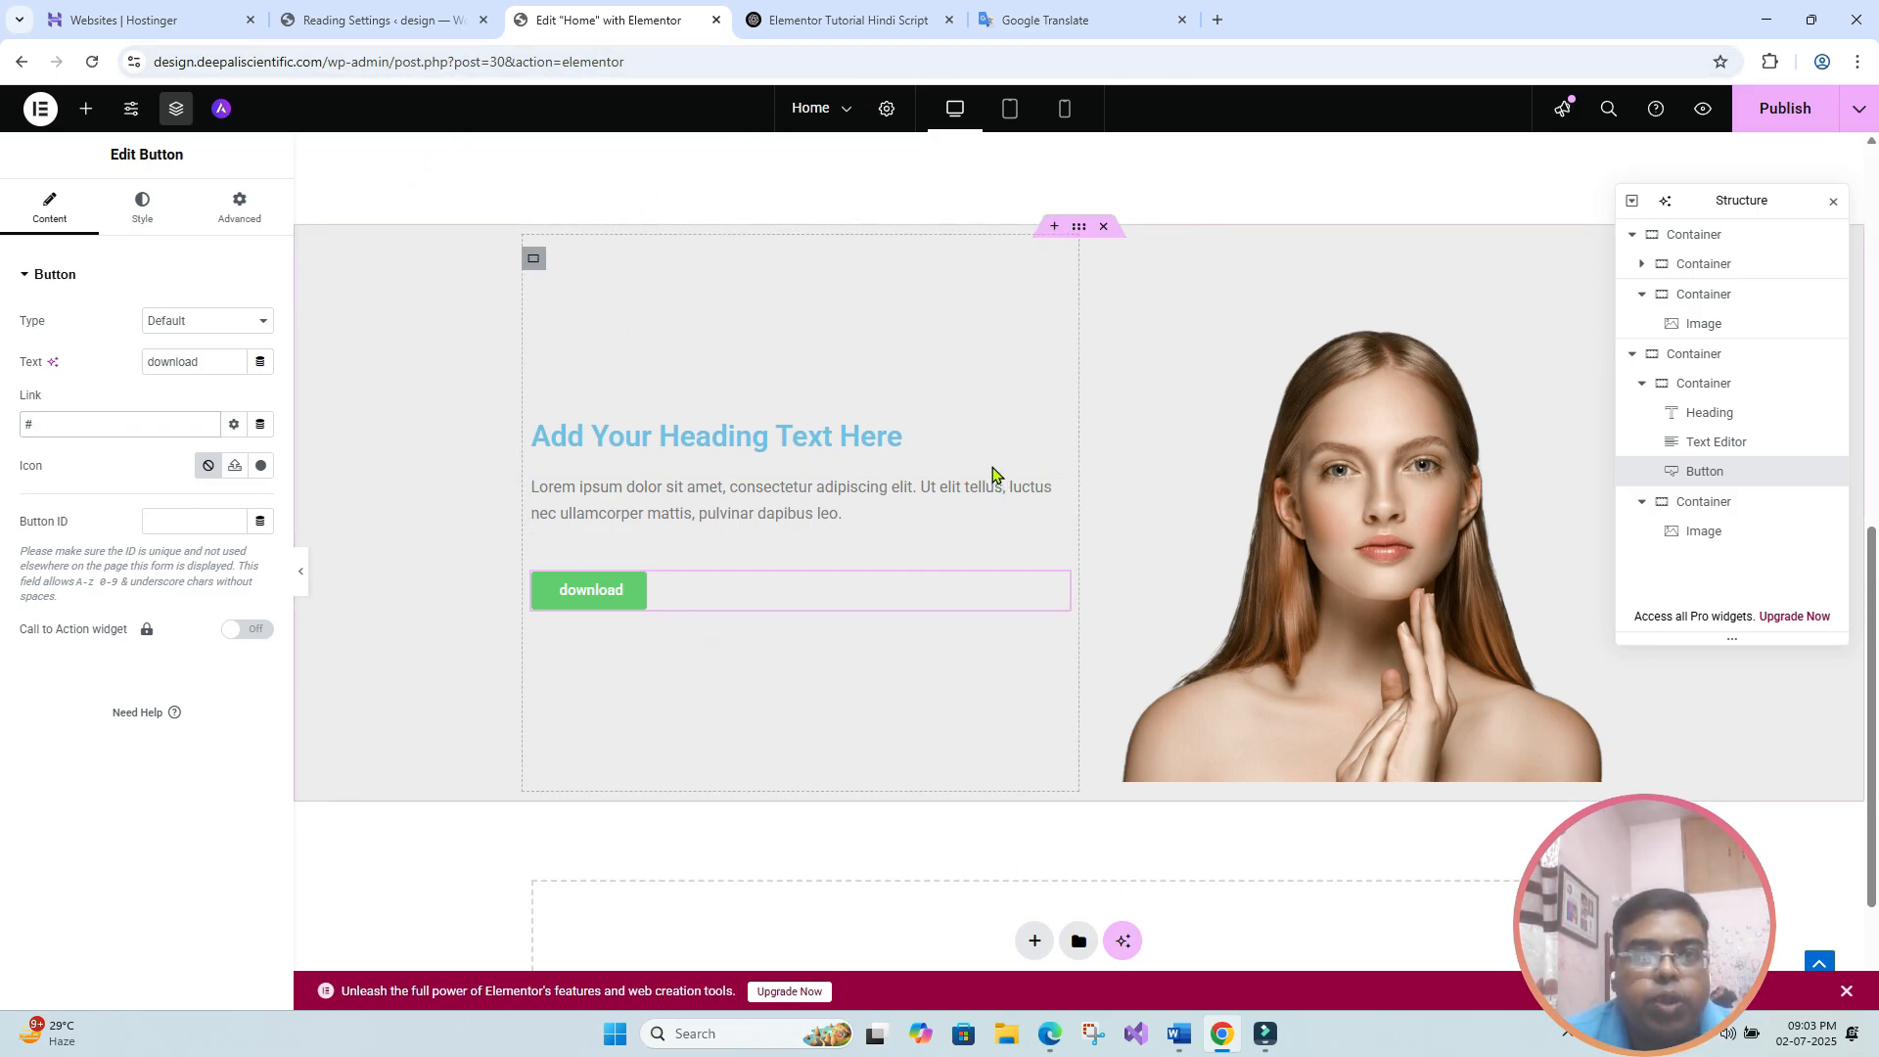
{"action": "left_click", "coordinate": [59, 428]}
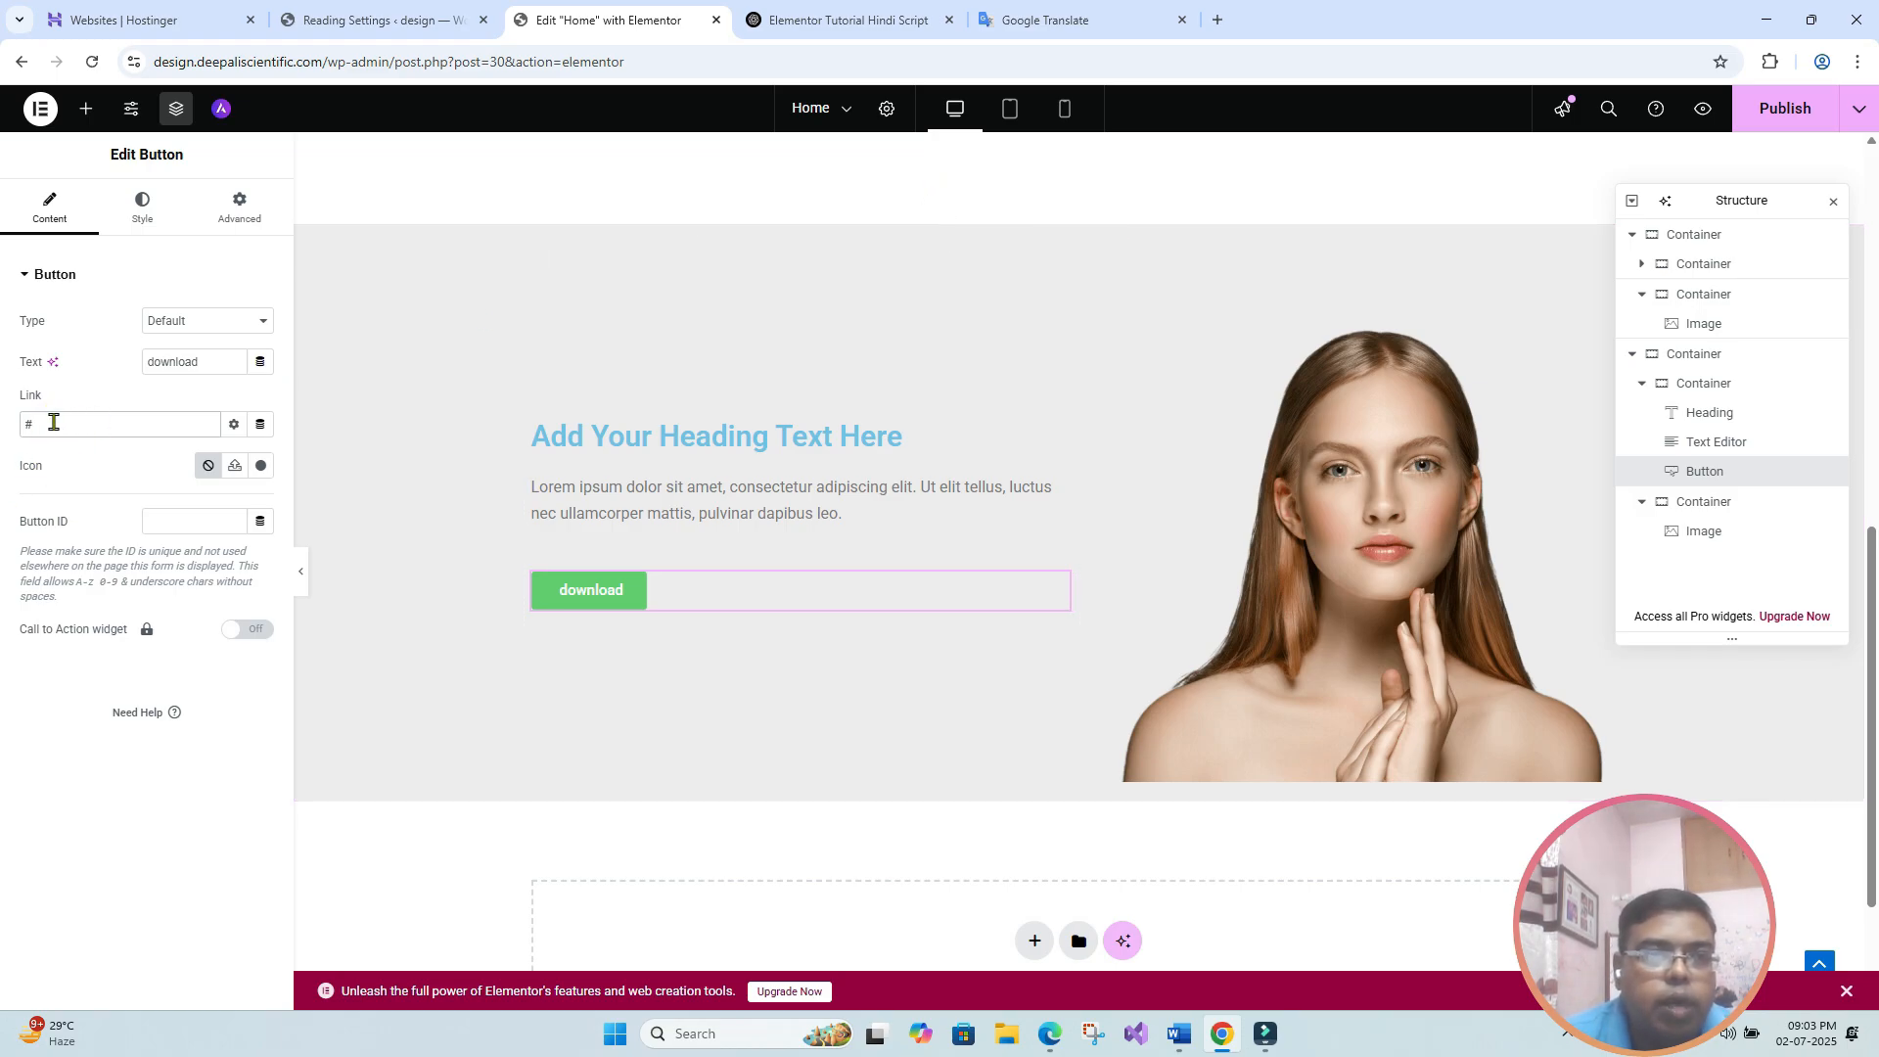
{"action": "double_click", "coordinate": [54, 424]}
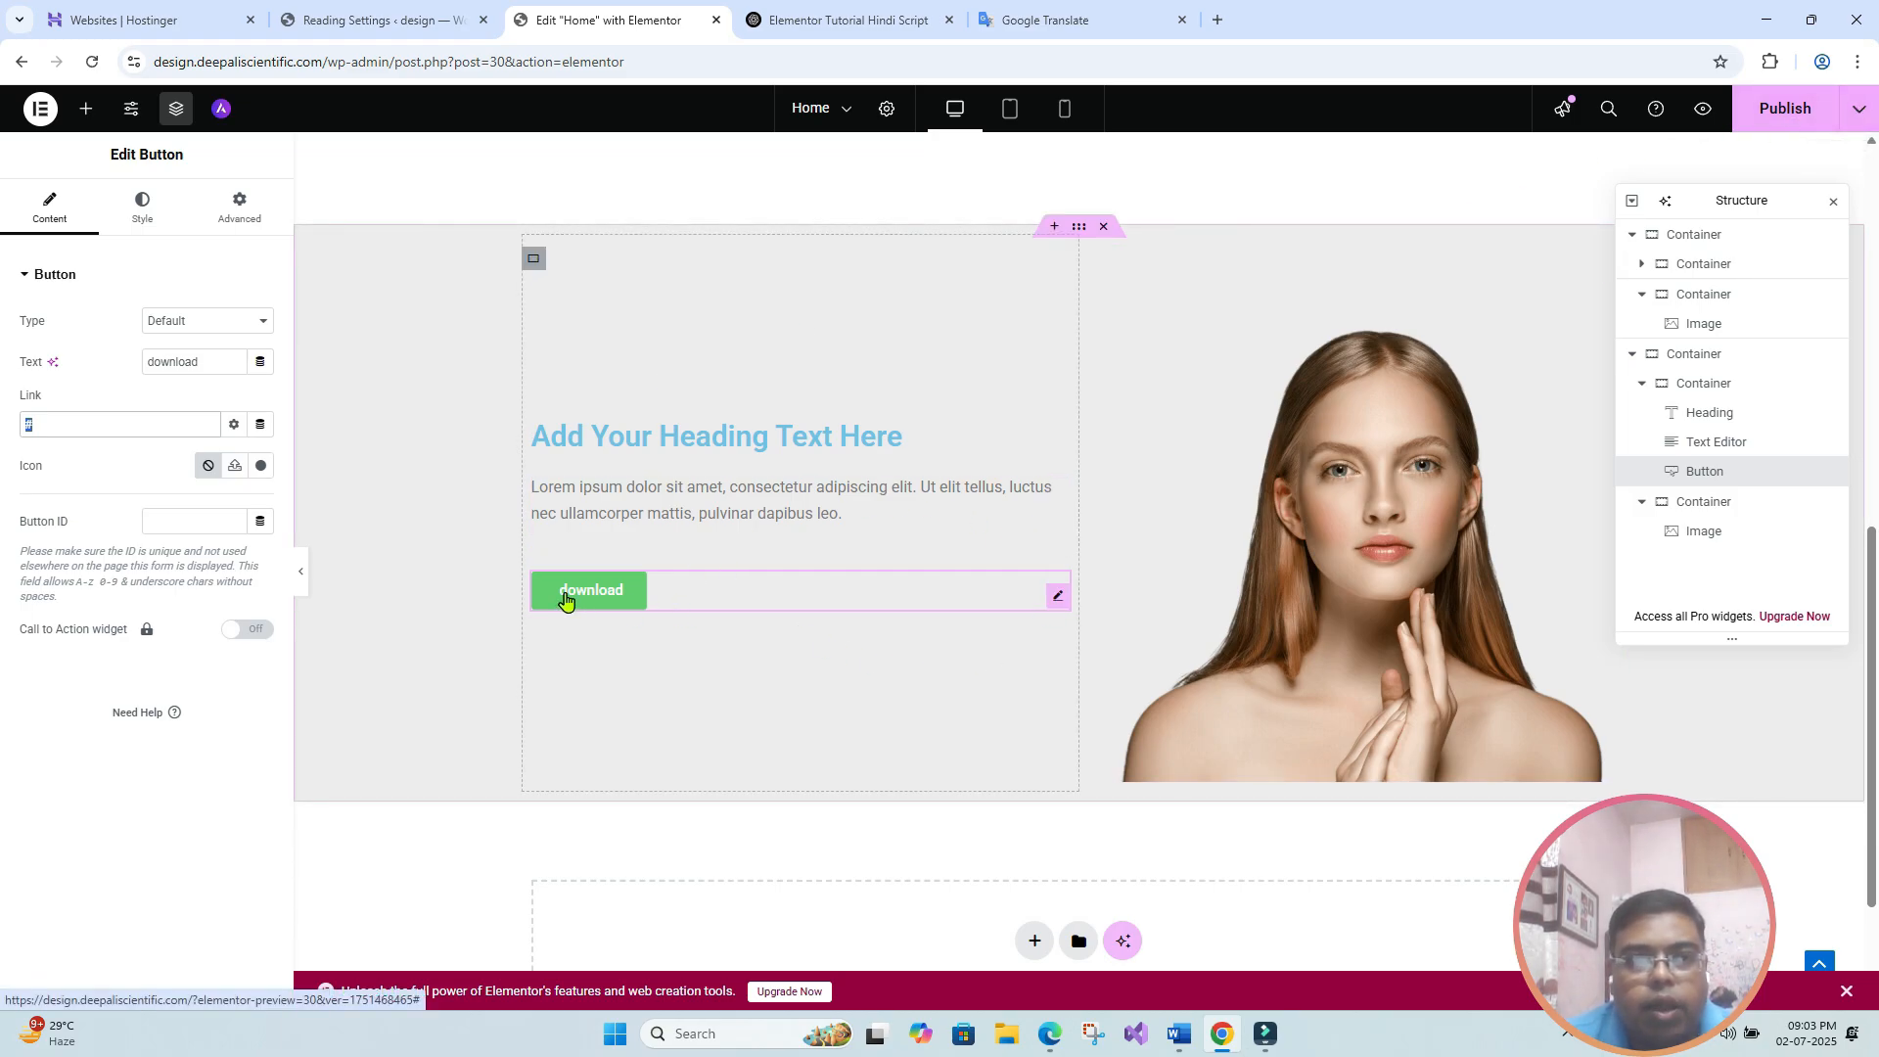
{"action": "left_click", "coordinate": [1218, 21]}
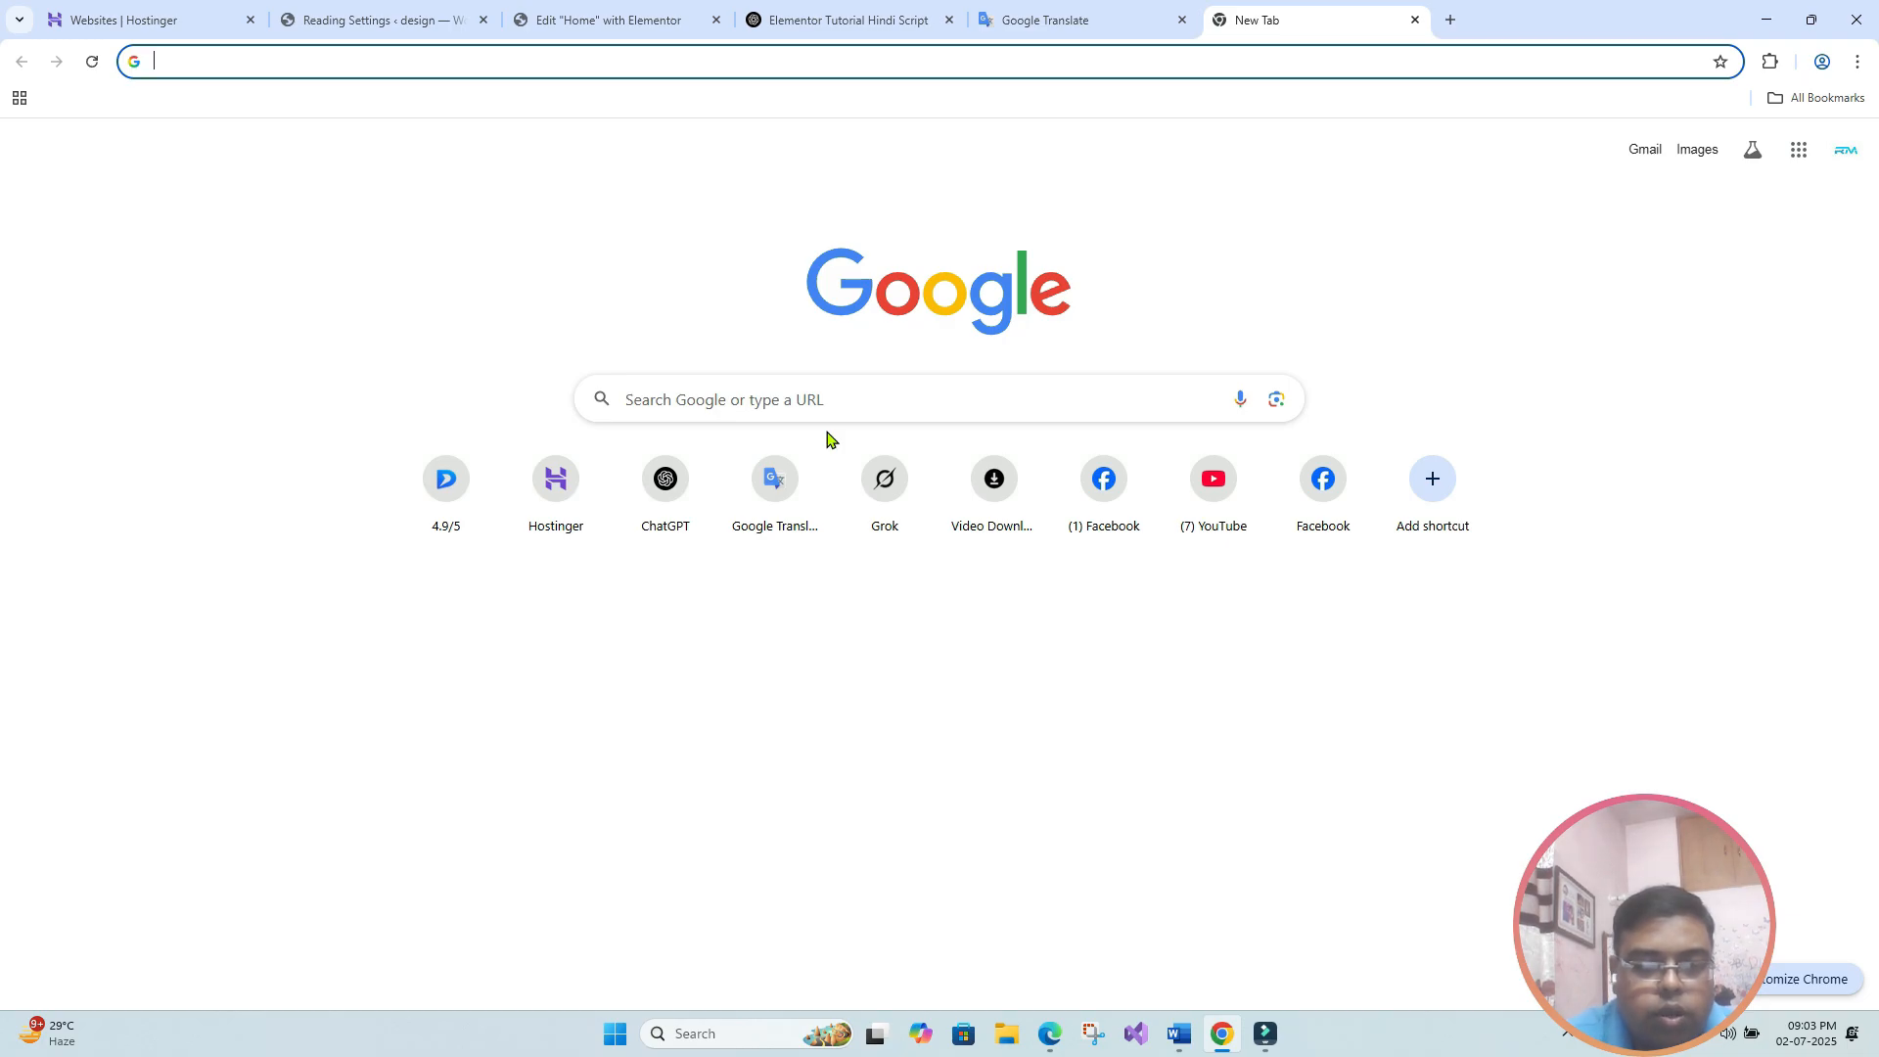
{"action": "type", "text": "dgtalshapes.com"}
{"action": "key", "text": "Return"}
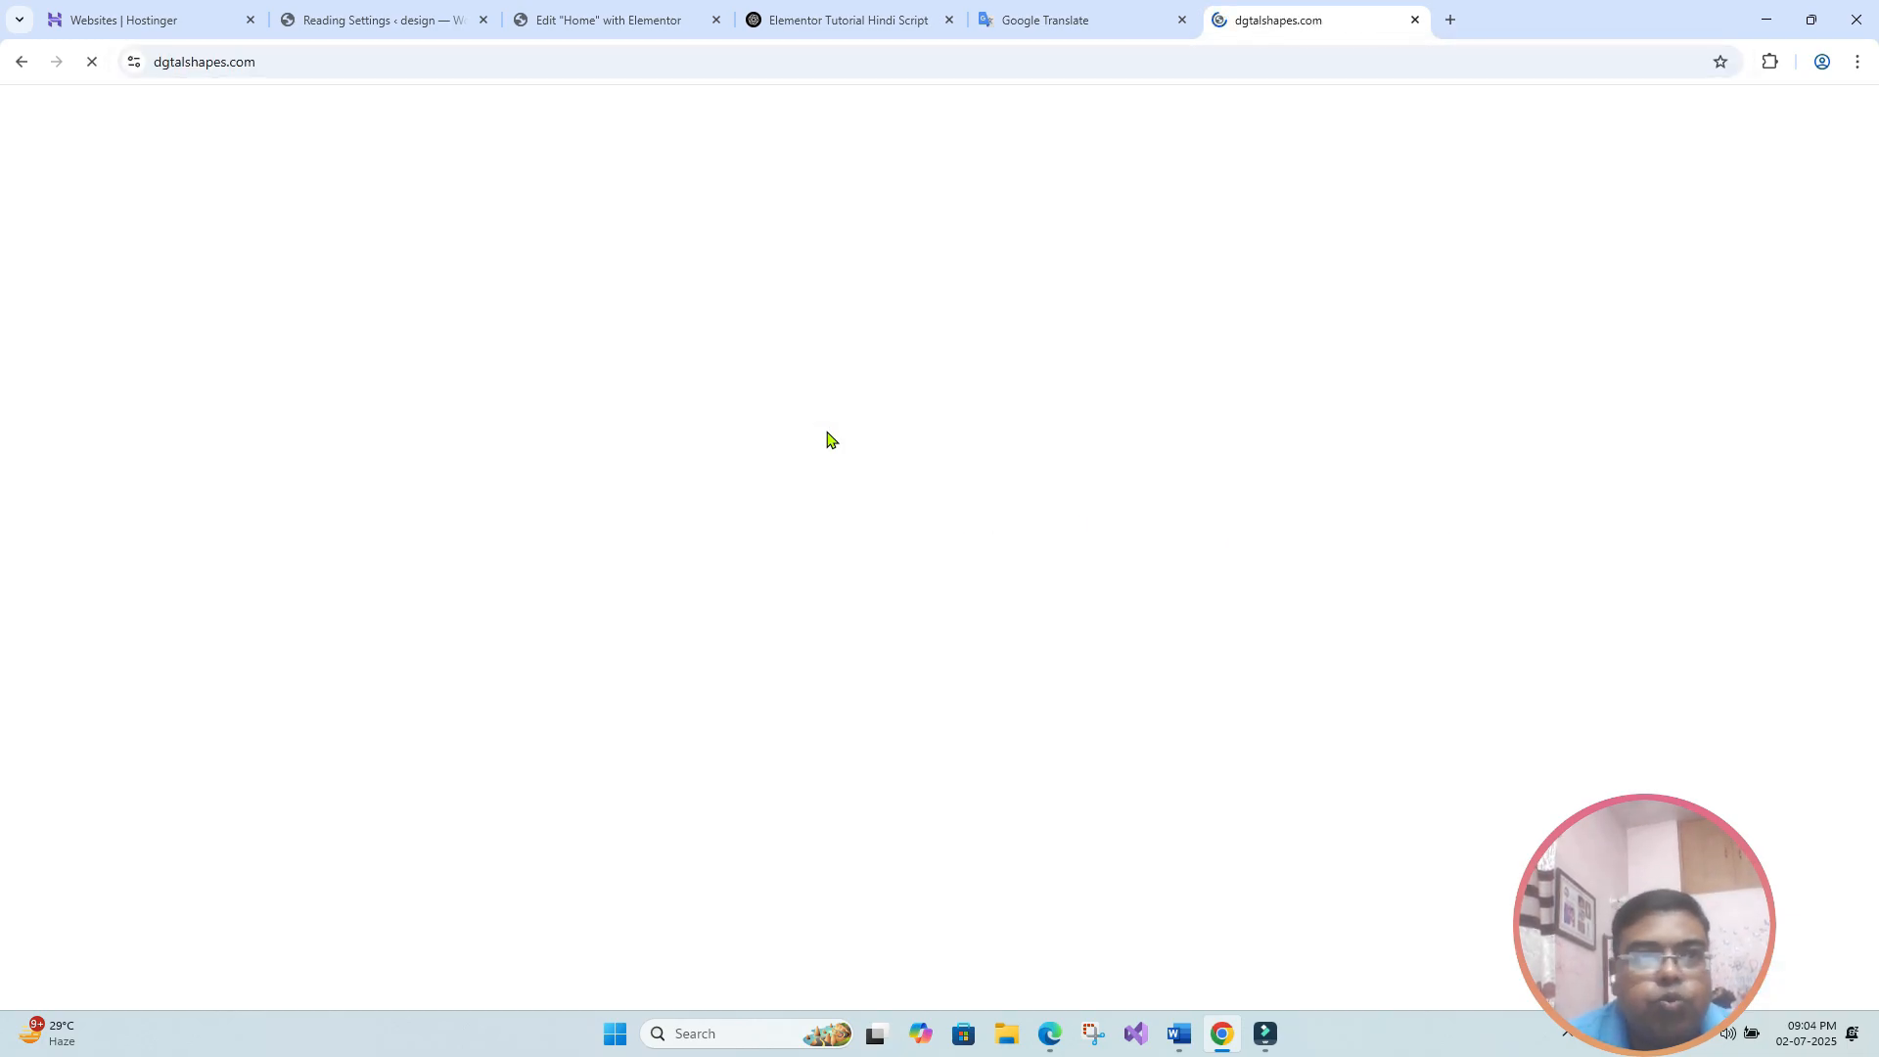
{"action": "left_click_drag", "start_coordinate": [299, 62], "coordinate": [142, 66]}
{"action": "key", "text": "ctrl+c"}
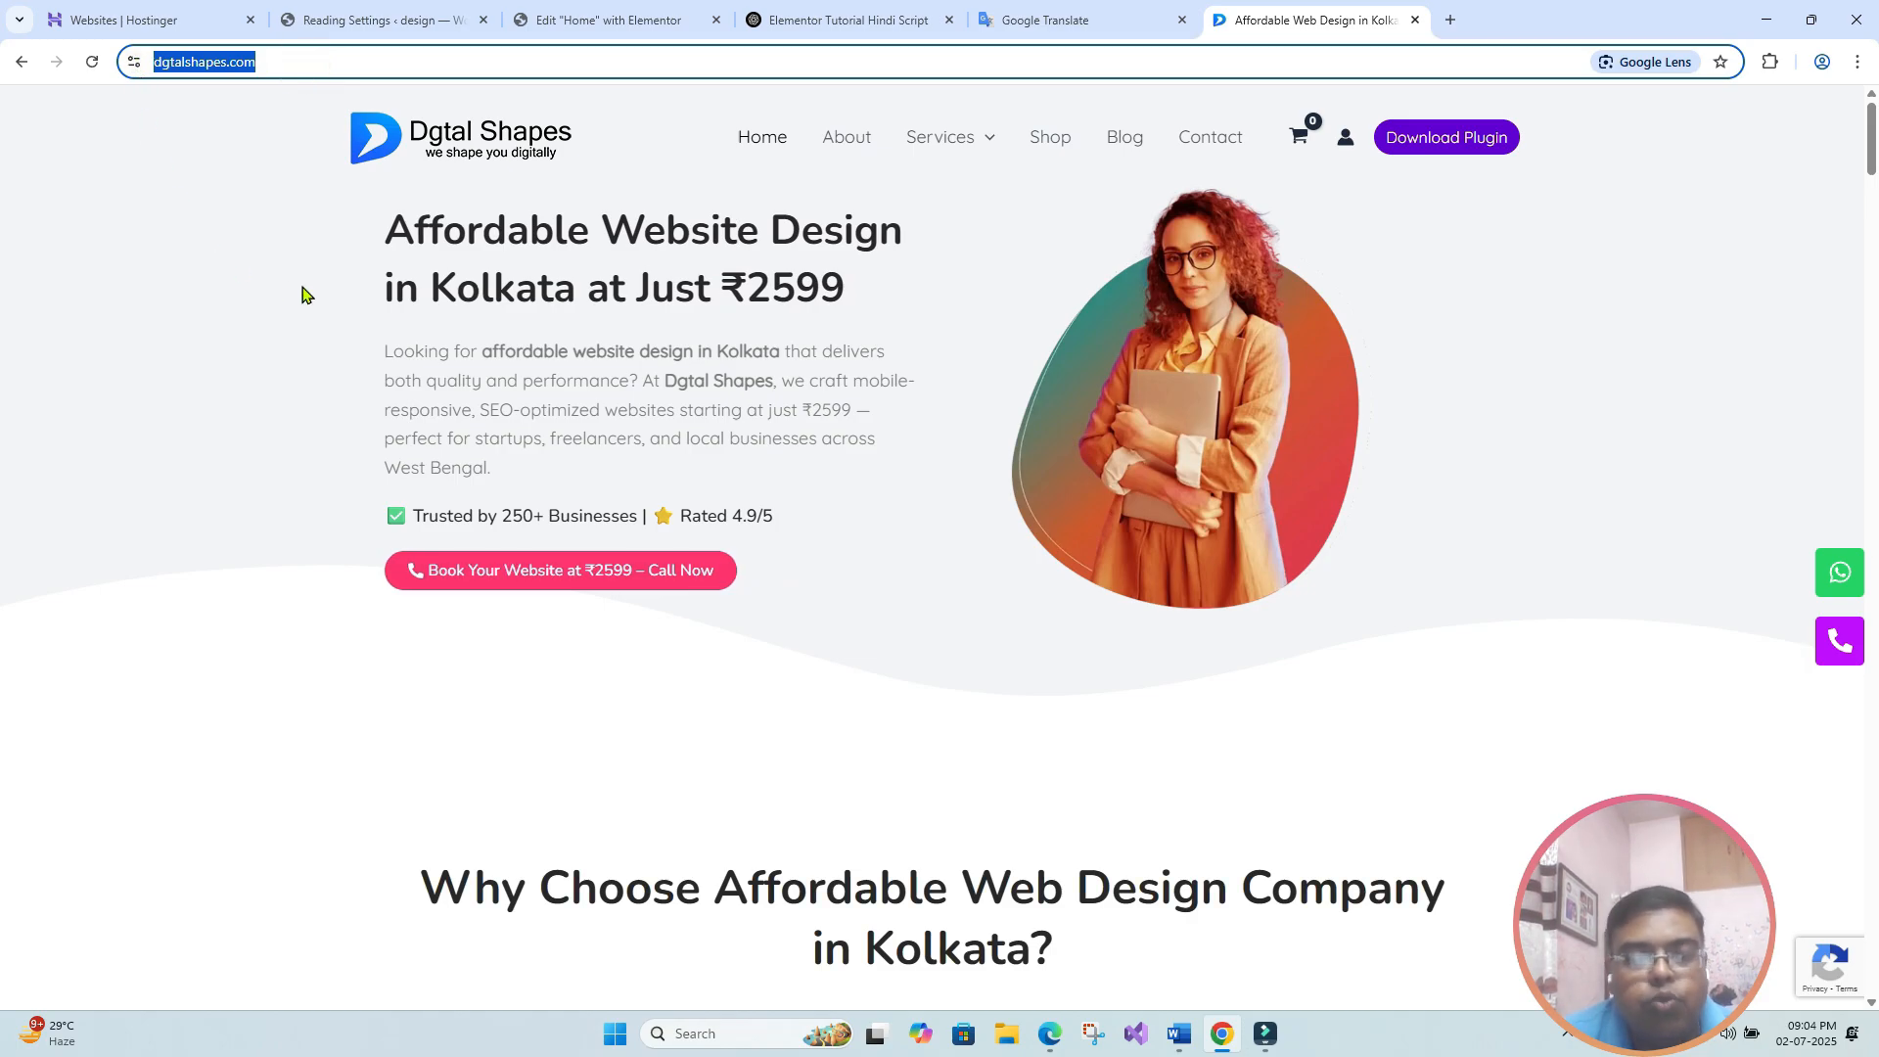
{"action": "left_click", "coordinate": [579, 22]}
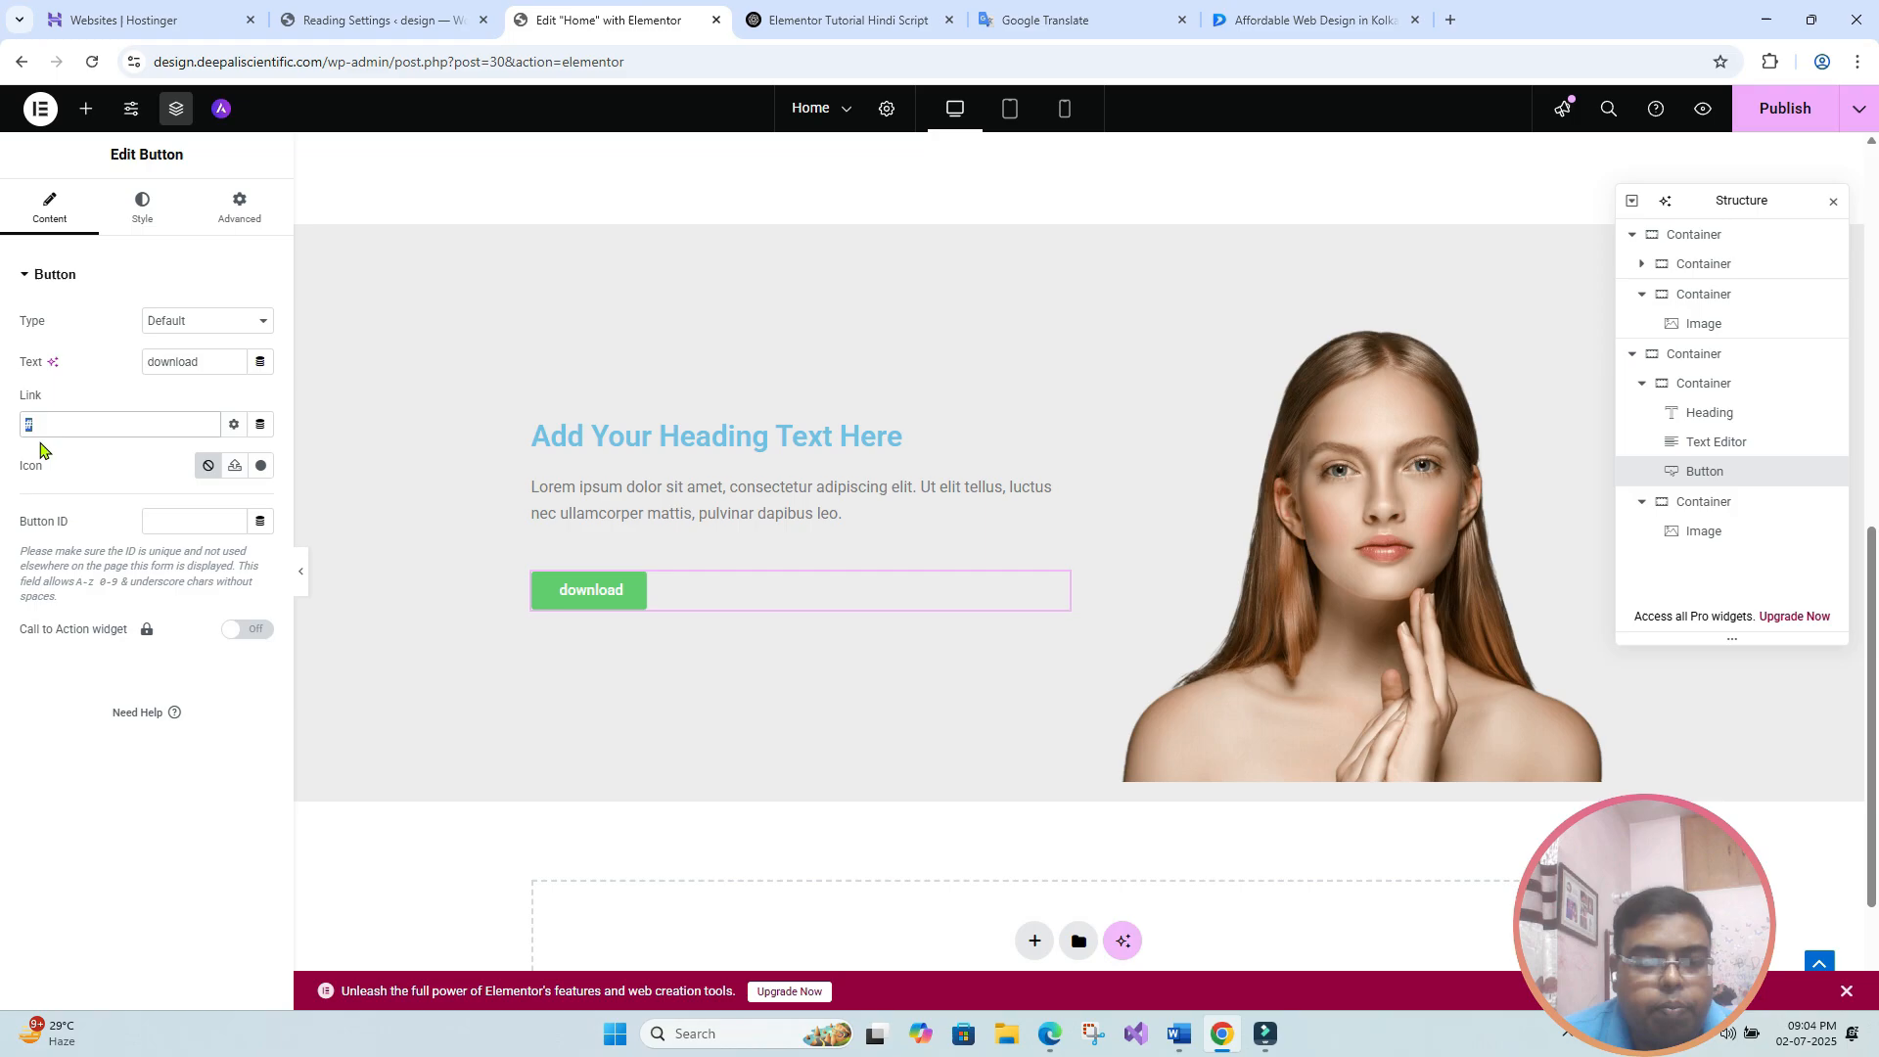
{"action": "key", "text": "ctrl+v"}
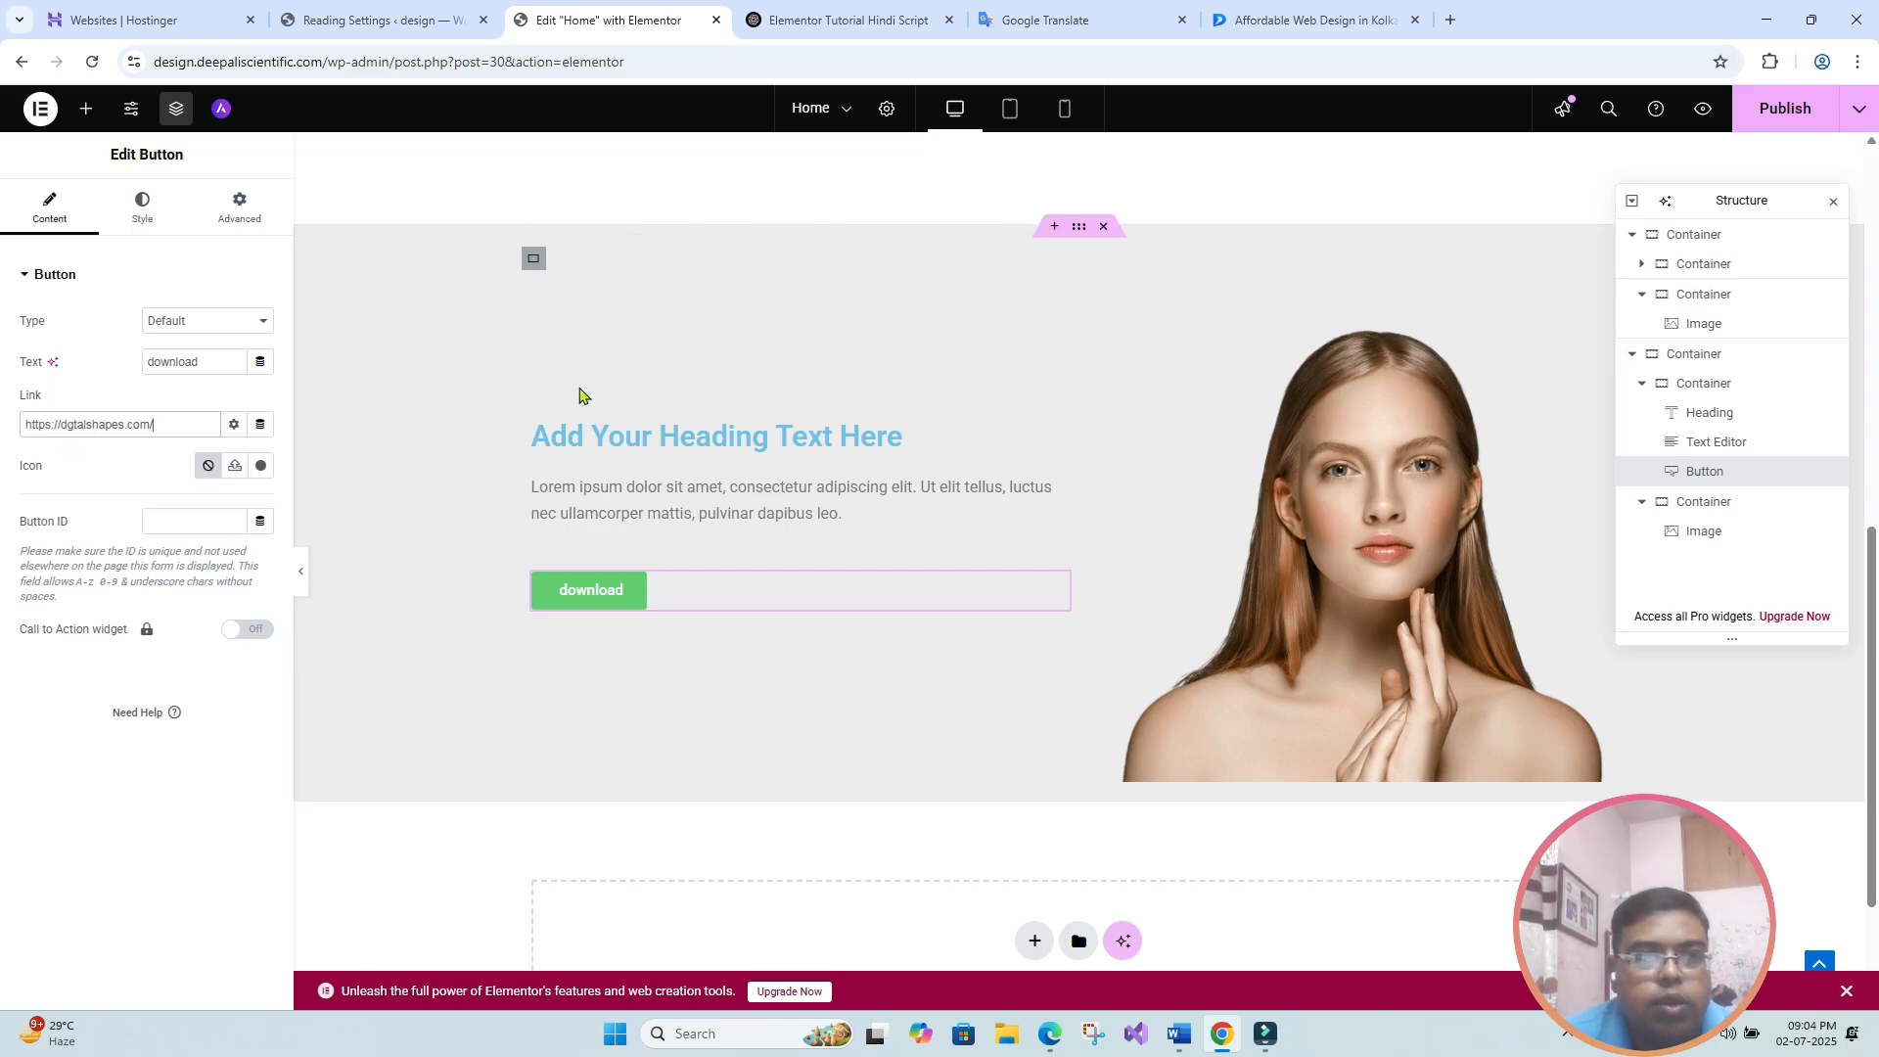
- Publish the page and test the download button's link on the live page
{"action": "left_click", "coordinate": [1808, 116]}
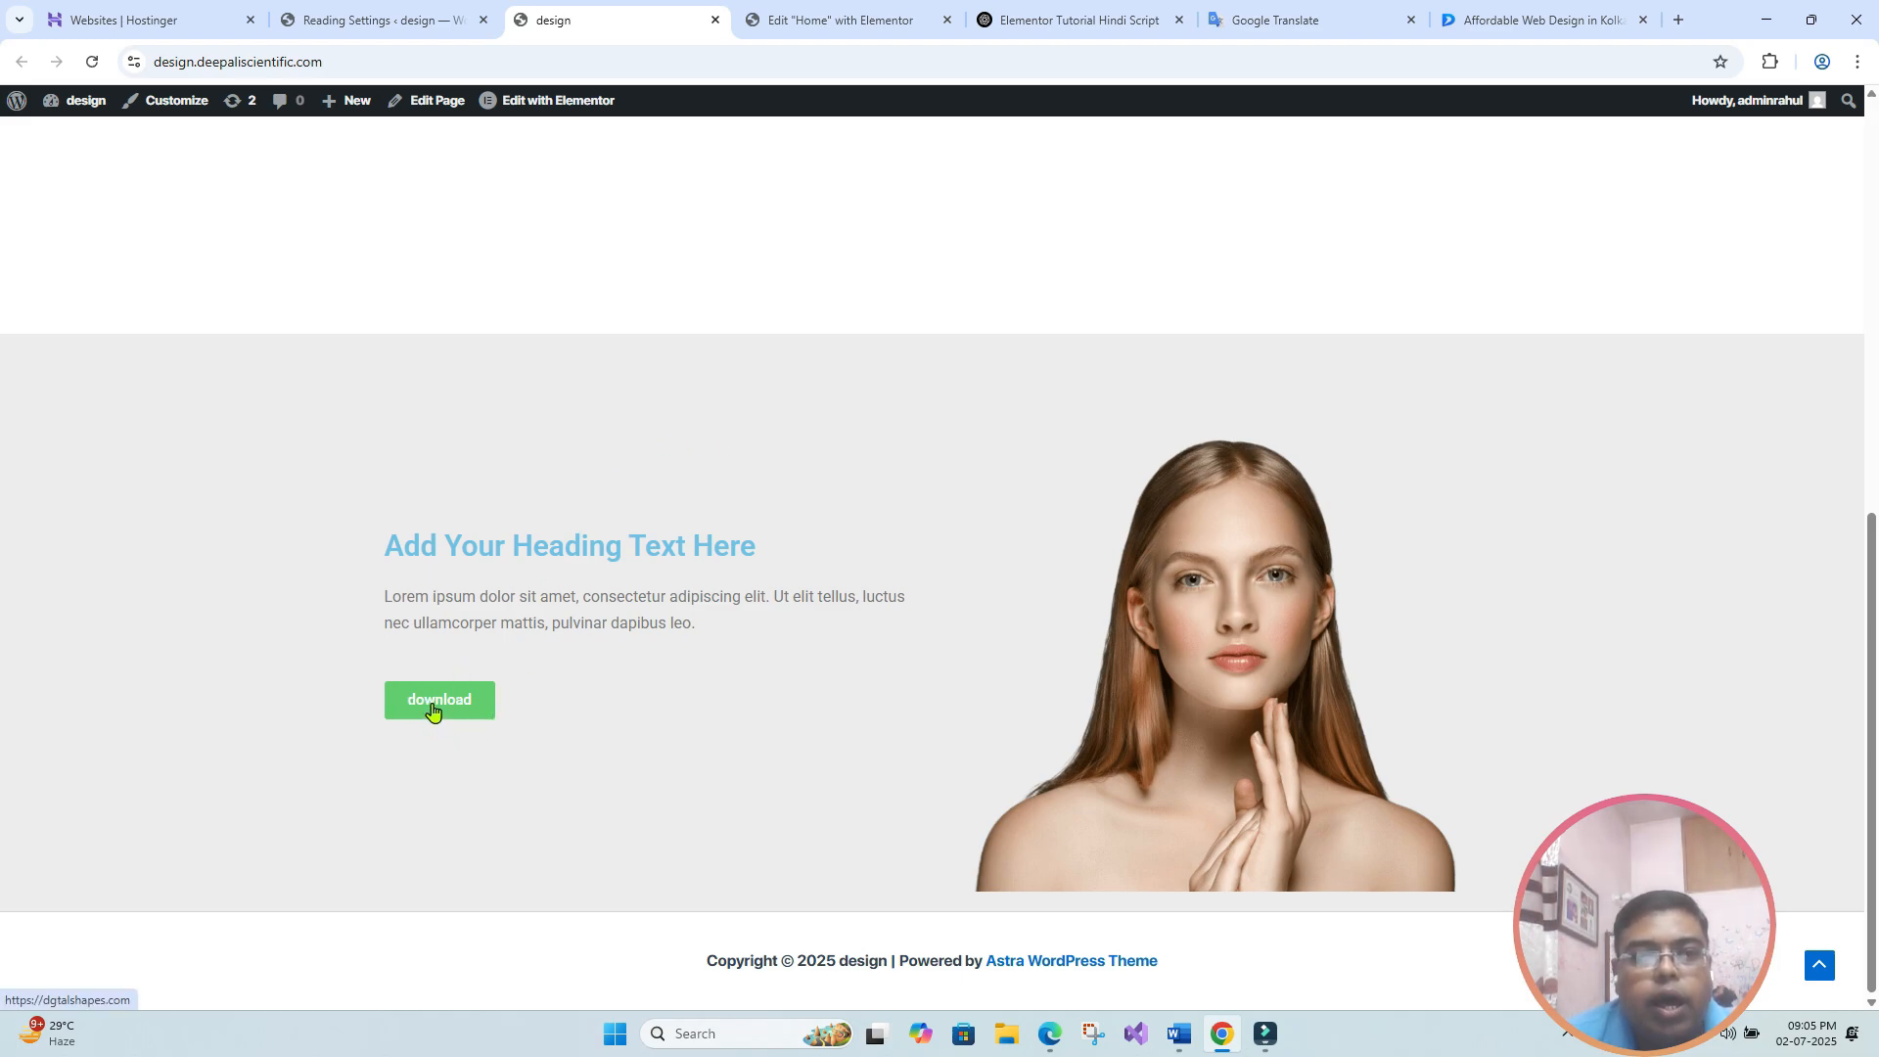
{"action": "left_click", "coordinate": [435, 705]}
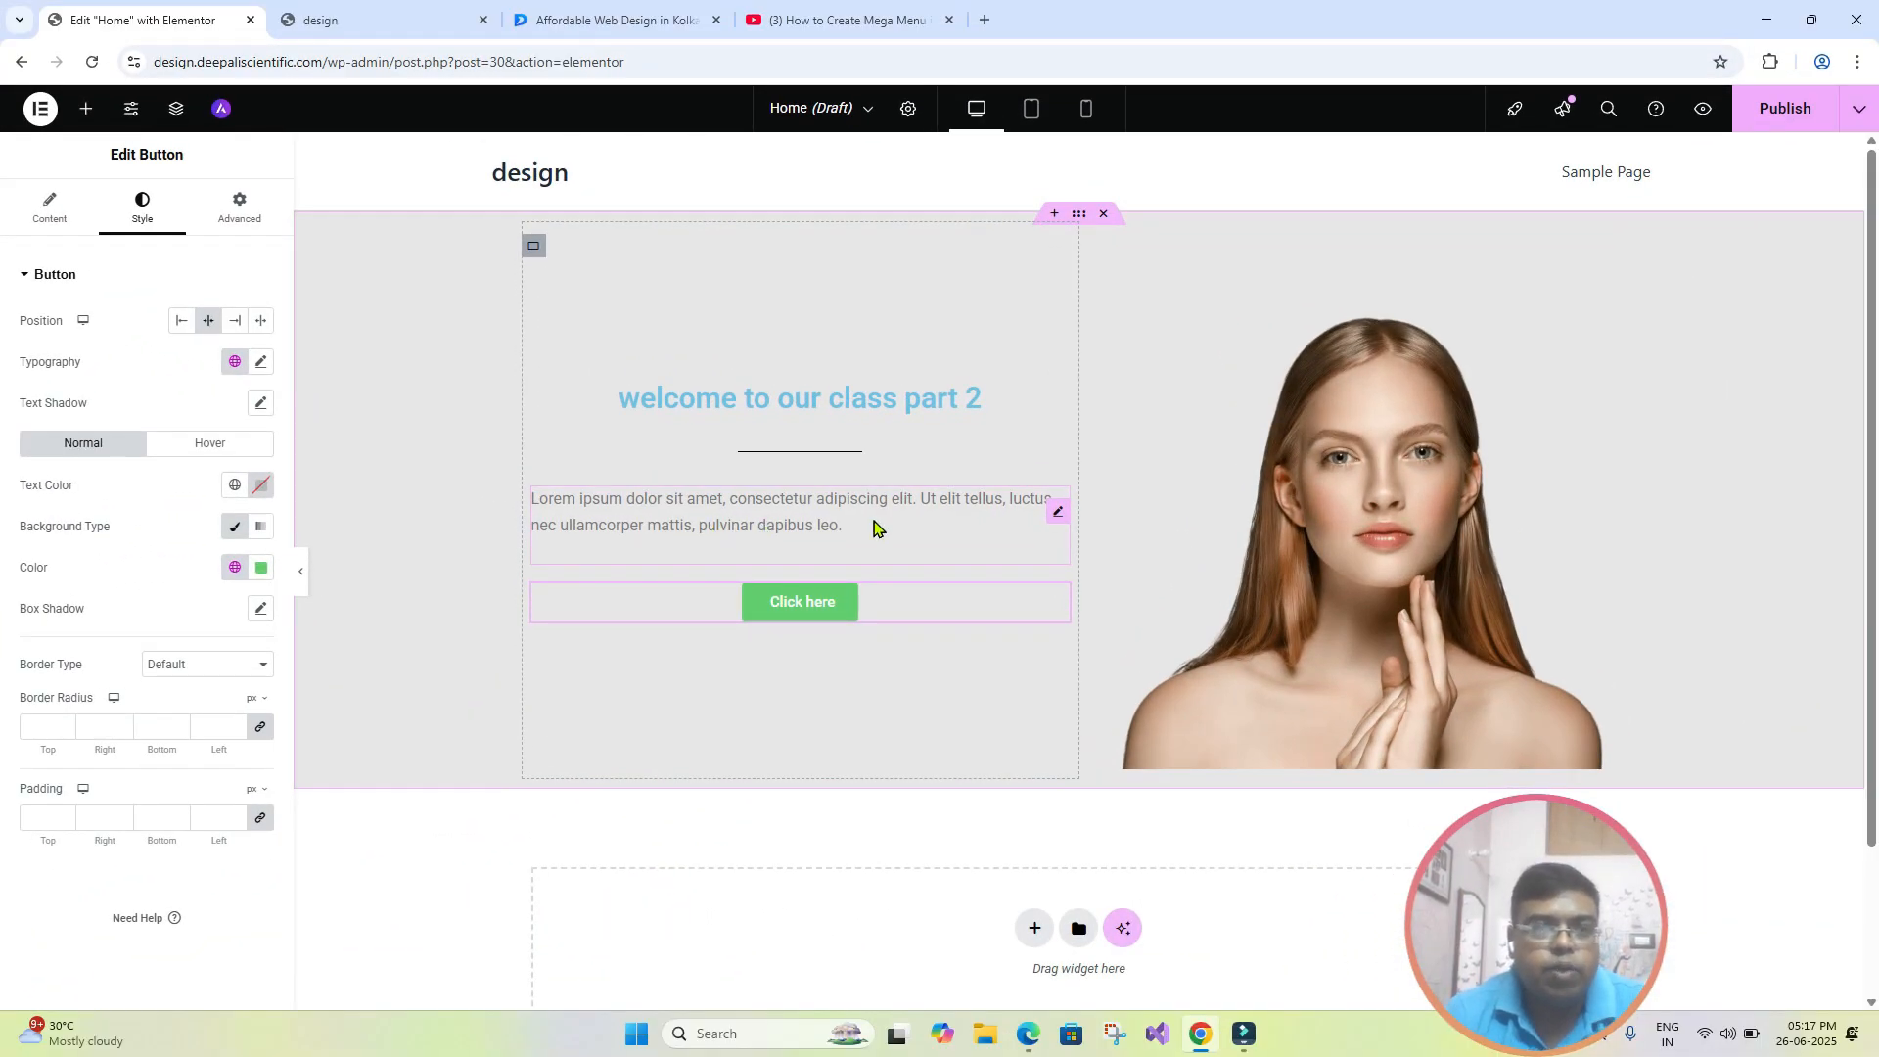
- Center-align the Lorem ipsum paragraph above the "Click here" button and save the page as a draft
{"action": "left_click", "coordinate": [603, 512]}
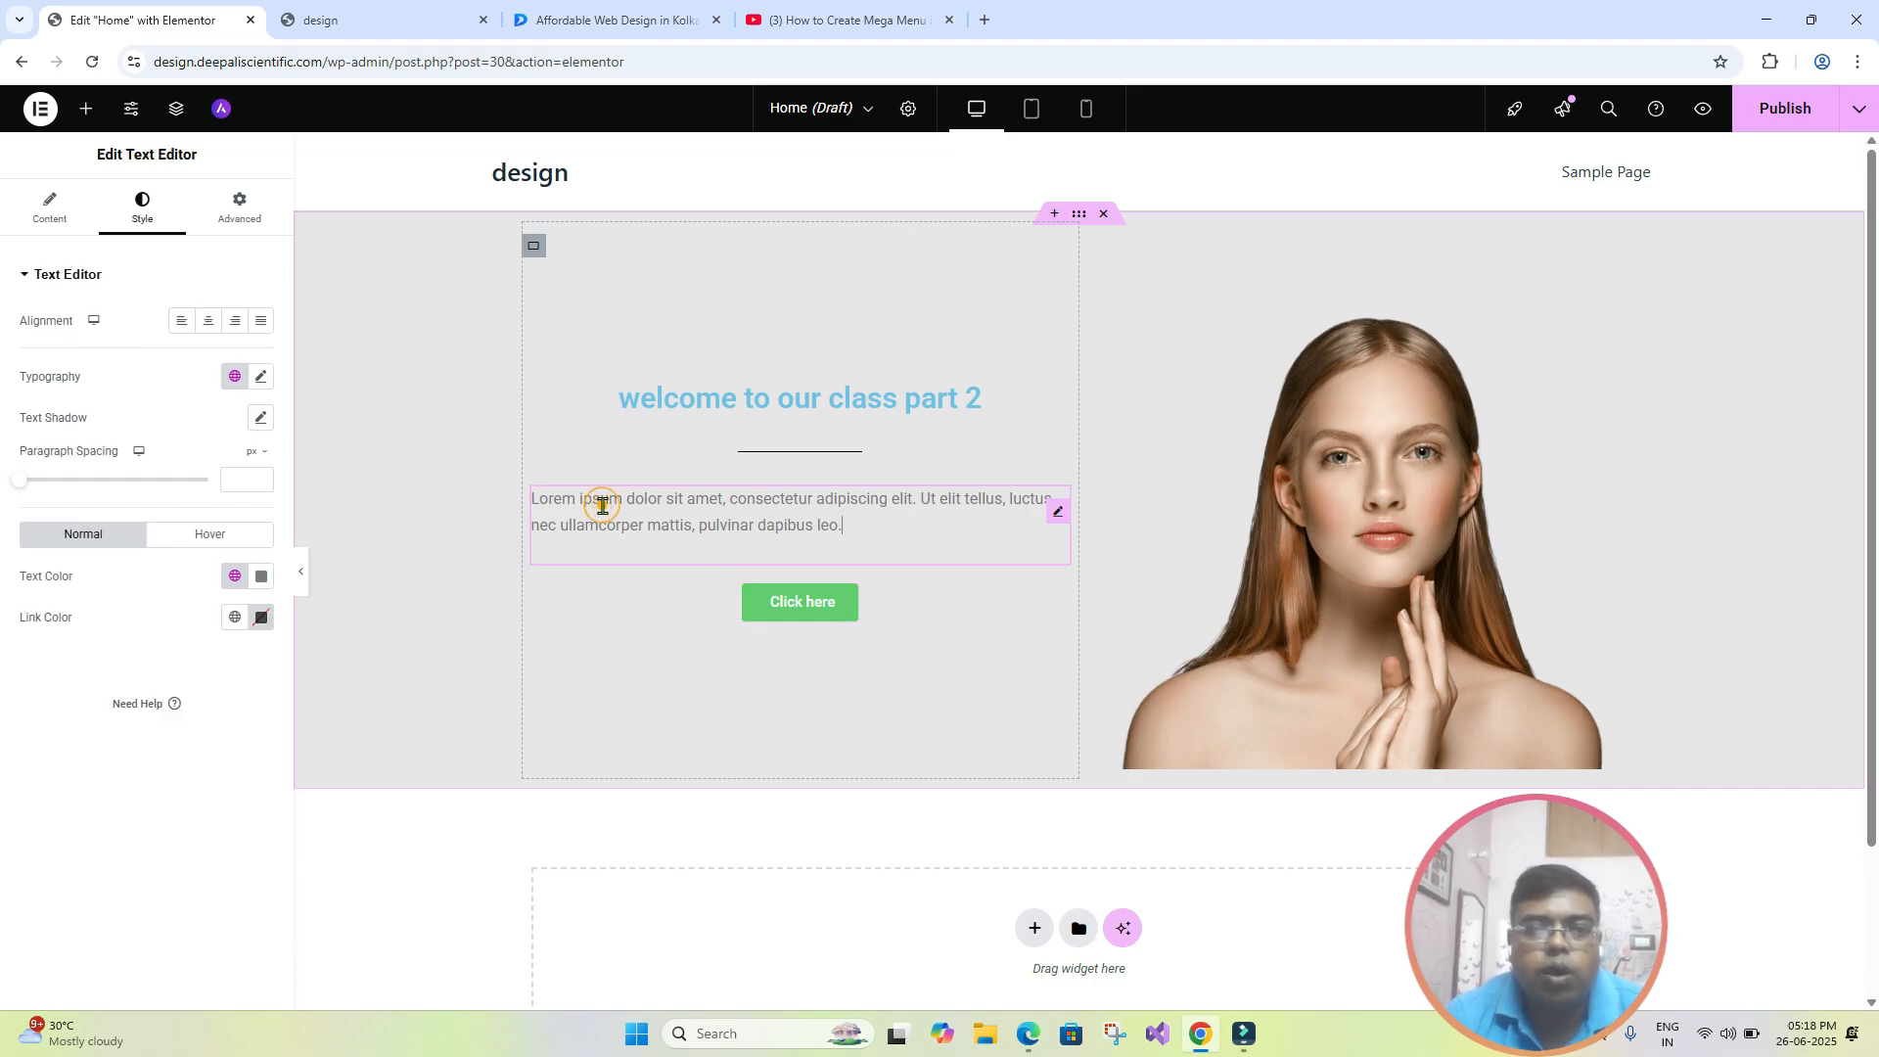
{"action": "left_click", "coordinate": [209, 322]}
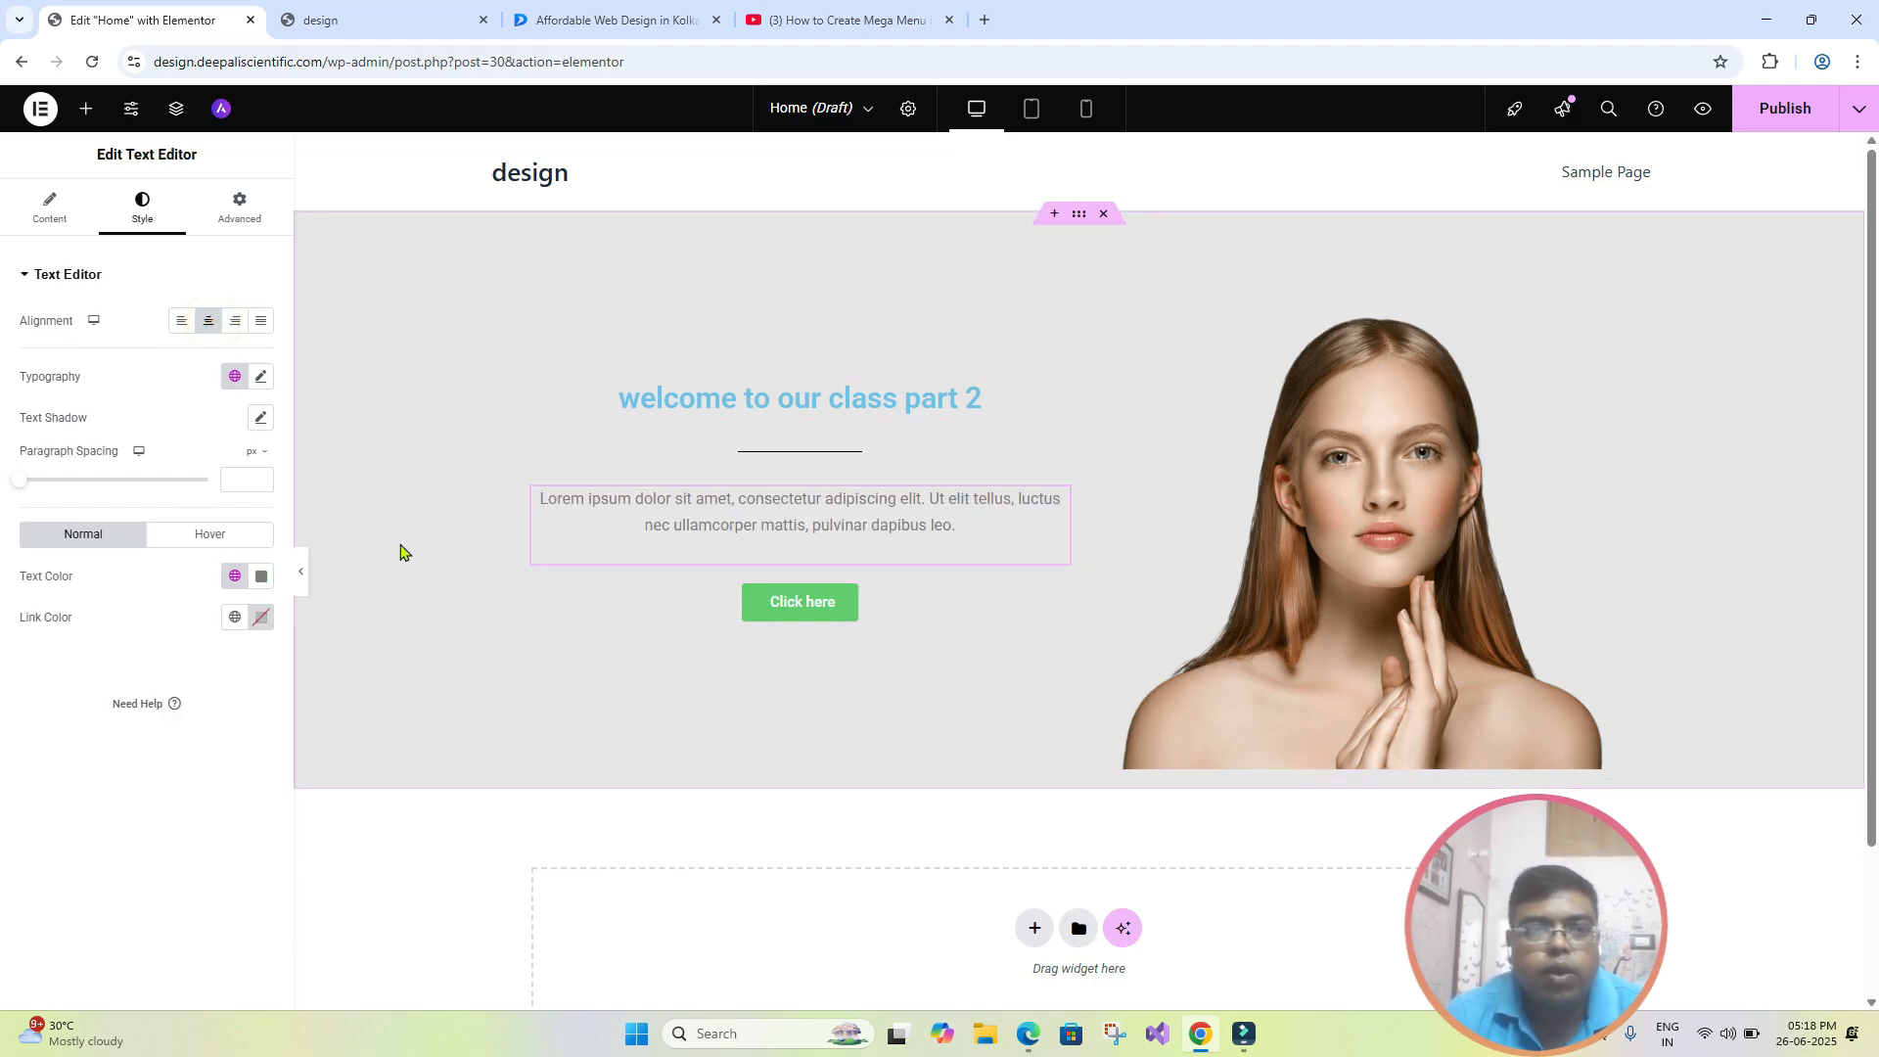
{"action": "left_click", "coordinate": [1858, 108]}
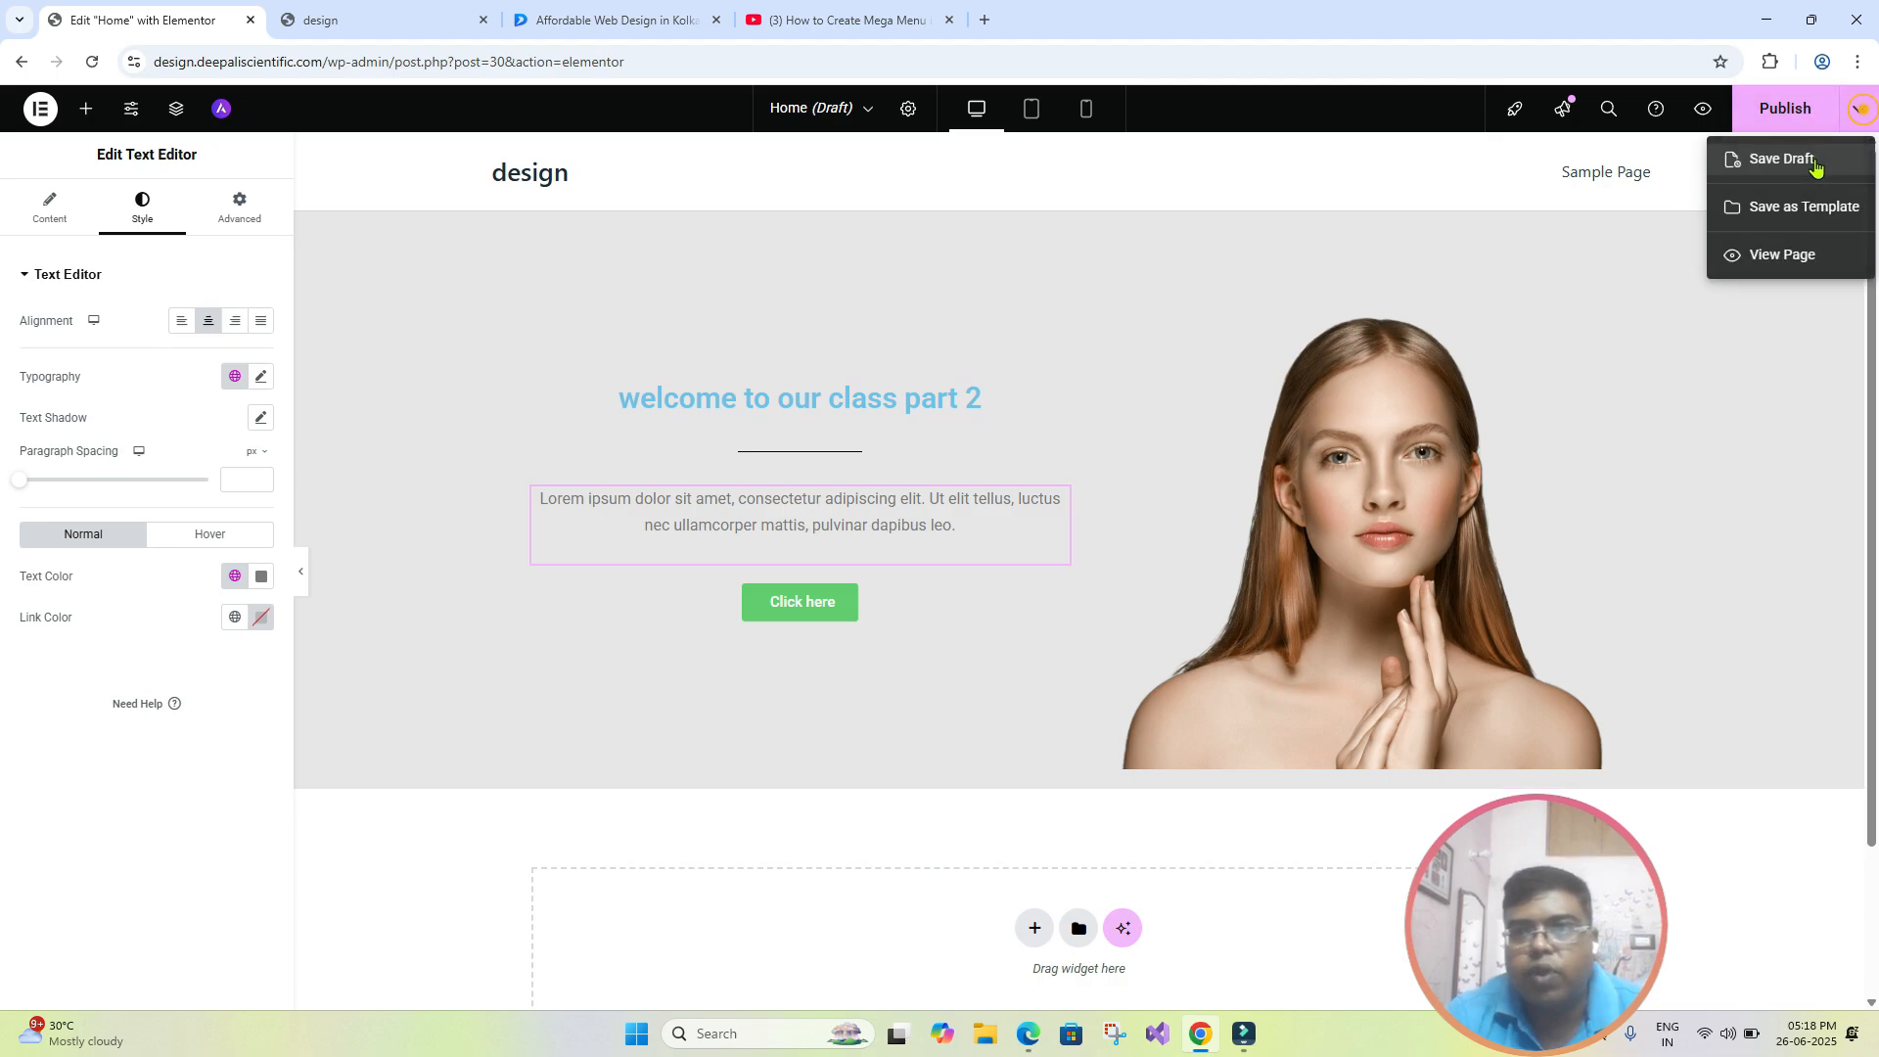
{"action": "left_click", "coordinate": [1809, 158]}
- Preview the page at full width with the widget settings hidden, and bring the settings back
{"action": "left_click", "coordinate": [306, 585]}
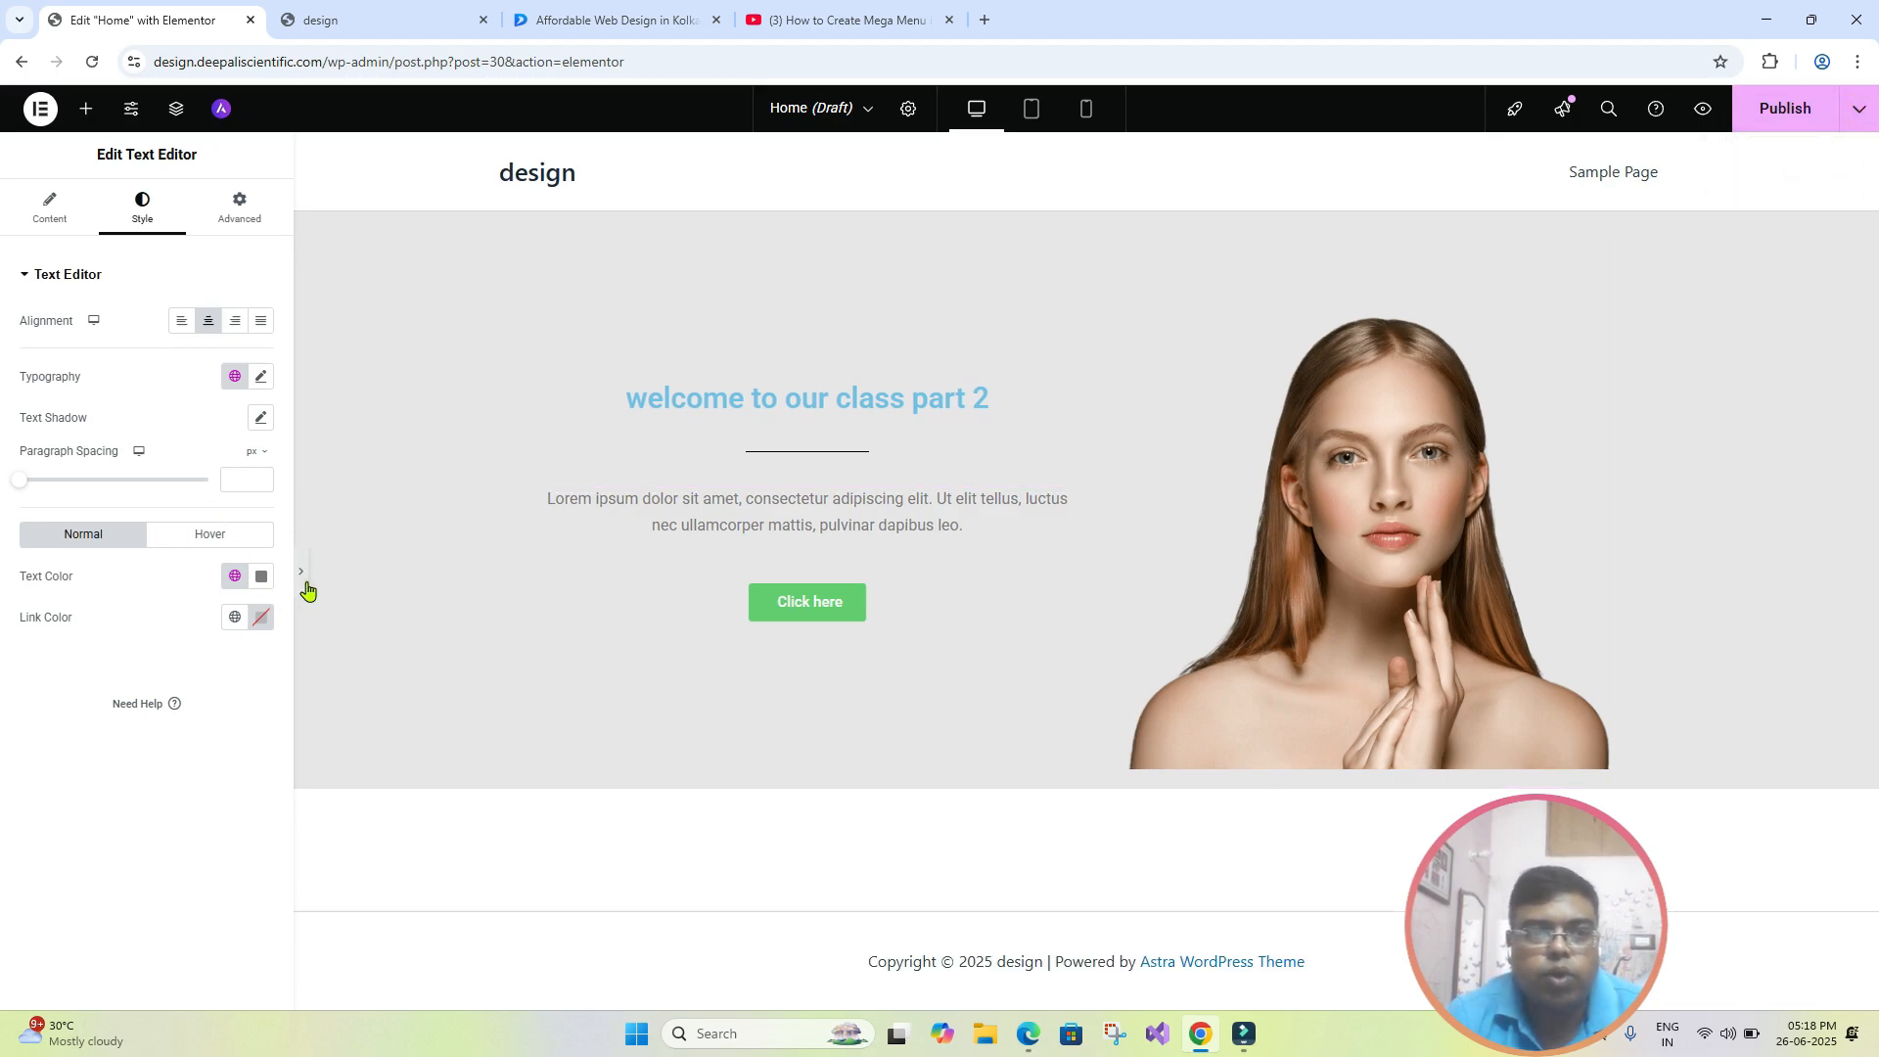
{"action": "left_click", "coordinate": [303, 583]}
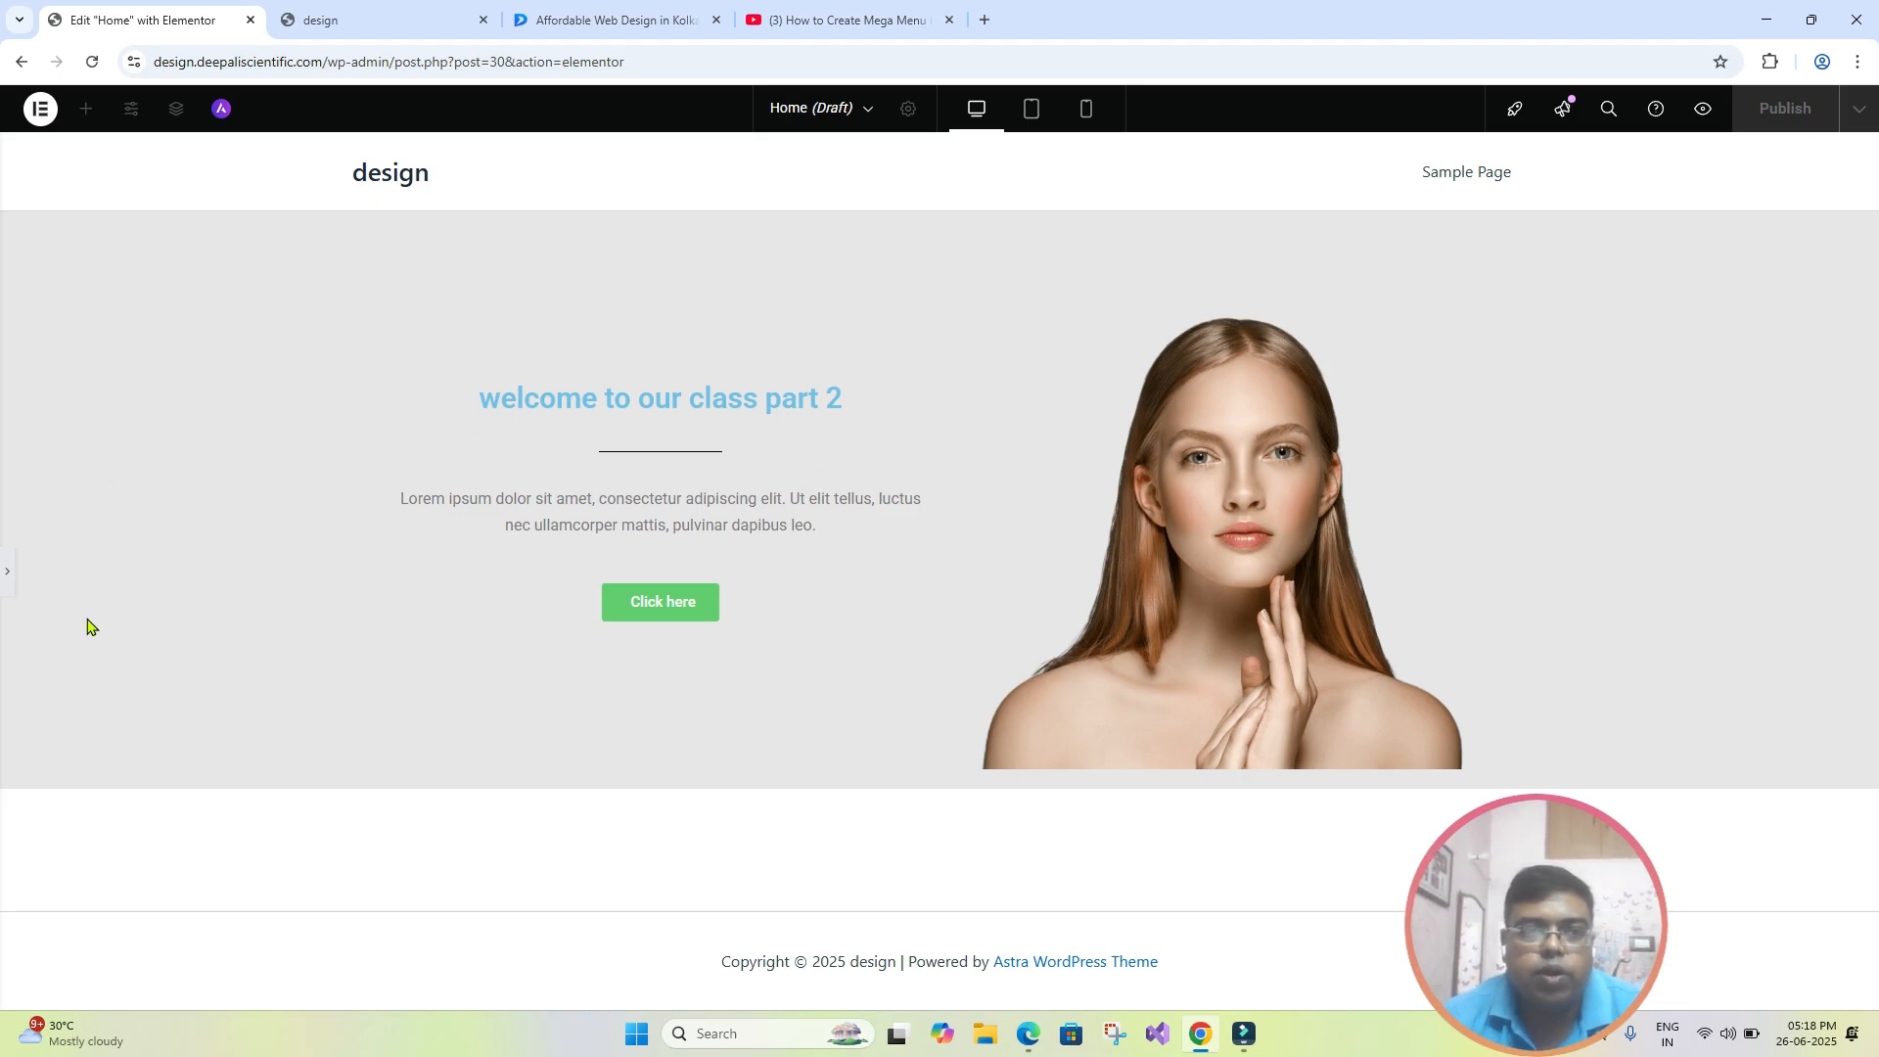
{"action": "left_click", "coordinate": [7, 572]}
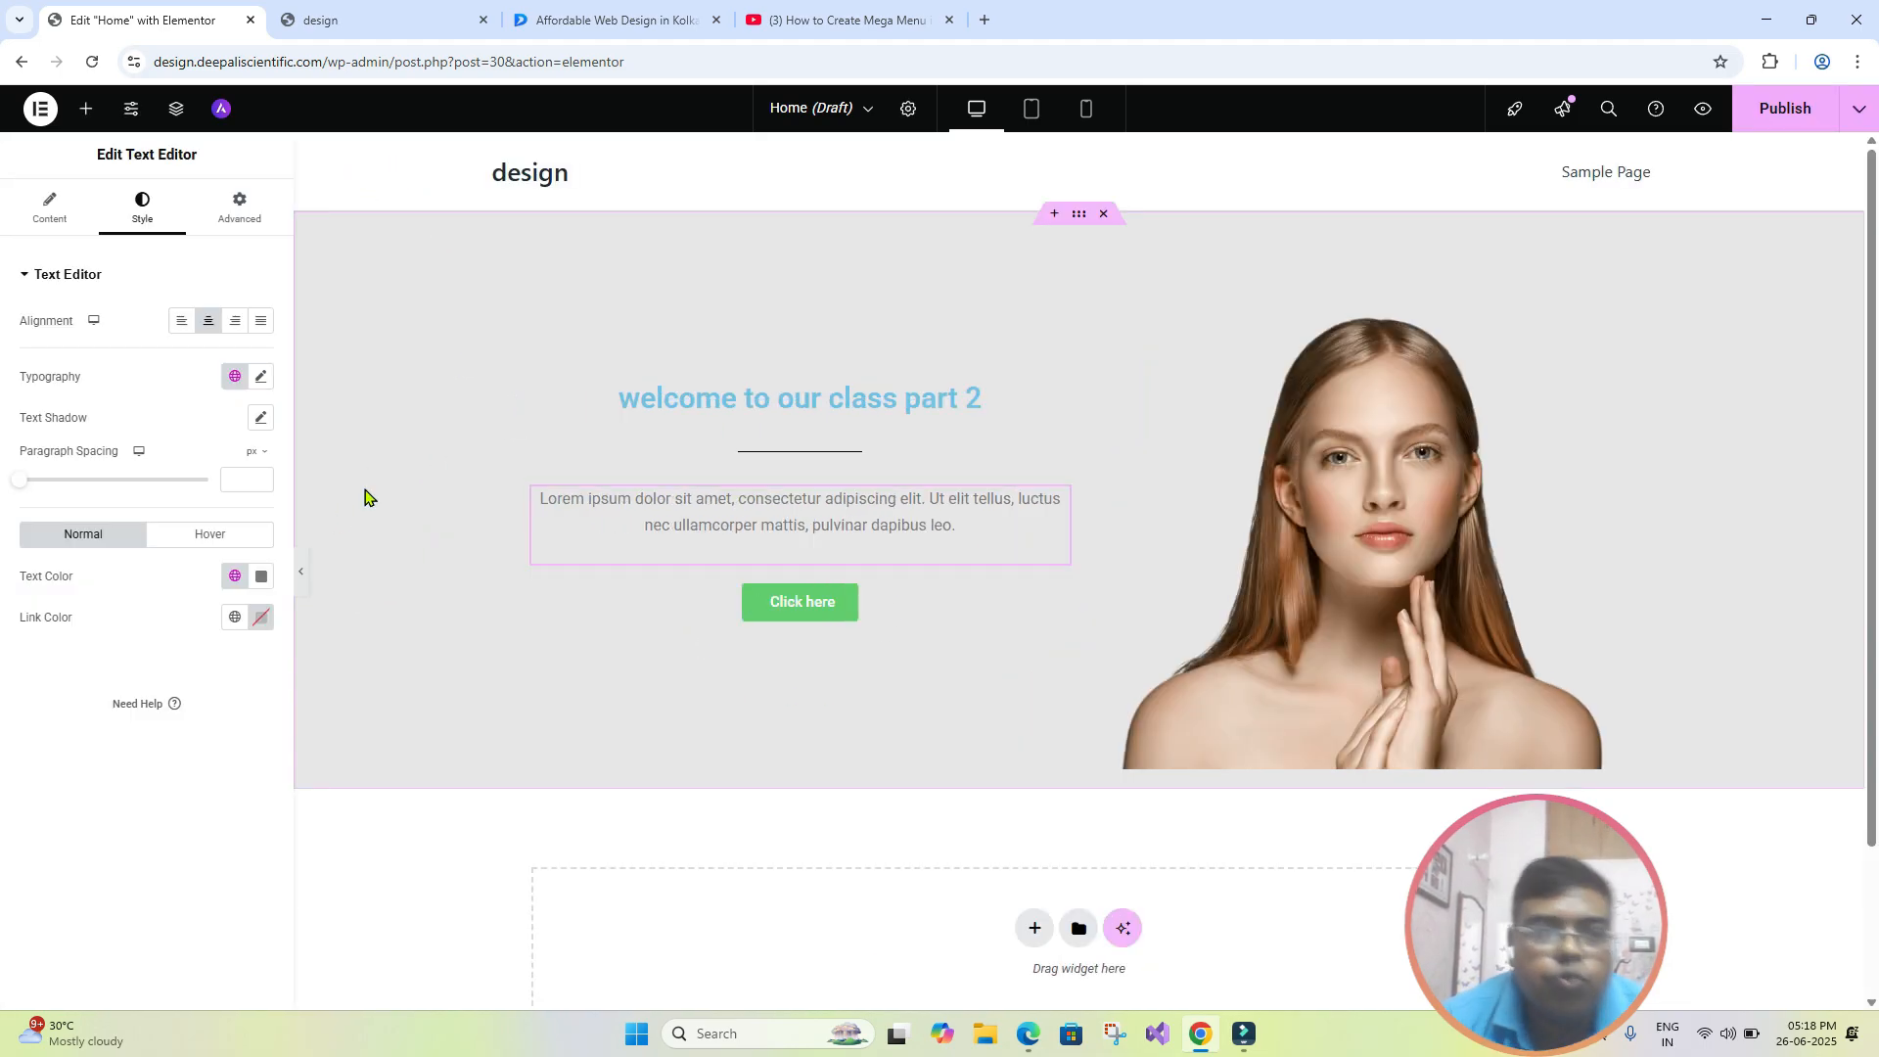
- Try the Rock Salt font family on the "welcome to our class part 2" heading
{"action": "left_click", "coordinate": [683, 405]}
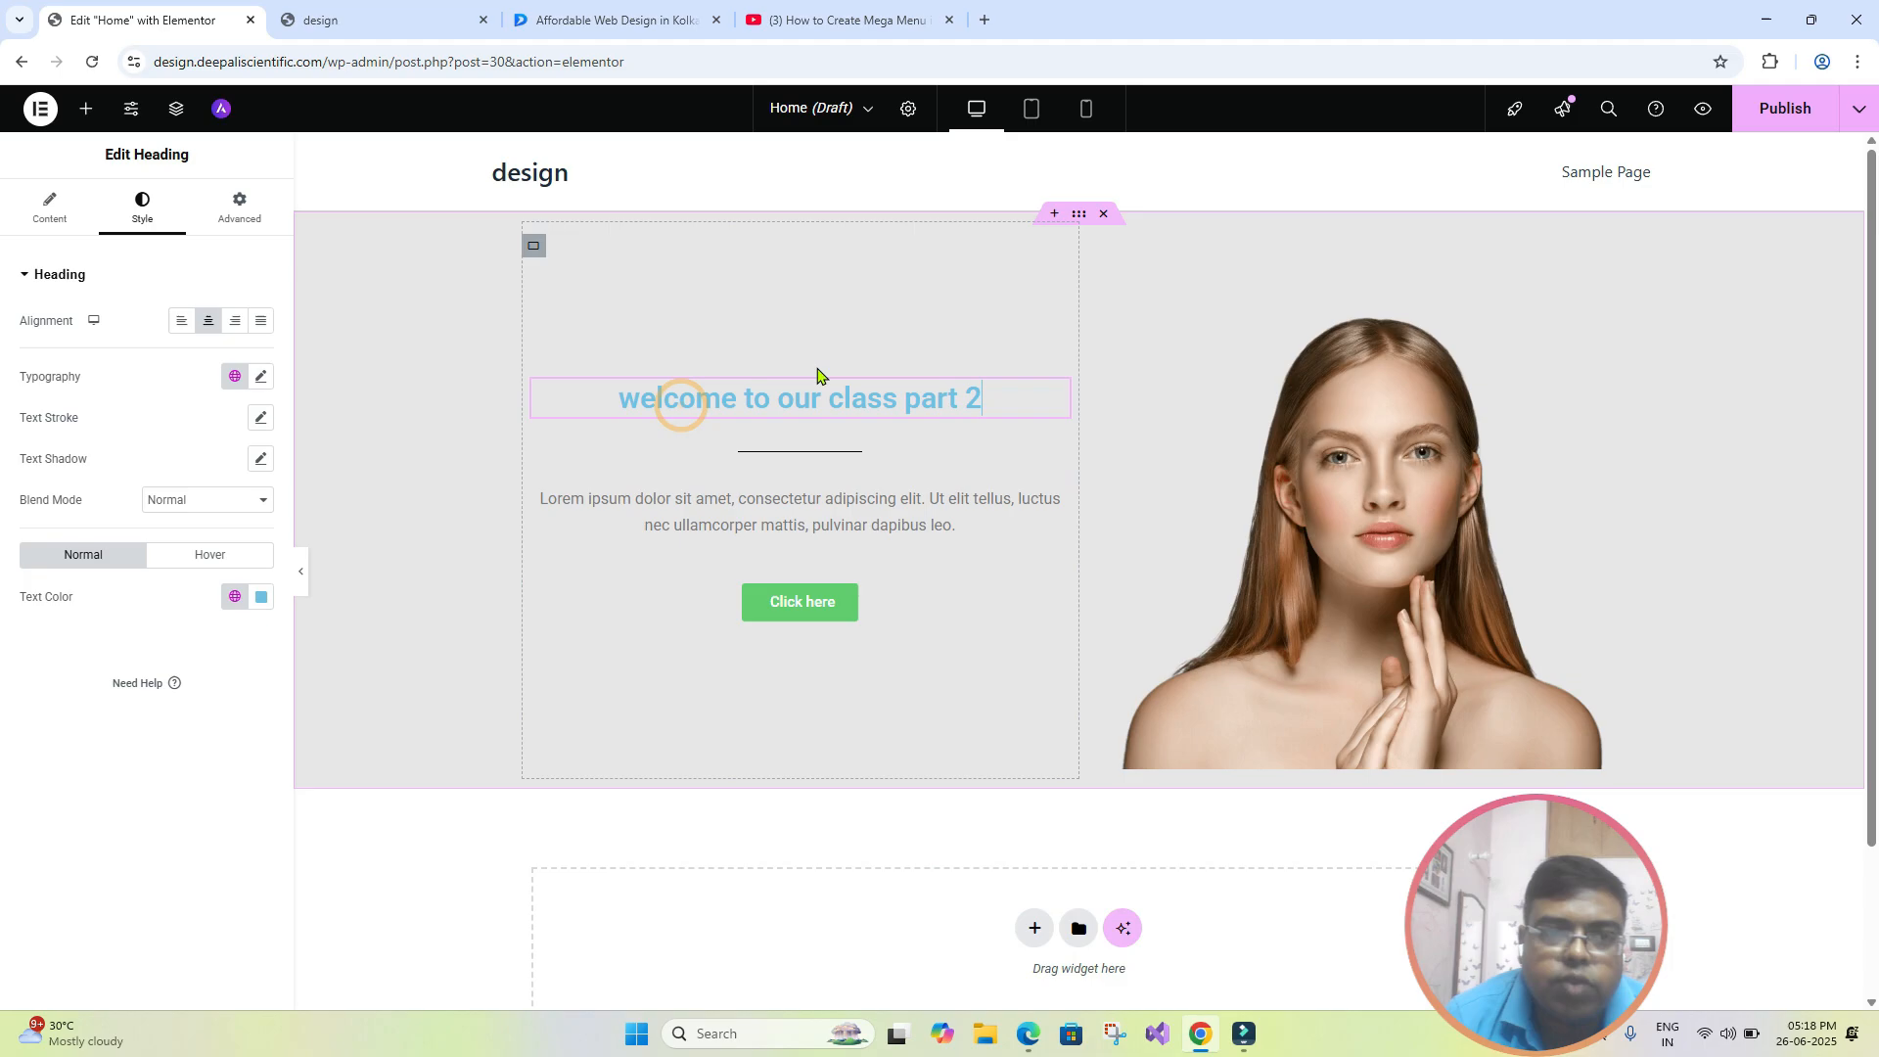
{"action": "left_click", "coordinate": [790, 415]}
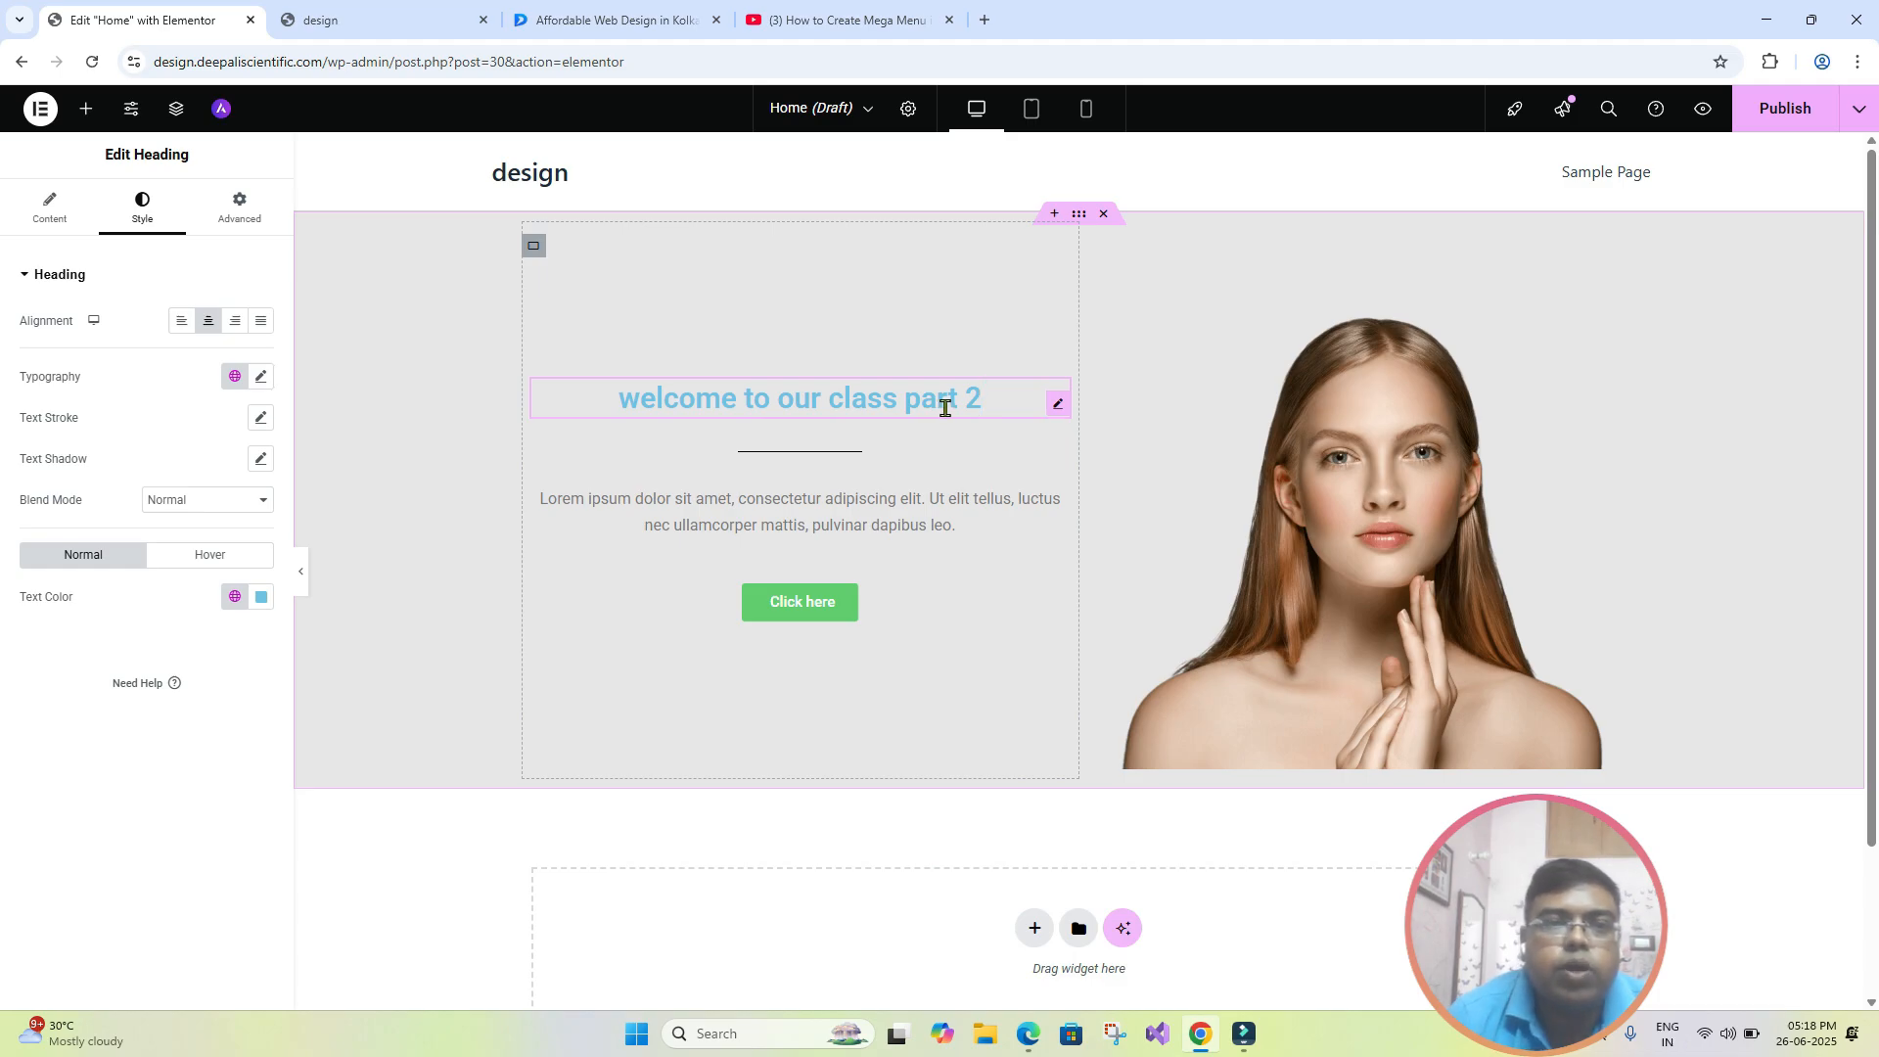
{"action": "left_click", "coordinate": [262, 380]}
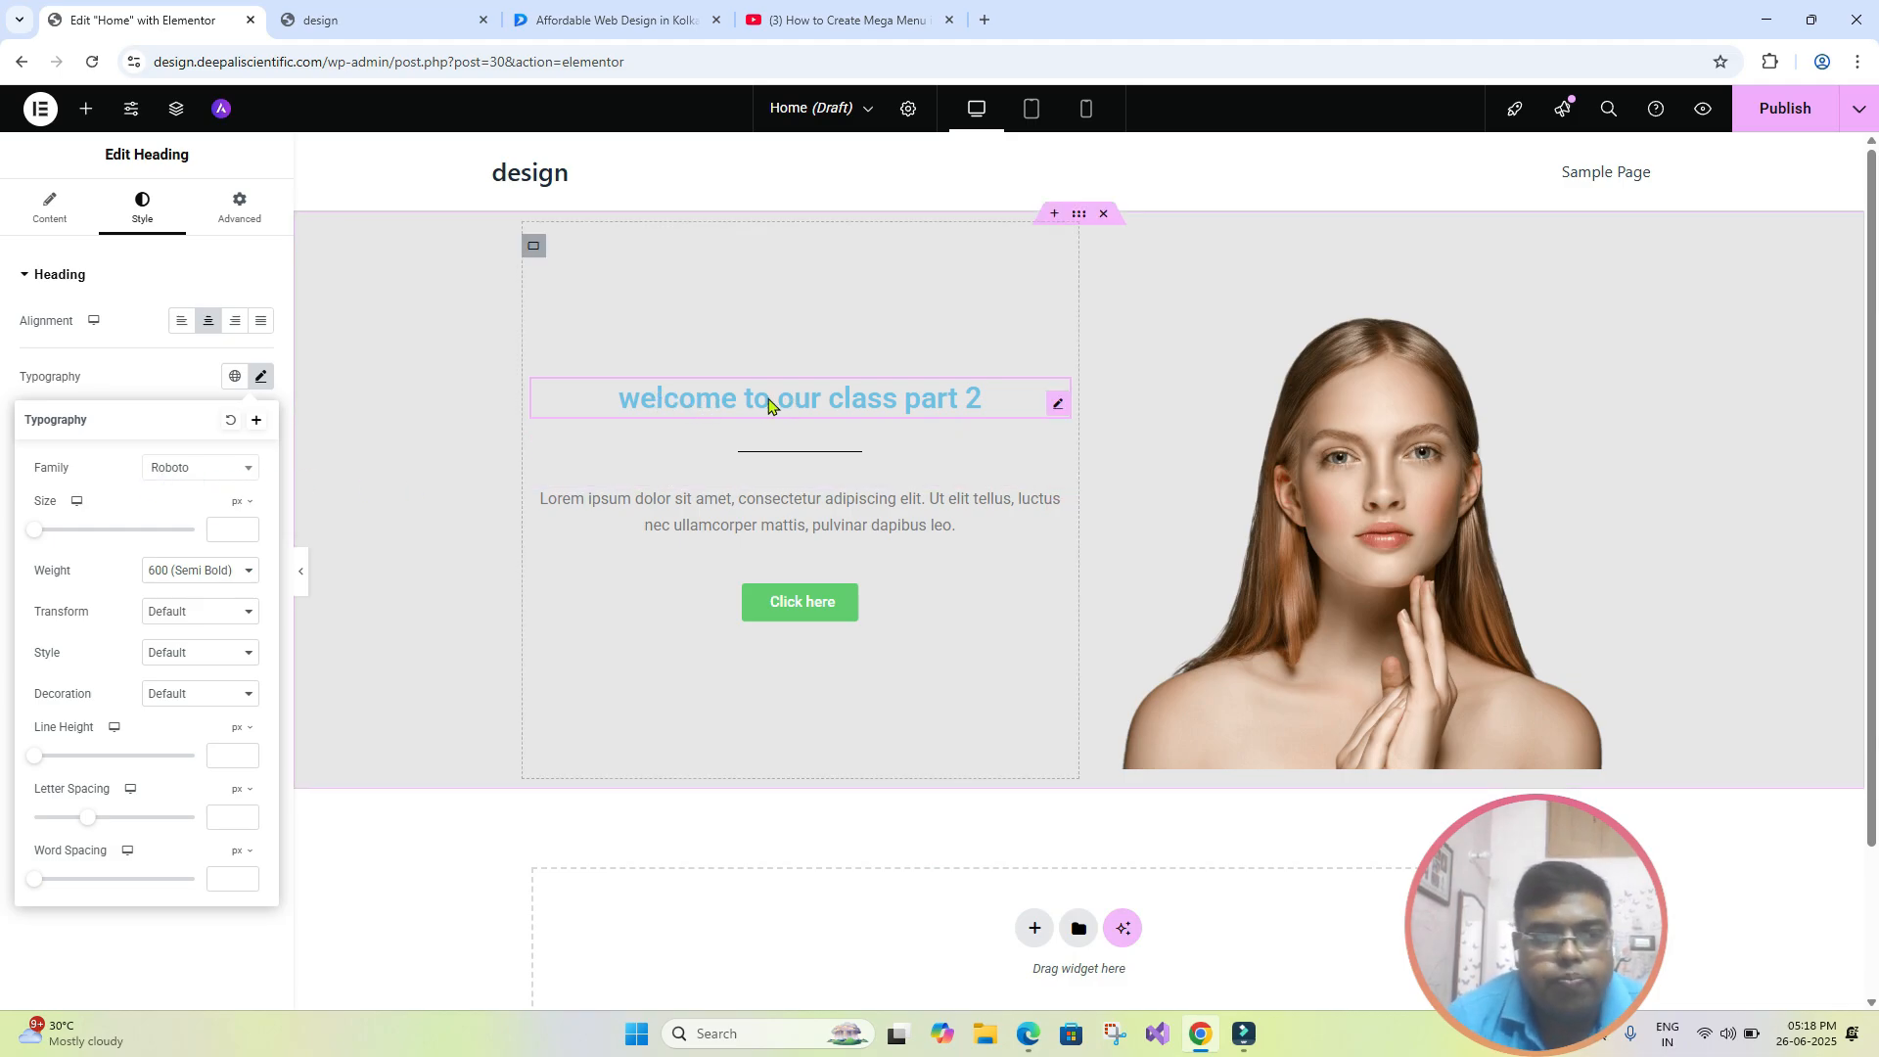
{"action": "left_click", "coordinate": [251, 478]}
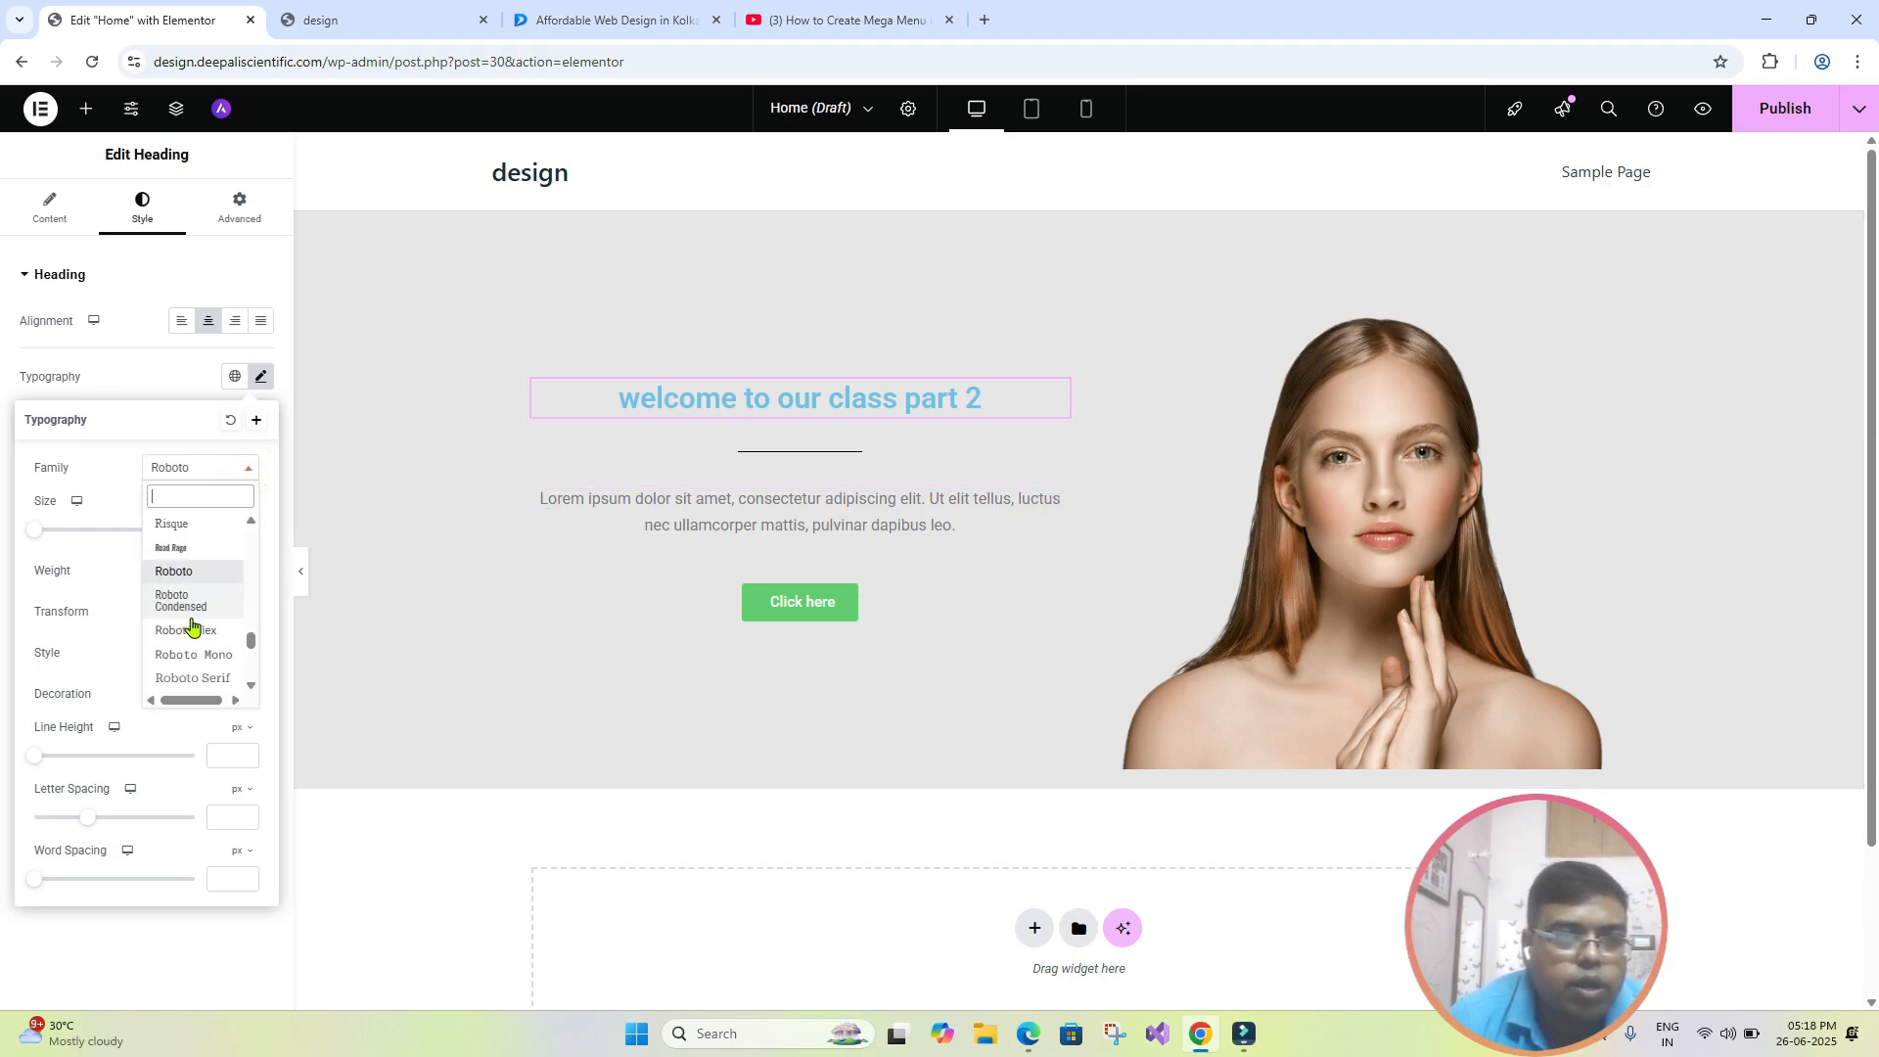
{"action": "scroll", "coordinate": [193, 621], "scroll_direction": "down", "scroll_amount": 4}
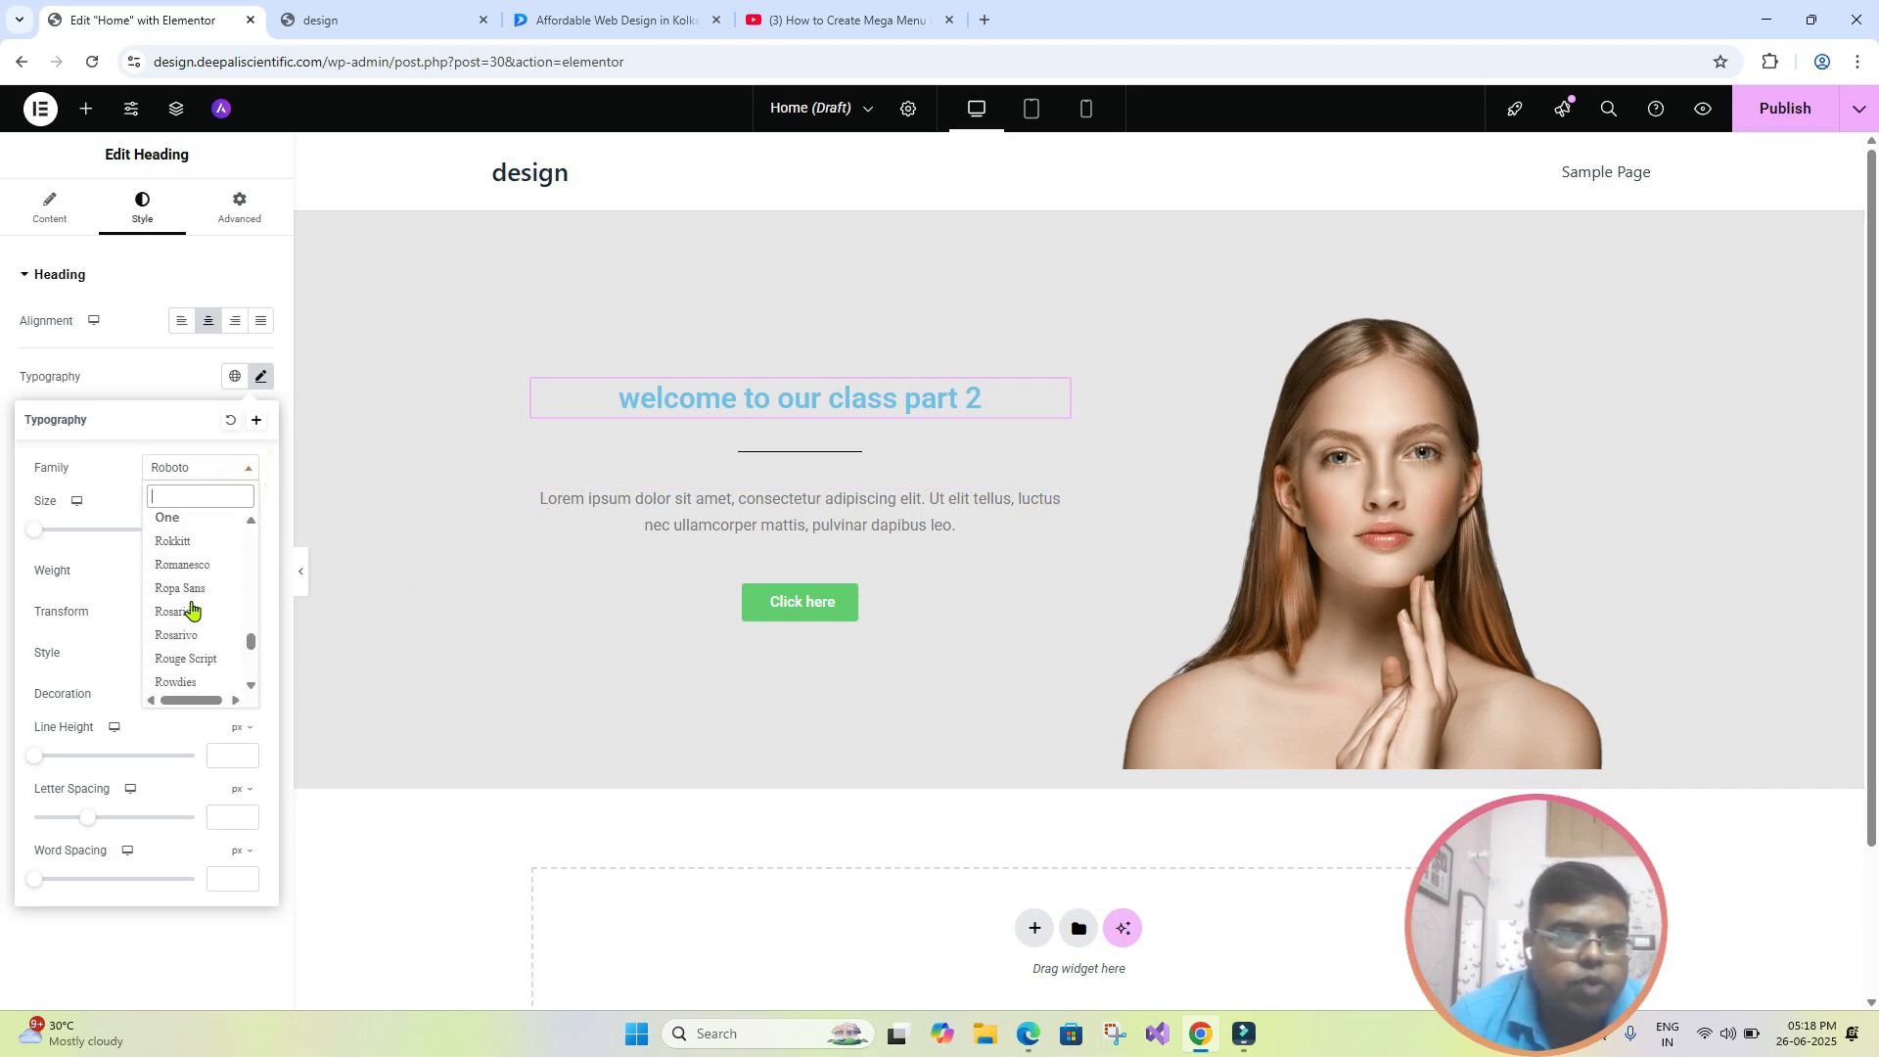
{"action": "scroll", "coordinate": [193, 610], "scroll_direction": "up", "scroll_amount": 2}
{"action": "left_click", "coordinate": [175, 583]}
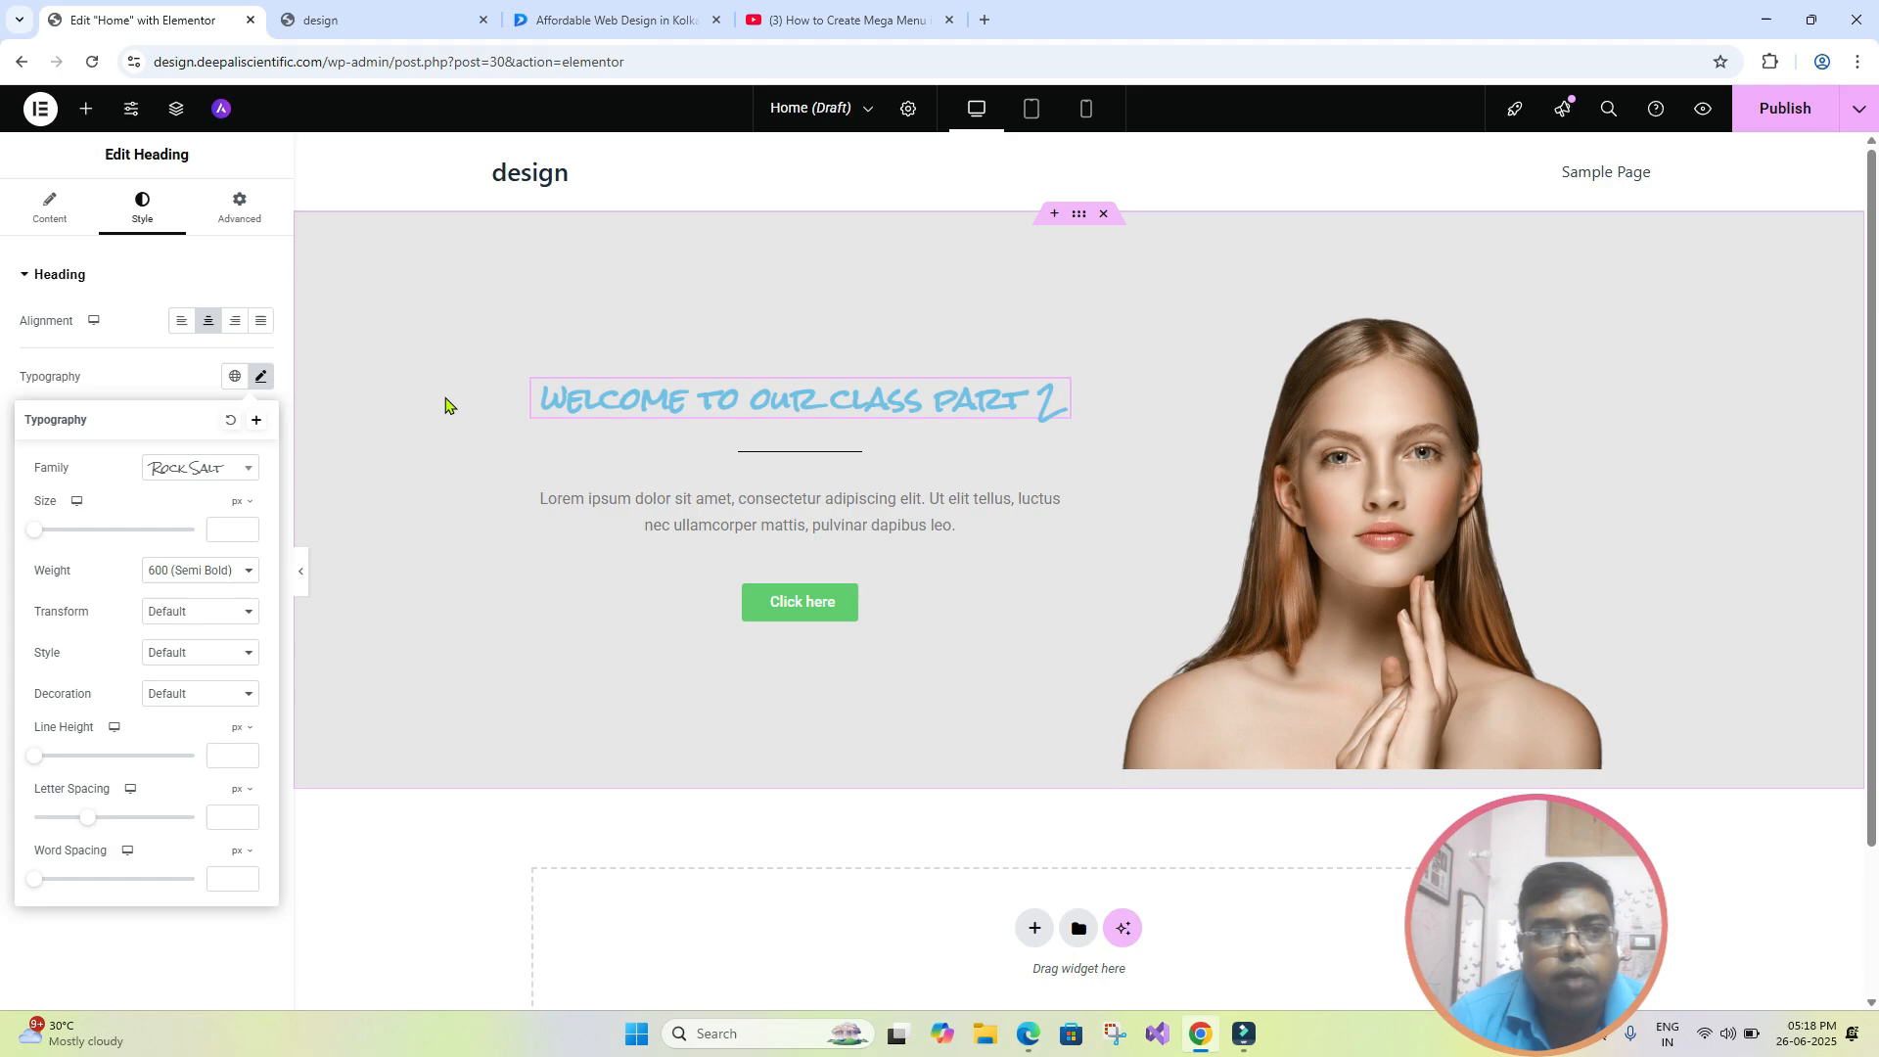
- Set the font family of the "welcome to our class part 2" heading to Nunito
{"action": "left_click", "coordinate": [247, 470]}
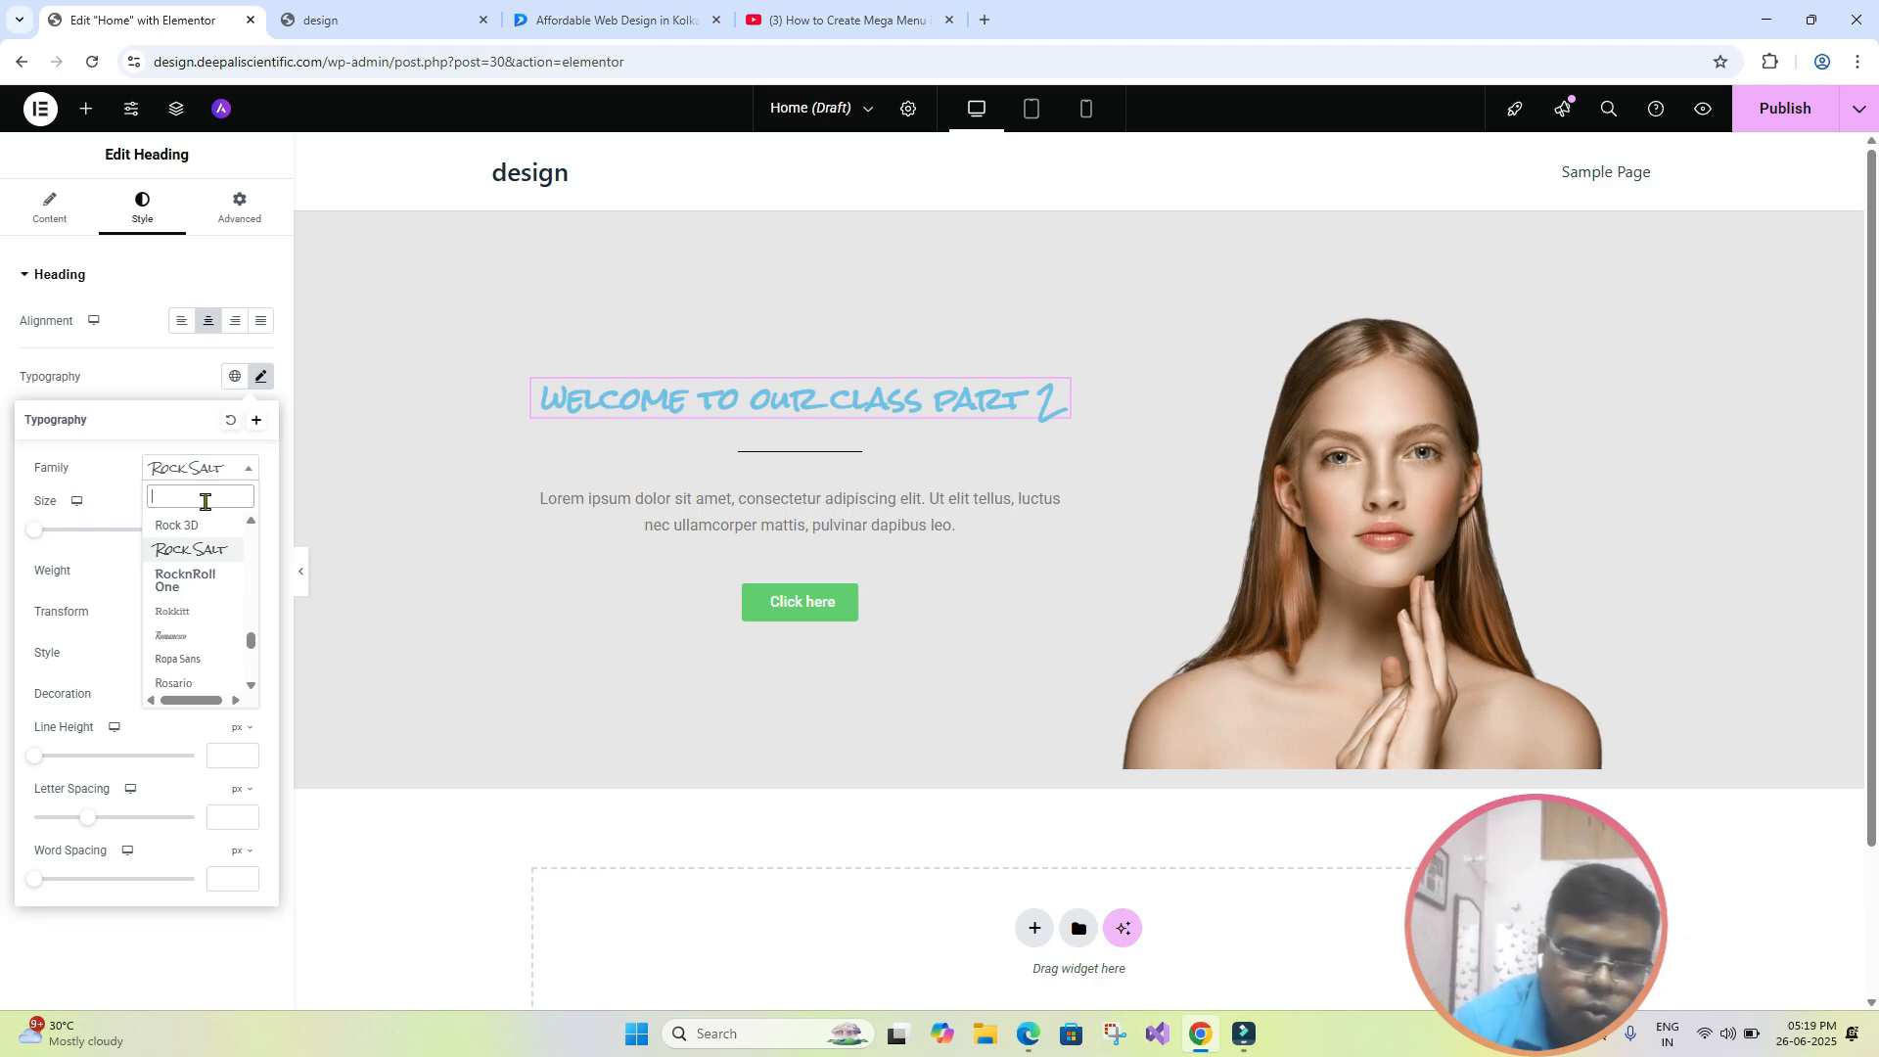
{"action": "type", "text": "nu"}
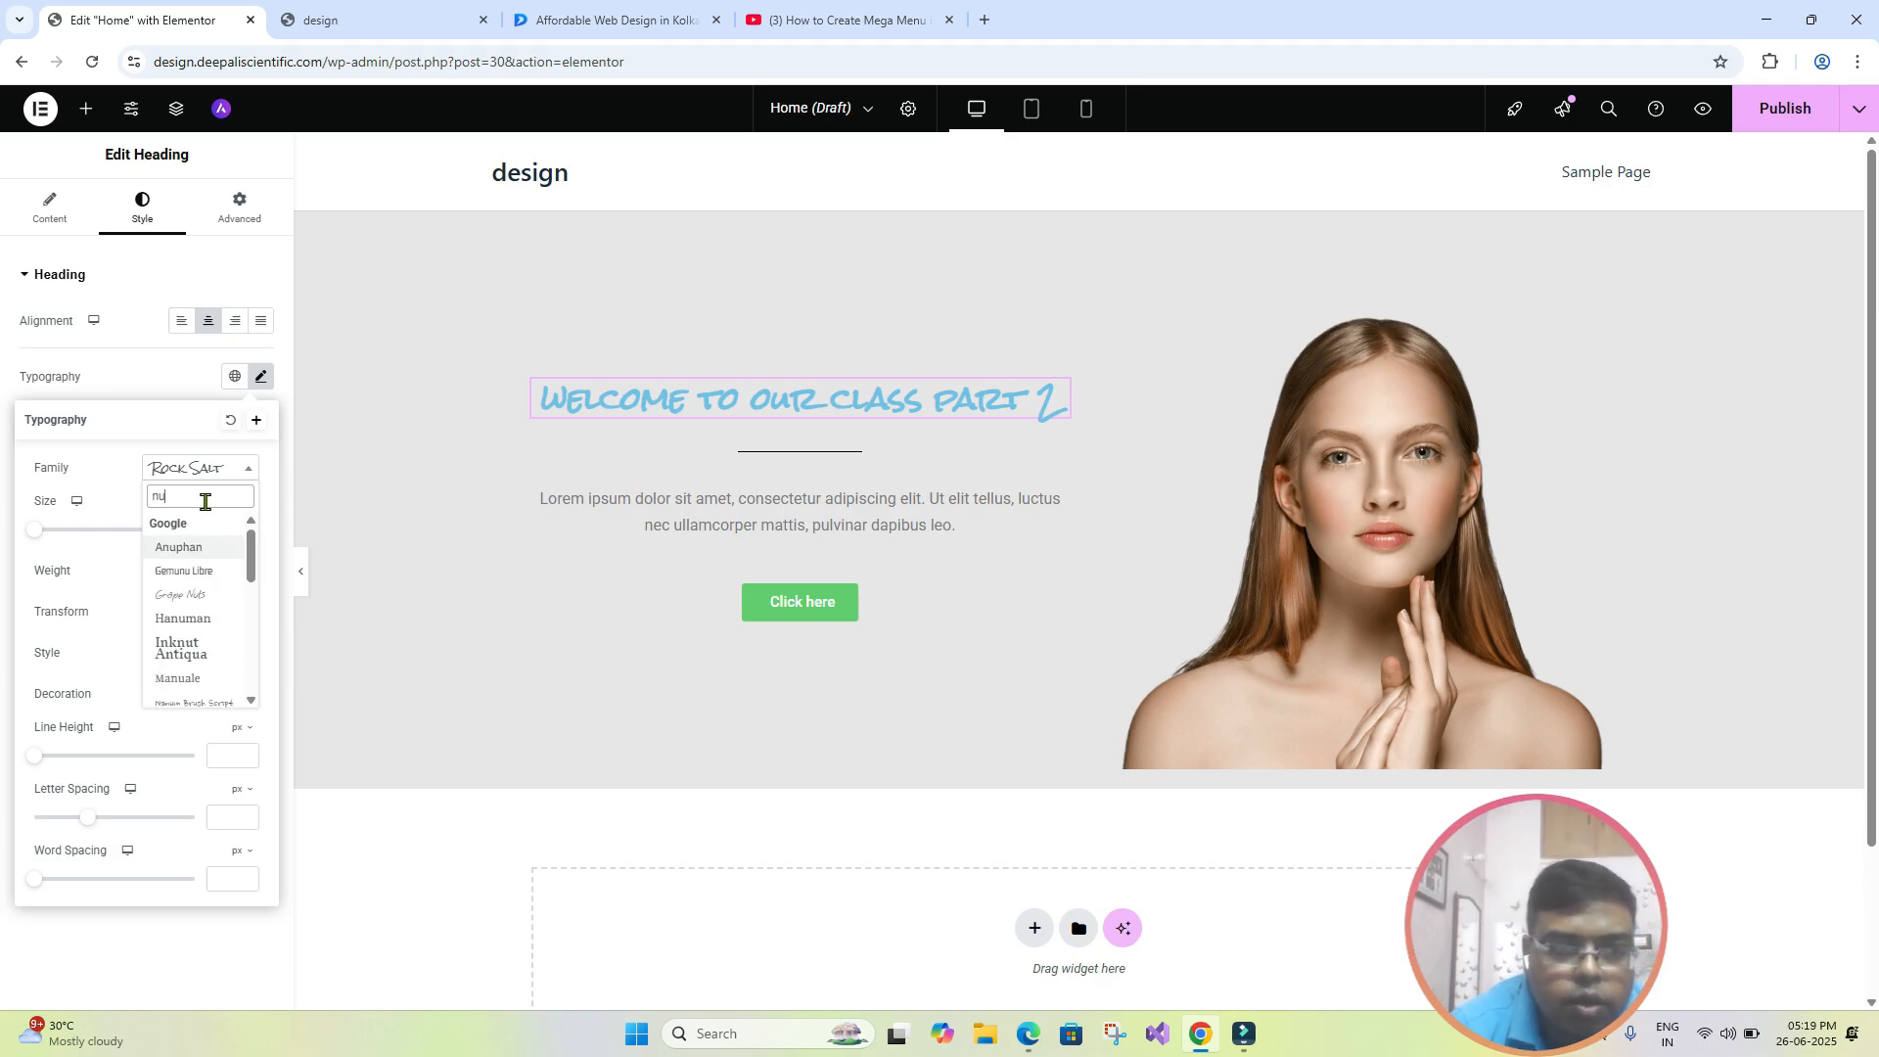
{"action": "type", "text": "nito"}
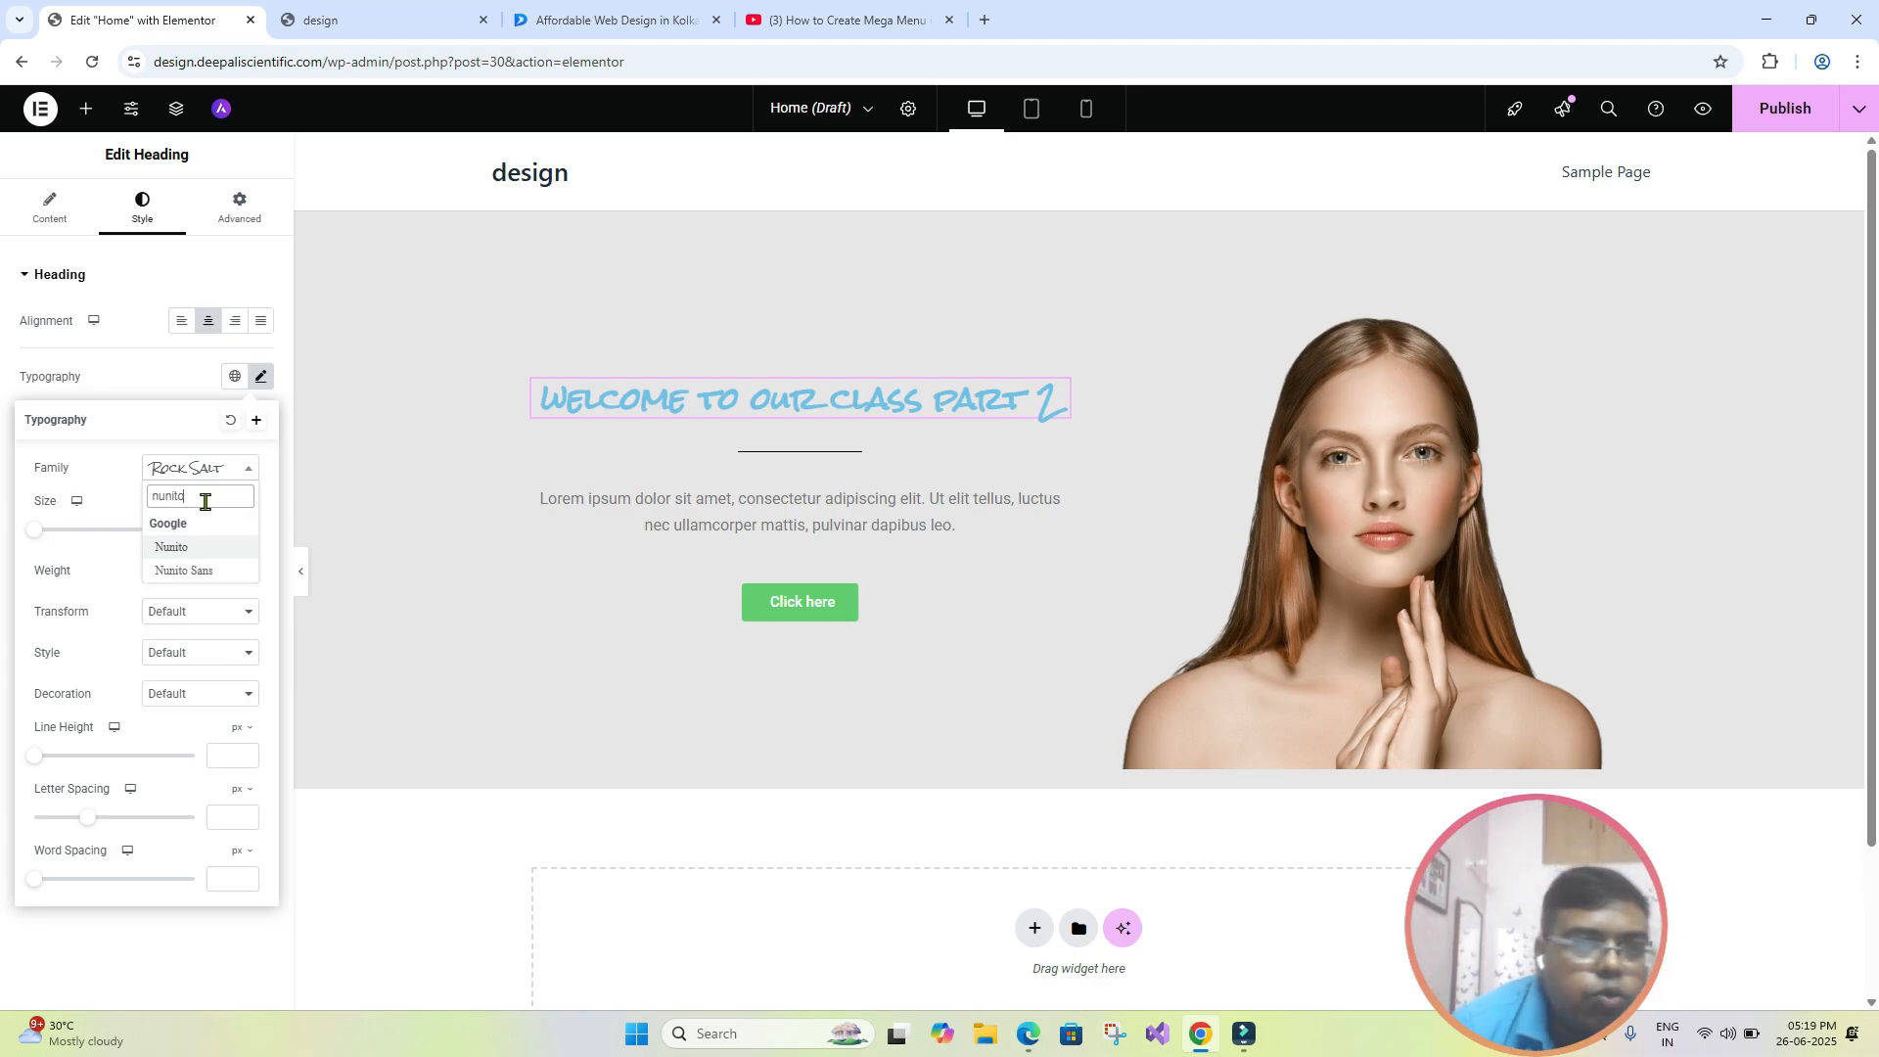
{"action": "left_click", "coordinate": [208, 556]}
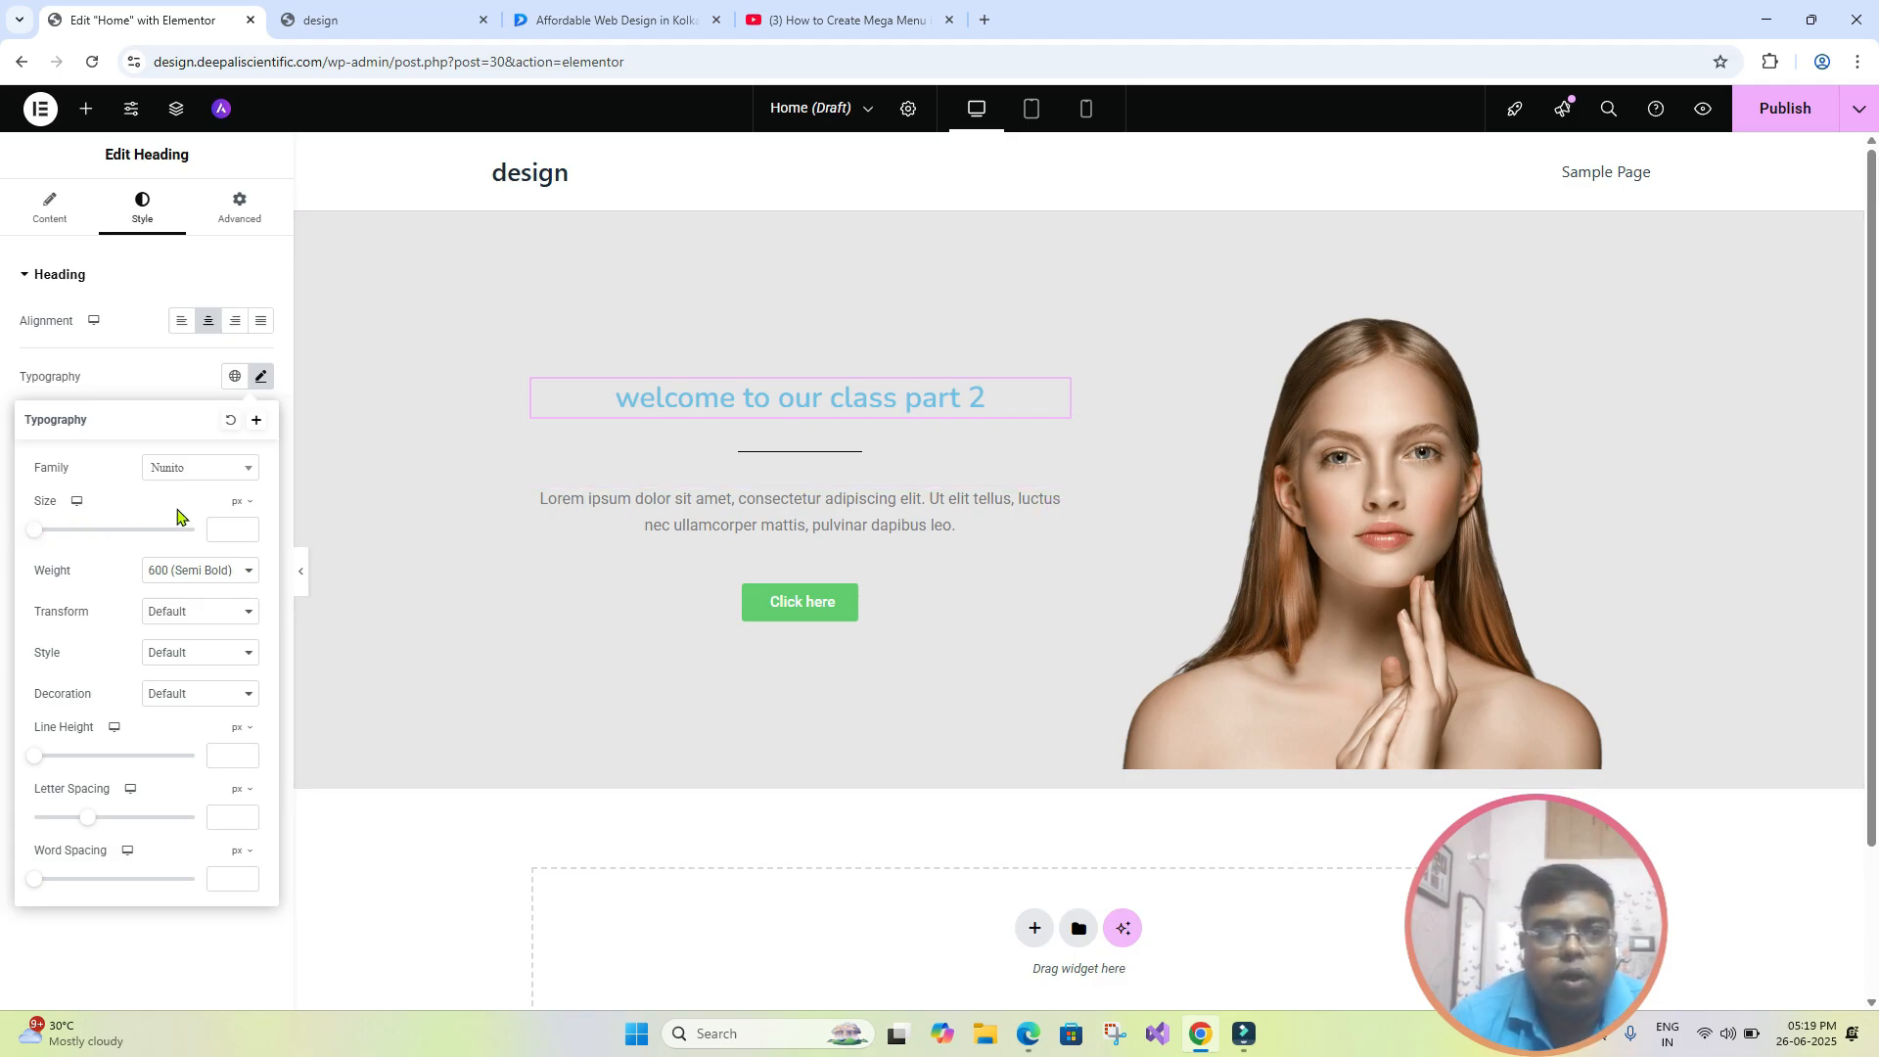
- Left-align the "welcome to our class part 2" heading and set its font size to 97 px
{"action": "left_click_drag", "start_coordinate": [34, 533], "coordinate": [114, 551]}
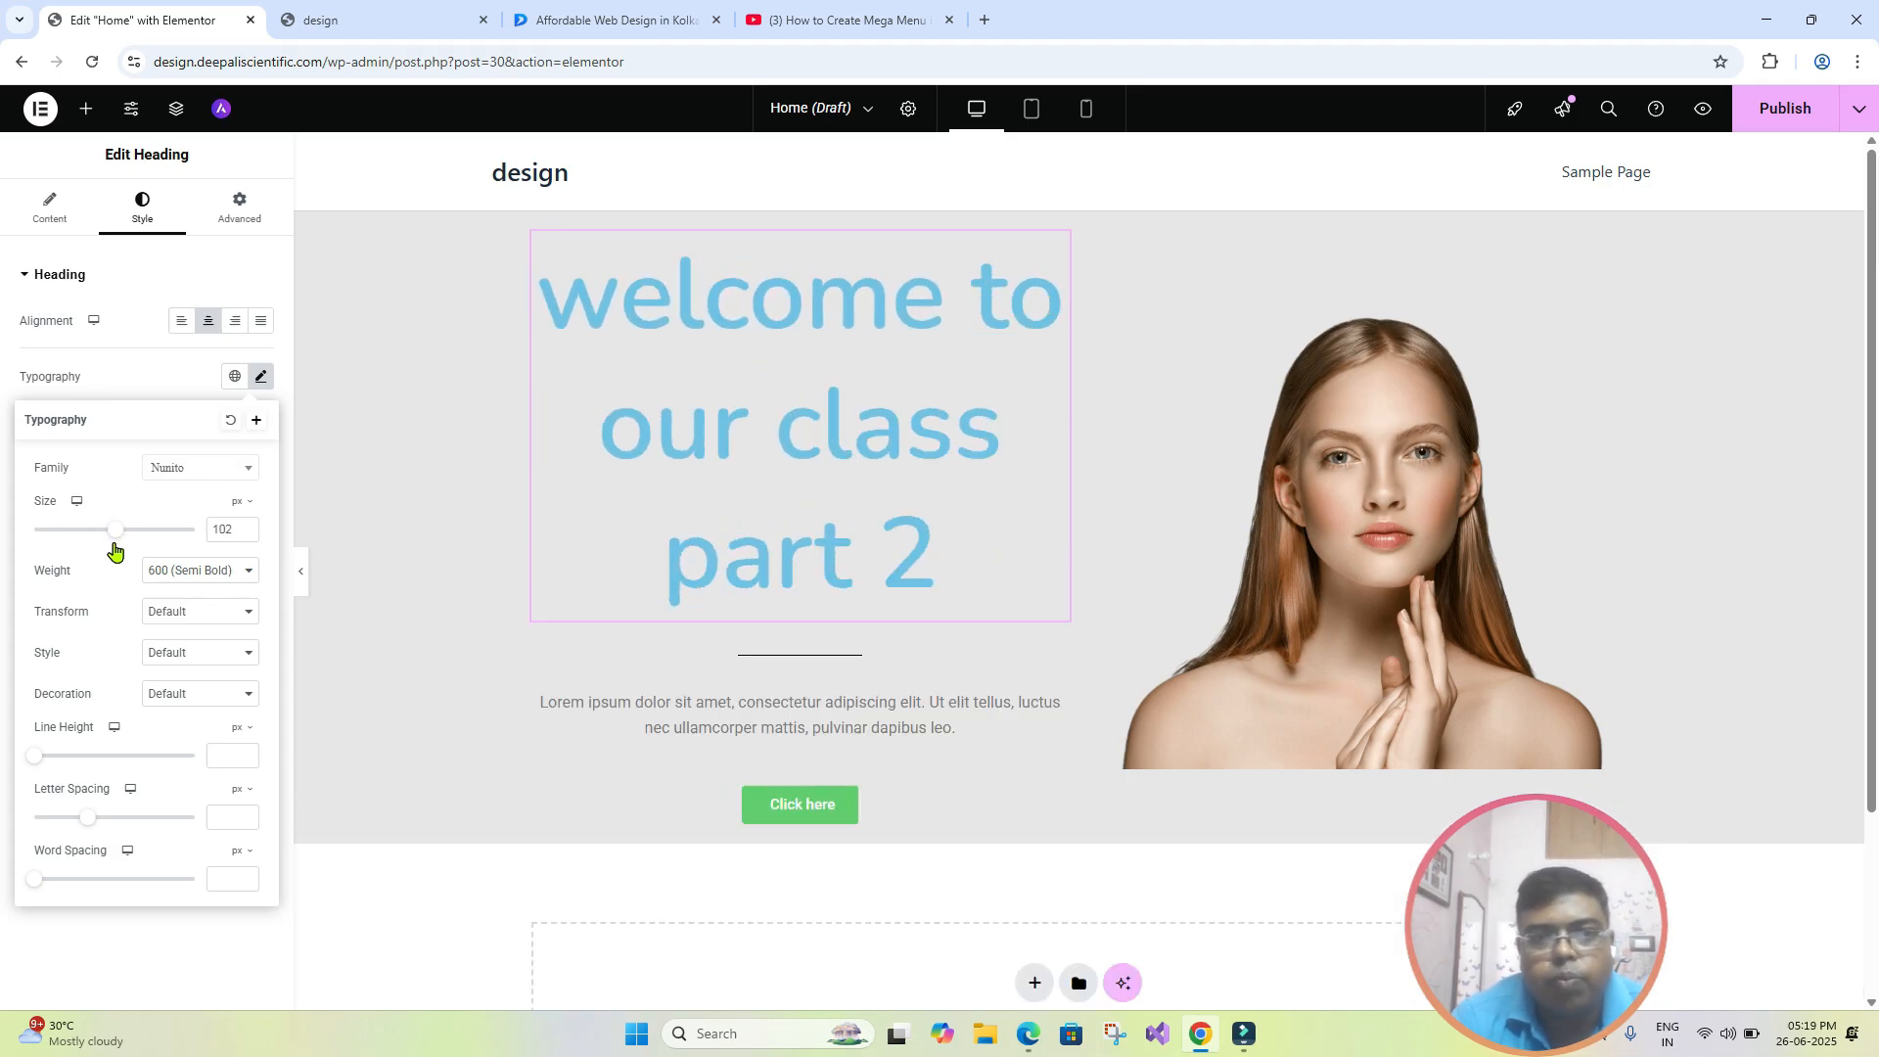
{"action": "left_click", "coordinate": [181, 323]}
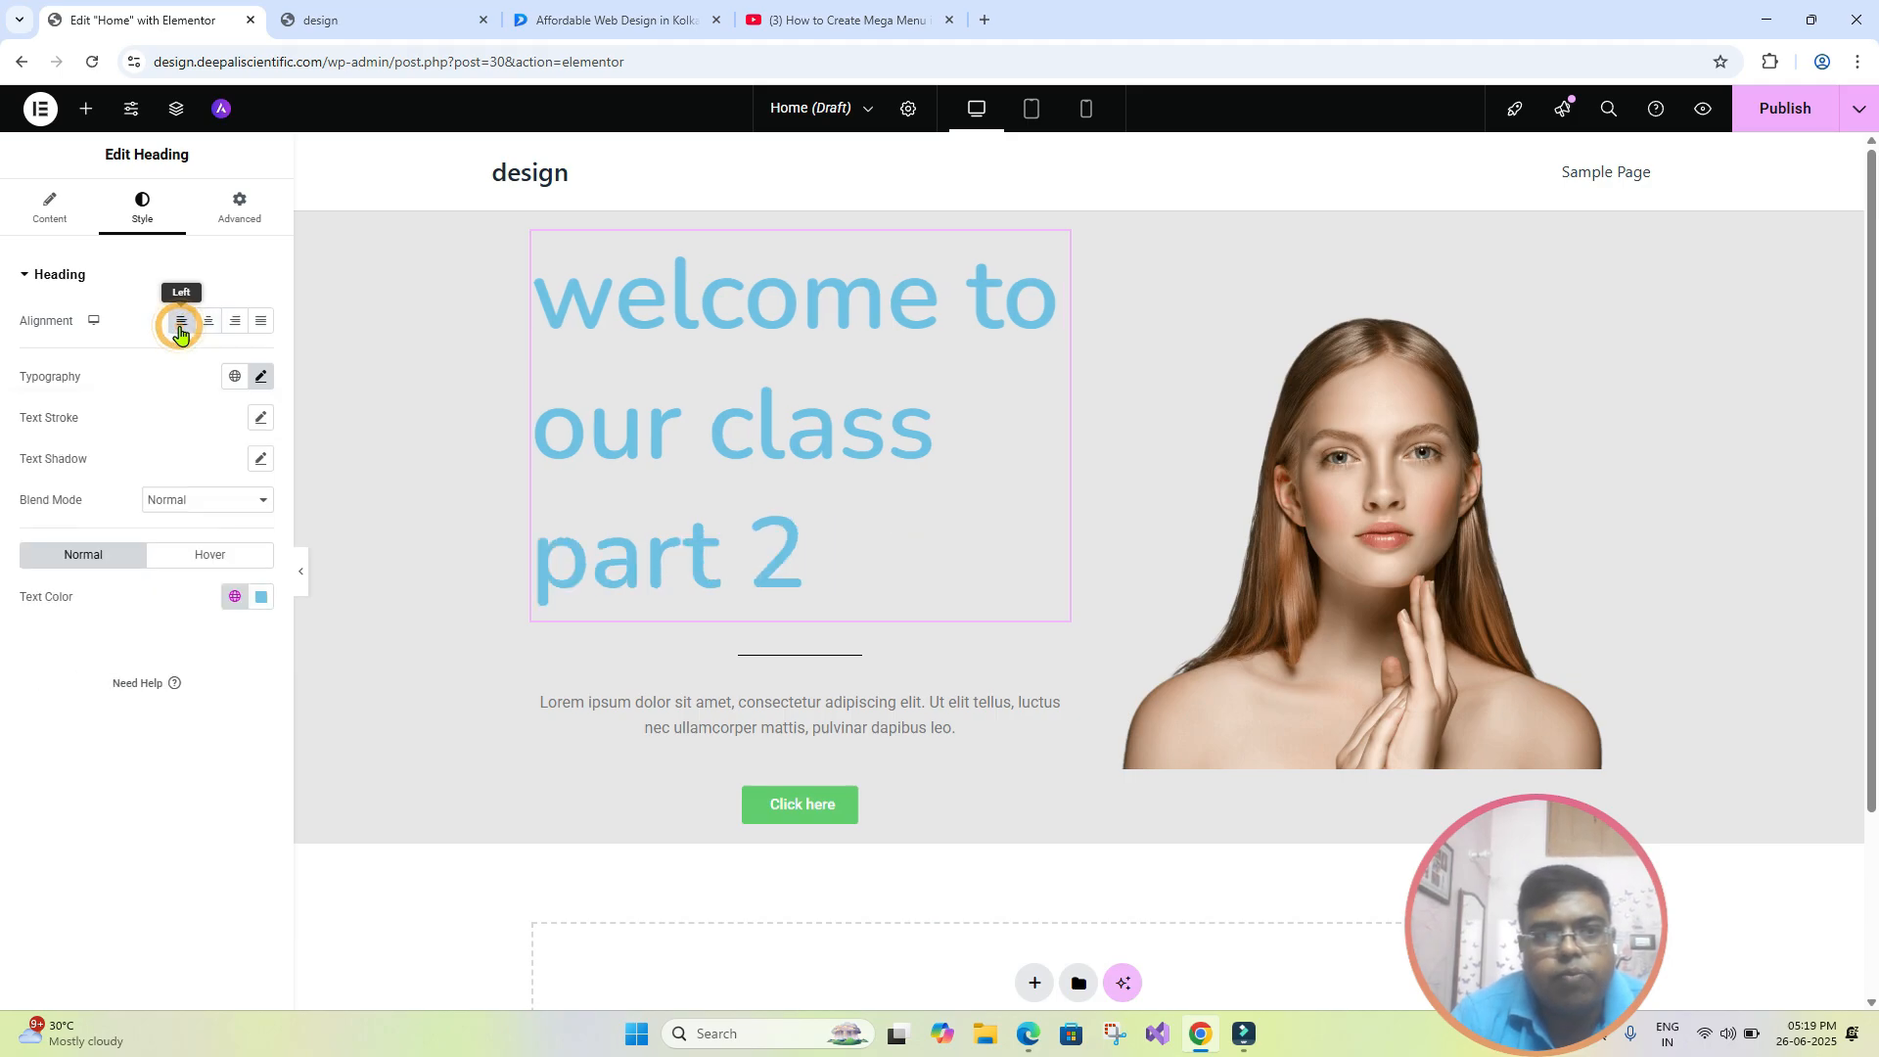
{"action": "left_click", "coordinate": [181, 323]}
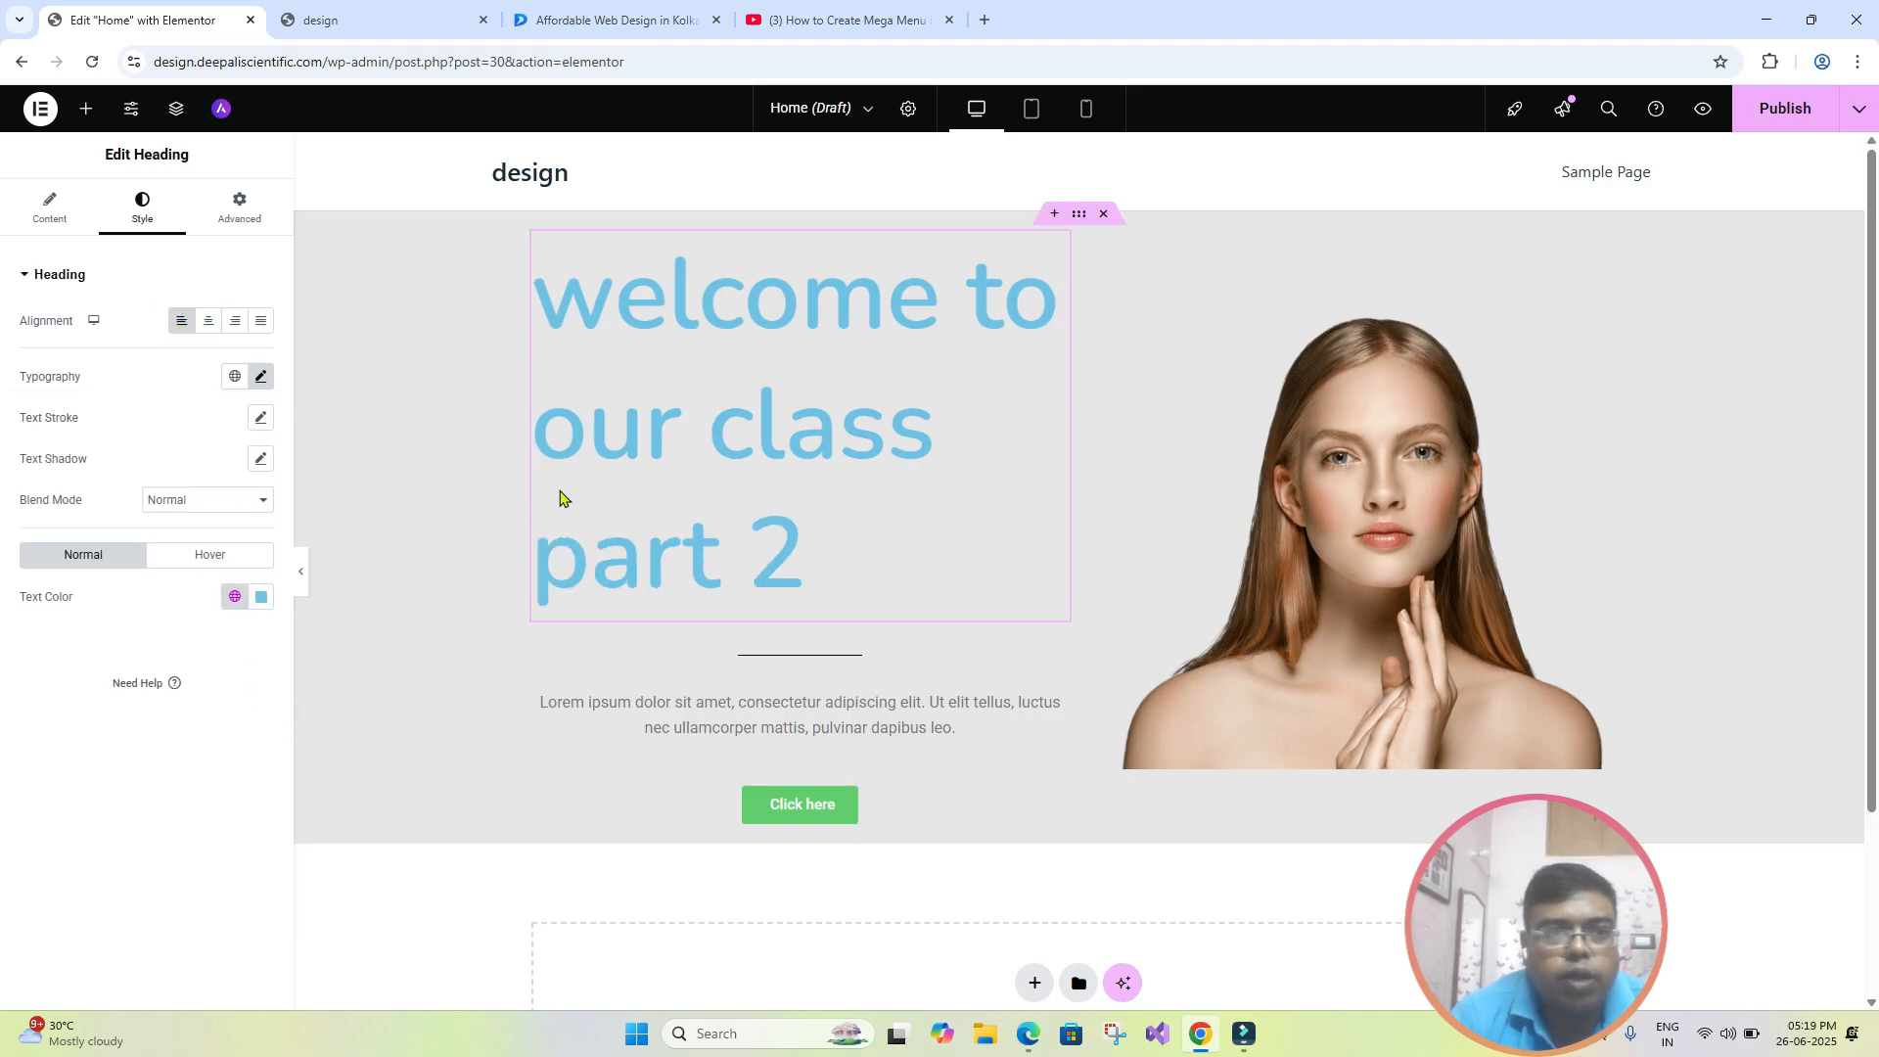
{"action": "left_click", "coordinate": [260, 376]}
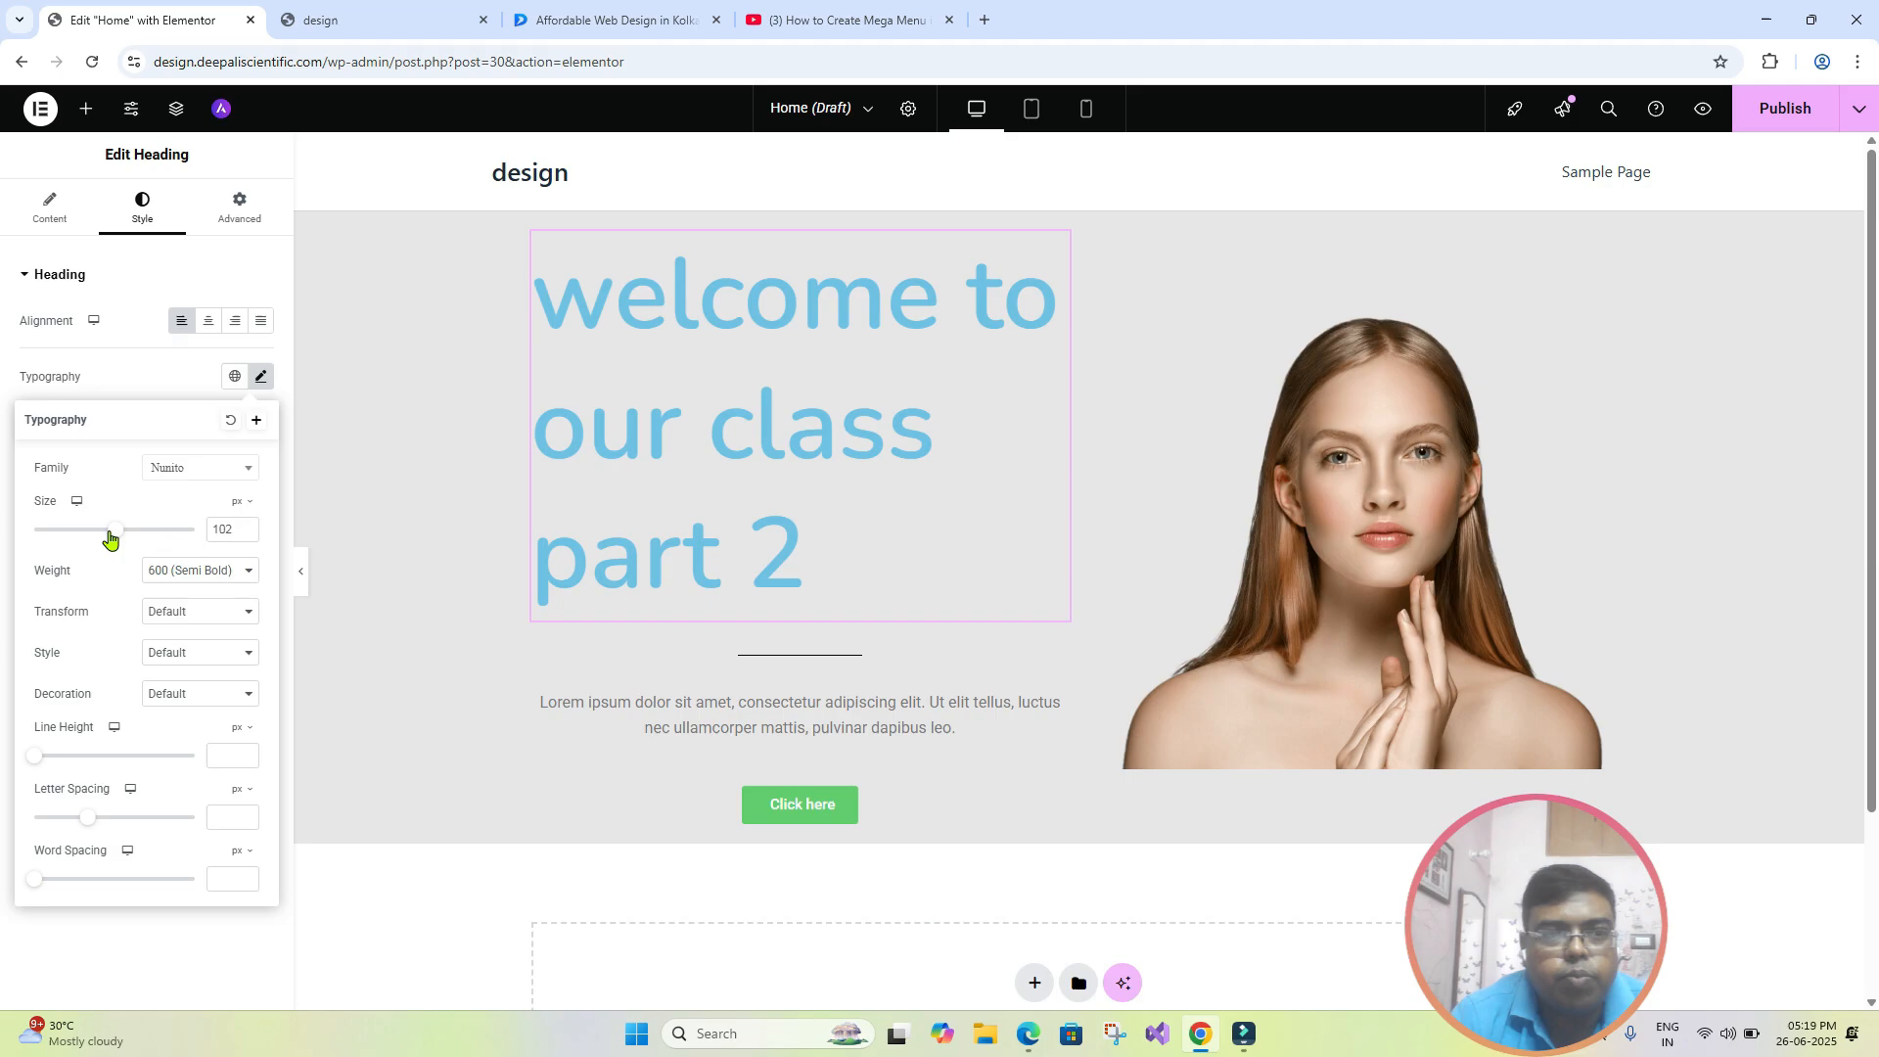
{"action": "left_click_drag", "start_coordinate": [111, 536], "coordinate": [106, 537]}
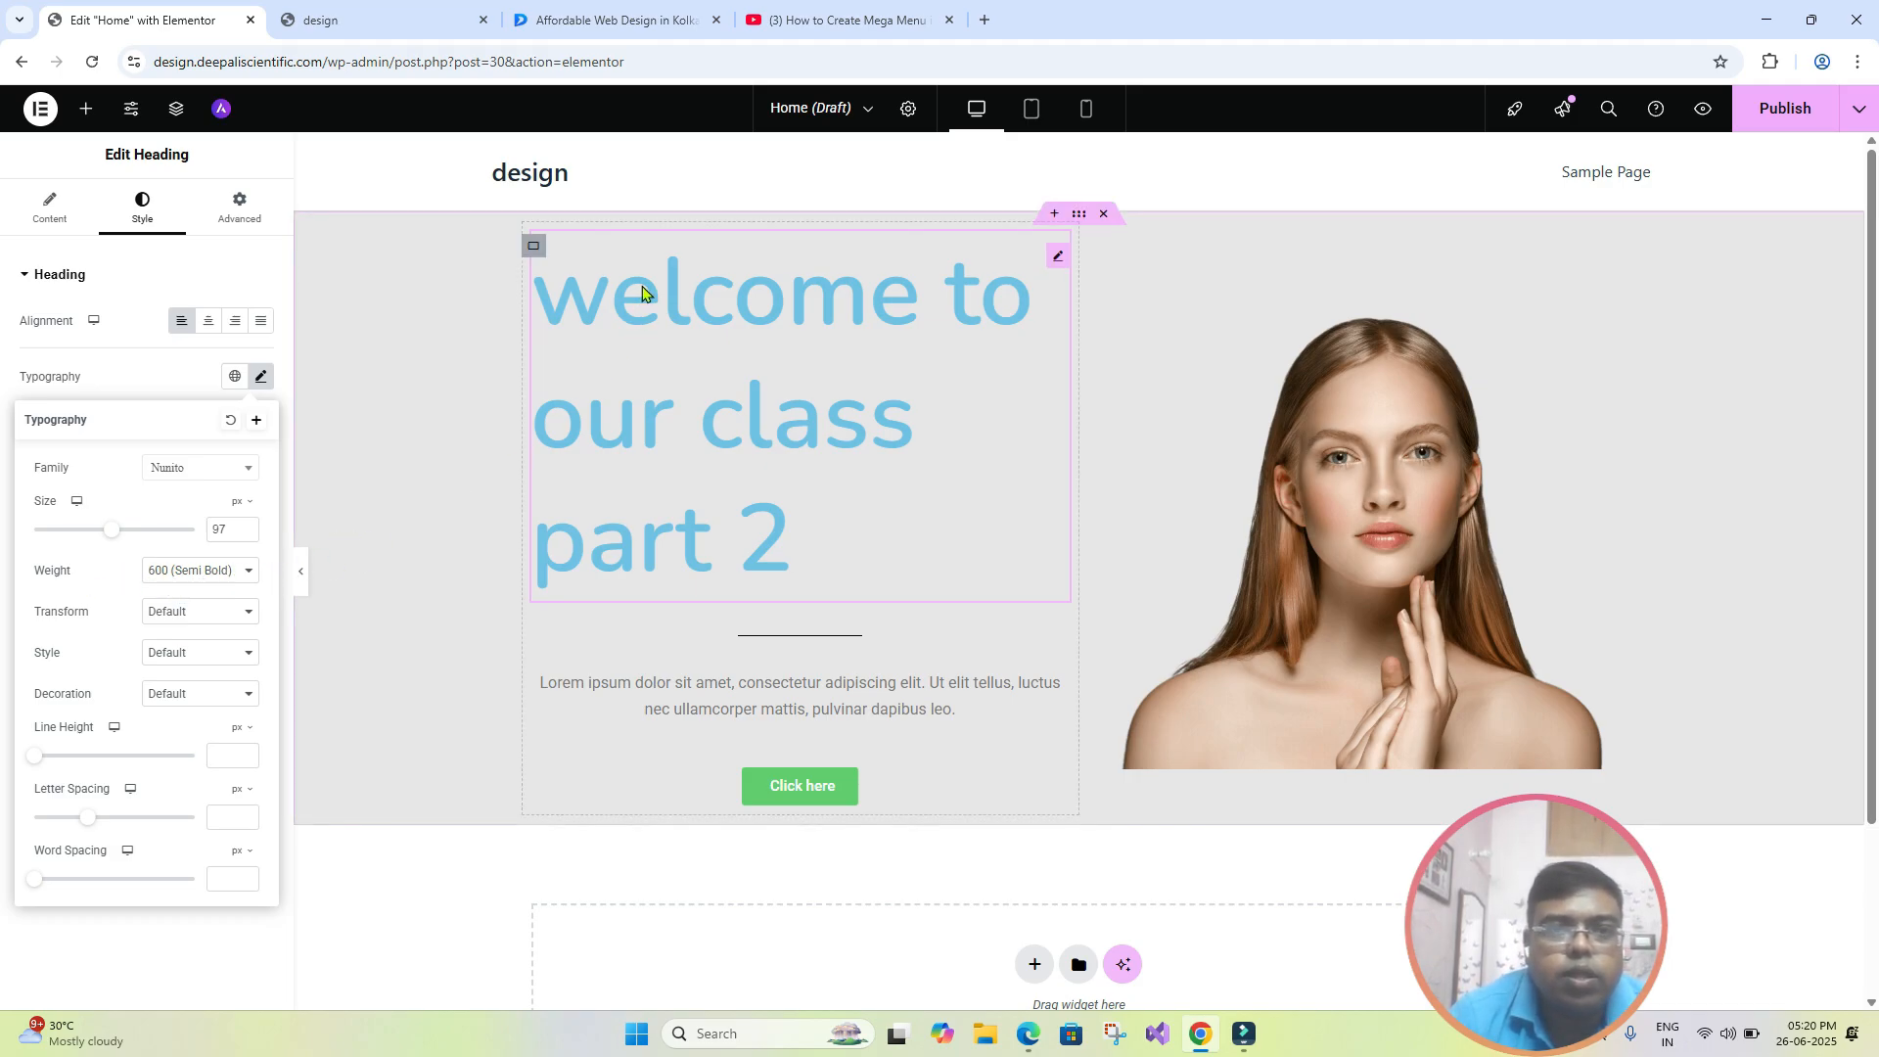
- Try the 800 (Extra Bold) and 200 (Extra Light) weights on the "welcome to our class part 2" heading, and settle on 700 (Bold)
{"action": "left_click", "coordinate": [253, 576]}
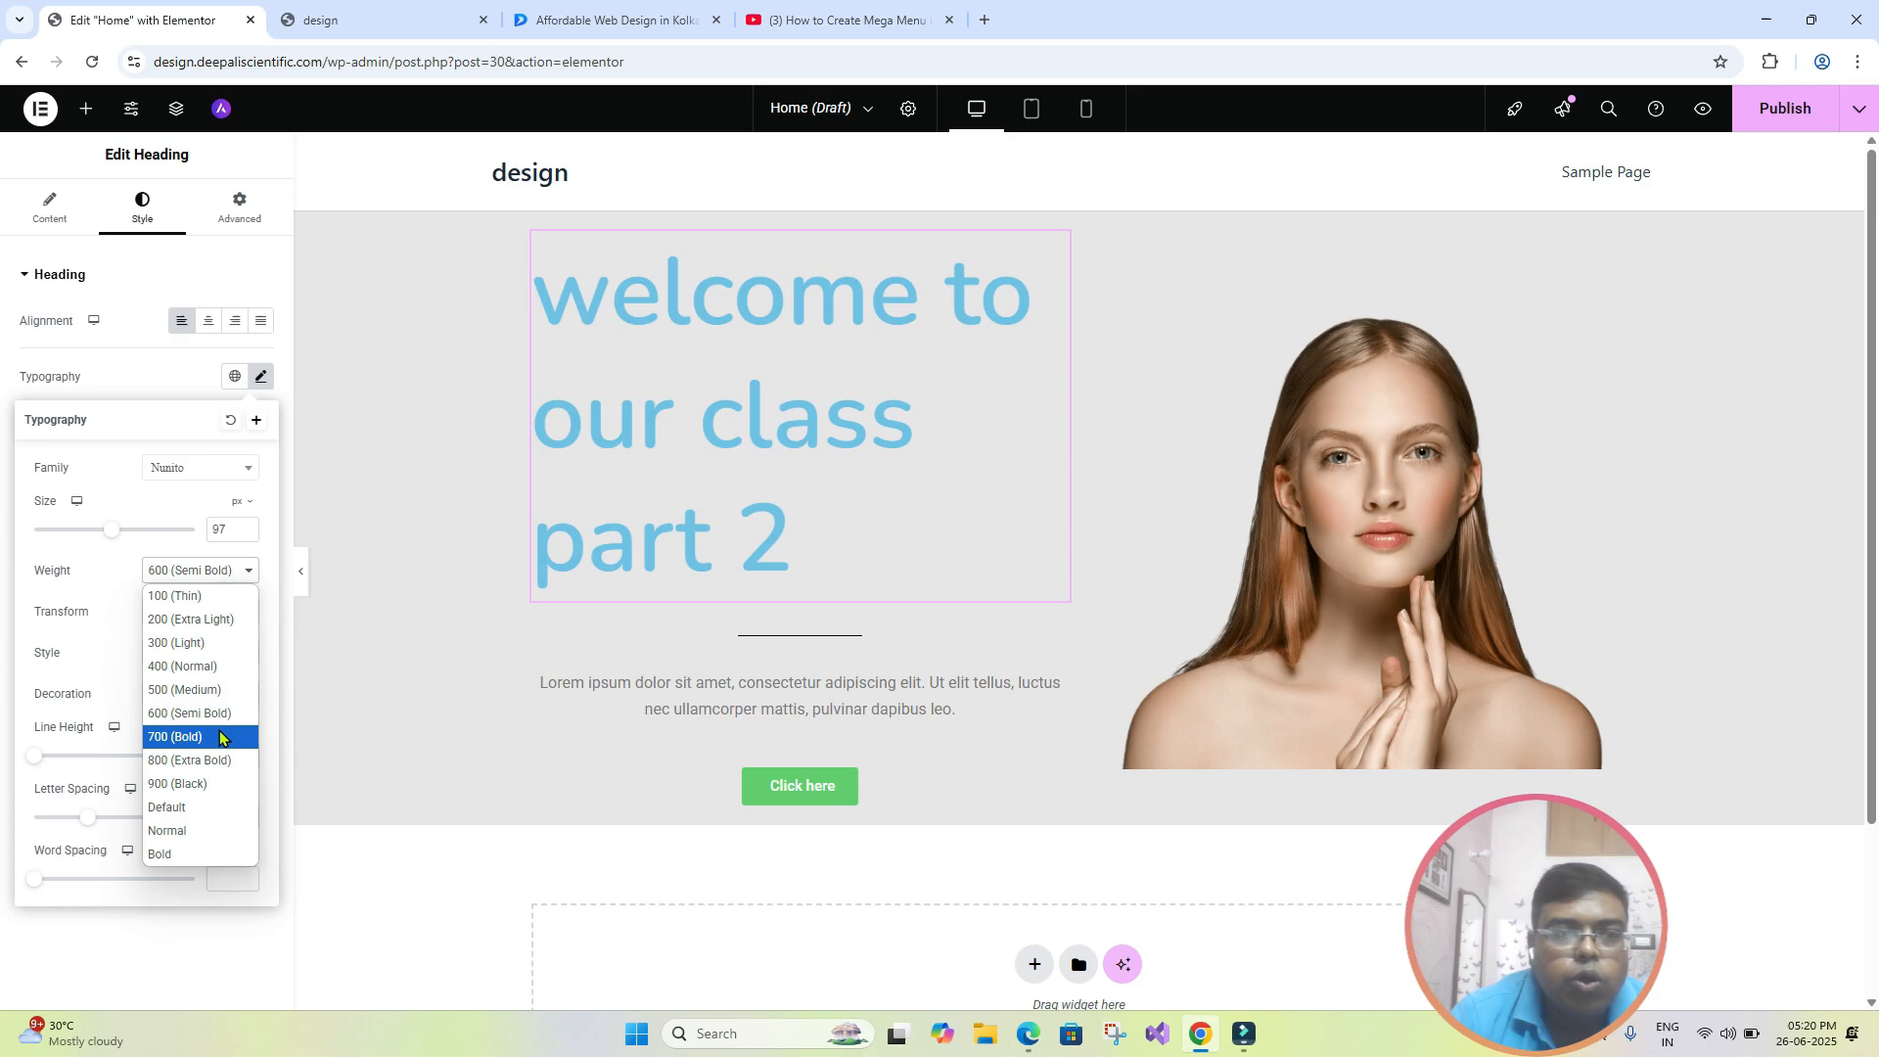
{"action": "left_click", "coordinate": [221, 737]}
{"action": "left_click", "coordinate": [248, 571]}
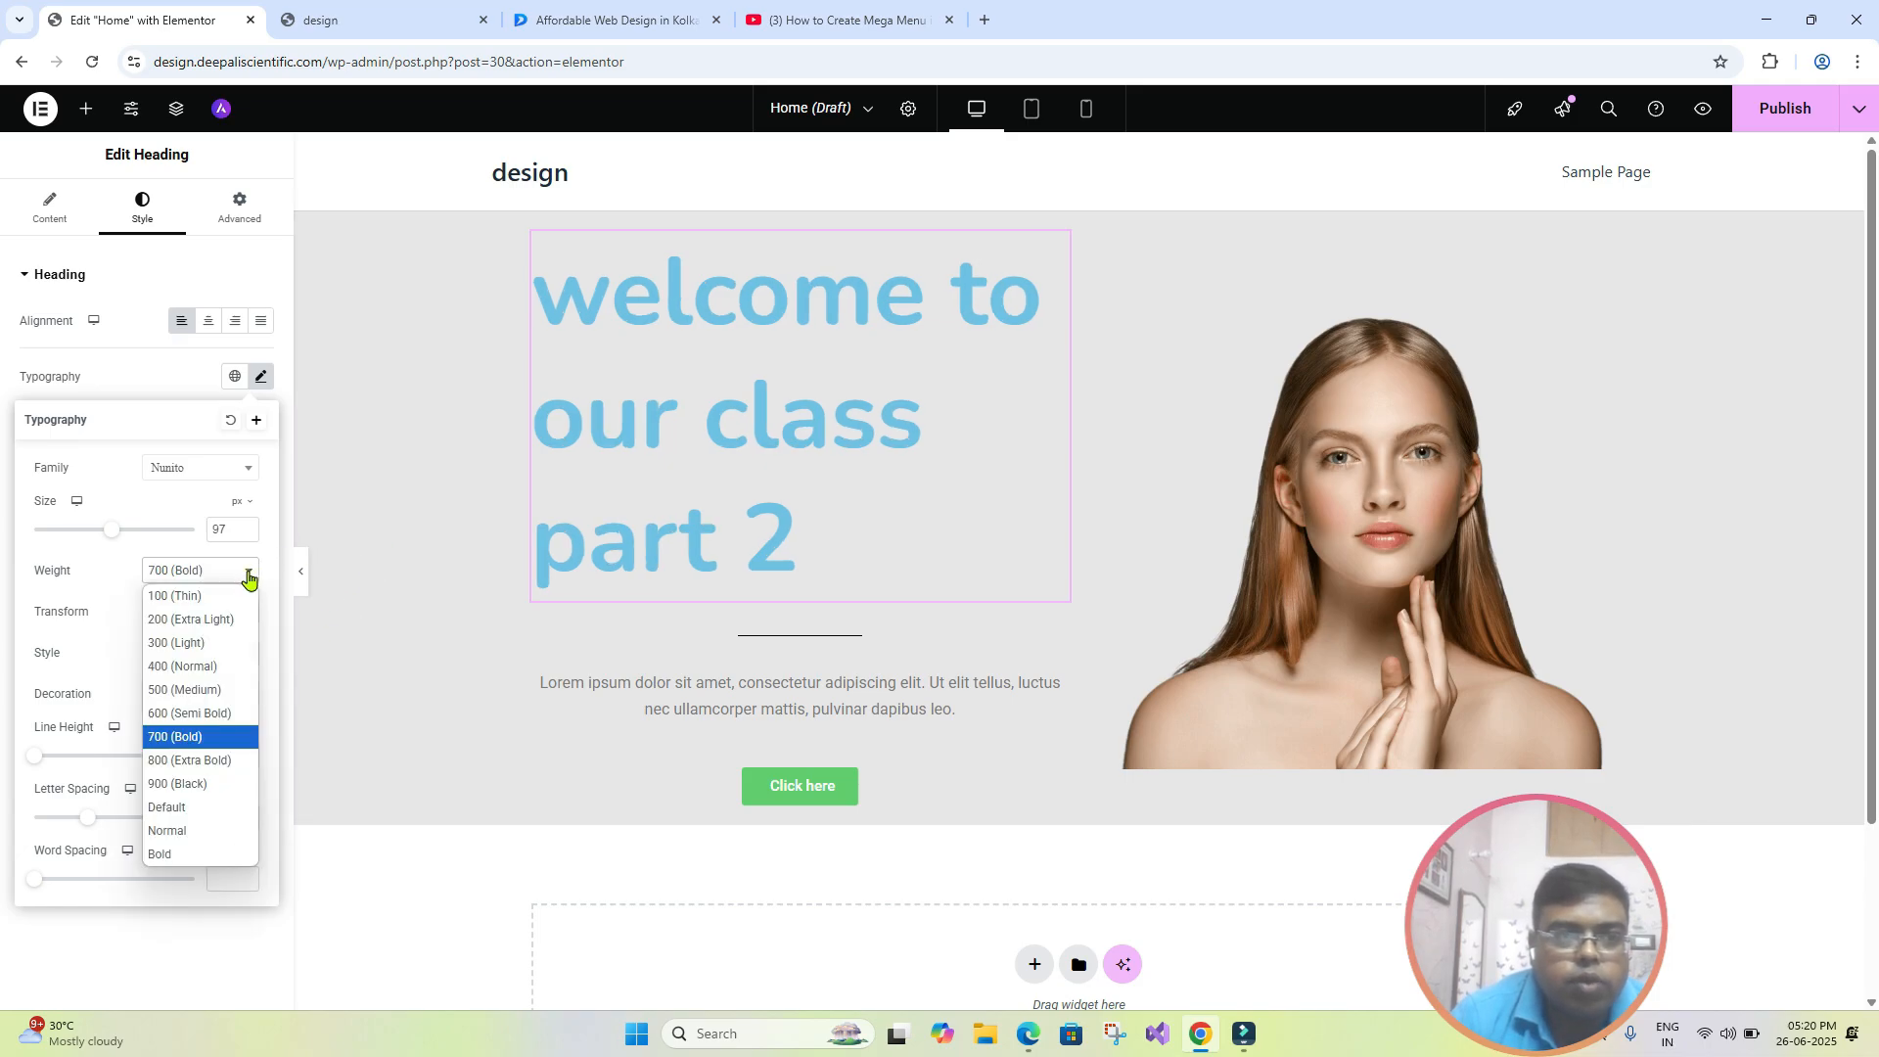
{"action": "left_click", "coordinate": [221, 760]}
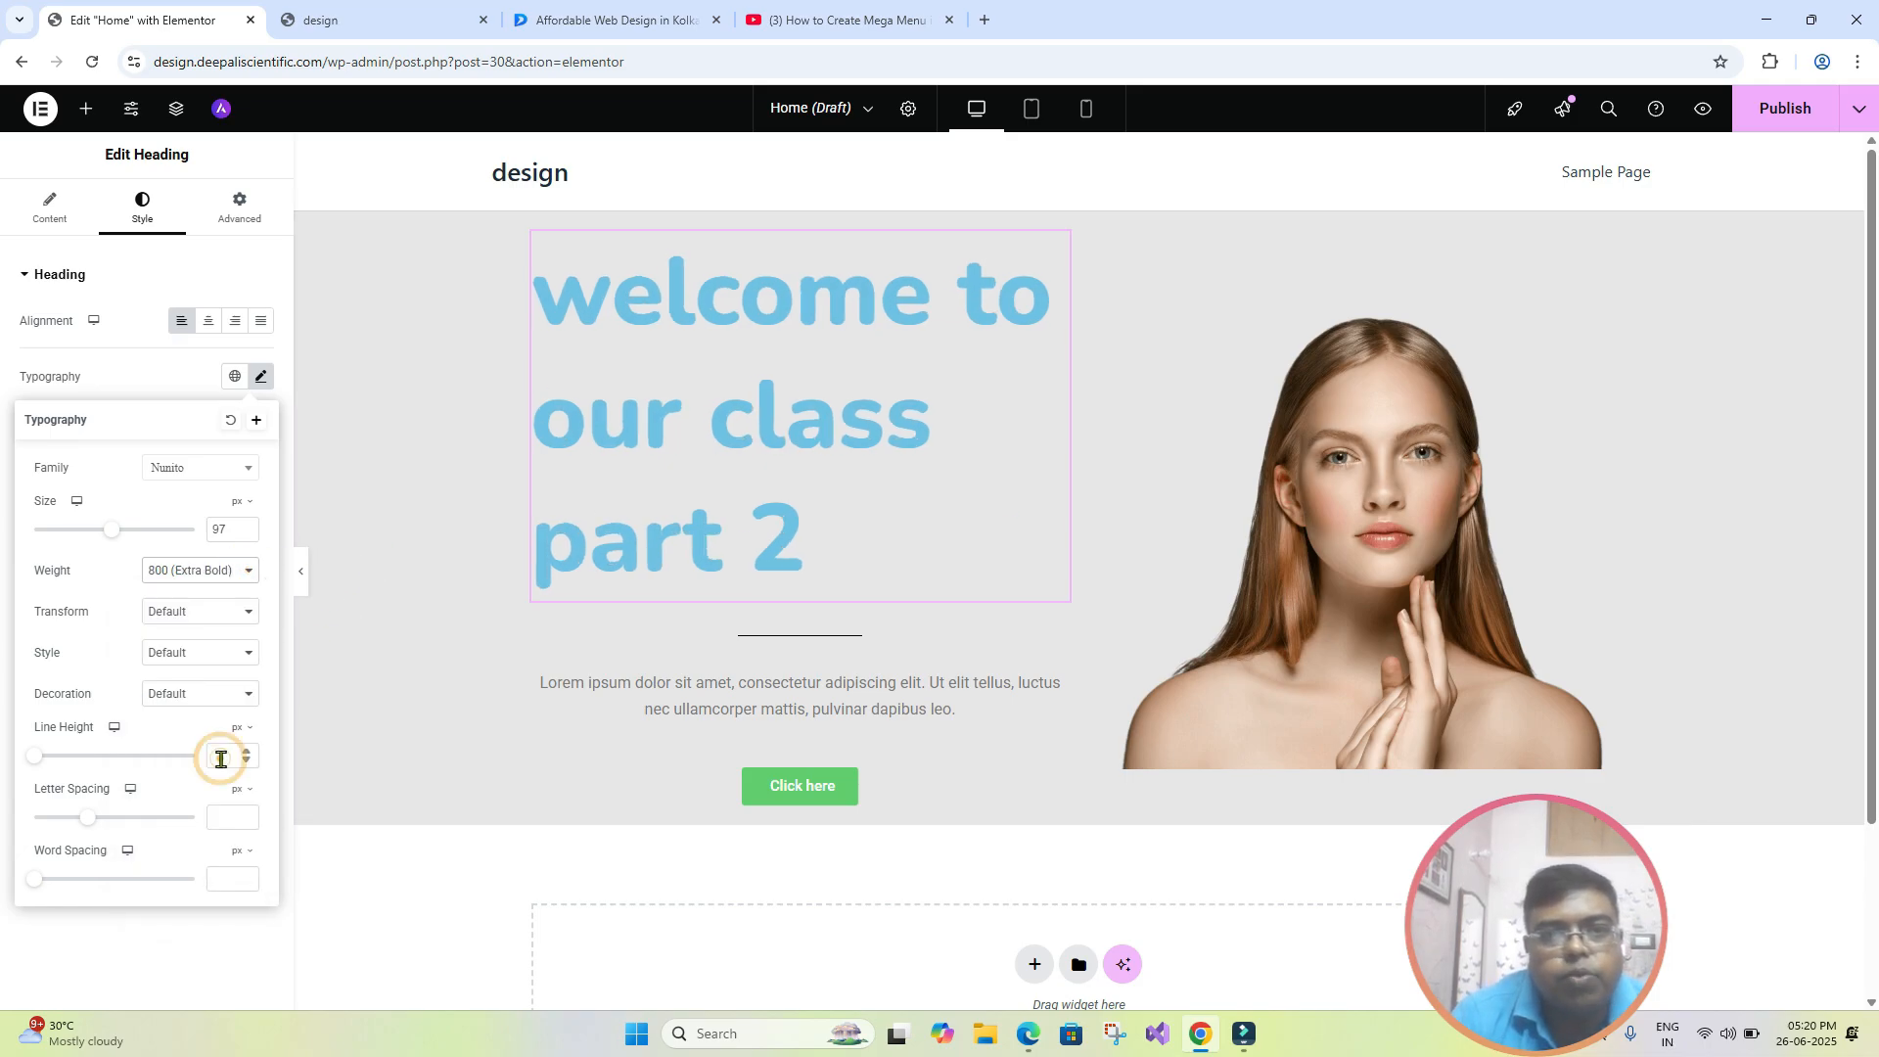
{"action": "left_click", "coordinate": [249, 570]}
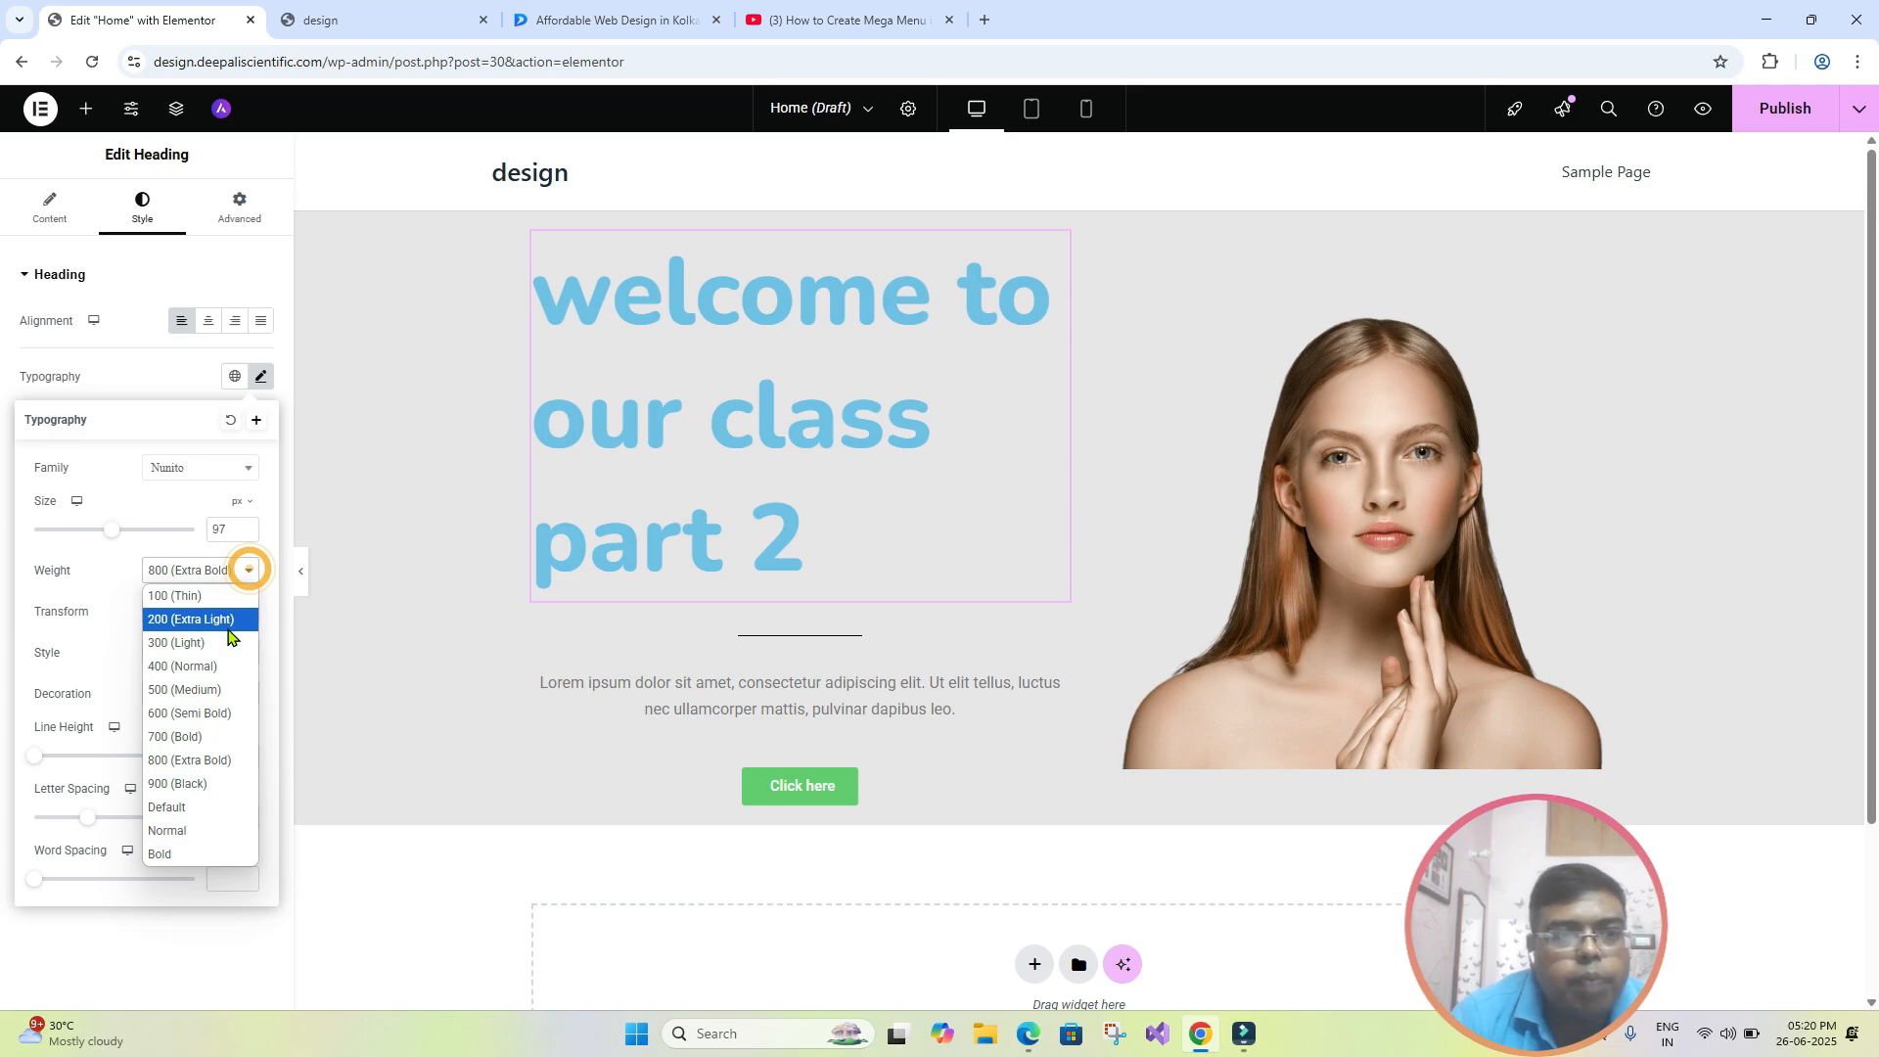
{"action": "left_click", "coordinate": [228, 625]}
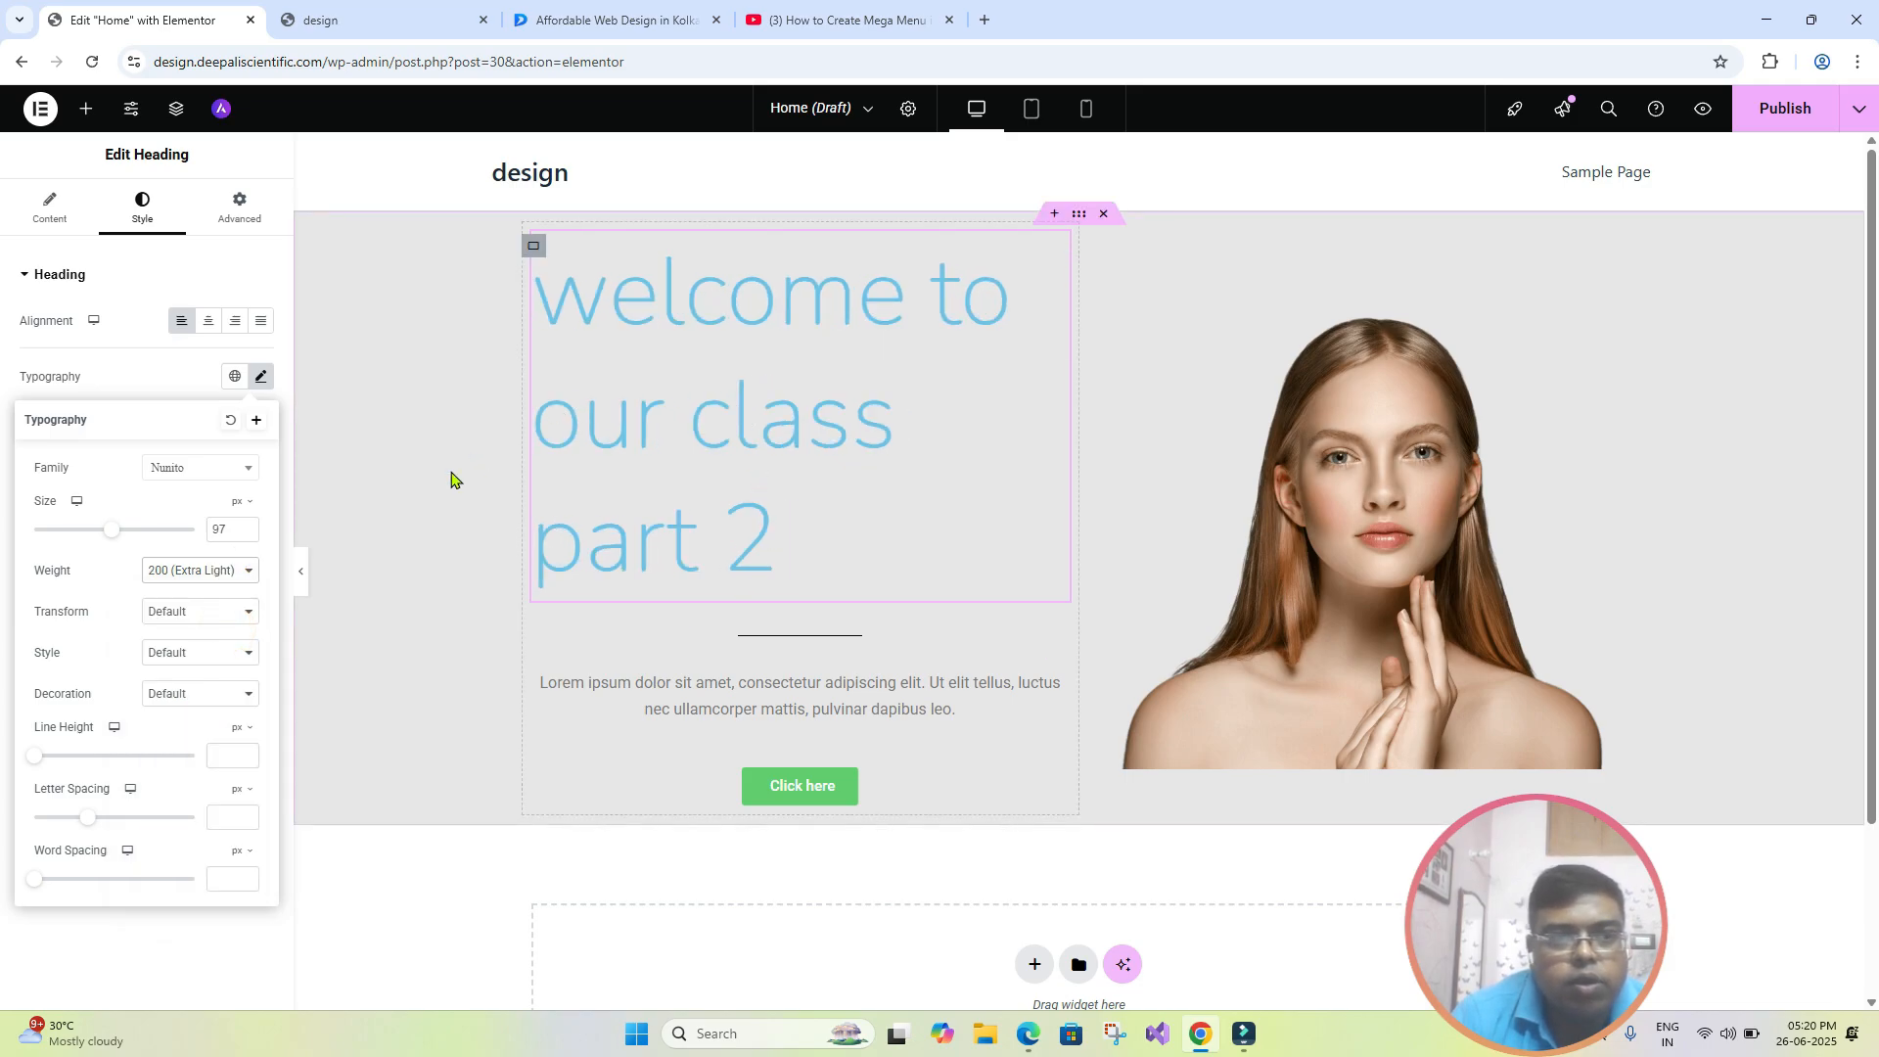
{"action": "left_click", "coordinate": [245, 570]}
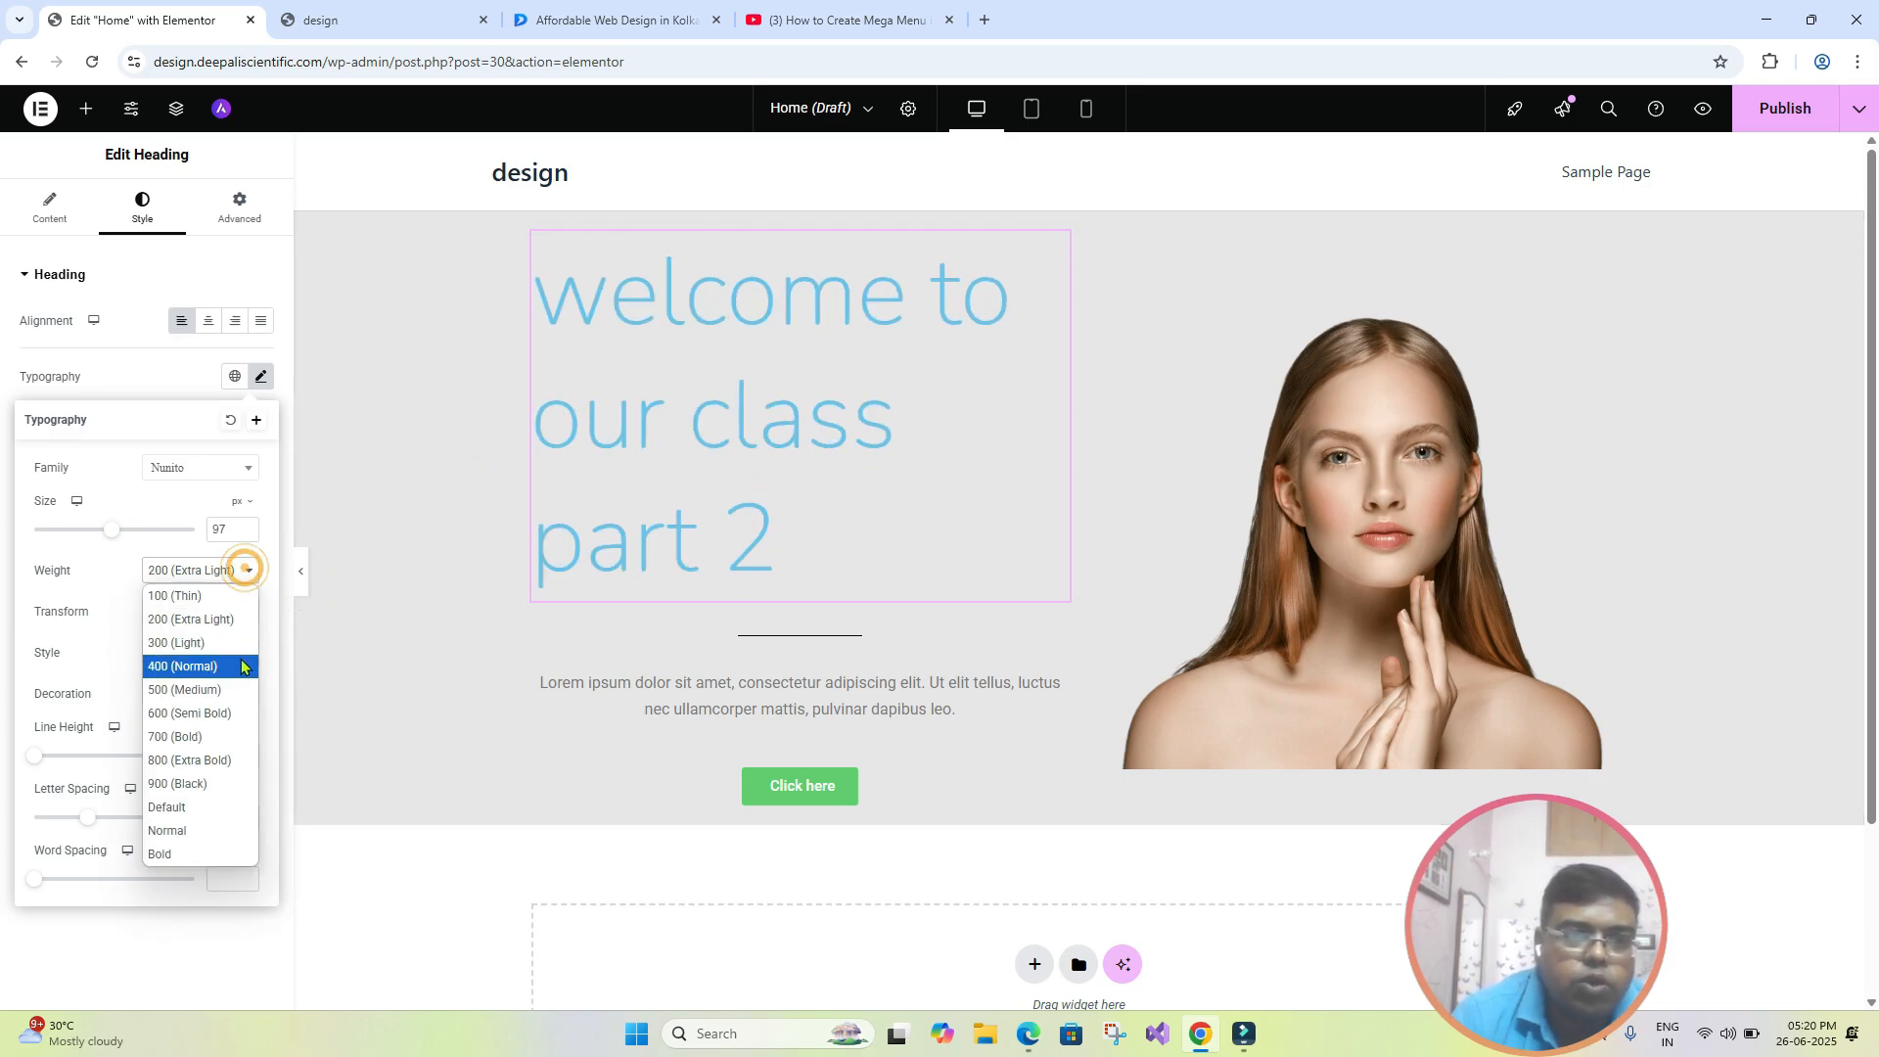
{"action": "left_click", "coordinate": [222, 742]}
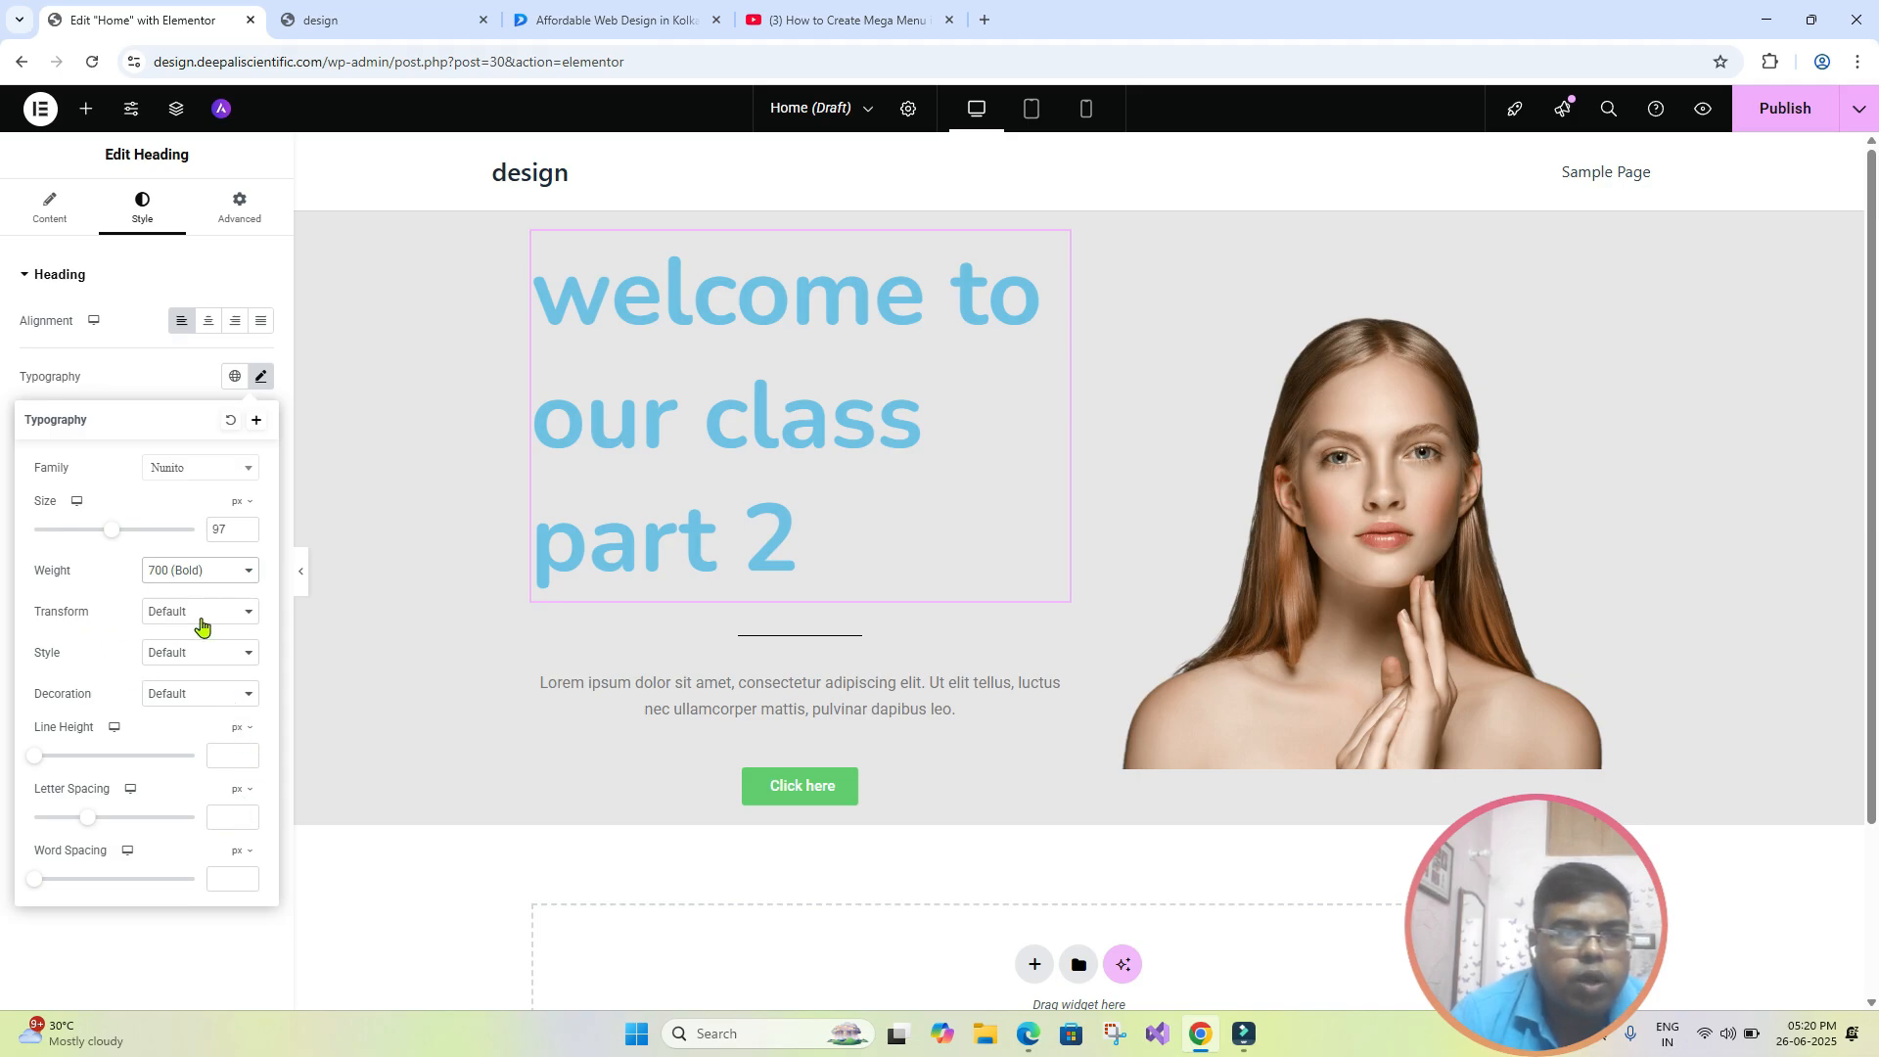
- Try the Uppercase and Lowercase text transforms on the "welcome to our class part 2" heading
{"action": "left_click", "coordinate": [252, 613]}
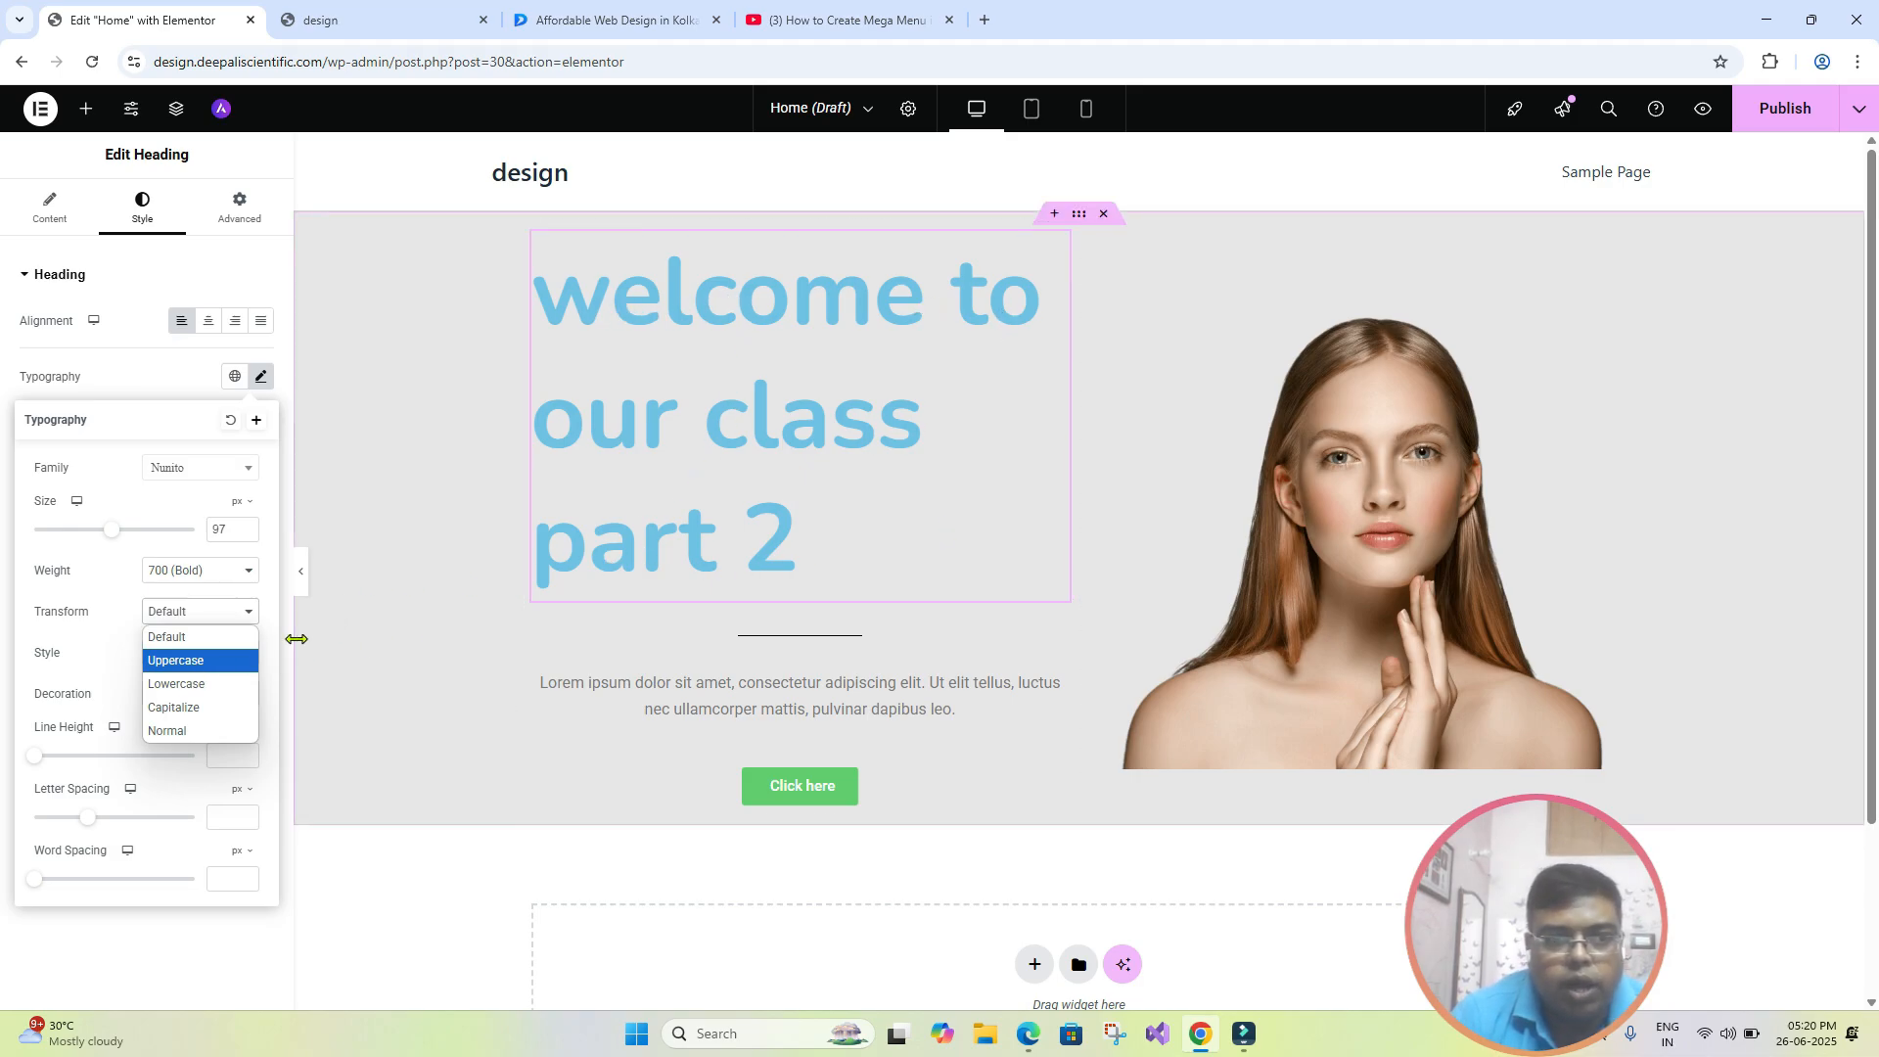
{"action": "left_click", "coordinate": [212, 662]}
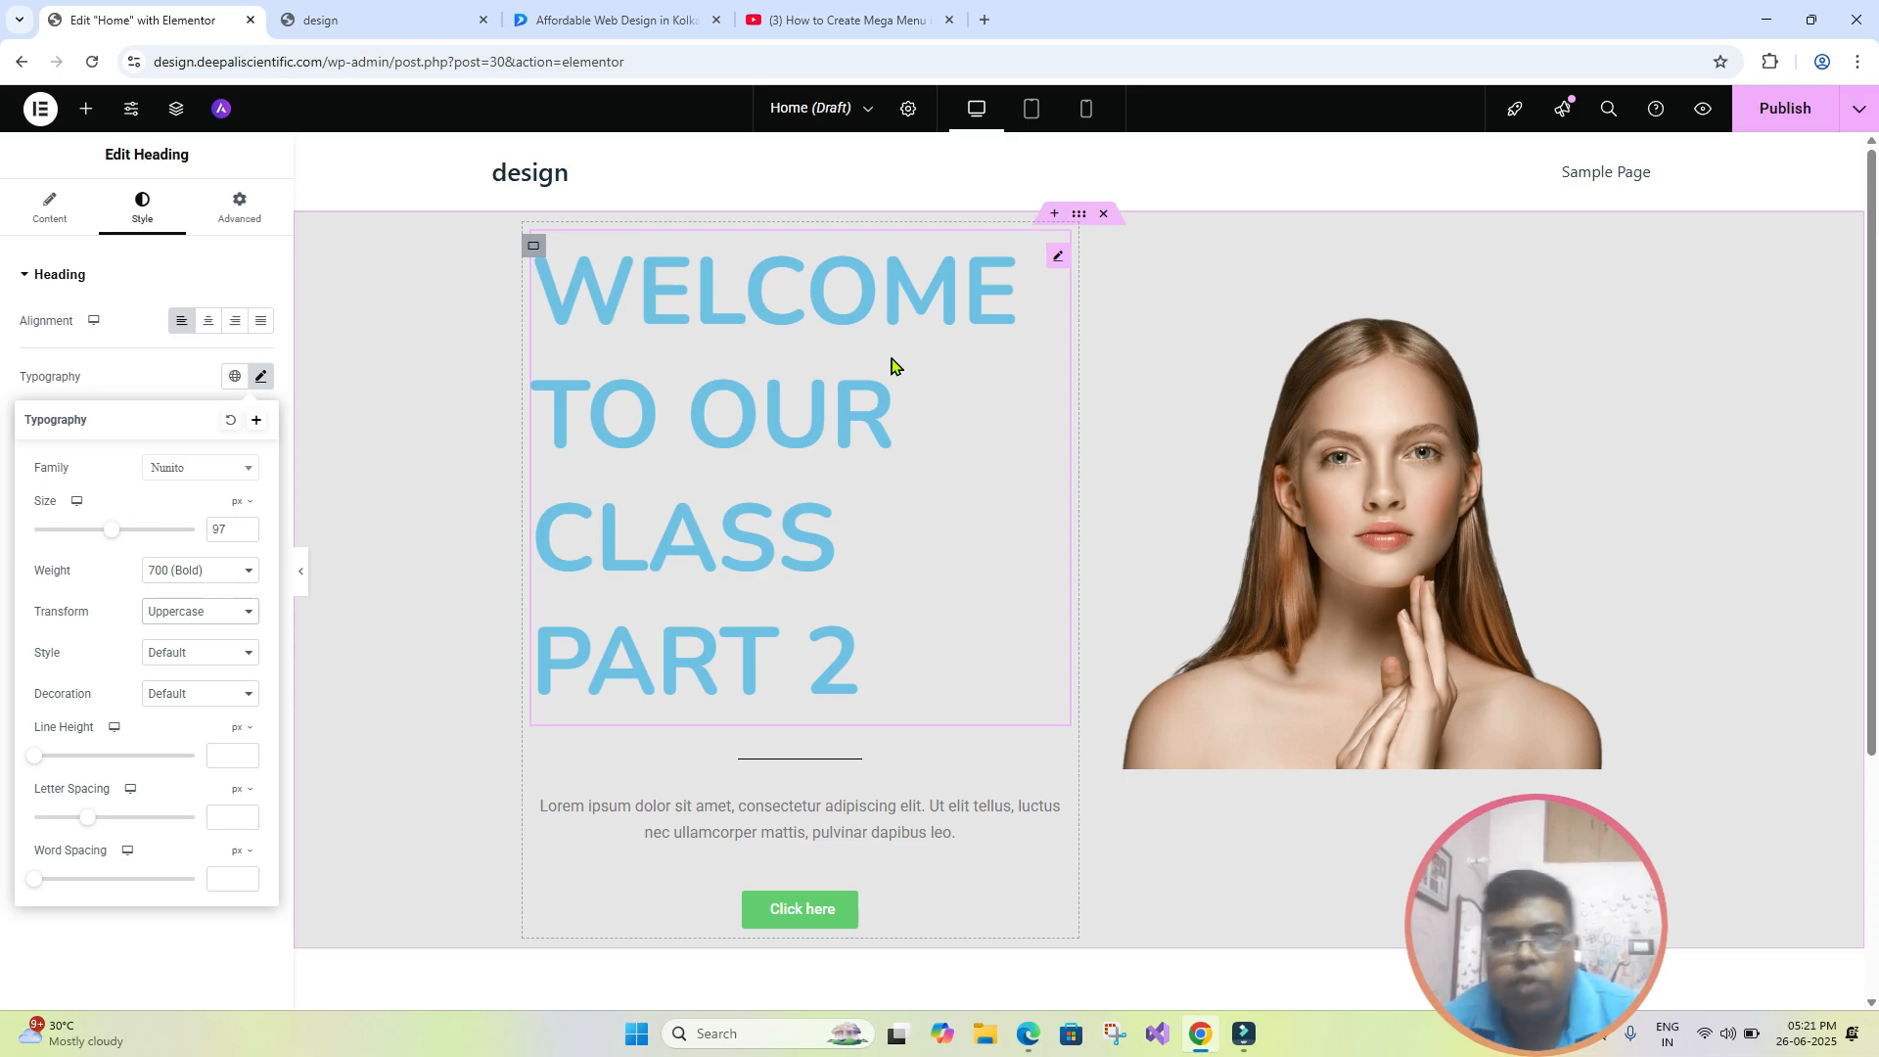
{"action": "left_click", "coordinate": [240, 613]}
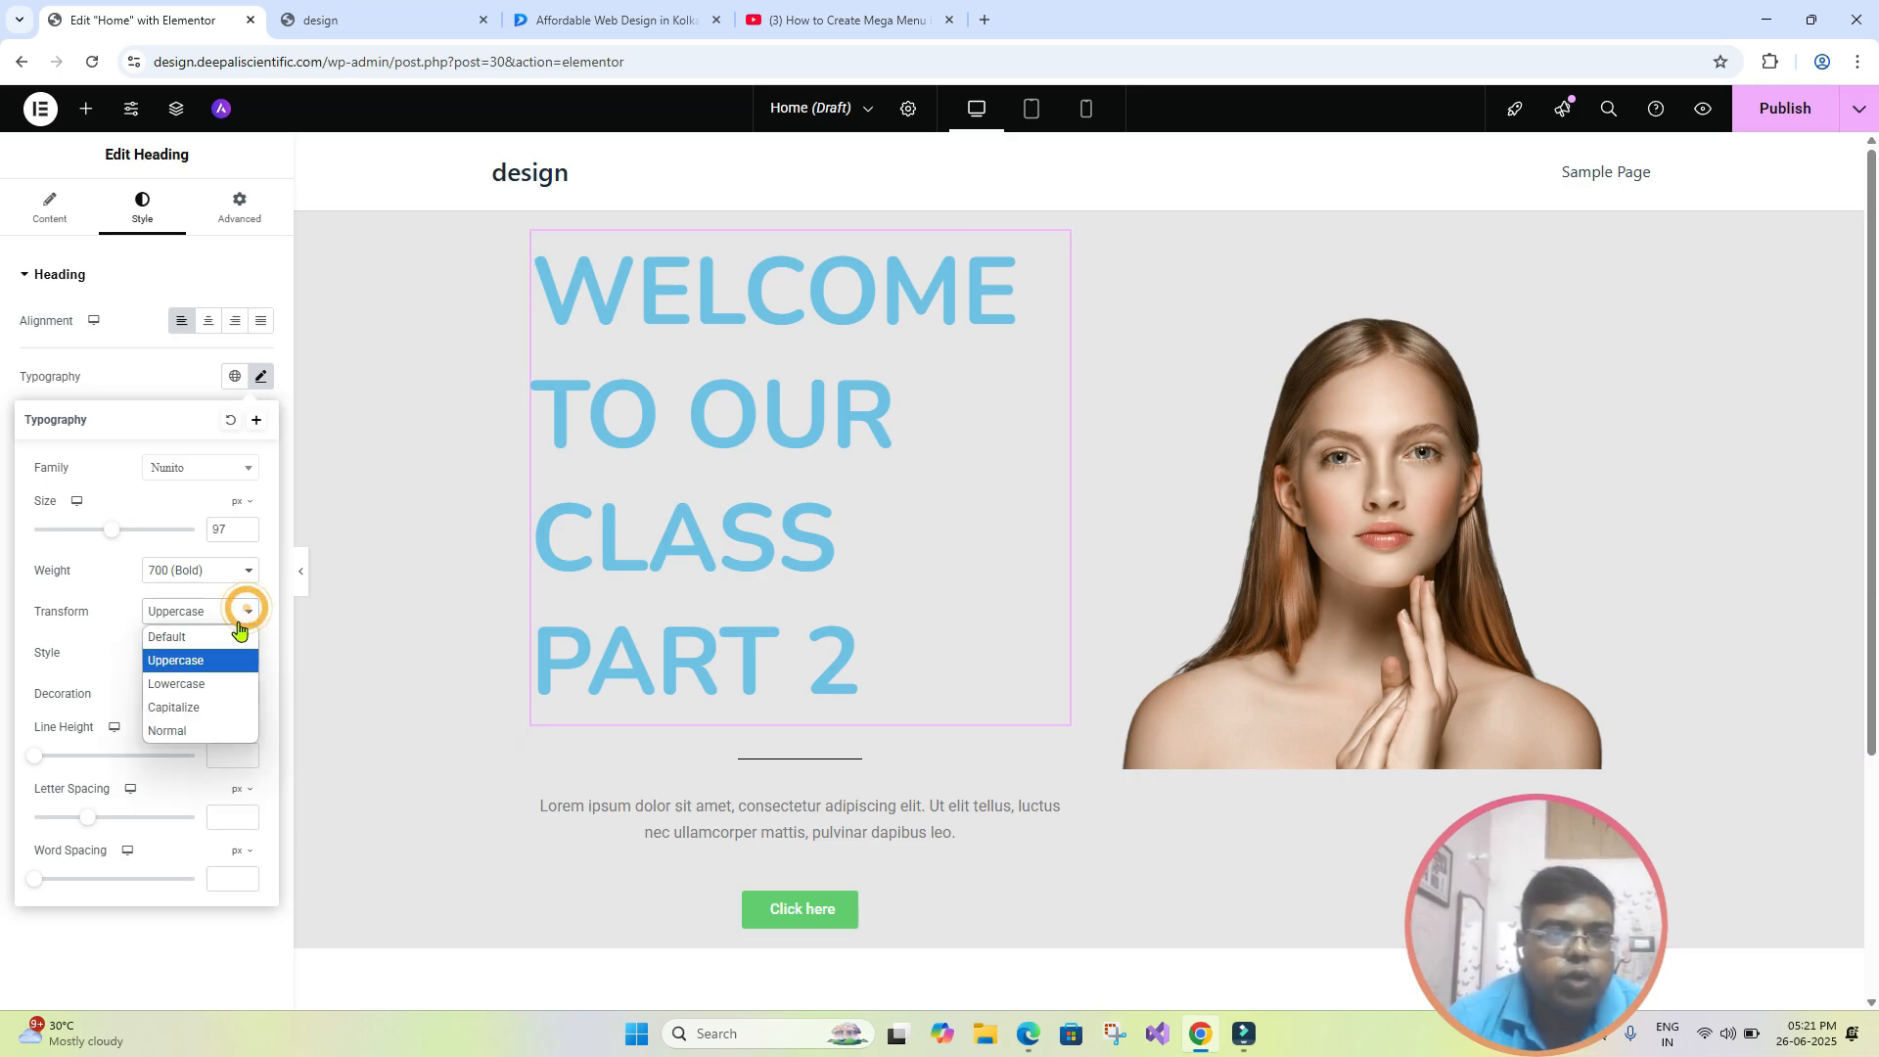
{"action": "left_click", "coordinate": [231, 686]}
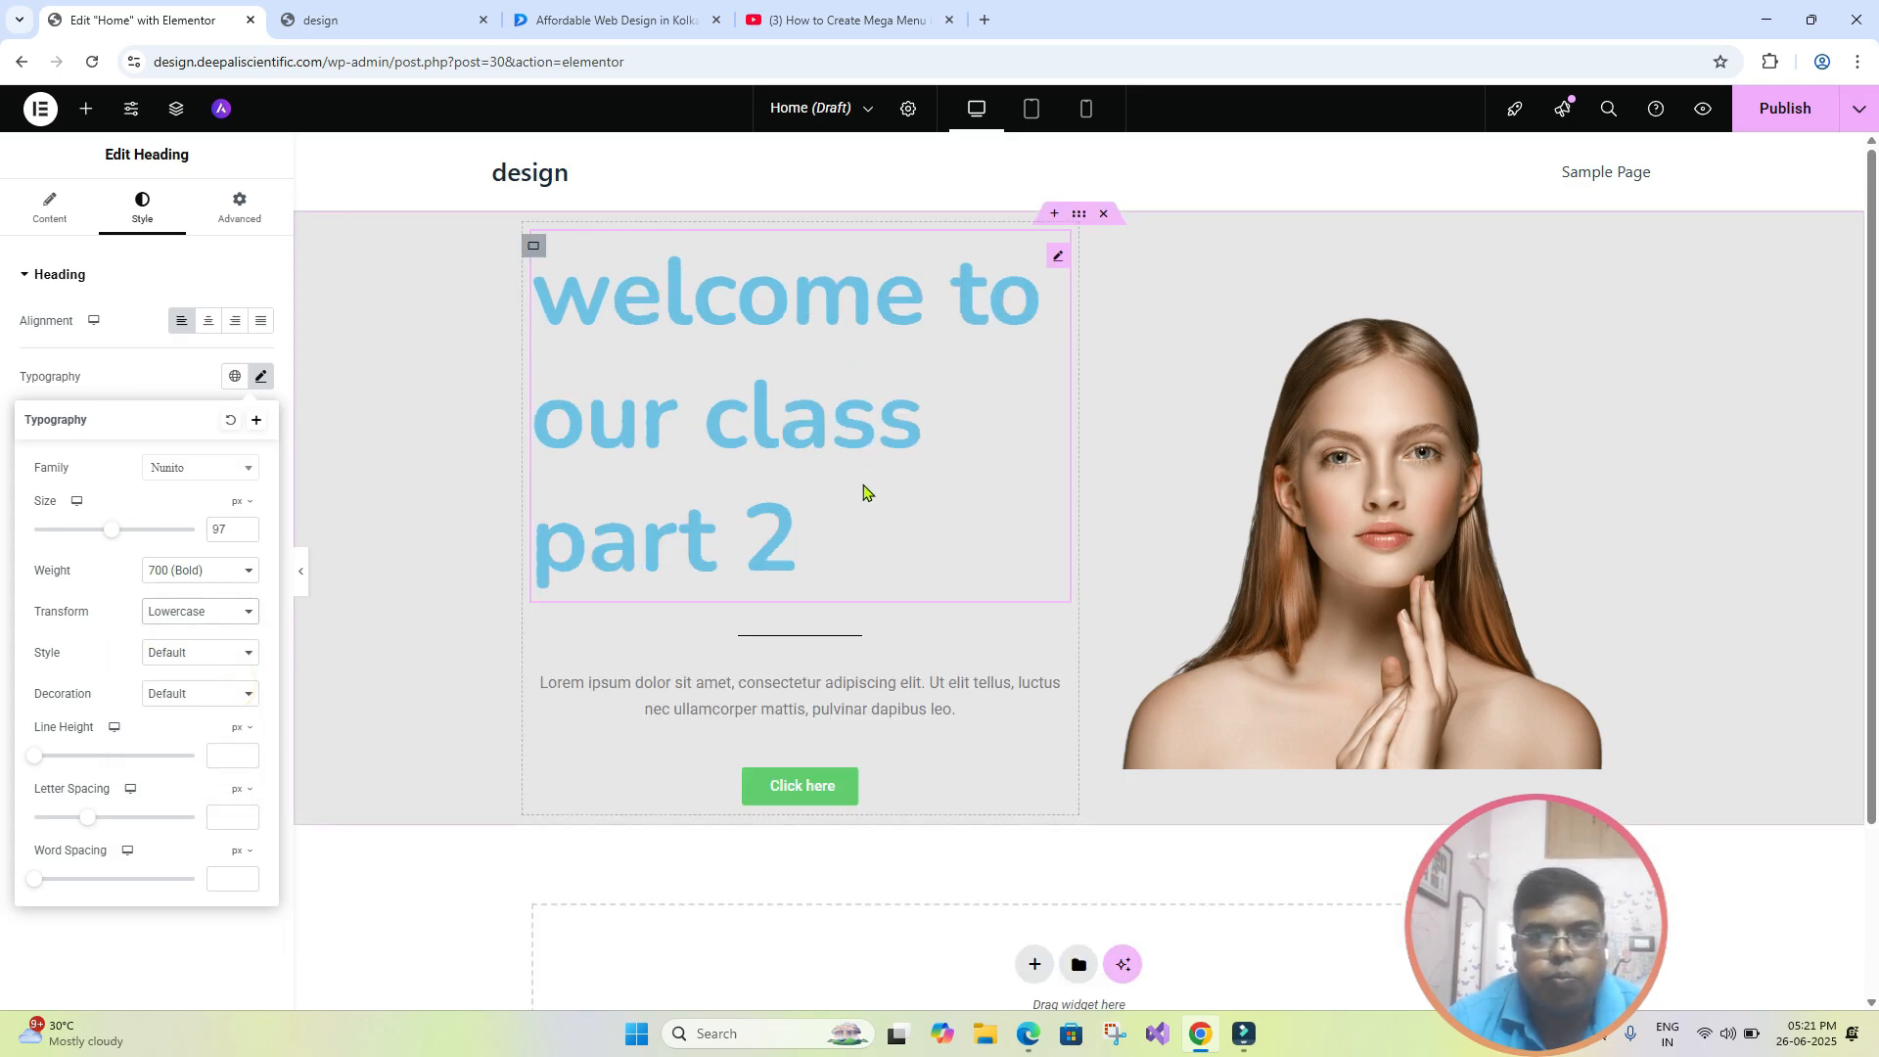
- Set the heading's text transform to Capitalize and compare it with the headline on the Dgtal Shapes website
{"action": "left_click", "coordinate": [248, 614]}
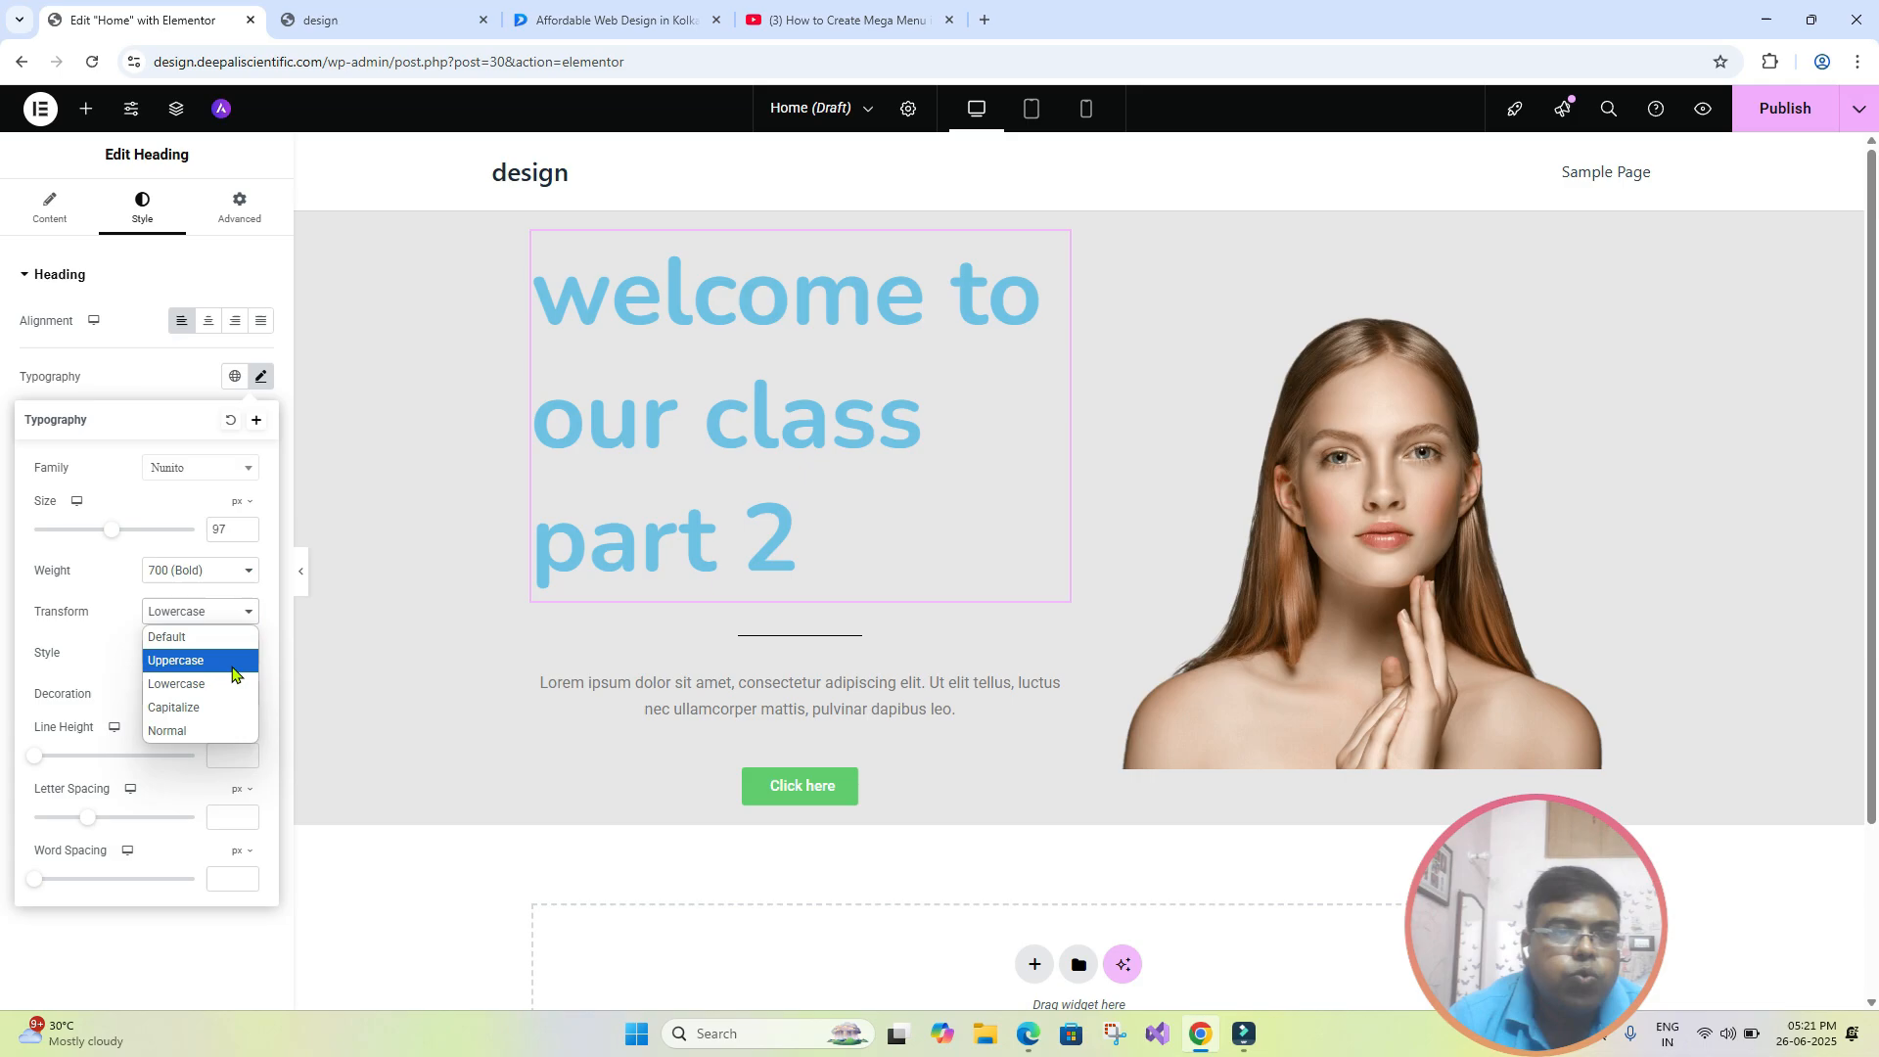
{"action": "left_click", "coordinate": [199, 709]}
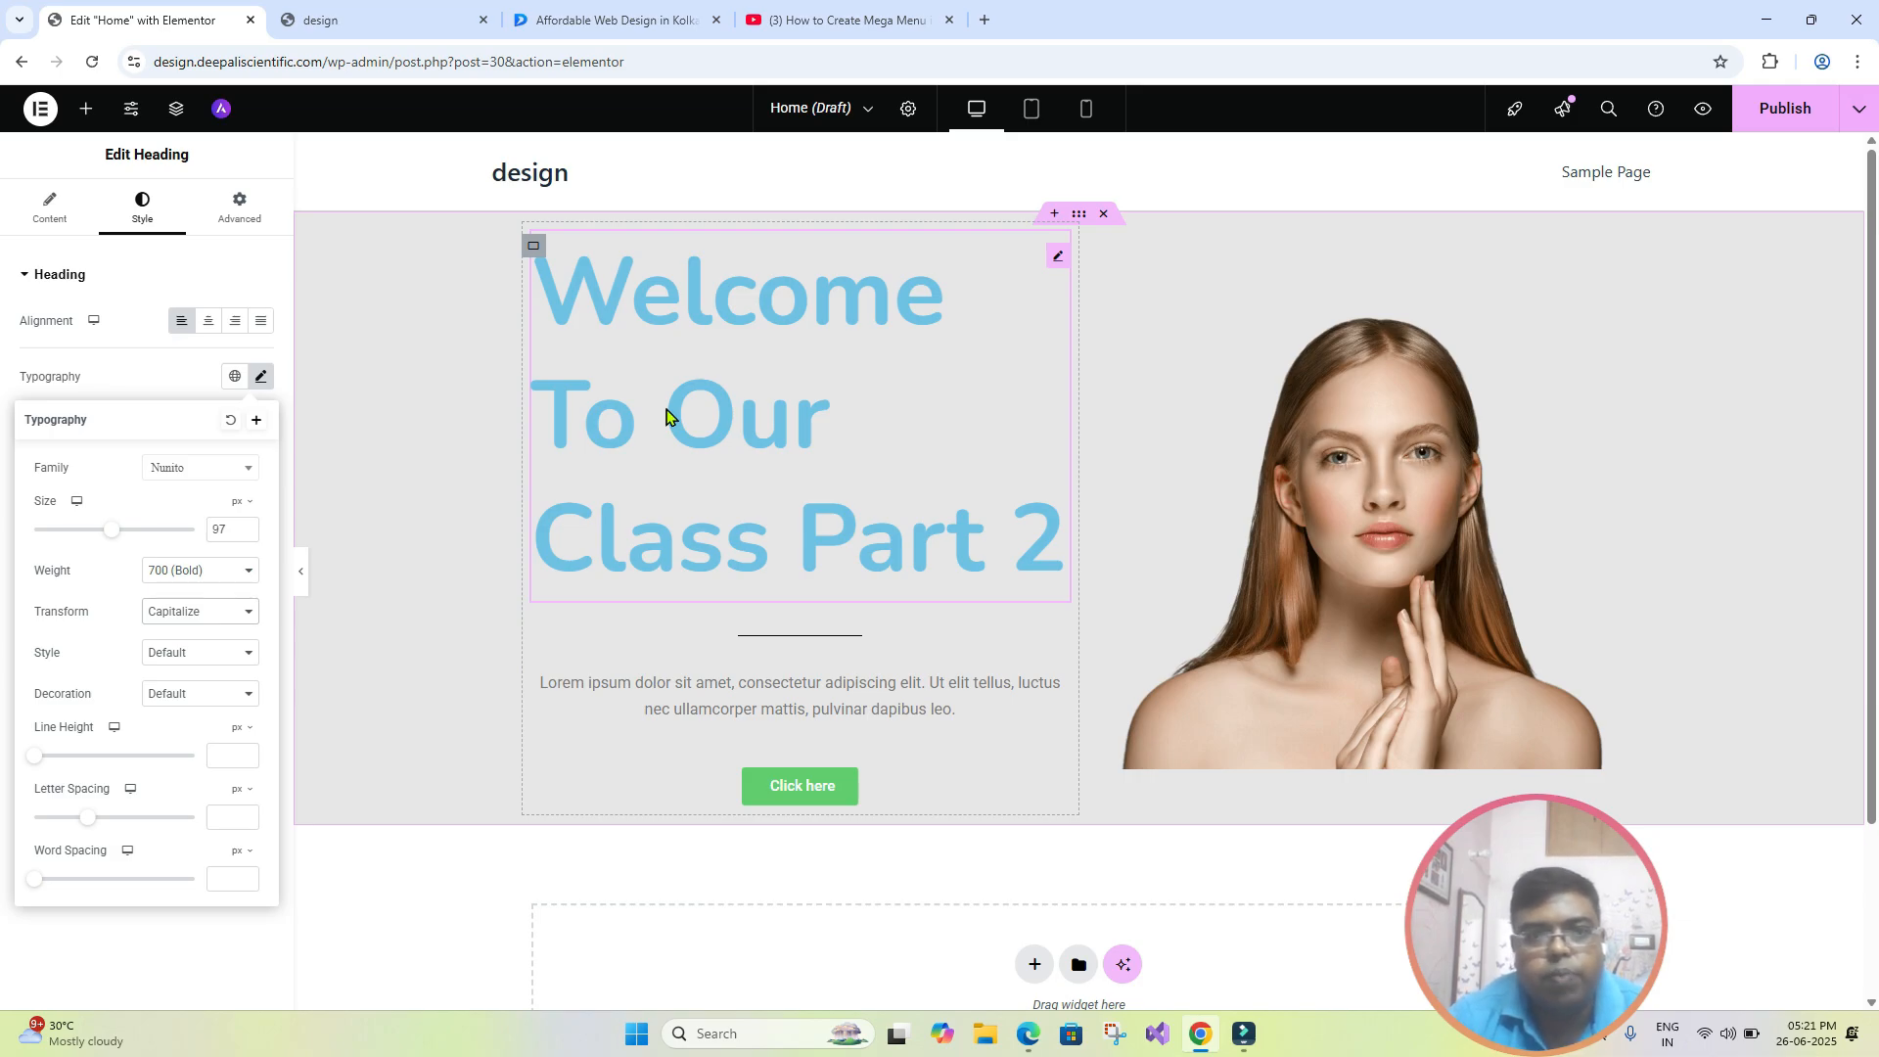
{"action": "left_click", "coordinate": [641, 21]}
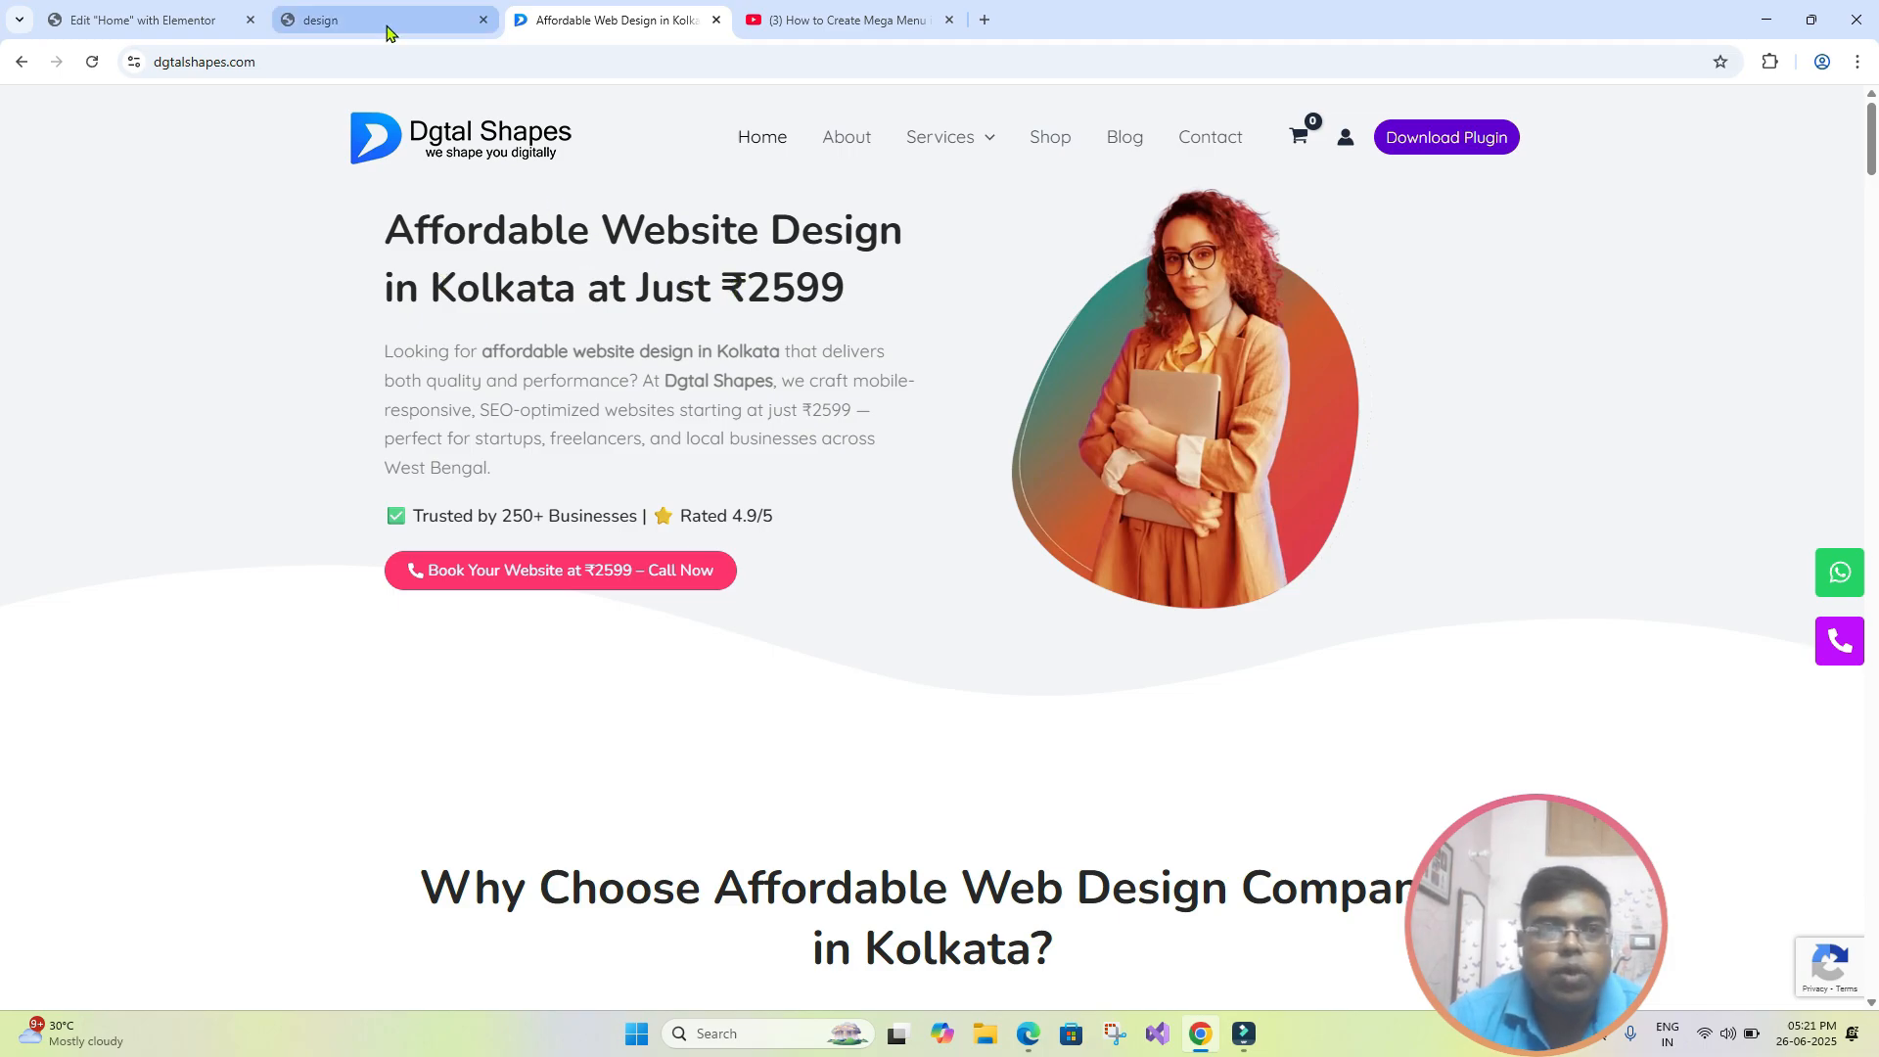
{"action": "left_click", "coordinate": [147, 20]}
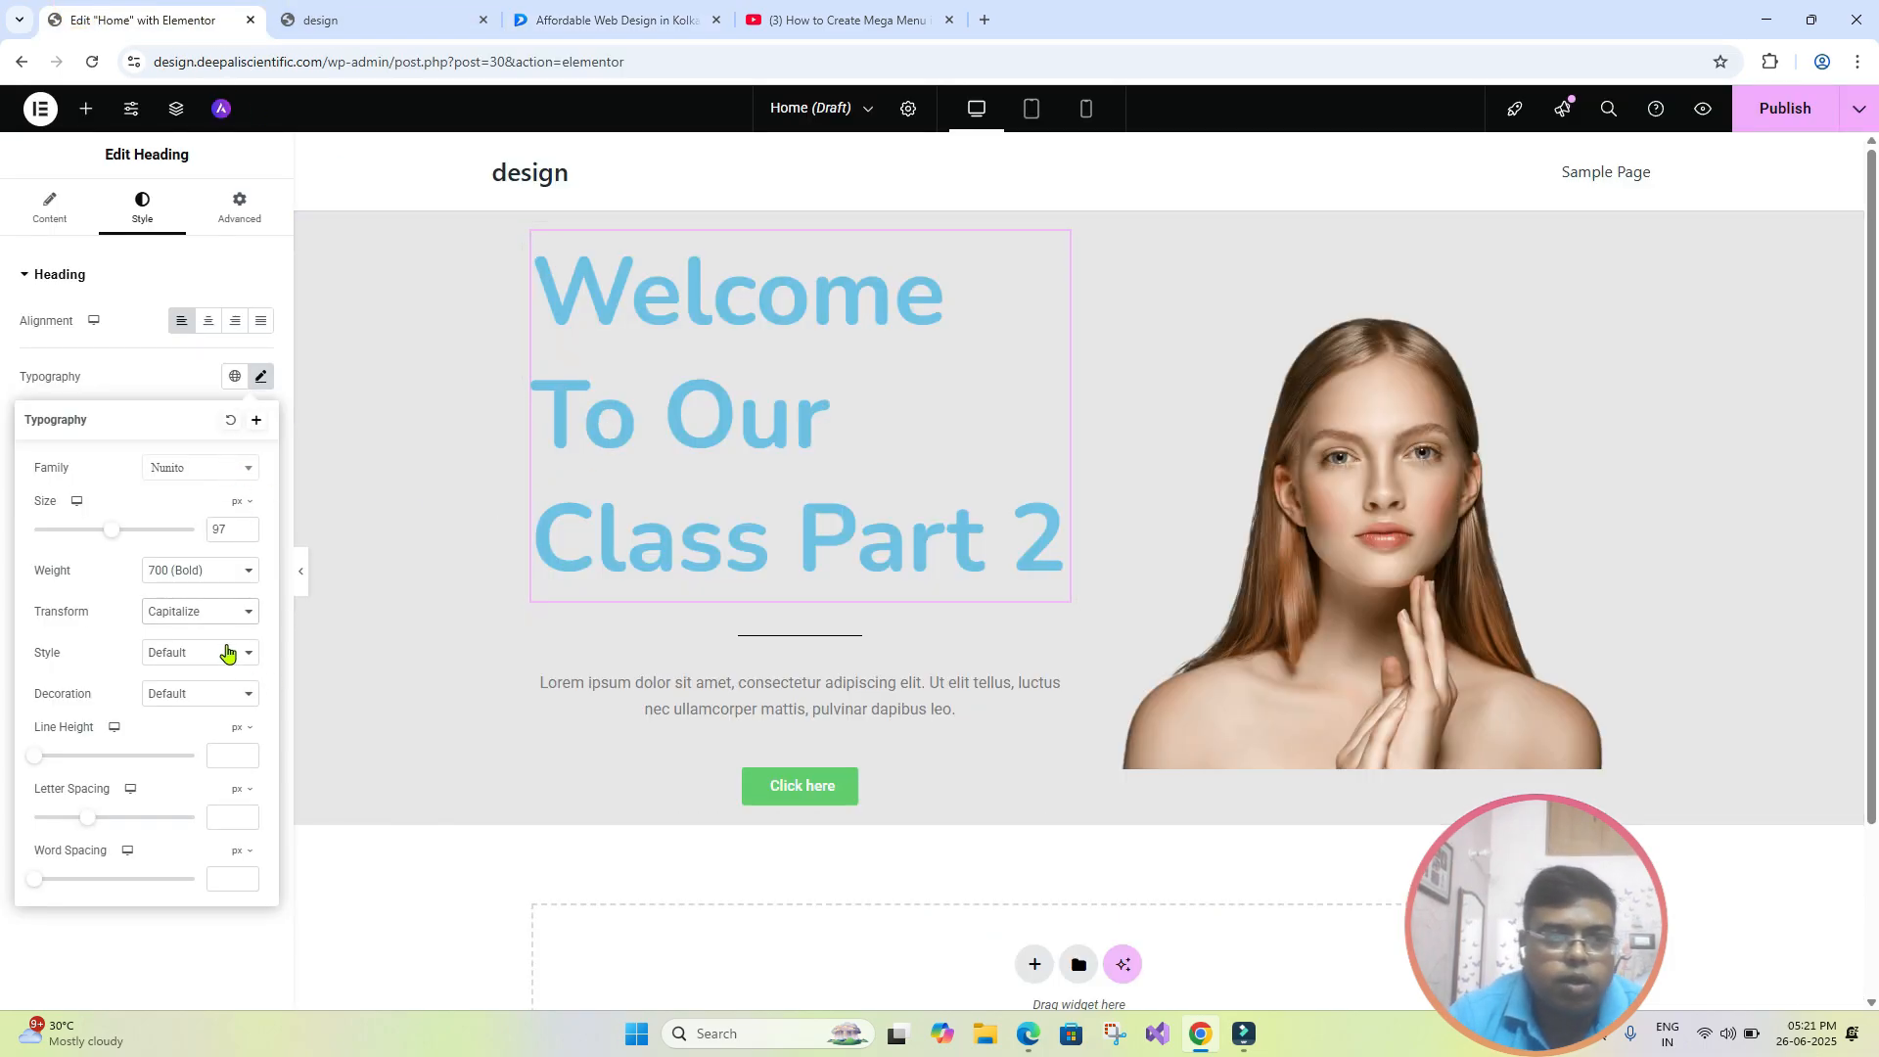
- Try the Normal text transform on the heading and return it to Capitalize
{"action": "left_click", "coordinate": [238, 614]}
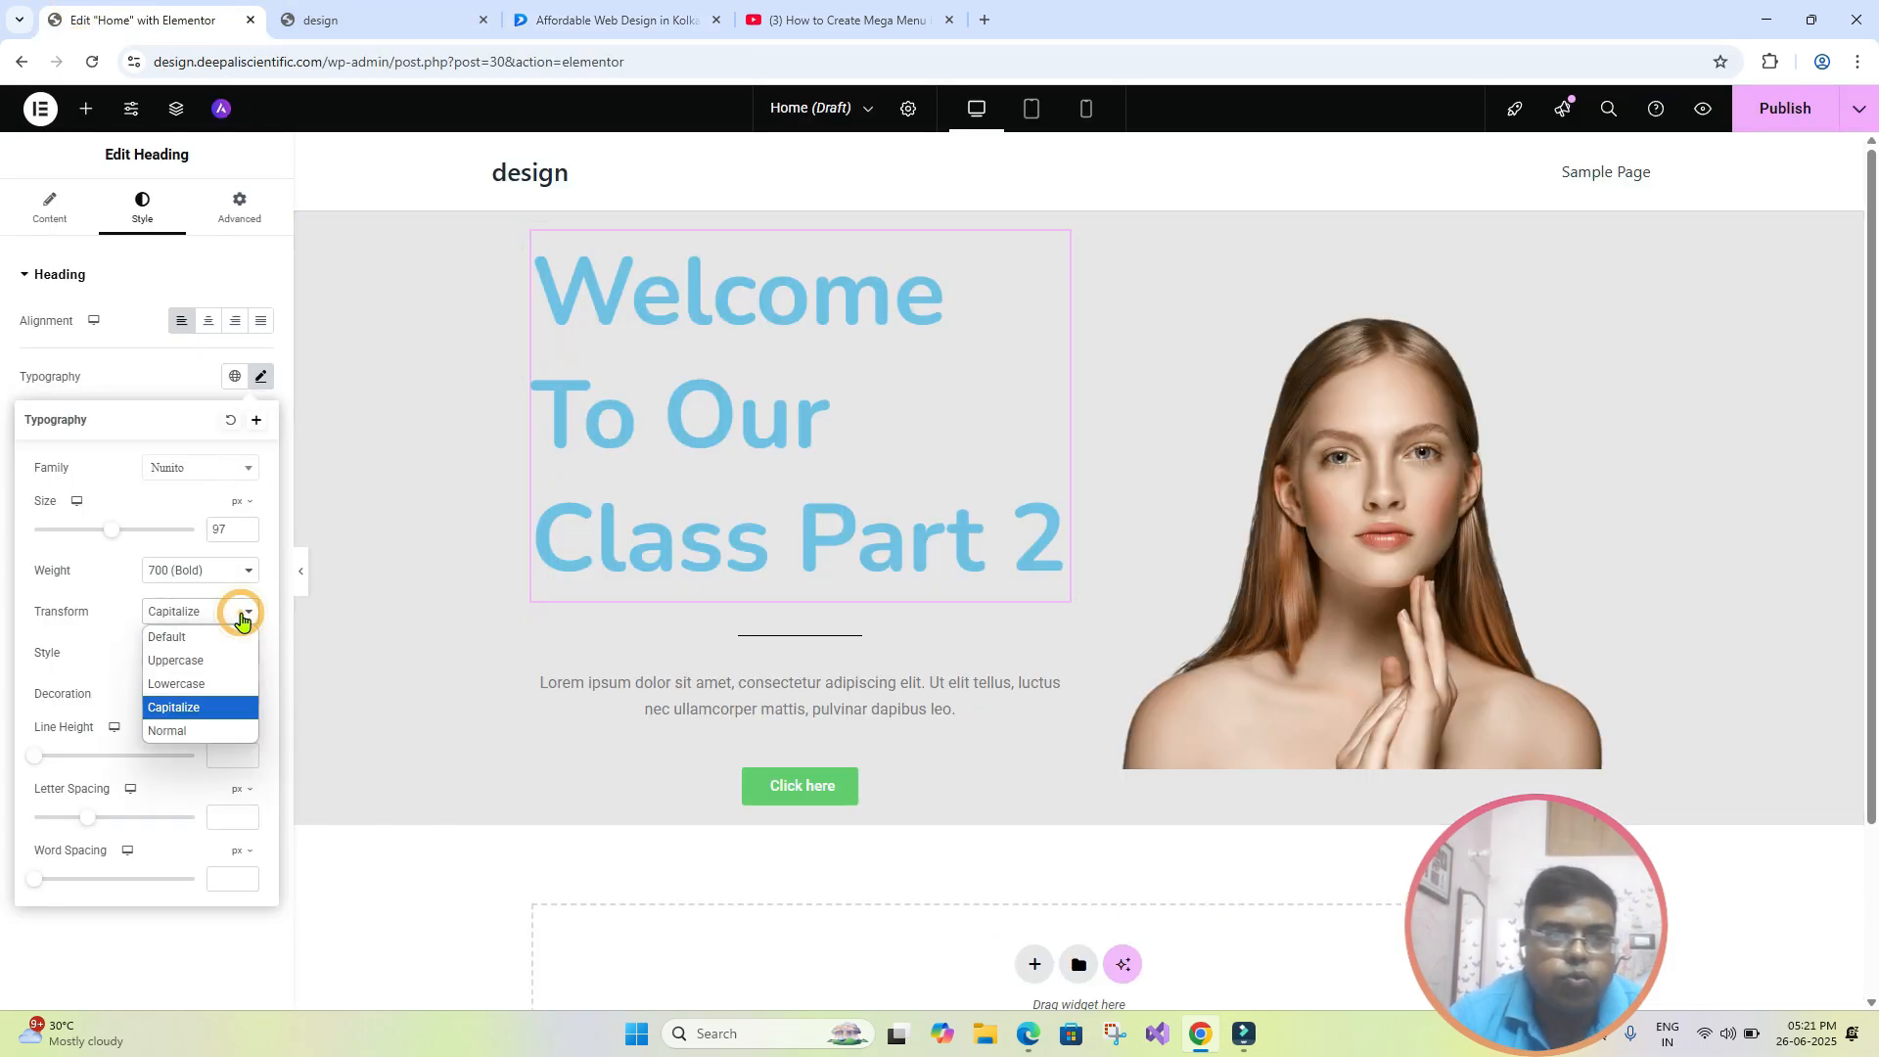
{"action": "left_click", "coordinate": [224, 748]}
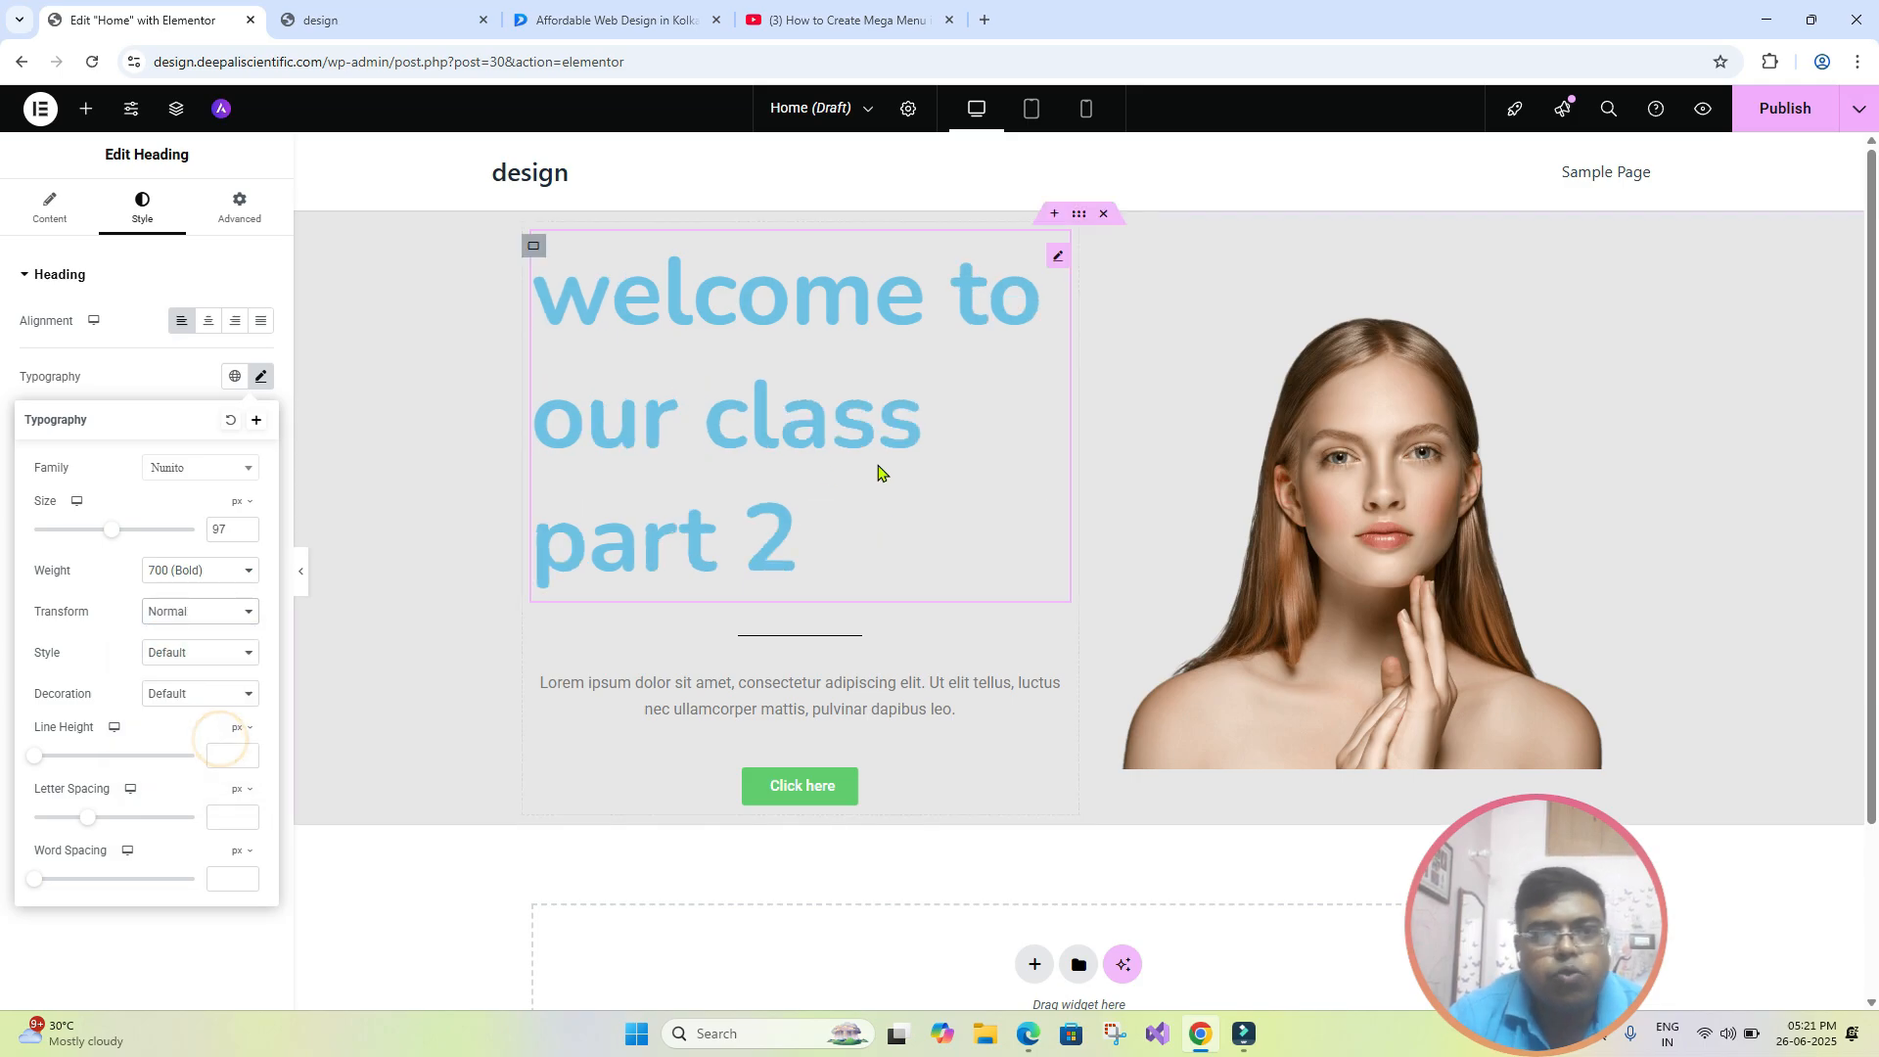
{"action": "left_click", "coordinate": [222, 613]}
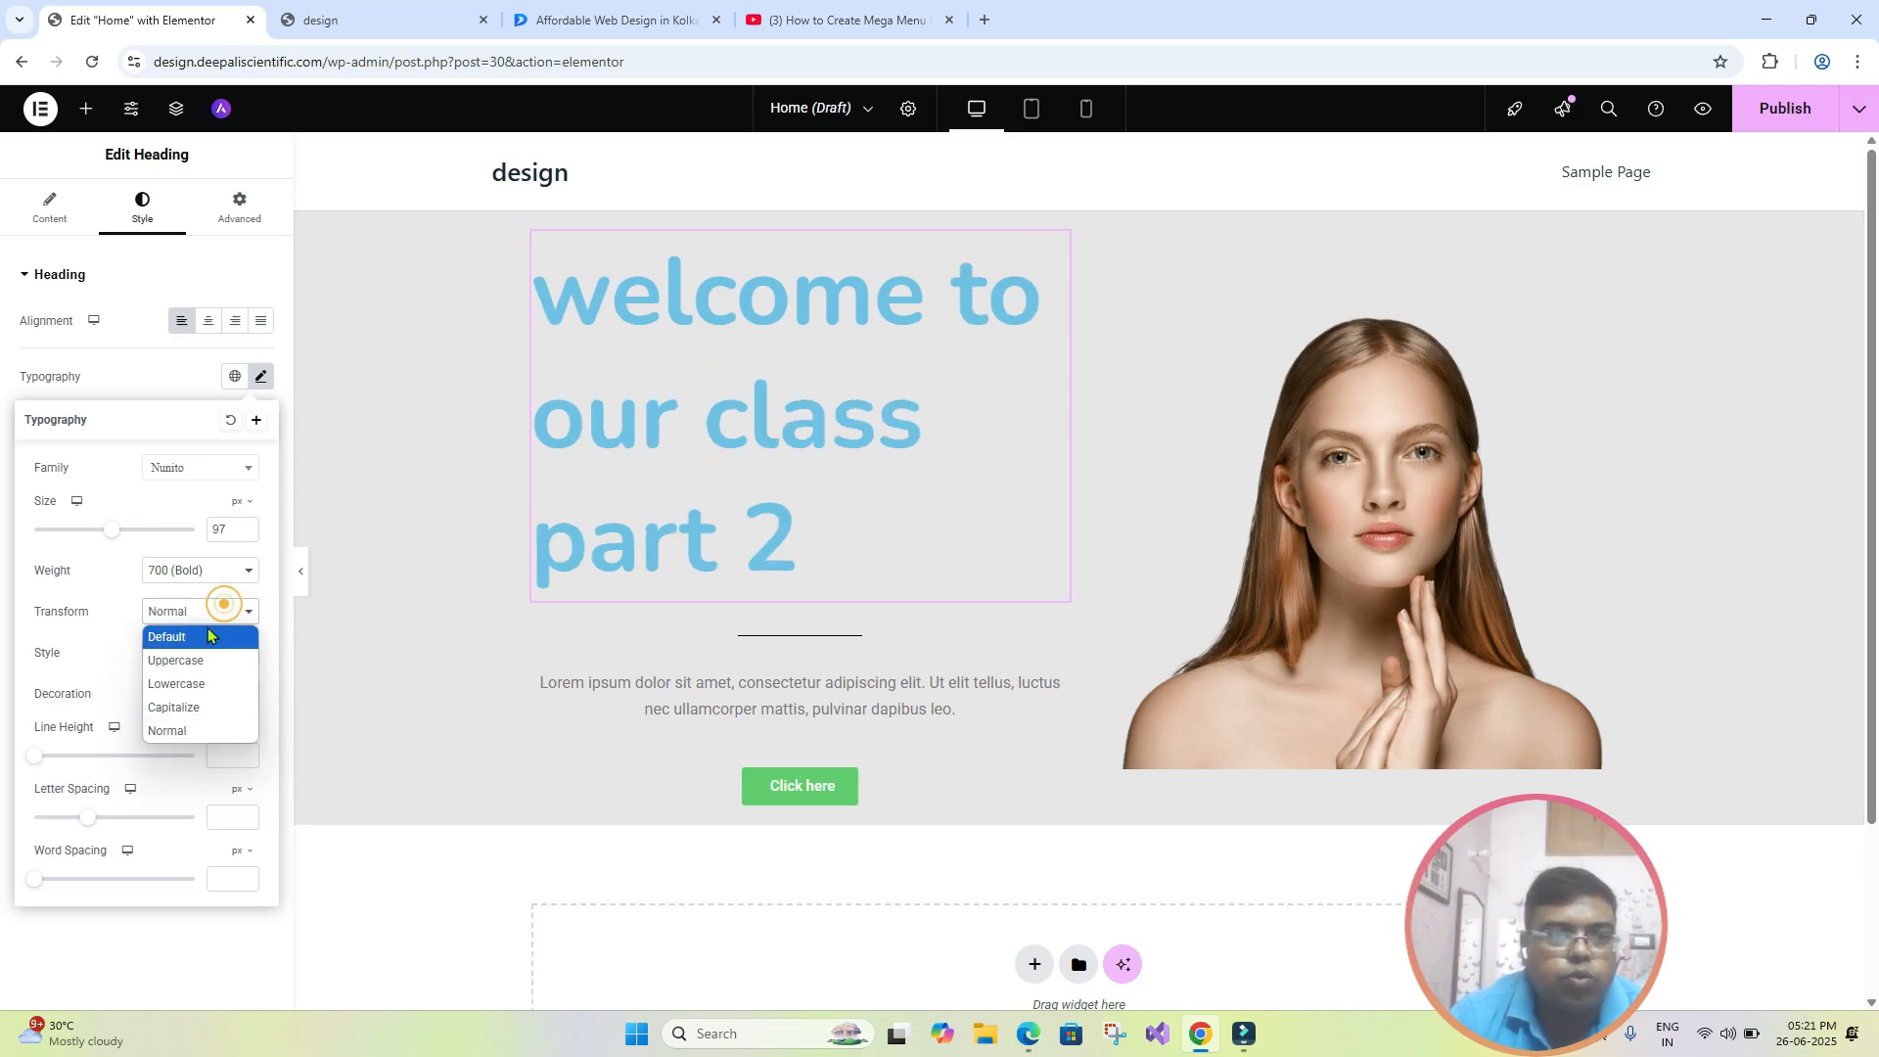
{"action": "left_click", "coordinate": [208, 707]}
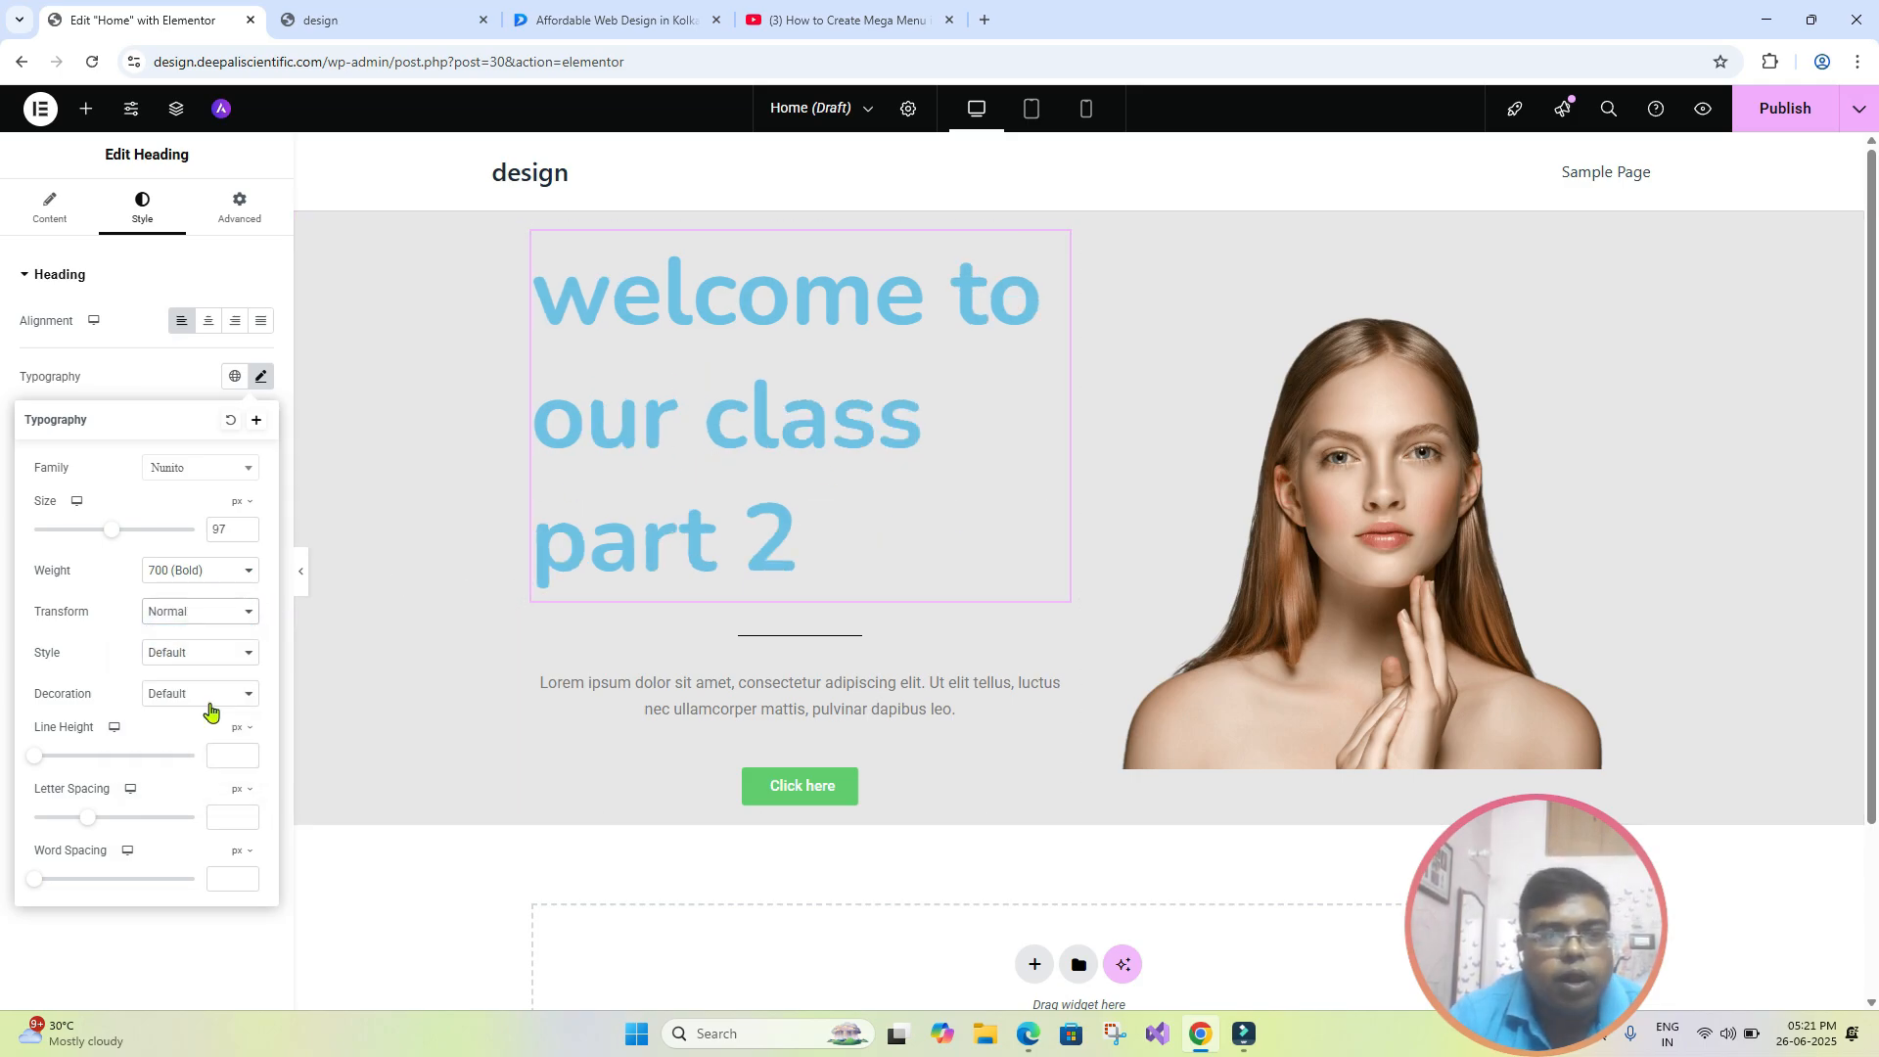
- Try the Italic, Normal and Oblique font styles on the heading, and return the style to Default
{"action": "left_click", "coordinate": [247, 655]}
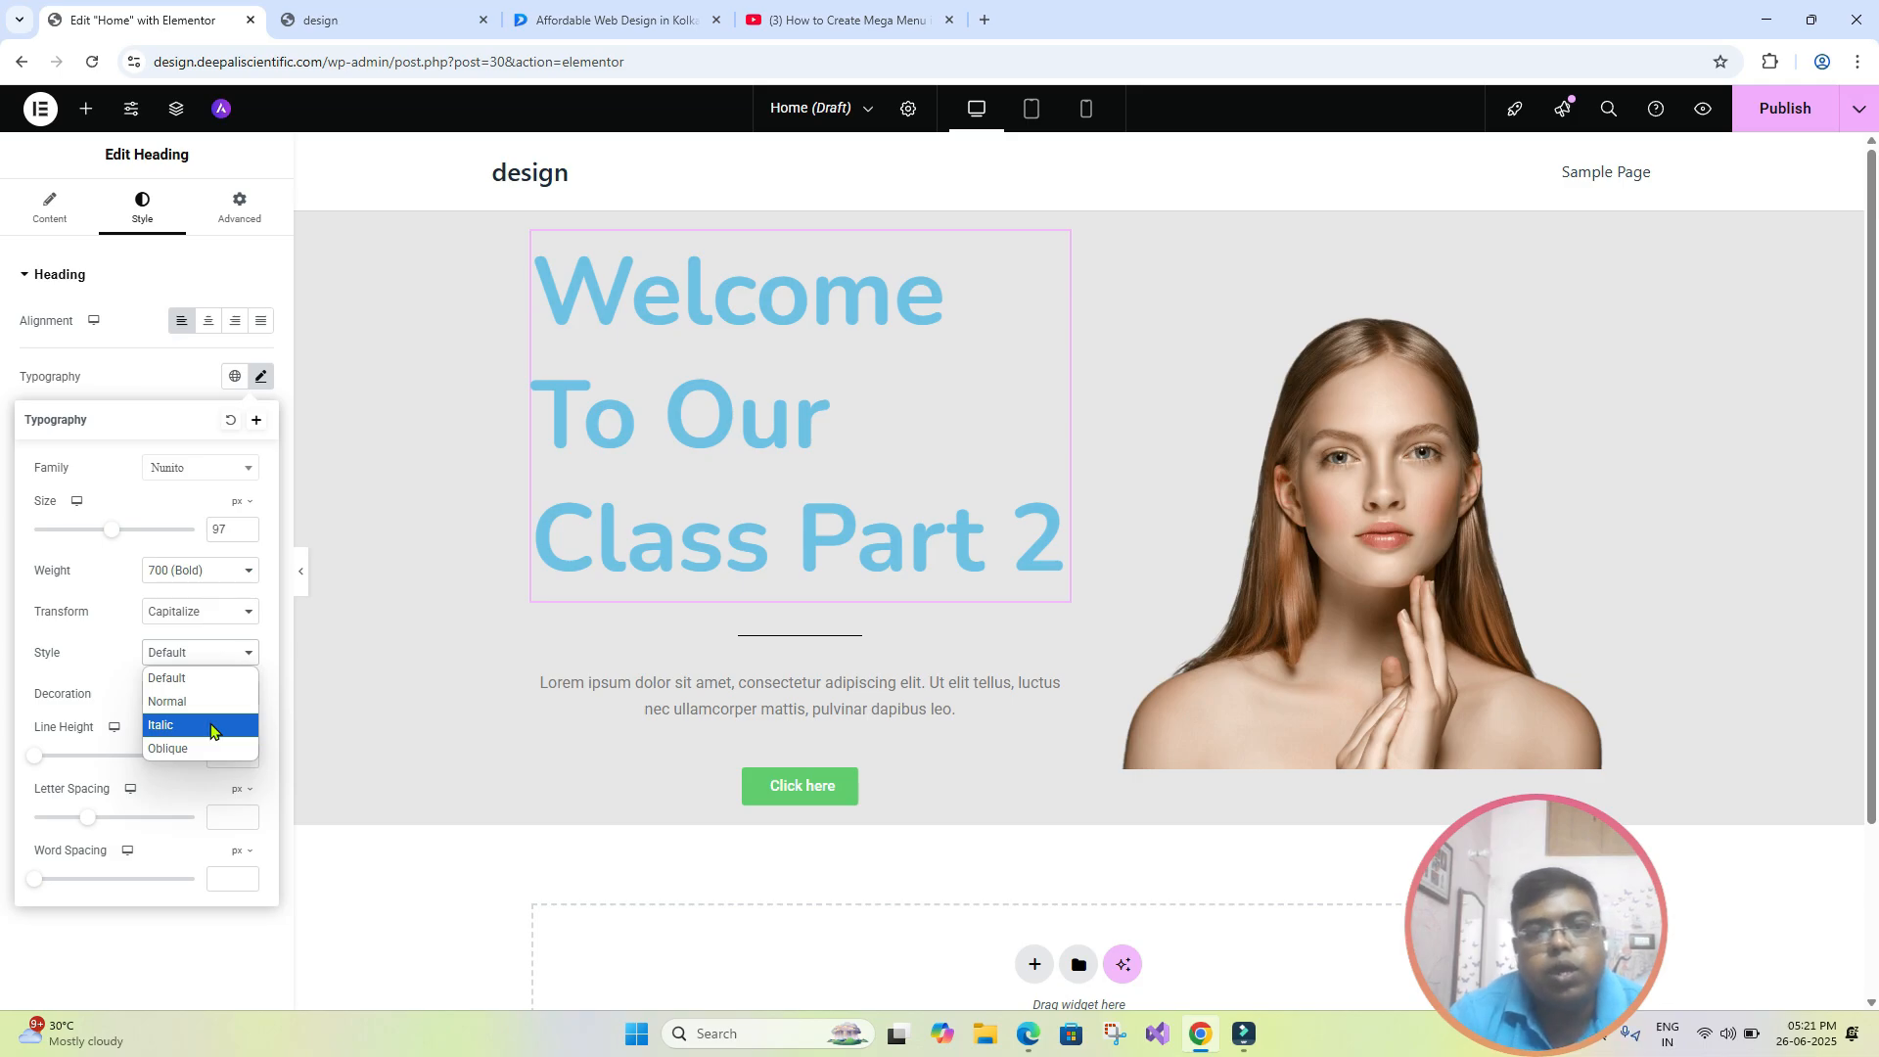
{"action": "left_click", "coordinate": [209, 729]}
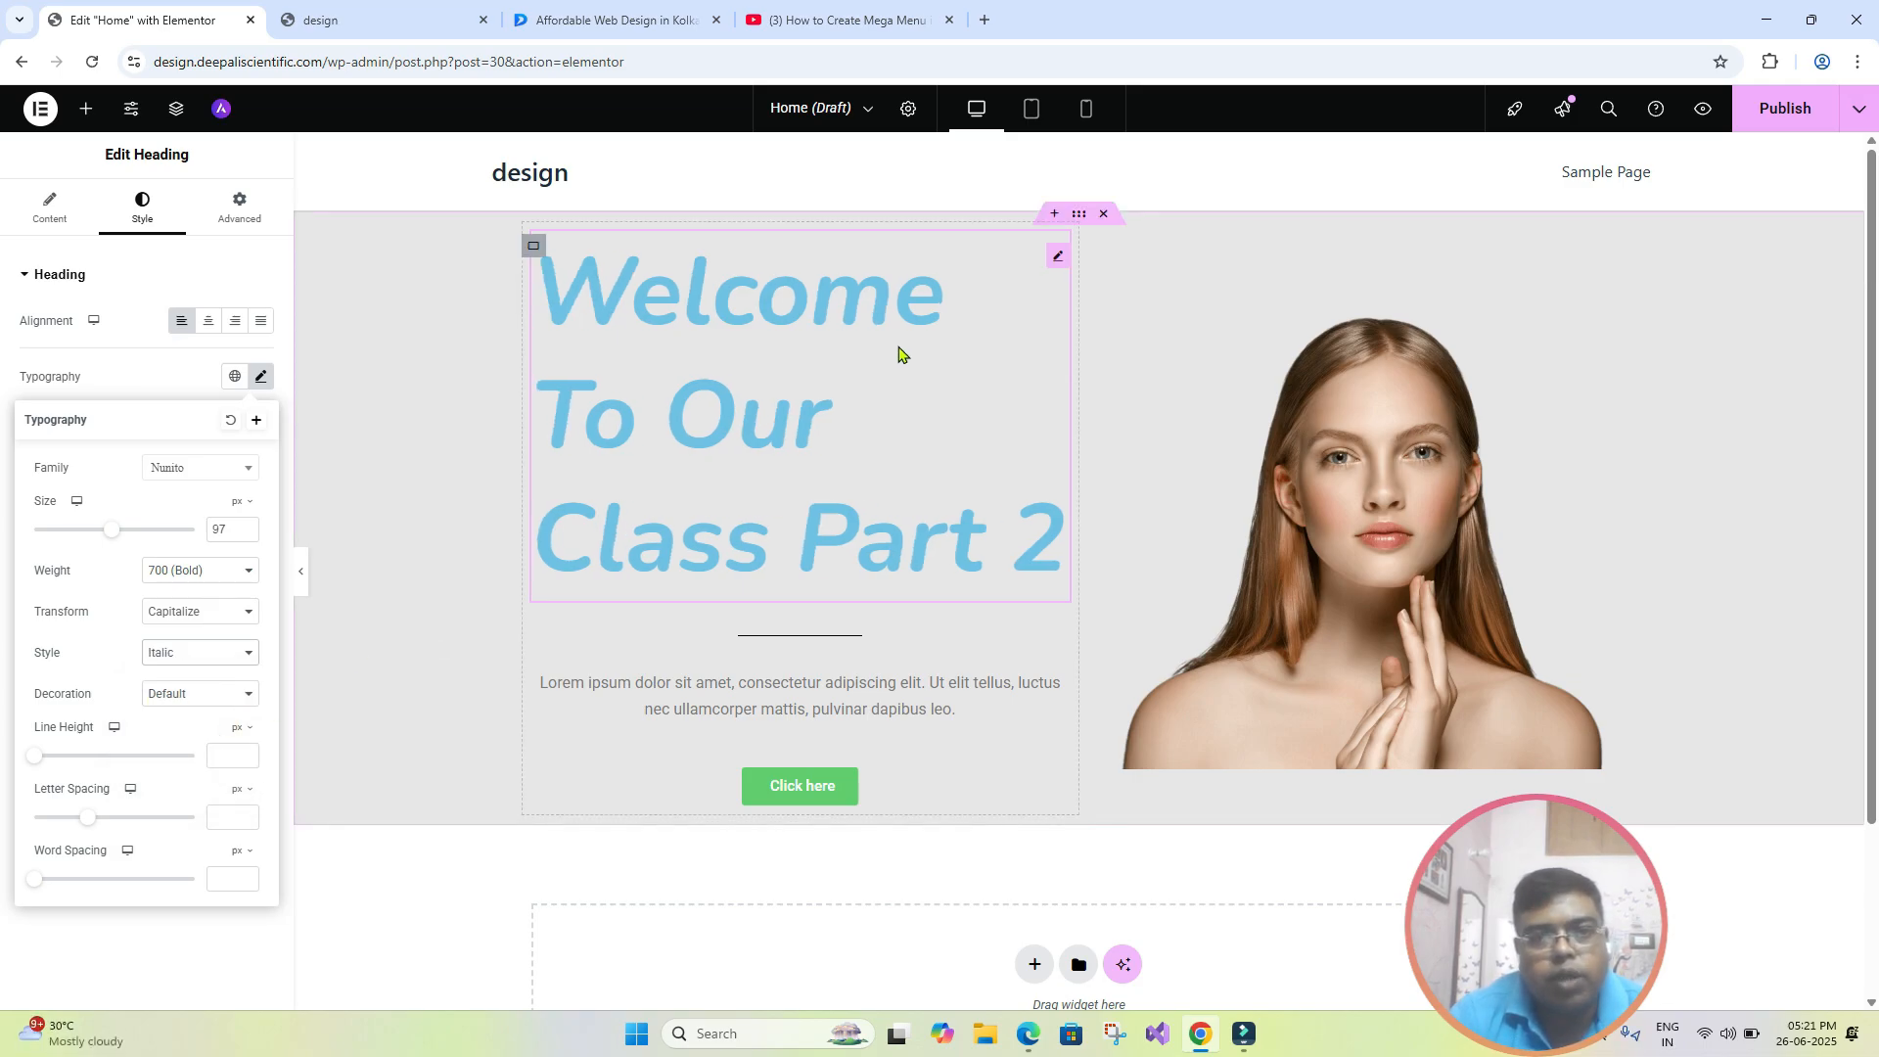
{"action": "left_click", "coordinate": [250, 663]}
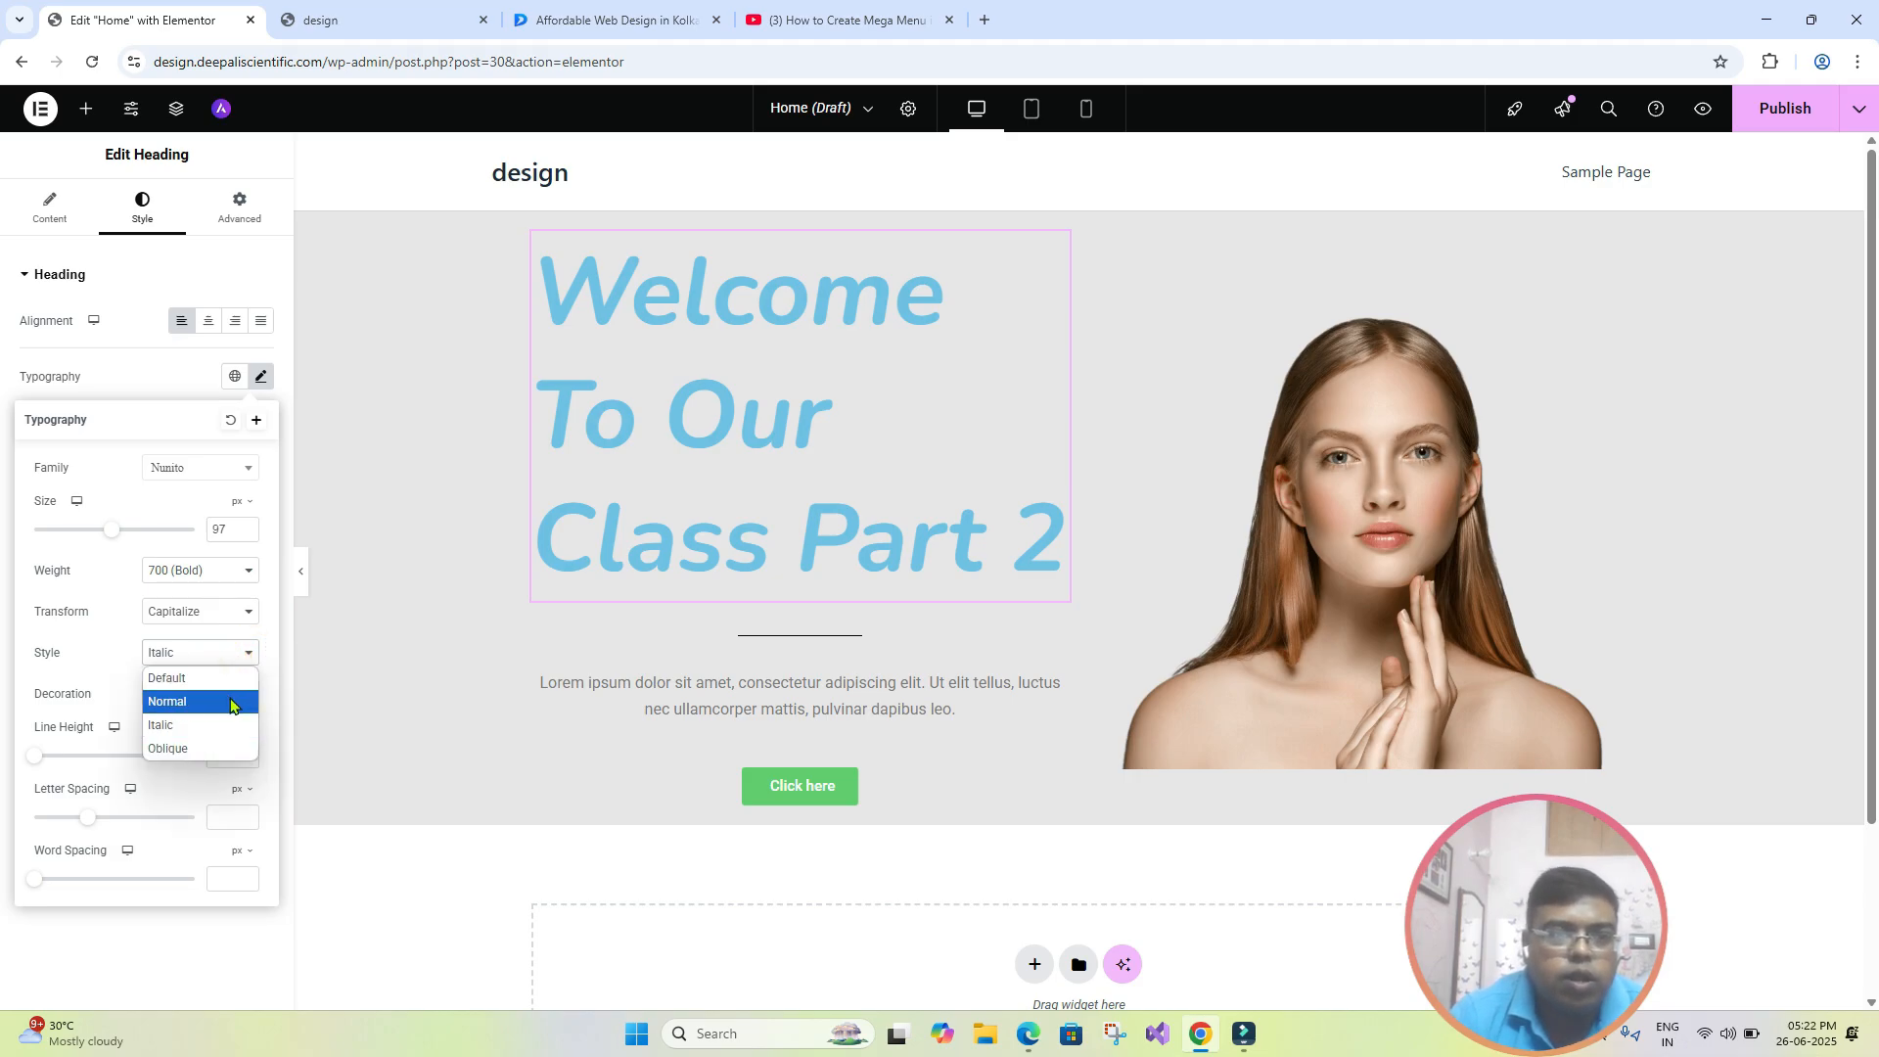
{"action": "left_click", "coordinate": [232, 704]}
{"action": "left_click", "coordinate": [249, 656]}
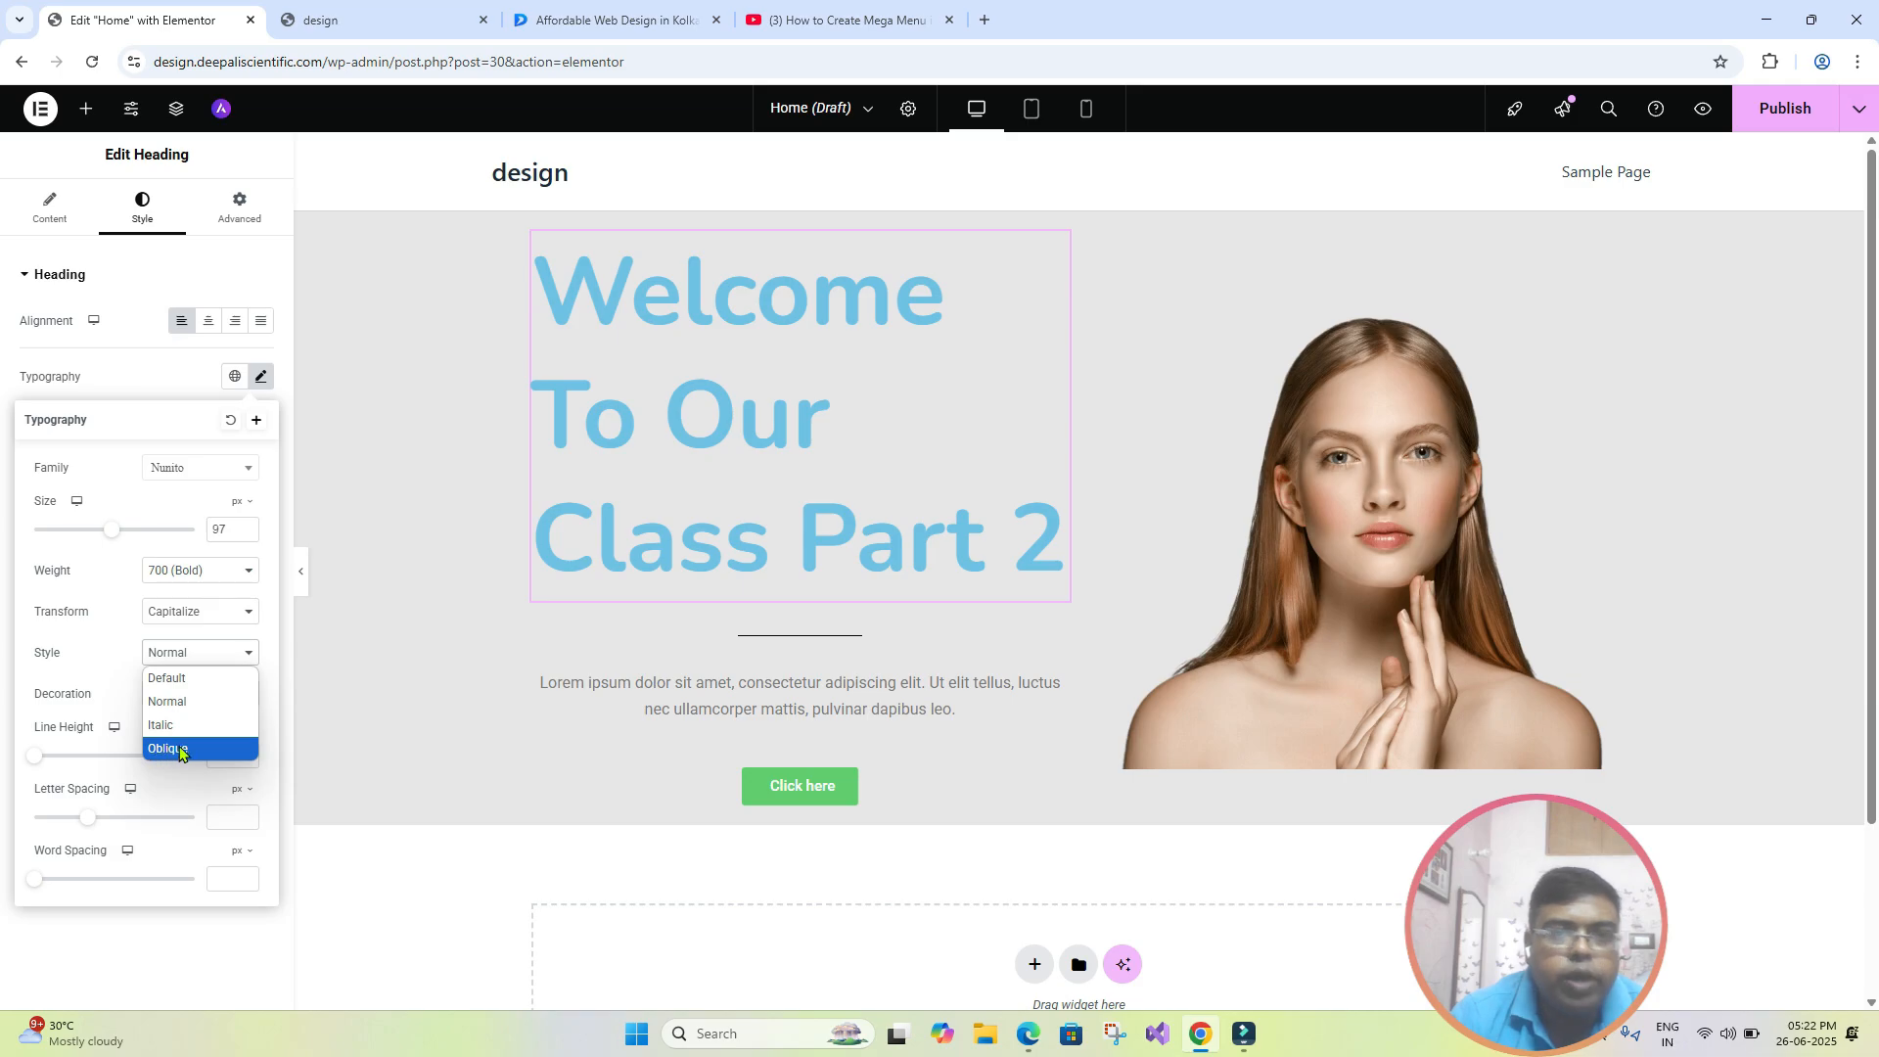
{"action": "left_click", "coordinate": [180, 750]}
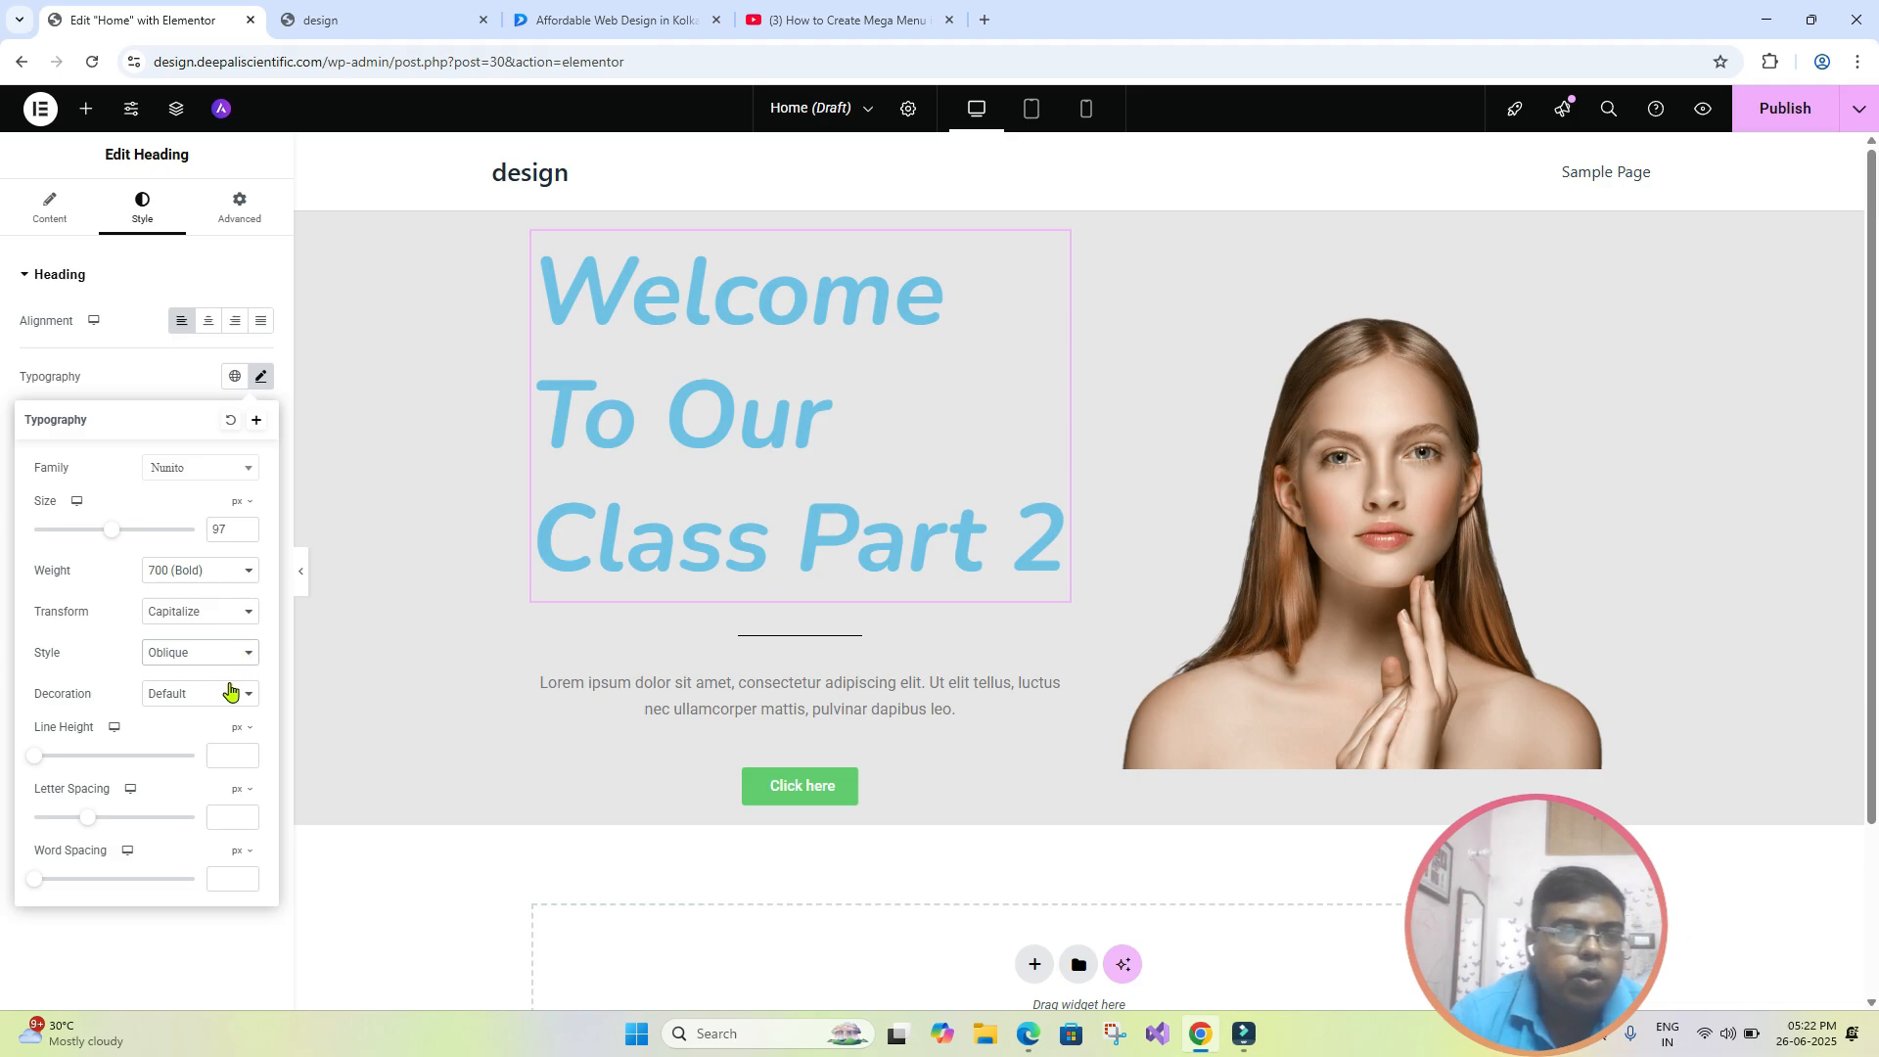
{"action": "left_click", "coordinate": [245, 656]}
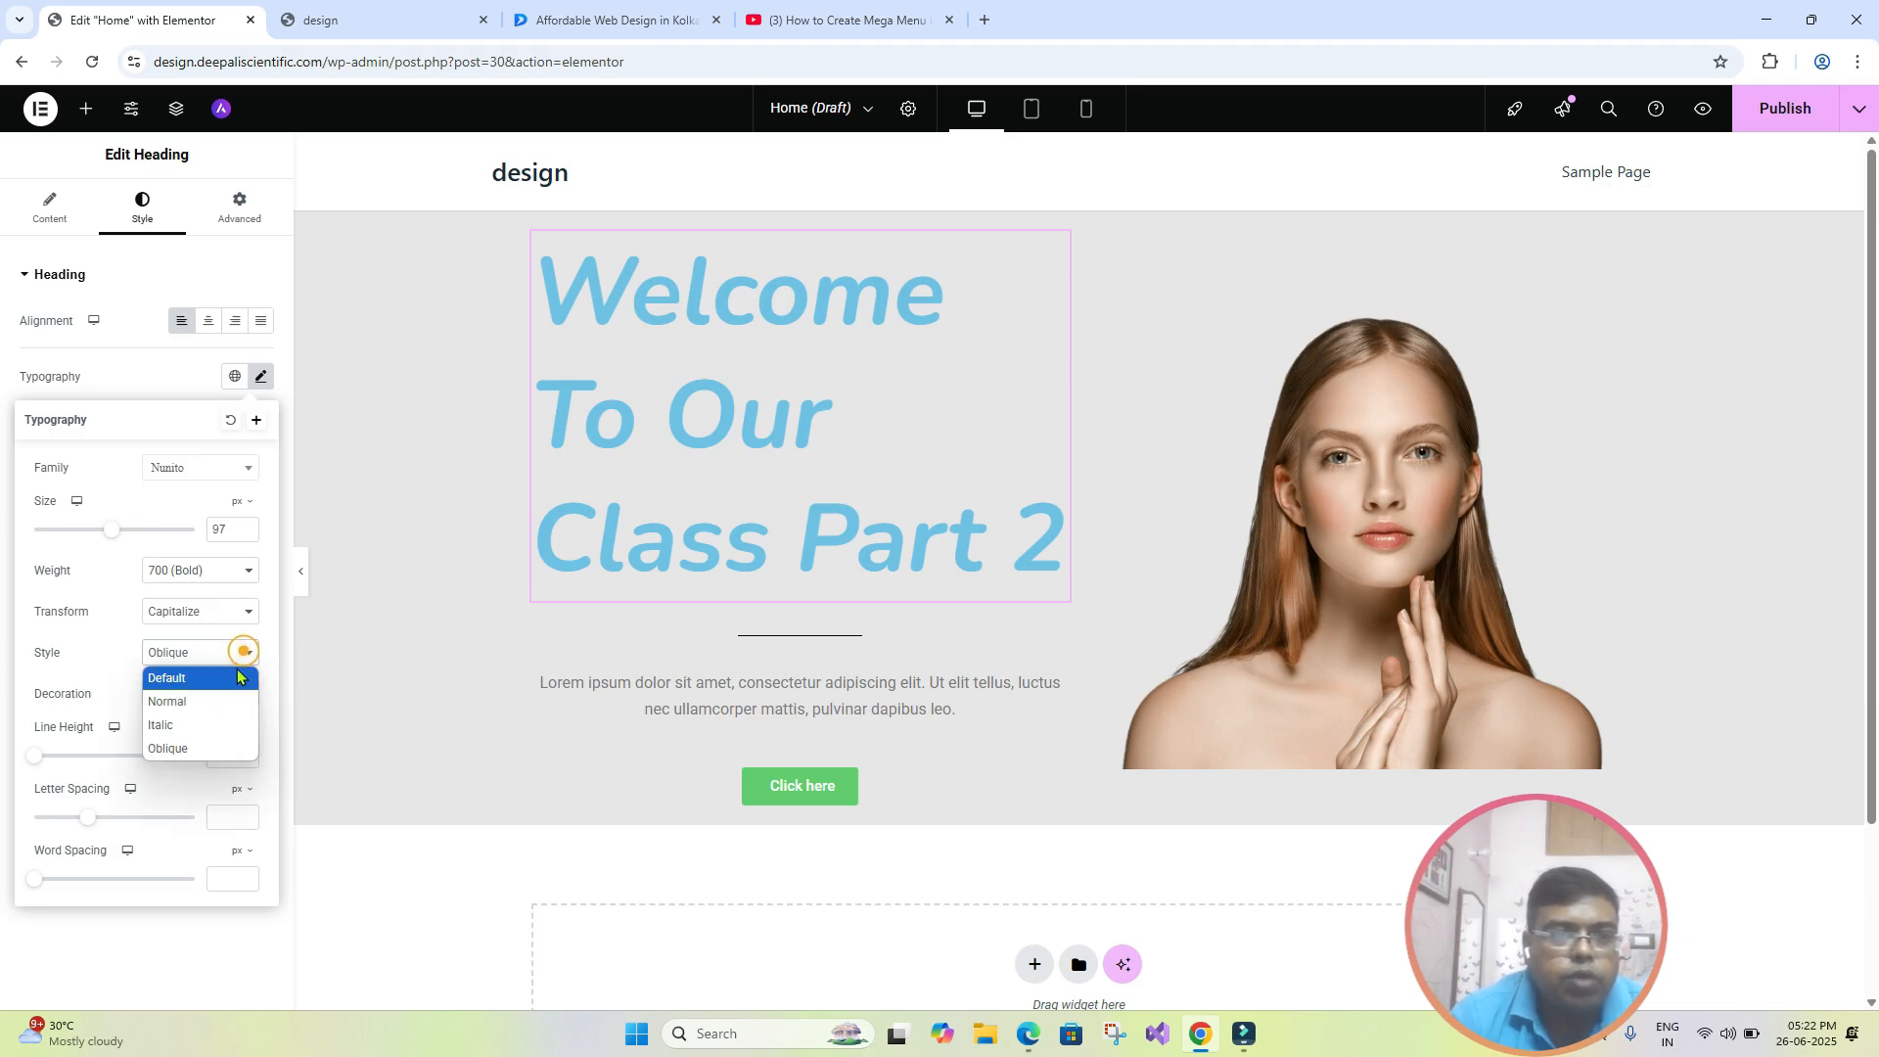
{"action": "left_click", "coordinate": [235, 673]}
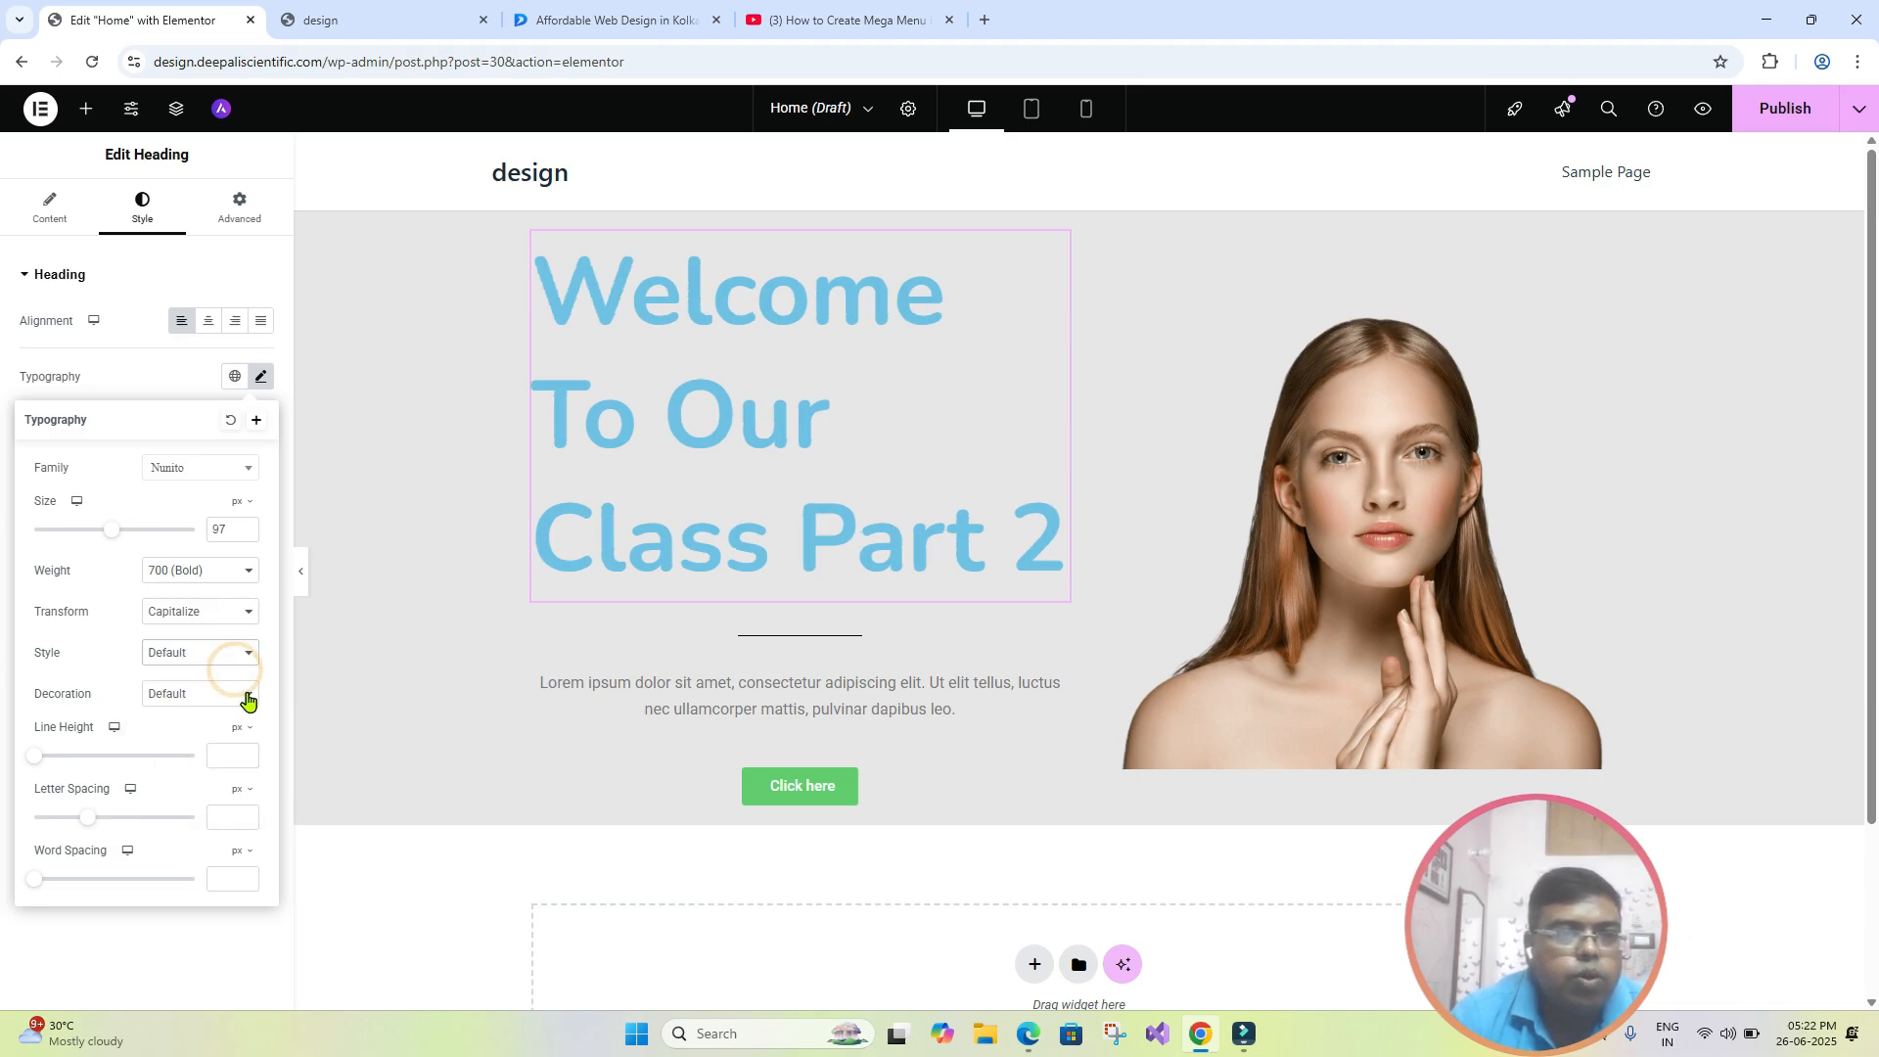
- Try the Underline and Overline decorations on the heading, and set its decoration to Line Through
{"action": "left_click", "coordinate": [248, 699]}
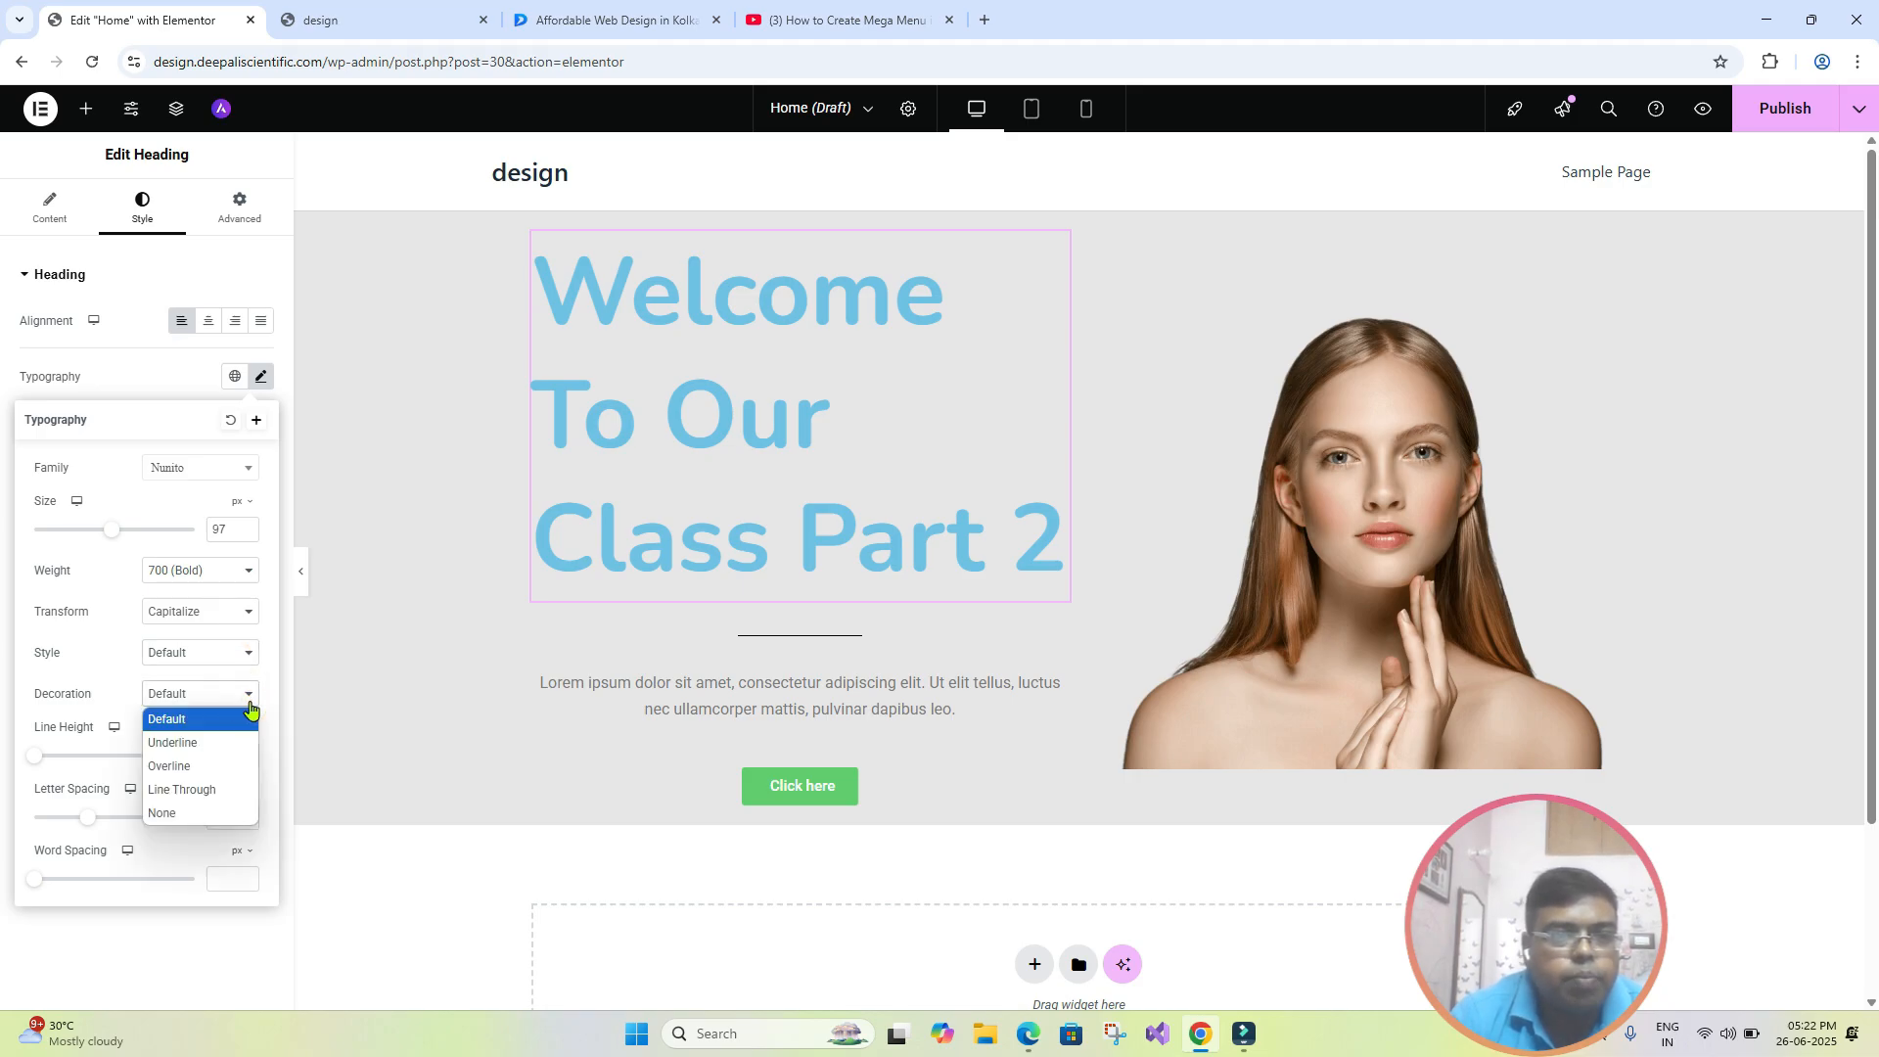
{"action": "left_click", "coordinate": [199, 747]}
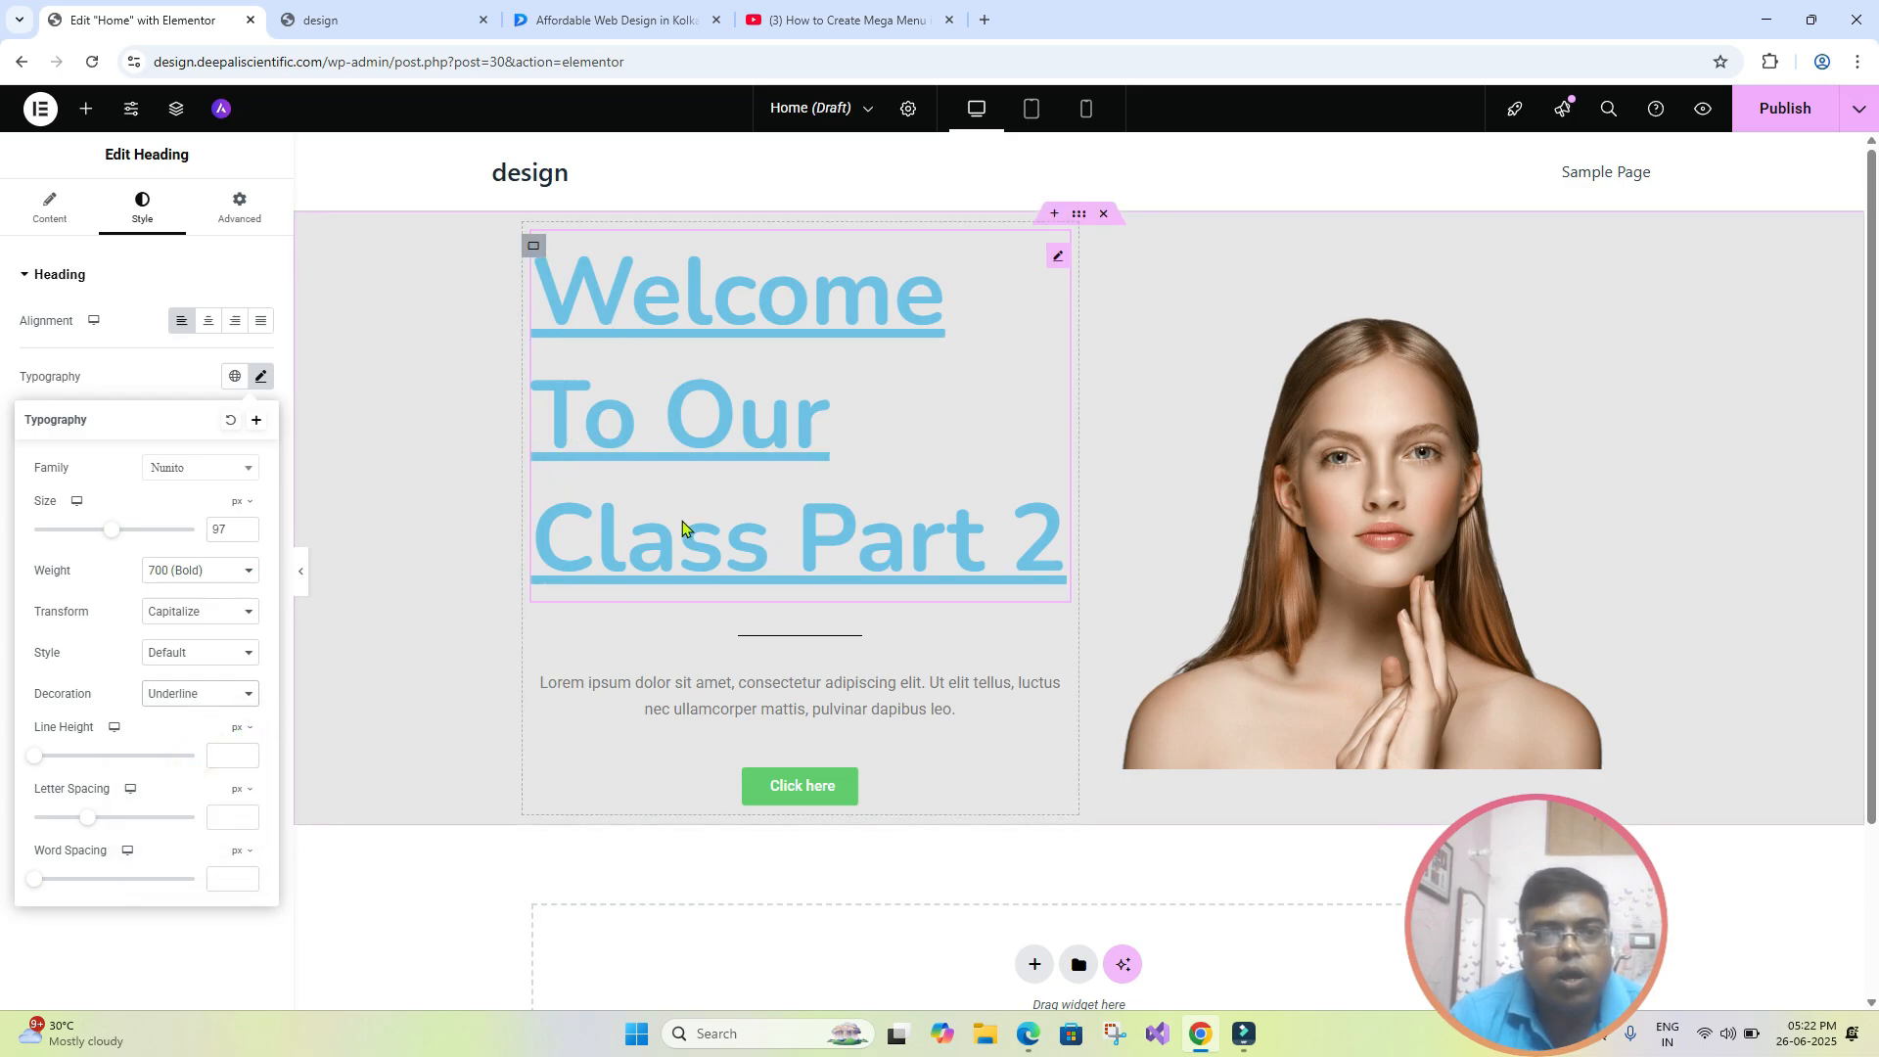
{"action": "left_click", "coordinate": [210, 695]}
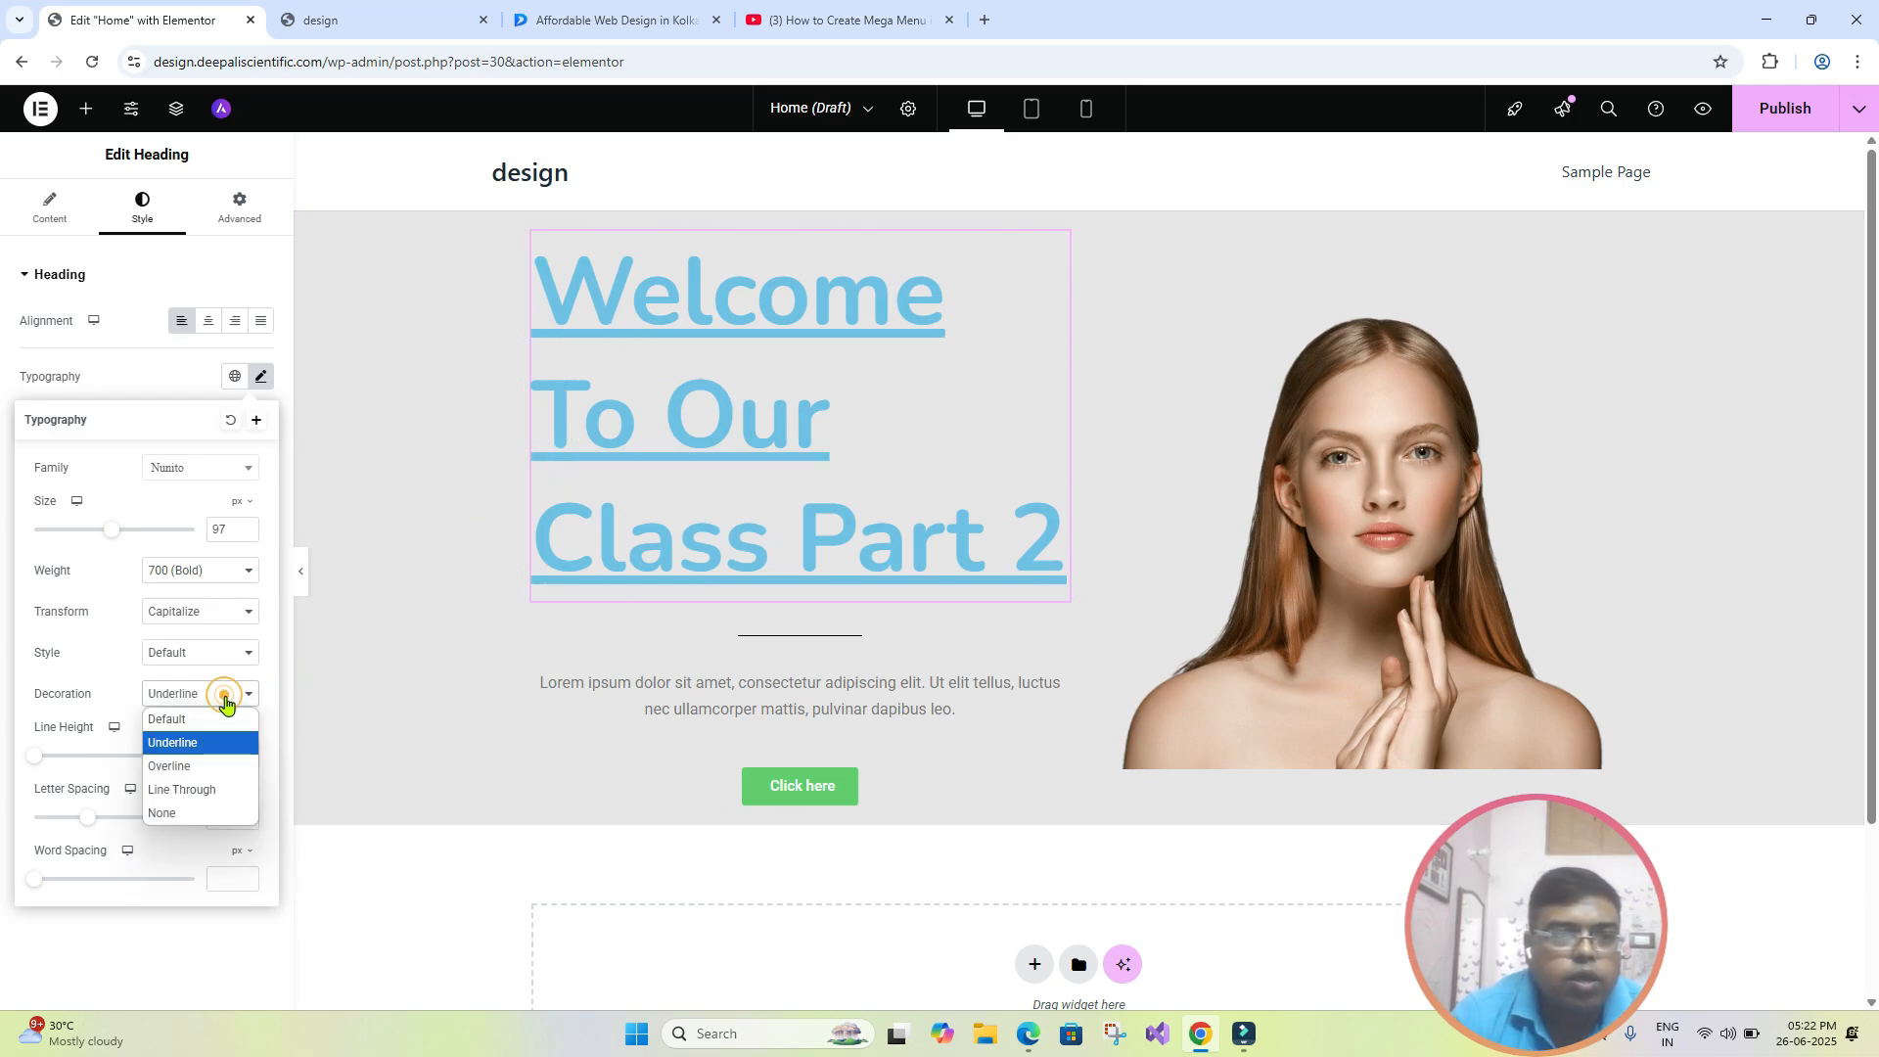
{"action": "left_click", "coordinate": [206, 767]}
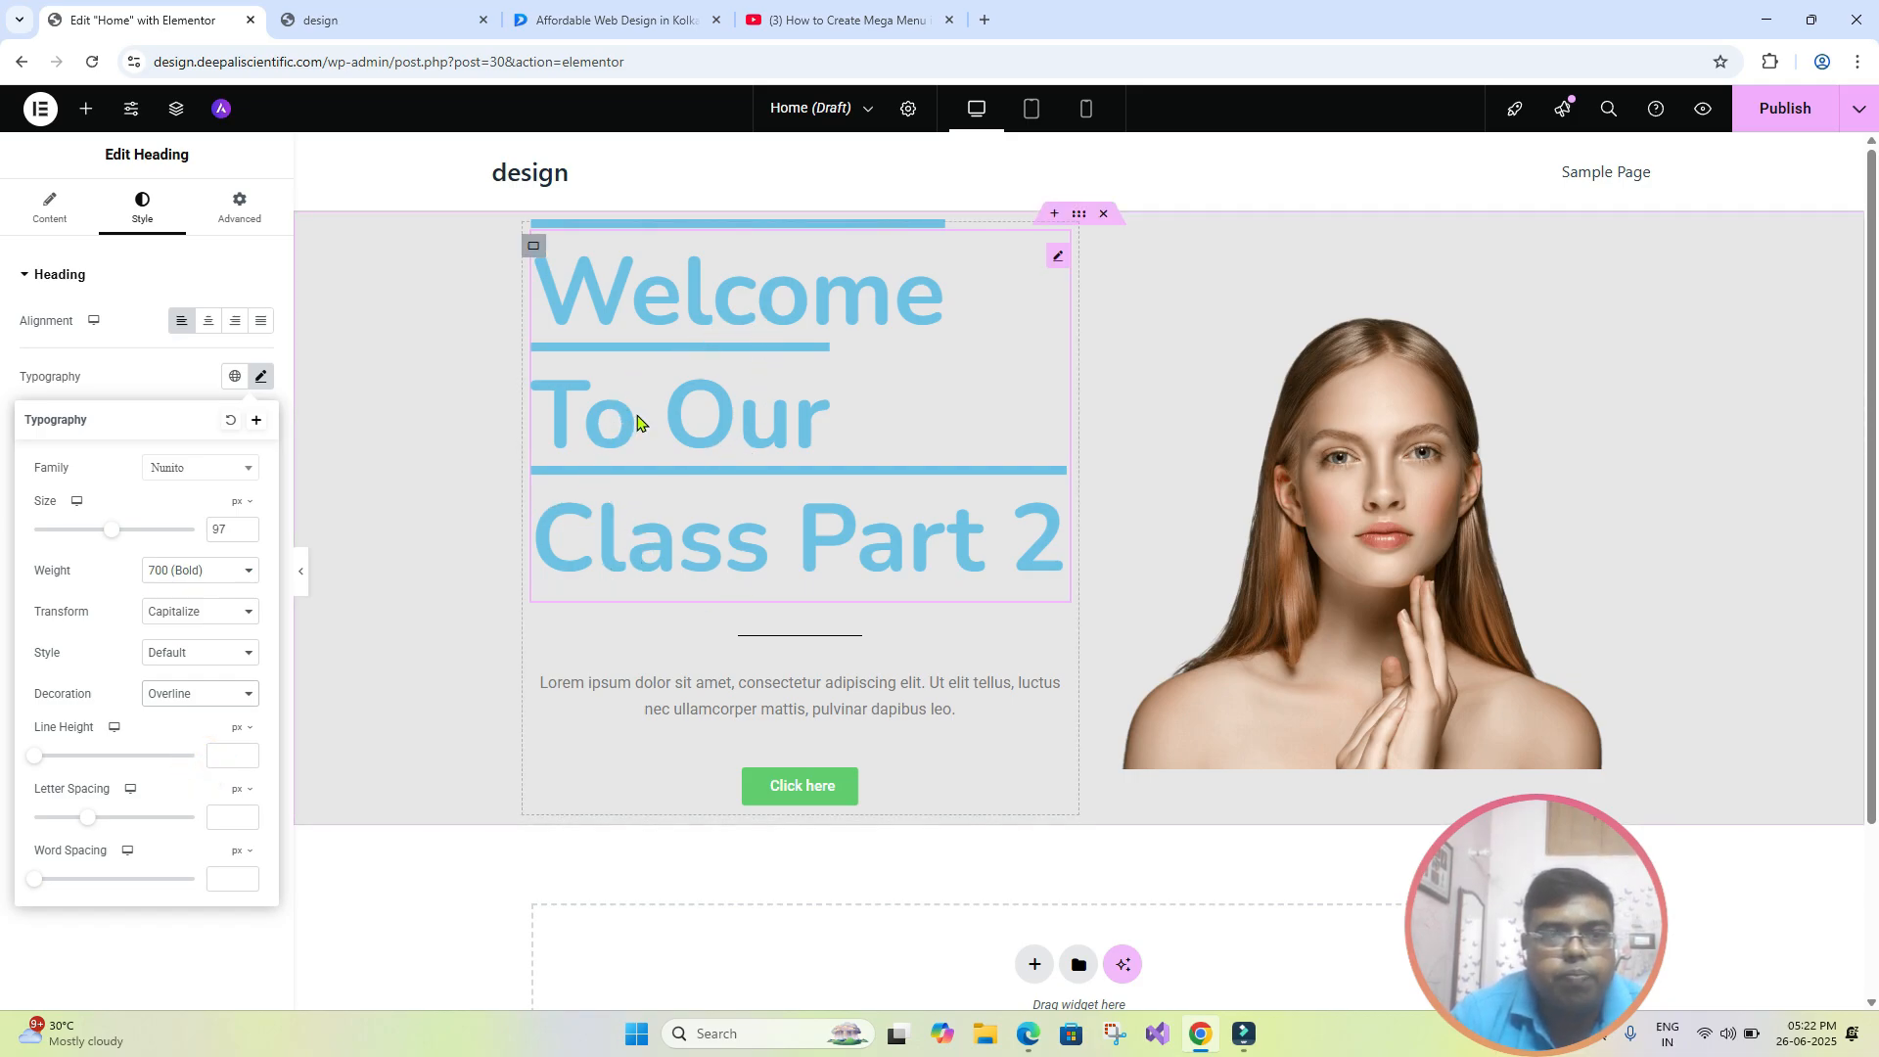
{"action": "left_click", "coordinate": [225, 694]}
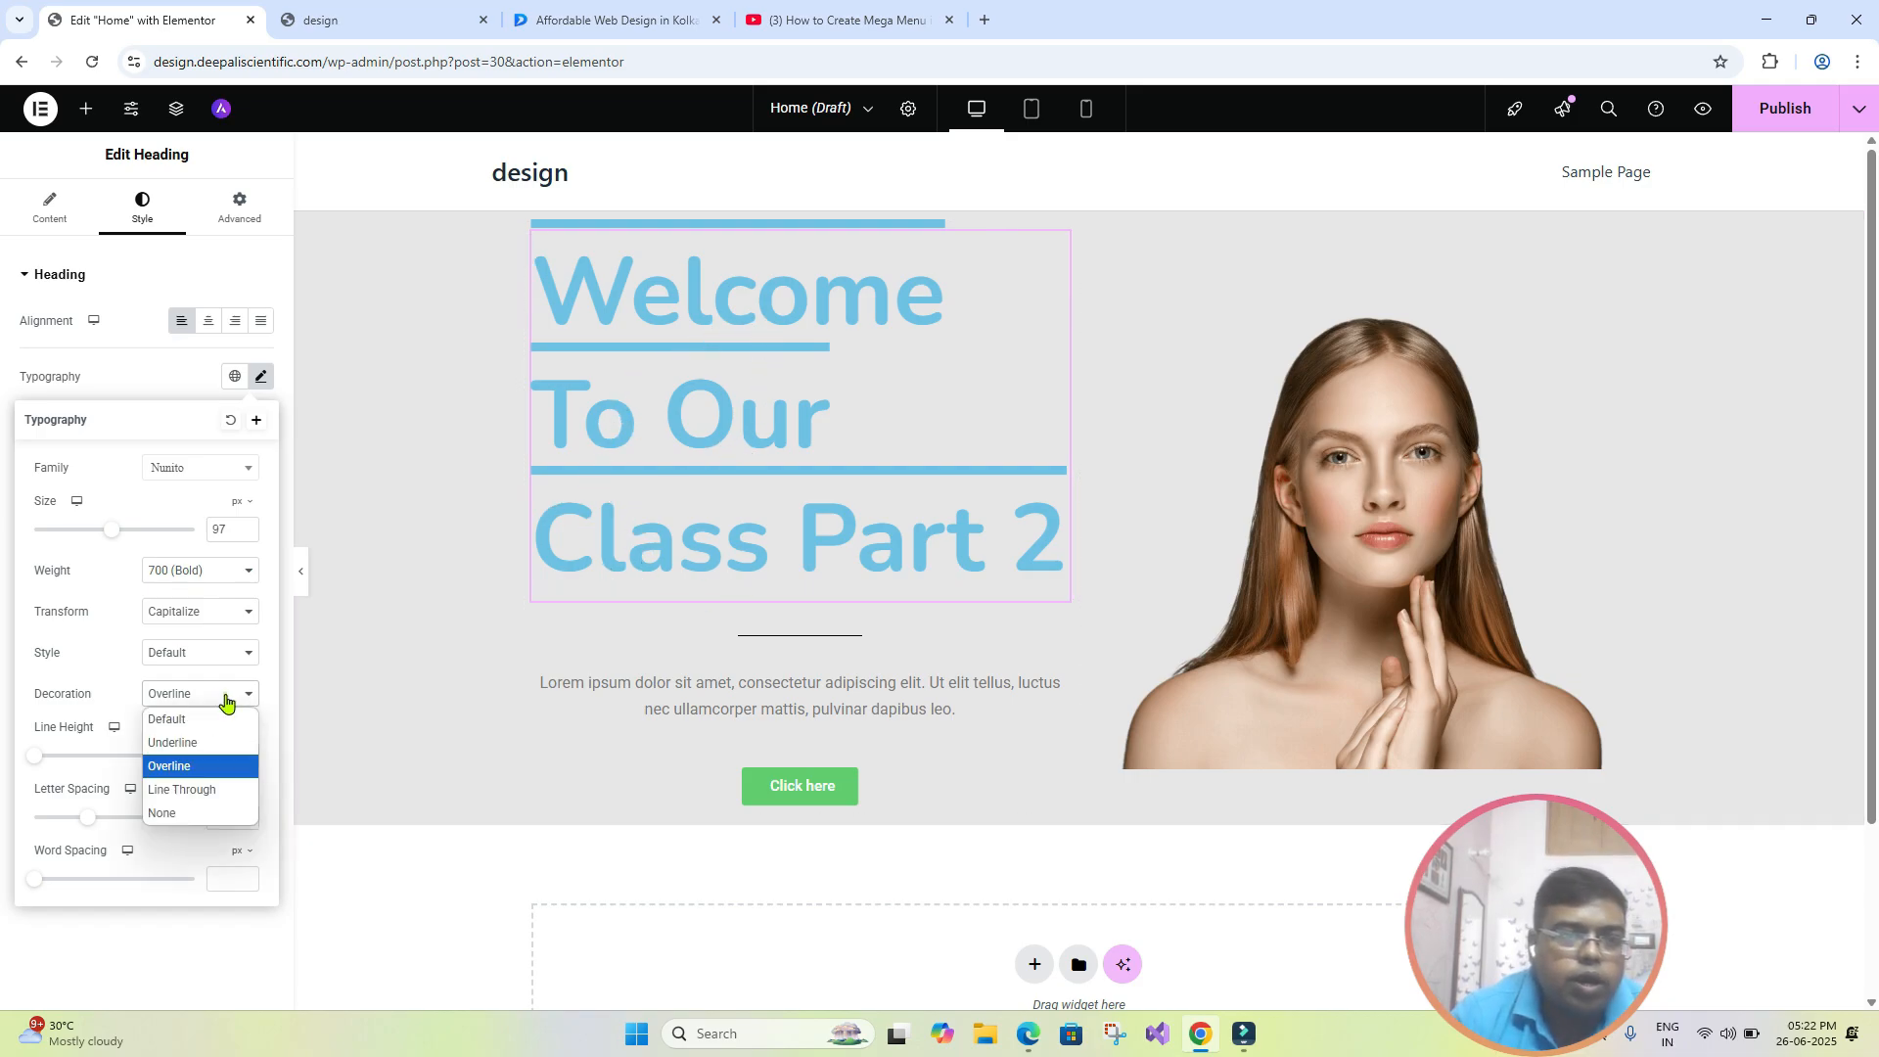
{"action": "left_click", "coordinate": [223, 792]}
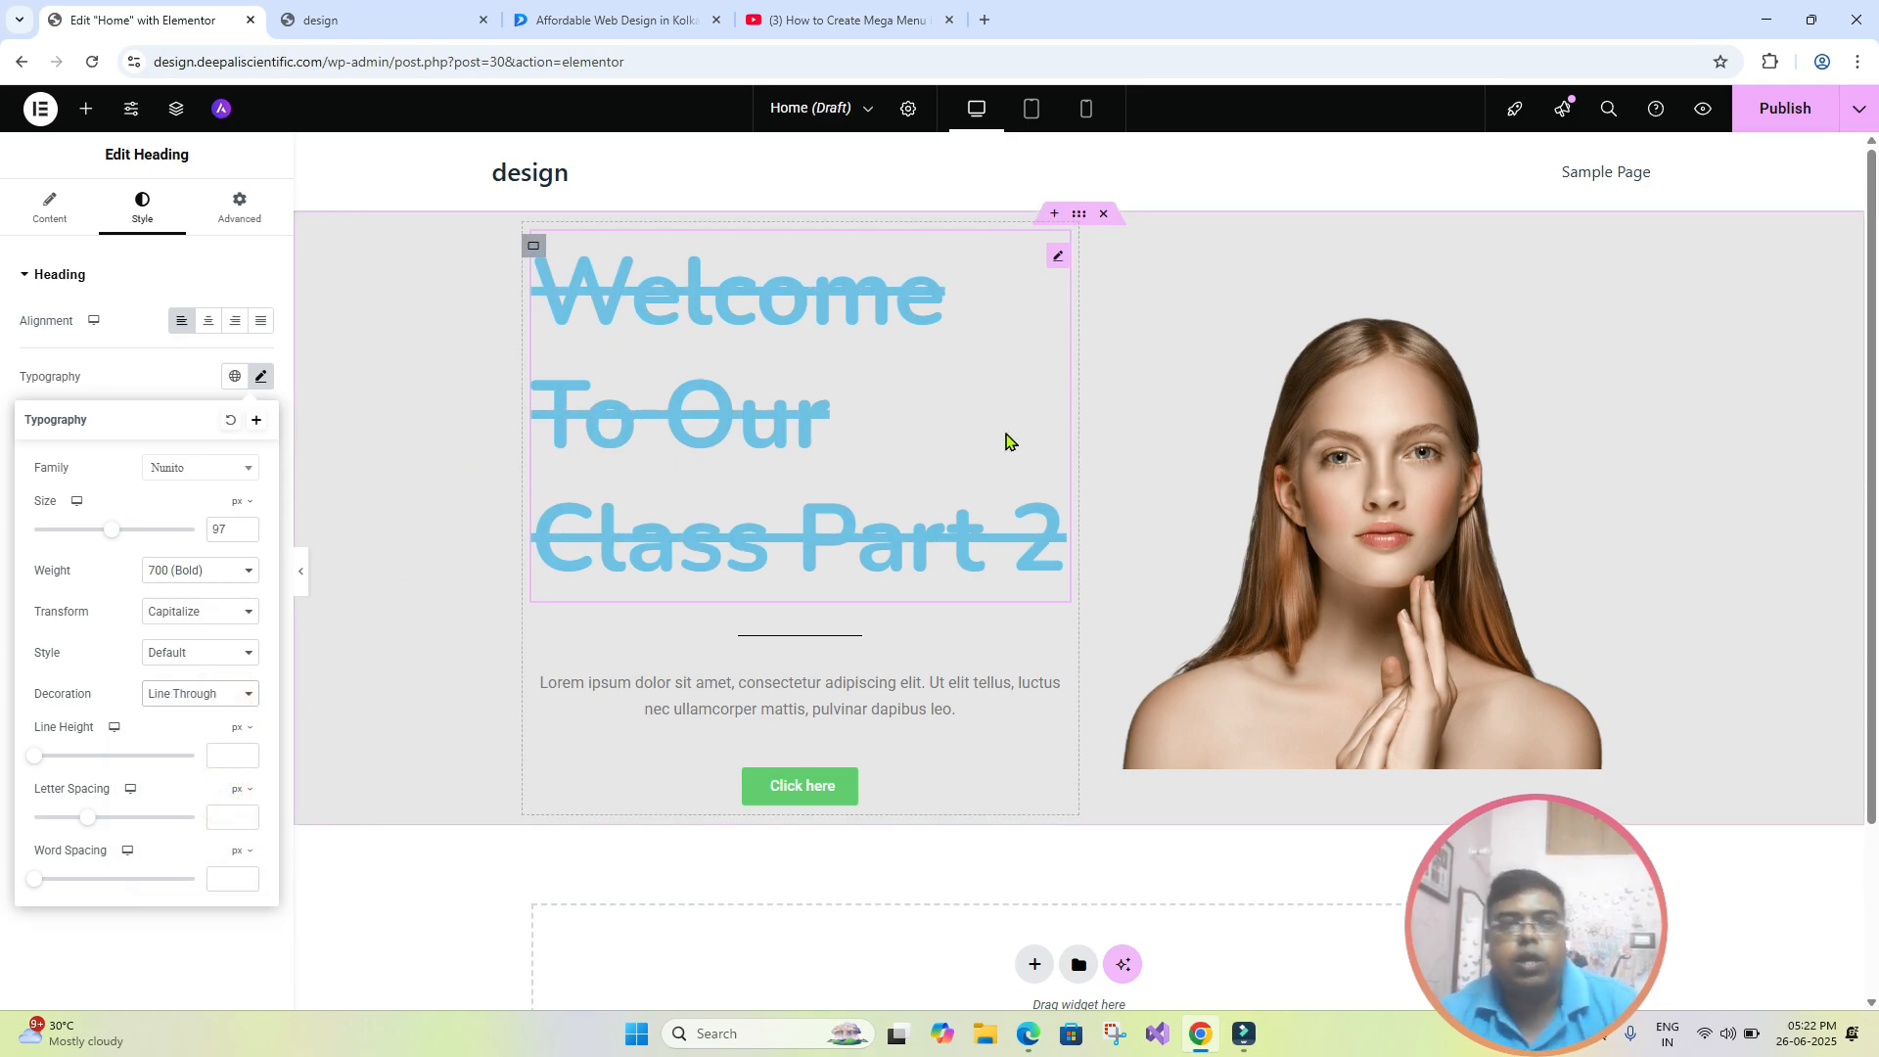
- Switch to the Dgtal Shapes website and look through its home page and website design page for struck-through text
{"action": "left_click", "coordinate": [619, 14]}
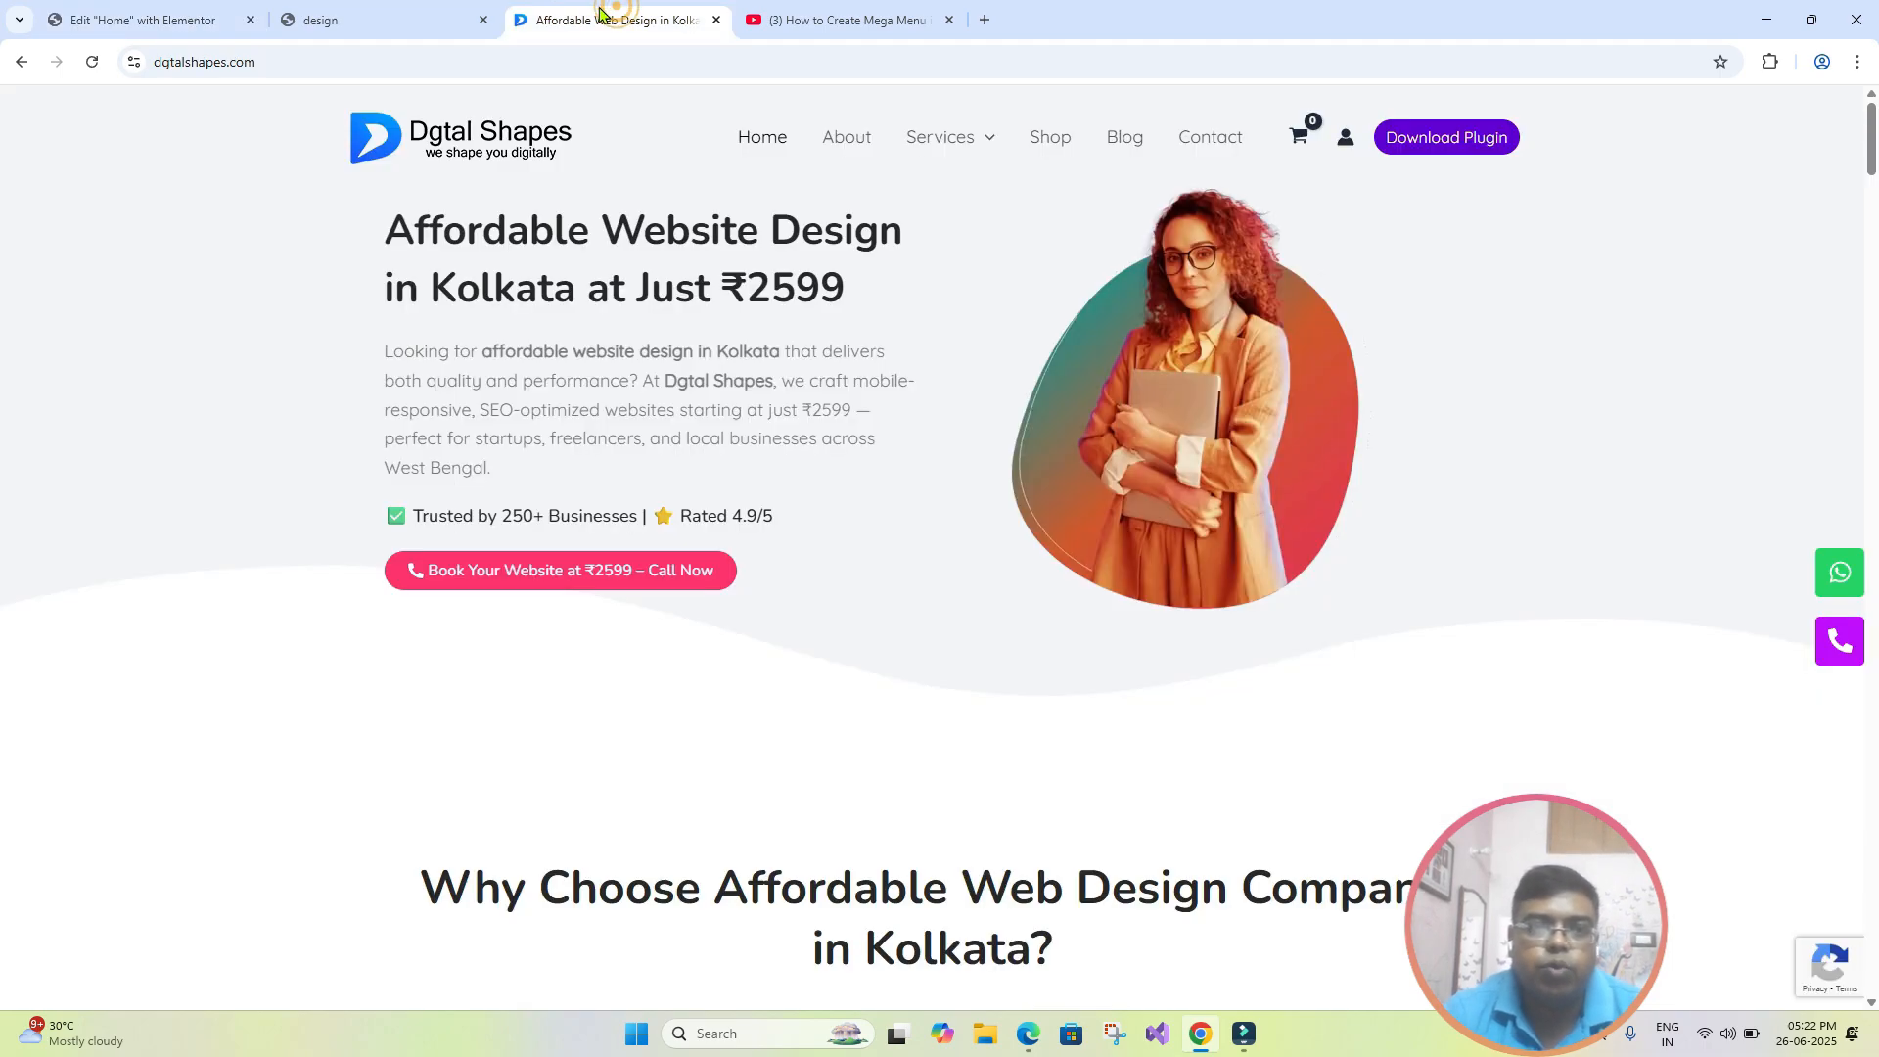
{"action": "scroll", "coordinate": [839, 446], "scroll_direction": "down", "scroll_amount": 7}
{"action": "scroll", "coordinate": [838, 445], "scroll_direction": "down", "scroll_amount": 15}
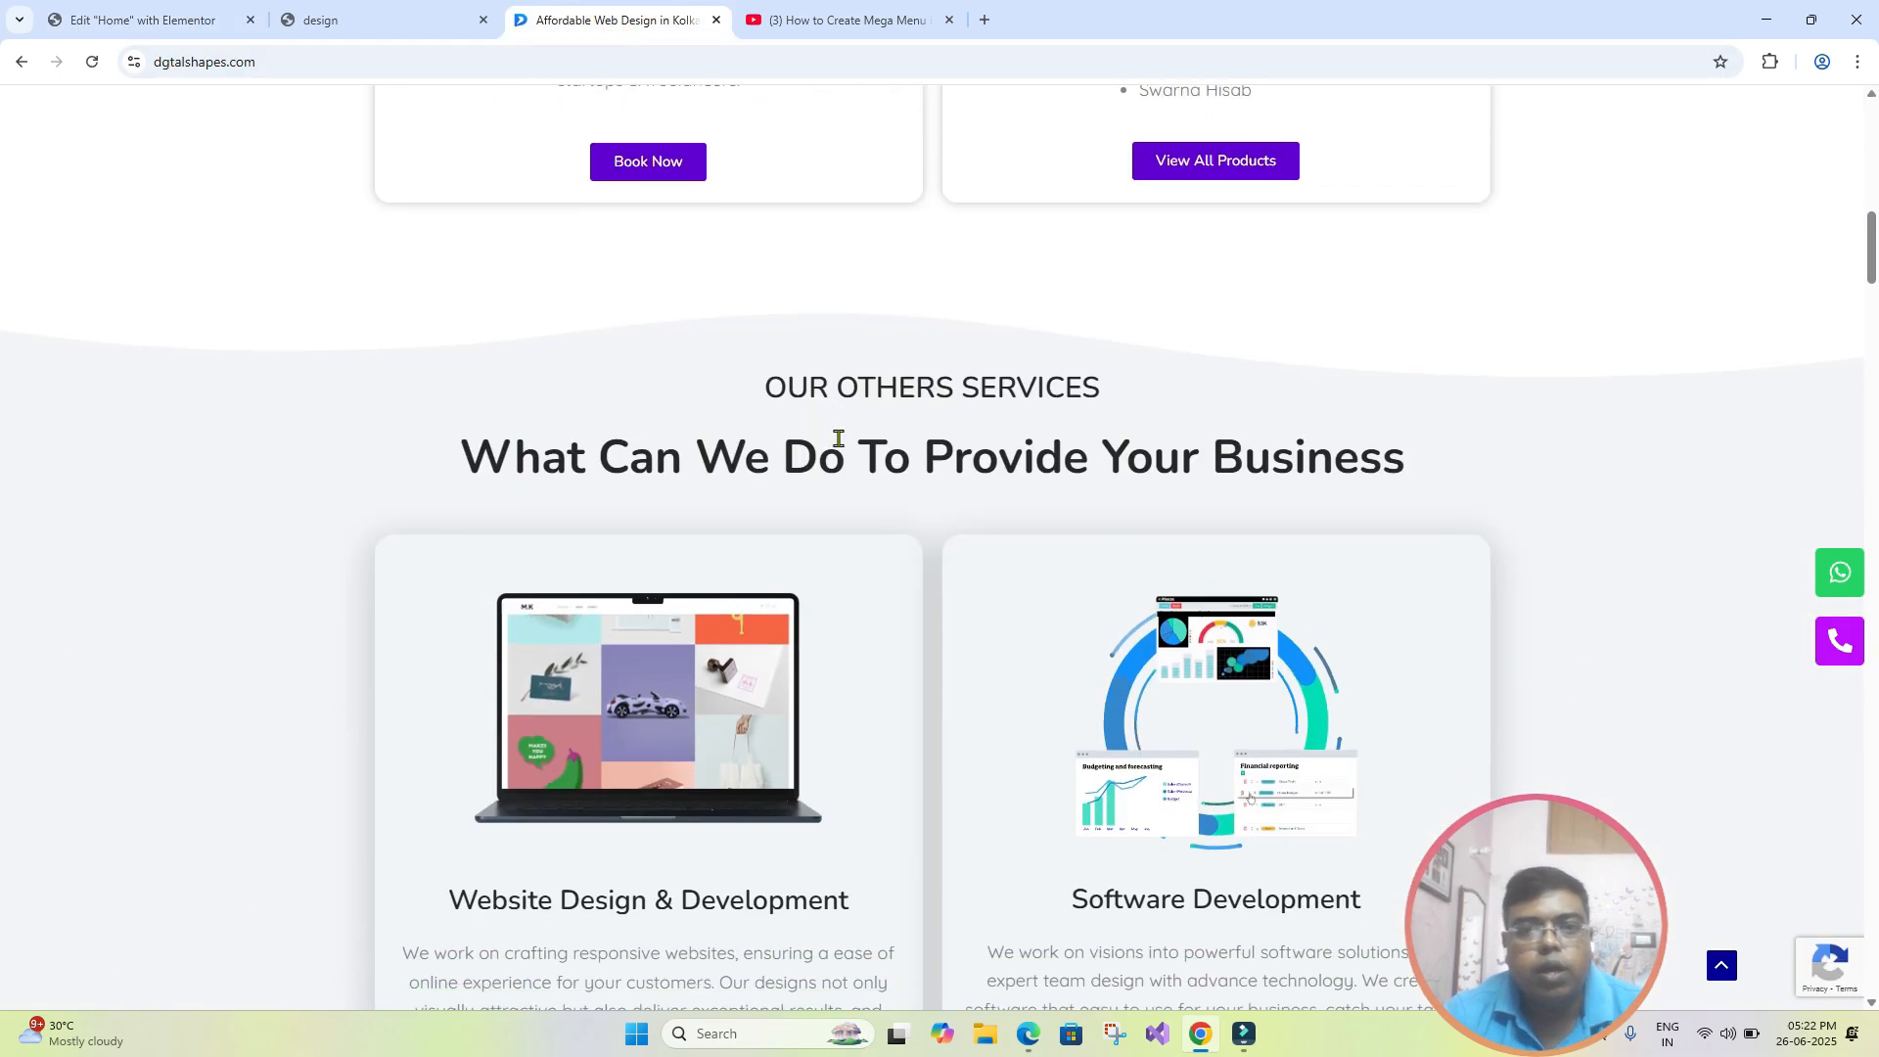
{"action": "scroll", "coordinate": [839, 439], "scroll_direction": "down", "scroll_amount": 20}
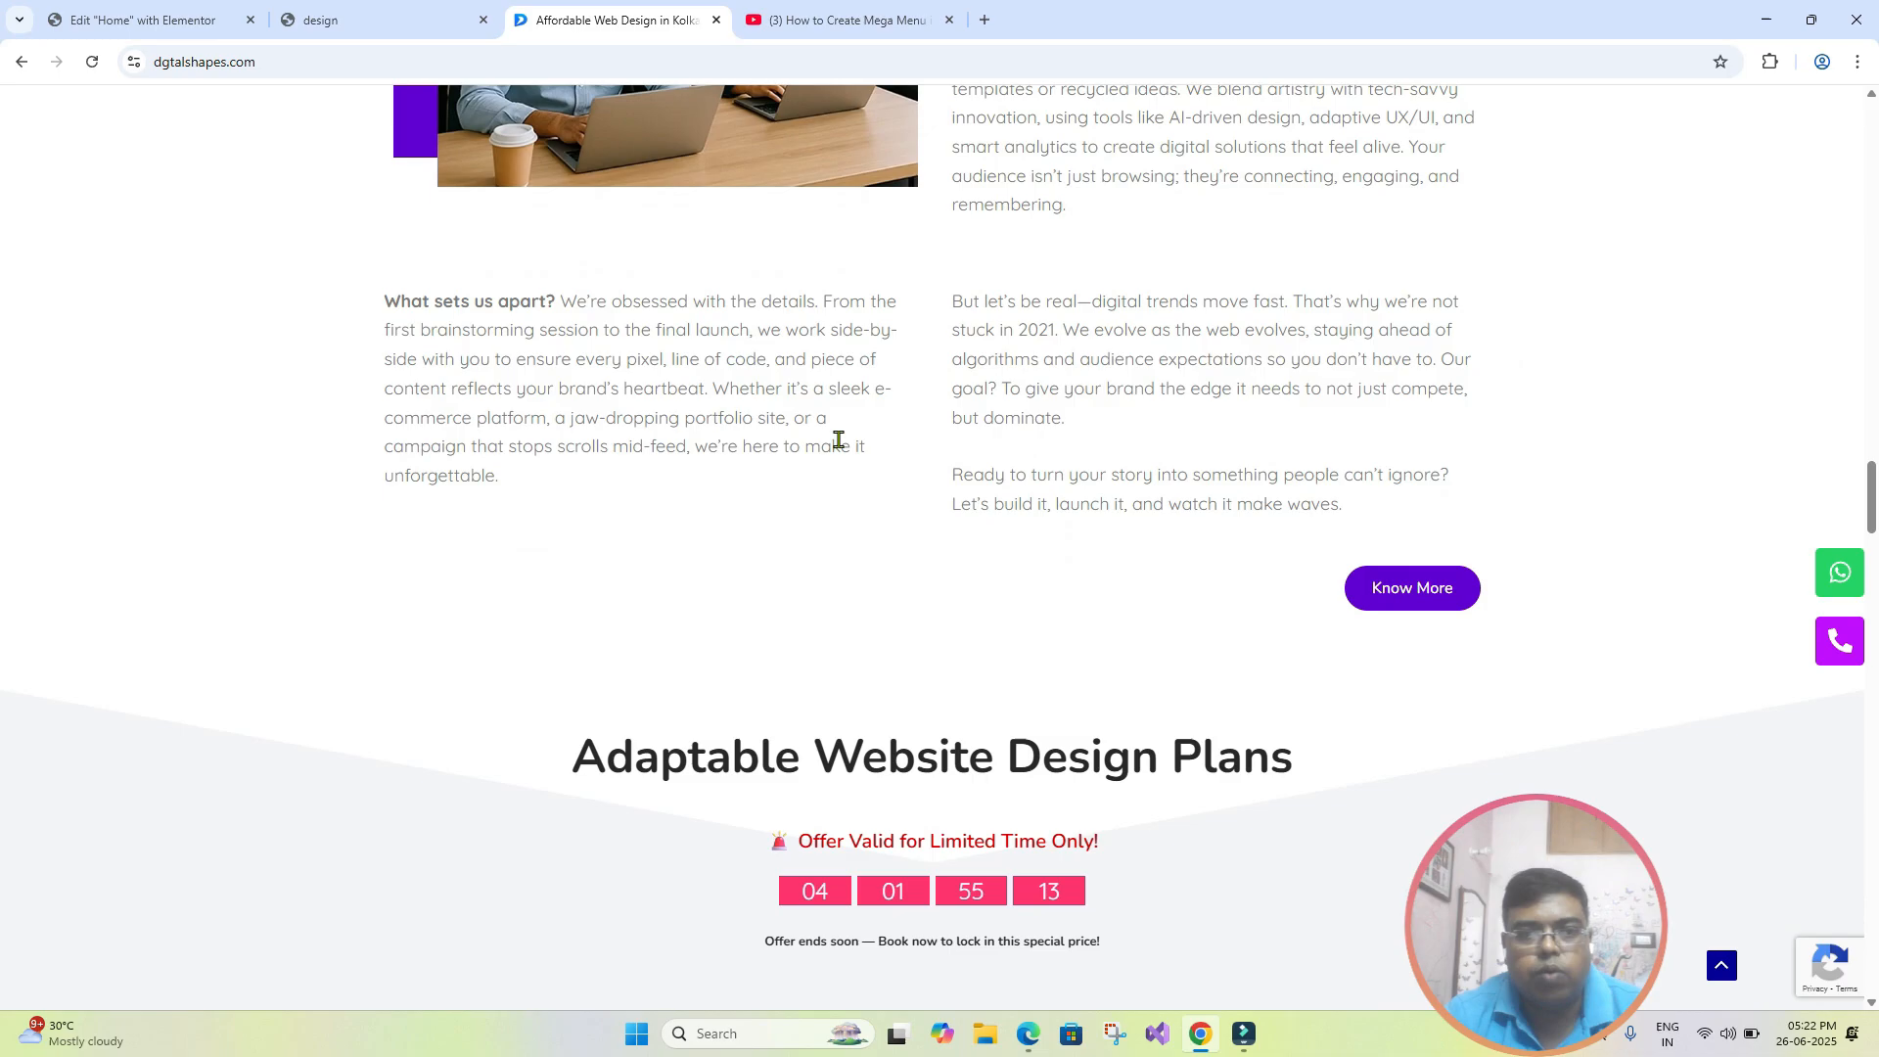
{"action": "scroll", "coordinate": [838, 446], "scroll_direction": "down", "scroll_amount": 3}
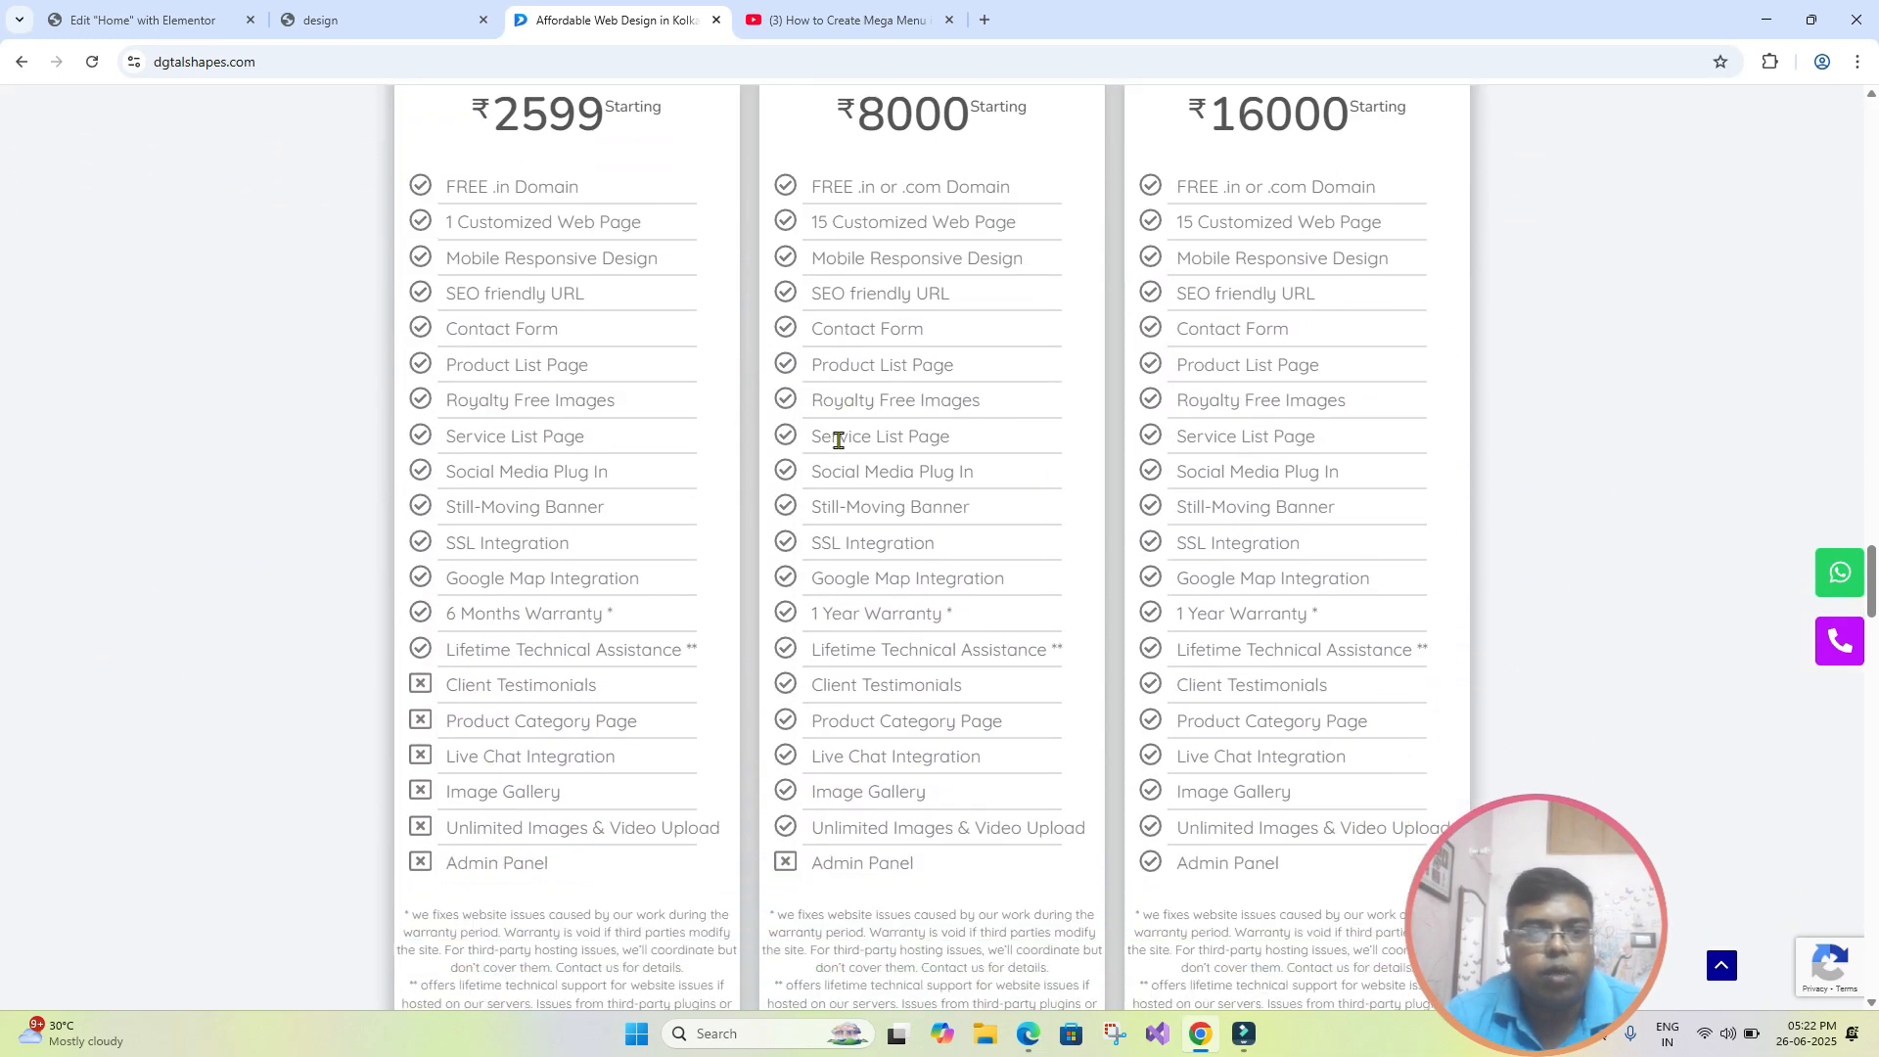
{"action": "scroll", "coordinate": [839, 439], "scroll_direction": "down", "scroll_amount": 15}
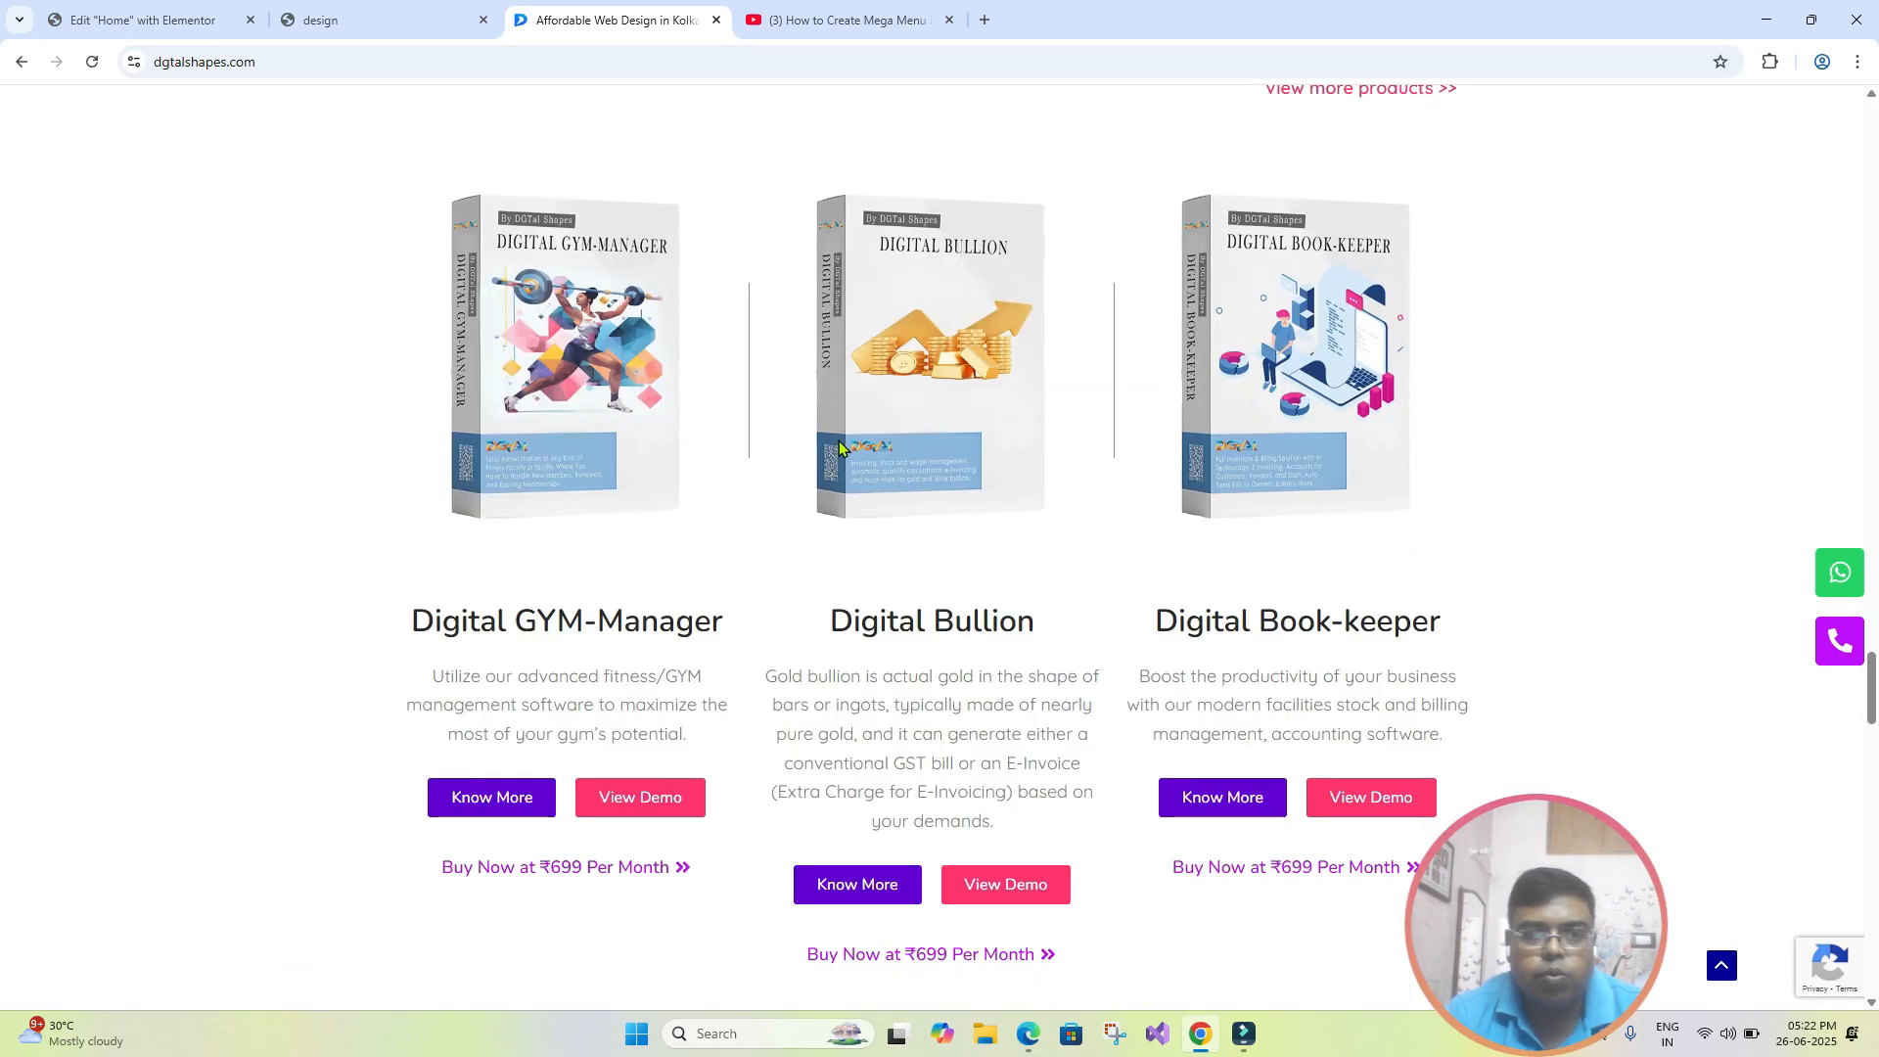
{"action": "scroll", "coordinate": [838, 441], "scroll_direction": "down", "scroll_amount": 9}
{"action": "scroll", "coordinate": [831, 428], "scroll_direction": "up", "scroll_amount": 7}
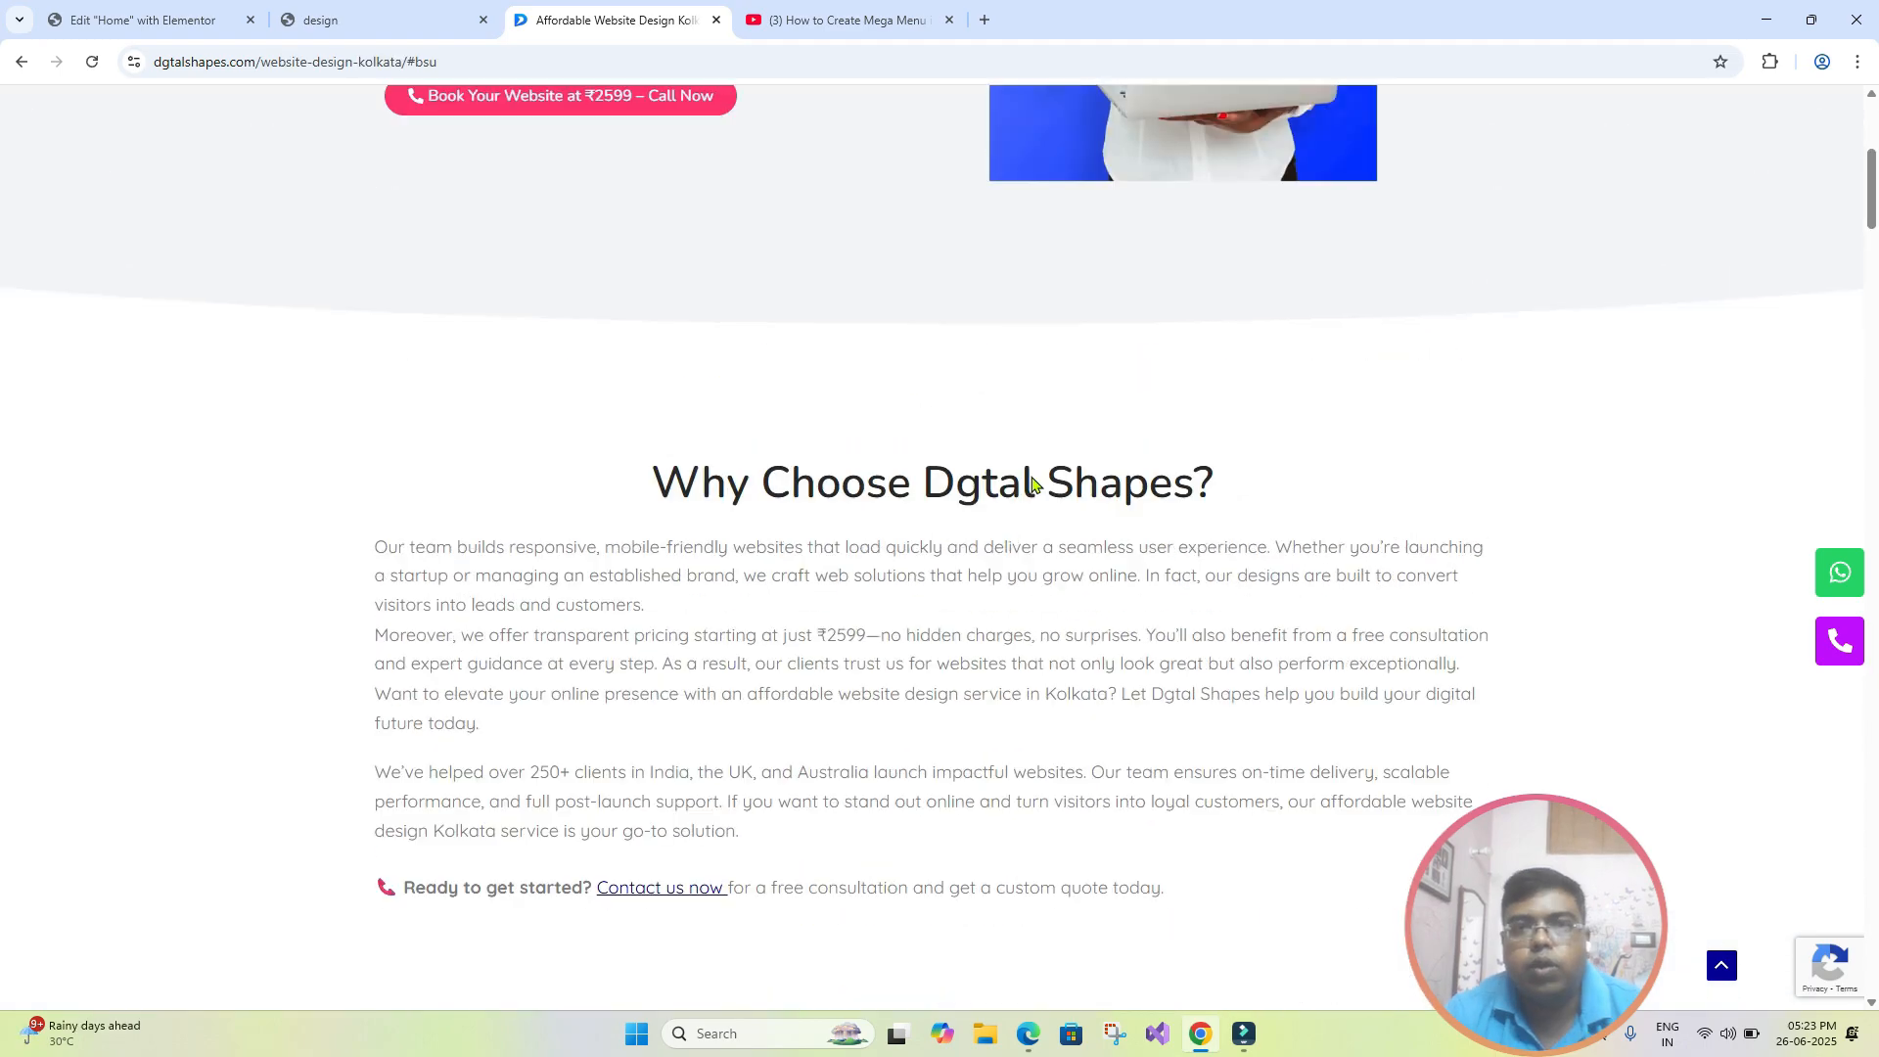
{"action": "scroll", "coordinate": [1035, 392], "scroll_direction": "up", "scroll_amount": 5}
- Open the website's Shop page and examine the original and sale prices of the Digital Bullion product as a line-through example
{"action": "left_click", "coordinate": [1051, 138]}
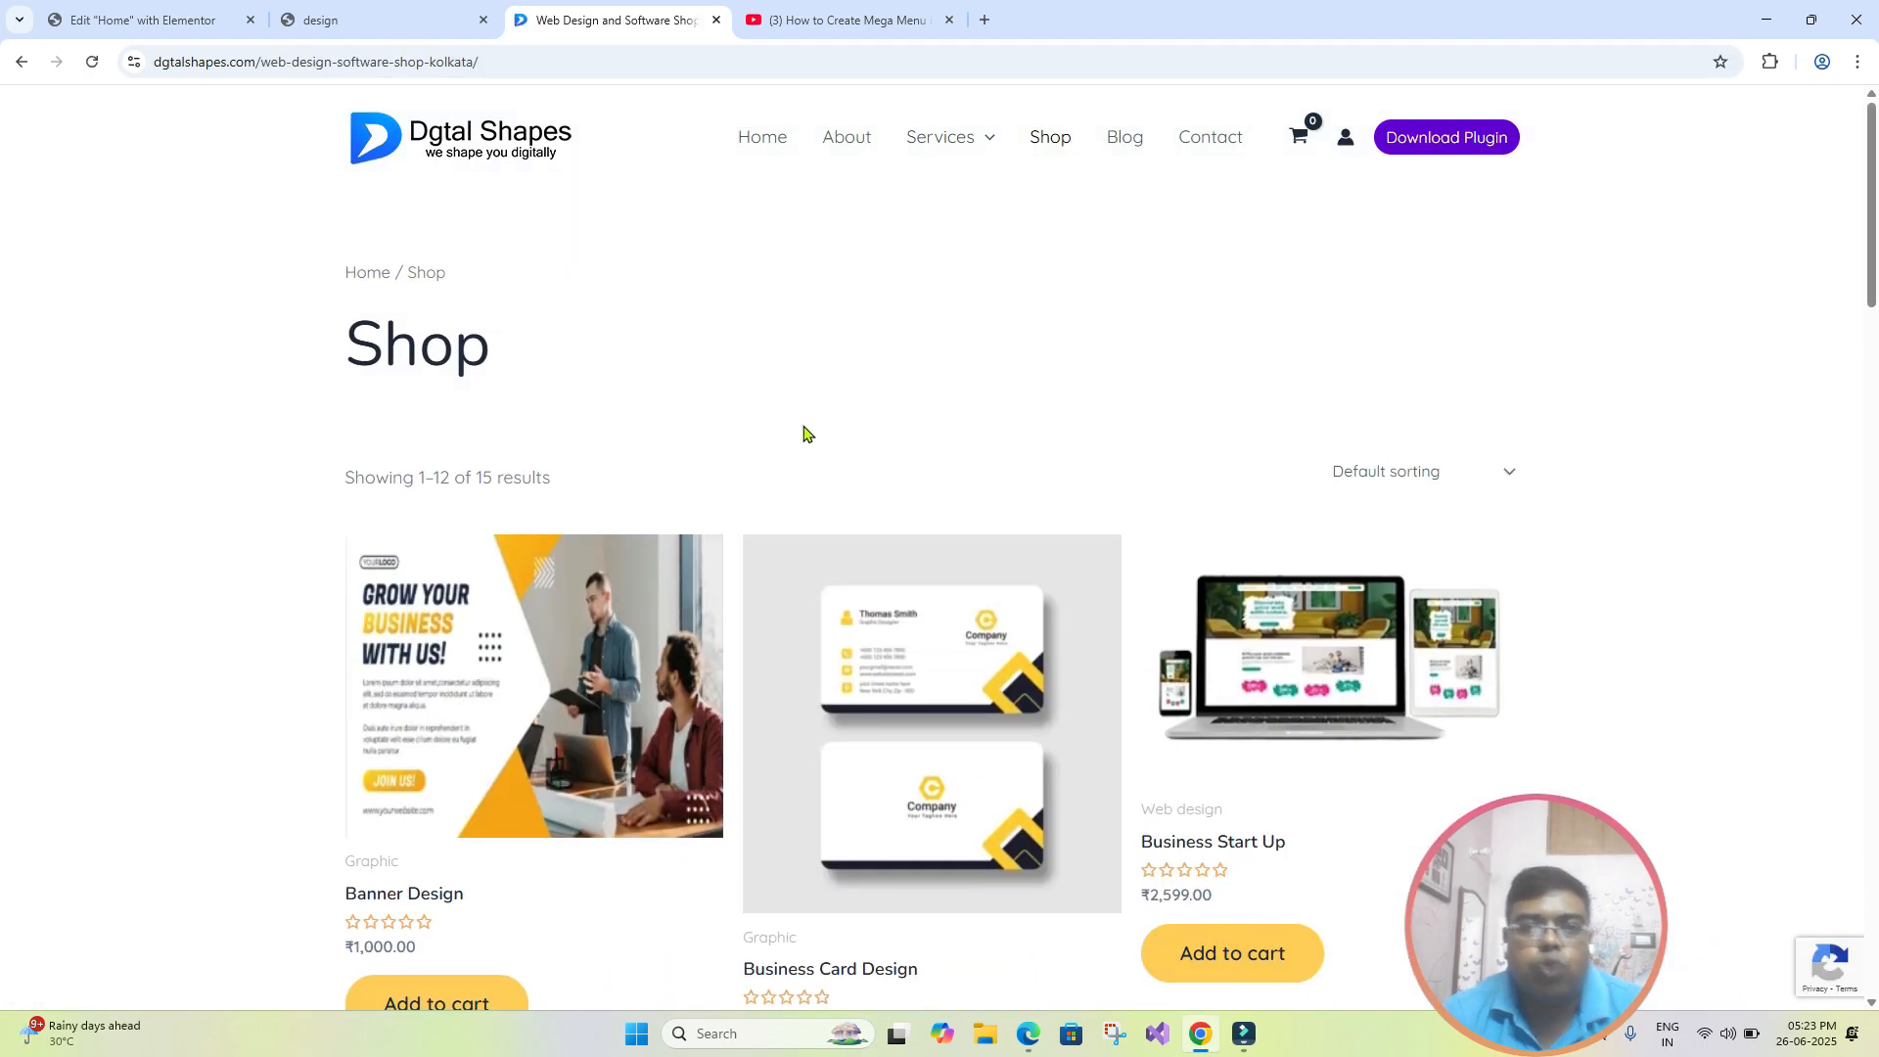
{"action": "scroll", "coordinate": [881, 402], "scroll_direction": "down", "scroll_amount": 11}
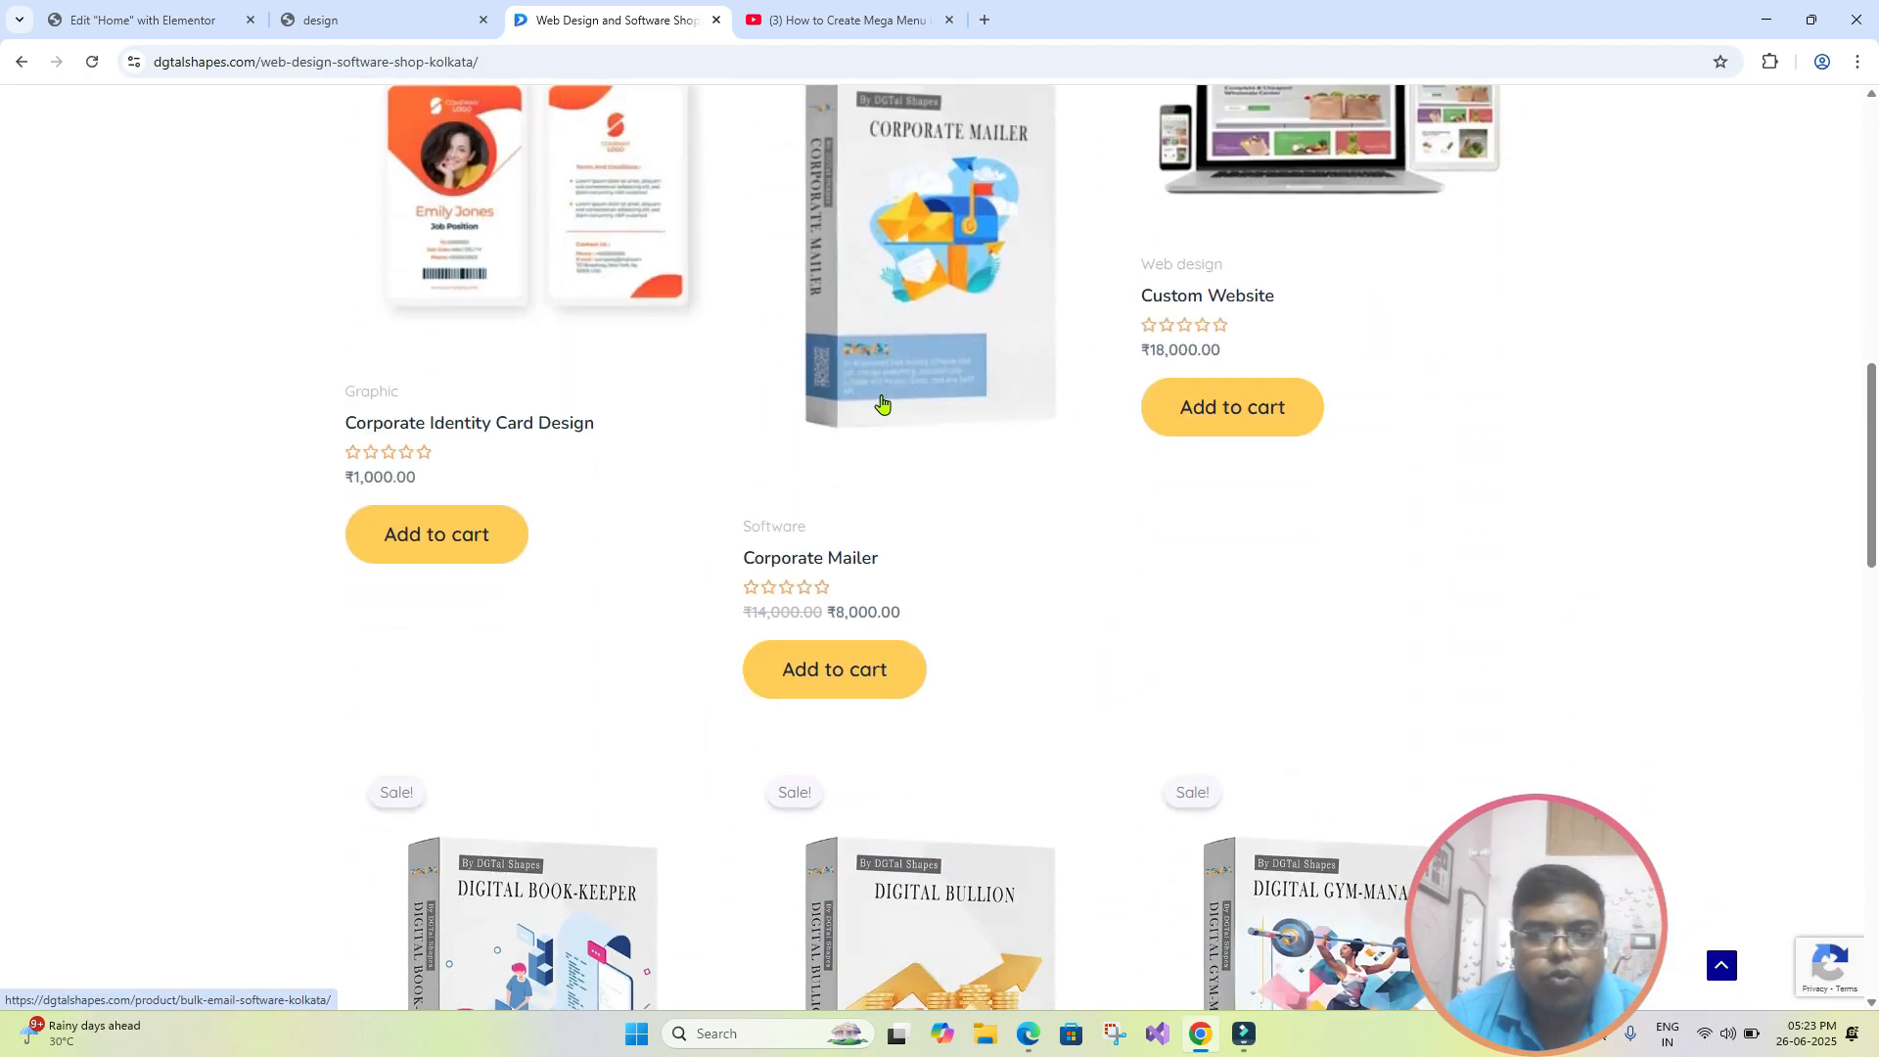
{"action": "scroll", "coordinate": [881, 403], "scroll_direction": "down", "scroll_amount": 1}
{"action": "scroll", "coordinate": [882, 403], "scroll_direction": "down", "scroll_amount": 7}
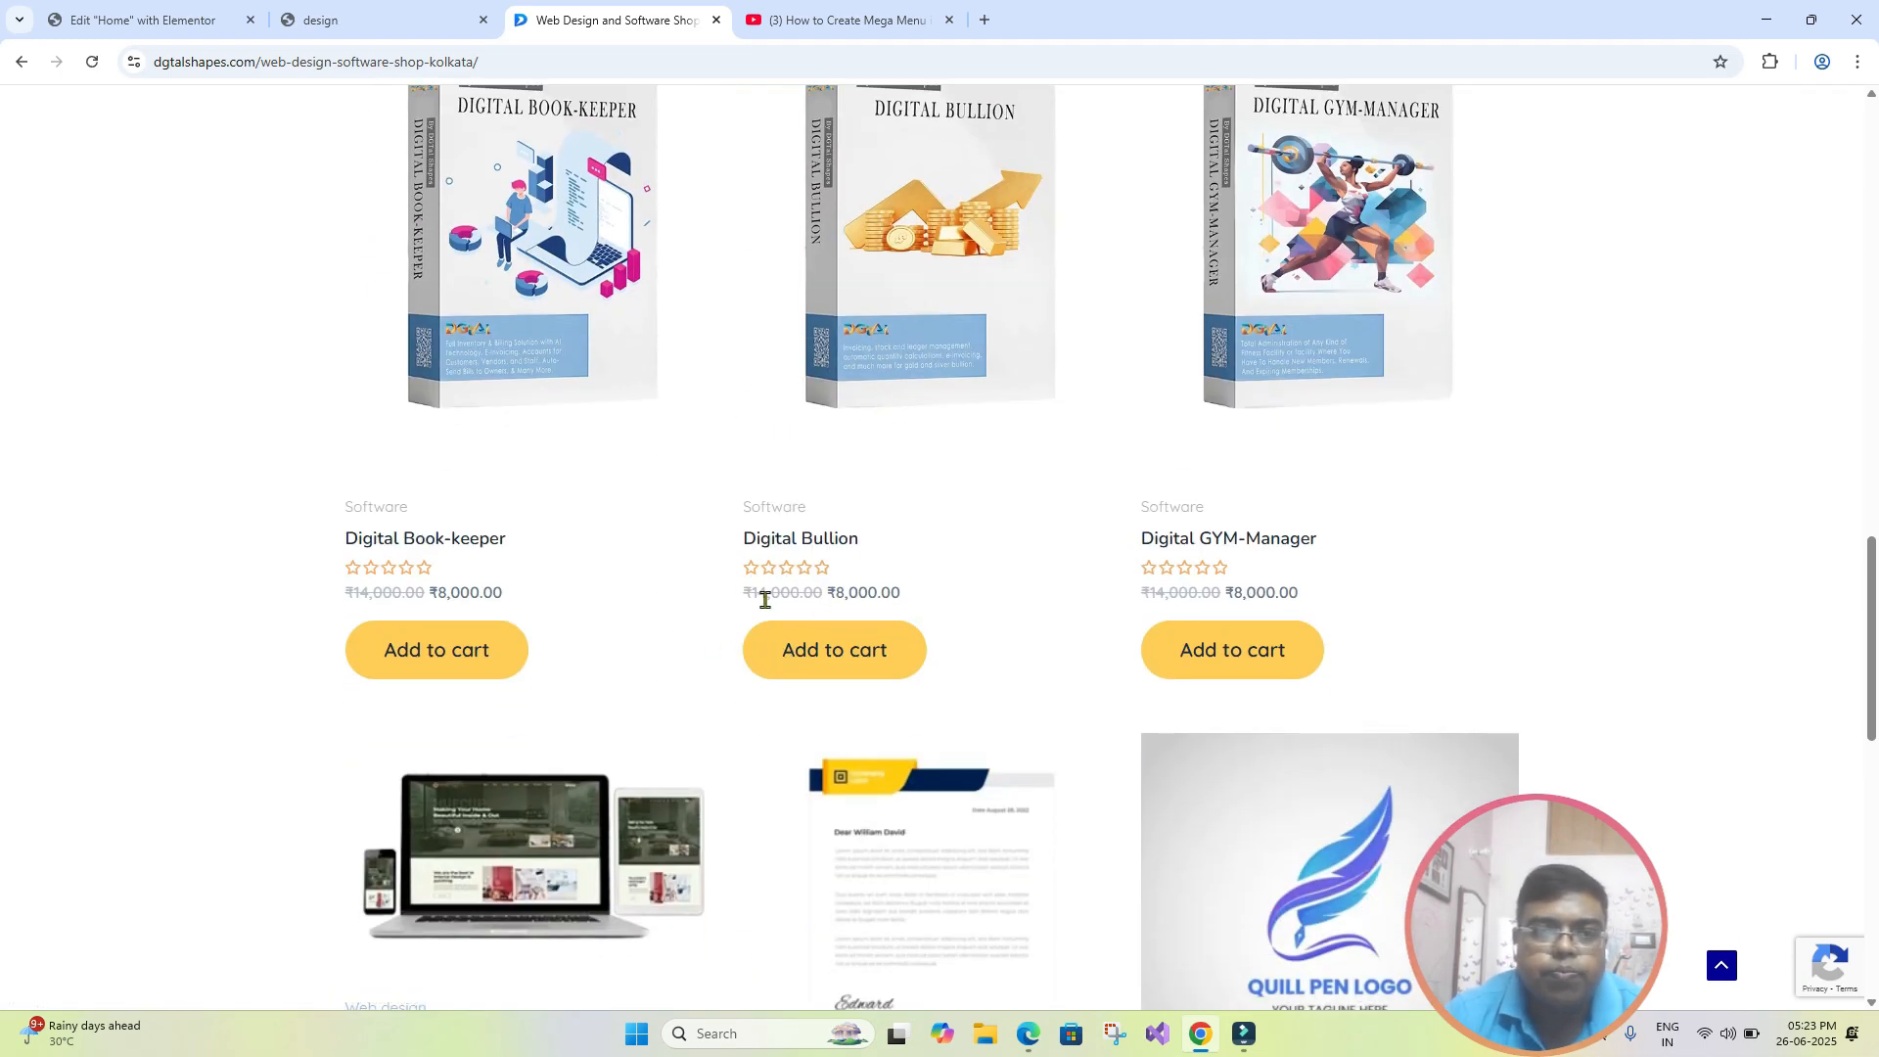
{"action": "left_click_drag", "start_coordinate": [749, 595], "coordinate": [830, 595]}
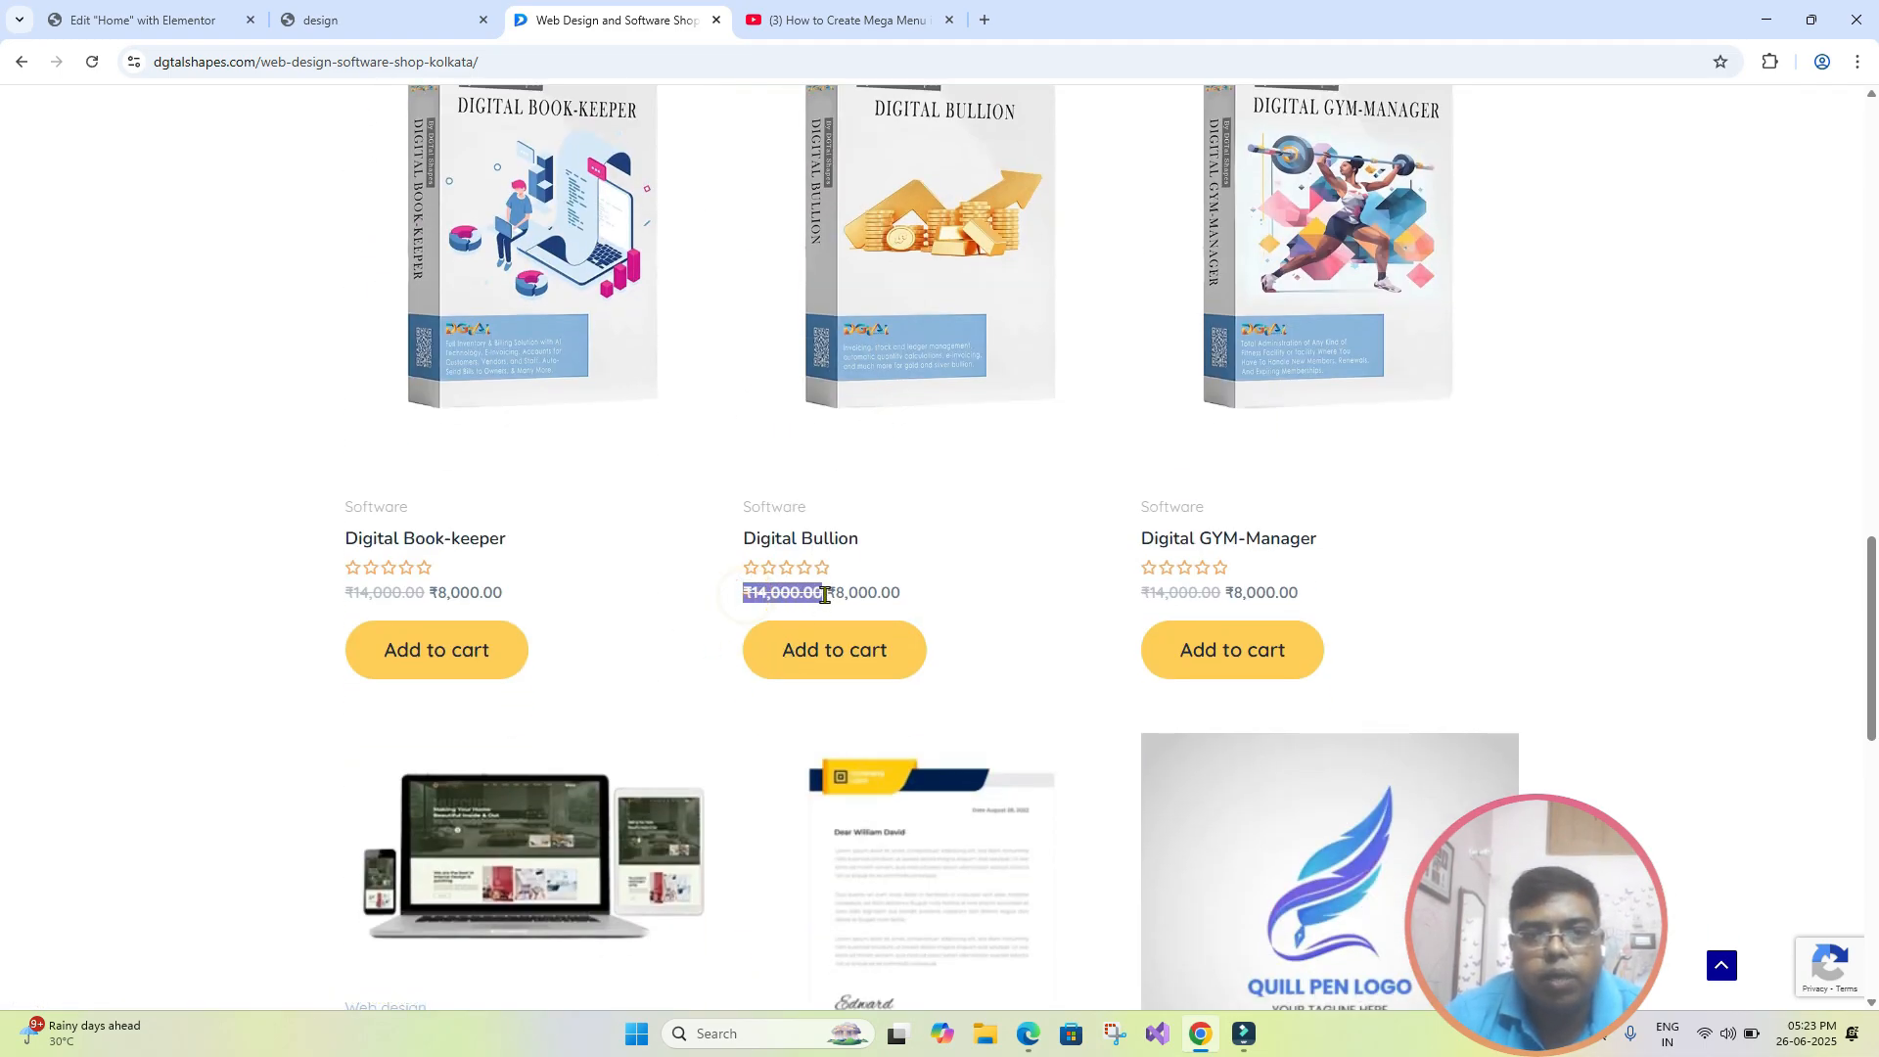
{"action": "left_click", "coordinate": [969, 569]}
{"action": "scroll", "coordinate": [835, 478], "scroll_direction": "down", "scroll_amount": 1}
{"action": "scroll", "coordinate": [800, 435], "scroll_direction": "up", "scroll_amount": 1}
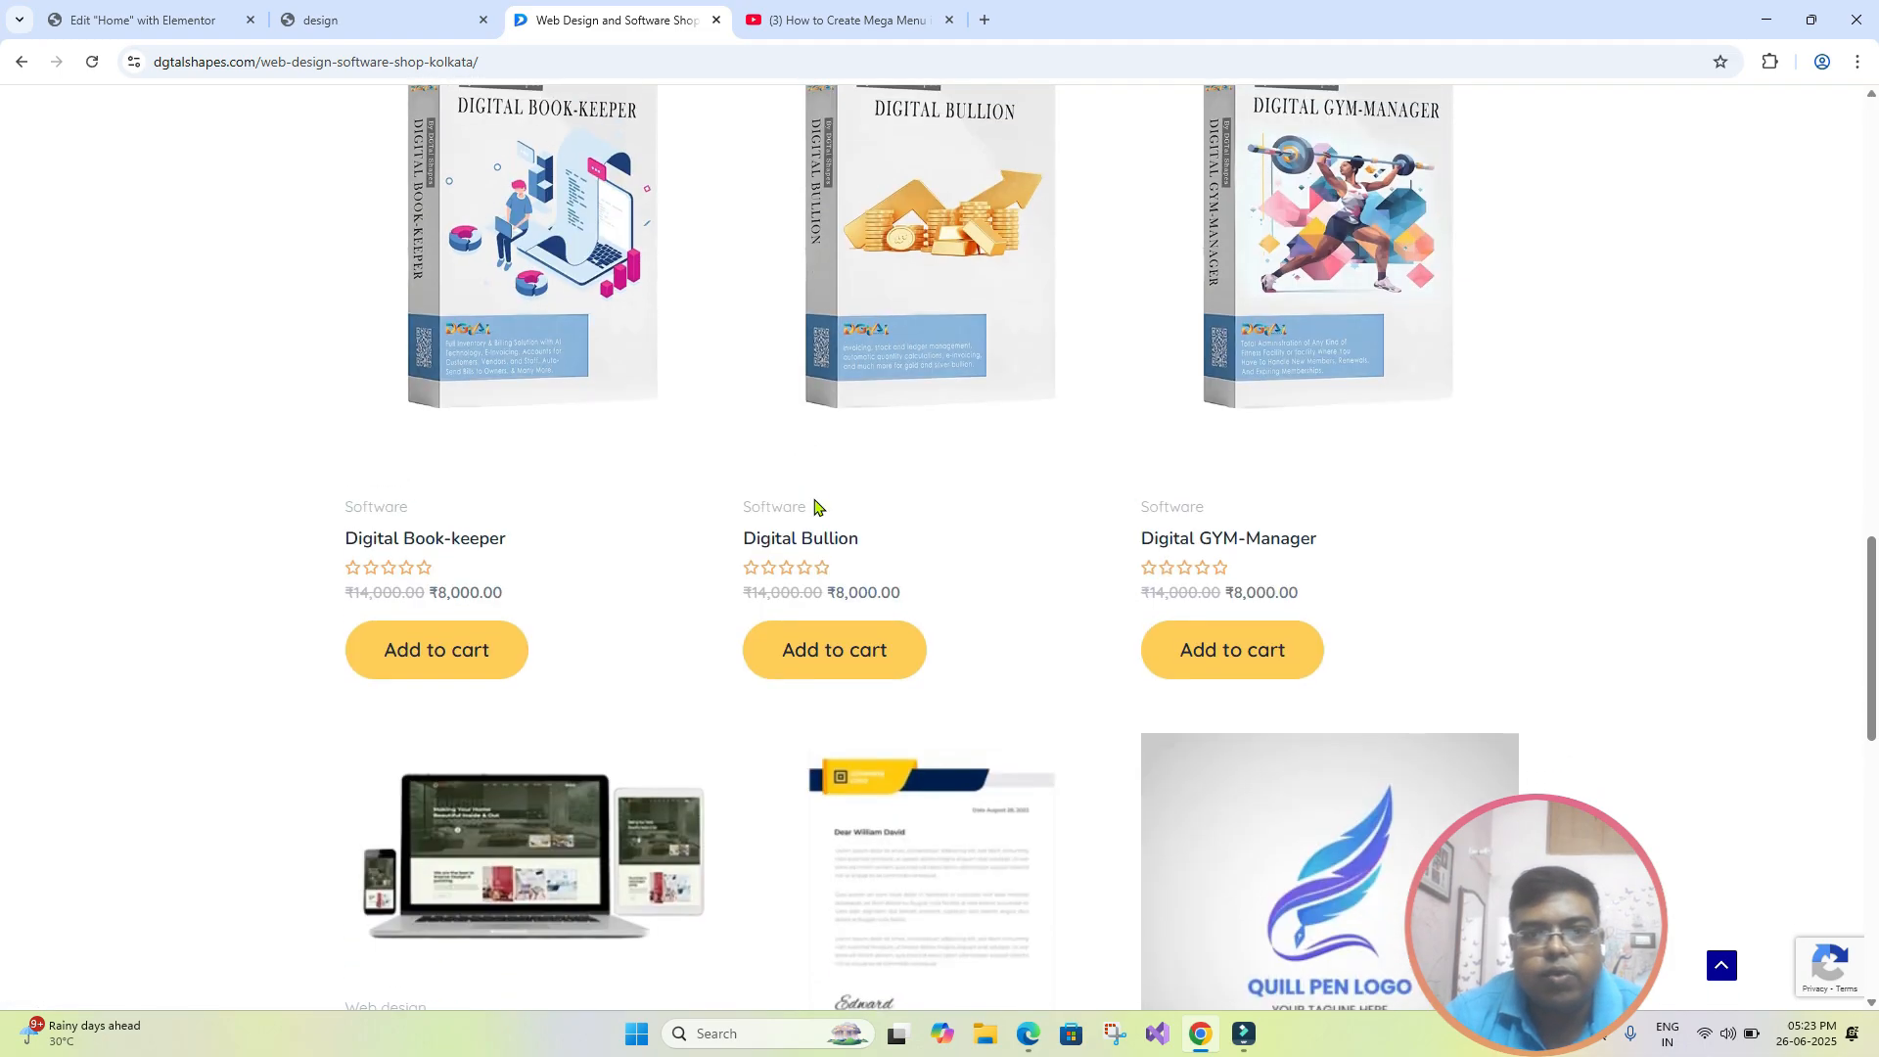
{"action": "left_click_drag", "start_coordinate": [736, 595], "coordinate": [825, 600]}
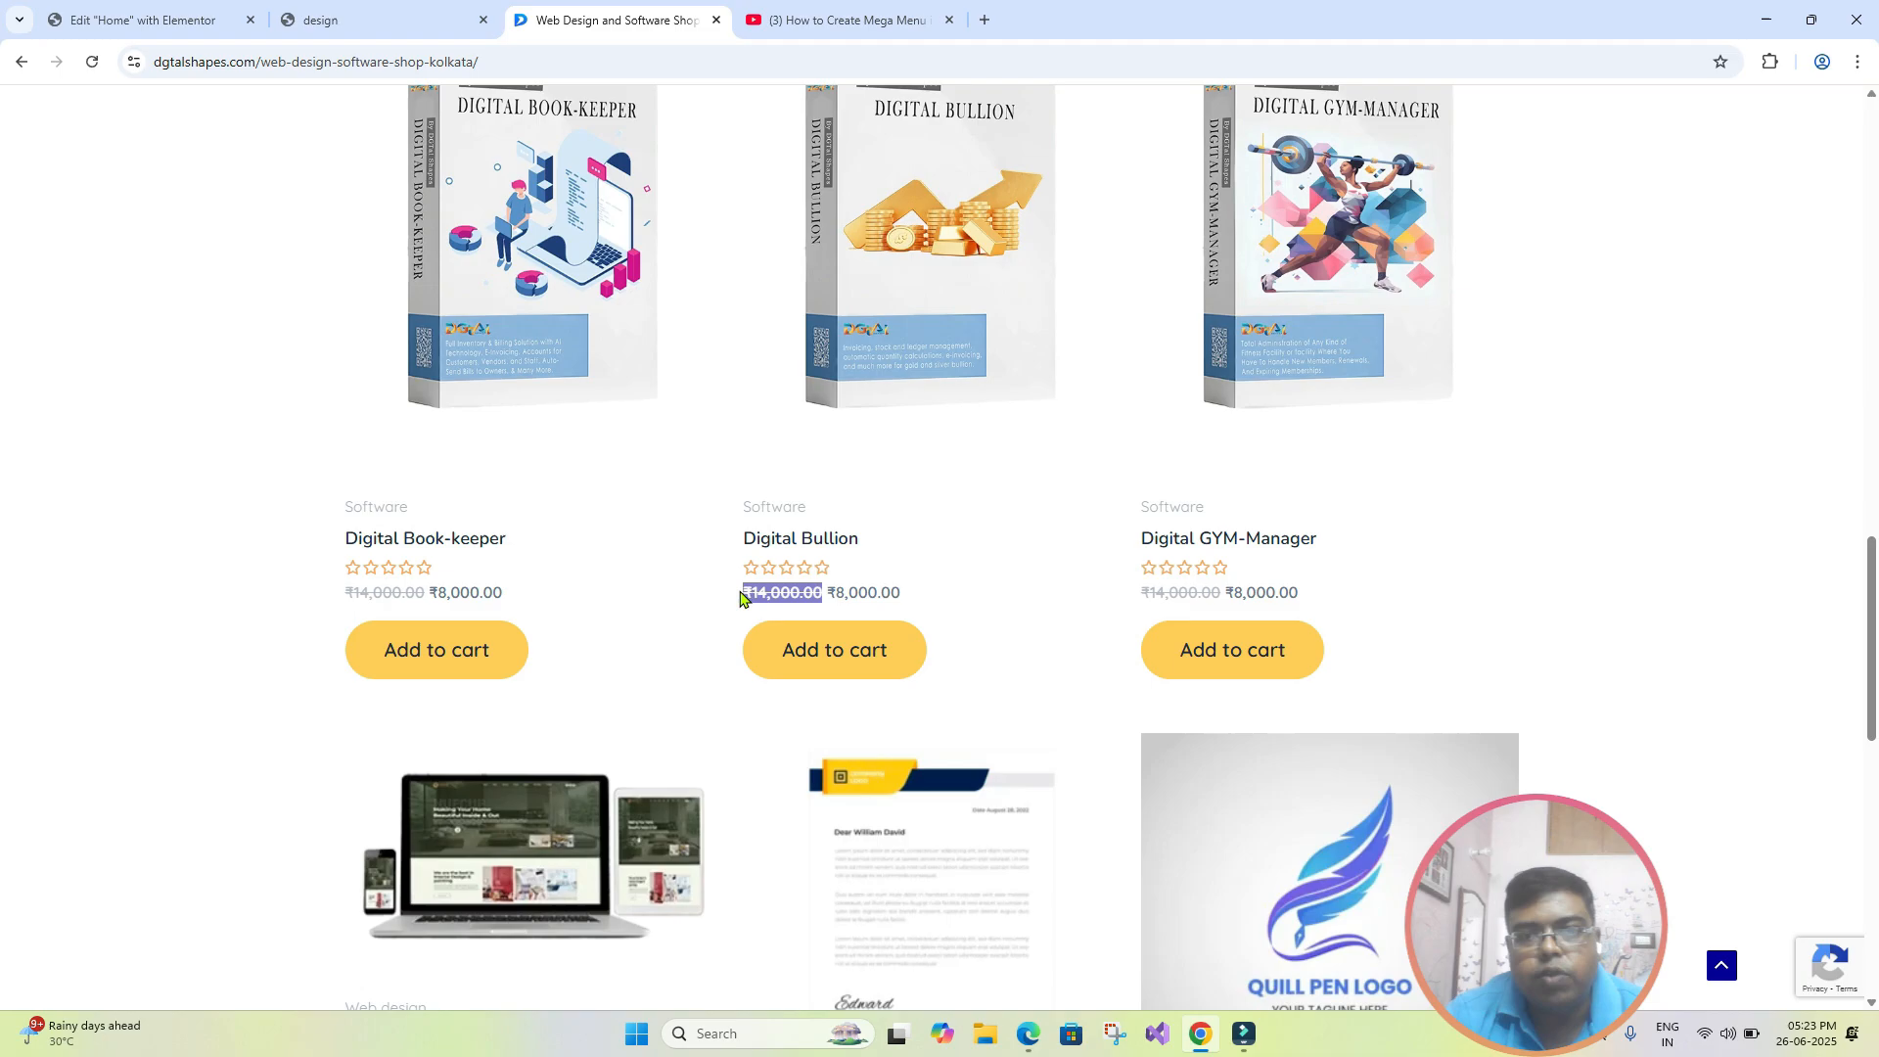
{"action": "left_click_drag", "start_coordinate": [833, 594], "coordinate": [916, 604]}
{"action": "scroll", "coordinate": [935, 577], "scroll_direction": "up", "scroll_amount": 1}
{"action": "scroll", "coordinate": [935, 563], "scroll_direction": "up", "scroll_amount": 1}
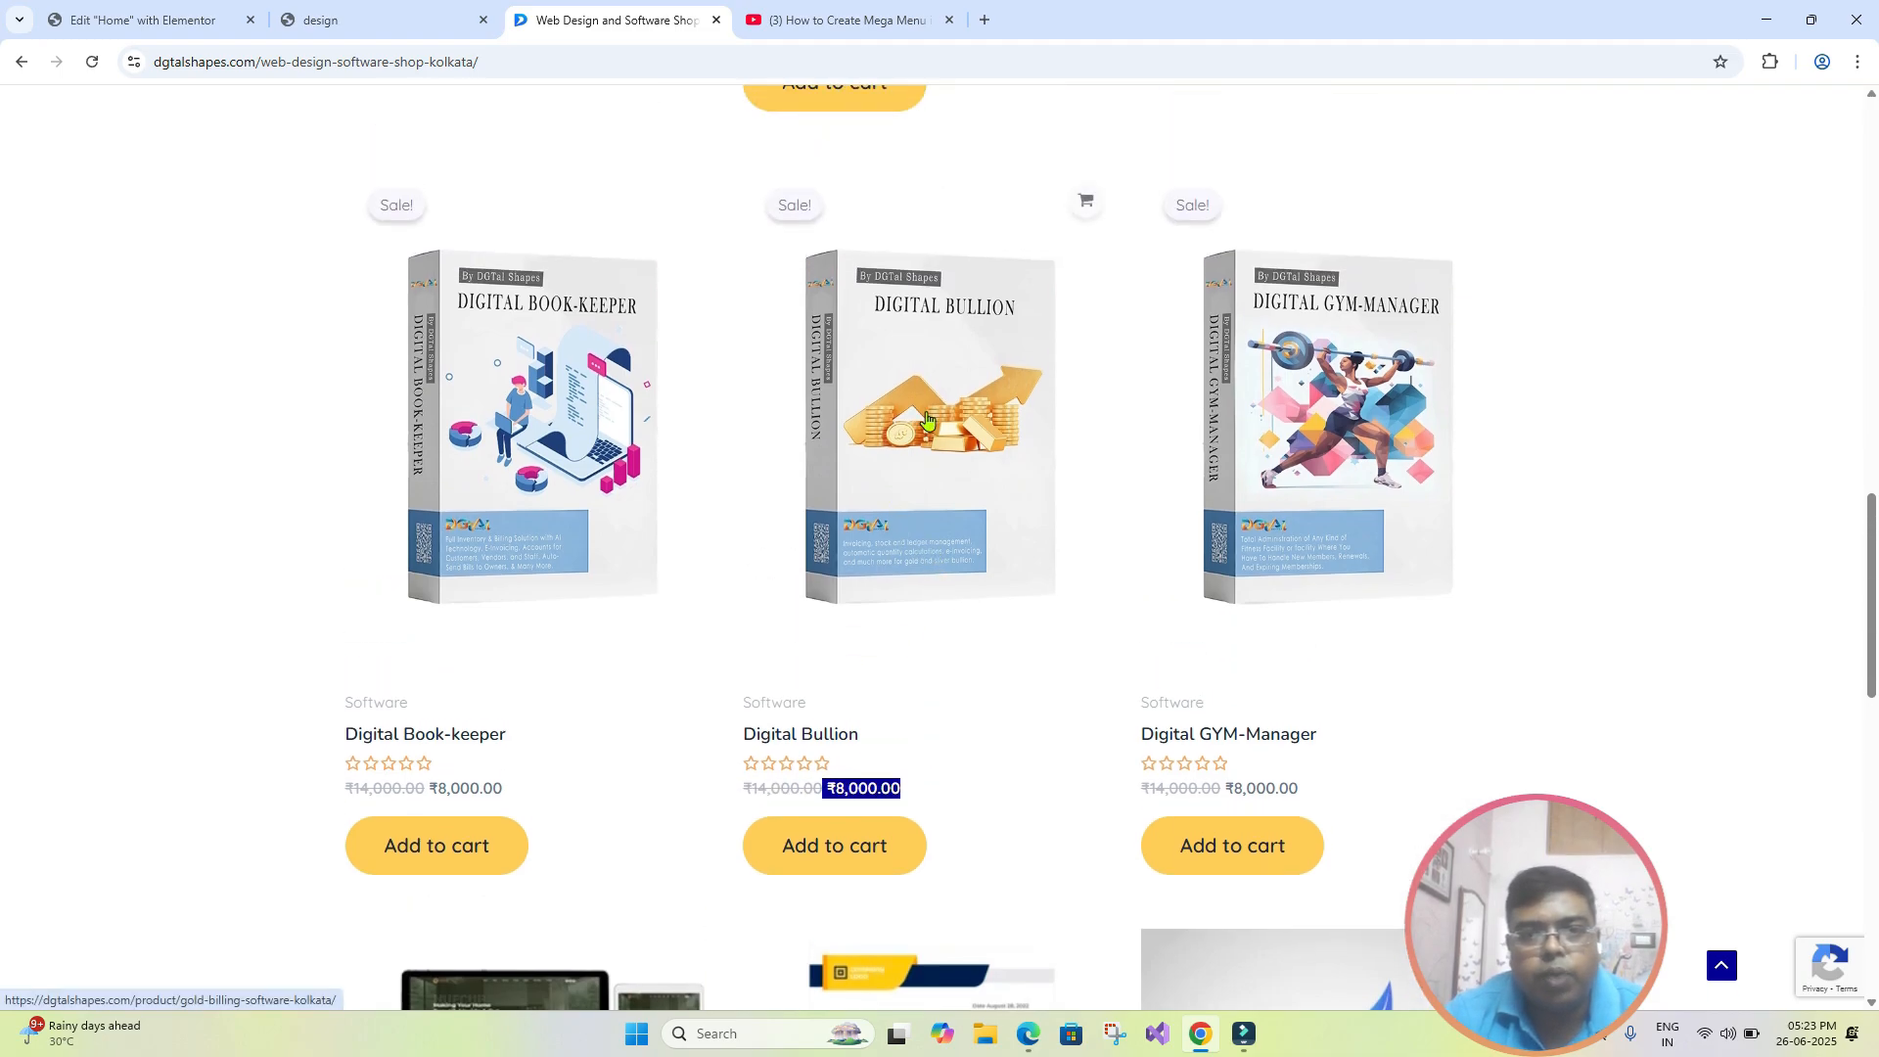
{"action": "scroll", "coordinate": [842, 646], "scroll_direction": "down", "scroll_amount": 1}
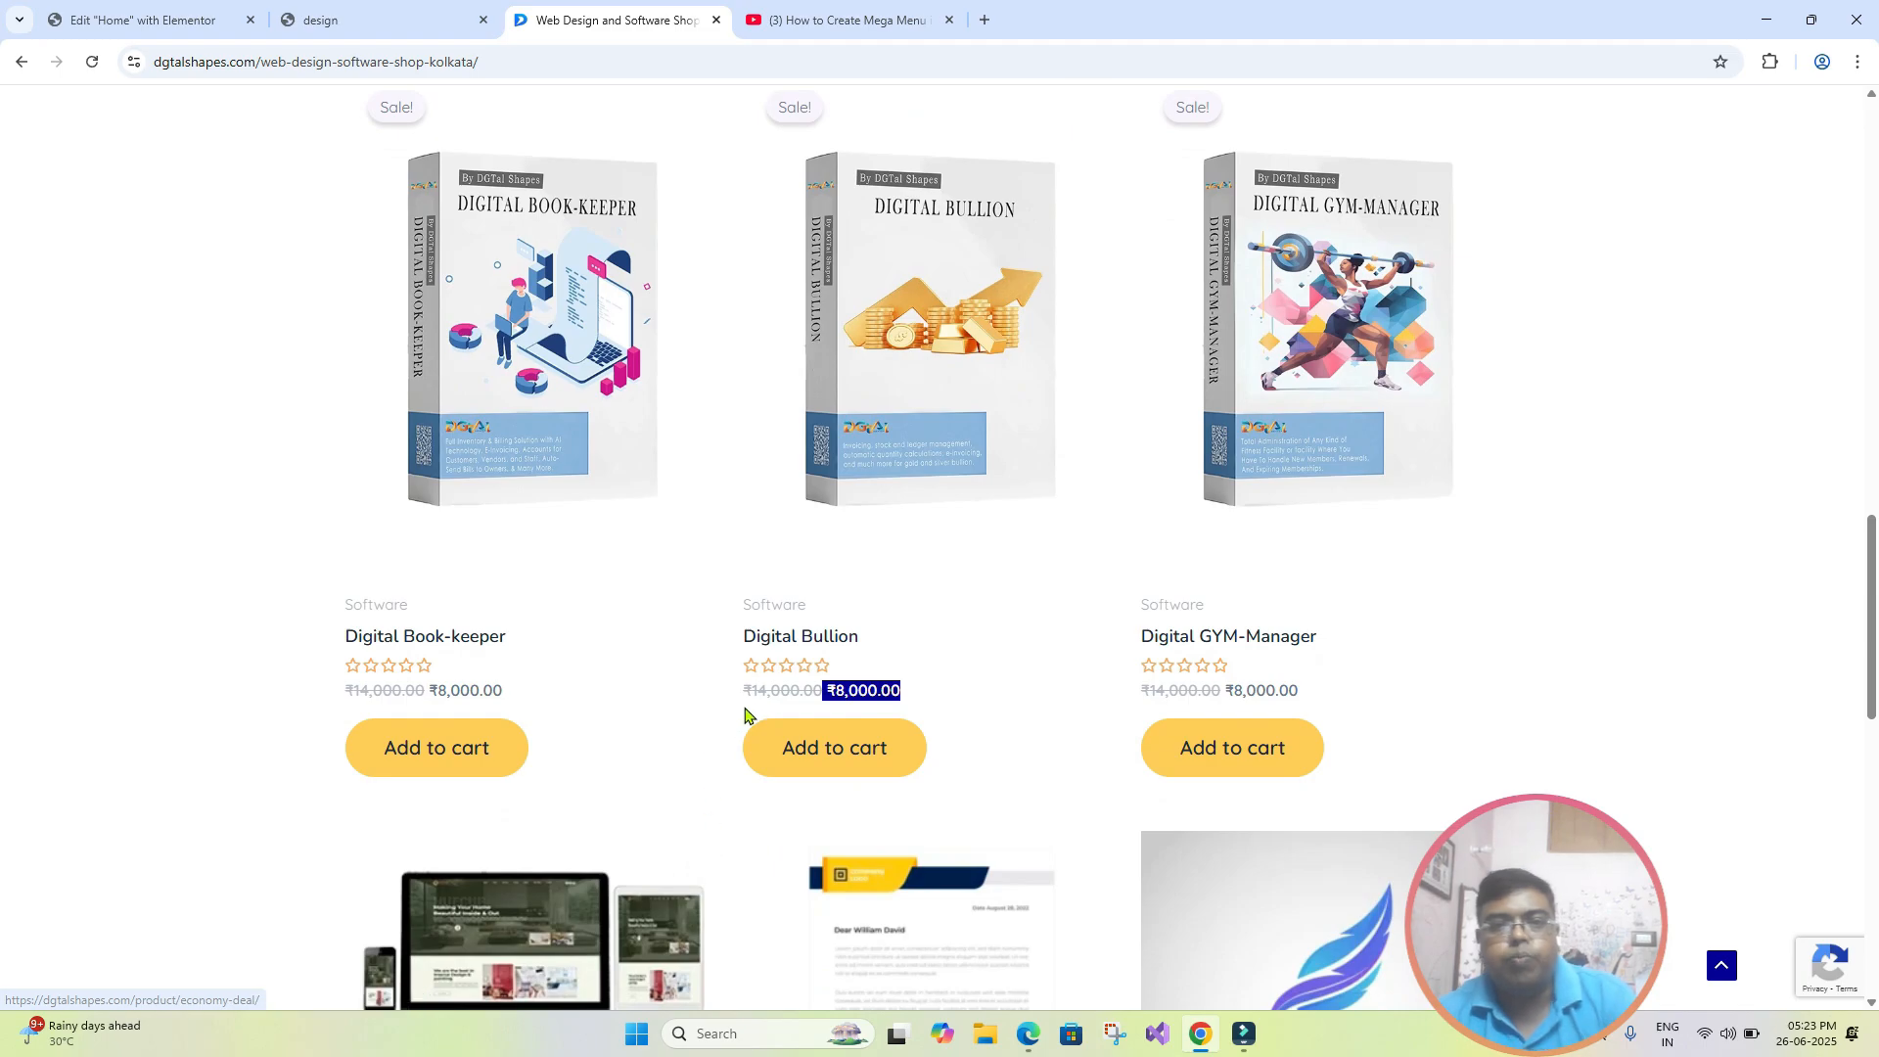
- Back in the Elementor editor, try the None decoration on the heading and set its decoration to Default
{"action": "left_click", "coordinate": [130, 8]}
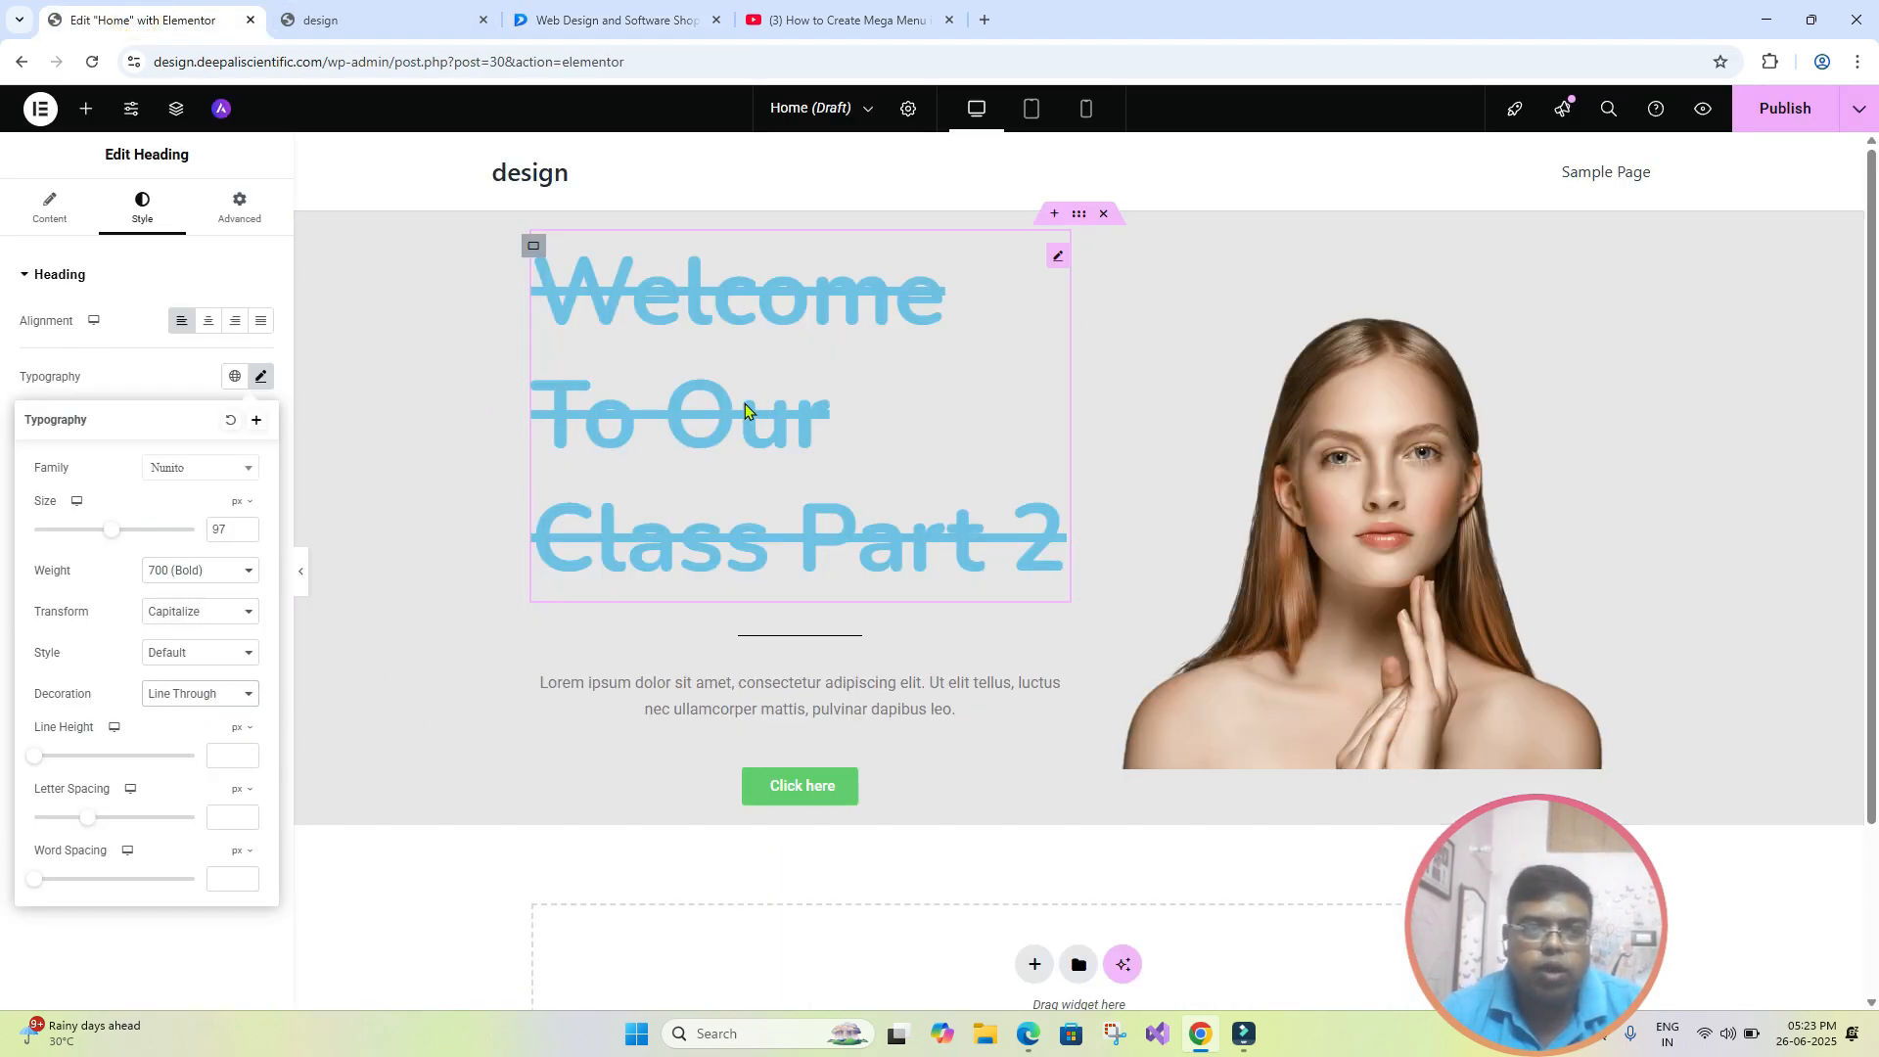
{"action": "left_click", "coordinate": [240, 701]}
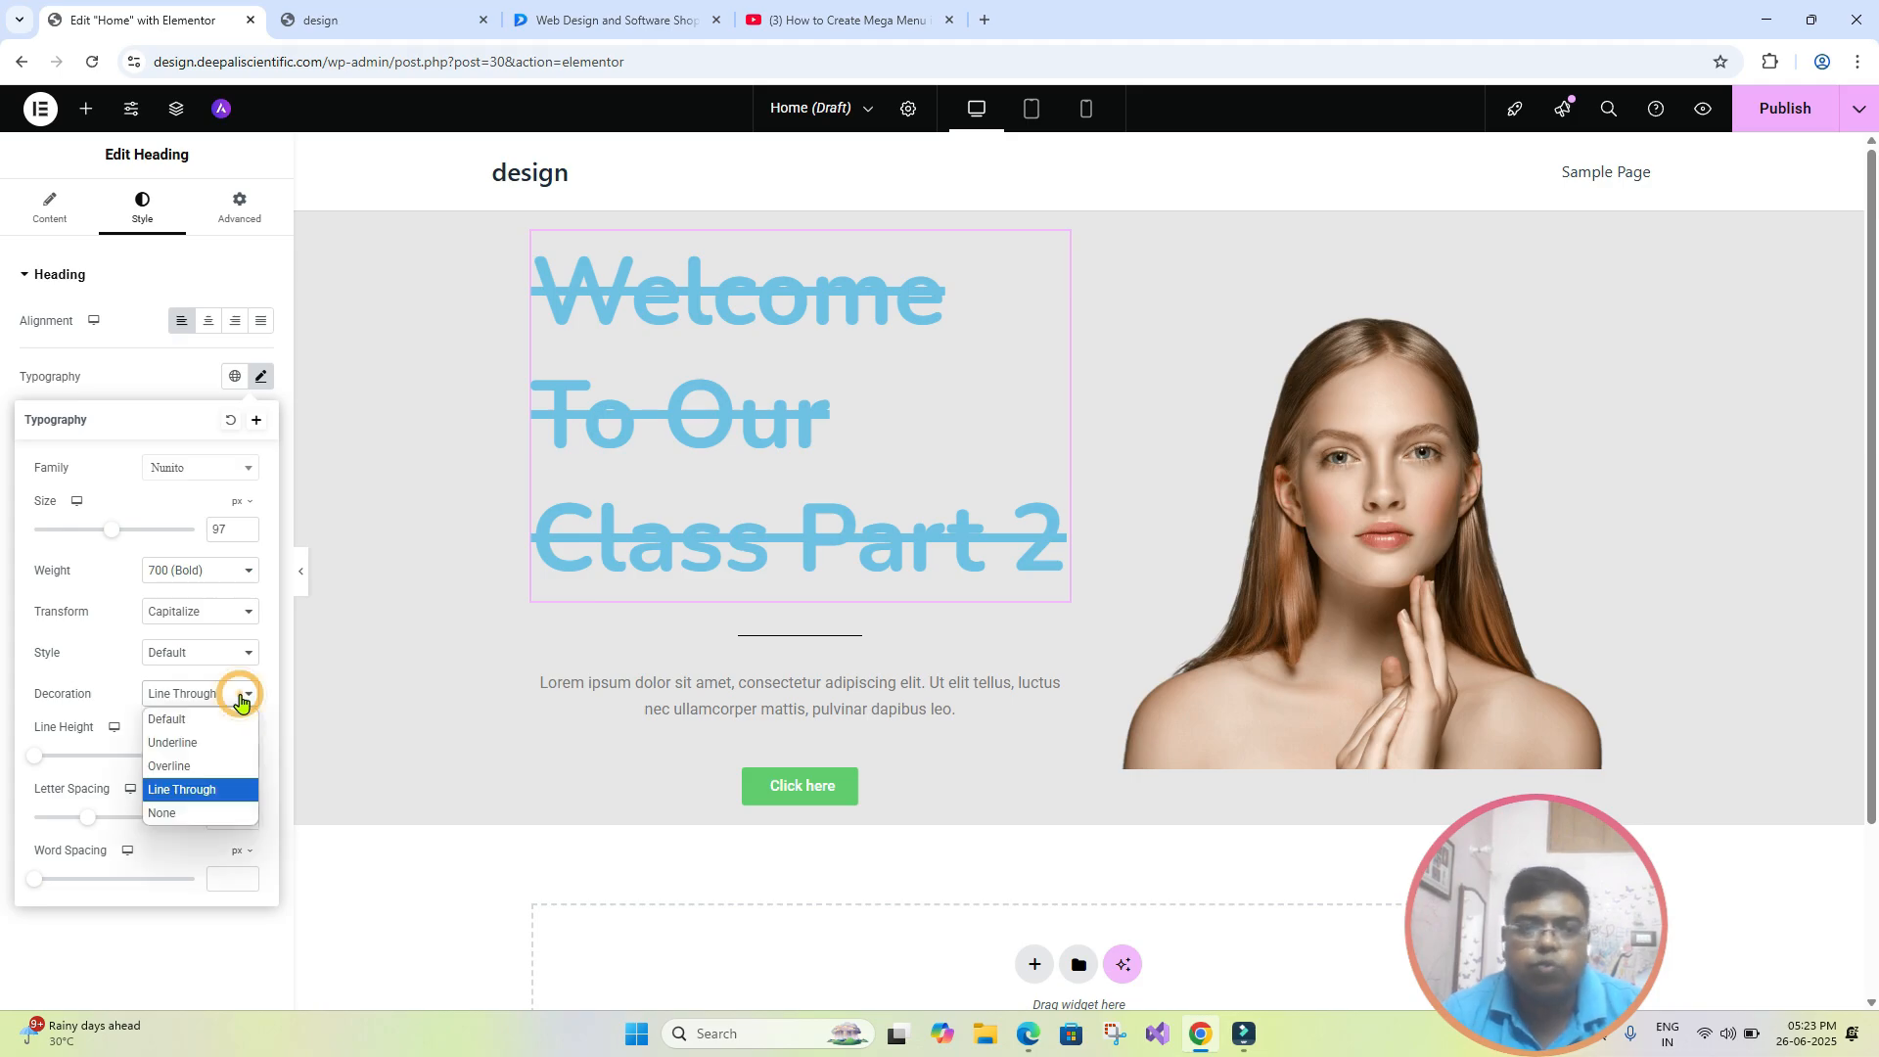
{"action": "left_click", "coordinate": [196, 805]}
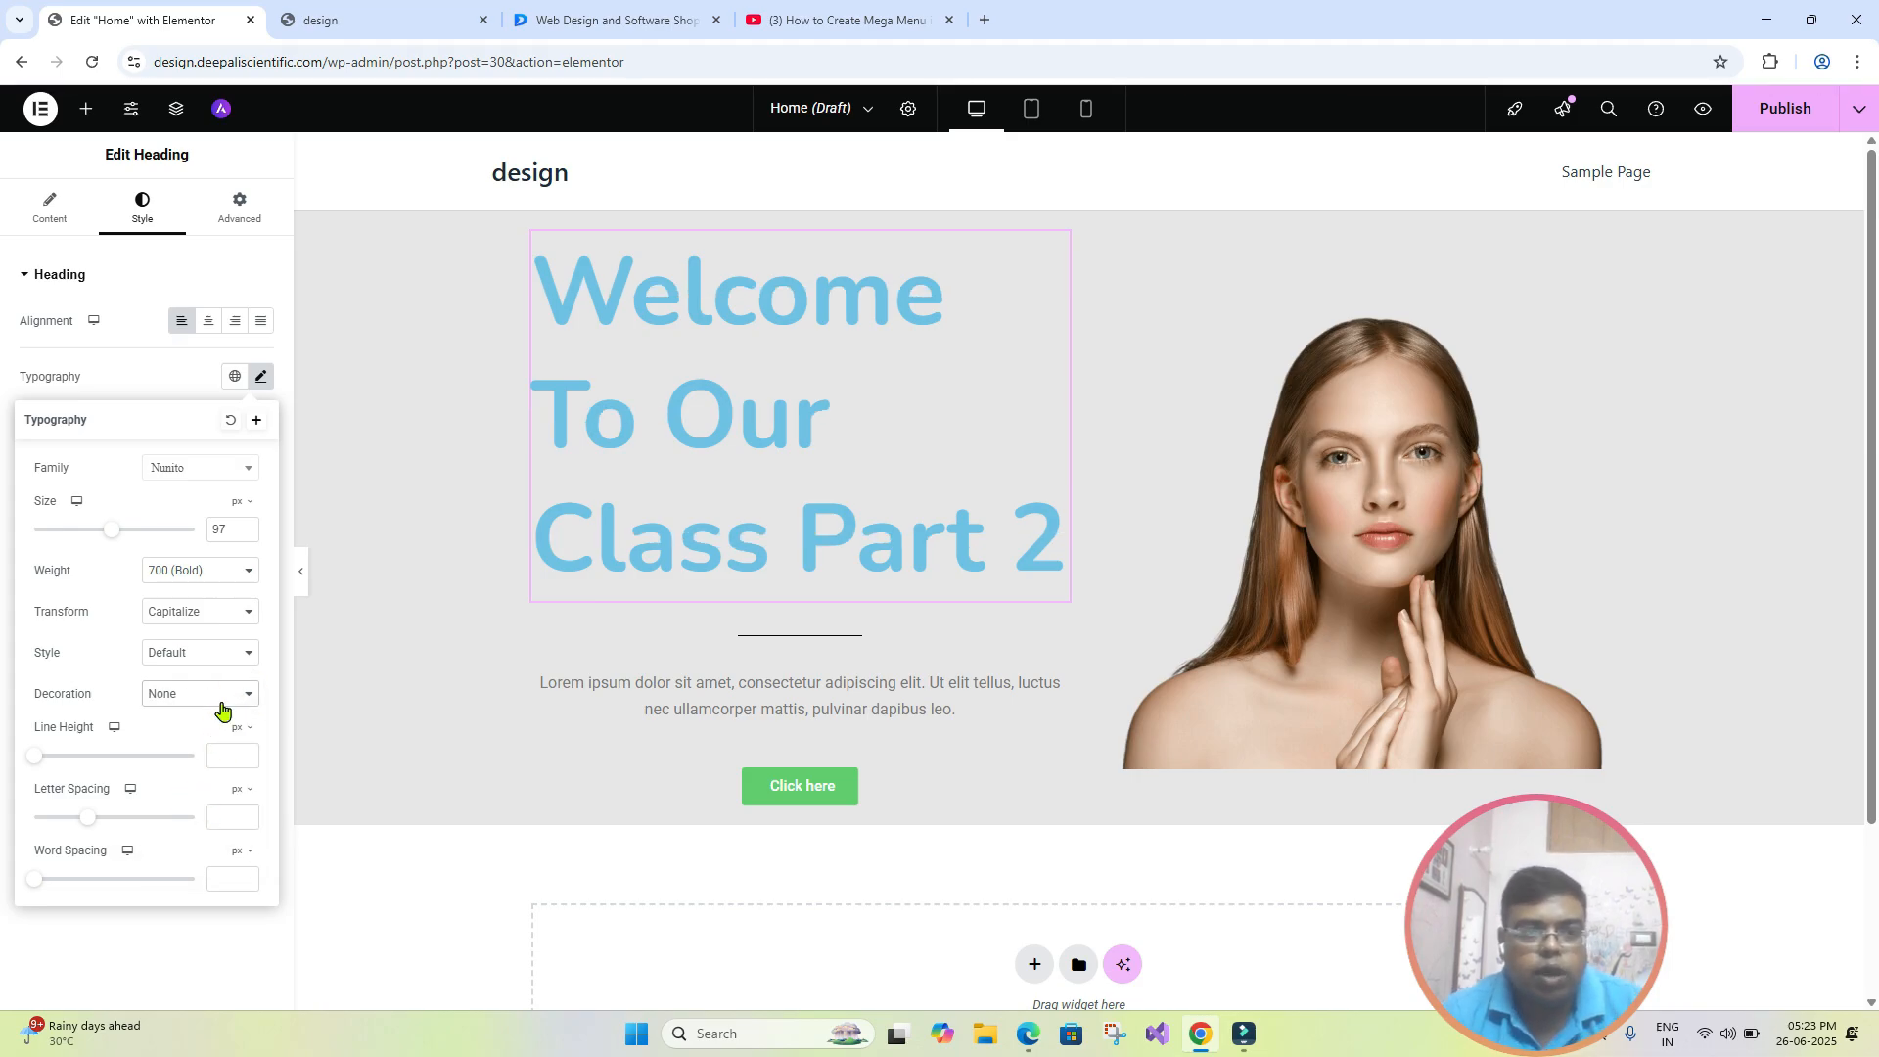
{"action": "left_click", "coordinate": [224, 700]}
{"action": "left_click", "coordinate": [222, 712]}
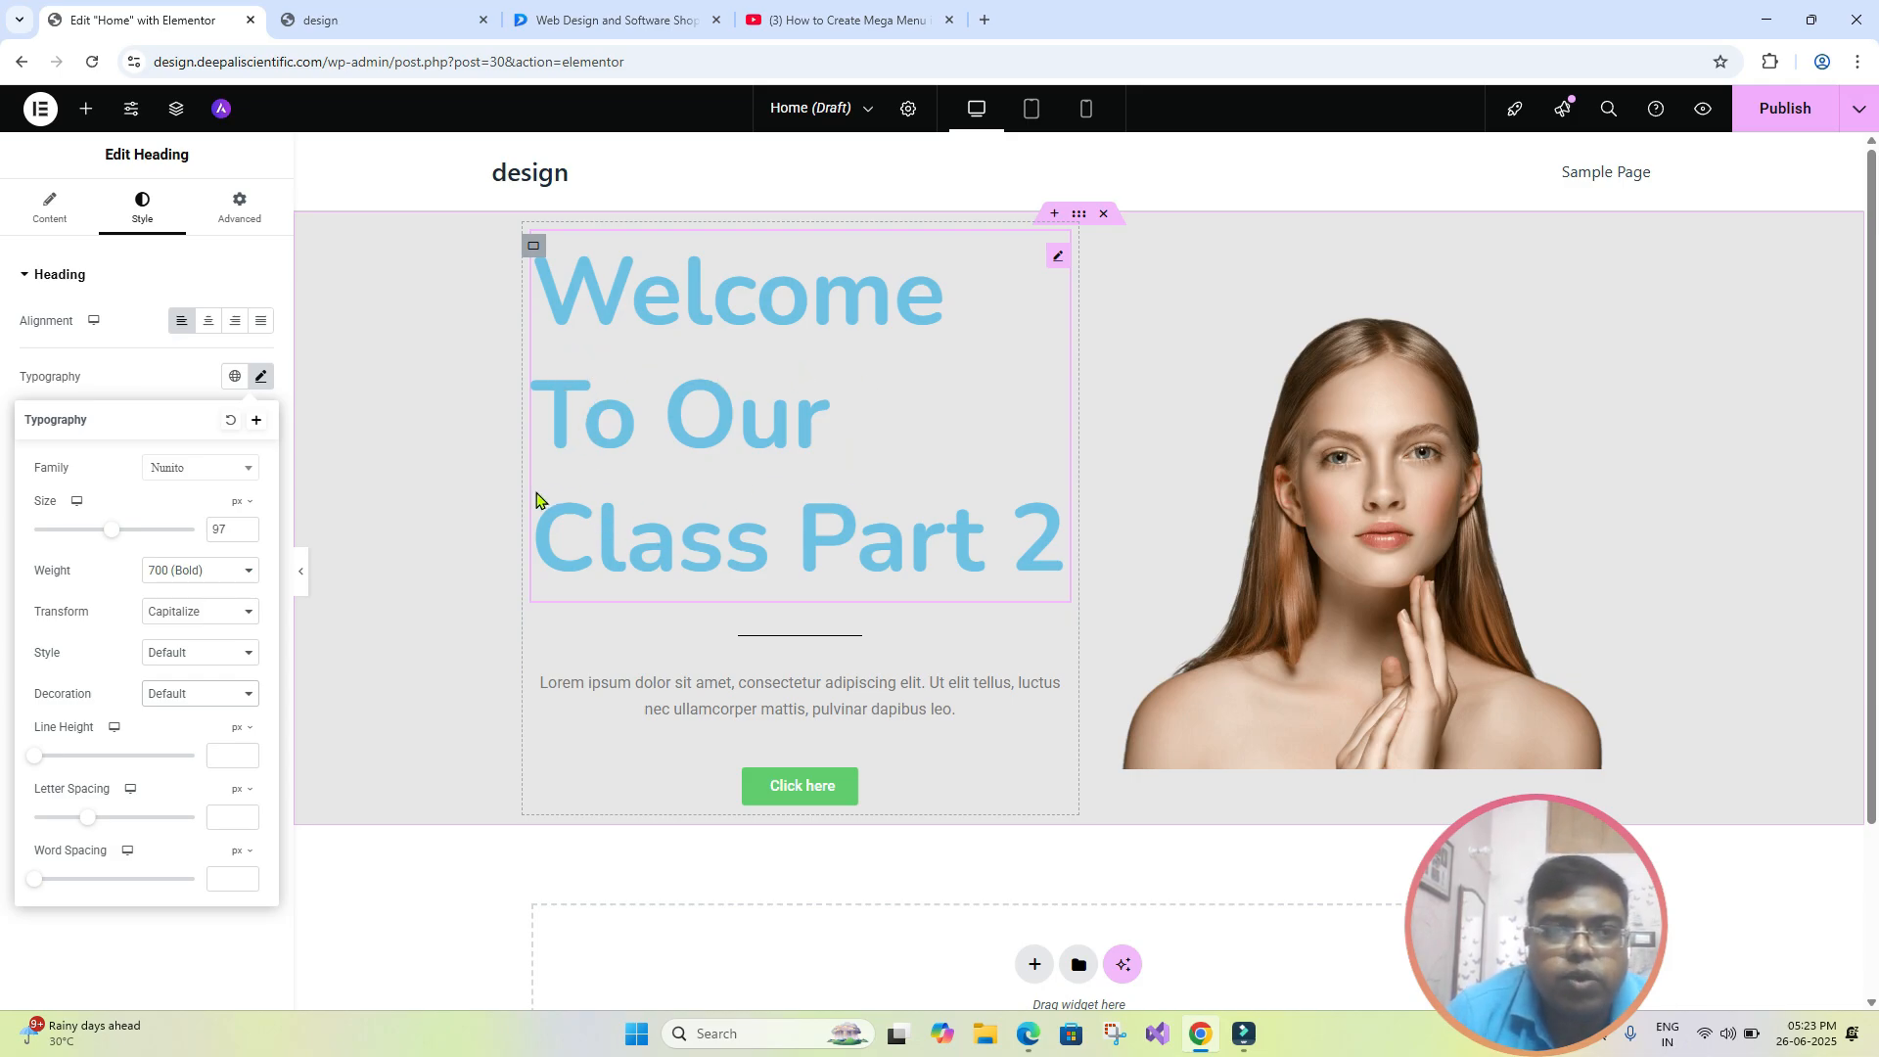
- Set the heading's line height to 100 px
{"action": "left_click", "coordinate": [34, 759]}
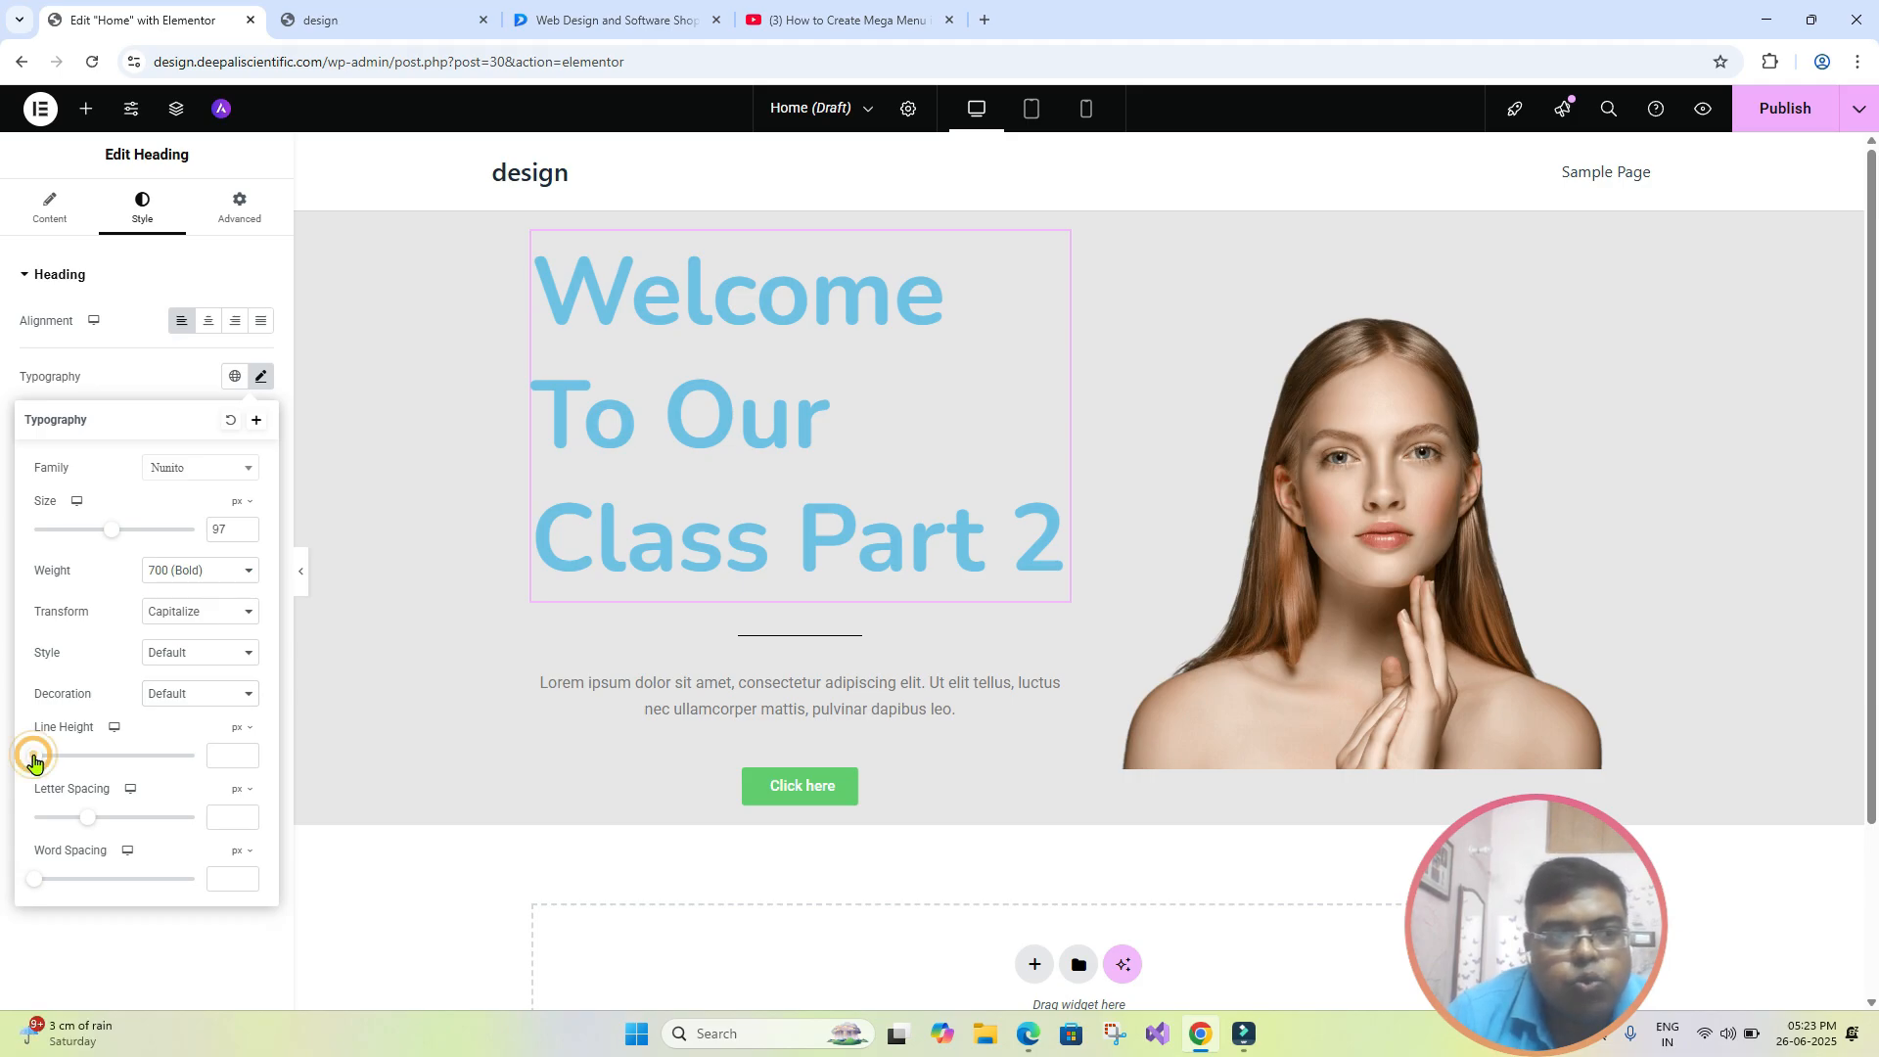
{"action": "left_click_drag", "start_coordinate": [34, 760], "coordinate": [80, 770]}
{"action": "left_click_drag", "start_coordinate": [95, 773], "coordinate": [196, 776]}
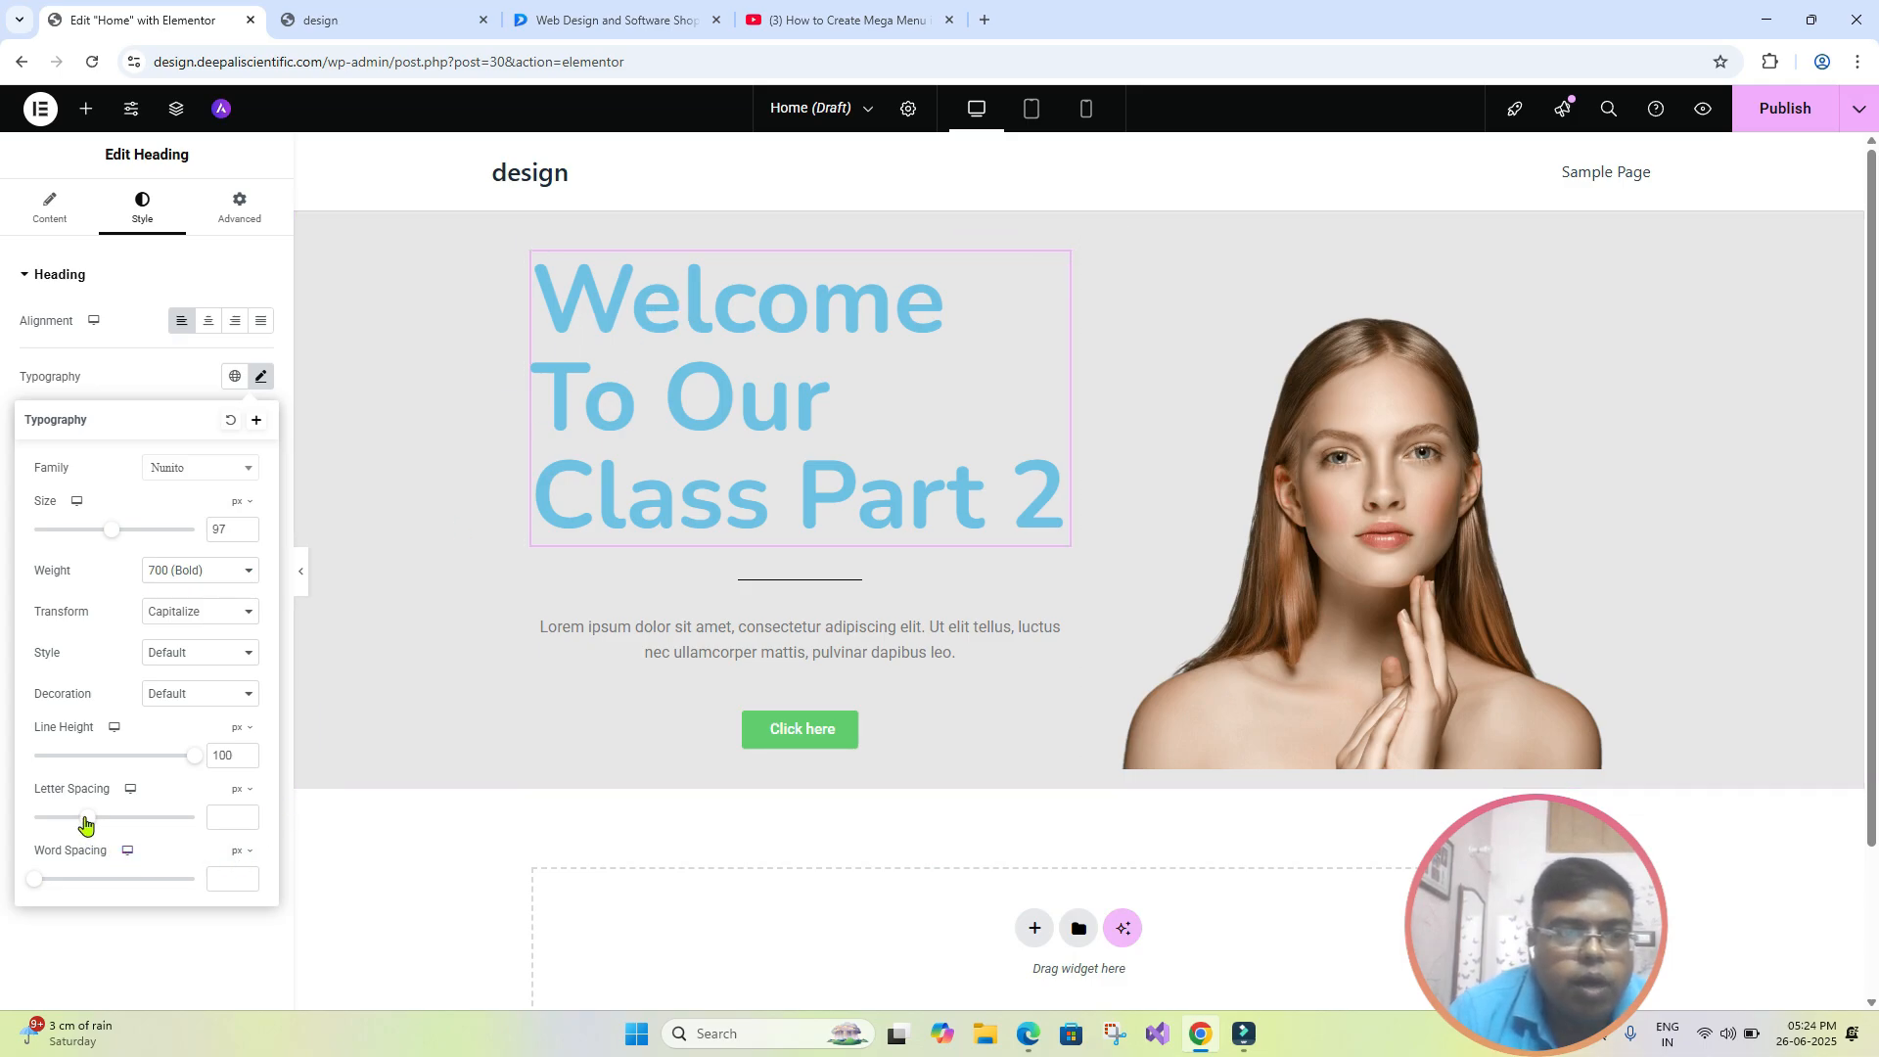
- Set the heading's letter spacing to 8.4 px and its word spacing to 18 px
{"action": "left_click_drag", "start_coordinate": [87, 823], "coordinate": [177, 822]}
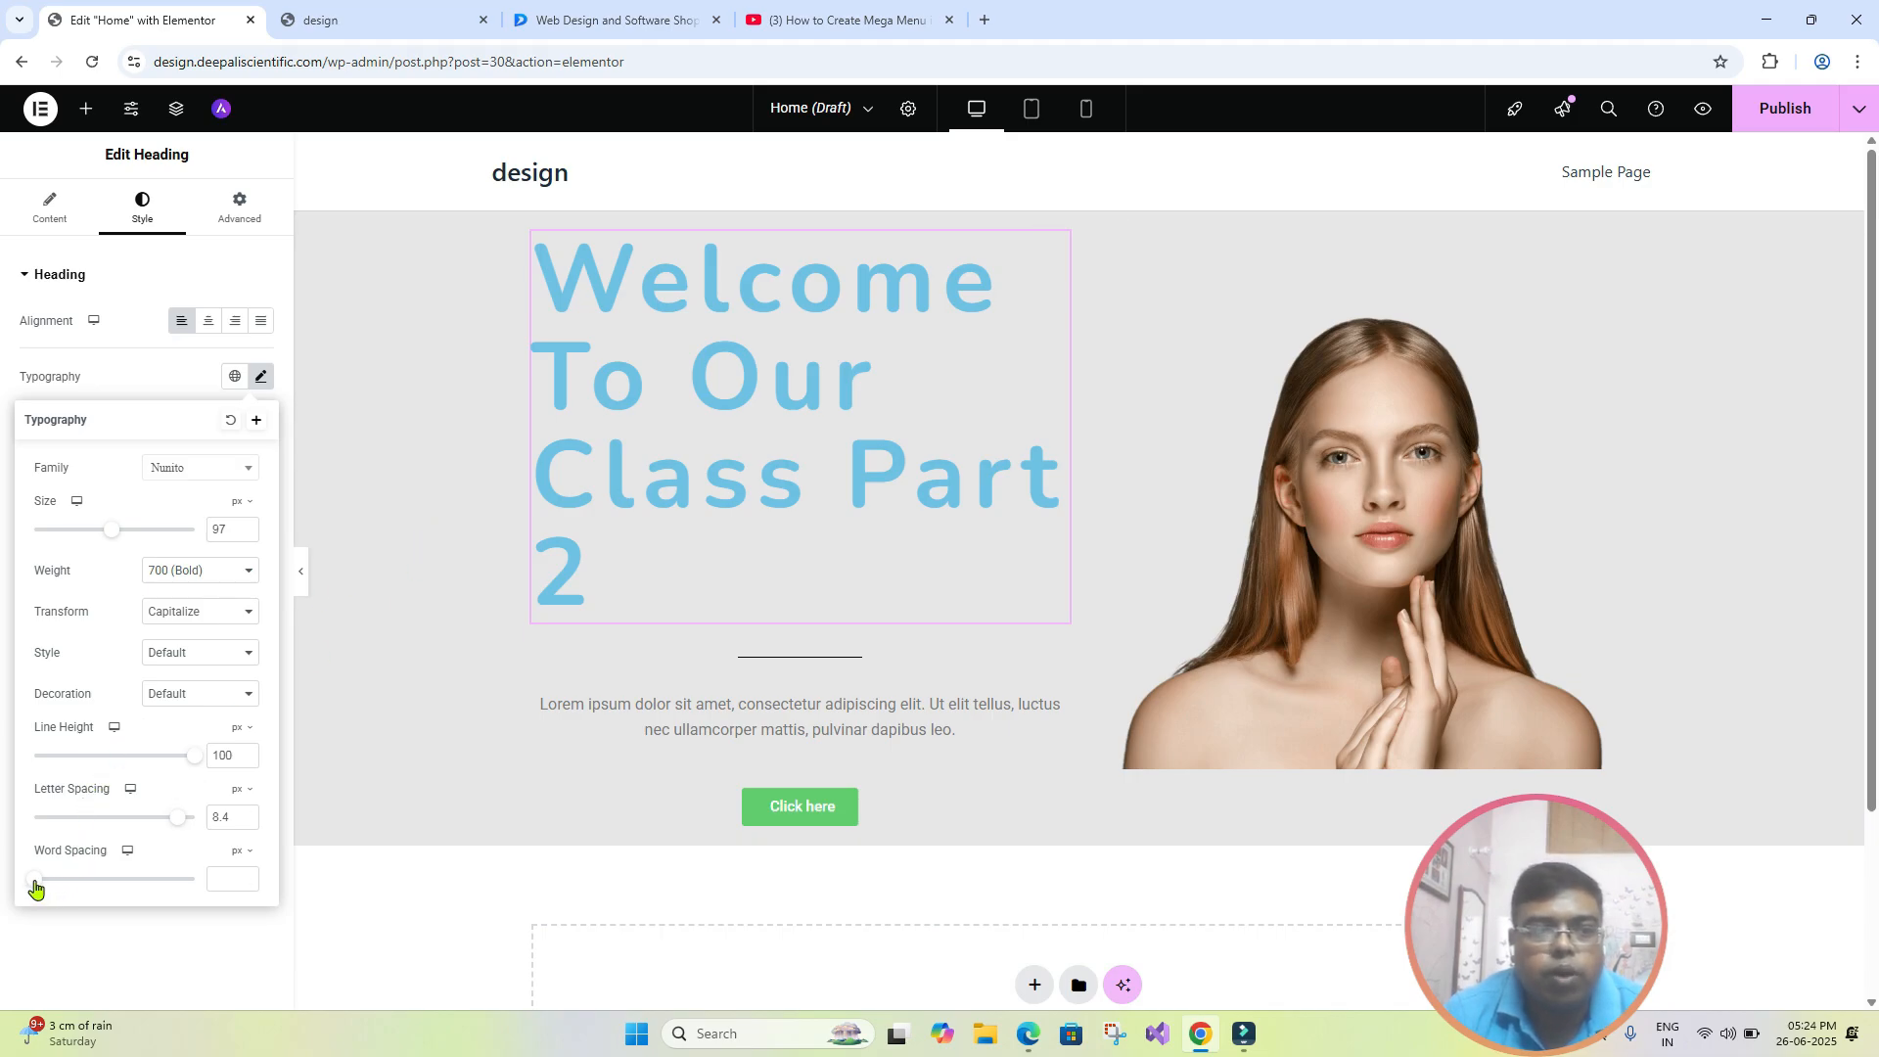
{"action": "left_click_drag", "start_coordinate": [35, 884], "coordinate": [93, 906]}
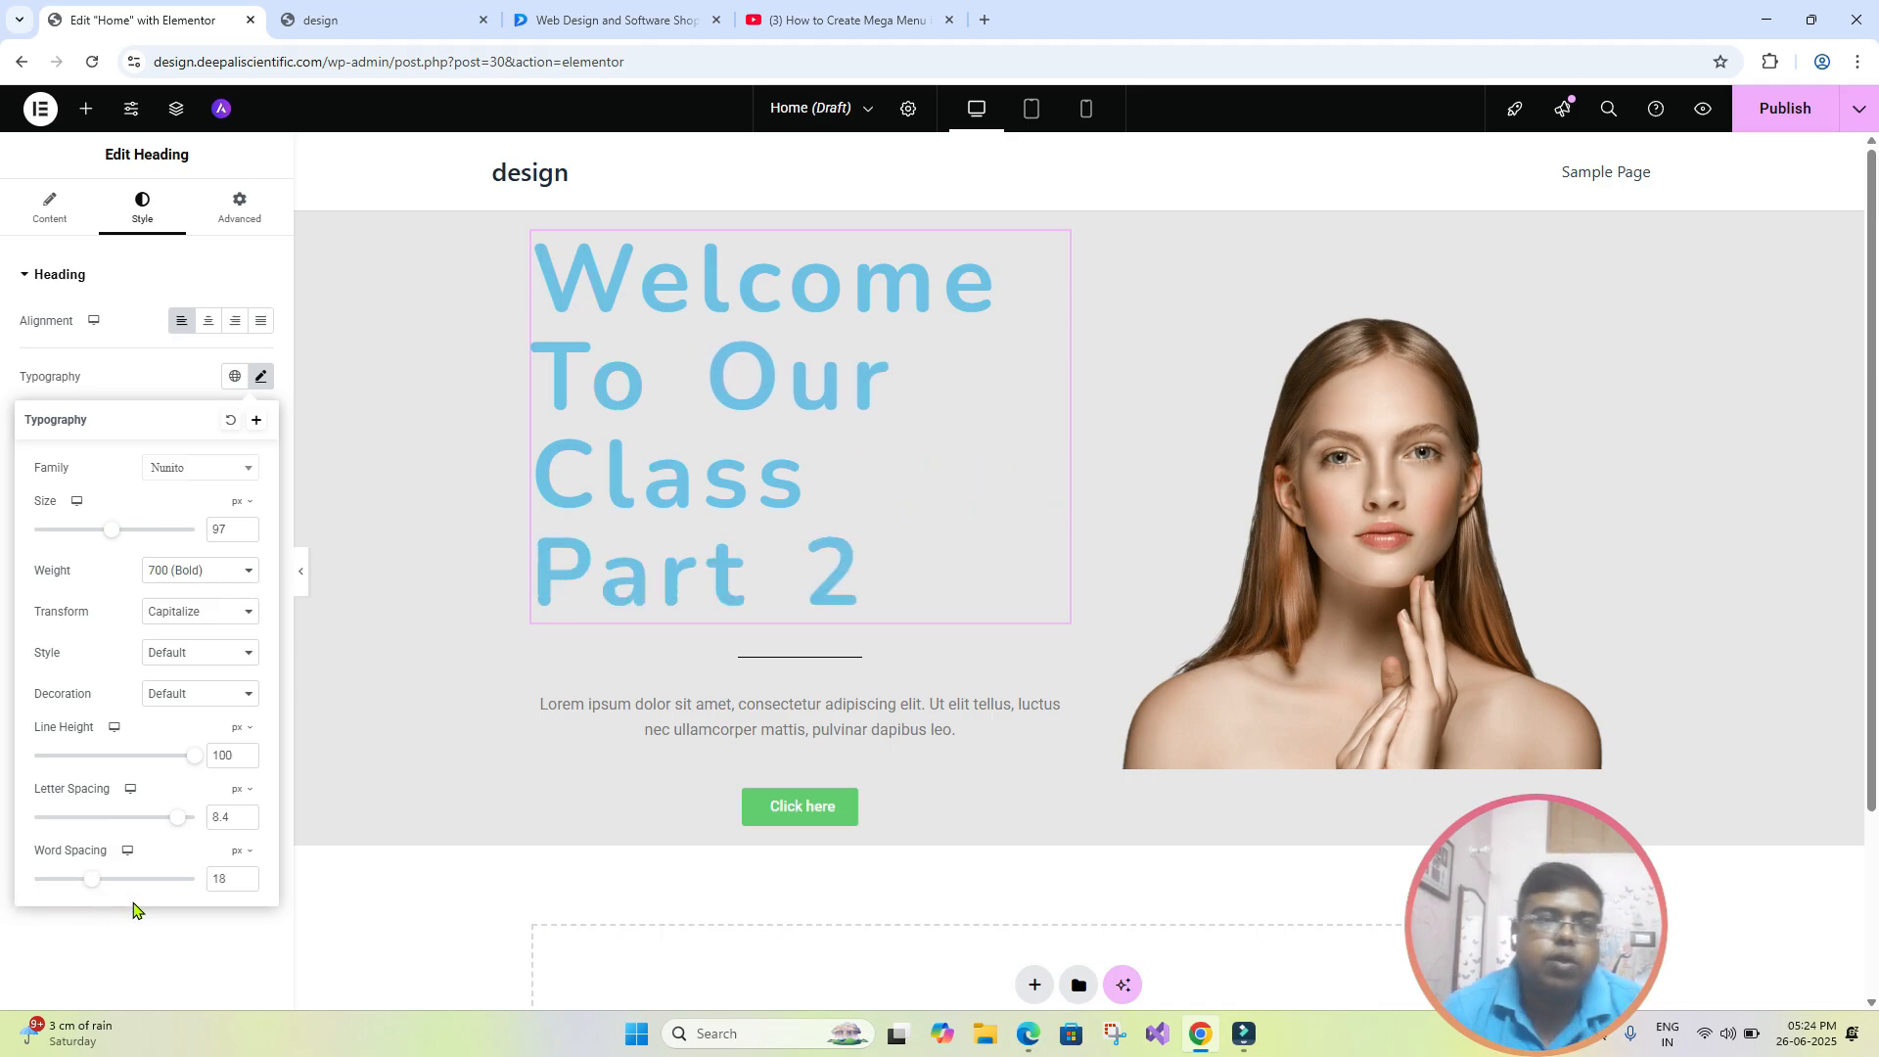
- Set the heading's font size to 92 px and its letter spacing to -1.2 px
{"action": "mouse_move", "coordinate": [111, 529]}
{"action": "left_mouse_down"}
{"action": "mouse_move", "coordinate": [87, 539]}
{"action": "mouse_move", "coordinate": [106, 540]}
{"action": "left_mouse_up"}
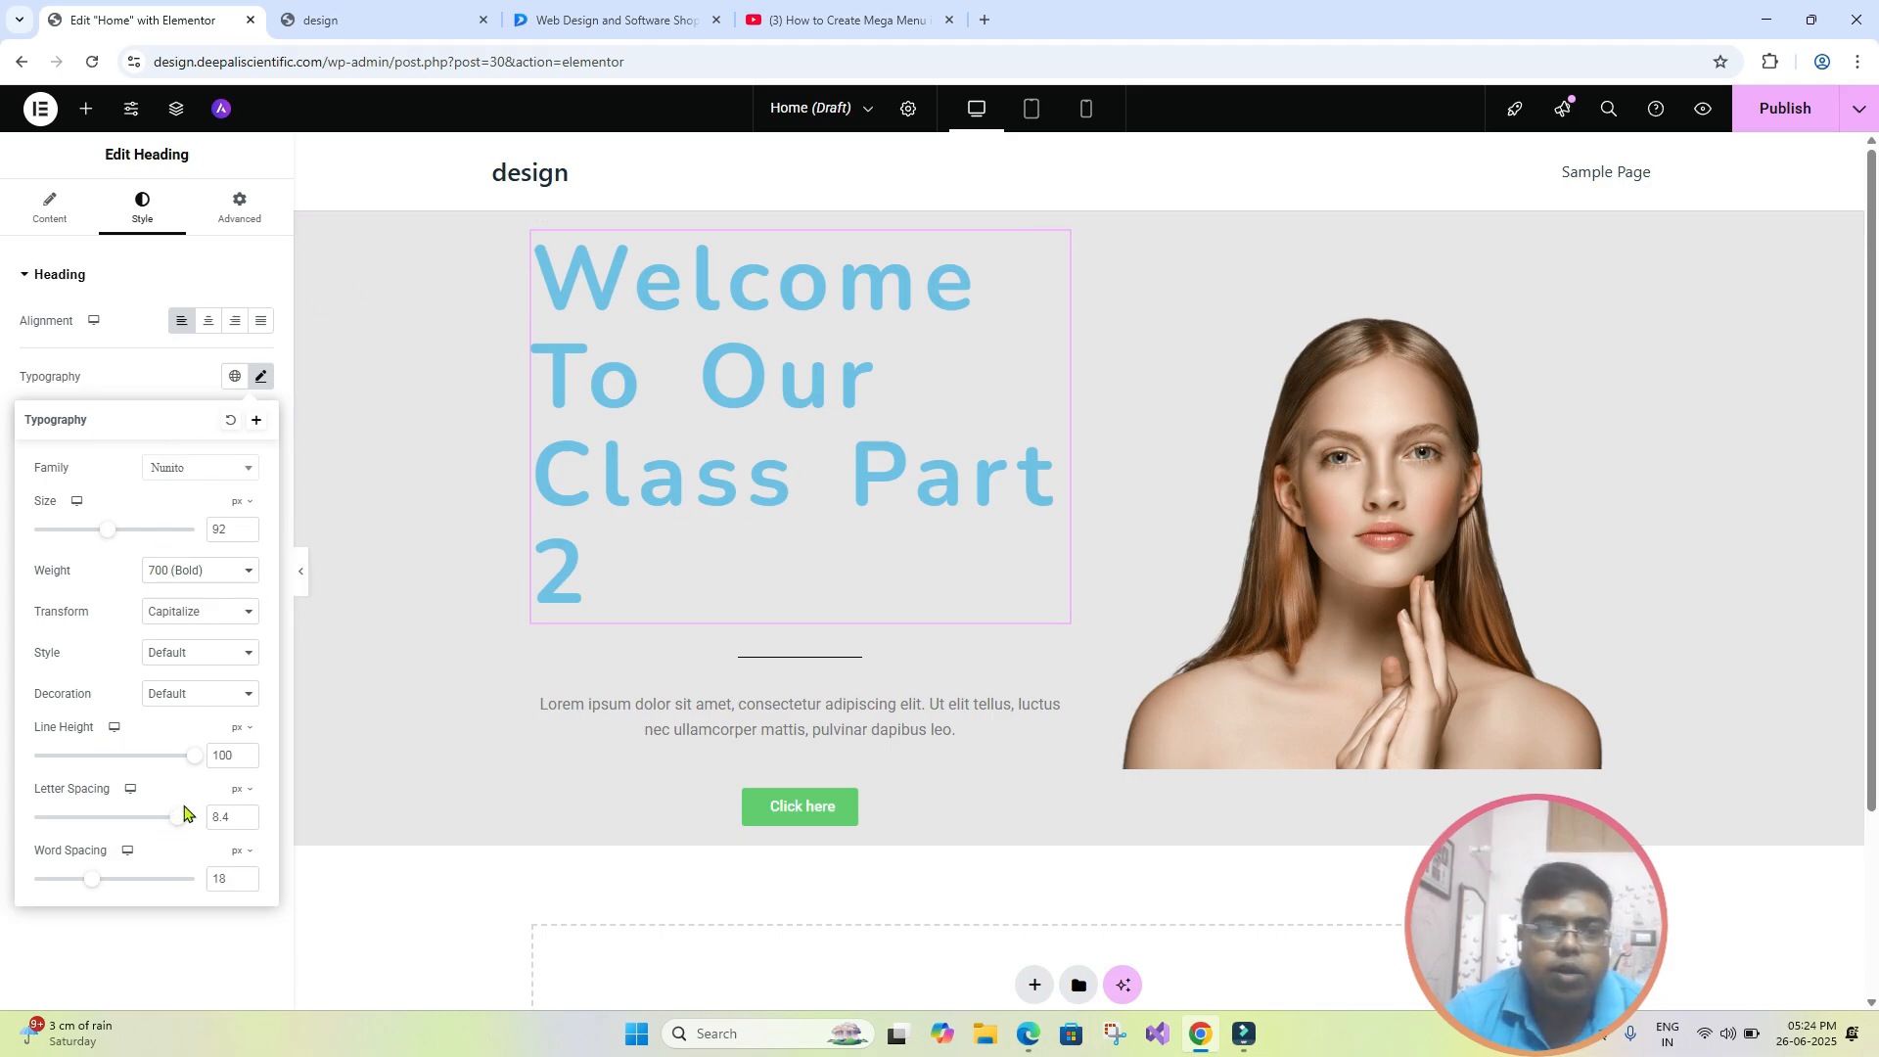
{"action": "left_click_drag", "start_coordinate": [176, 820], "coordinate": [73, 827]}
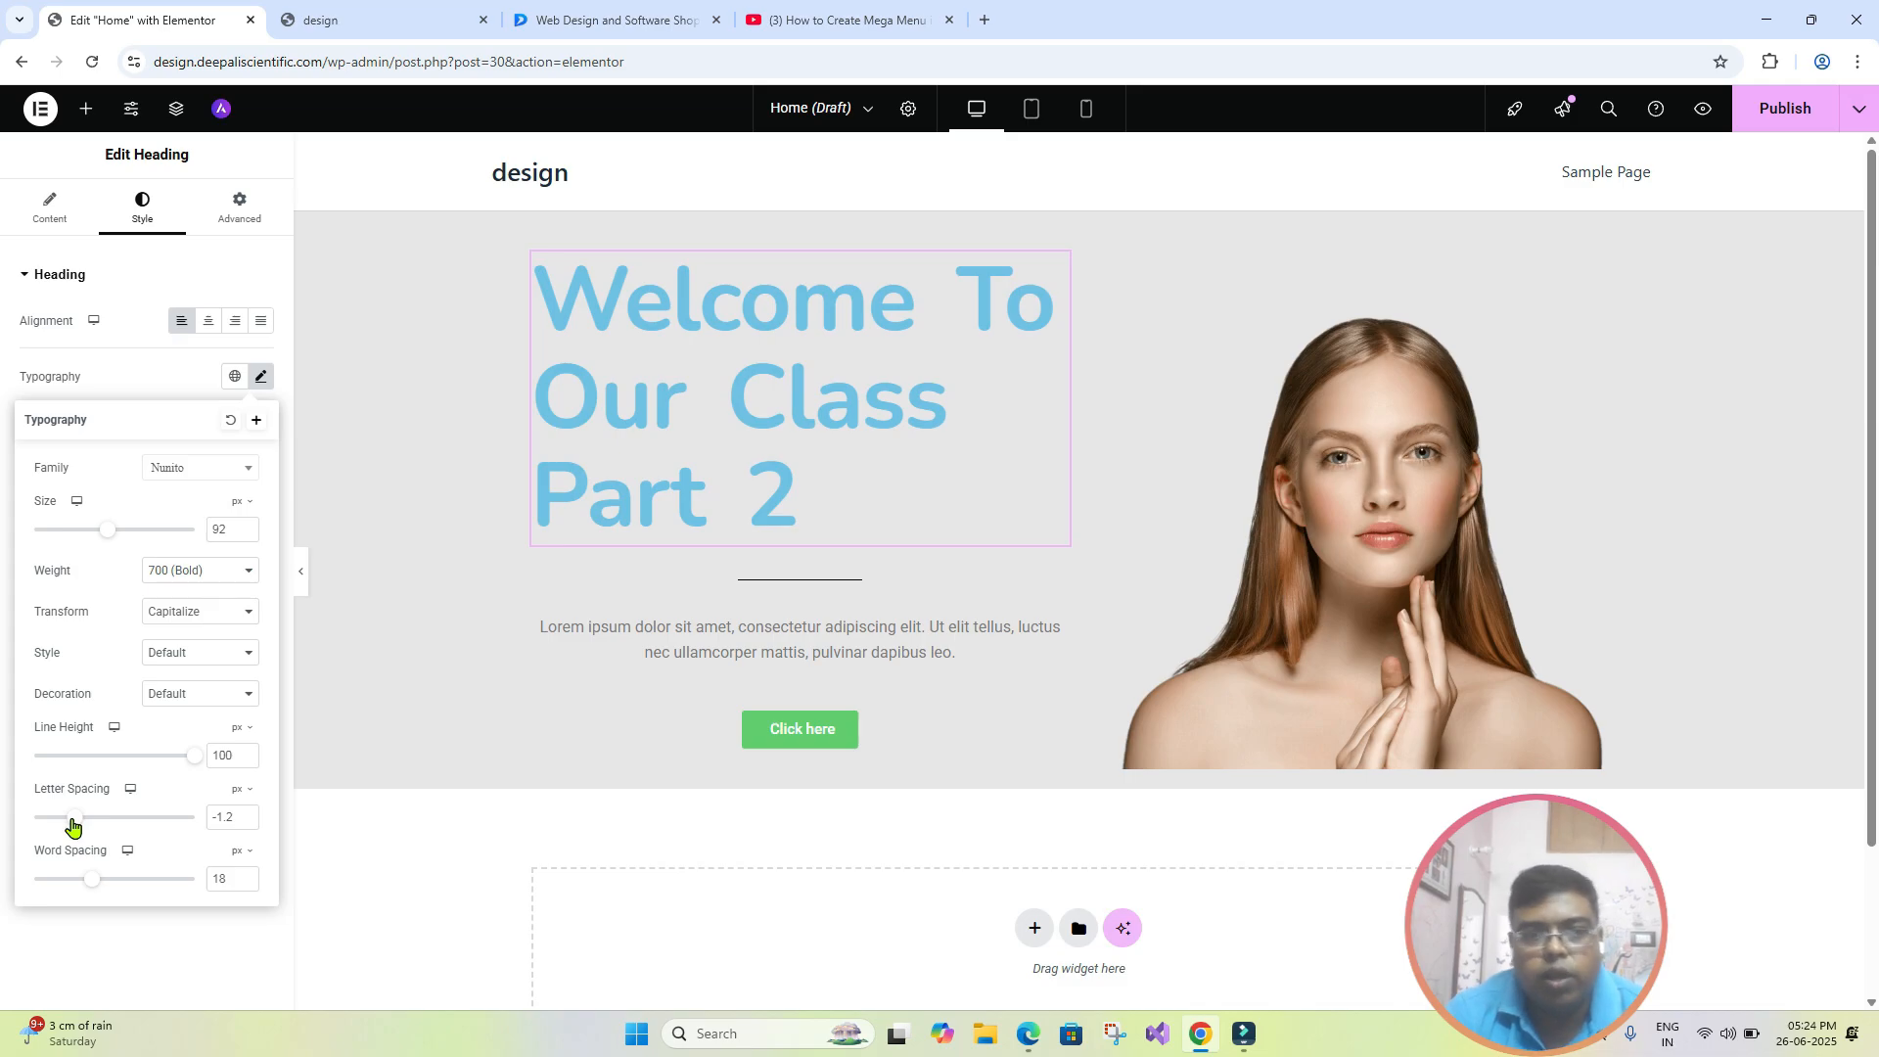
- Save the page as a draft and preview the hero section at full width before returning to the heading settings
{"action": "left_click", "coordinate": [1859, 109]}
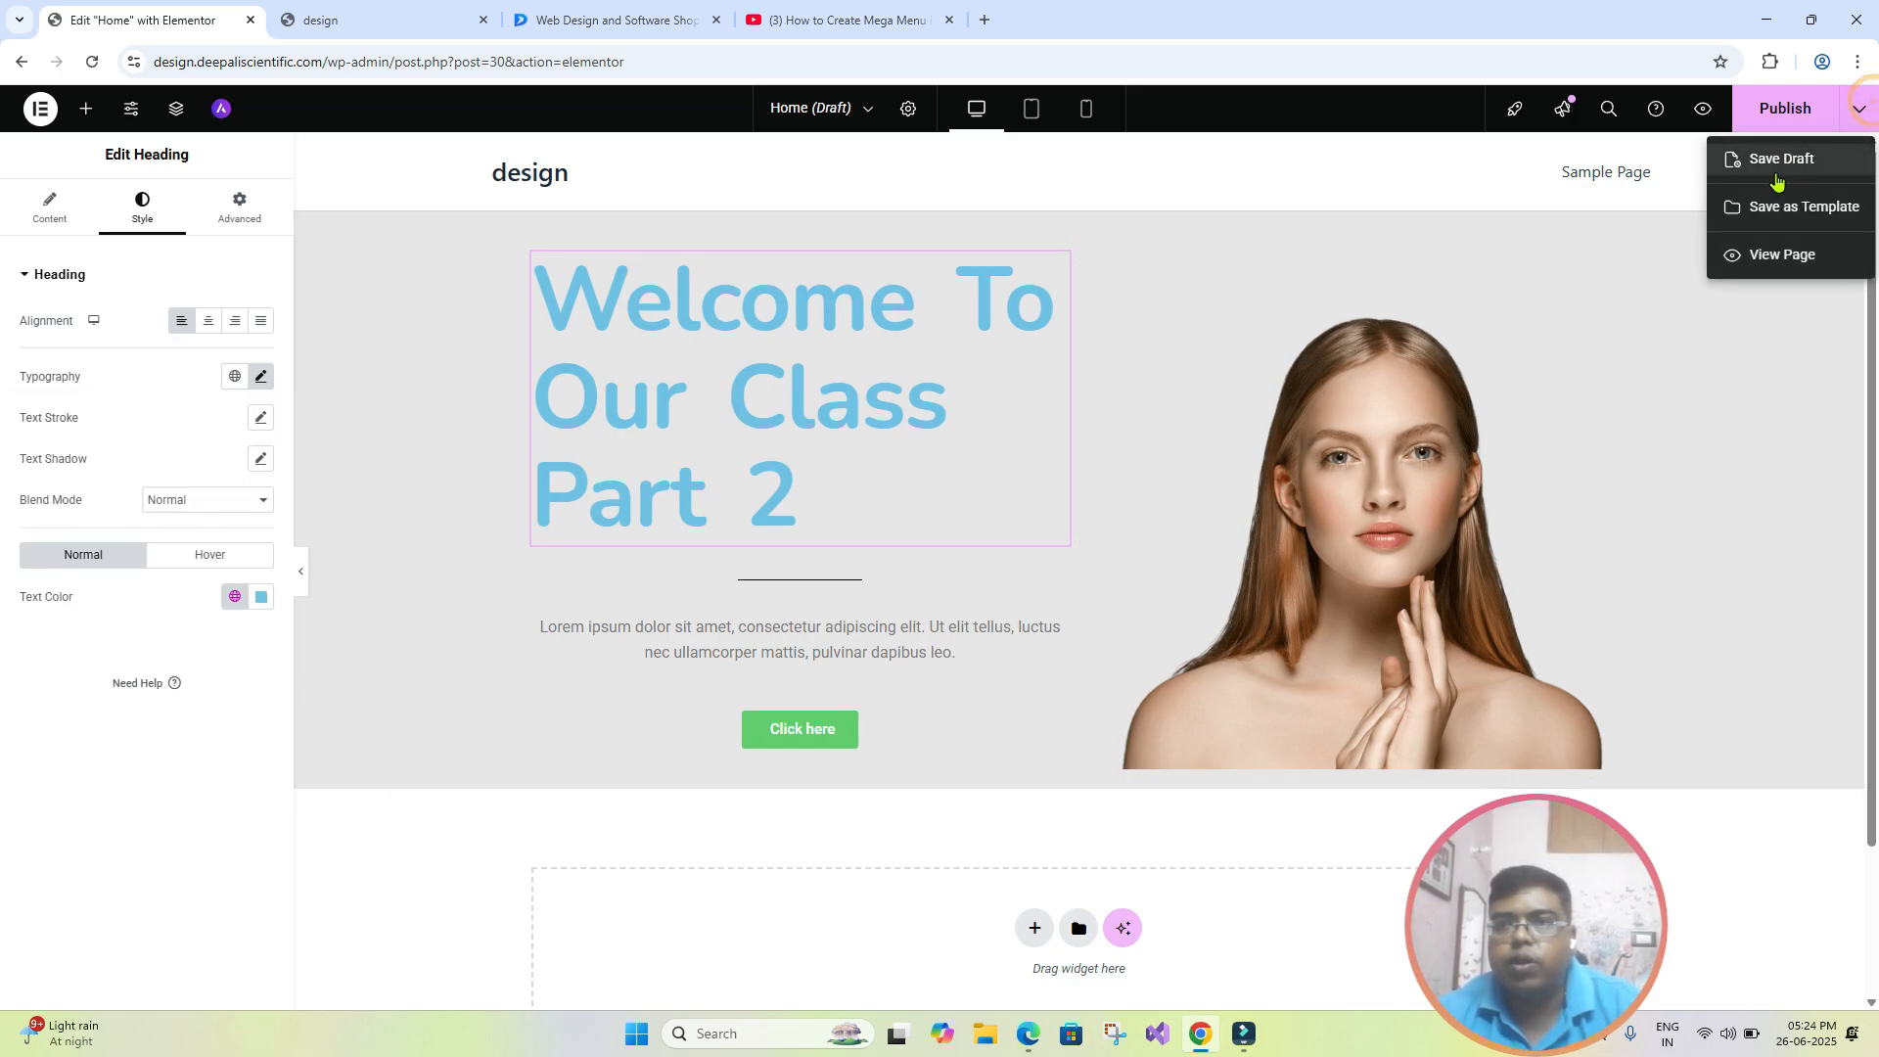
{"action": "left_click", "coordinate": [1776, 162]}
{"action": "left_click", "coordinate": [301, 572]}
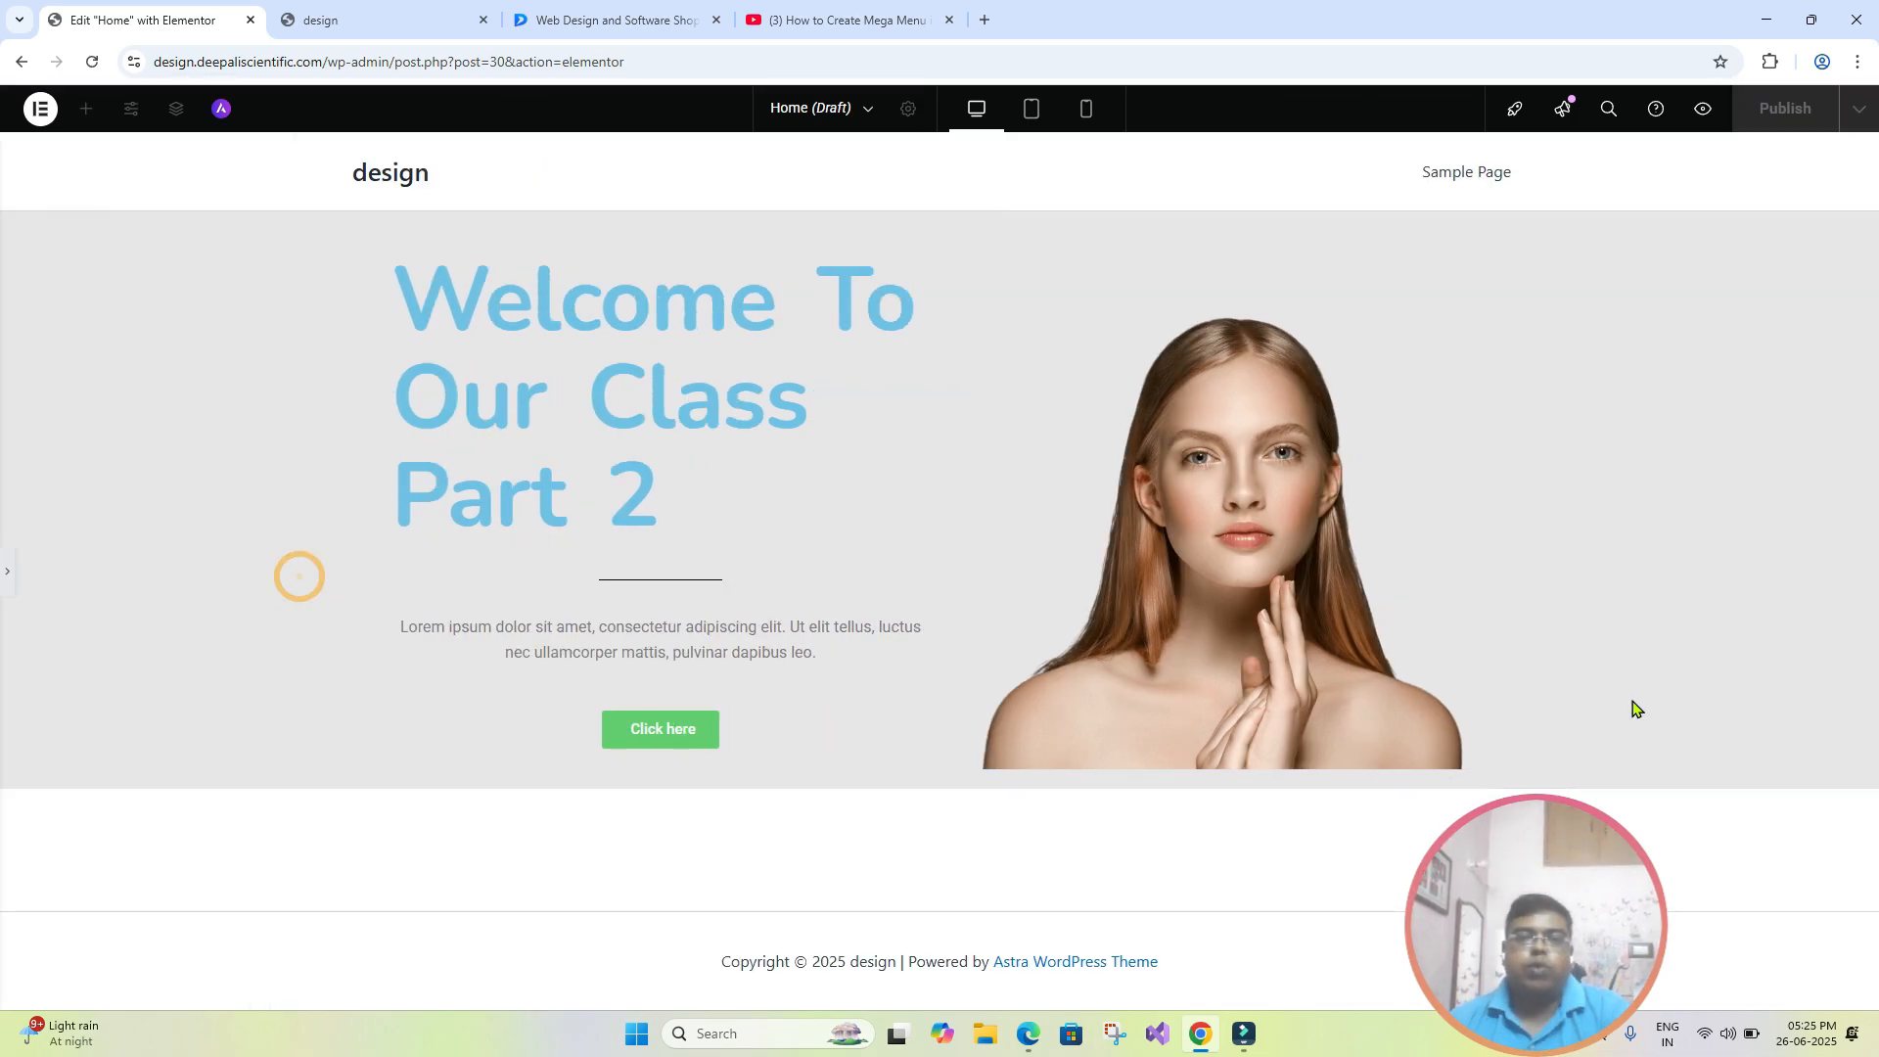
{"action": "left_click", "coordinate": [8, 571]}
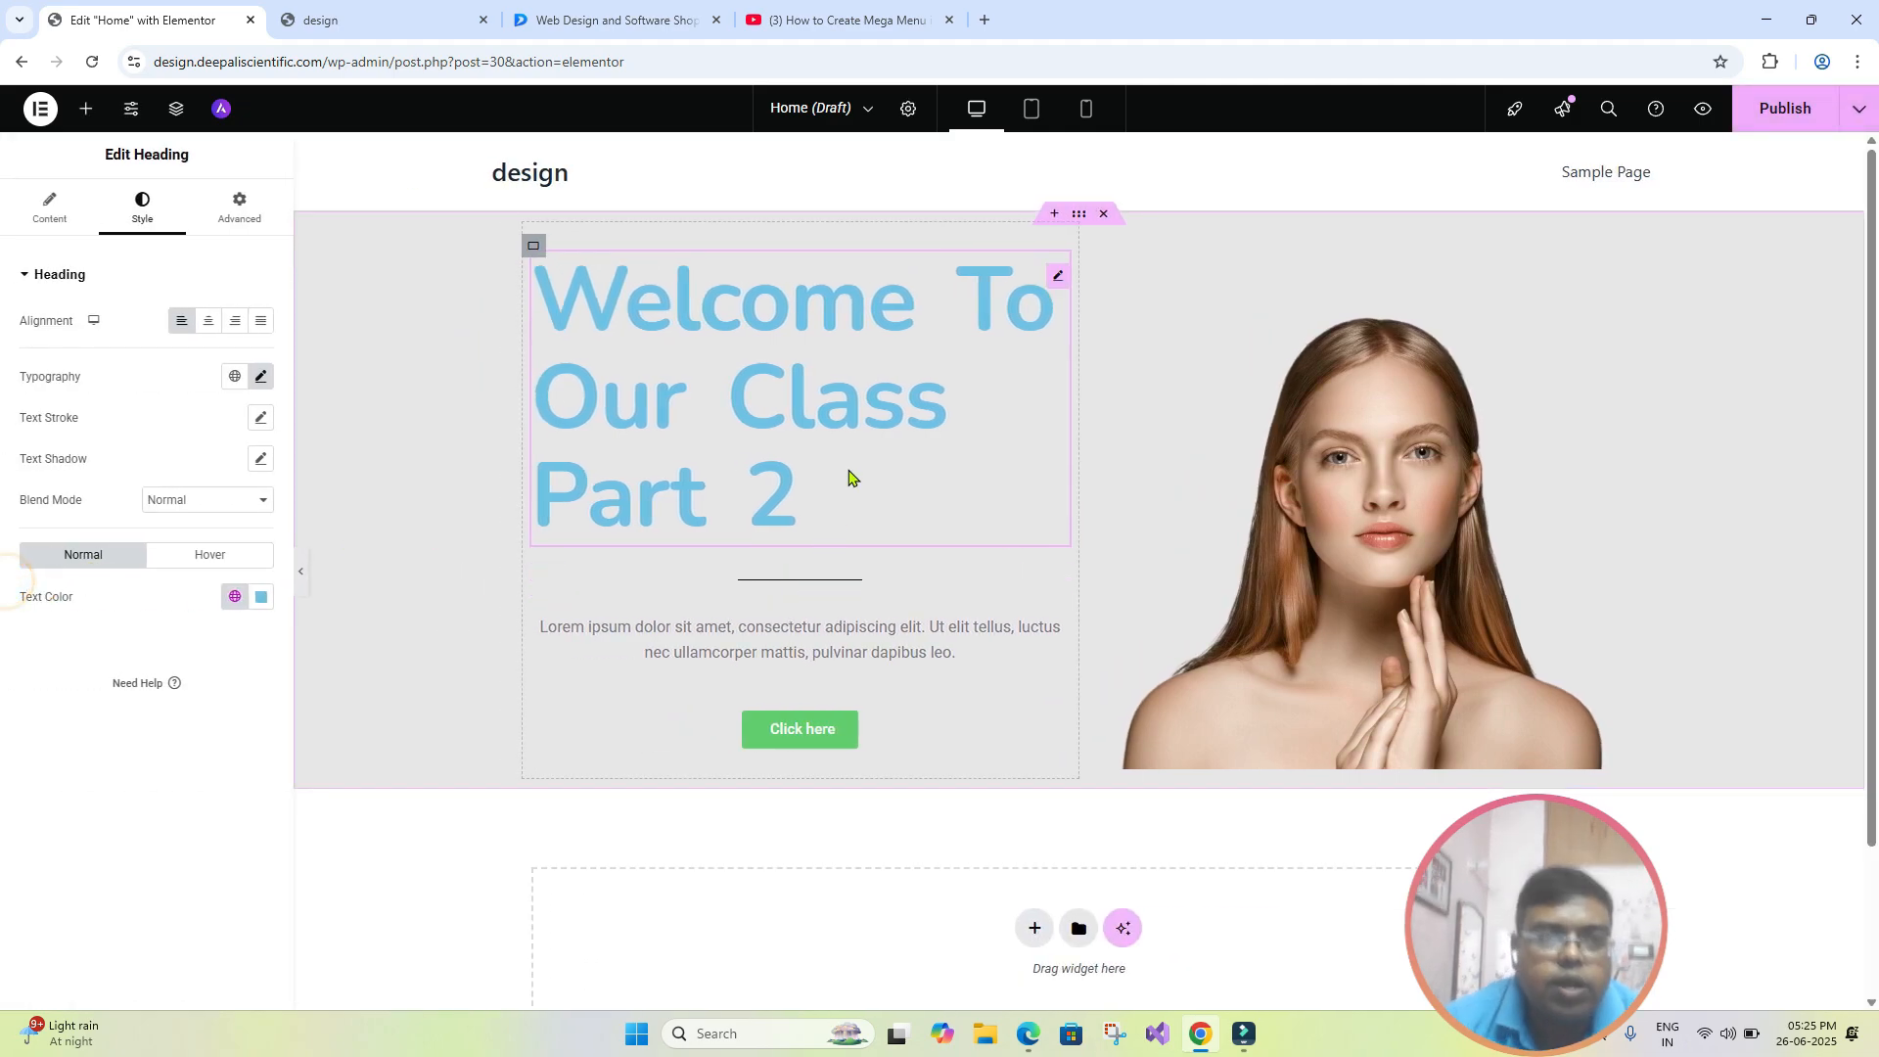
- Set the heading's text color to dark grey #3F3F3F and preview the page at full width
{"action": "left_click", "coordinate": [262, 599]}
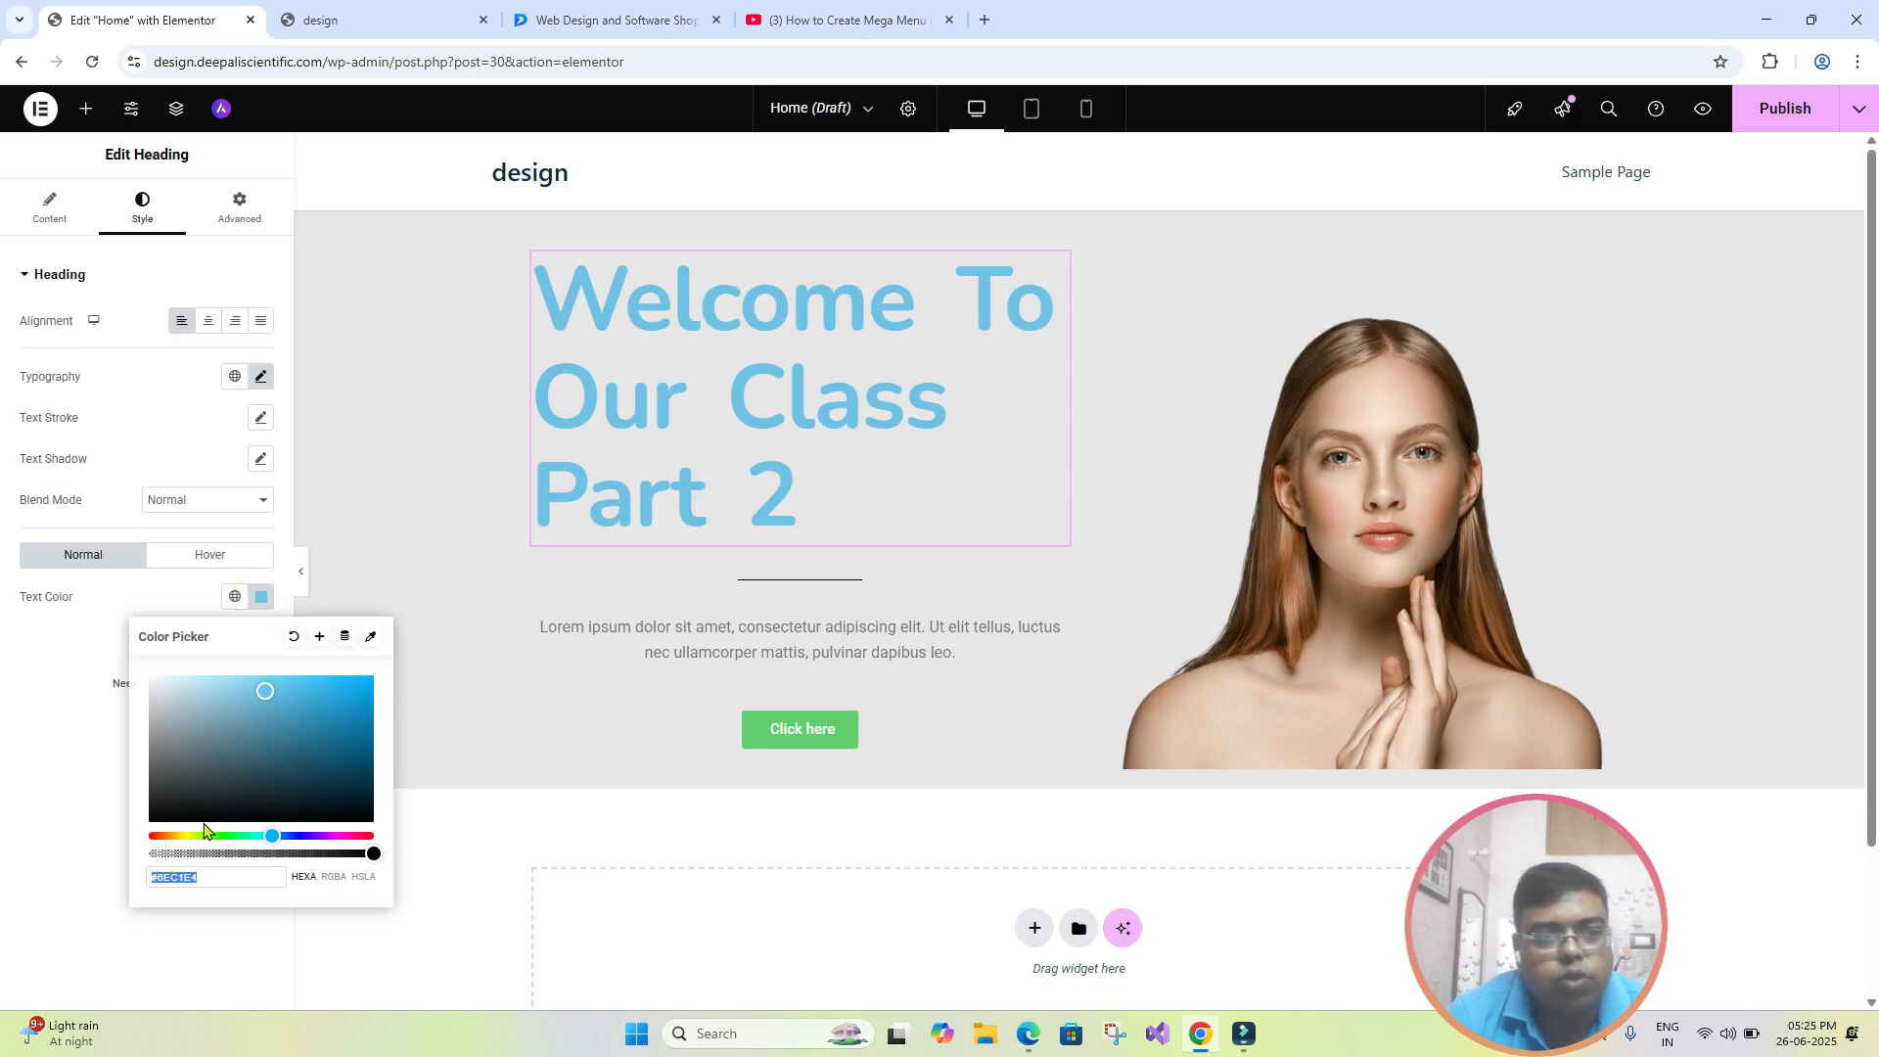
{"action": "left_click_drag", "start_coordinate": [167, 766], "coordinate": [98, 794]}
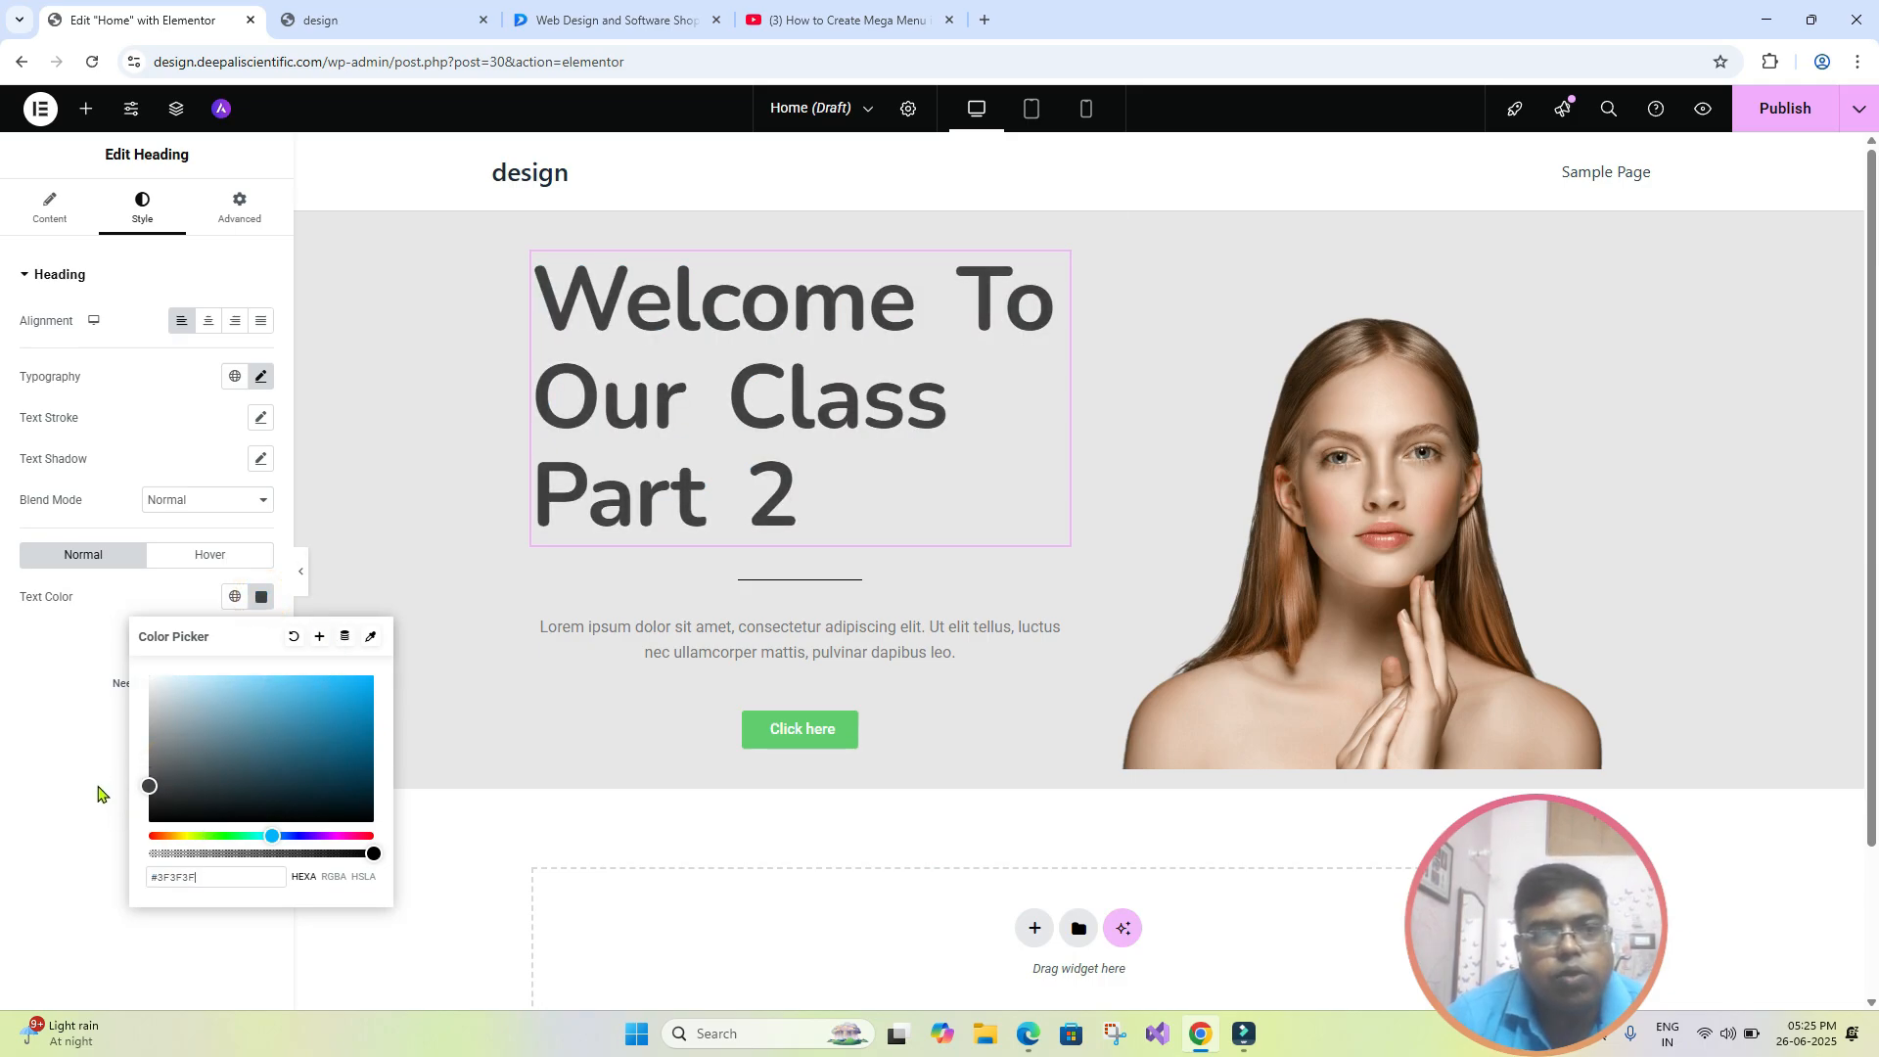
{"action": "left_click", "coordinate": [452, 612]}
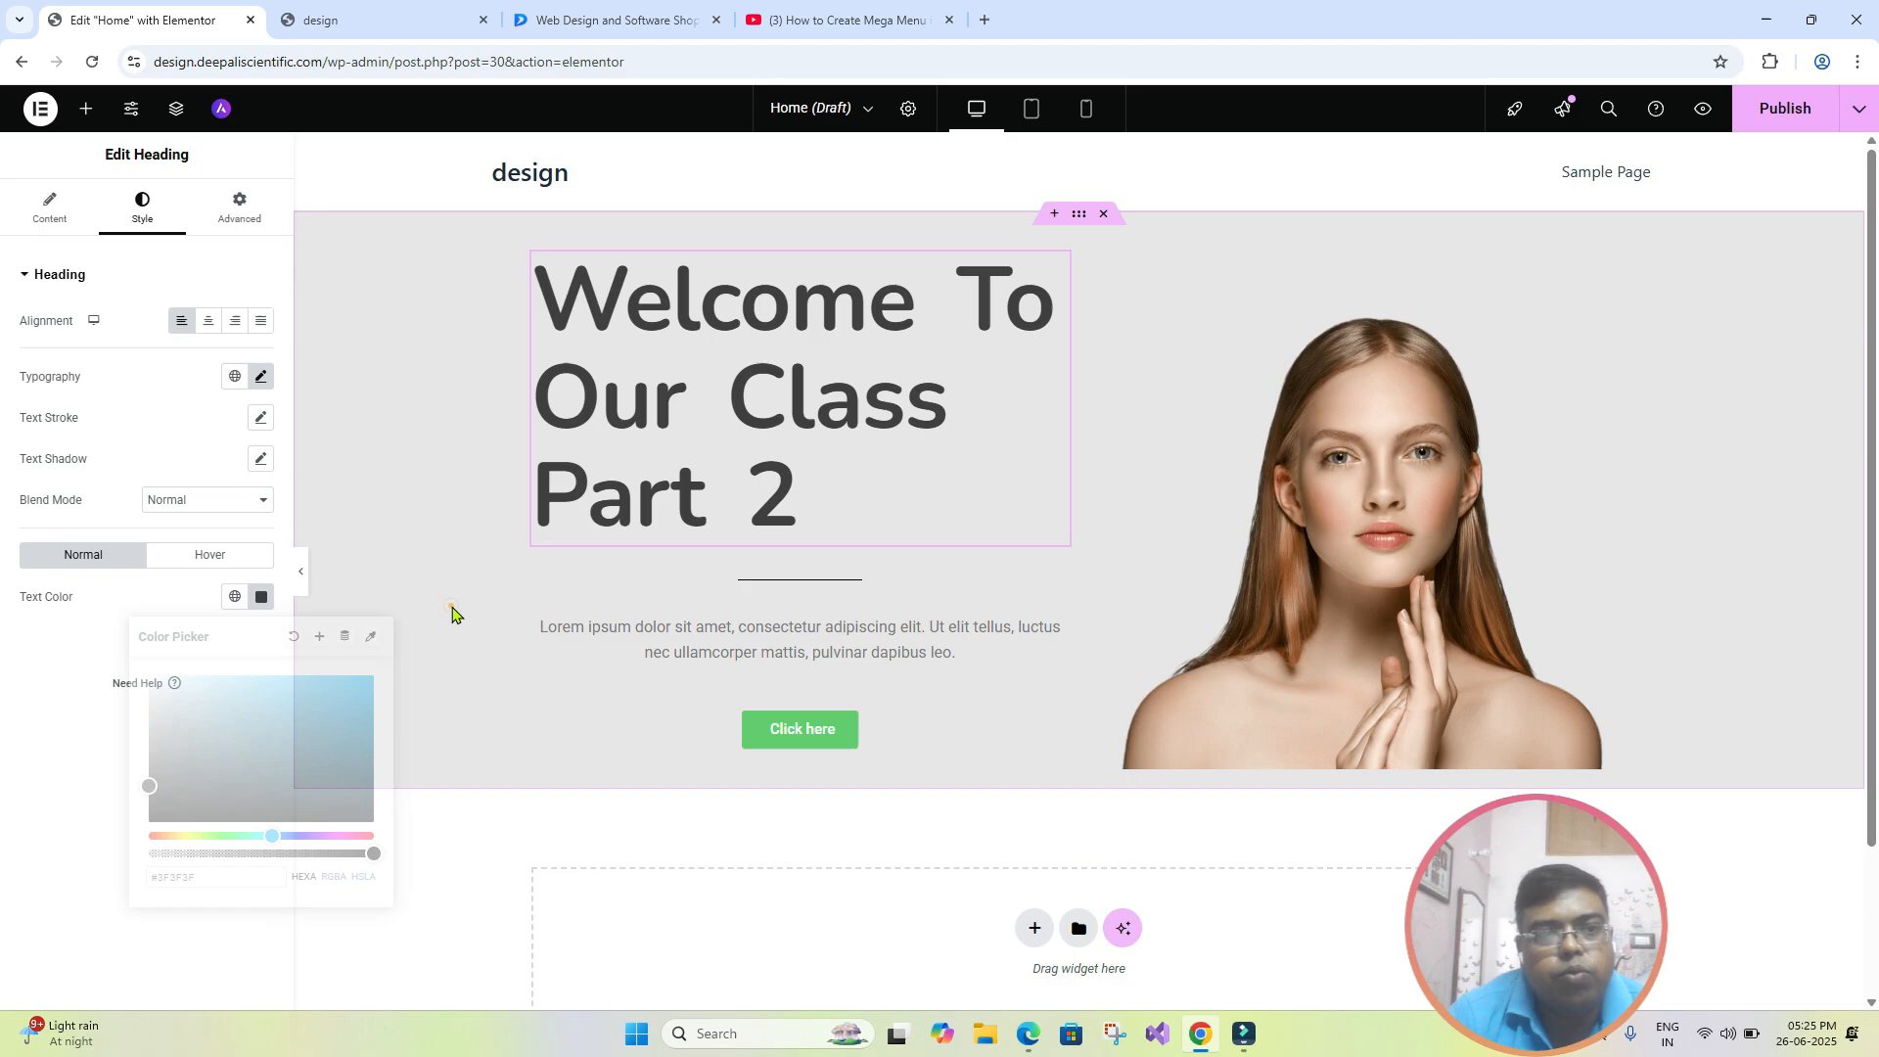
{"action": "left_click", "coordinate": [301, 579]}
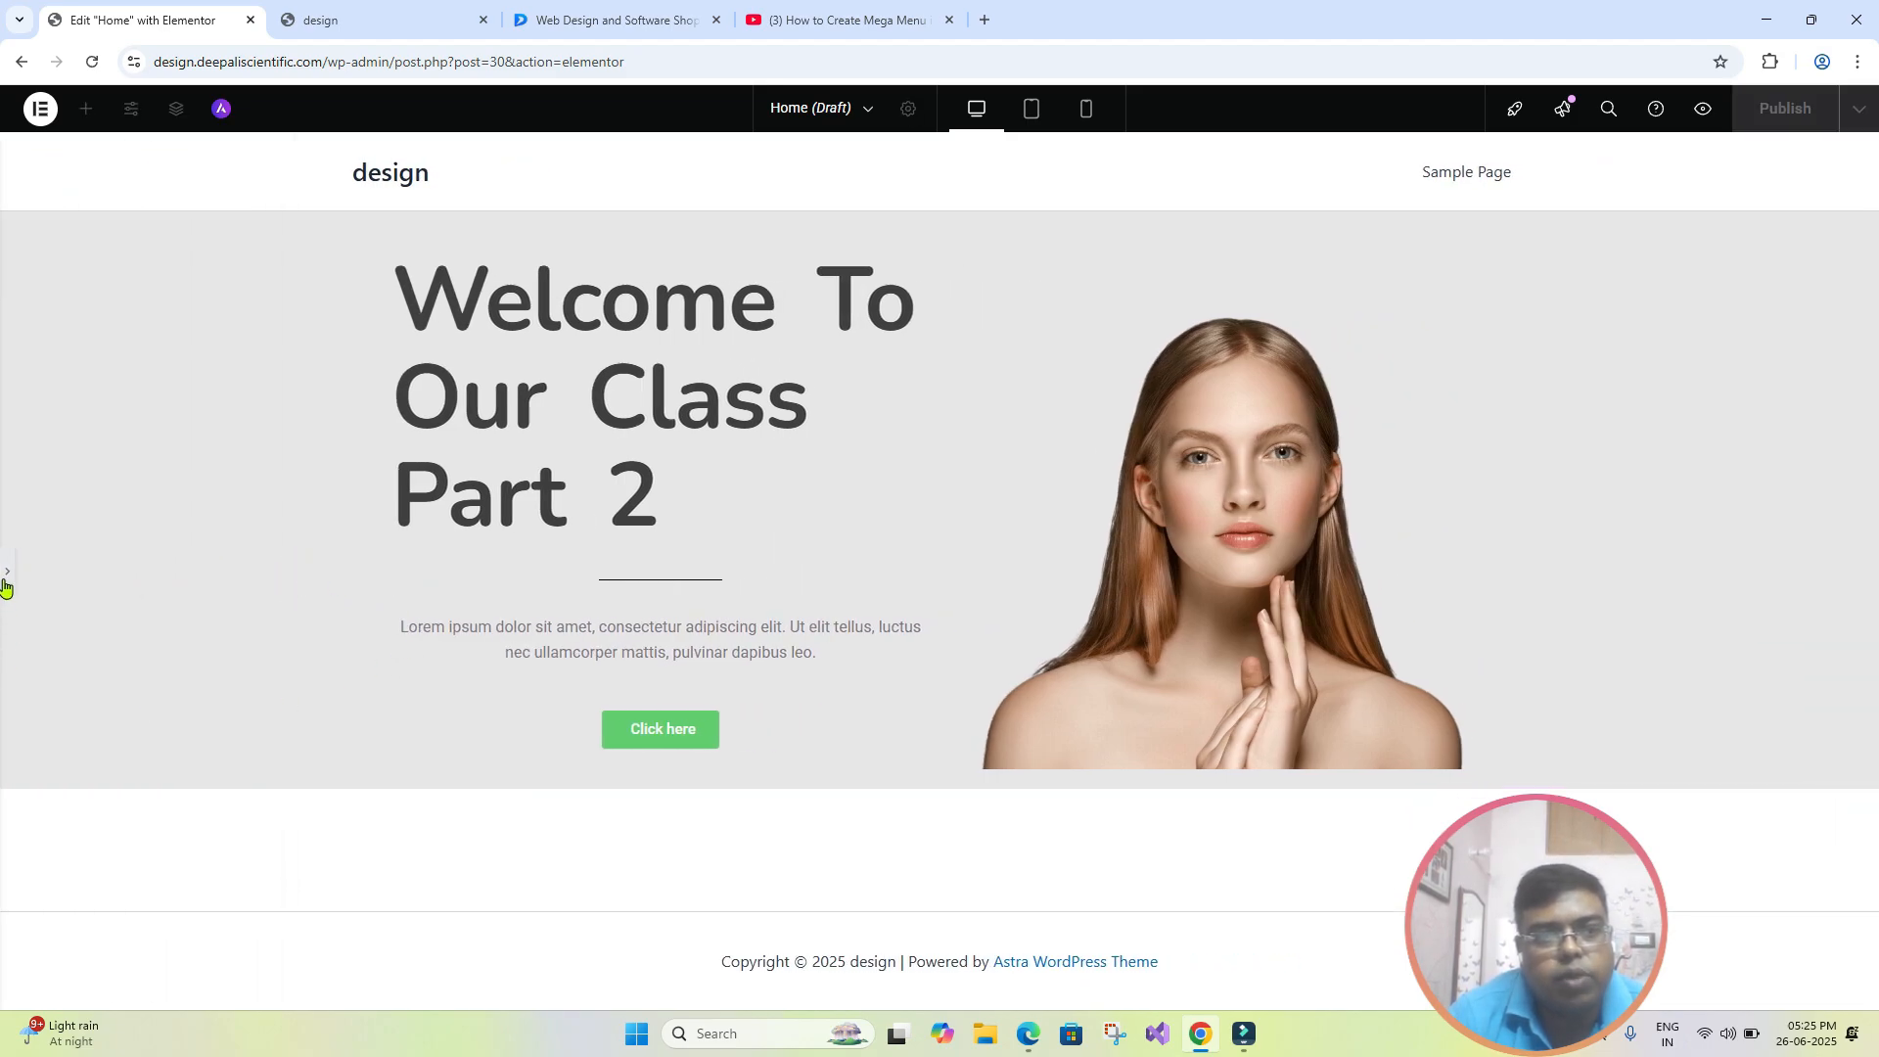
{"action": "left_click", "coordinate": [4, 582]}
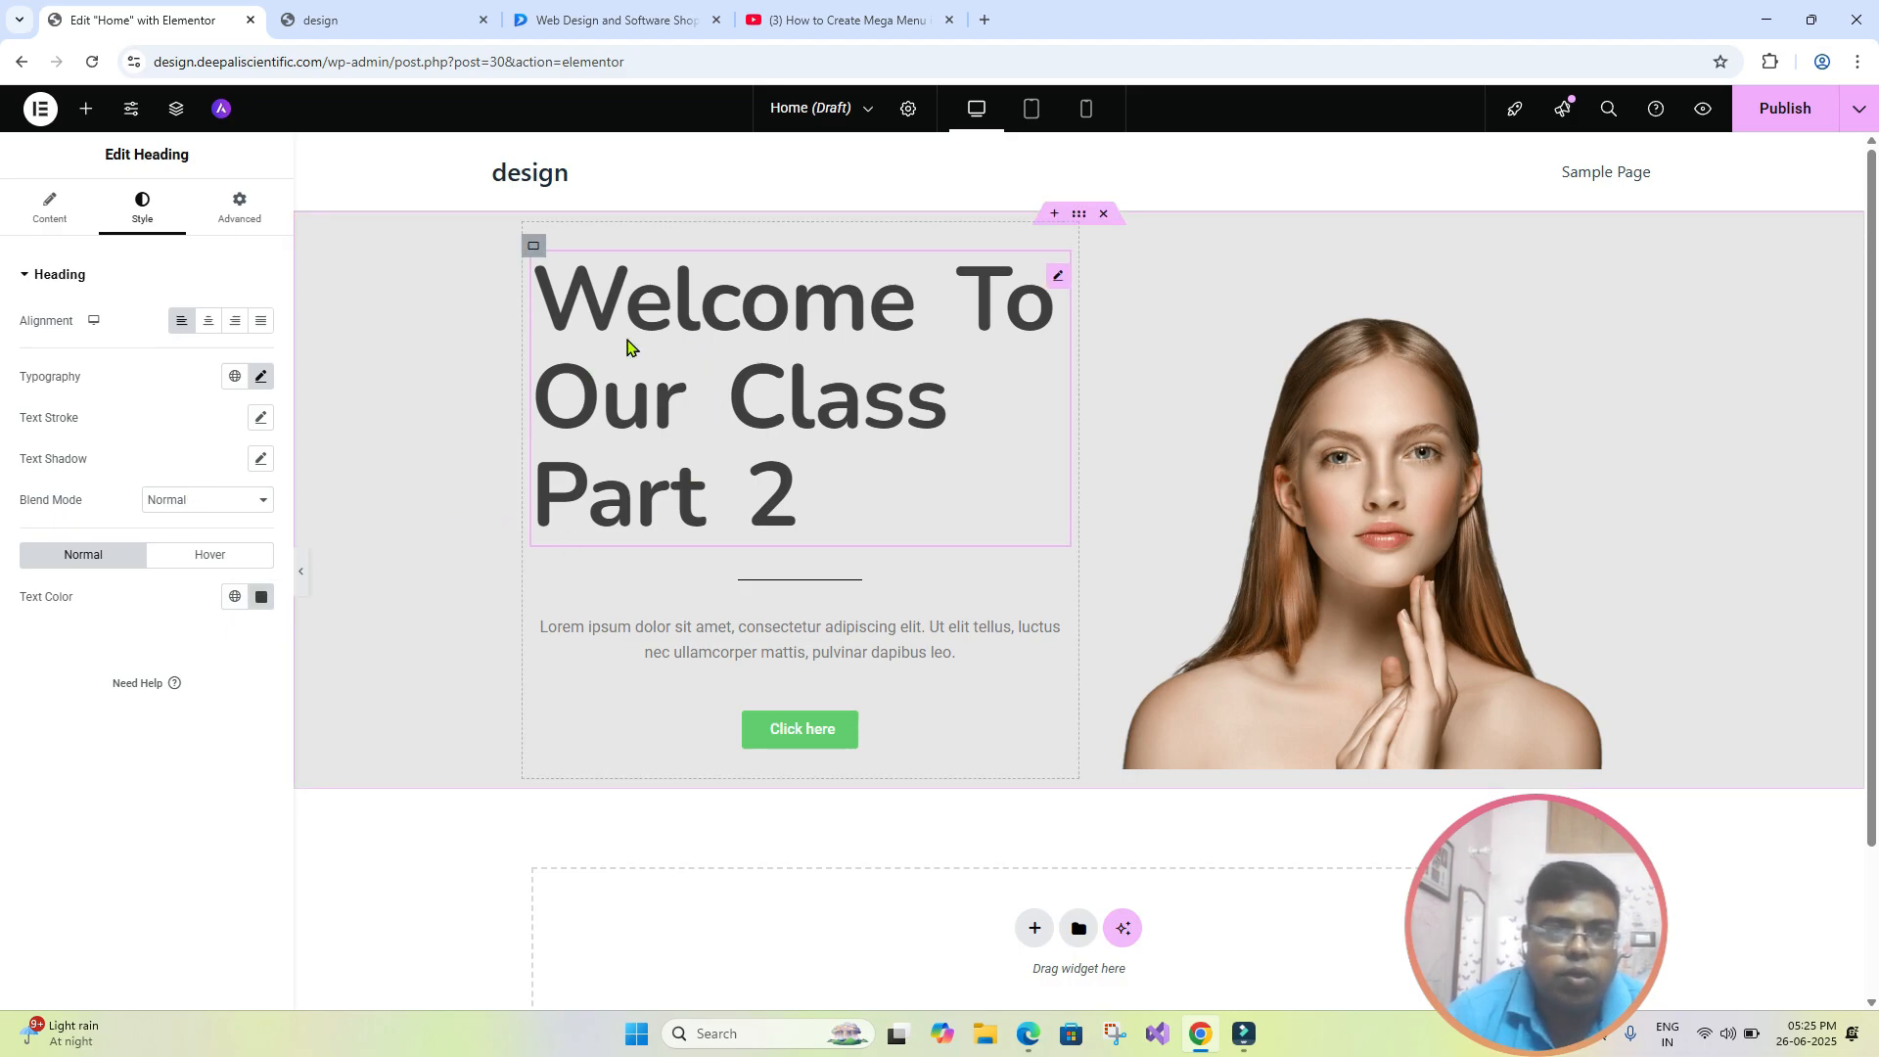
- Try the Multiply blend mode on the heading and switch it to Overlay
{"action": "left_click", "coordinate": [263, 501]}
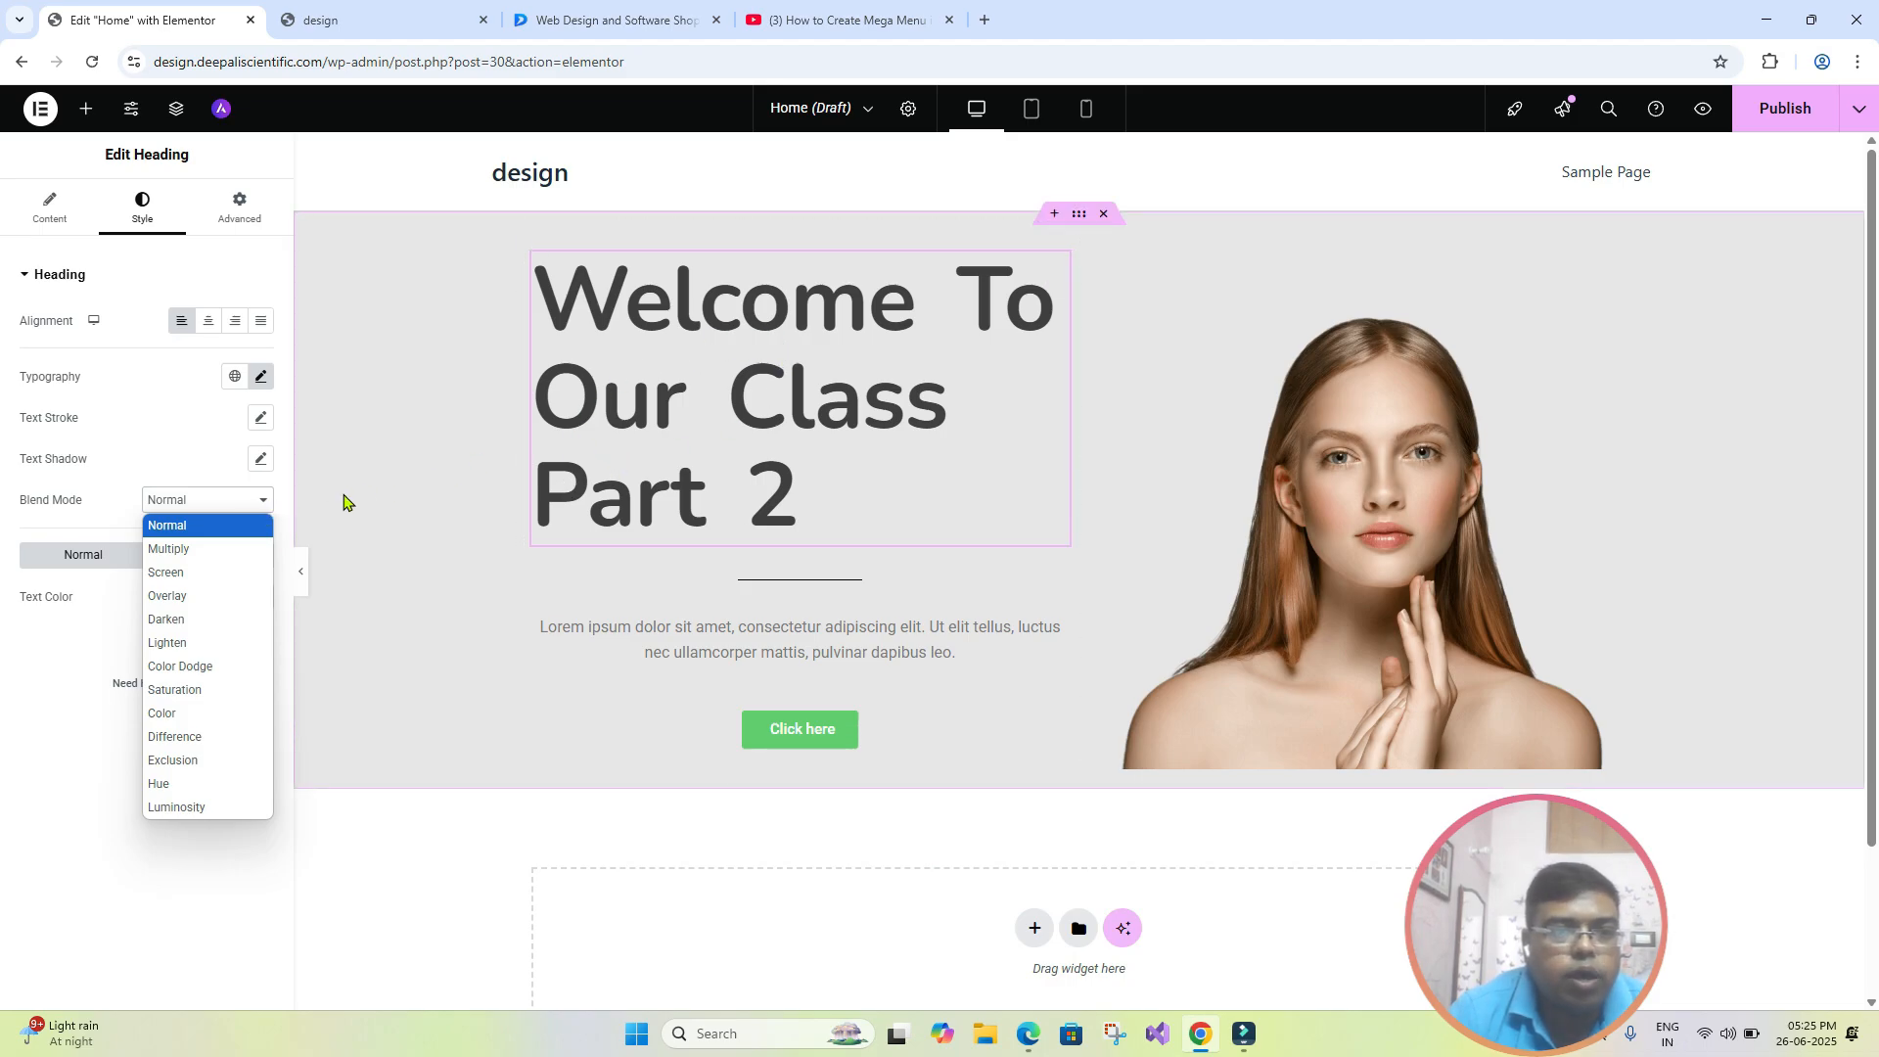
{"action": "left_click", "coordinate": [196, 553]}
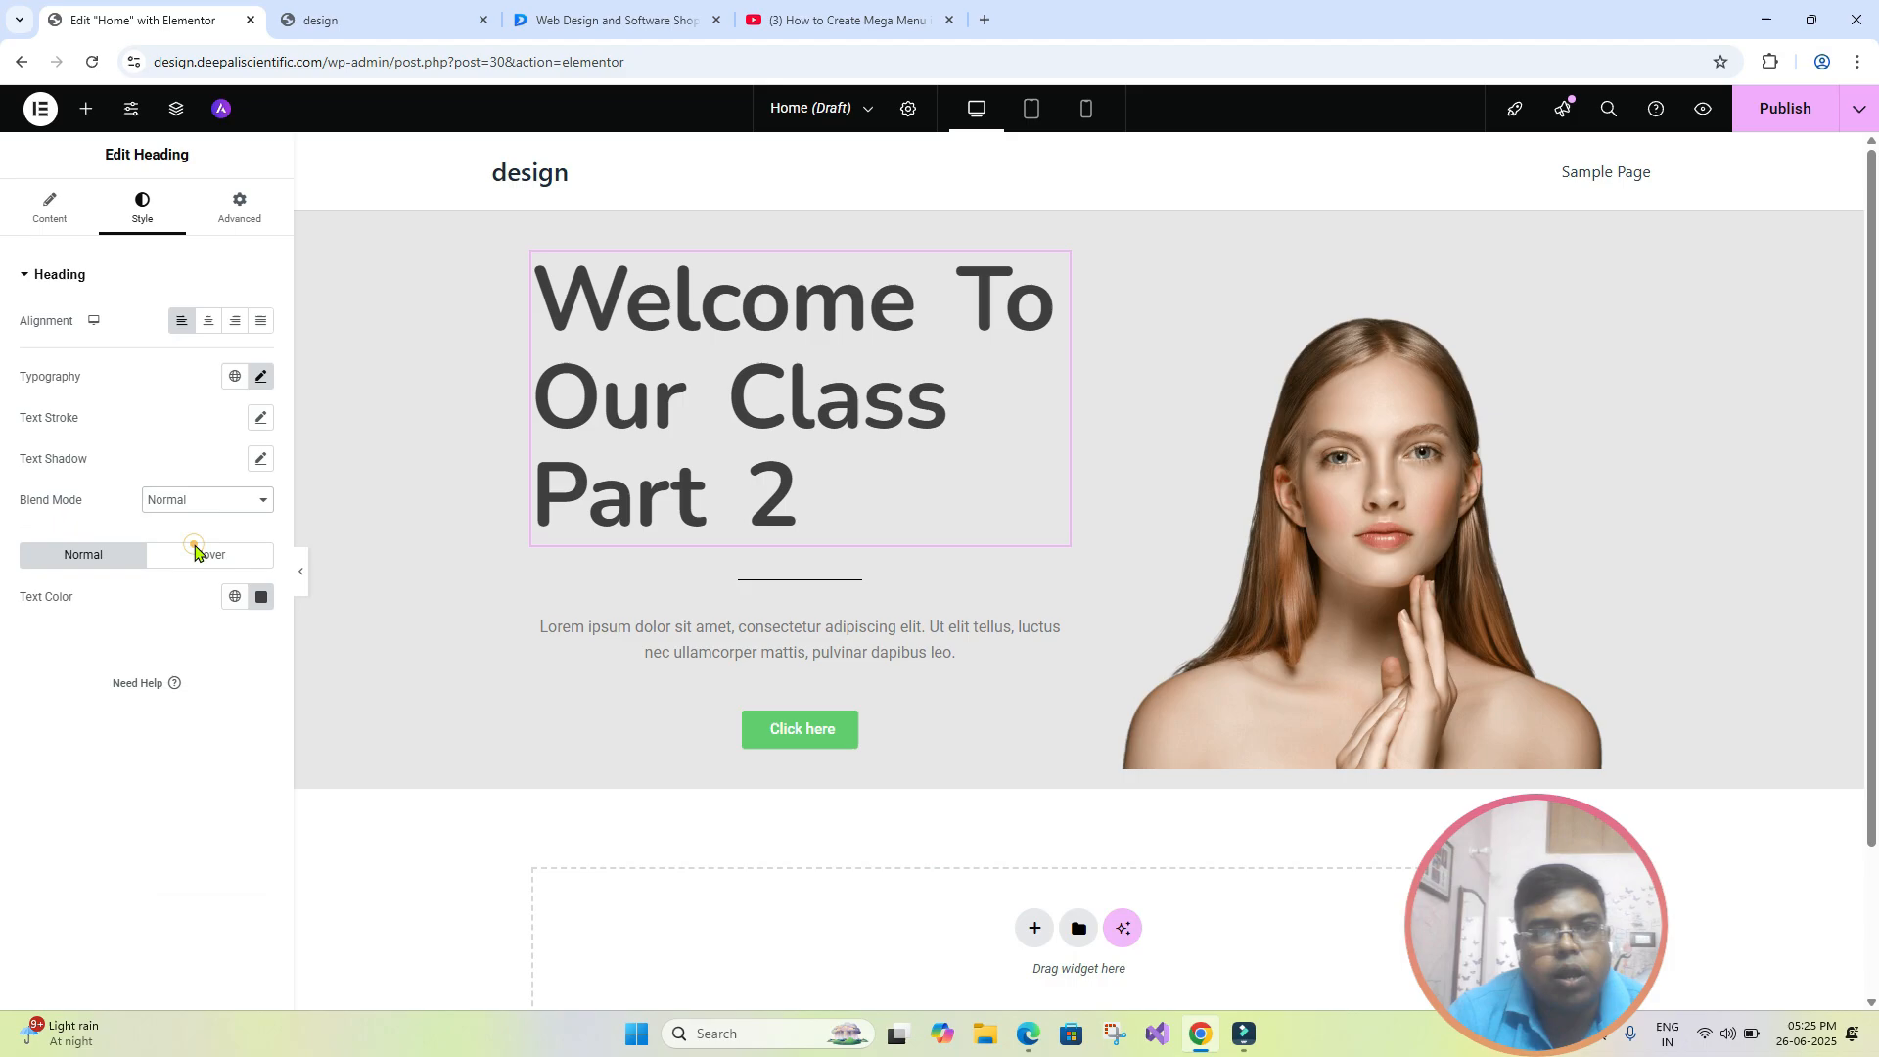
{"action": "left_click", "coordinate": [232, 500]}
{"action": "left_click", "coordinate": [219, 595]}
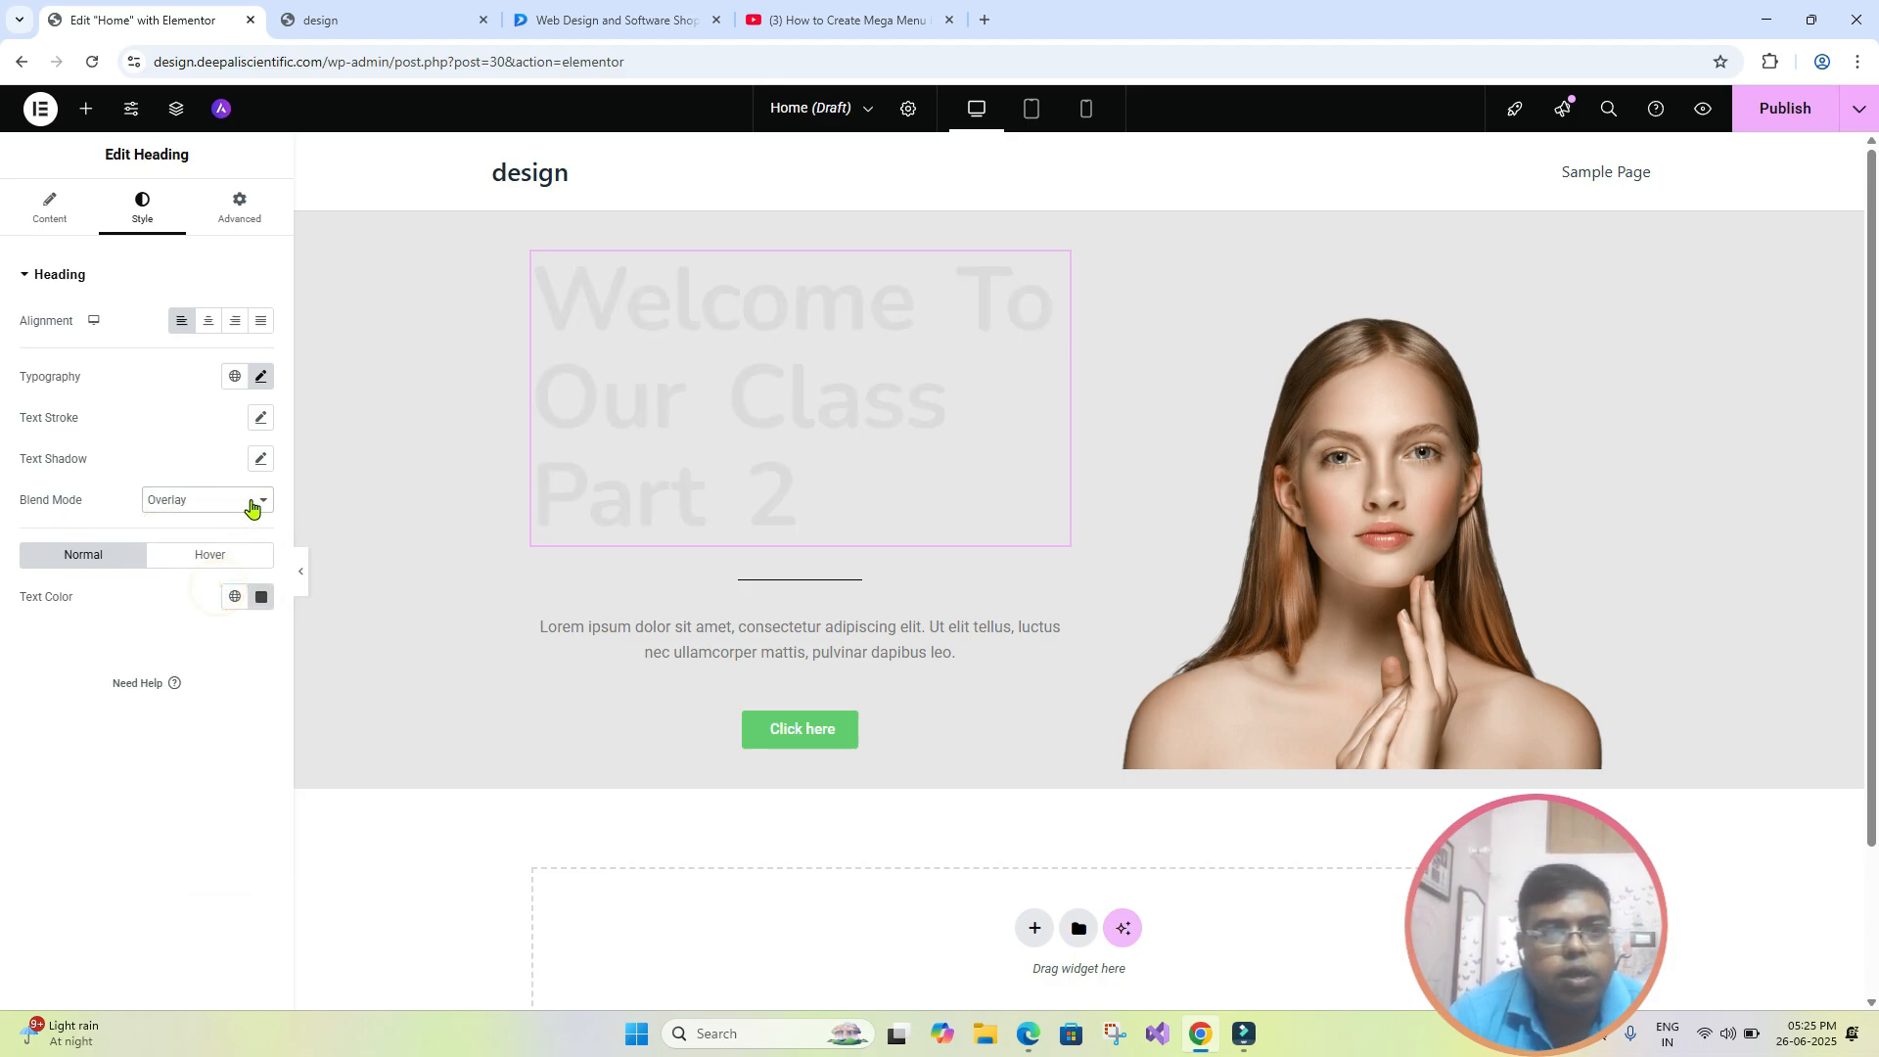
- Try the Difference blend mode on the heading and set it back to Normal
{"action": "left_click", "coordinate": [253, 501]}
{"action": "left_click", "coordinate": [196, 737]}
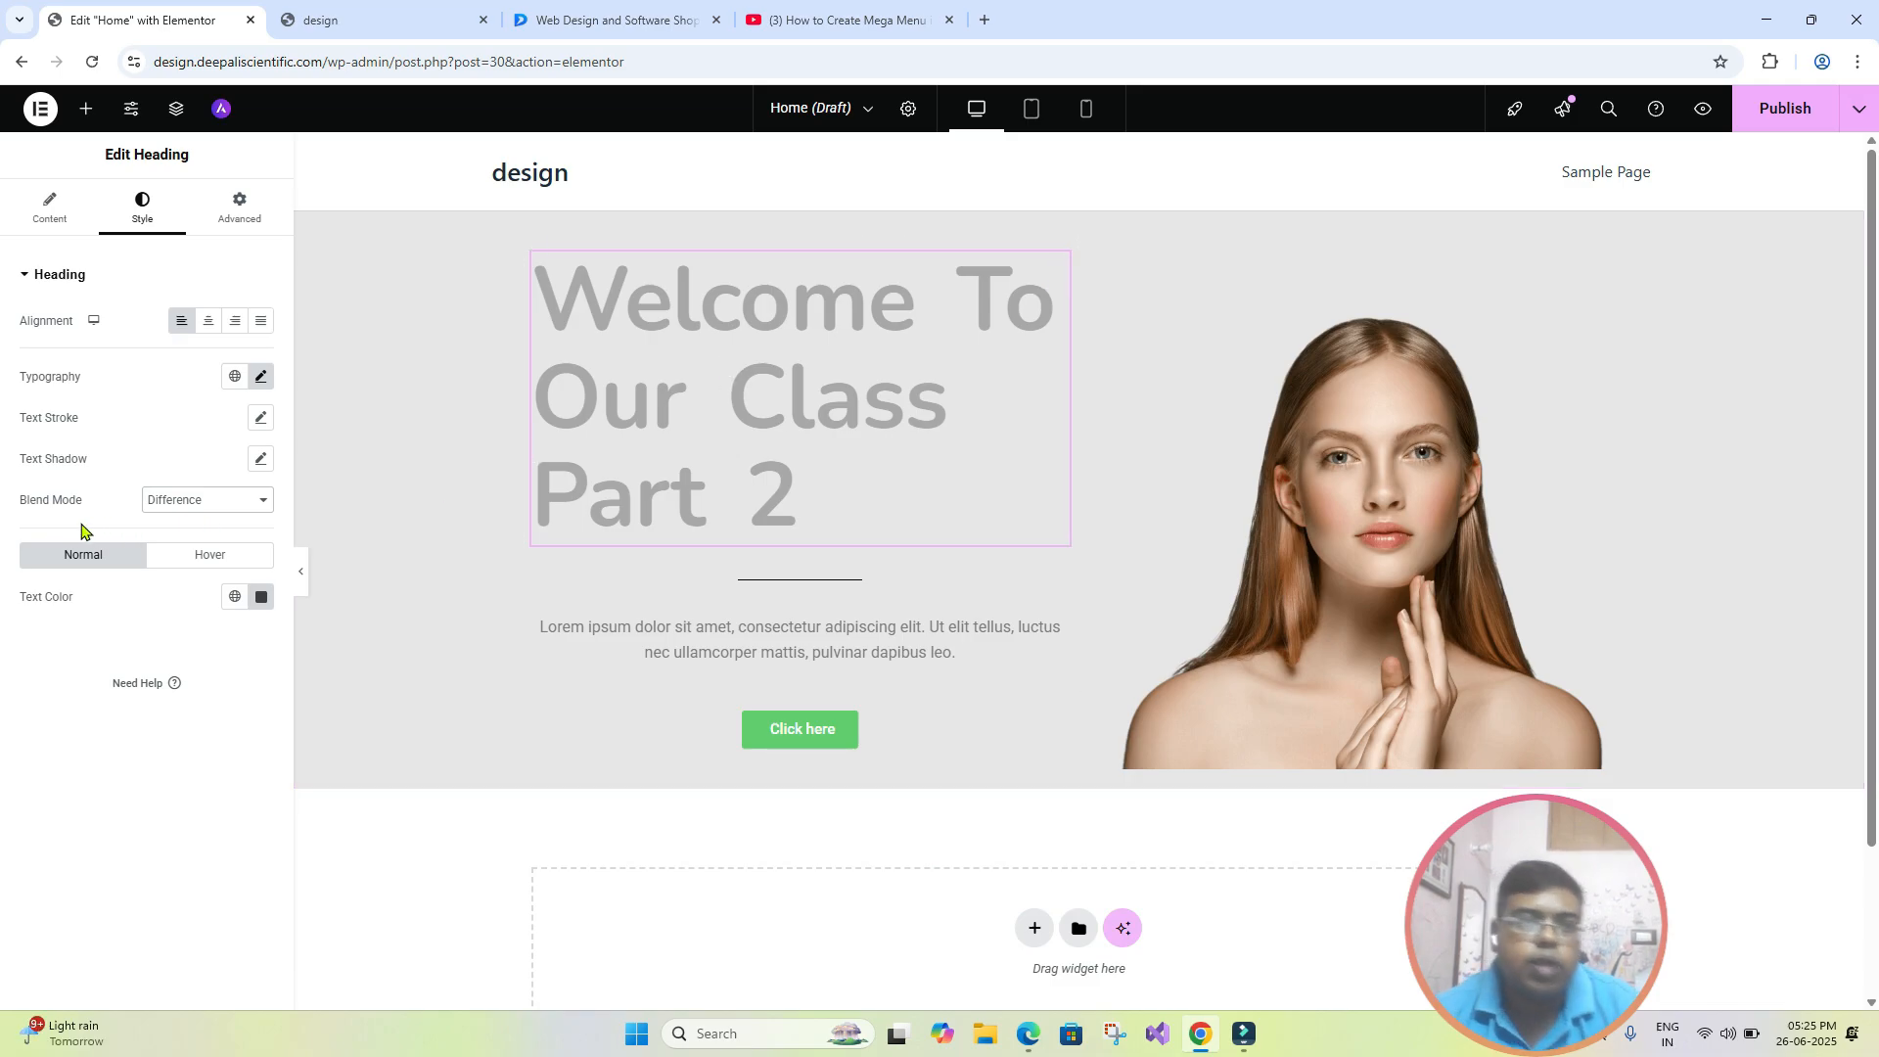
{"action": "left_click", "coordinate": [257, 505]}
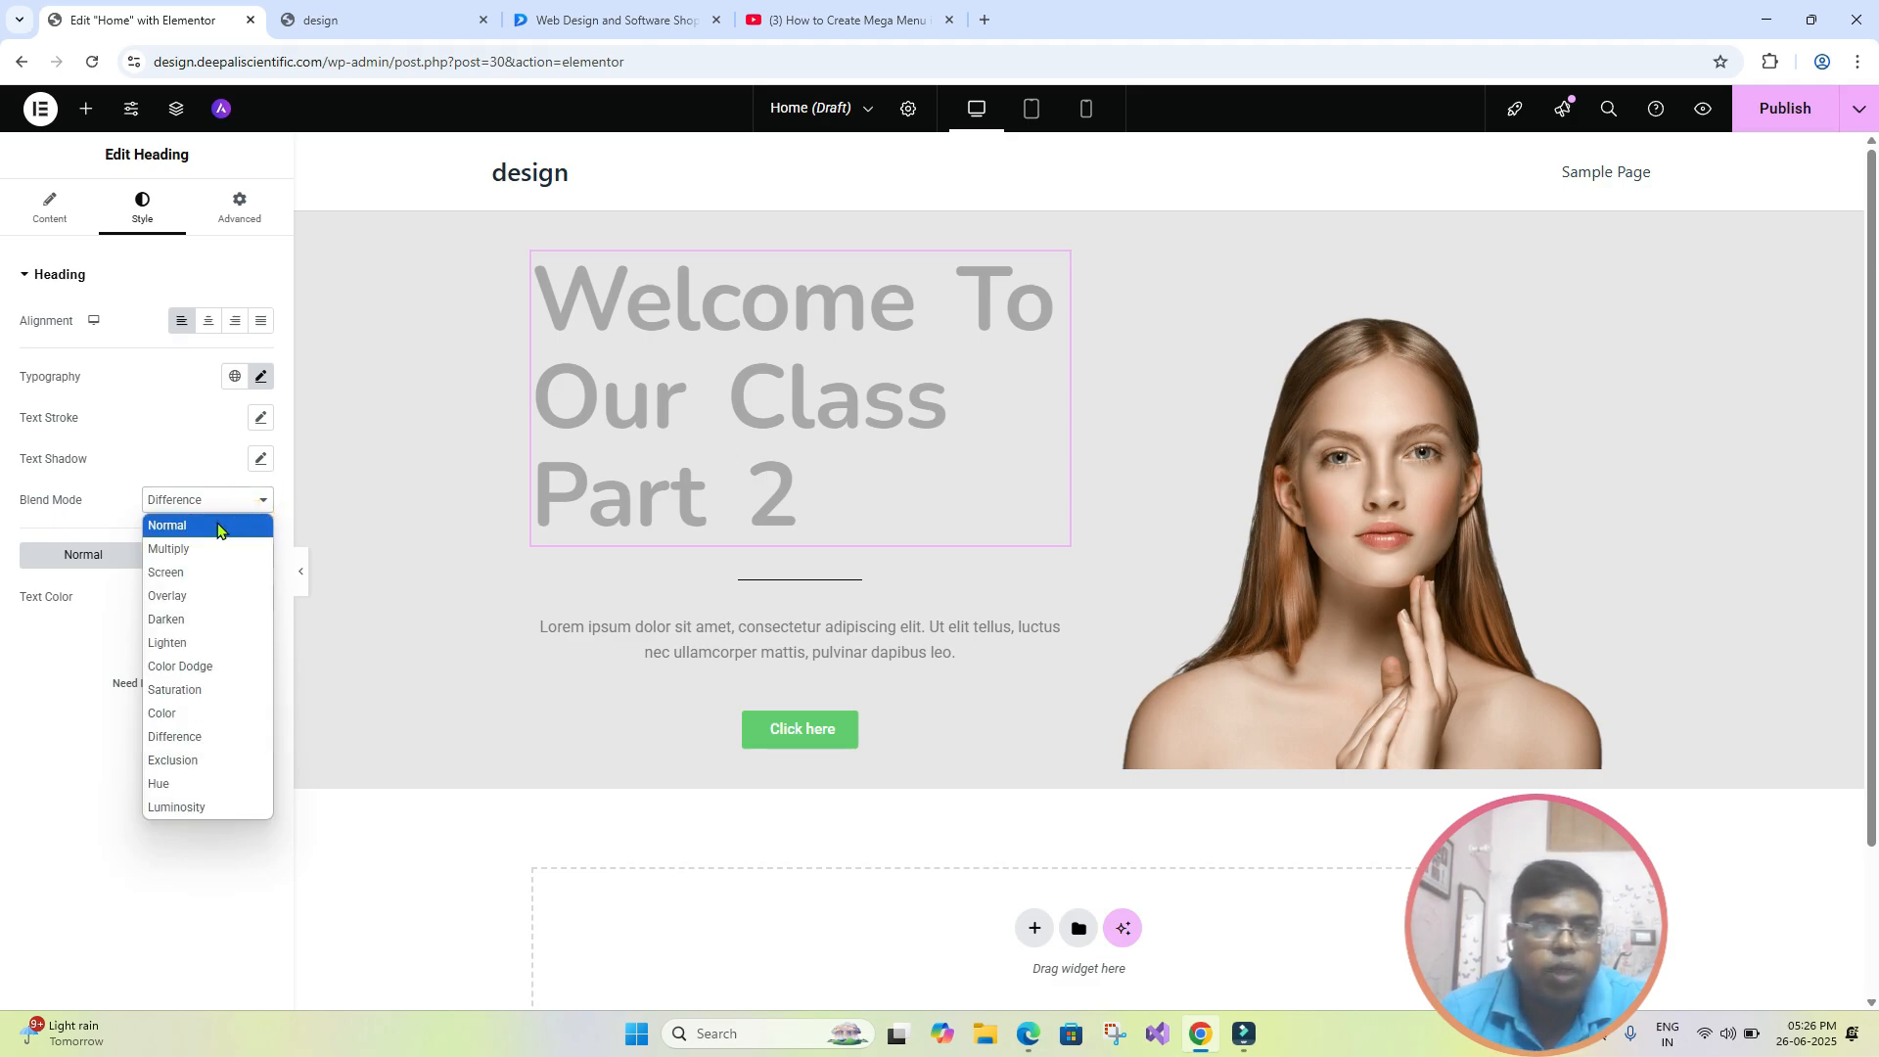
{"action": "left_click", "coordinate": [220, 530]}
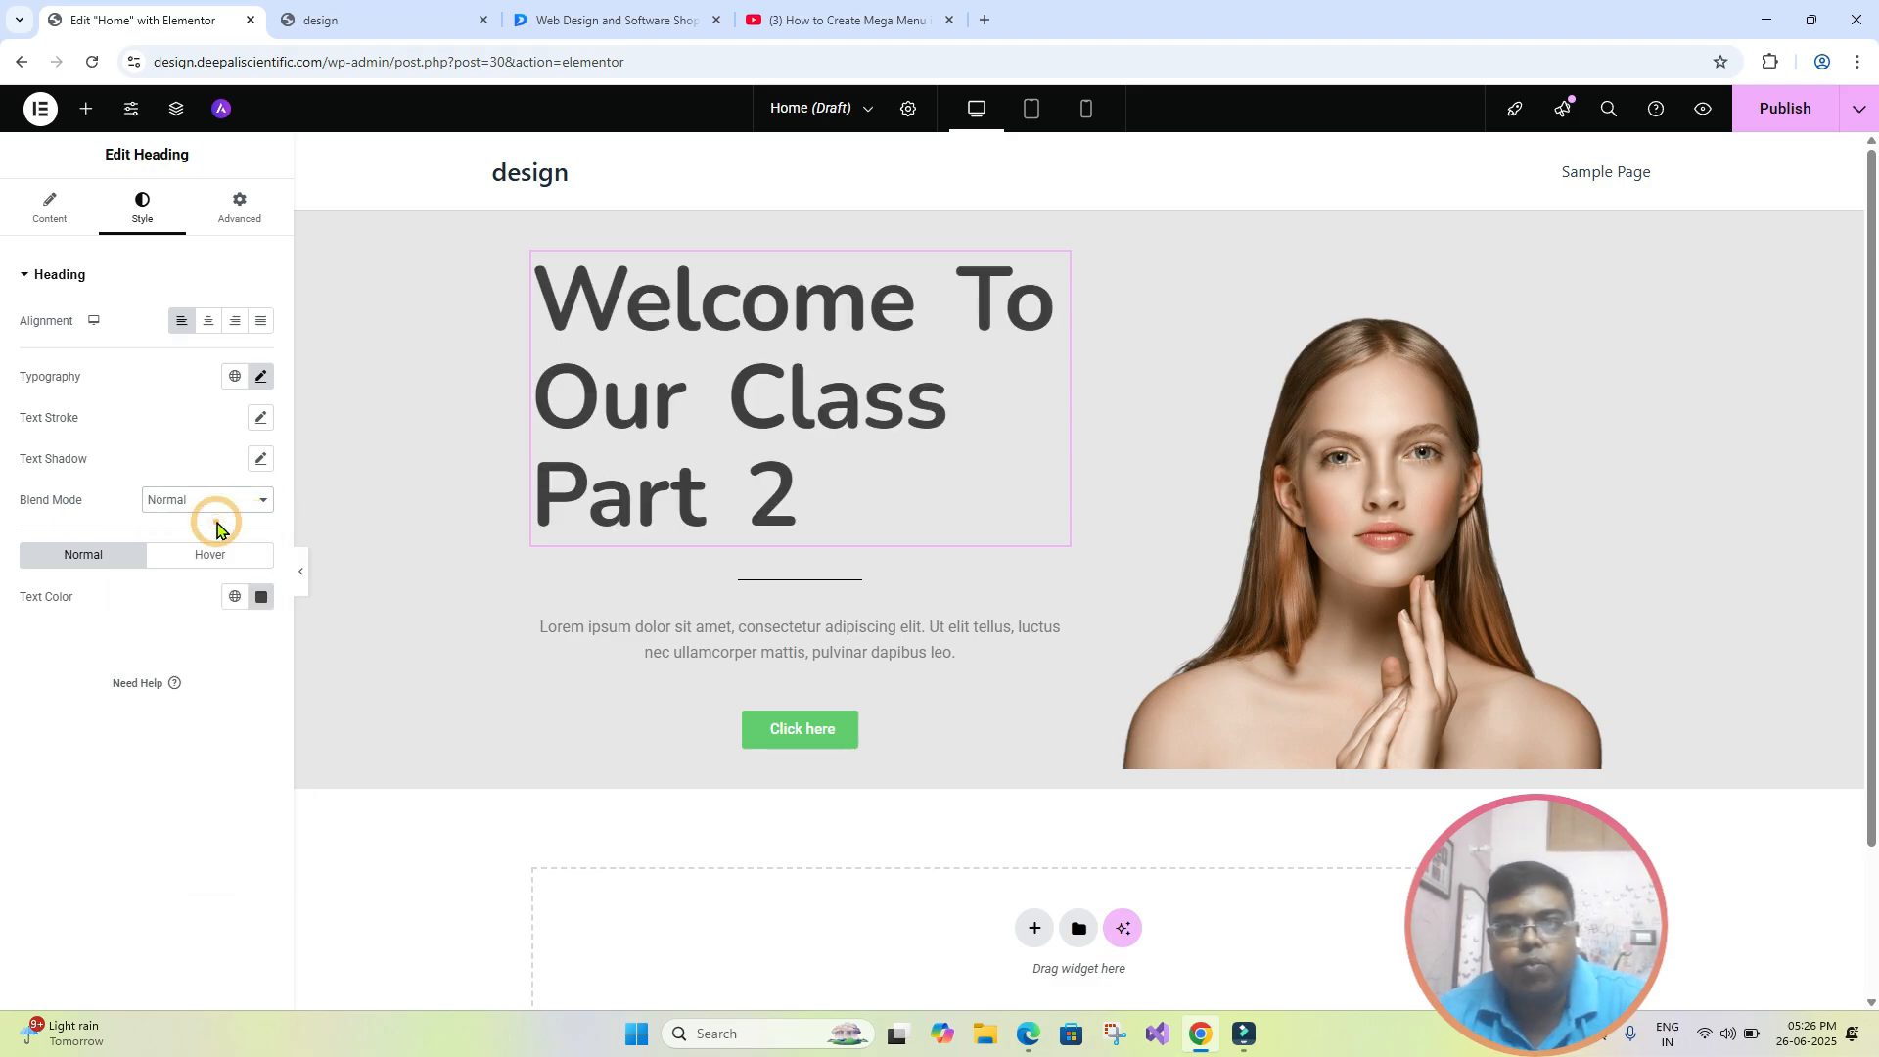
{"action": "left_click", "coordinate": [603, 636]}
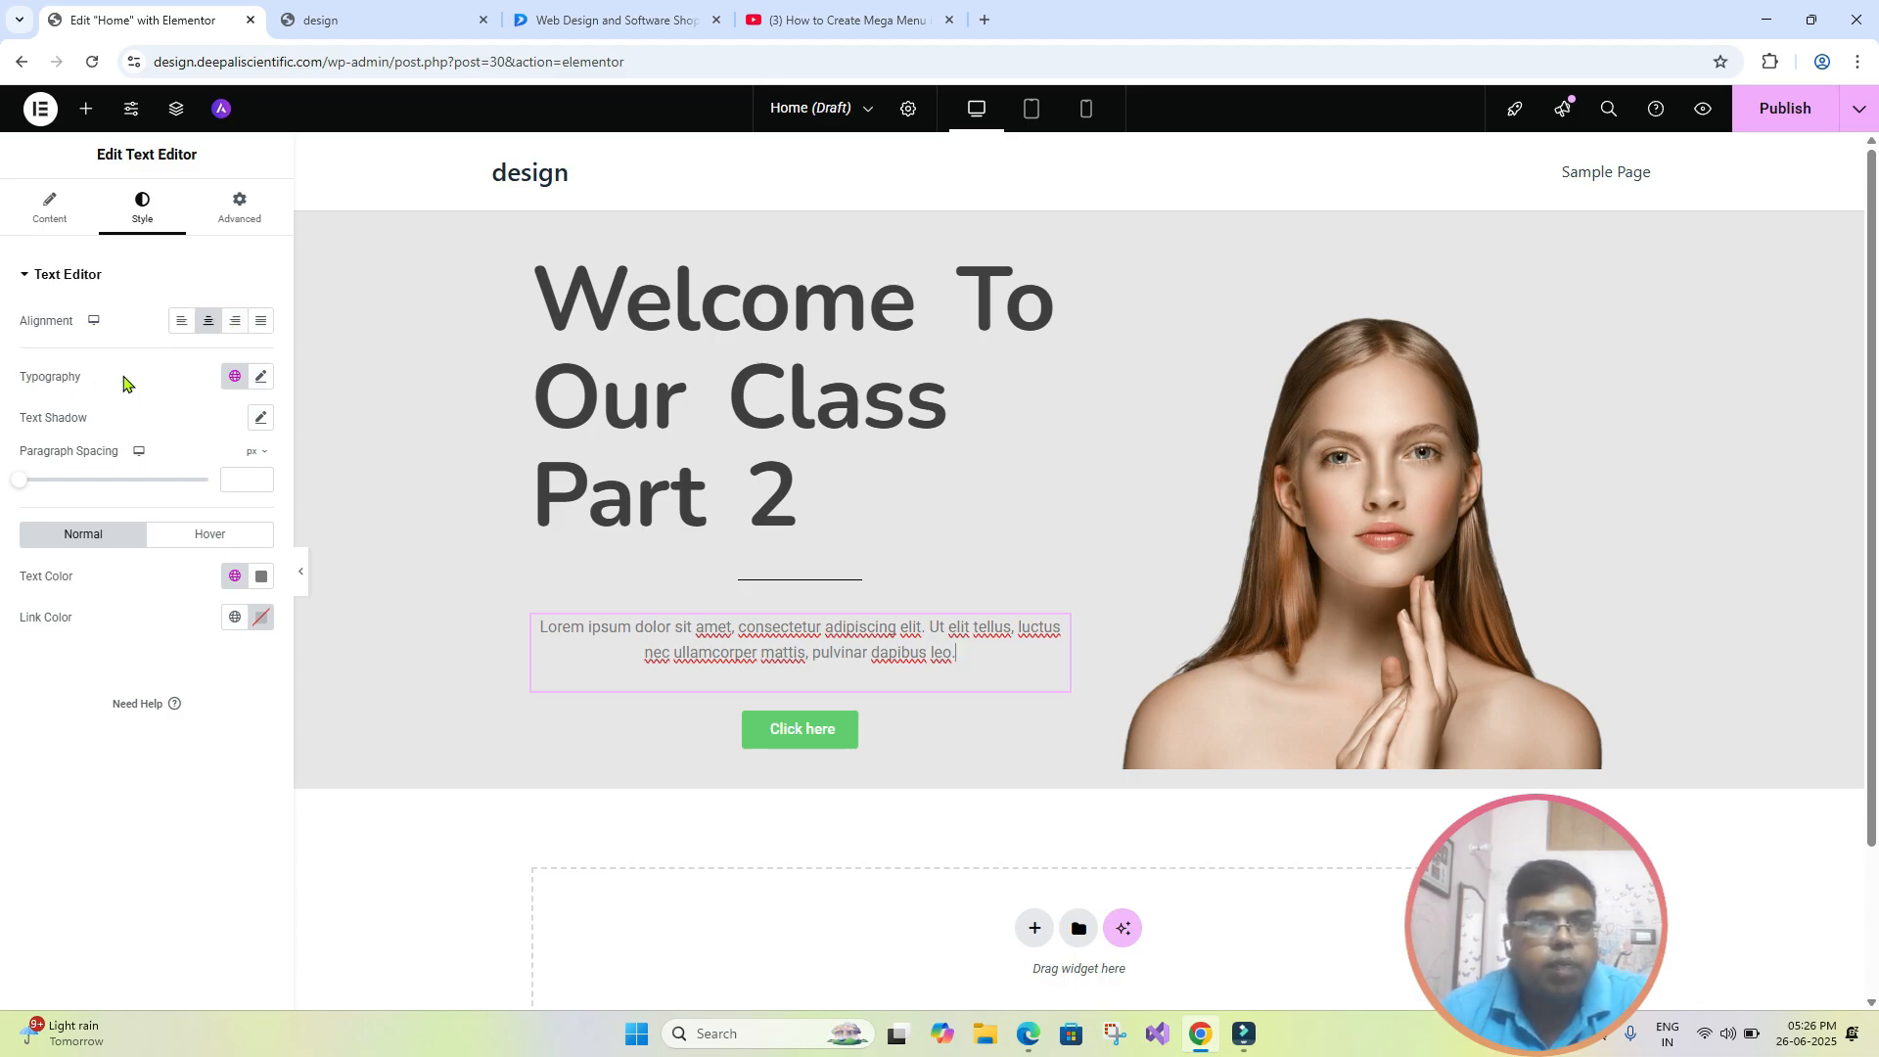
{"action": "left_click", "coordinate": [259, 377]}
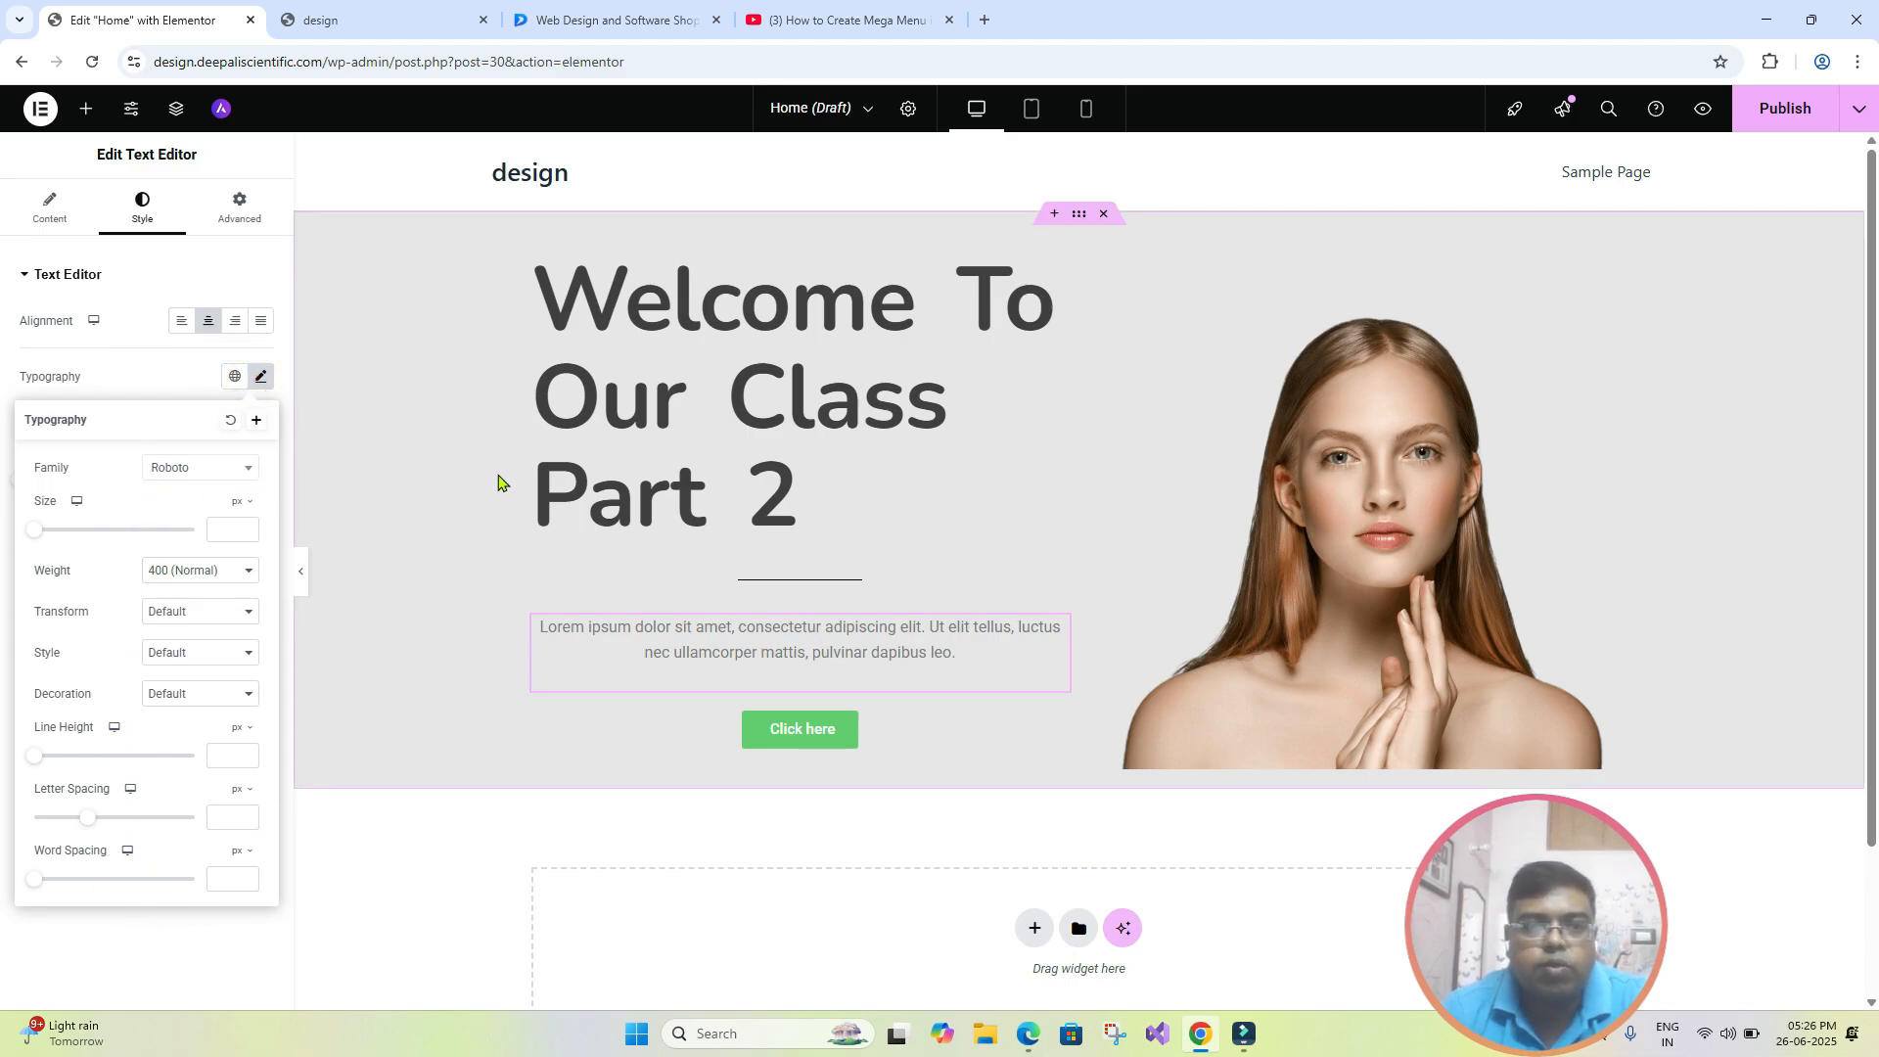
{"action": "left_click", "coordinate": [724, 336]}
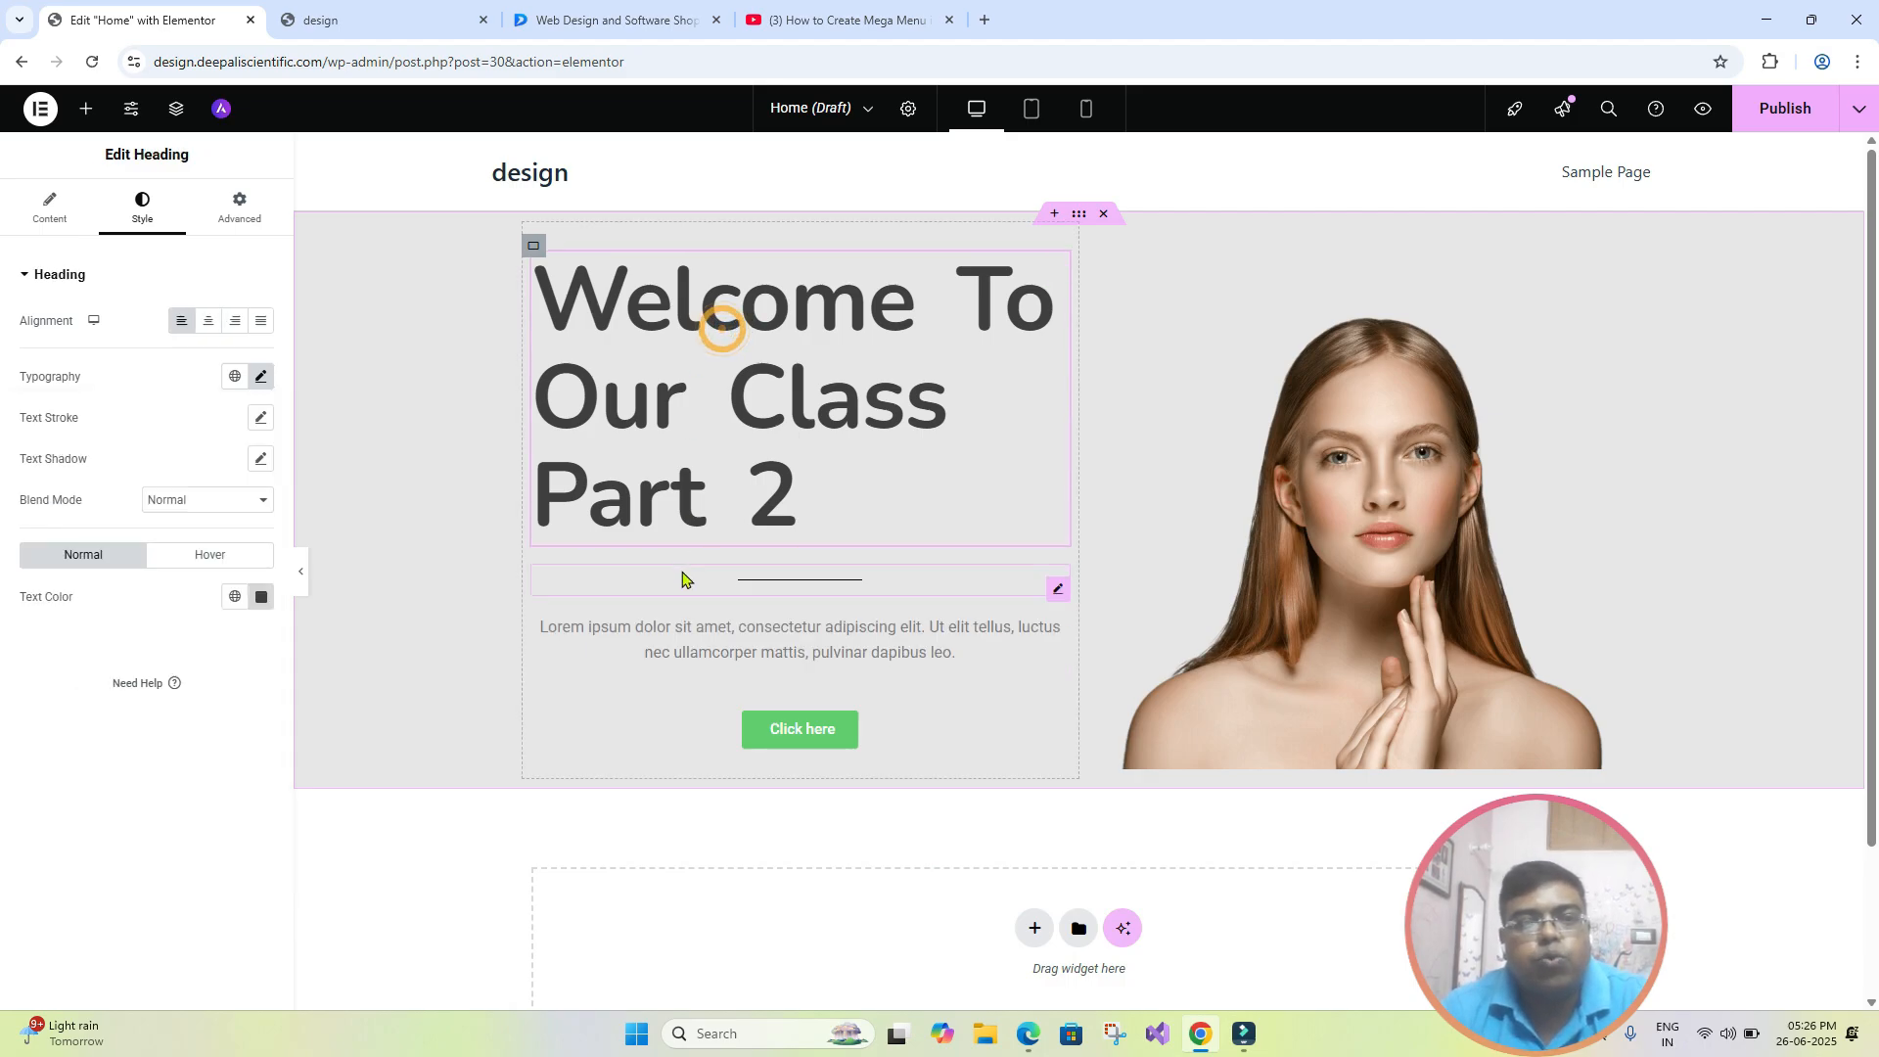
{"action": "left_click", "coordinate": [697, 638]}
- Set the heading's hover link color to red #D14D4D and its transition duration to 0.2 s
{"action": "left_click", "coordinate": [728, 455]}
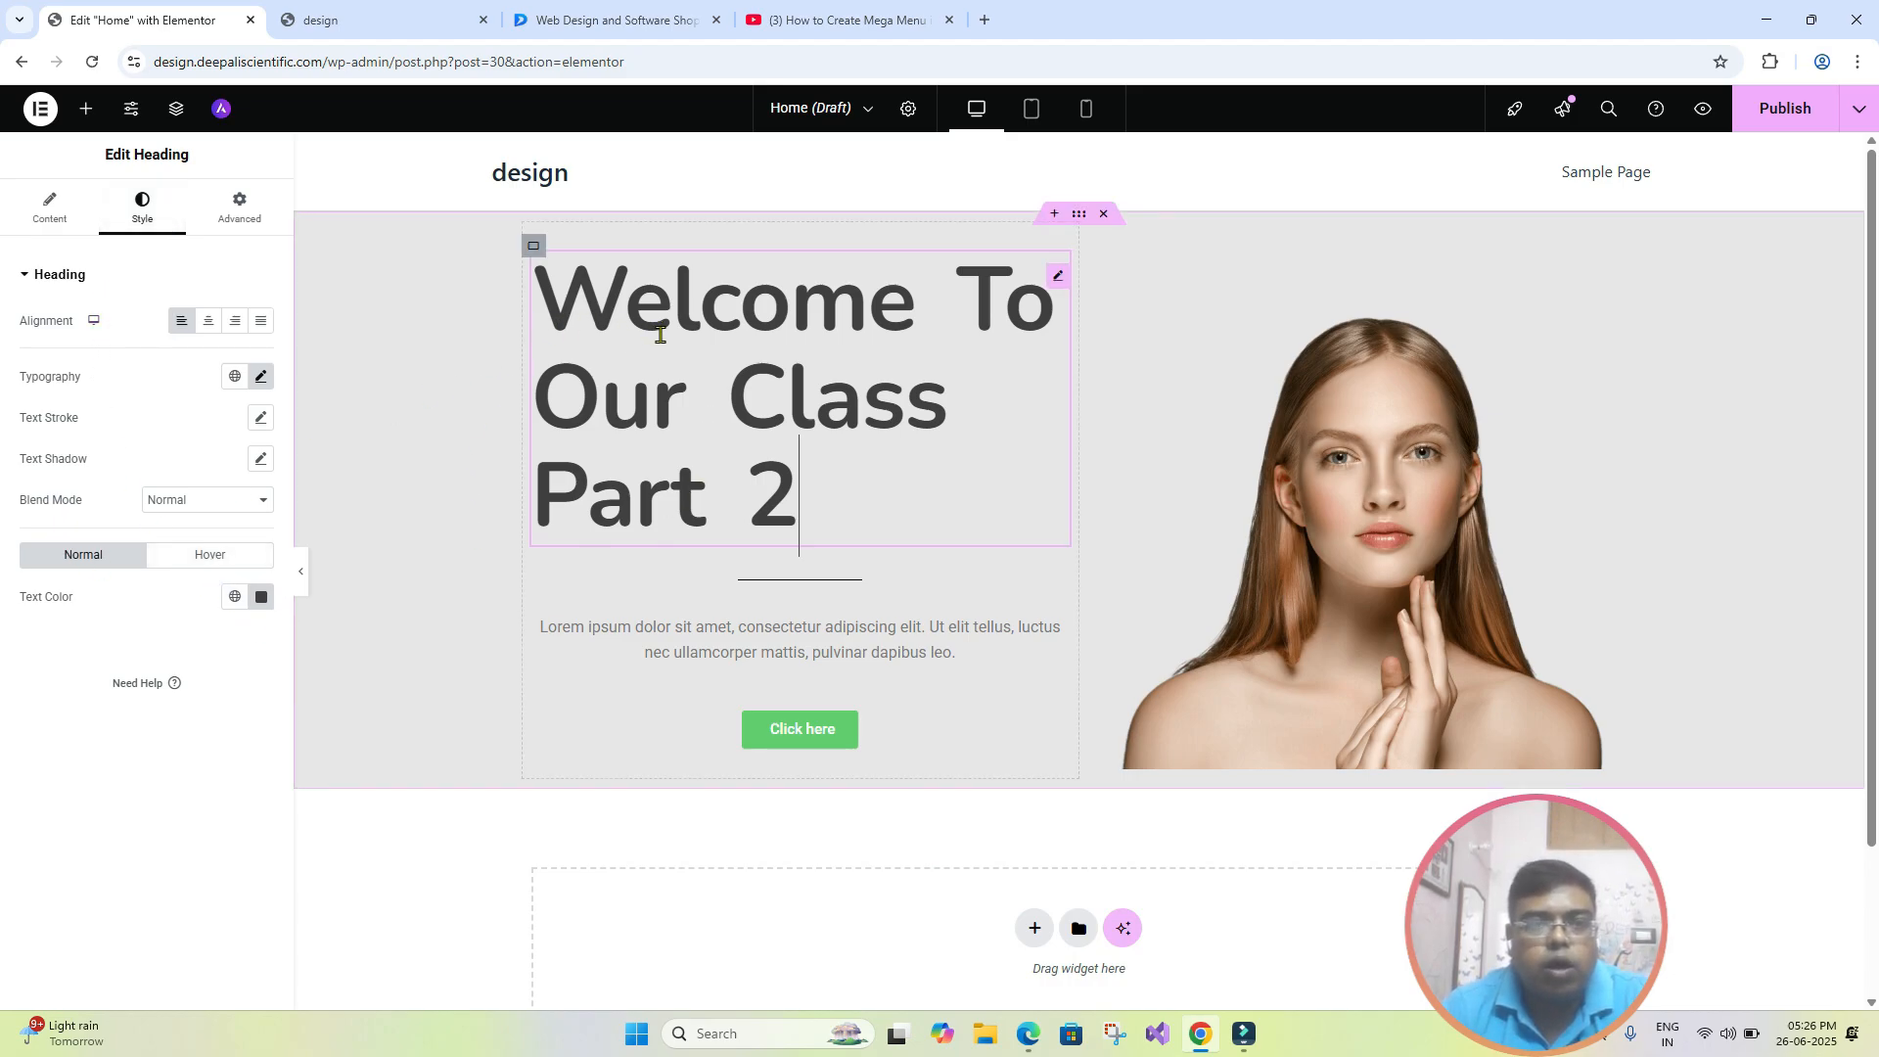
{"action": "left_click", "coordinate": [233, 566]}
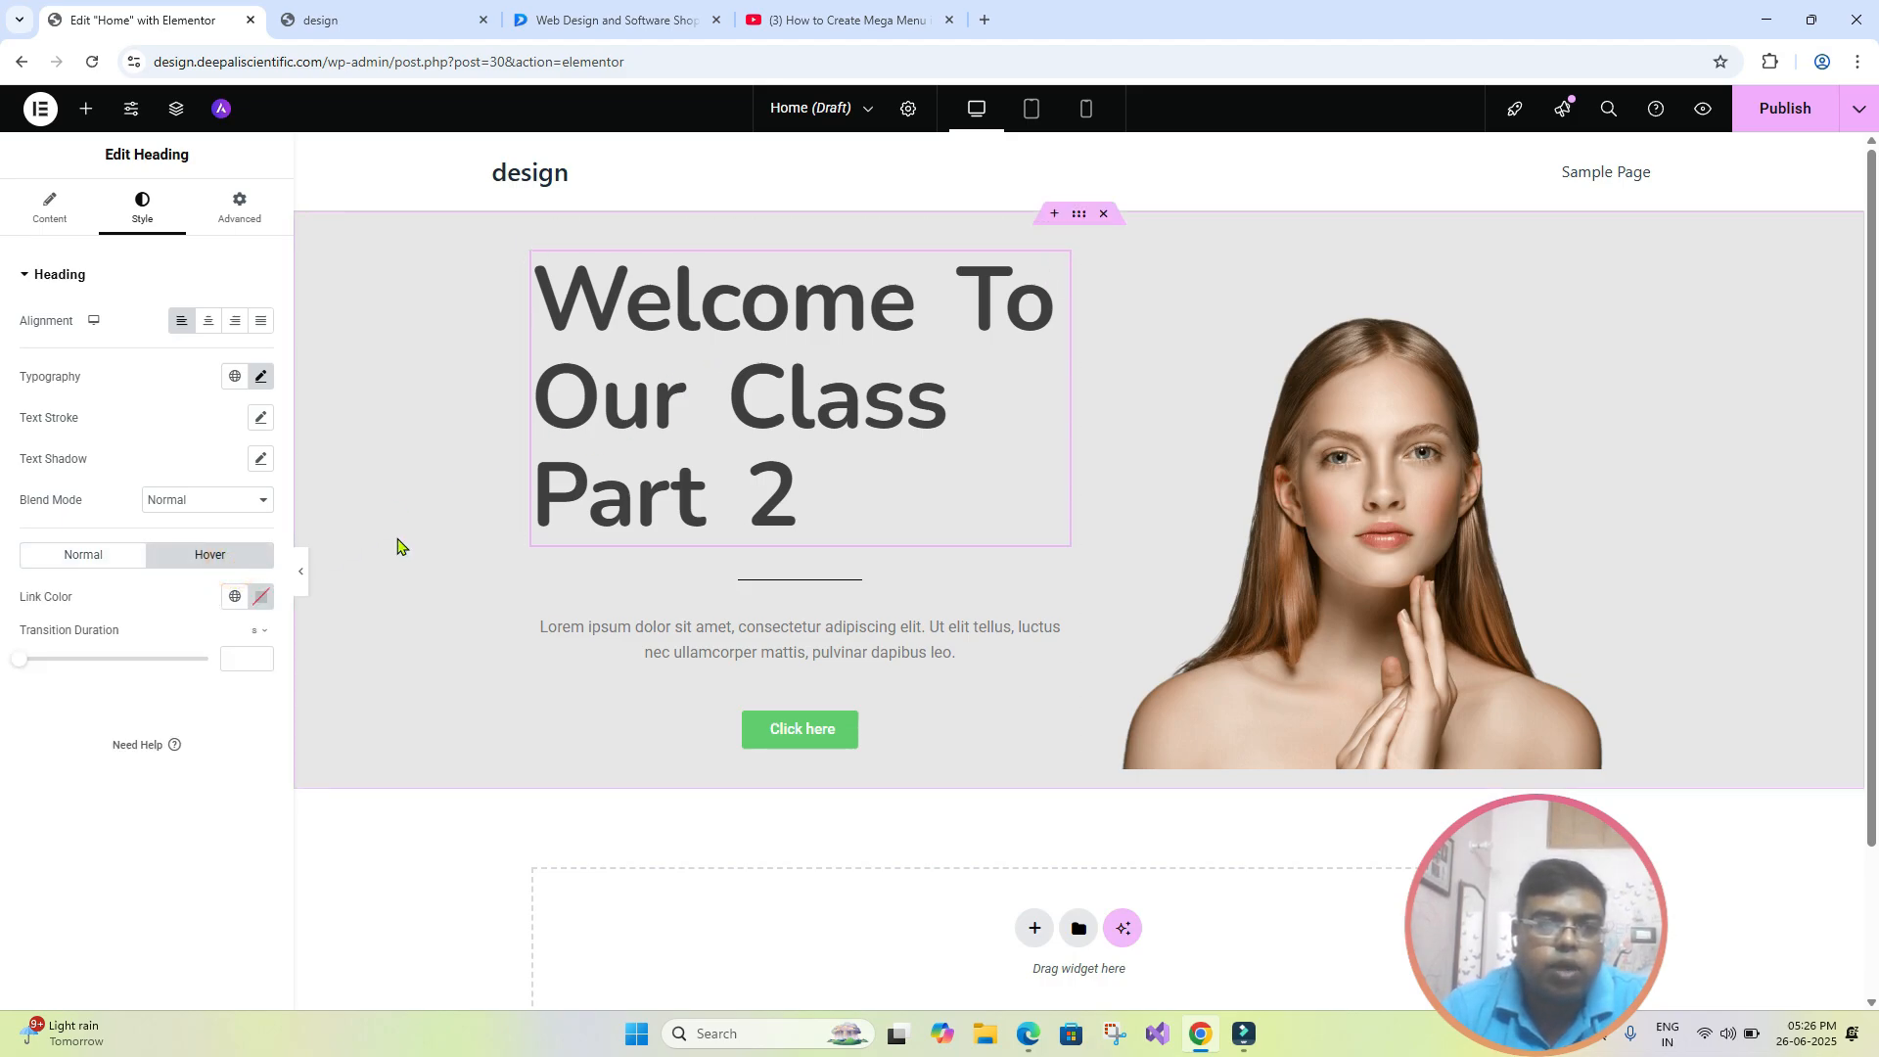
{"action": "left_click", "coordinate": [259, 597]}
{"action": "left_click", "coordinate": [243, 679]}
{"action": "left_click", "coordinate": [290, 701]}
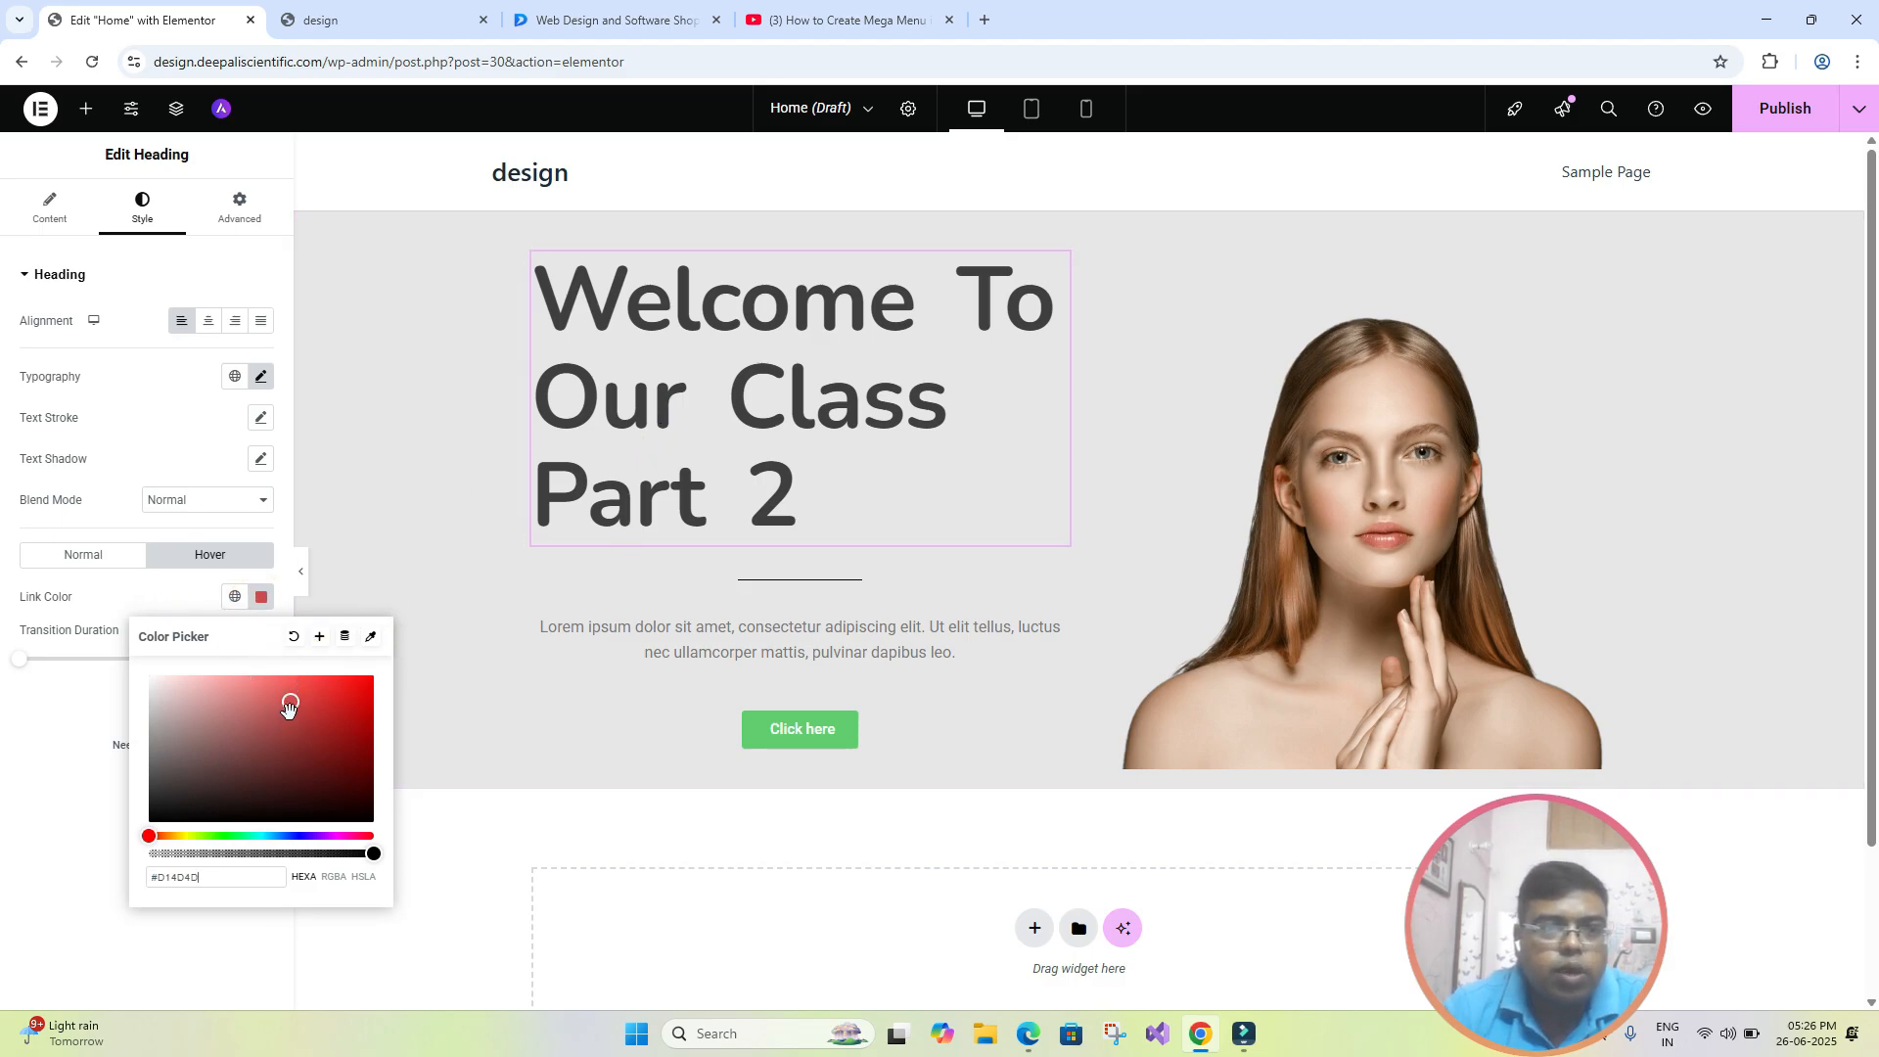
{"action": "left_click", "coordinate": [172, 599]}
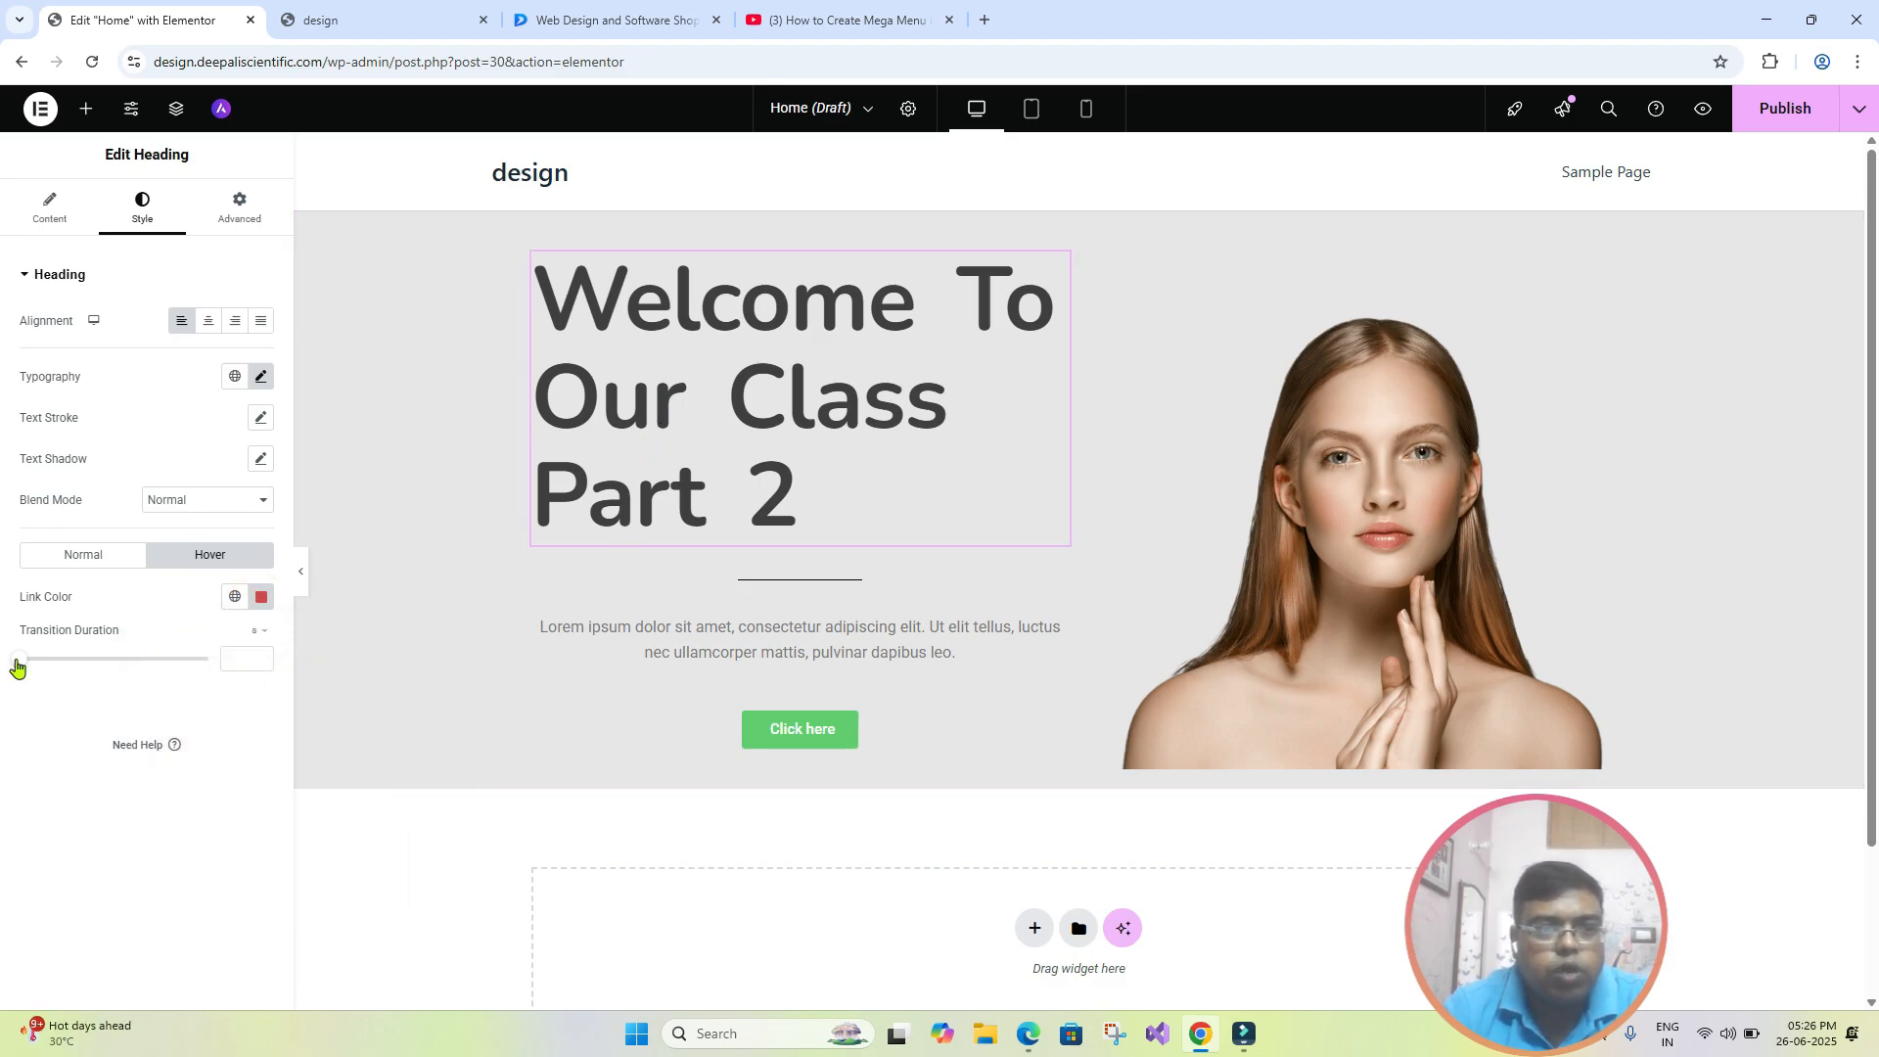
{"action": "left_click_drag", "start_coordinate": [17, 668], "coordinate": [27, 667]}
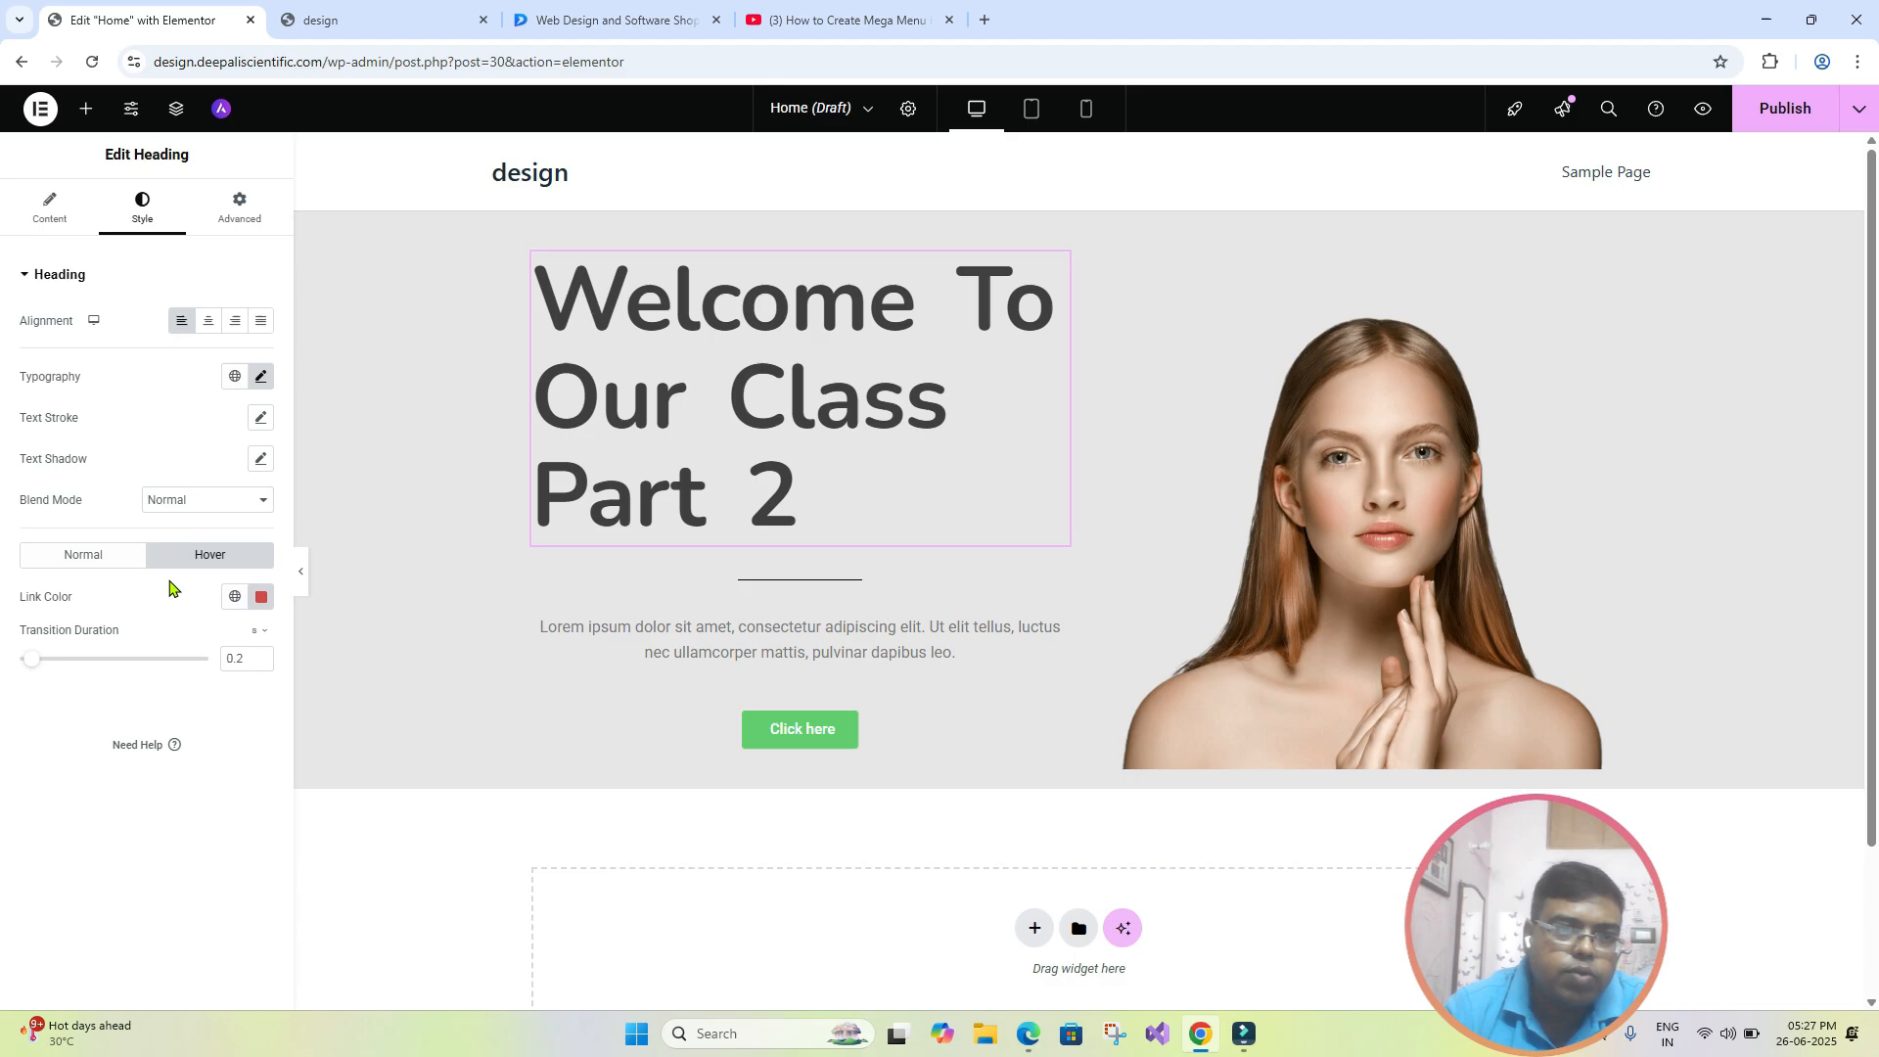
- Open the heading's advanced layout settings to look at its margin and padding options
{"action": "left_click", "coordinate": [573, 382]}
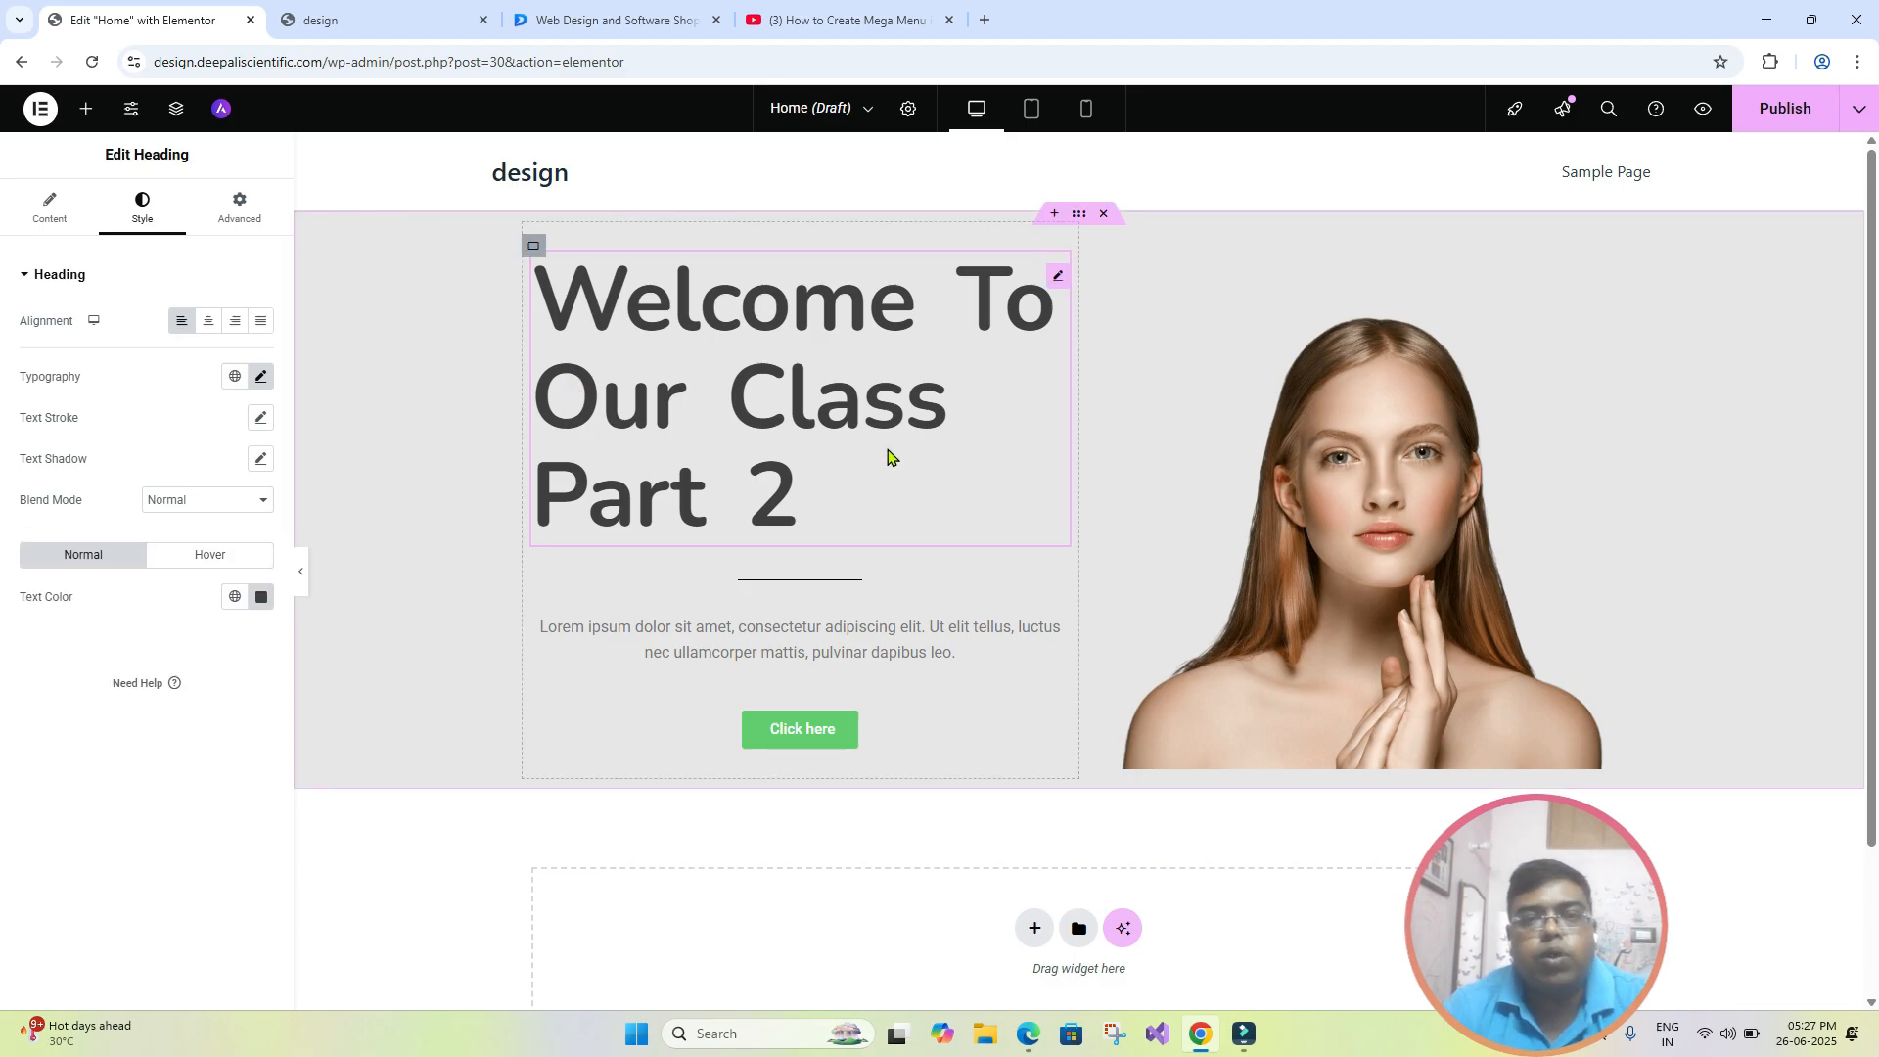
{"action": "left_click", "coordinate": [251, 226]}
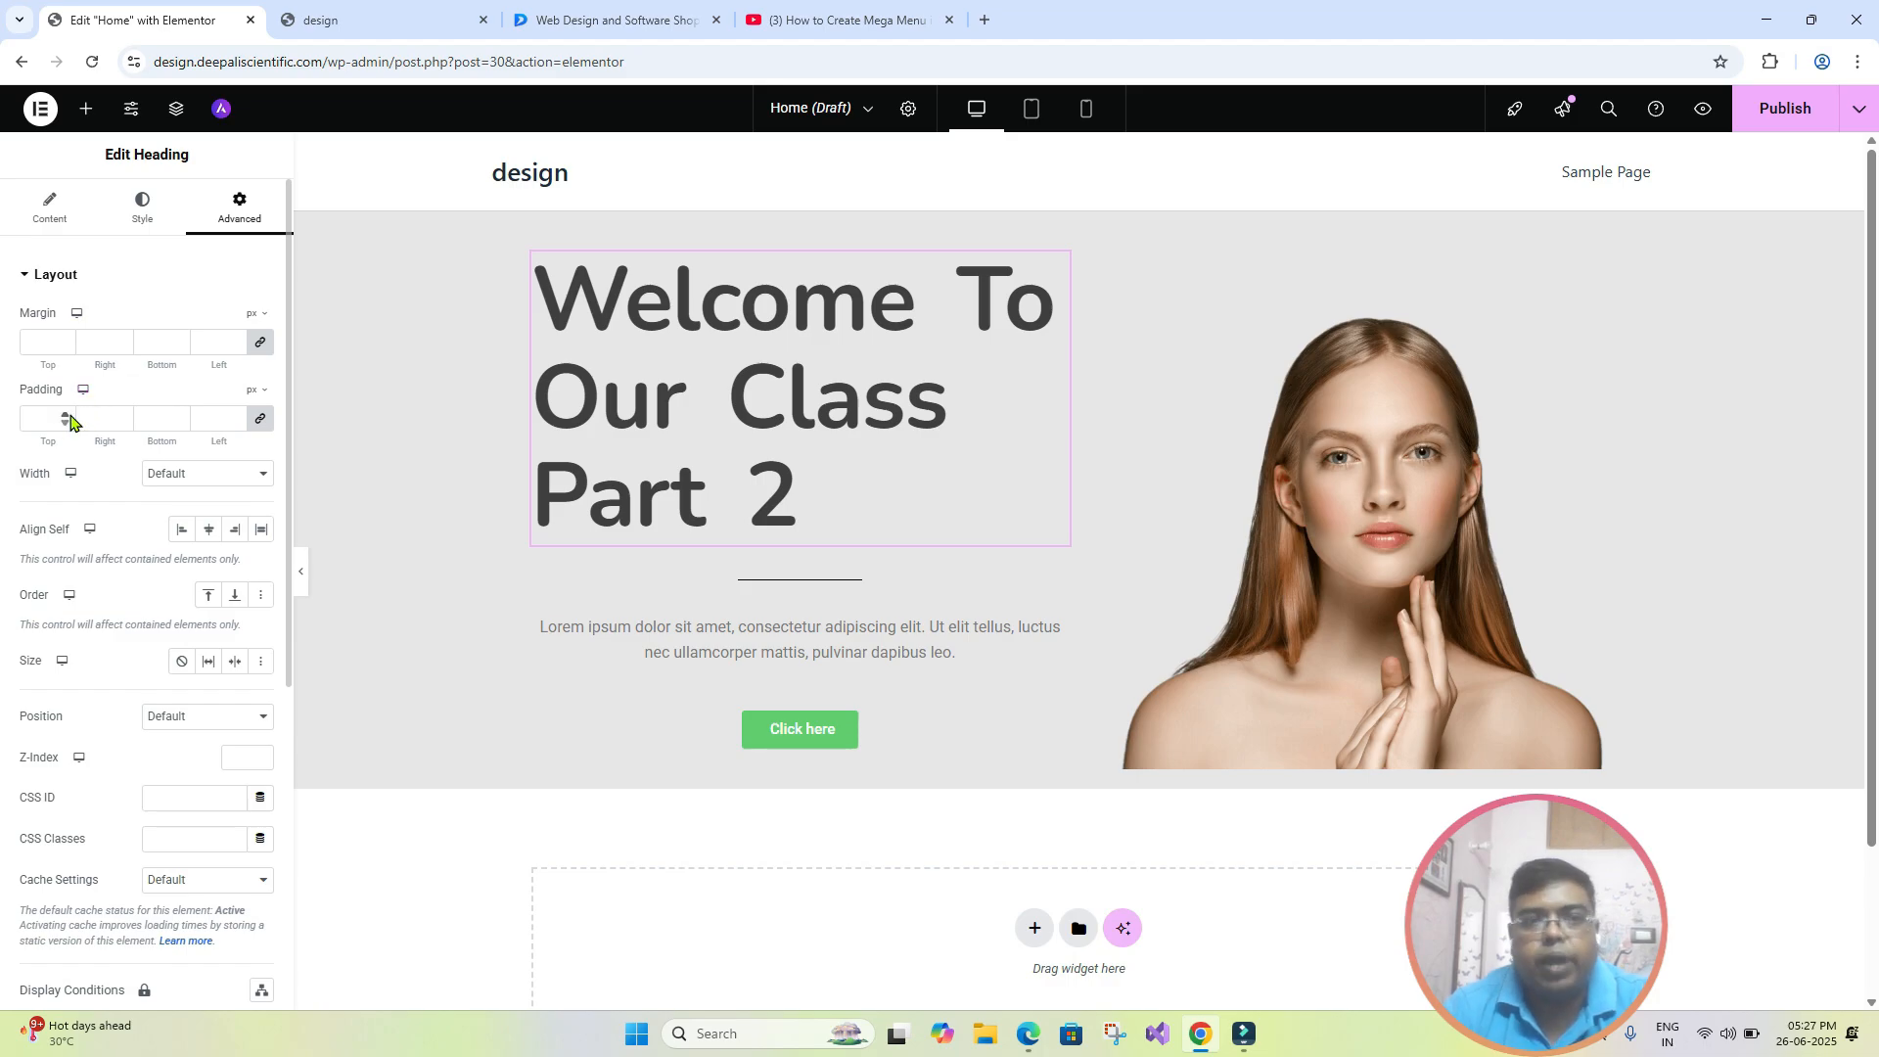
- Add a single-column Flexbox container below the hero section and place a second container inside it
{"action": "scroll", "coordinate": [611, 504], "scroll_direction": "down", "scroll_amount": 2}
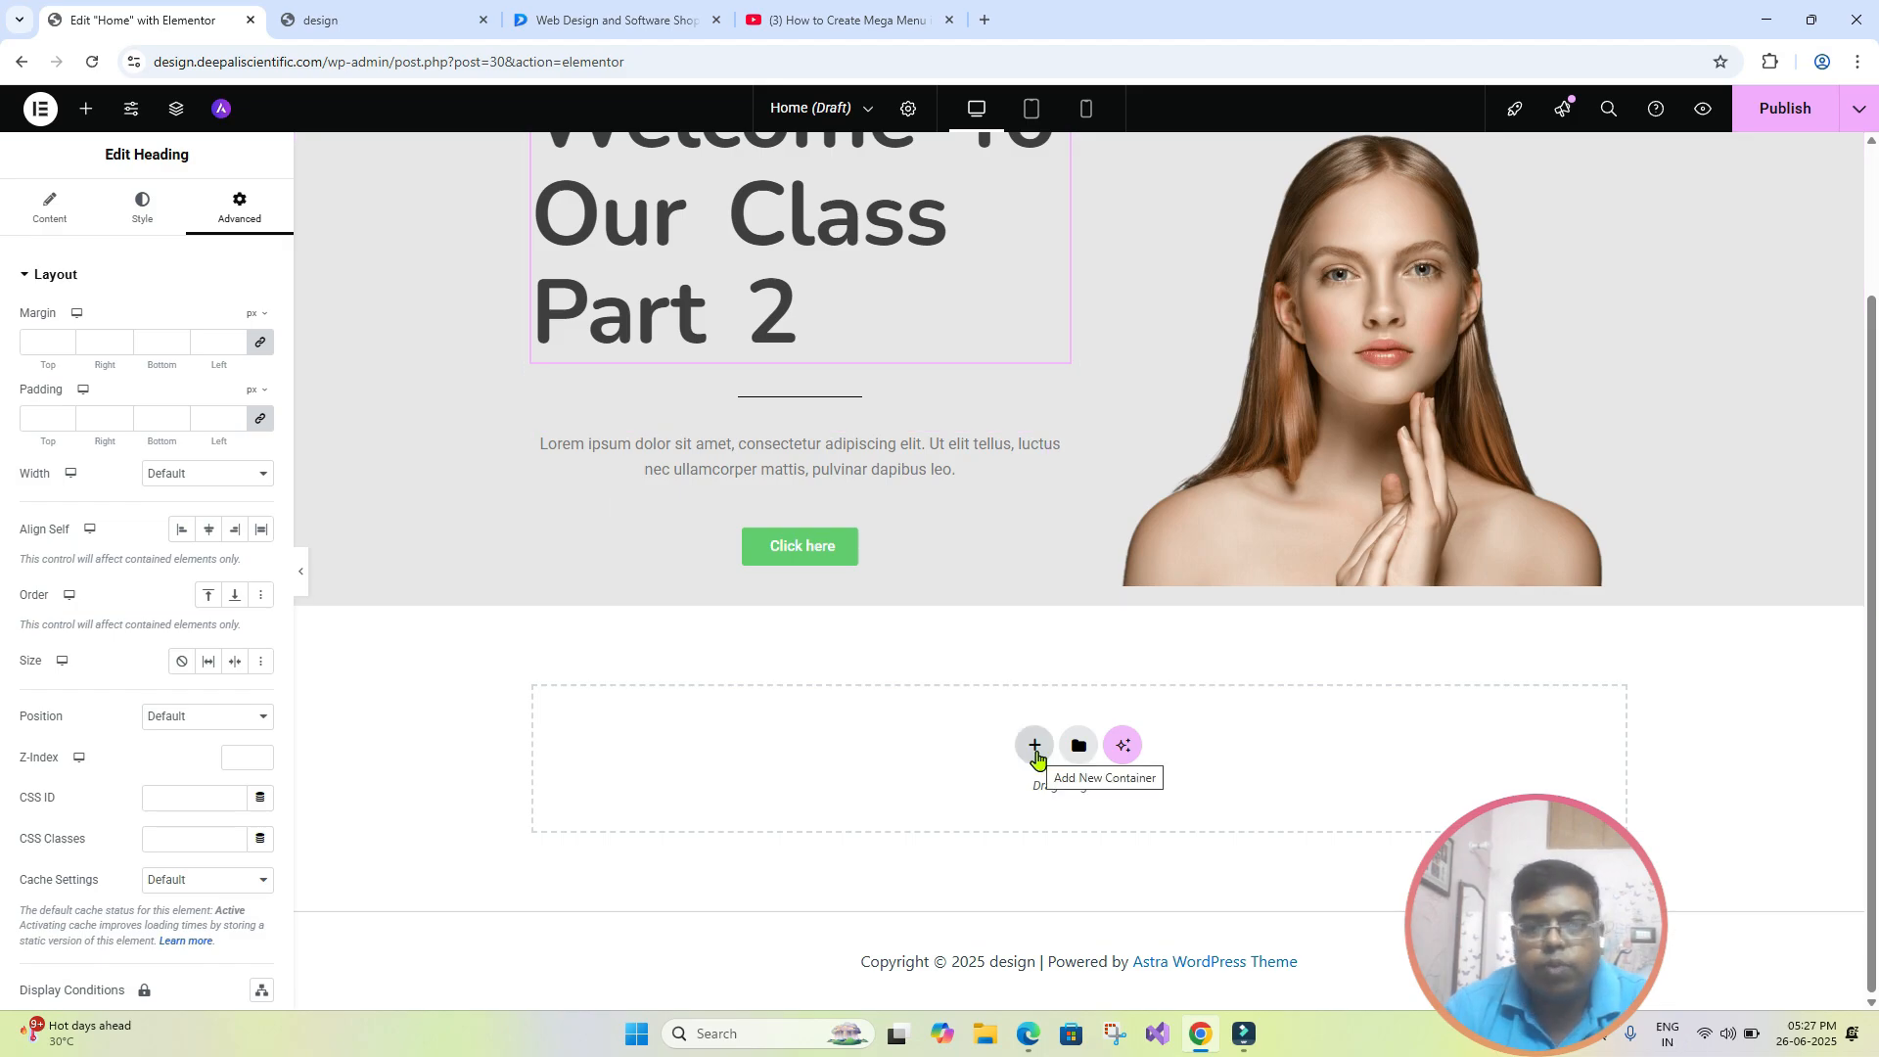
{"action": "left_click", "coordinate": [1036, 756]}
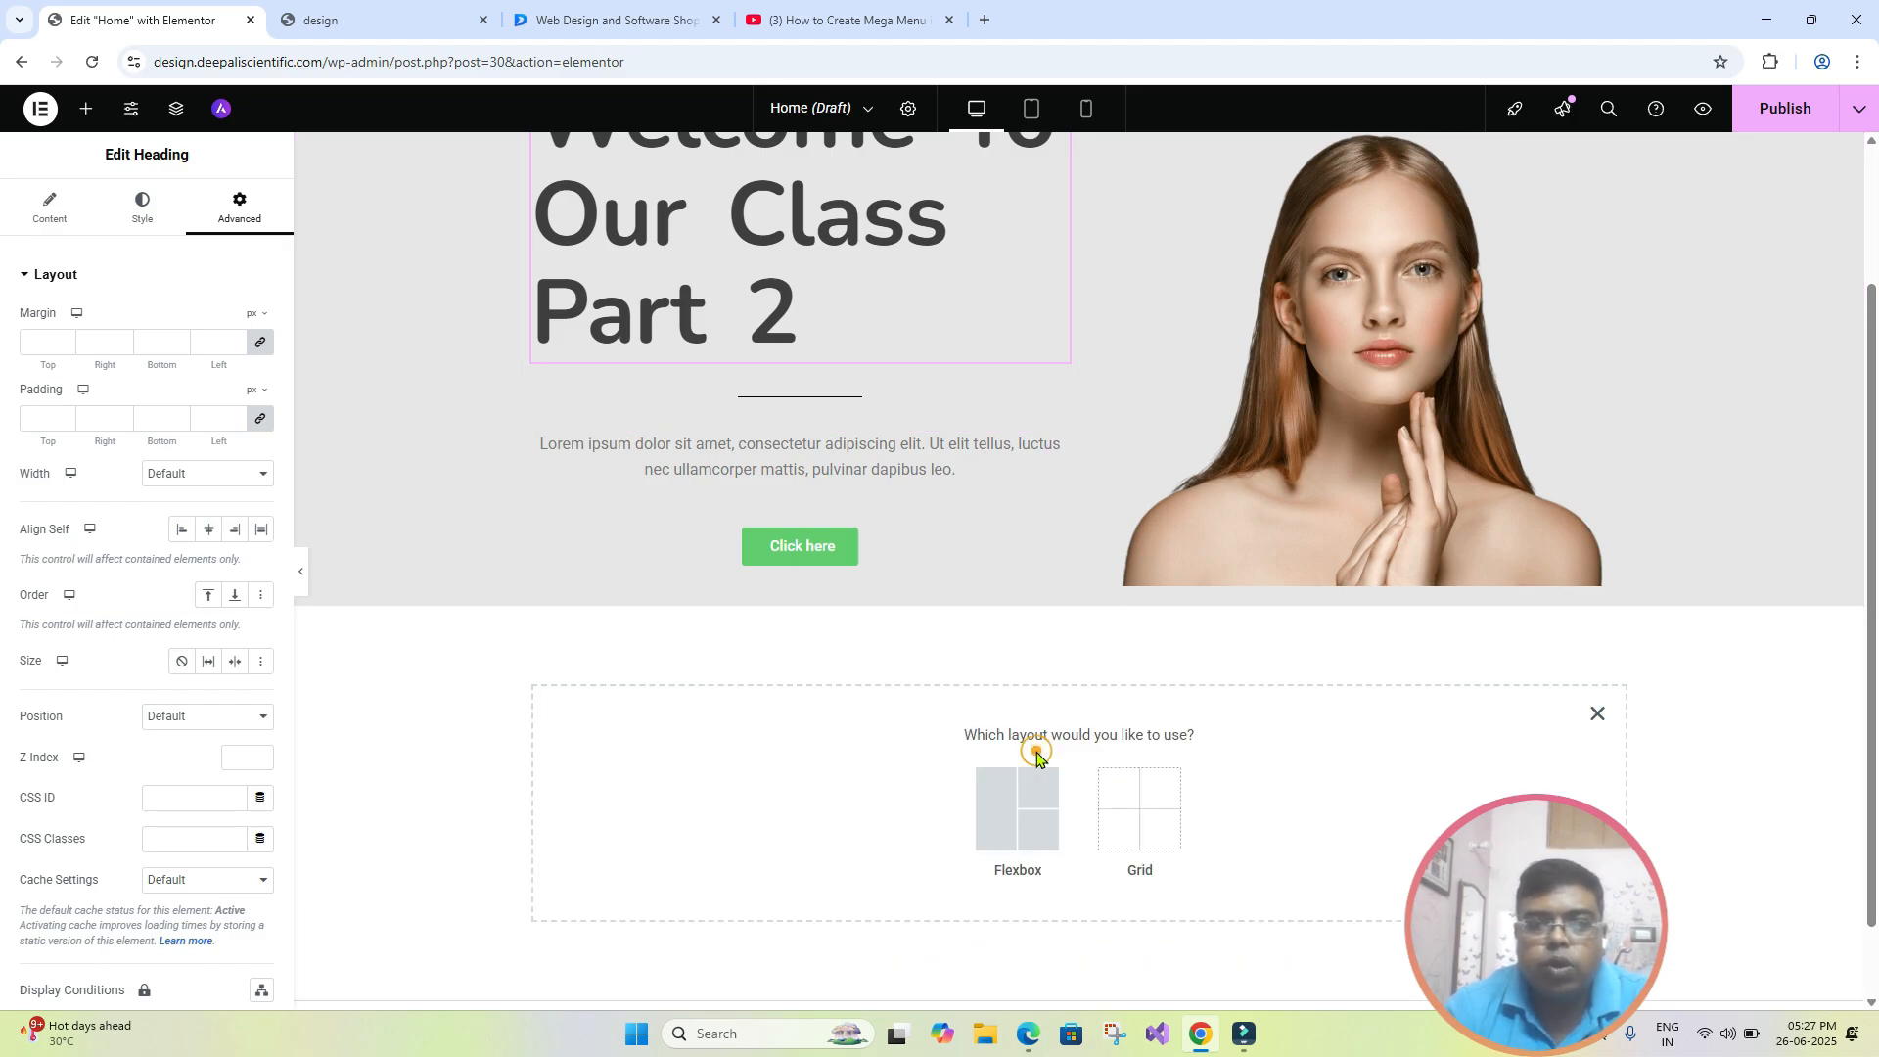
{"action": "left_click", "coordinate": [995, 816]}
{"action": "left_click", "coordinate": [816, 789]}
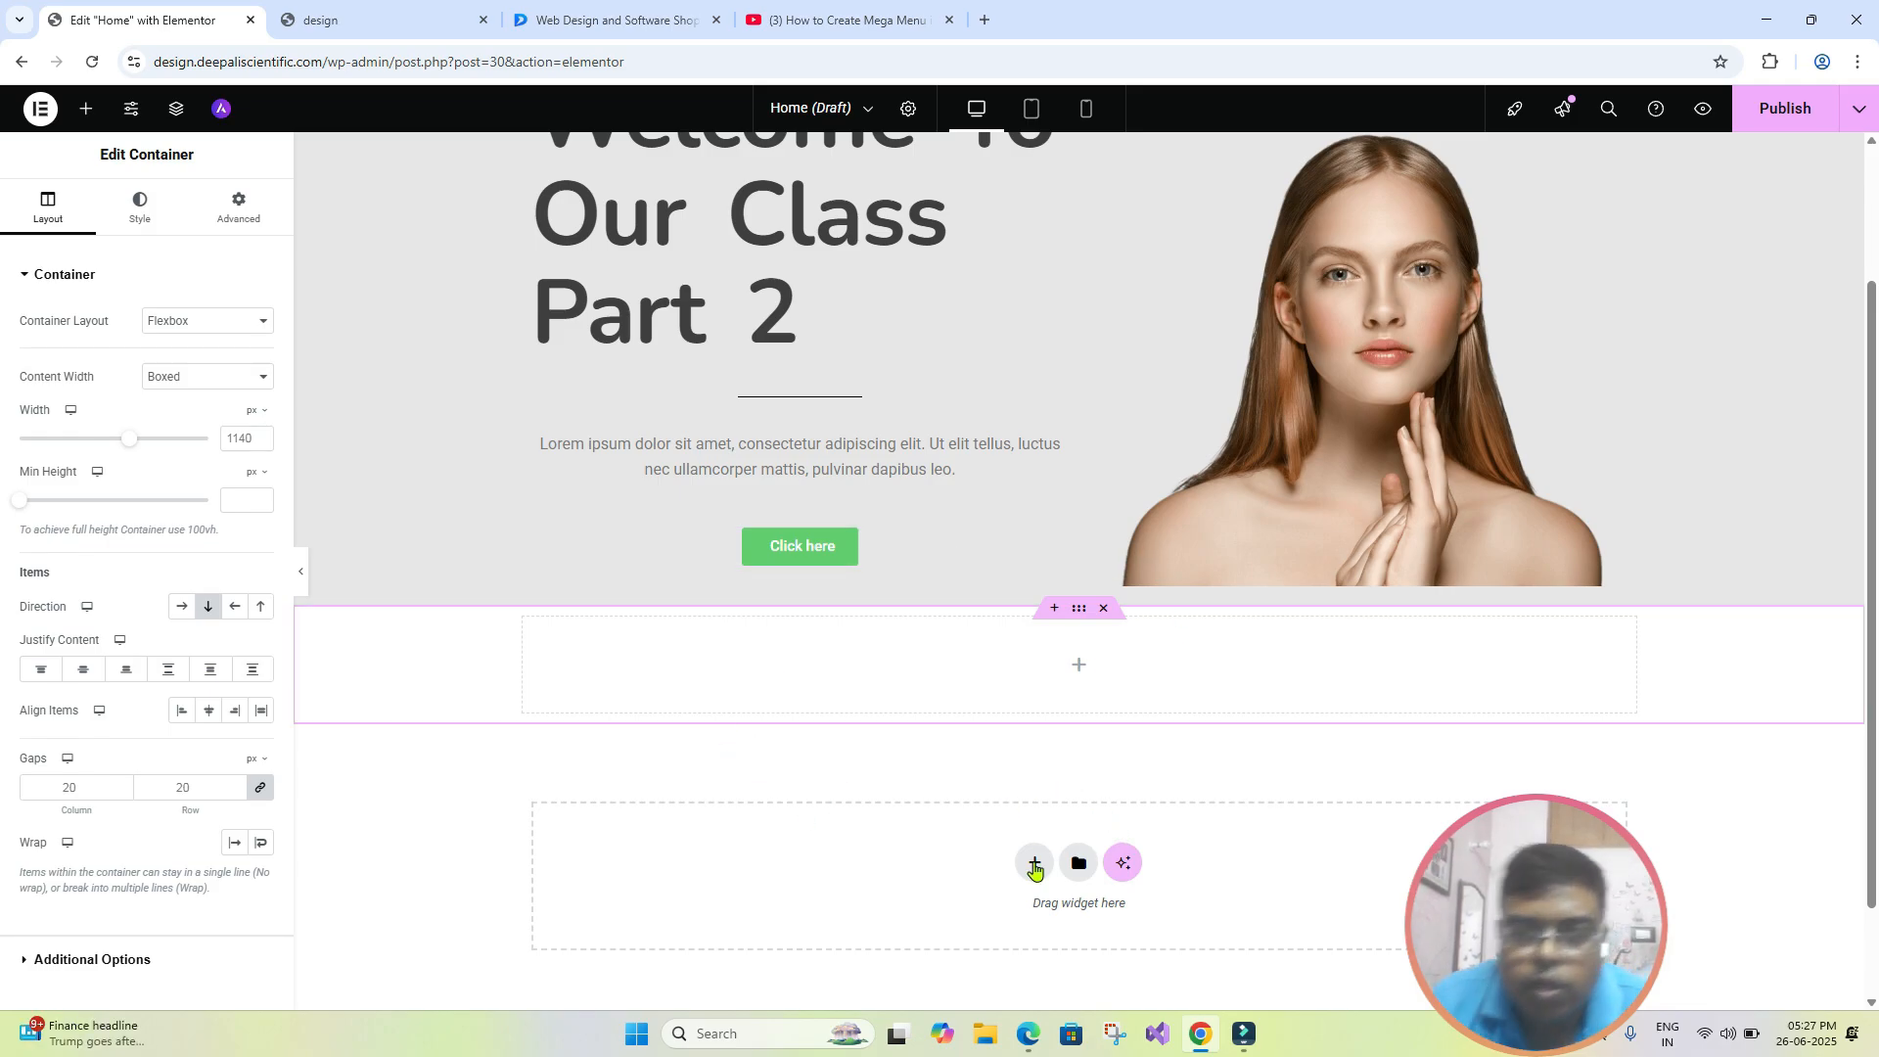
{"action": "left_click", "coordinate": [86, 109]}
{"action": "left_click_drag", "start_coordinate": [84, 354], "coordinate": [739, 648]}
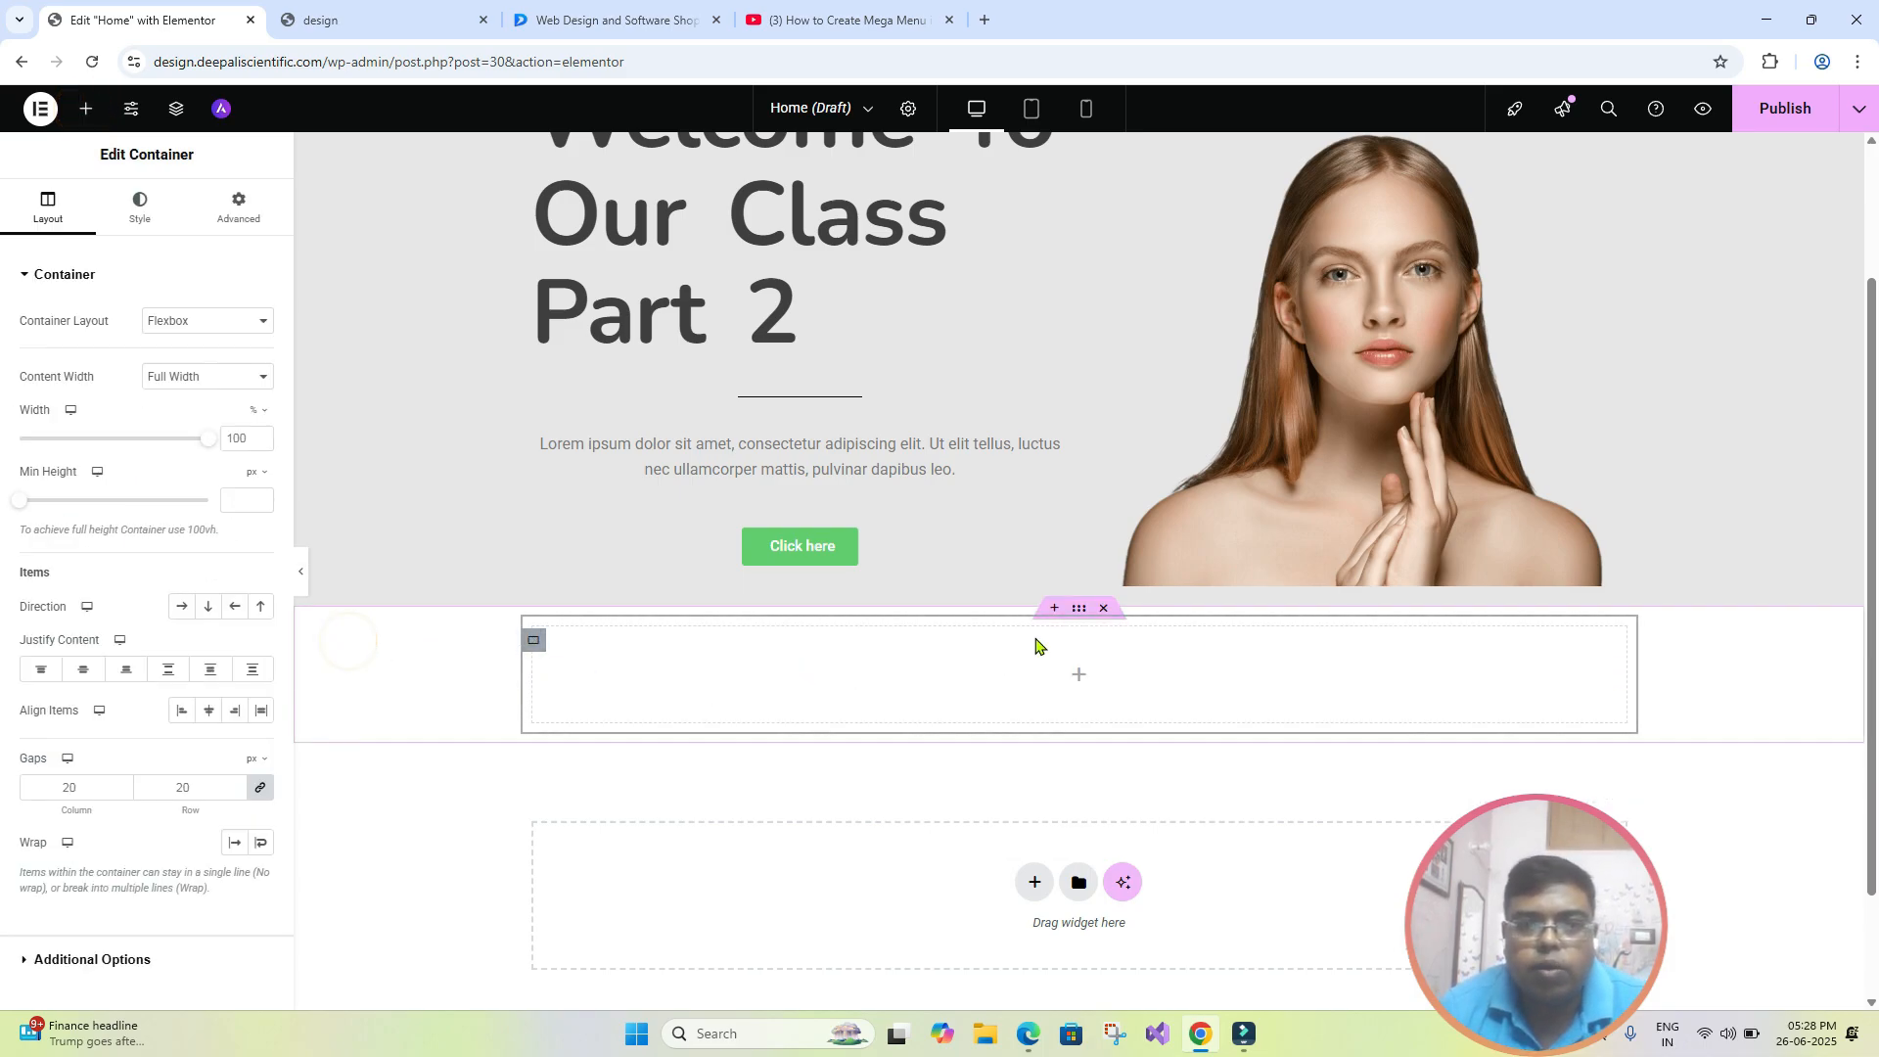
- Give the new outer container a classic background in red #F04E4E
{"action": "left_click", "coordinate": [1078, 608]}
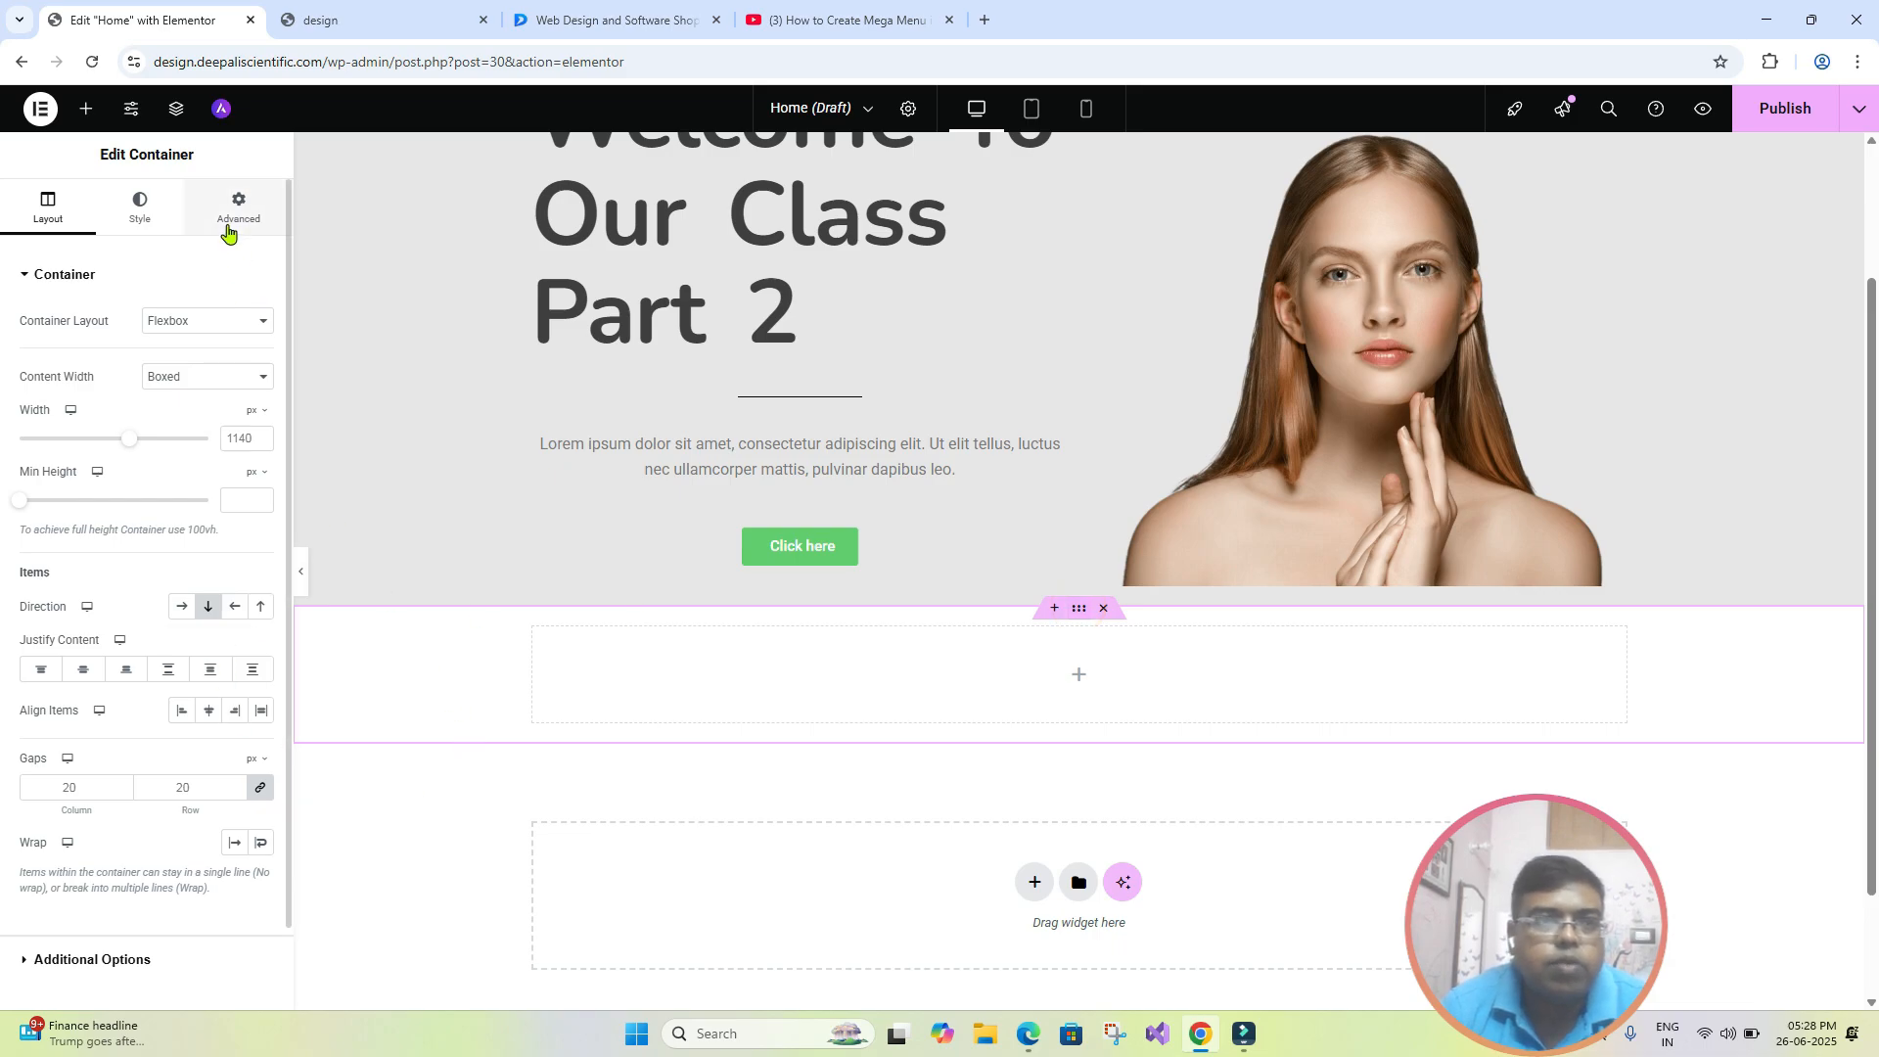
{"action": "left_click", "coordinate": [142, 213]}
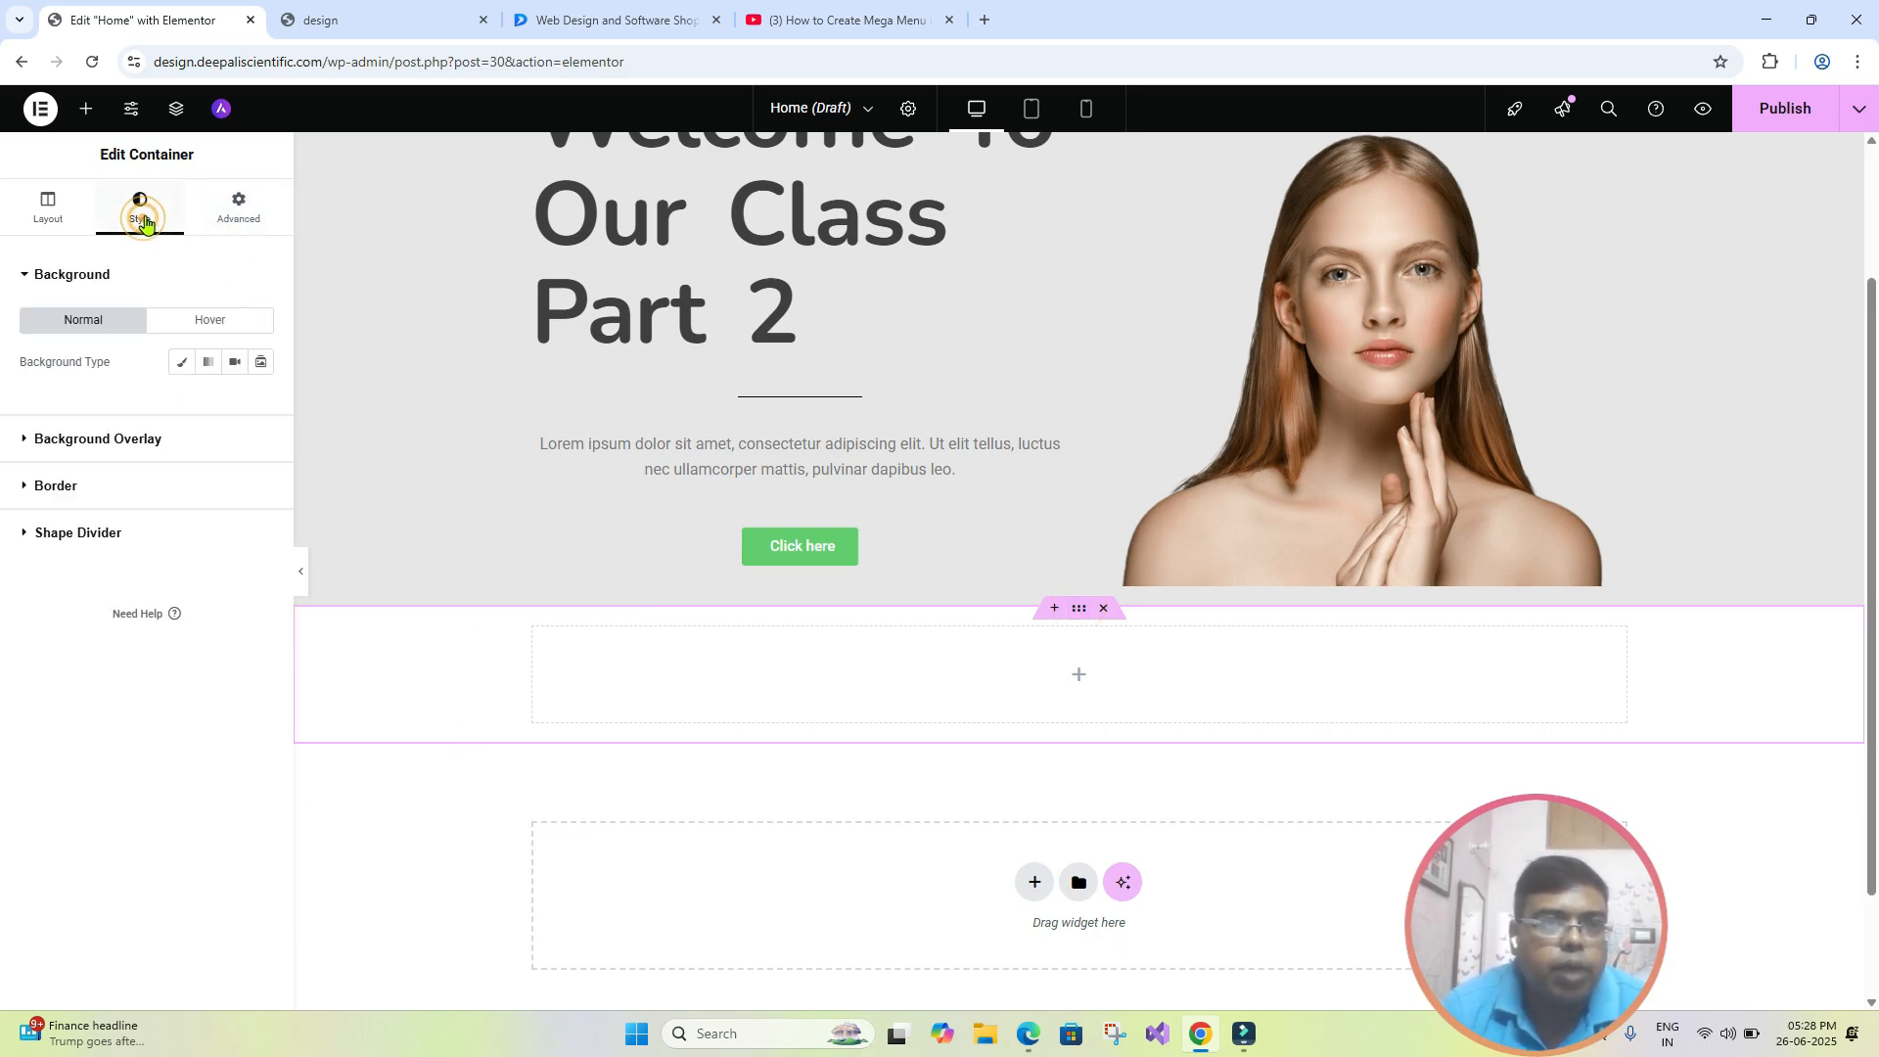
{"action": "left_click", "coordinate": [187, 364]}
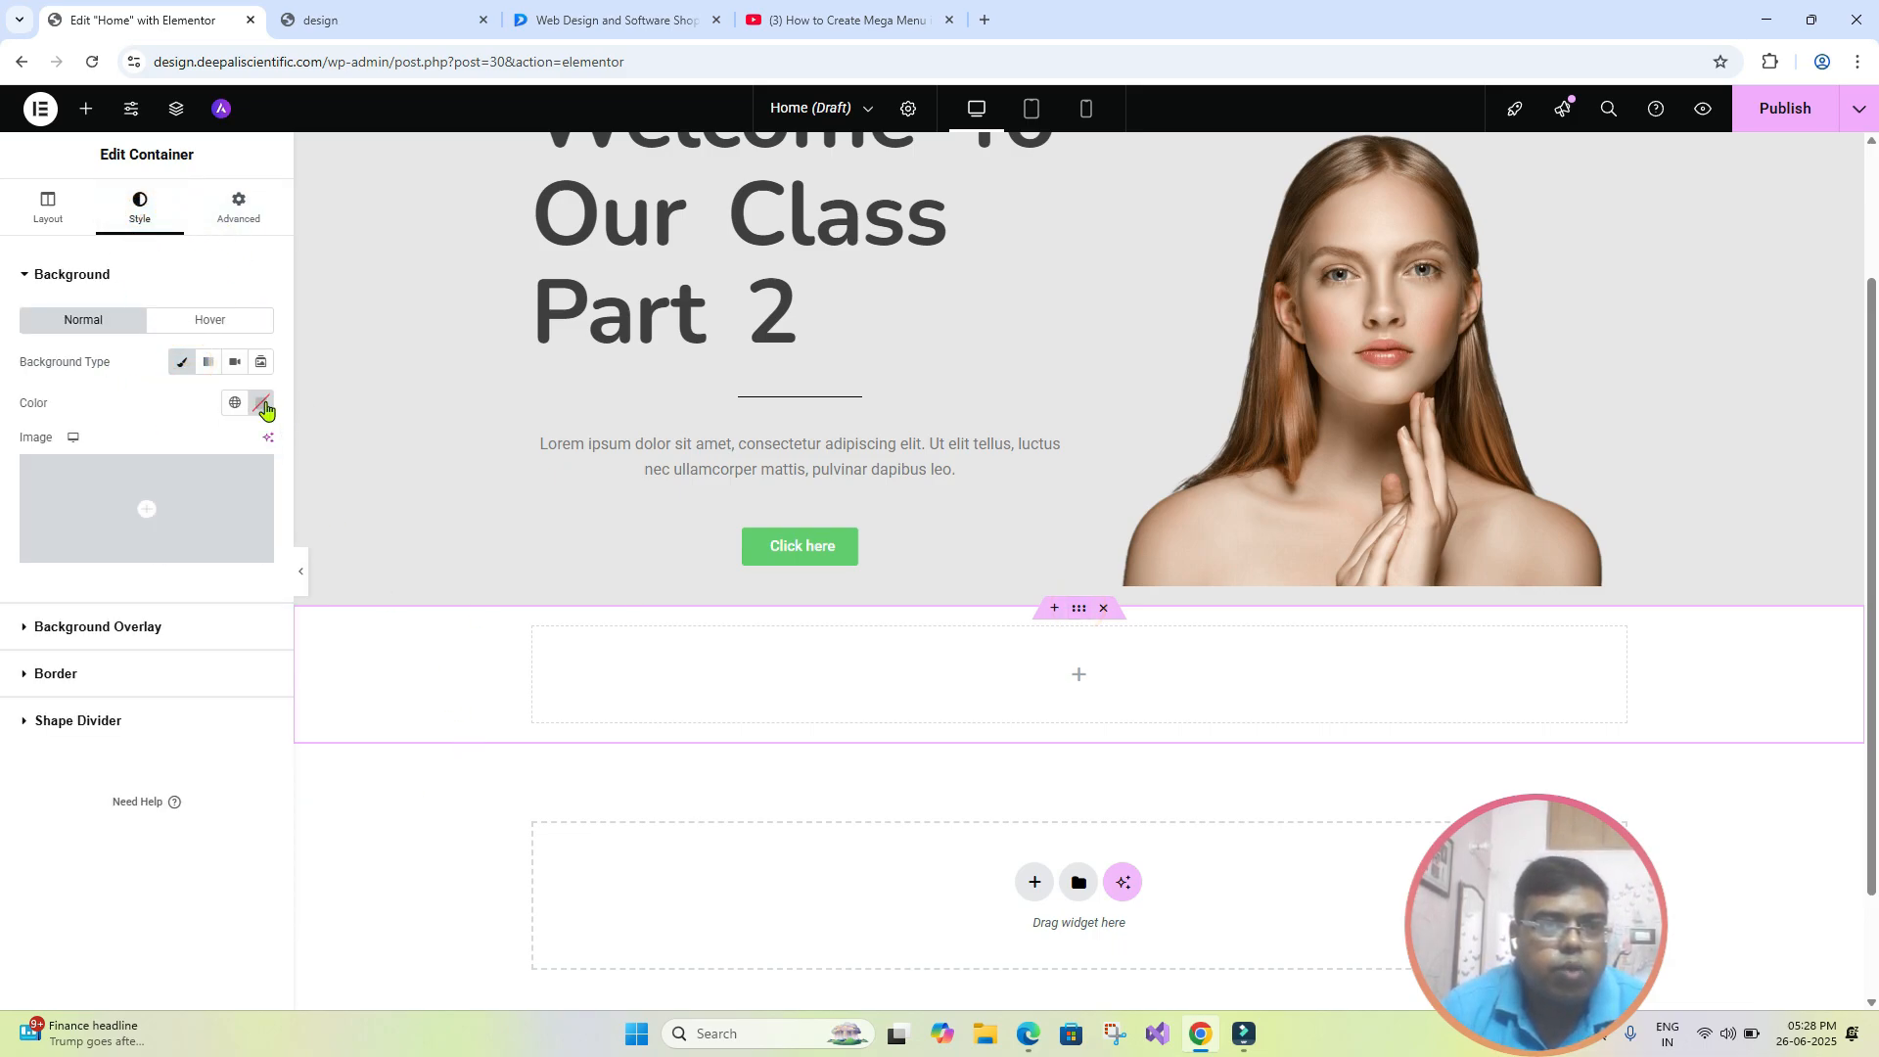
{"action": "left_click", "coordinate": [262, 403]}
{"action": "left_click_drag", "start_coordinate": [280, 528], "coordinate": [300, 491]}
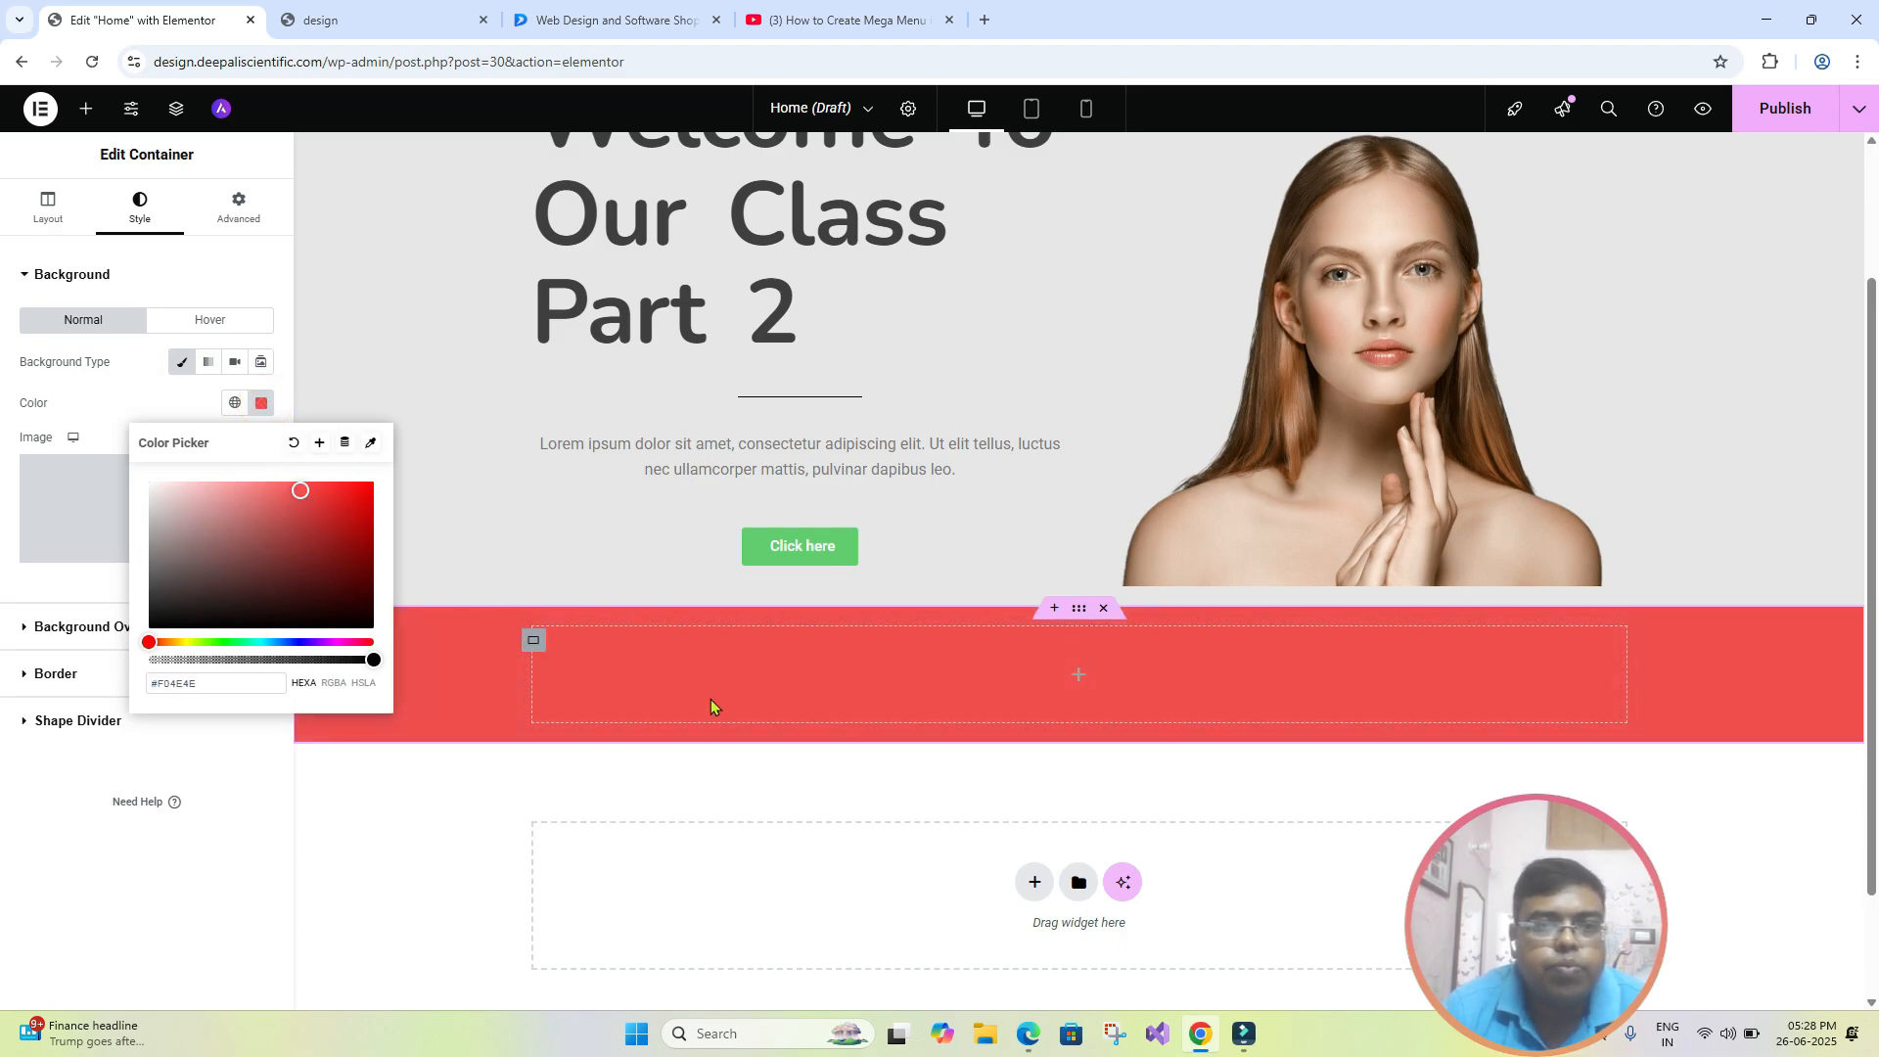
- Give the nested inner container a classic background in medium blue
{"action": "left_click", "coordinate": [533, 641]}
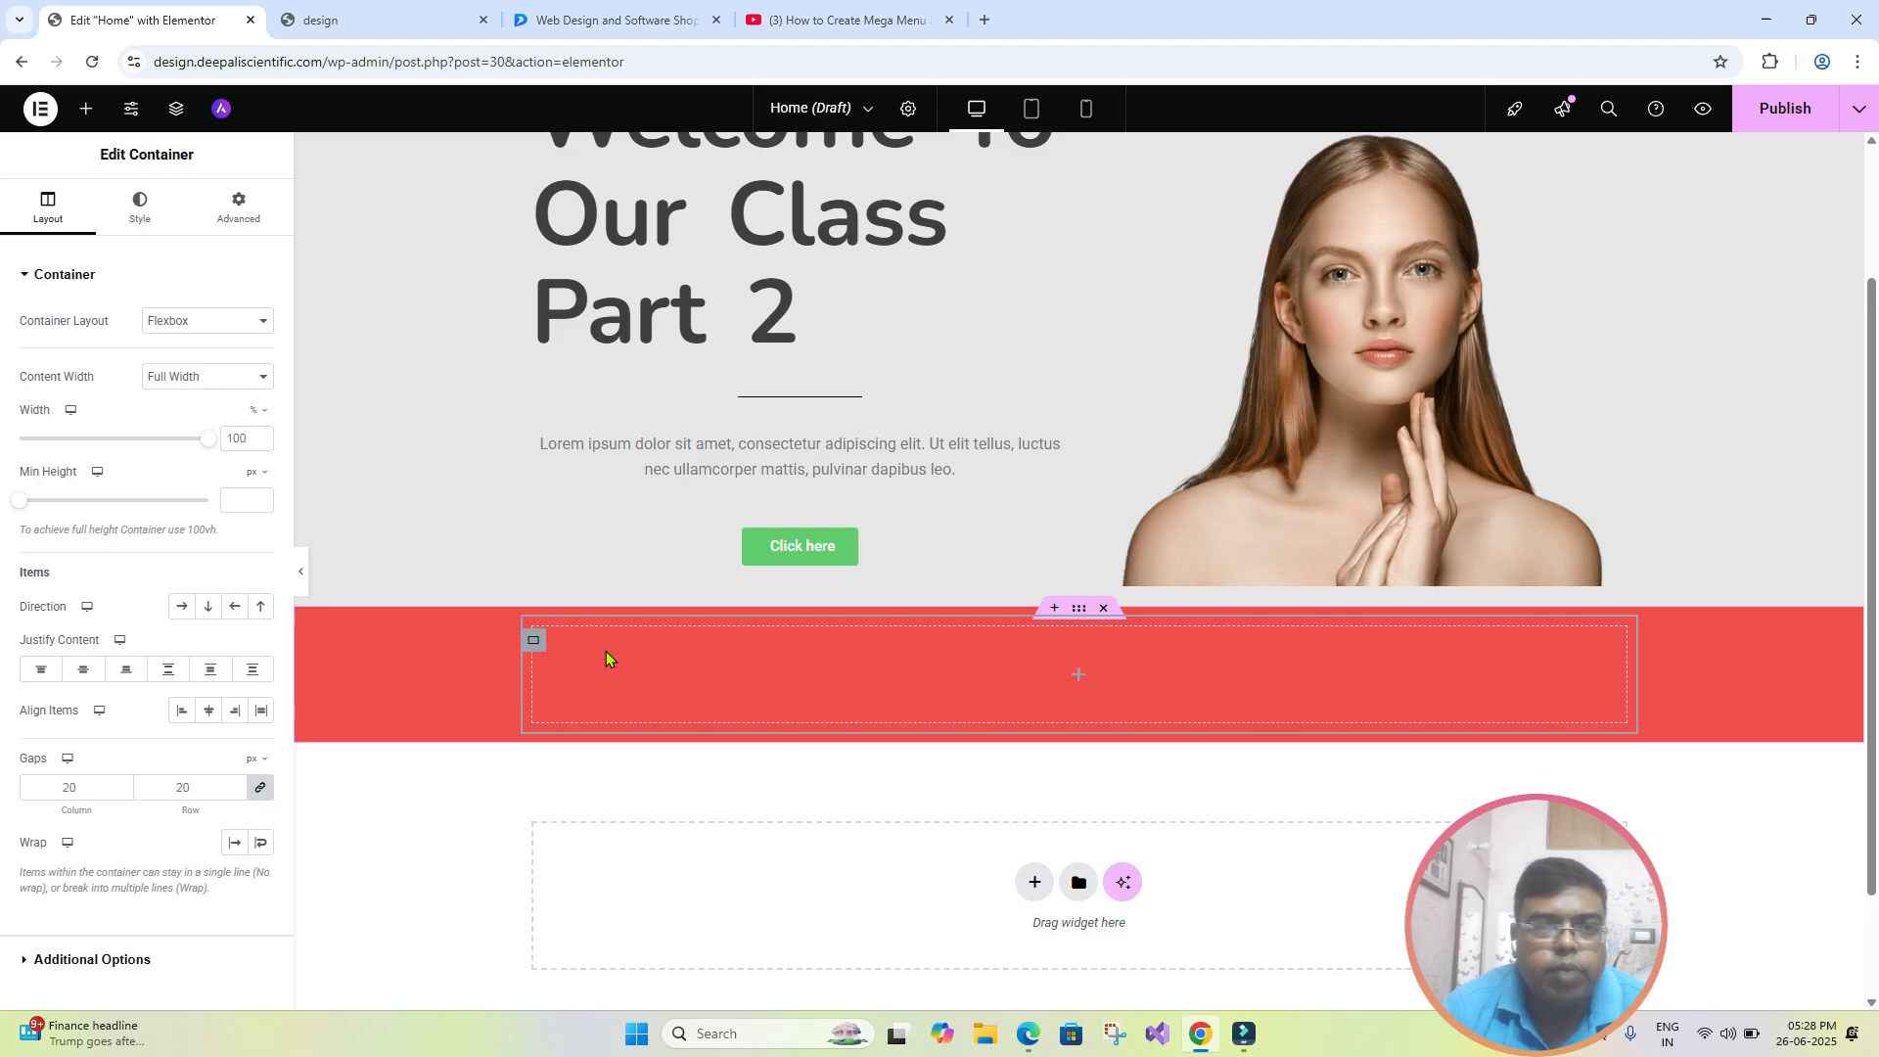
{"action": "left_click", "coordinate": [142, 209]}
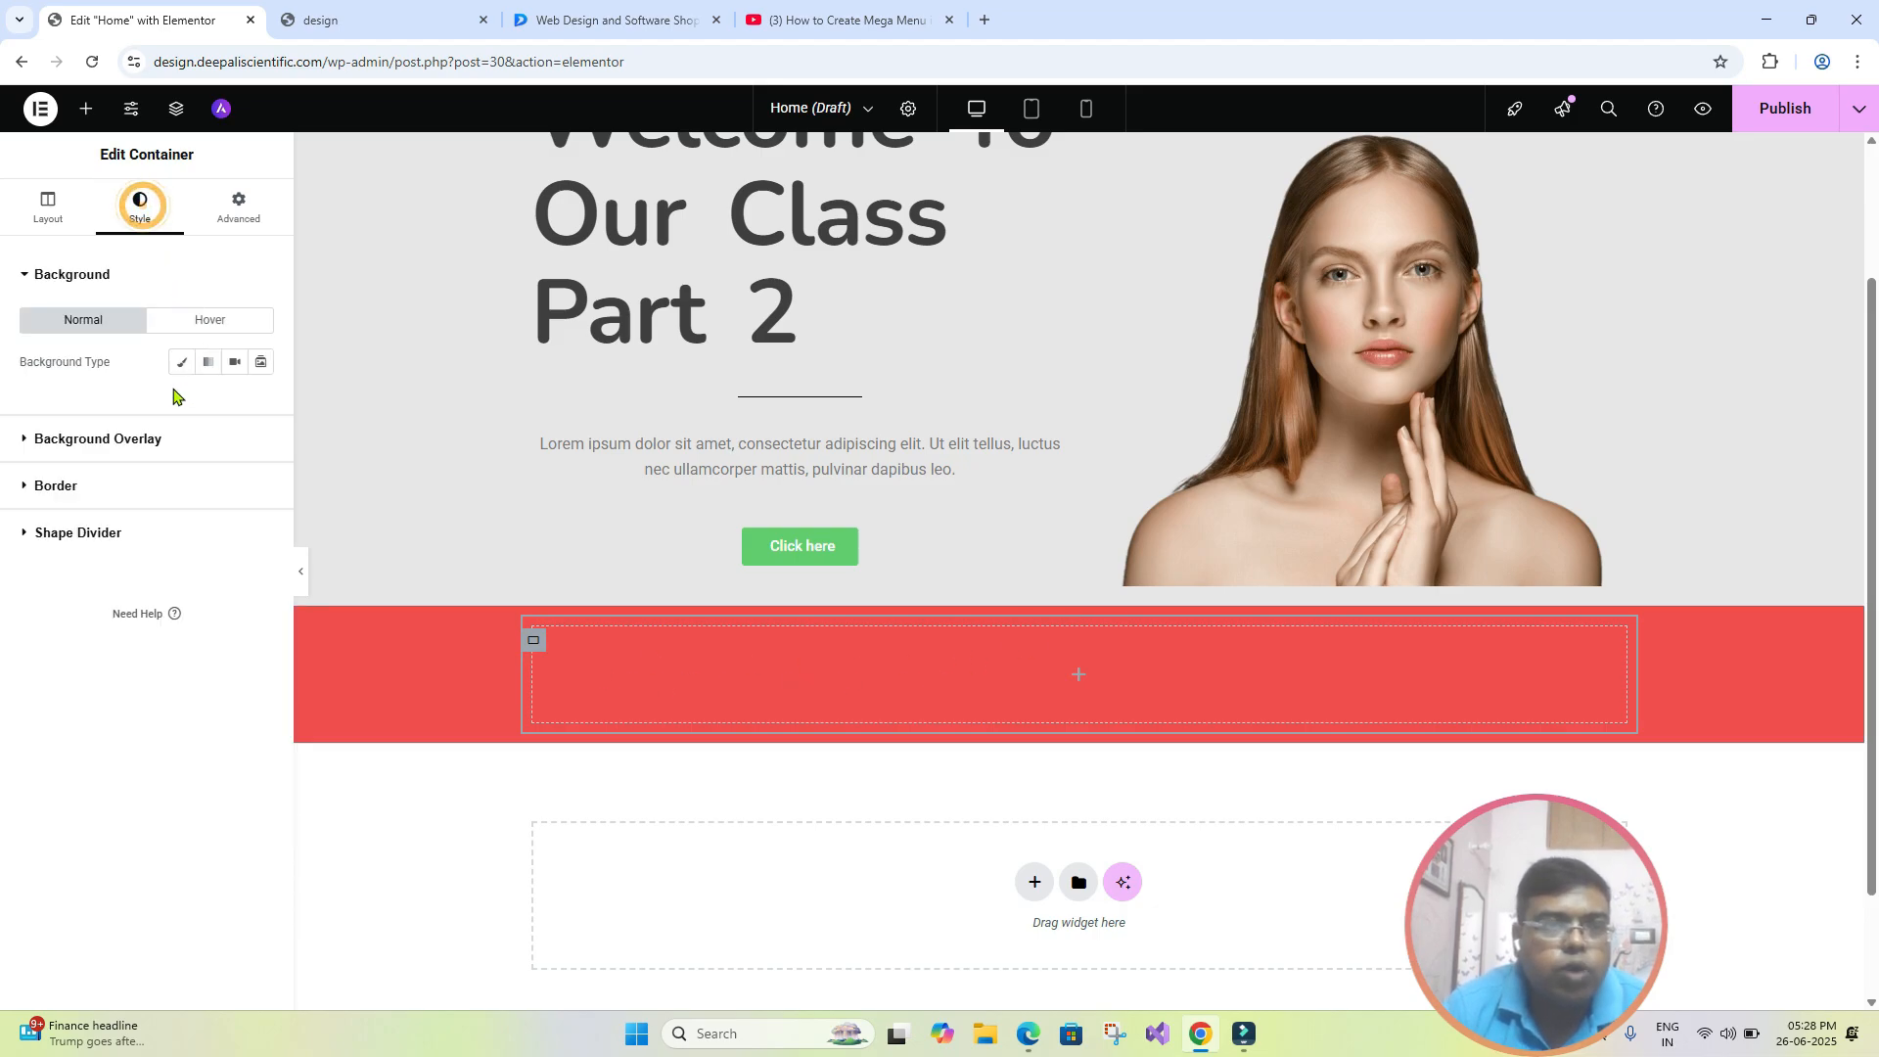
{"action": "left_click", "coordinate": [182, 362]}
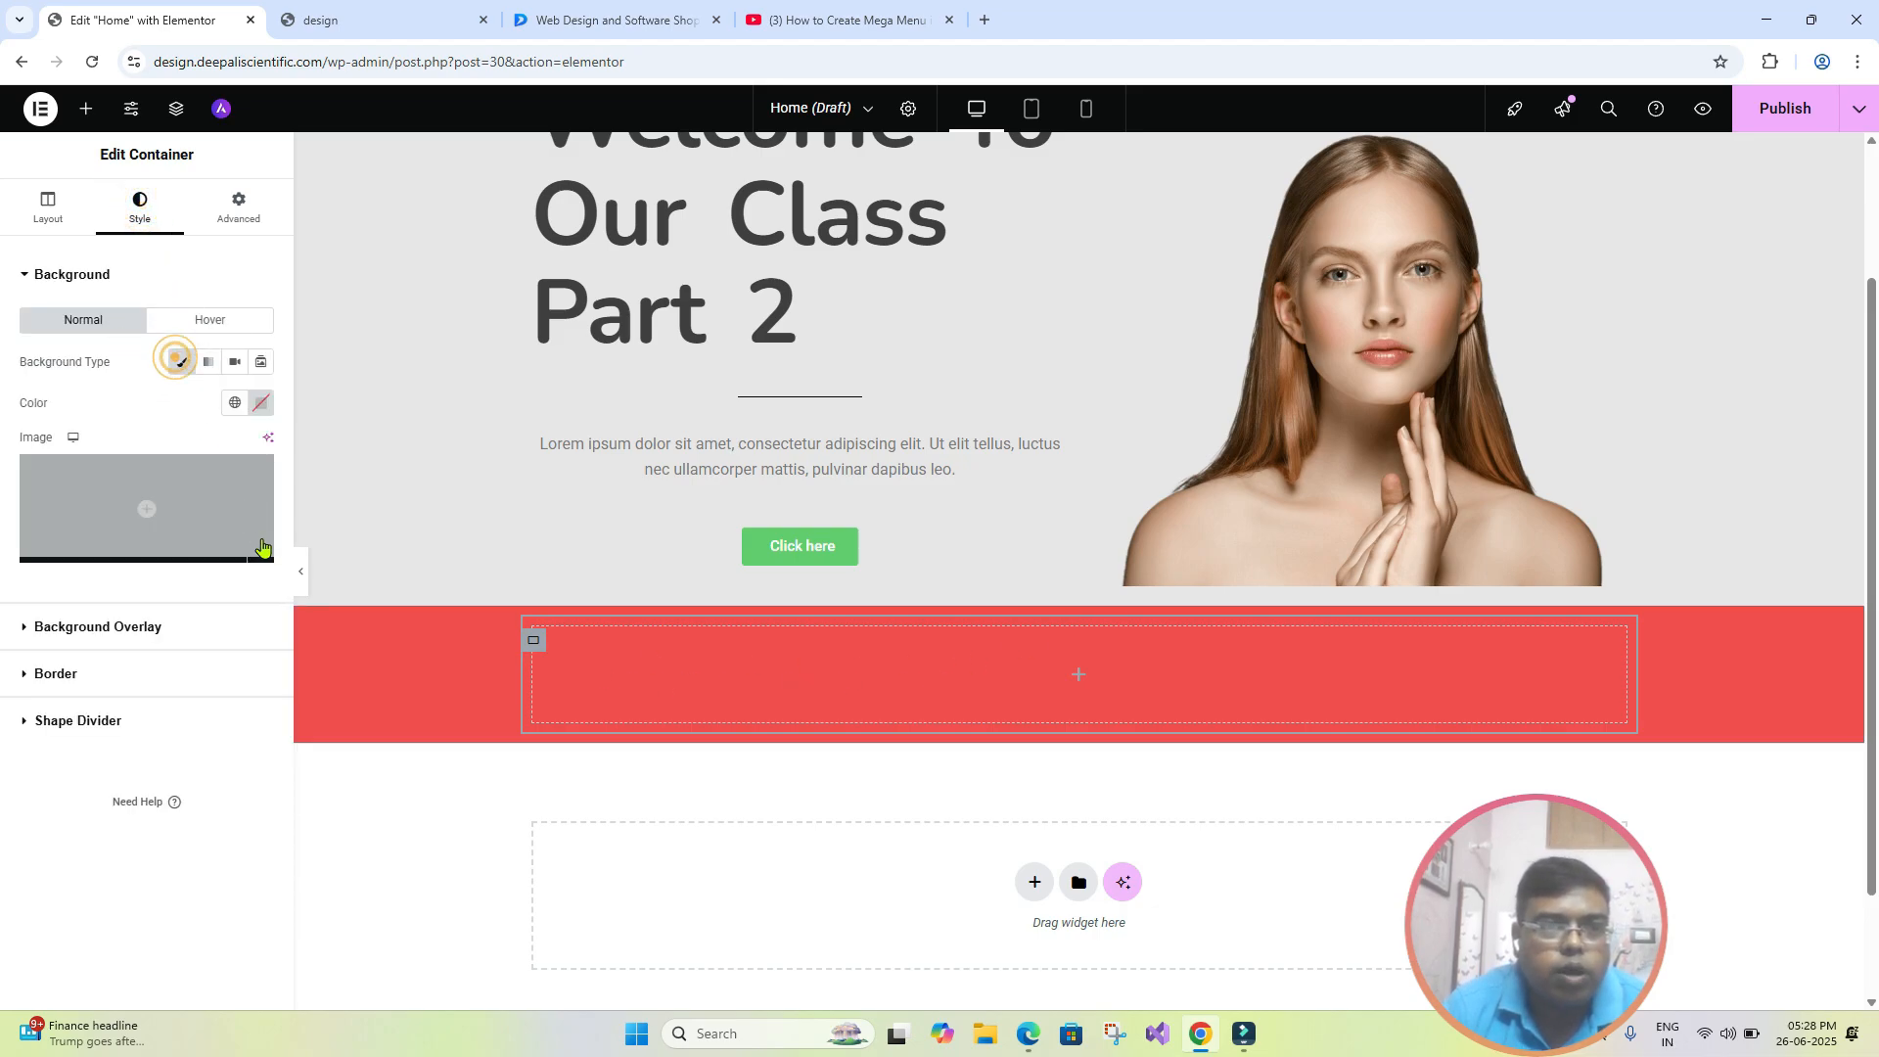
{"action": "left_click", "coordinate": [260, 404]}
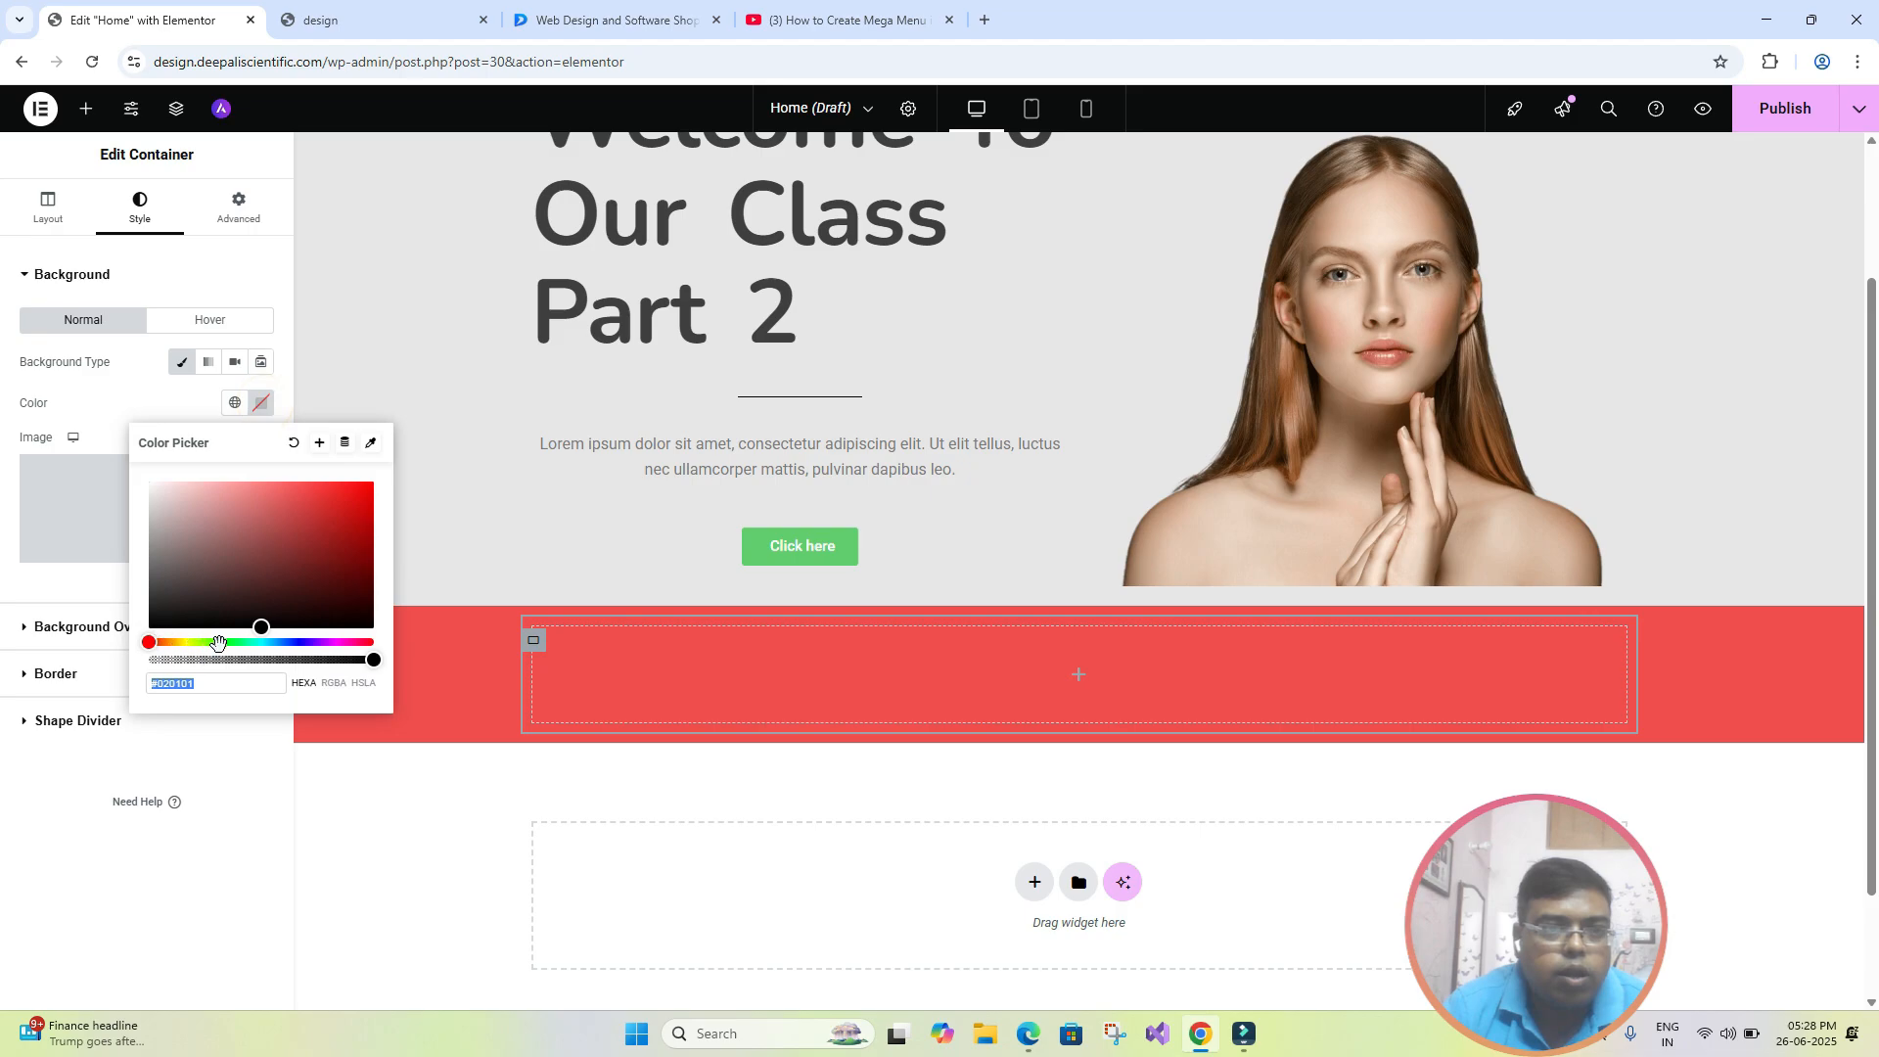
{"action": "left_click", "coordinate": [290, 642]}
{"action": "left_click", "coordinate": [272, 502]}
{"action": "left_click", "coordinate": [342, 857]}
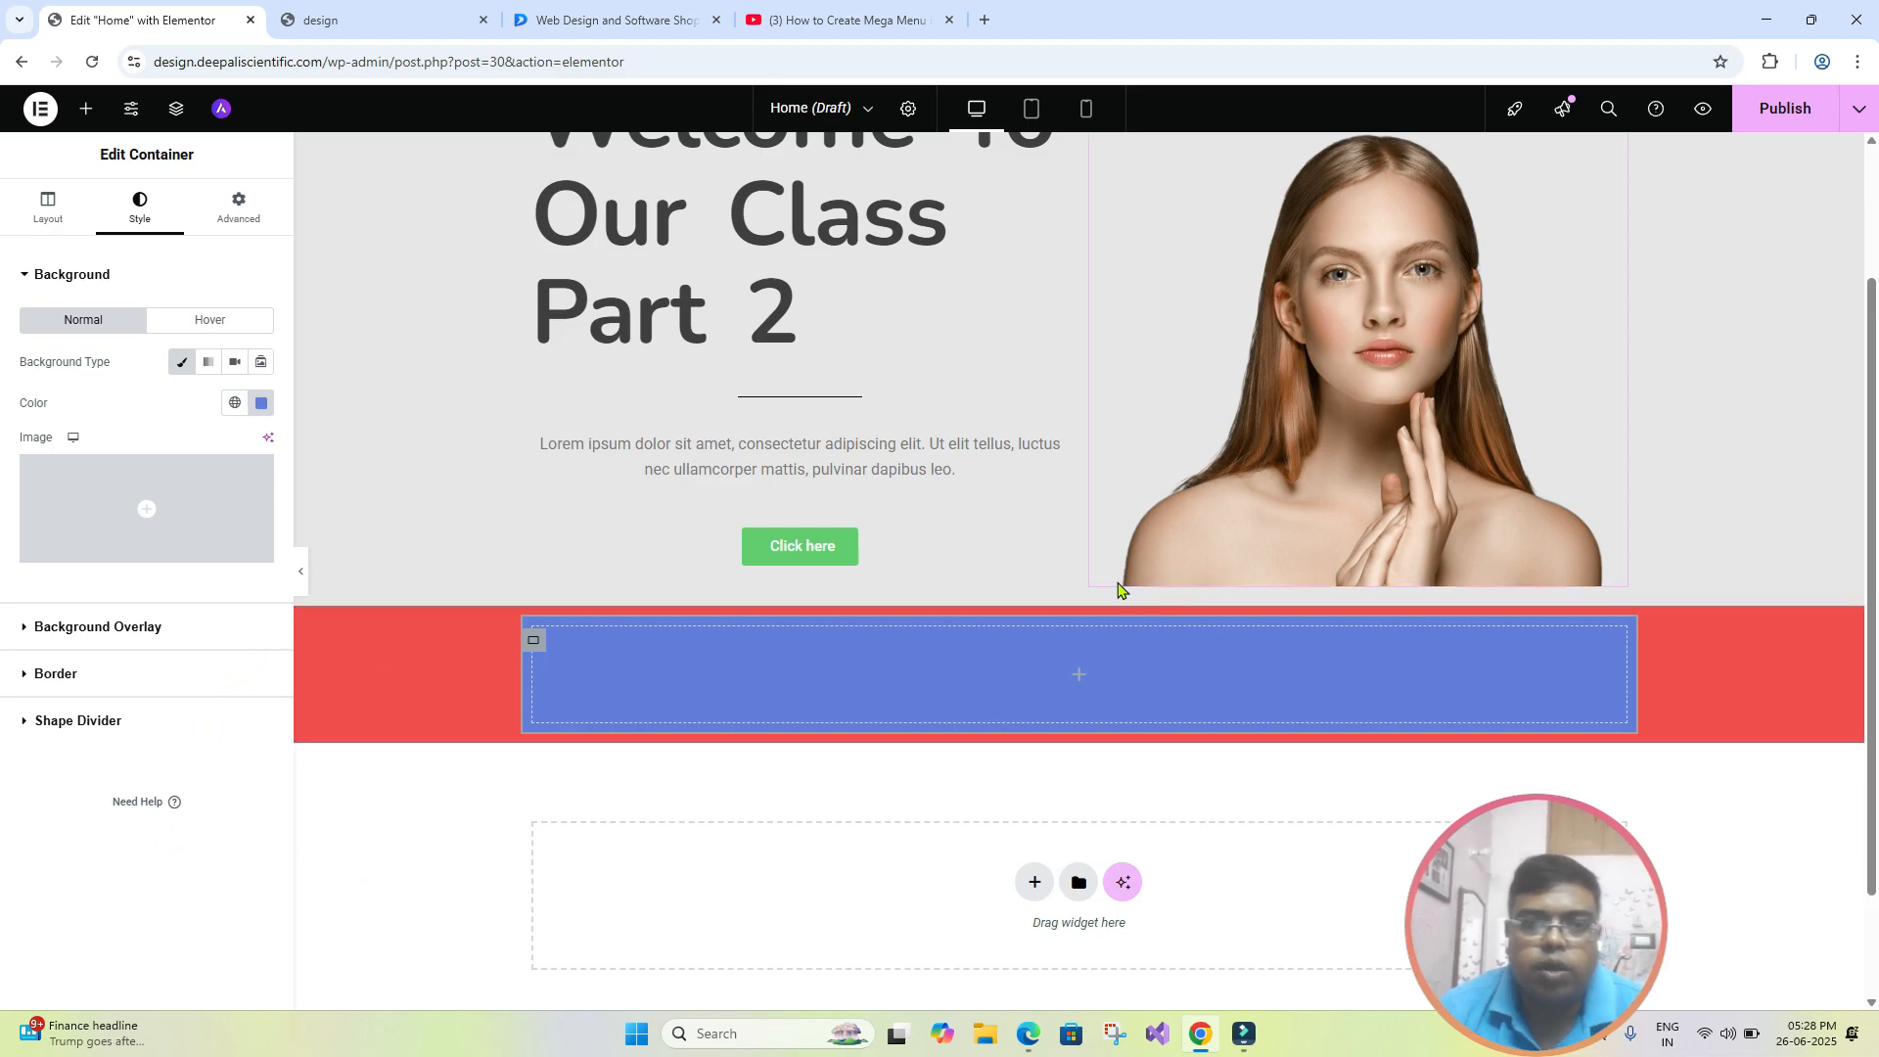
- Set the red outer container's padding to 100 px on all four sides, with the values linked together
{"action": "left_click", "coordinate": [1073, 611]}
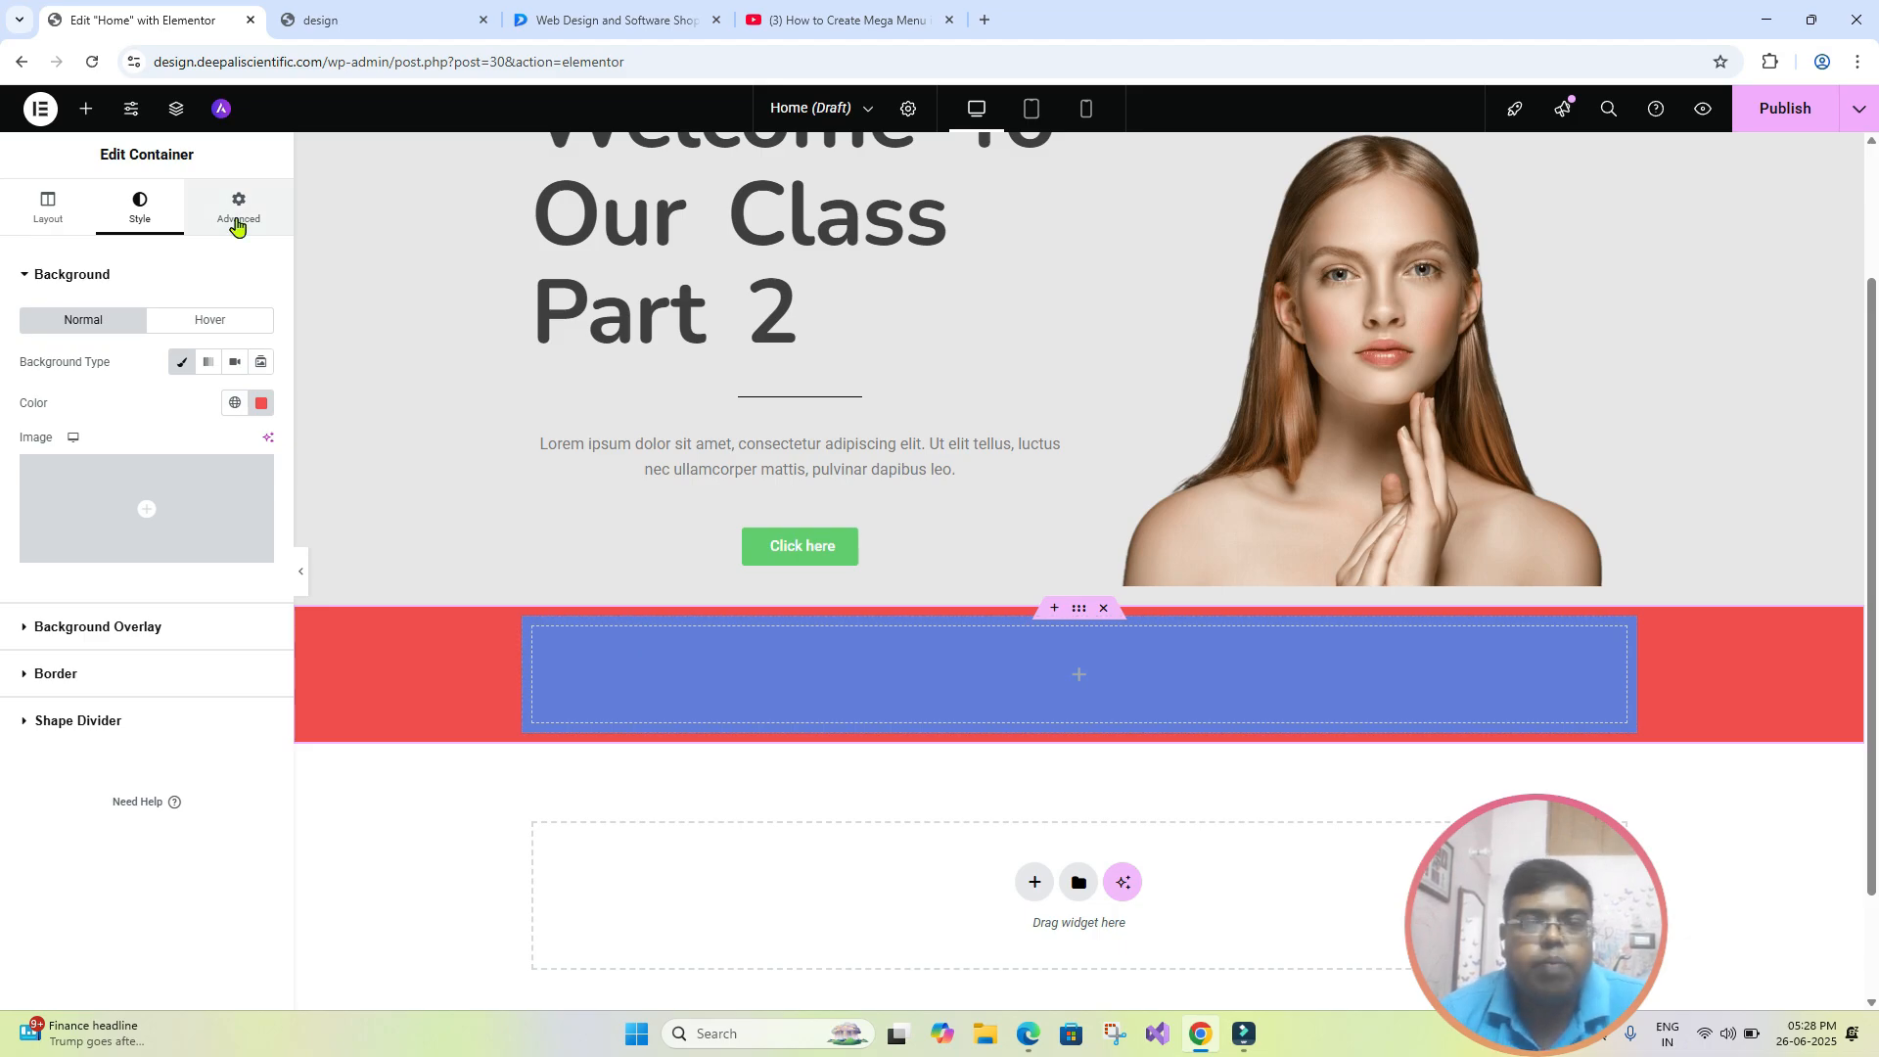
{"action": "left_click", "coordinate": [235, 223]}
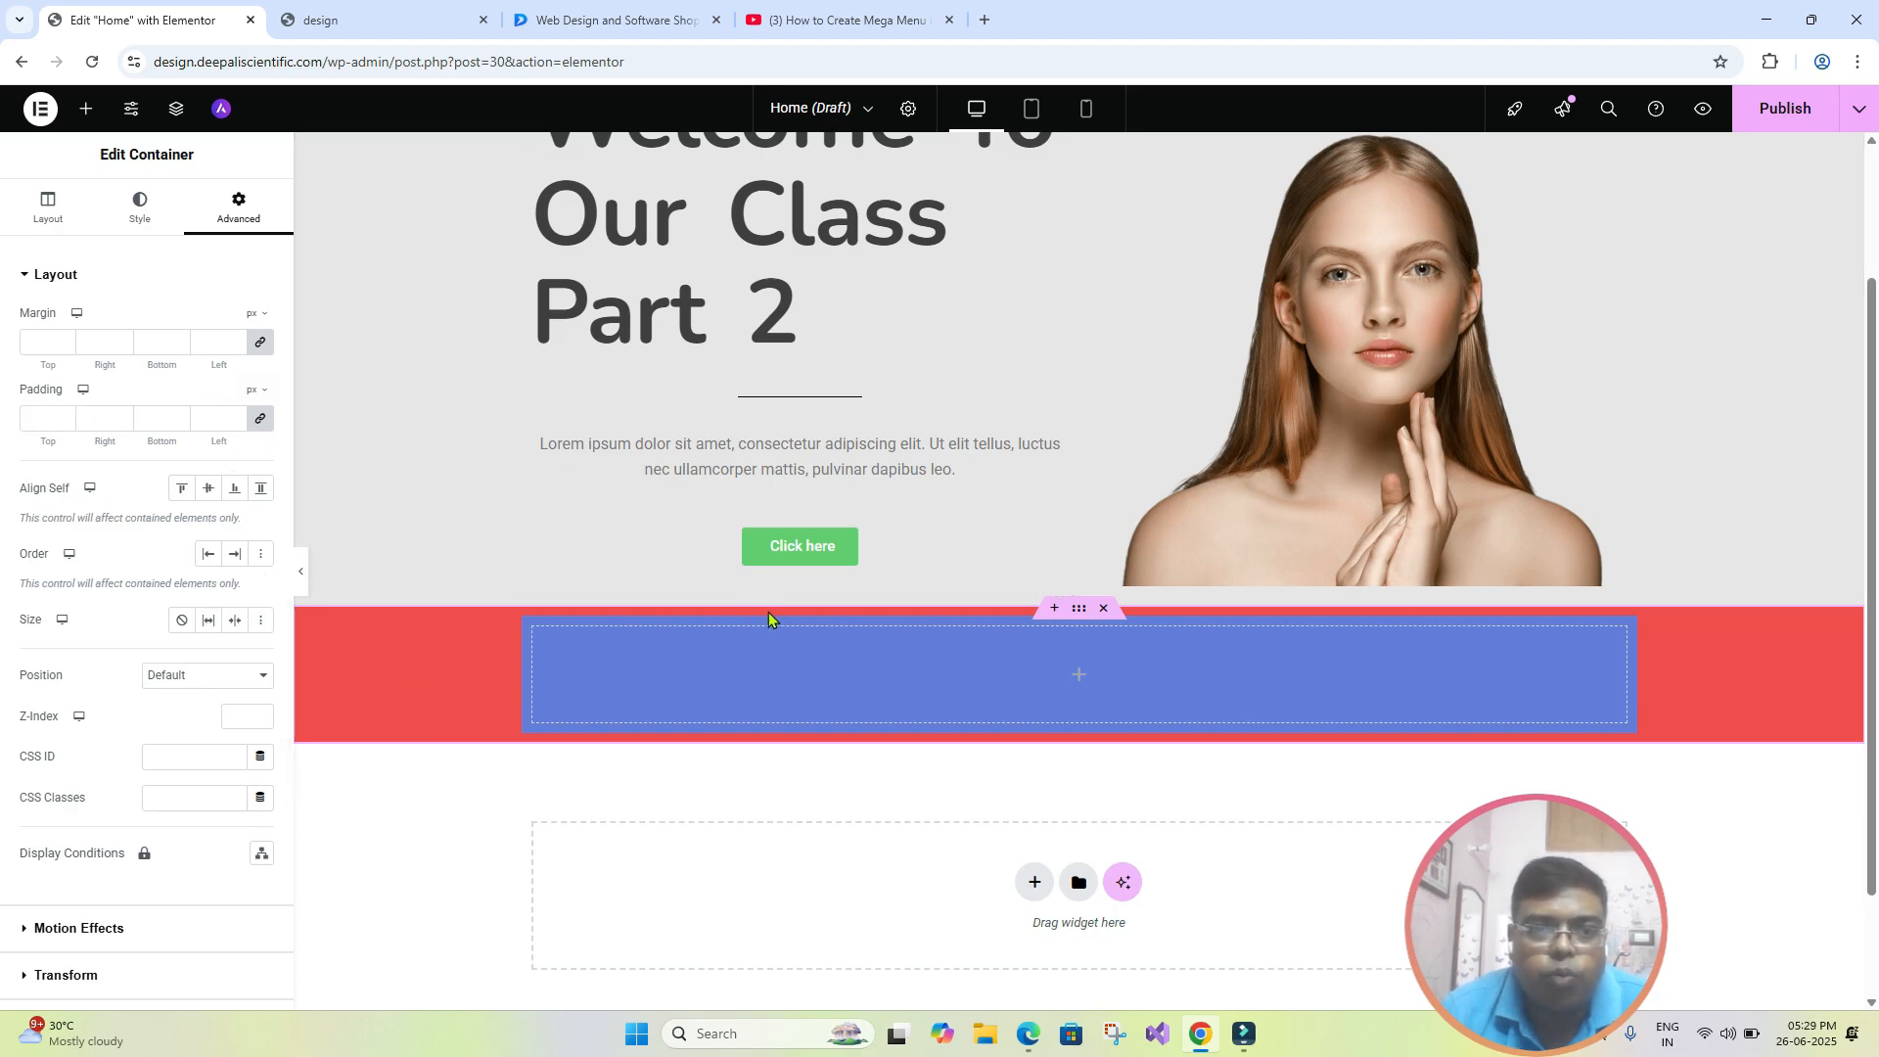
{"action": "left_click", "coordinate": [260, 422]}
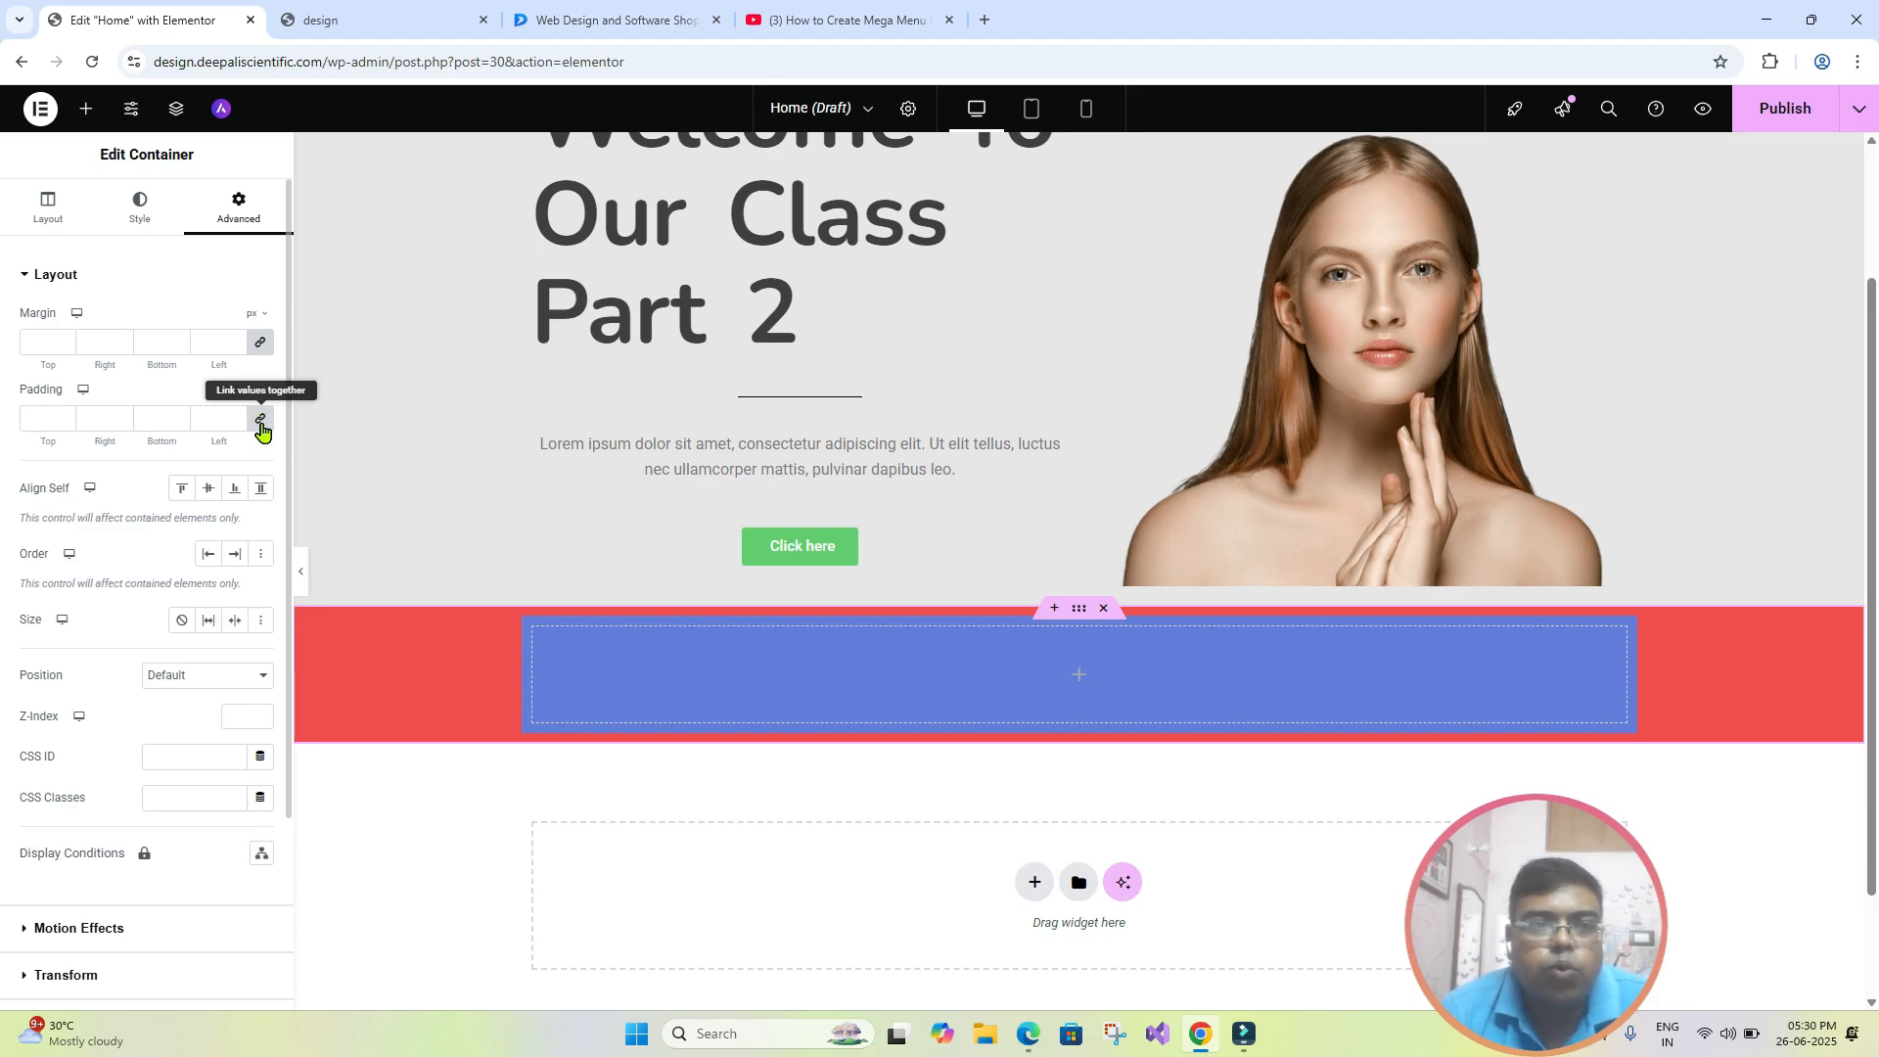
{"action": "left_click", "coordinate": [260, 423]}
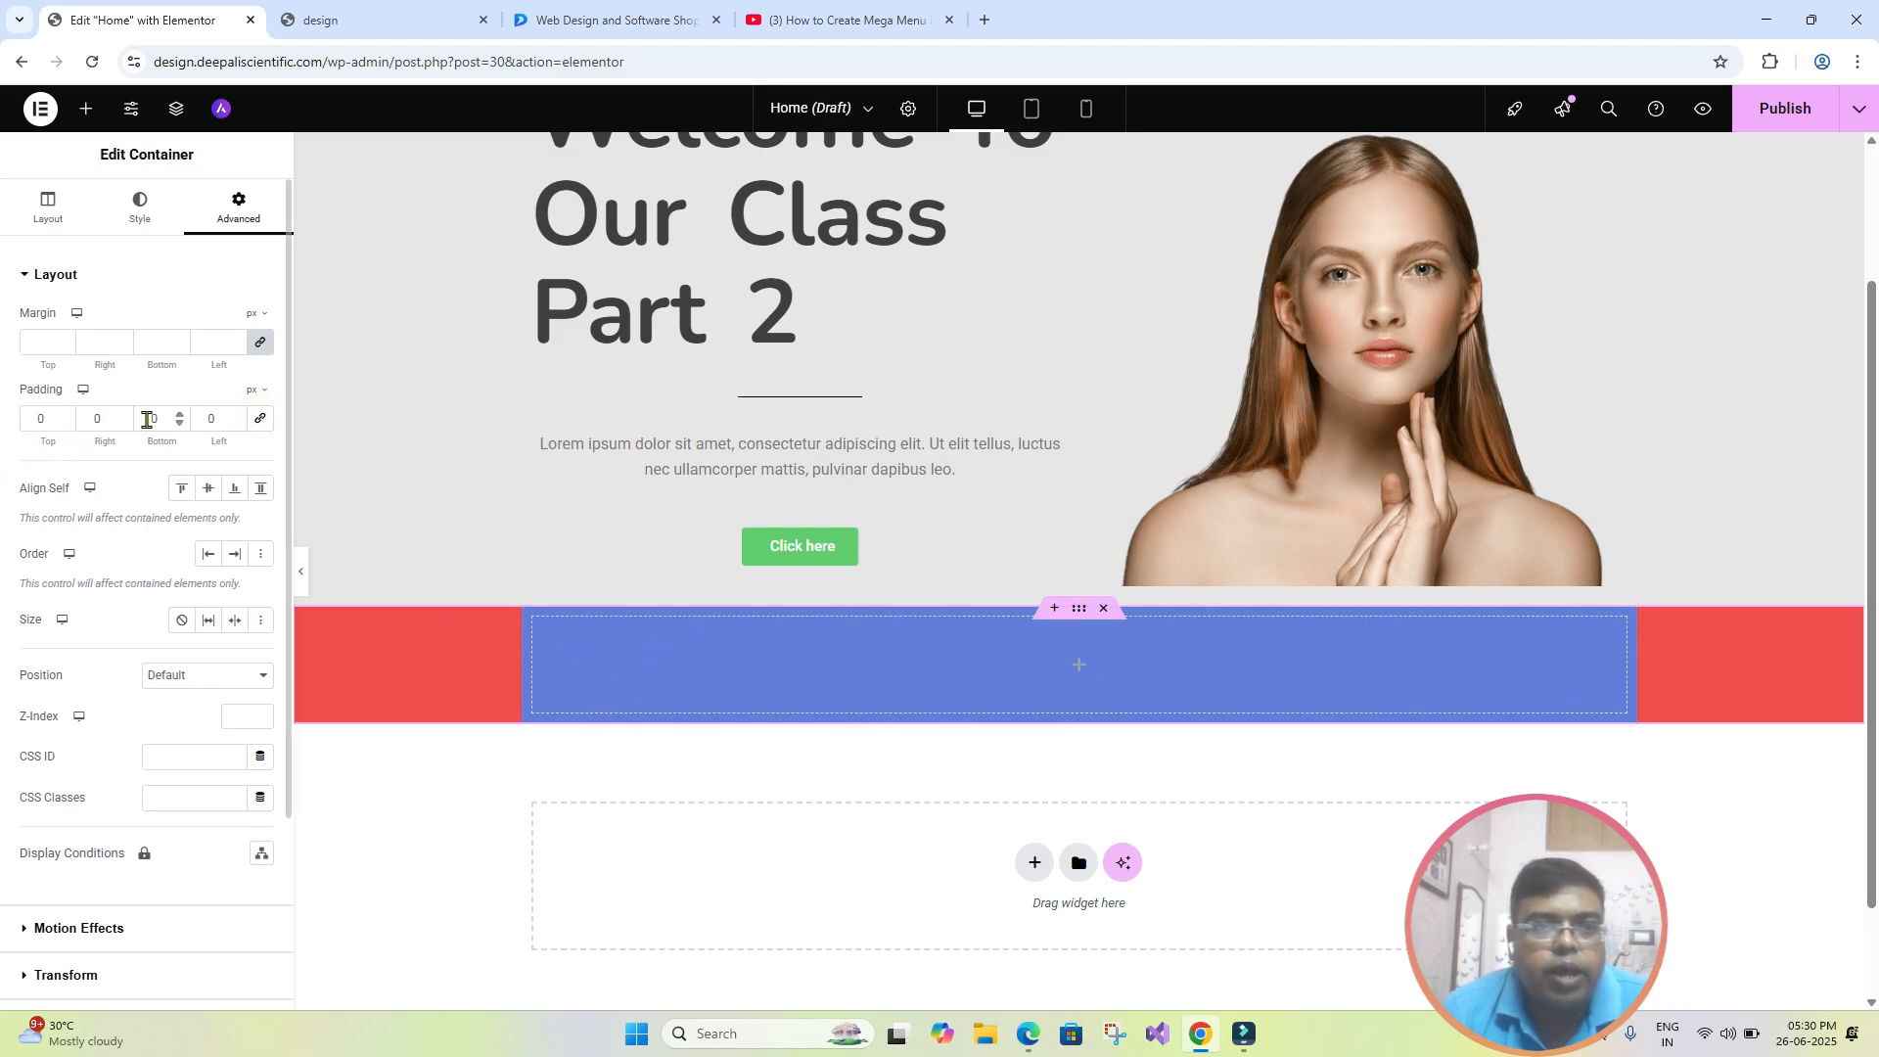
{"action": "left_click", "coordinate": [262, 420]}
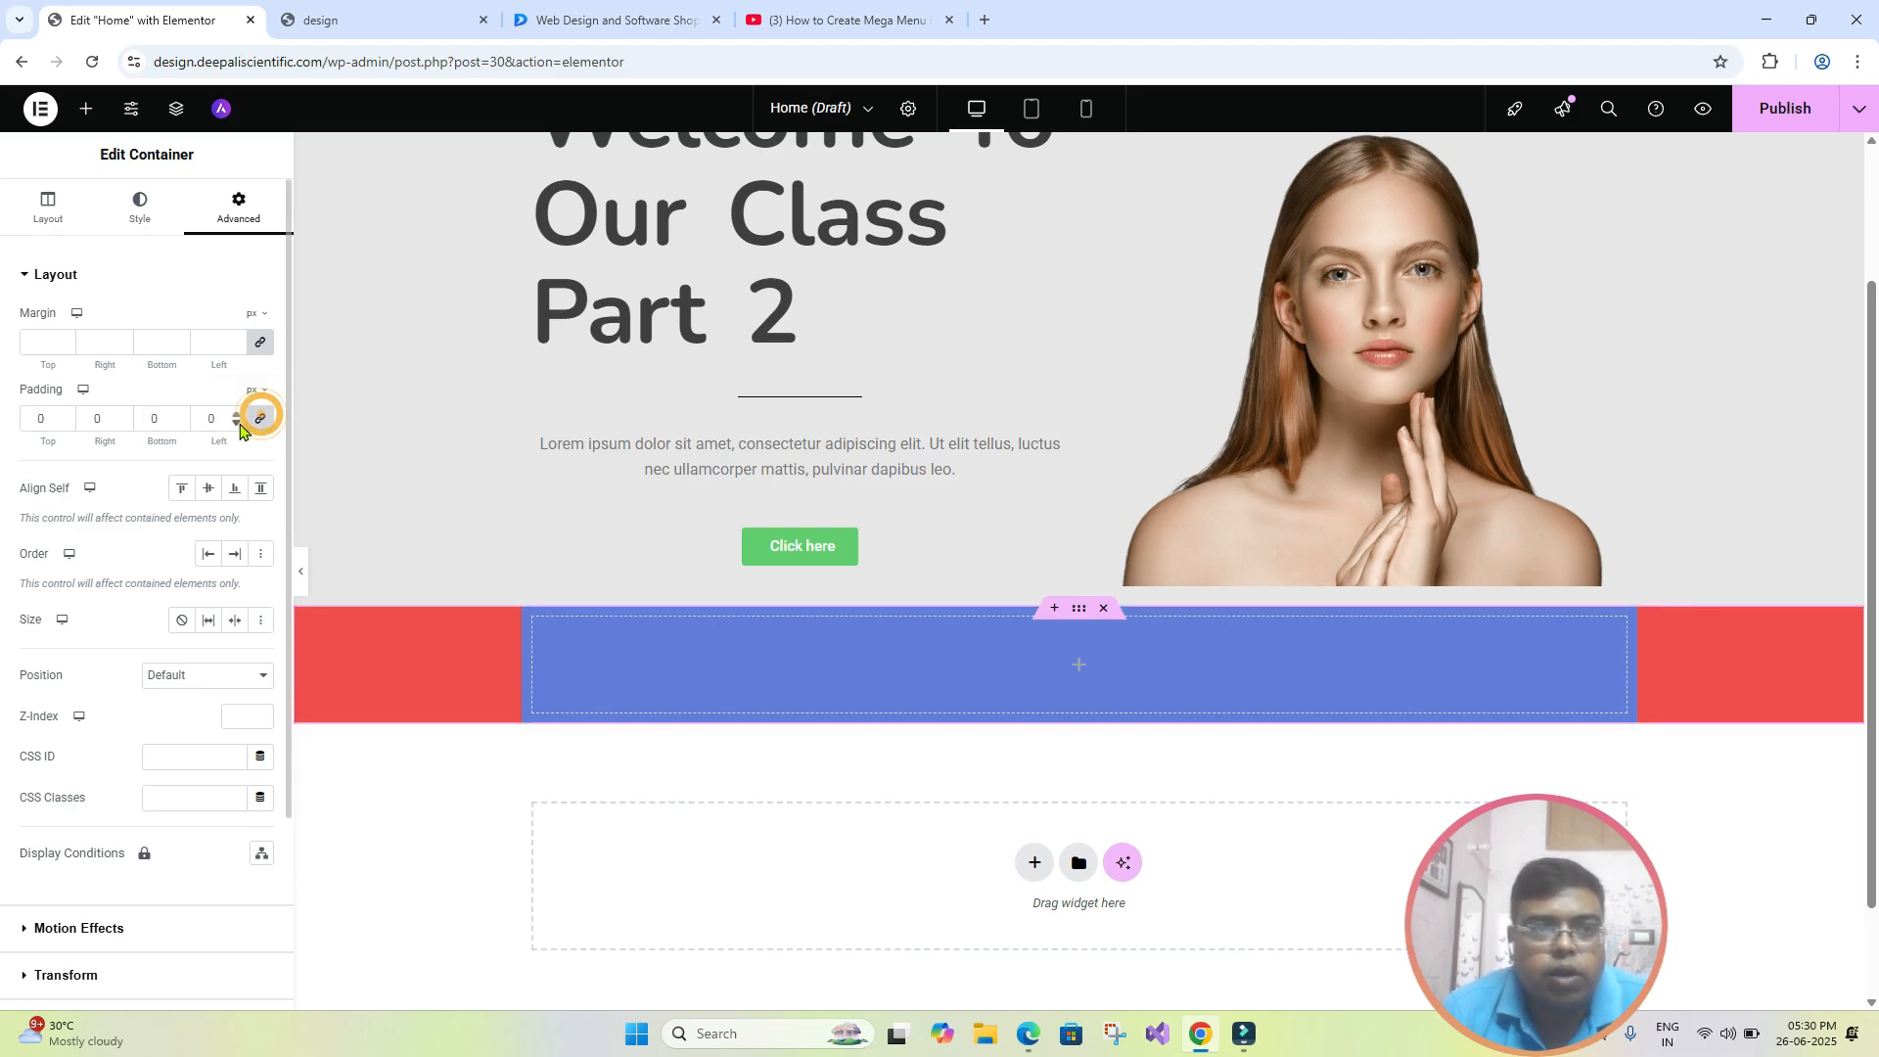
{"action": "left_click", "coordinate": [208, 422]}
{"action": "type", "text": "10"}
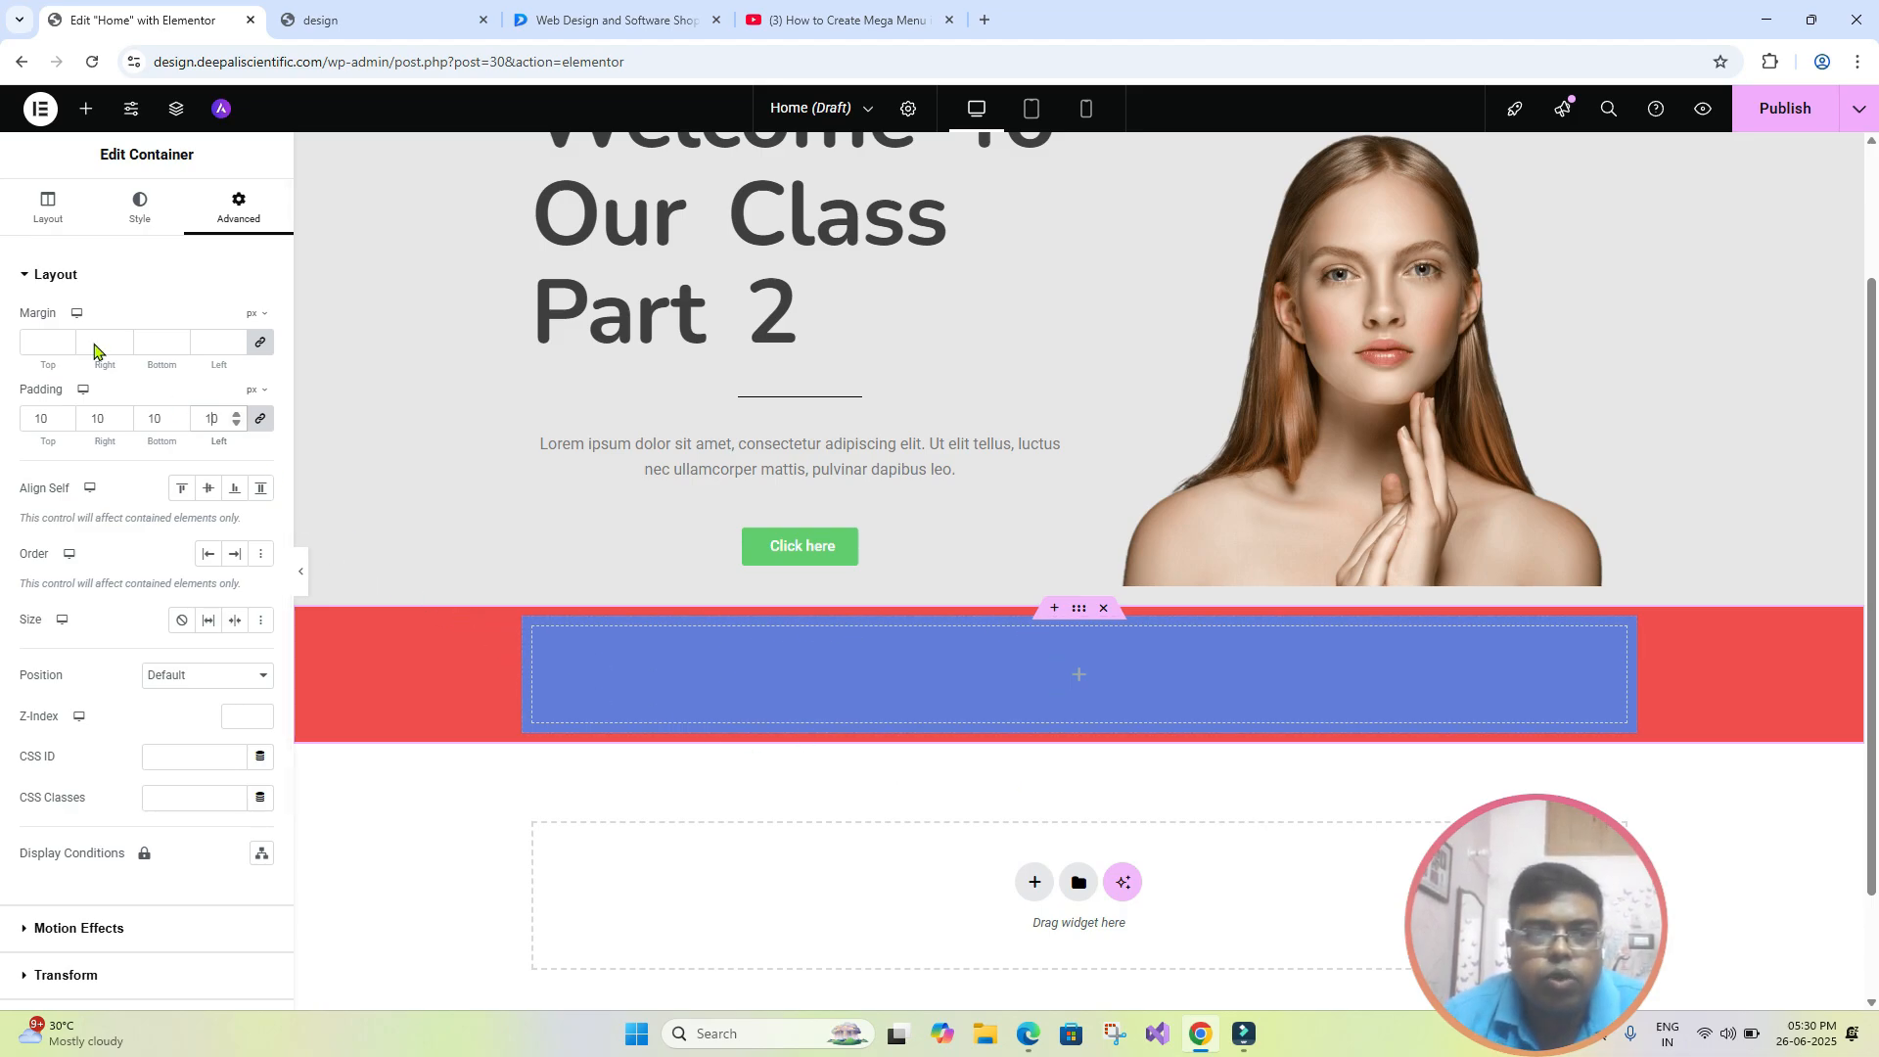
{"action": "type", "text": "0"}
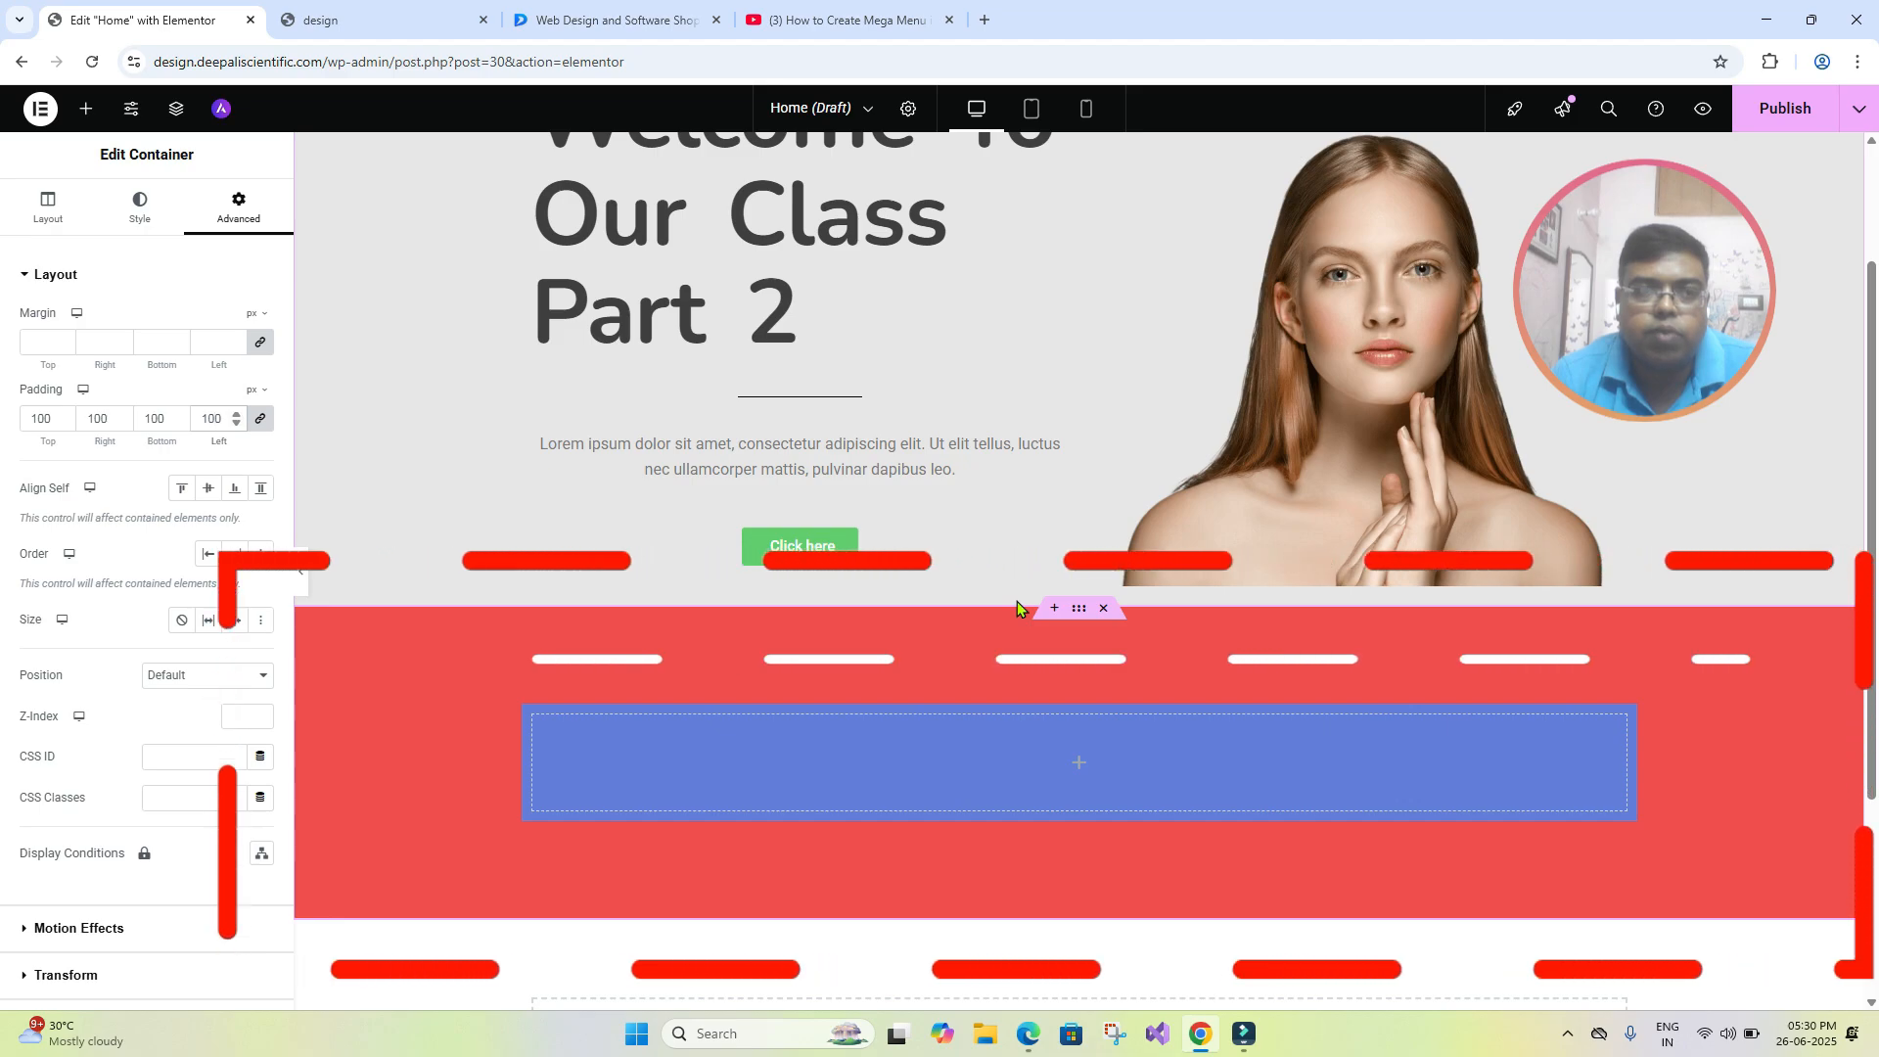
- Set the red outer container's margin to 100 px on all four sides
{"action": "left_click", "coordinate": [206, 339]}
{"action": "type", "text": "10"}
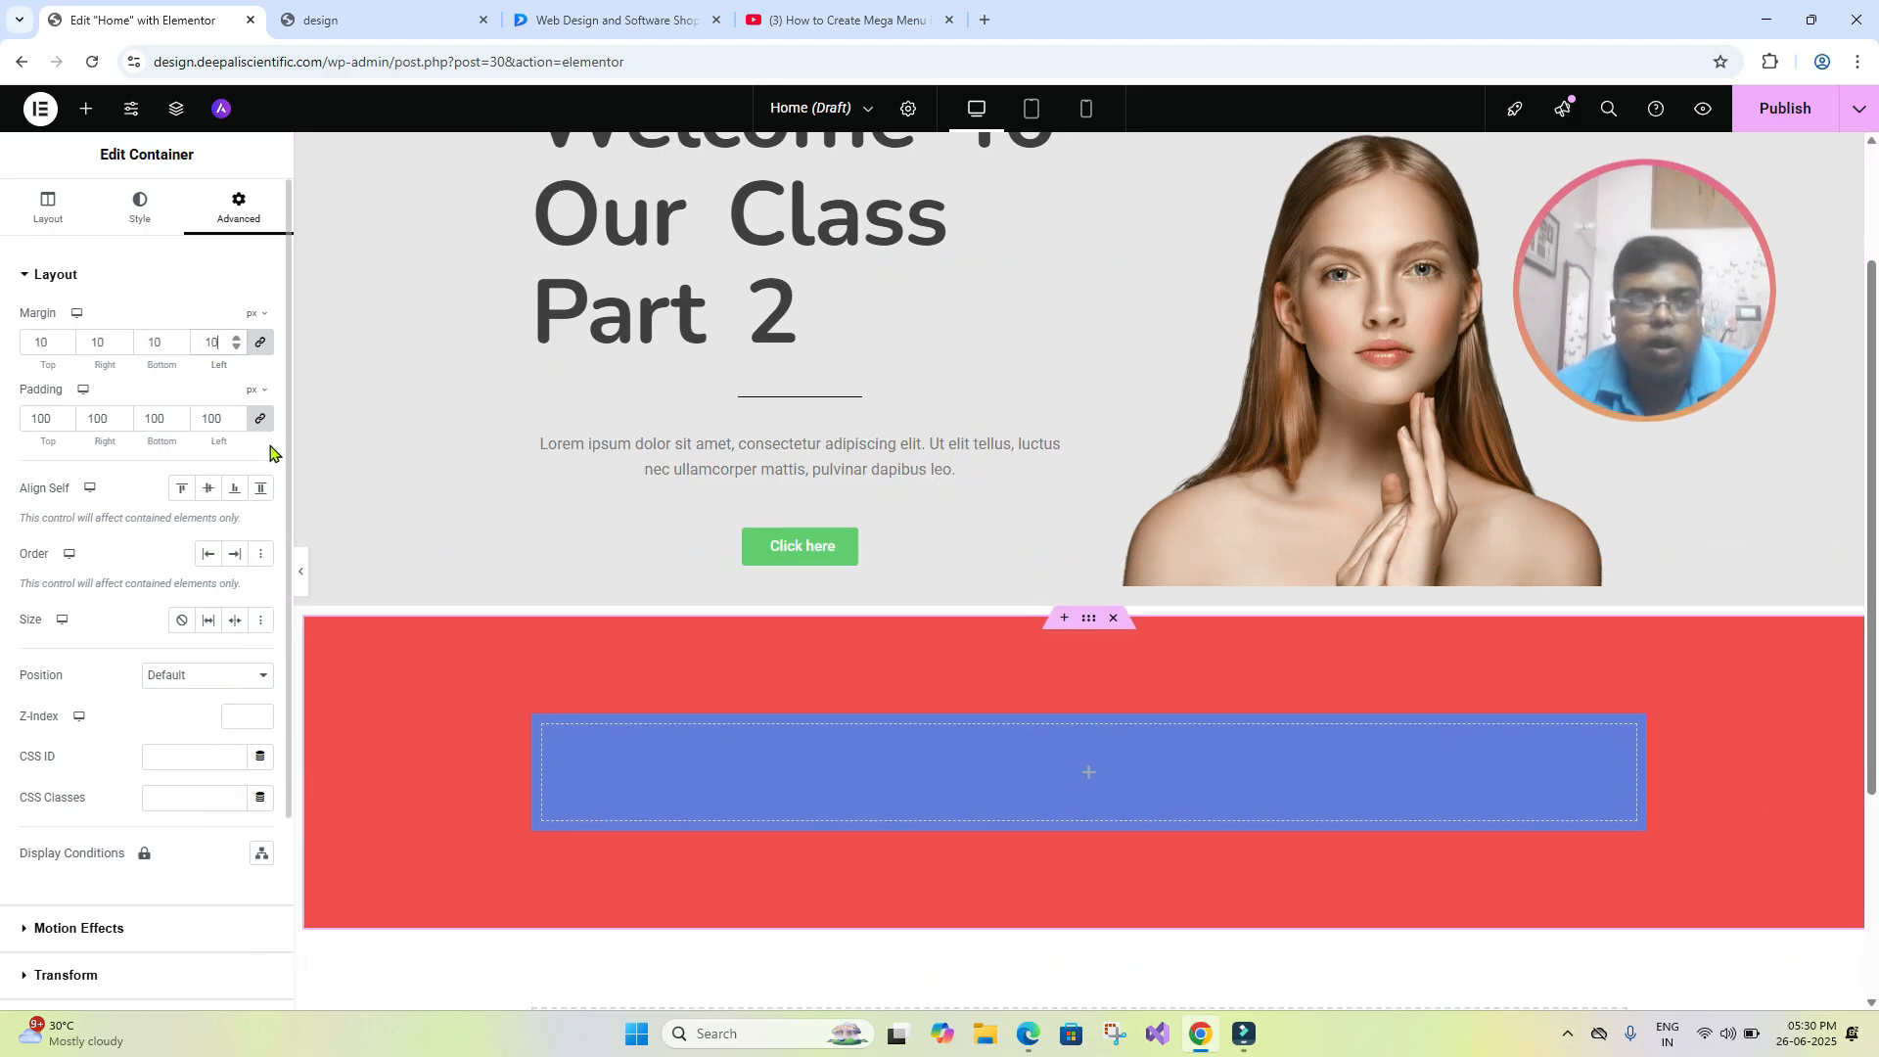
{"action": "type", "text": "0"}
{"action": "scroll", "coordinate": [643, 384], "scroll_direction": "down", "scroll_amount": 3}
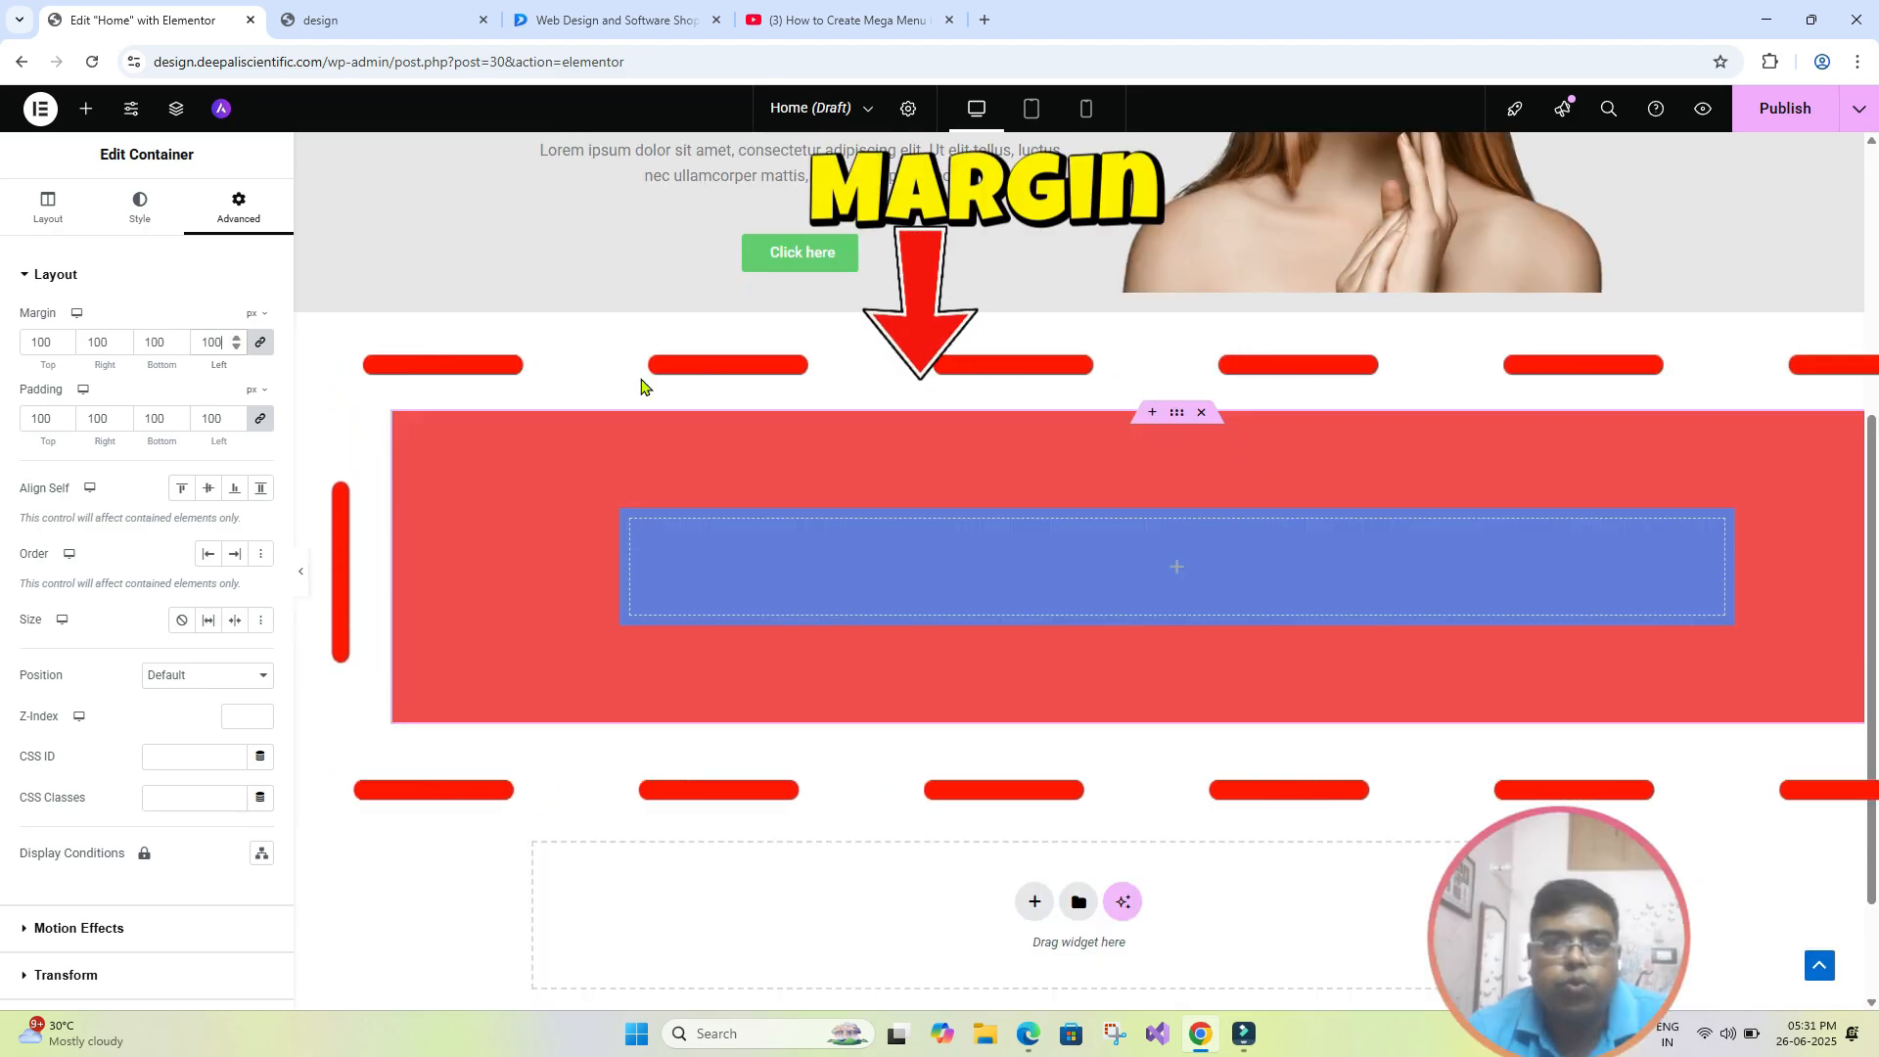
- Preview the page without the editing panel, restore the panel, and return the red container's margin and padding to 0 on all sides
{"action": "left_click", "coordinate": [299, 576]}
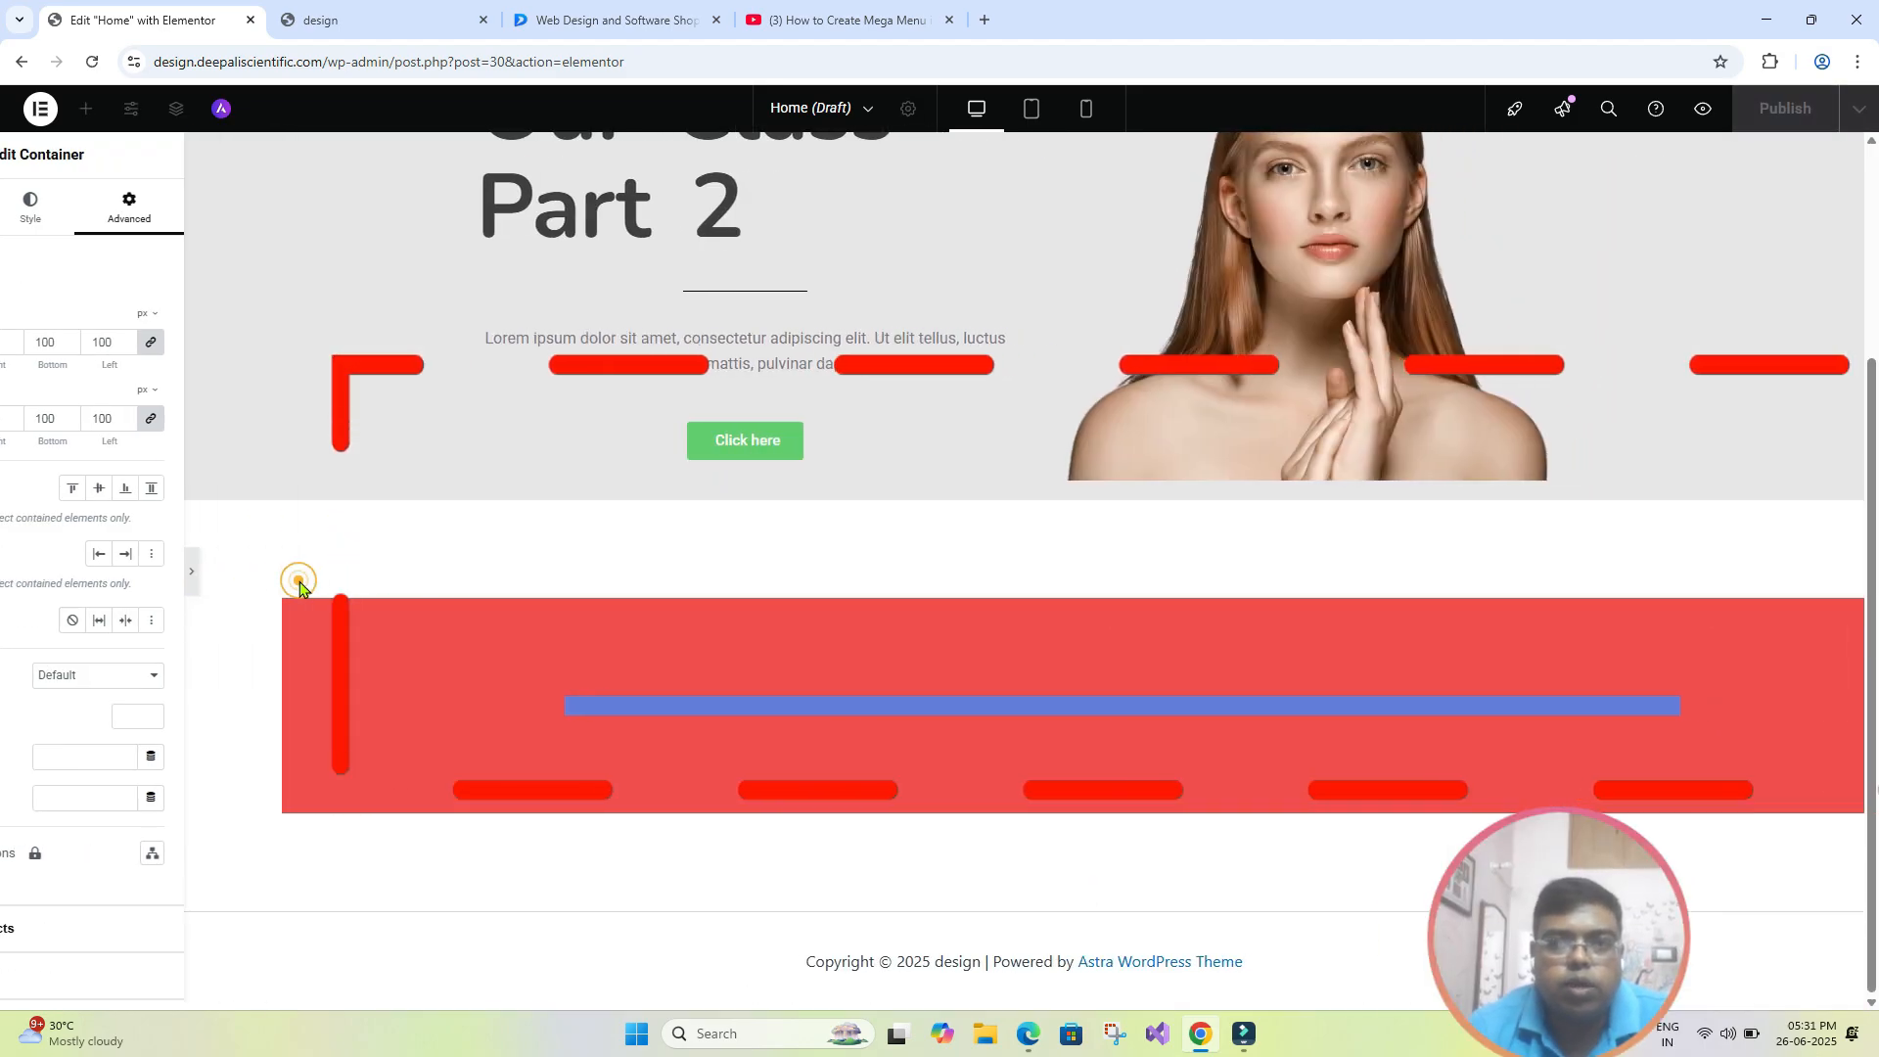
{"action": "key", "text": "ctrl+p"}
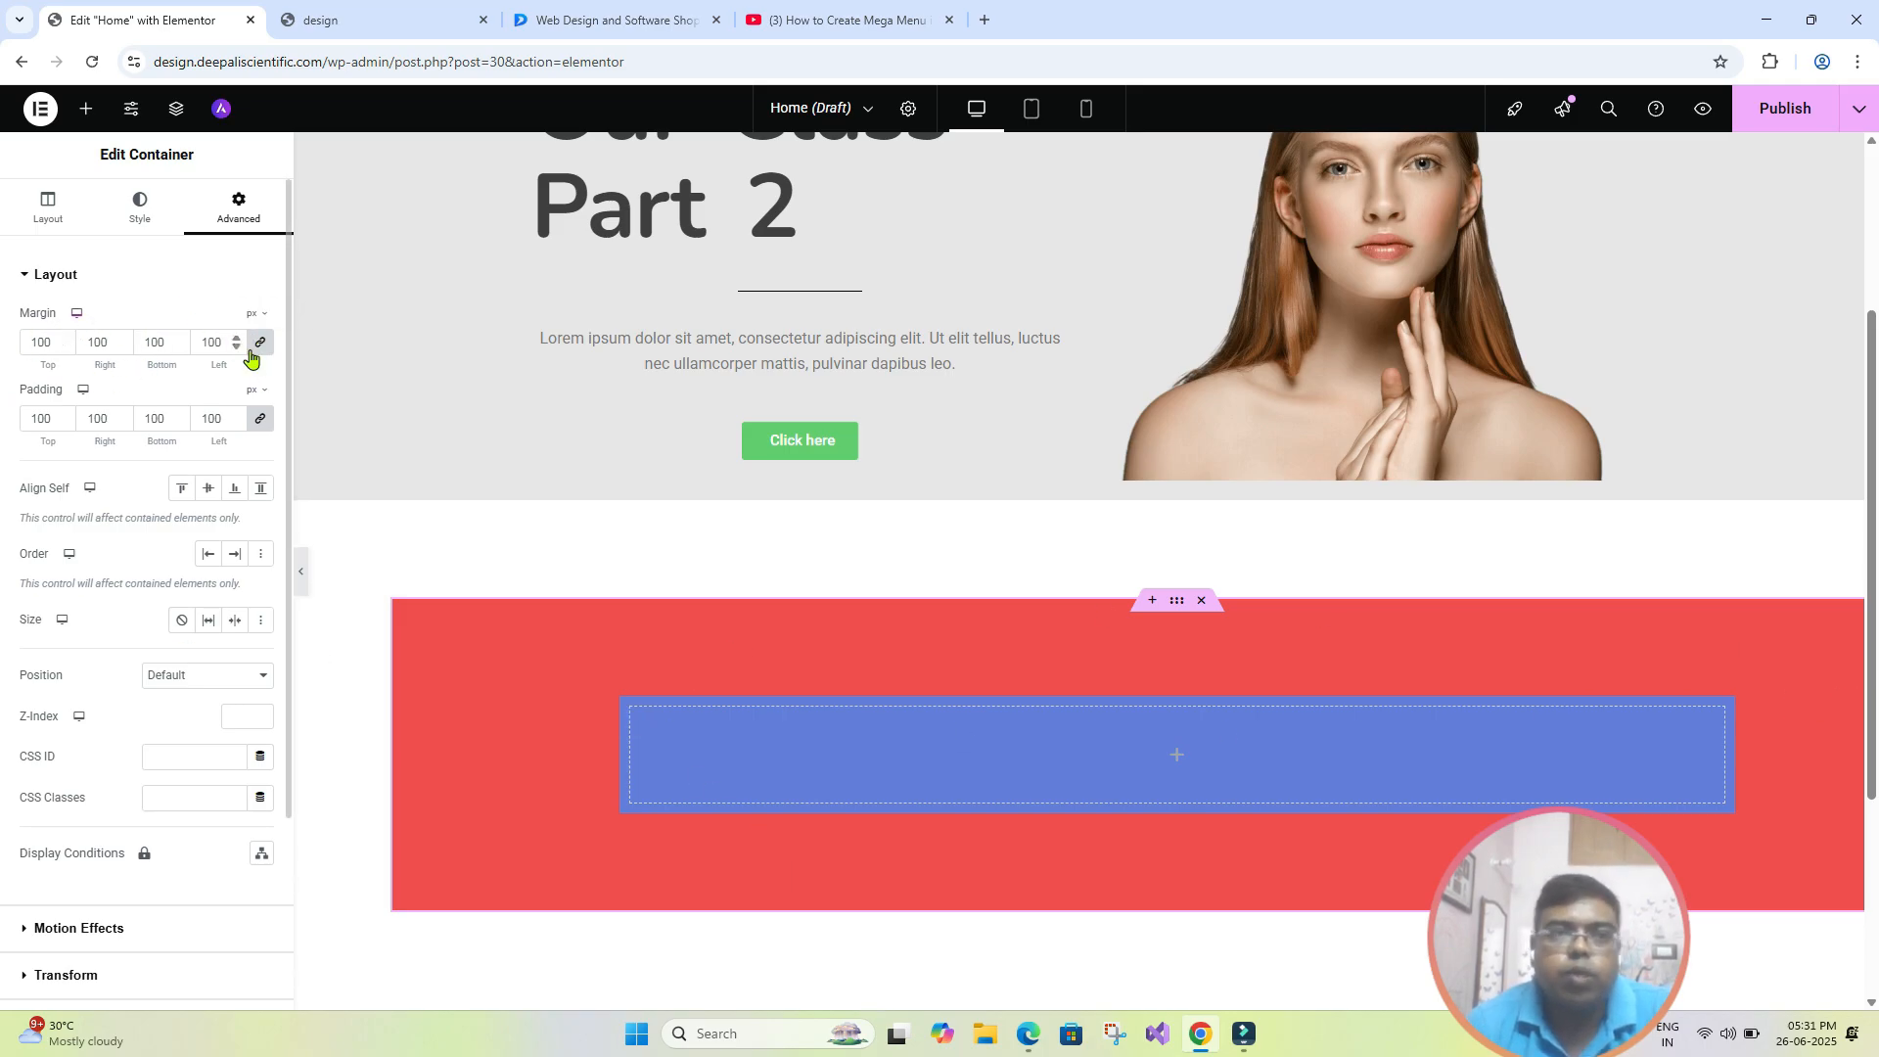
{"action": "key", "text": "ctrl+z"}
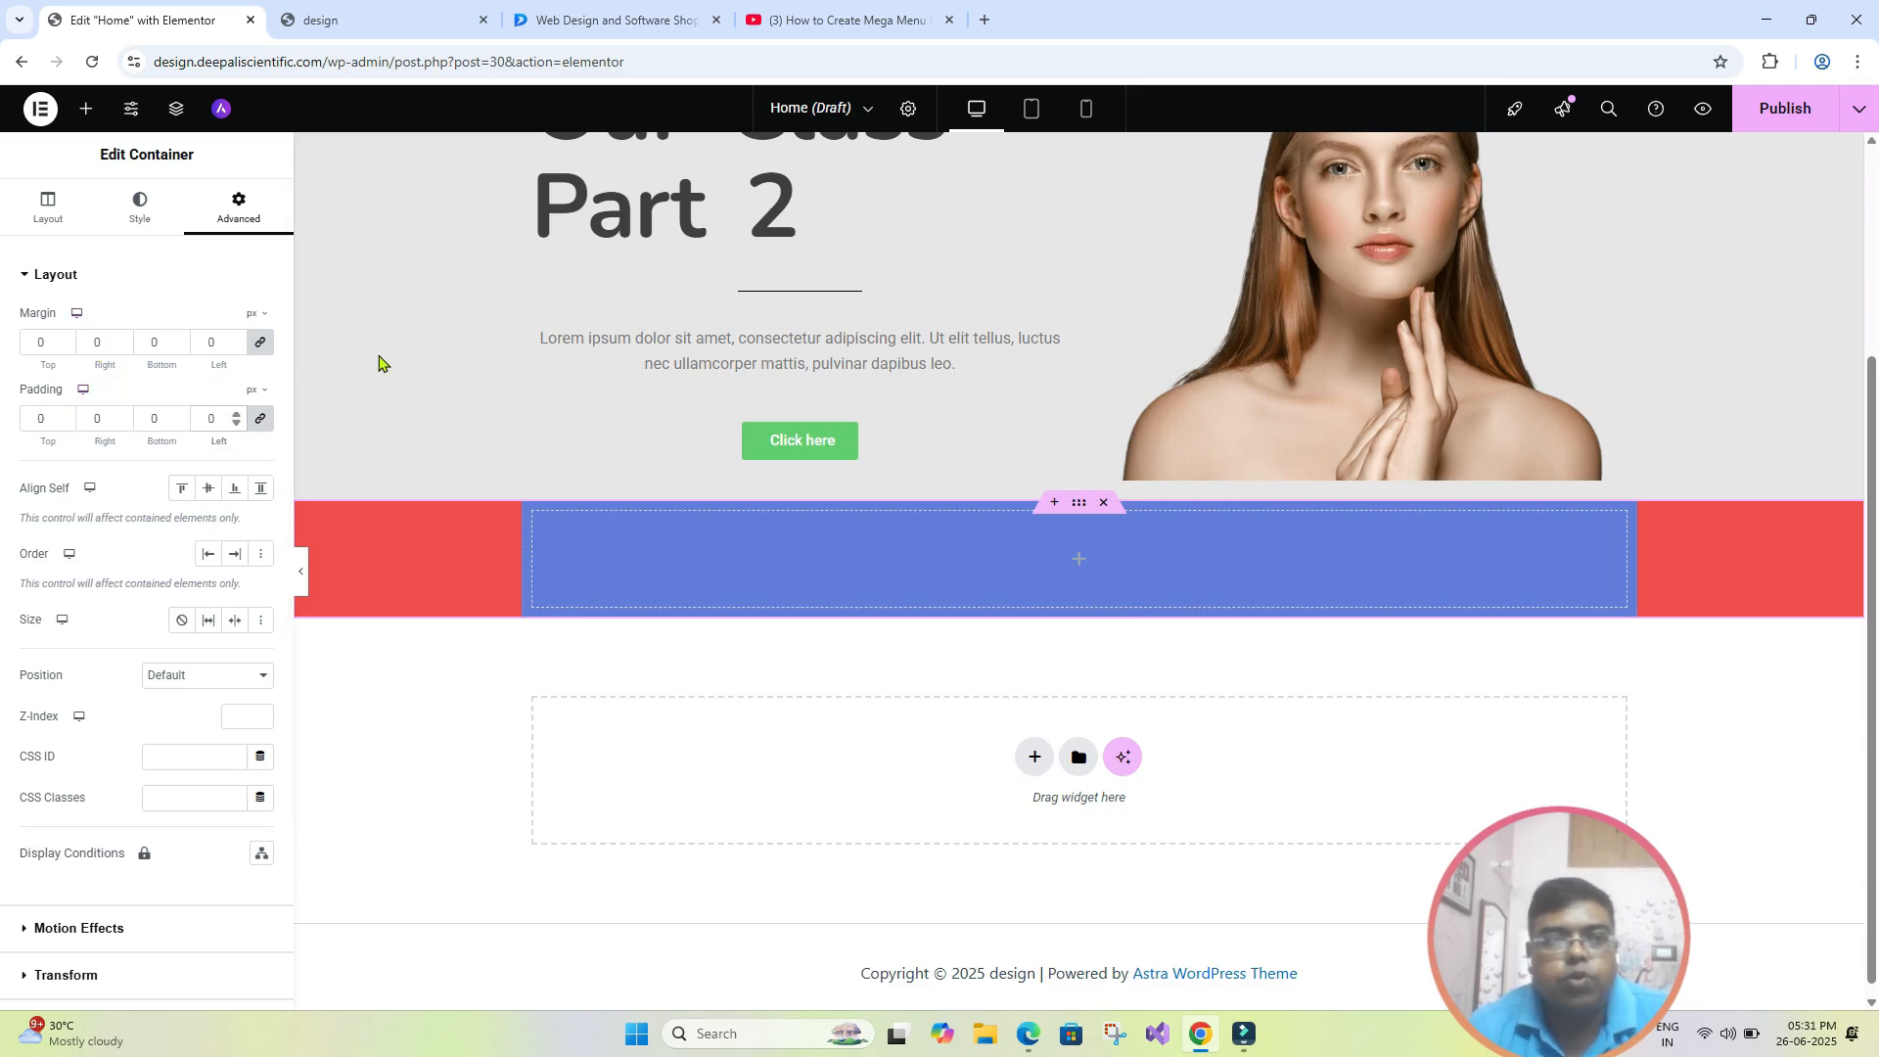
- Unlink the hero heading's padding values and try 30 px of padding on the right side and on the left side
{"action": "scroll", "coordinate": [1028, 620], "scroll_direction": "up", "scroll_amount": 3}
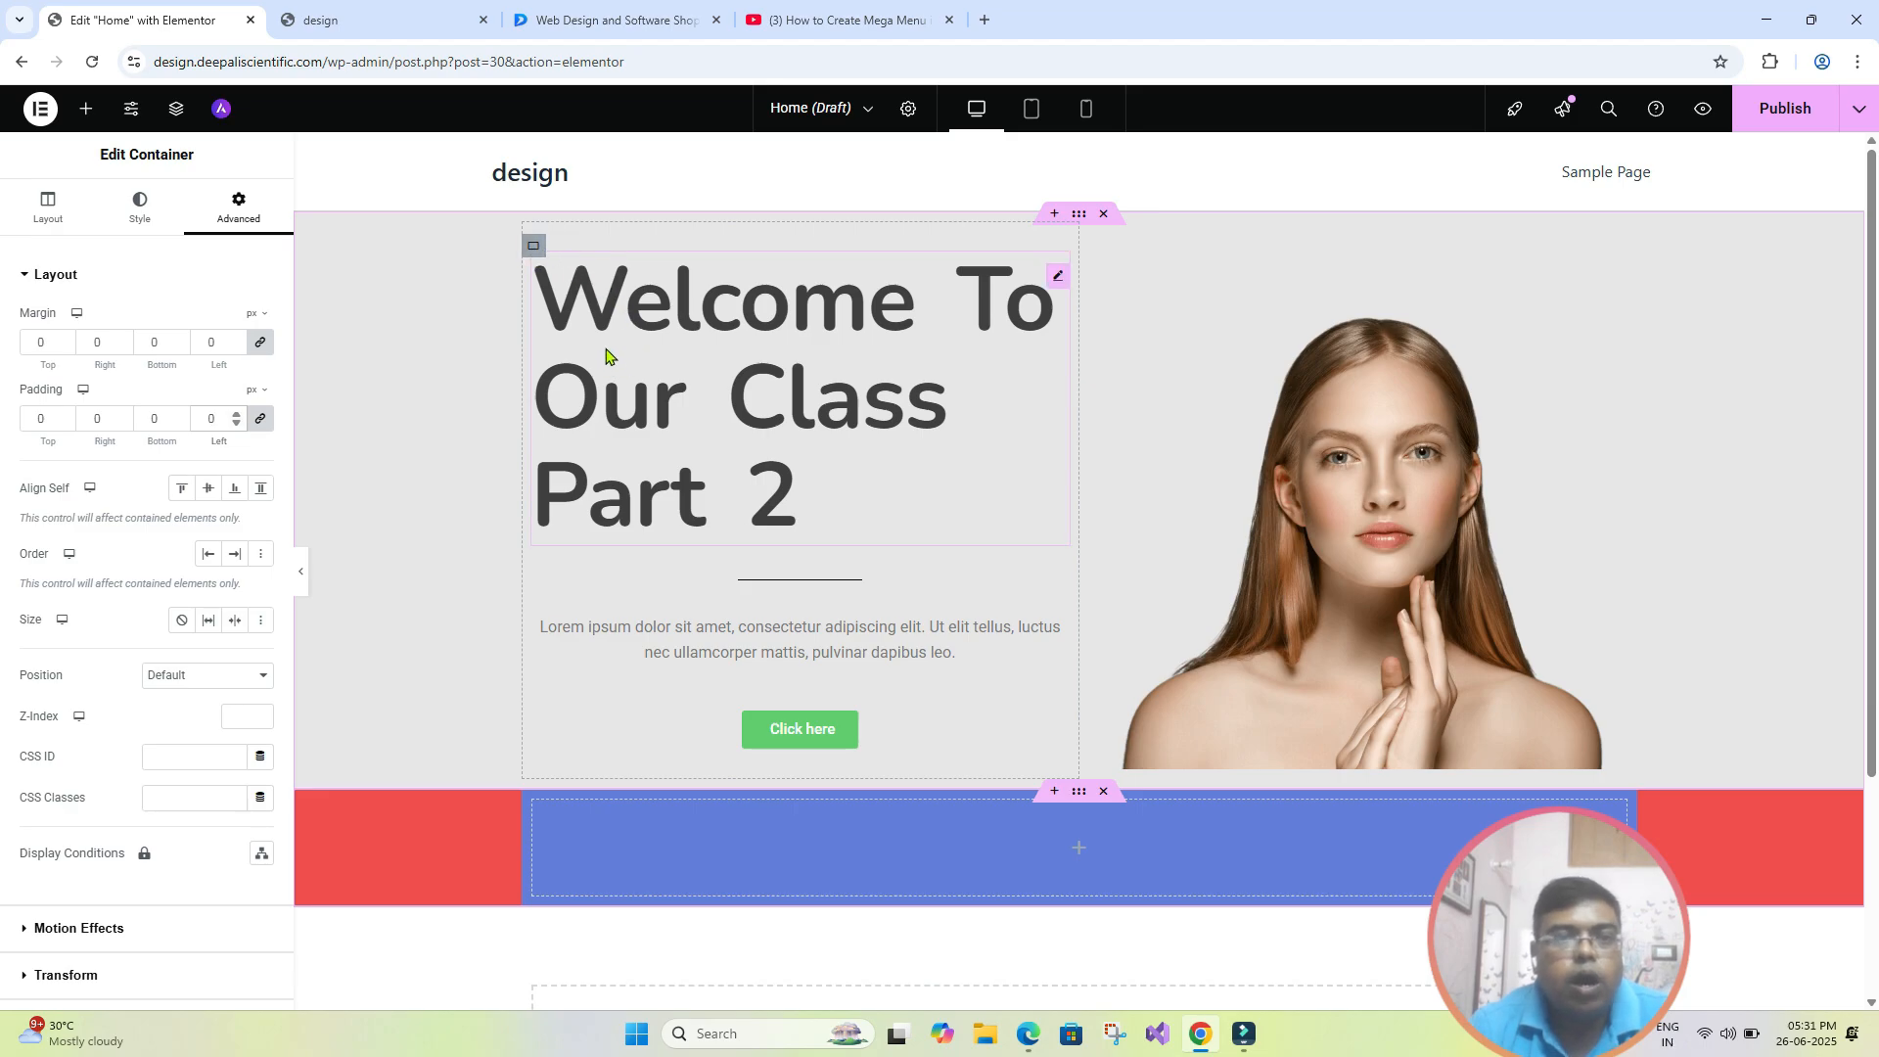
{"action": "left_click", "coordinate": [617, 311]}
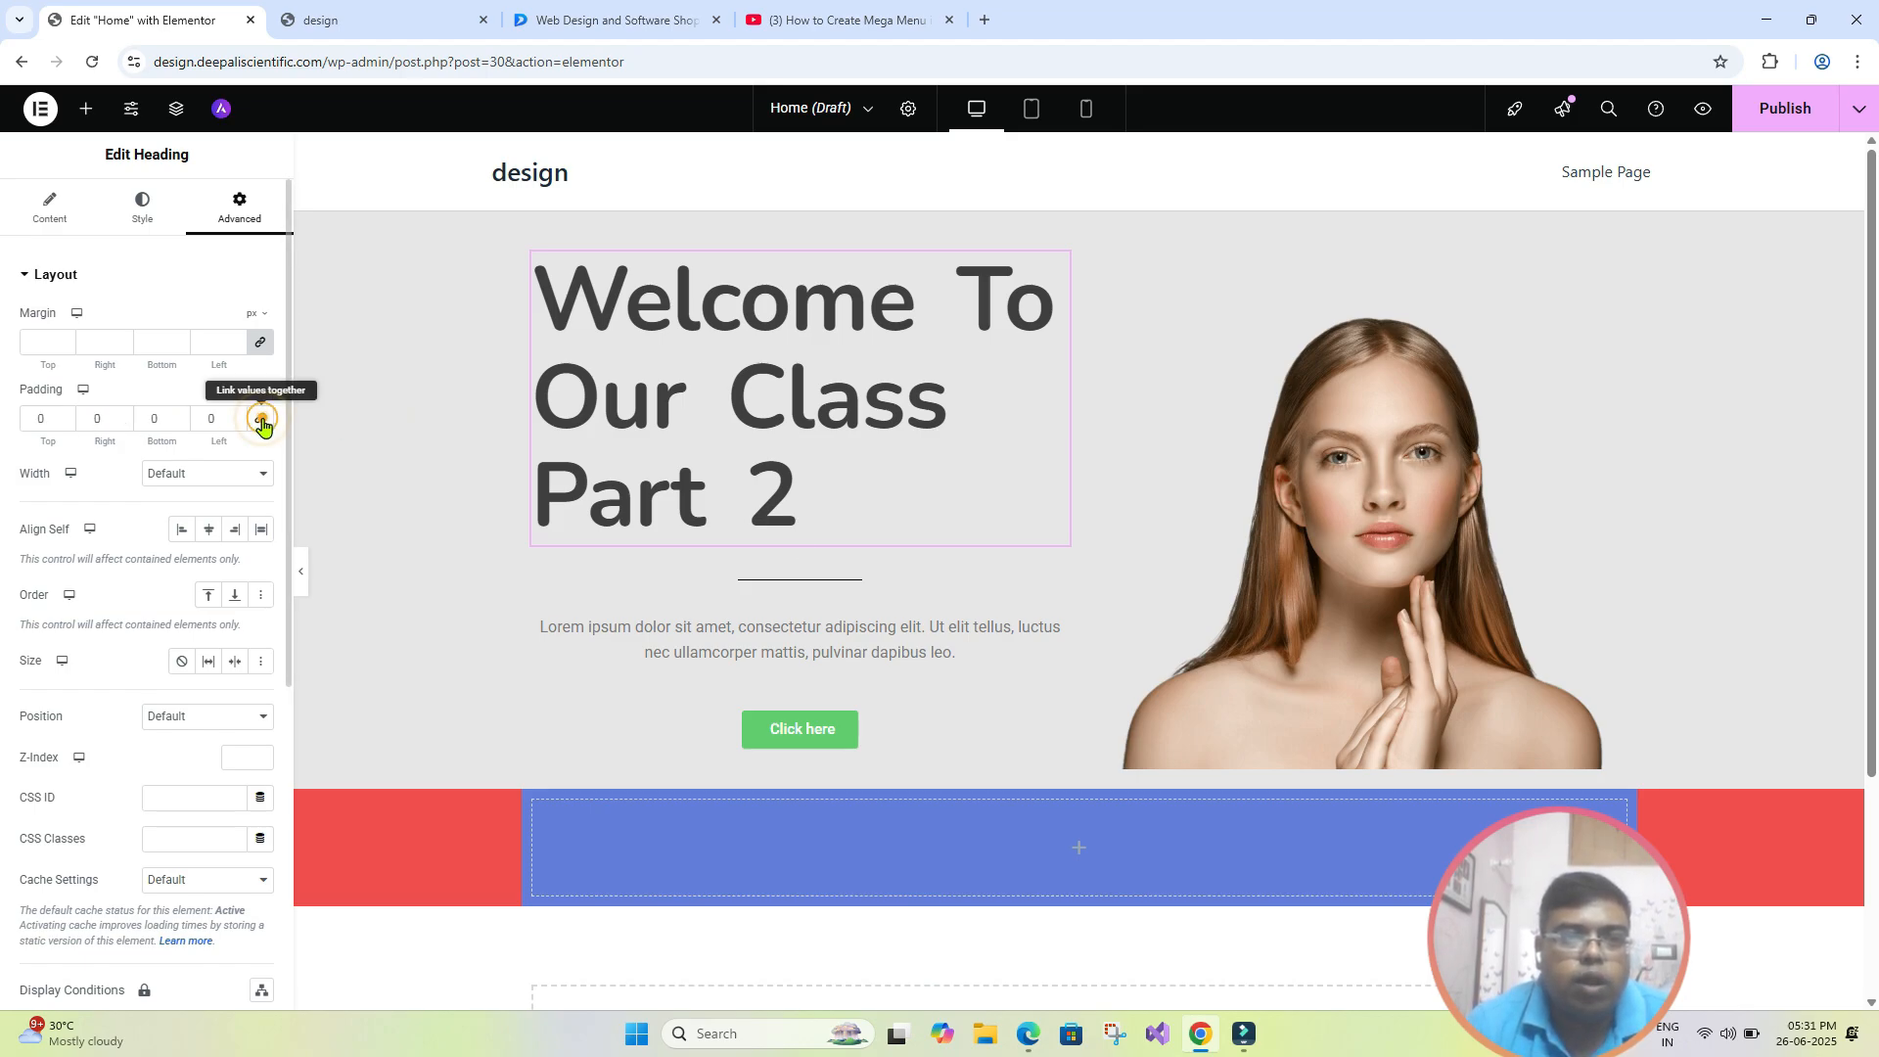
{"action": "left_click", "coordinate": [261, 423]}
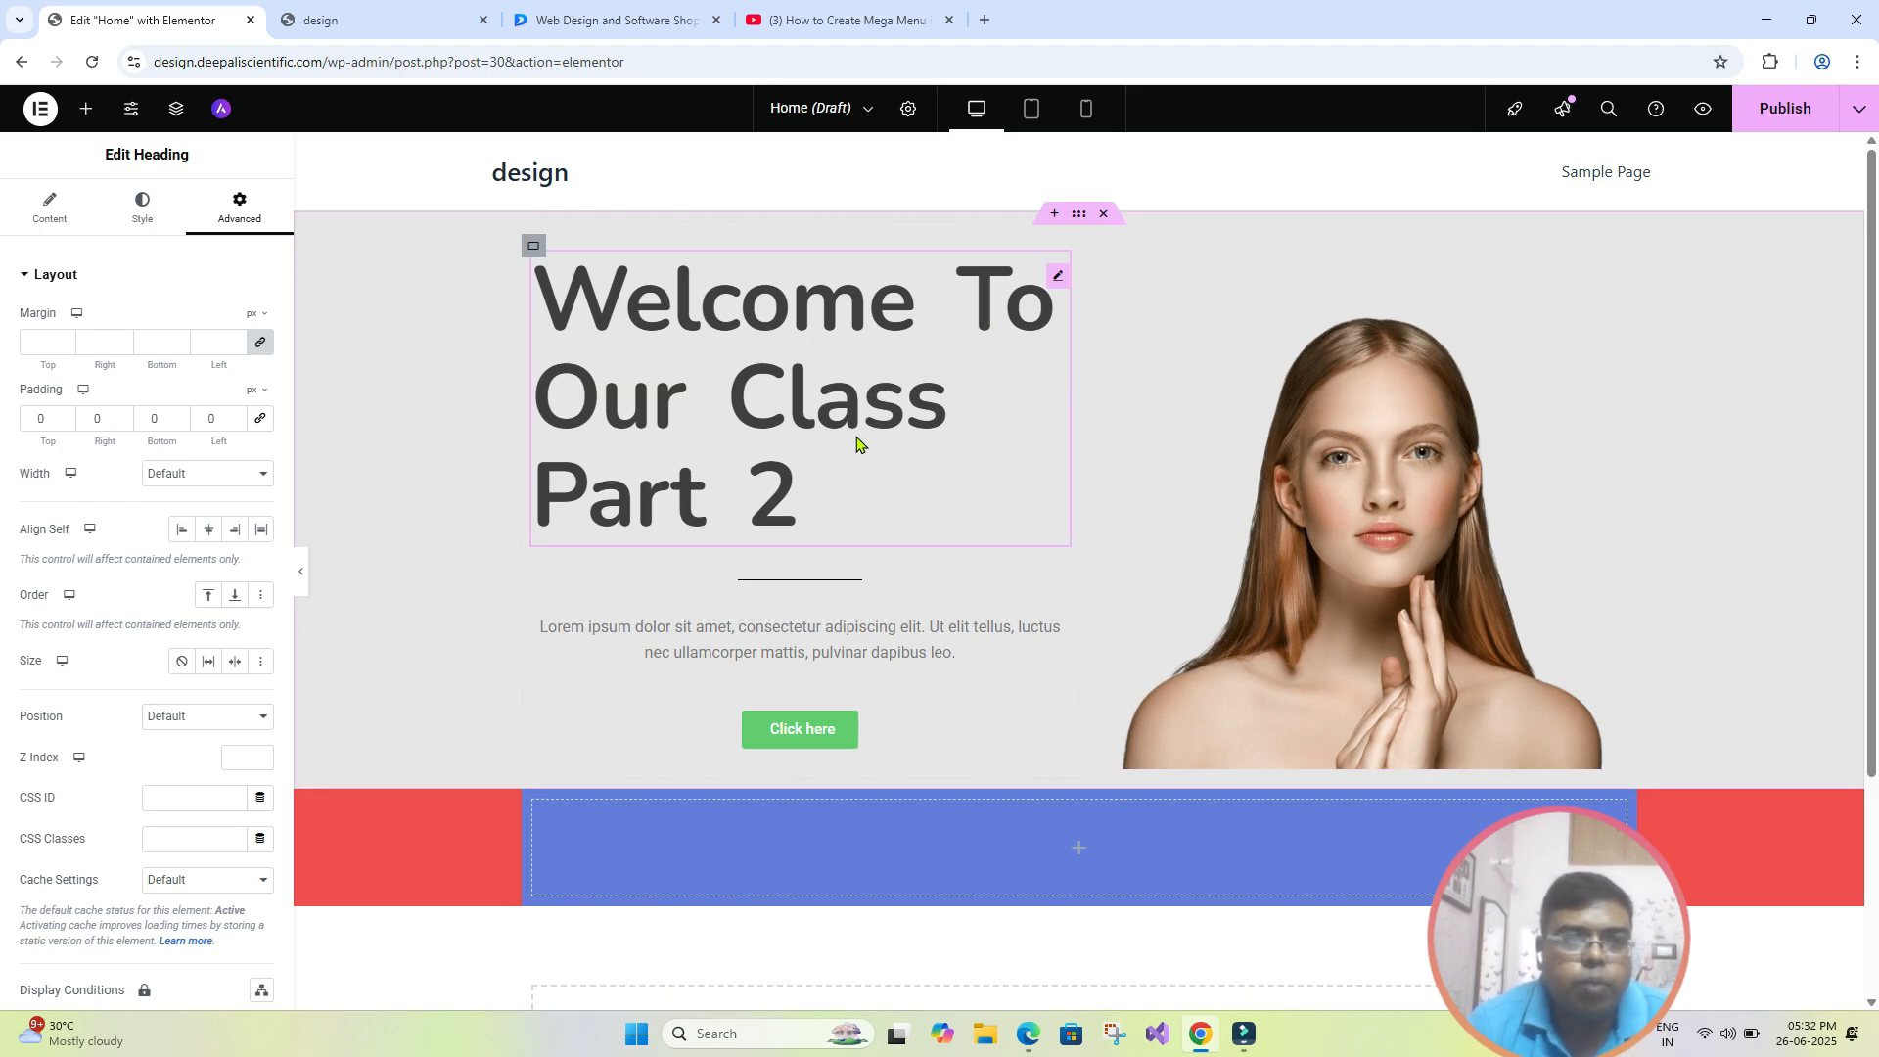
{"action": "type", "text": "3"}
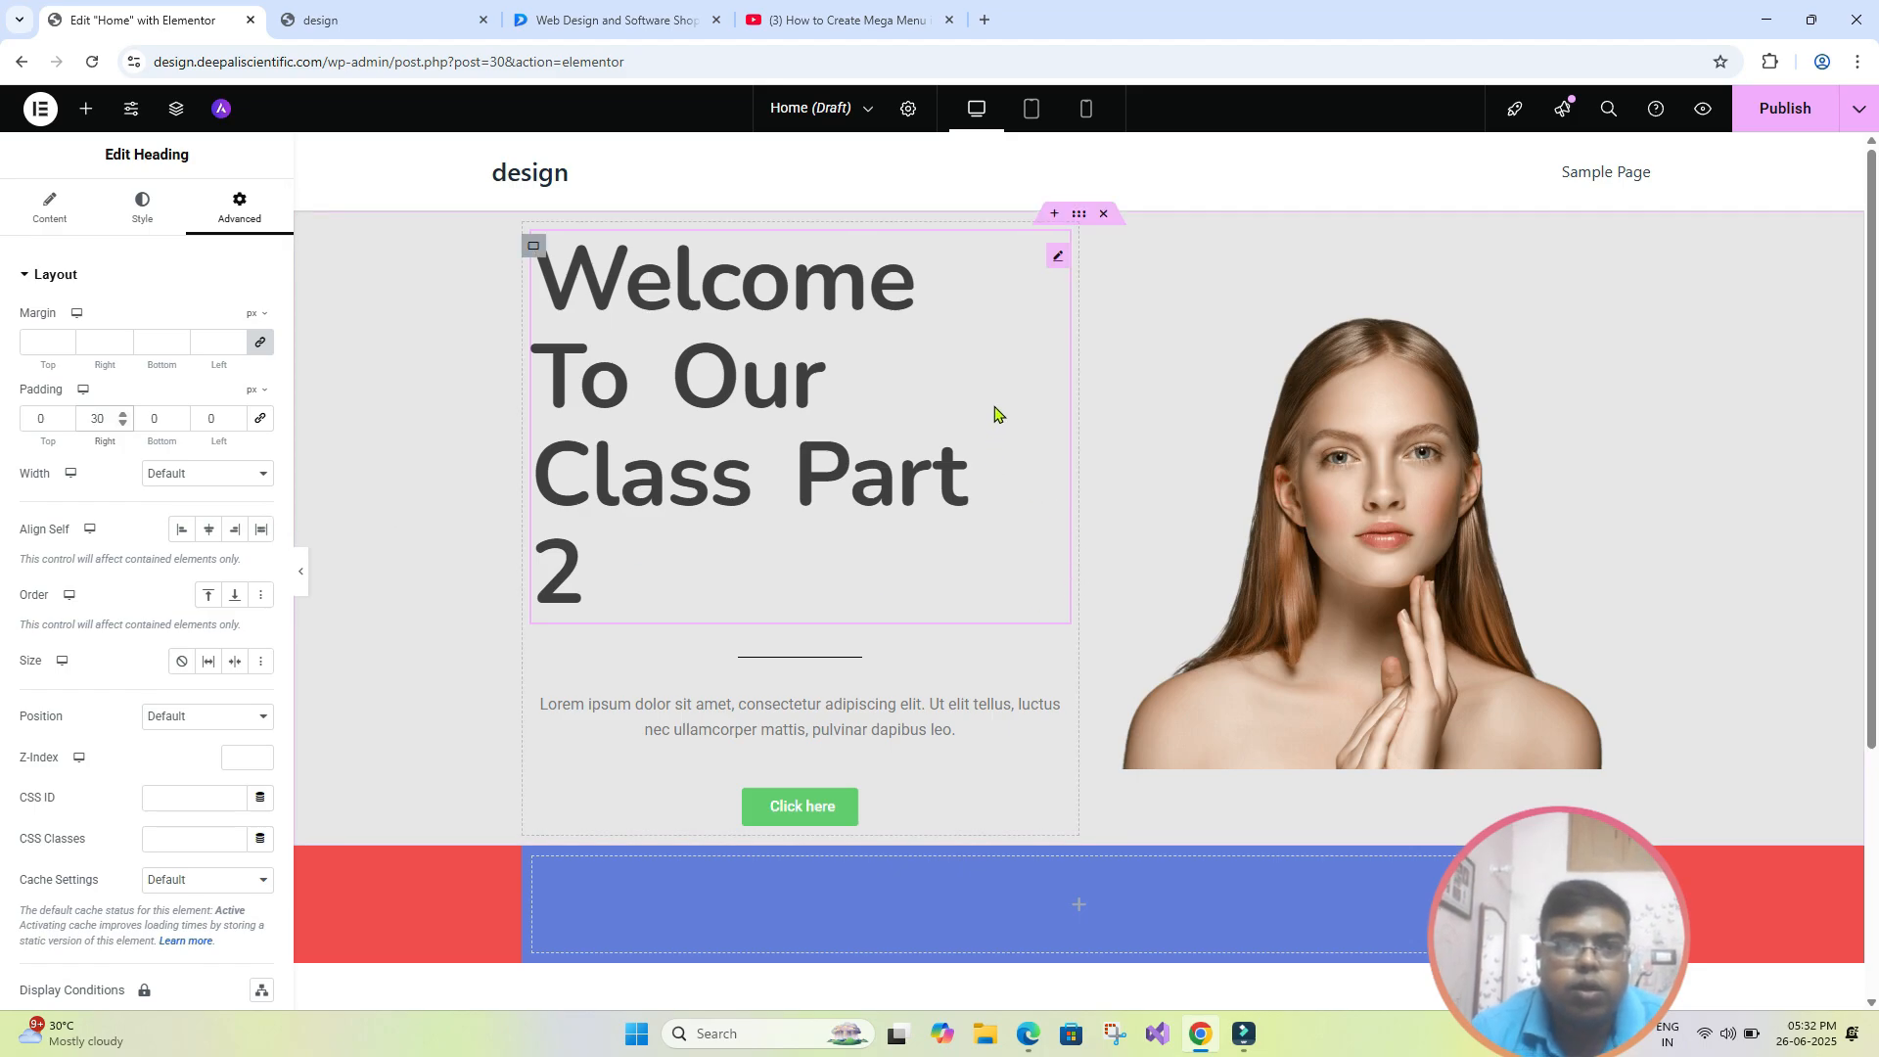
{"action": "left_click", "coordinate": [200, 423]}
{"action": "type", "text": "3"}
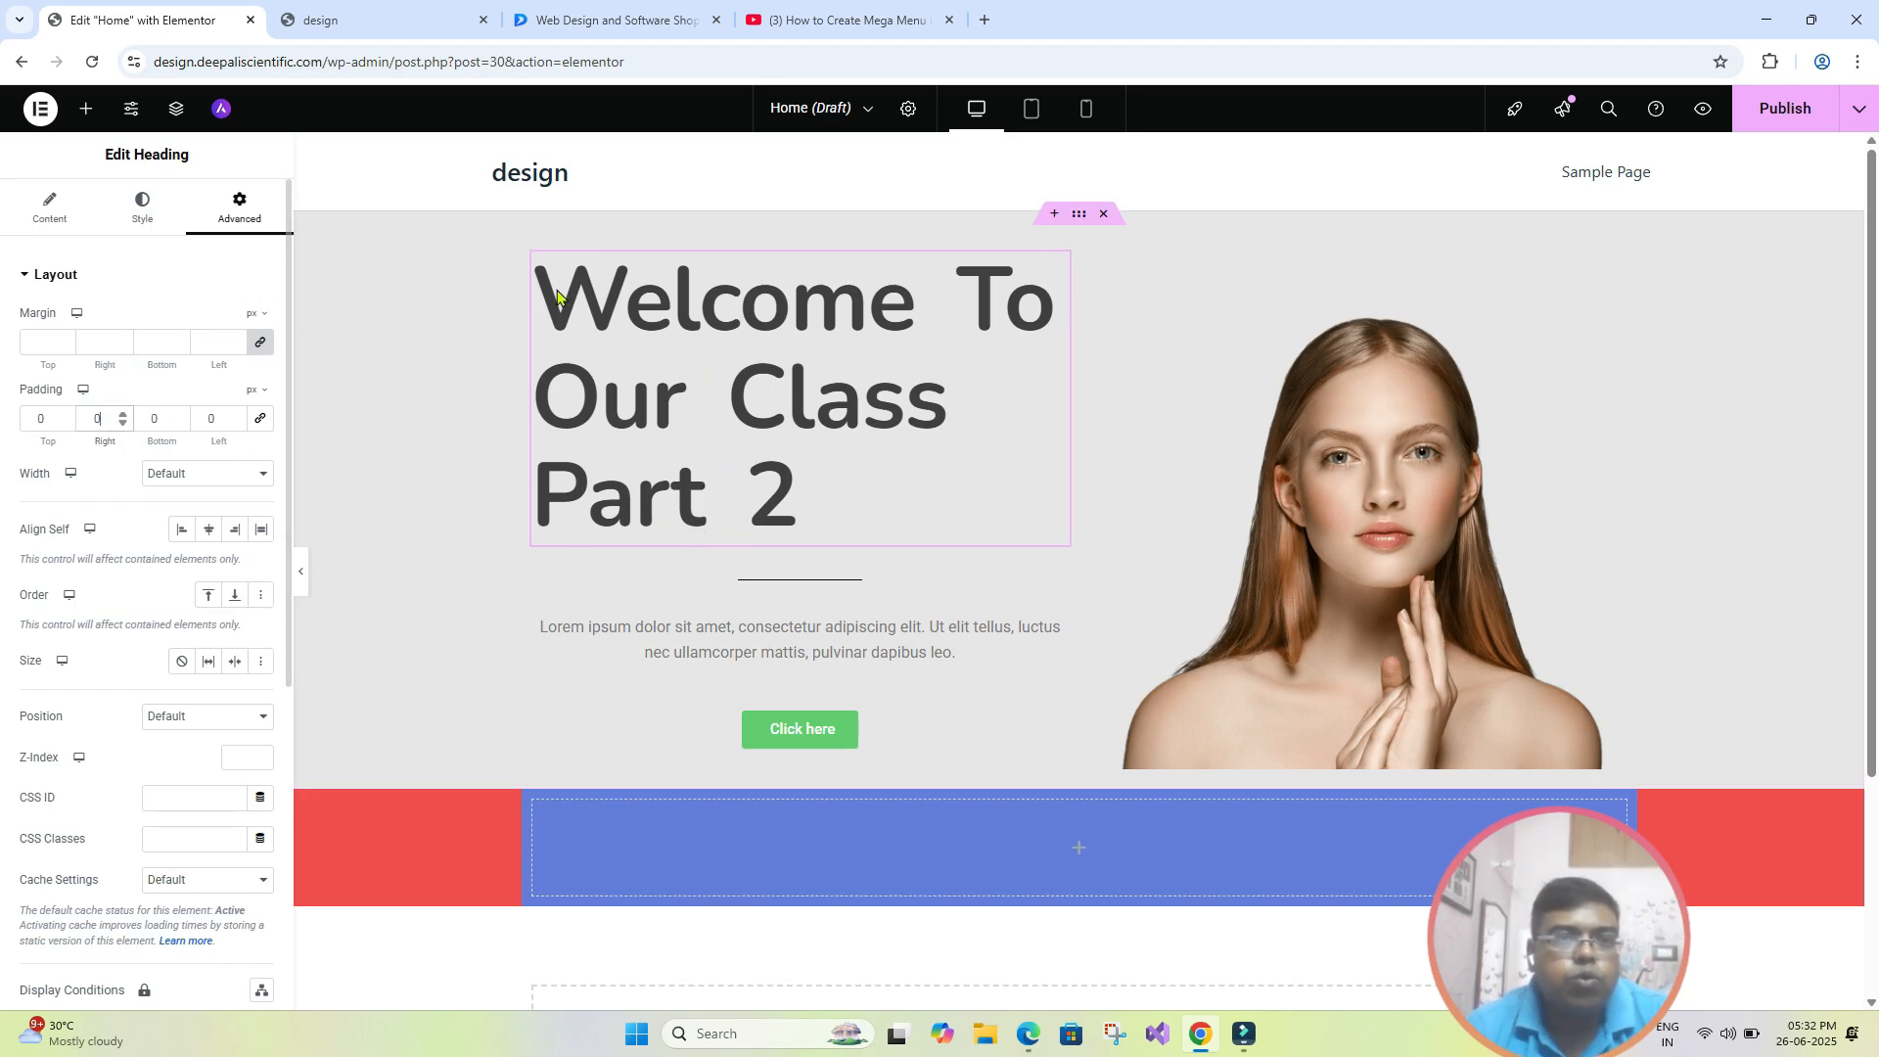
- Unlink the hero heading's margin values and try a top margin of 50 px and a left margin of 50 px
{"action": "left_click", "coordinate": [261, 343]}
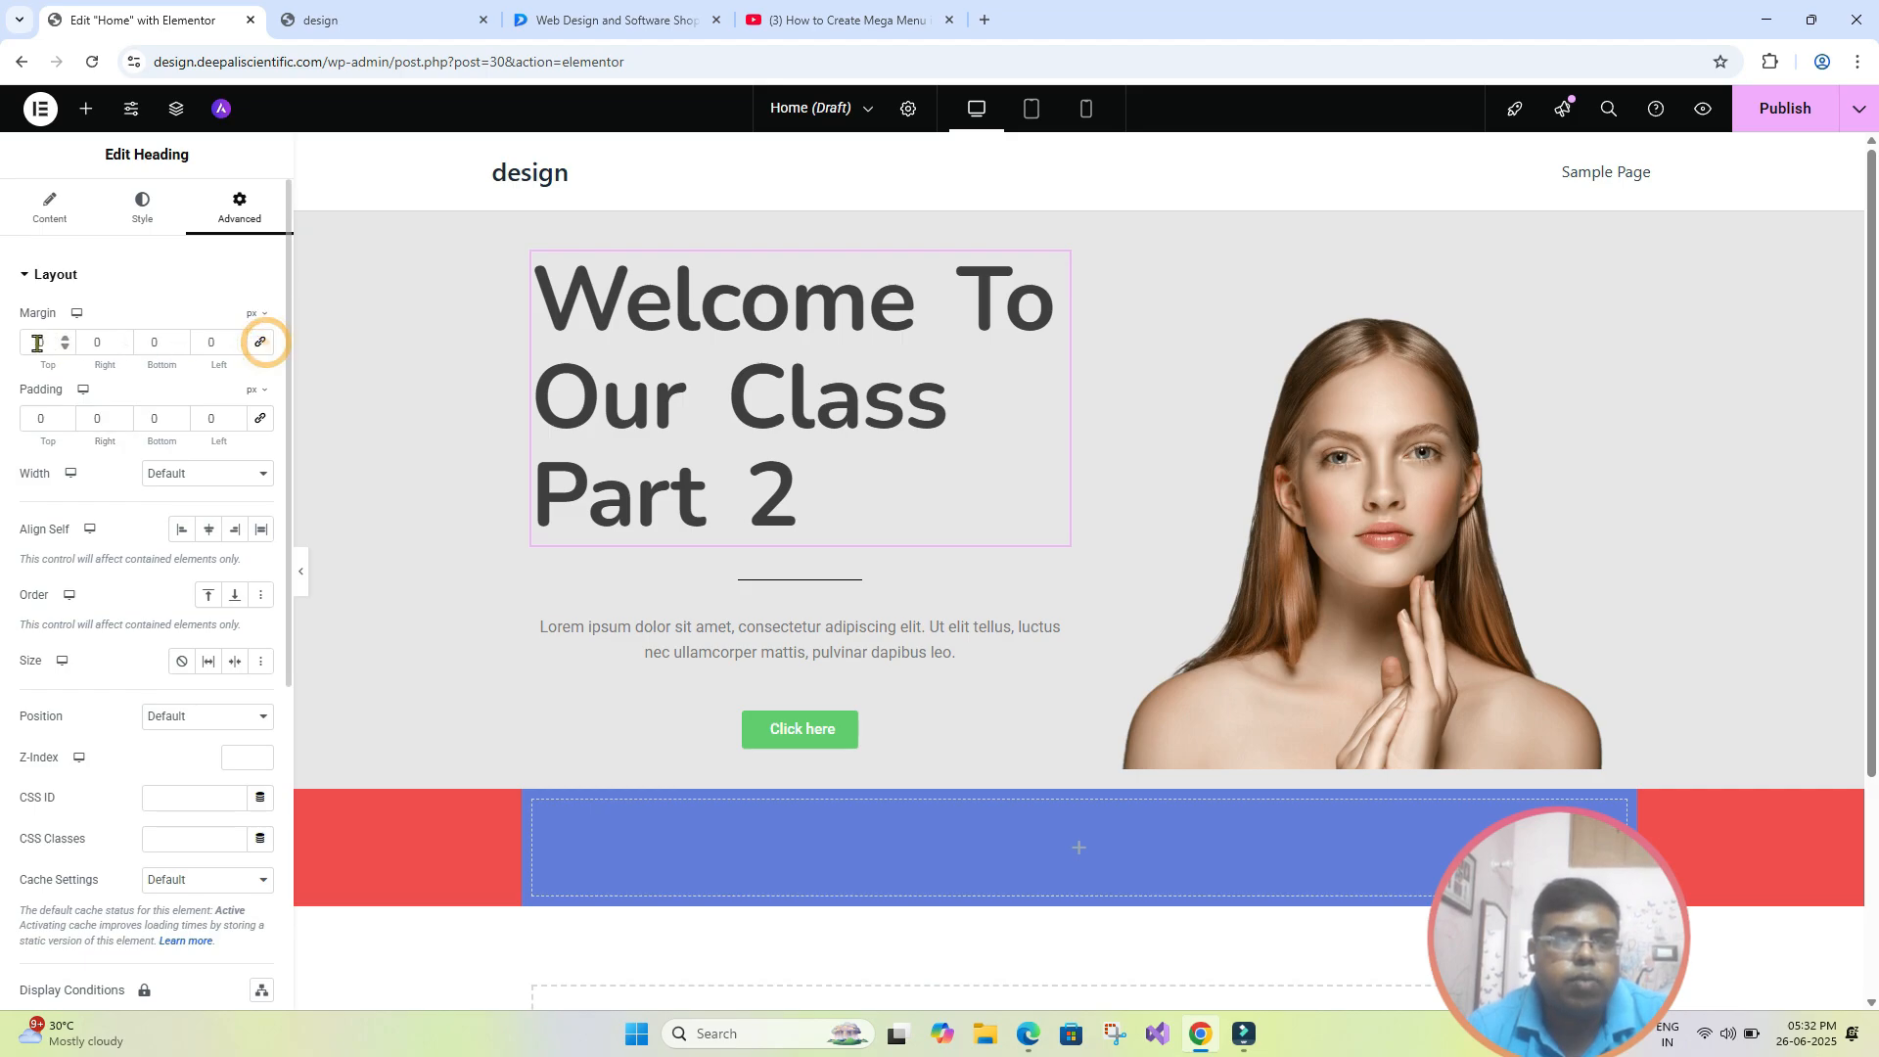
{"action": "left_click", "coordinate": [32, 339]}
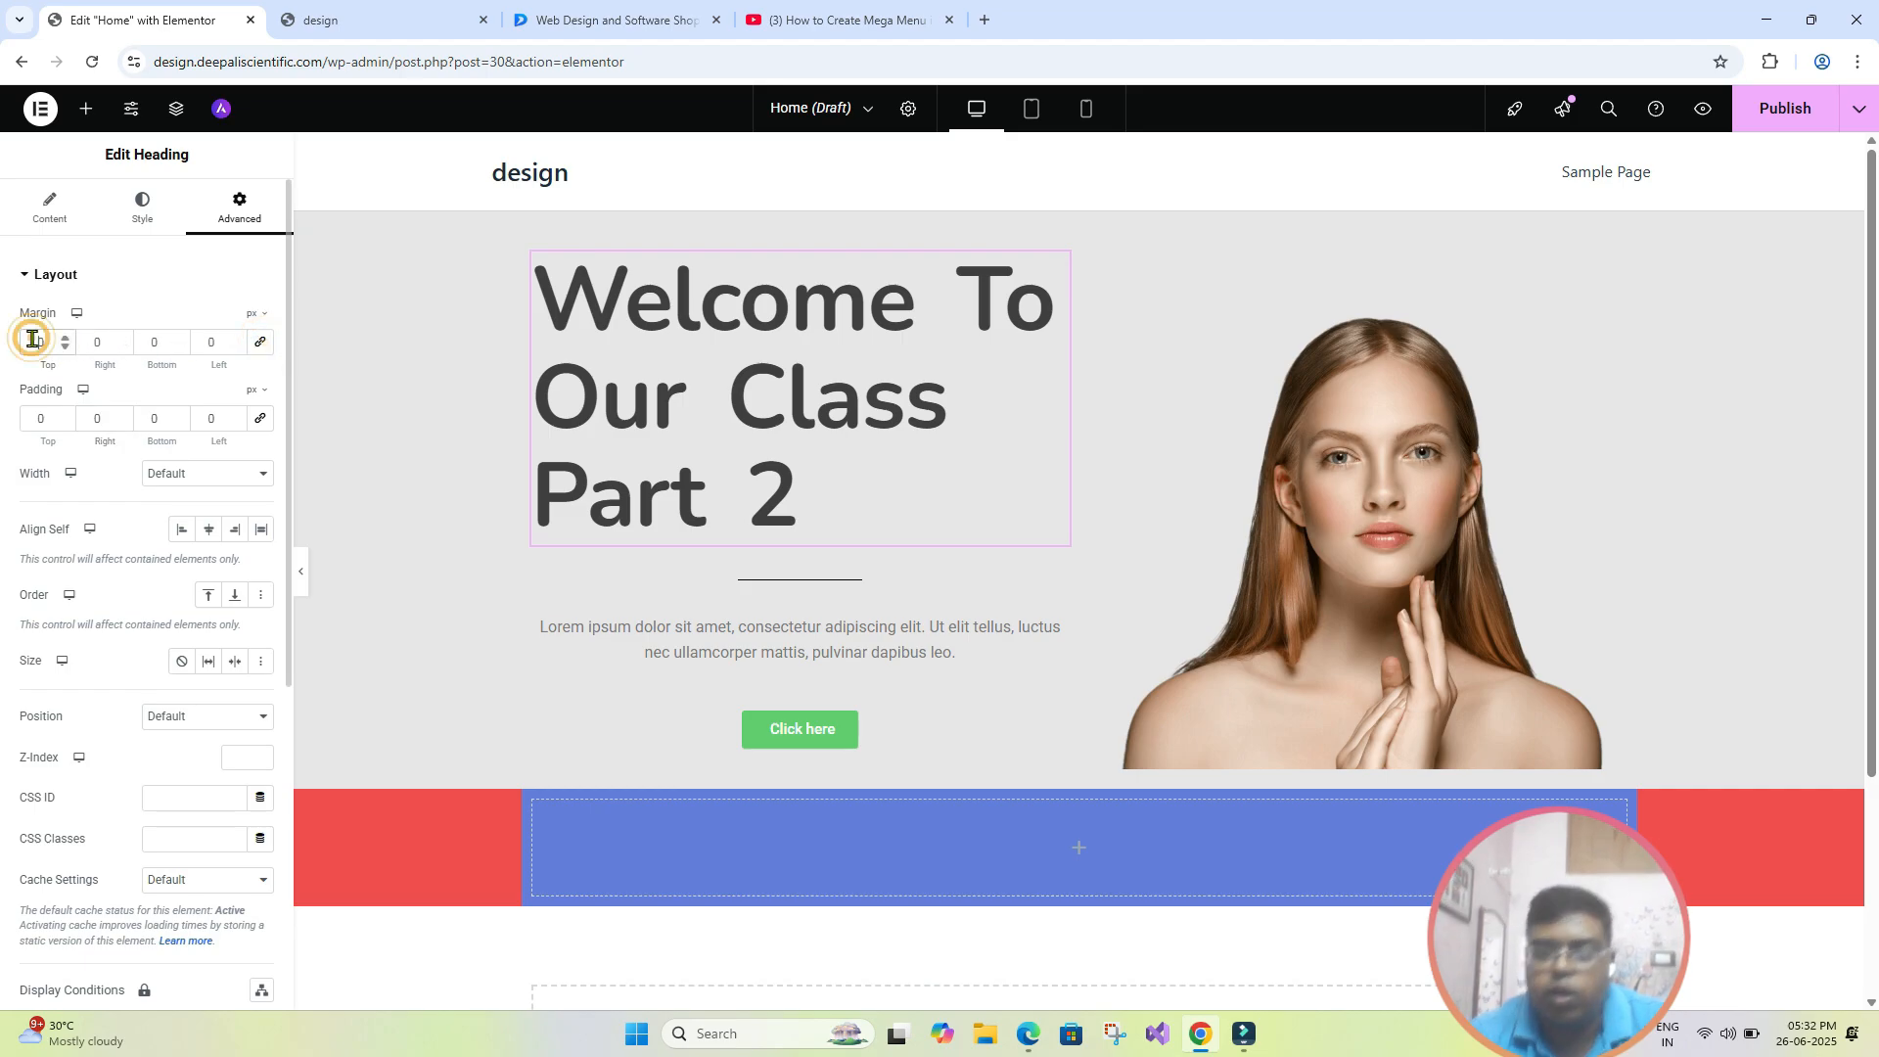
{"action": "type", "text": "50"}
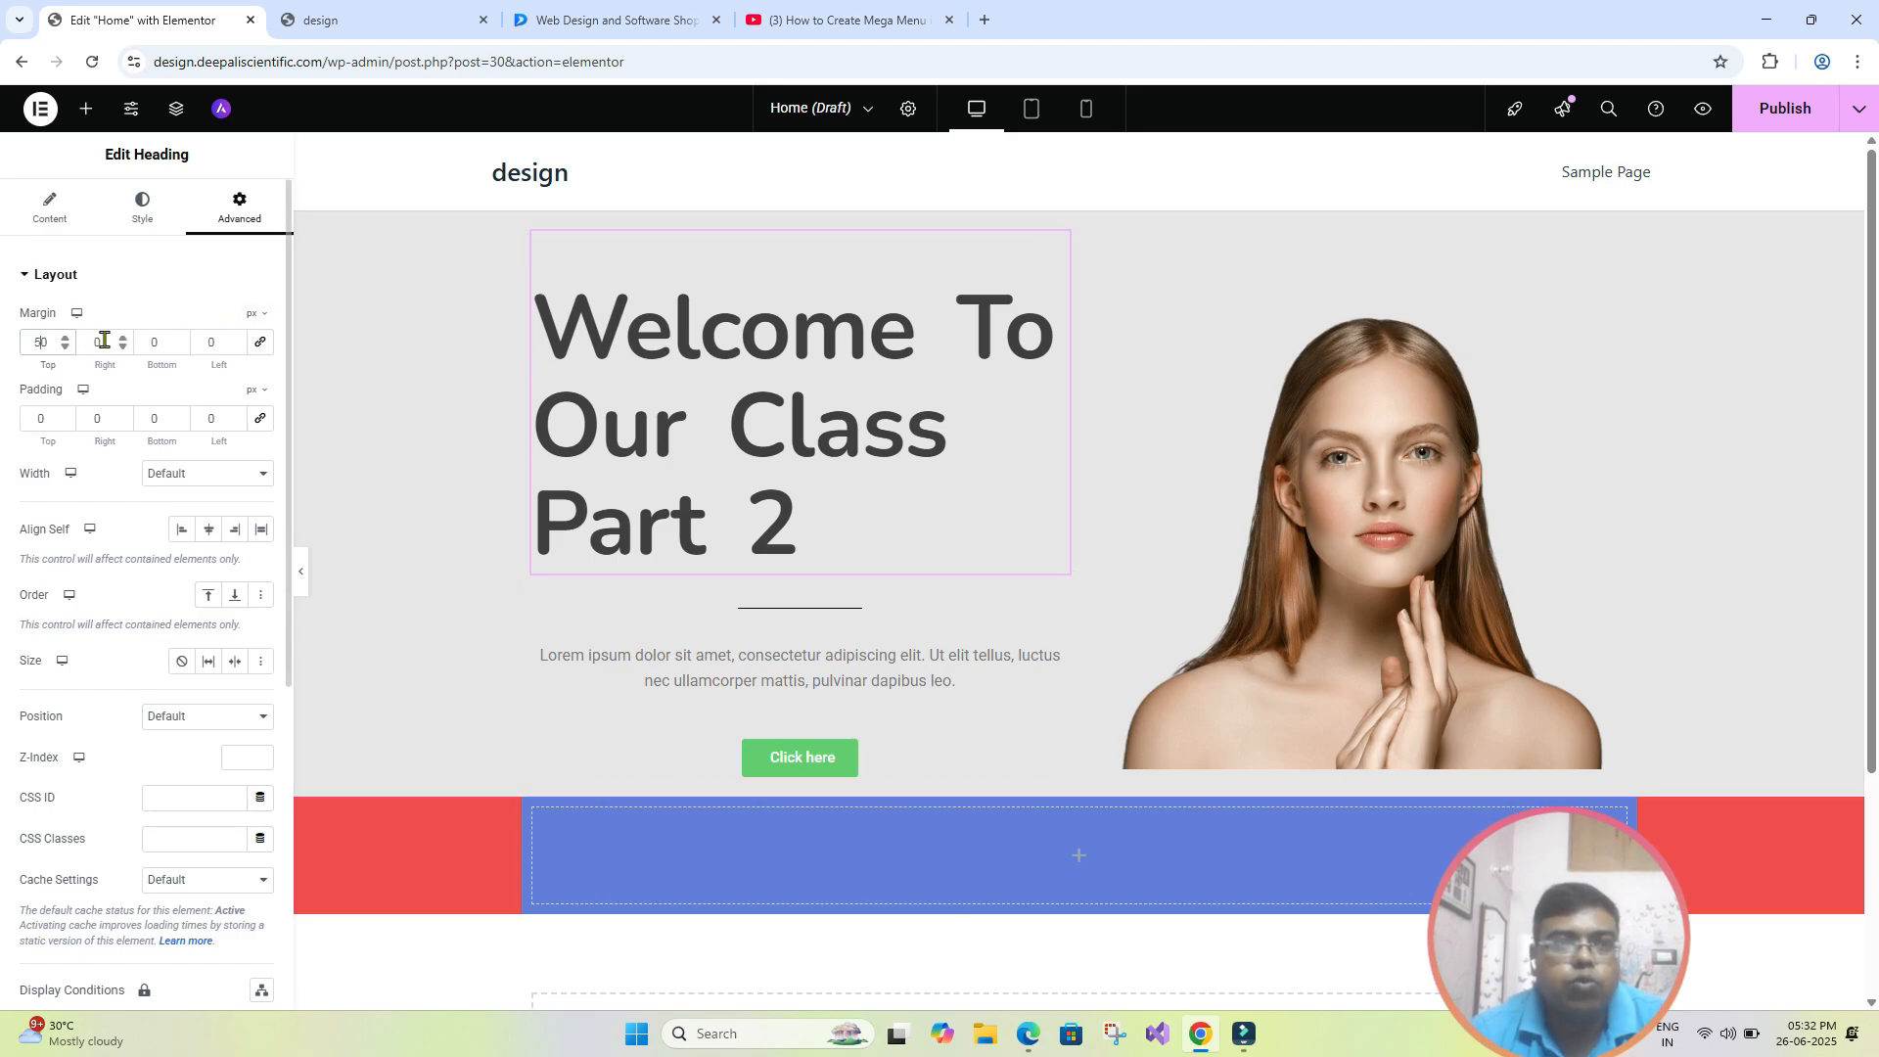
{"action": "left_click", "coordinate": [203, 343]}
{"action": "type", "text": "50"}
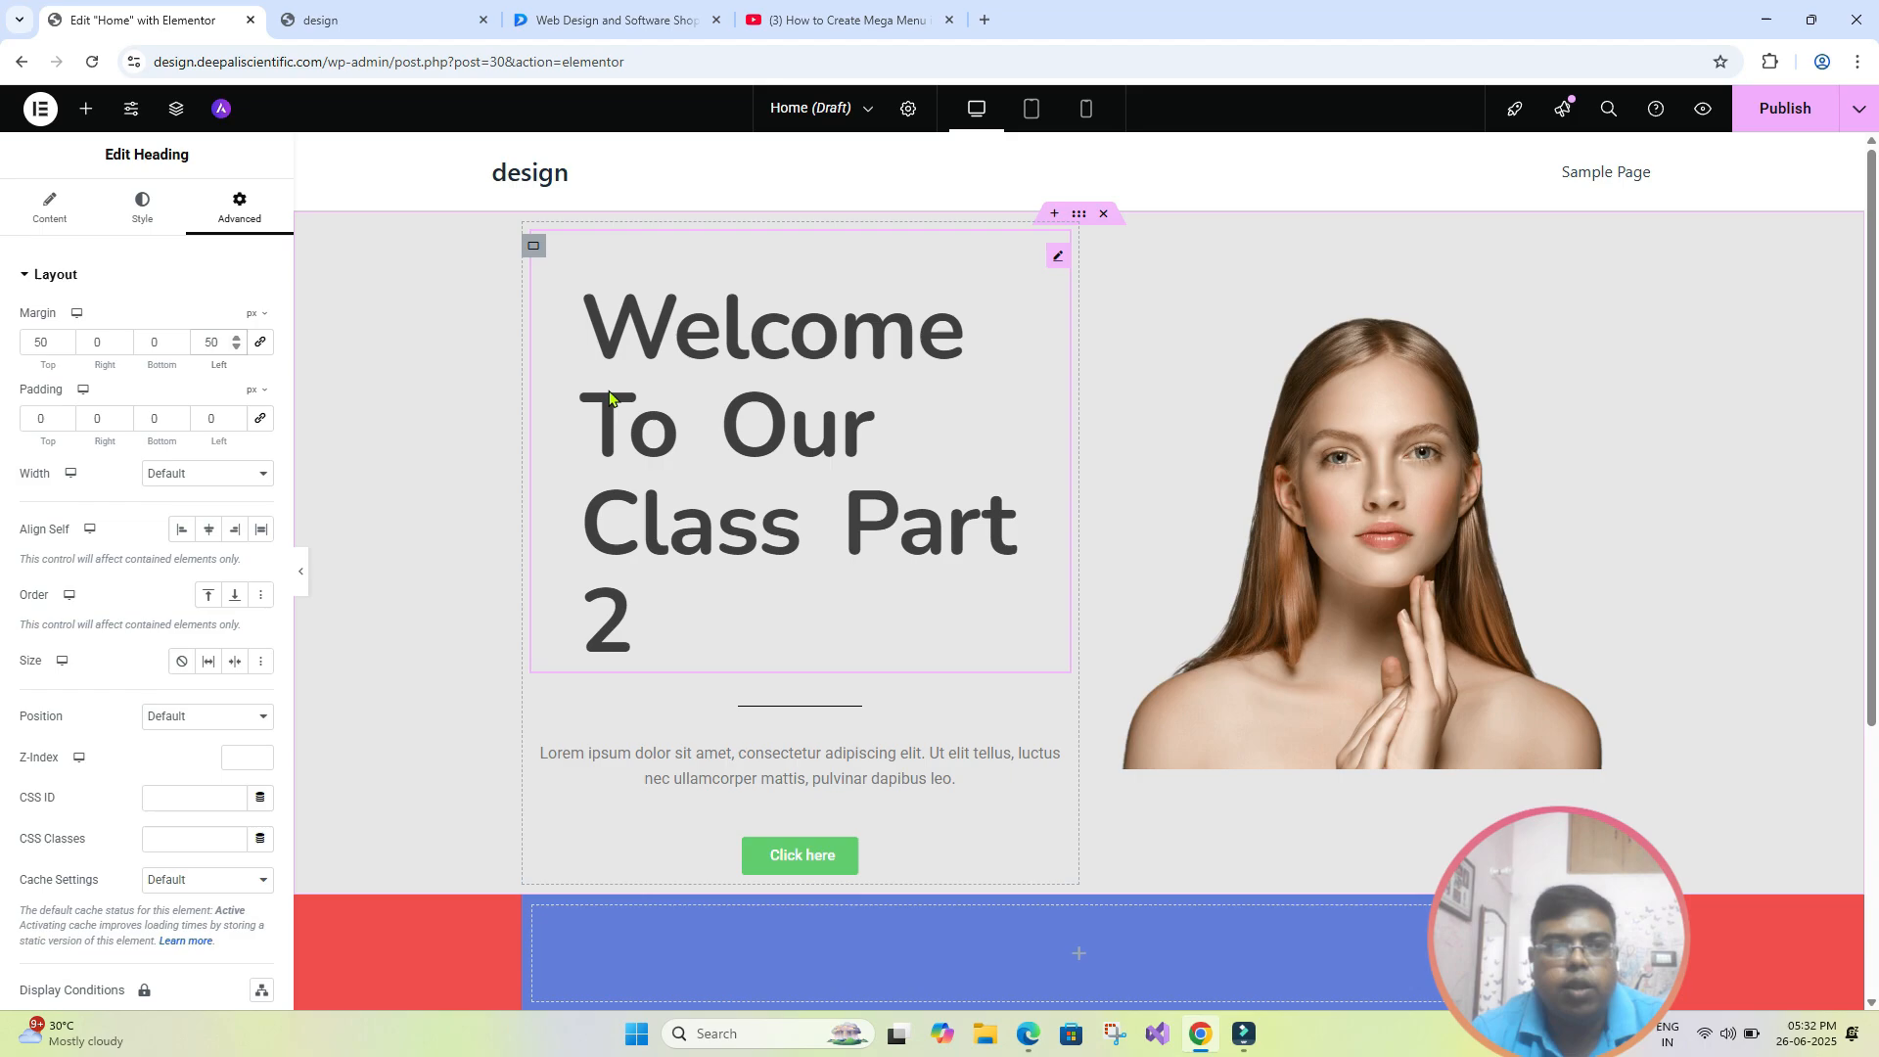
- Reset the hero heading's left and top margins to 0
{"action": "double_click", "coordinate": [211, 343]}
{"action": "type", "text": "0"}
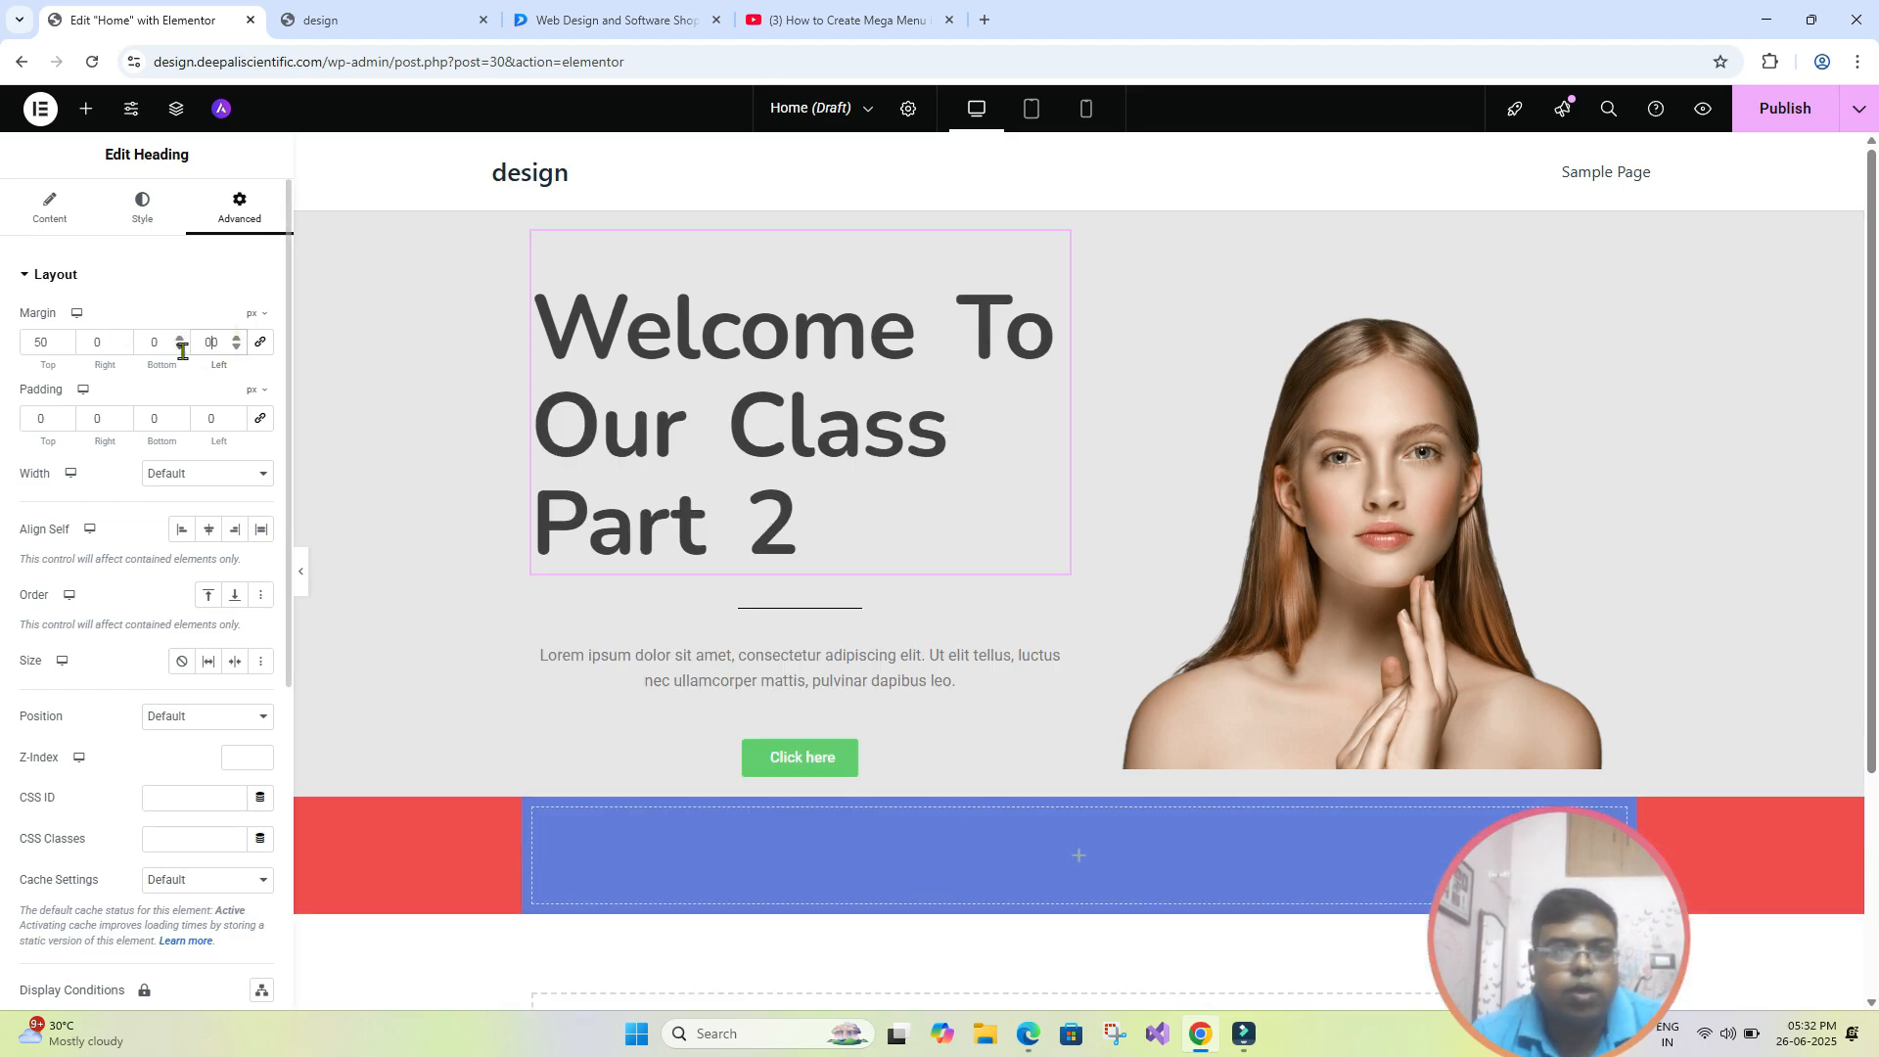
{"action": "type", "text": "0"}
{"action": "left_click_drag", "start_coordinate": [42, 341], "coordinate": [30, 349]}
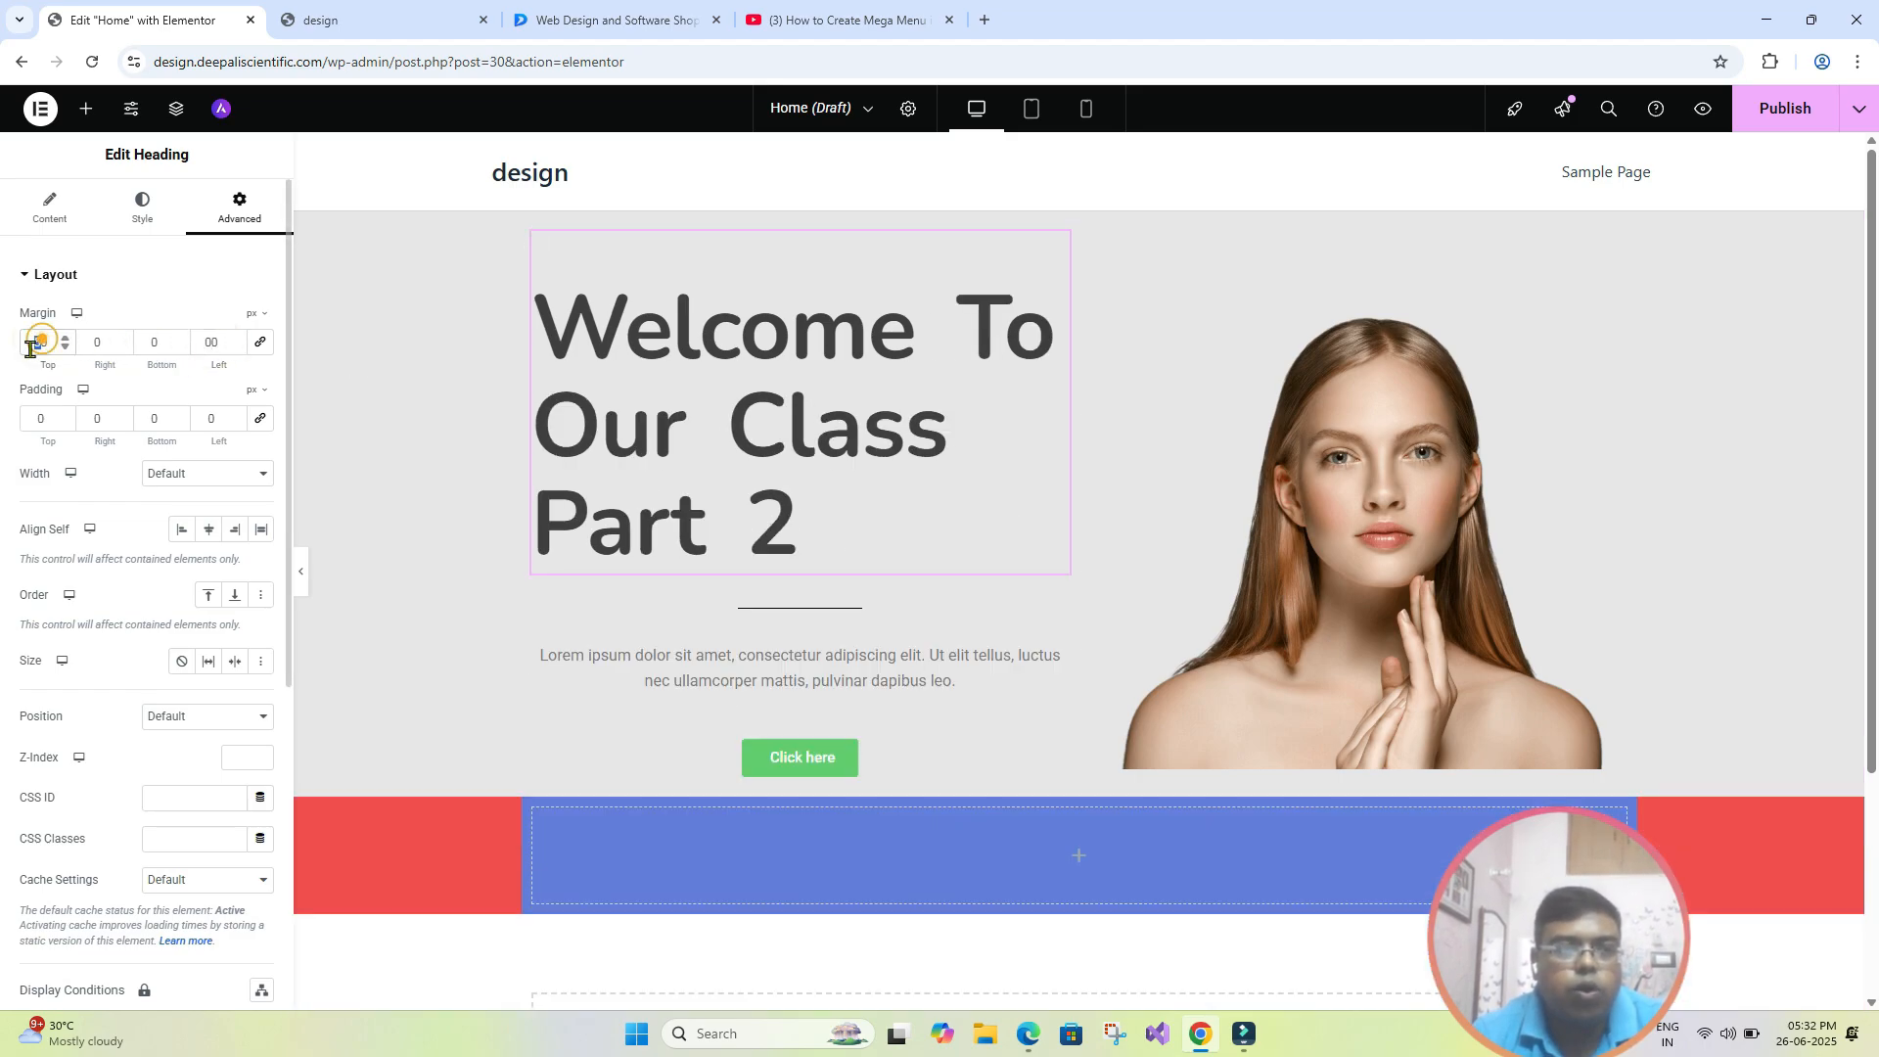
{"action": "type", "text": "0"}
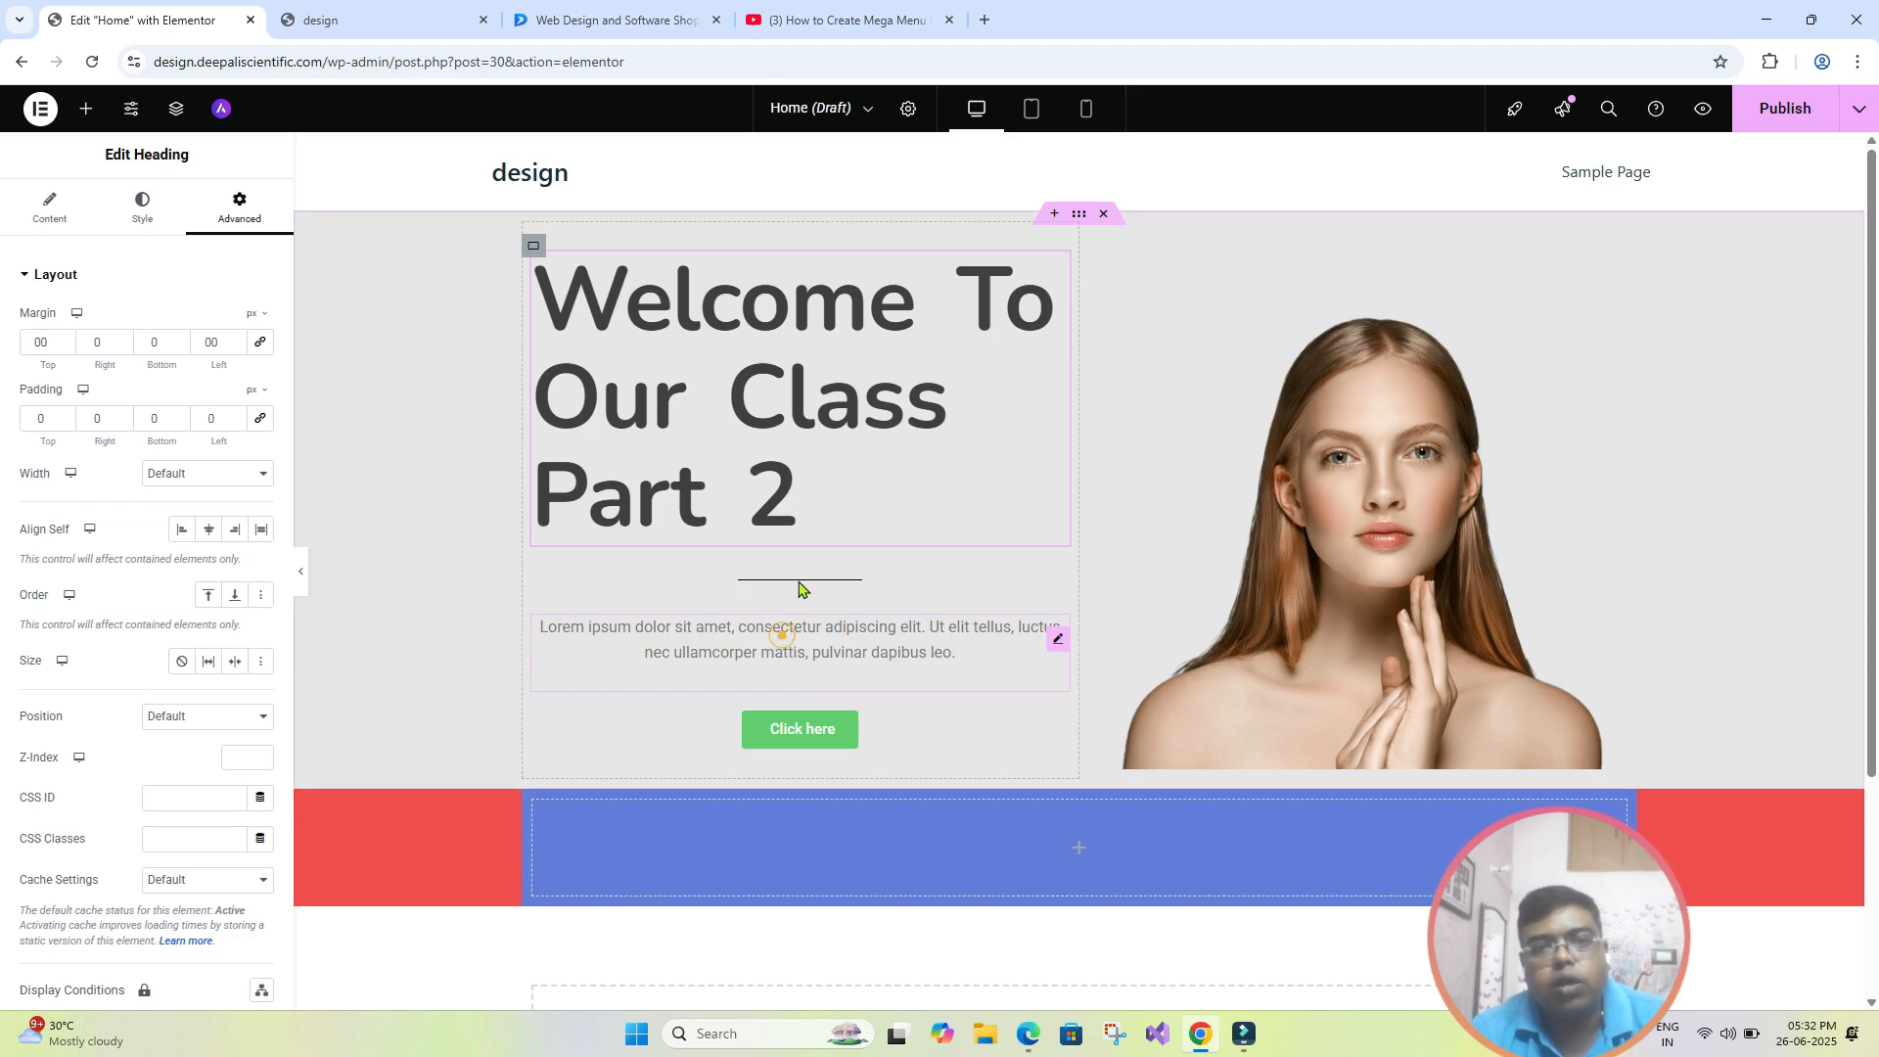
- Select the text, divider and "Click here" button in turn, and open the button's Motion Effects settings
{"action": "left_click", "coordinate": [783, 641]}
{"action": "left_click", "coordinate": [808, 572]}
{"action": "left_click", "coordinate": [843, 729]}
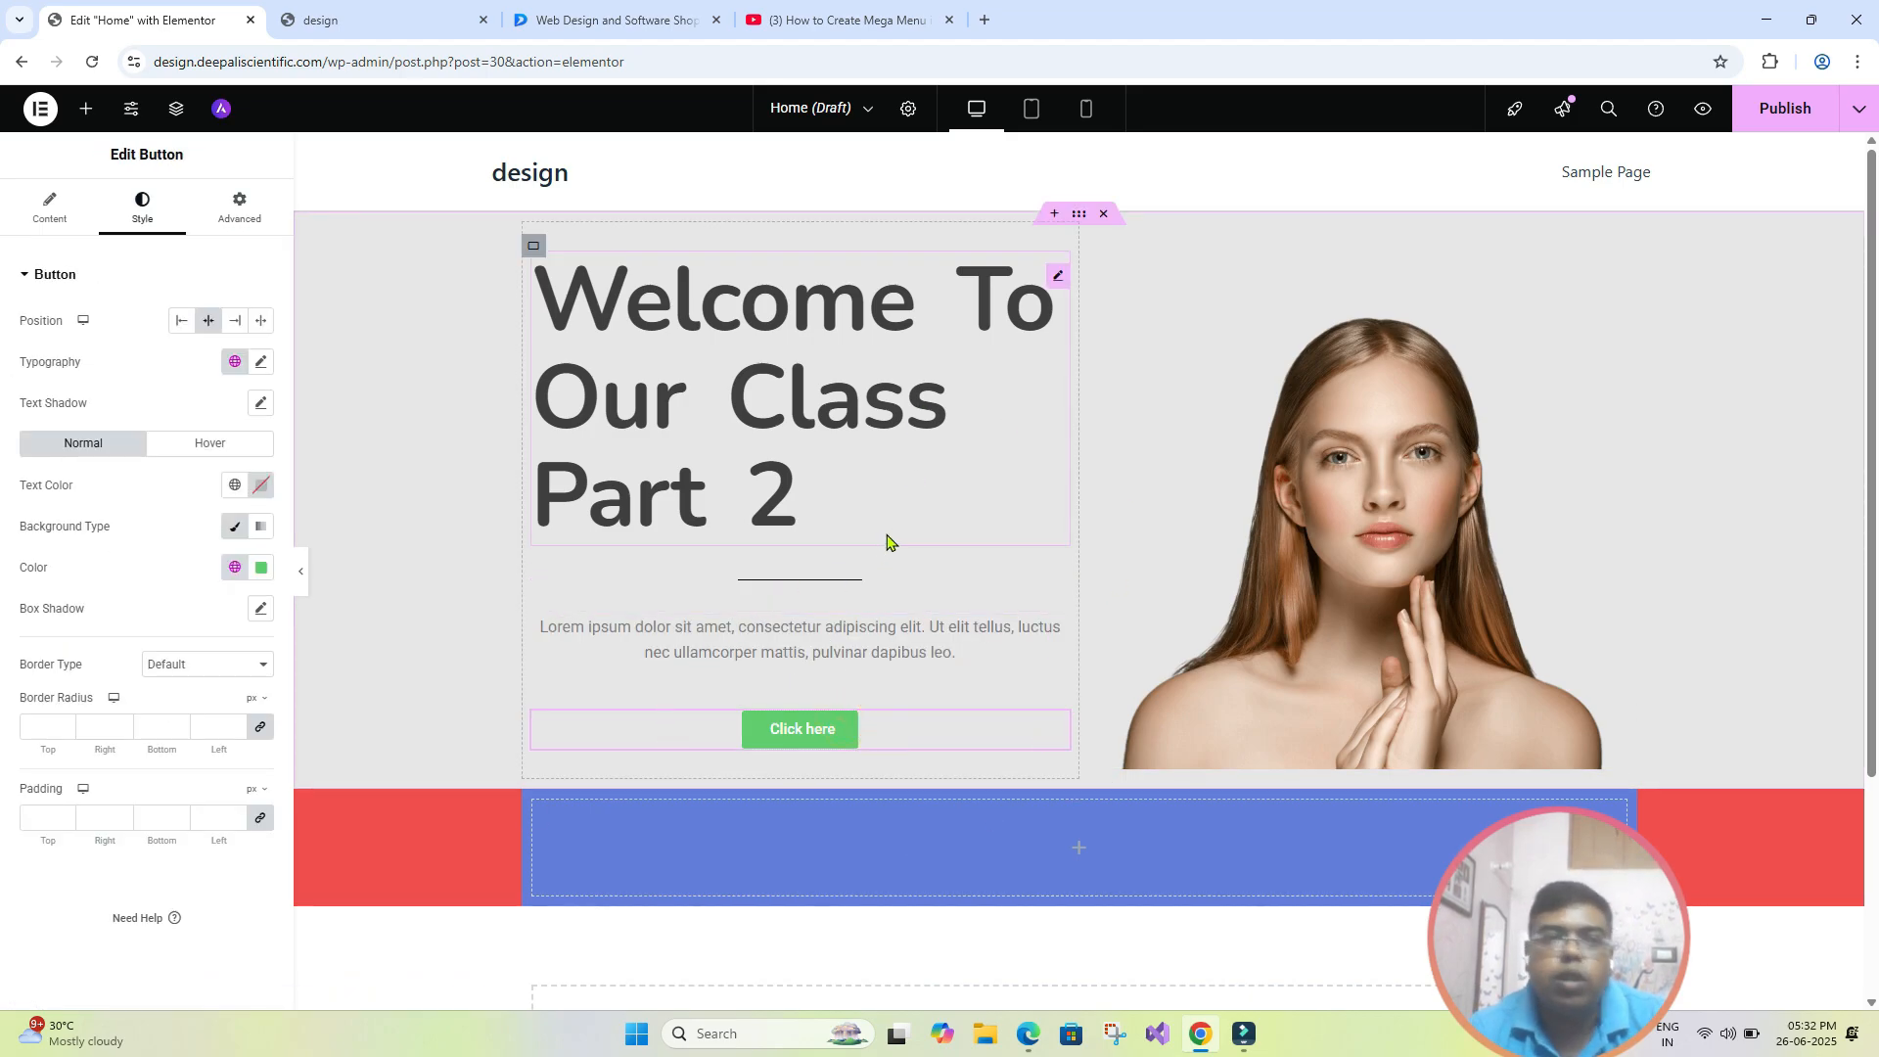
{"action": "left_click", "coordinate": [256, 227]}
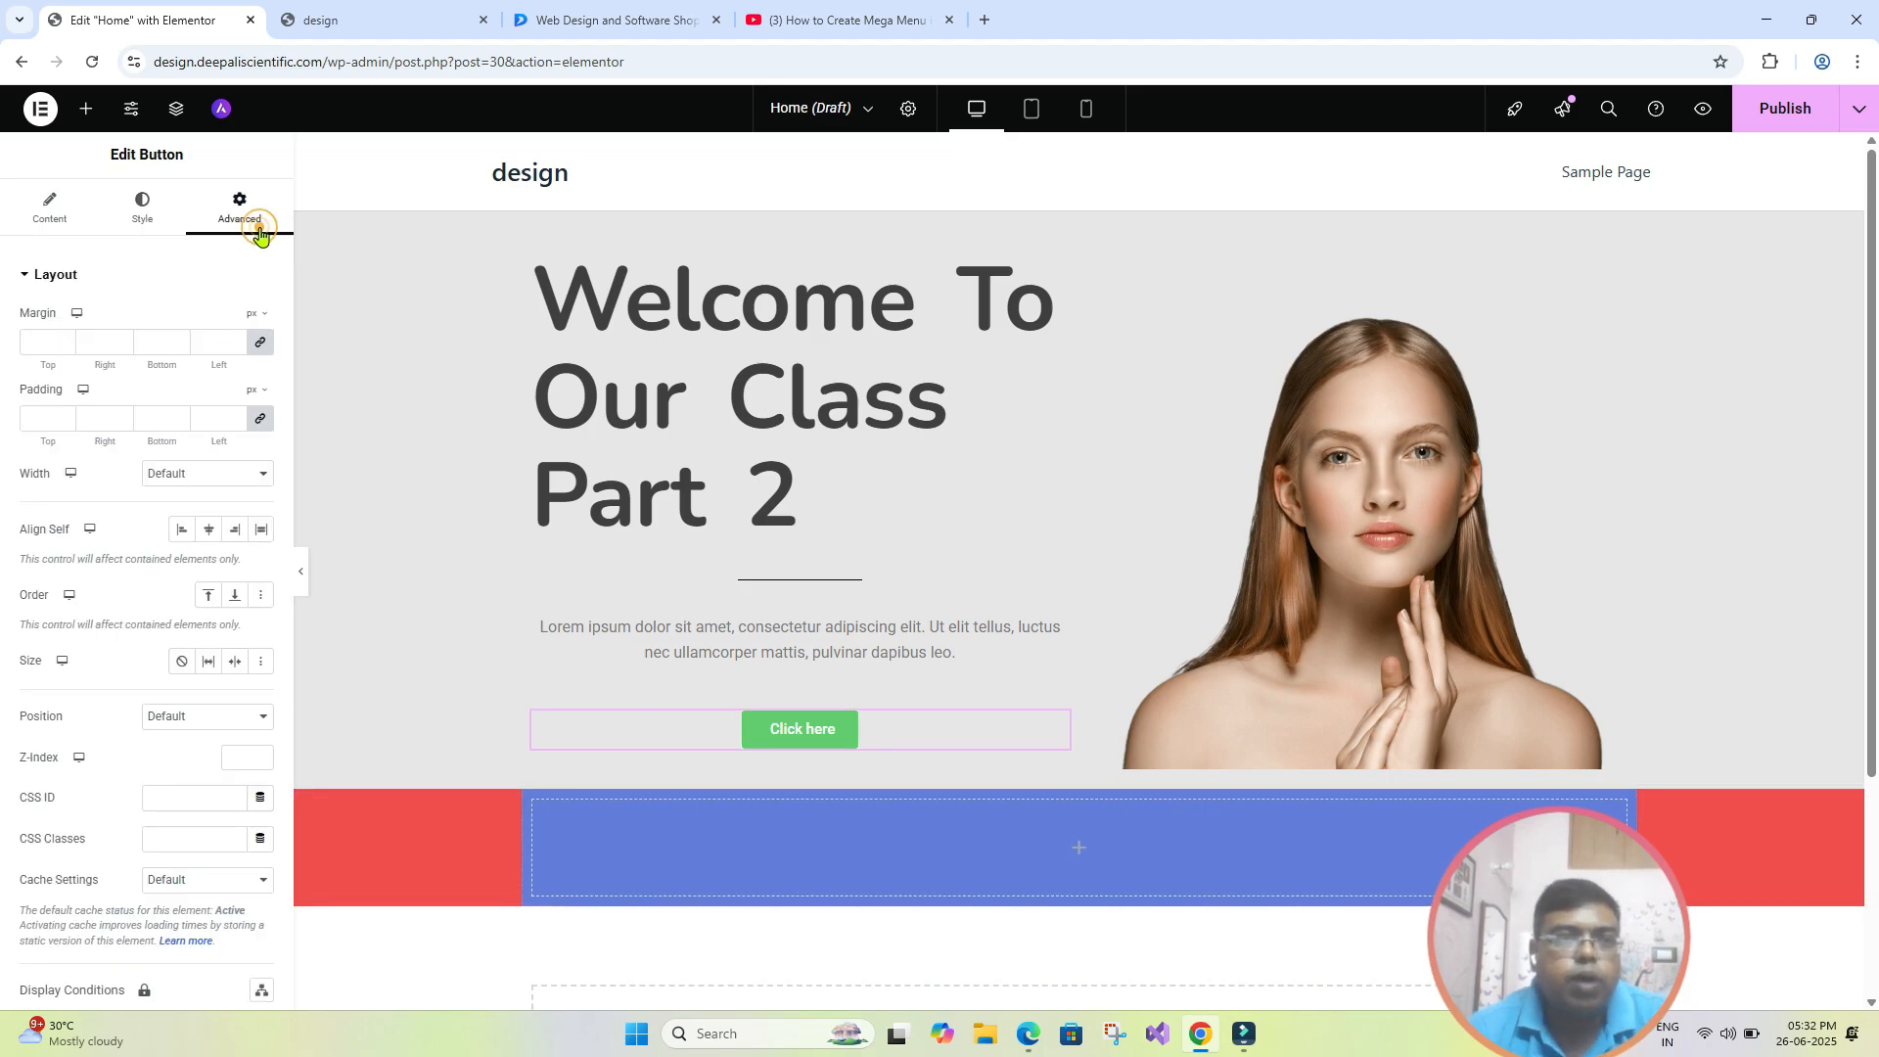
{"action": "scroll", "coordinate": [221, 458], "scroll_direction": "down", "scroll_amount": 3}
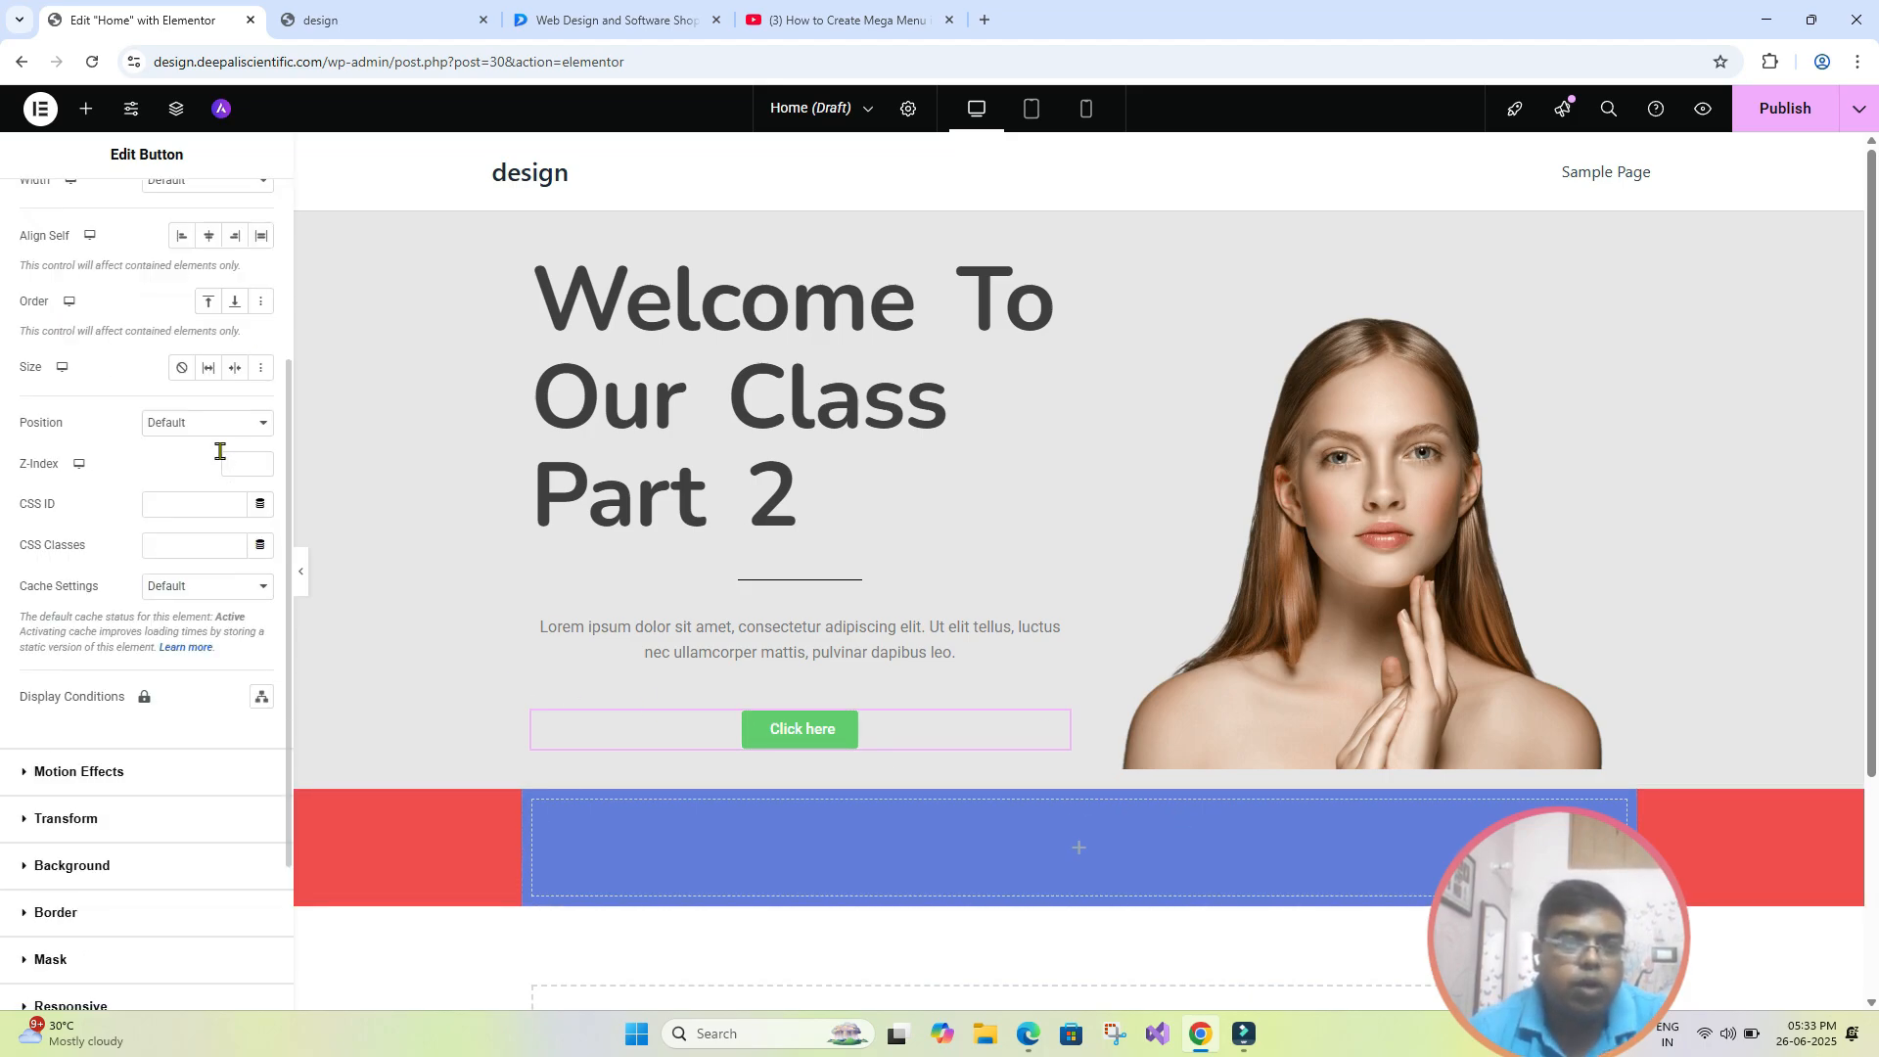
{"action": "scroll", "coordinate": [221, 451], "scroll_direction": "down", "scroll_amount": 2}
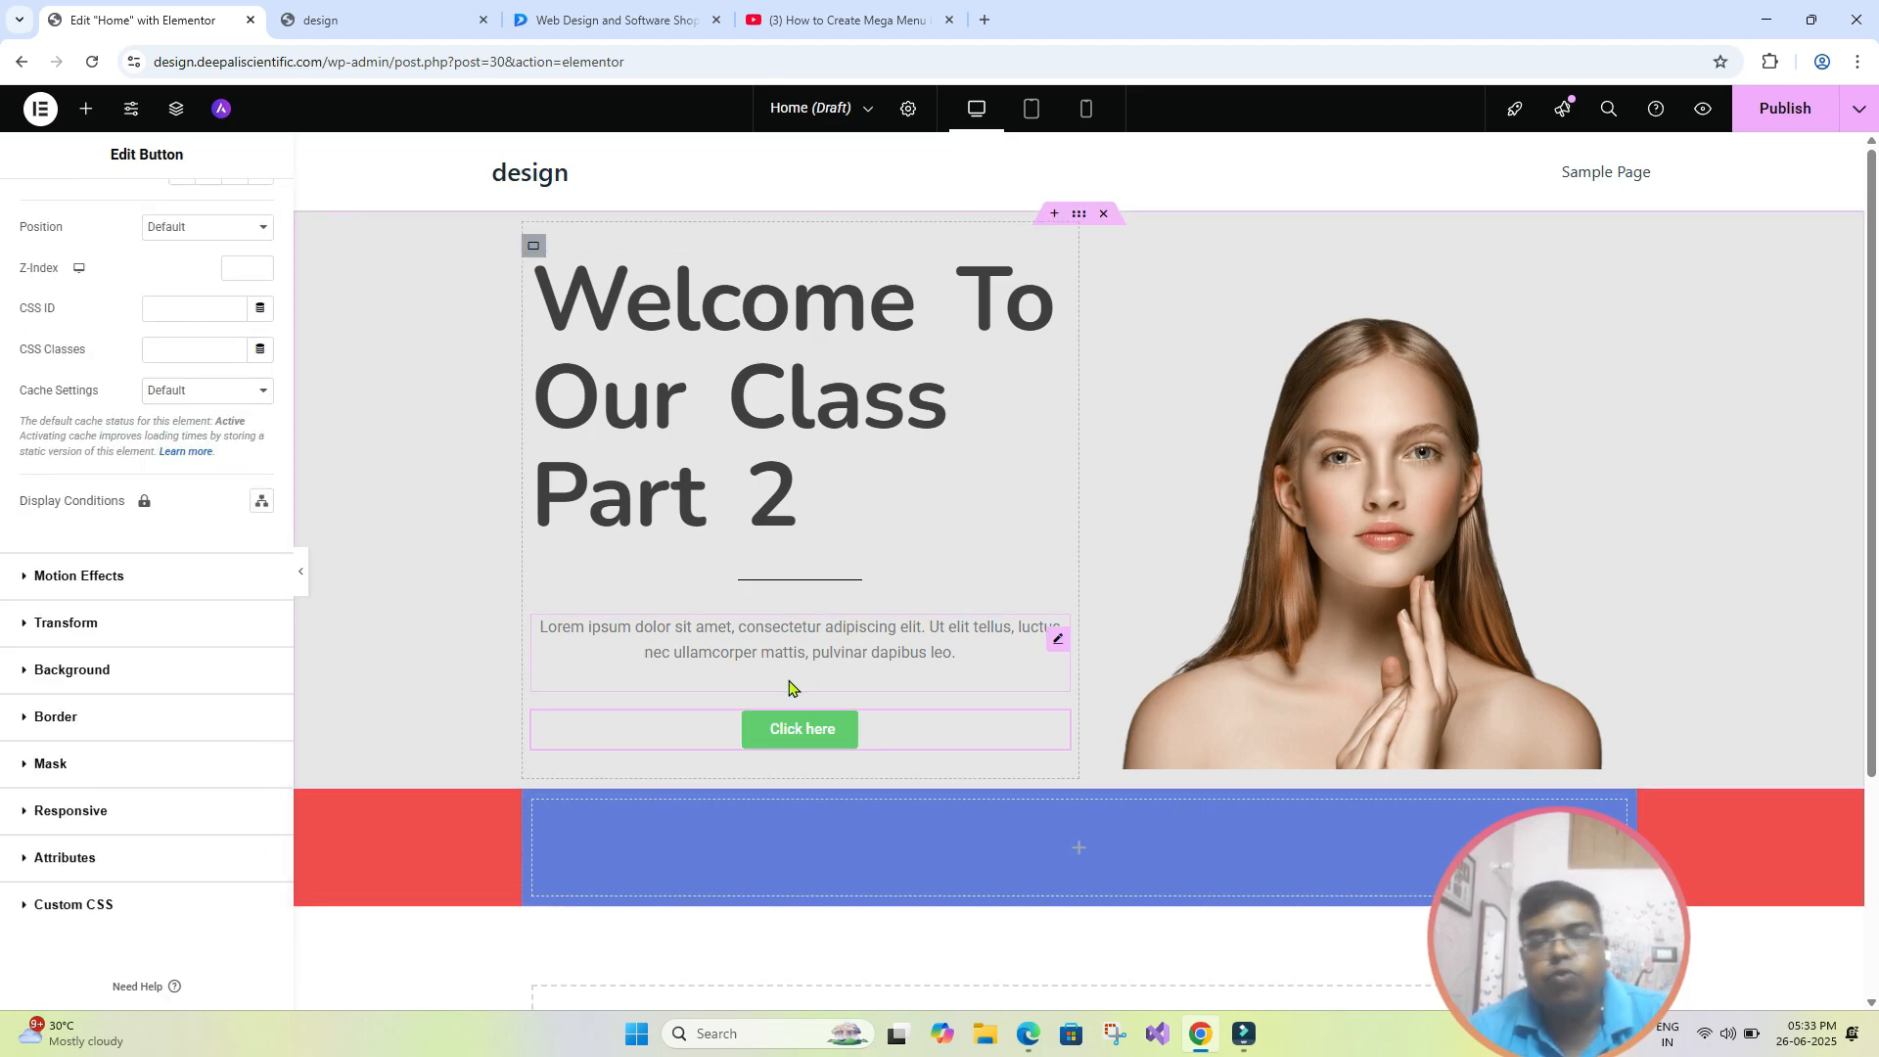
{"action": "left_click", "coordinate": [28, 577]}
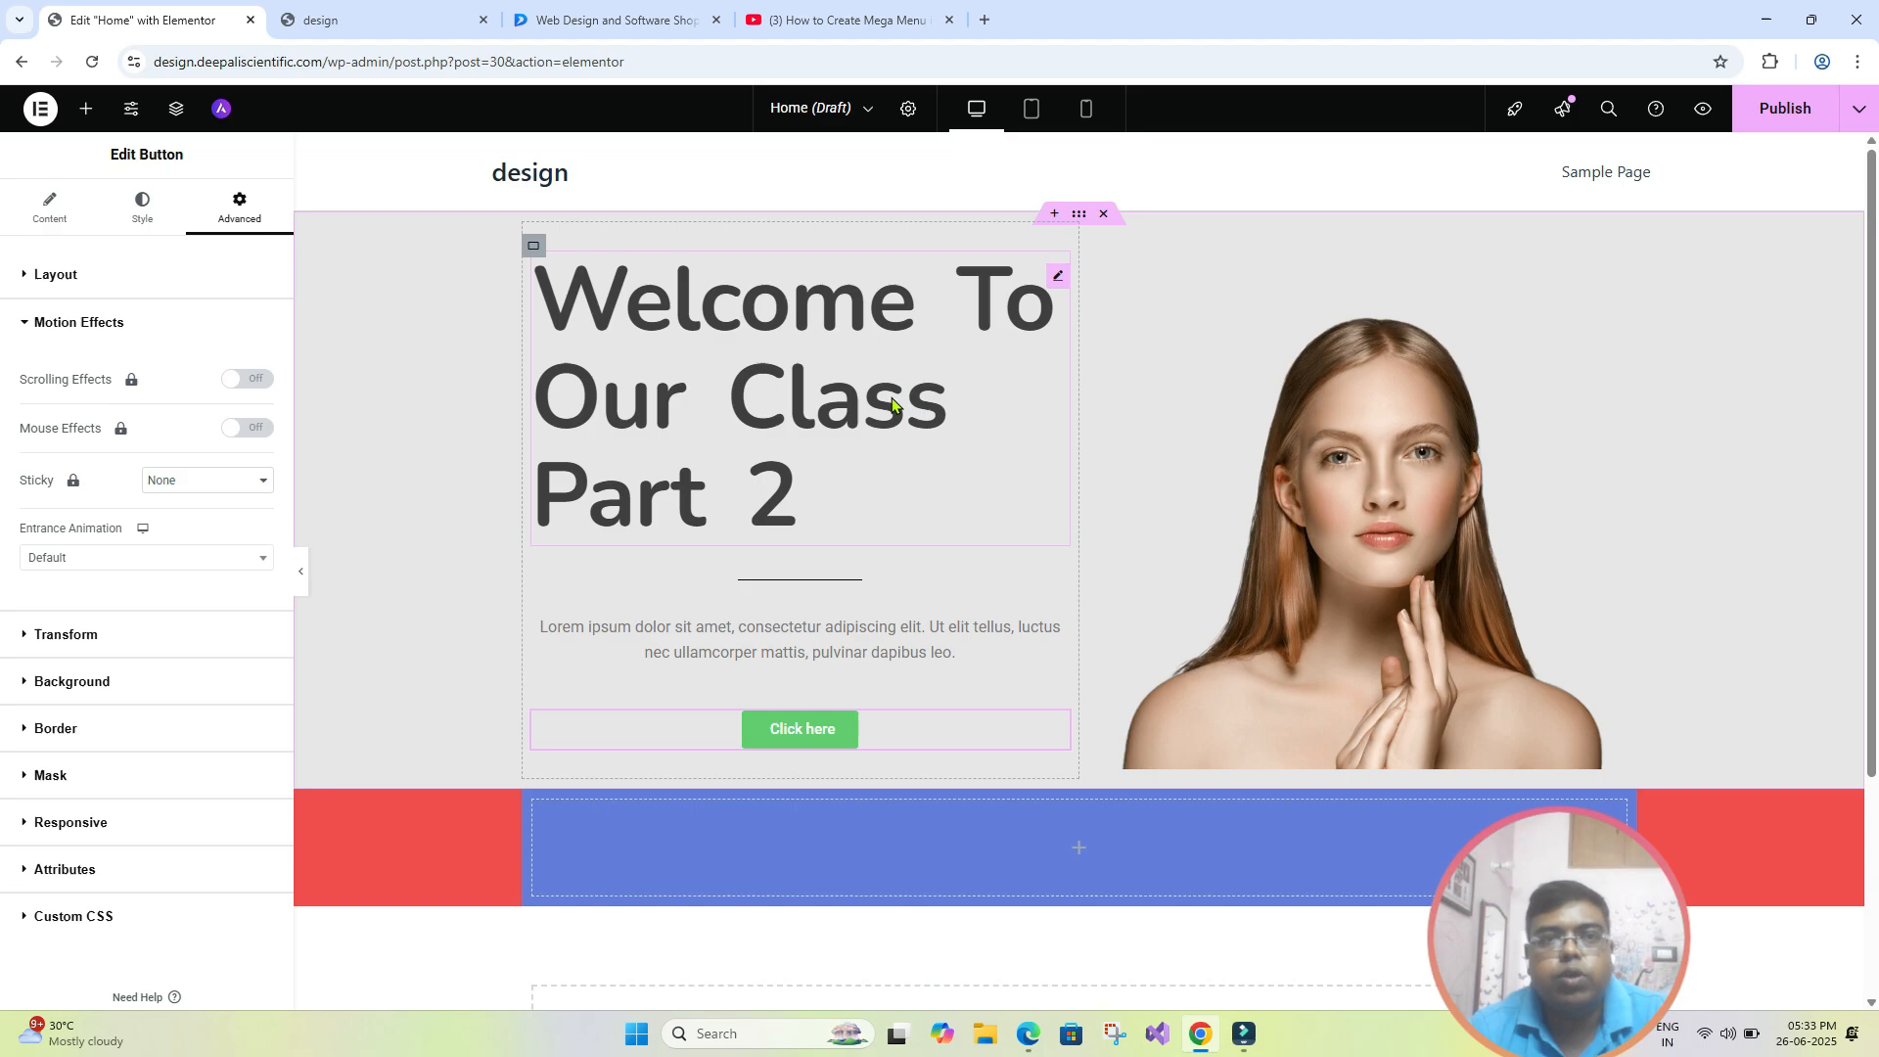
- Switch to the Dgtal Shapes website, view its home page as an animation example, and return to the Elementor editor
{"action": "left_click", "coordinate": [606, 19]}
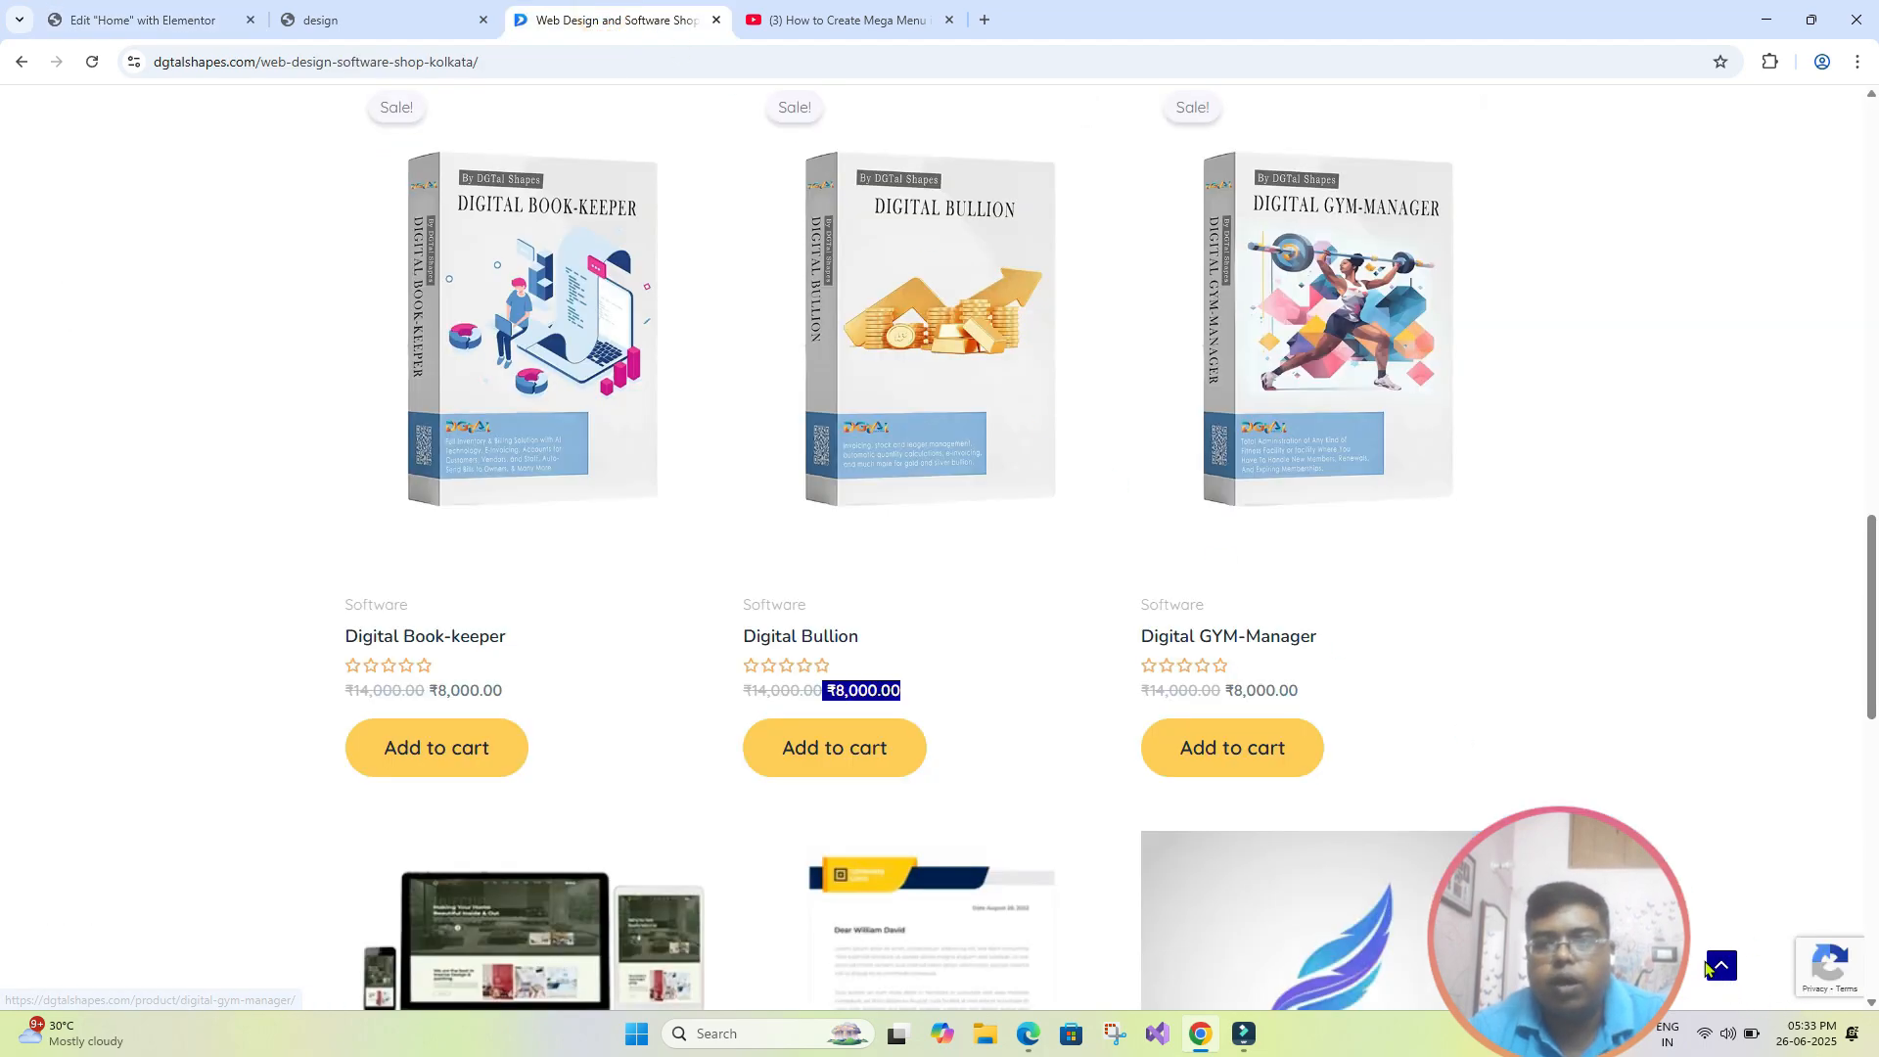
{"action": "left_click", "coordinate": [1710, 967]}
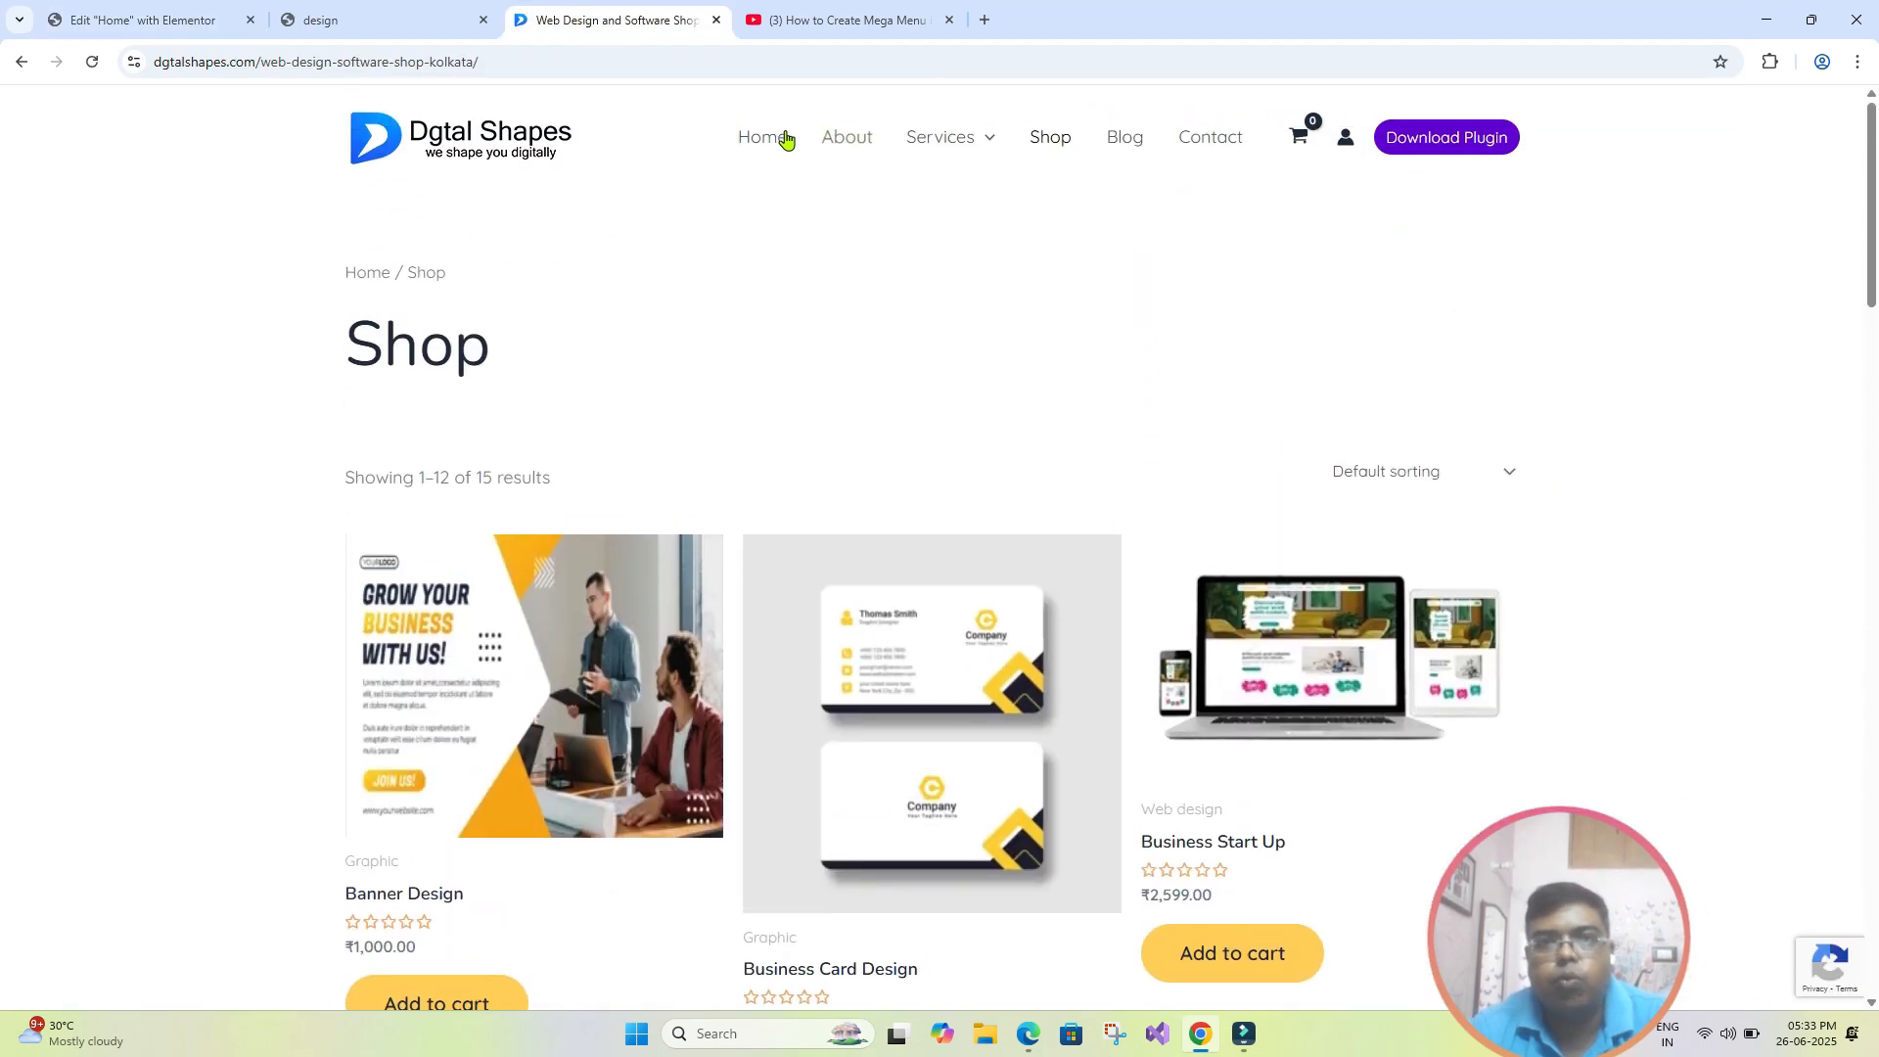
{"action": "left_click", "coordinate": [783, 138]}
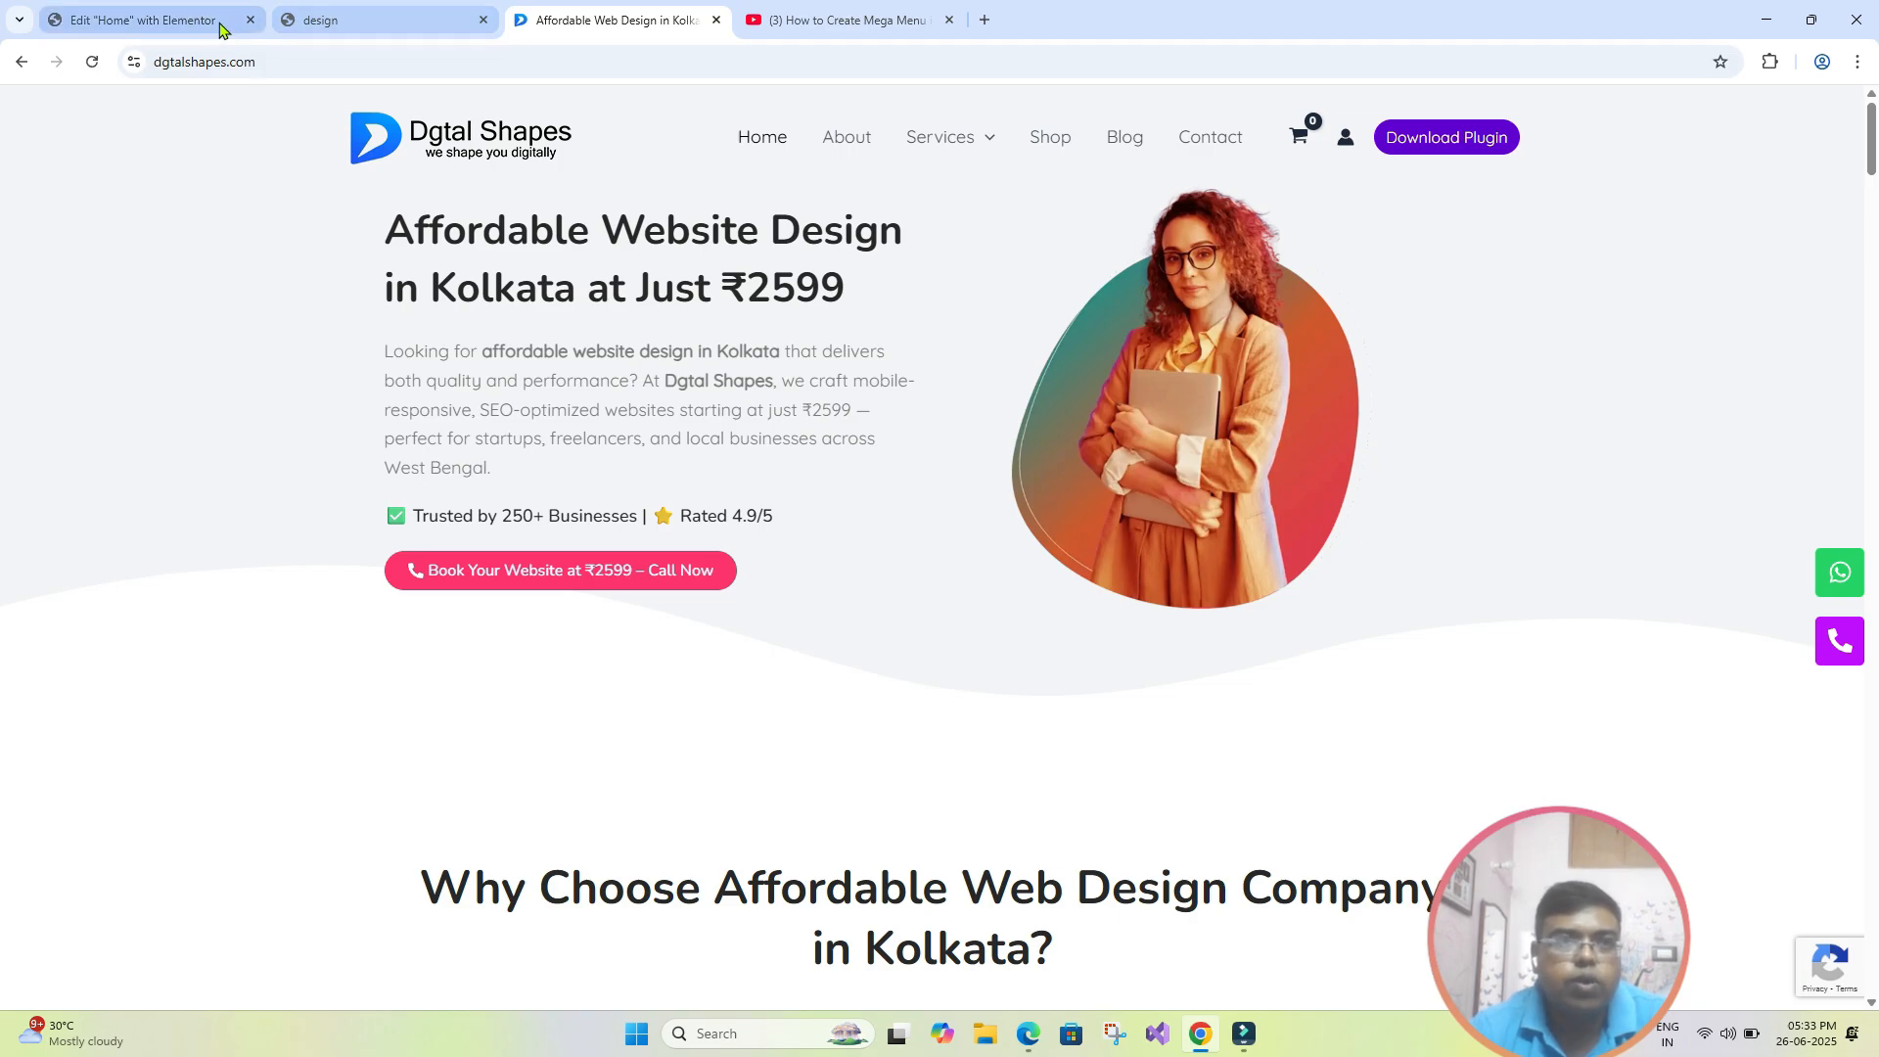
{"action": "left_click", "coordinate": [174, 20]}
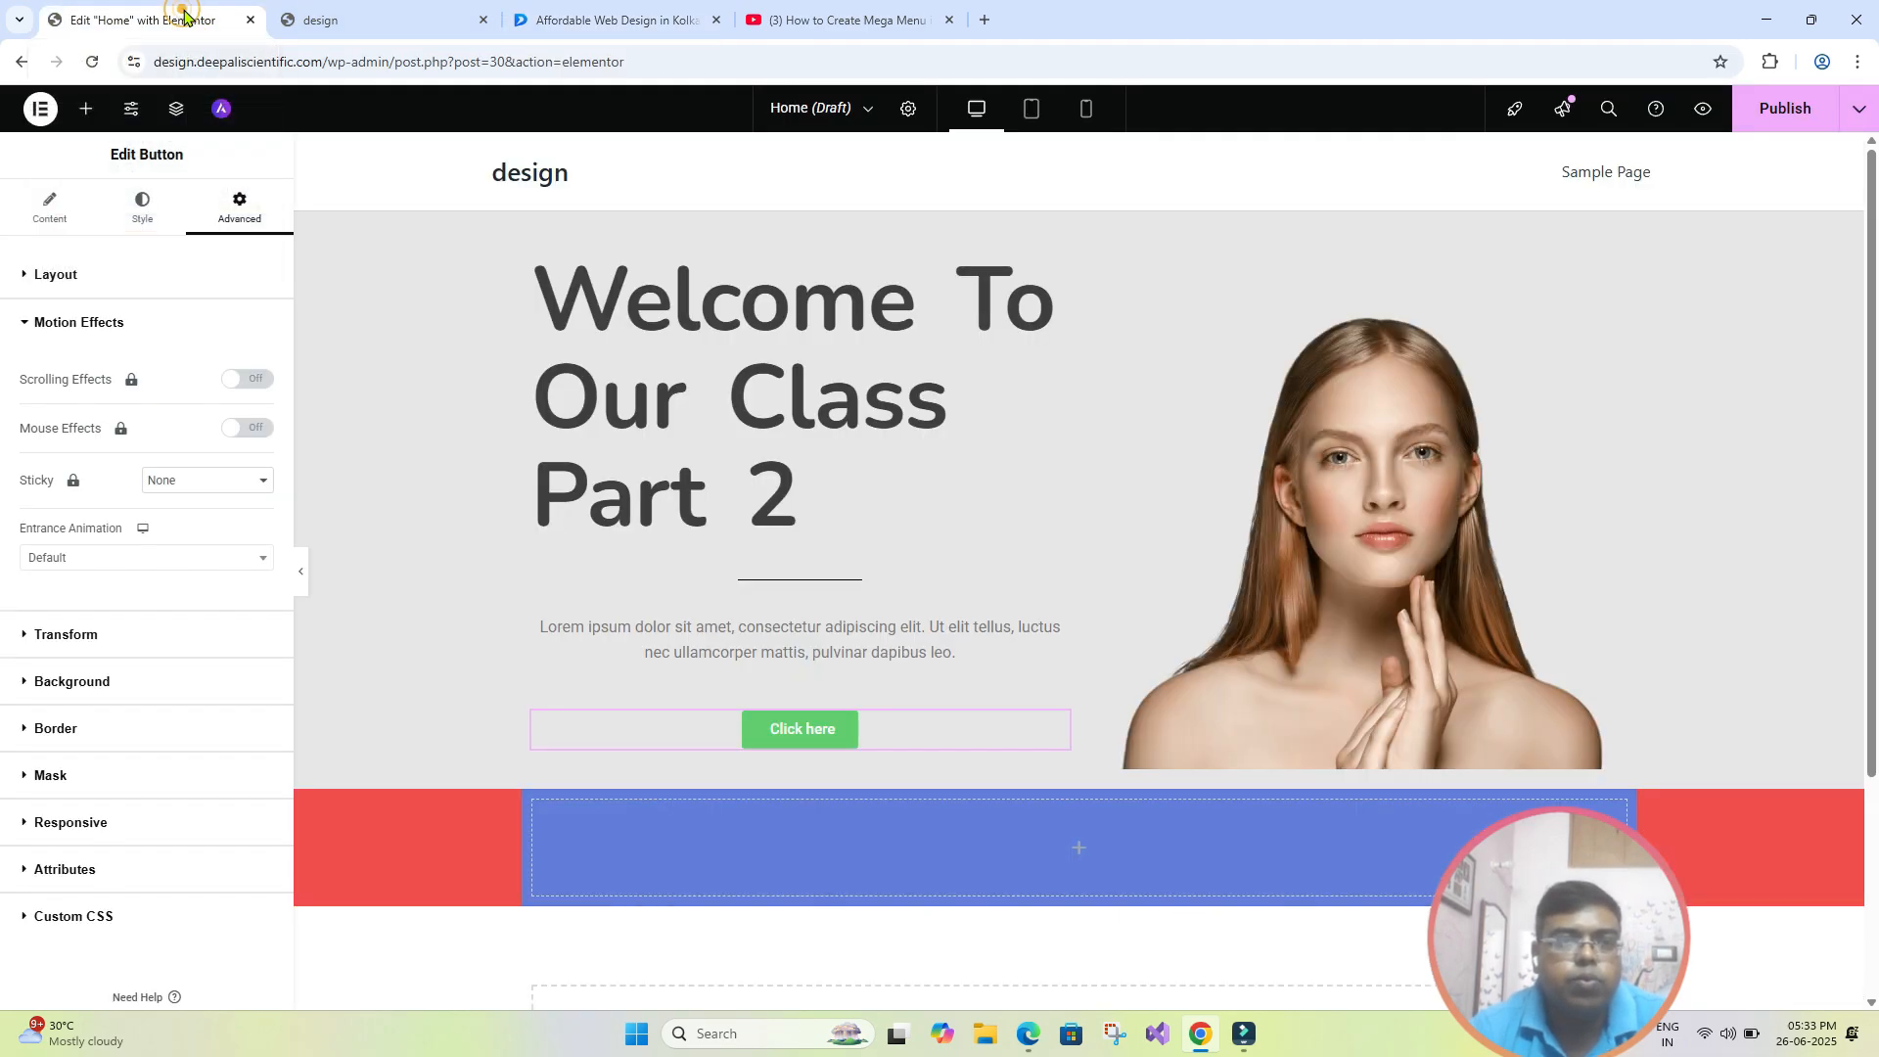
- Give the hero heading the Slide In Left entrance animation
{"action": "left_click", "coordinate": [696, 377]}
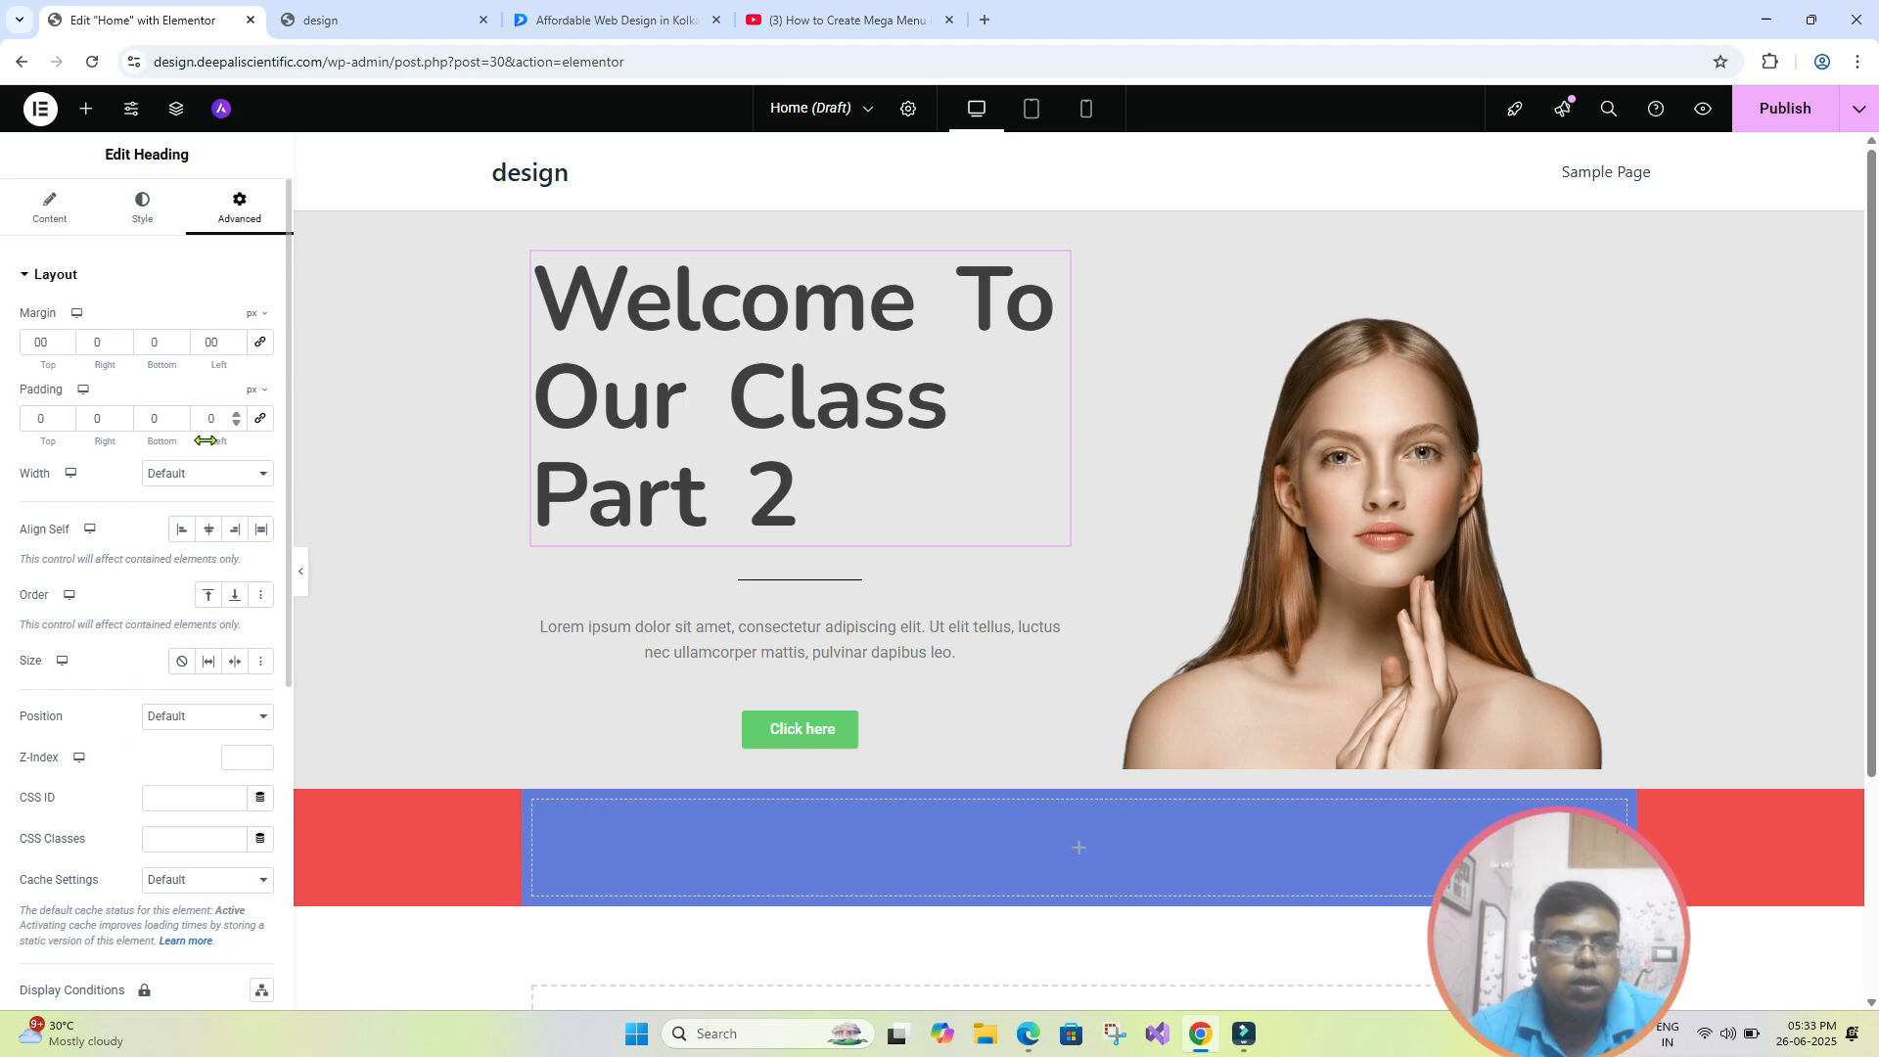
{"action": "scroll", "coordinate": [205, 440], "scroll_direction": "down", "scroll_amount": 5}
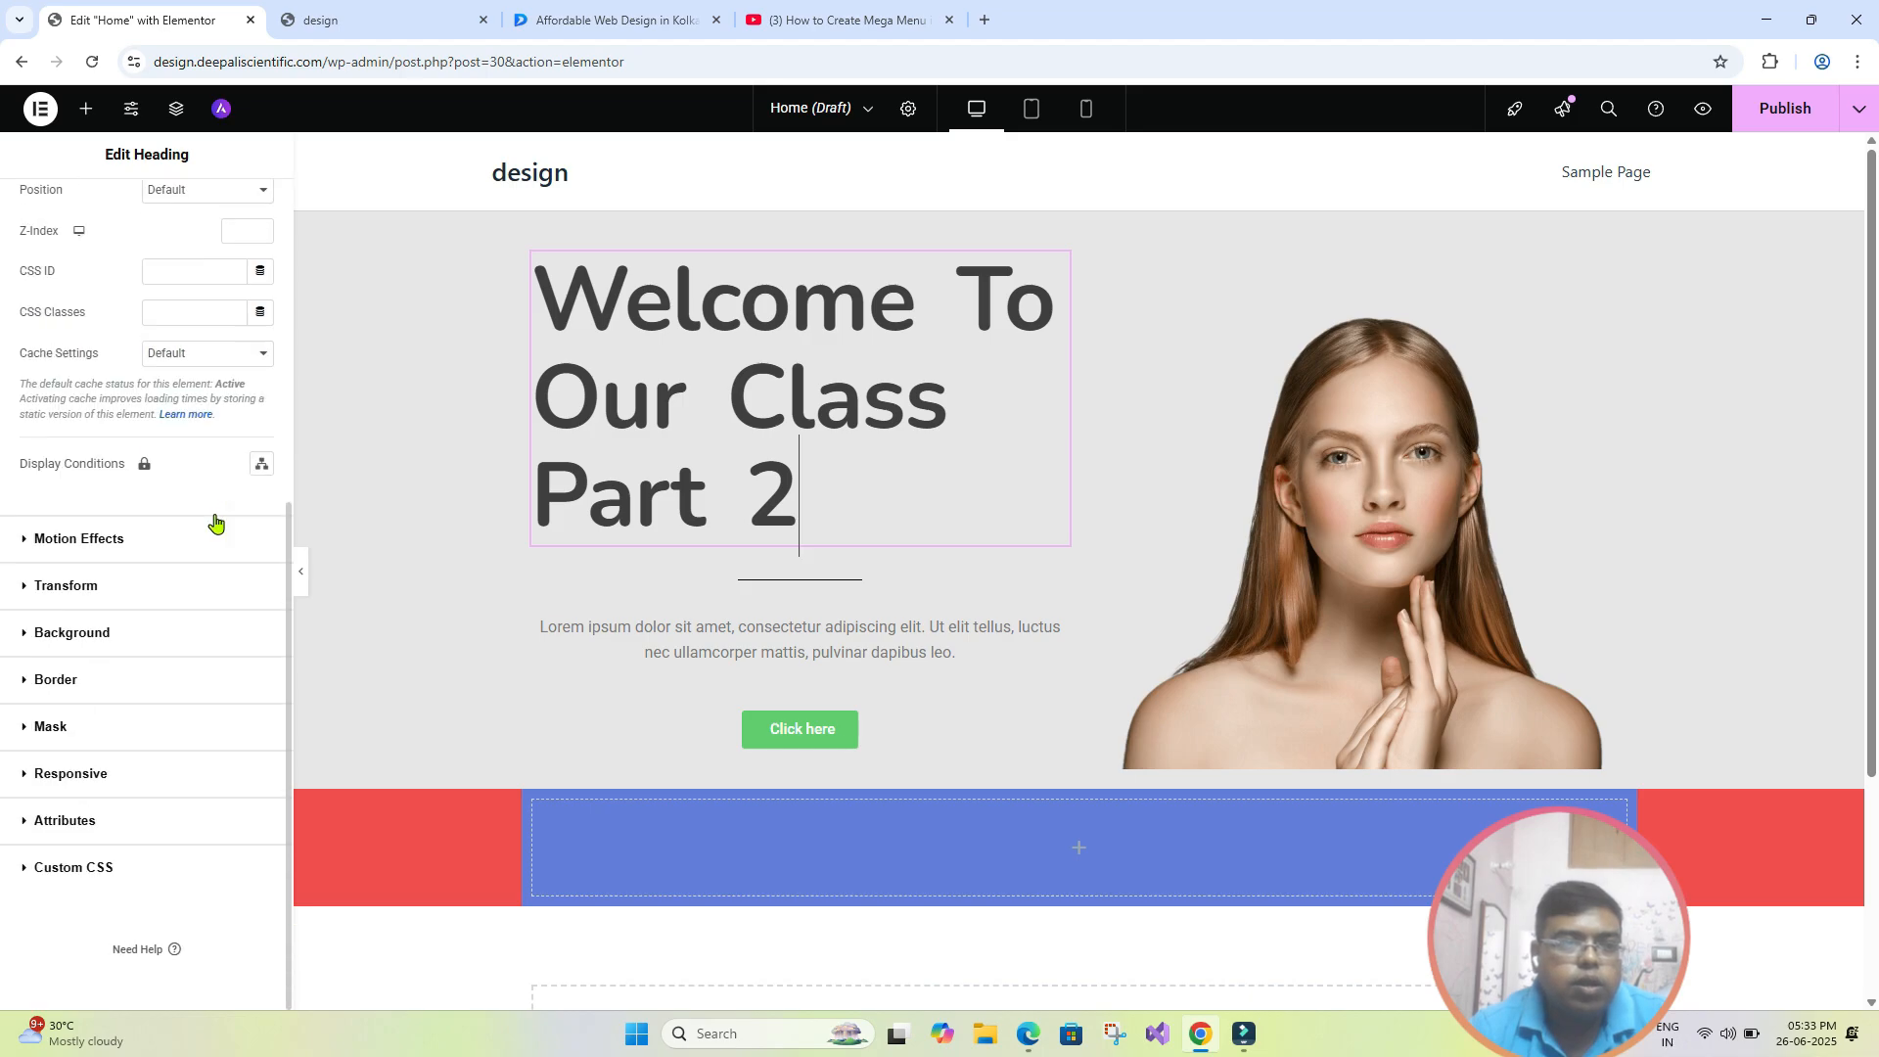
{"action": "left_click", "coordinate": [78, 539]}
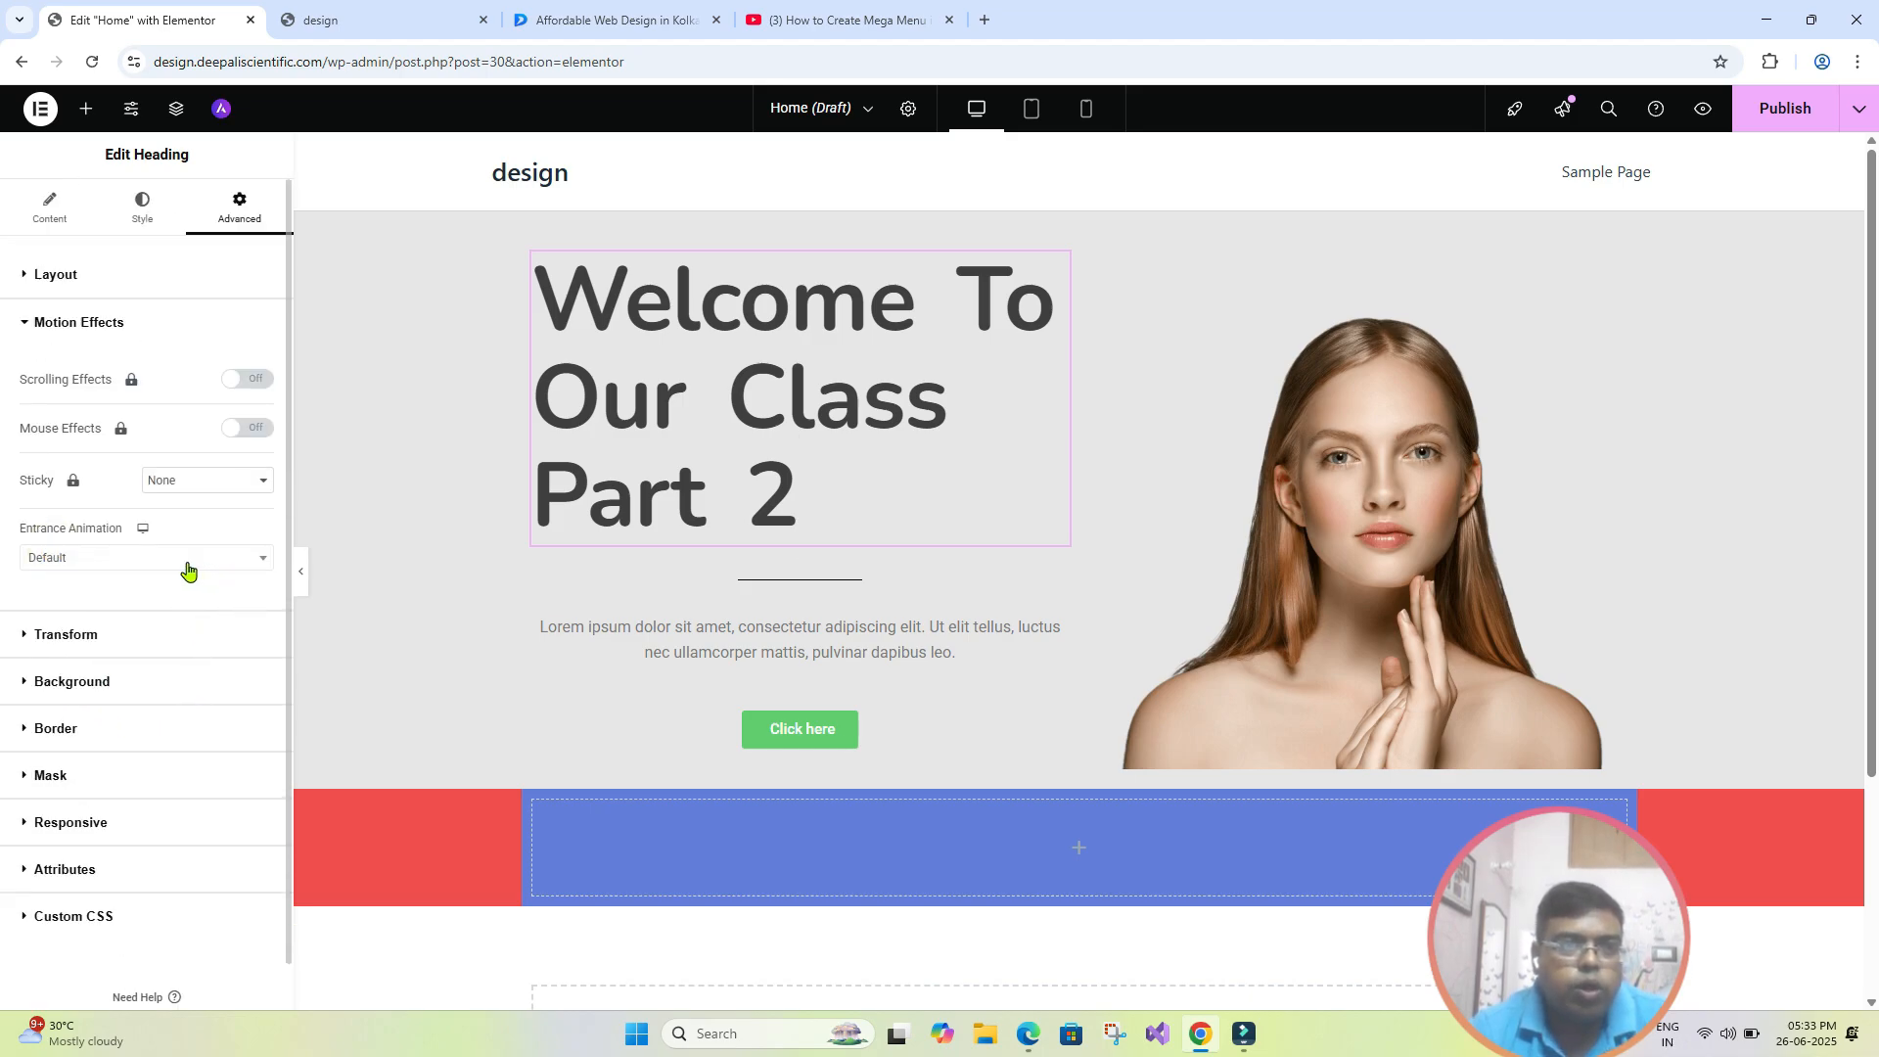
{"action": "left_click", "coordinate": [238, 559]}
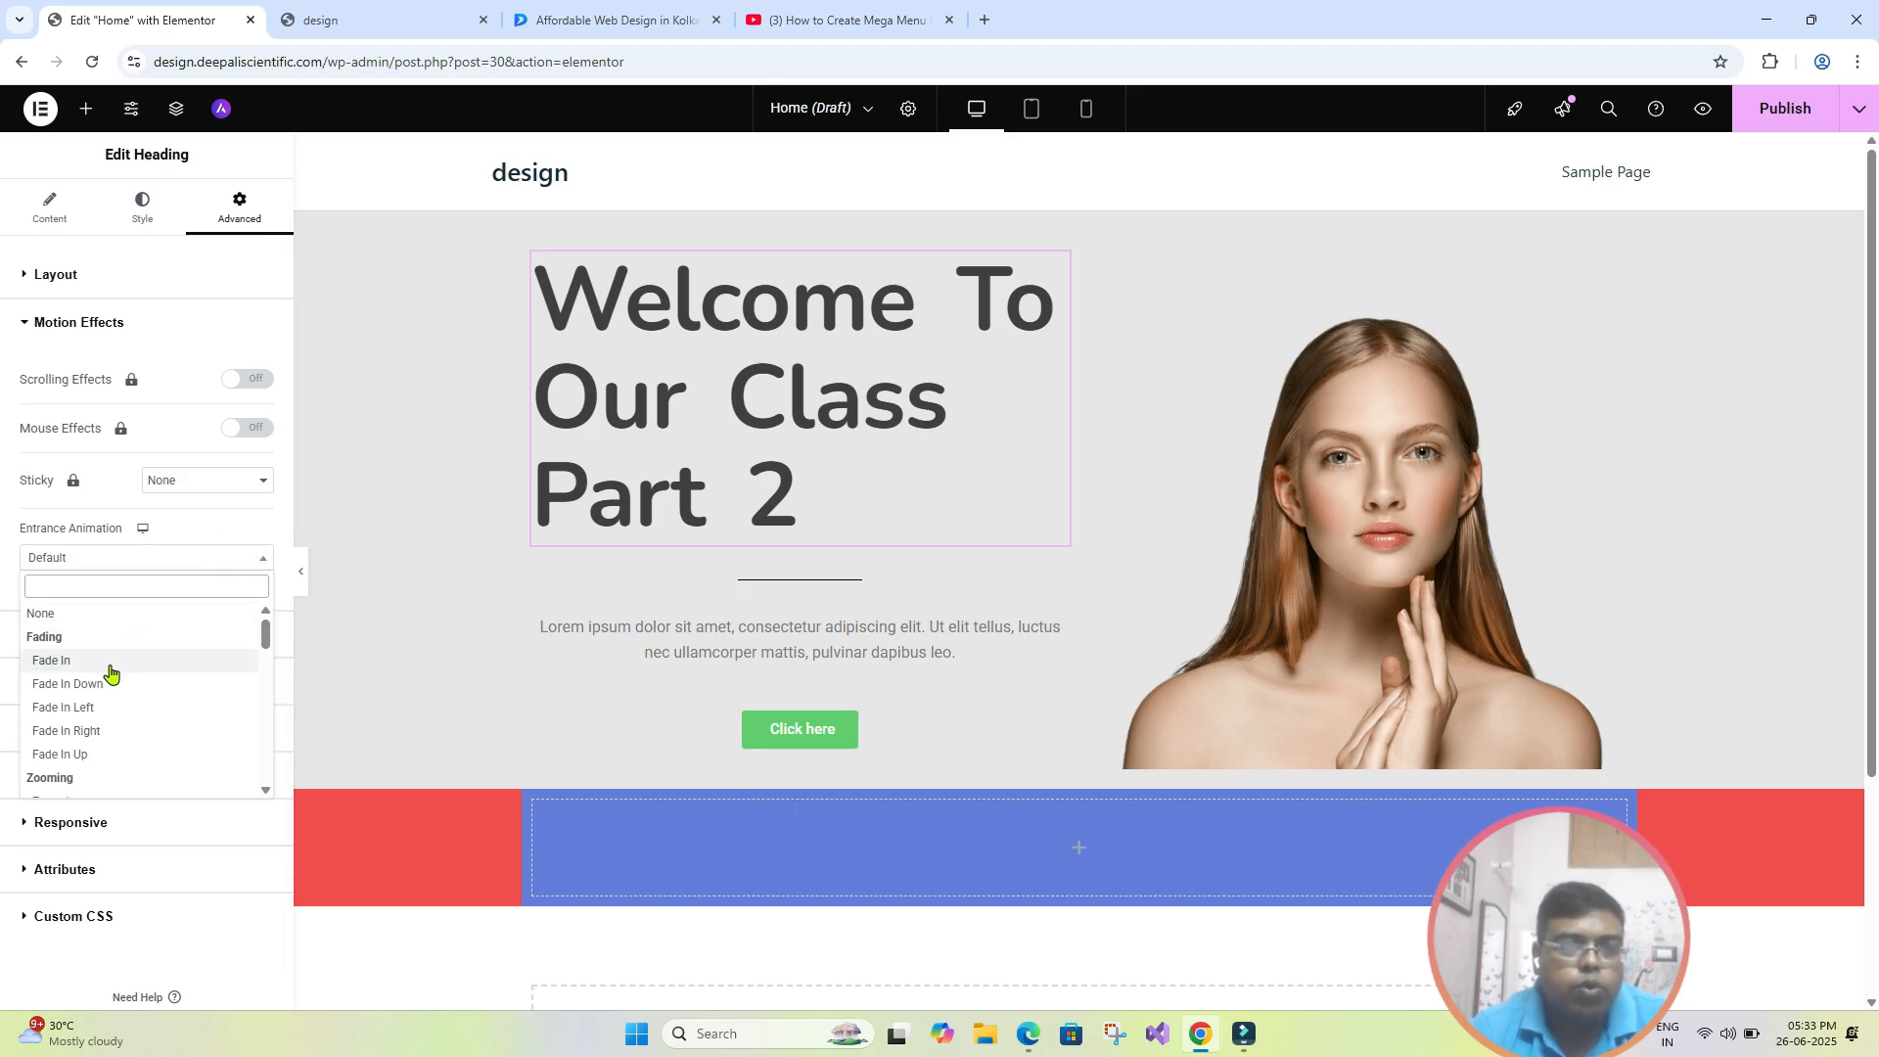
{"action": "scroll", "coordinate": [110, 674], "scroll_direction": "down", "scroll_amount": 1}
{"action": "scroll", "coordinate": [109, 672], "scroll_direction": "up", "scroll_amount": 1}
{"action": "scroll", "coordinate": [107, 680], "scroll_direction": "down", "scroll_amount": 3}
{"action": "scroll", "coordinate": [93, 707], "scroll_direction": "down", "scroll_amount": 2}
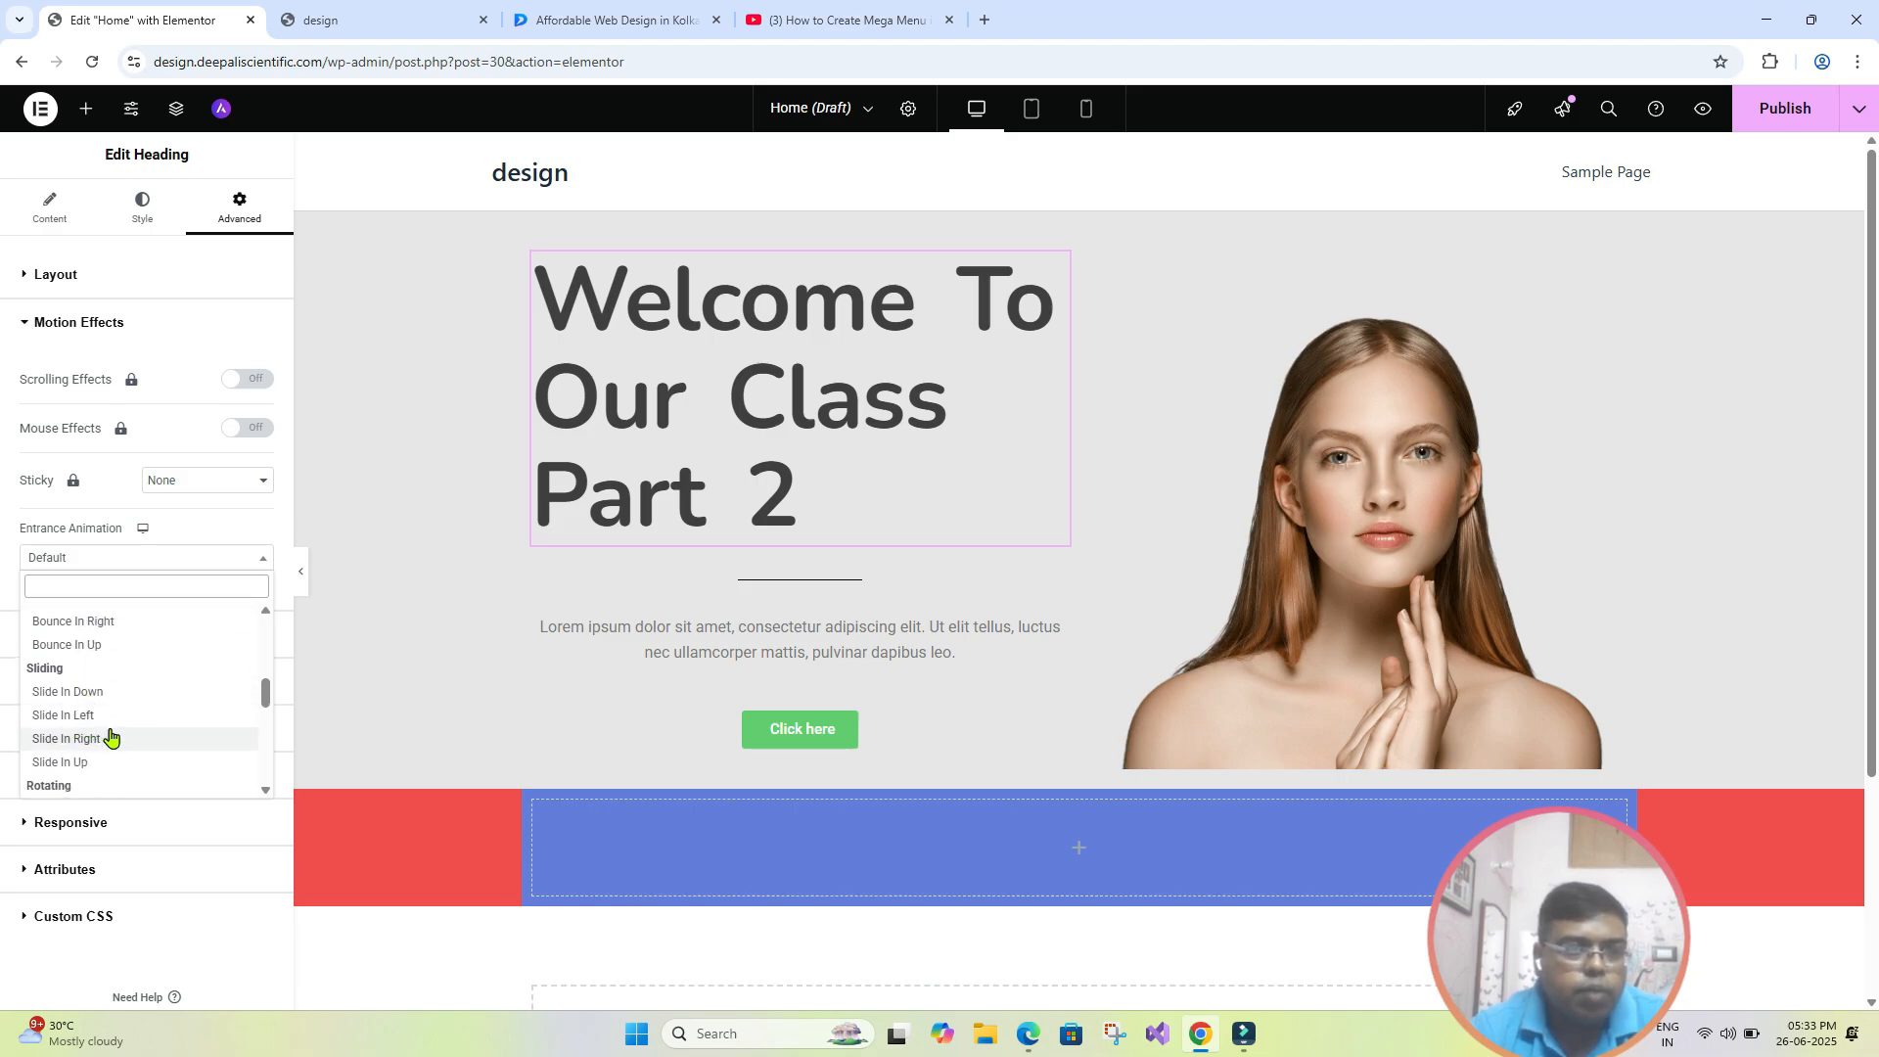
{"action": "left_click", "coordinate": [108, 717]}
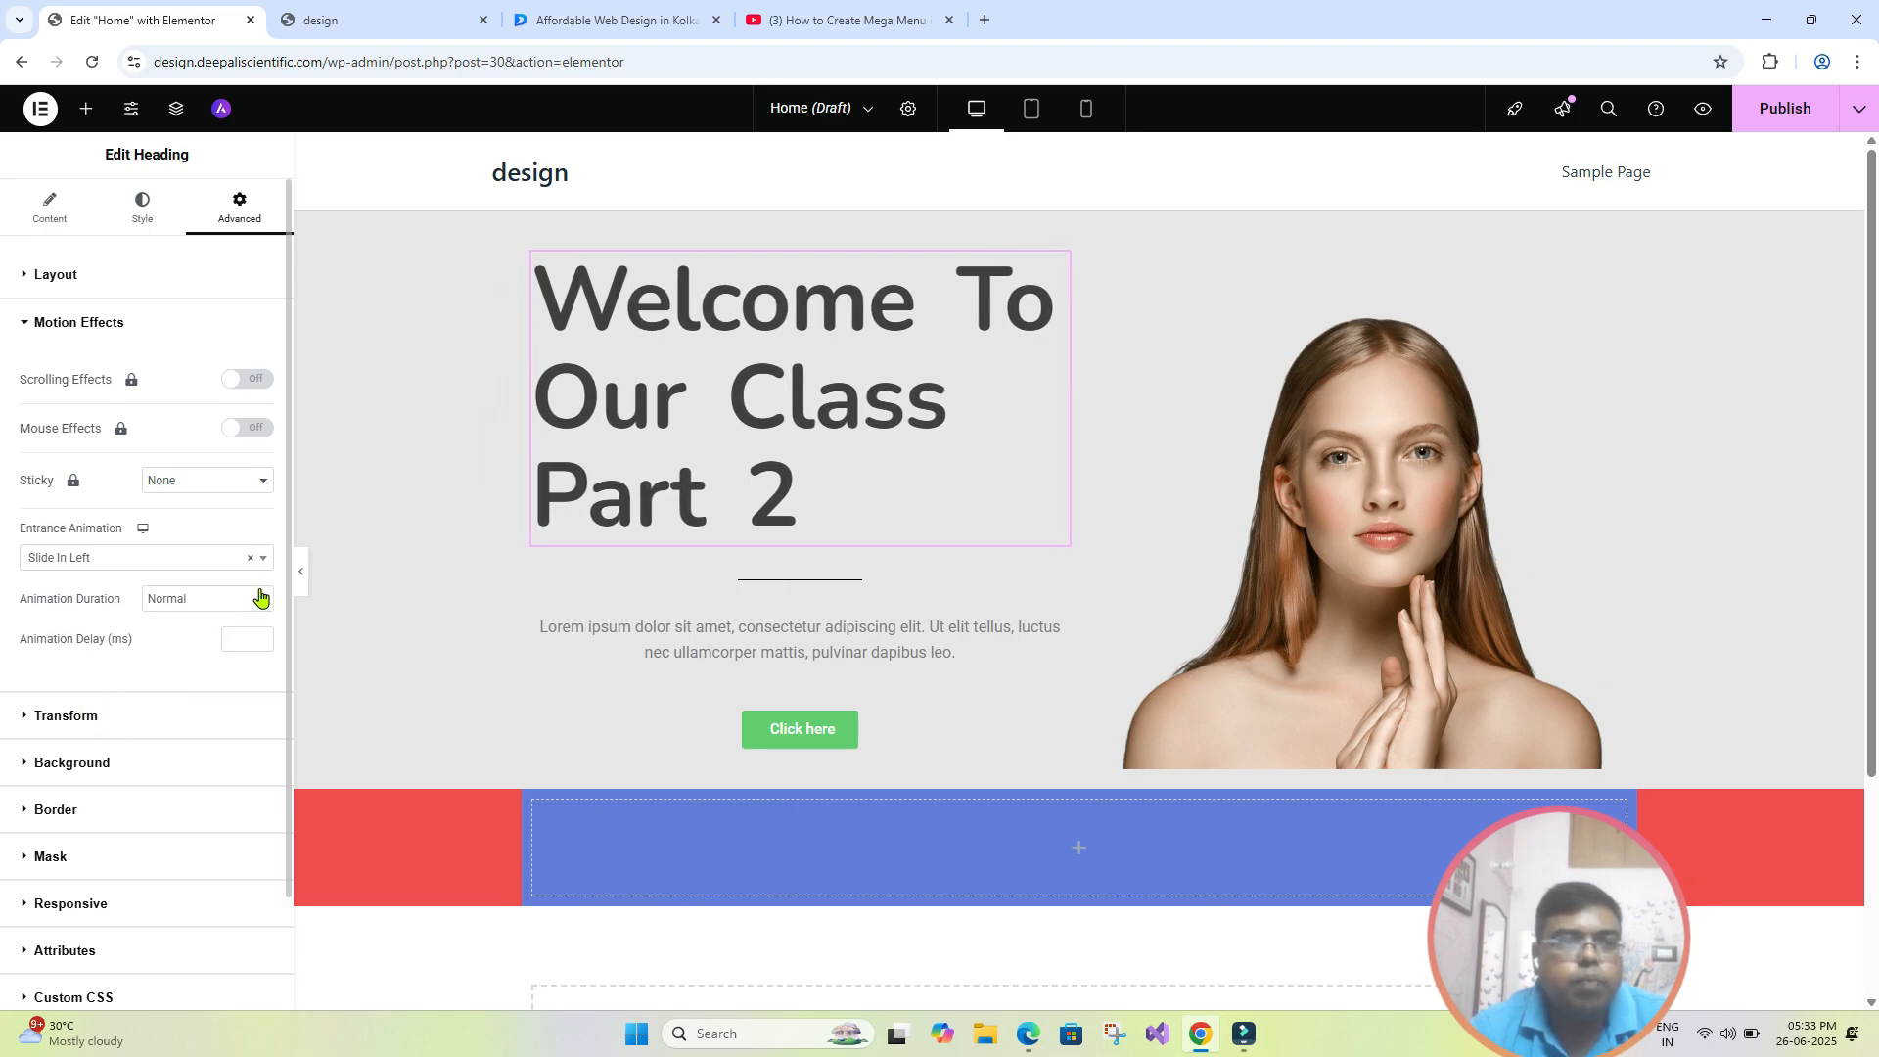
- Try the Slow and Fast durations for the heading's entrance animation, and set the animation duration to Slow
{"action": "left_click", "coordinate": [223, 603]}
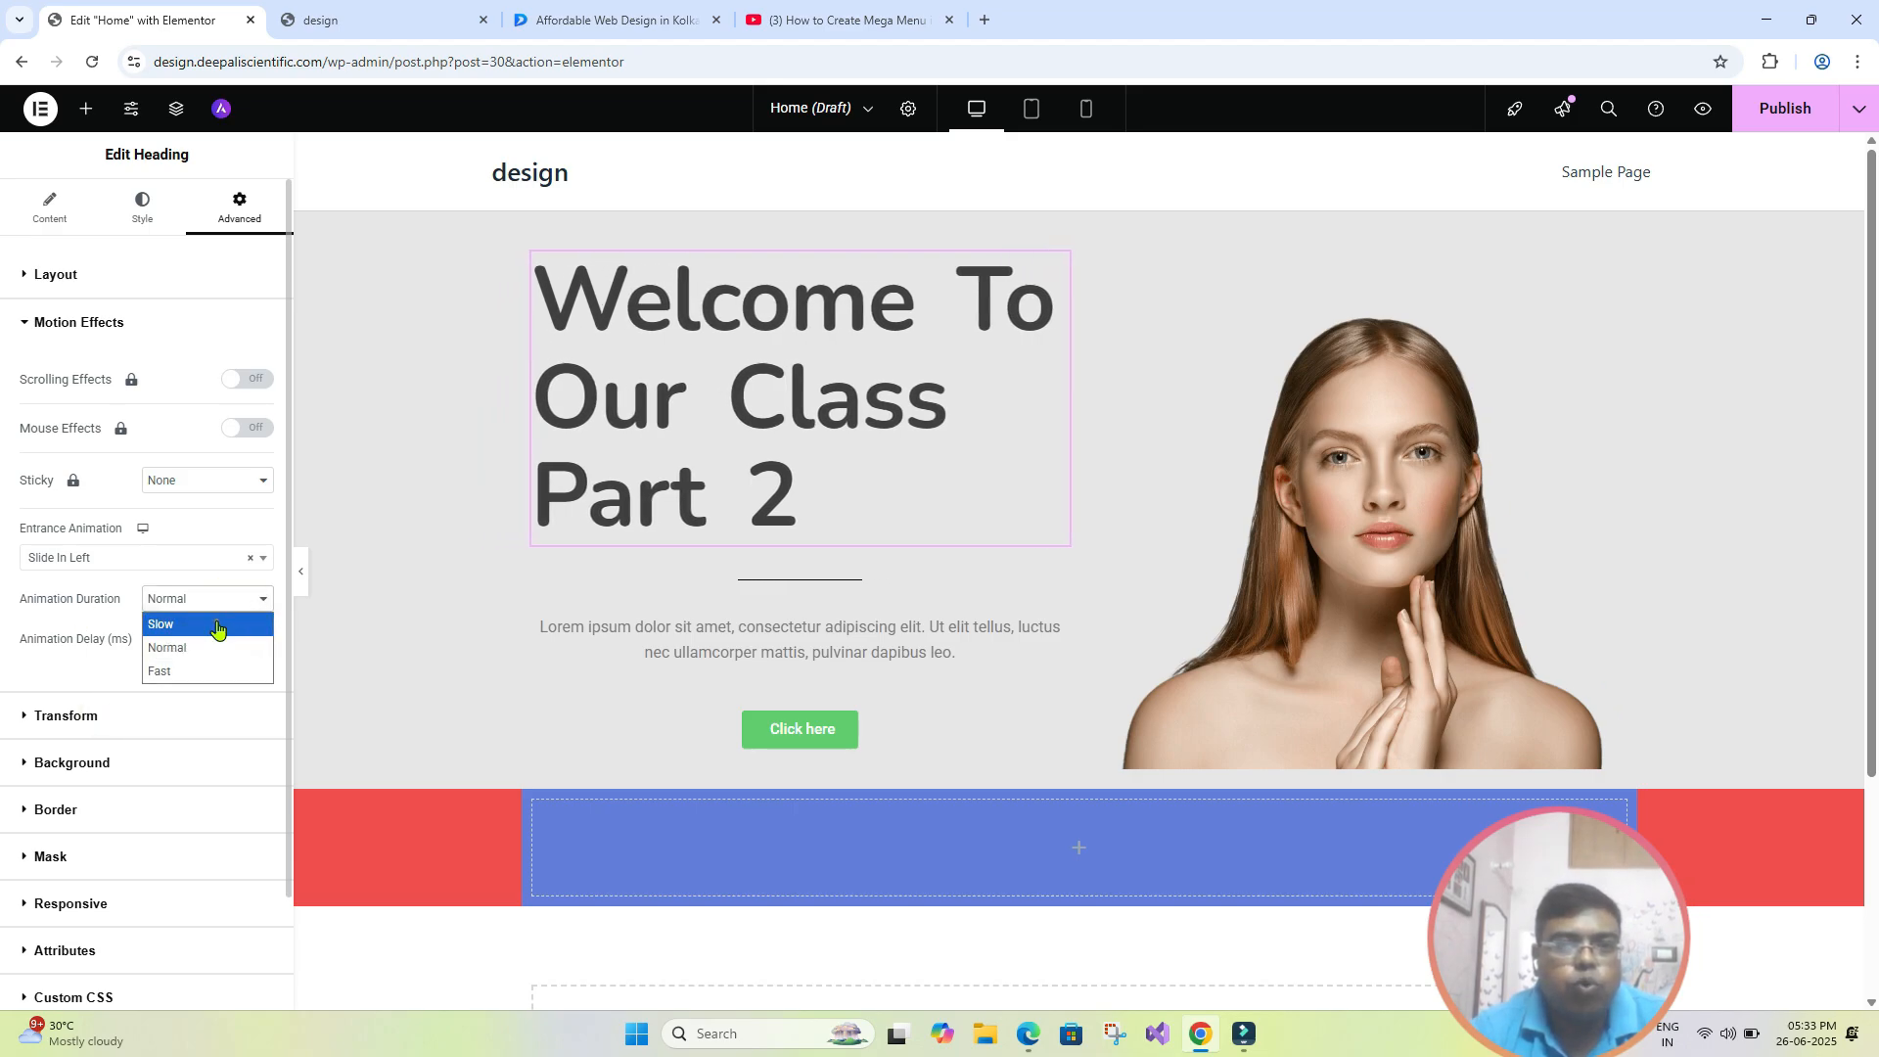
{"action": "left_click", "coordinate": [217, 627]}
{"action": "left_click", "coordinate": [219, 599]}
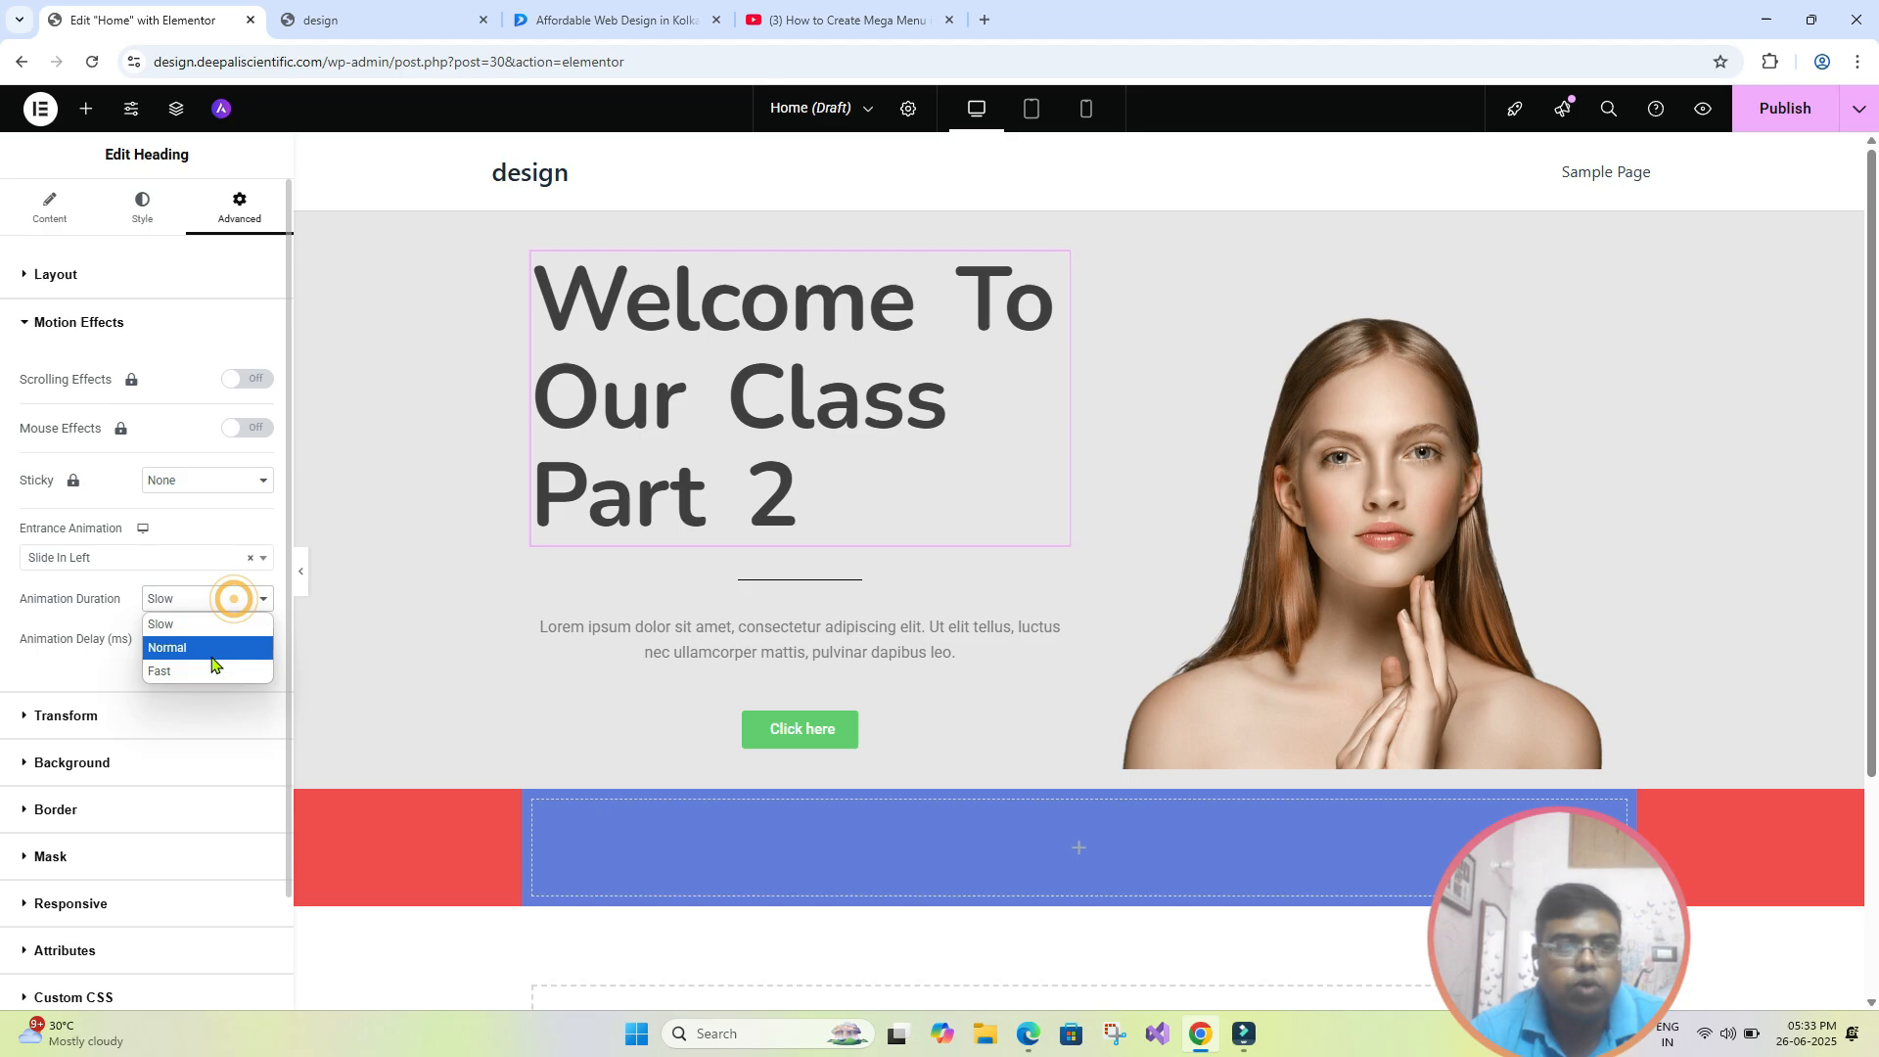
{"action": "left_click", "coordinate": [212, 663]}
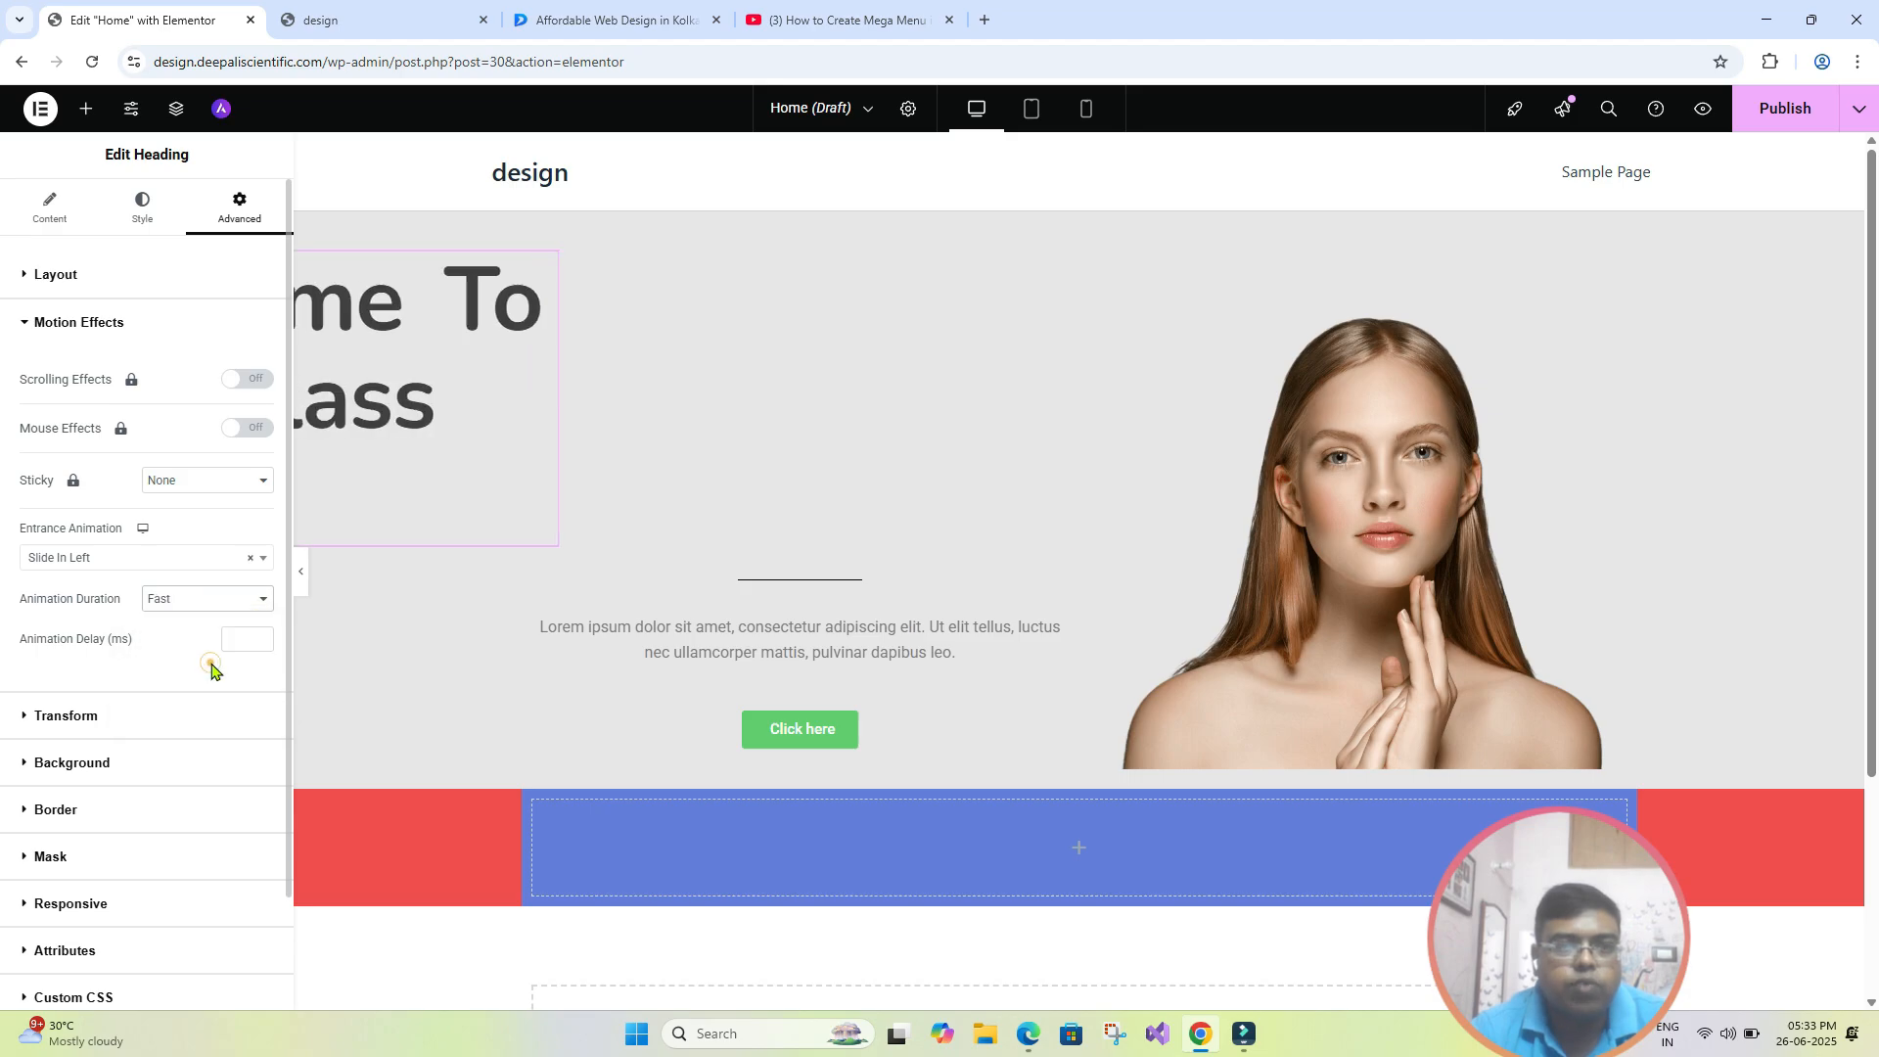
{"action": "left_click", "coordinate": [240, 611]}
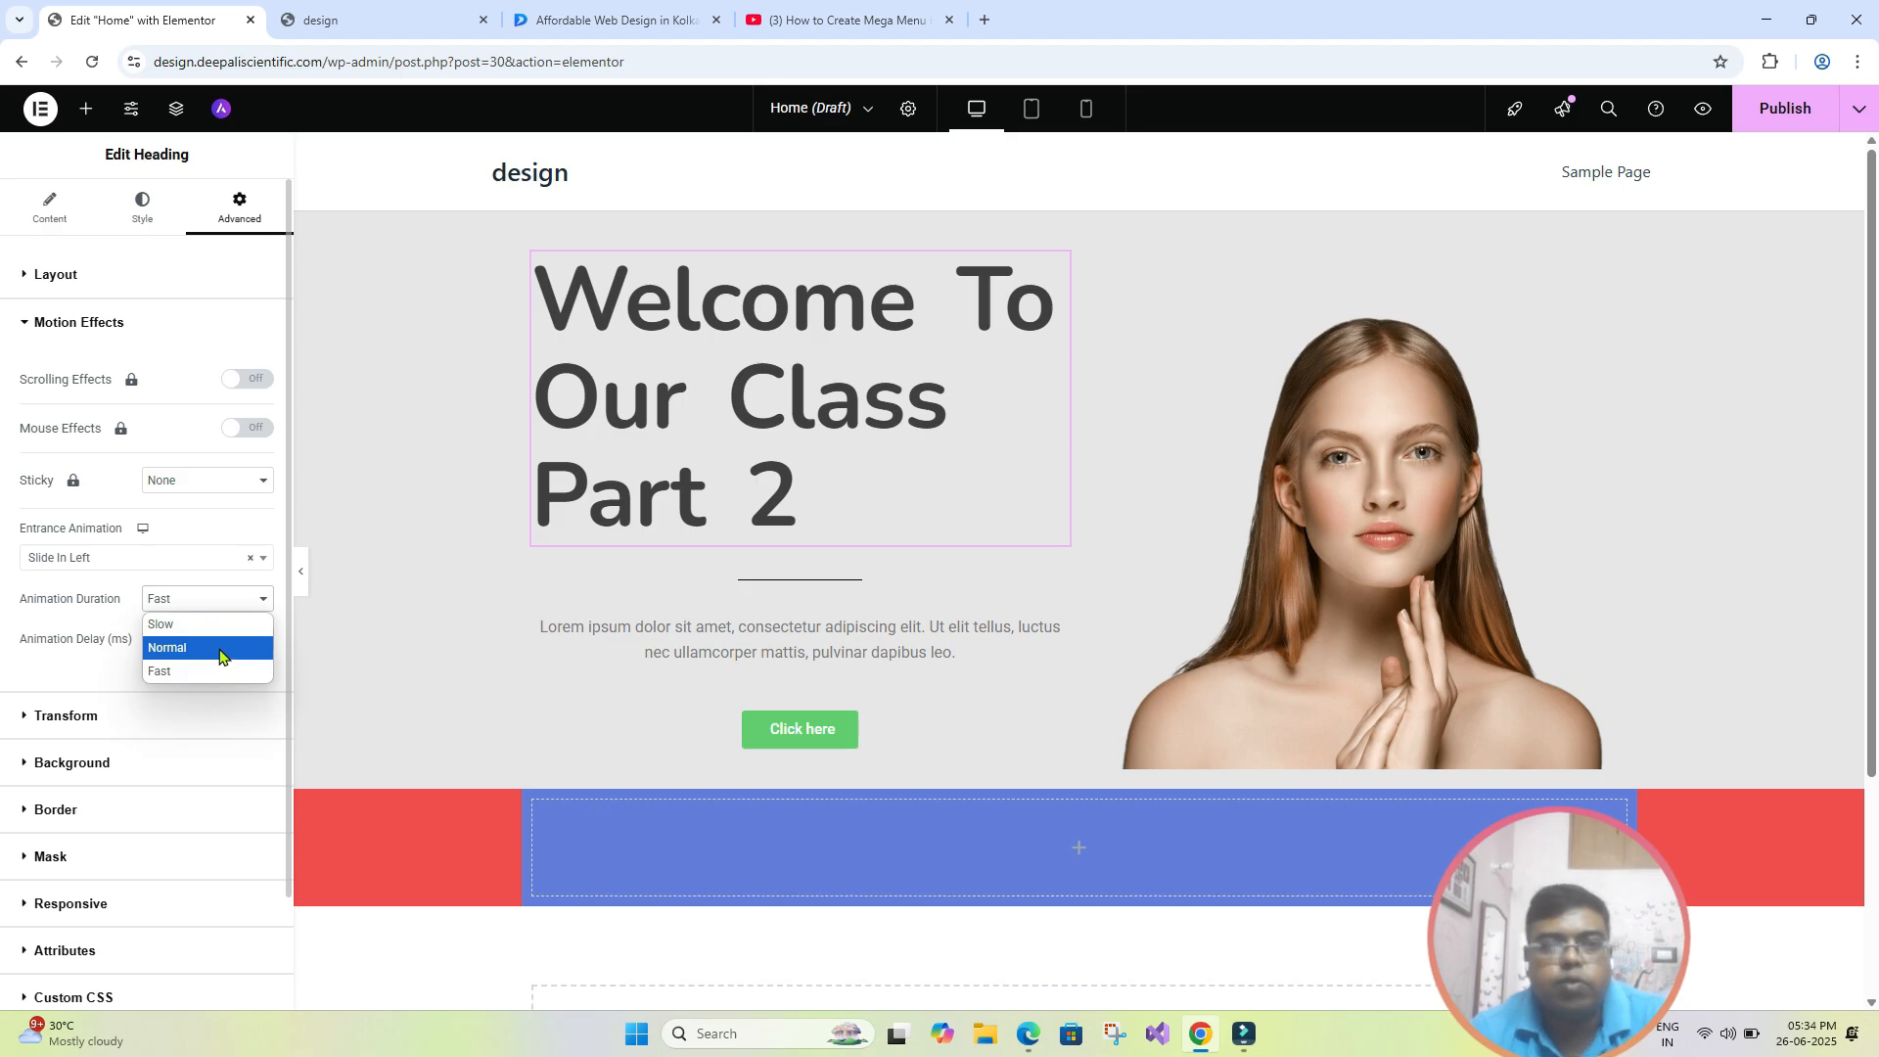
{"action": "left_click", "coordinate": [221, 625]}
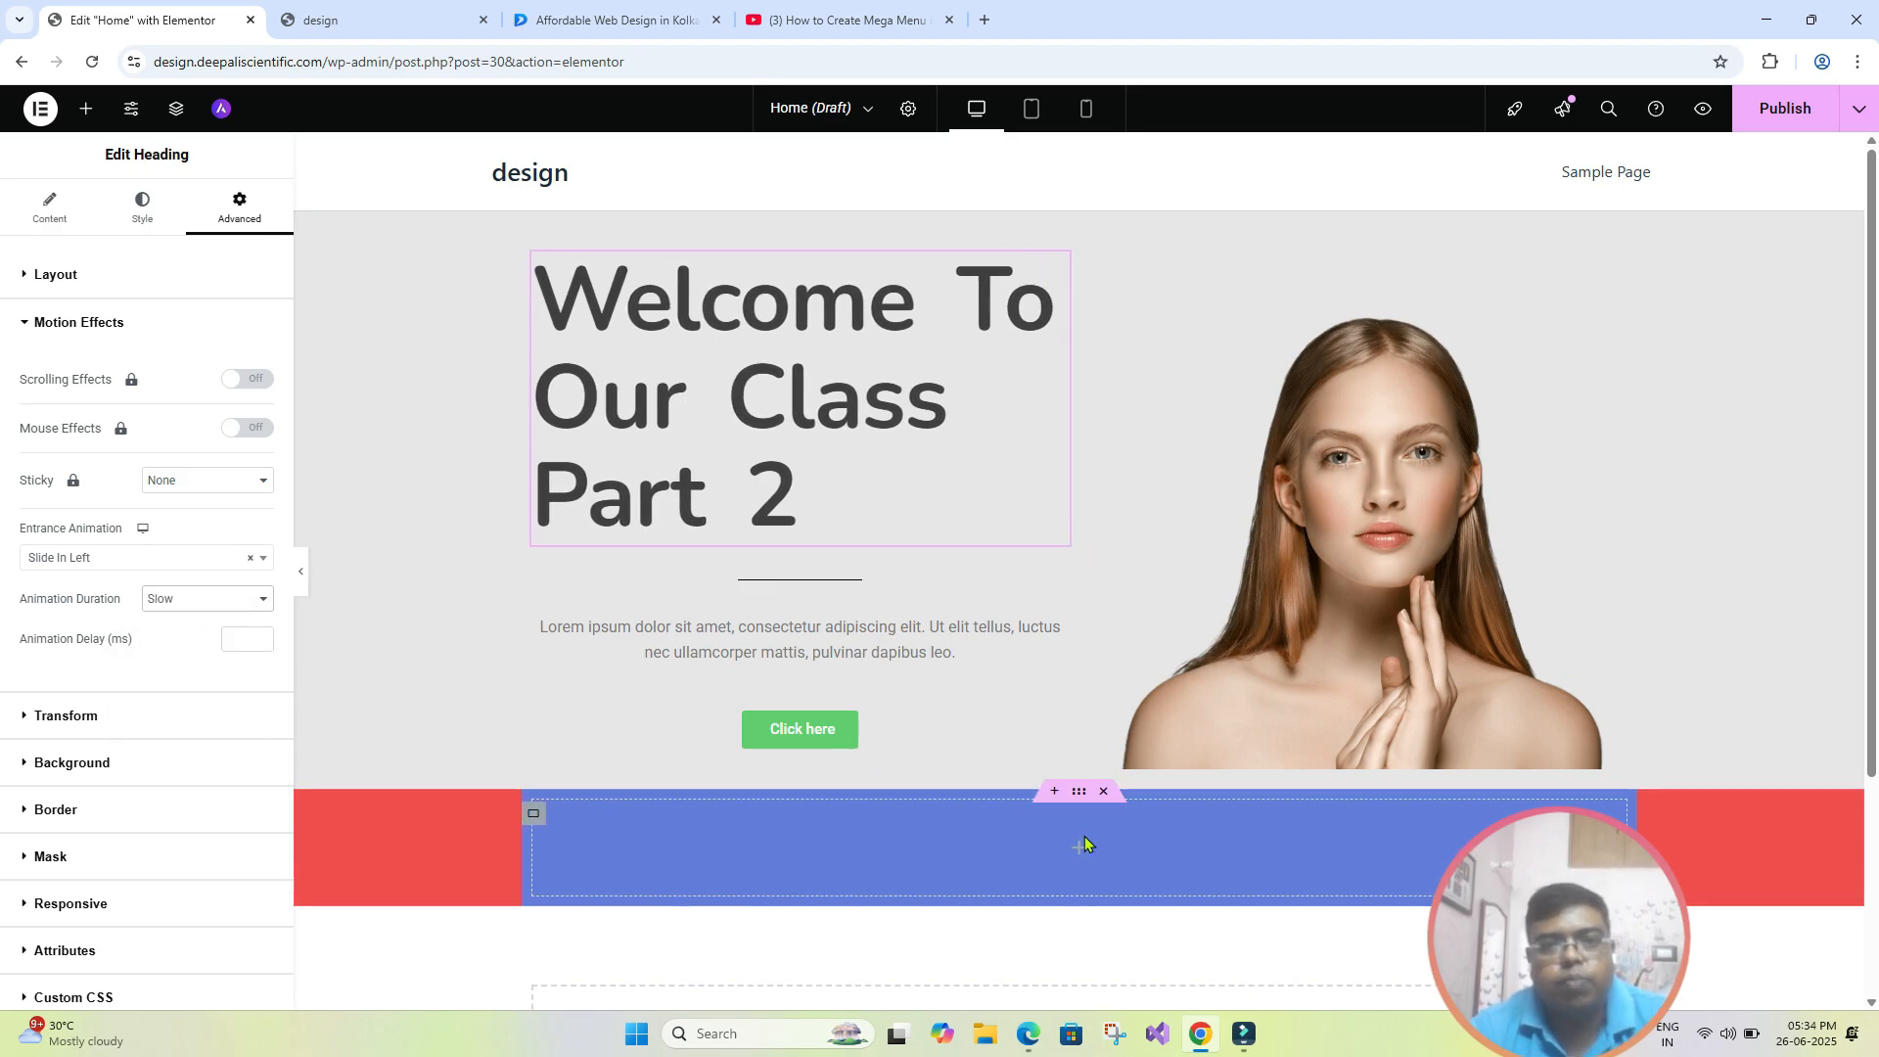
- Save the page draft, view the hero section with the editing panel hidden, and bring the panel back
{"action": "key", "text": "ctrl+s"}
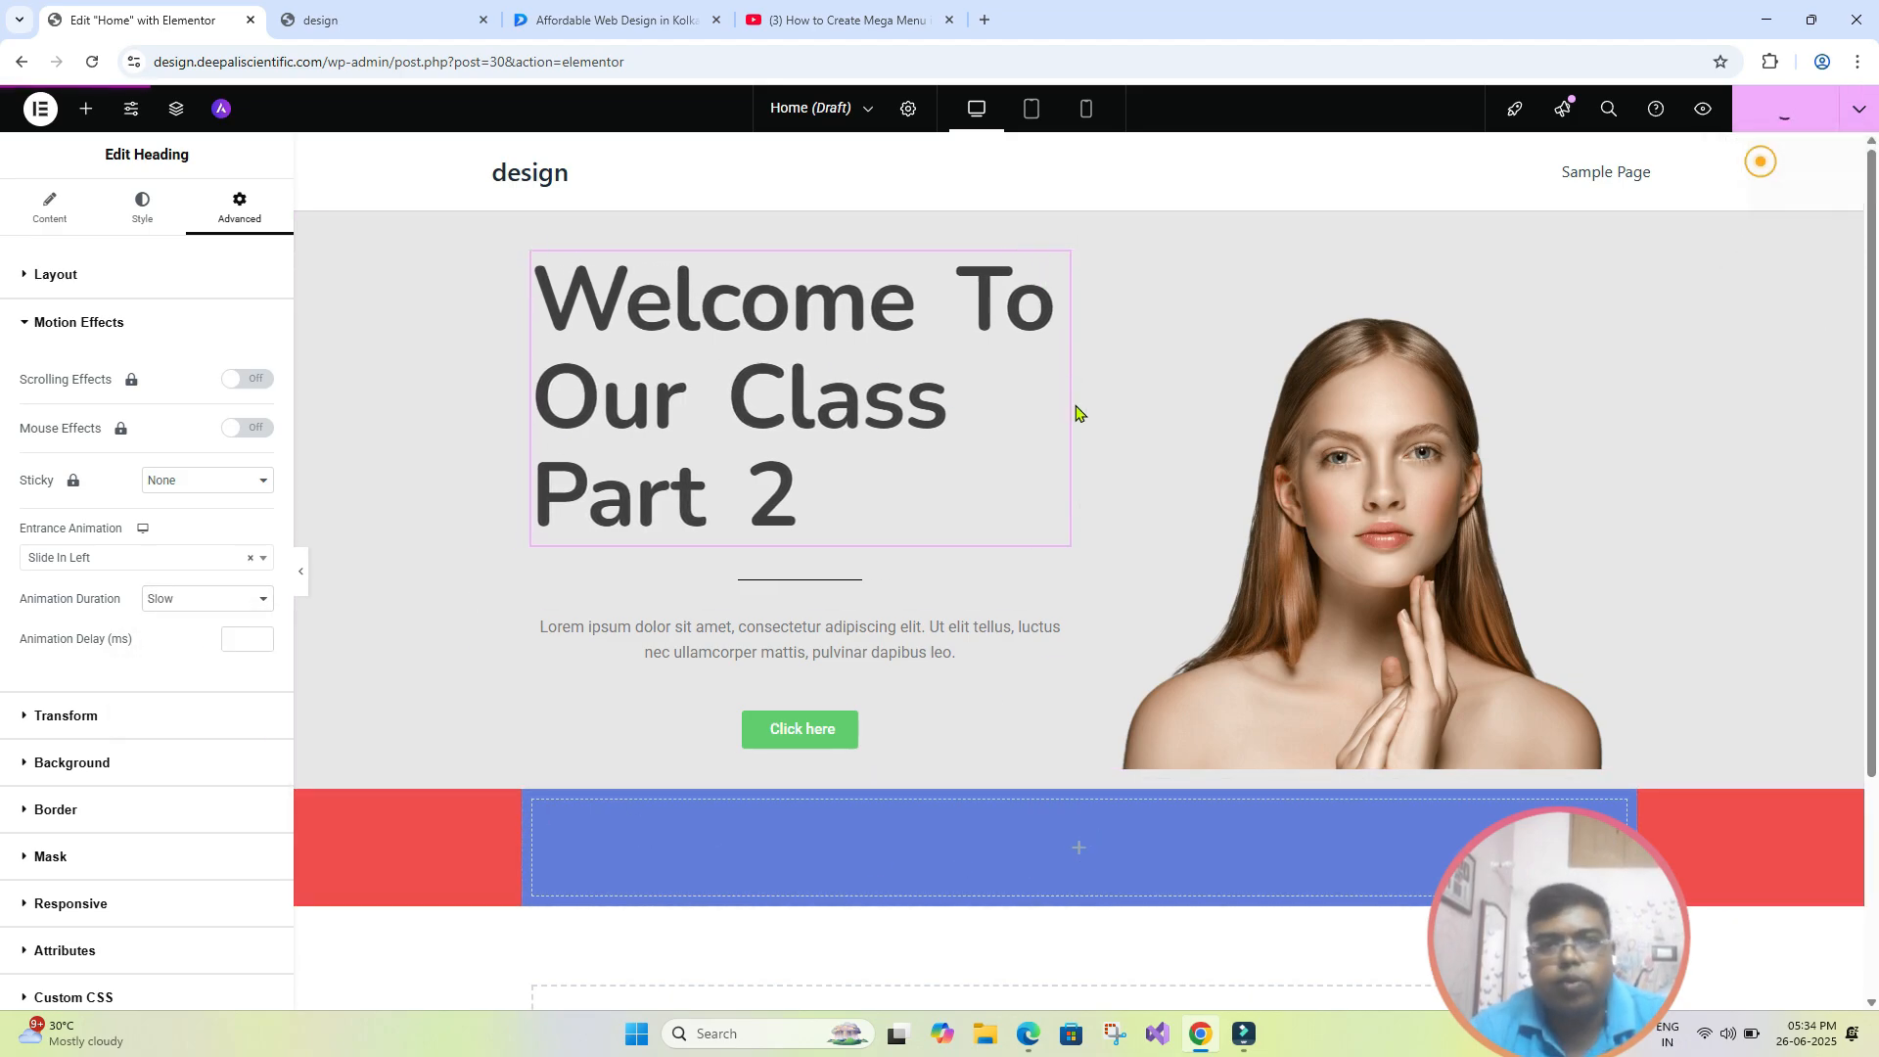
{"action": "left_click", "coordinate": [301, 571]}
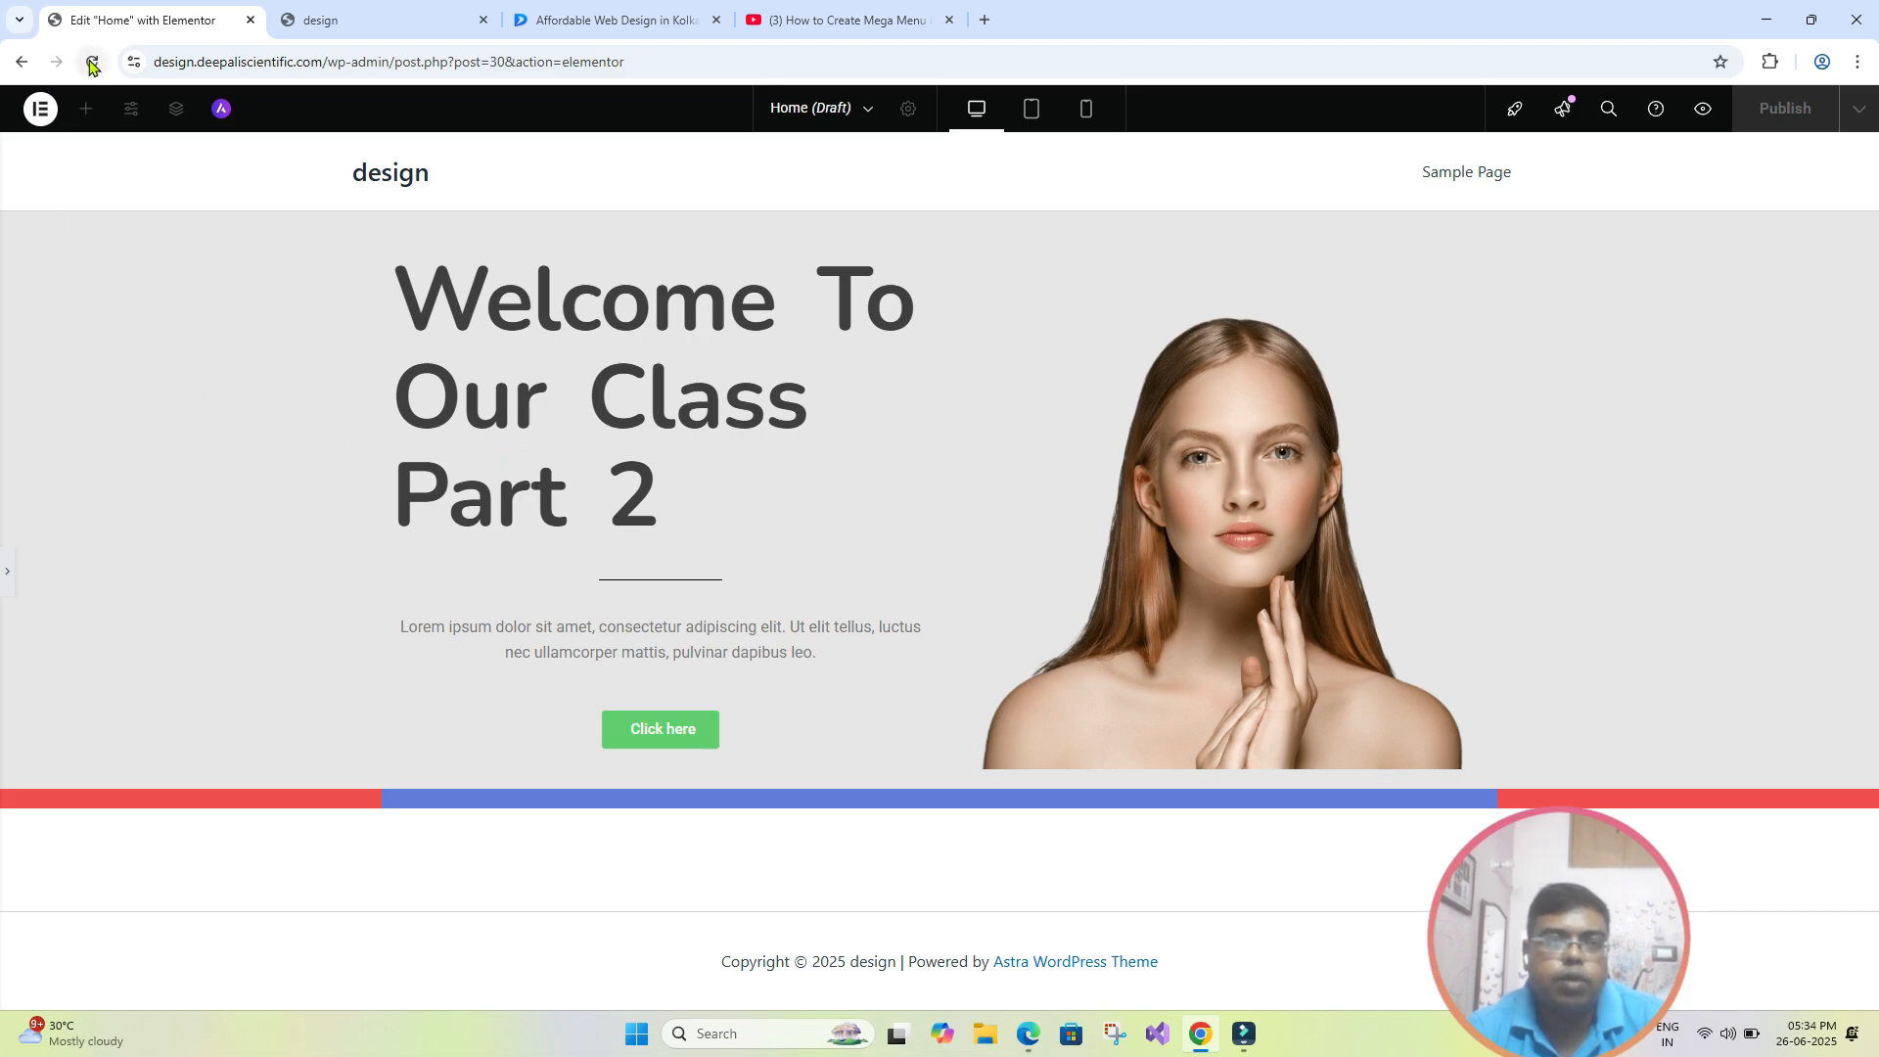
{"action": "left_click", "coordinate": [7, 572]}
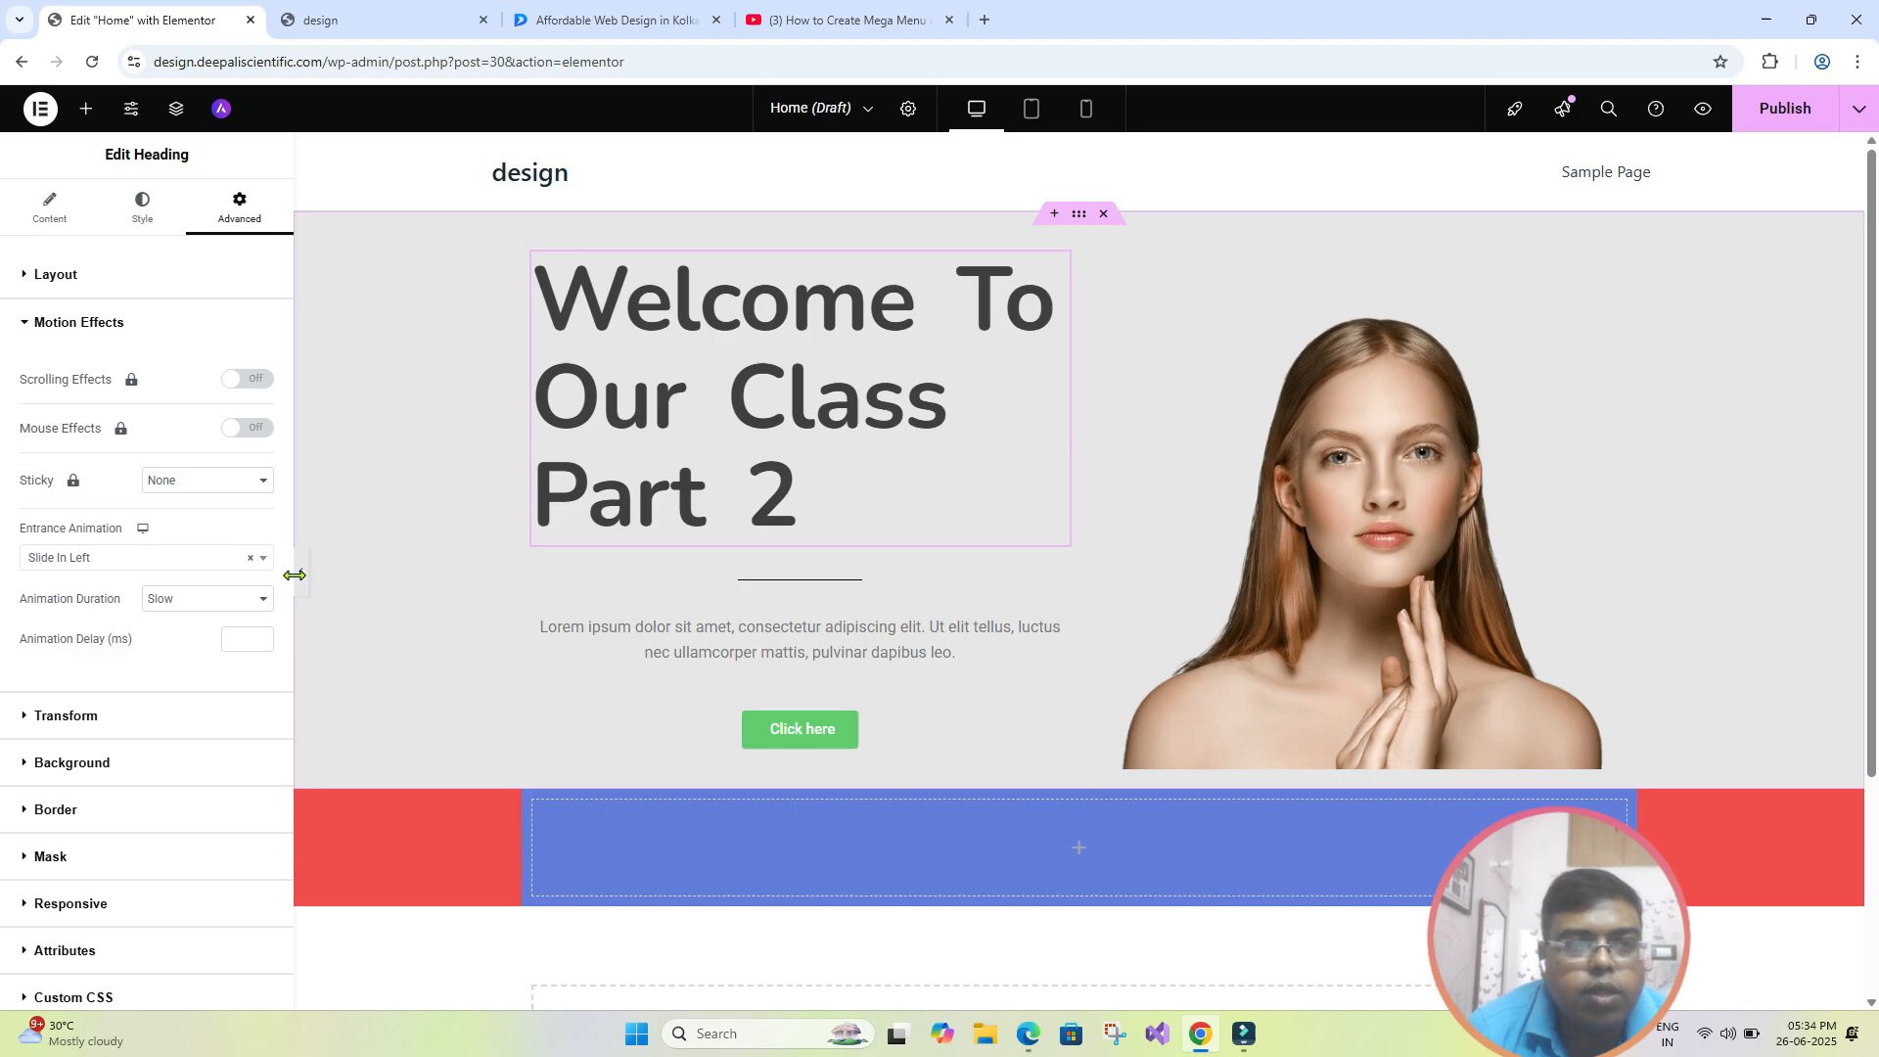
- Try animation delays such as 100 ms and 2000 ms for the heading's entrance animation, and clear the delay
{"action": "left_click", "coordinate": [235, 639]}
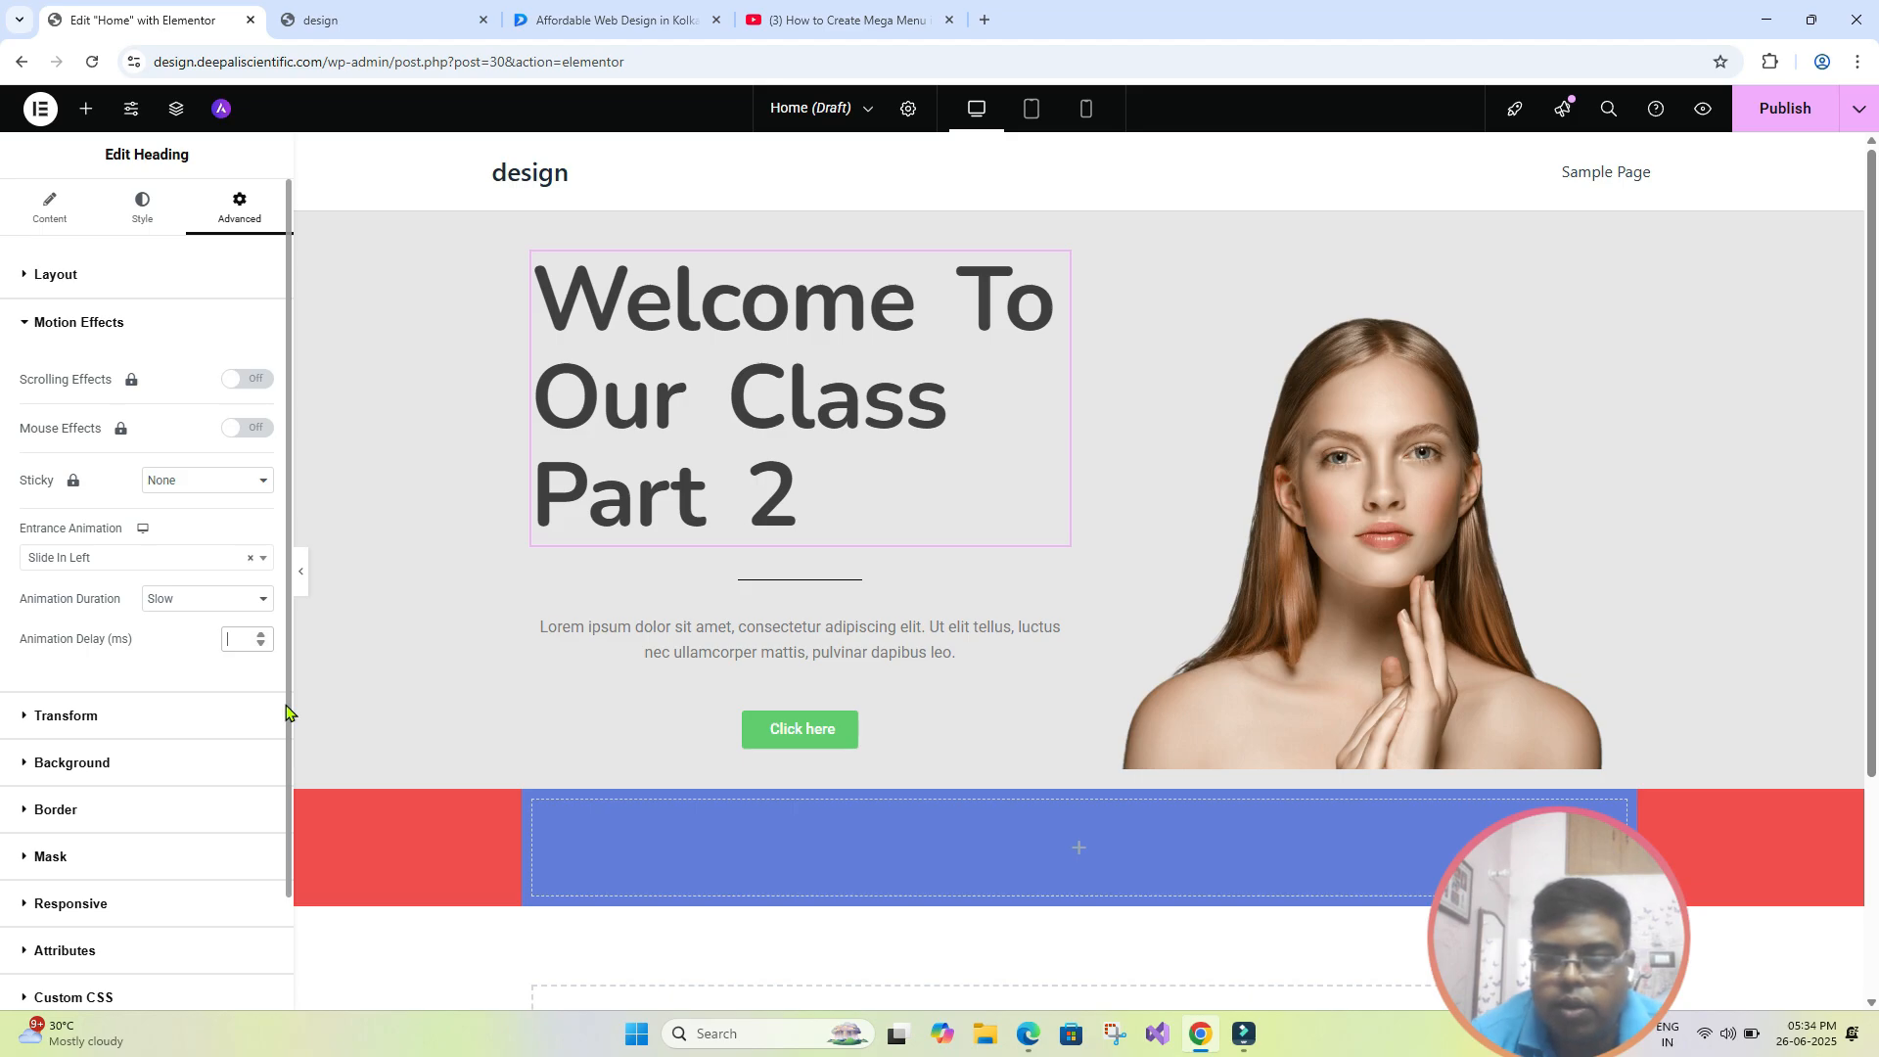
{"action": "type", "text": "100"}
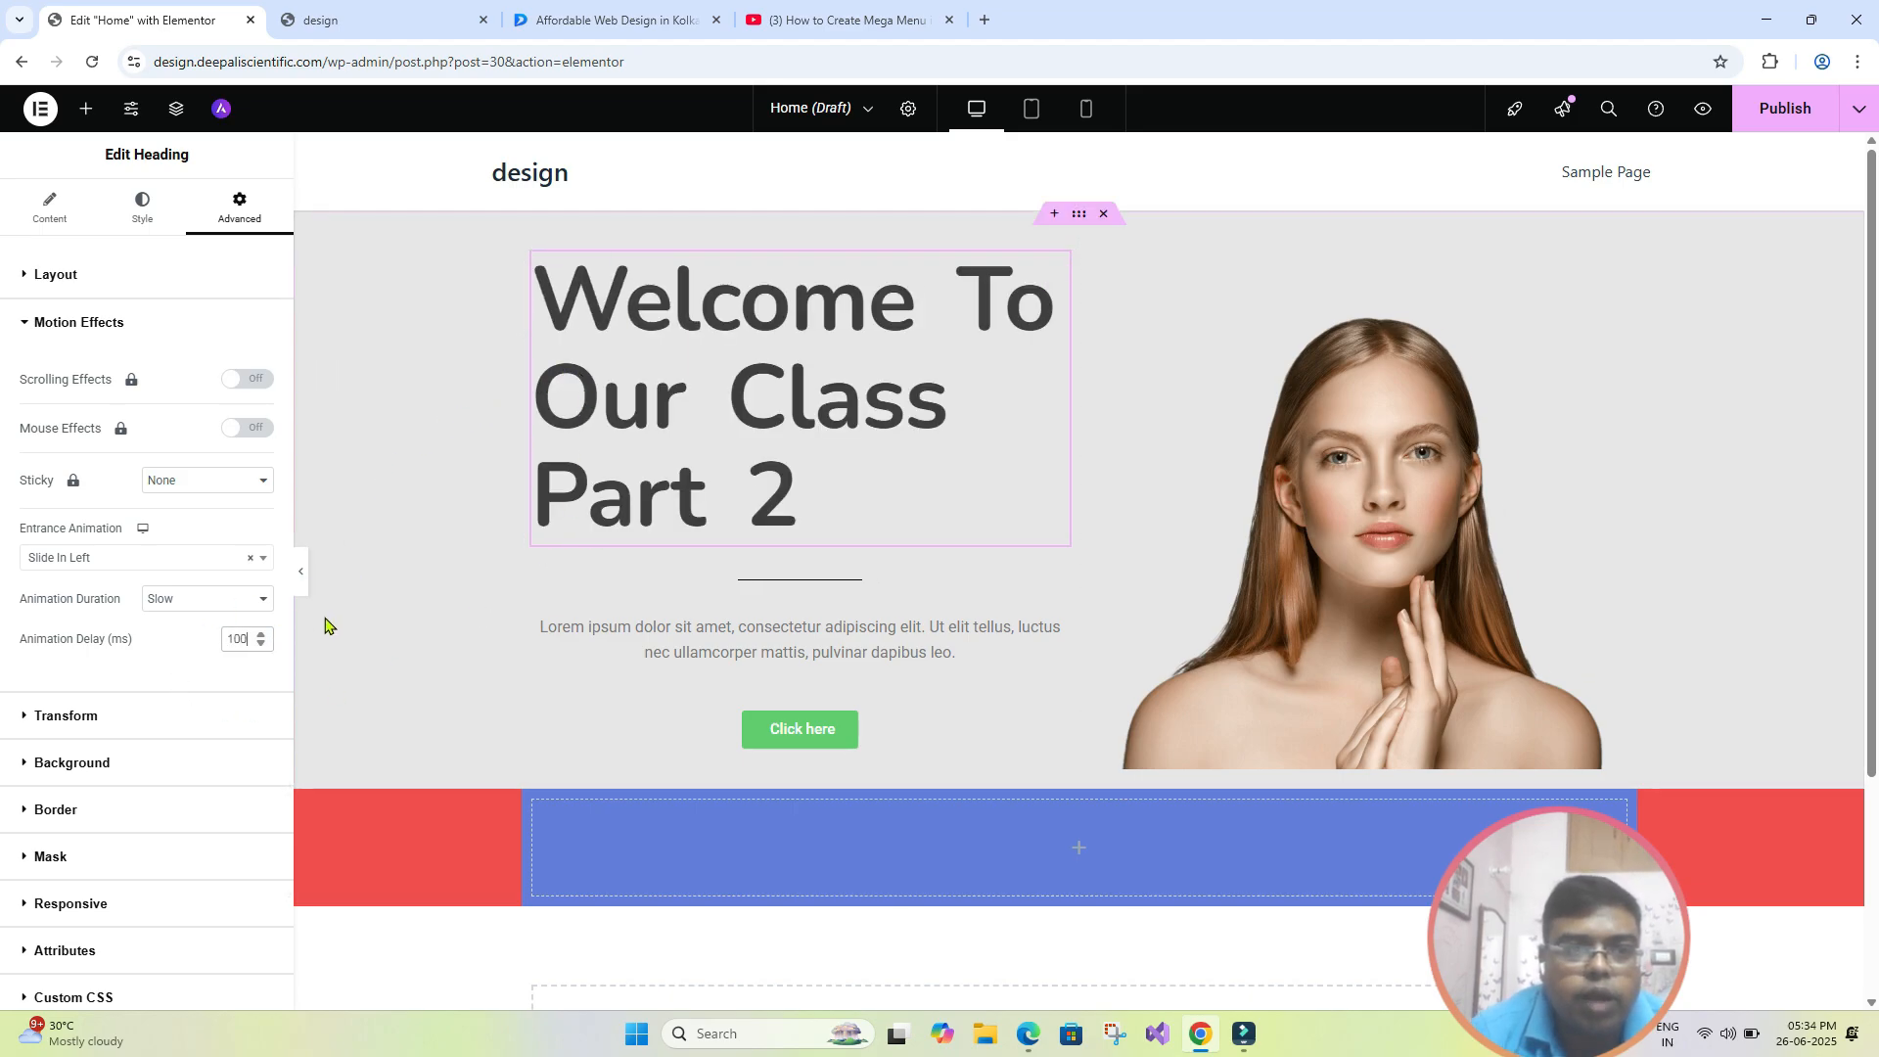
{"action": "double_click", "coordinate": [243, 641]}
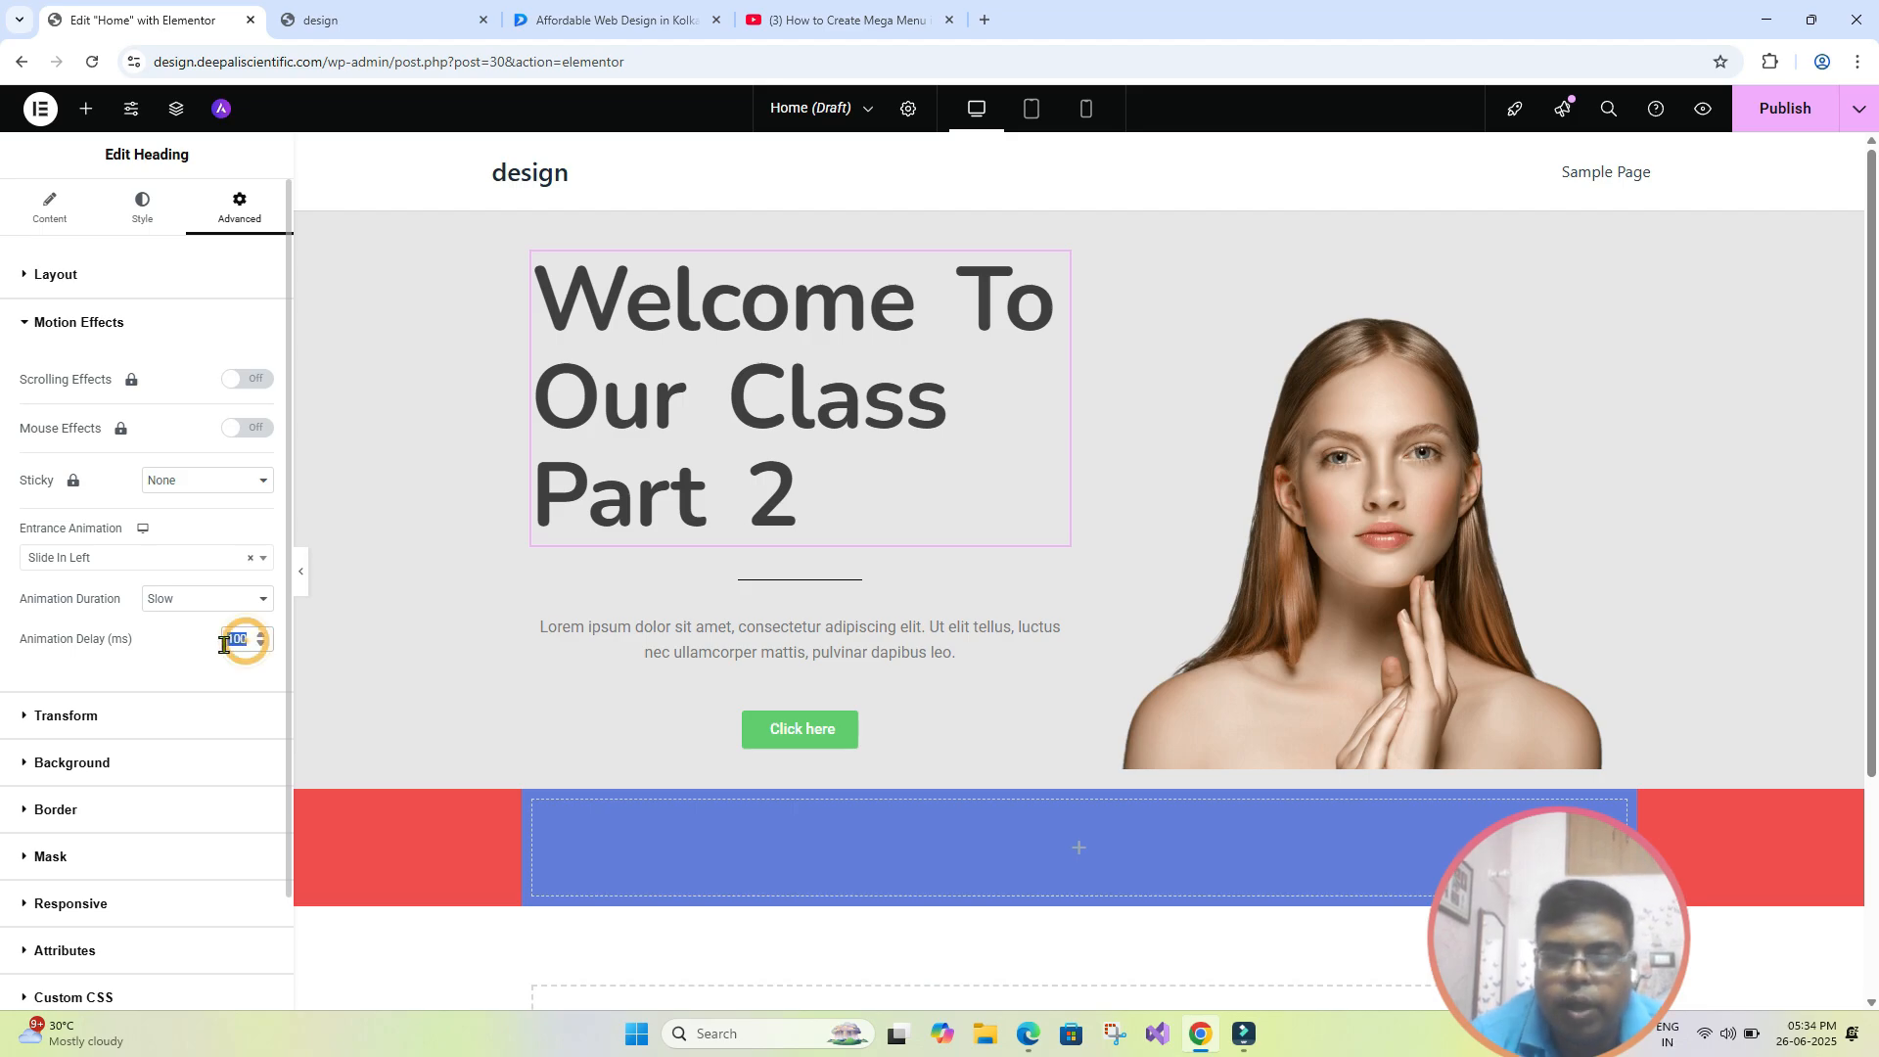
{"action": "type", "text": "50"}
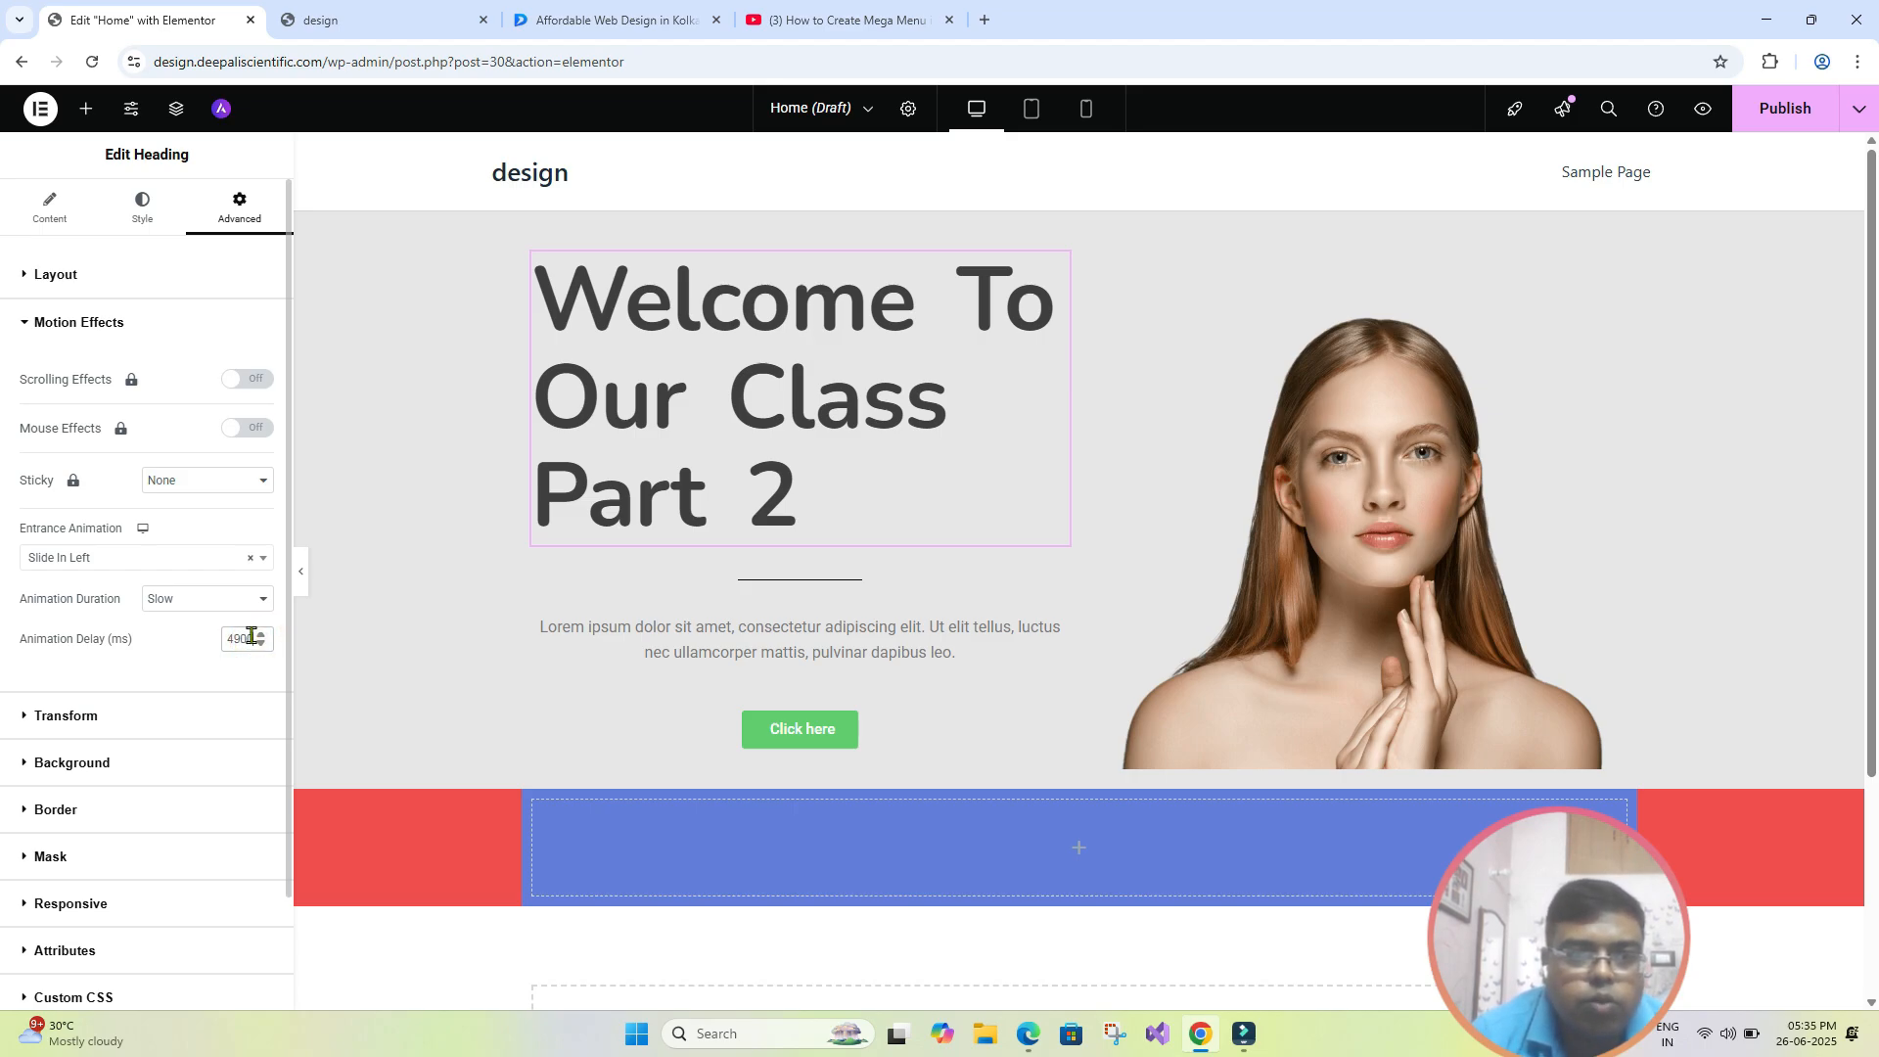
{"action": "left_click_drag", "start_coordinate": [253, 638], "coordinate": [218, 651]}
{"action": "type", "text": "2000"}
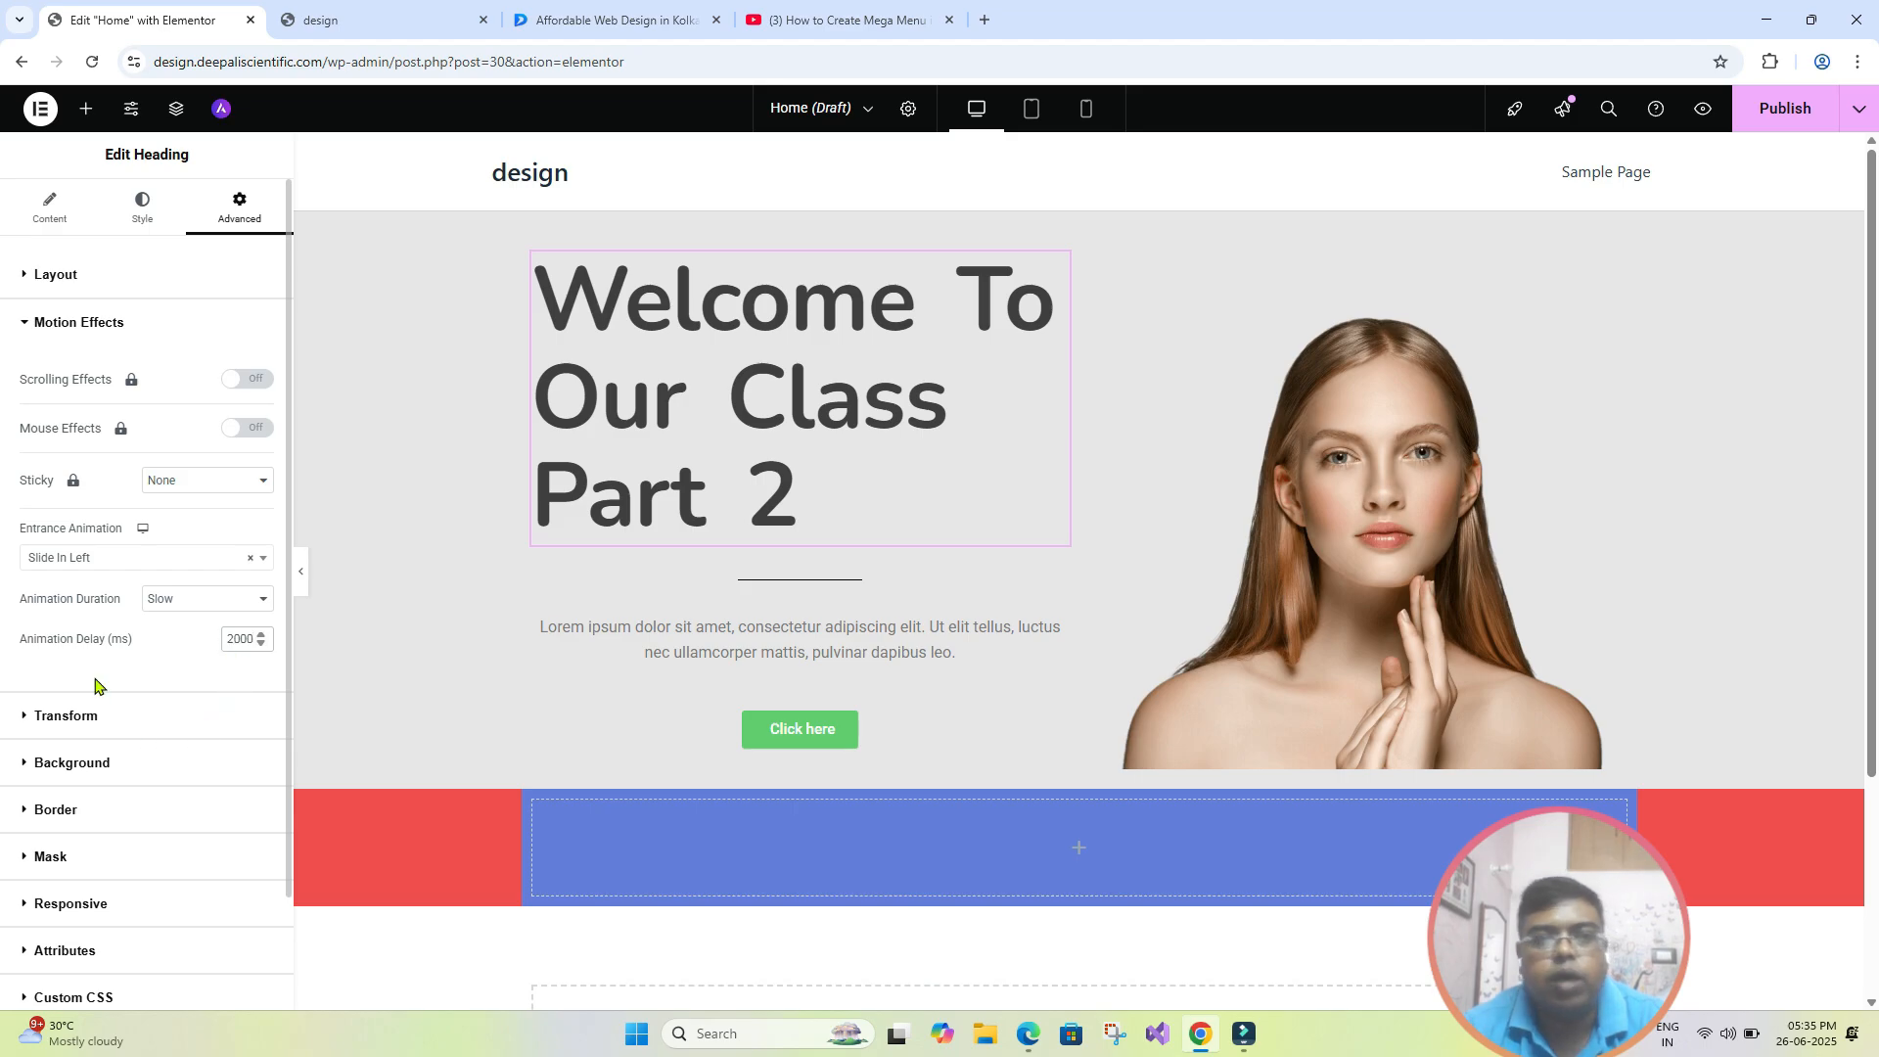
{"action": "key", "text": "BackSpace"}
{"action": "key", "text": "BackSpace"}
{"action": "key", "text": "BackSpace"}
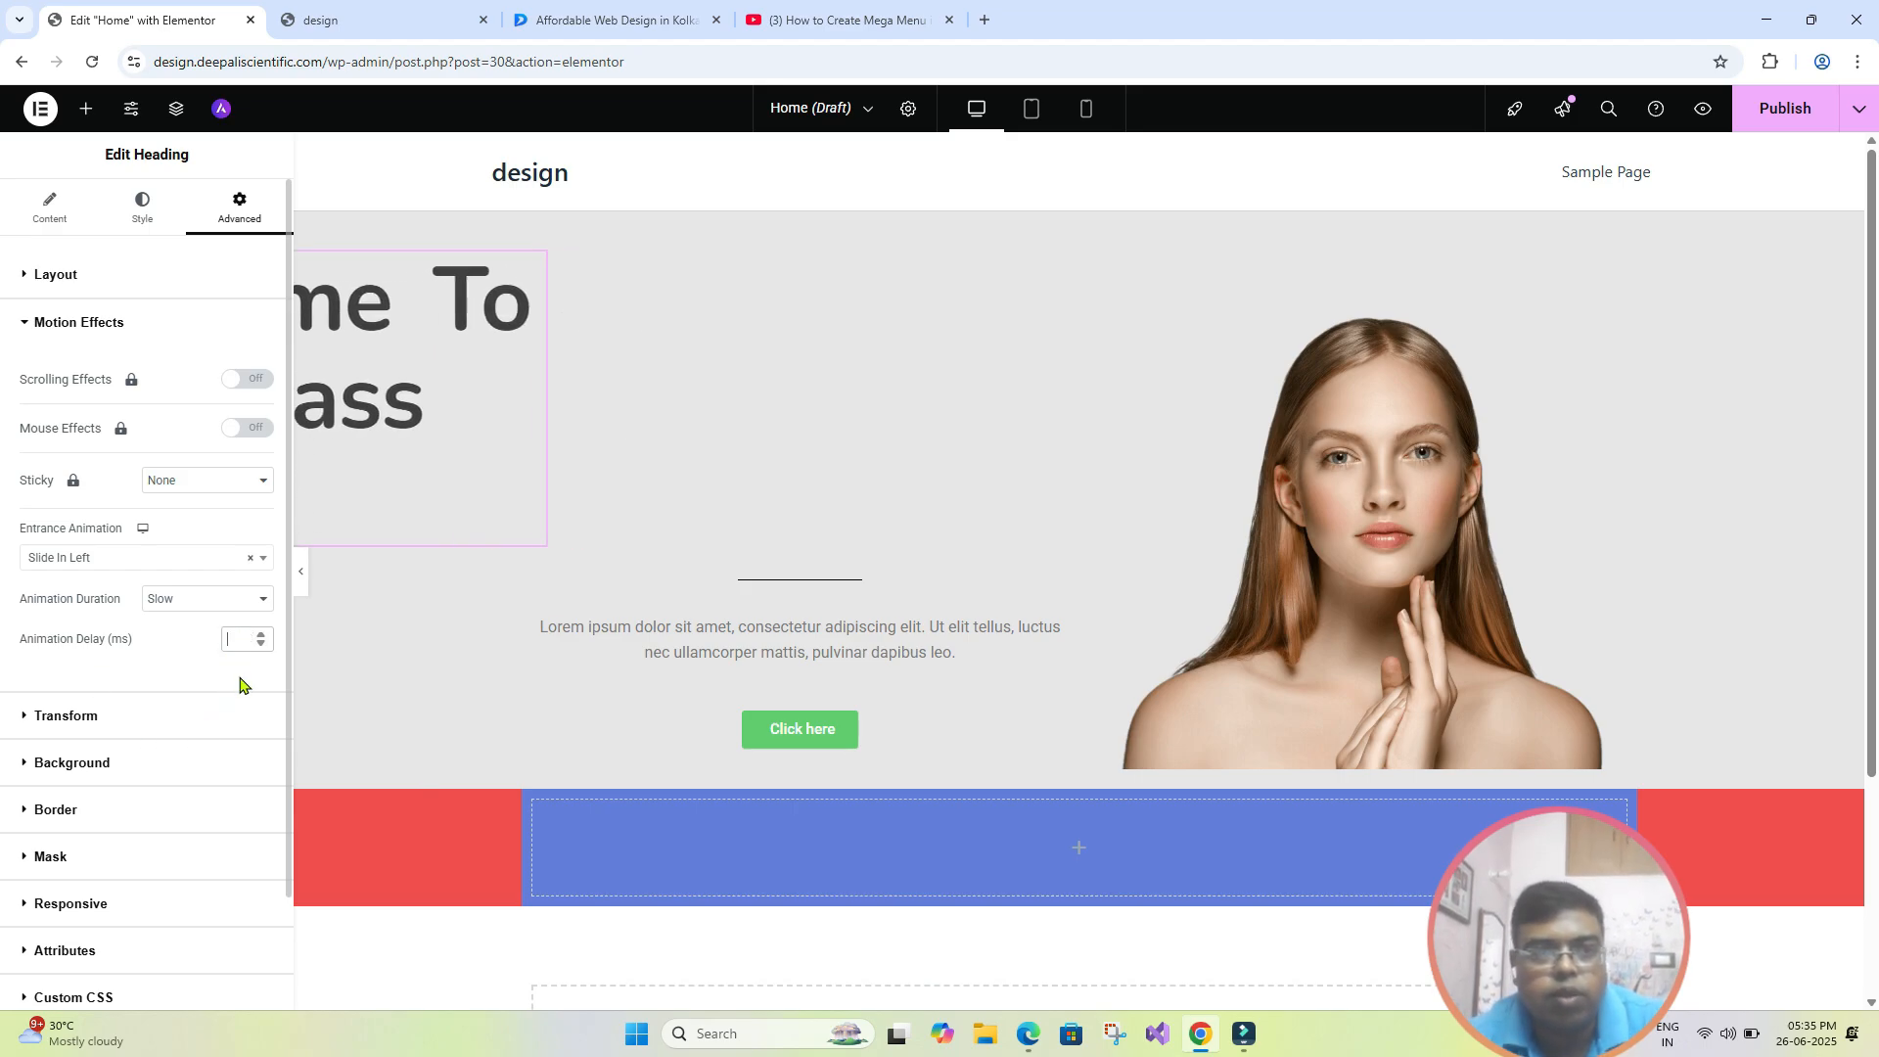
- Open the heading's Responsive settings, examine the page in the tablet and mobile portrait views, and return to the desktop view
{"action": "scroll", "coordinate": [244, 686], "scroll_direction": "down", "scroll_amount": 1}
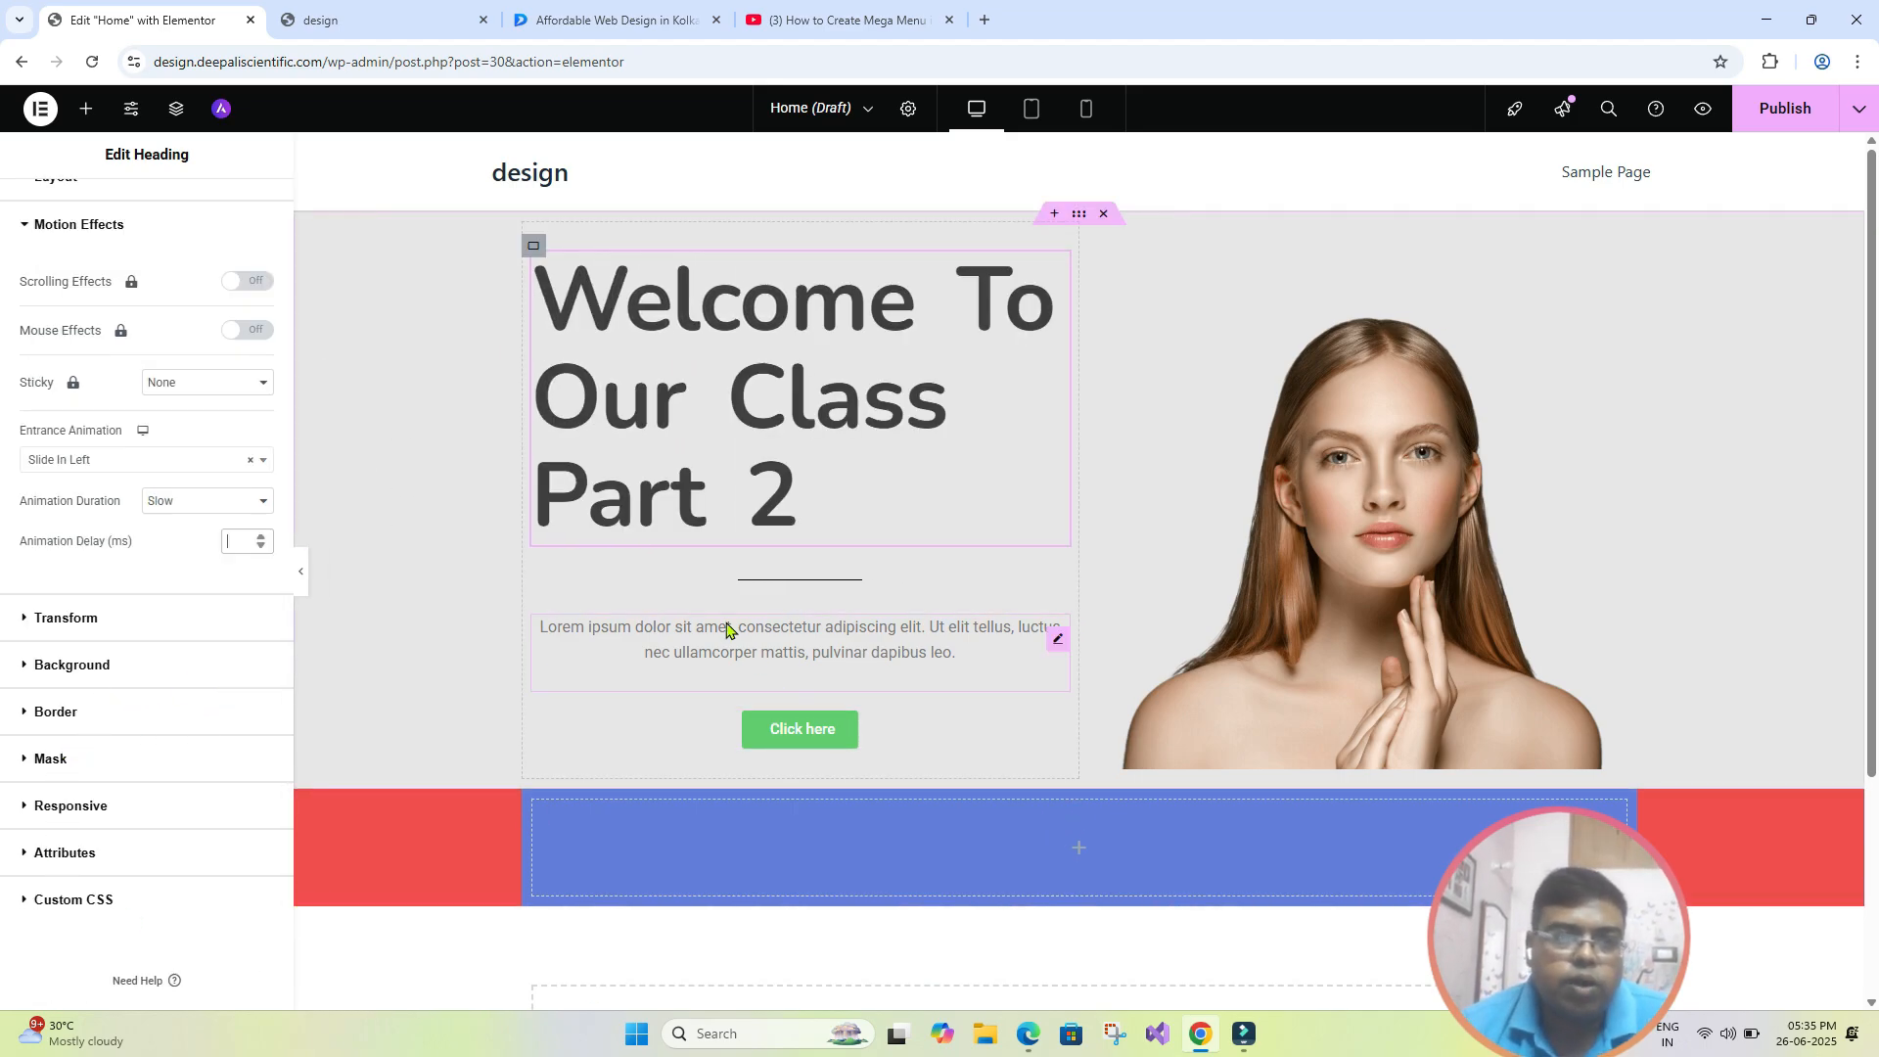
{"action": "scroll", "coordinate": [239, 519], "scroll_direction": "up", "scroll_amount": 1}
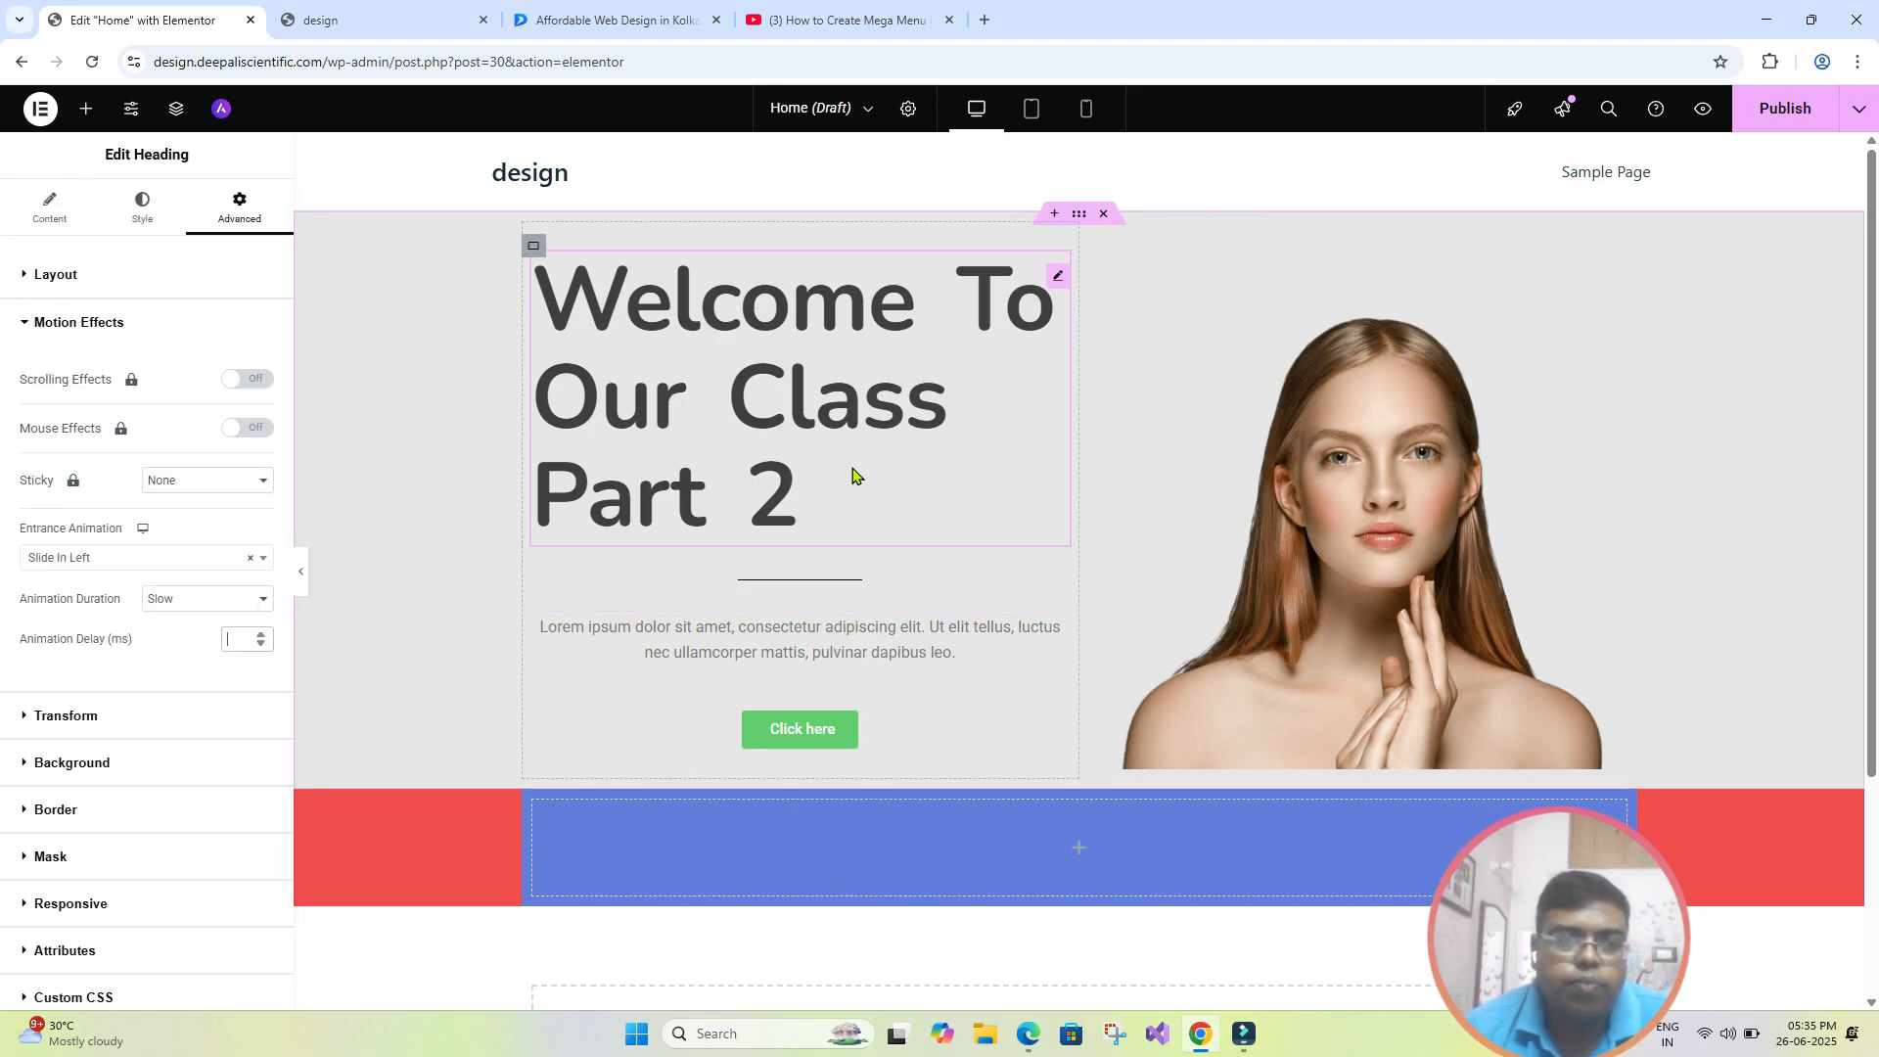
{"action": "scroll", "coordinate": [225, 841], "scroll_direction": "down", "scroll_amount": 1}
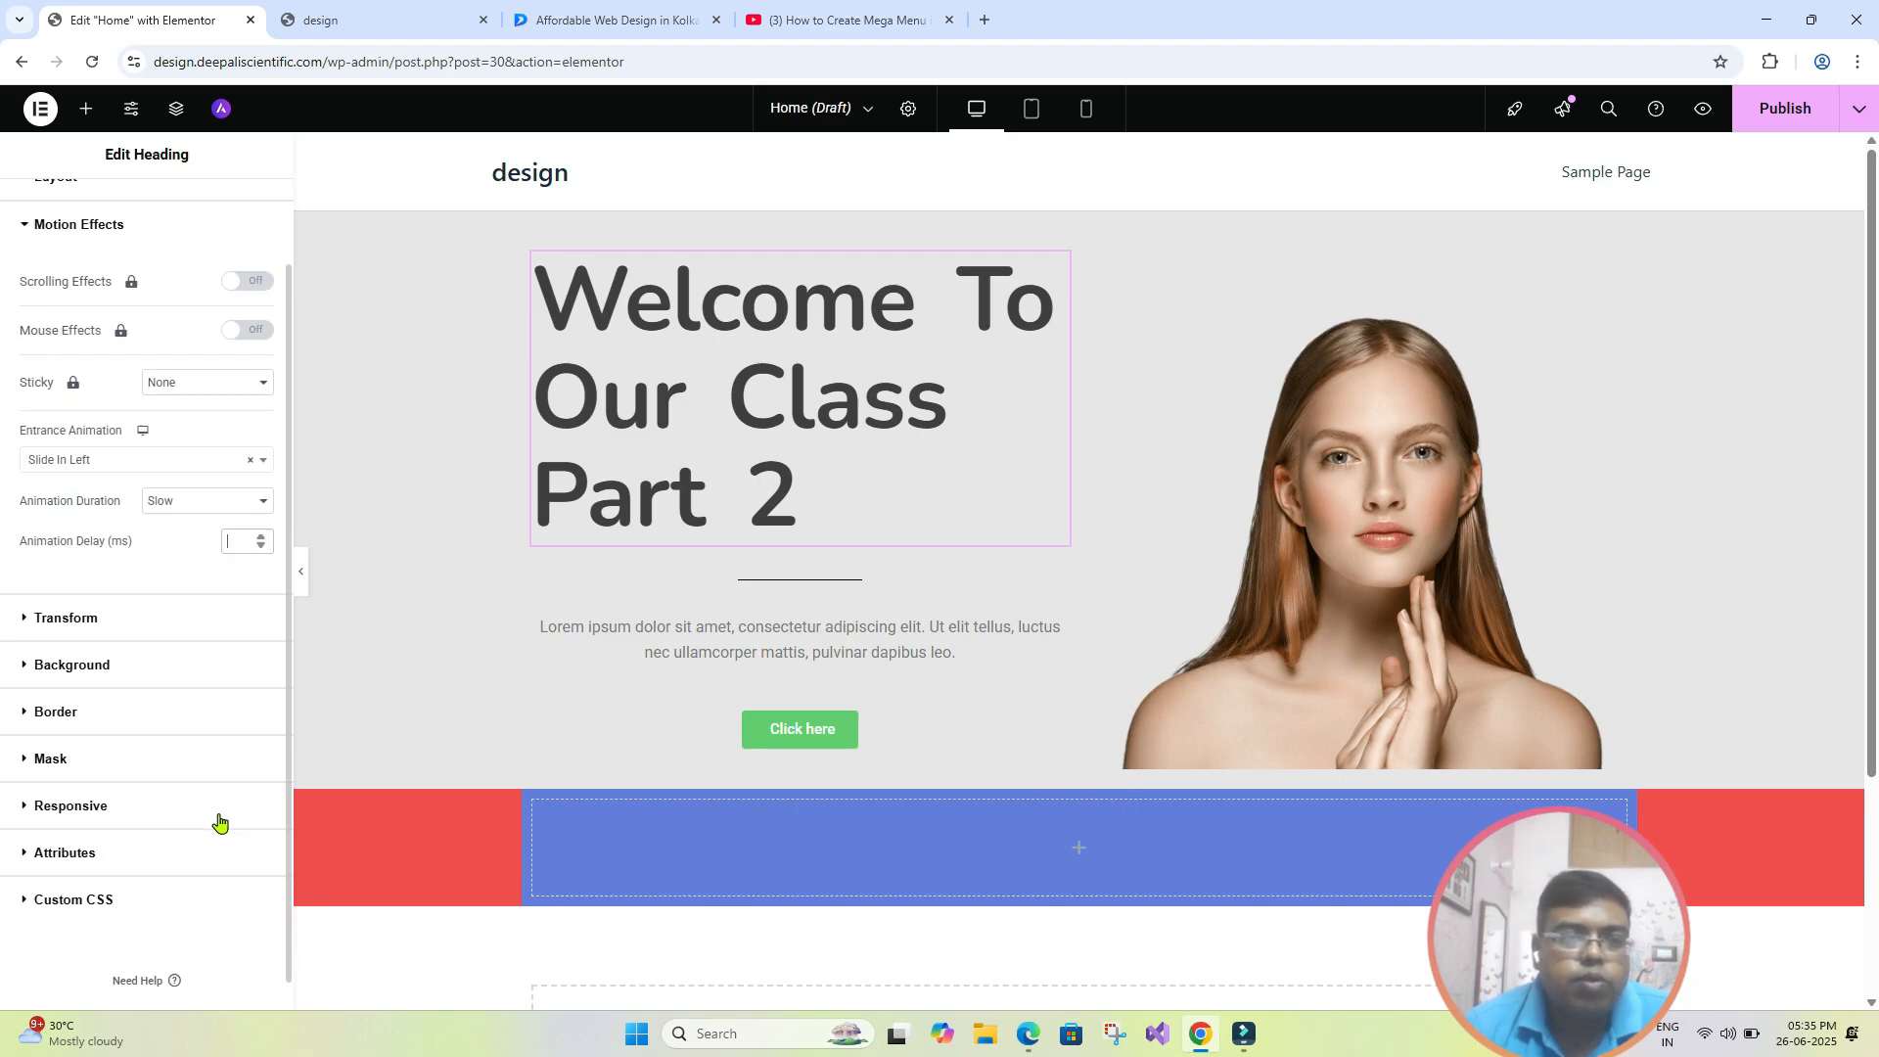
{"action": "left_click", "coordinate": [25, 809]}
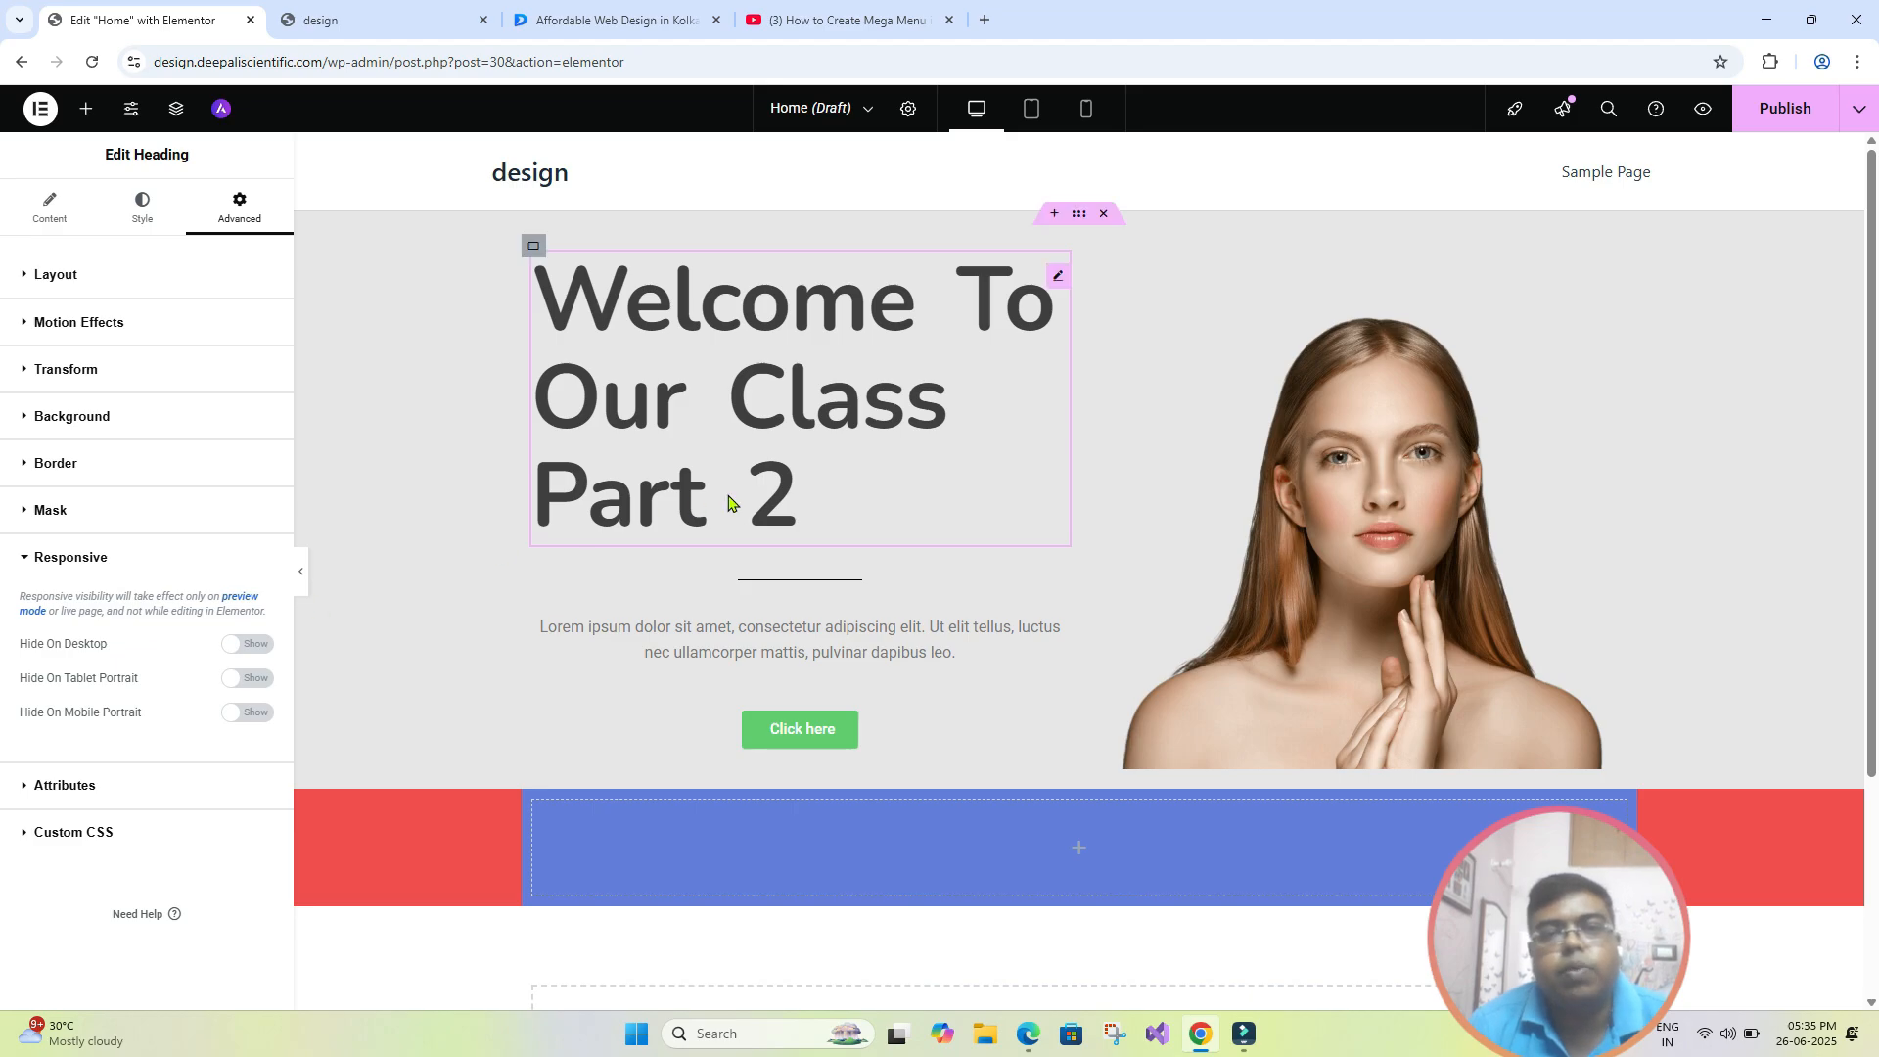
{"action": "left_click", "coordinate": [1032, 116]}
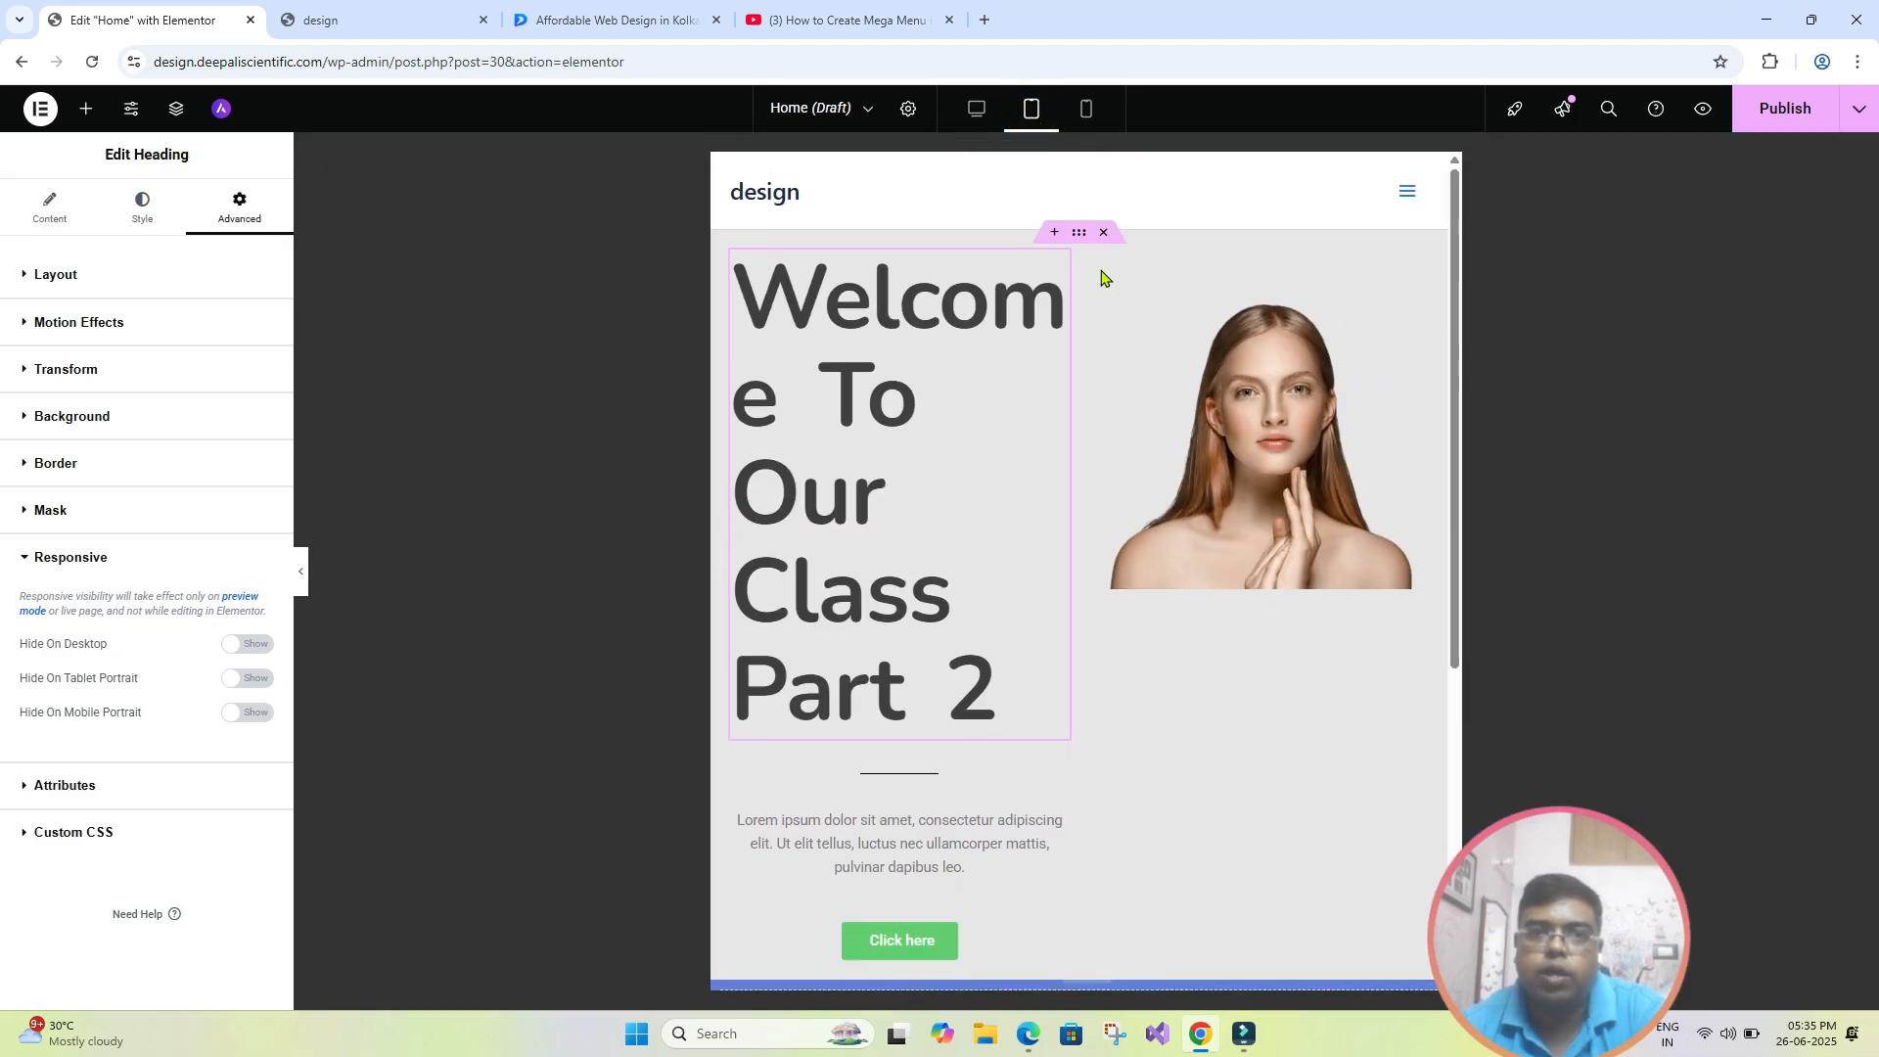
{"action": "left_click", "coordinate": [1086, 112]}
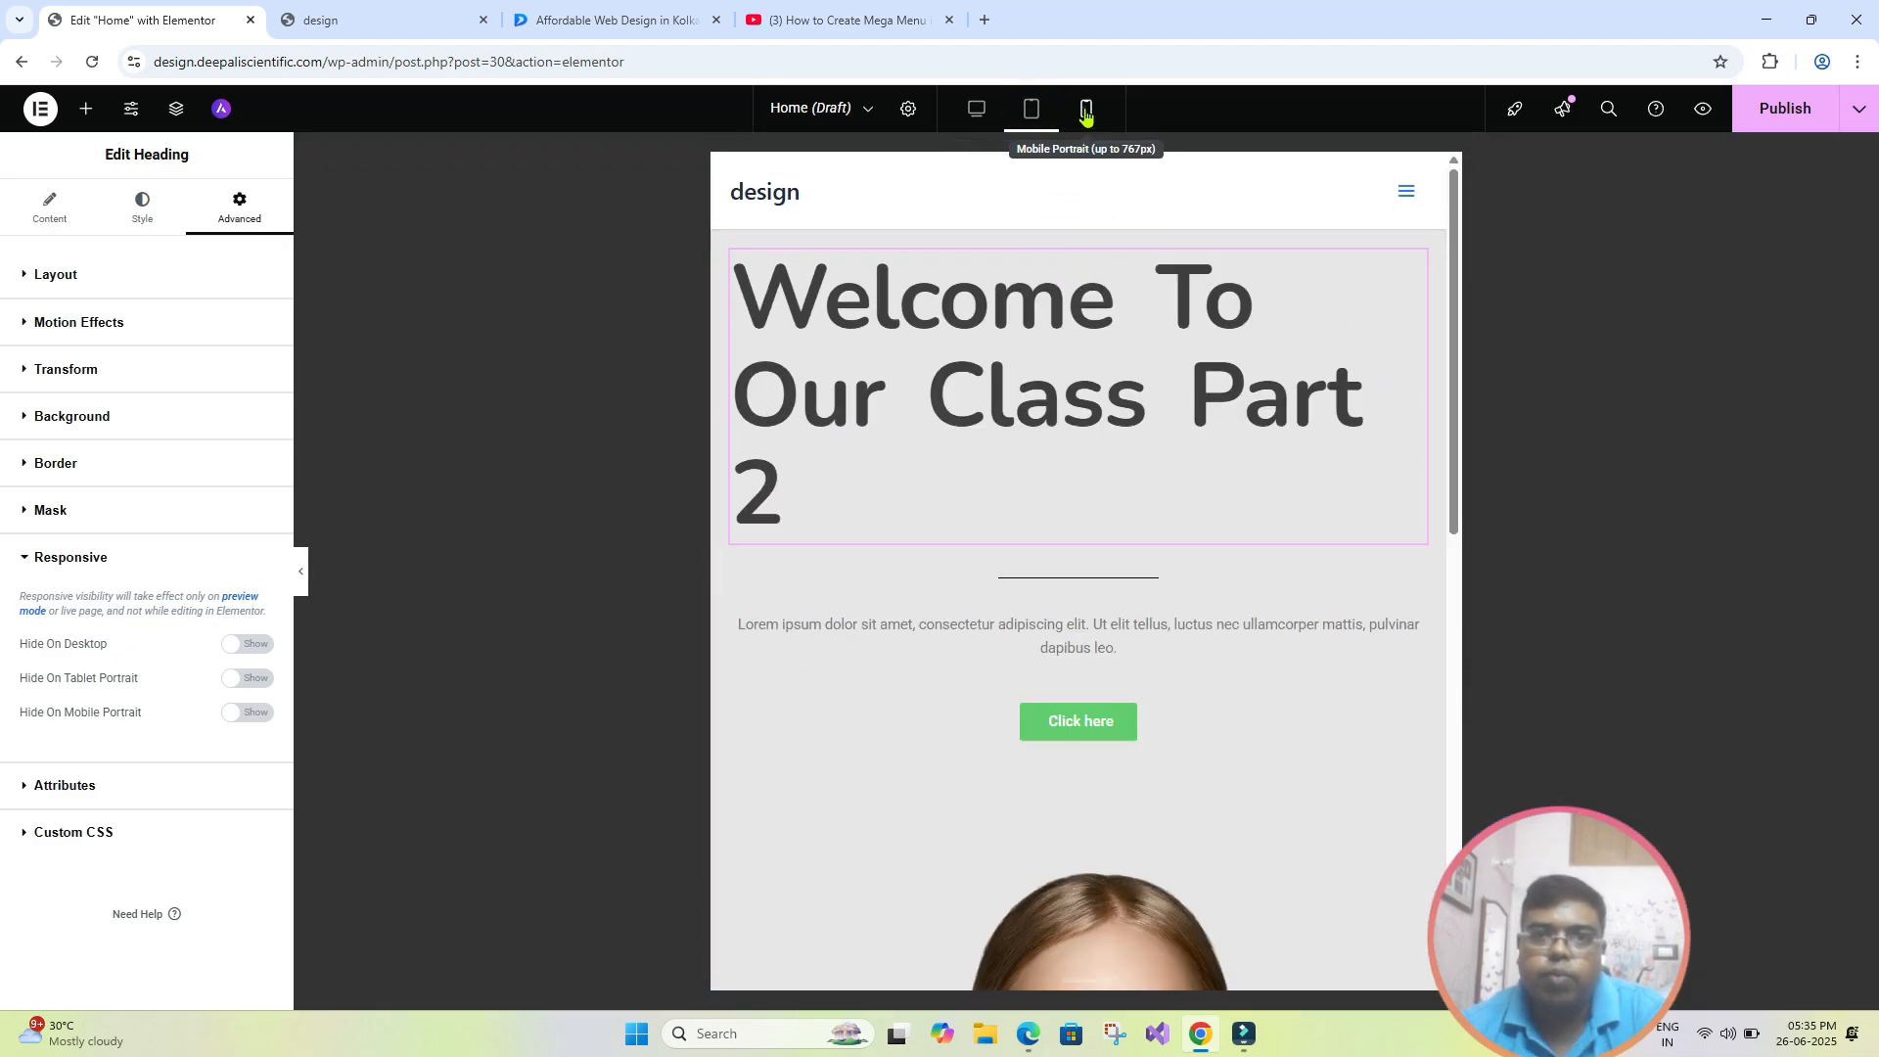
{"action": "scroll", "coordinate": [1030, 634], "scroll_direction": "down", "scroll_amount": 4}
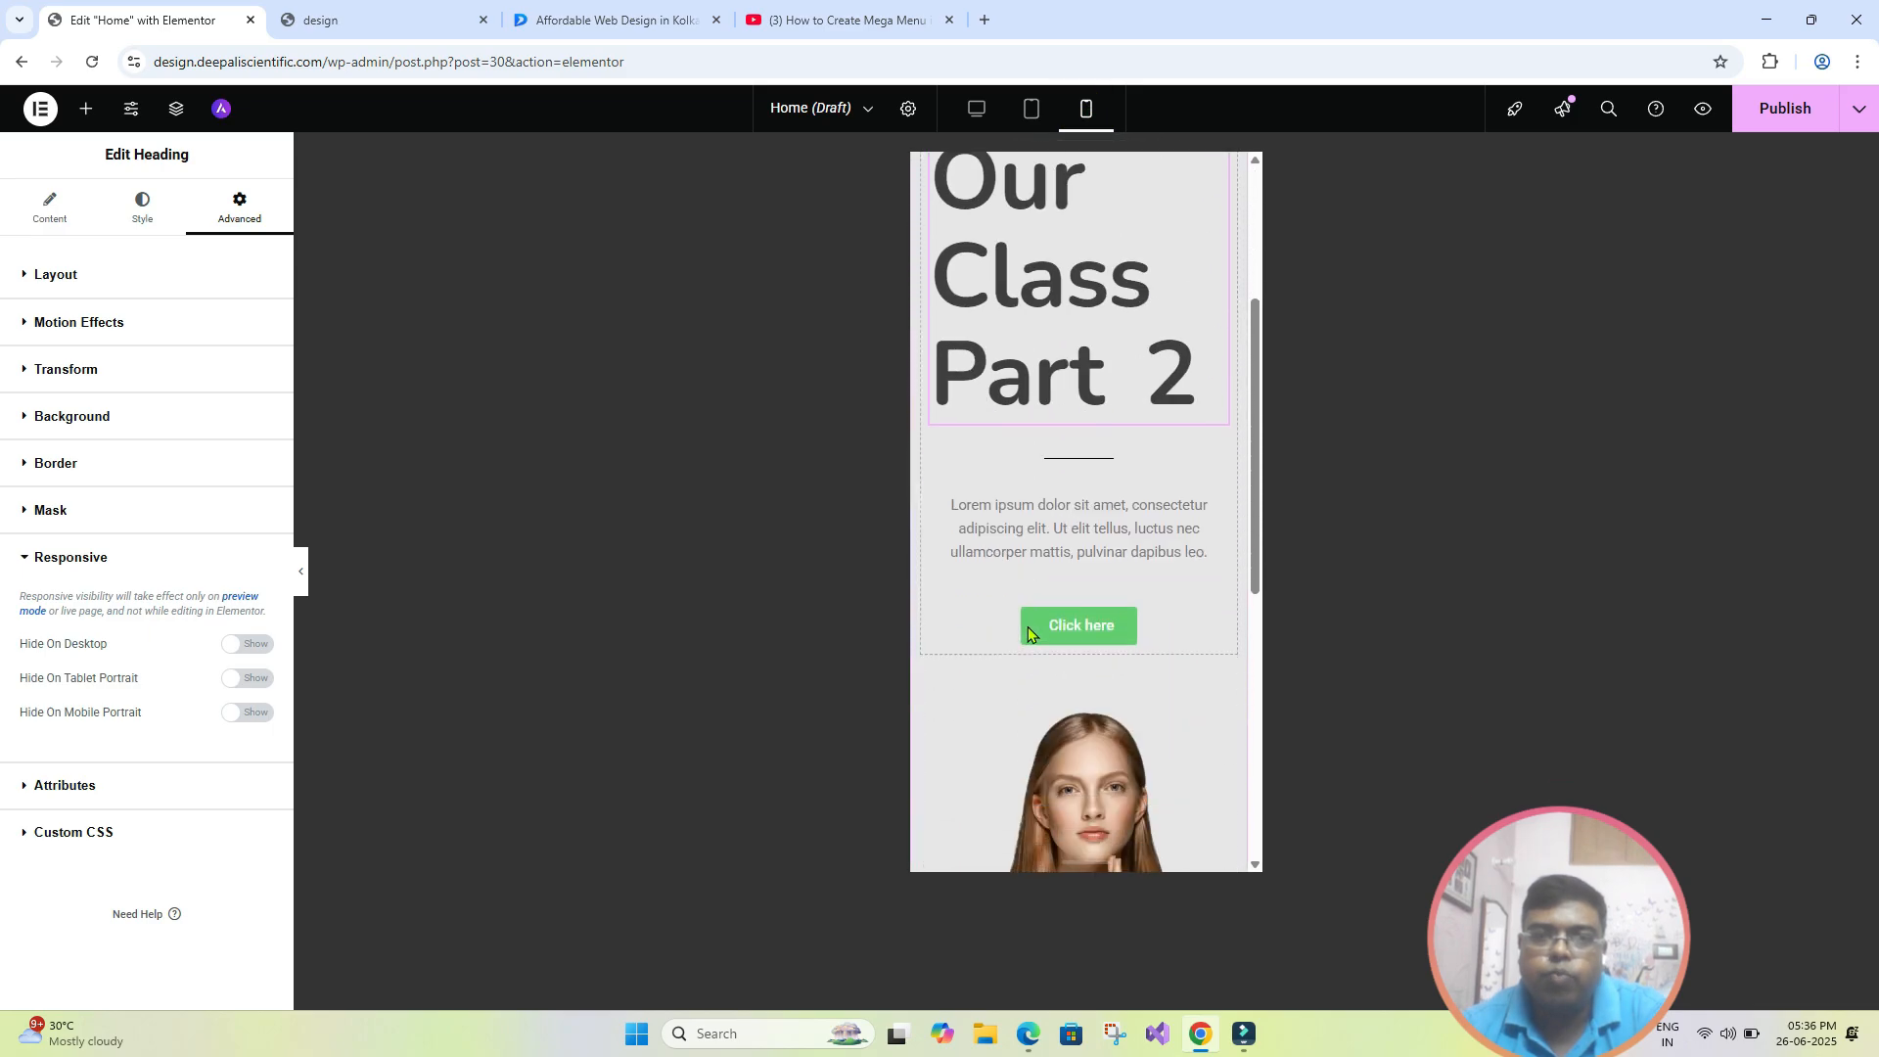
{"action": "scroll", "coordinate": [1028, 631], "scroll_direction": "down", "scroll_amount": 2}
{"action": "scroll", "coordinate": [1028, 627], "scroll_direction": "up", "scroll_amount": 6}
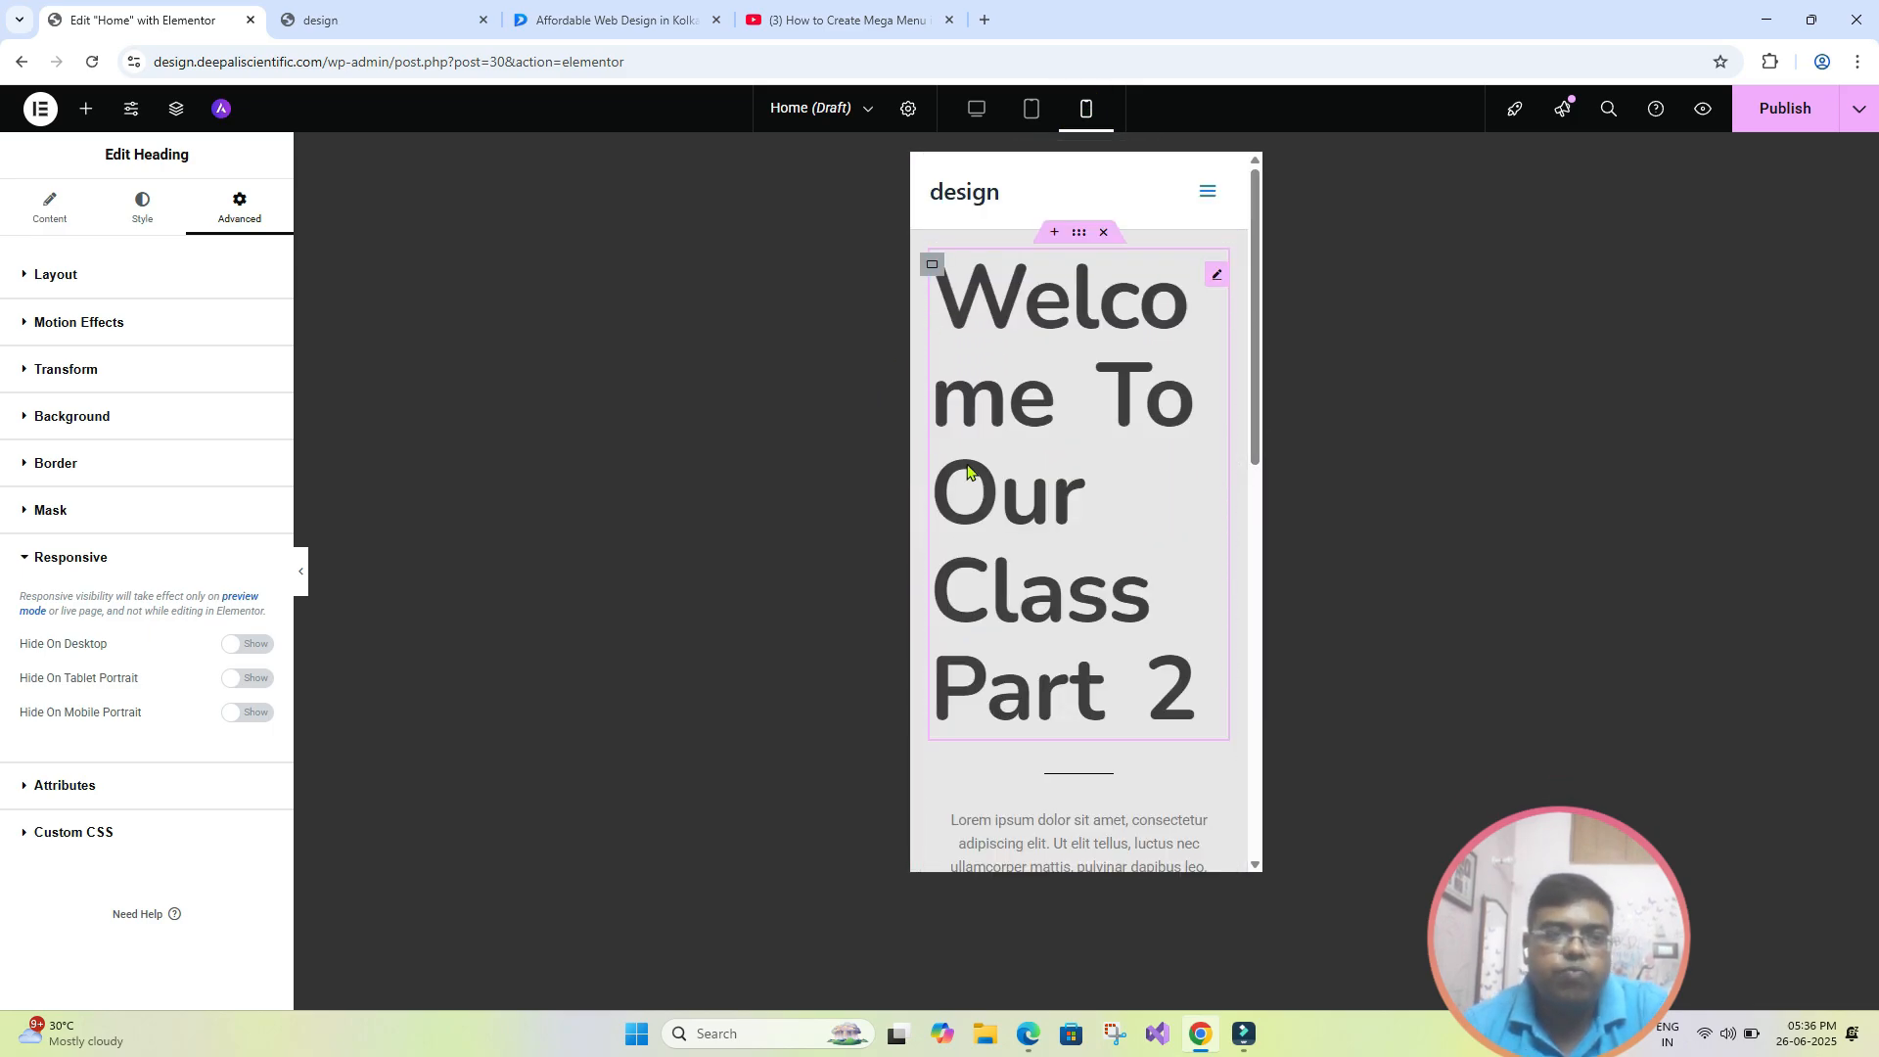
{"action": "left_click", "coordinate": [978, 113]}
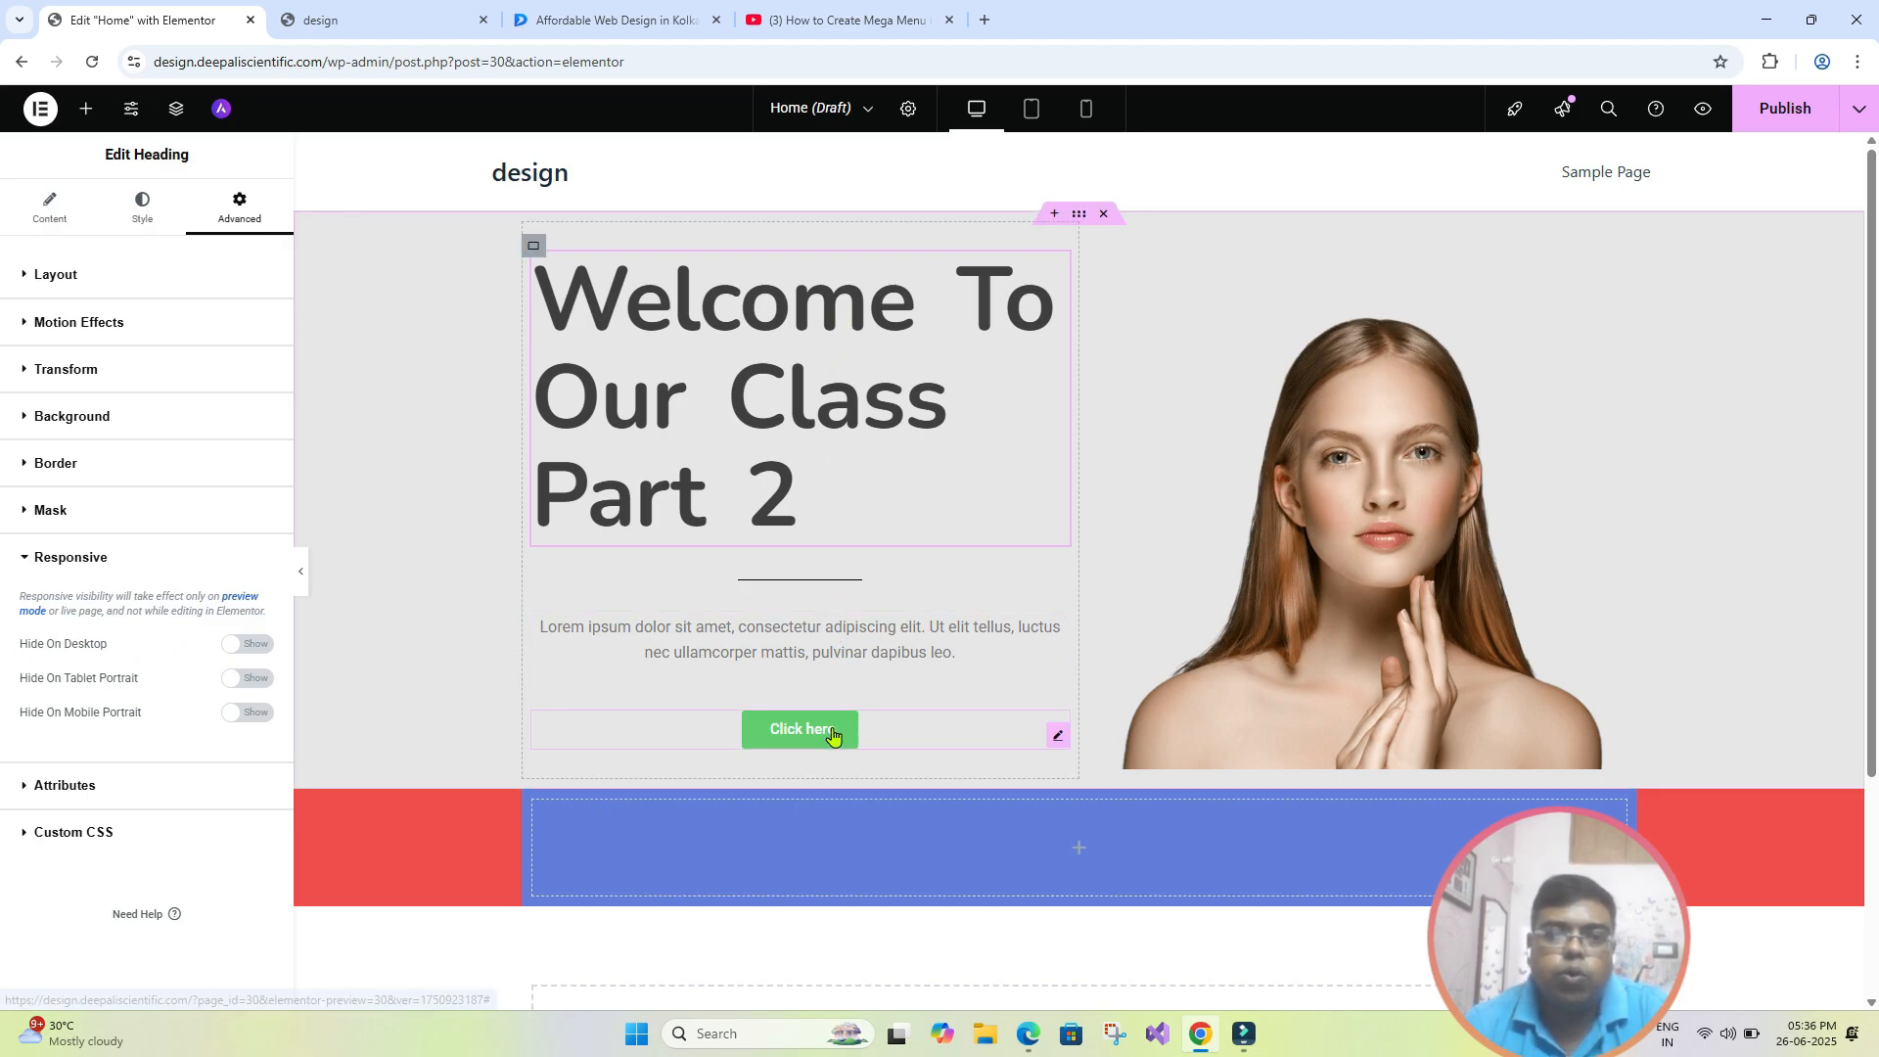
- Hide the divider below the hero heading on mobile portrait, working in the mobile view
{"action": "left_click", "coordinate": [835, 581]}
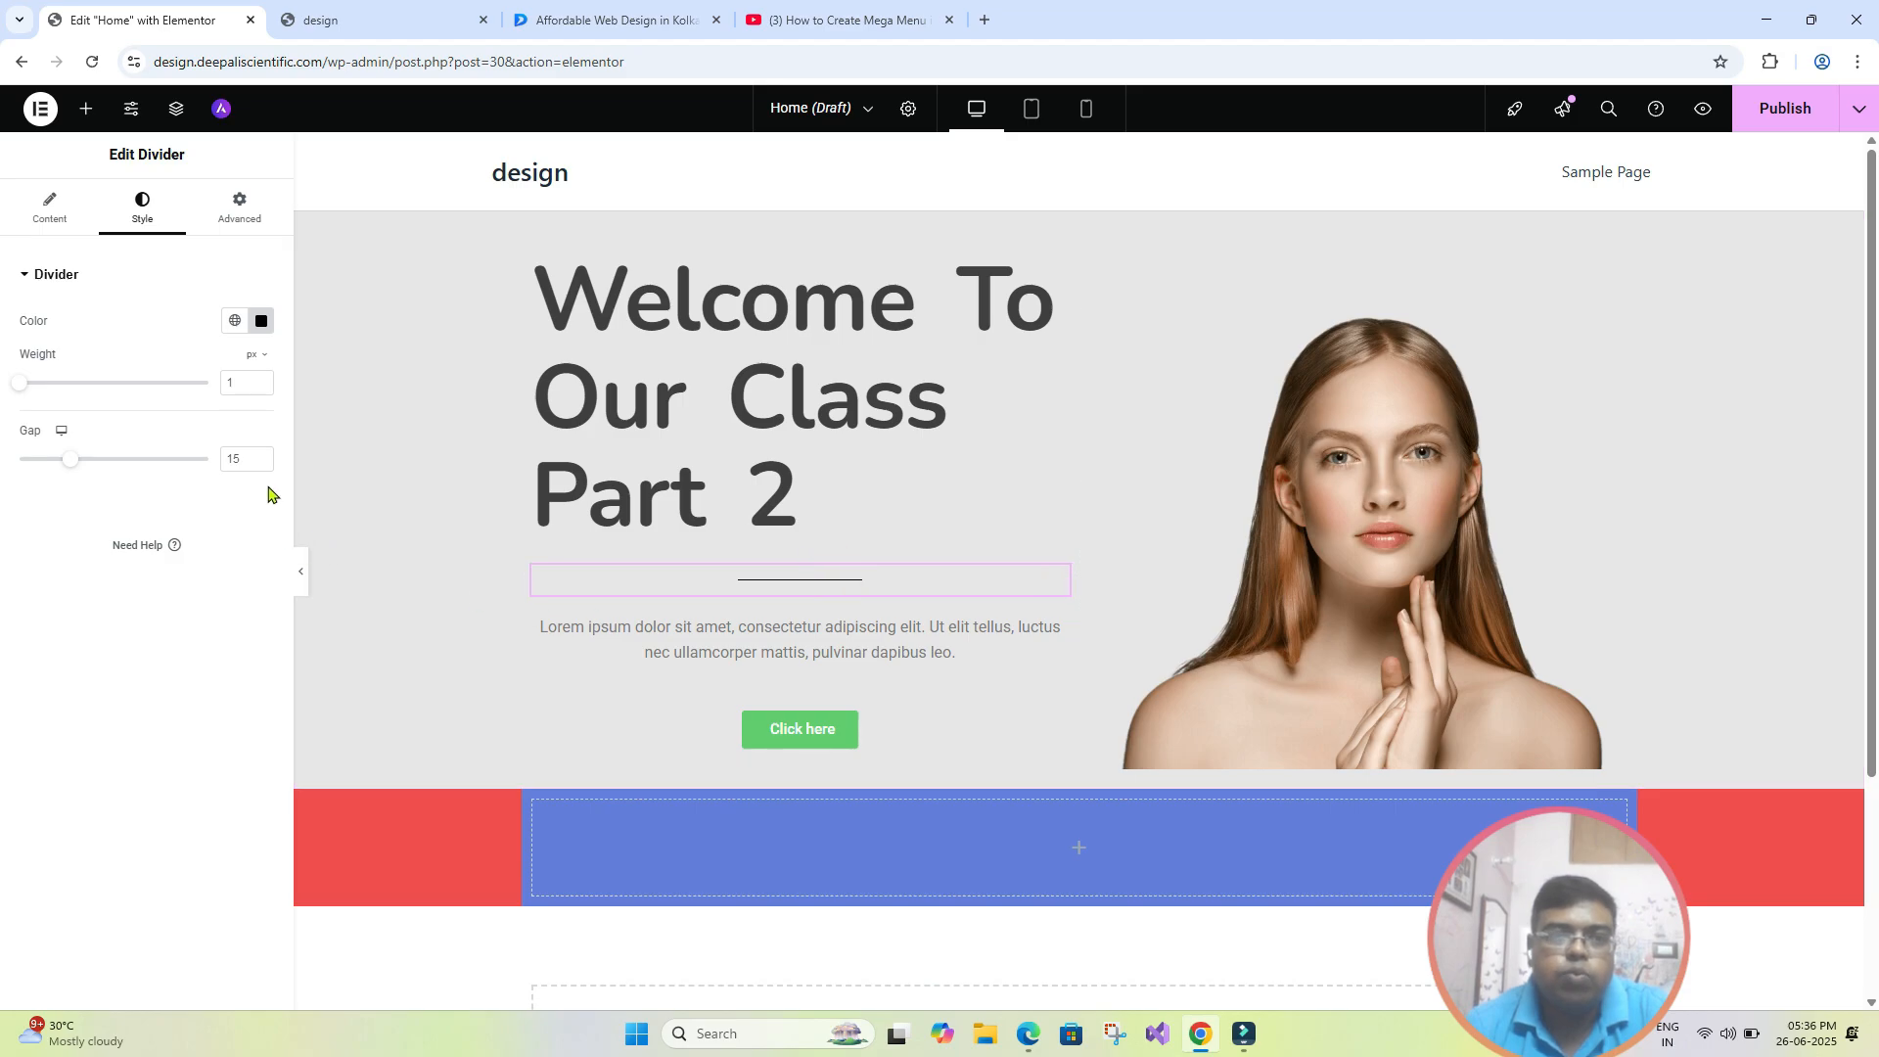
{"action": "left_click", "coordinate": [1085, 109]}
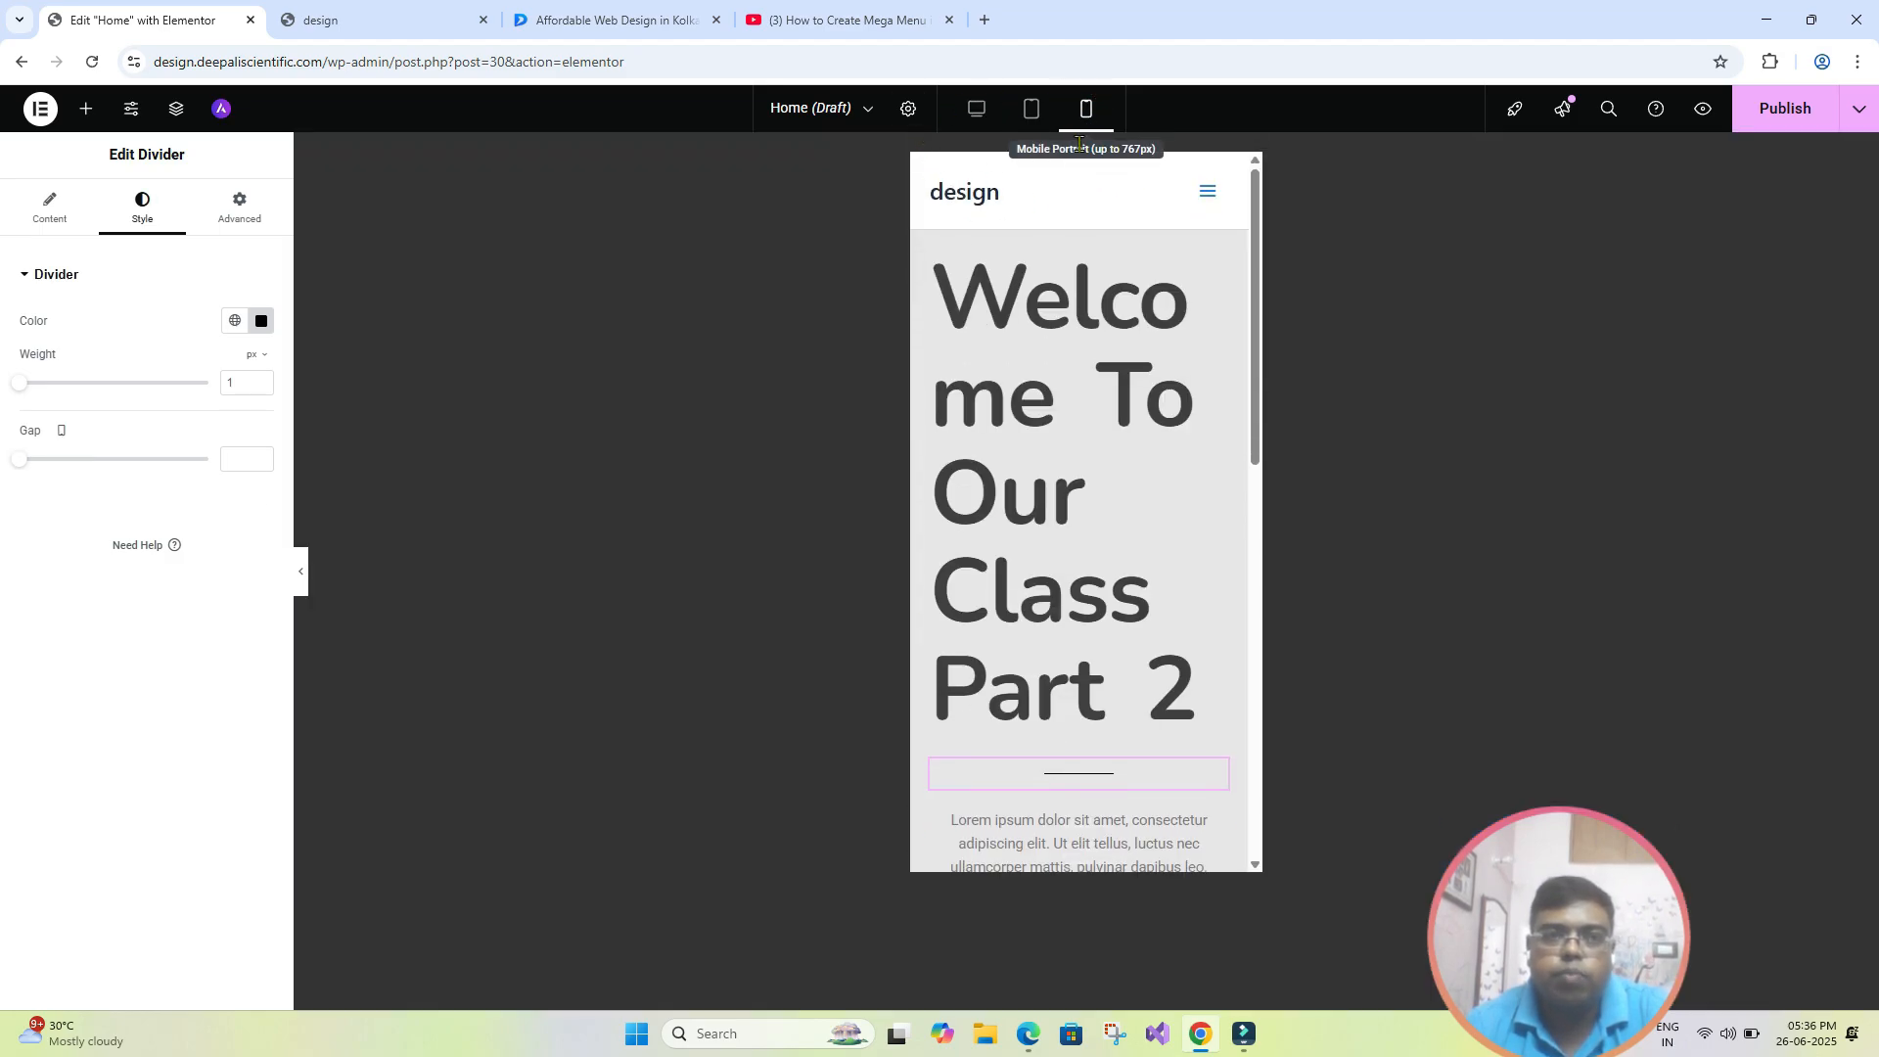
{"action": "left_click", "coordinate": [255, 223]}
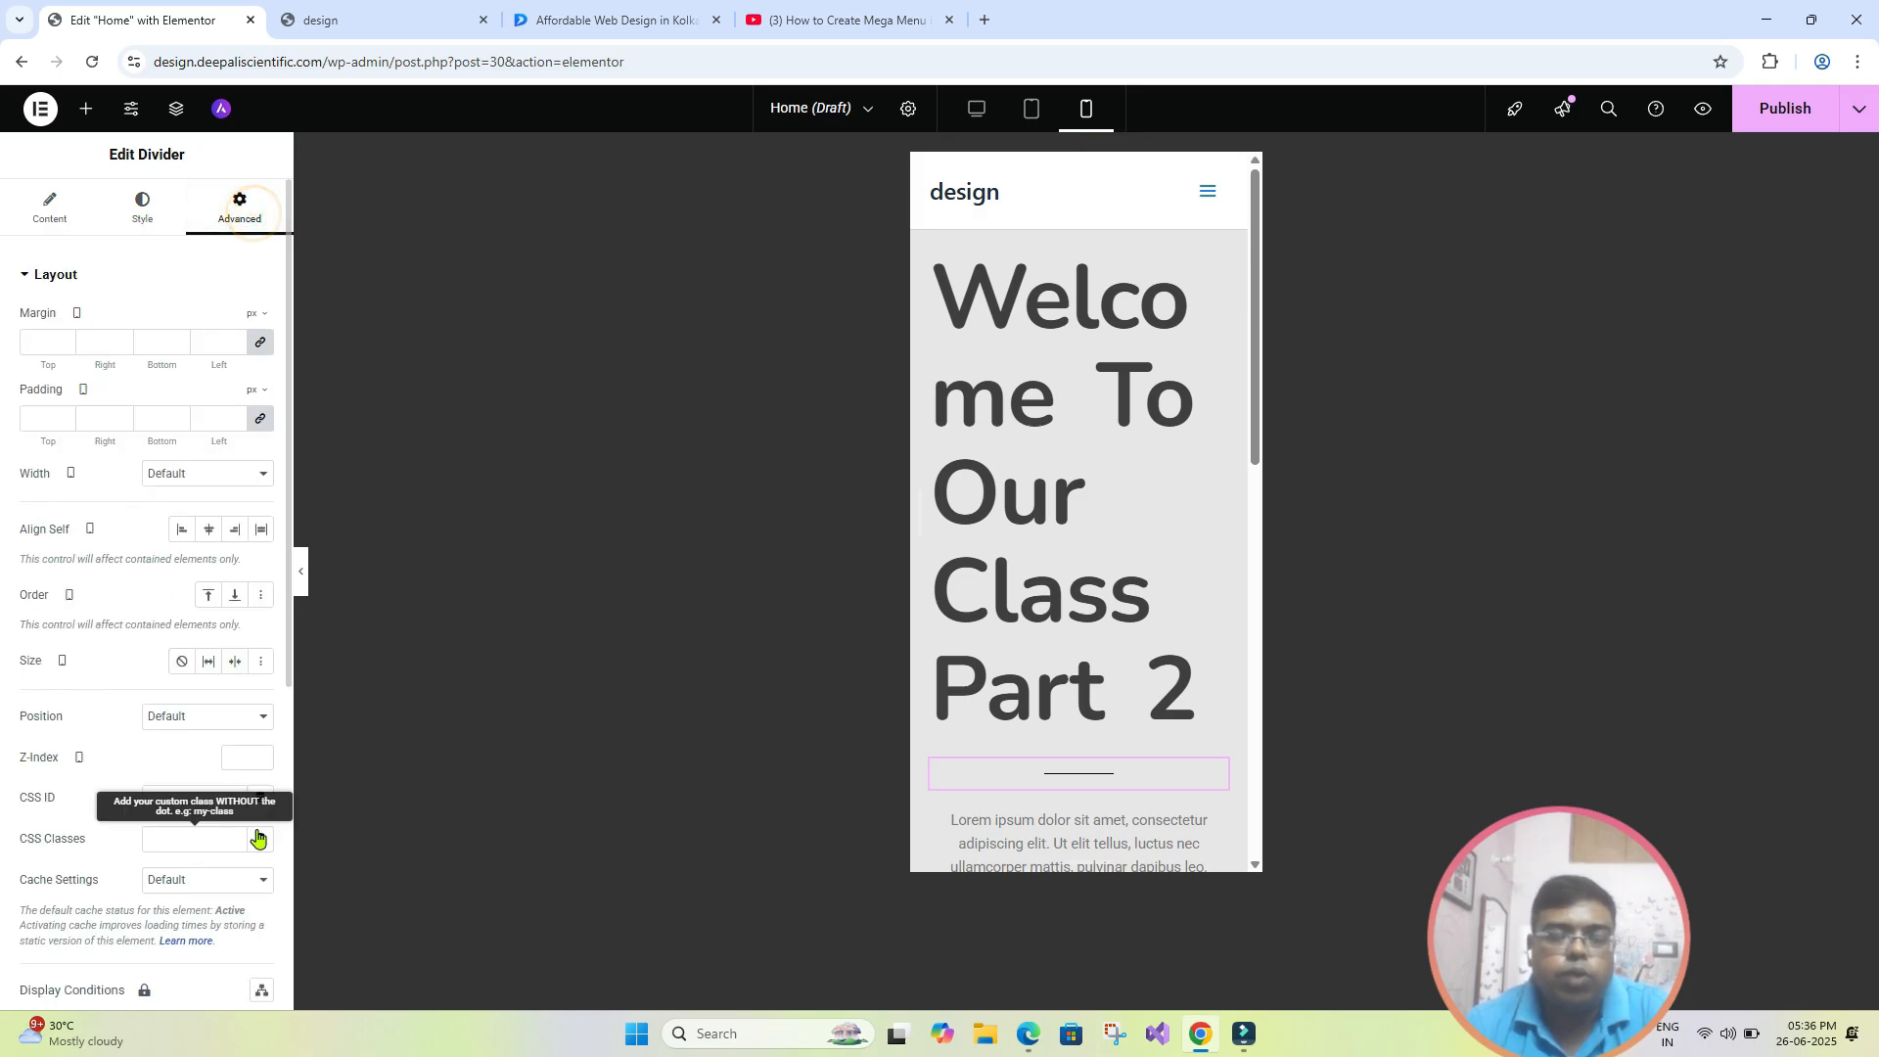
{"action": "scroll", "coordinate": [256, 829], "scroll_direction": "down", "scroll_amount": 5}
{"action": "left_click", "coordinate": [47, 778]}
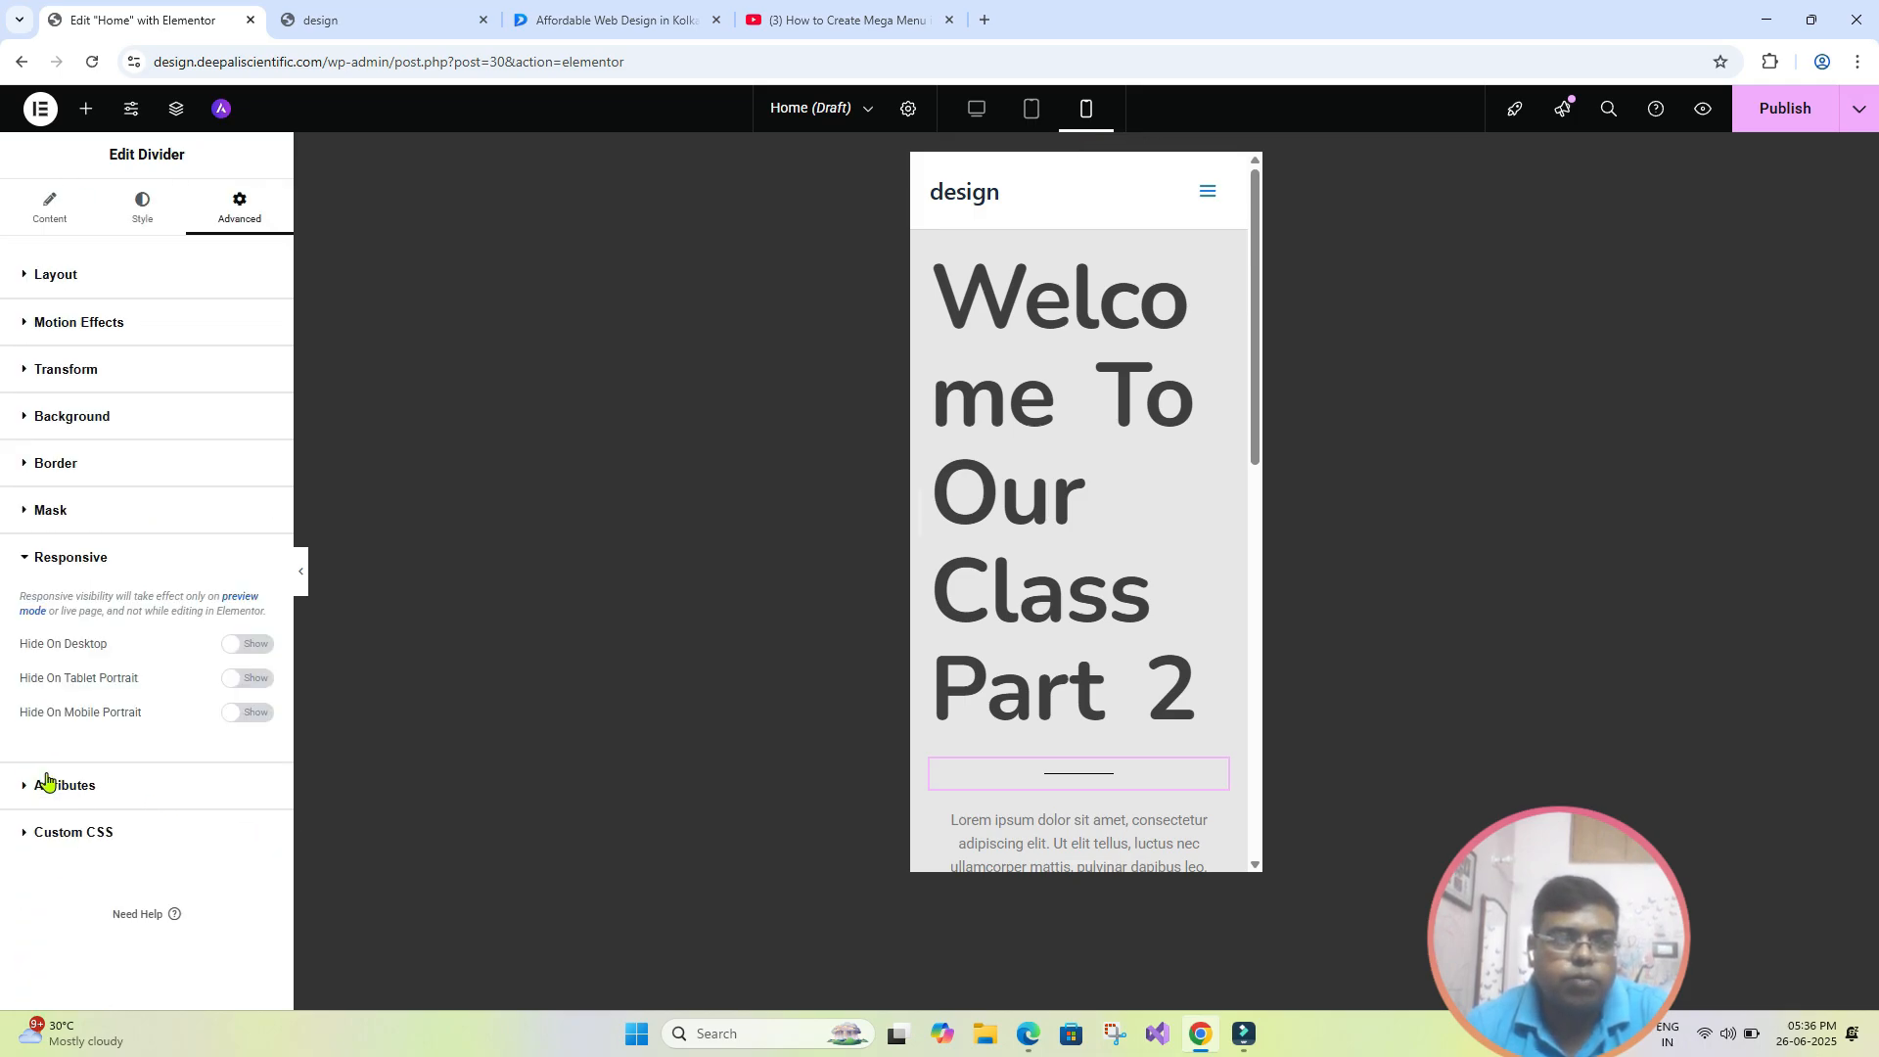
{"action": "left_click", "coordinate": [260, 713]}
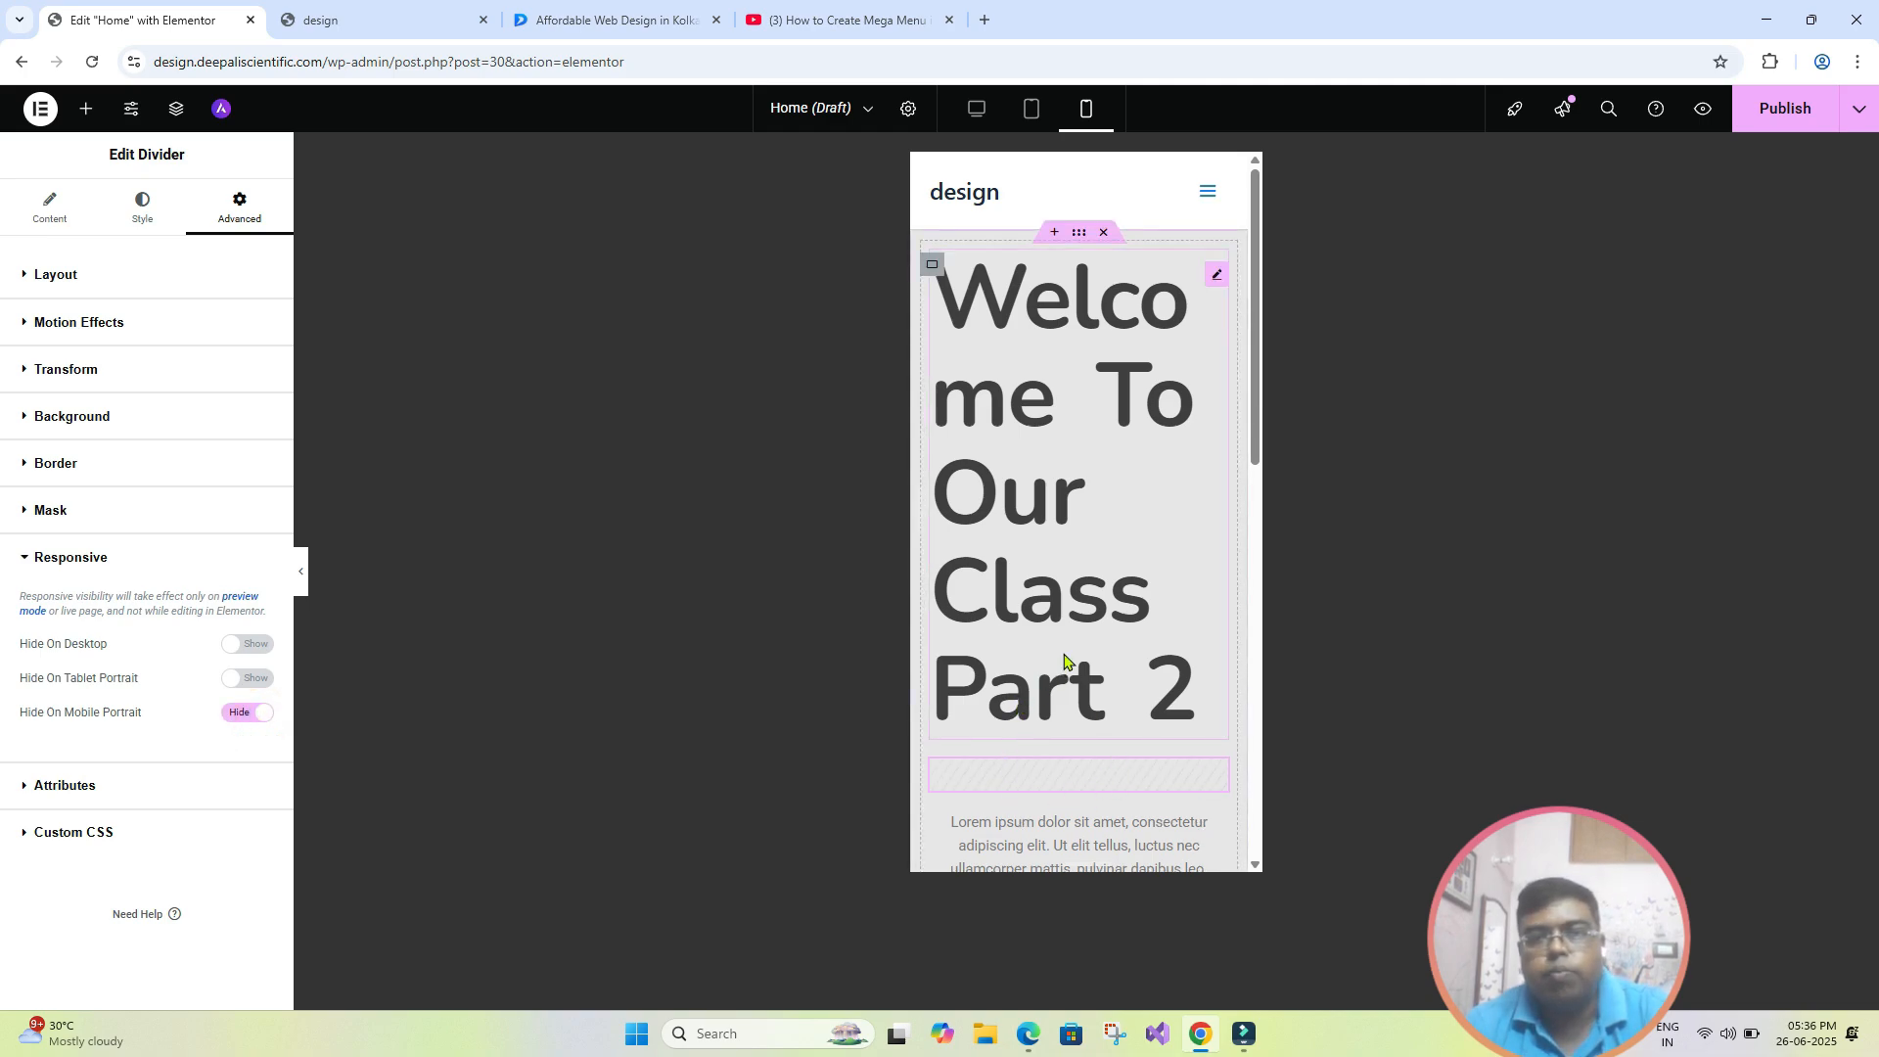
- Check the divider's visibility in the mobile, tablet and desktop views, and finish in the desktop view
{"action": "scroll", "coordinate": [1121, 654], "scroll_direction": "down", "scroll_amount": 4}
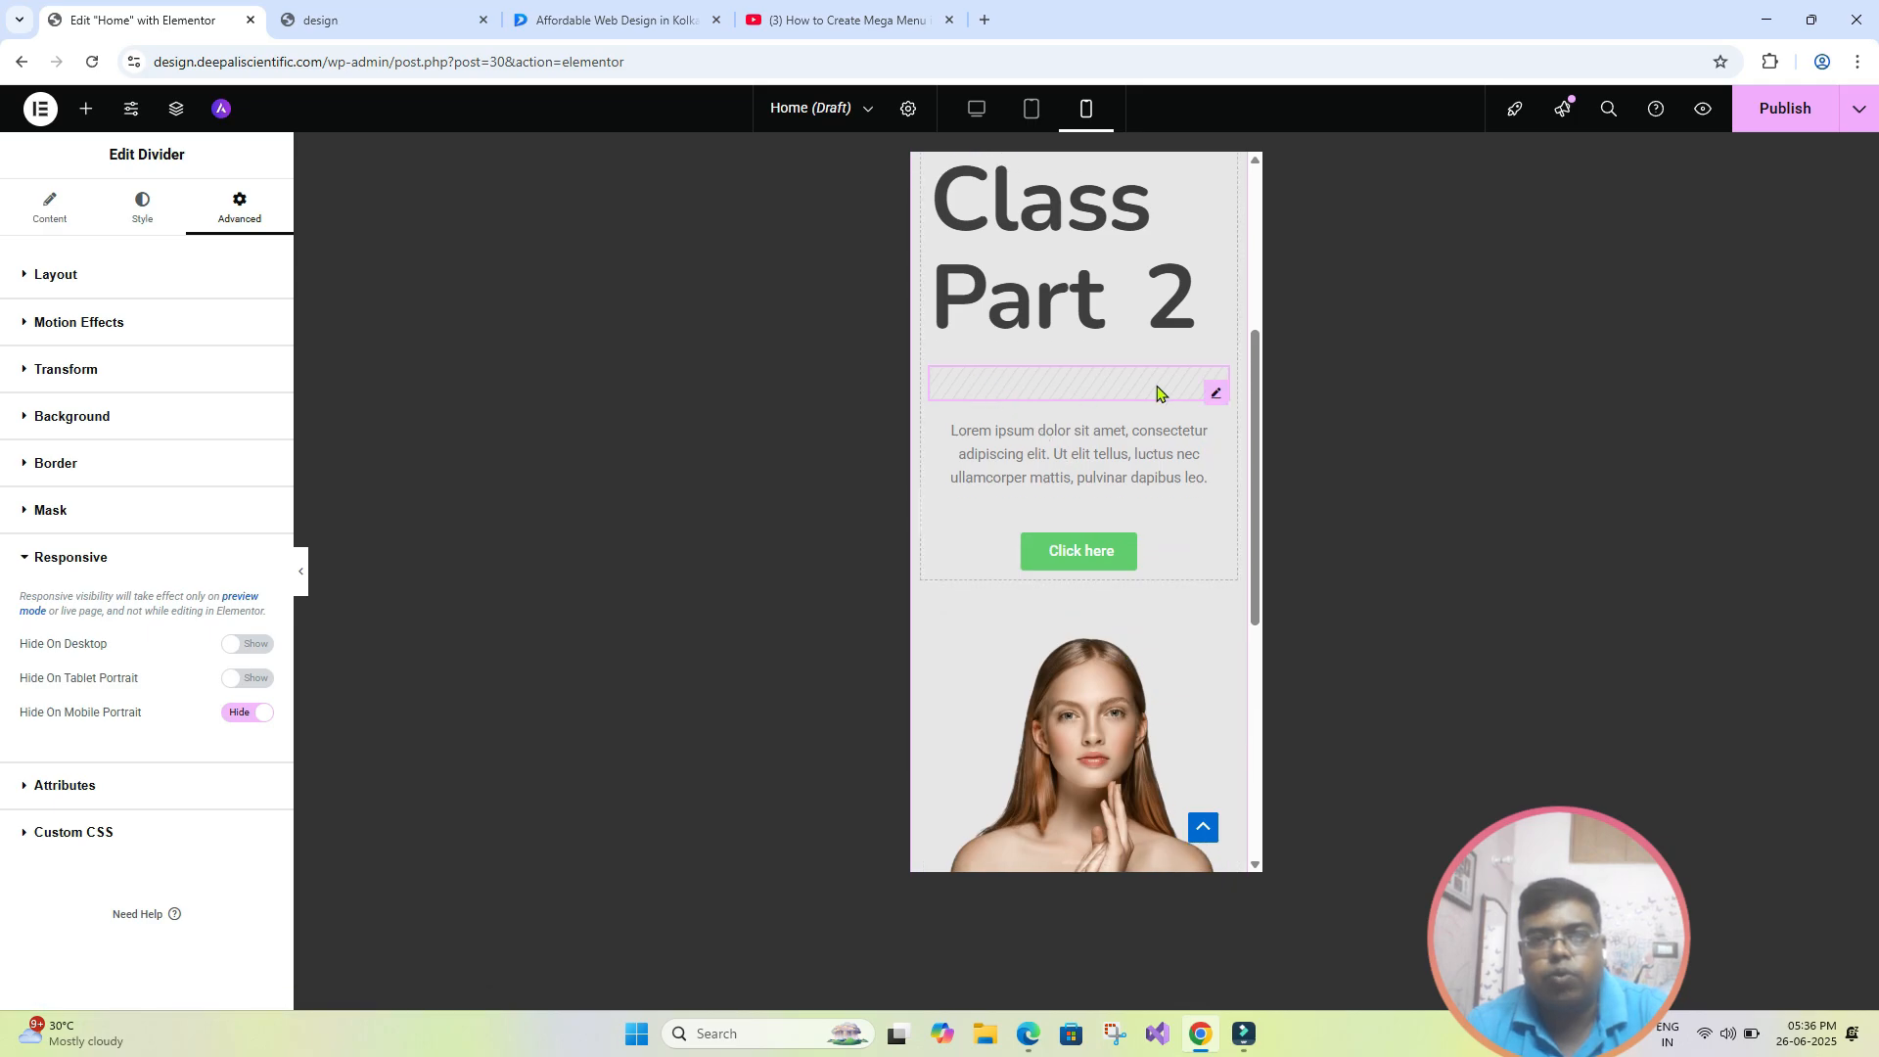
{"action": "scroll", "coordinate": [1104, 675], "scroll_direction": "up", "scroll_amount": 4}
{"action": "scroll", "coordinate": [1028, 616], "scroll_direction": "down", "scroll_amount": 2}
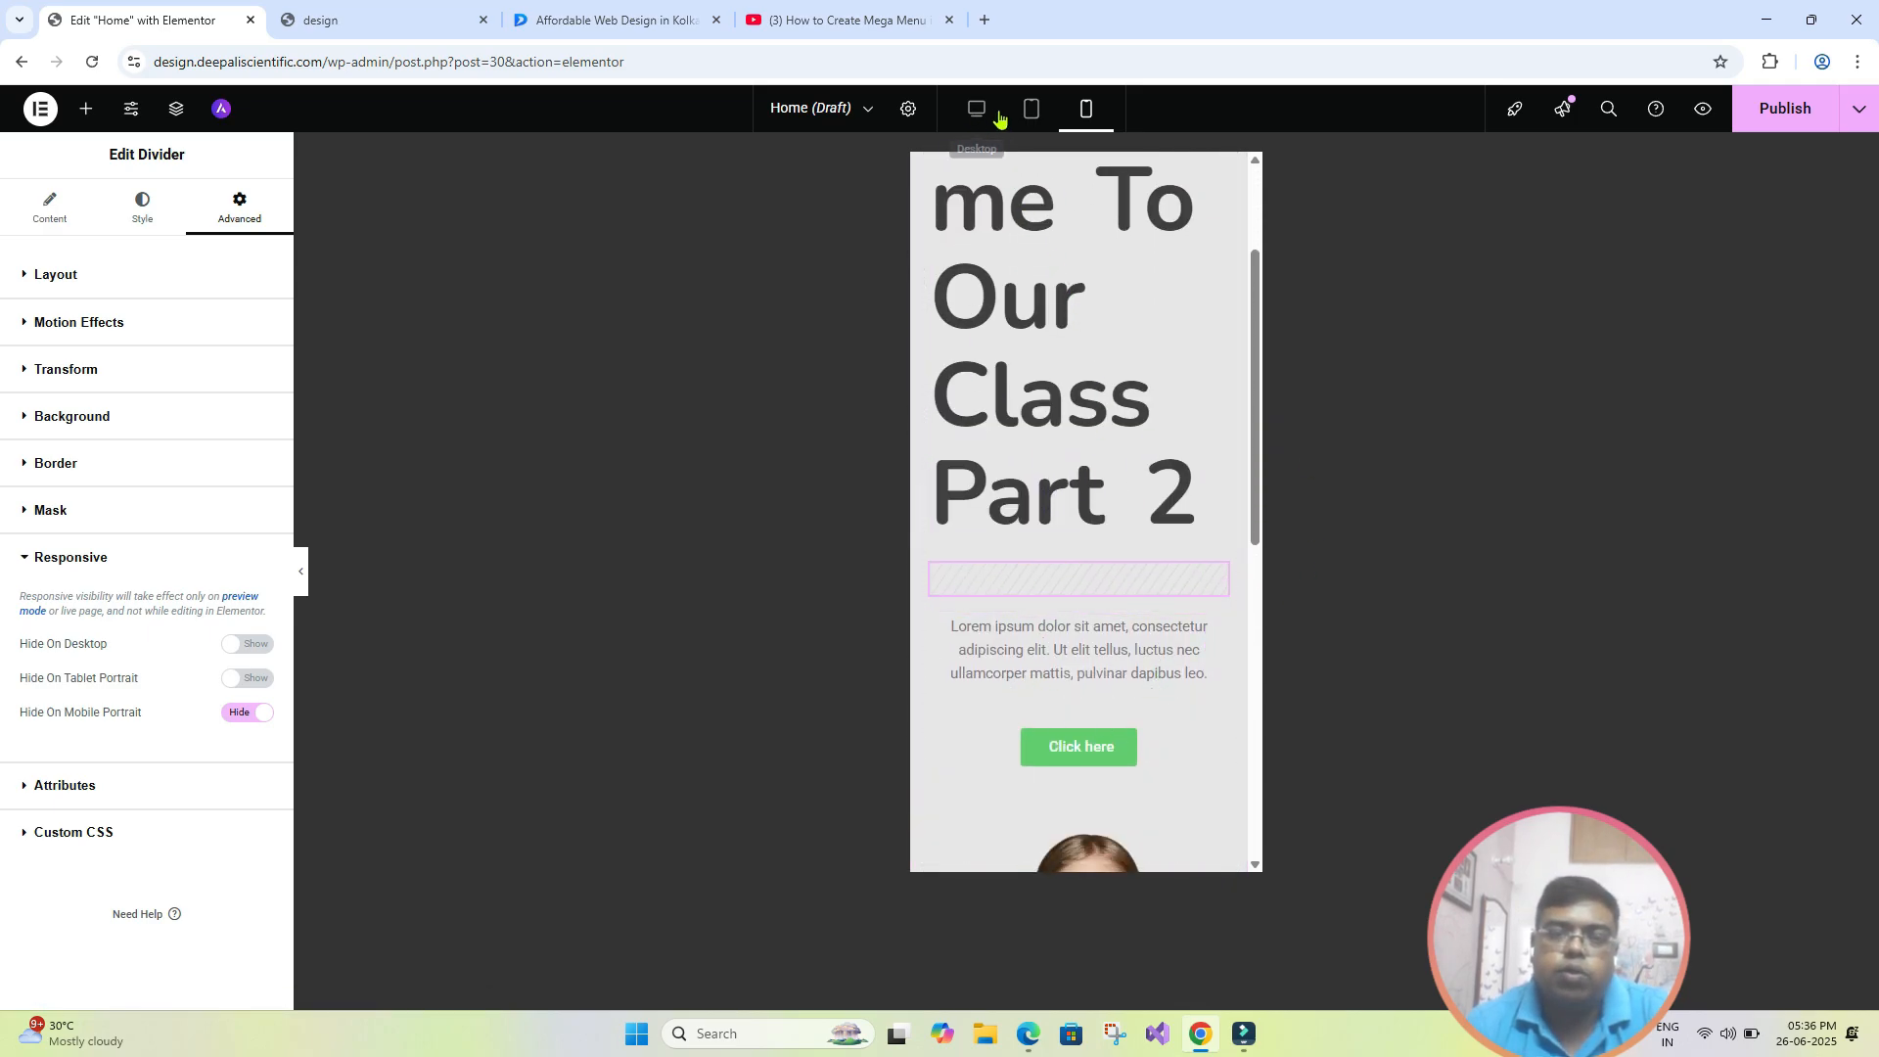
{"action": "left_click", "coordinate": [1028, 112]}
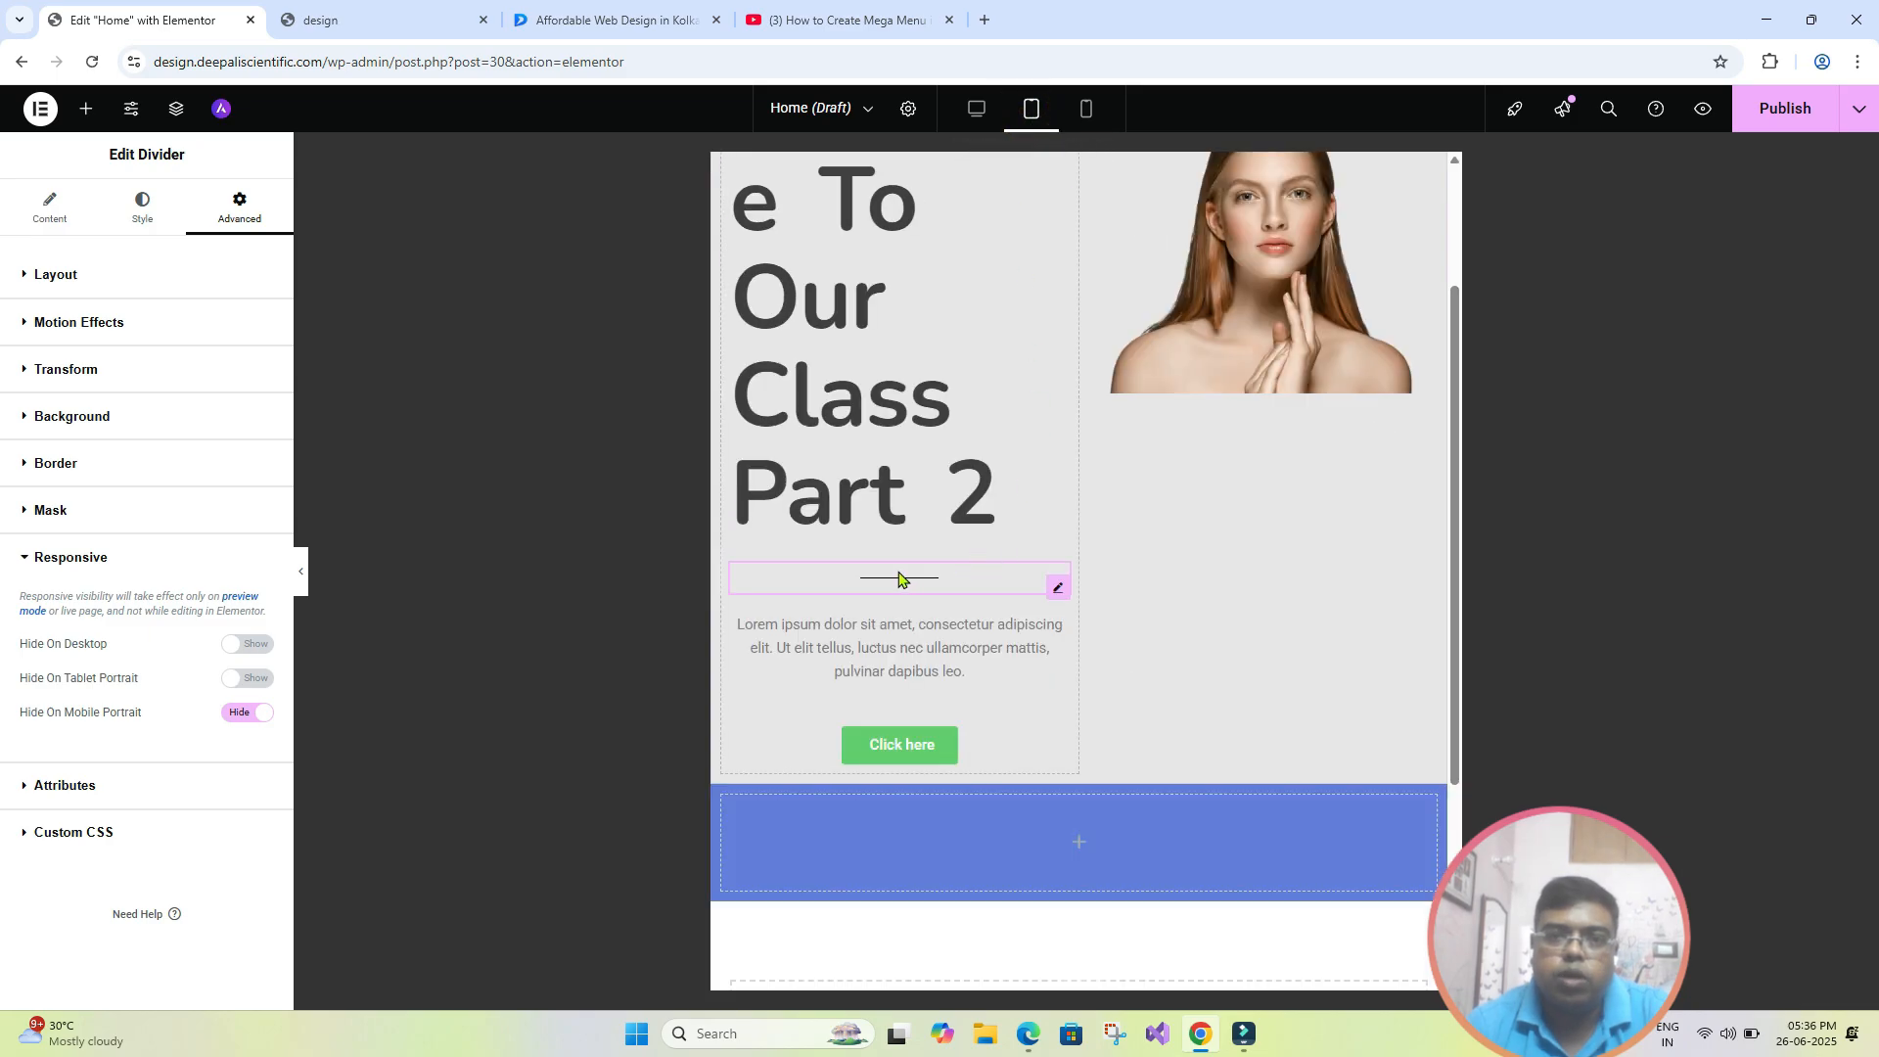
{"action": "left_click", "coordinate": [976, 110]}
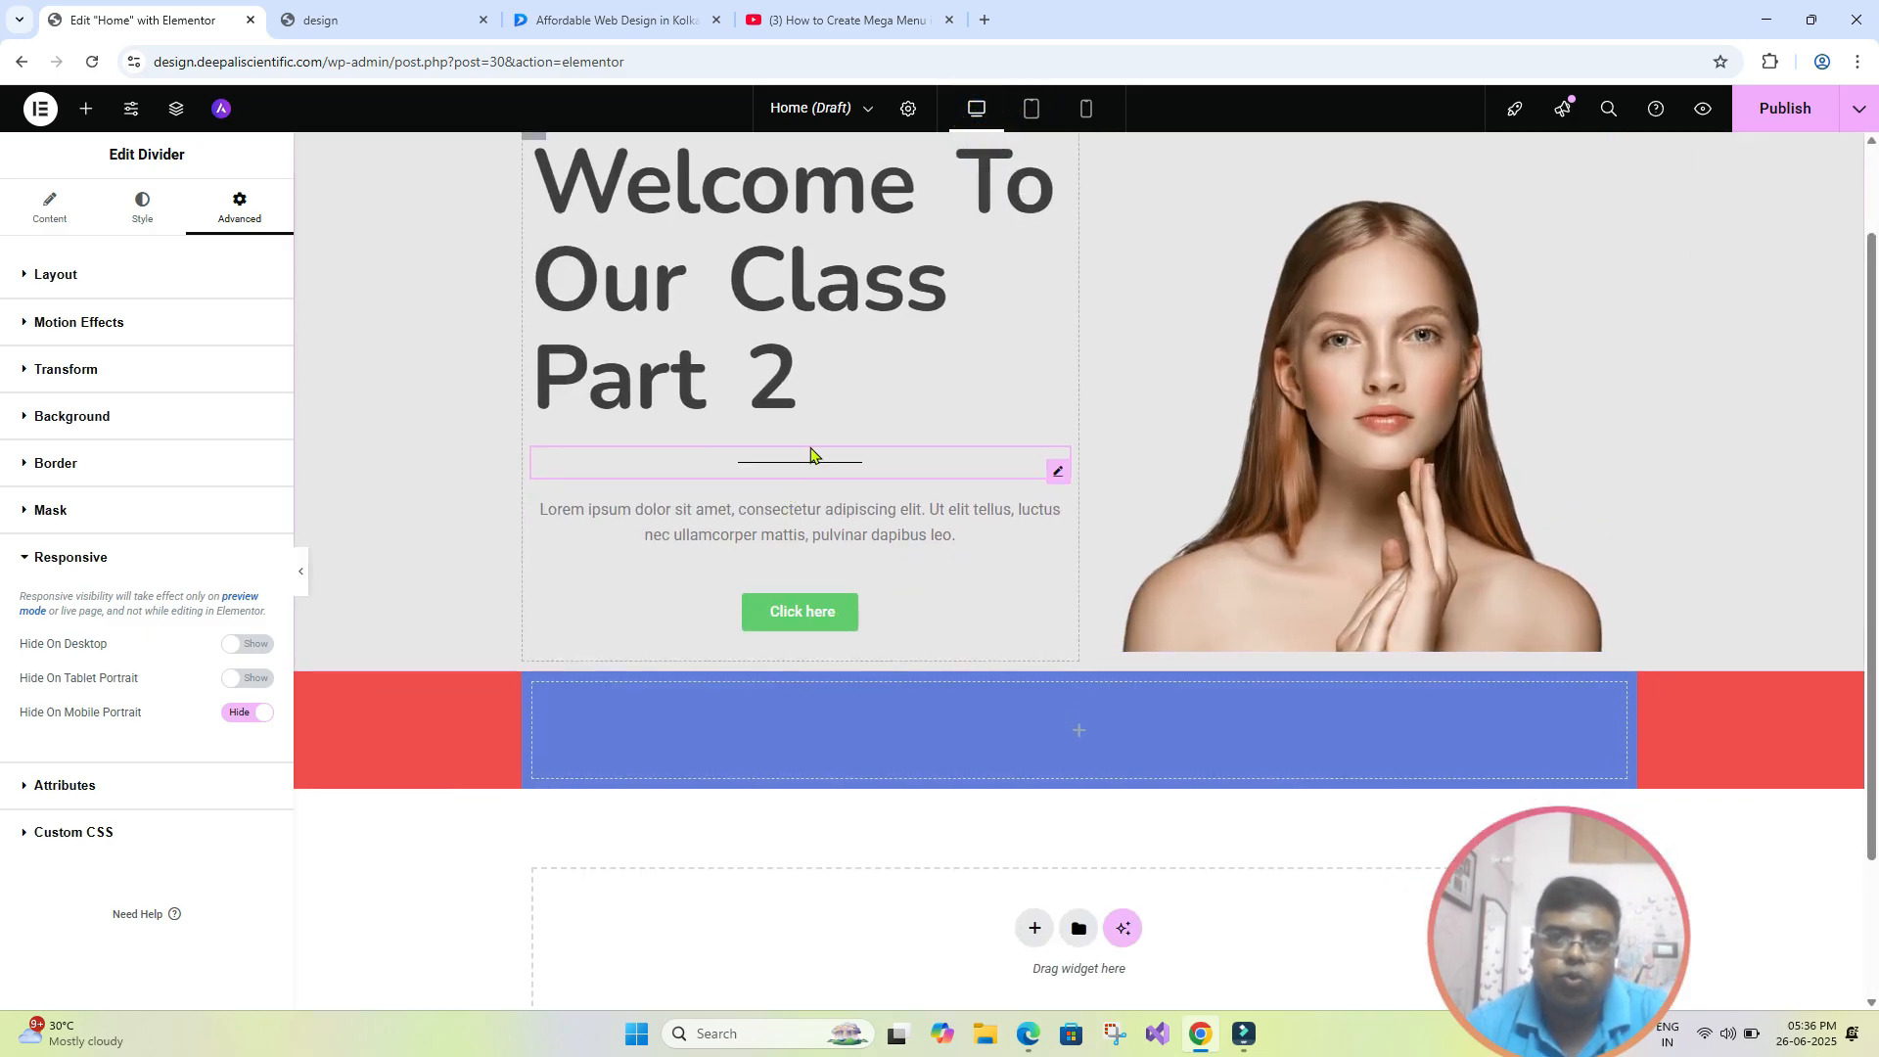
{"action": "left_click", "coordinate": [1091, 110]}
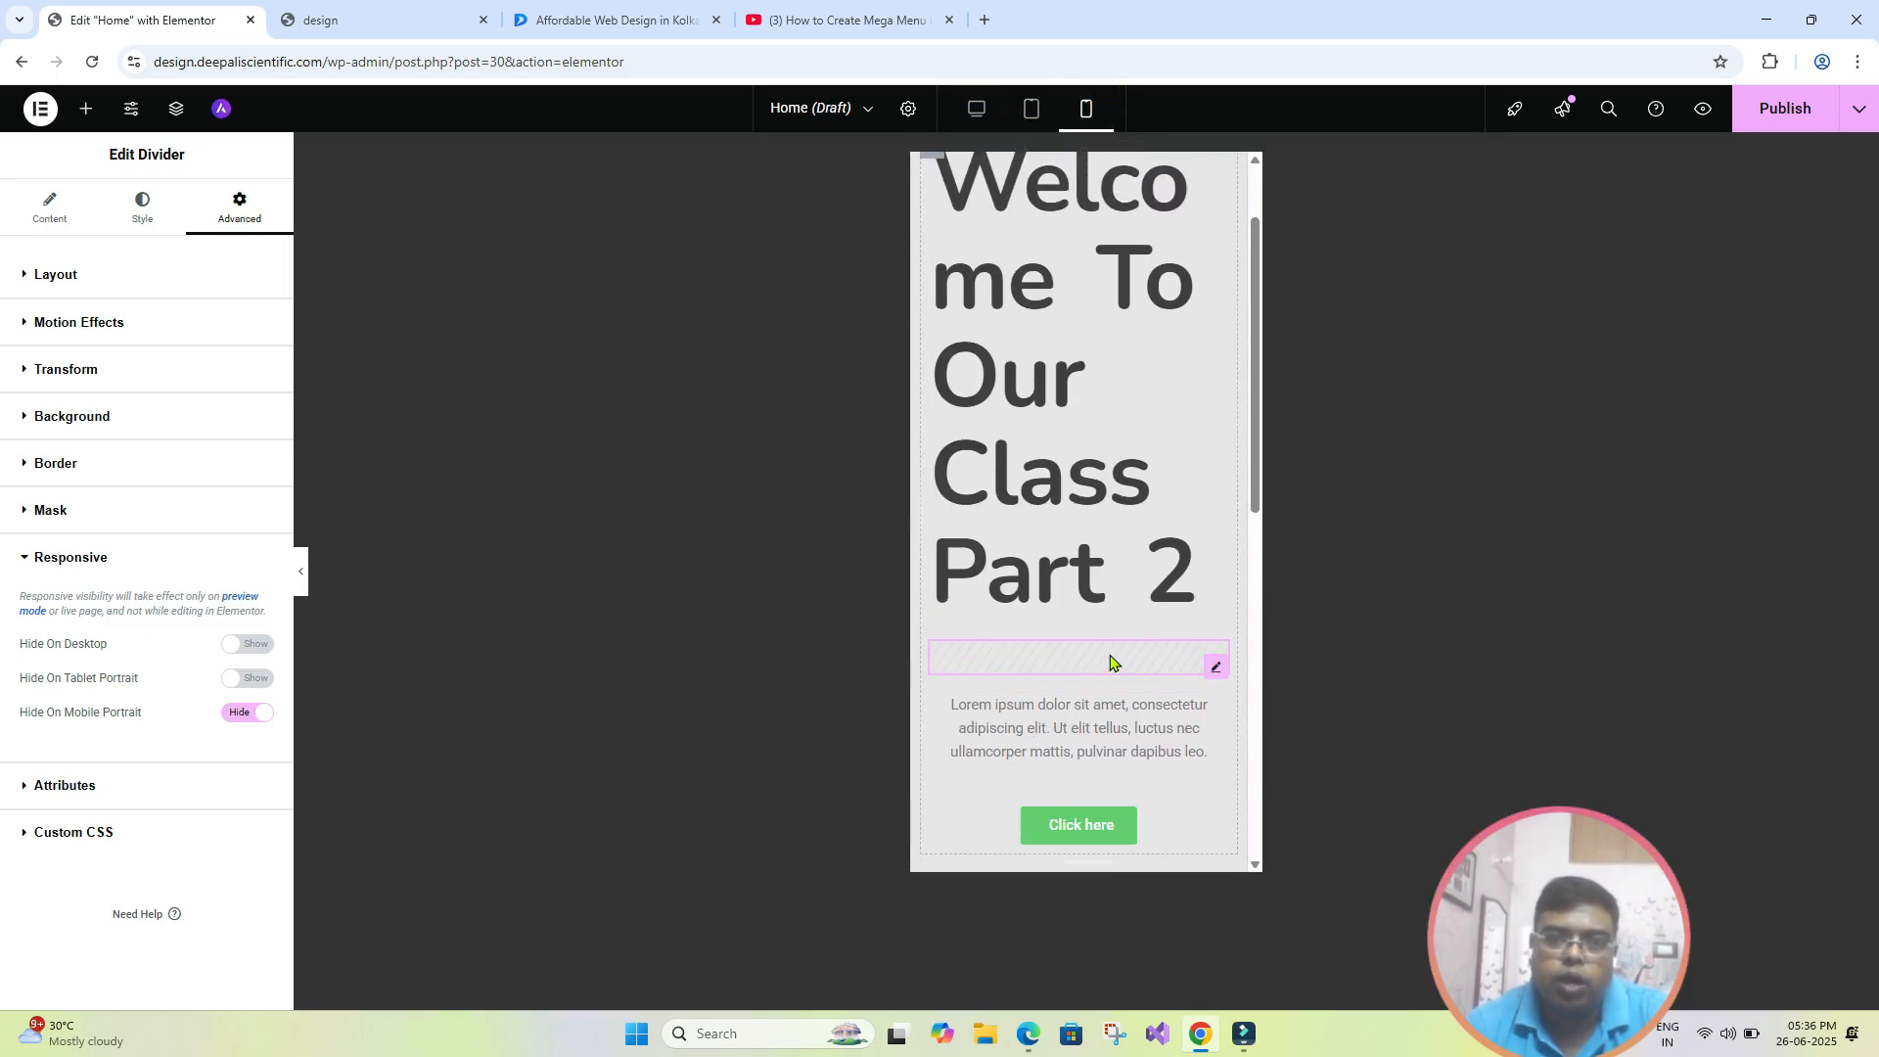
{"action": "left_click", "coordinate": [975, 110]}
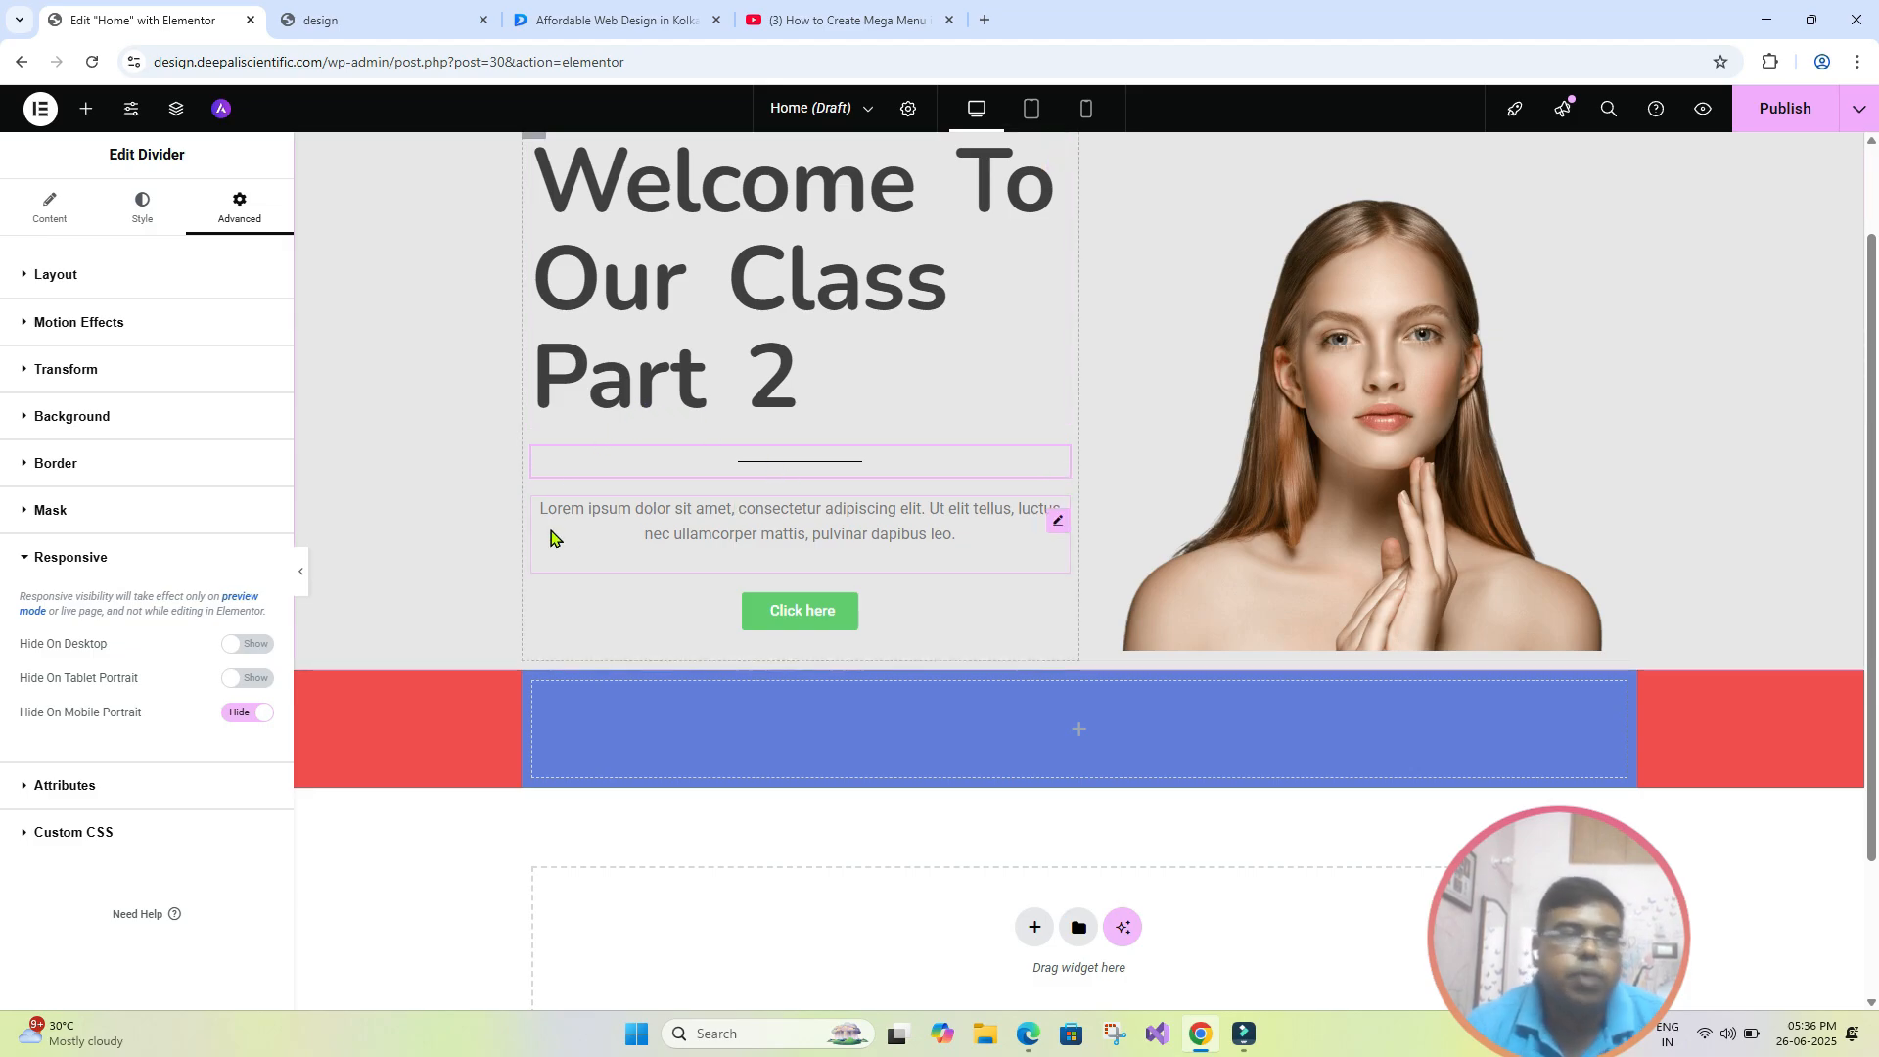
{"action": "scroll", "coordinate": [550, 538], "scroll_direction": "up", "scroll_amount": 2}
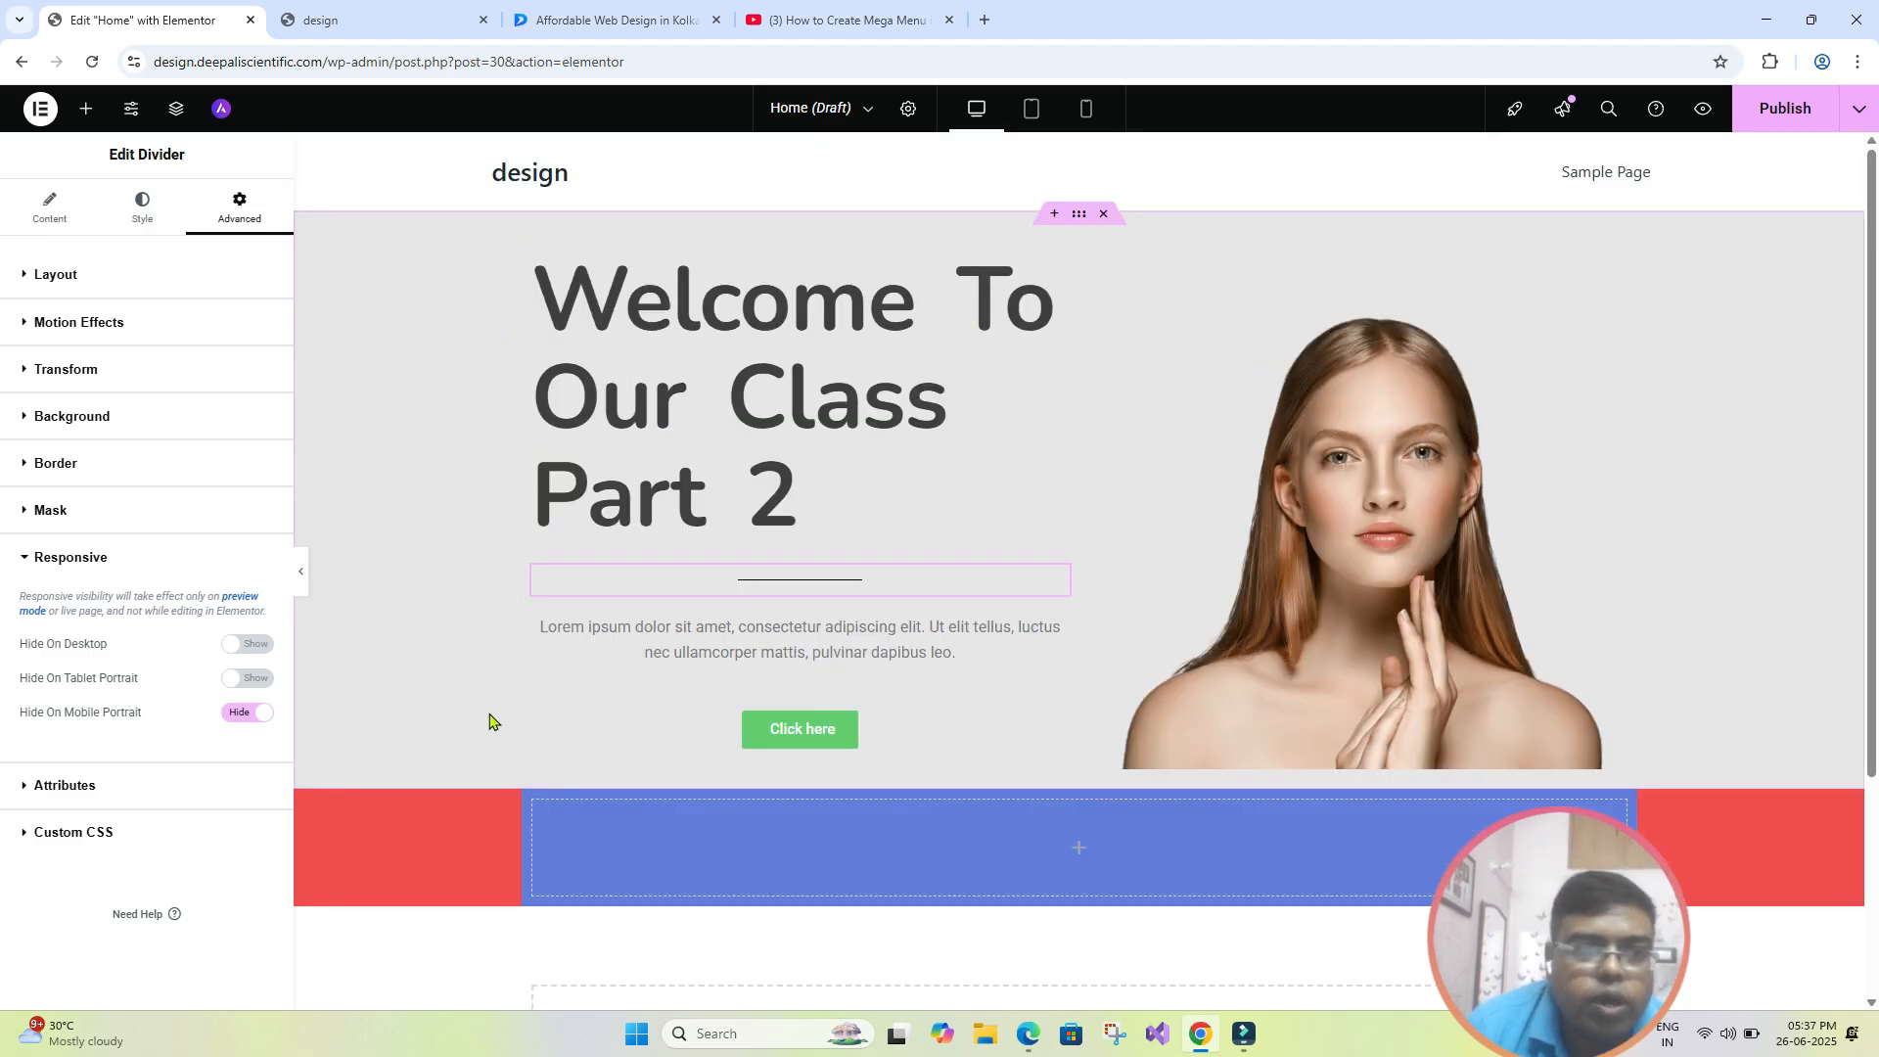
- Apply a Solid border type to the hero heading and check it with the editing panel briefly hidden
{"action": "left_click", "coordinate": [27, 464]}
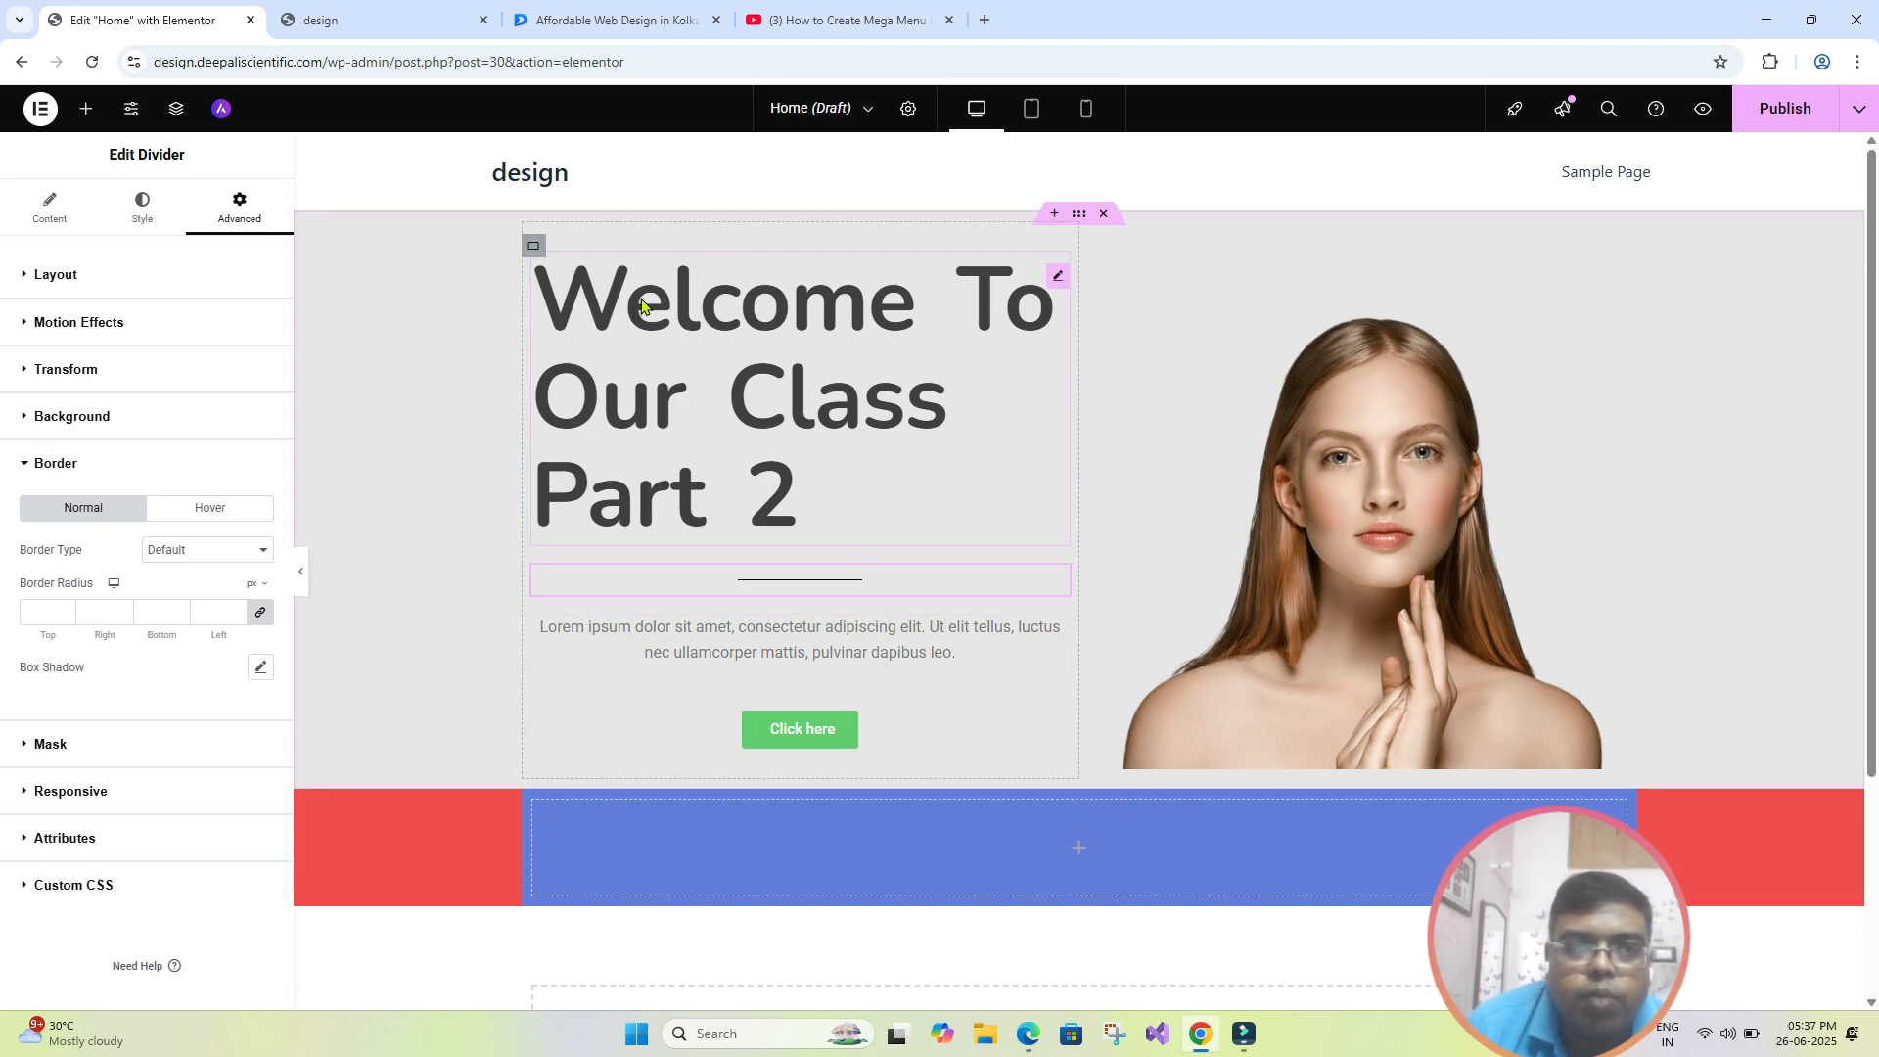
{"action": "left_click", "coordinate": [773, 411]}
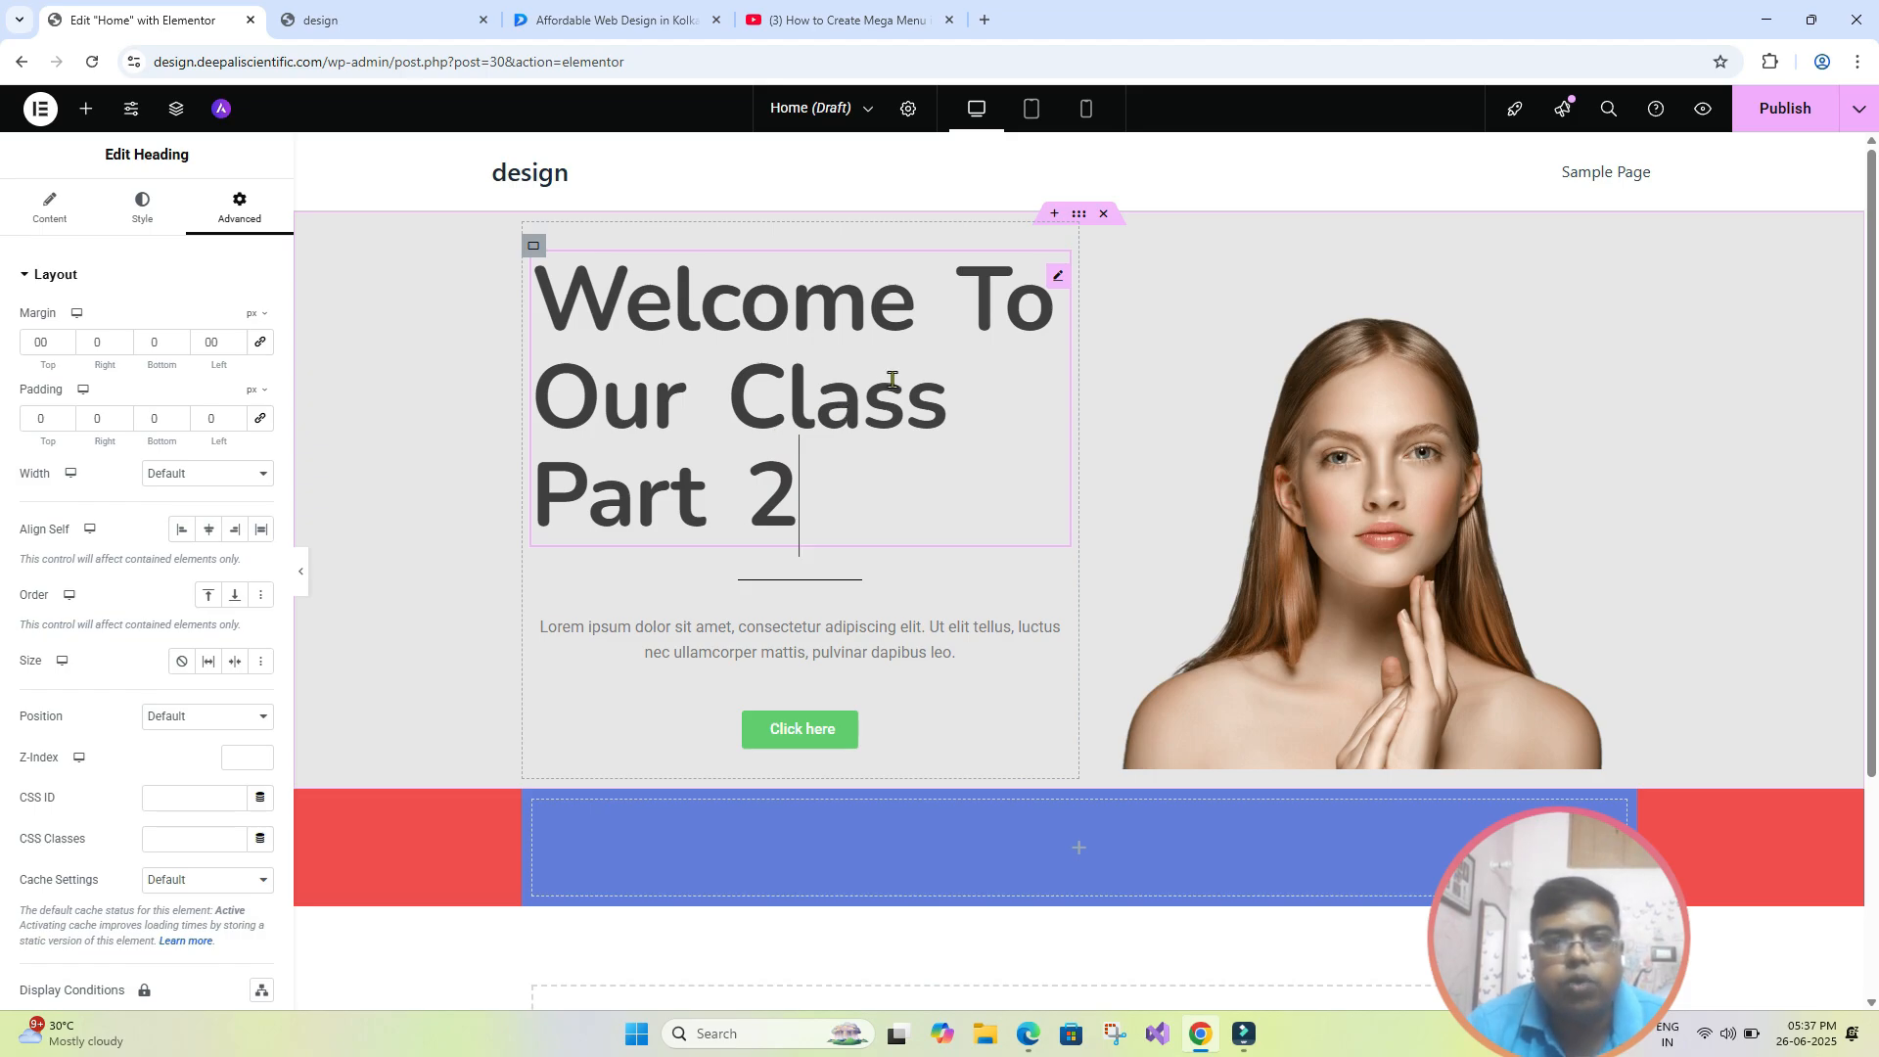
{"action": "scroll", "coordinate": [225, 431], "scroll_direction": "down", "scroll_amount": 4}
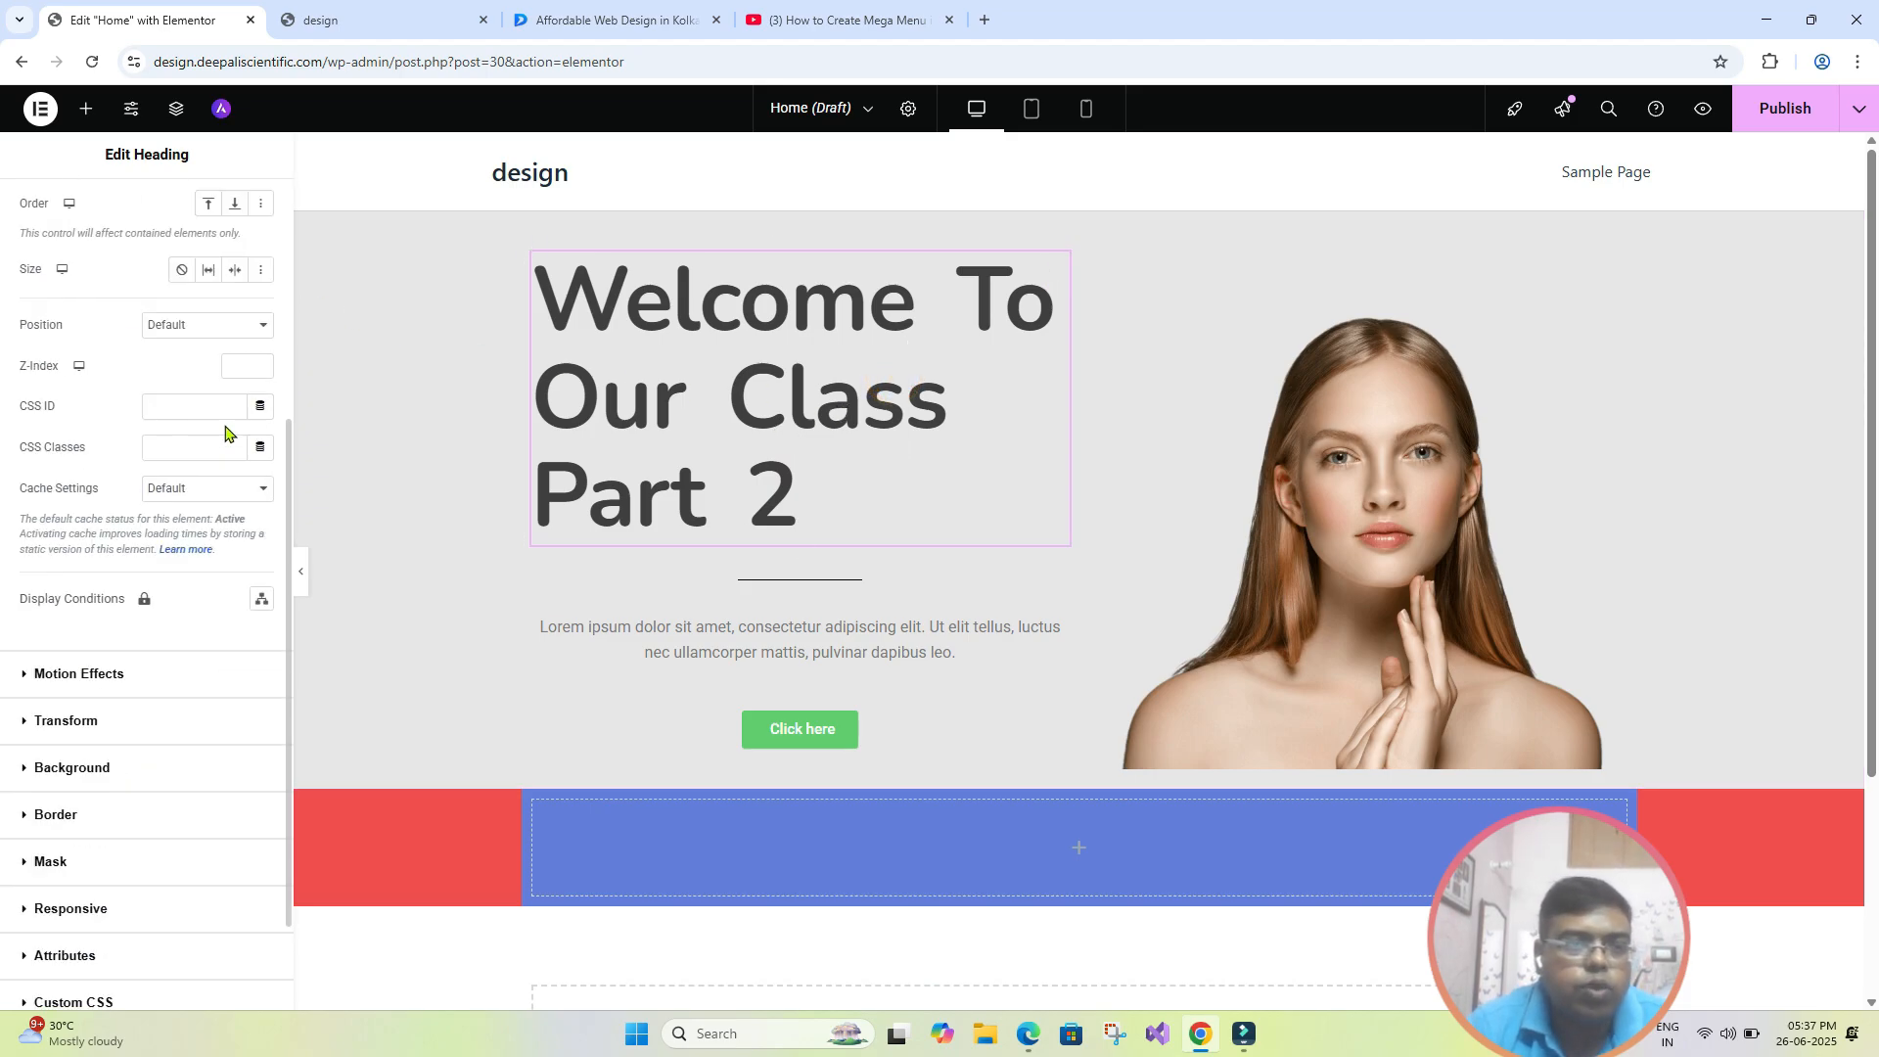
{"action": "scroll", "coordinate": [196, 511], "scroll_direction": "down", "scroll_amount": 2}
{"action": "left_click", "coordinate": [66, 685]}
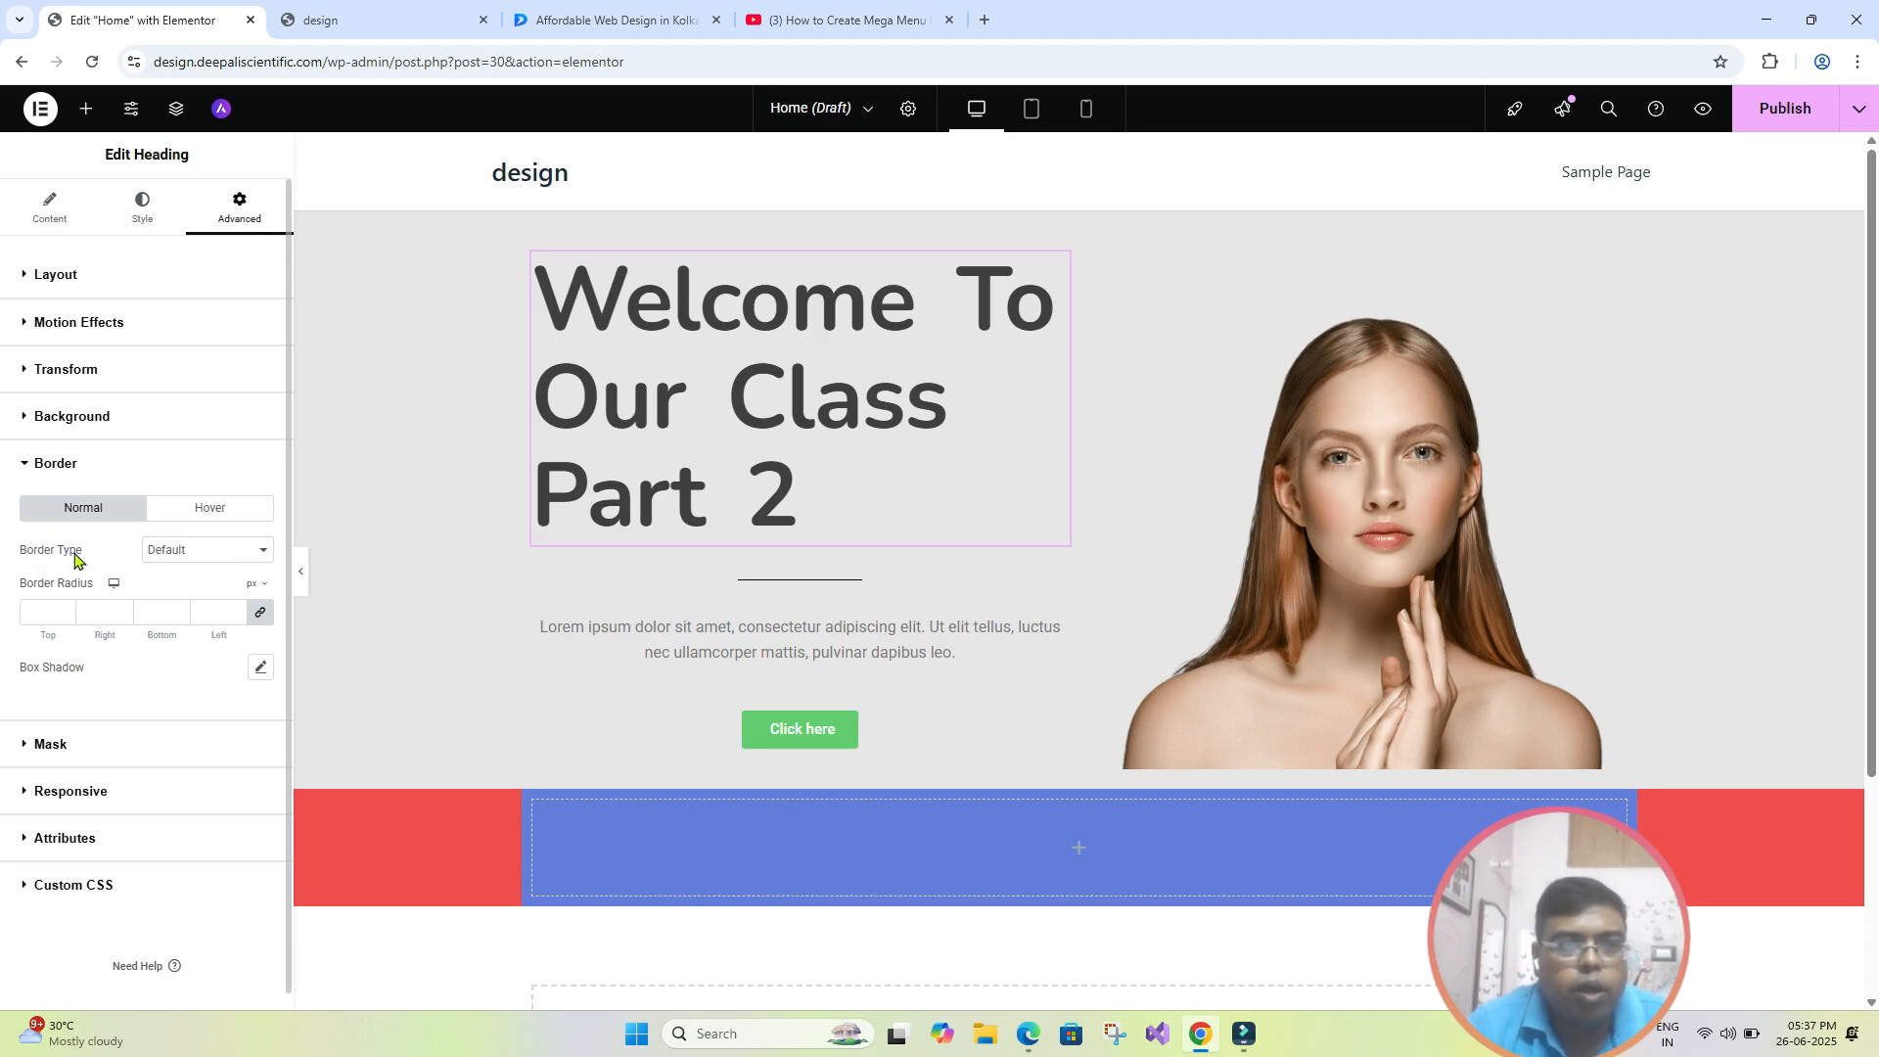
{"action": "left_click", "coordinate": [244, 556]}
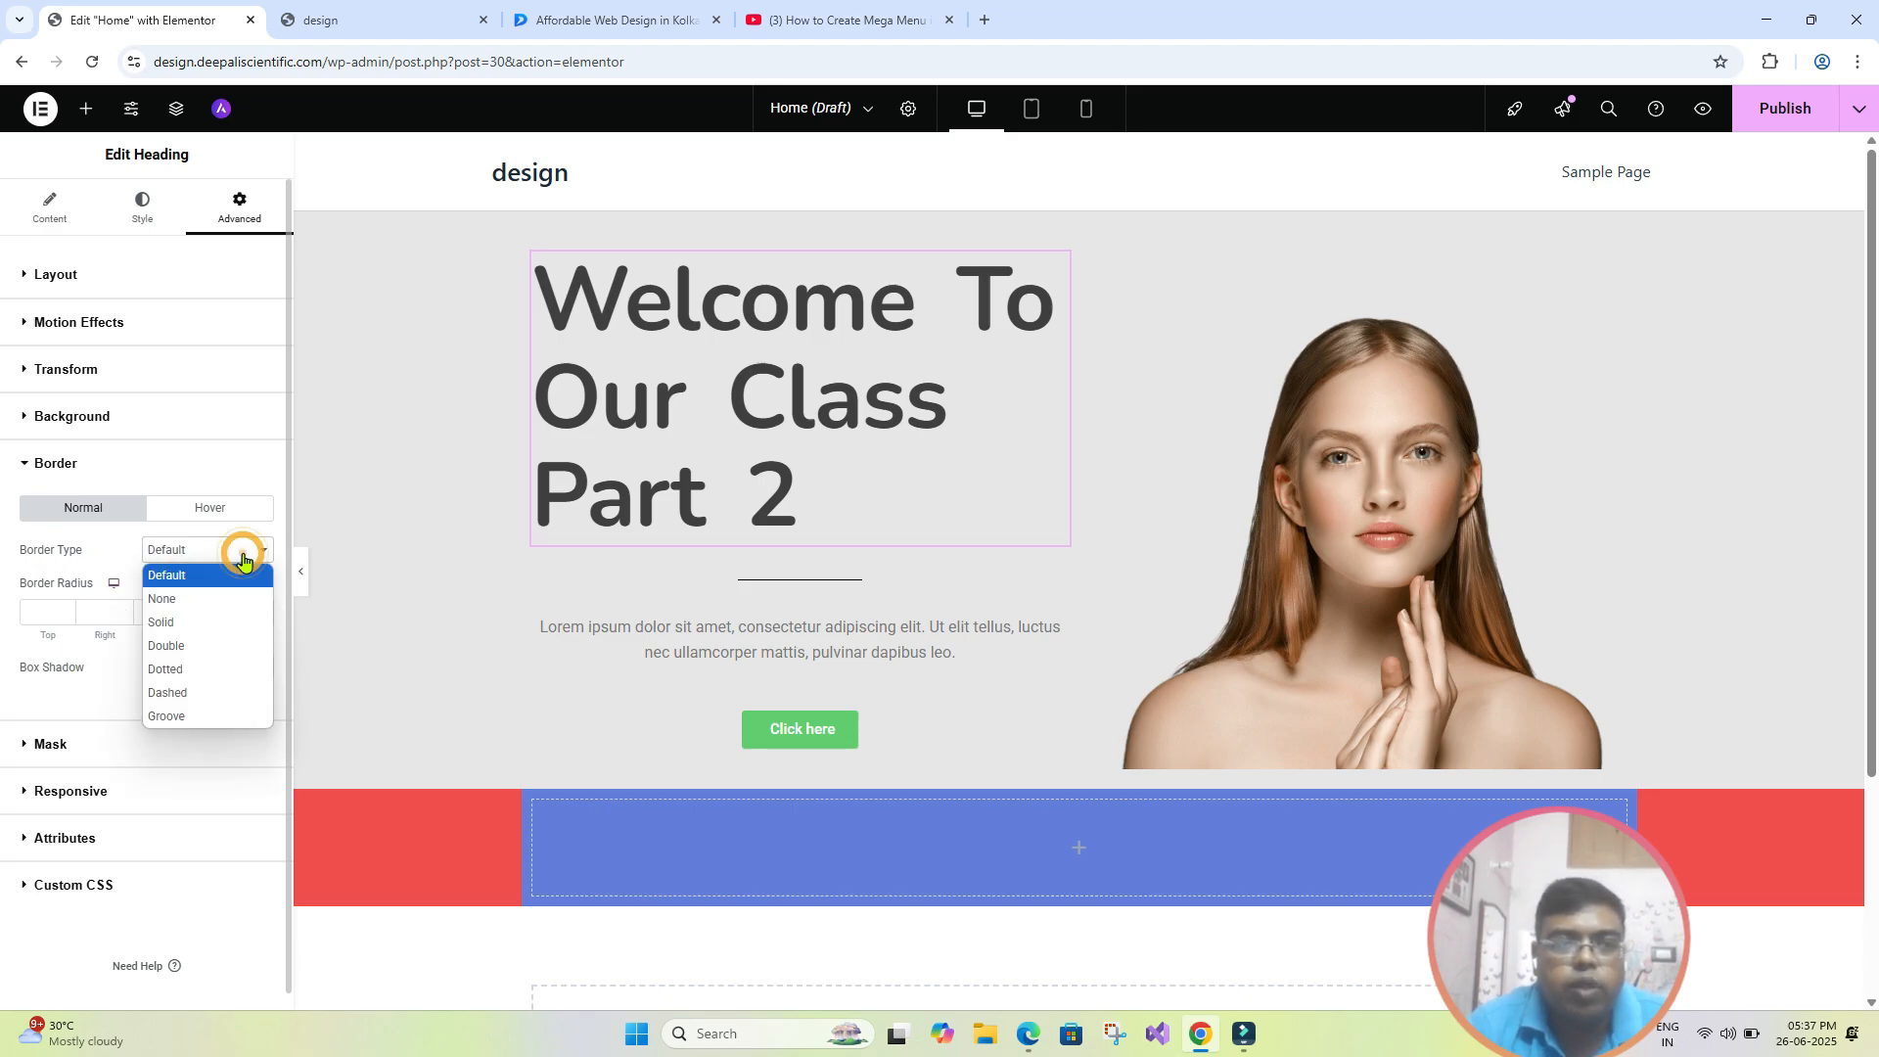
{"action": "left_click", "coordinate": [226, 626]}
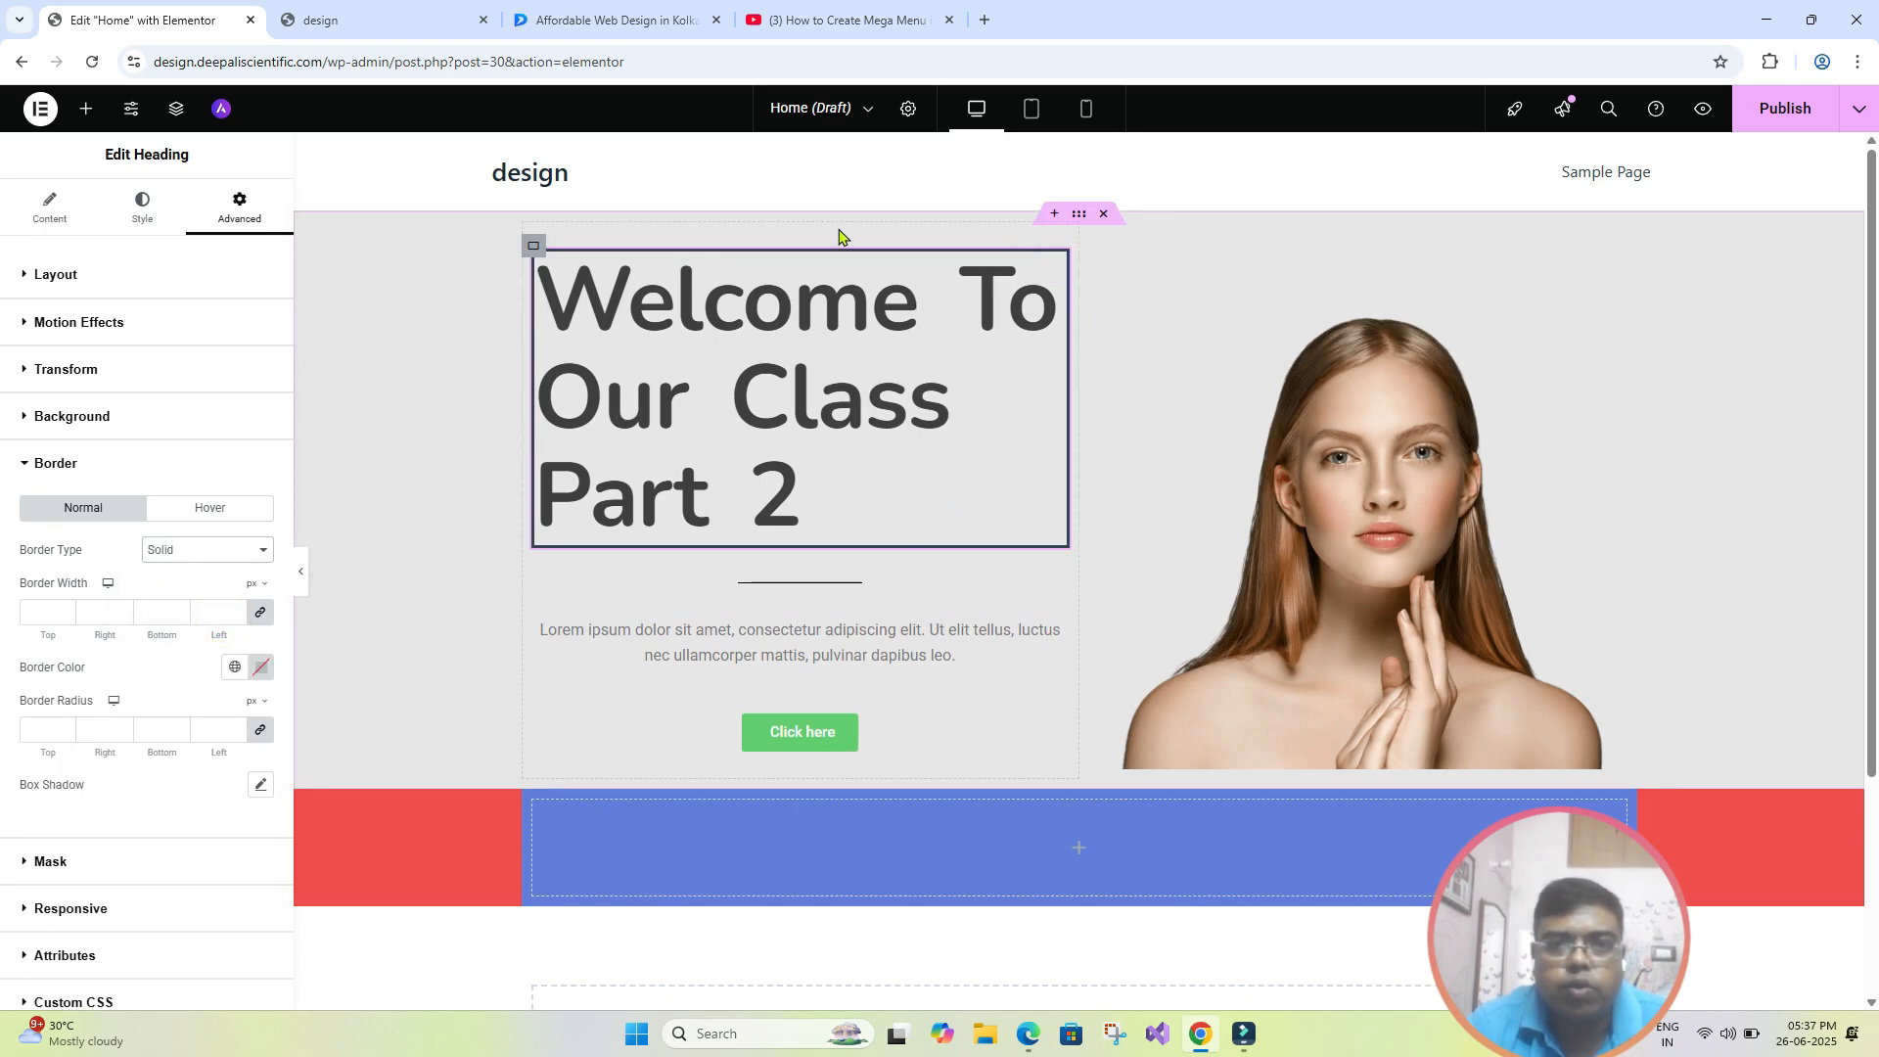
{"action": "left_click", "coordinate": [300, 571]}
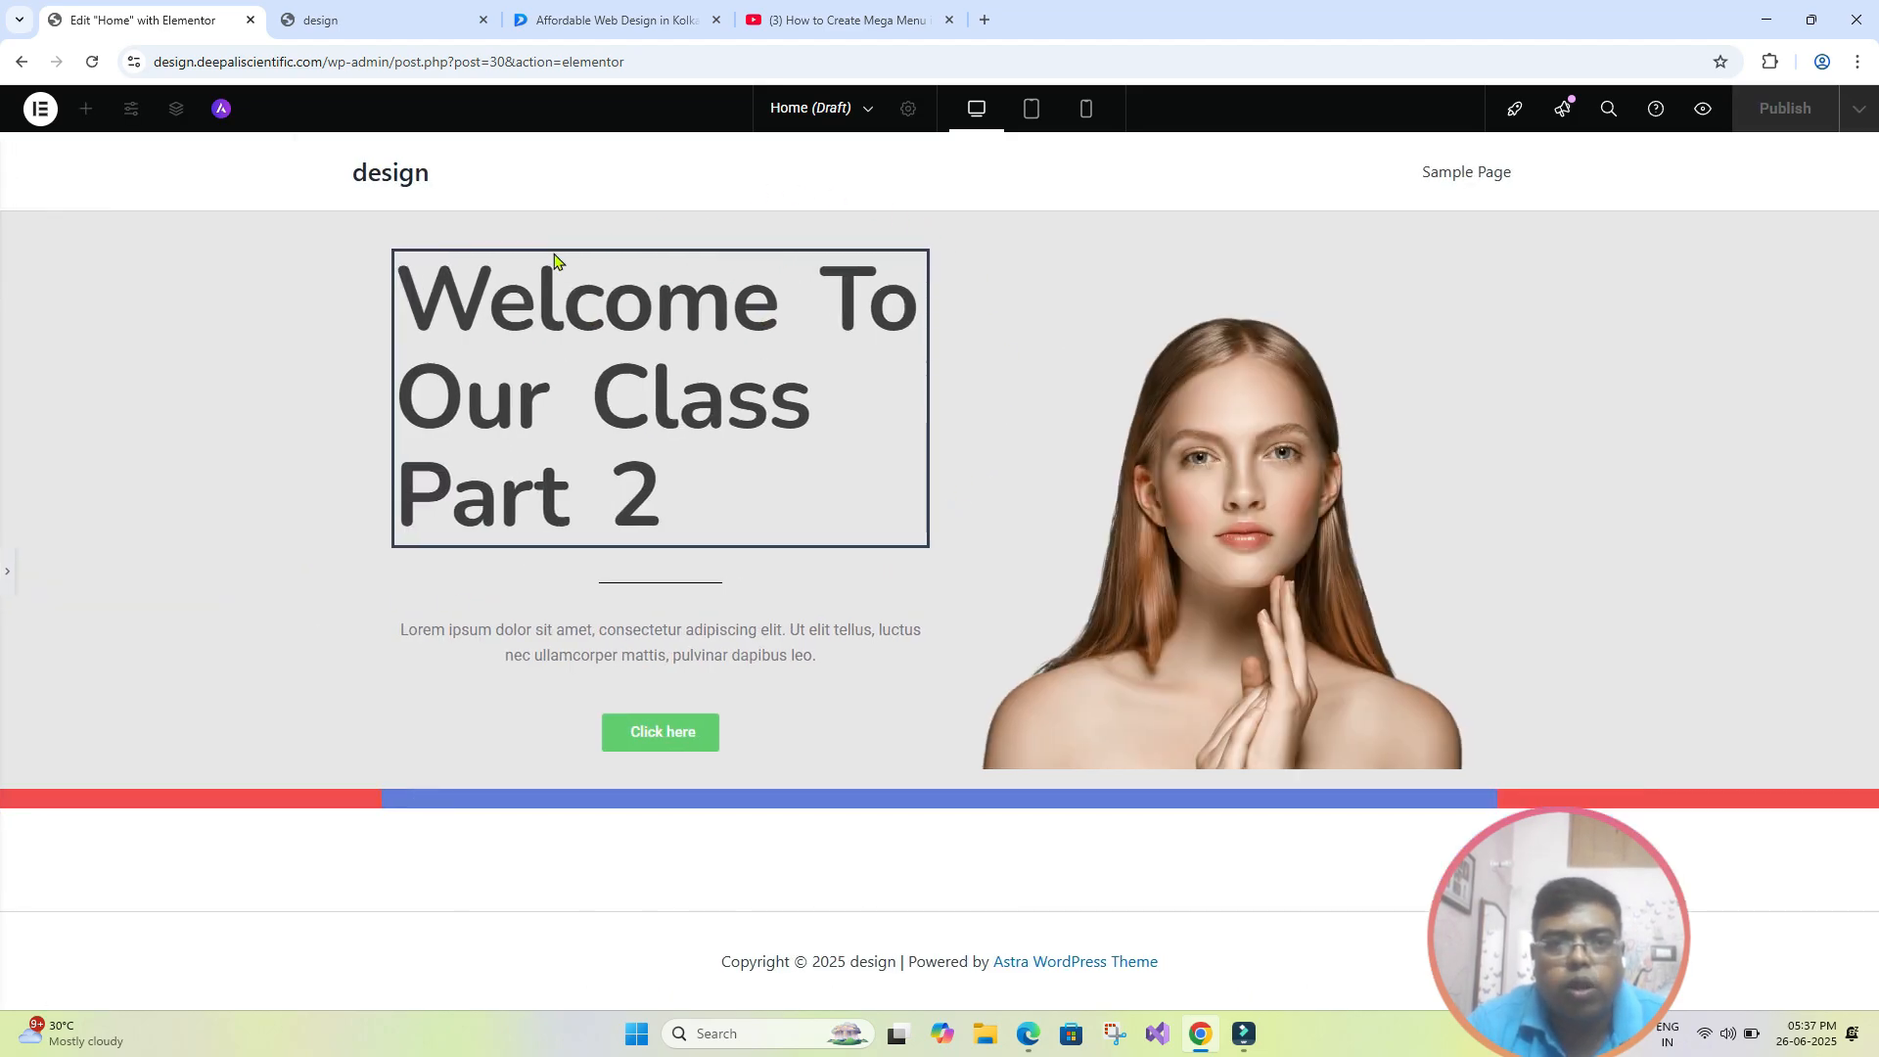
{"action": "left_click", "coordinate": [7, 572]}
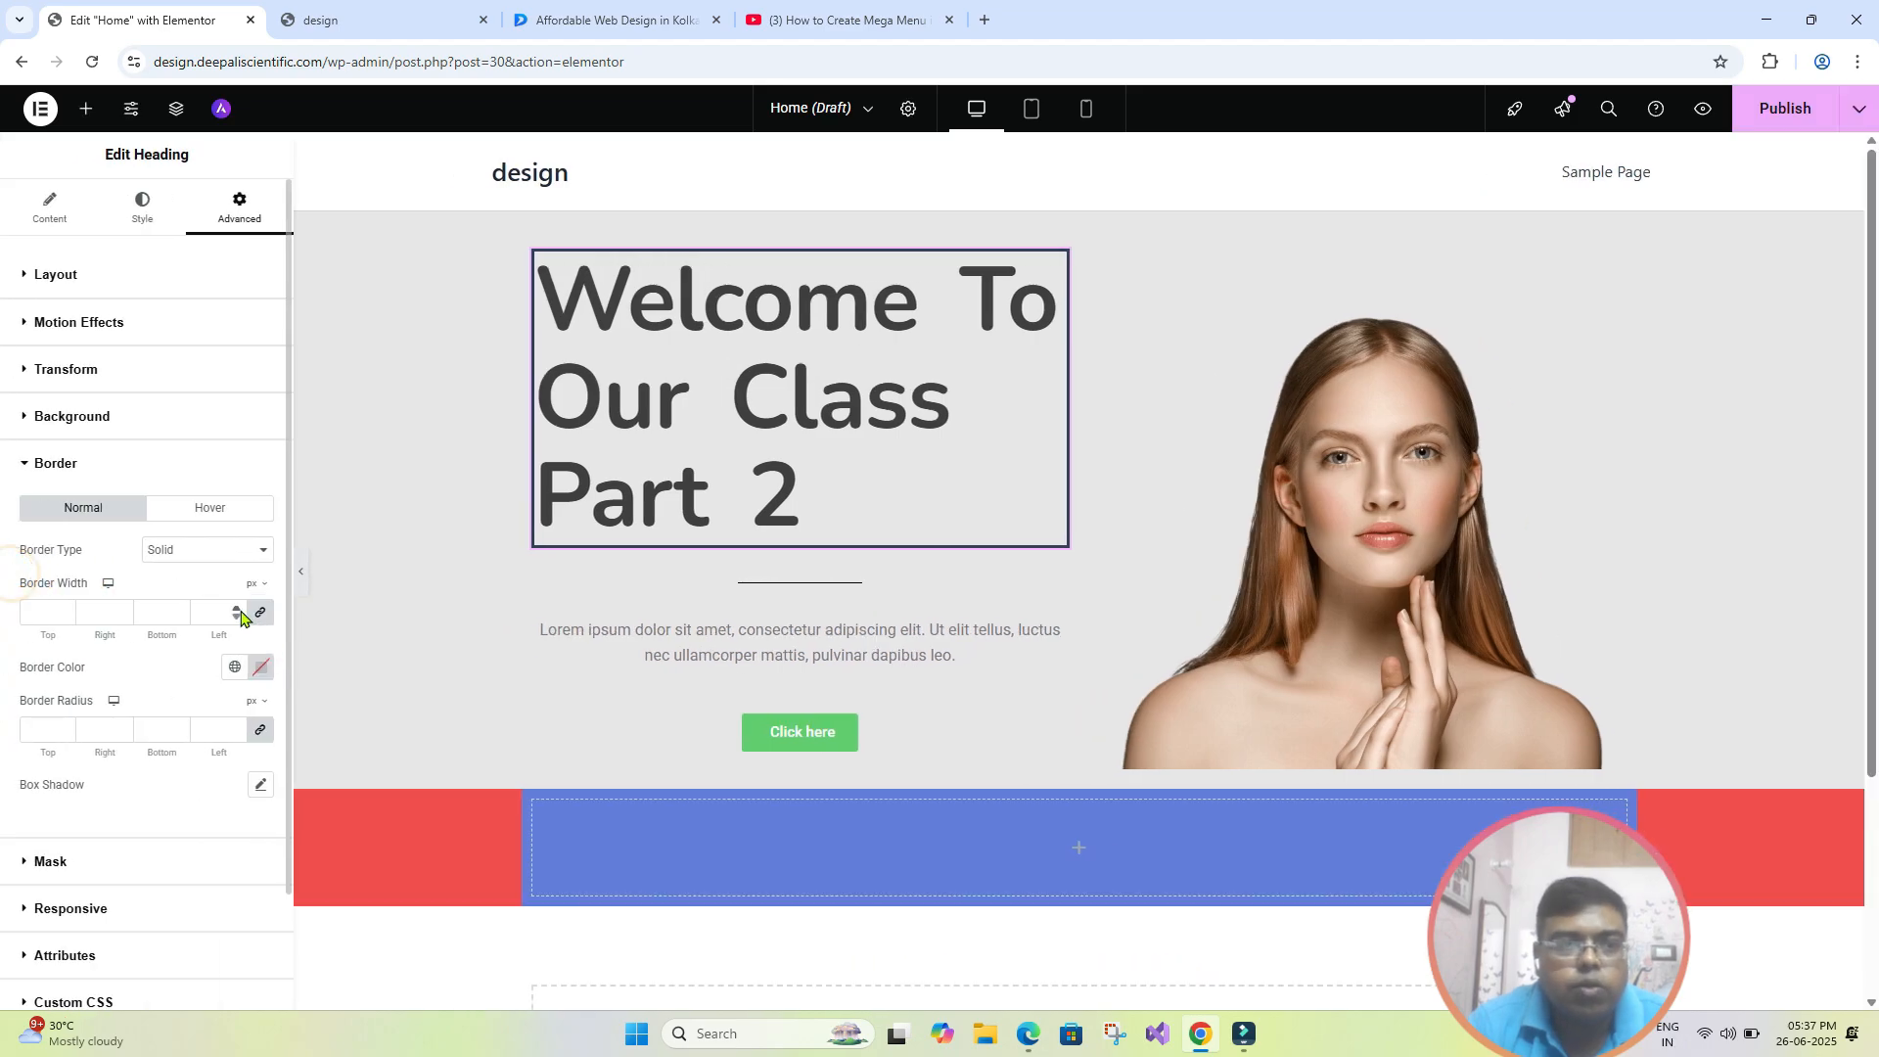
- Try the Double, Dotted and Dashed border types on the hero heading, and return the border type to Solid
{"action": "left_click", "coordinate": [256, 550]}
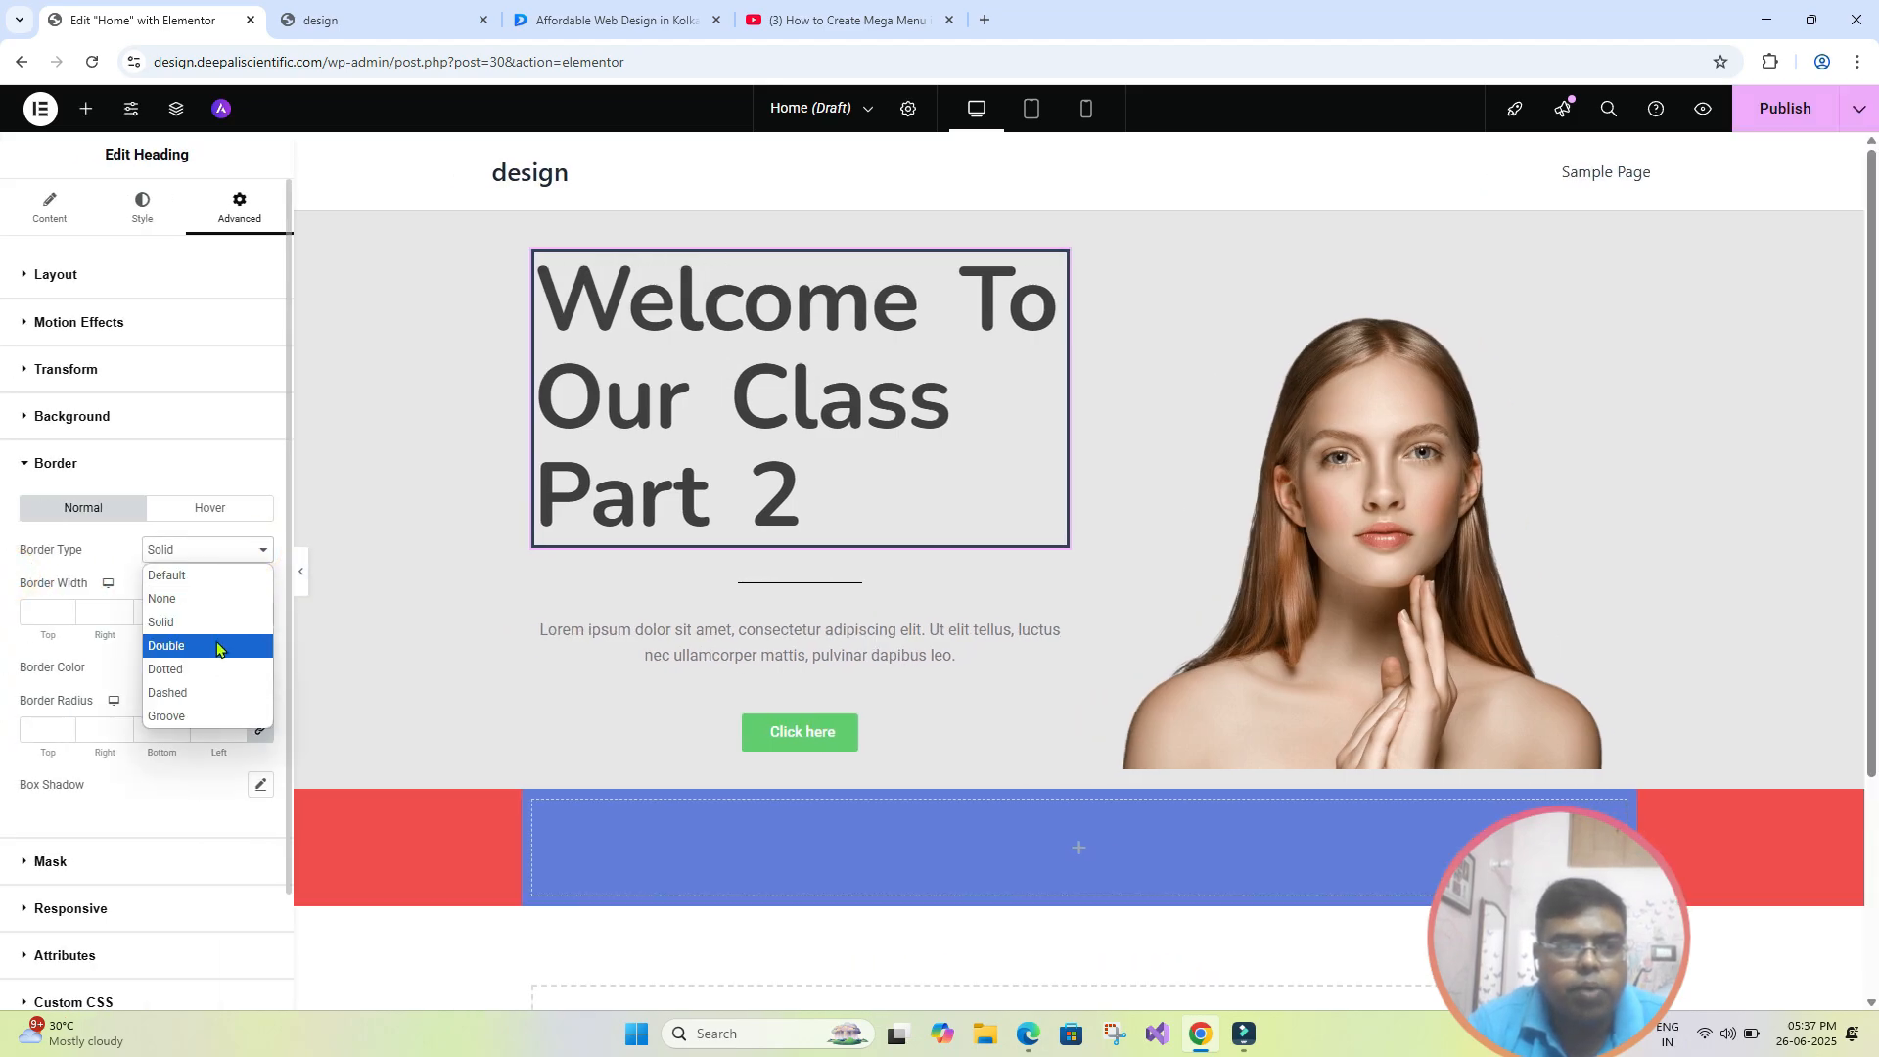
{"action": "left_click", "coordinate": [217, 646]}
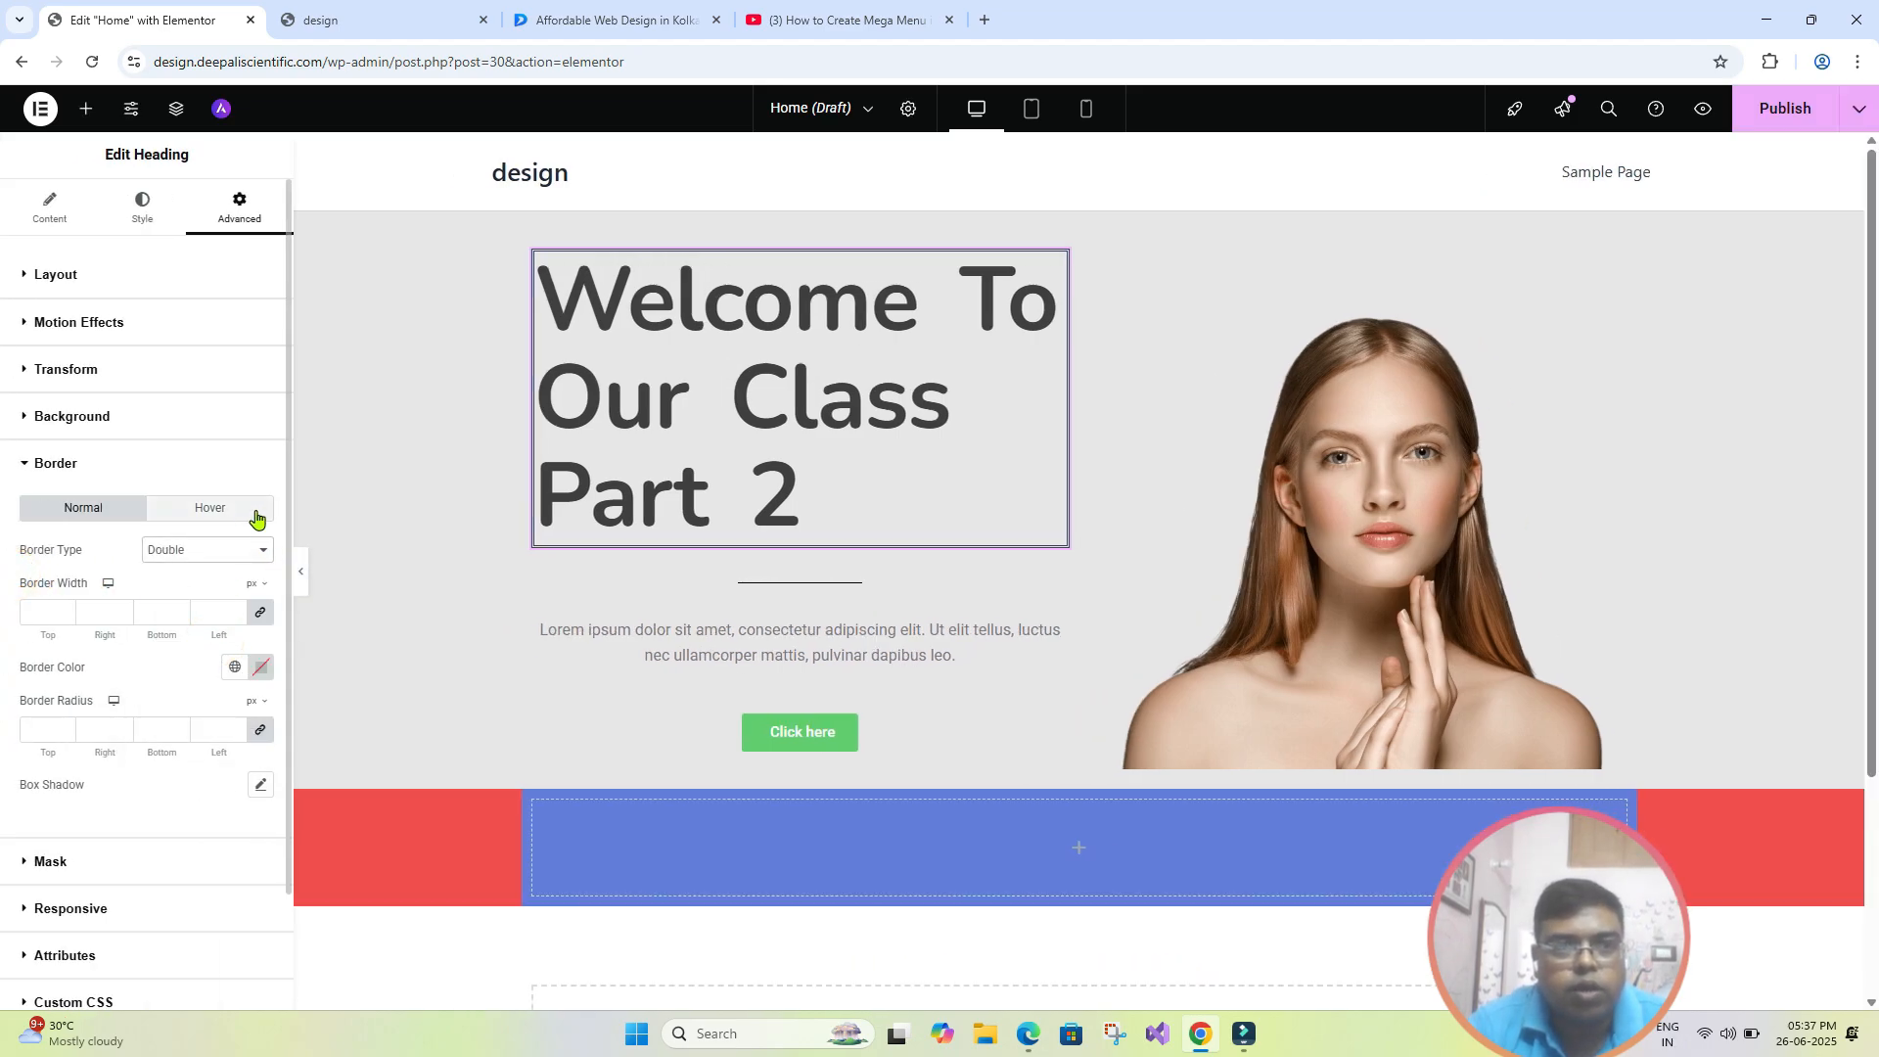
{"action": "left_click", "coordinate": [258, 549]}
{"action": "left_click", "coordinate": [206, 664]}
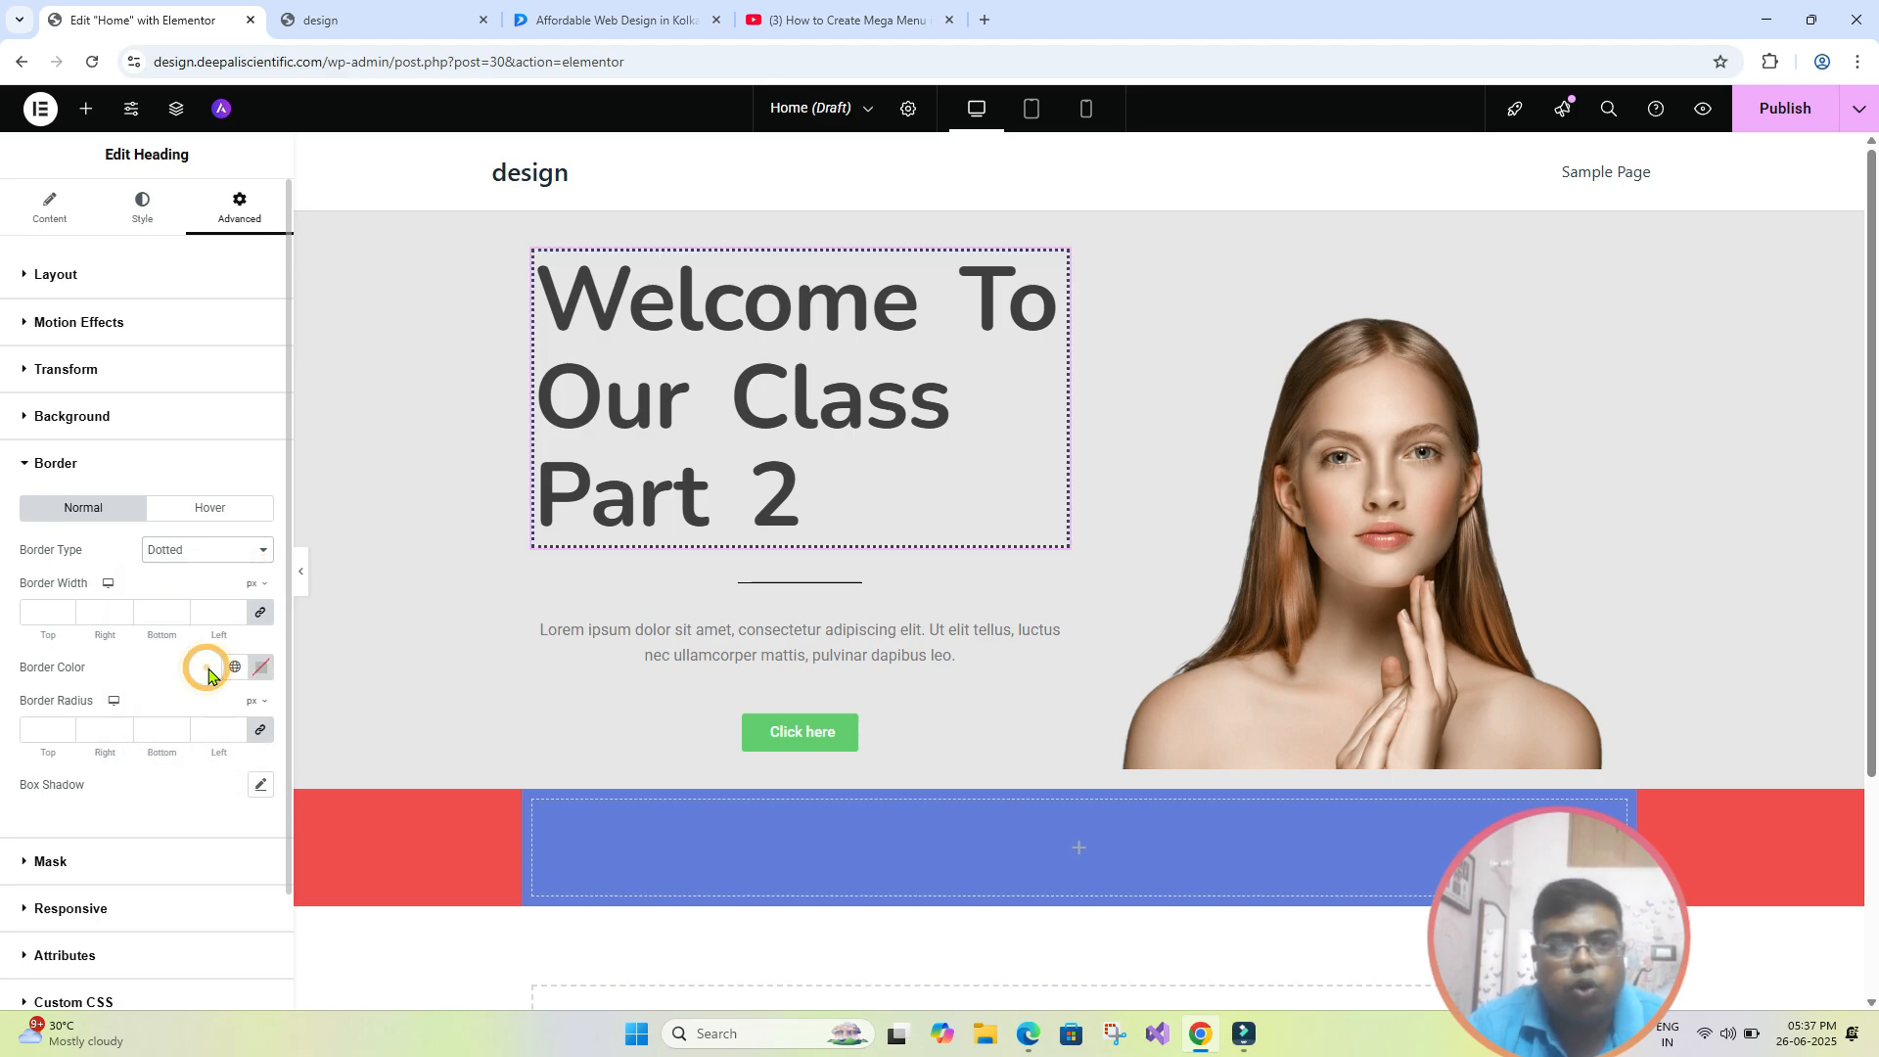
{"action": "left_click", "coordinate": [258, 549]}
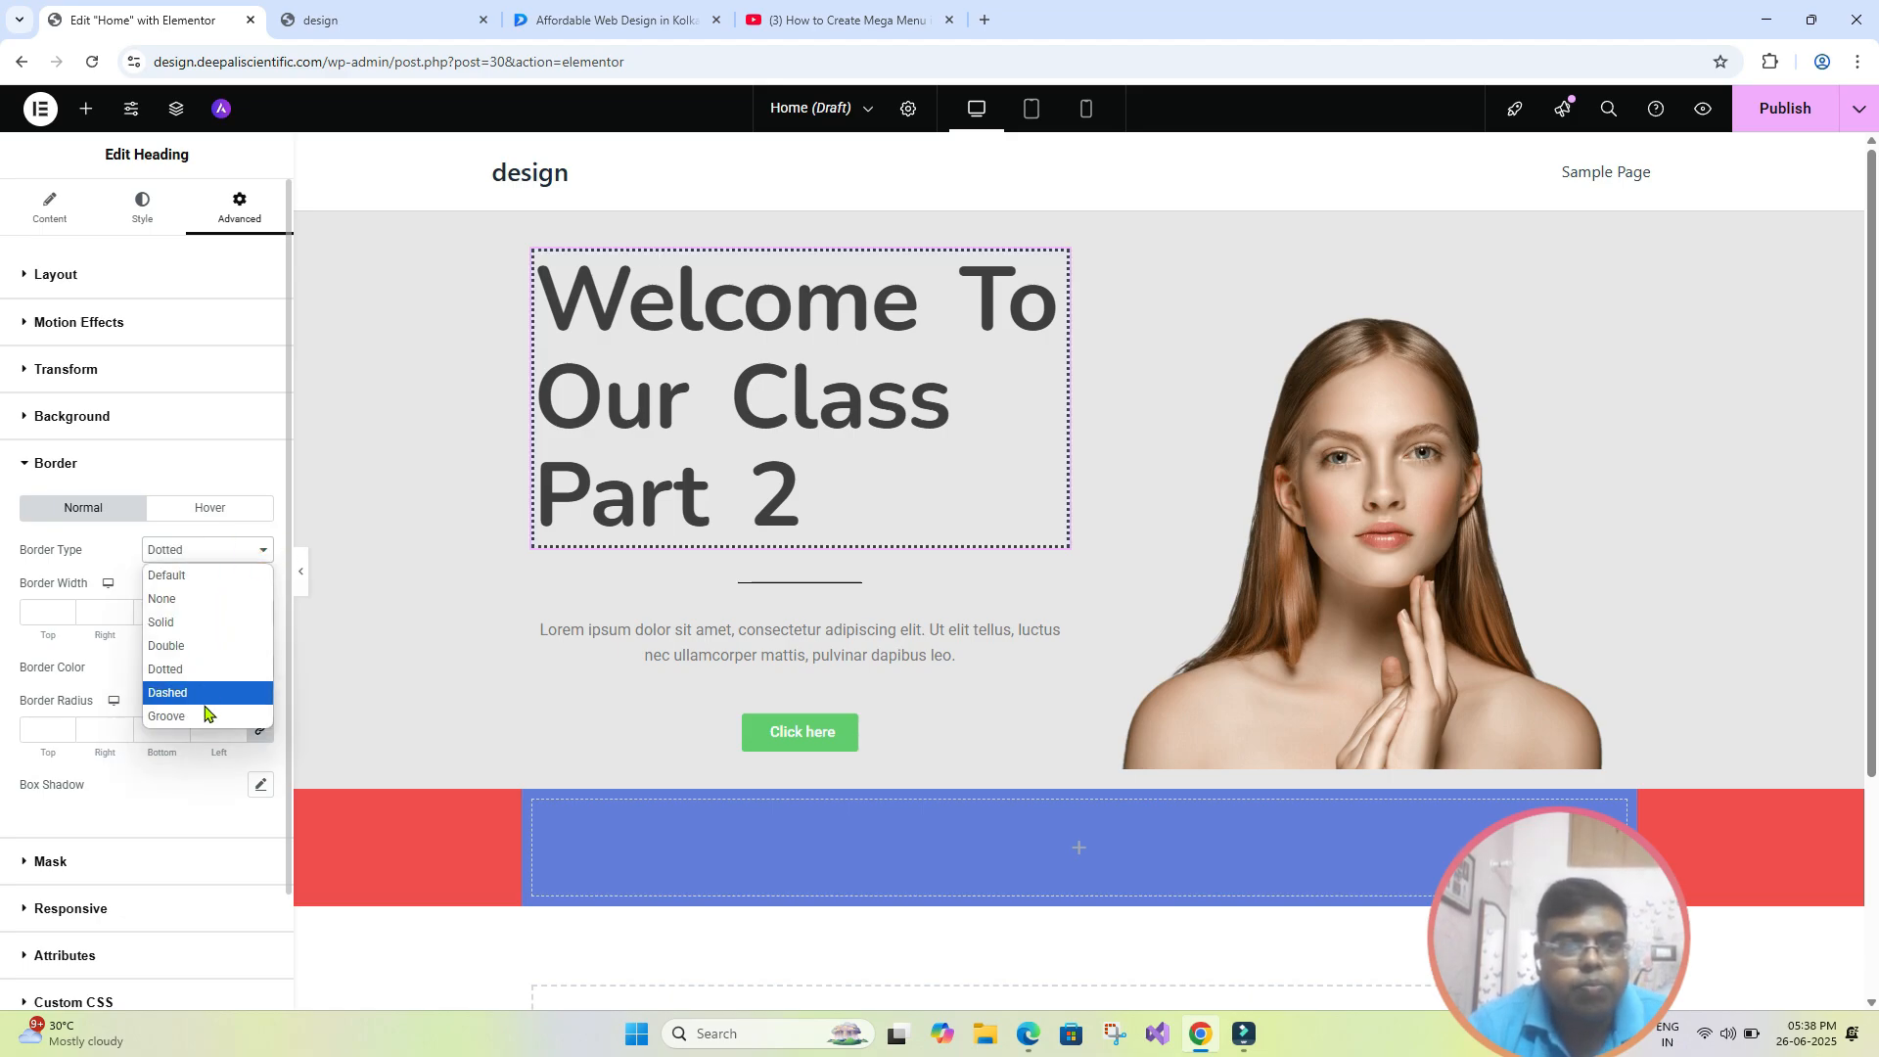
{"action": "left_click", "coordinate": [205, 705]}
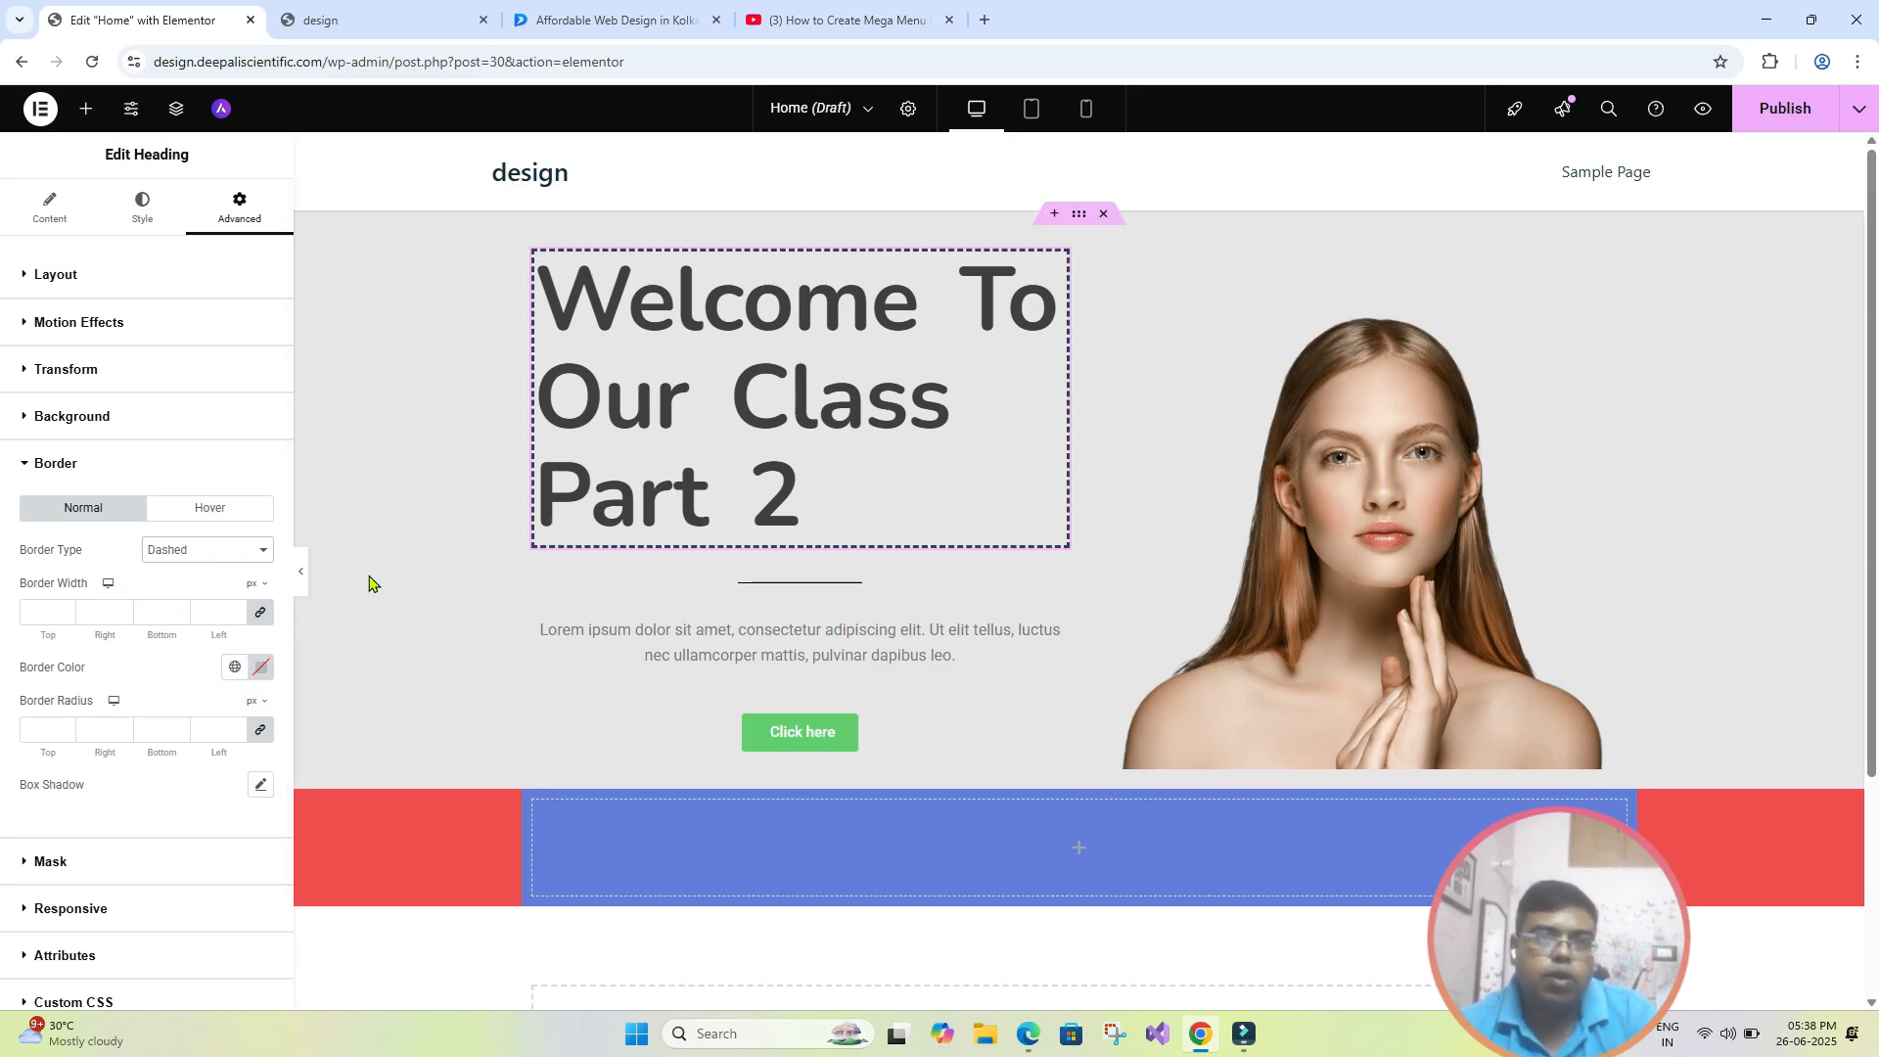
{"action": "left_click", "coordinate": [240, 550]}
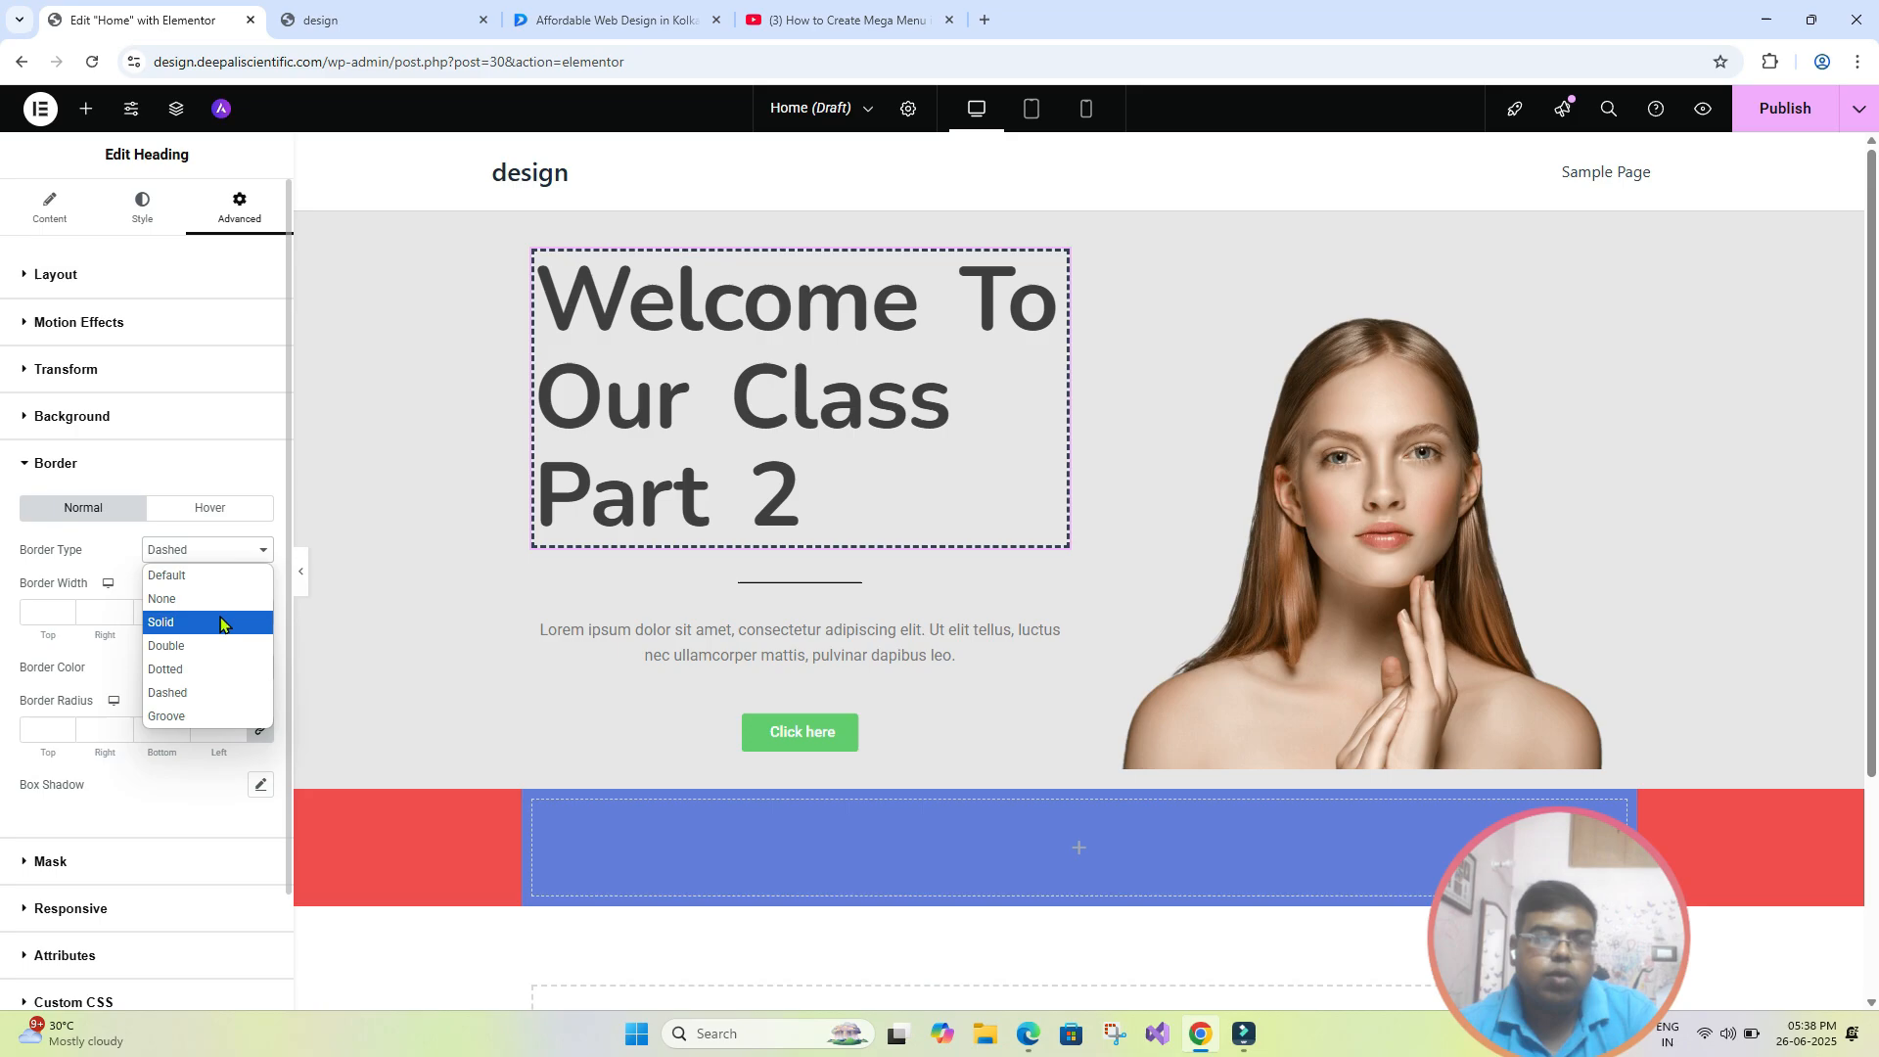
{"action": "left_click", "coordinate": [220, 624]}
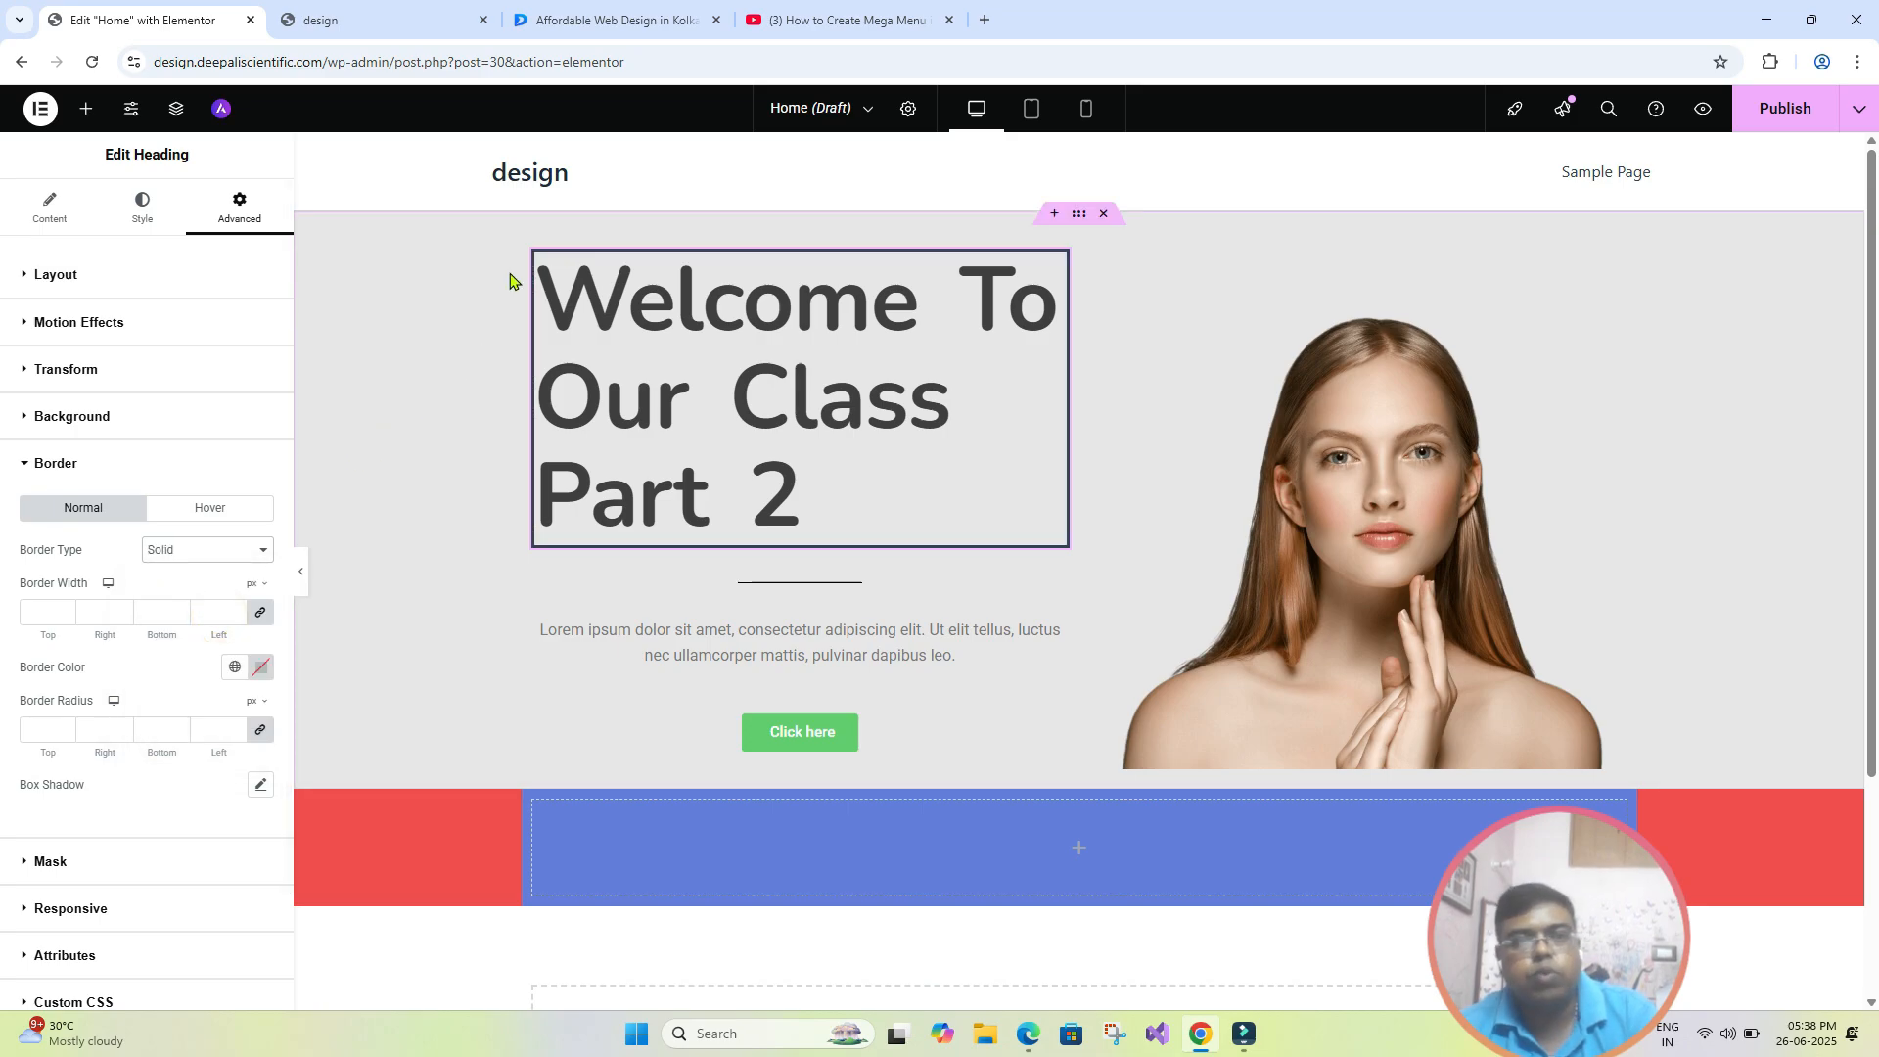
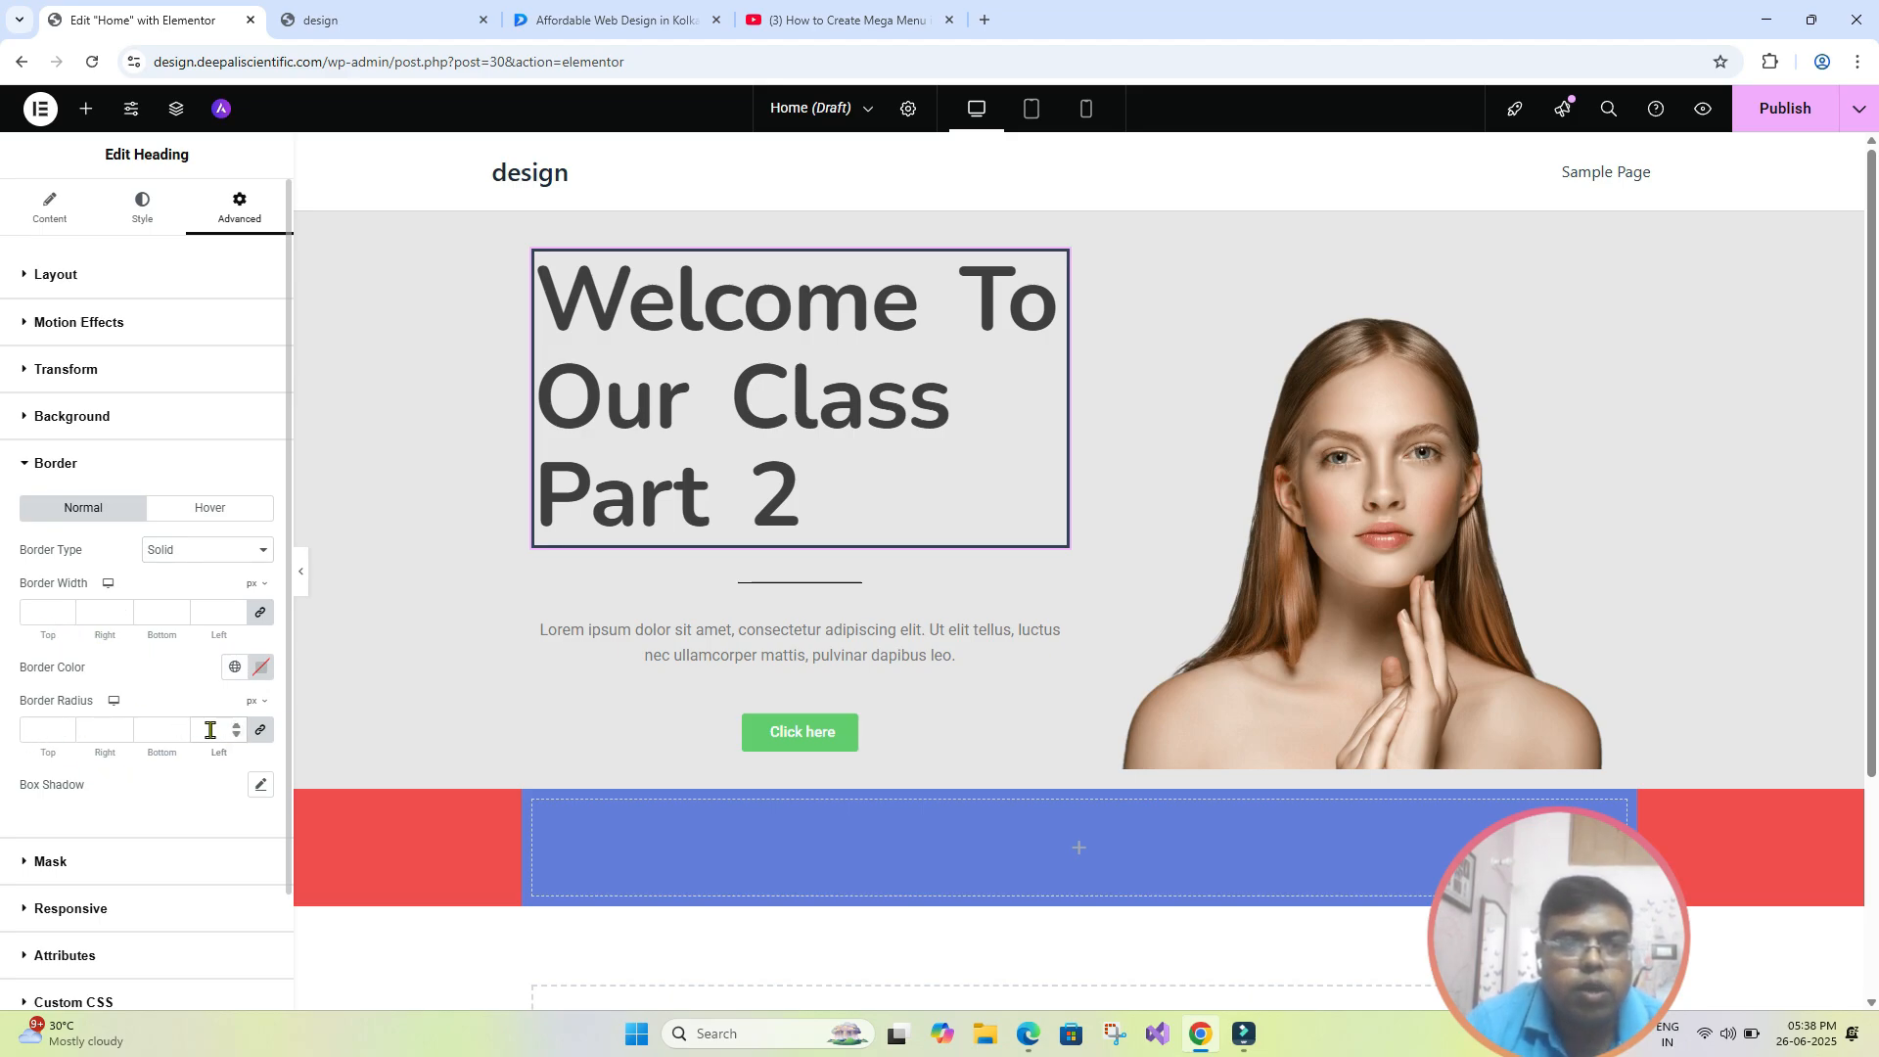
- Round the hero heading's border with a 37 px radius on all corners and check it with the editing panel briefly hidden
{"action": "left_click", "coordinate": [209, 730]}
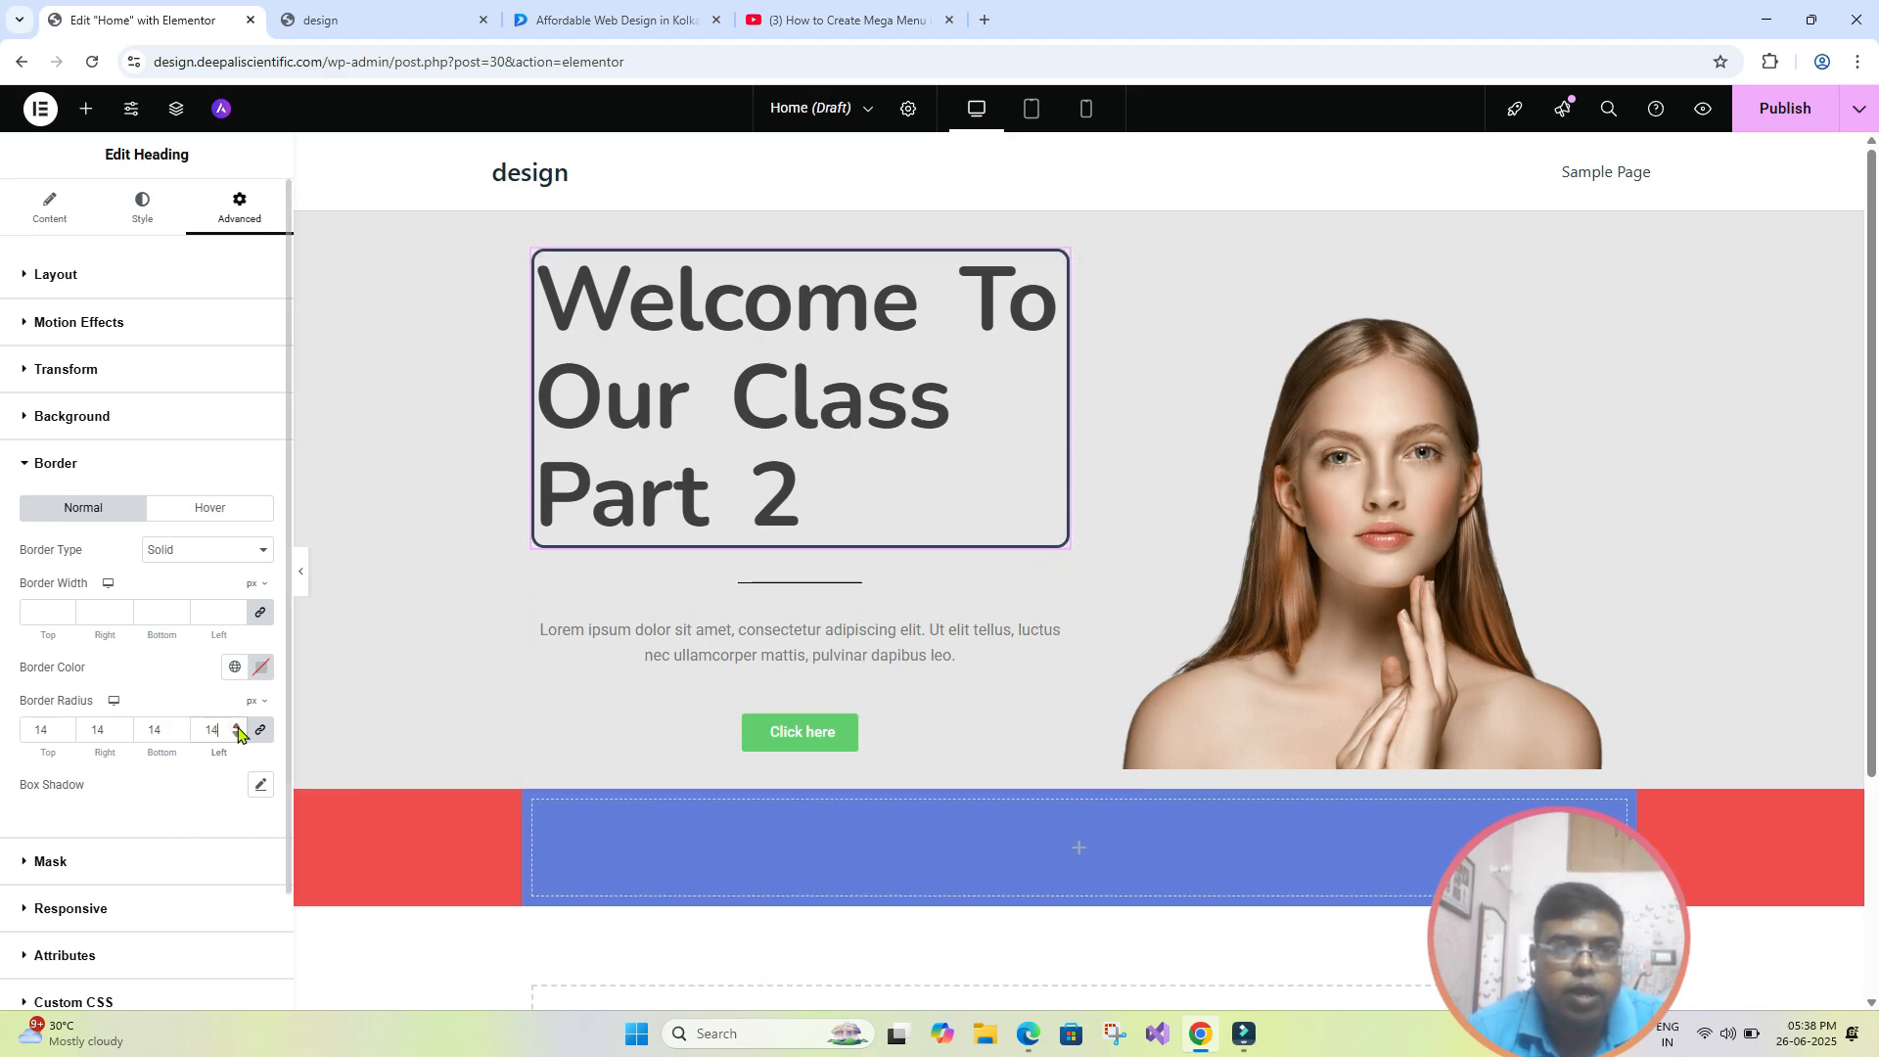
{"action": "left_click_drag", "start_coordinate": [237, 727], "coordinate": [237, 727]}
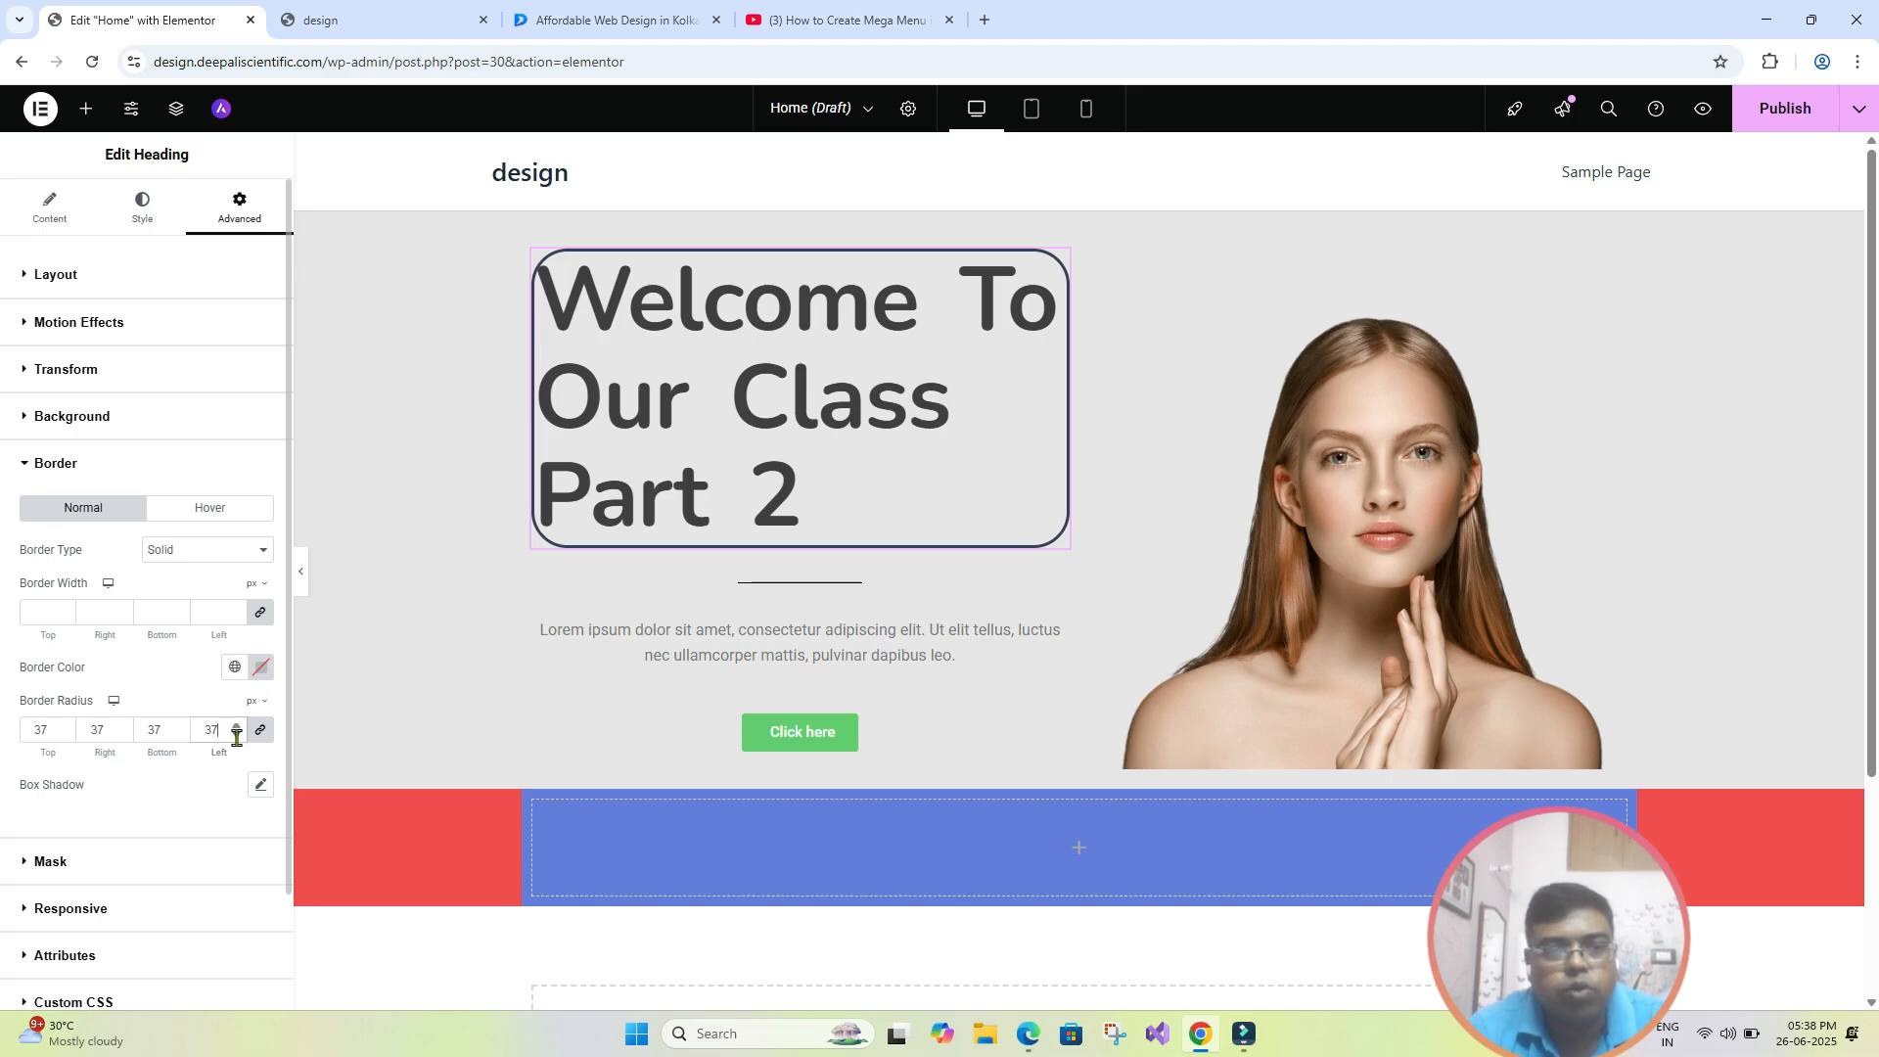
{"action": "left_click", "coordinate": [298, 584]}
{"action": "left_click", "coordinate": [7, 577]}
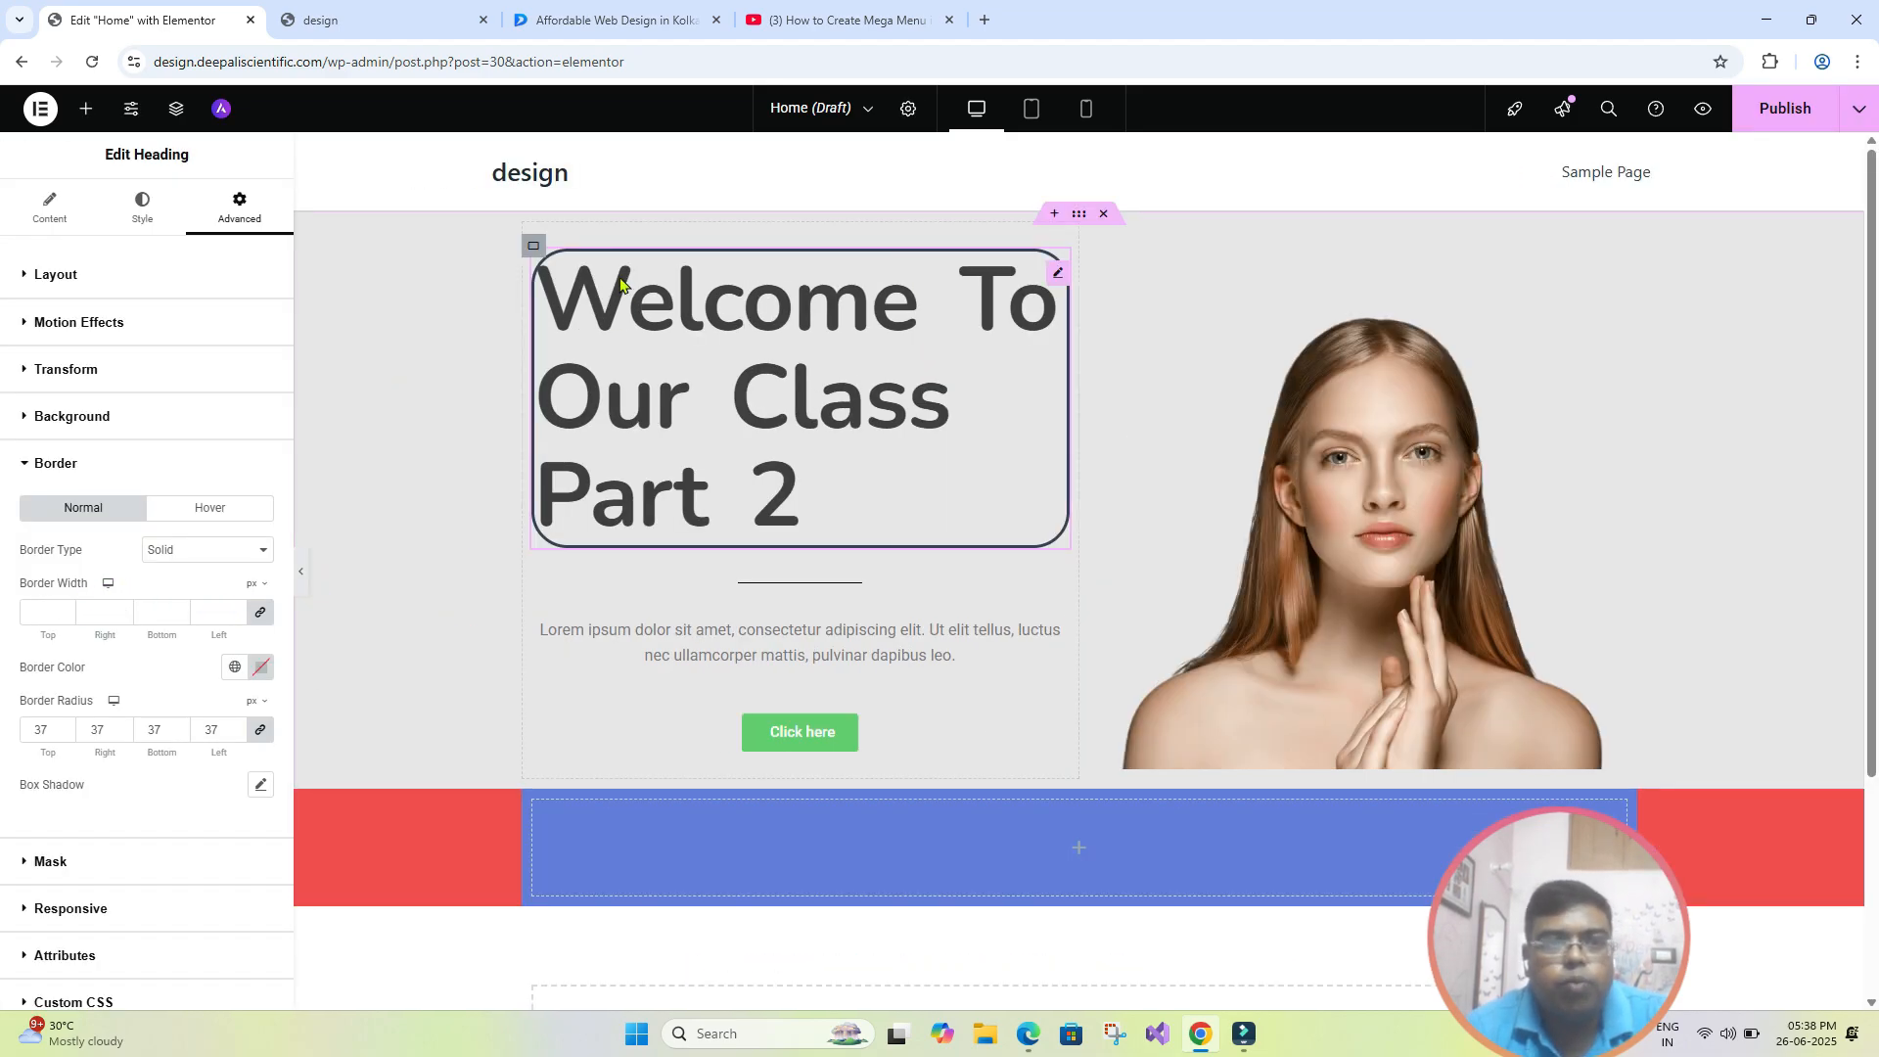
- Try border widths of up to 13 px on the hero heading, and settle on 1 px for all sides
{"action": "left_click", "coordinate": [237, 610]}
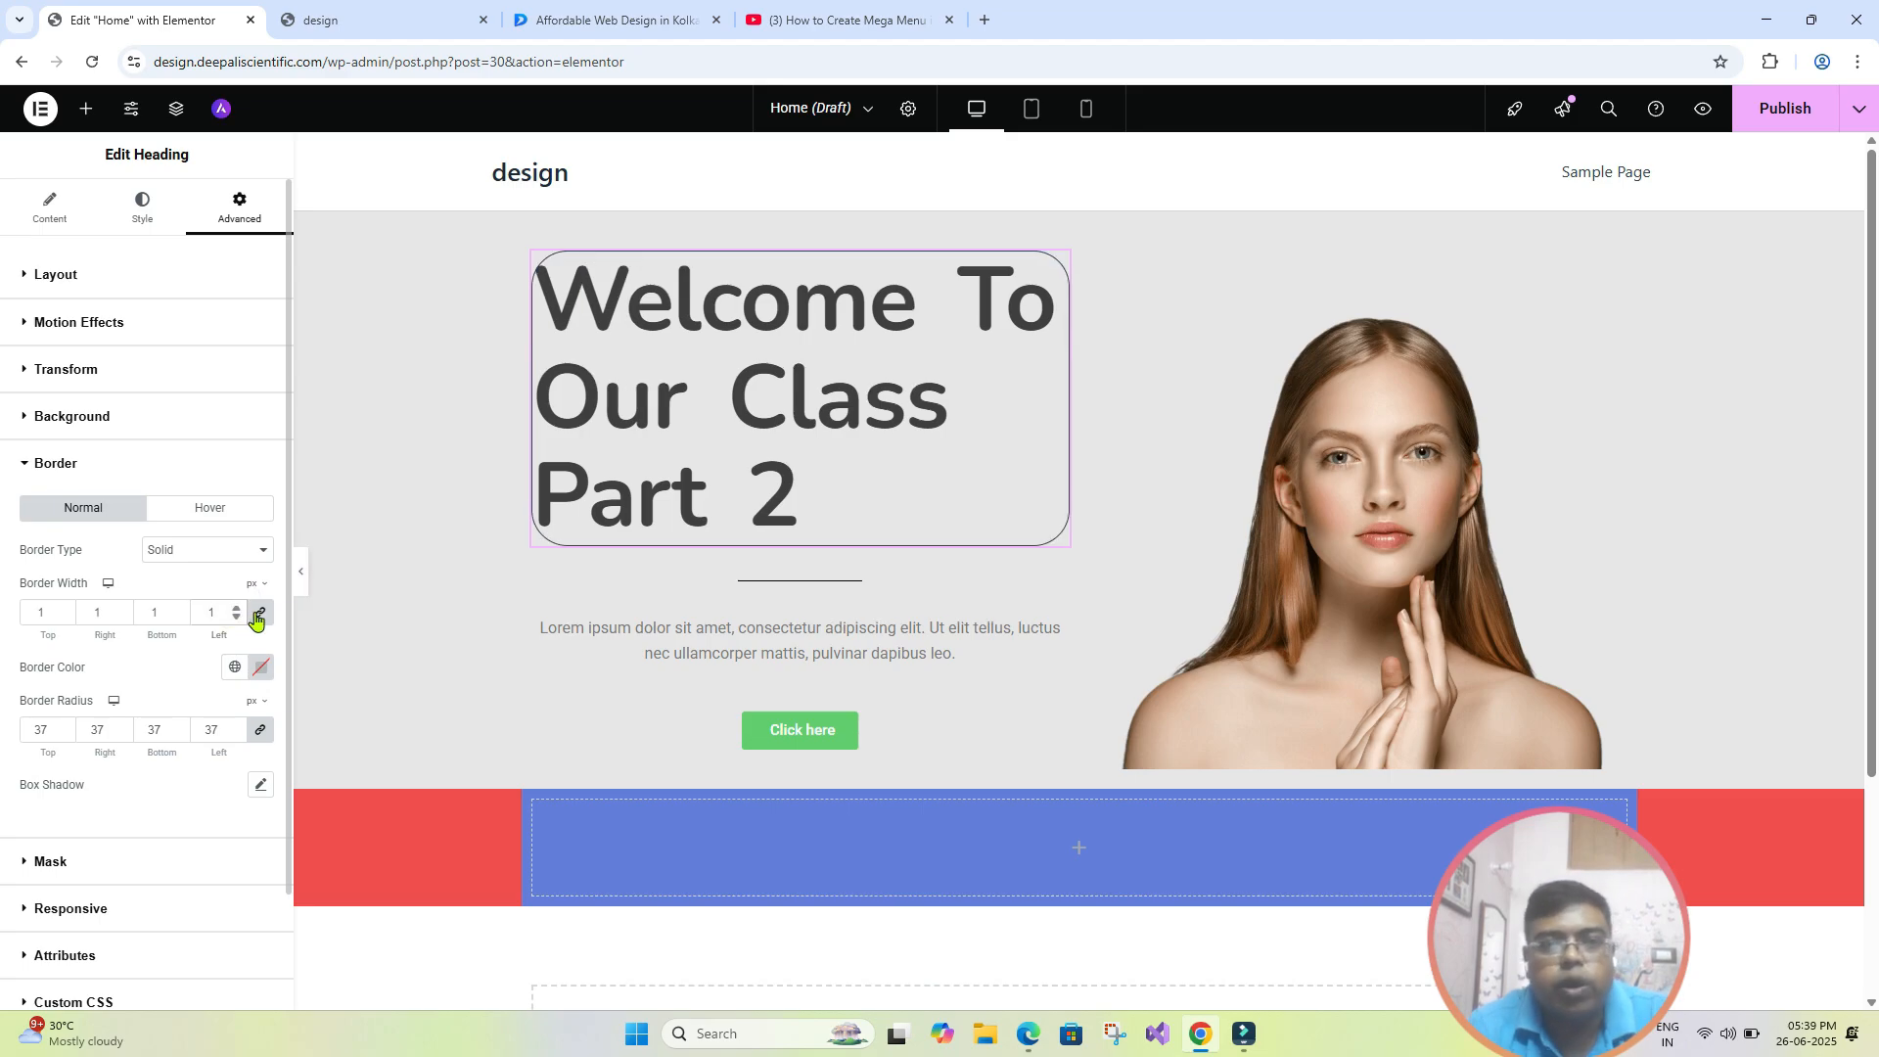
{"action": "left_click", "coordinate": [236, 609]}
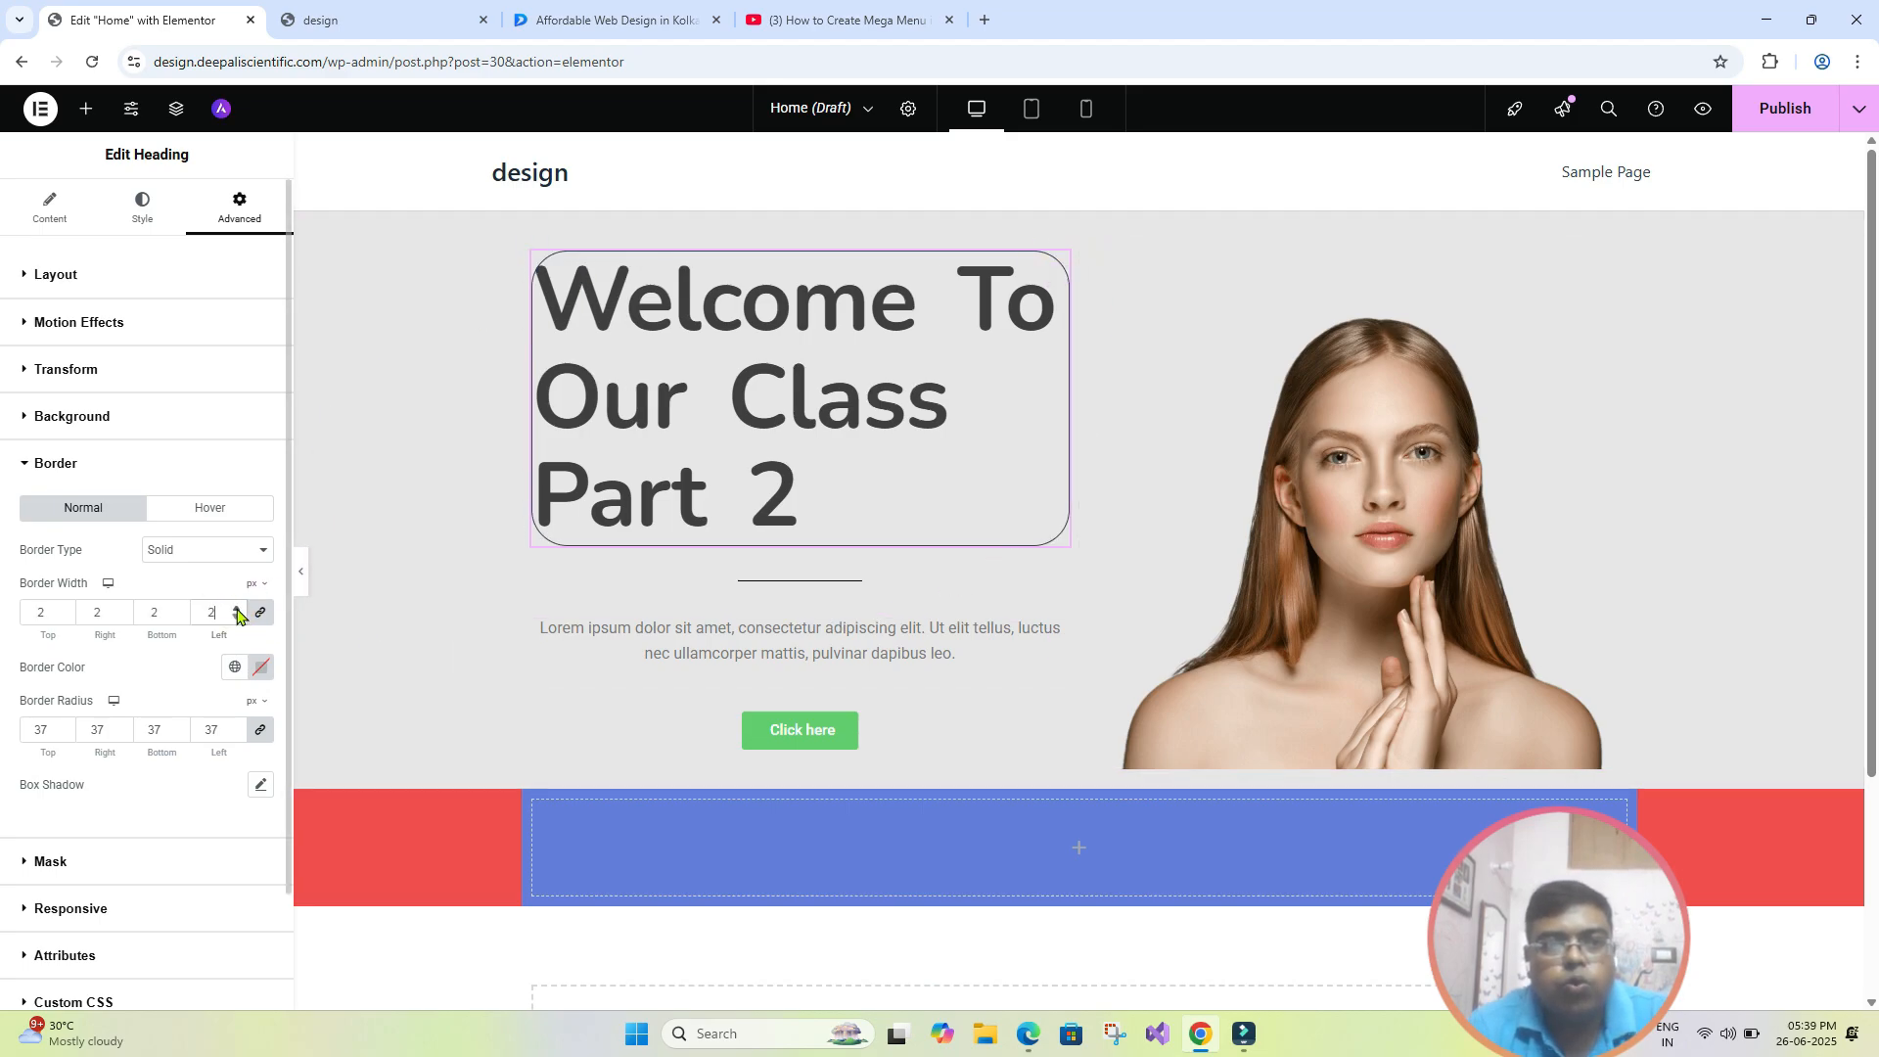
{"action": "left_click_drag", "start_coordinate": [237, 611], "coordinate": [237, 611]}
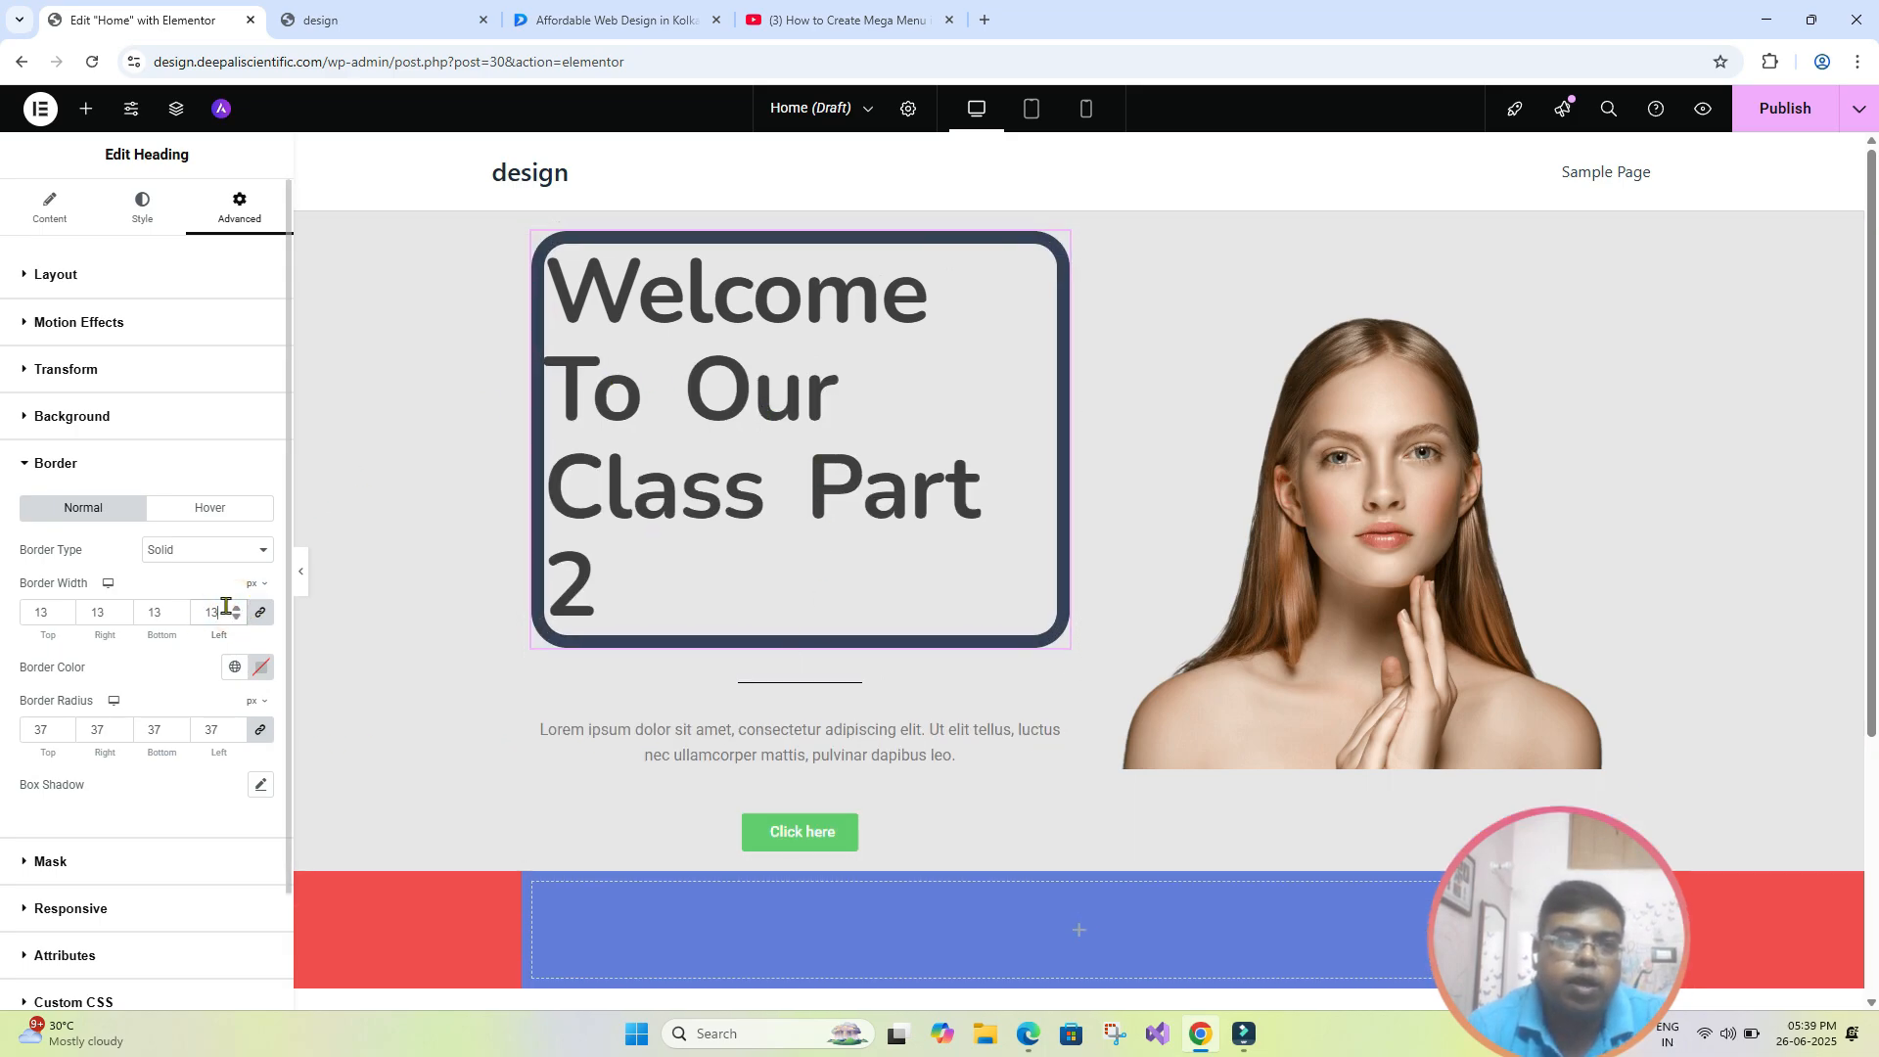
{"action": "left_click", "coordinate": [237, 618]}
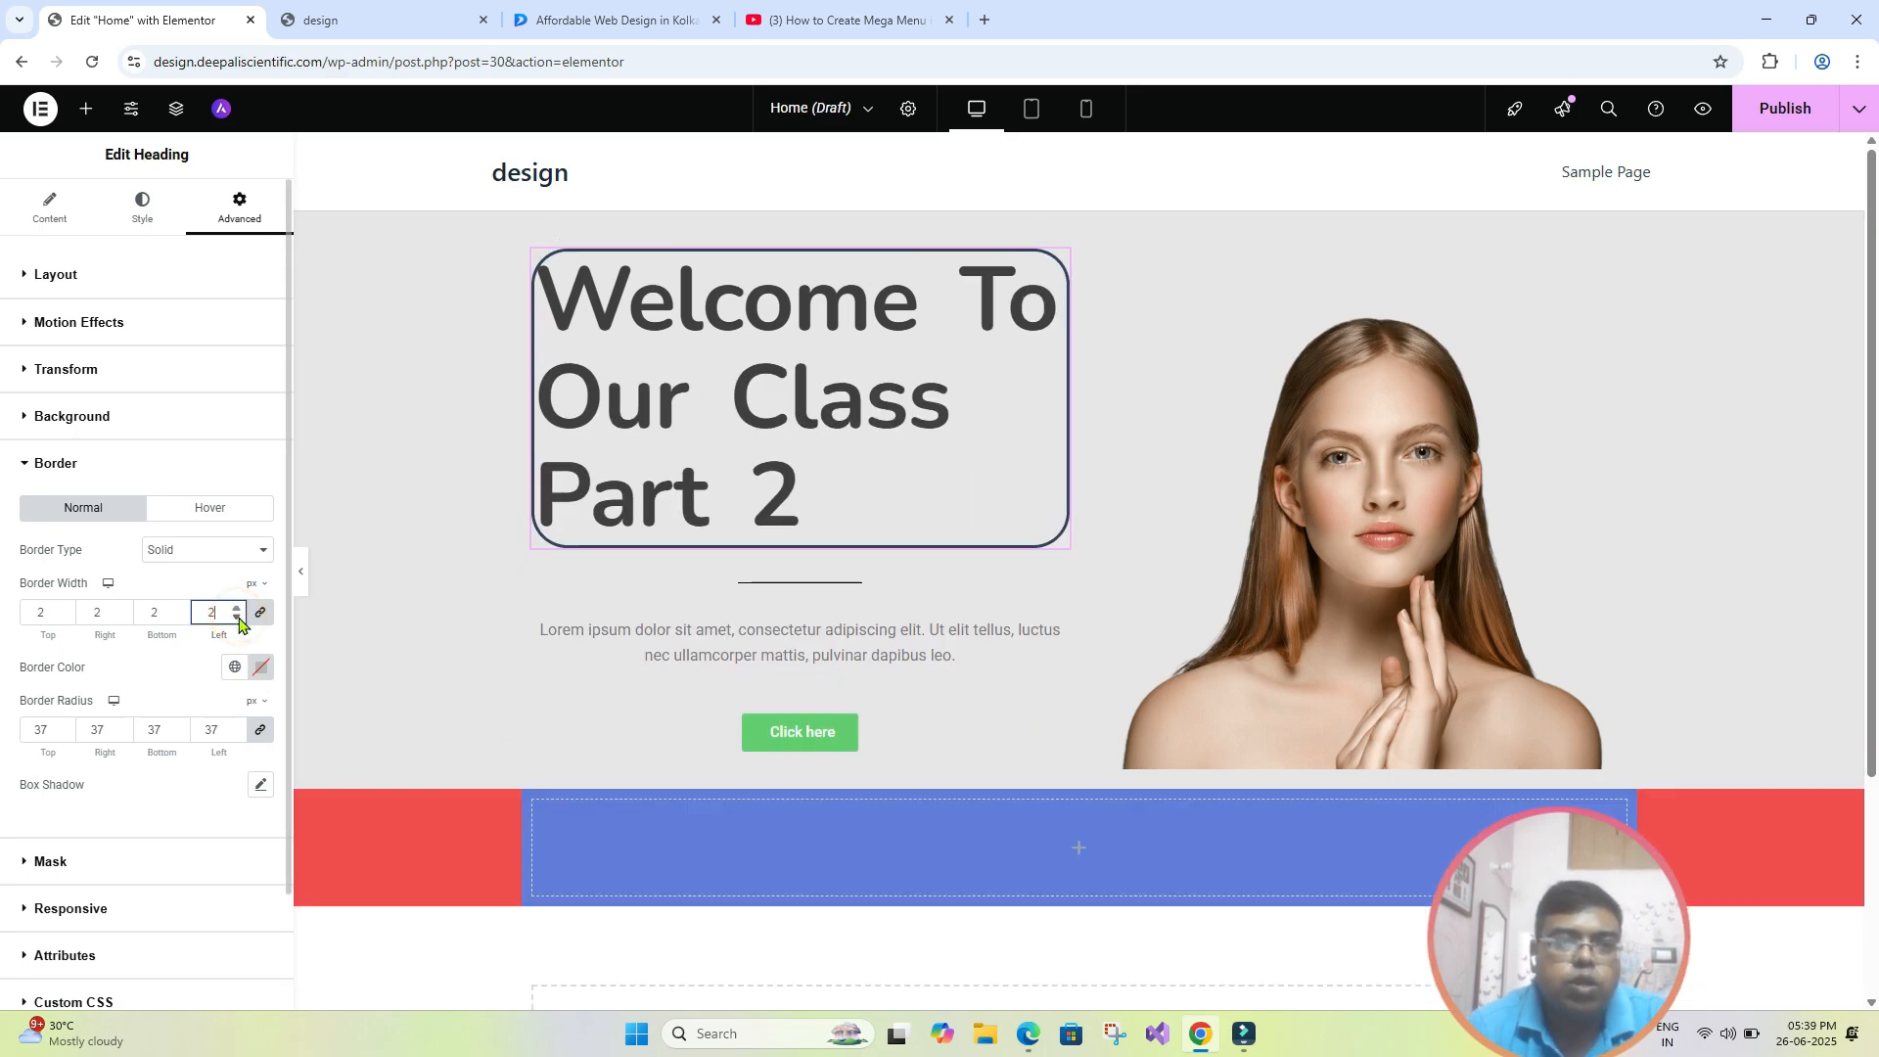
{"action": "left_click_drag", "start_coordinate": [237, 618], "coordinate": [236, 617]}
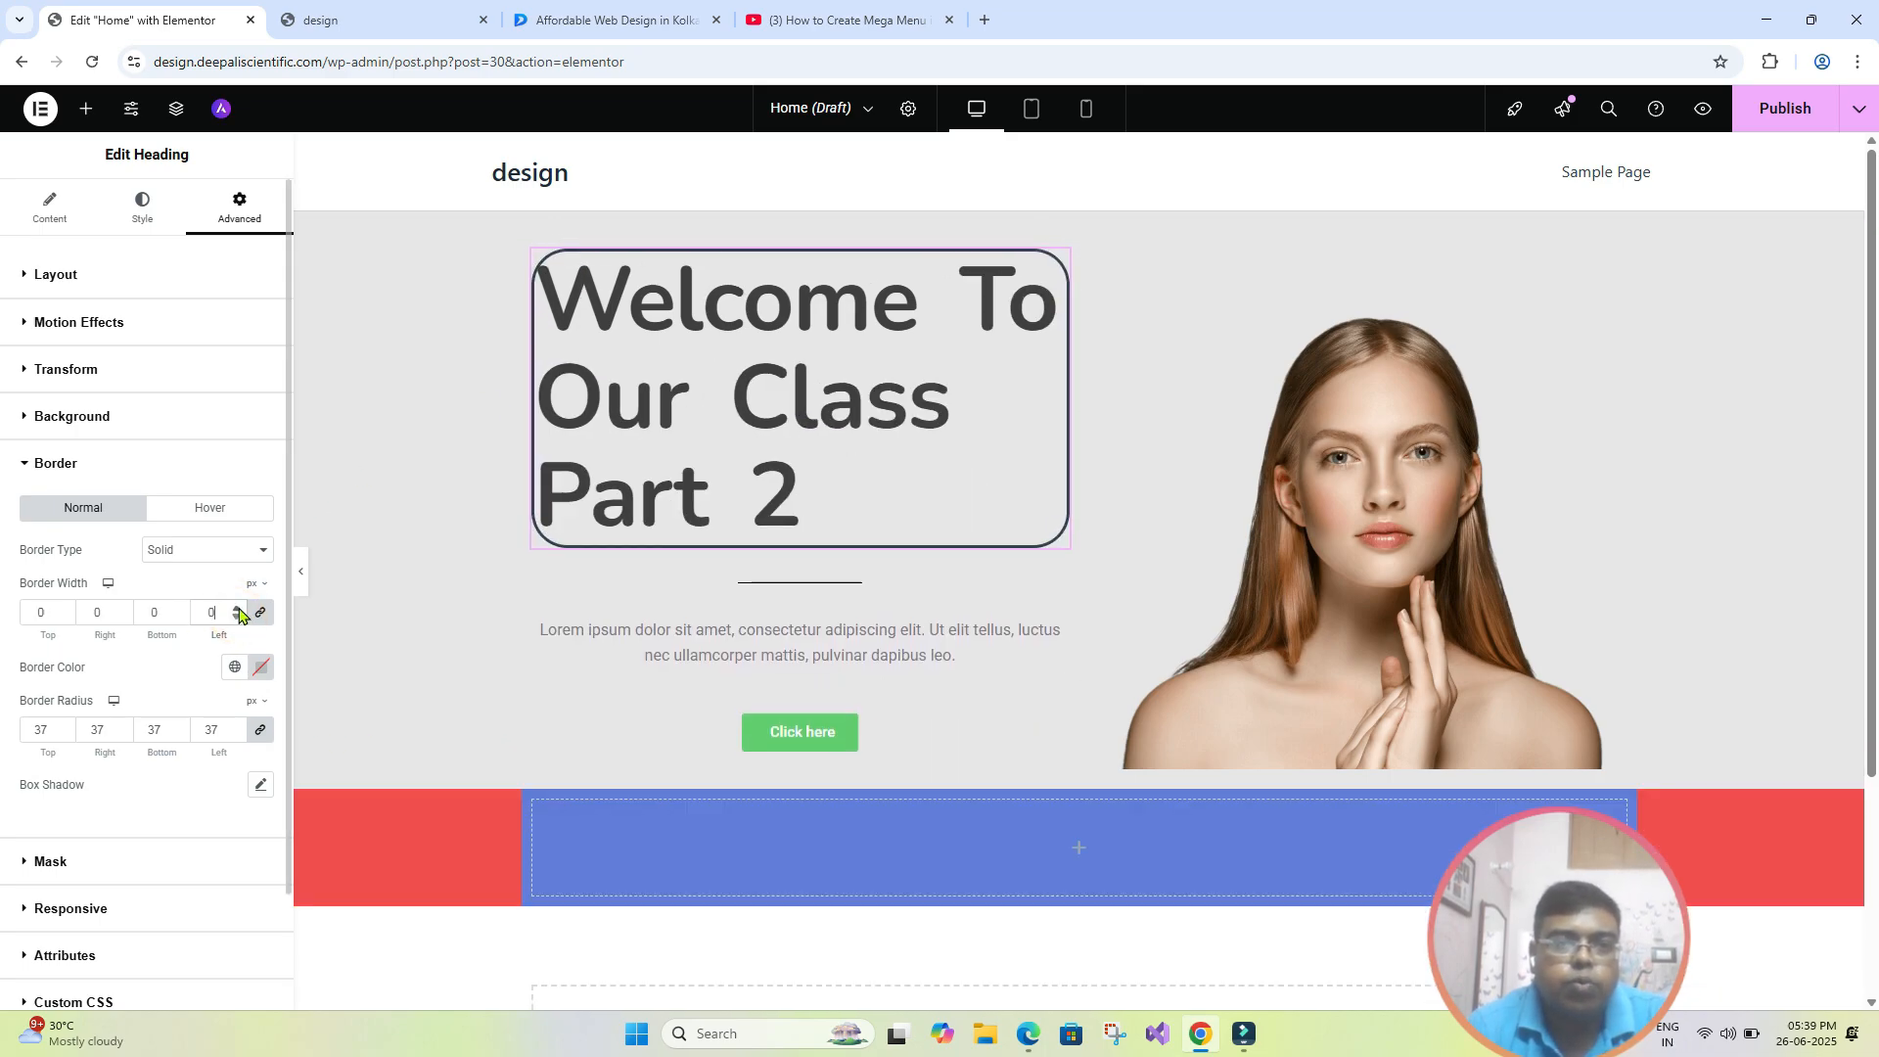
{"action": "left_click", "coordinate": [239, 614]}
{"action": "left_click", "coordinate": [238, 609]}
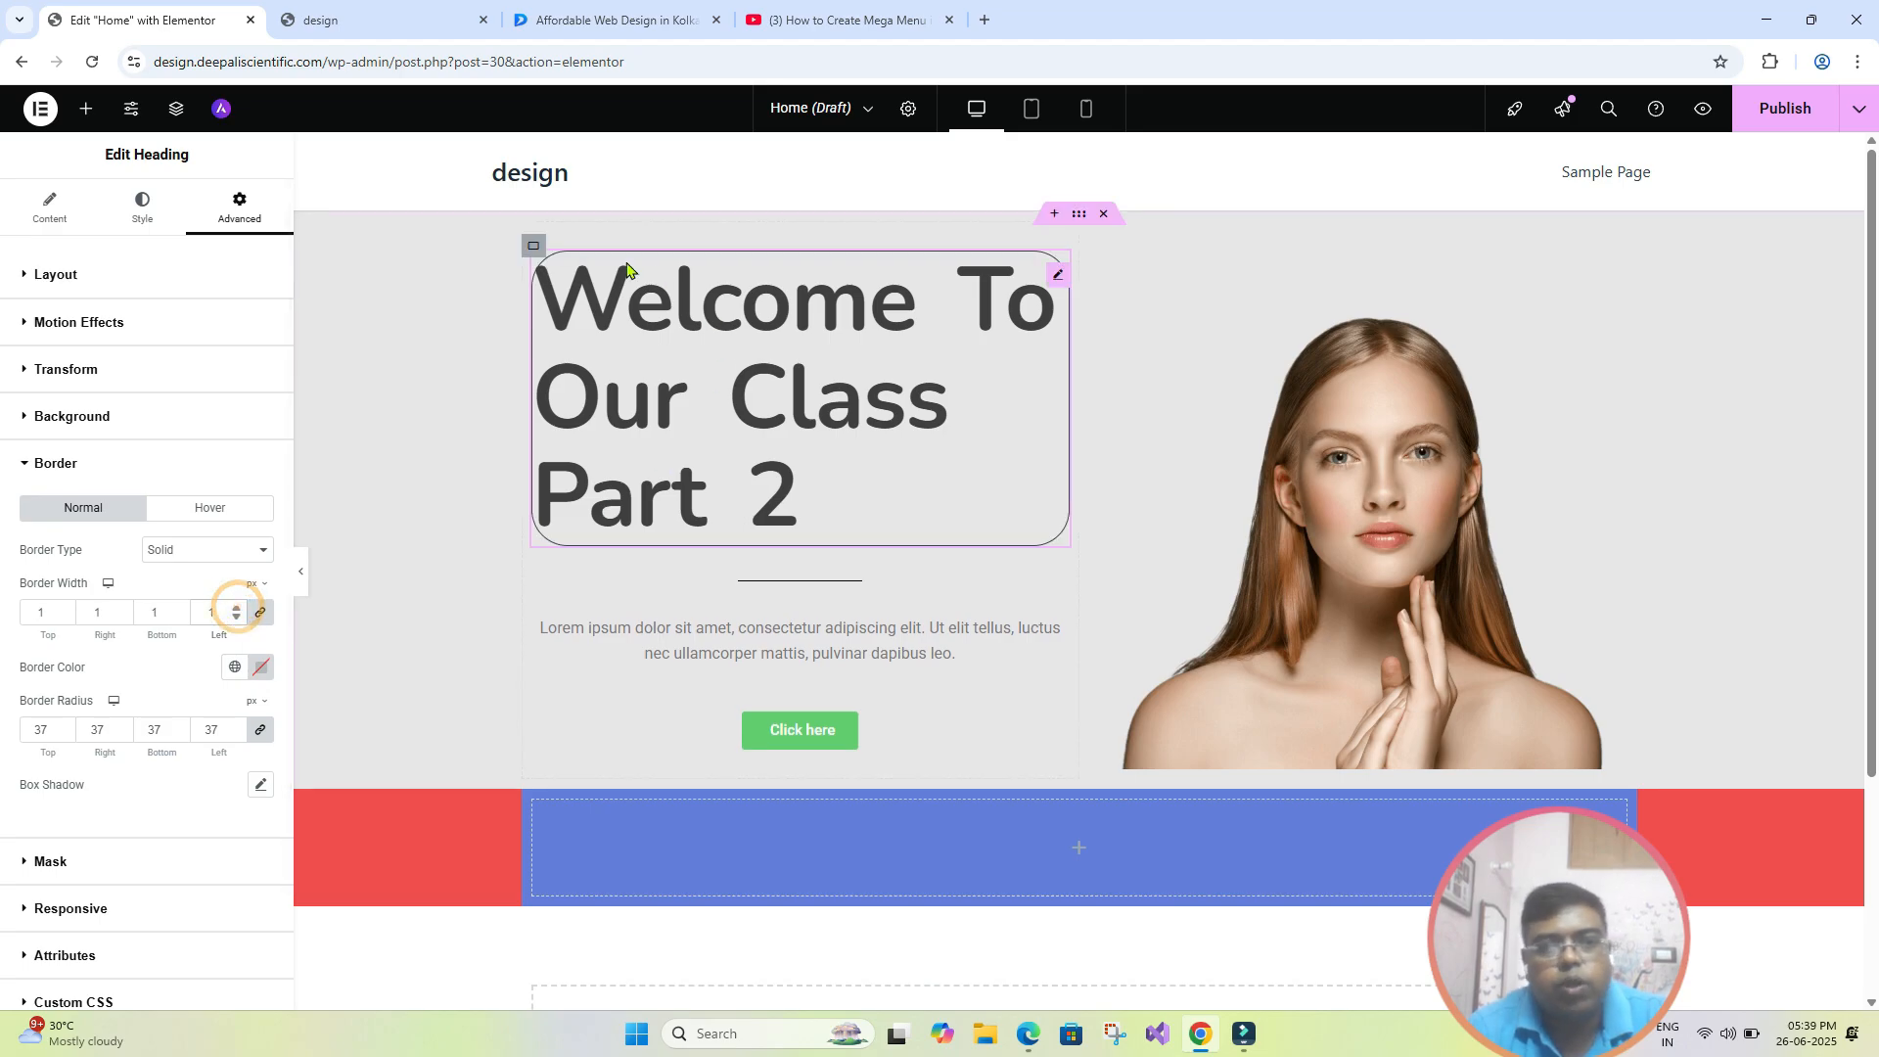
{"action": "left_click", "coordinate": [236, 614]}
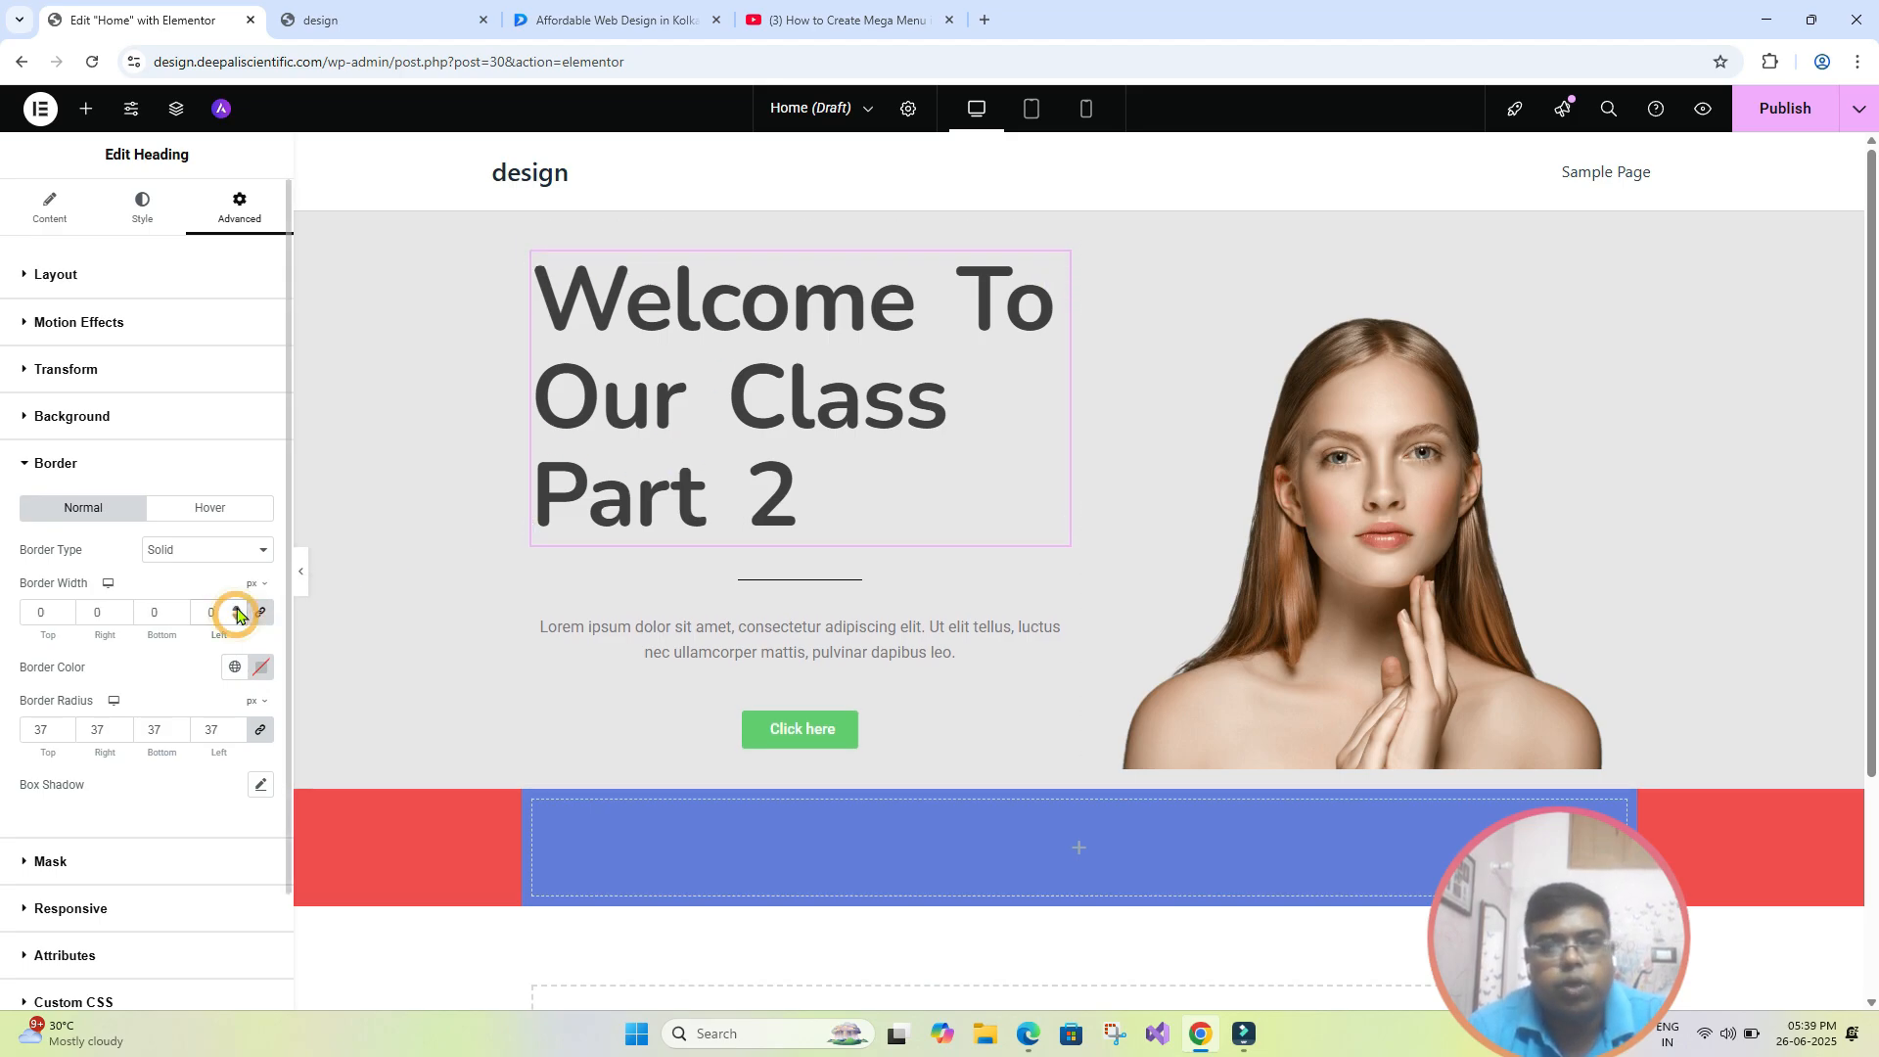
{"action": "left_click", "coordinate": [237, 609]}
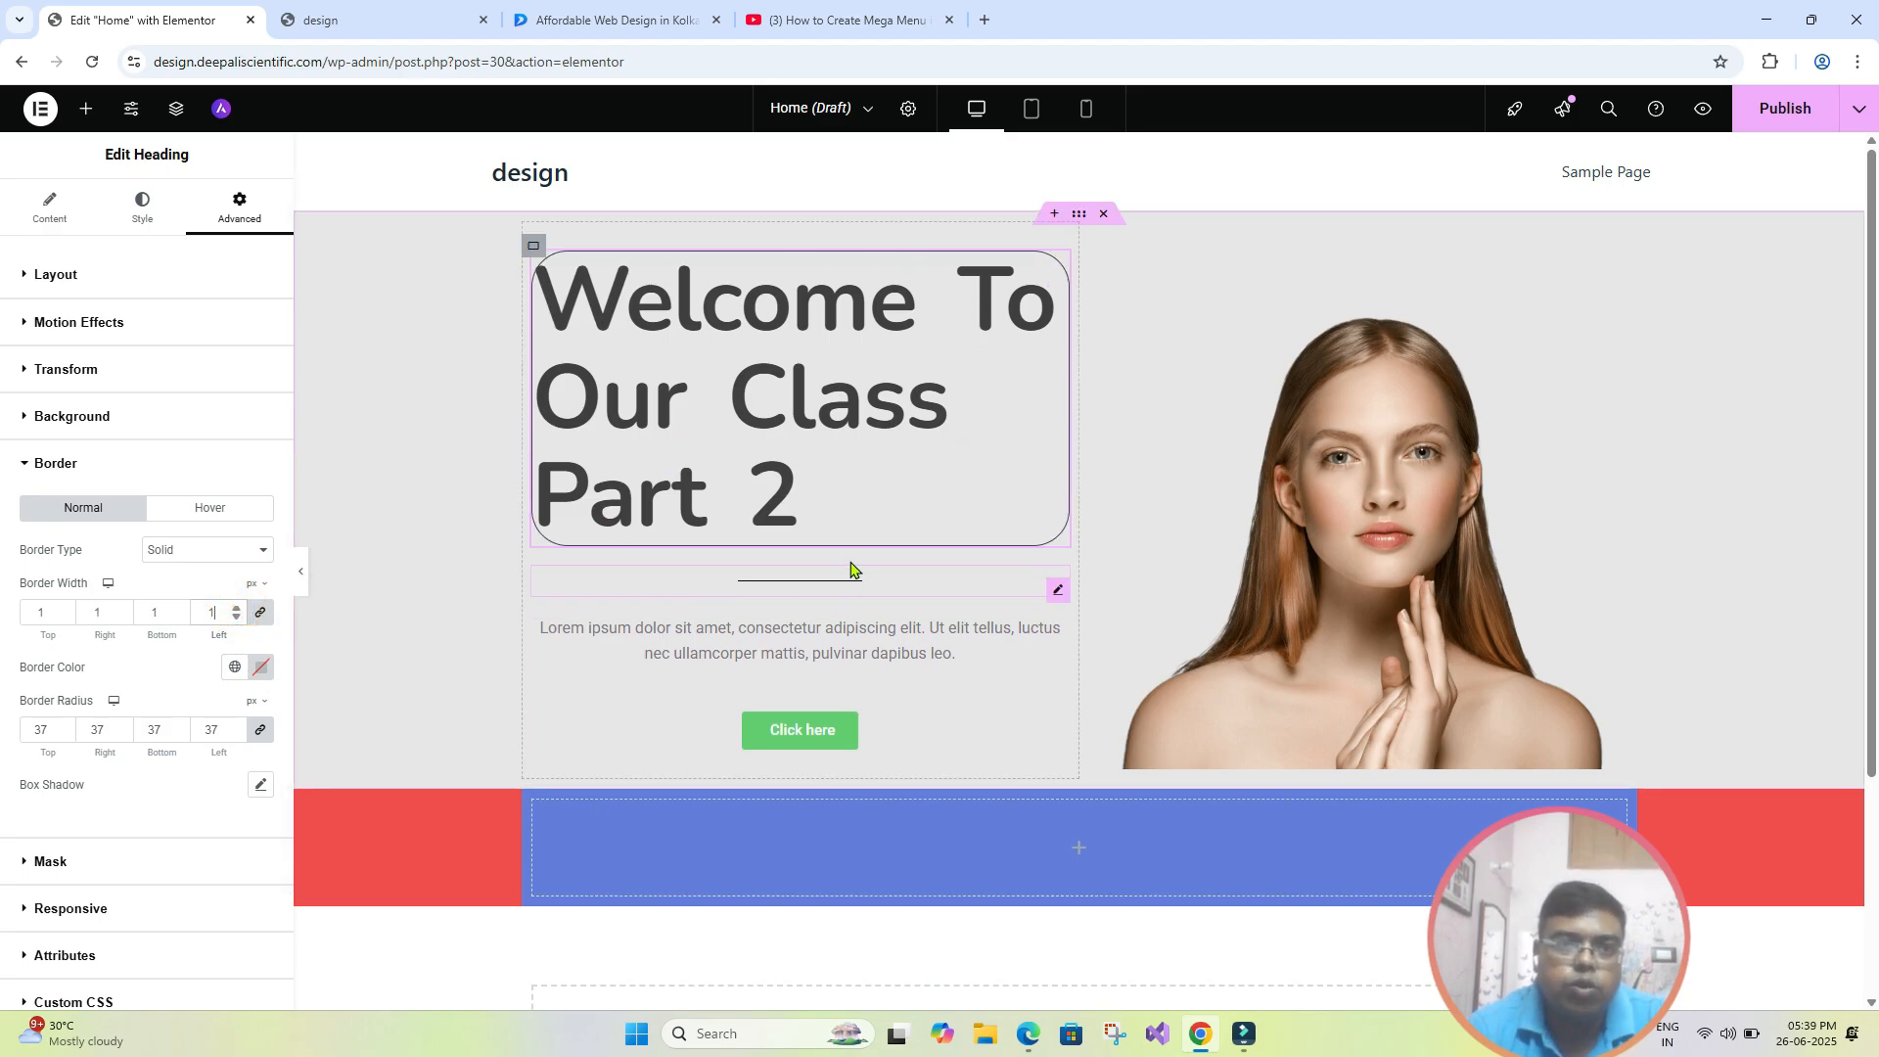
- Set the hero heading's border color to red and check it with the editing panel briefly hidden
{"action": "left_click", "coordinate": [262, 670]}
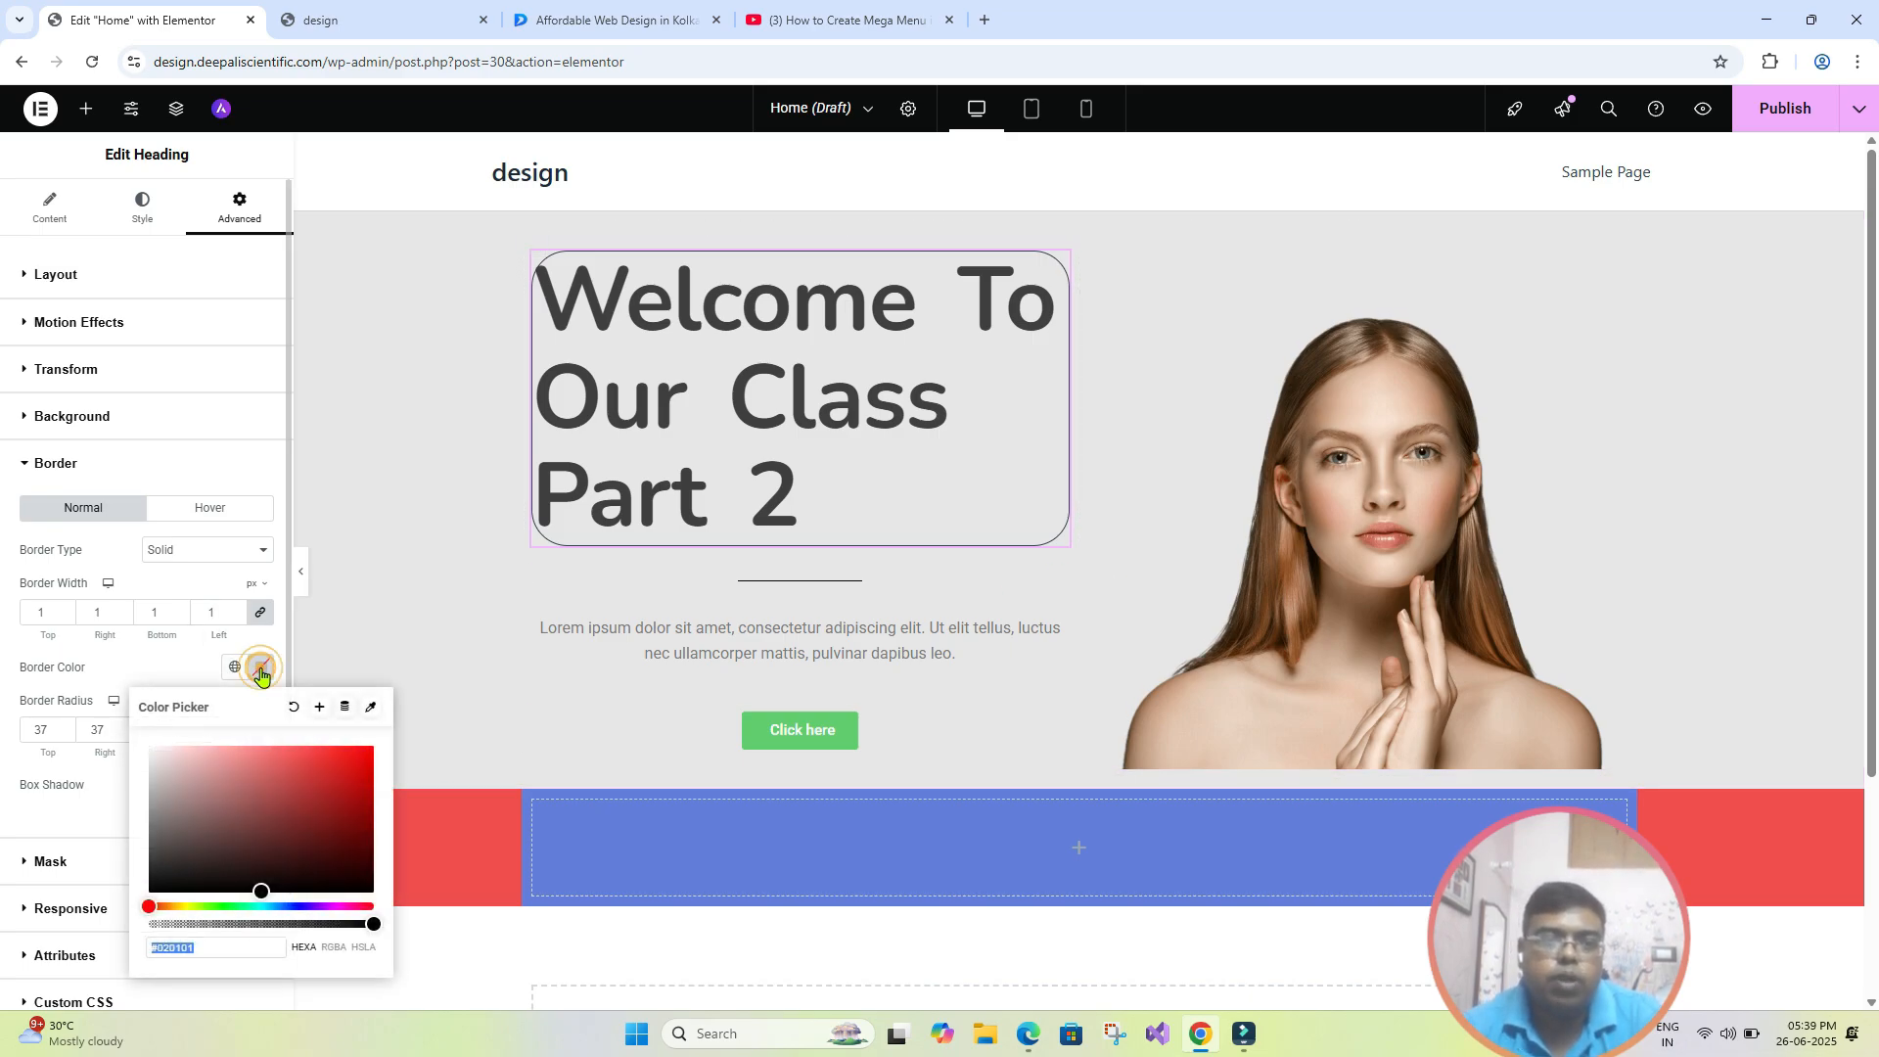
{"action": "left_click", "coordinate": [278, 775]}
{"action": "left_click", "coordinate": [356, 782]}
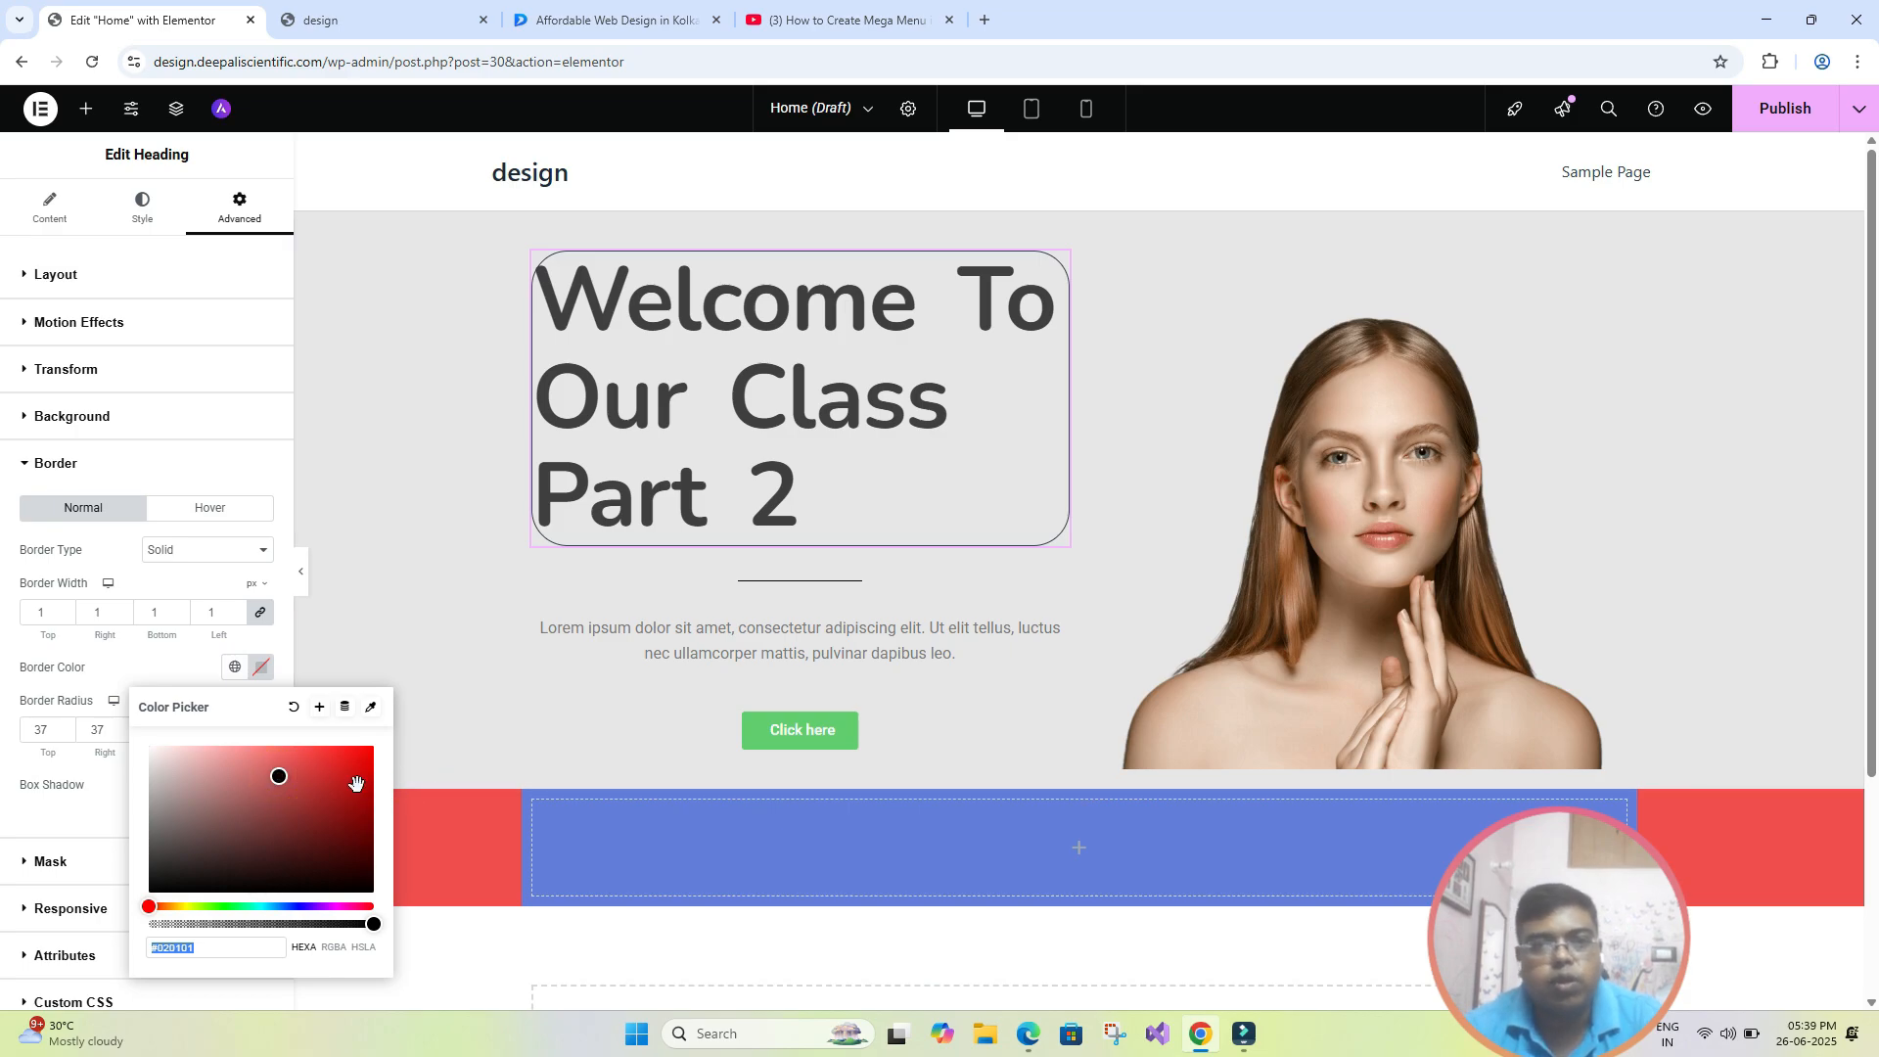
{"action": "left_click", "coordinate": [350, 760]}
{"action": "left_click", "coordinate": [403, 580]}
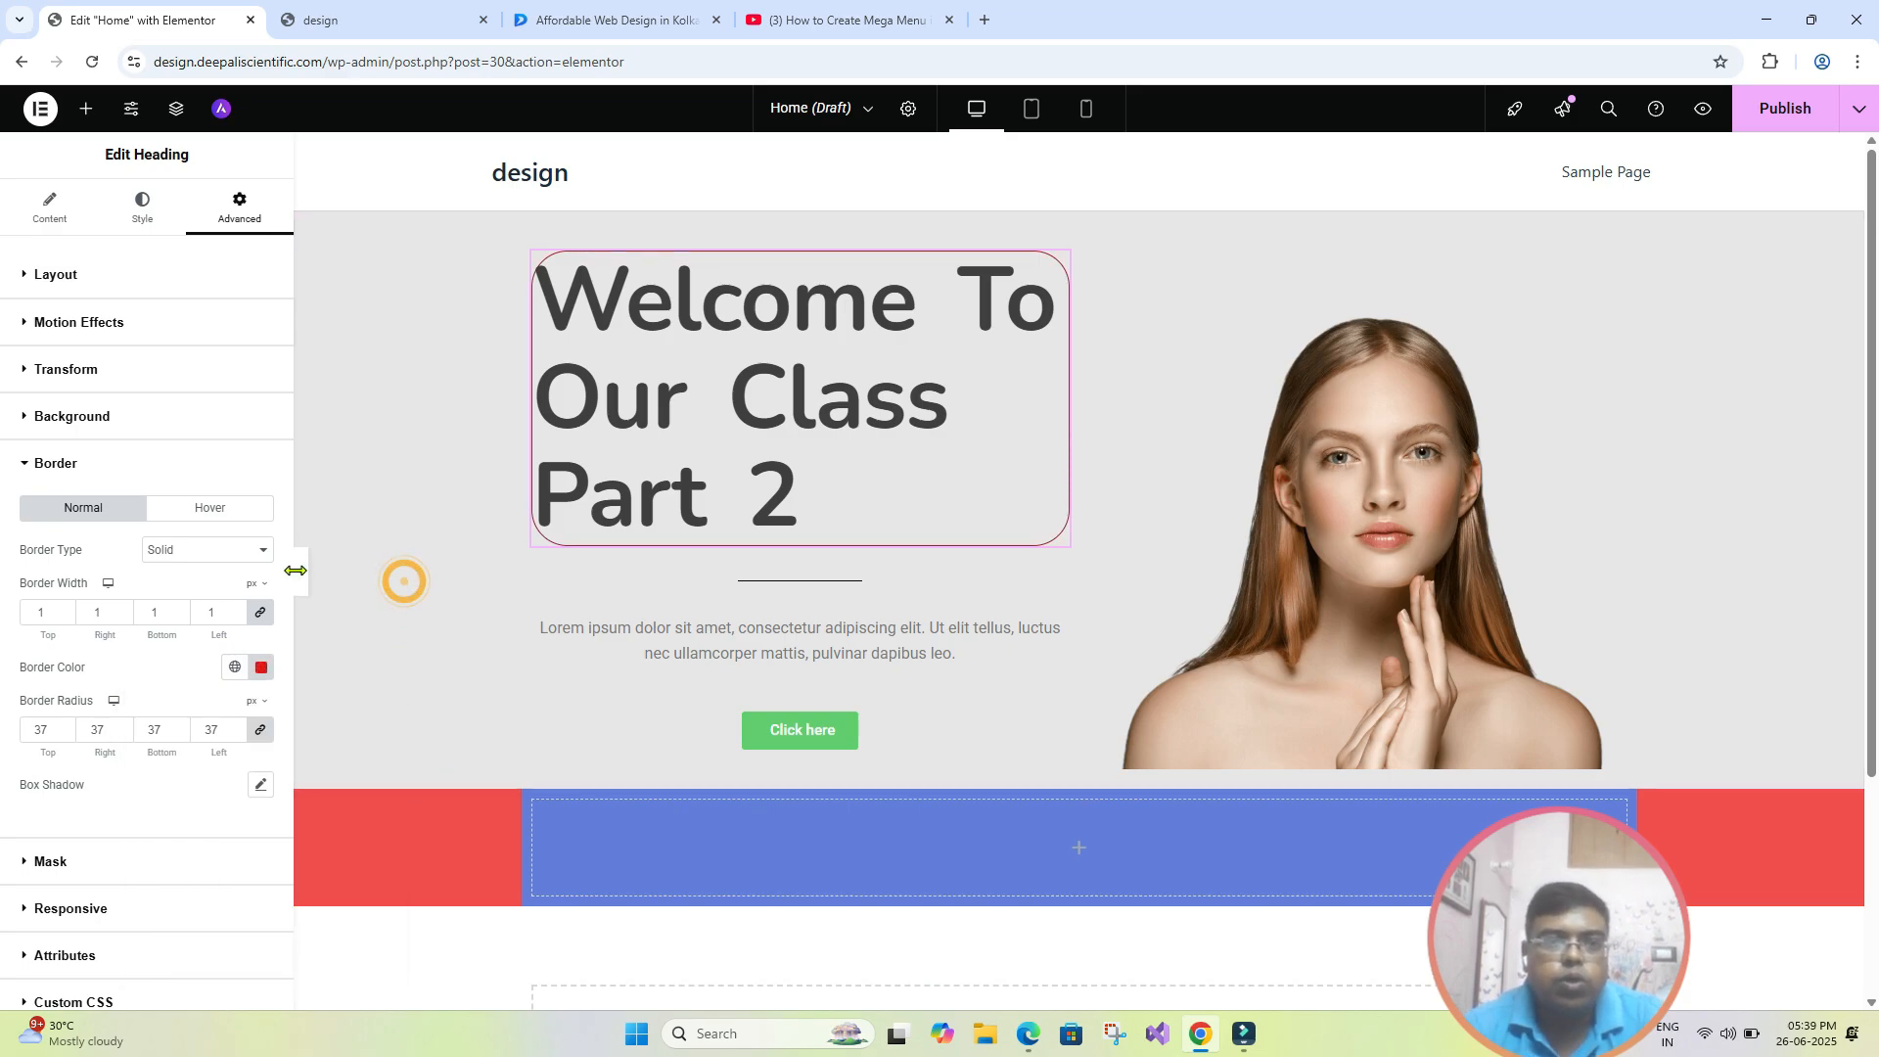
{"action": "left_click", "coordinate": [301, 574]}
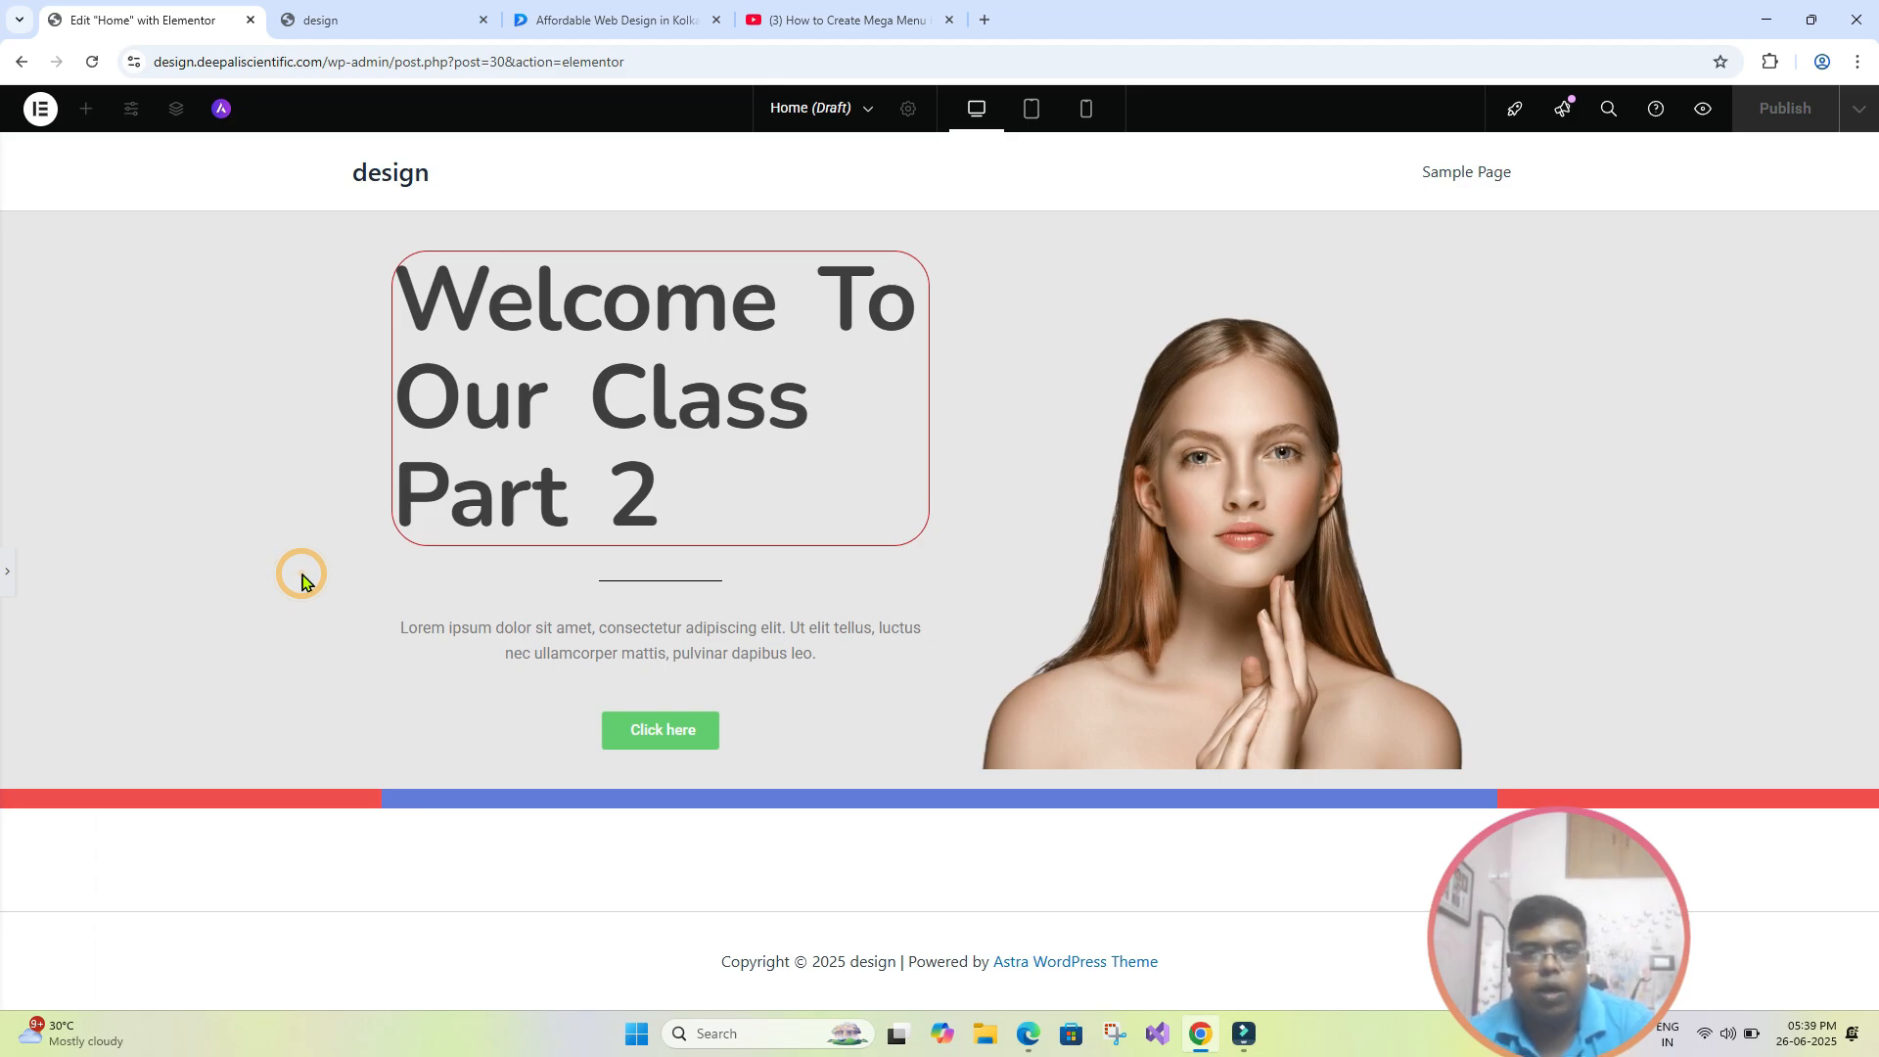
{"action": "key", "text": "ctrl+p"}
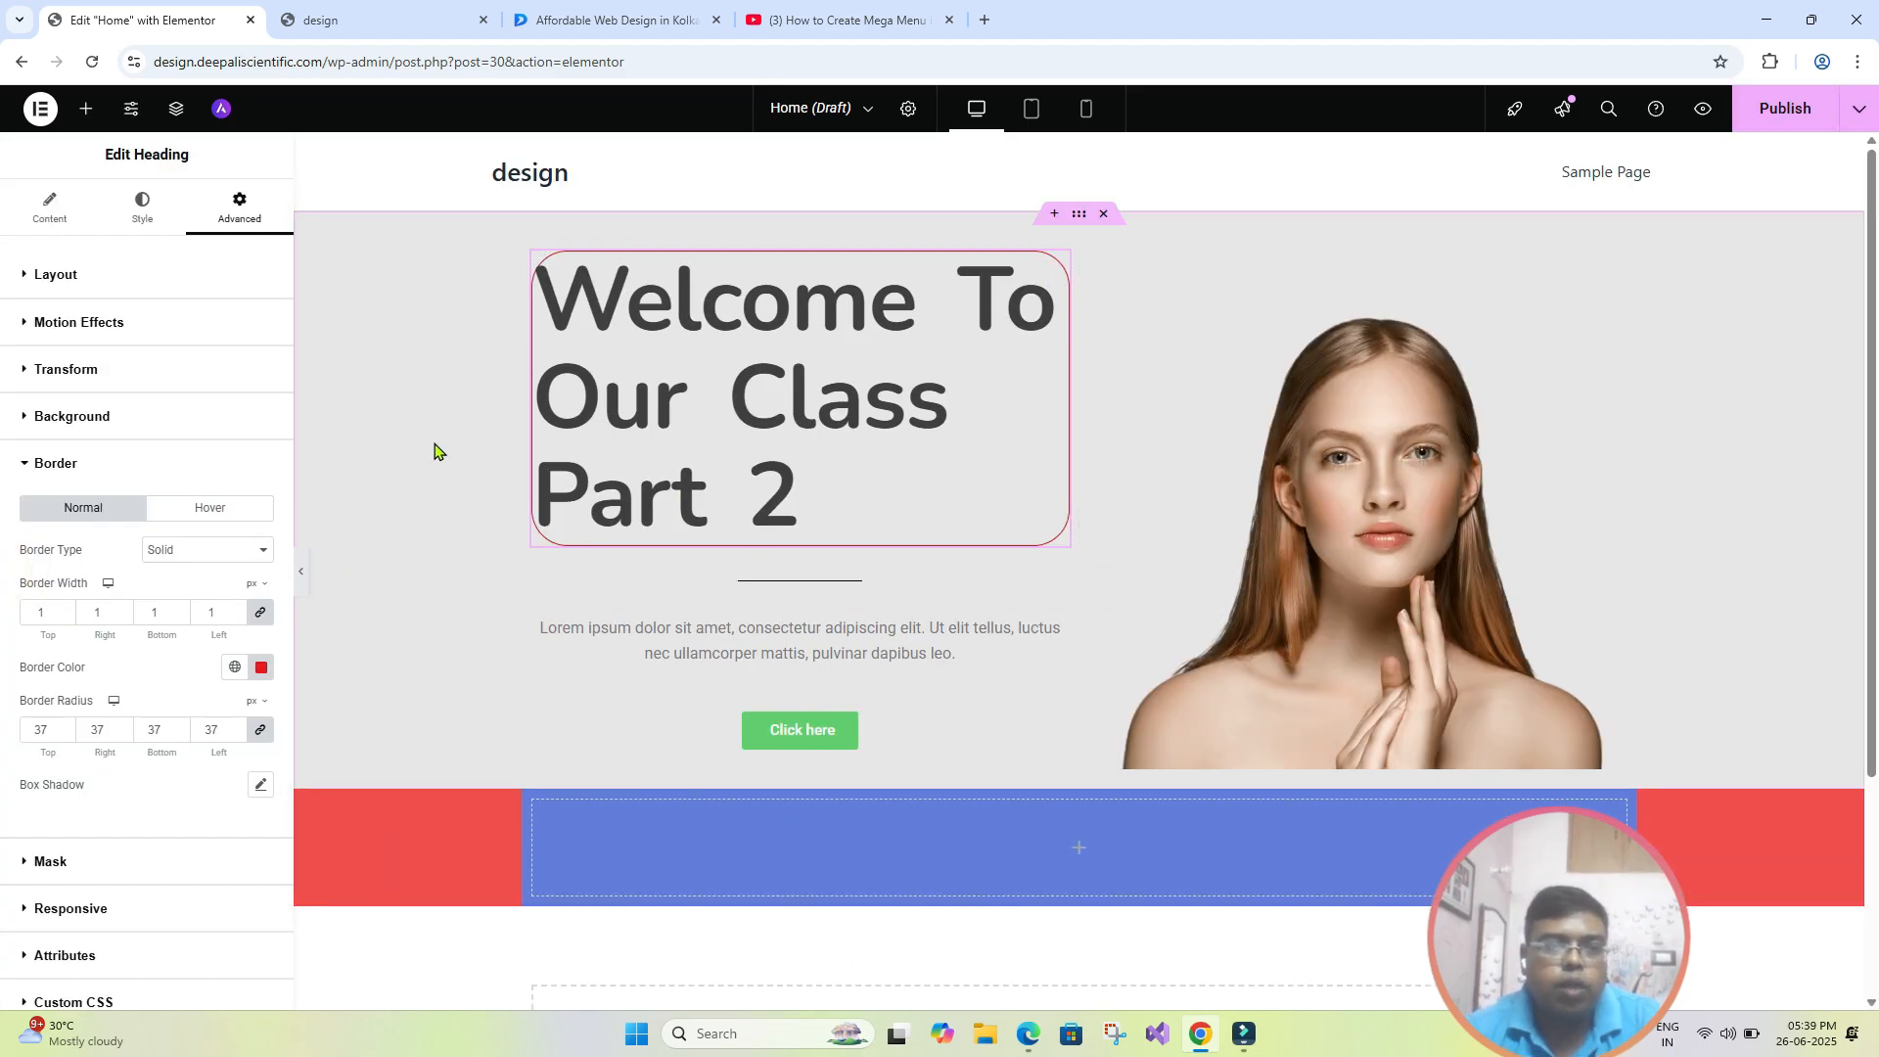
{"action": "left_click", "coordinate": [1859, 119]}
{"action": "left_click", "coordinate": [1823, 168]}
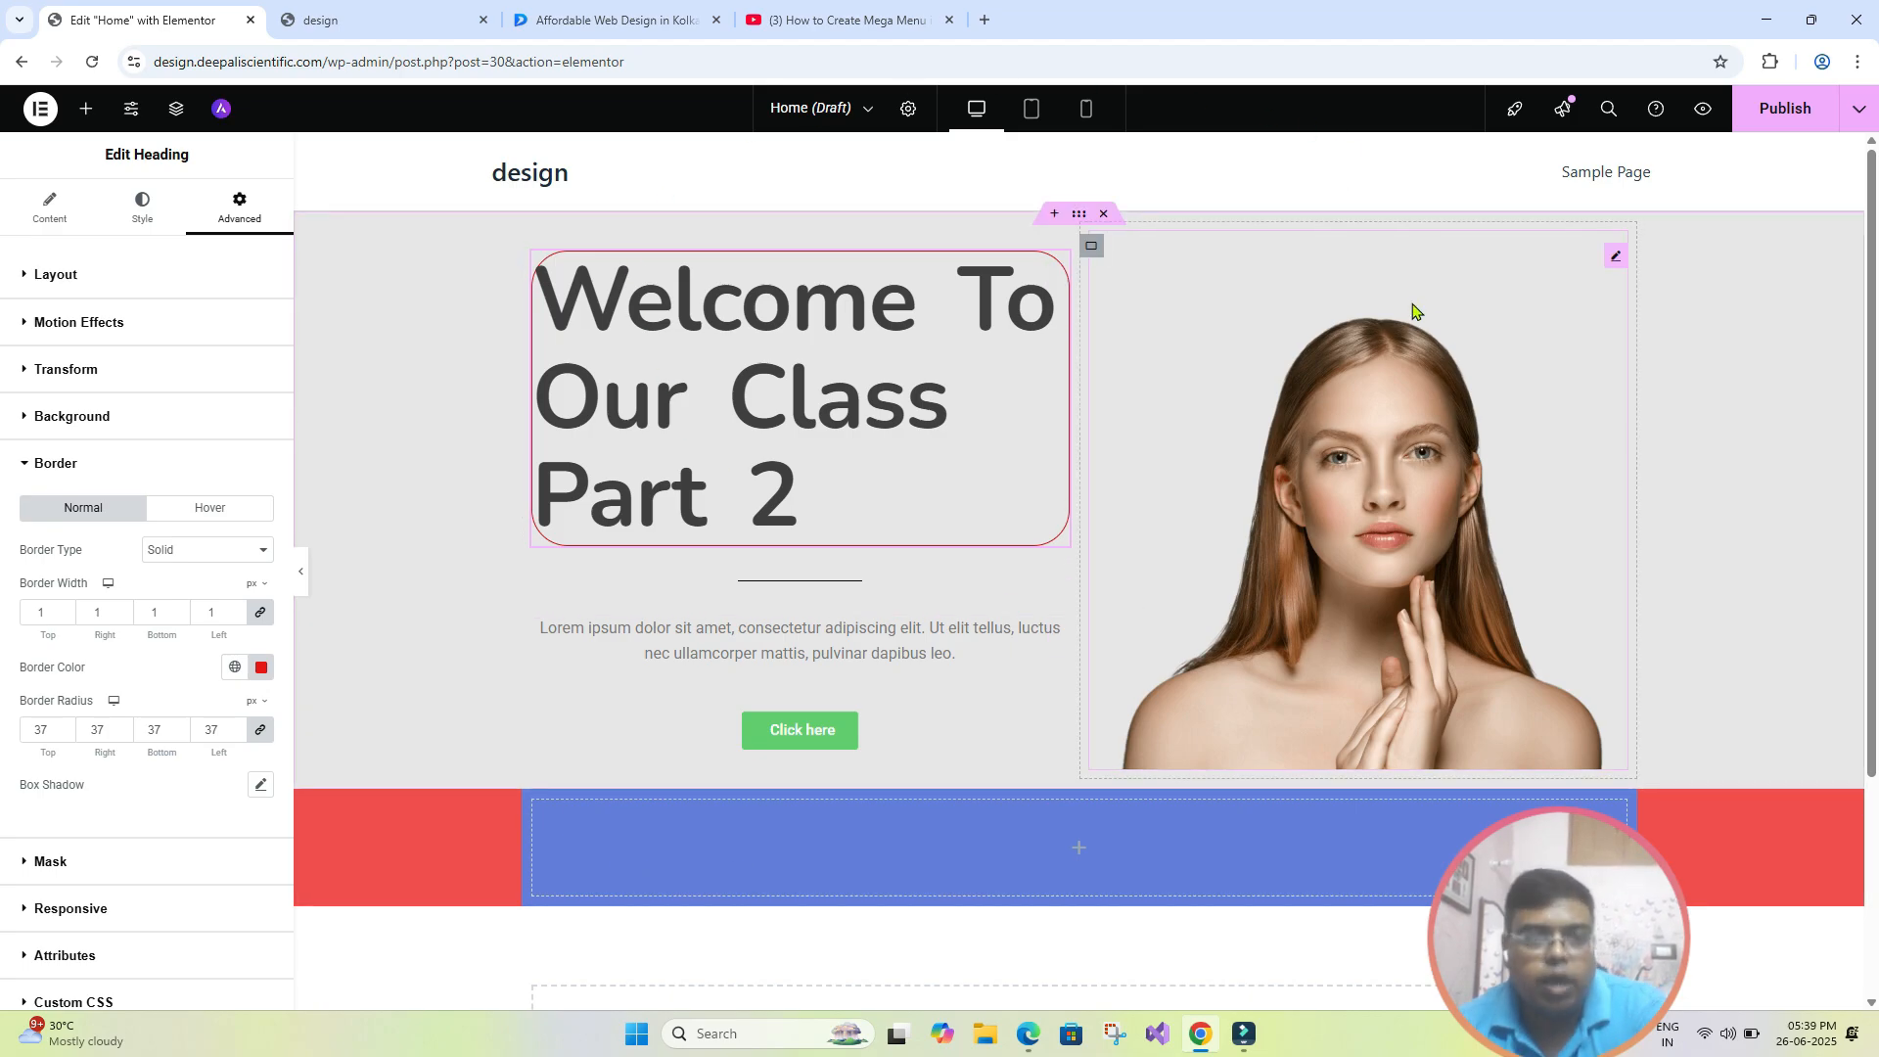
- Examine the Mask and Custom CSS settings of the hero heading, and collapse them again
{"action": "scroll", "coordinate": [189, 671], "scroll_direction": "down", "scroll_amount": 2}
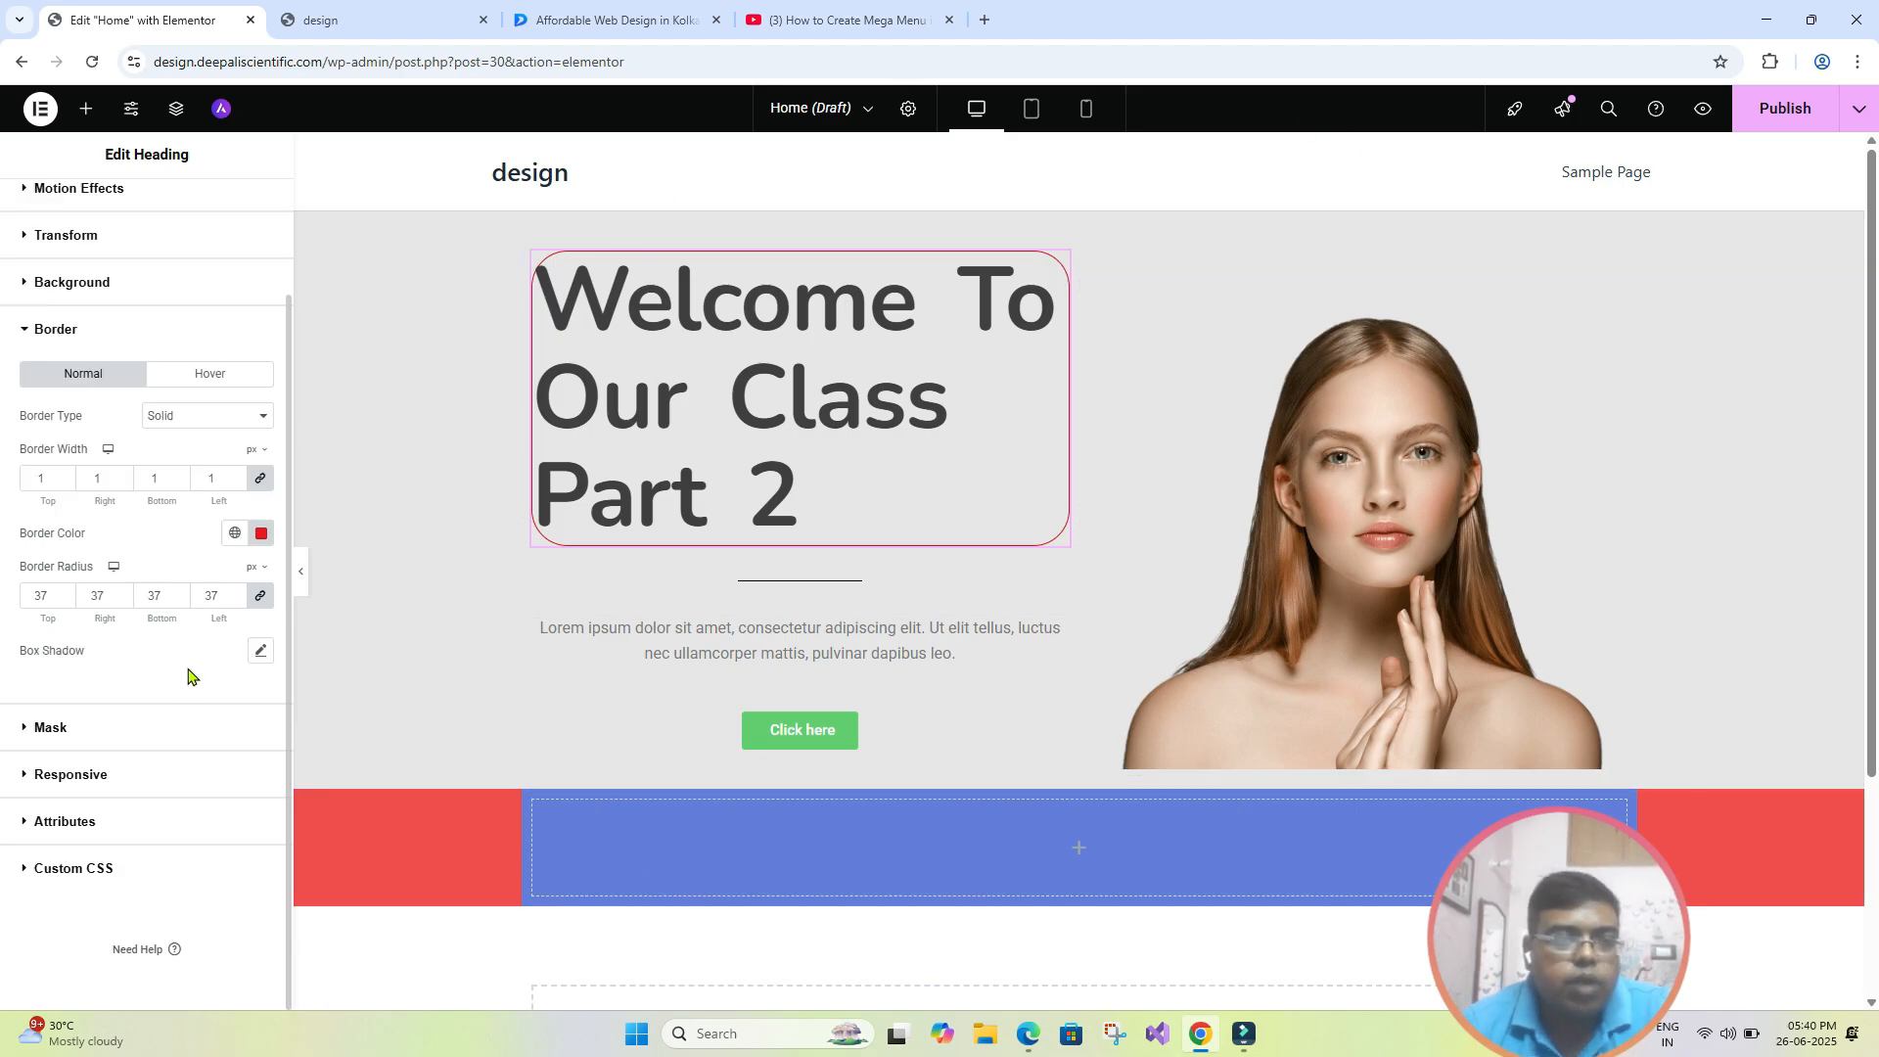
{"action": "left_click", "coordinate": [25, 736]}
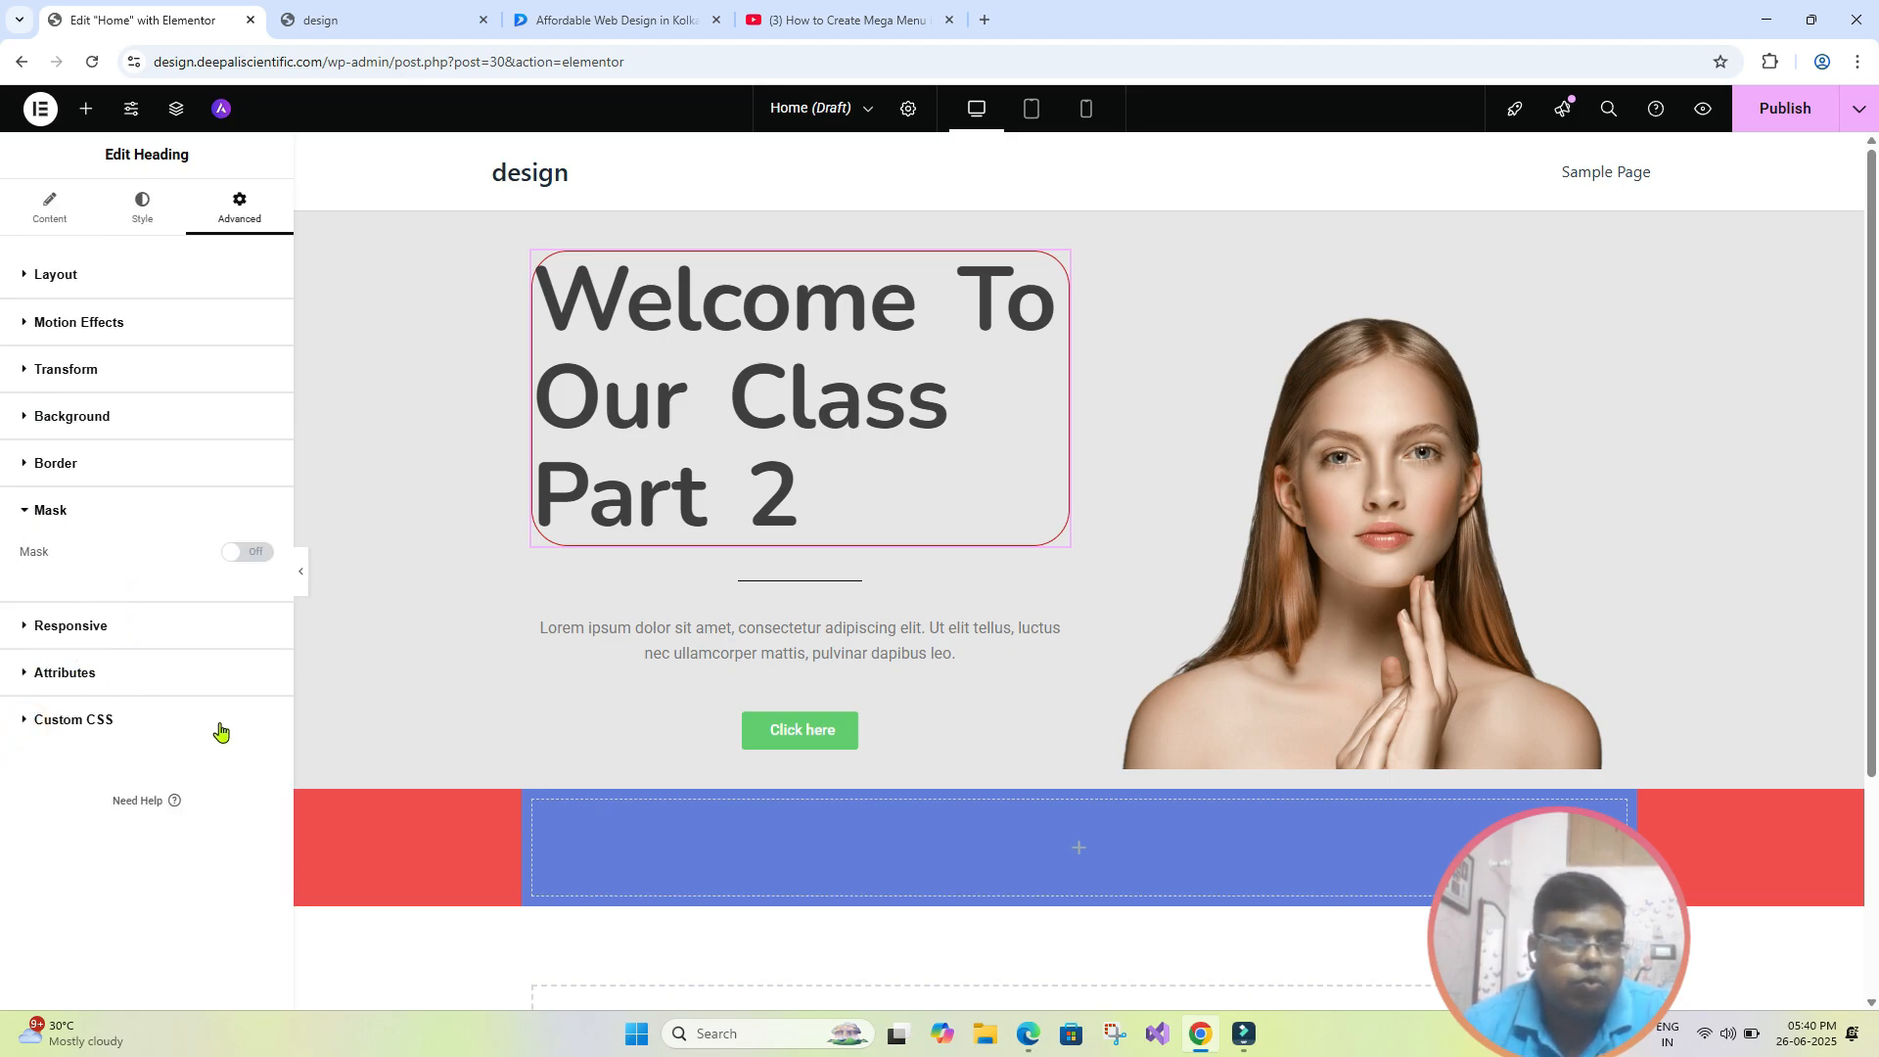
{"action": "left_click", "coordinate": [27, 722]}
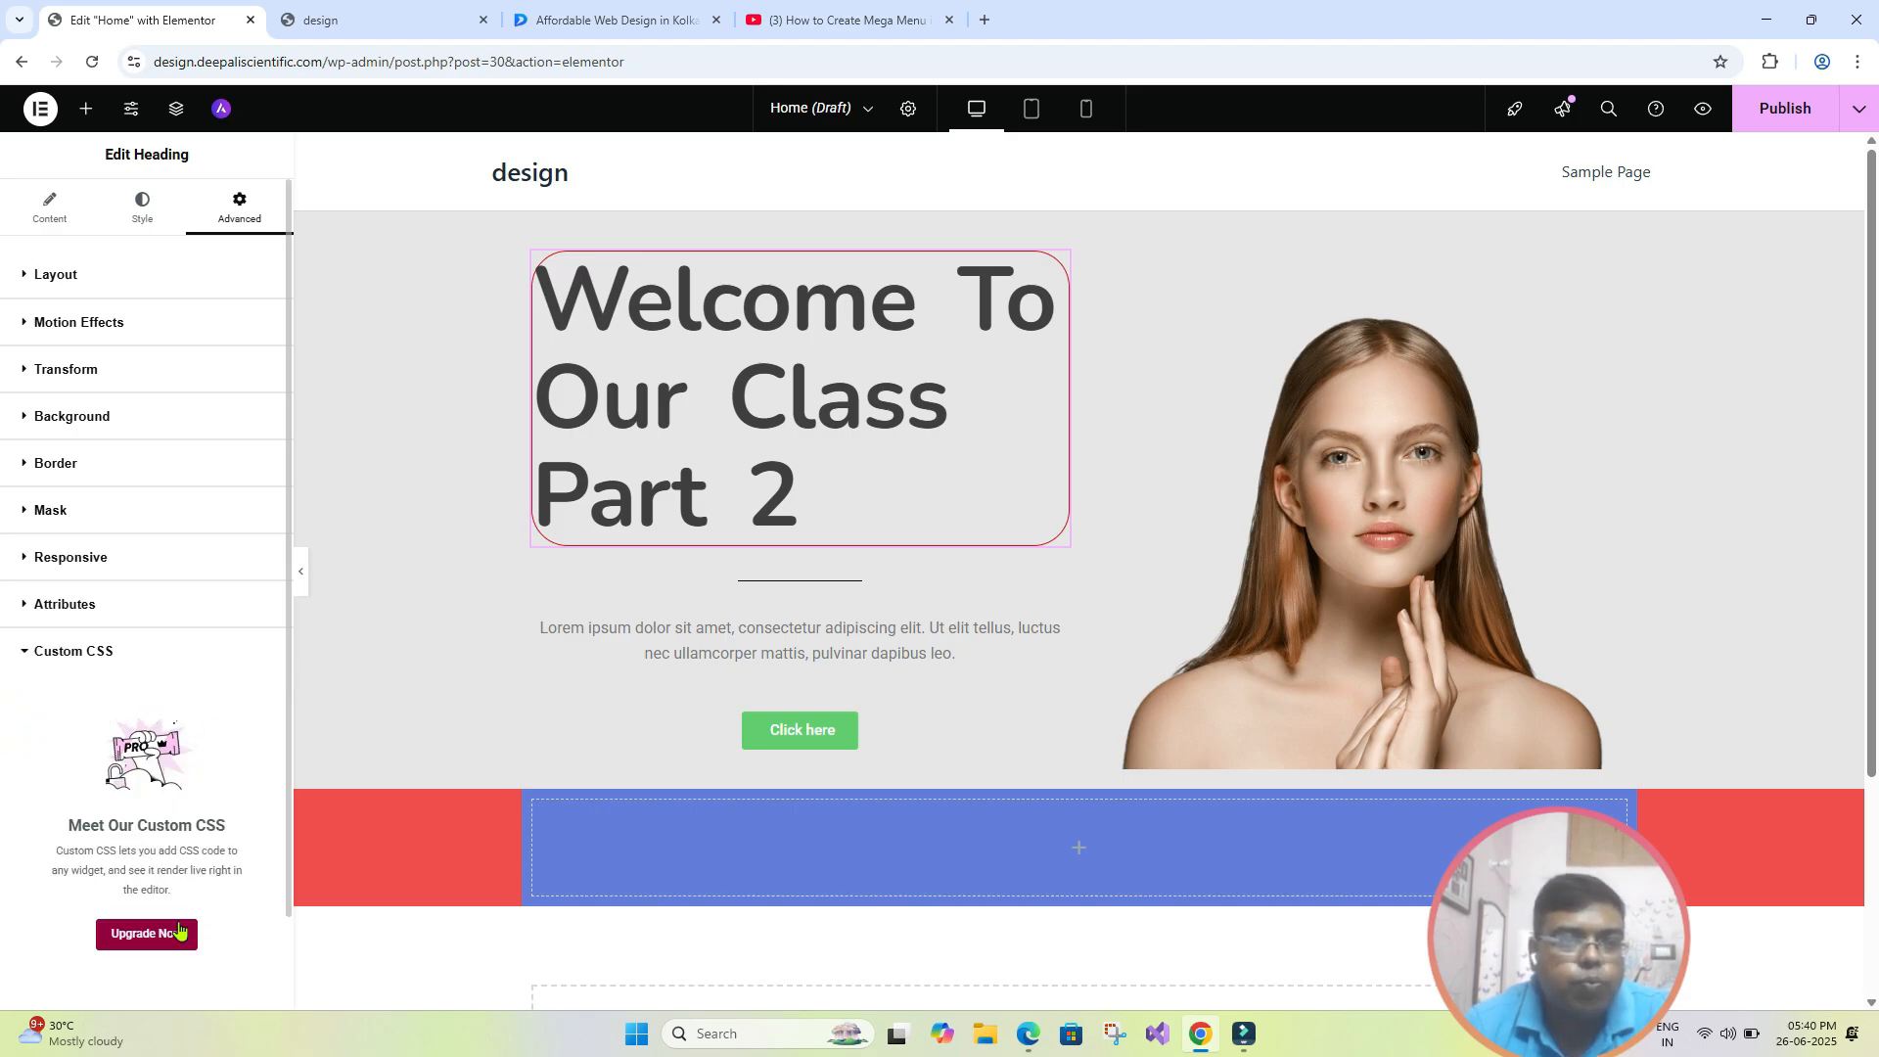
{"action": "left_click", "coordinate": [23, 654]}
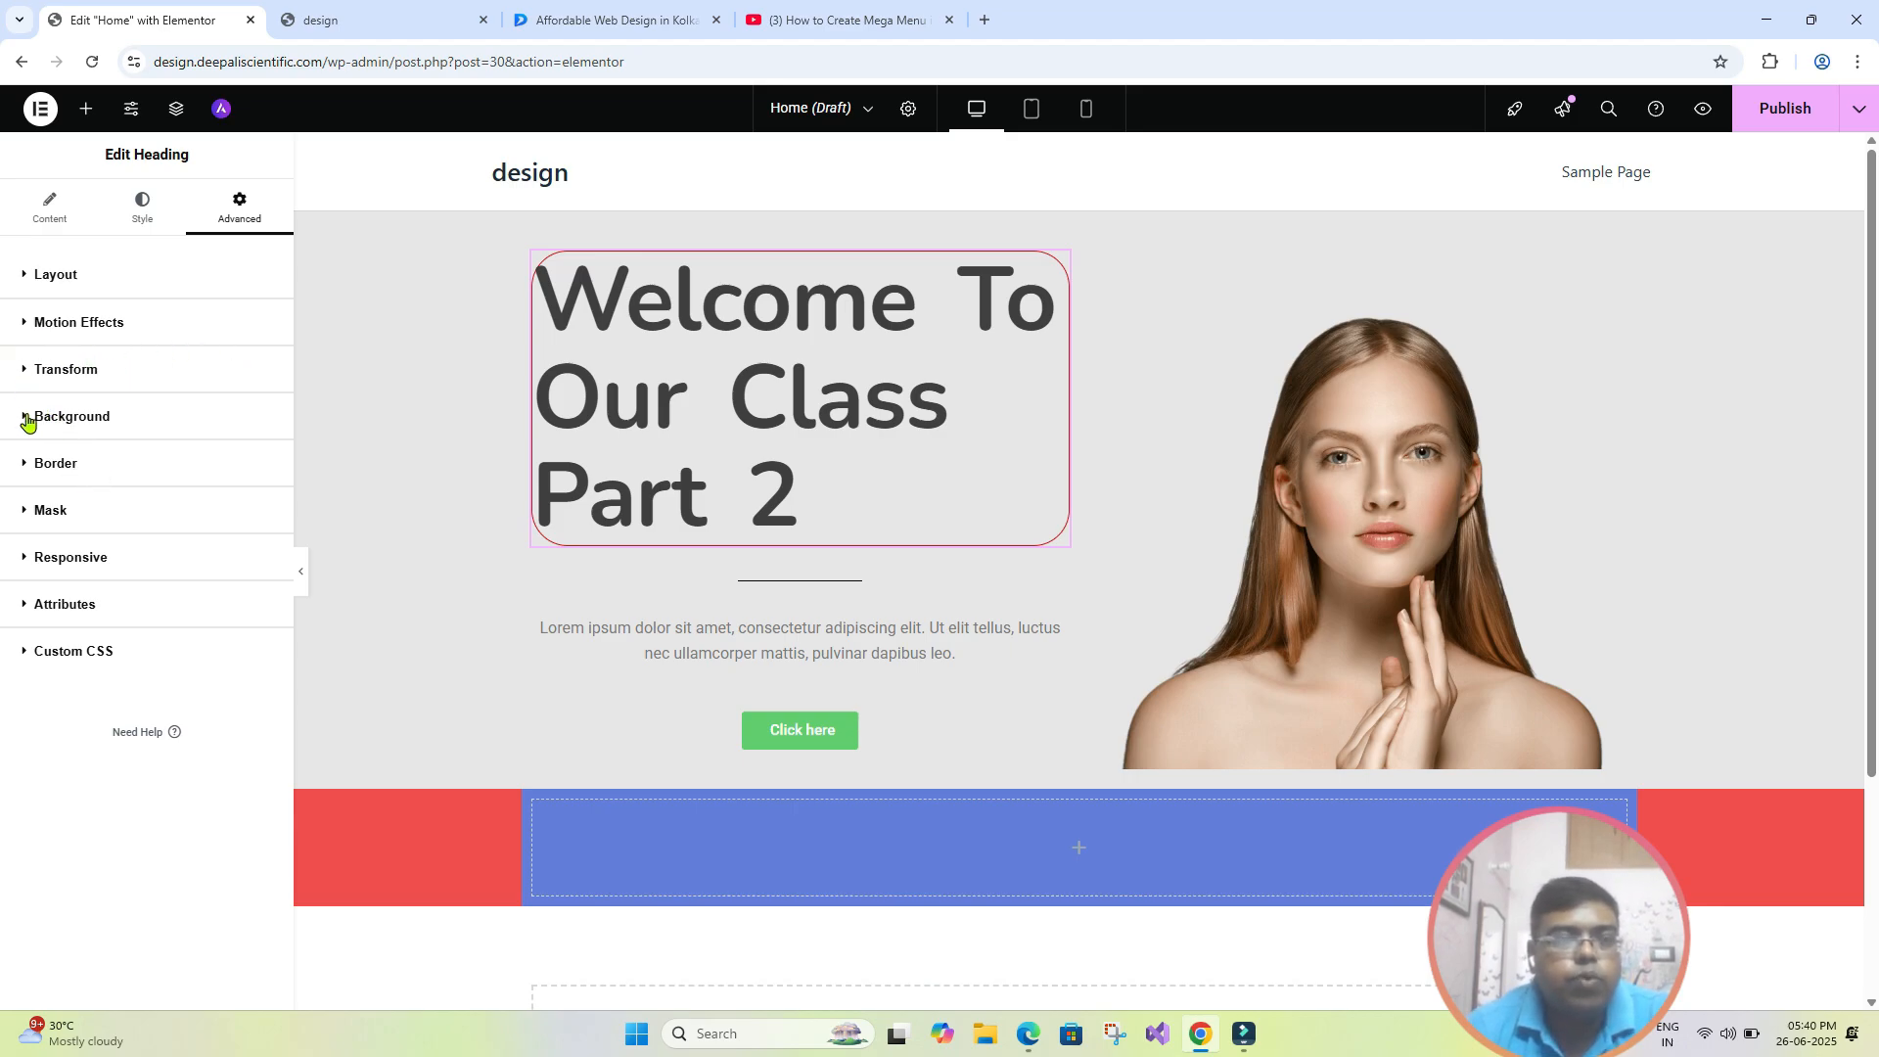
- Rotate the hero heading by -9 degrees and check it with the editing panel briefly hidden
{"action": "left_click", "coordinate": [24, 374]}
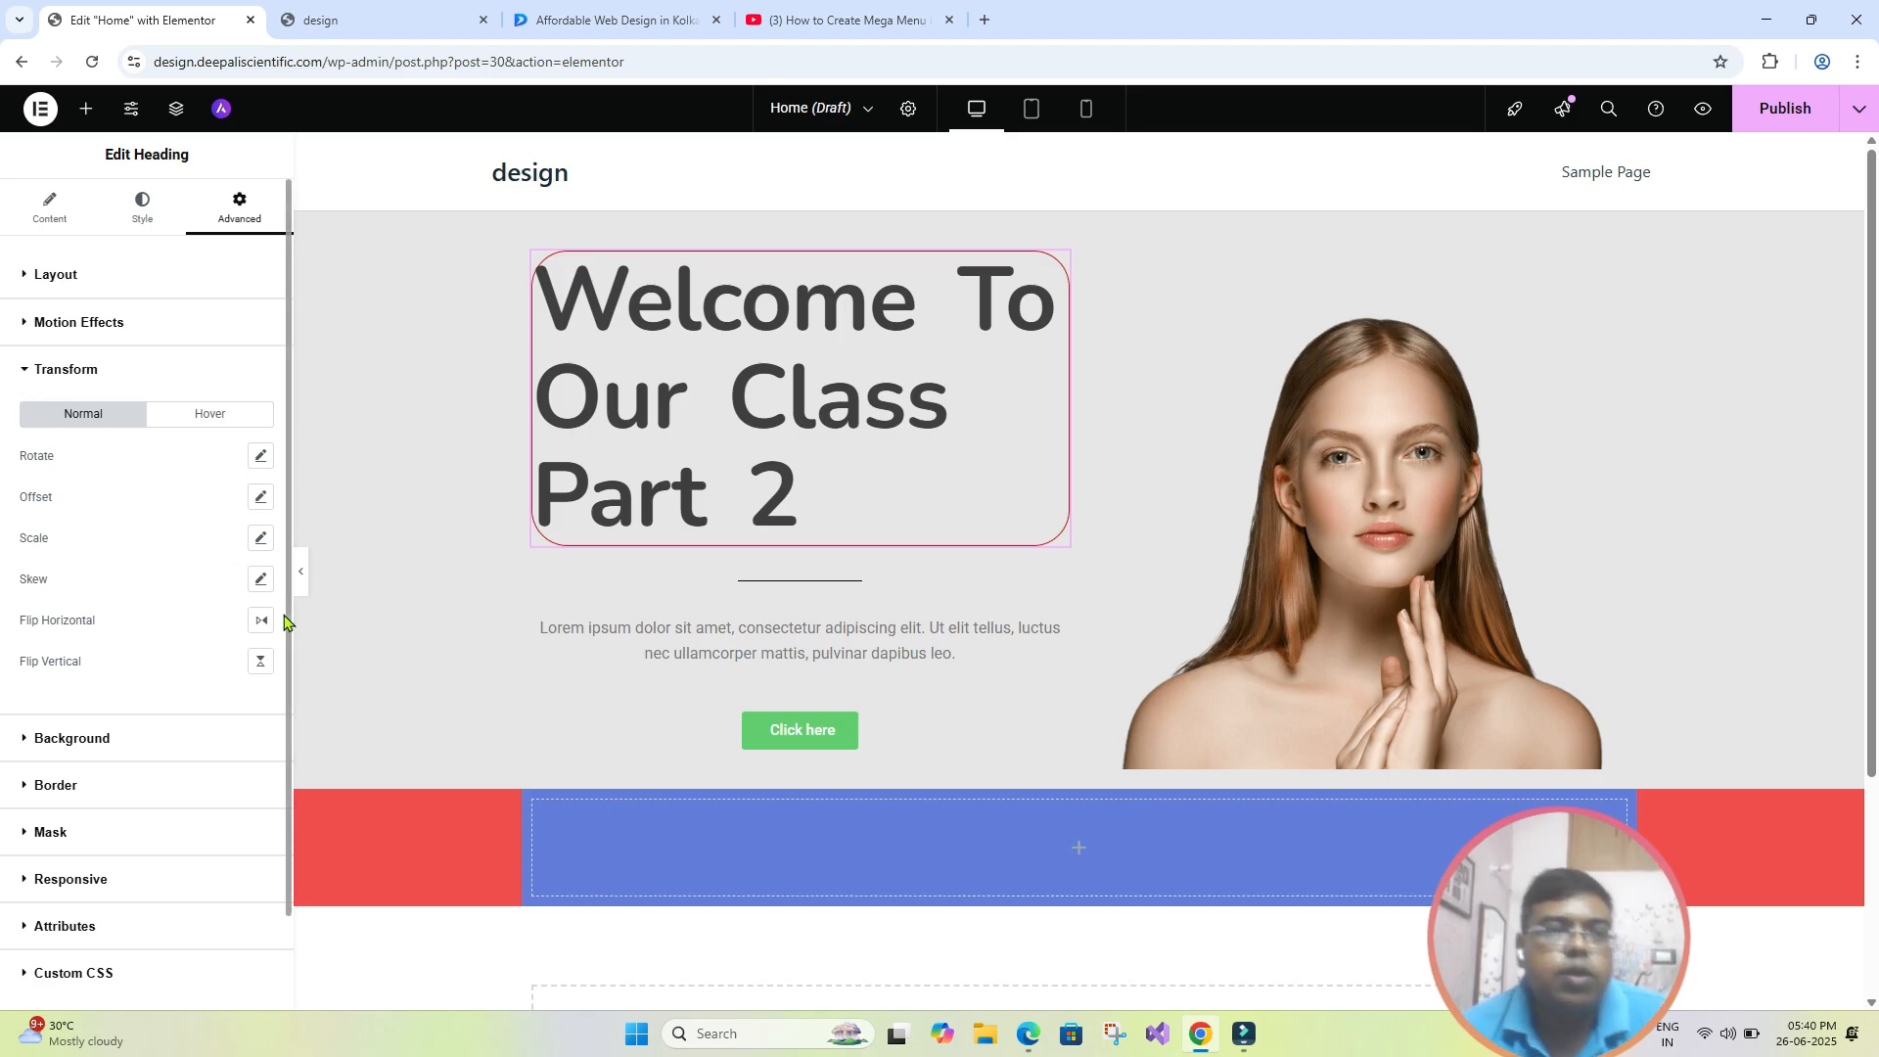
{"action": "left_click", "coordinate": [260, 458]}
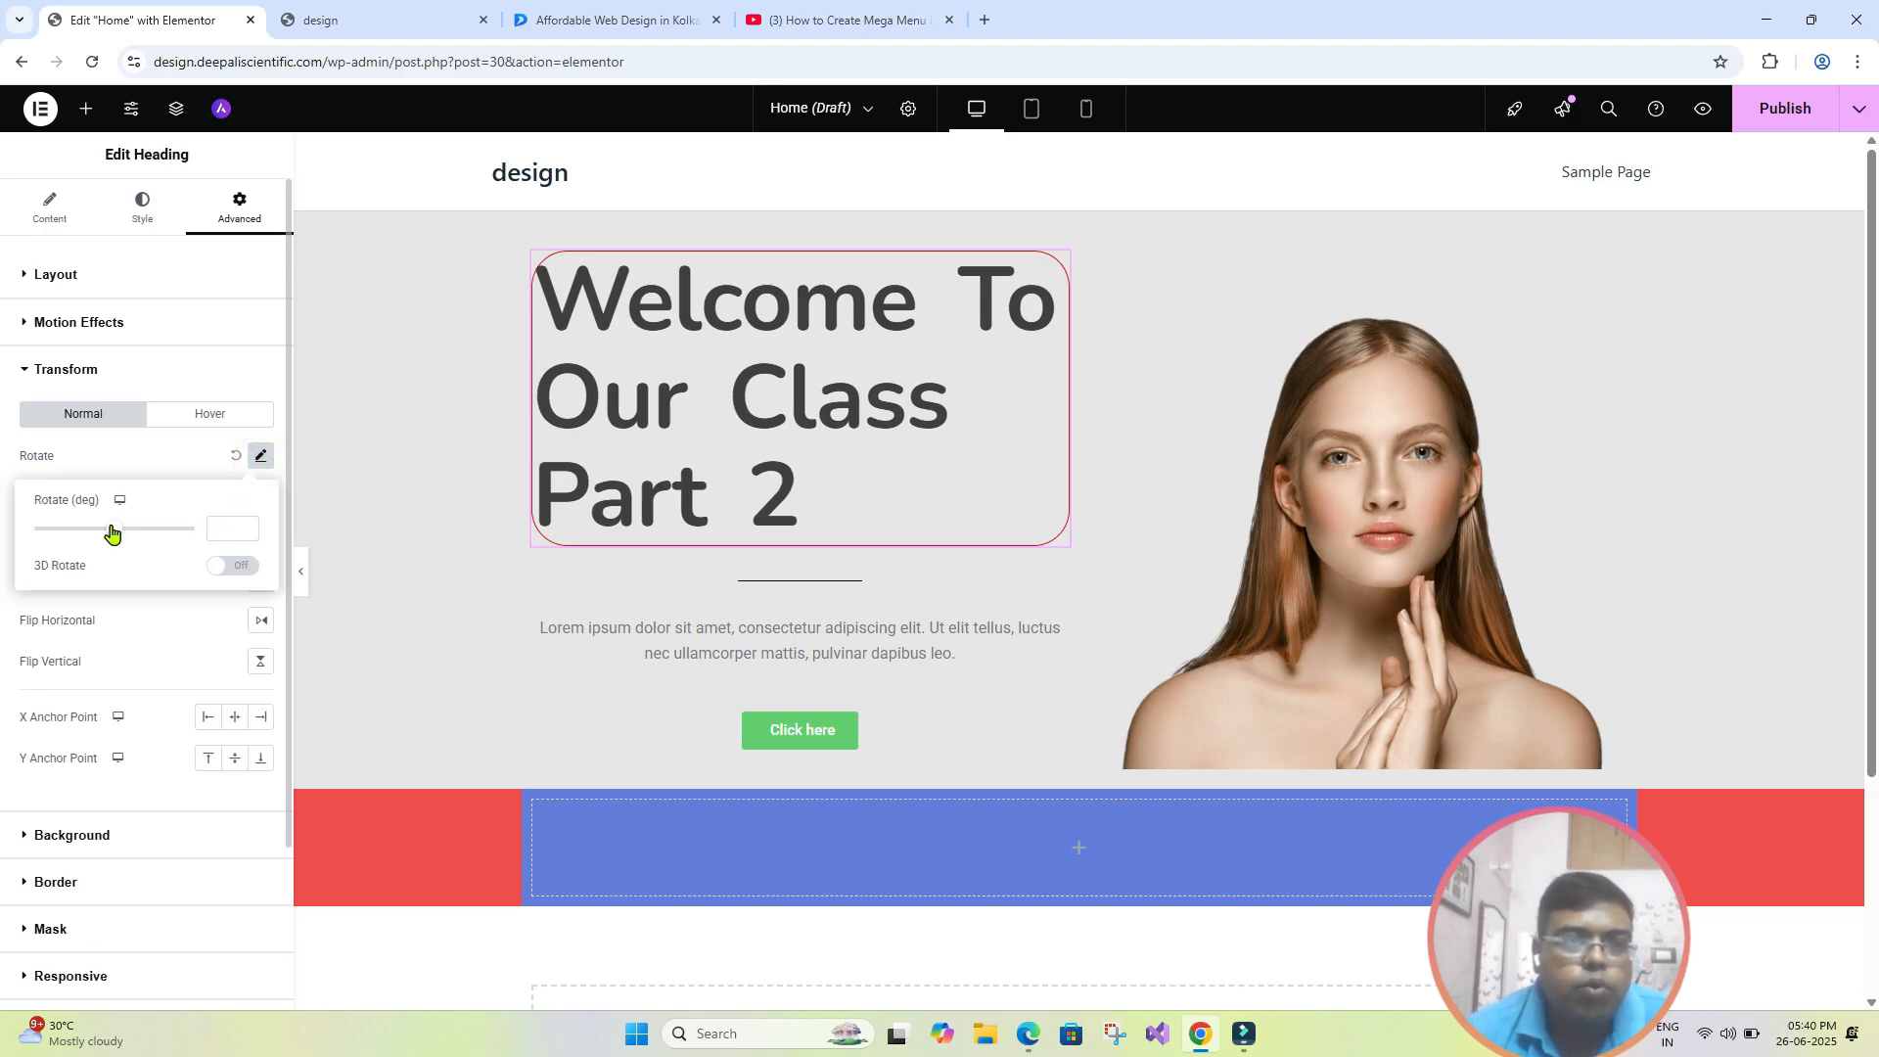
{"action": "mouse_move", "coordinate": [111, 532]}
{"action": "left_mouse_down"}
{"action": "mouse_move", "coordinate": [93, 537]}
{"action": "mouse_move", "coordinate": [110, 539]}
{"action": "left_mouse_up"}
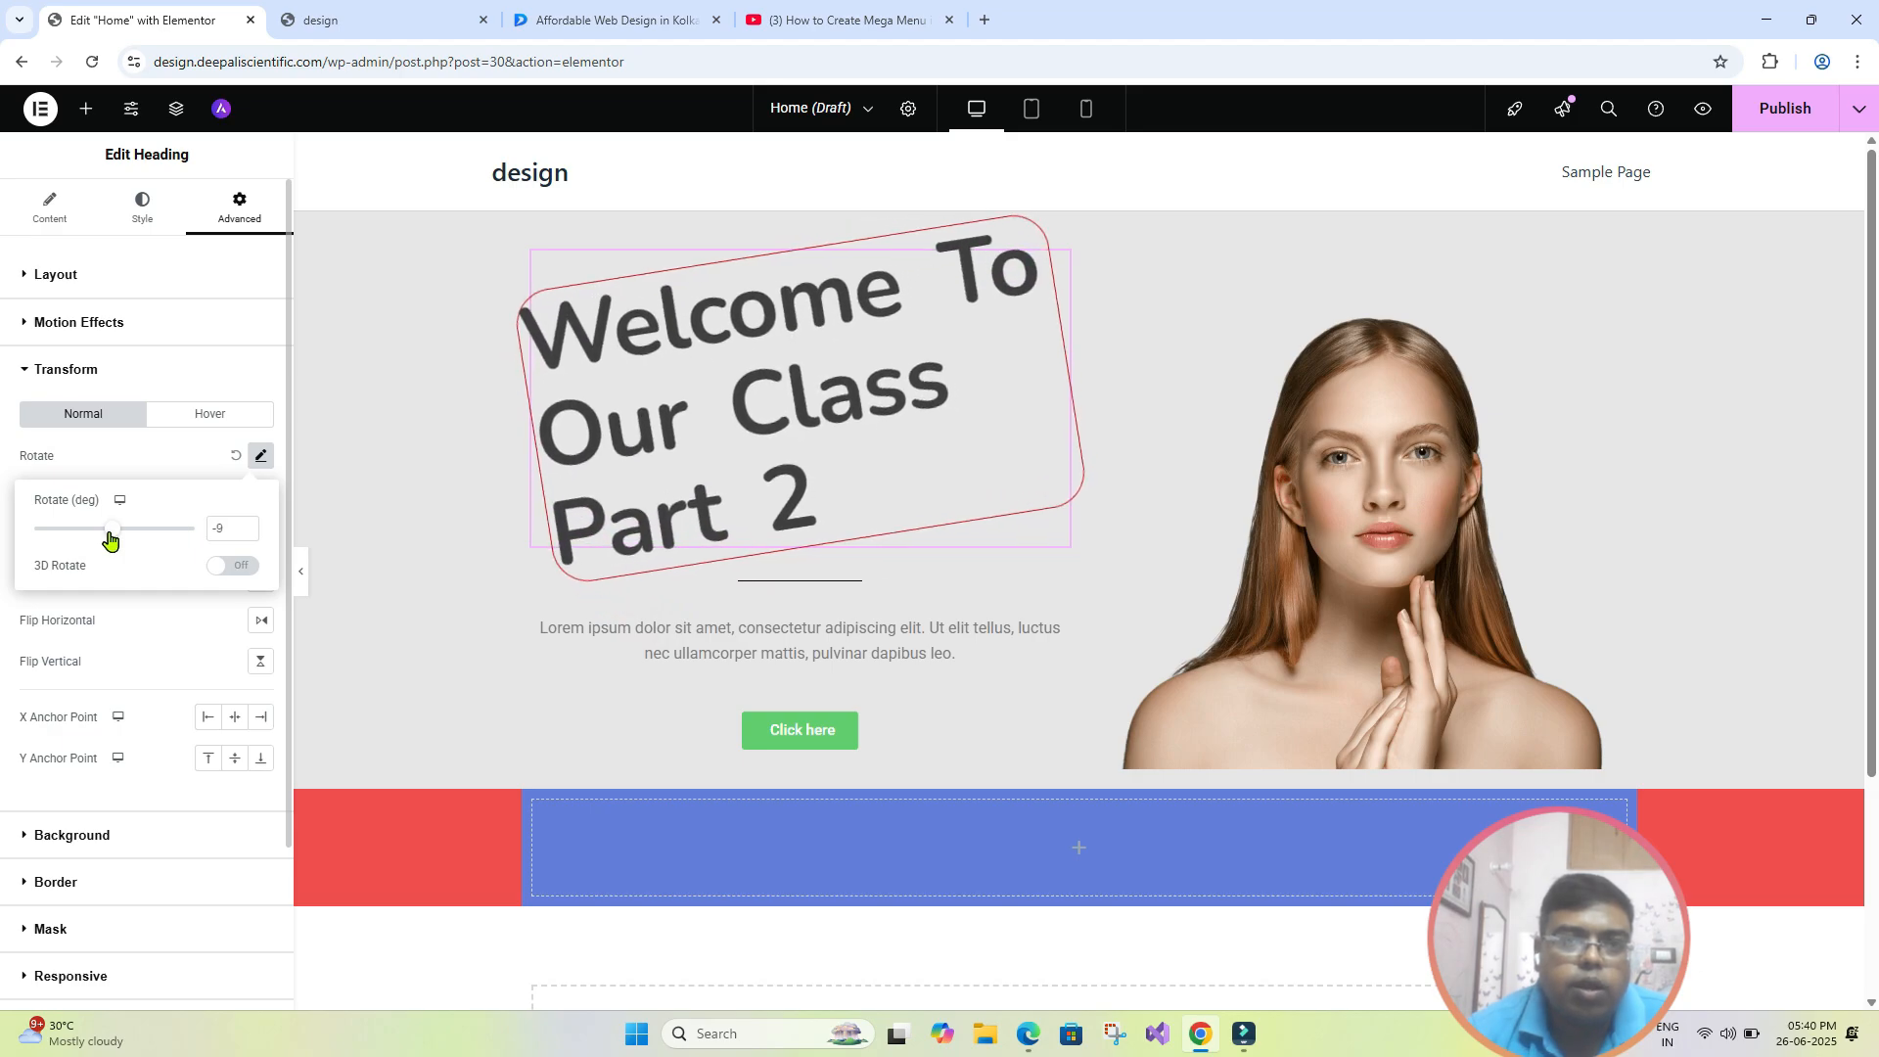
{"action": "left_click", "coordinate": [301, 579]}
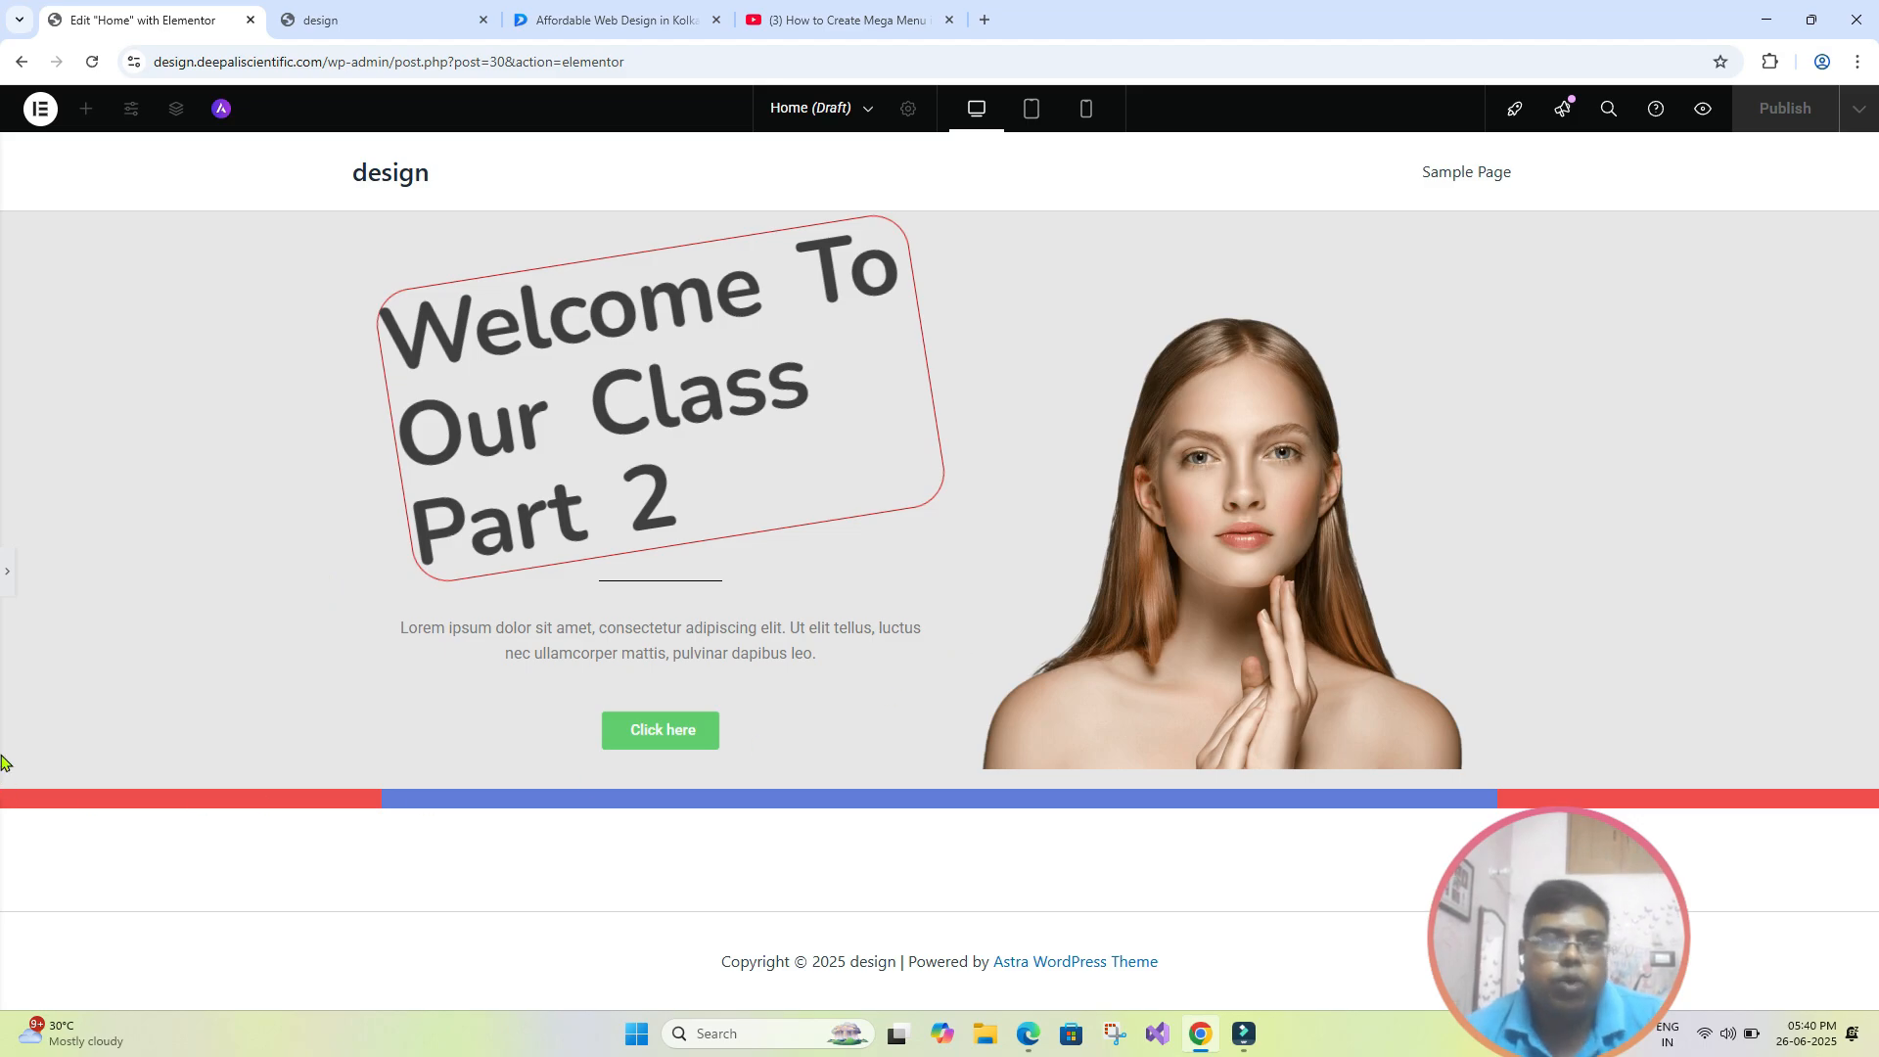
{"action": "left_click", "coordinate": [4, 577]}
{"action": "left_click", "coordinate": [260, 455]}
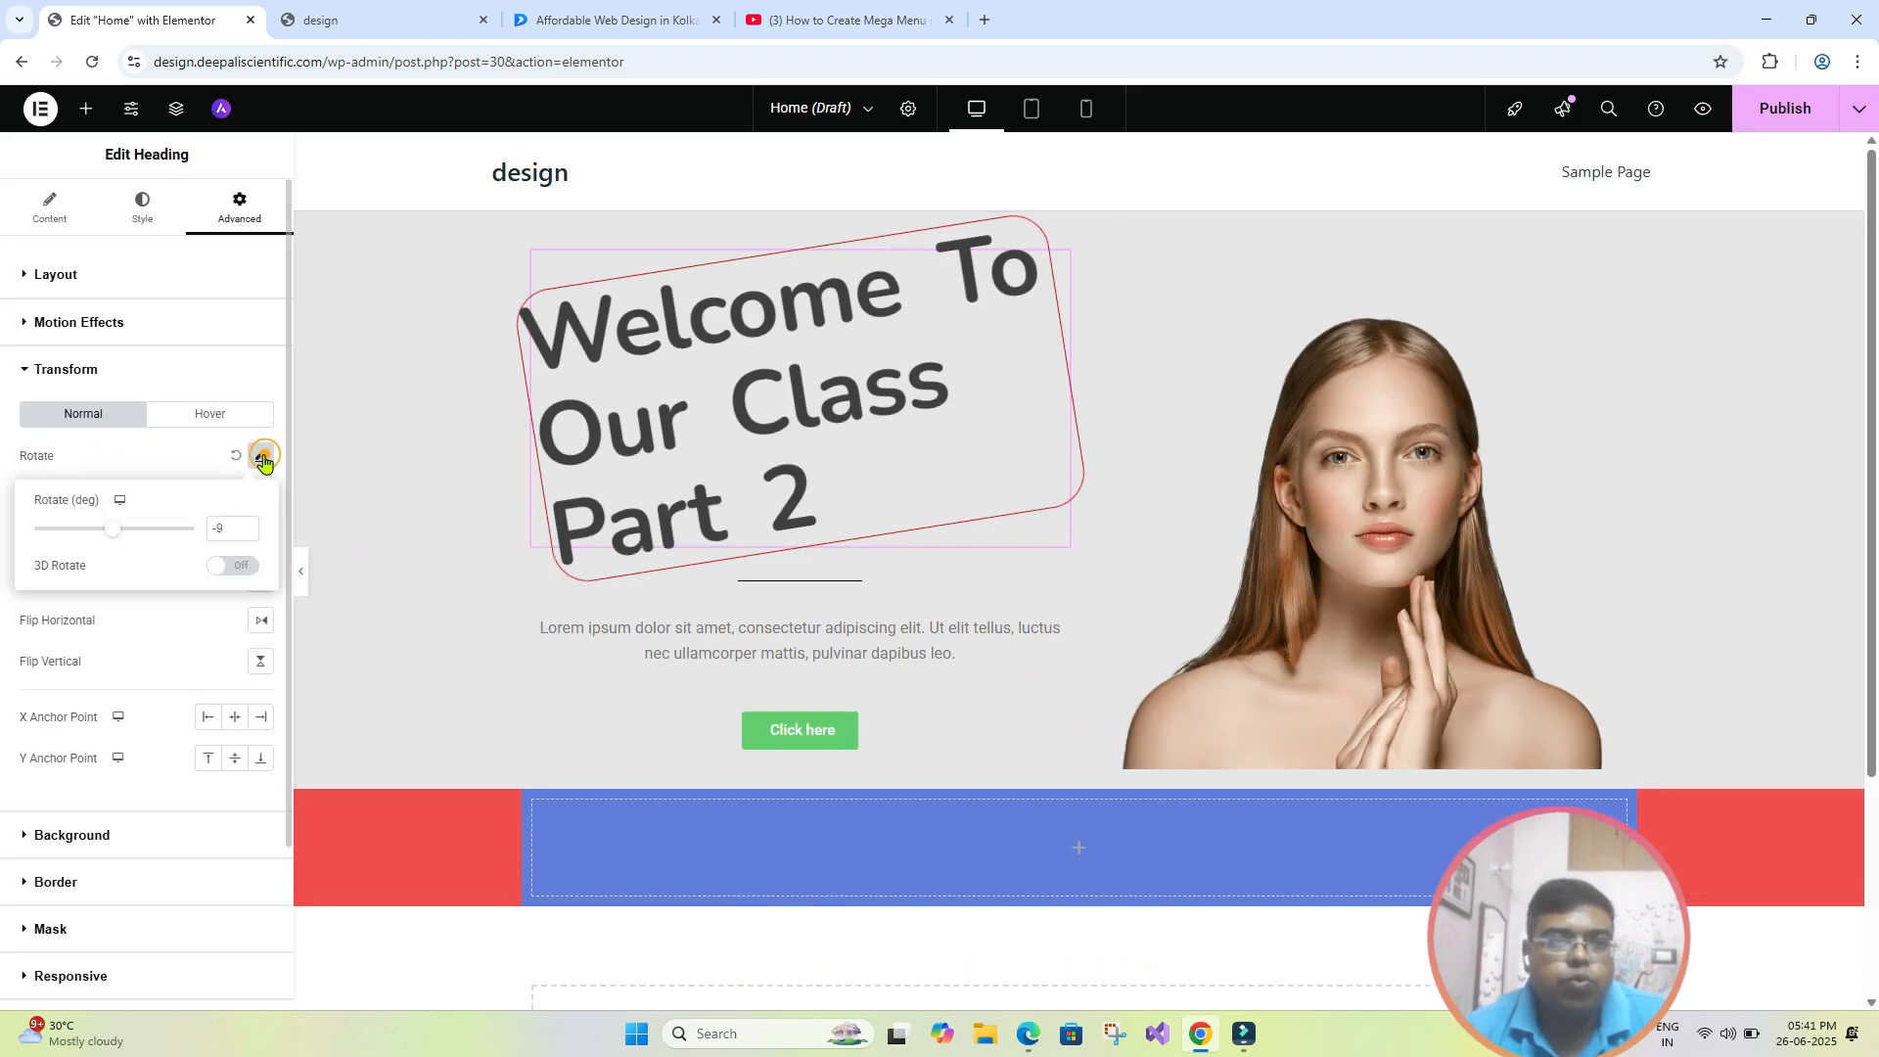
{"action": "left_click", "coordinate": [217, 458]}
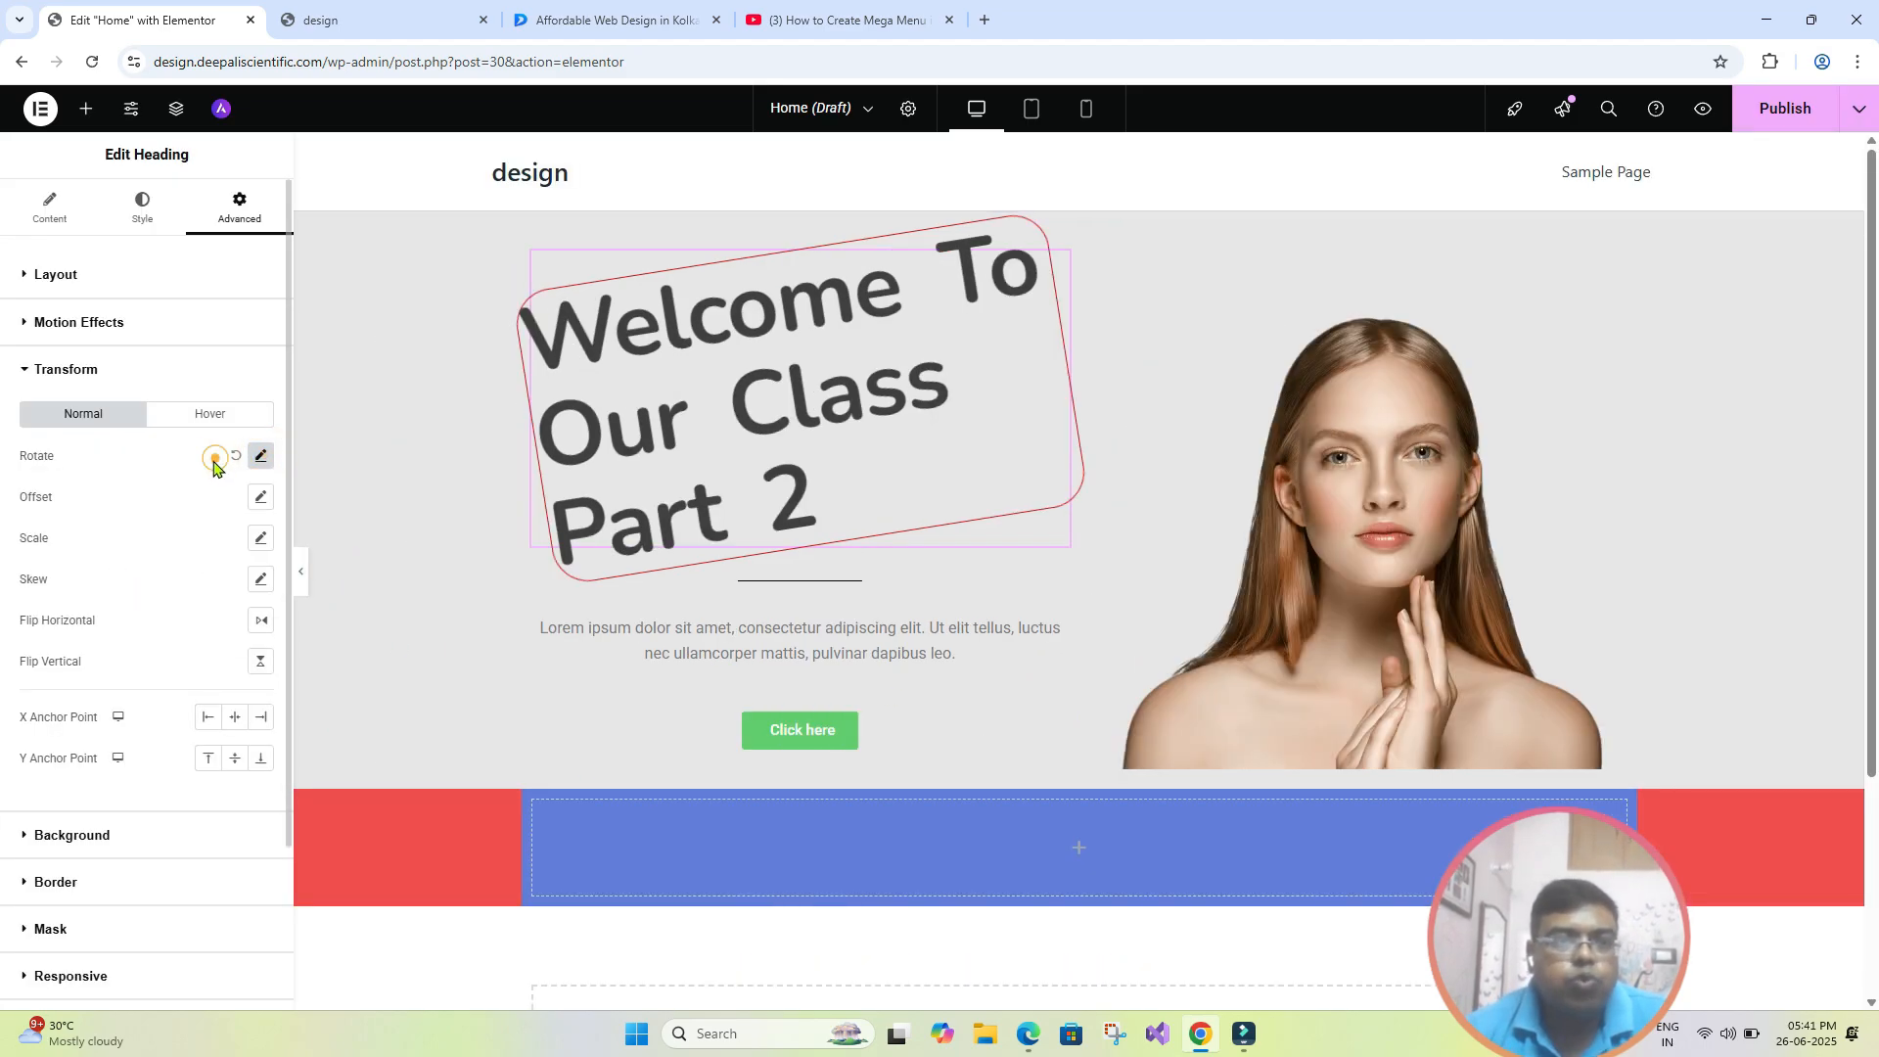
- Try an offset of -195 px in X and -73 px in Y on the hero heading and check its placement
{"action": "left_click", "coordinate": [258, 498]}
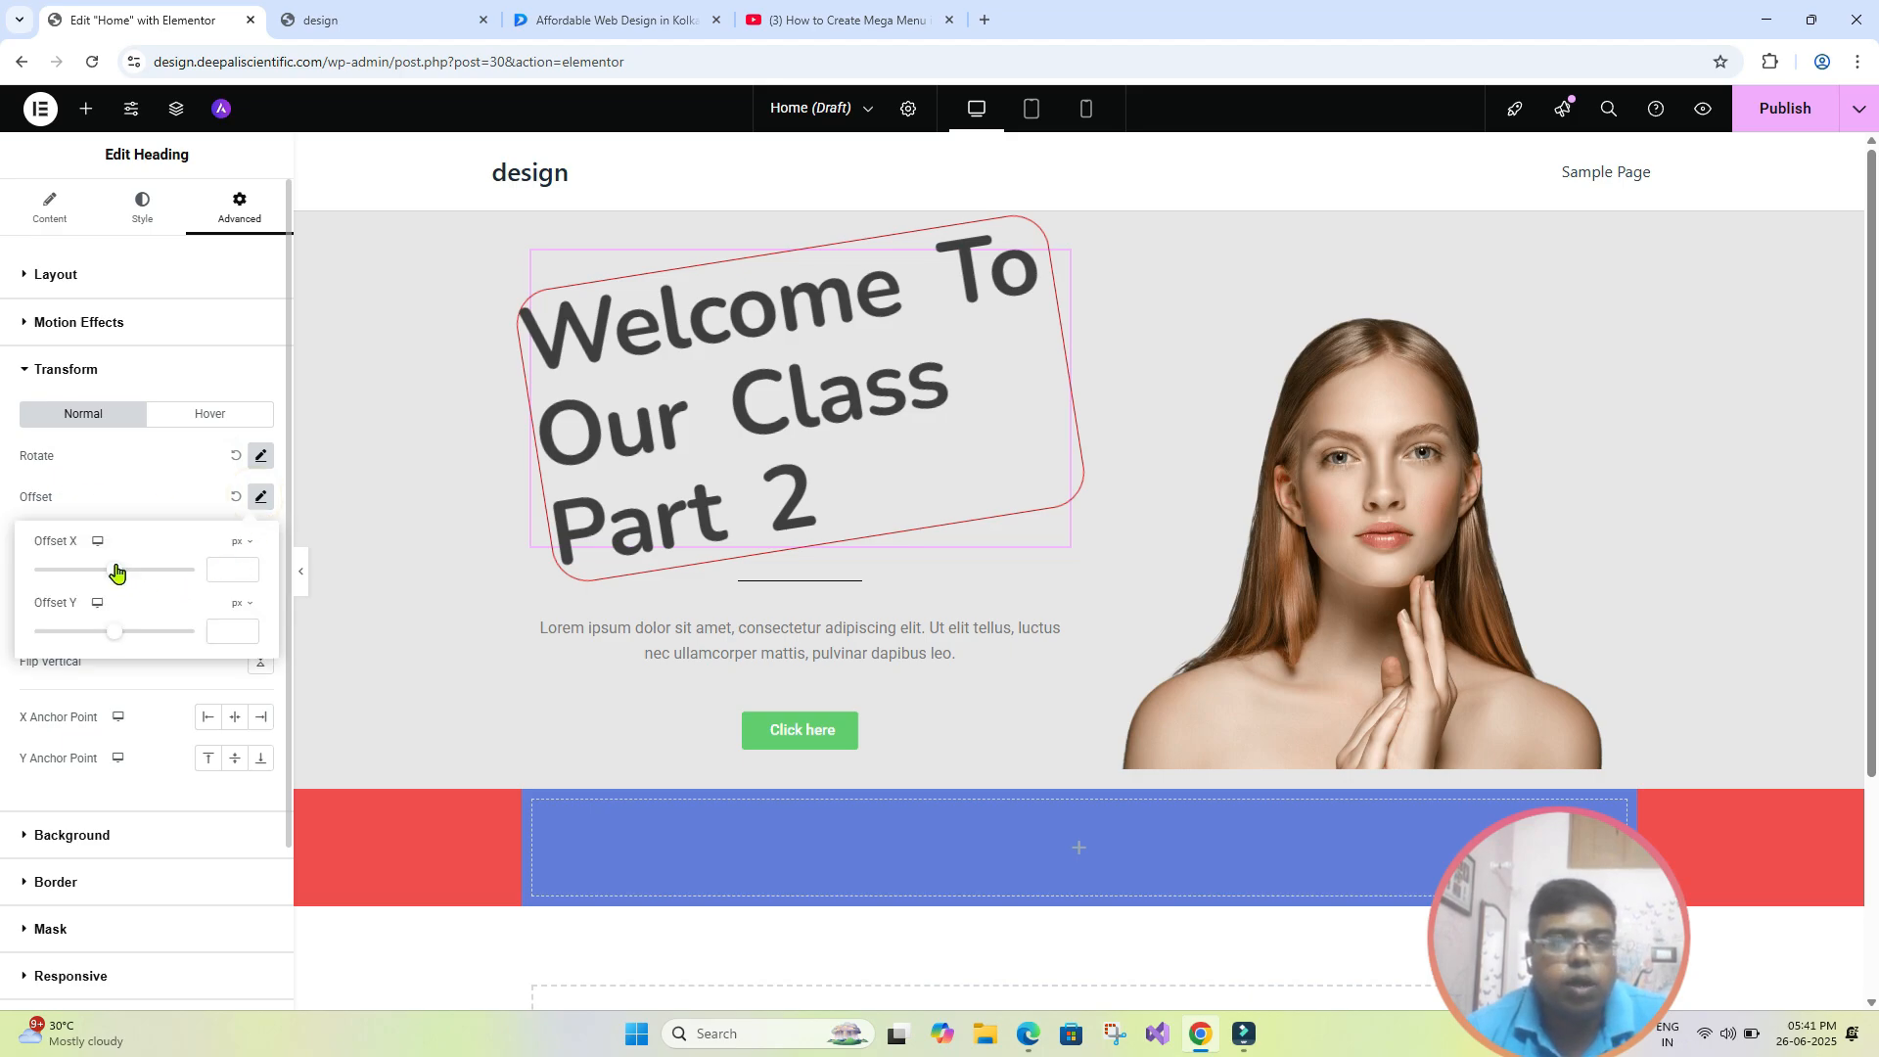
{"action": "mouse_move", "coordinate": [116, 572]}
{"action": "left_mouse_down"}
{"action": "mouse_move", "coordinate": [134, 575]}
{"action": "mouse_move", "coordinate": [80, 576]}
{"action": "mouse_move", "coordinate": [98, 575]}
{"action": "left_mouse_up"}
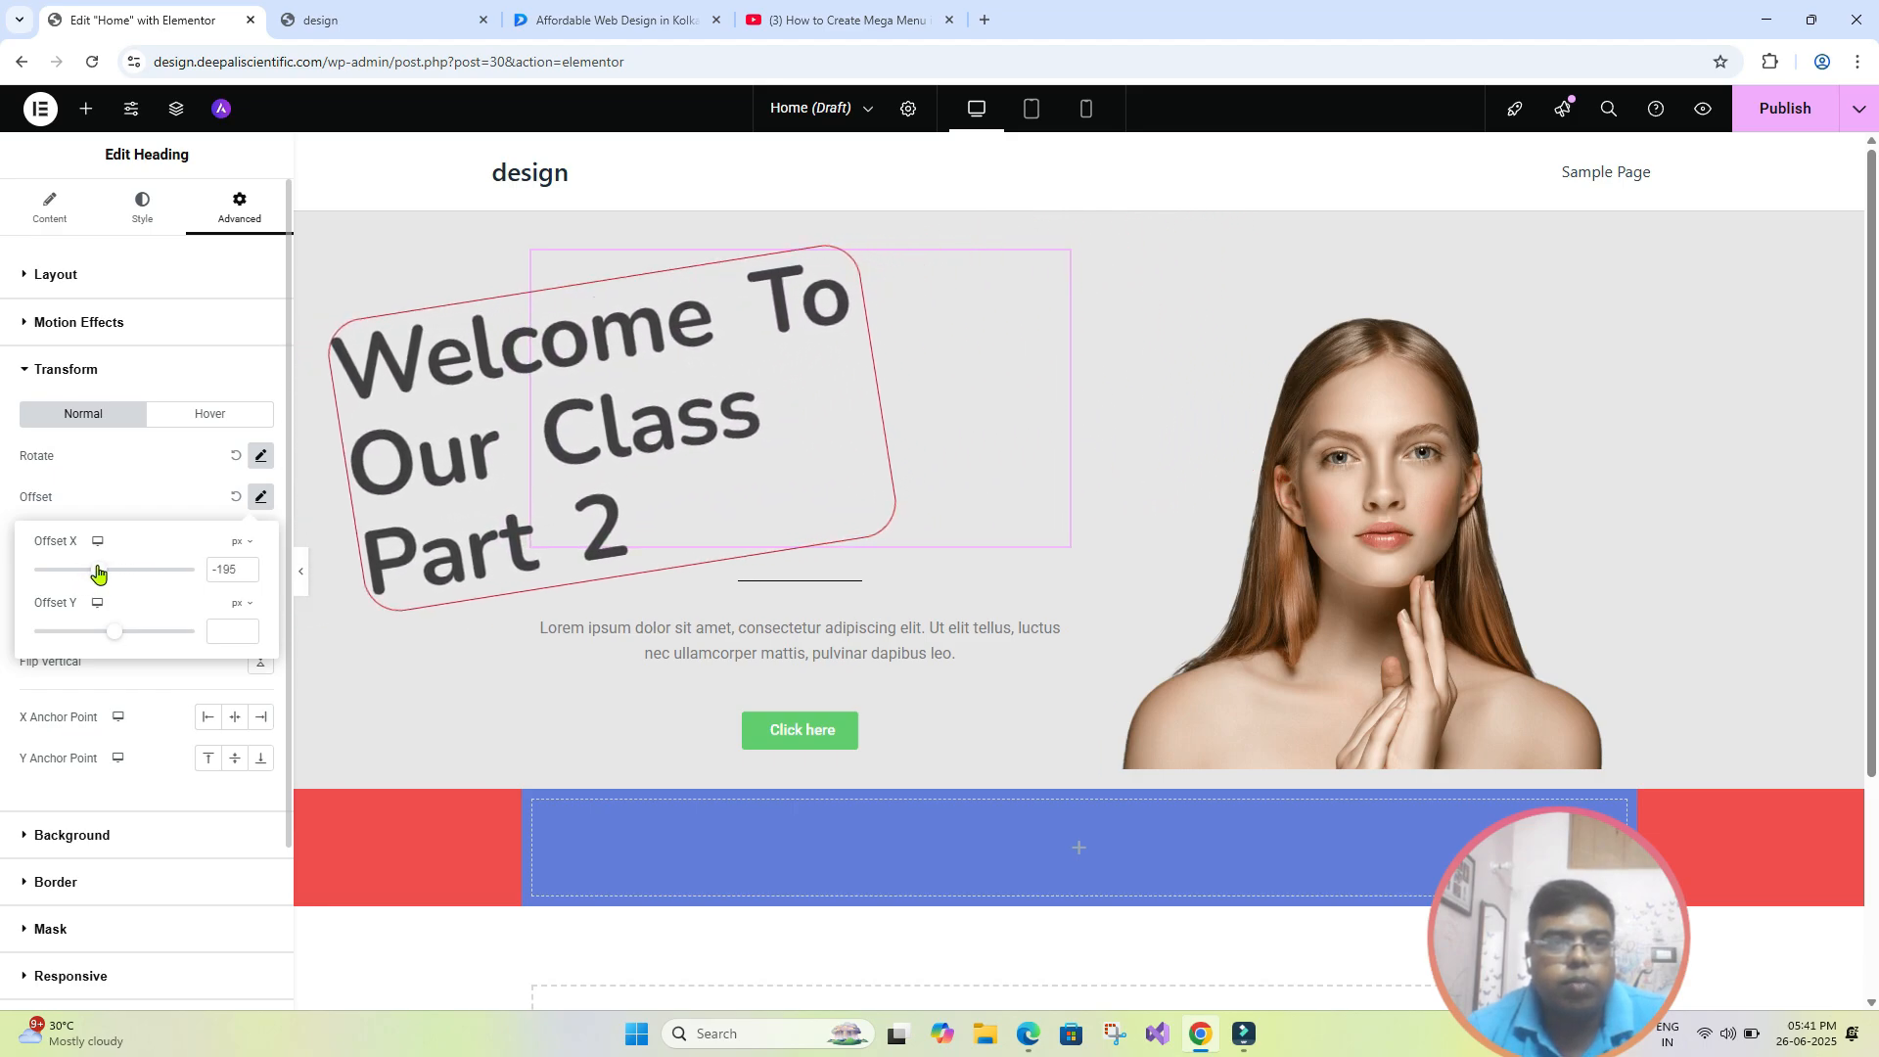
{"action": "mouse_move", "coordinate": [110, 638]}
{"action": "left_mouse_down"}
{"action": "mouse_move", "coordinate": [126, 638]}
{"action": "mouse_move", "coordinate": [104, 637]}
{"action": "left_mouse_up"}
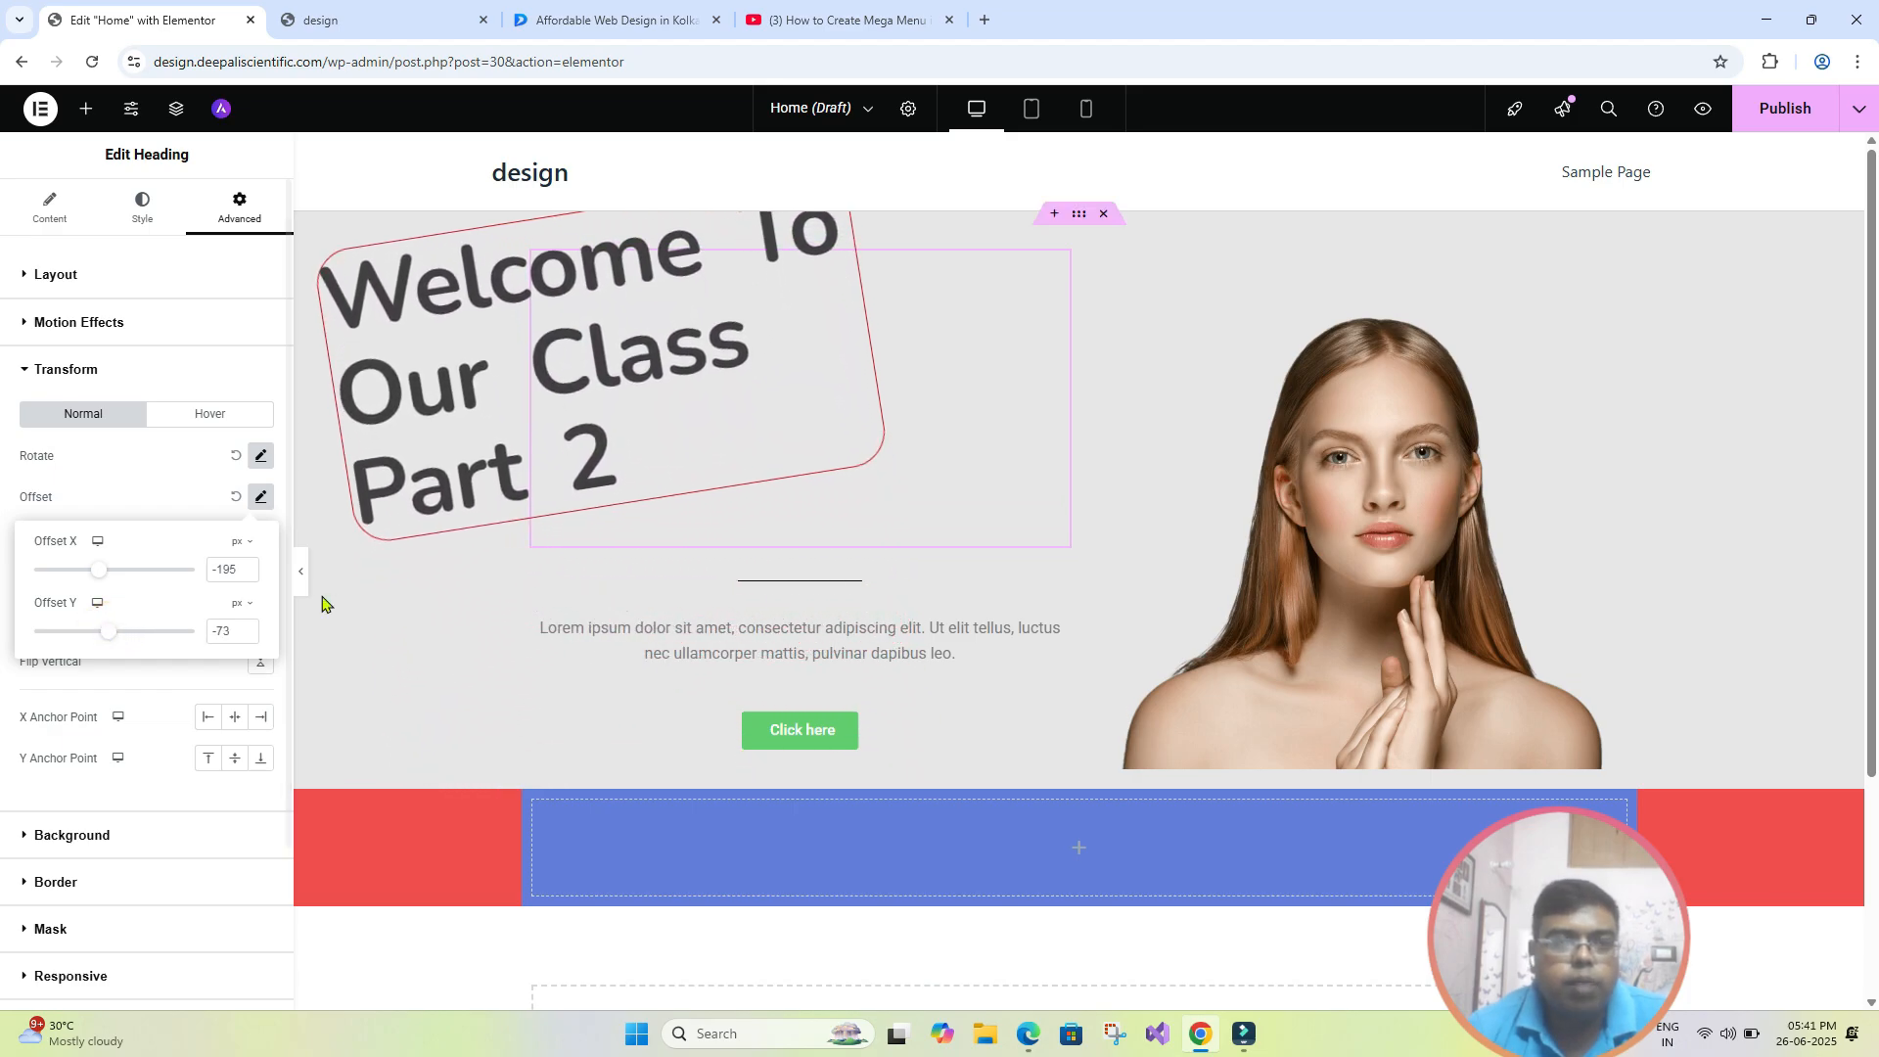
{"action": "left_click", "coordinate": [301, 574]}
- Adjust the hero heading's offset to -244 px in X and -24 px in Y
{"action": "left_click", "coordinate": [261, 498]}
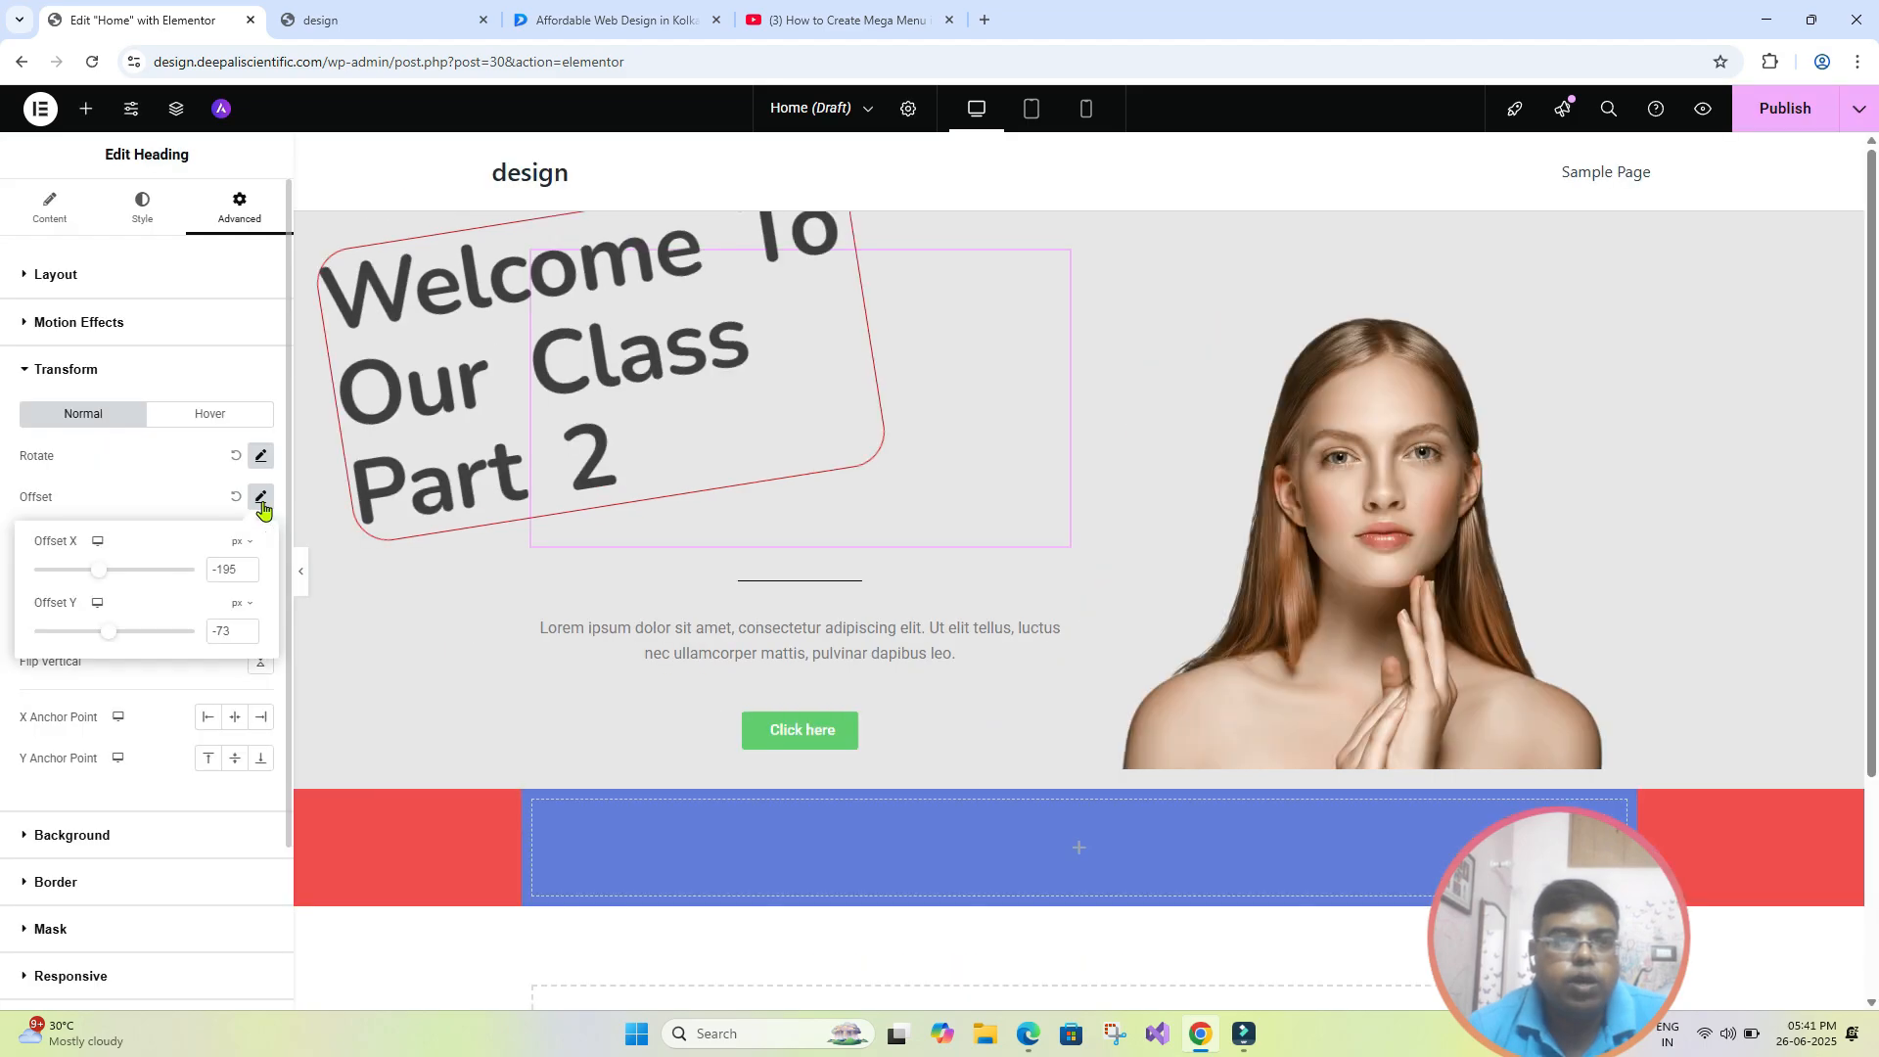
{"action": "left_click", "coordinate": [97, 571]}
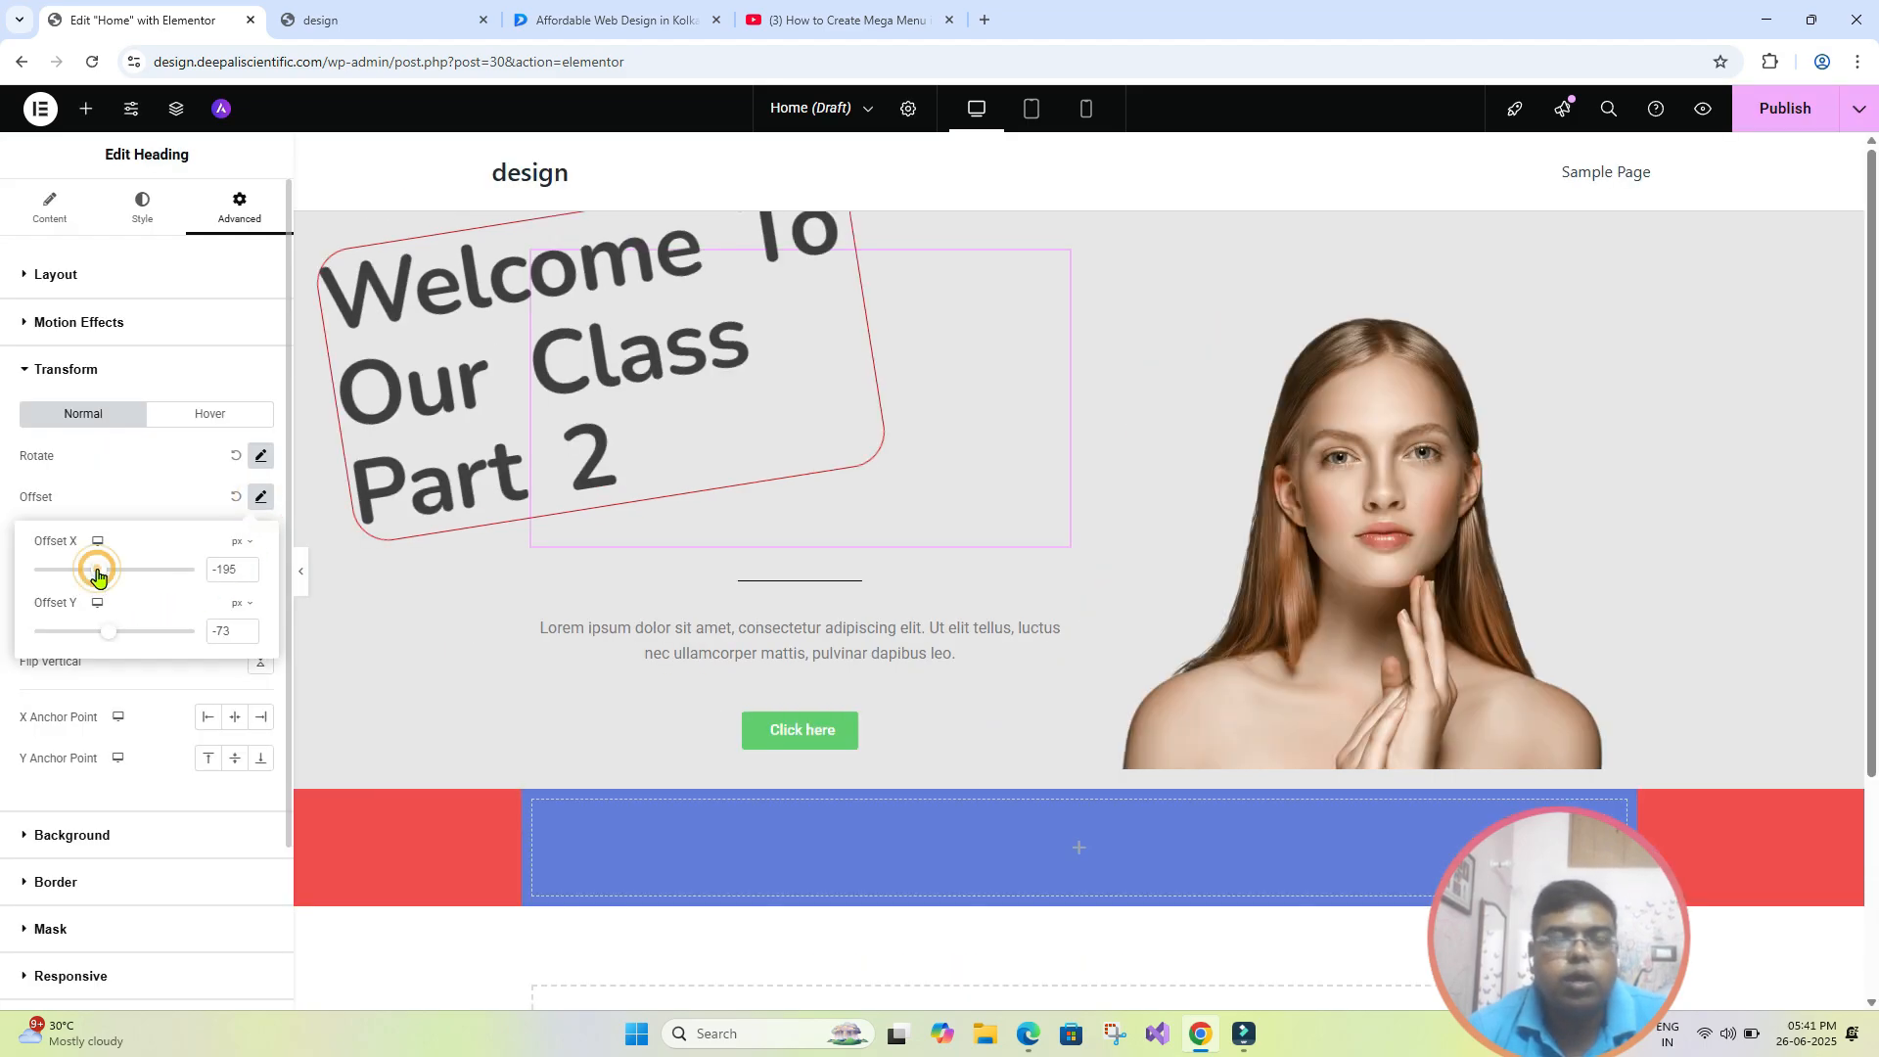
{"action": "left_click_drag", "start_coordinate": [96, 574], "coordinate": [94, 579]}
{"action": "left_click", "coordinate": [113, 641]}
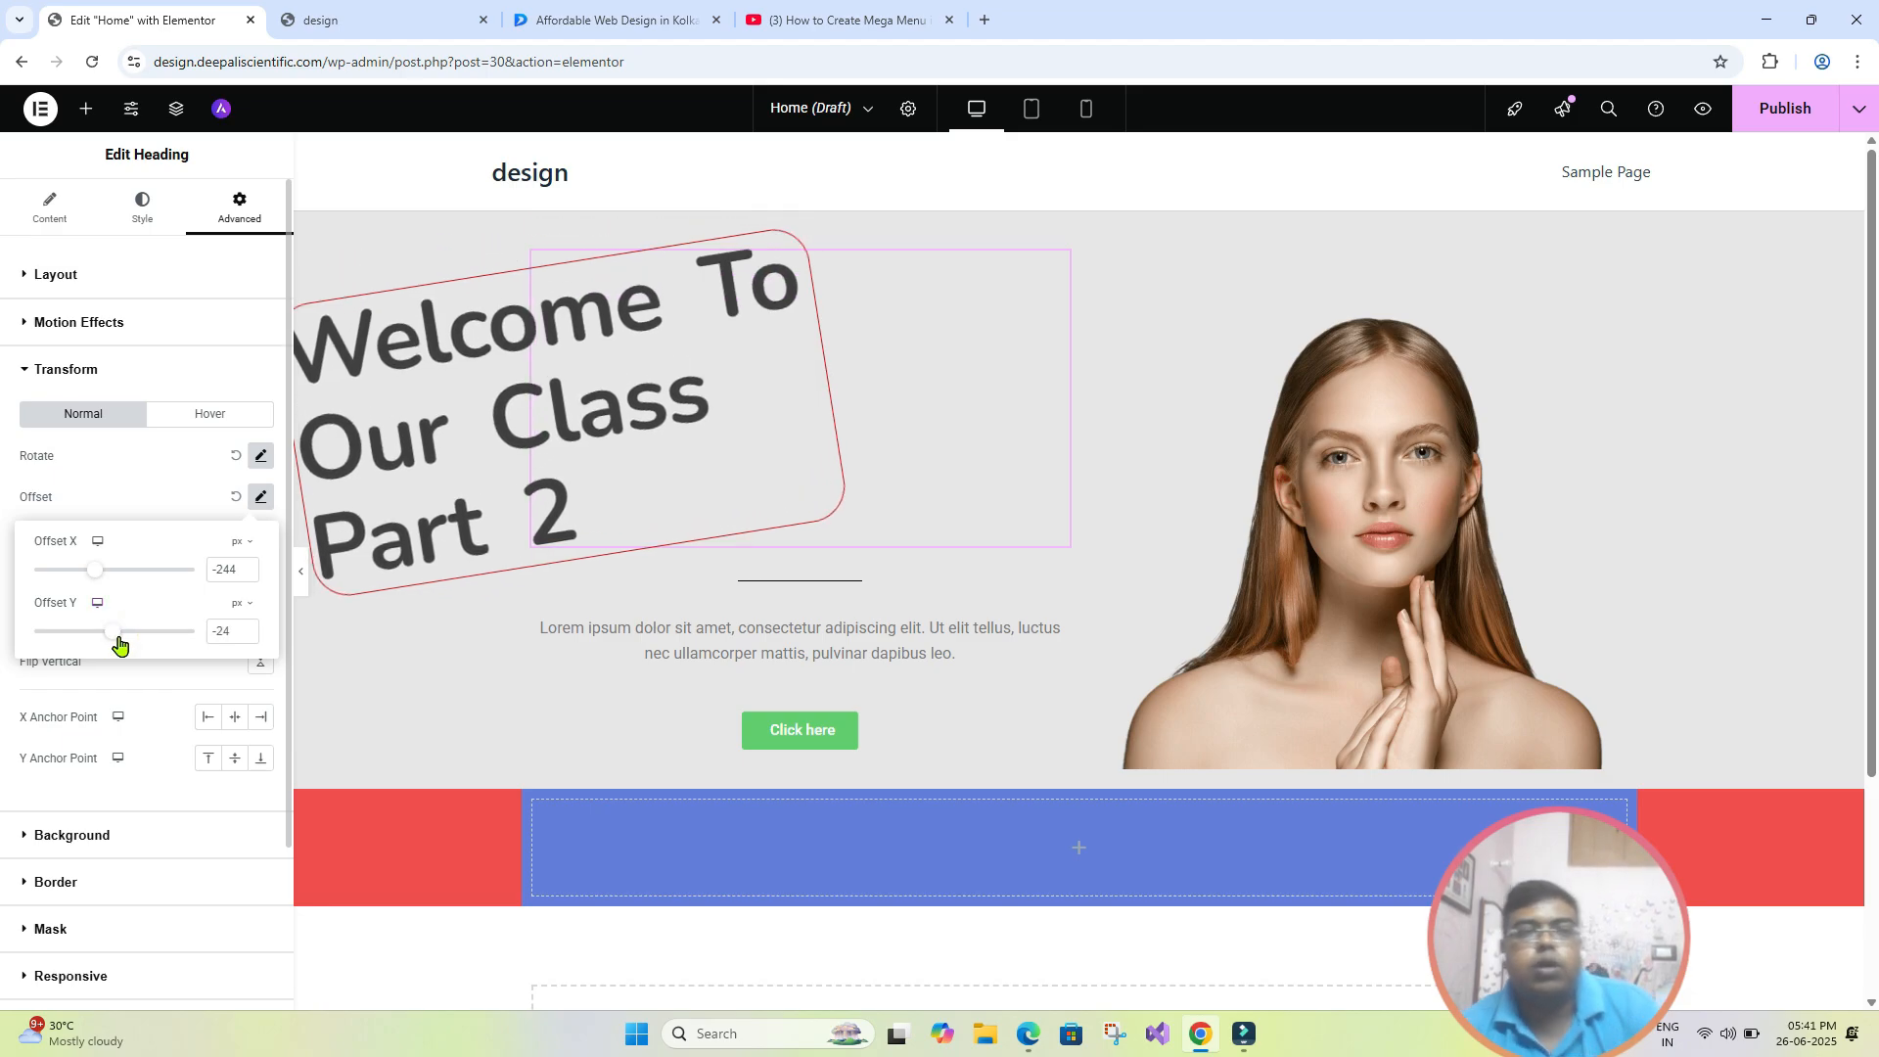
{"action": "left_click", "coordinate": [260, 721]}
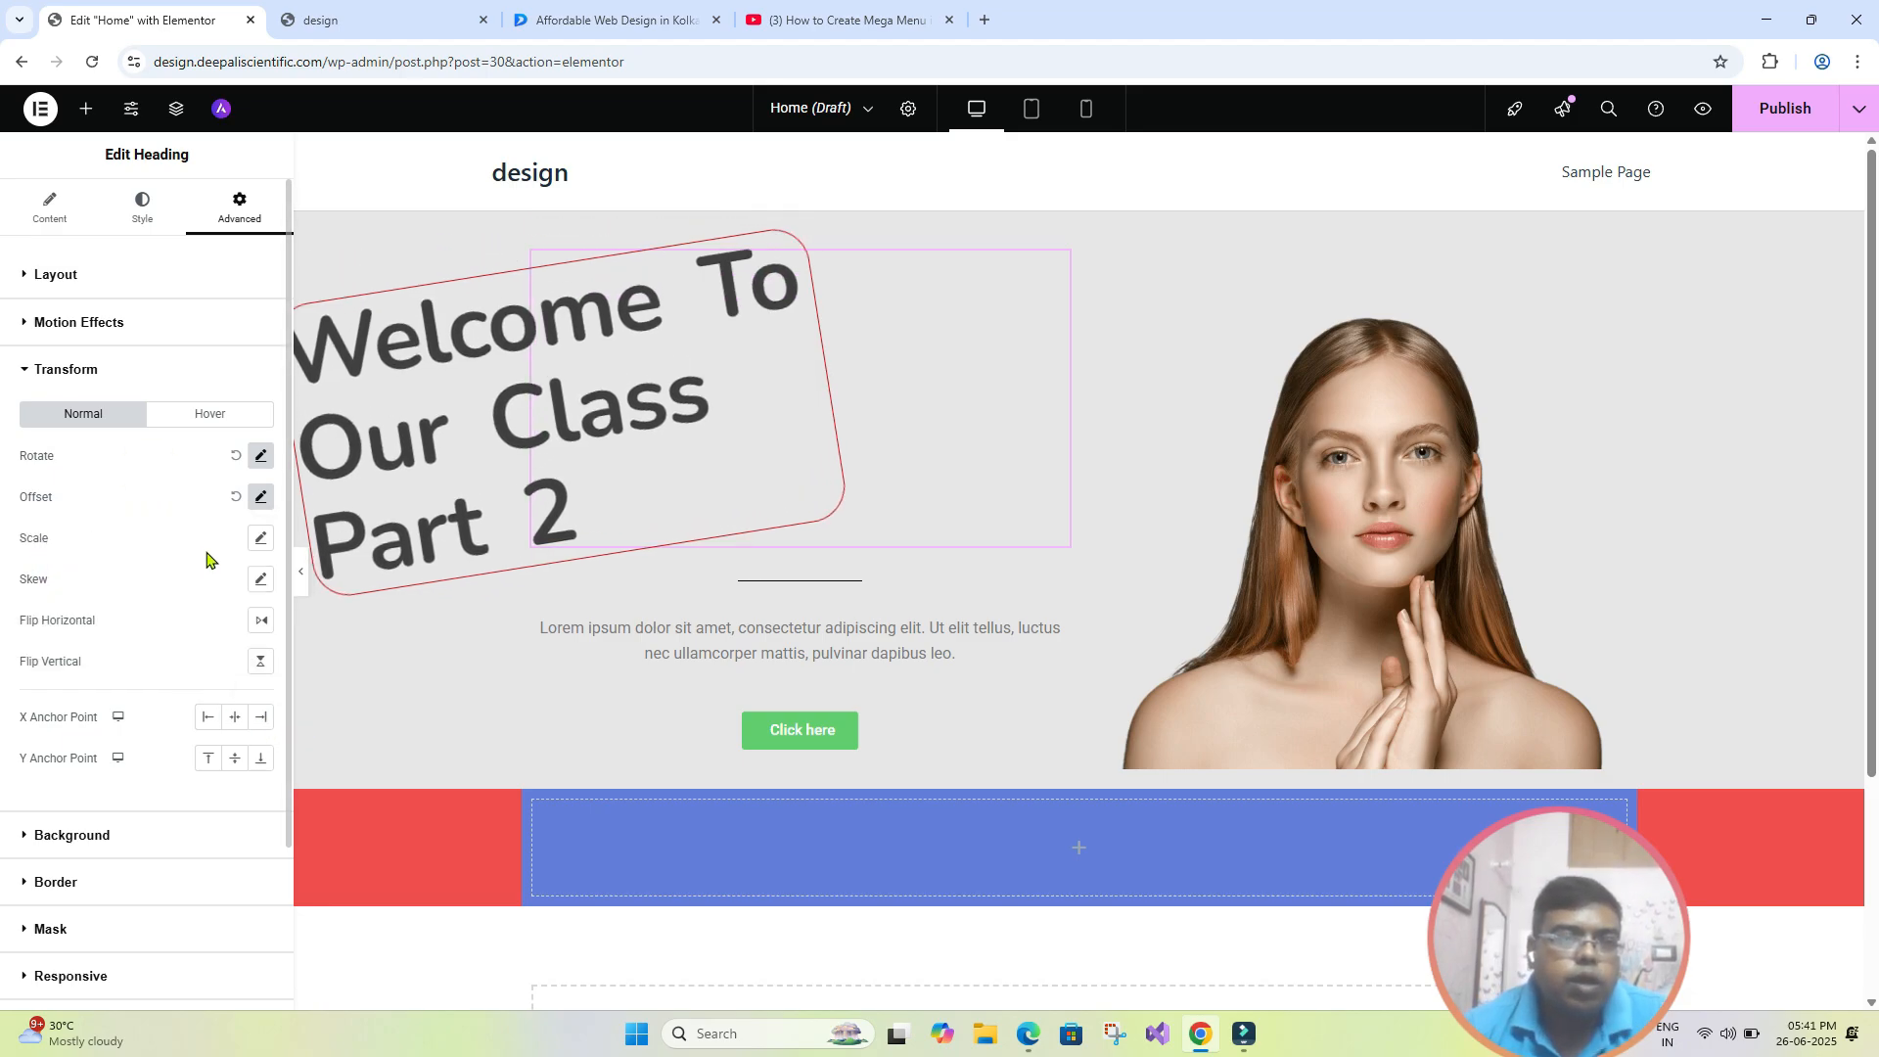
- Try scaling the hero heading to 1.1 with proportions kept, and check it with the editing panel briefly hidden
{"action": "left_click", "coordinate": [260, 542]}
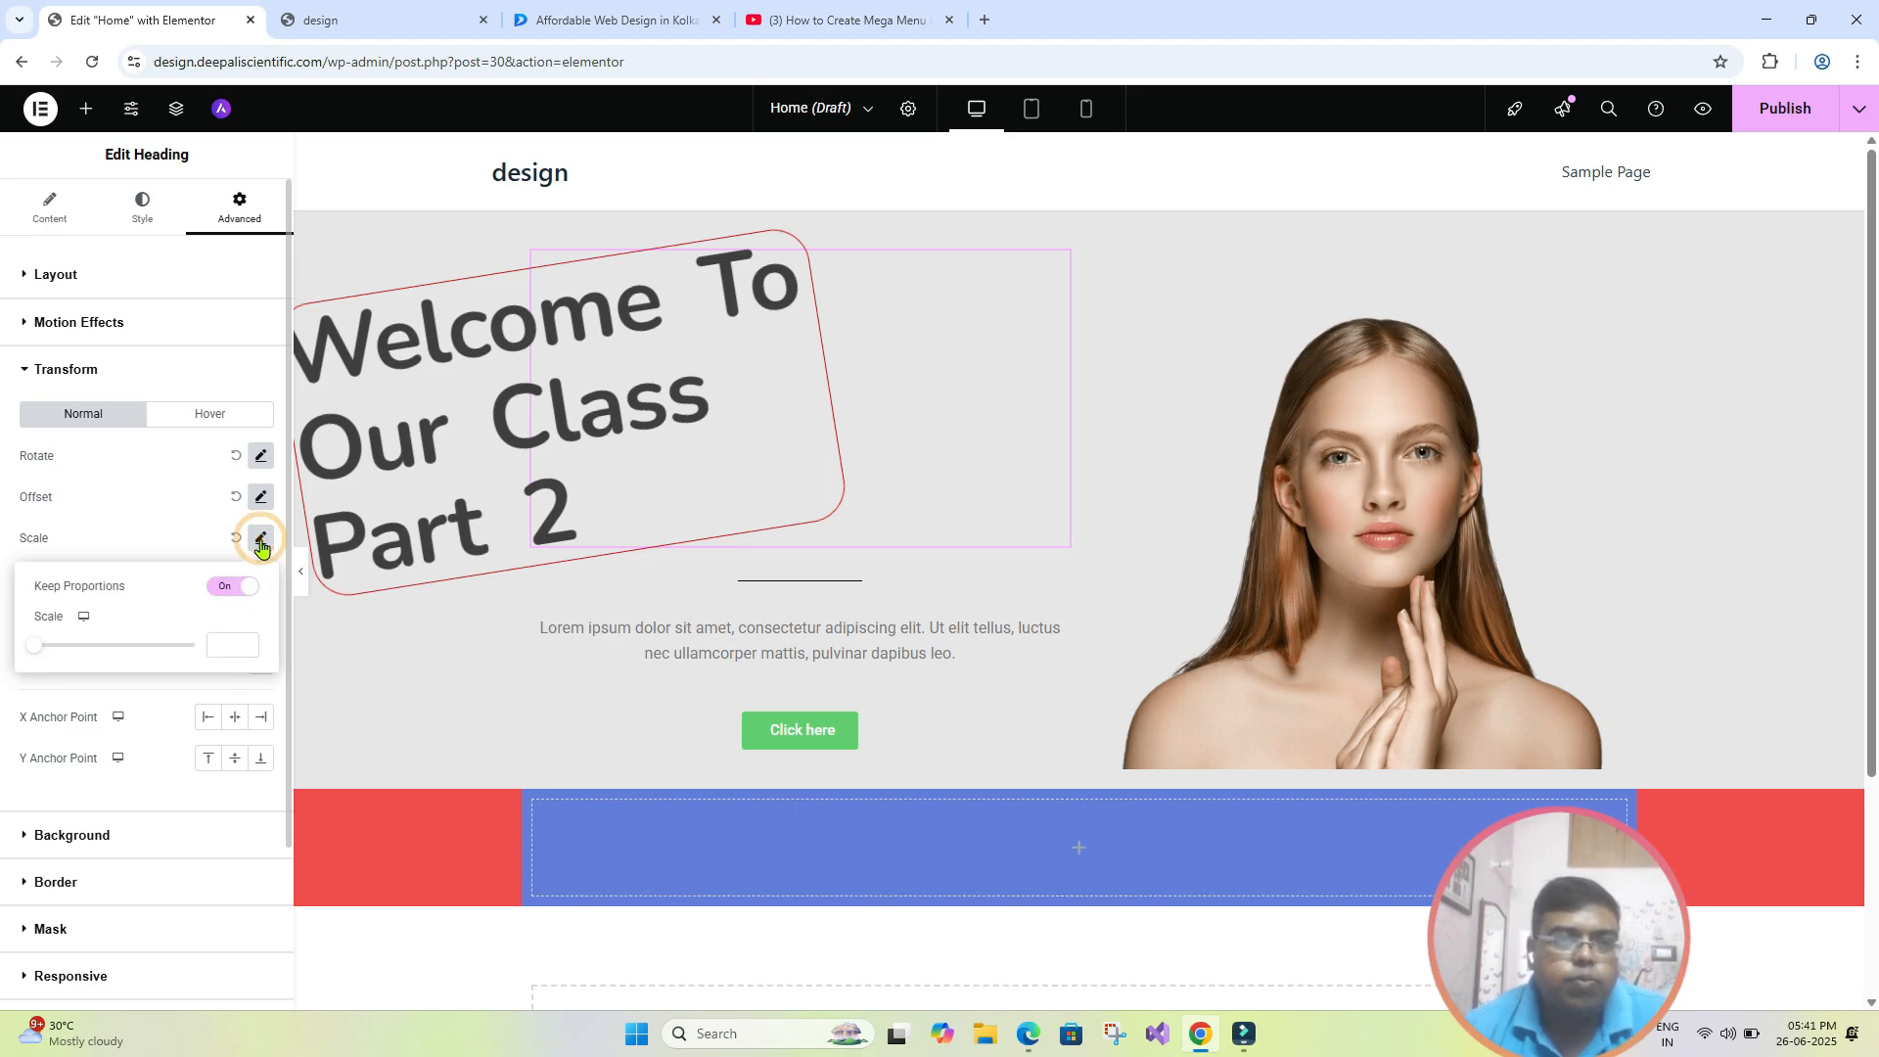
{"action": "left_click", "coordinate": [39, 647]}
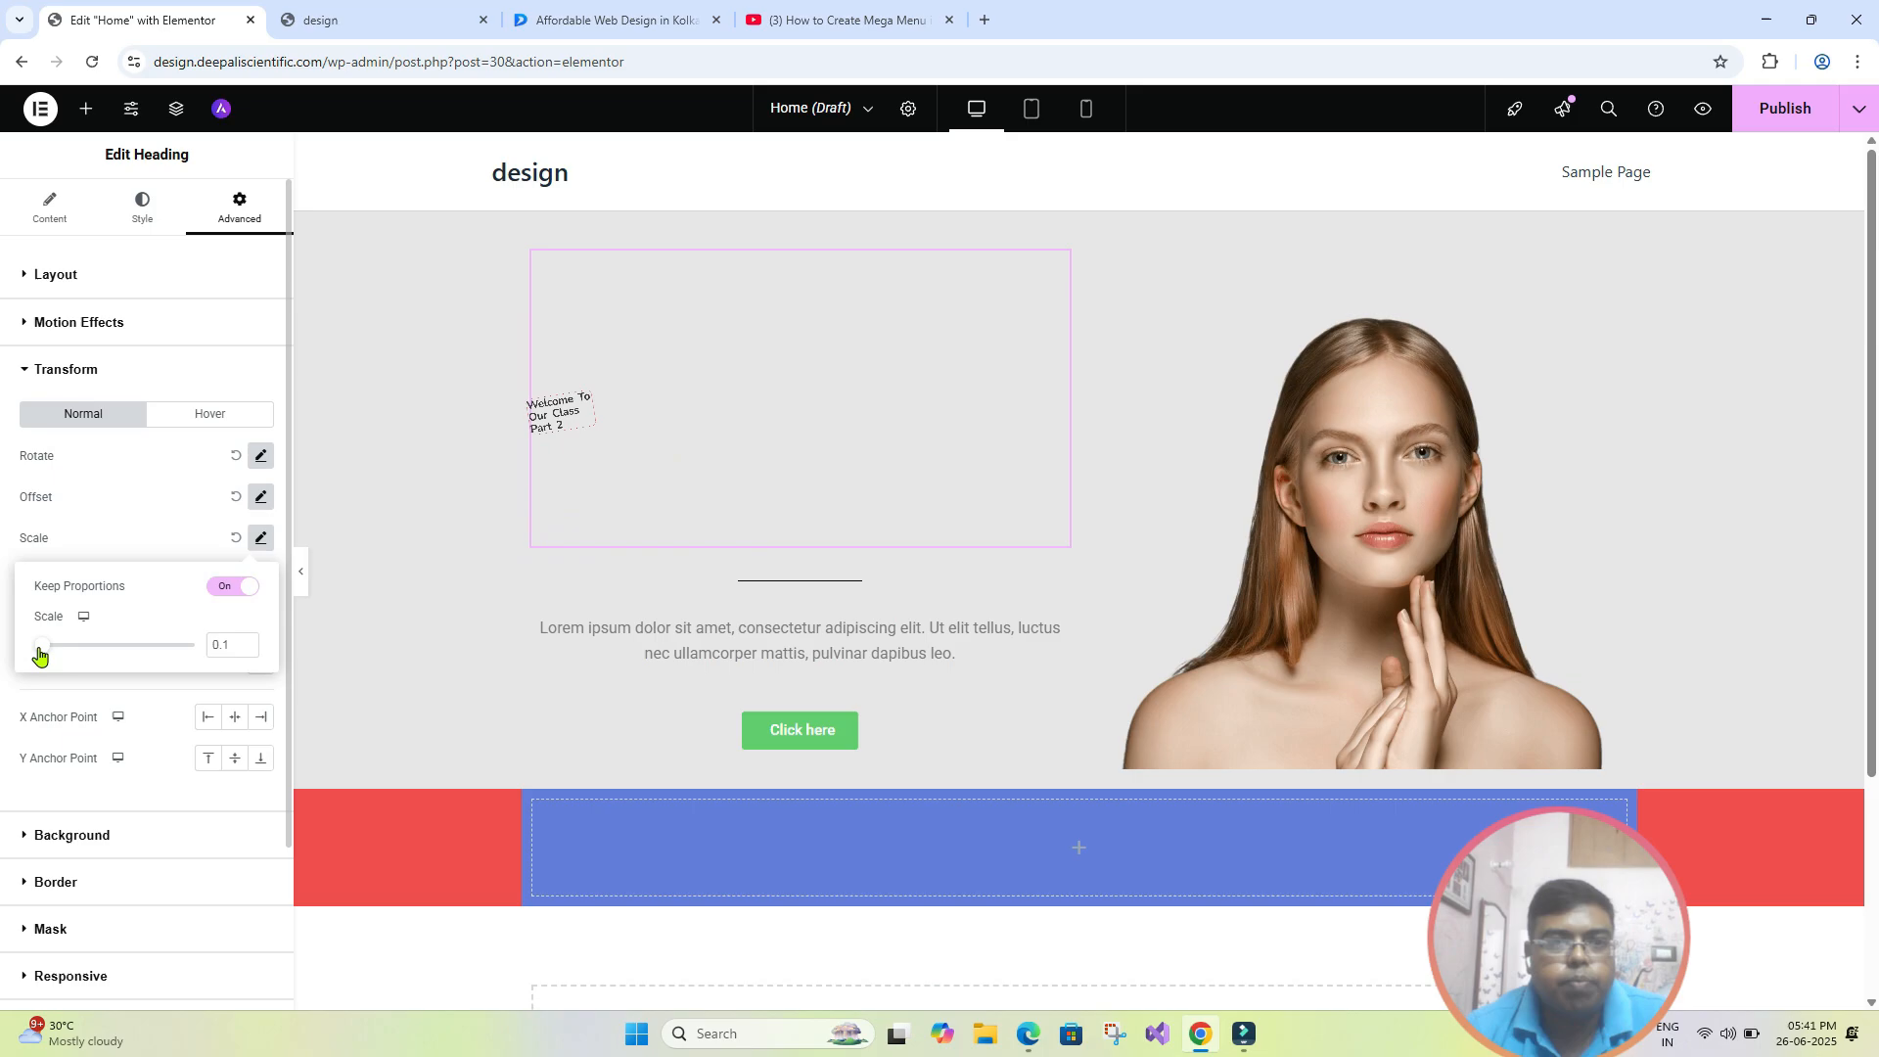
{"action": "left_click_drag", "start_coordinate": [41, 648], "coordinate": [122, 670]}
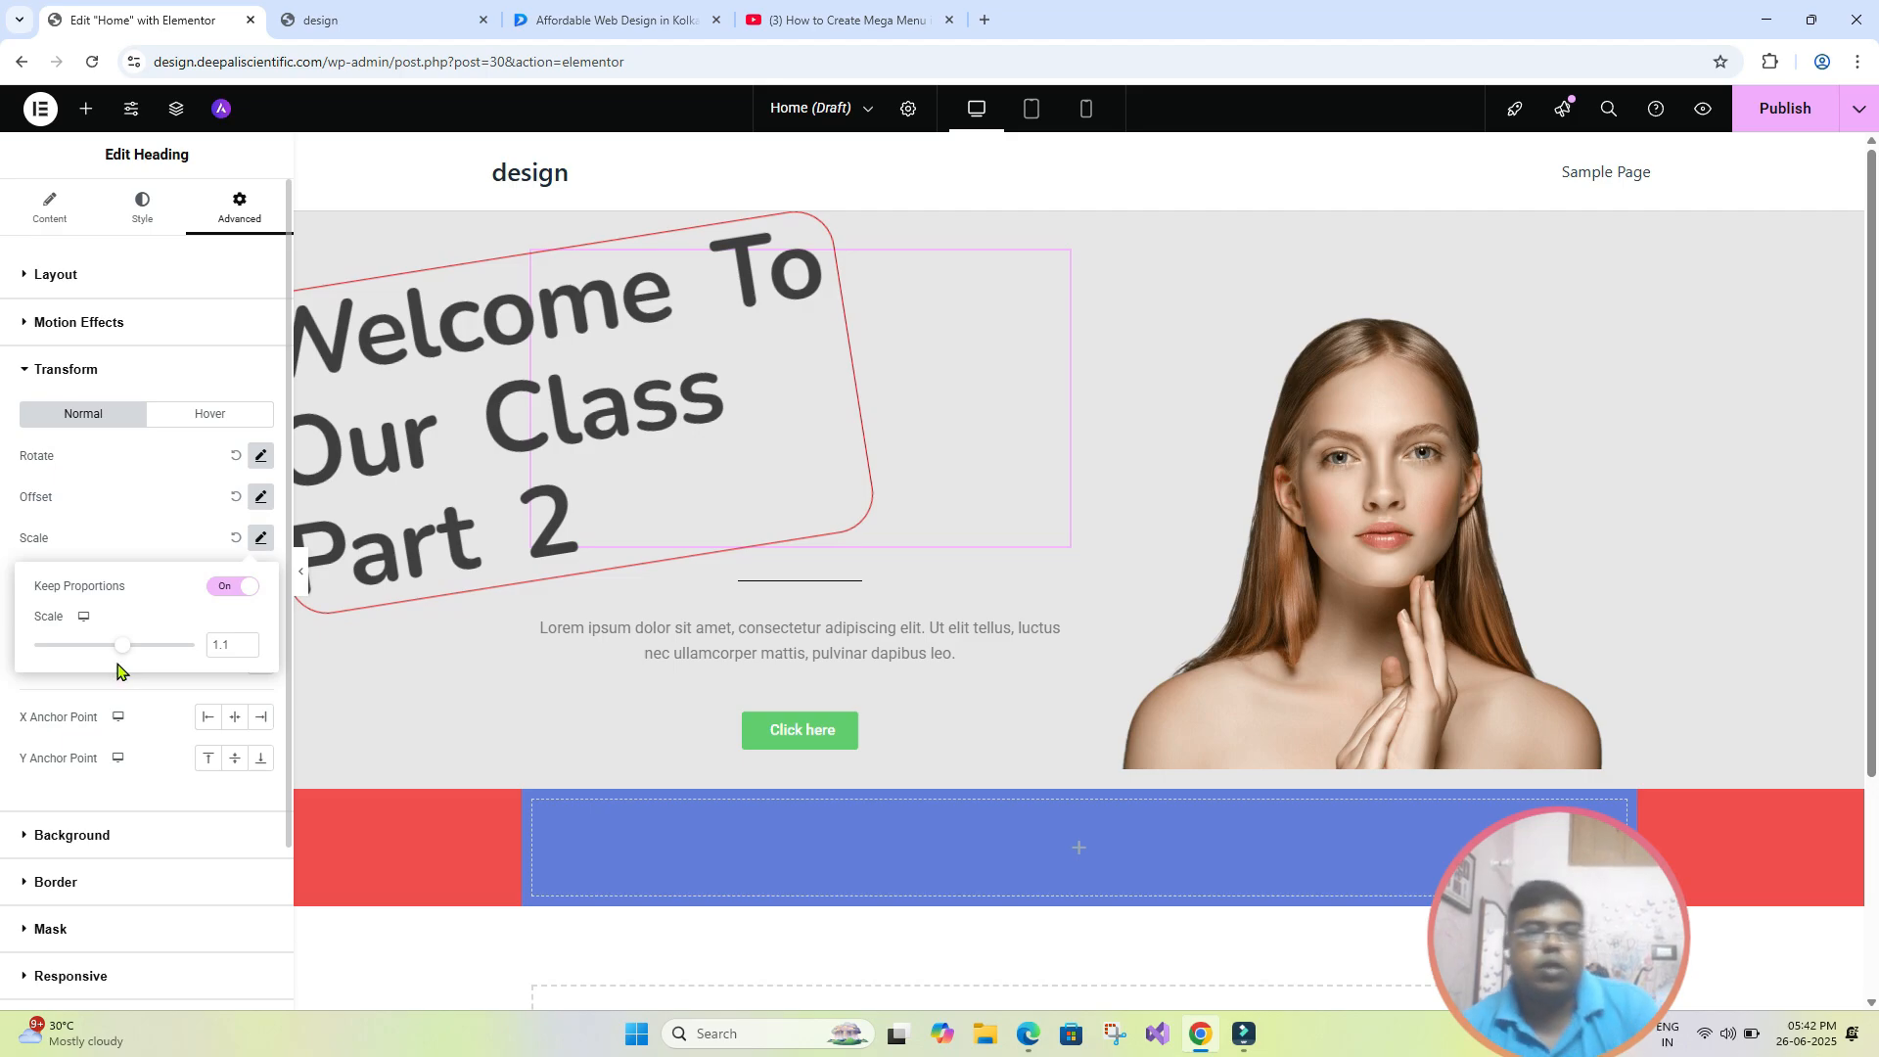
{"action": "left_click", "coordinate": [146, 532]}
{"action": "left_click", "coordinate": [301, 580]}
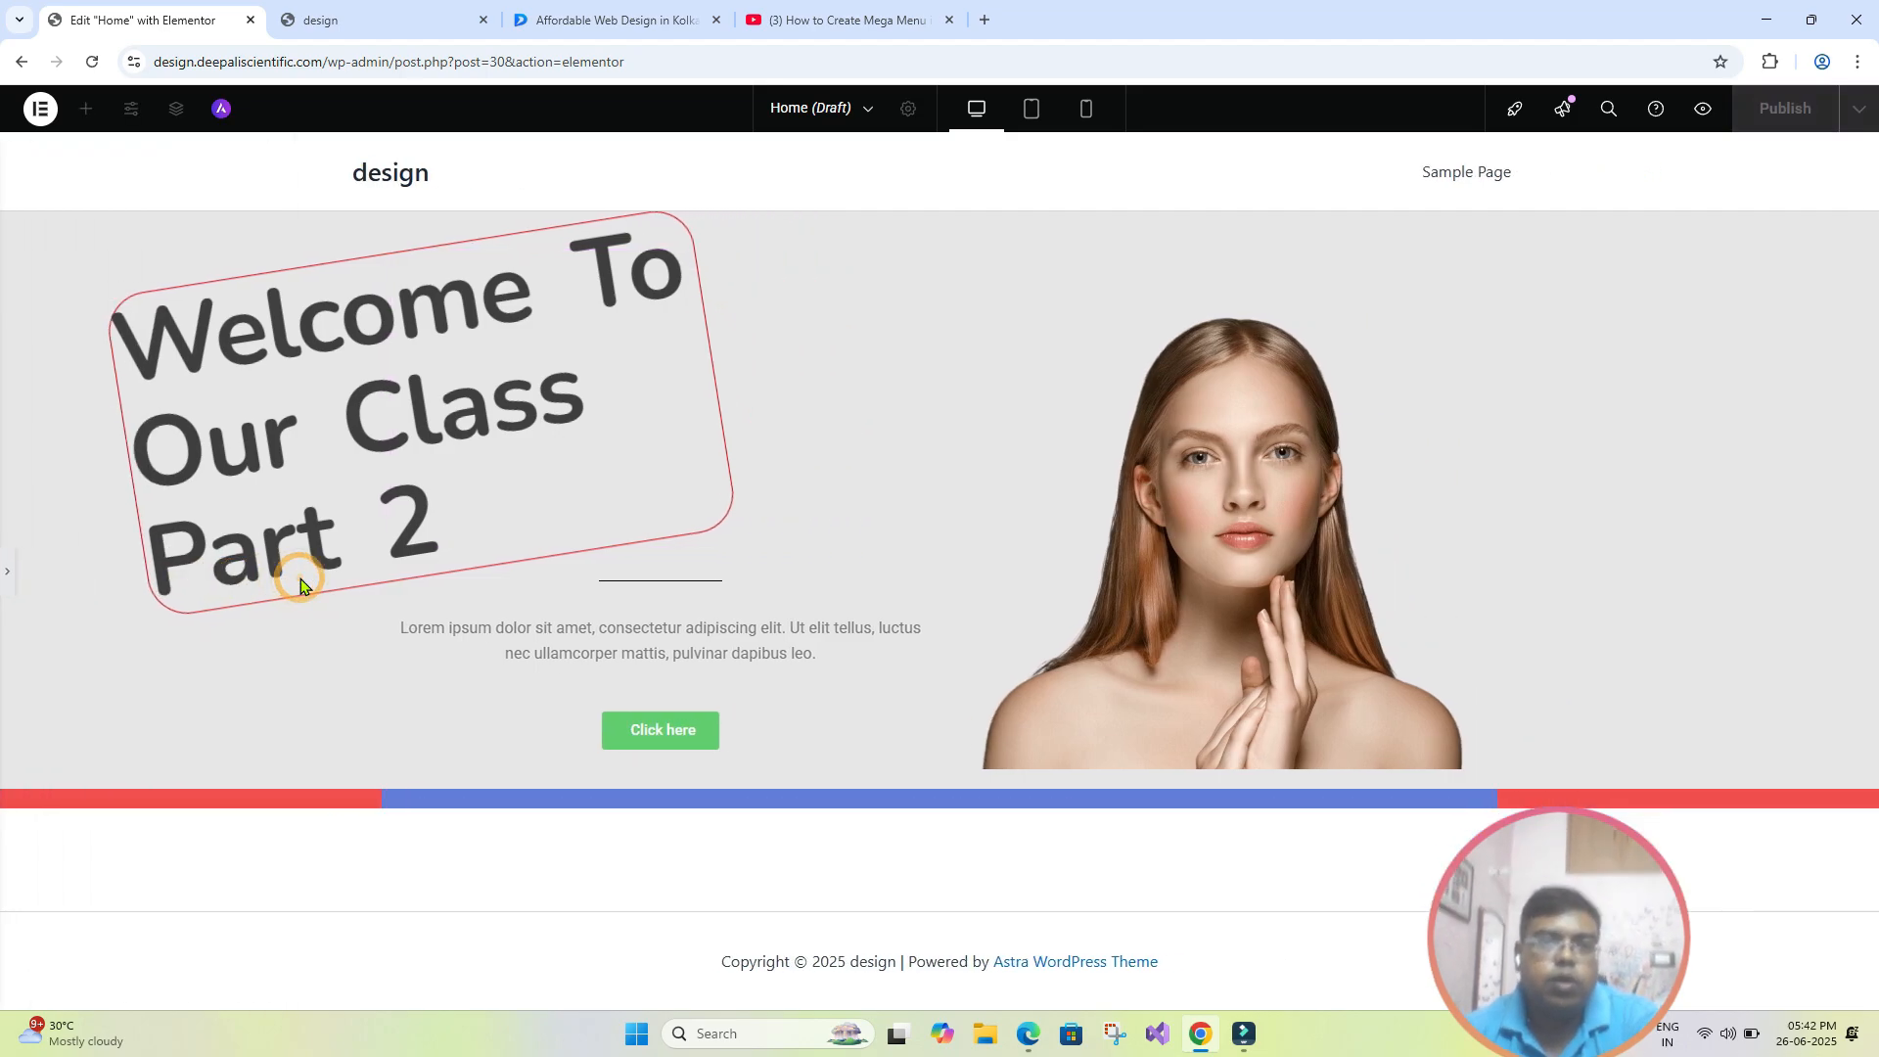
{"action": "left_click", "coordinate": [37, 582]}
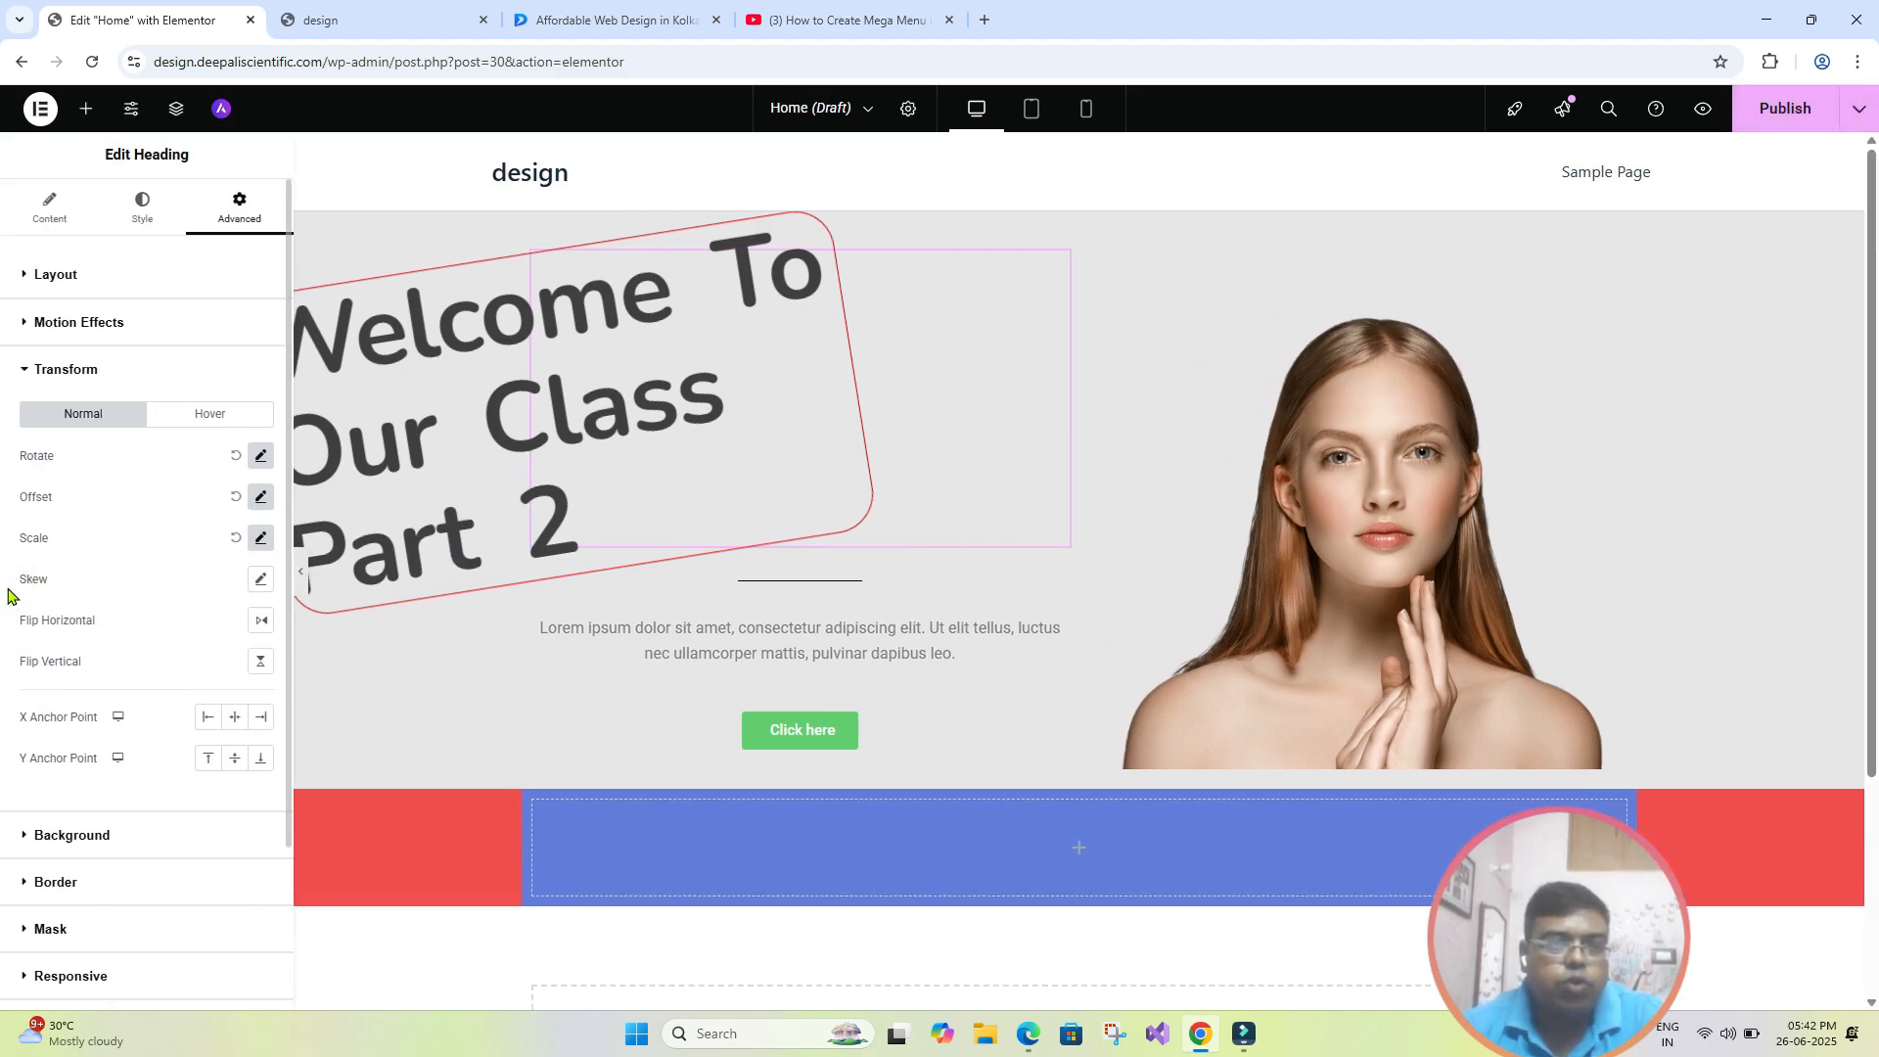
- Try skewing the hero heading by -39 degrees in X and 27 to 40 degrees in Y, and check it without the editing panel
{"action": "left_click", "coordinate": [261, 578]}
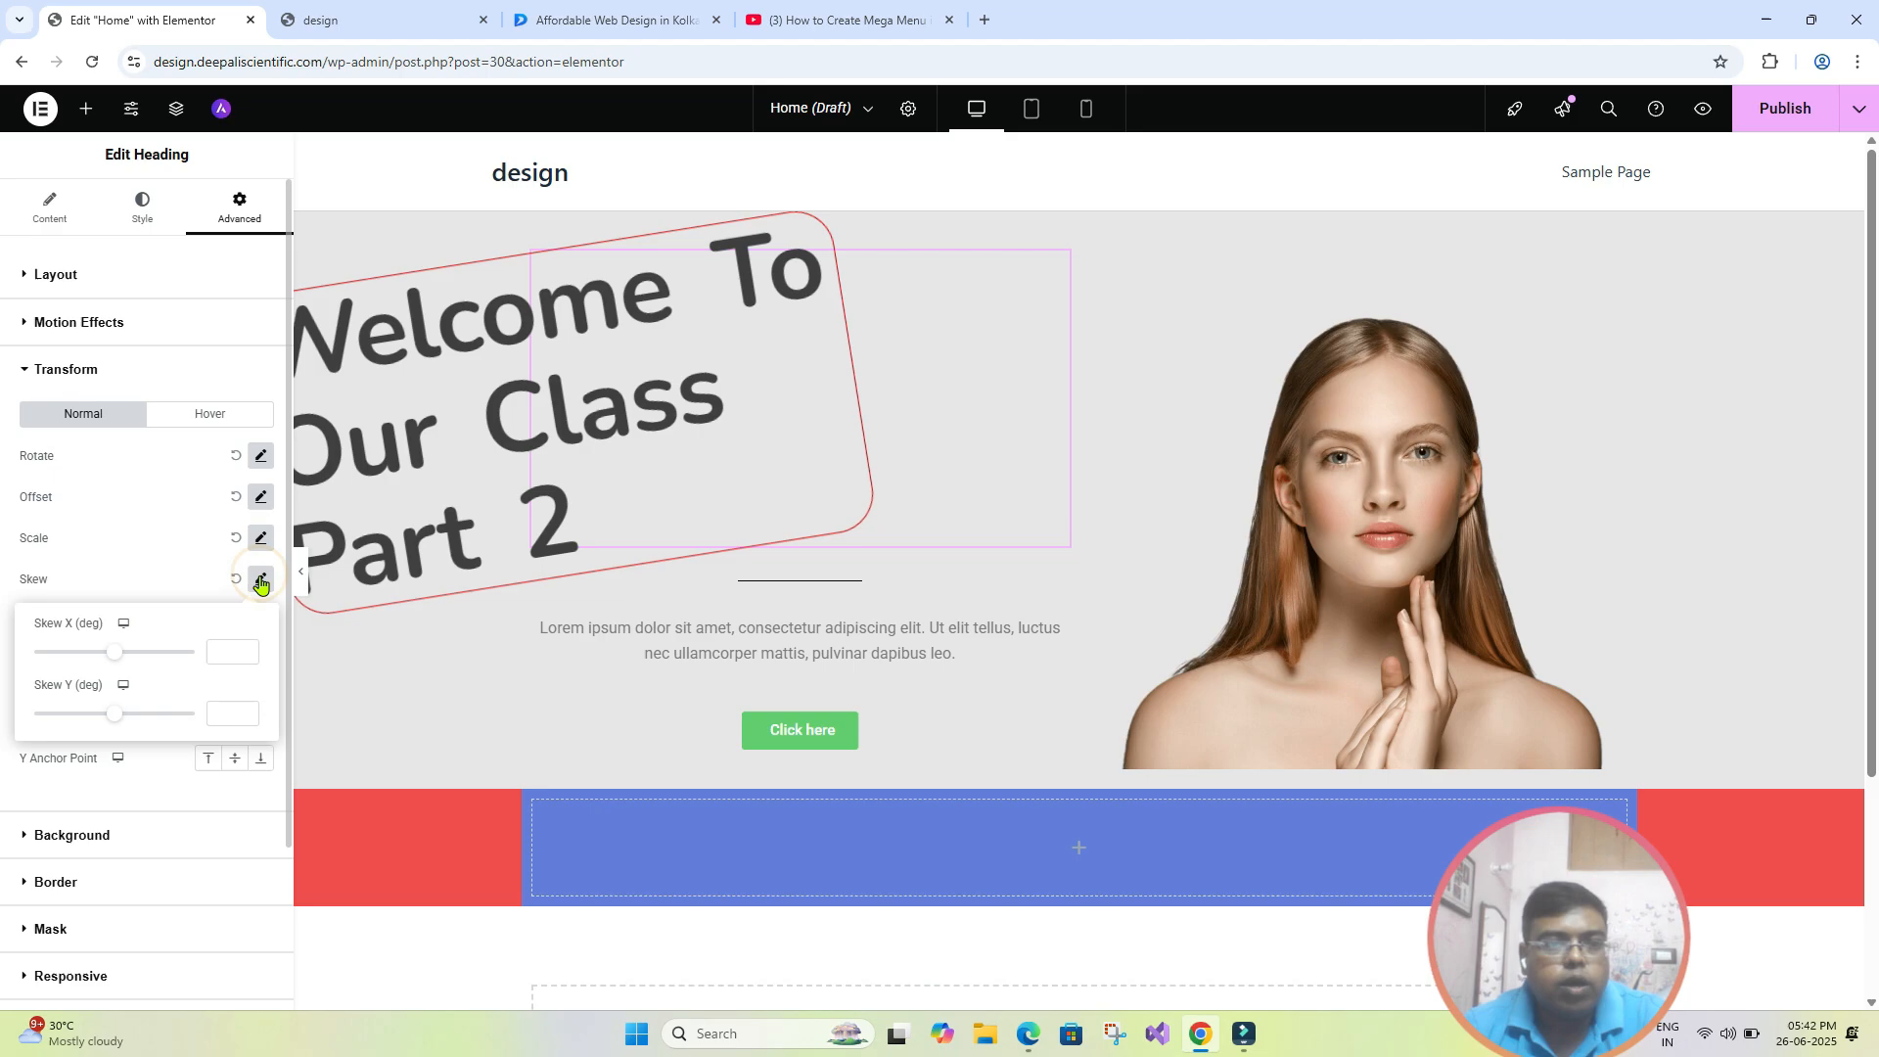
{"action": "left_click_drag", "start_coordinate": [120, 663], "coordinate": [125, 717]}
{"action": "right_click", "coordinate": [105, 666]}
{"action": "left_click", "coordinate": [99, 654]}
{"action": "left_click_drag", "start_coordinate": [109, 648], "coordinate": [109, 634]}
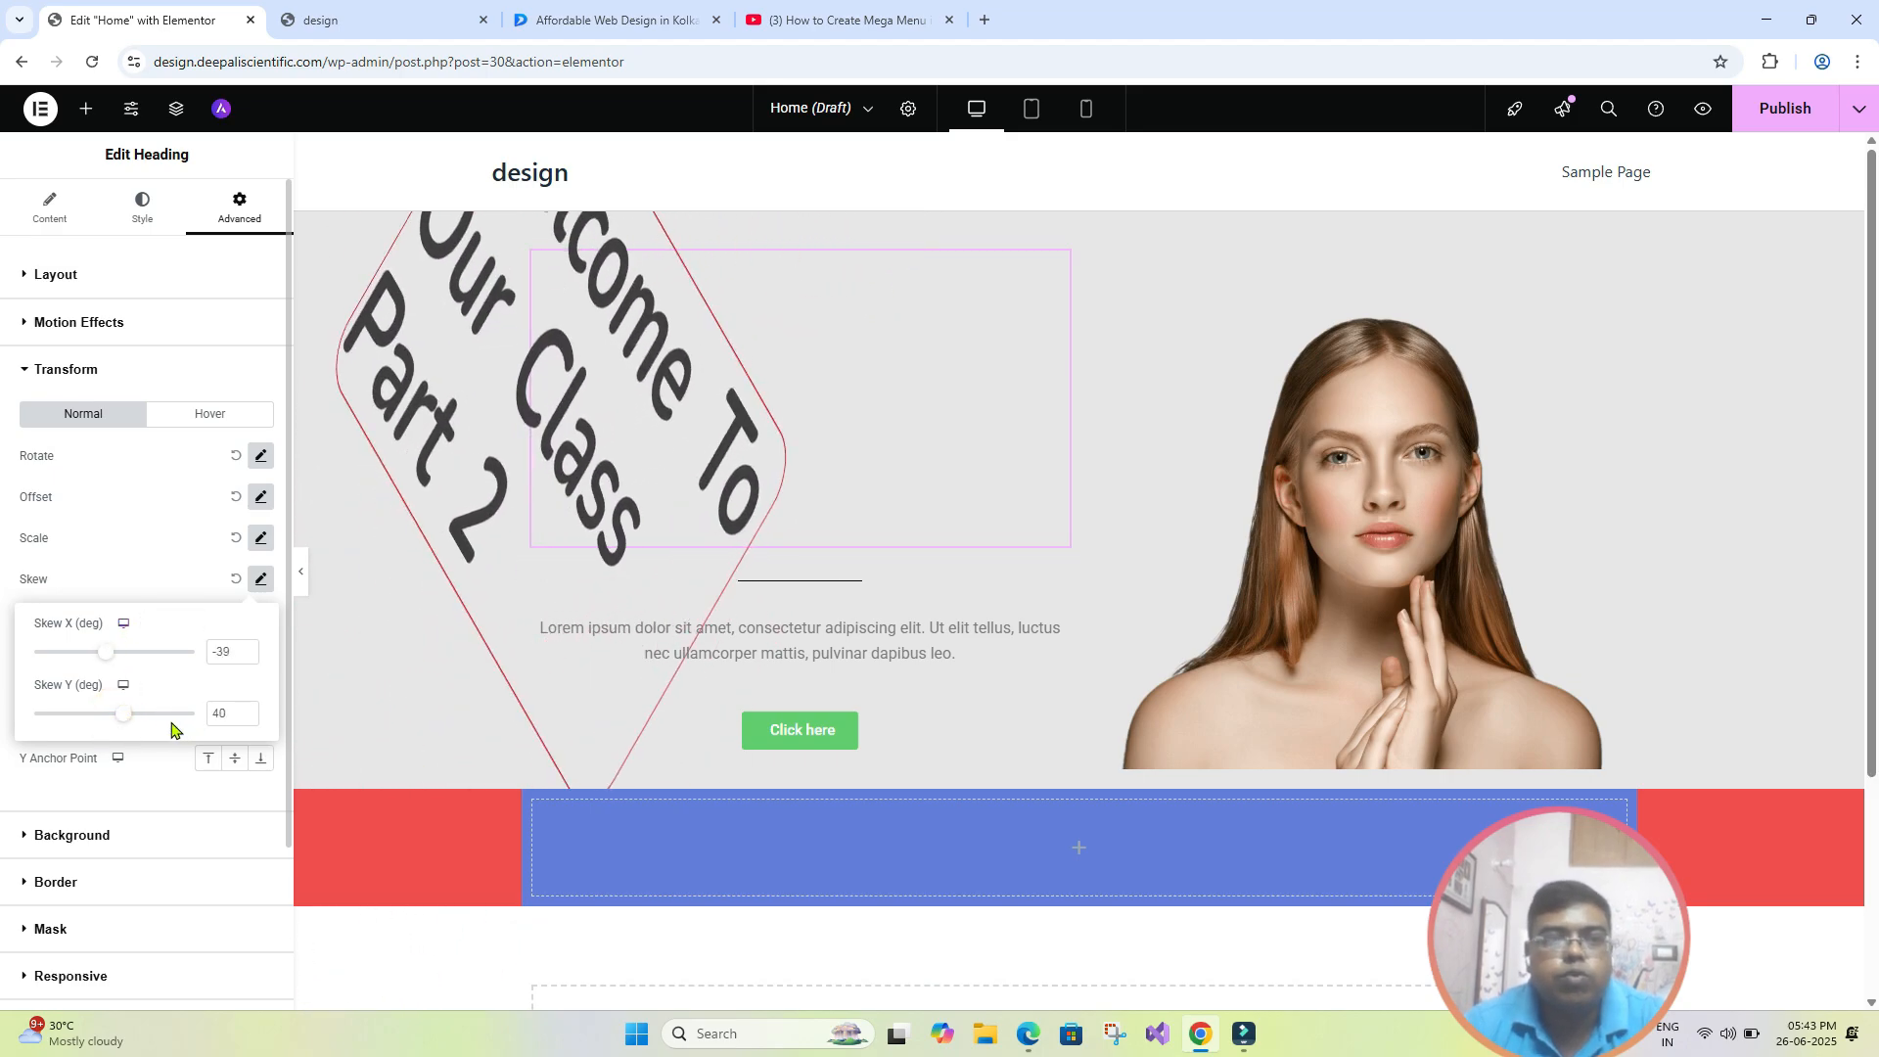
{"action": "left_click_drag", "start_coordinate": [129, 724], "coordinate": [123, 720]}
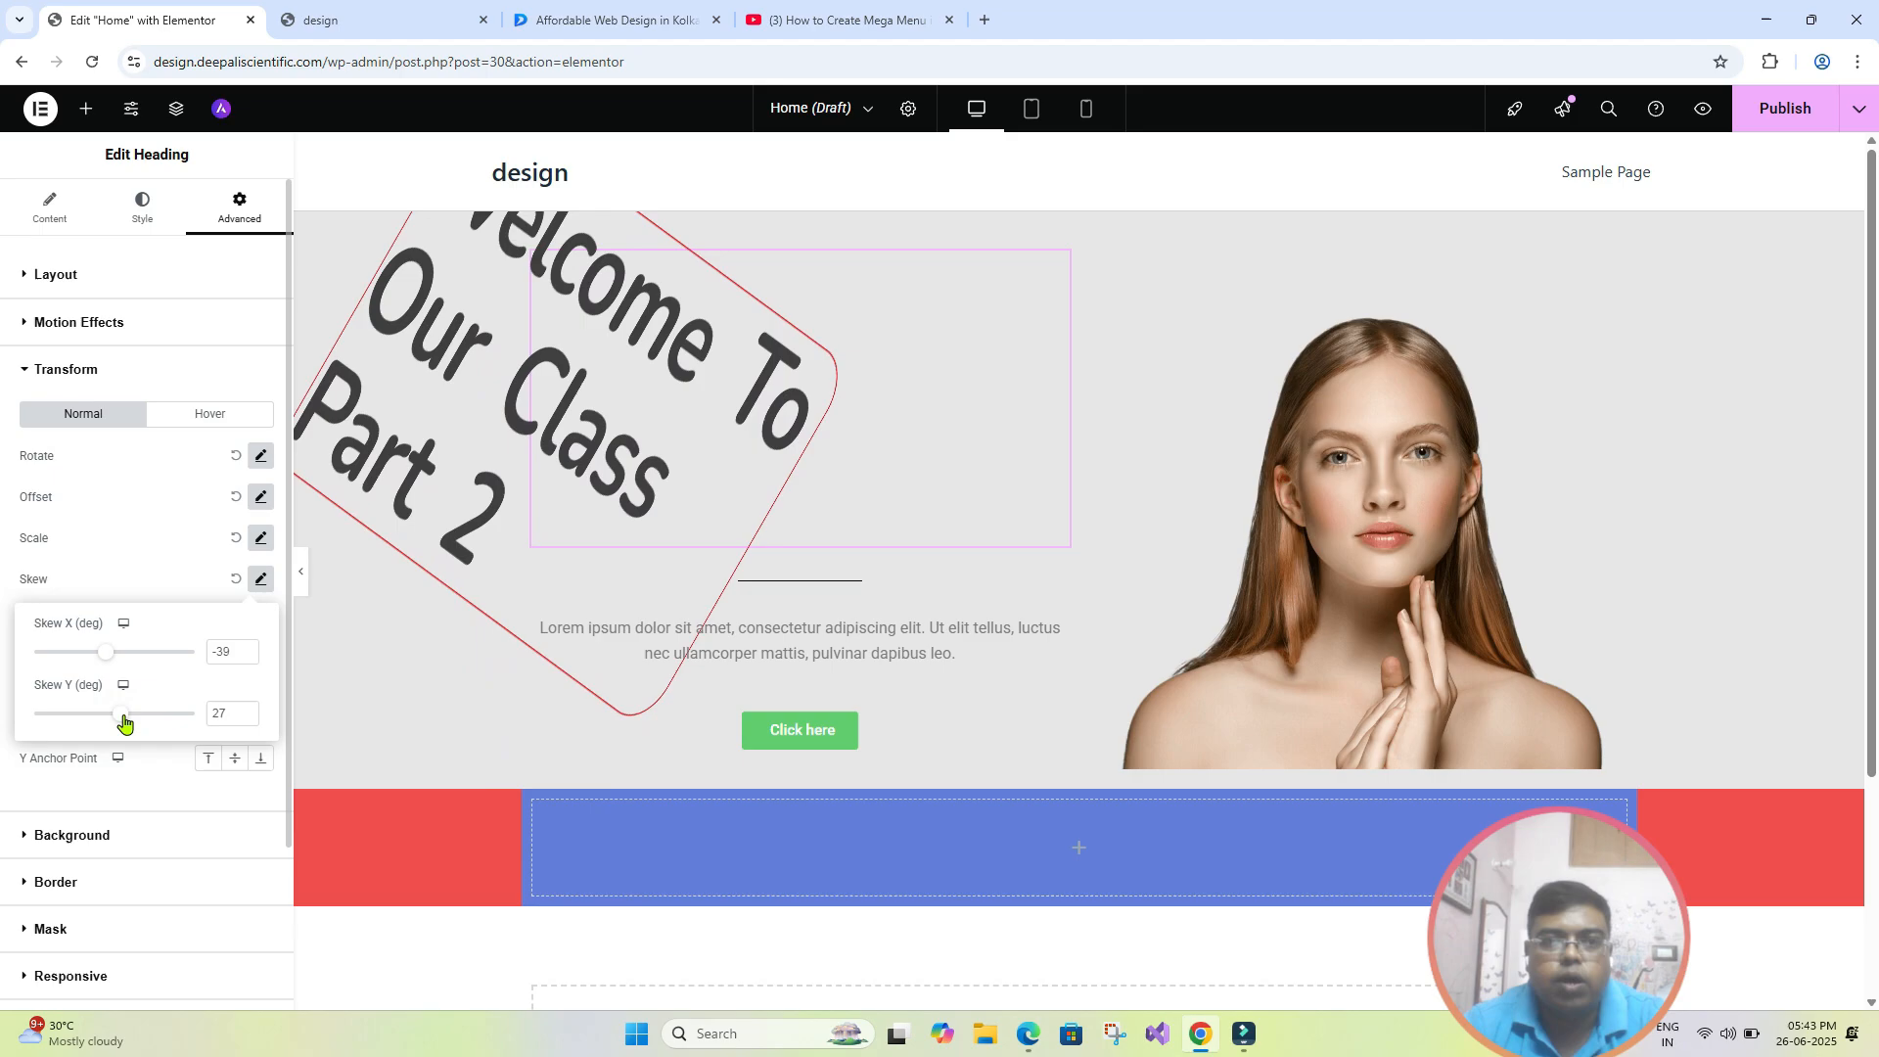
{"action": "left_click", "coordinate": [306, 585]}
{"action": "left_click", "coordinate": [301, 571]}
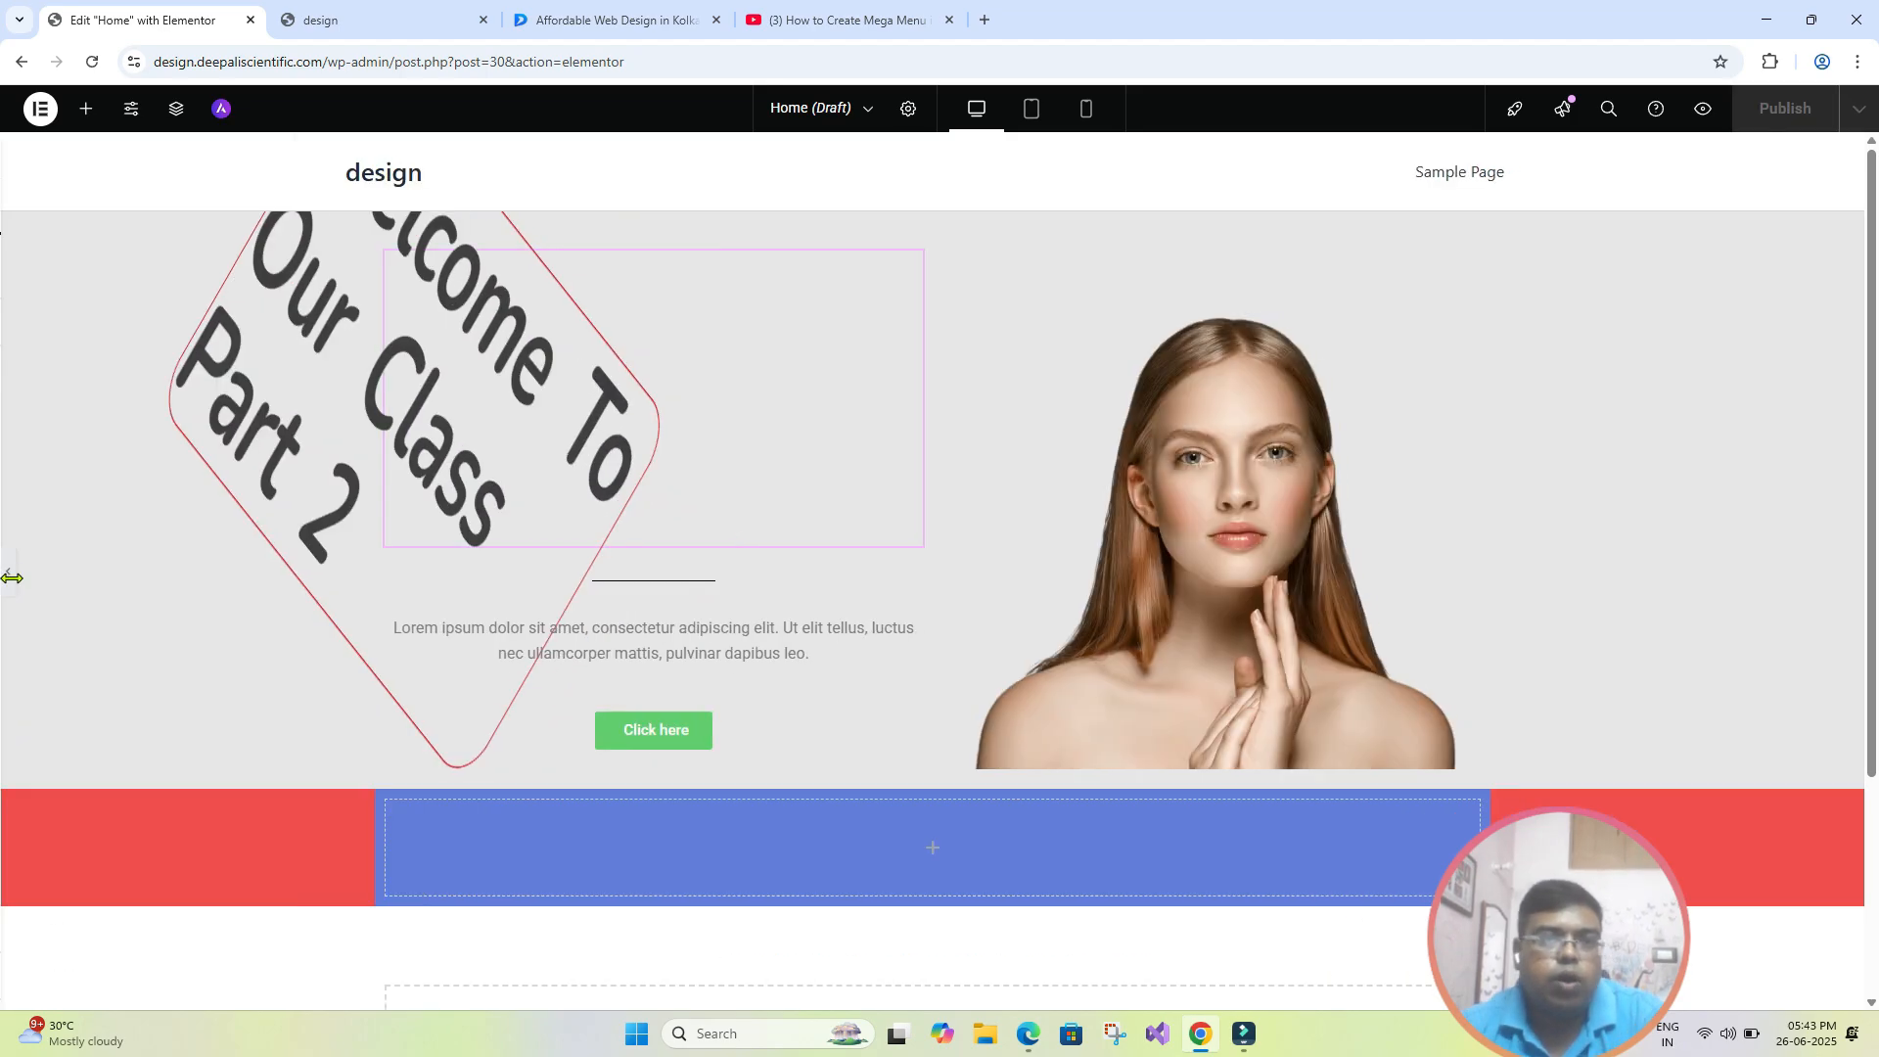
- Bring back the editing panel and try flipping the hero heading horizontally and vertically
{"action": "left_click", "coordinate": [10, 577]}
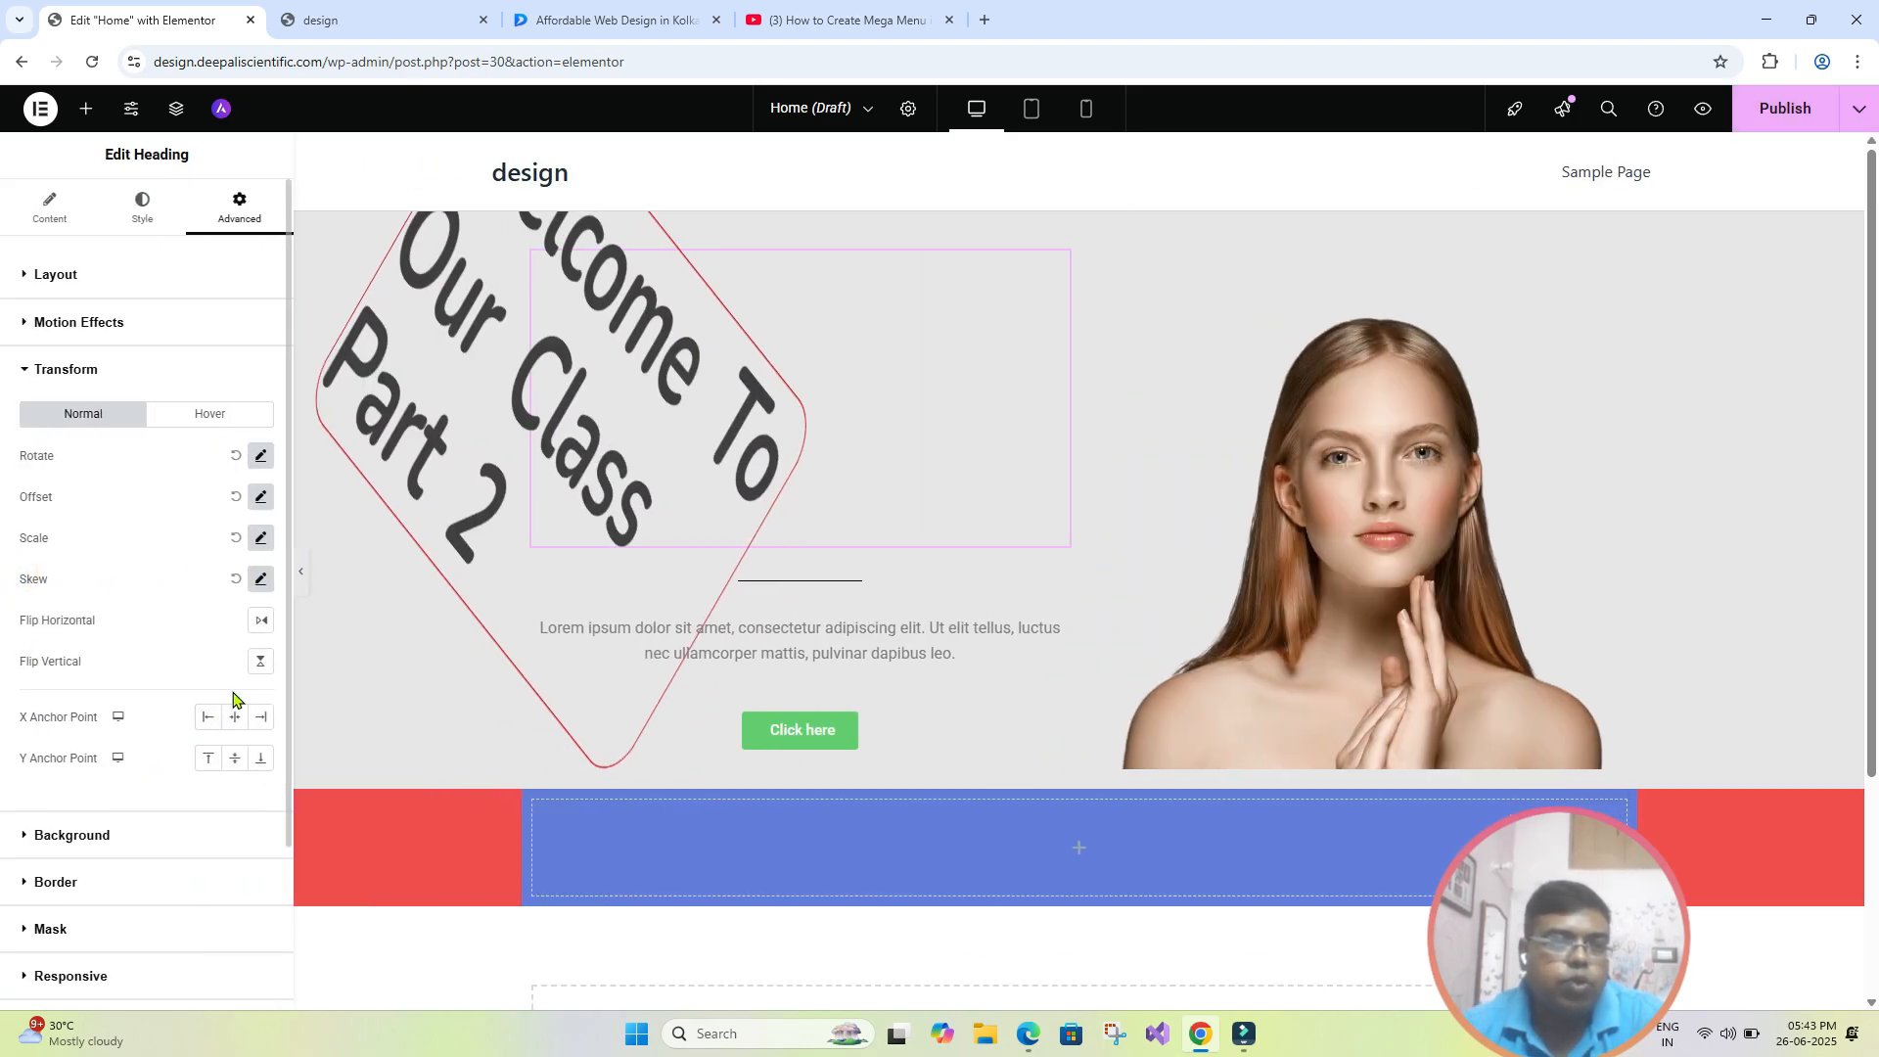
{"action": "left_click", "coordinate": [261, 622]}
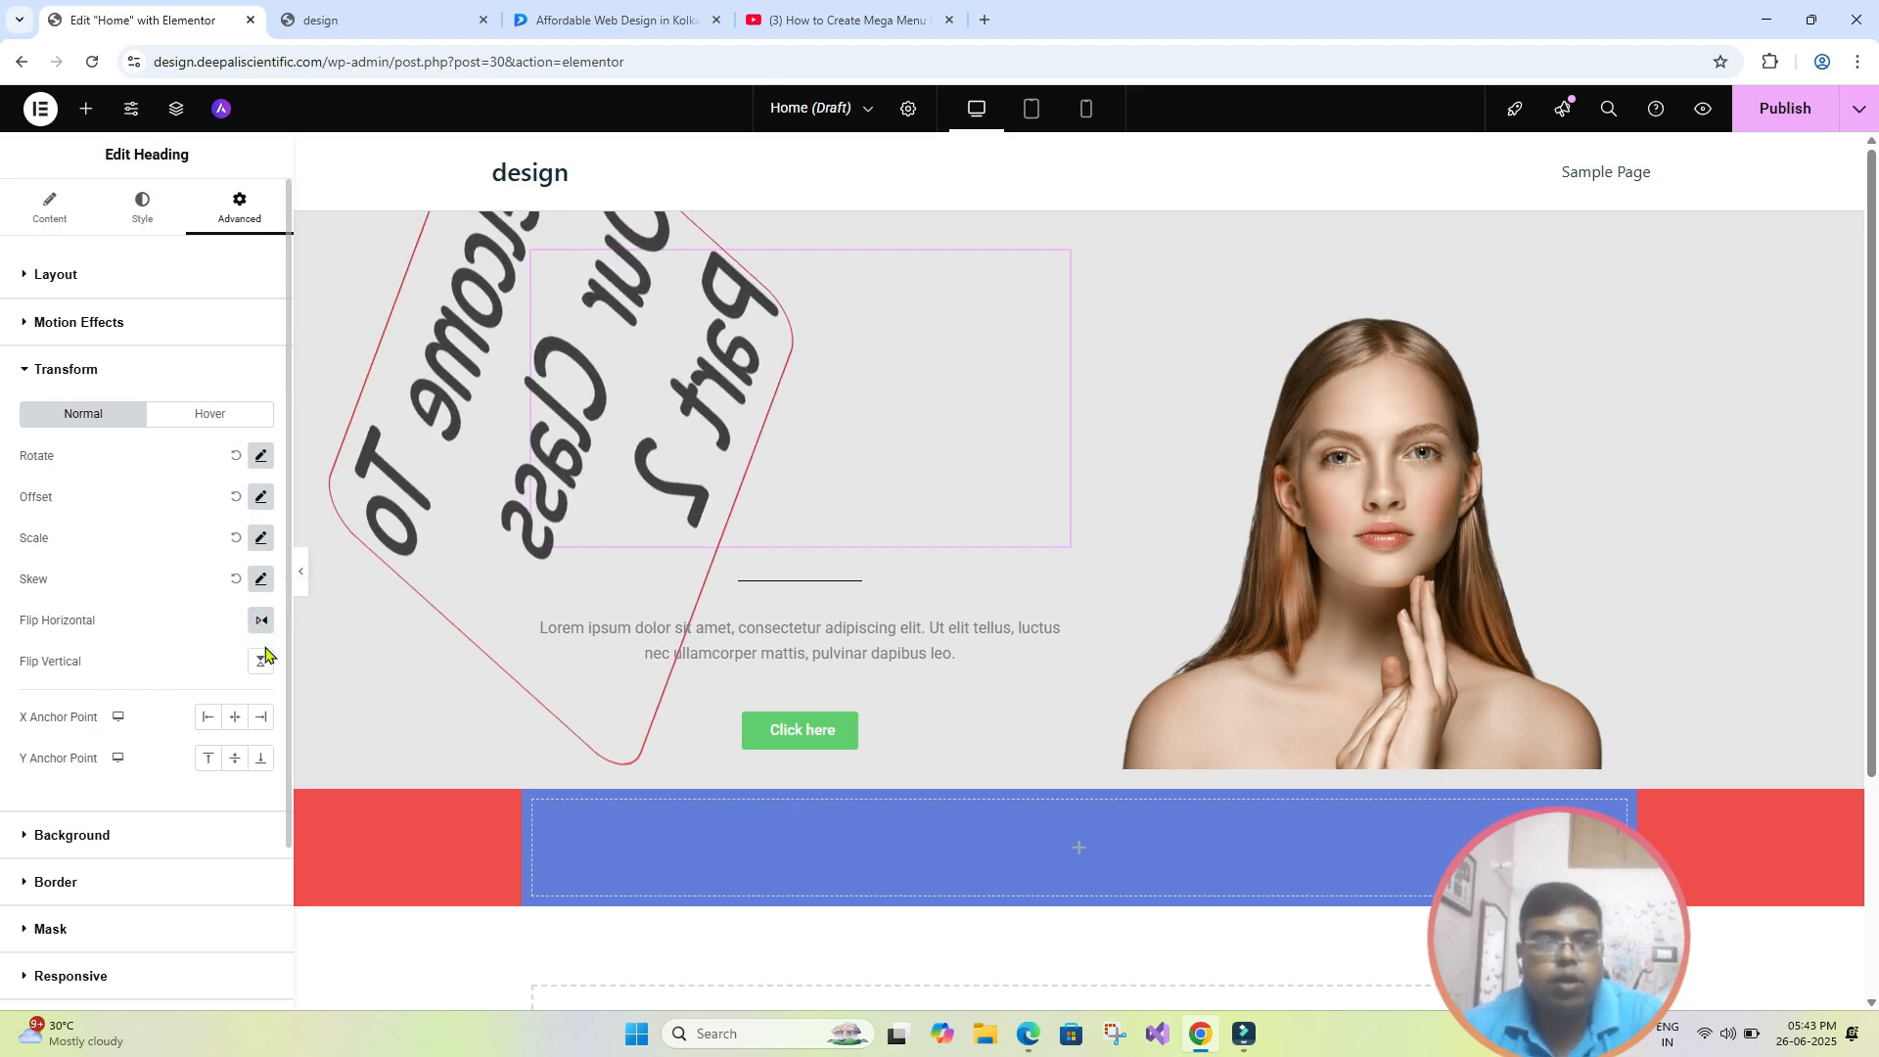
{"action": "left_click", "coordinate": [260, 661]}
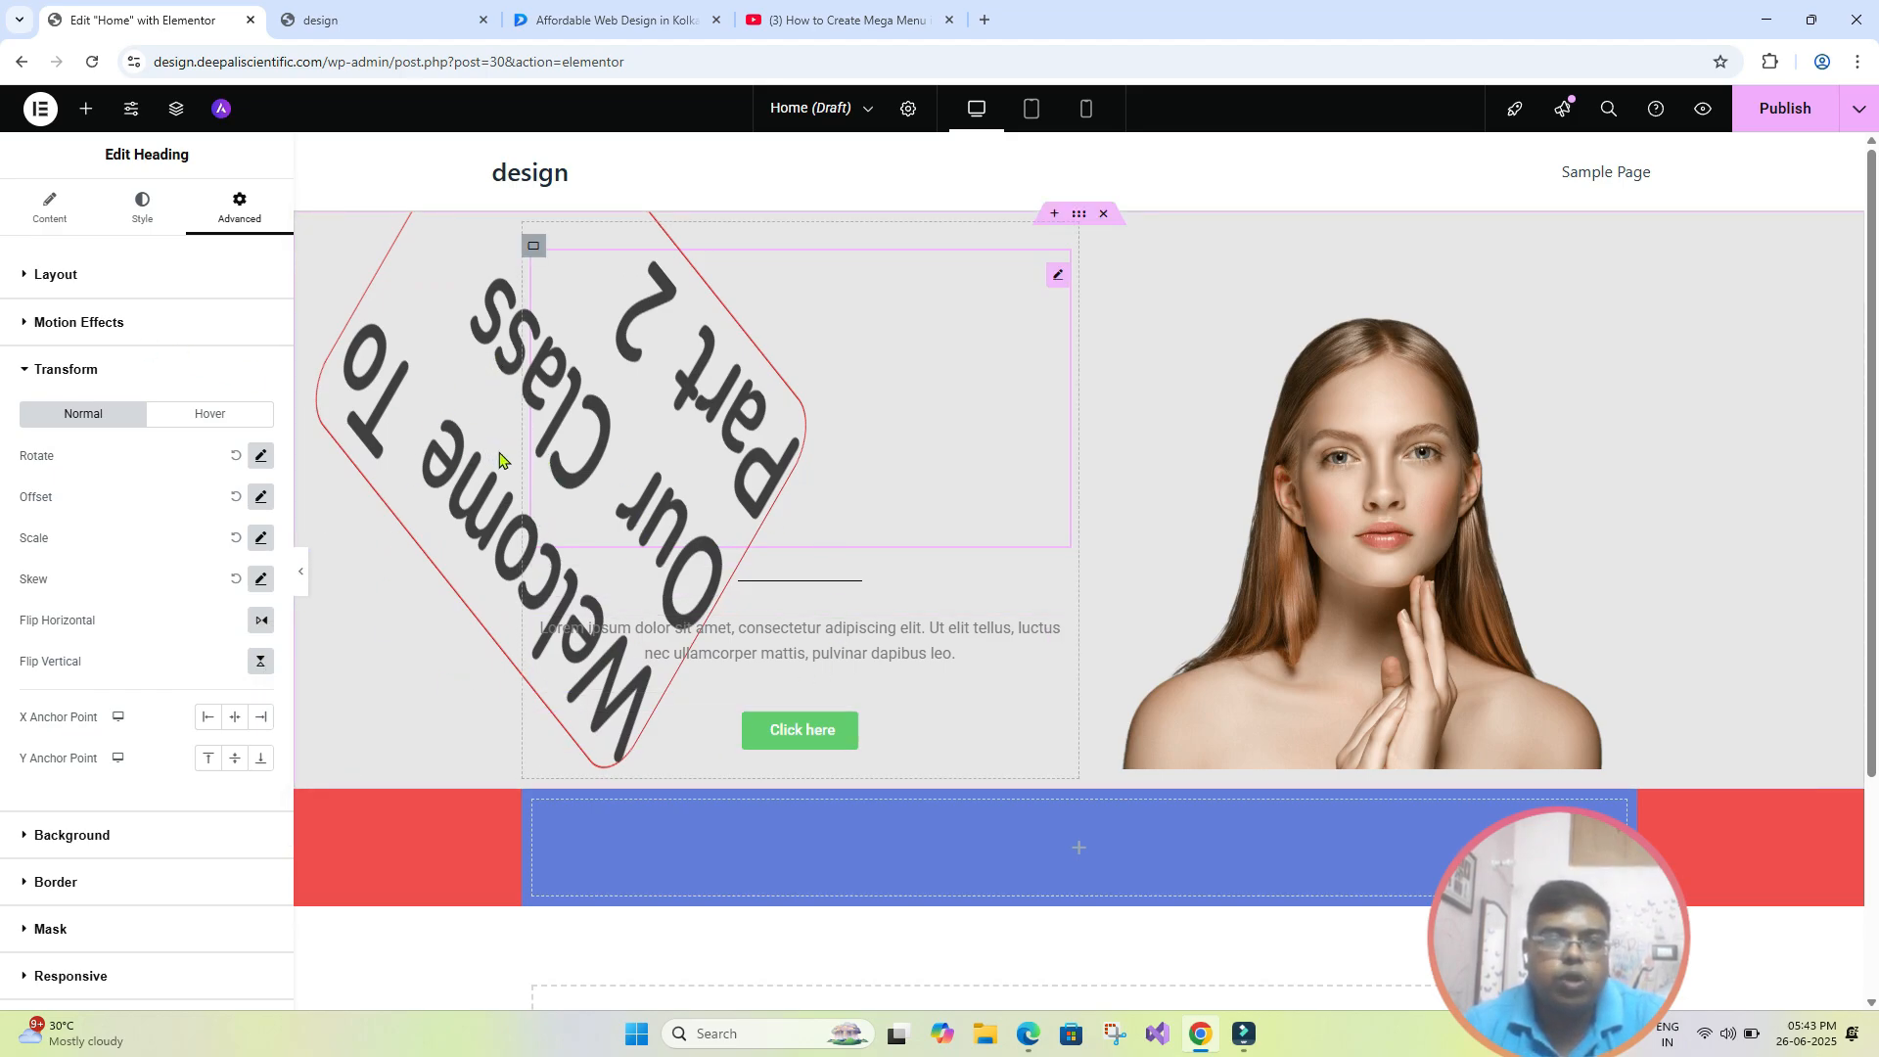
- Reset the hero heading's rotation, offset, scale and skew to default, turn off both flips, and collapse the Transform settings
{"action": "left_click", "coordinate": [236, 456]}
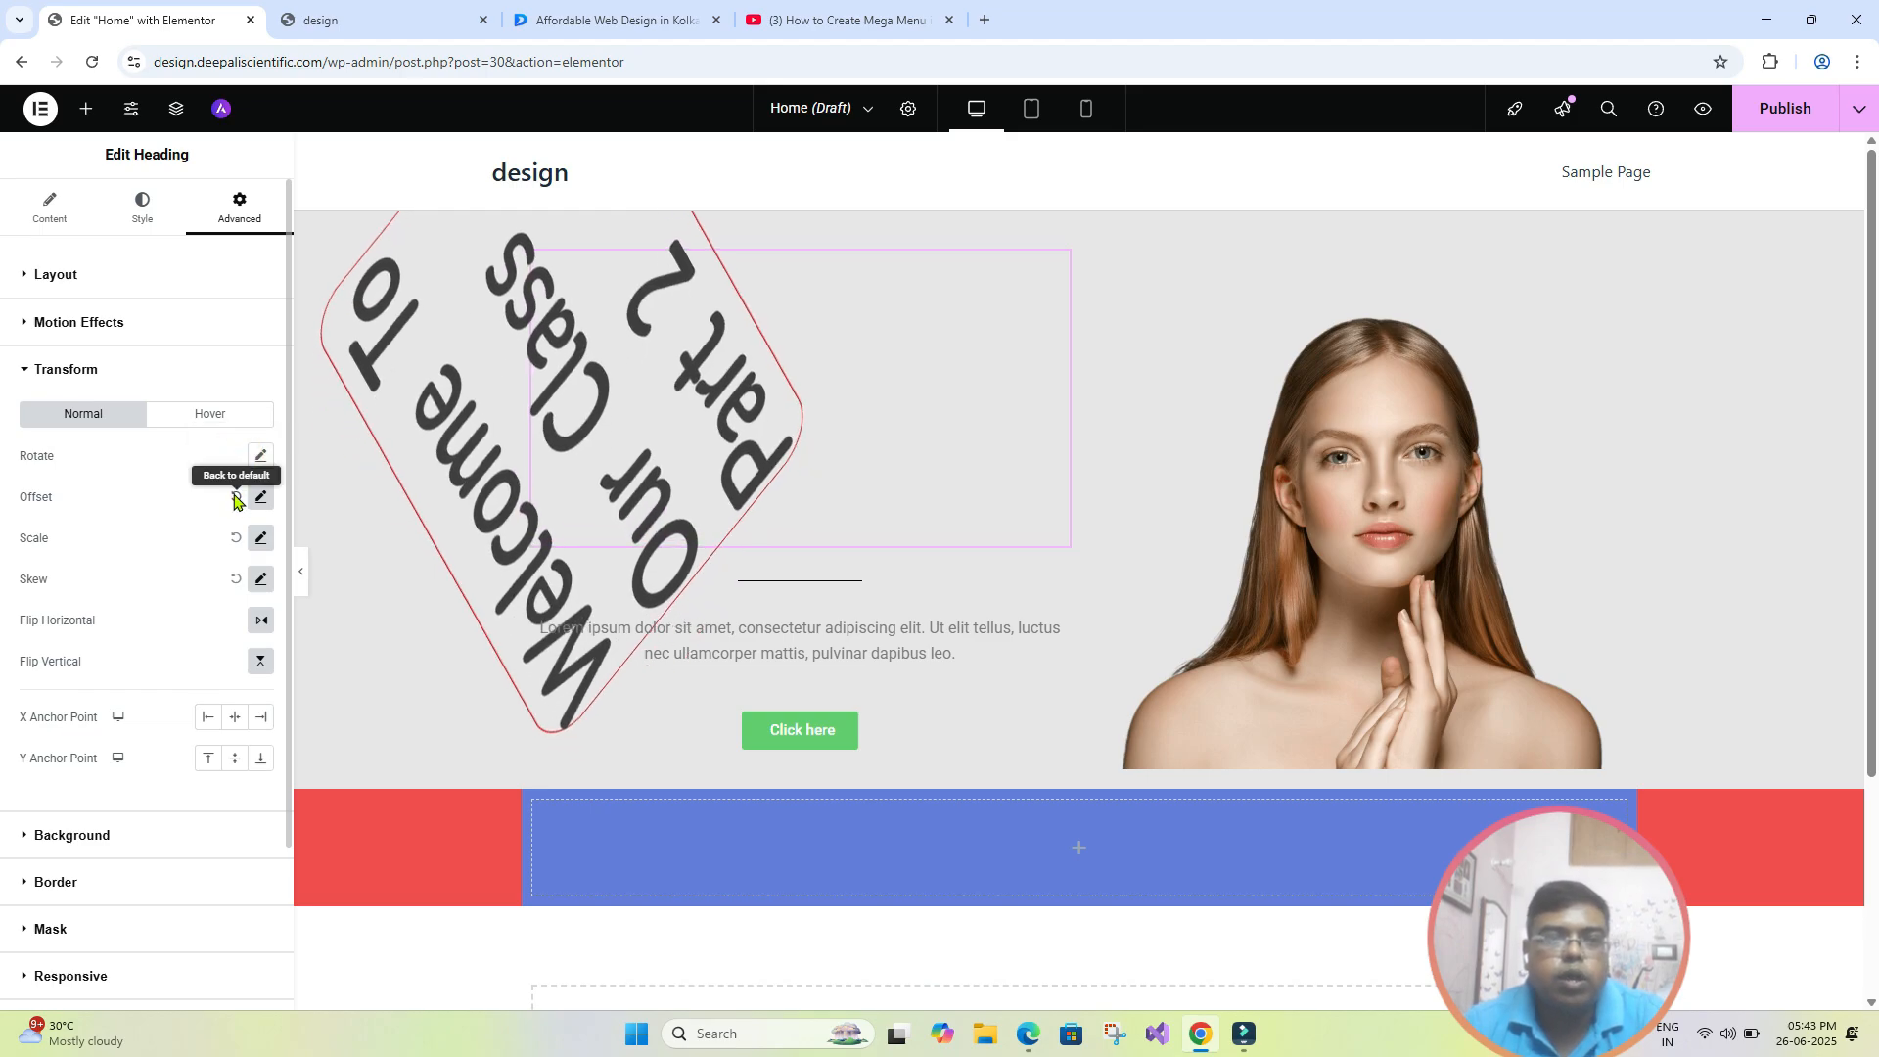
{"action": "left_click", "coordinate": [233, 494]}
{"action": "left_click", "coordinate": [236, 537]}
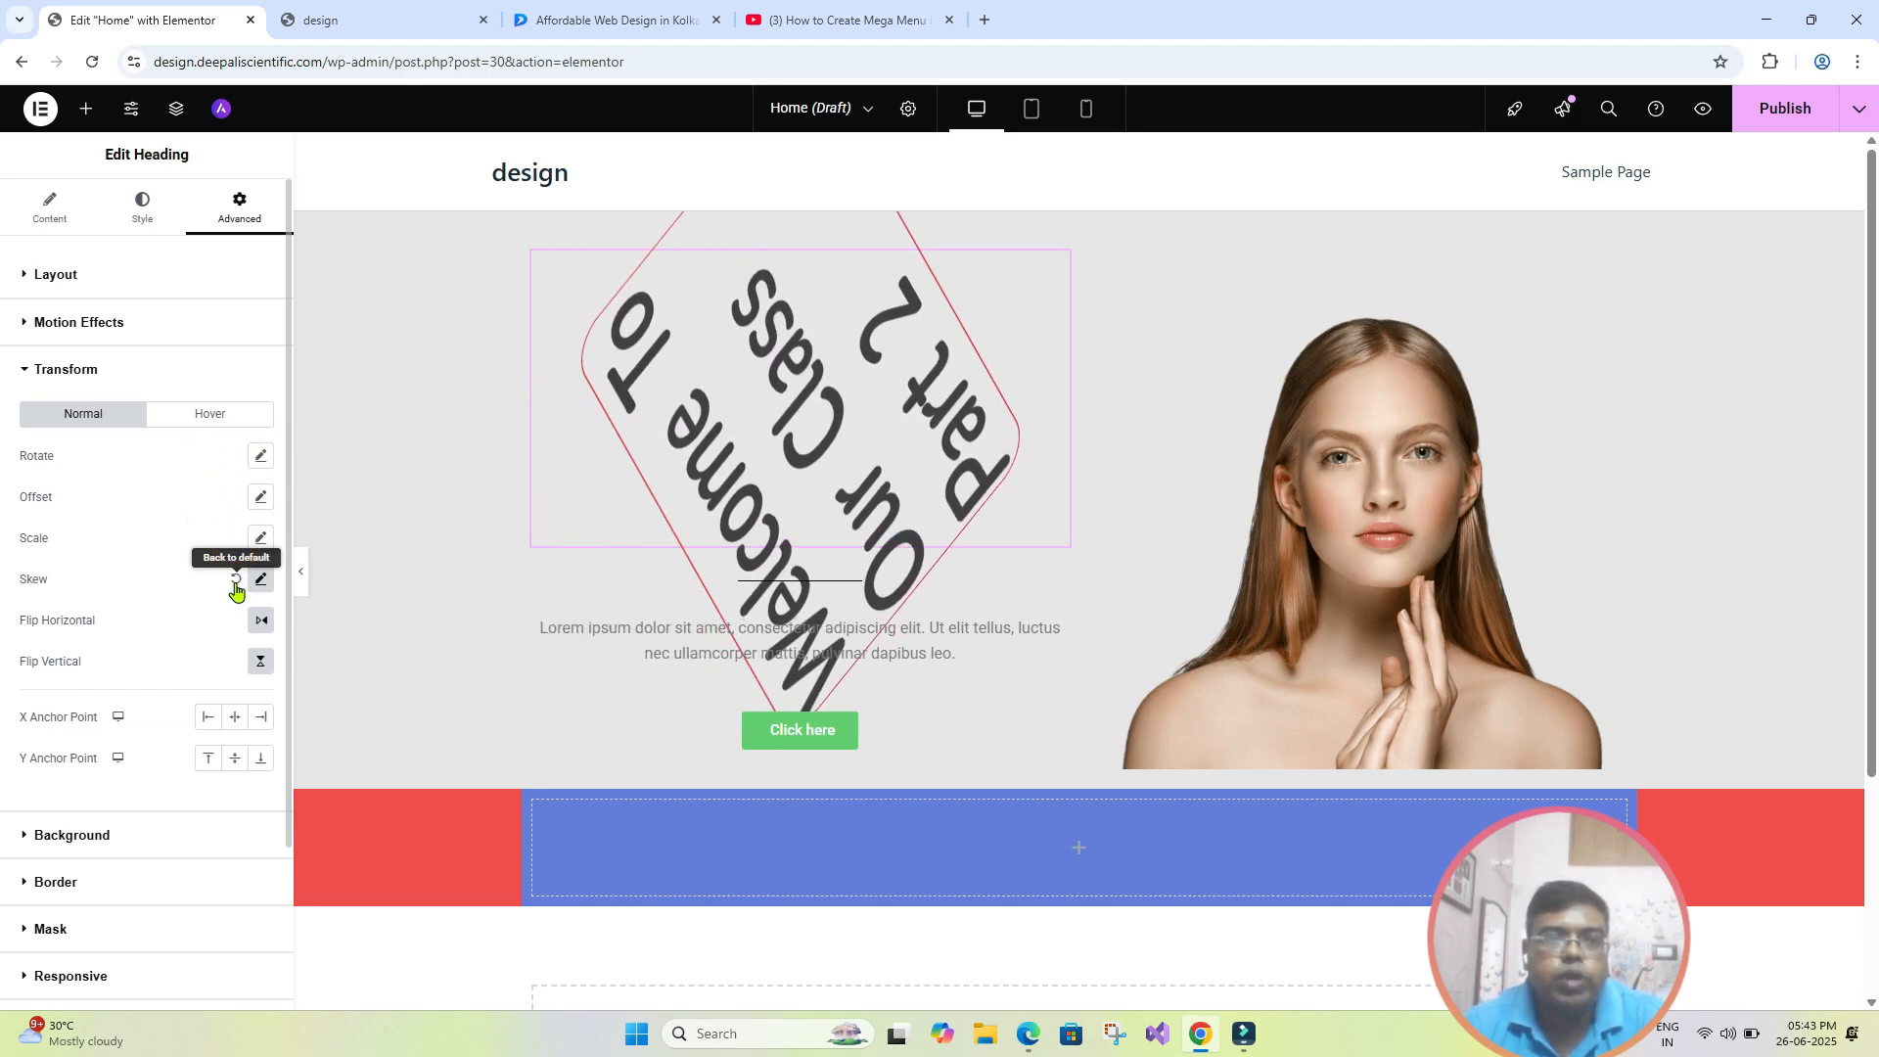
{"action": "left_click", "coordinate": [236, 579]}
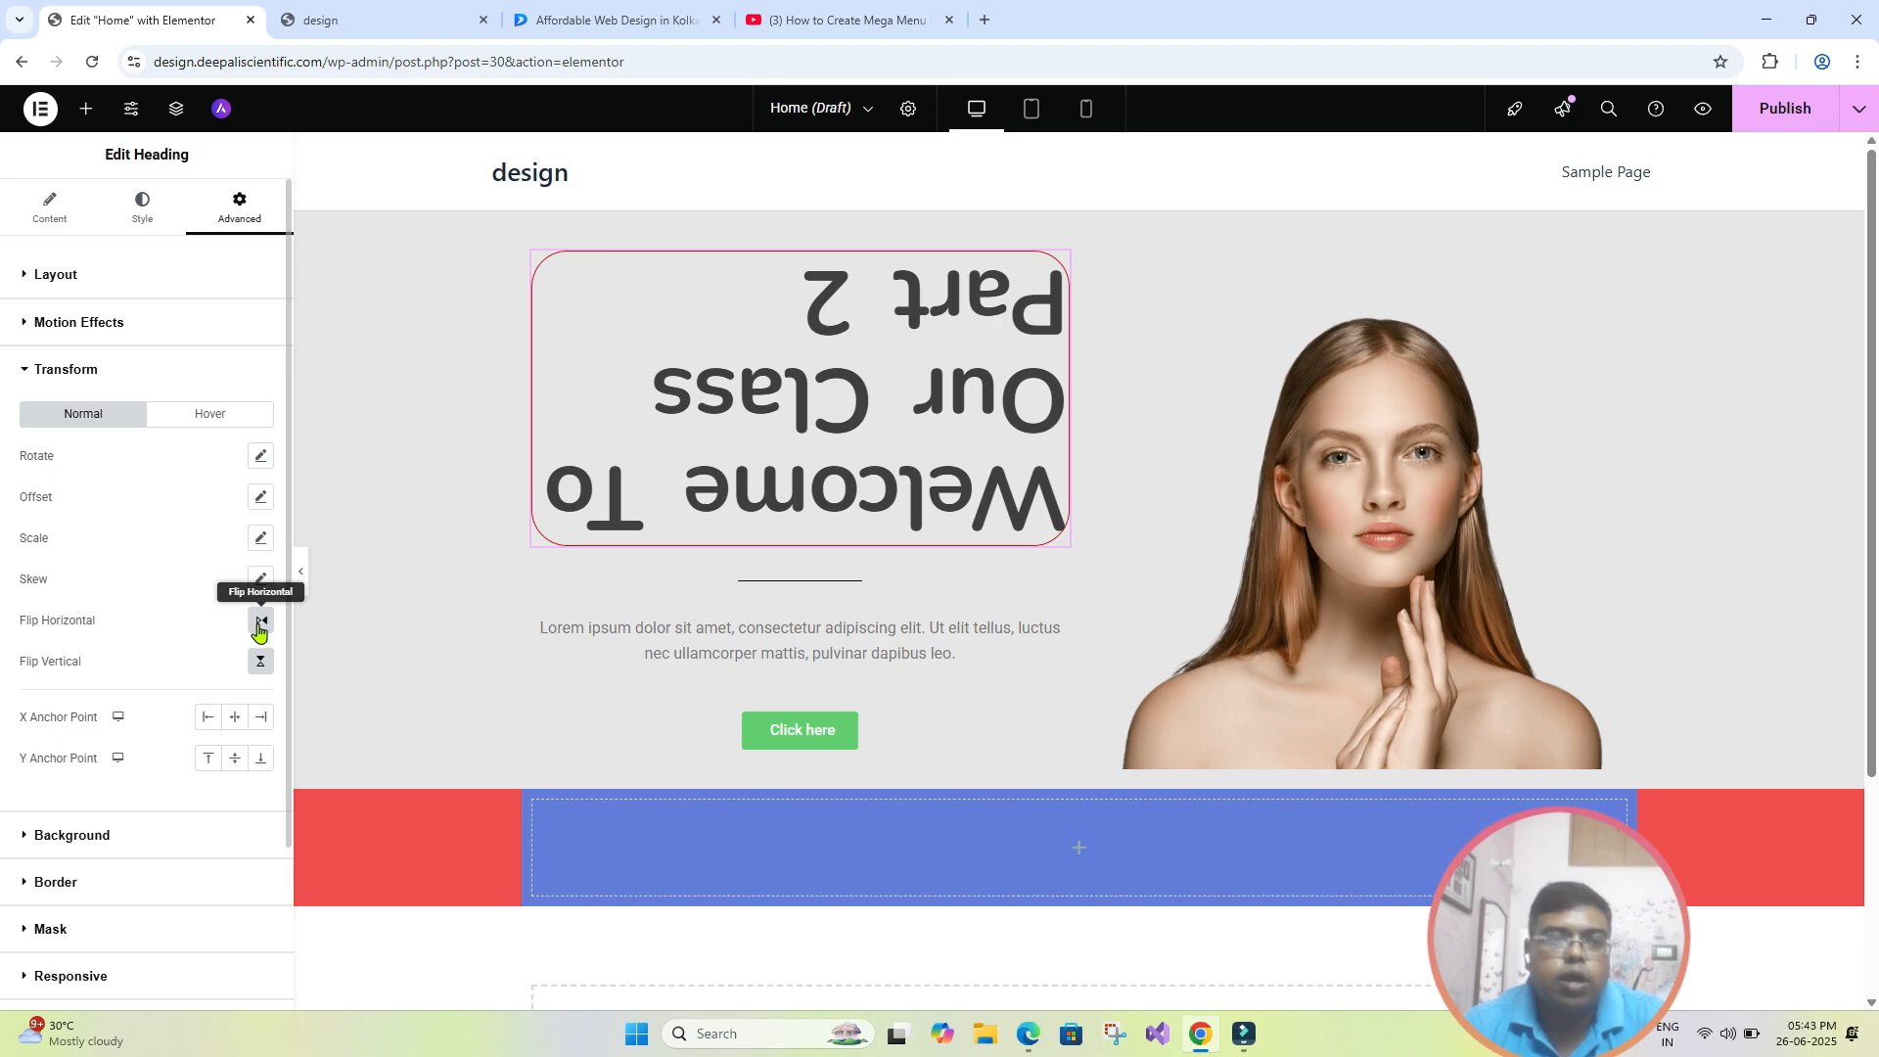
{"action": "left_click", "coordinate": [260, 621]}
{"action": "left_click", "coordinate": [260, 662]}
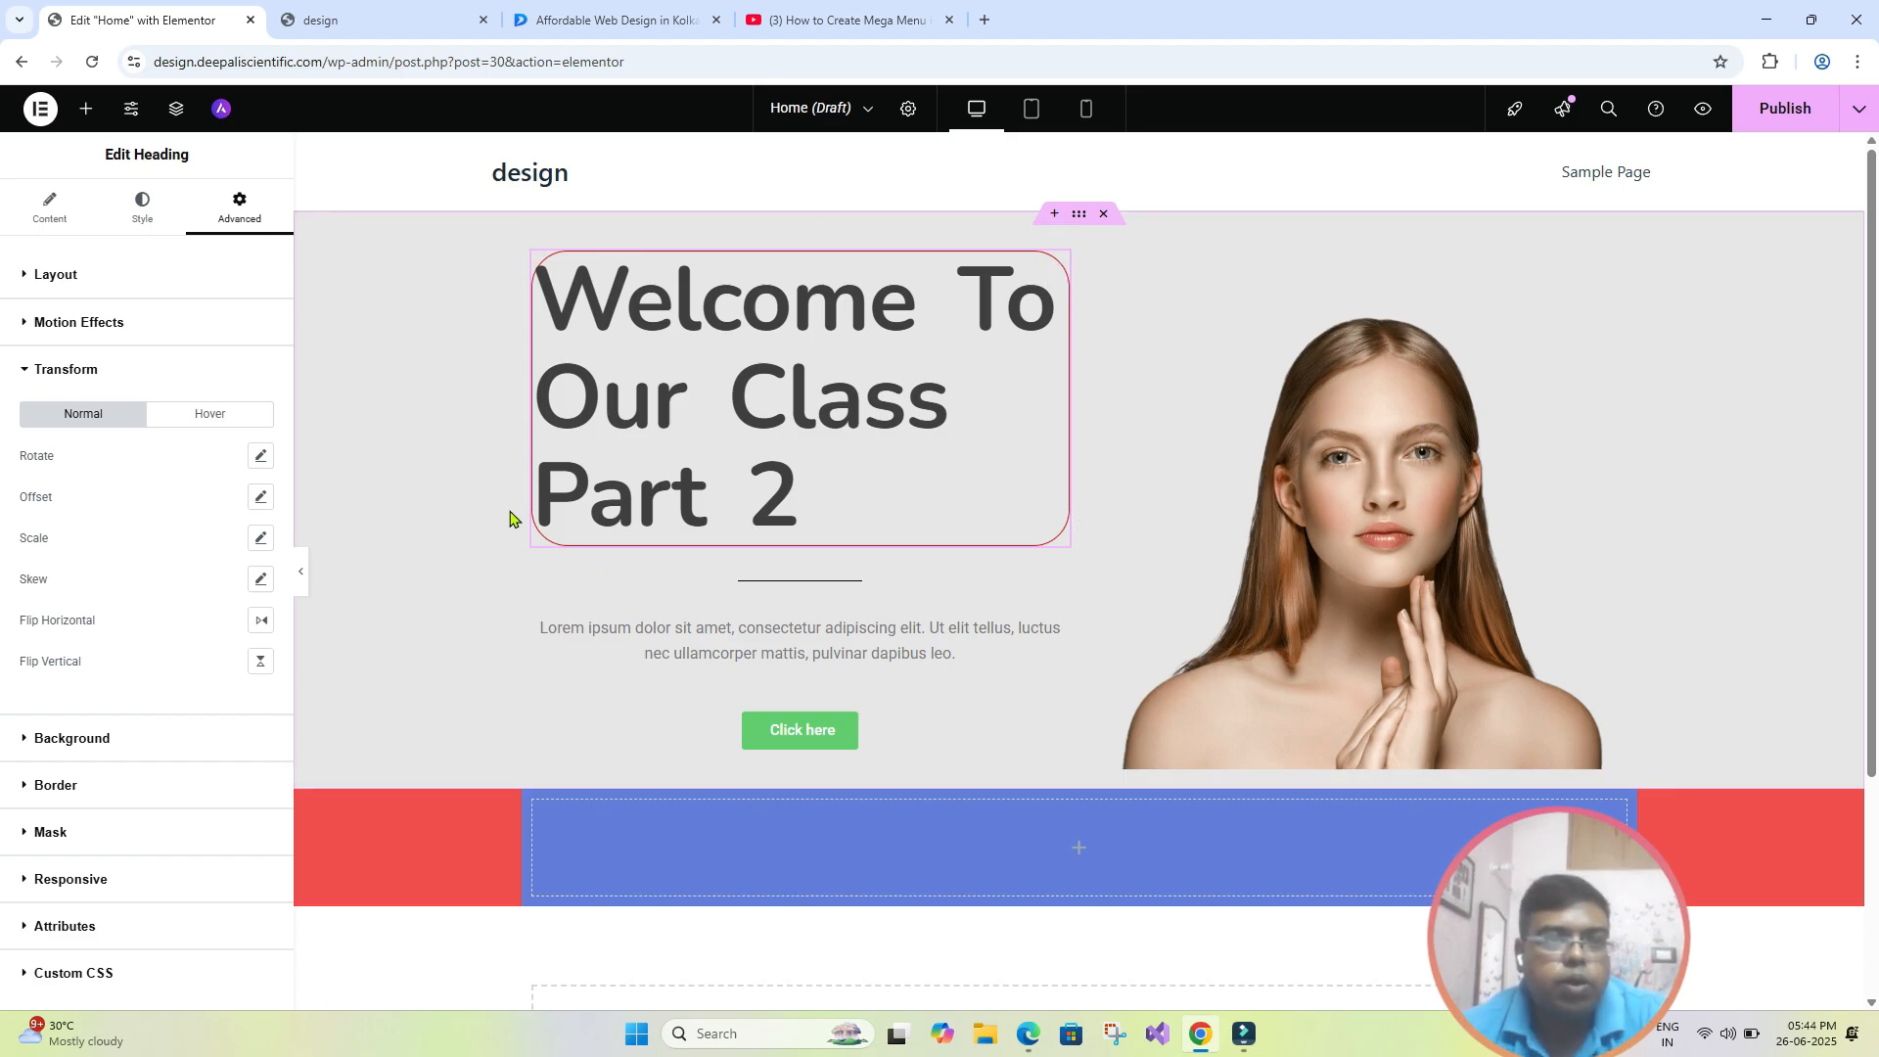
{"action": "left_click", "coordinate": [27, 374]}
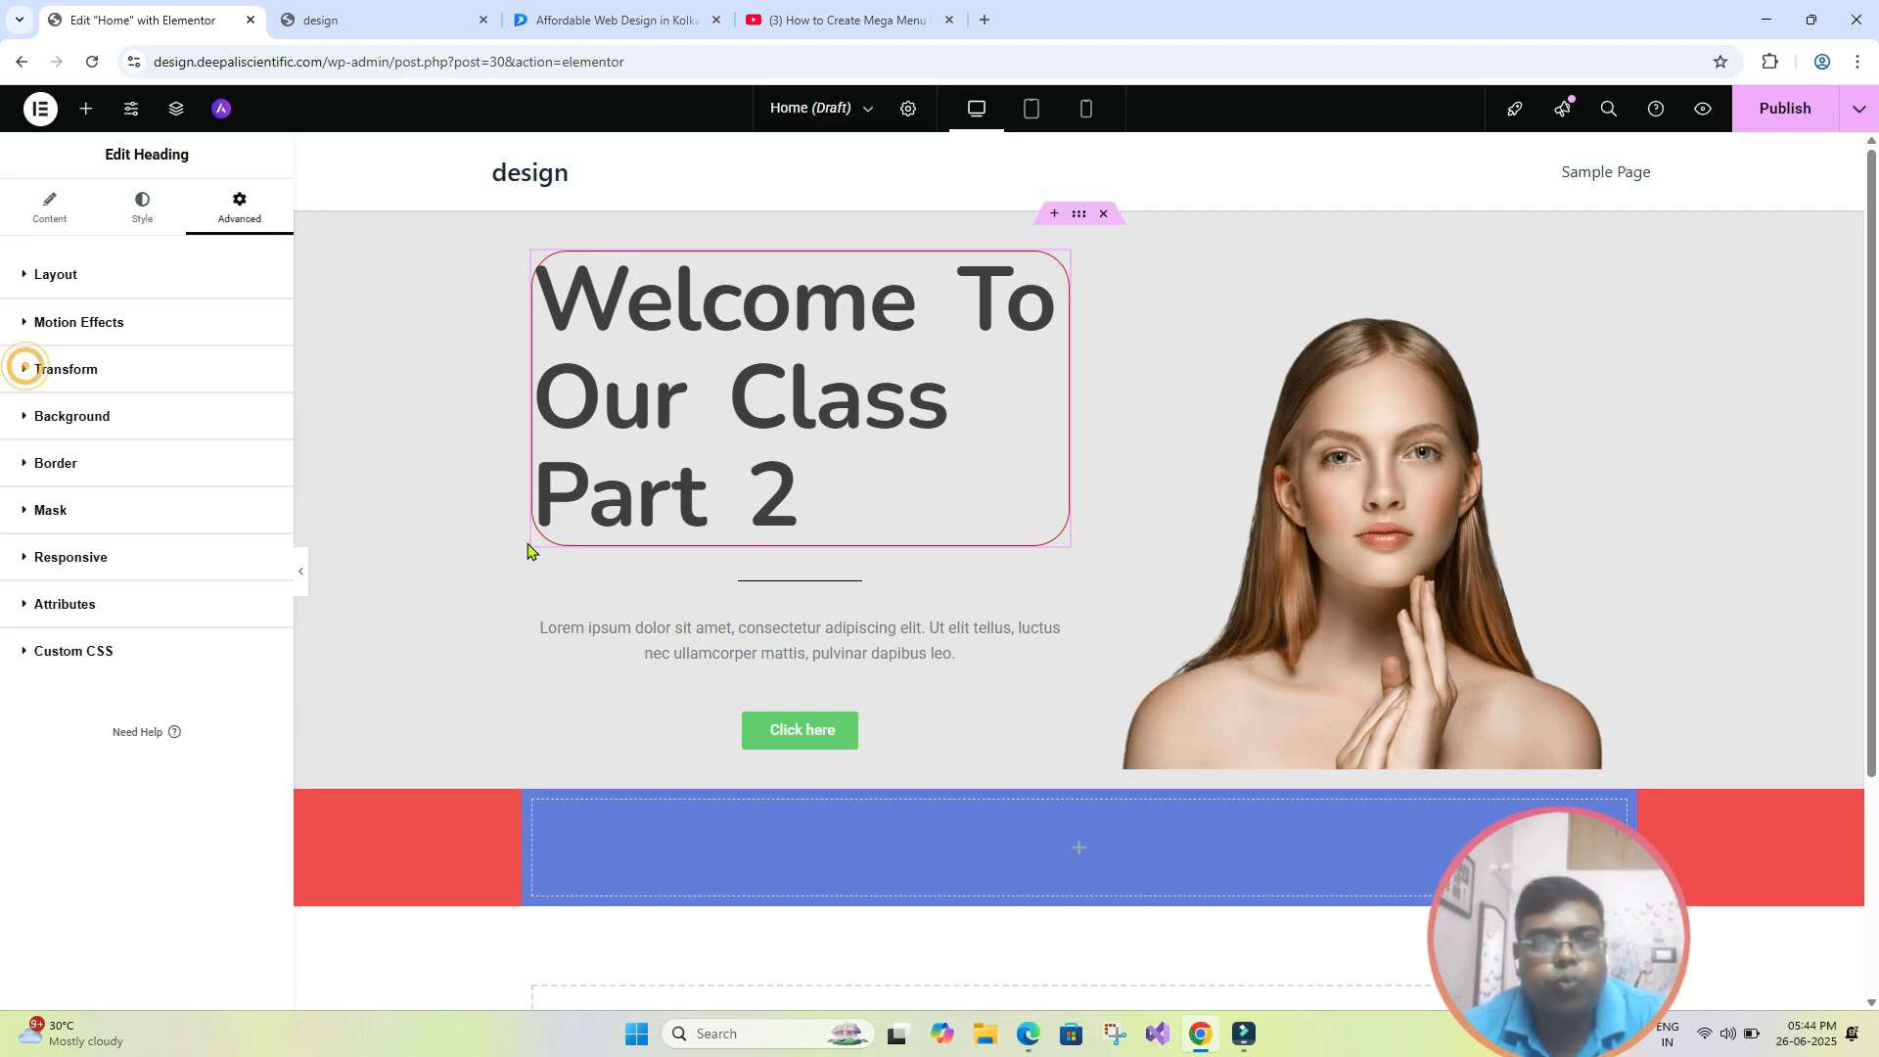
{"action": "left_click", "coordinate": [724, 629]}
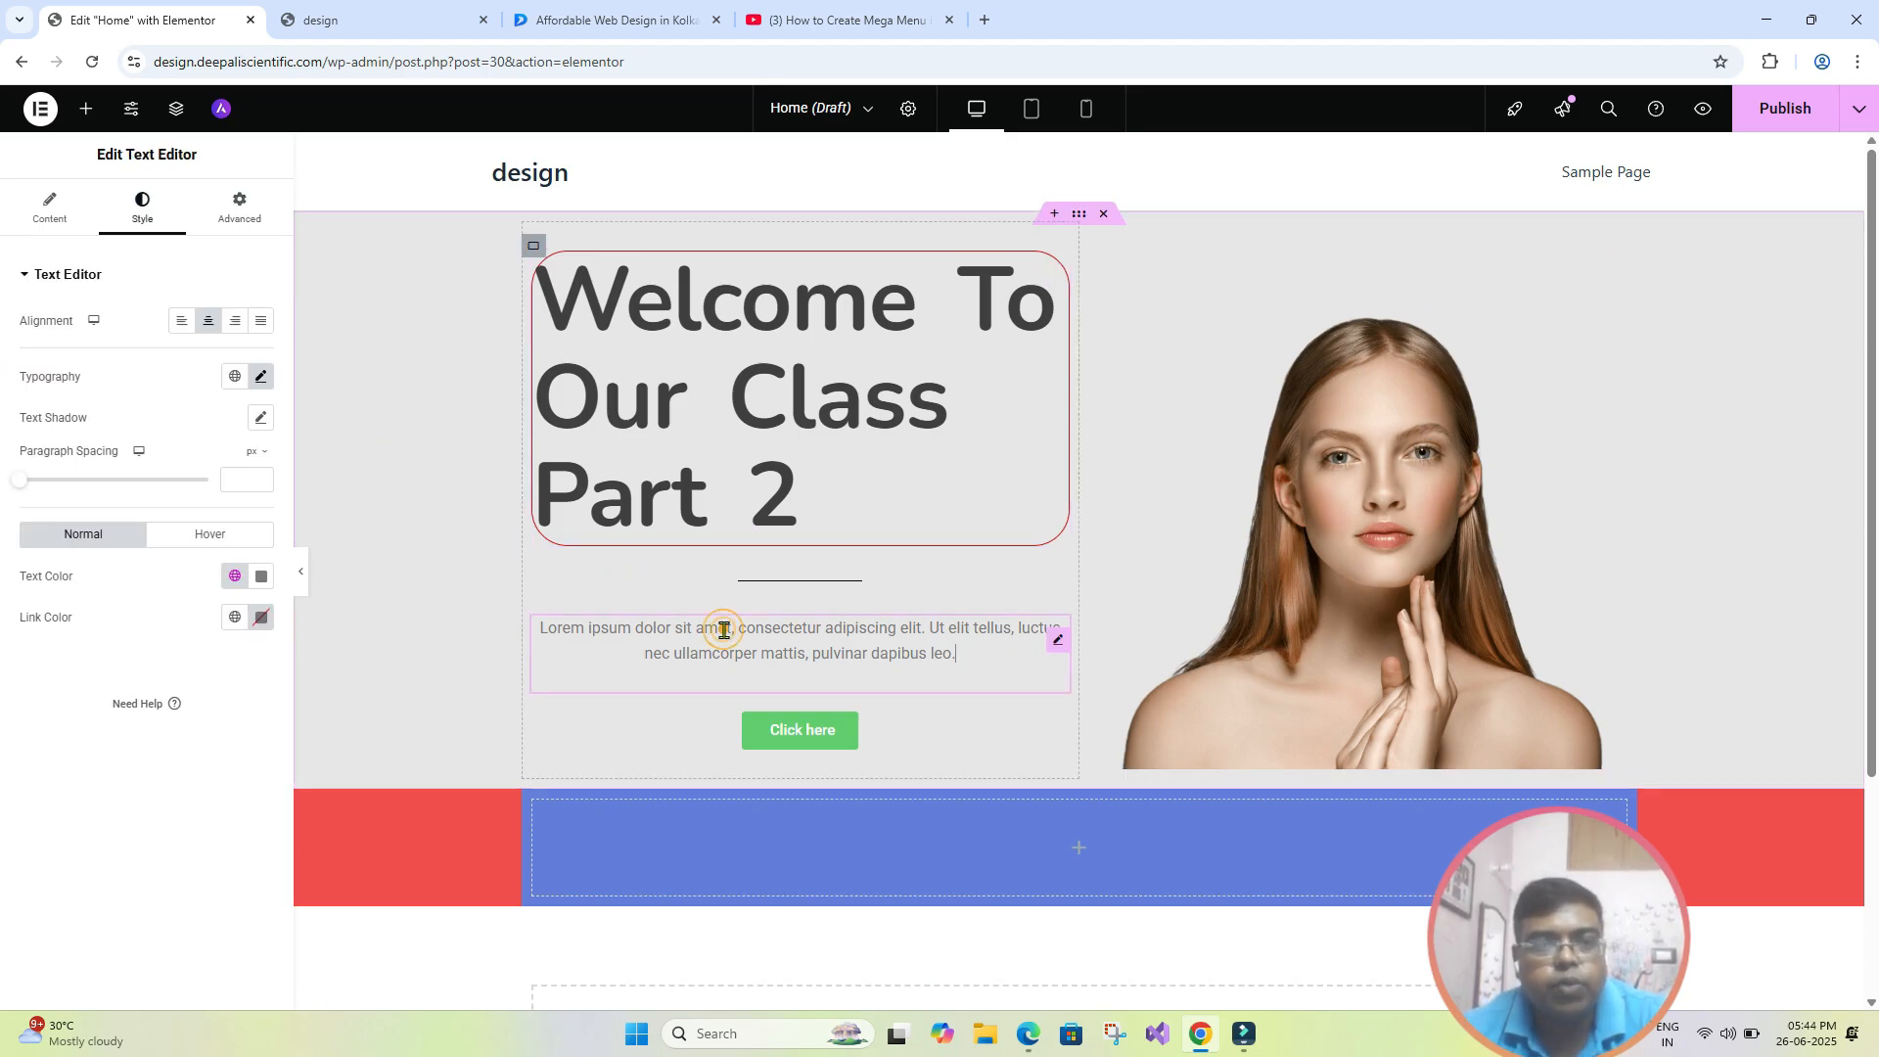
{"action": "left_click", "coordinate": [247, 218]}
{"action": "scroll", "coordinate": [115, 610], "scroll_direction": "down", "scroll_amount": 1}
{"action": "scroll", "coordinate": [116, 611], "scroll_direction": "down", "scroll_amount": 2}
{"action": "scroll", "coordinate": [127, 722], "scroll_direction": "up", "scroll_amount": 1}
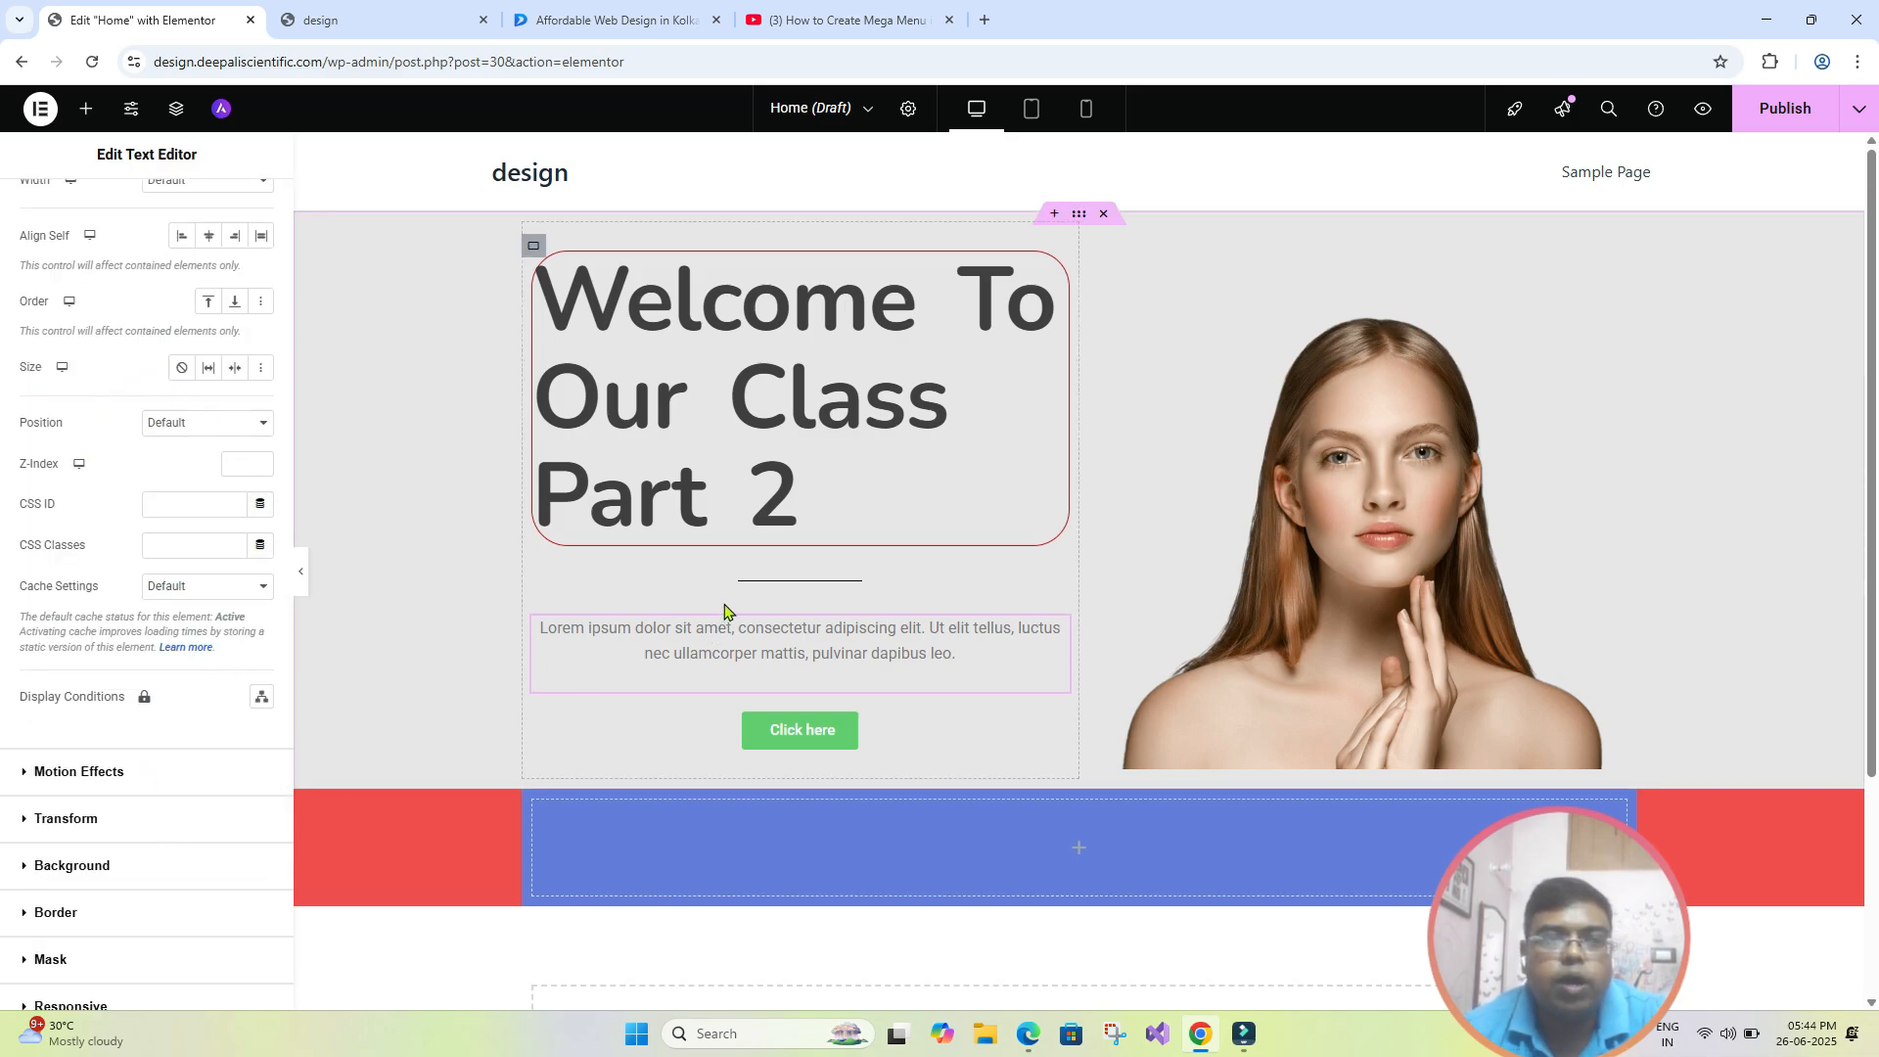
- Set the hero heading's position to Fixed in its advanced layout settings and check it with the editing panel briefly hidden
{"action": "left_click", "coordinate": [714, 519]}
{"action": "left_click", "coordinate": [243, 218]}
{"action": "scroll", "coordinate": [138, 684], "scroll_direction": "down", "scroll_amount": 5}
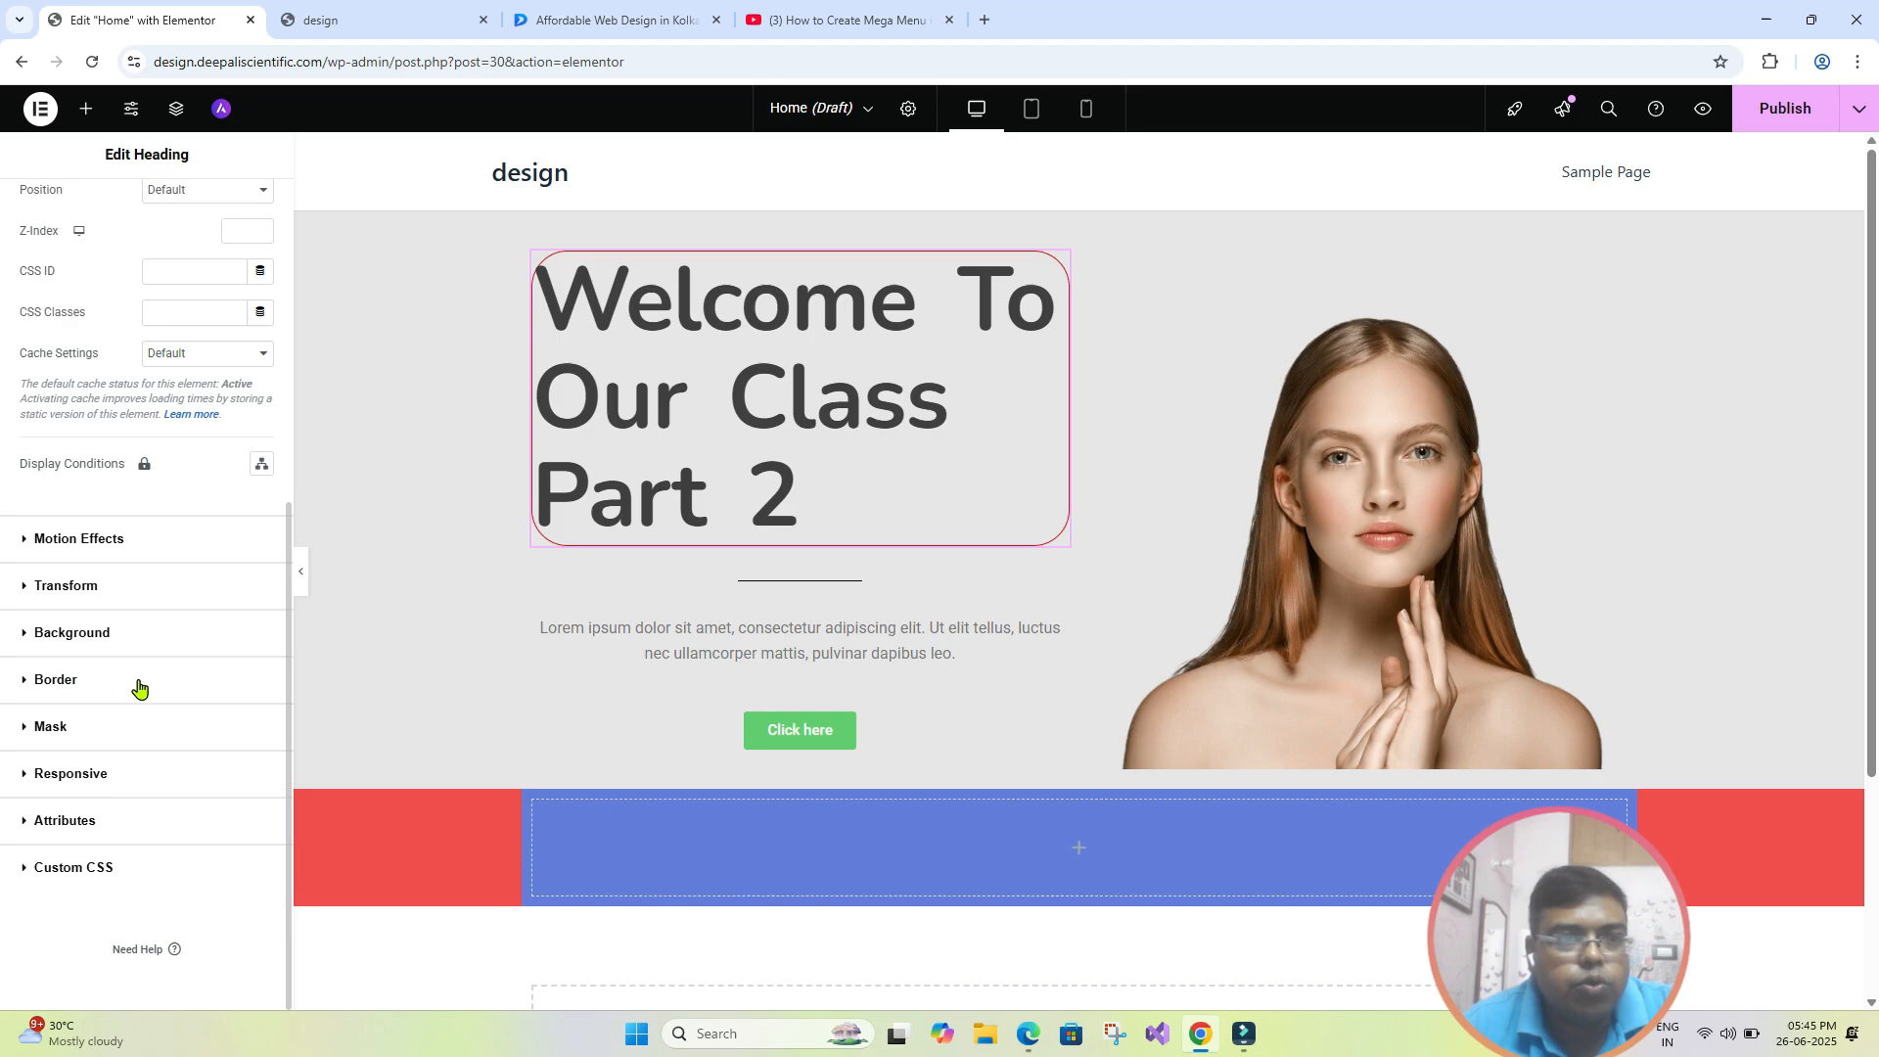
{"action": "scroll", "coordinate": [138, 688], "scroll_direction": "up", "scroll_amount": 2}
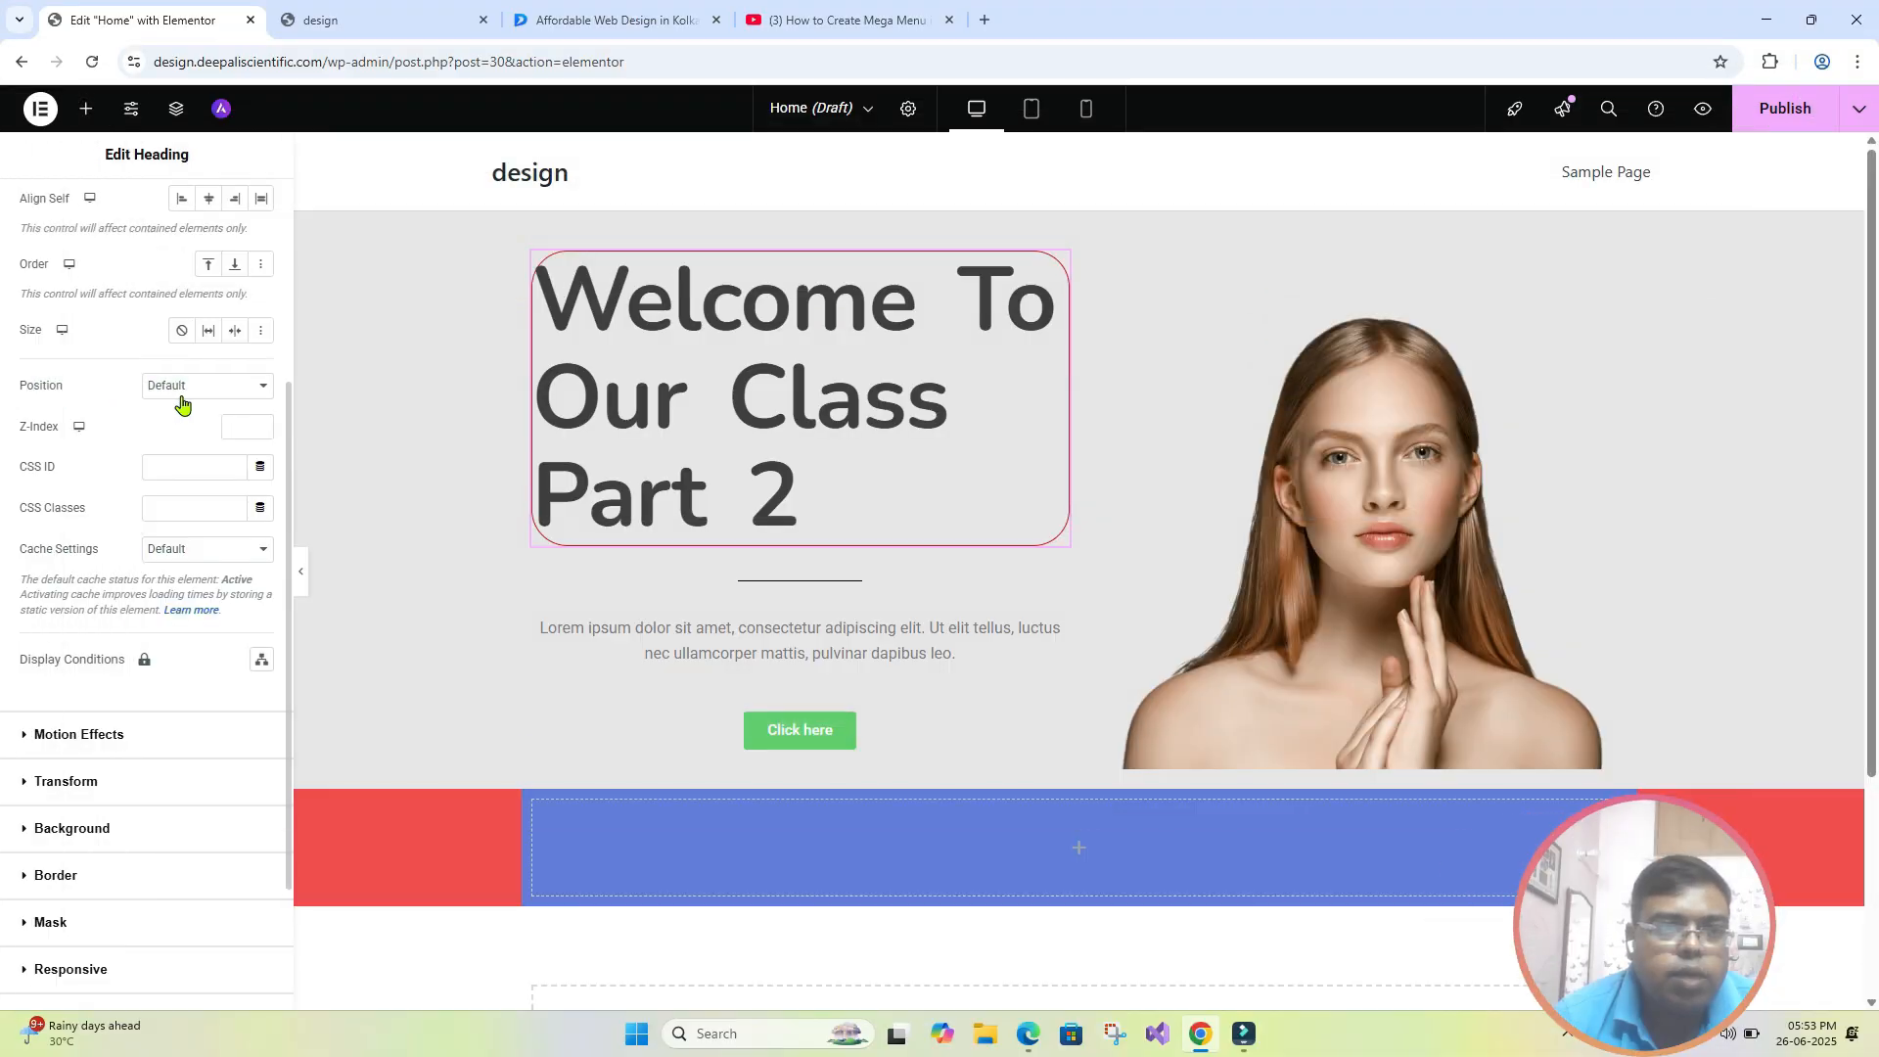
{"action": "left_click", "coordinate": [264, 388]}
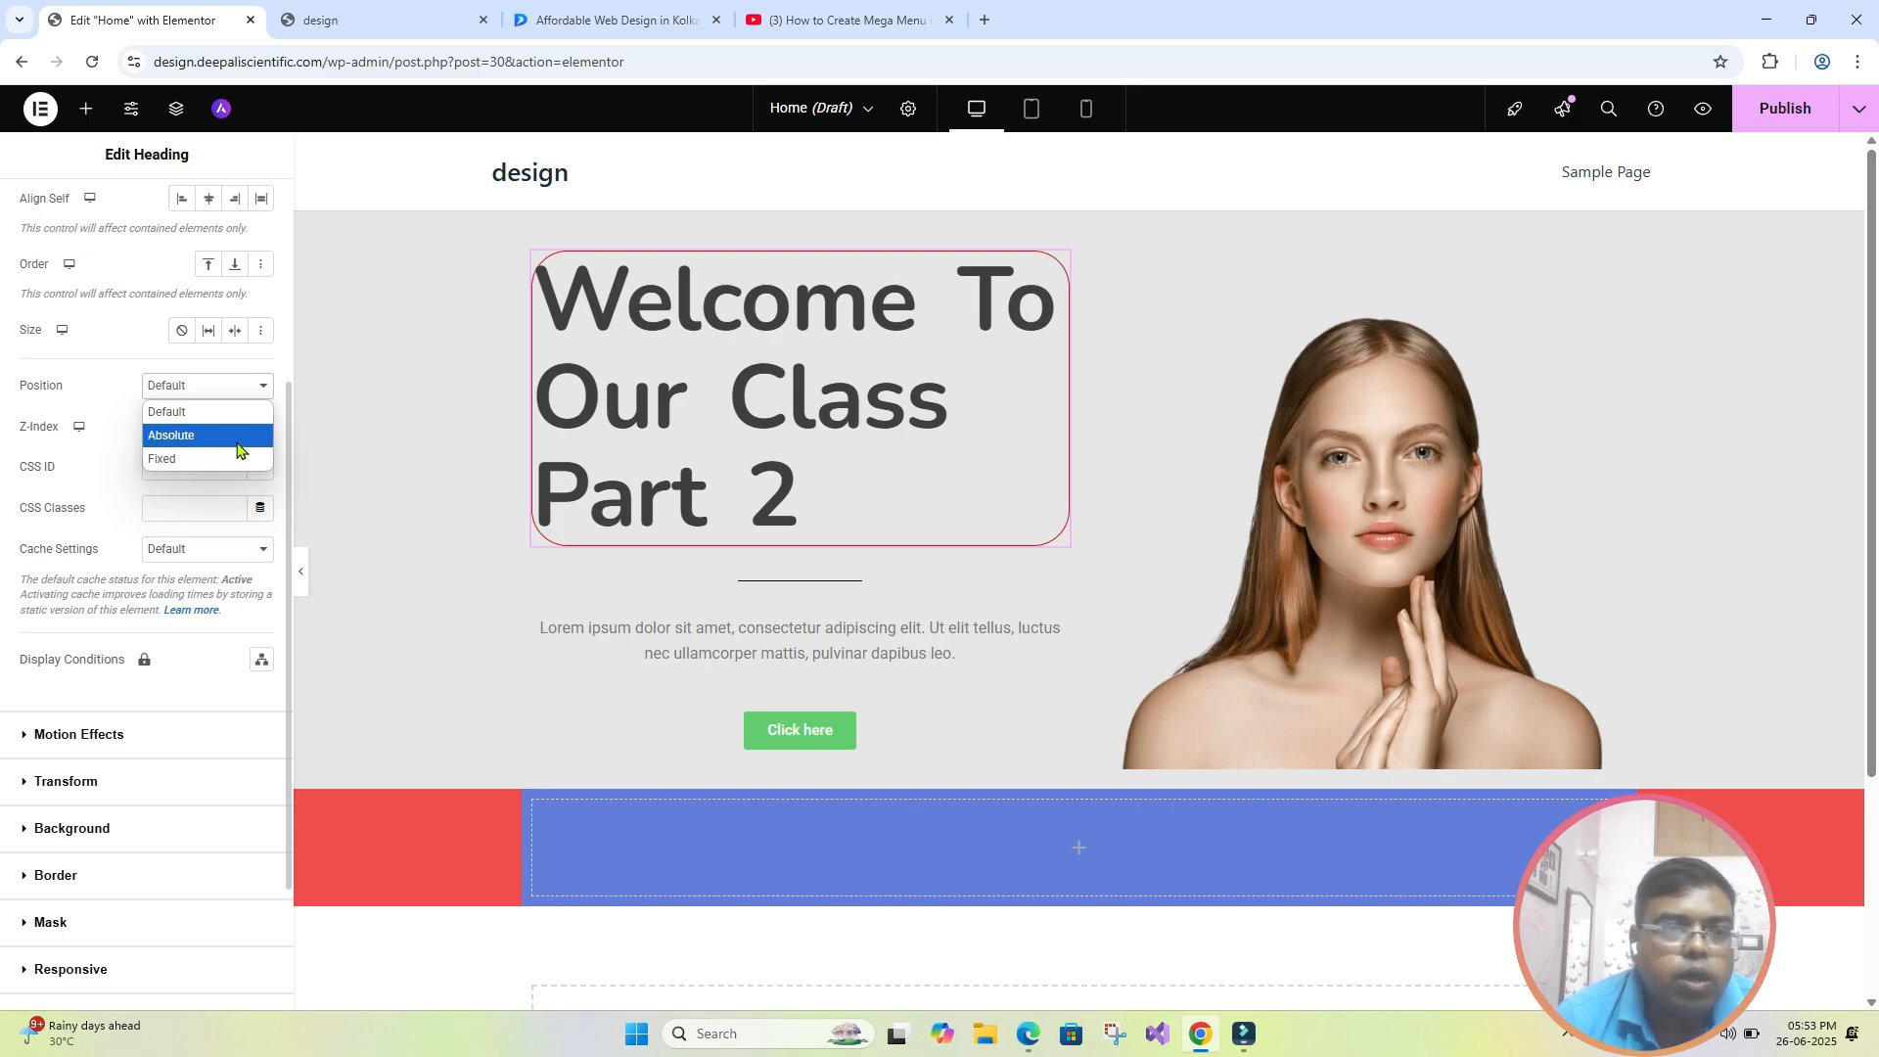
{"action": "left_click", "coordinate": [182, 458]}
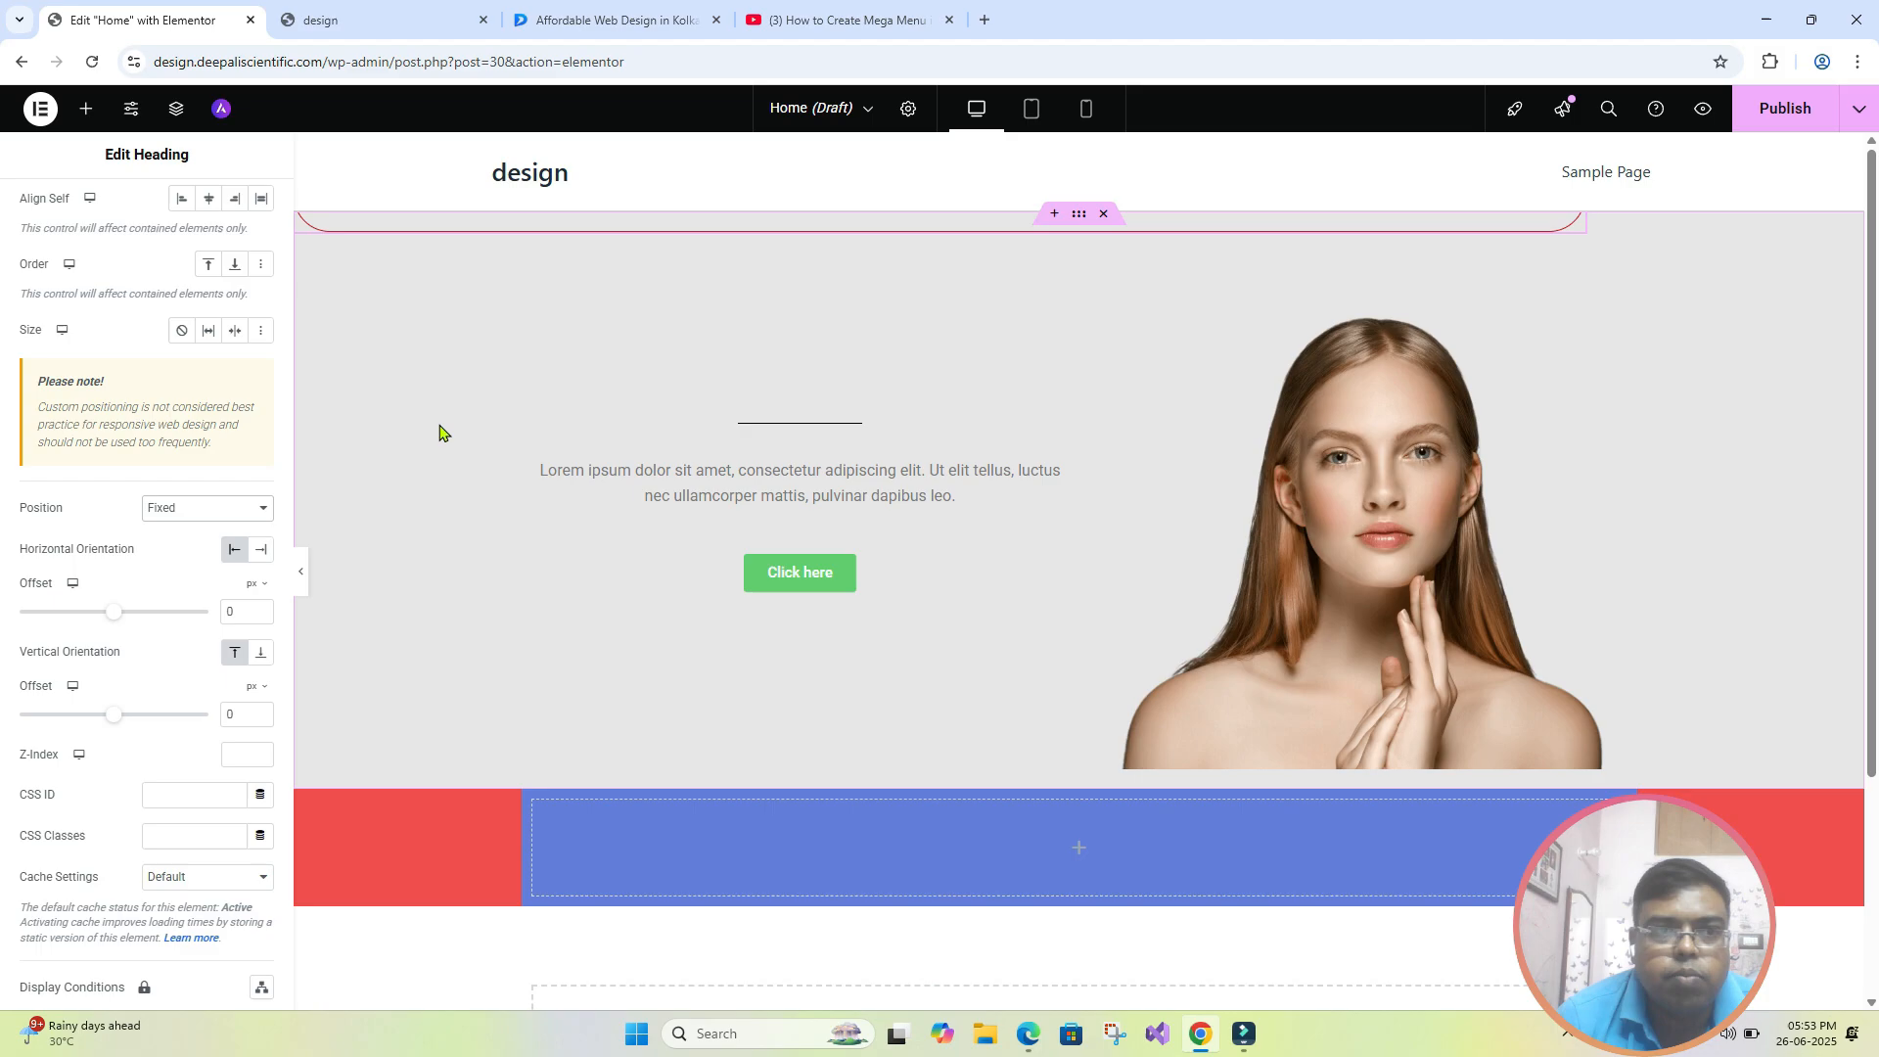
{"action": "left_click", "coordinate": [300, 572]}
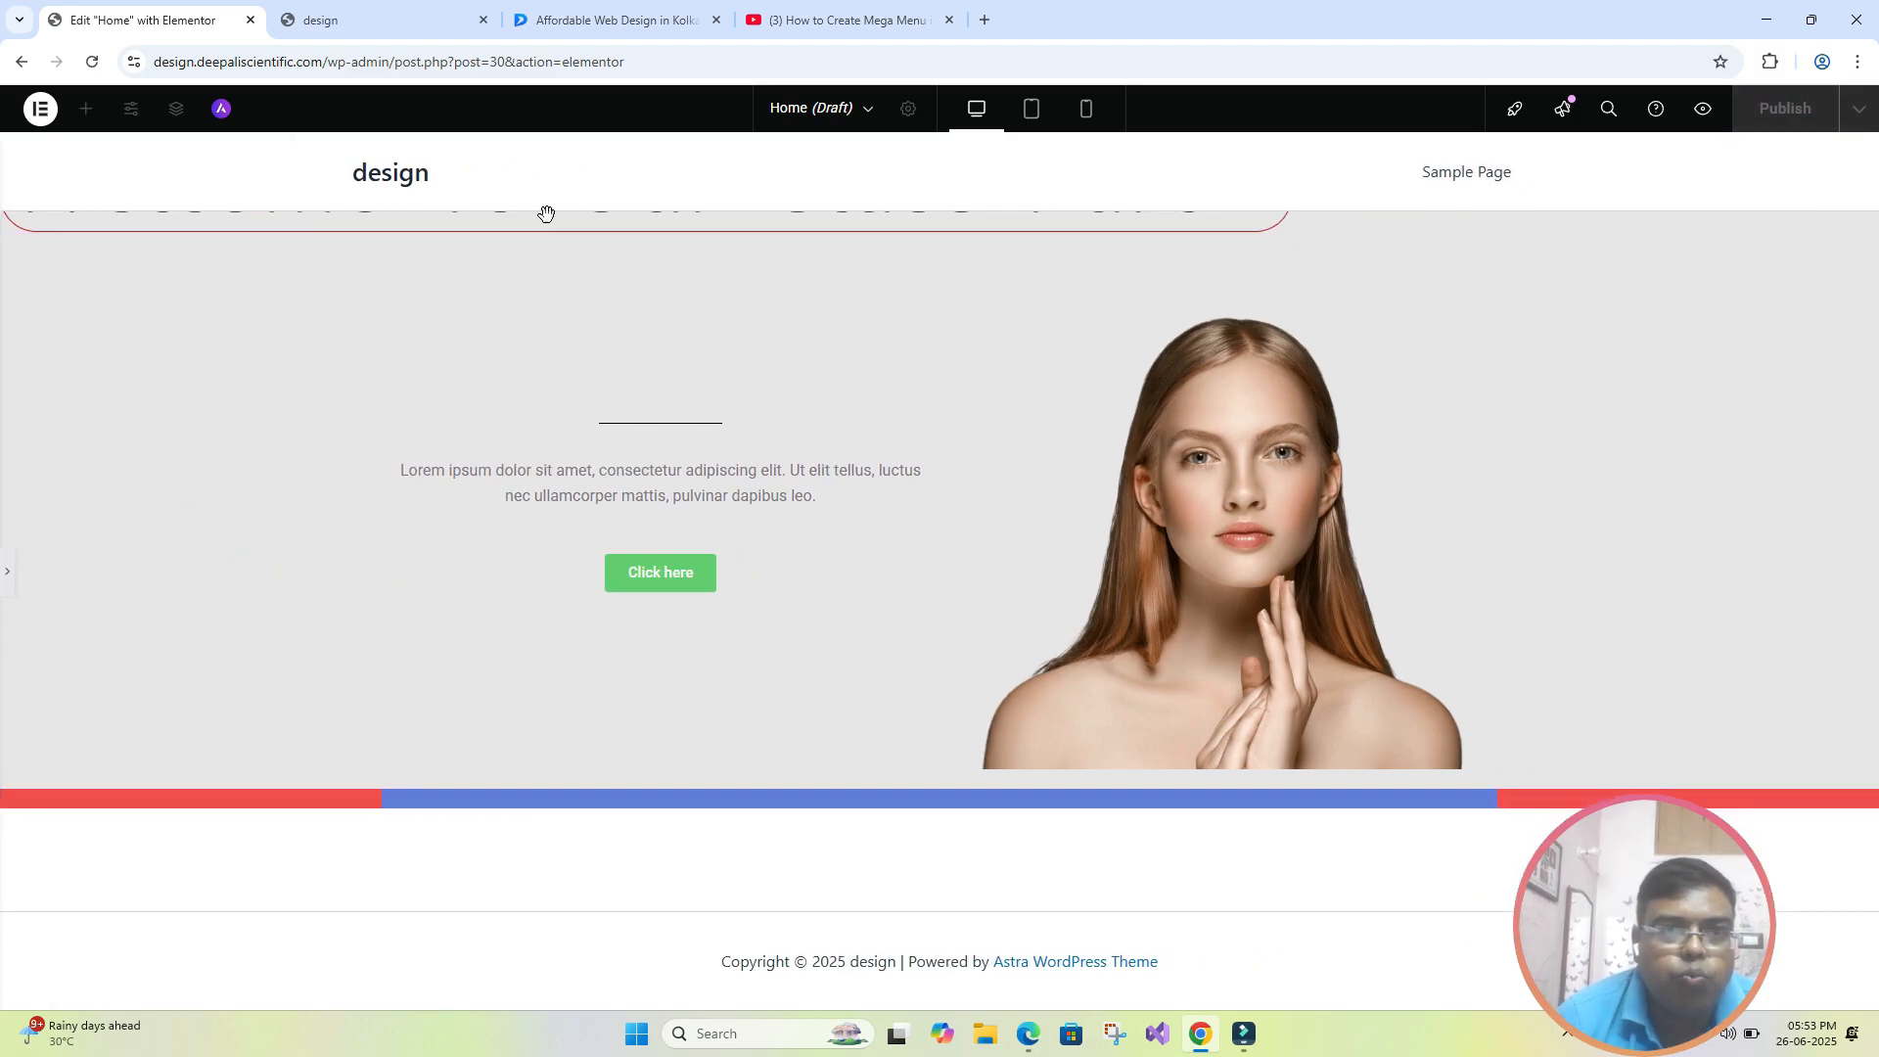
{"action": "left_click", "coordinate": [10, 577]}
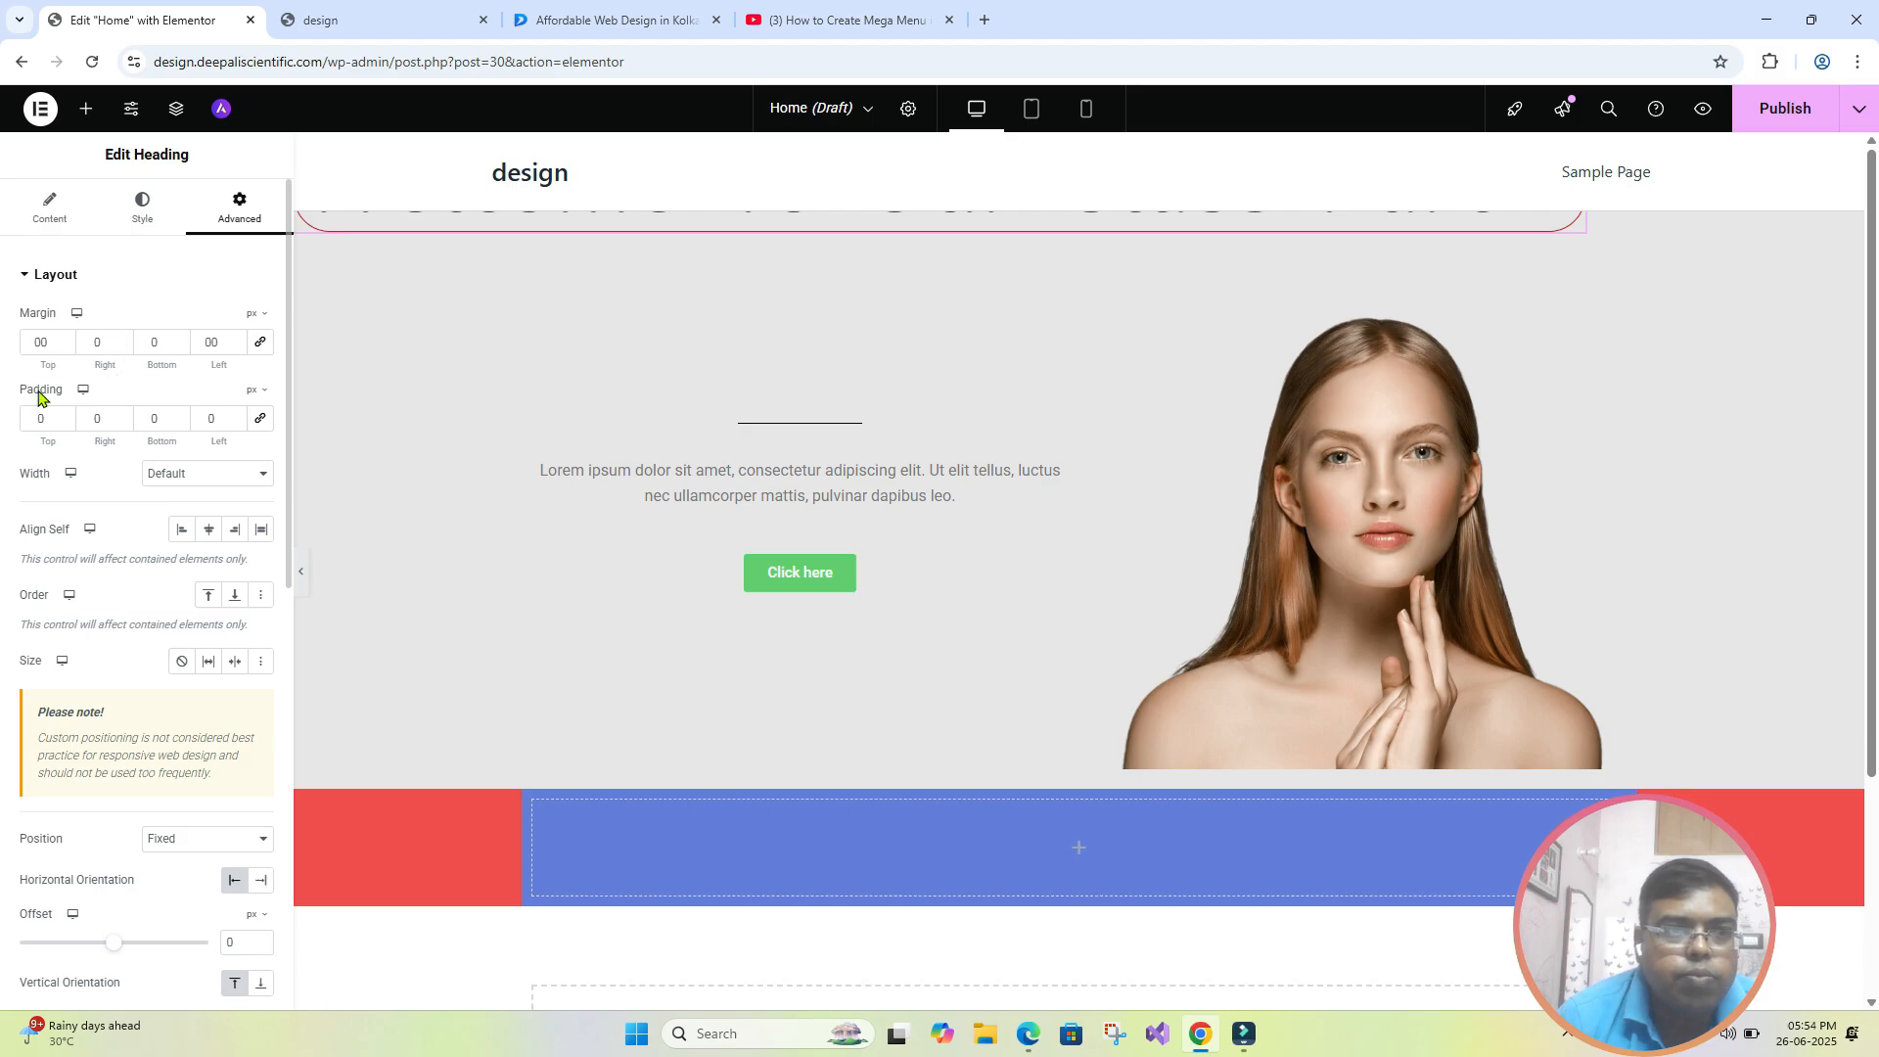
- Try top margins of 50 px and 100 px on the fixed hero heading
{"action": "double_click", "coordinate": [47, 345]}
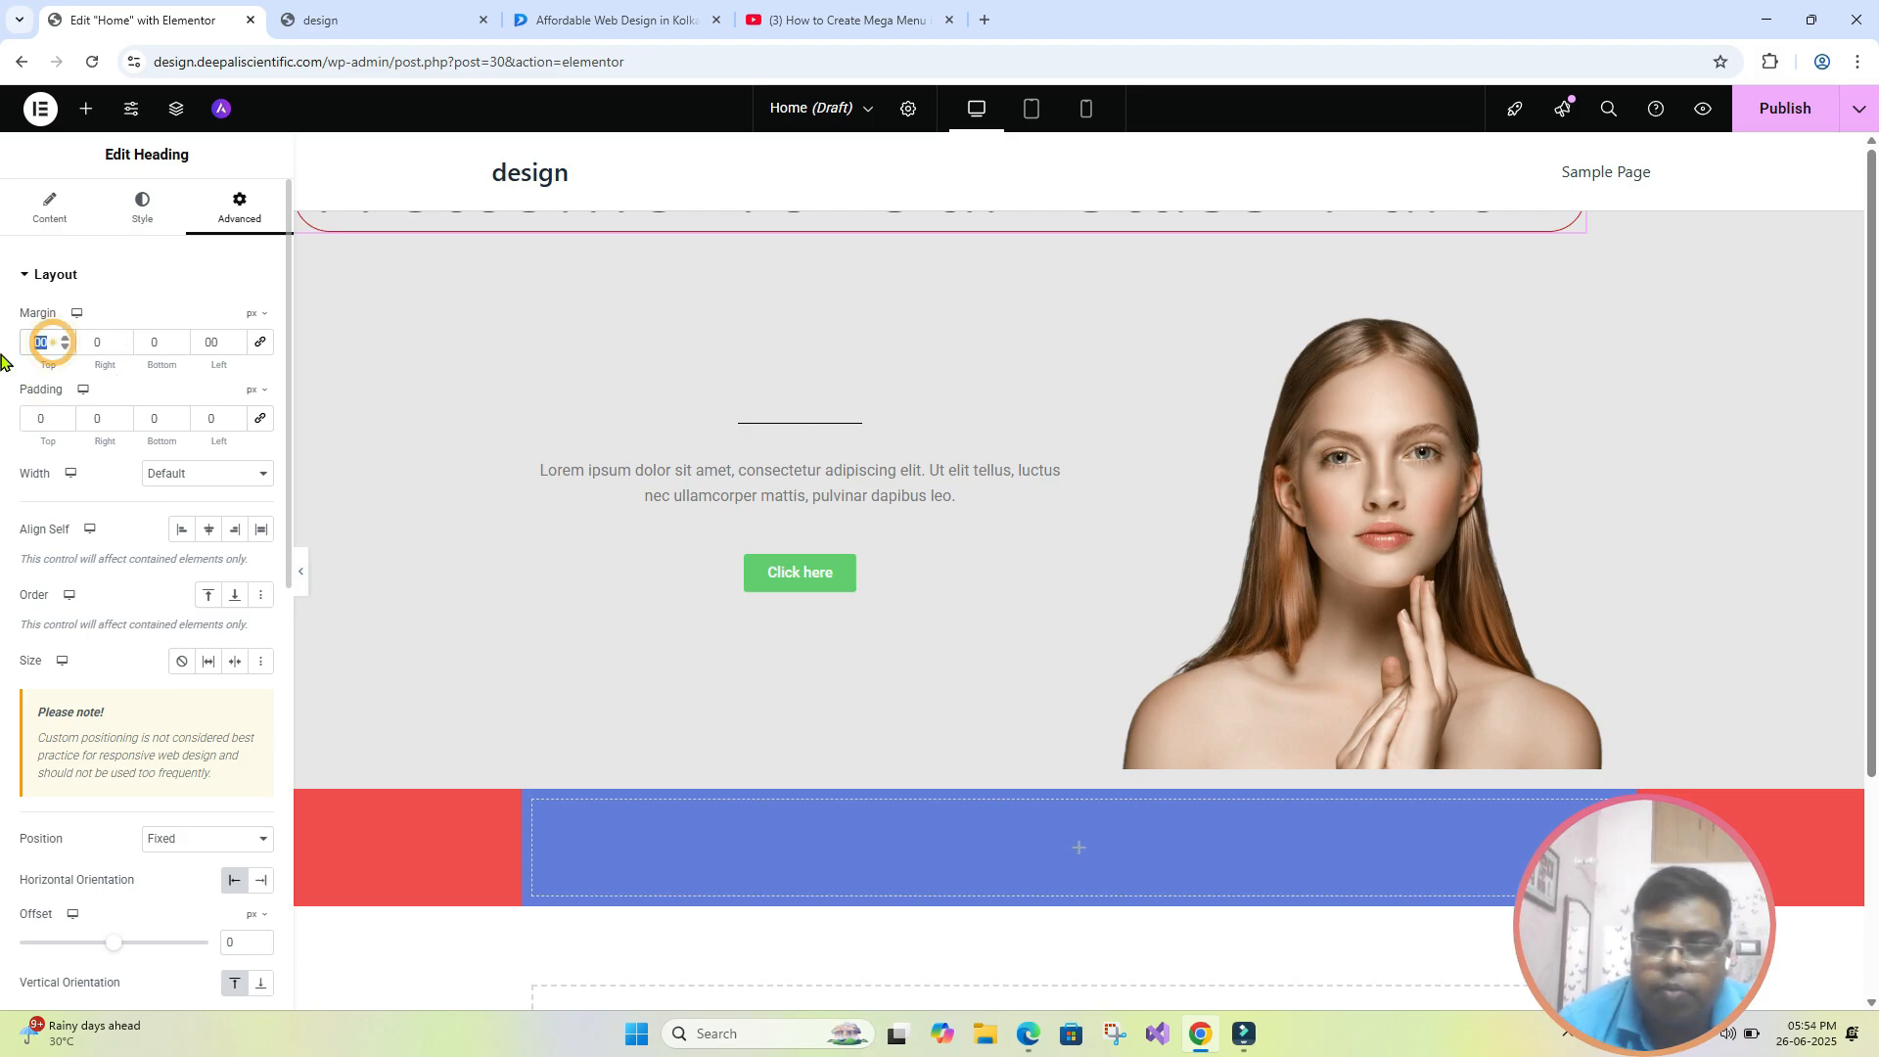
{"action": "type", "text": "50"}
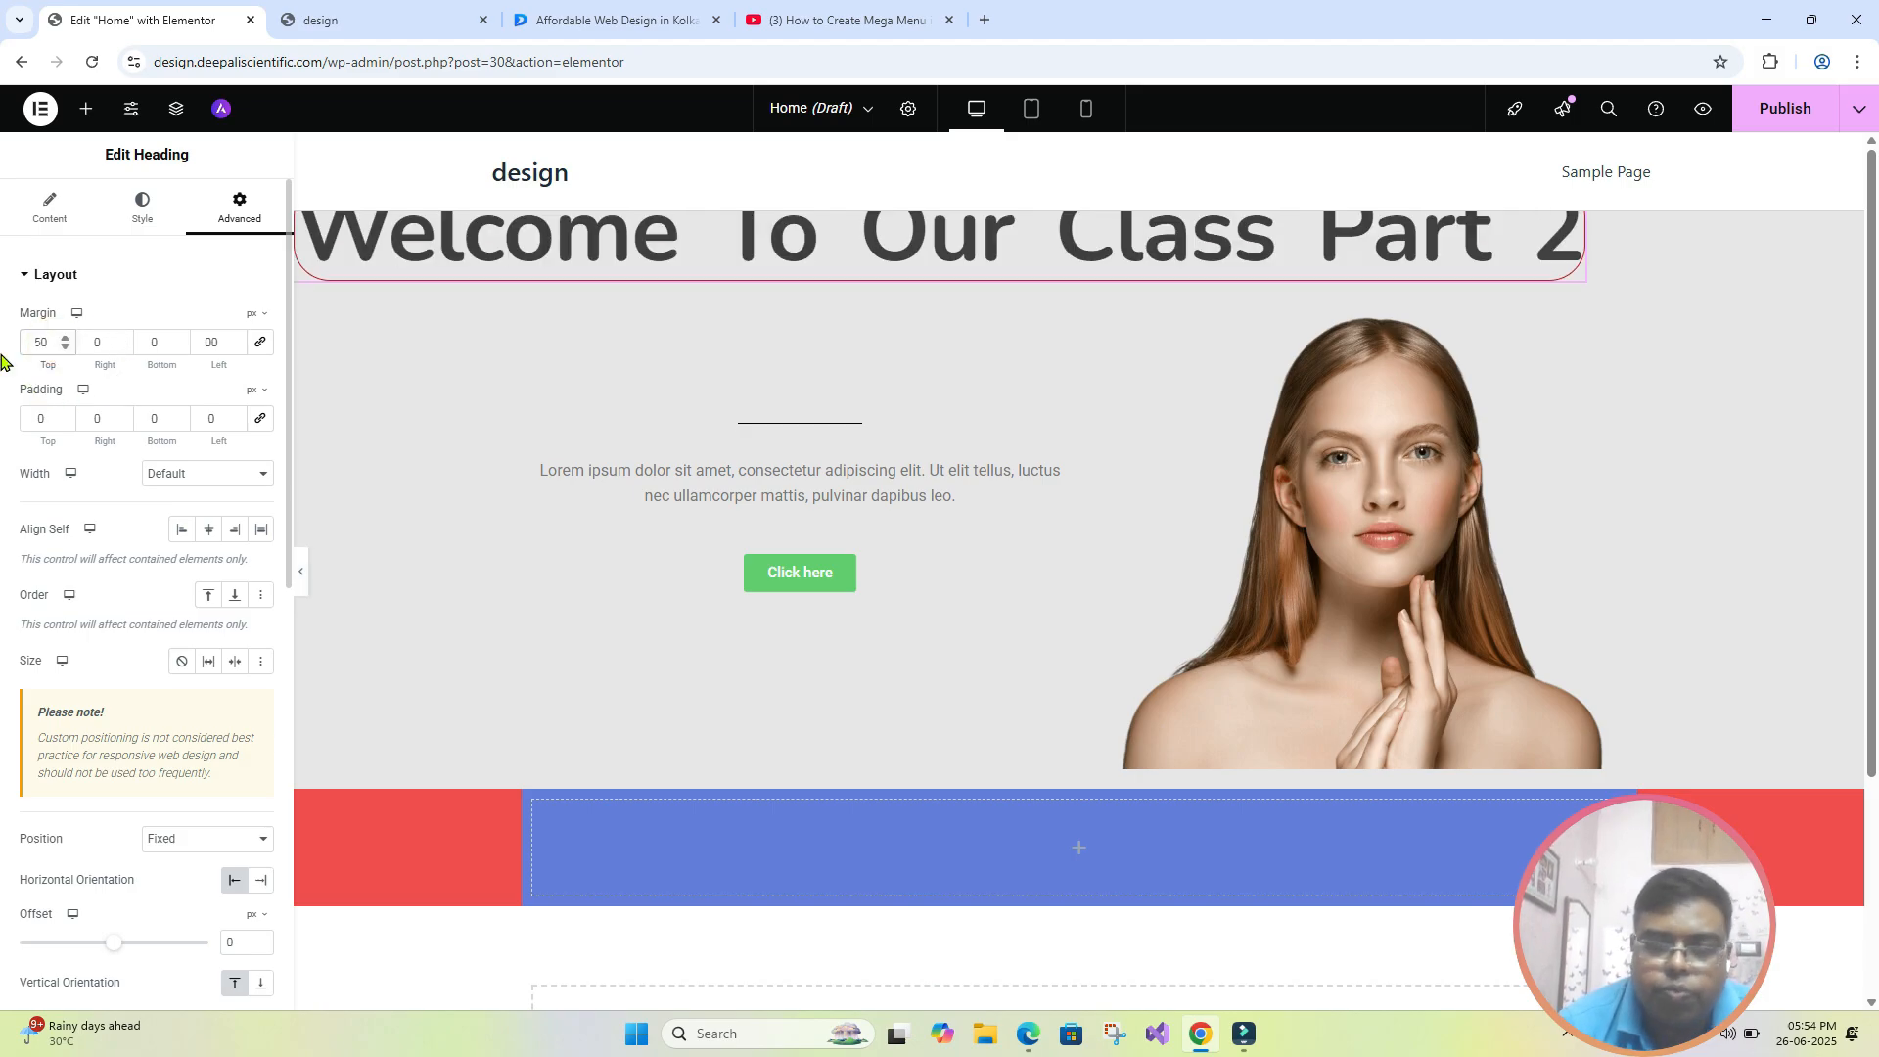
{"action": "key", "text": "BackSpace"}
{"action": "type", "text": "0"}
{"action": "key", "text": "BackSpace"}
{"action": "key", "text": "BackSpace"}
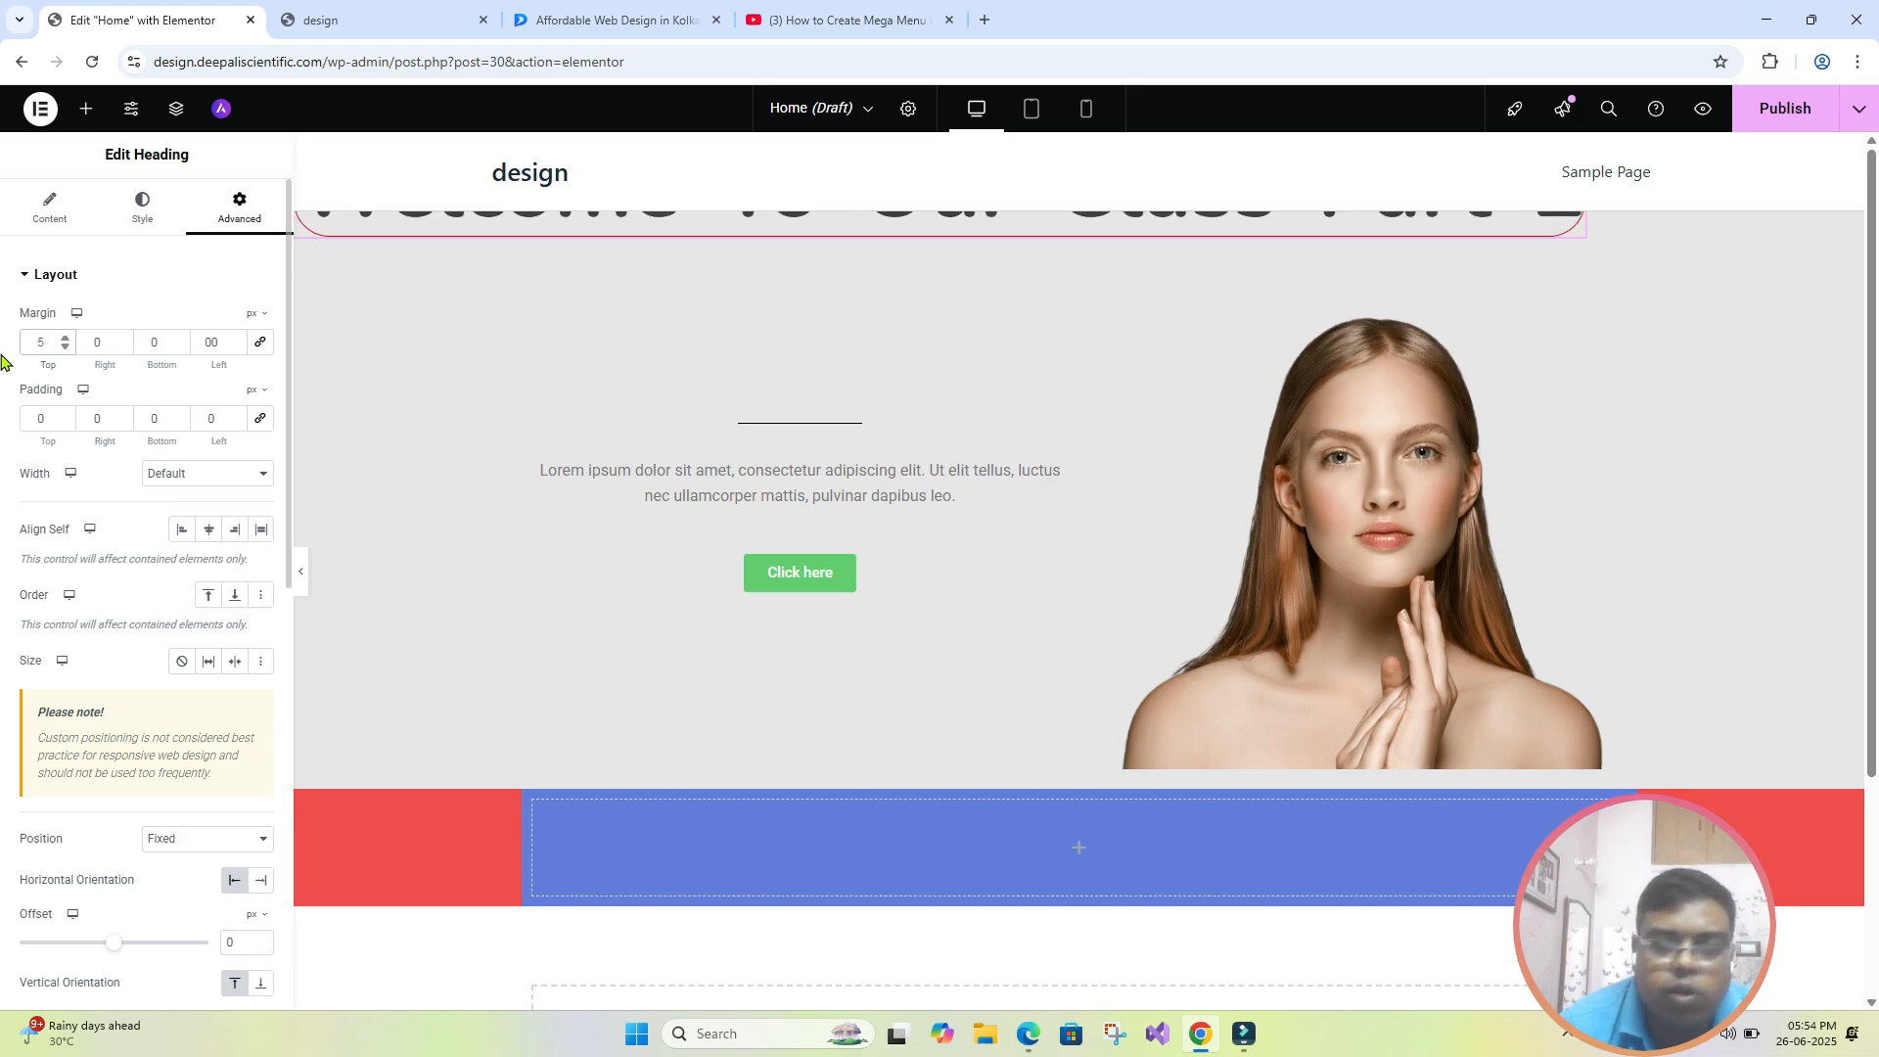
{"action": "type", "text": "0100"}
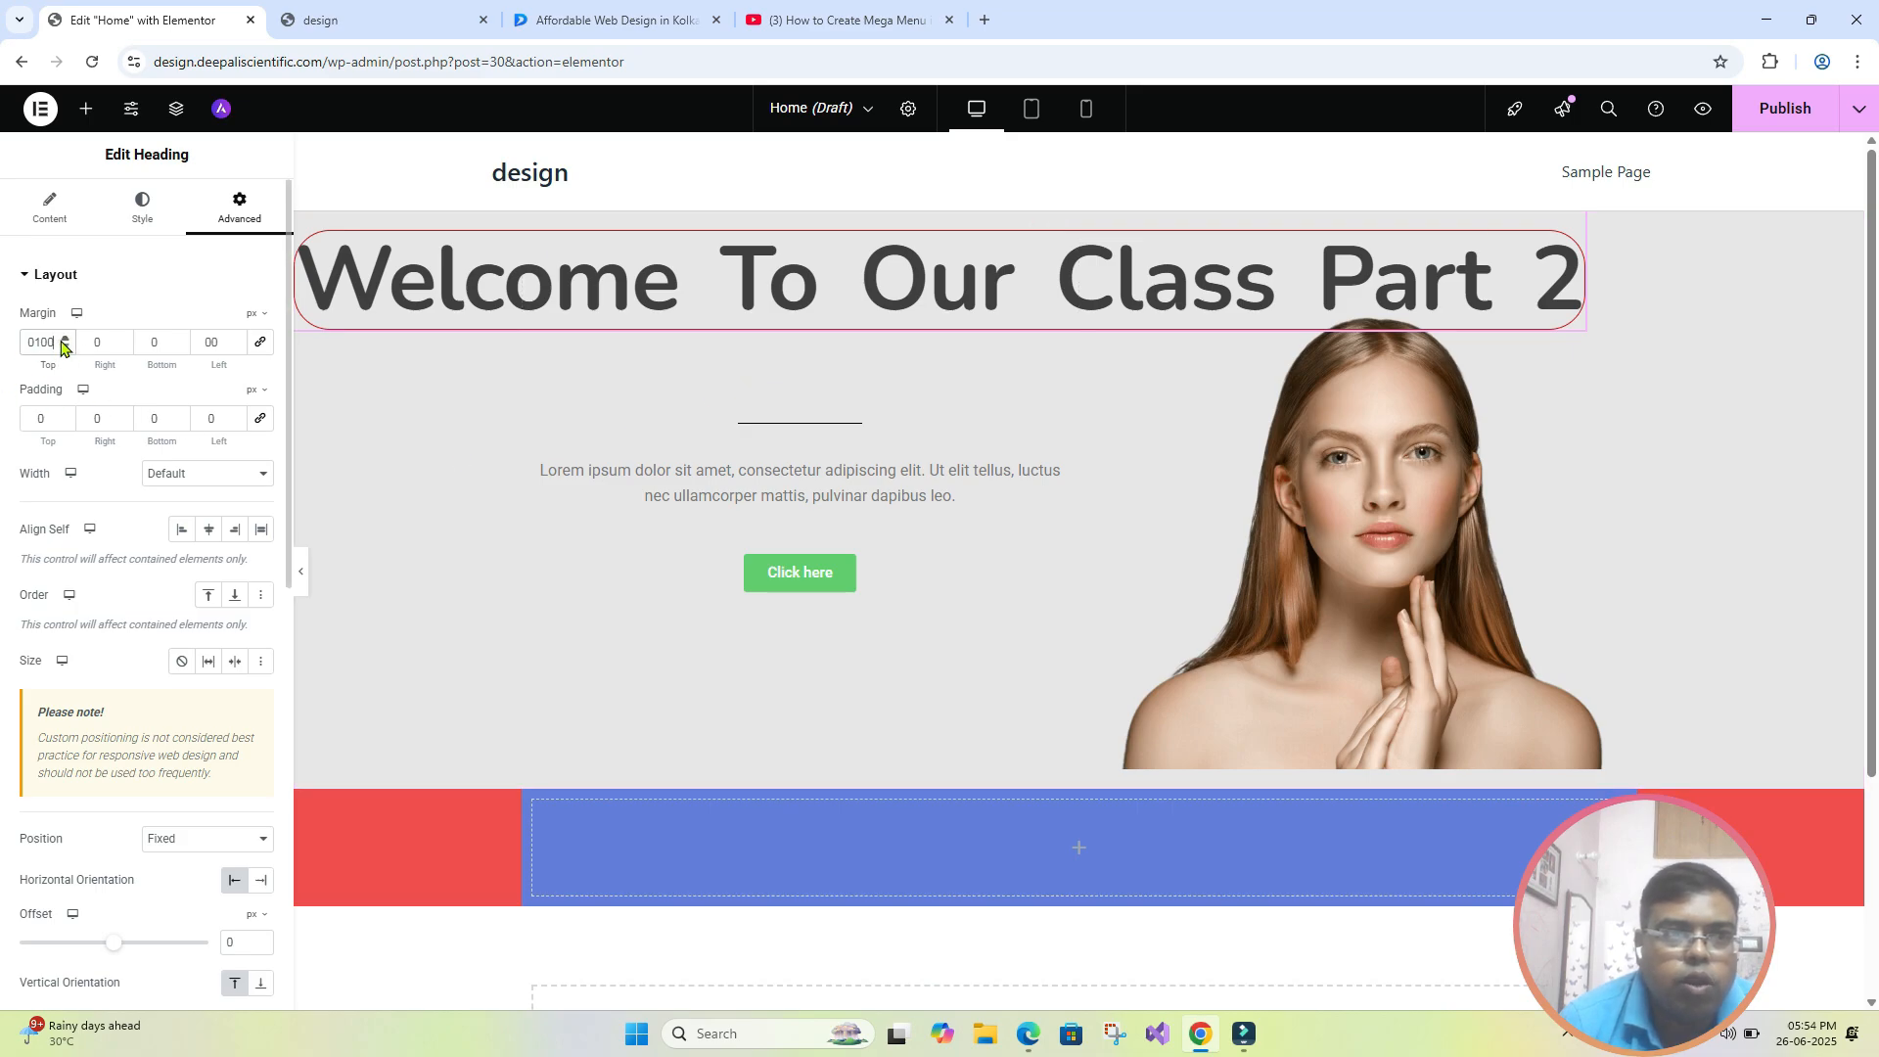
- Set the hero heading's top margin to 150 px and check how the fixed heading behaves while the page scrolls
{"action": "left_click_drag", "start_coordinate": [55, 339], "coordinate": [23, 348]}
{"action": "type", "text": "150"}
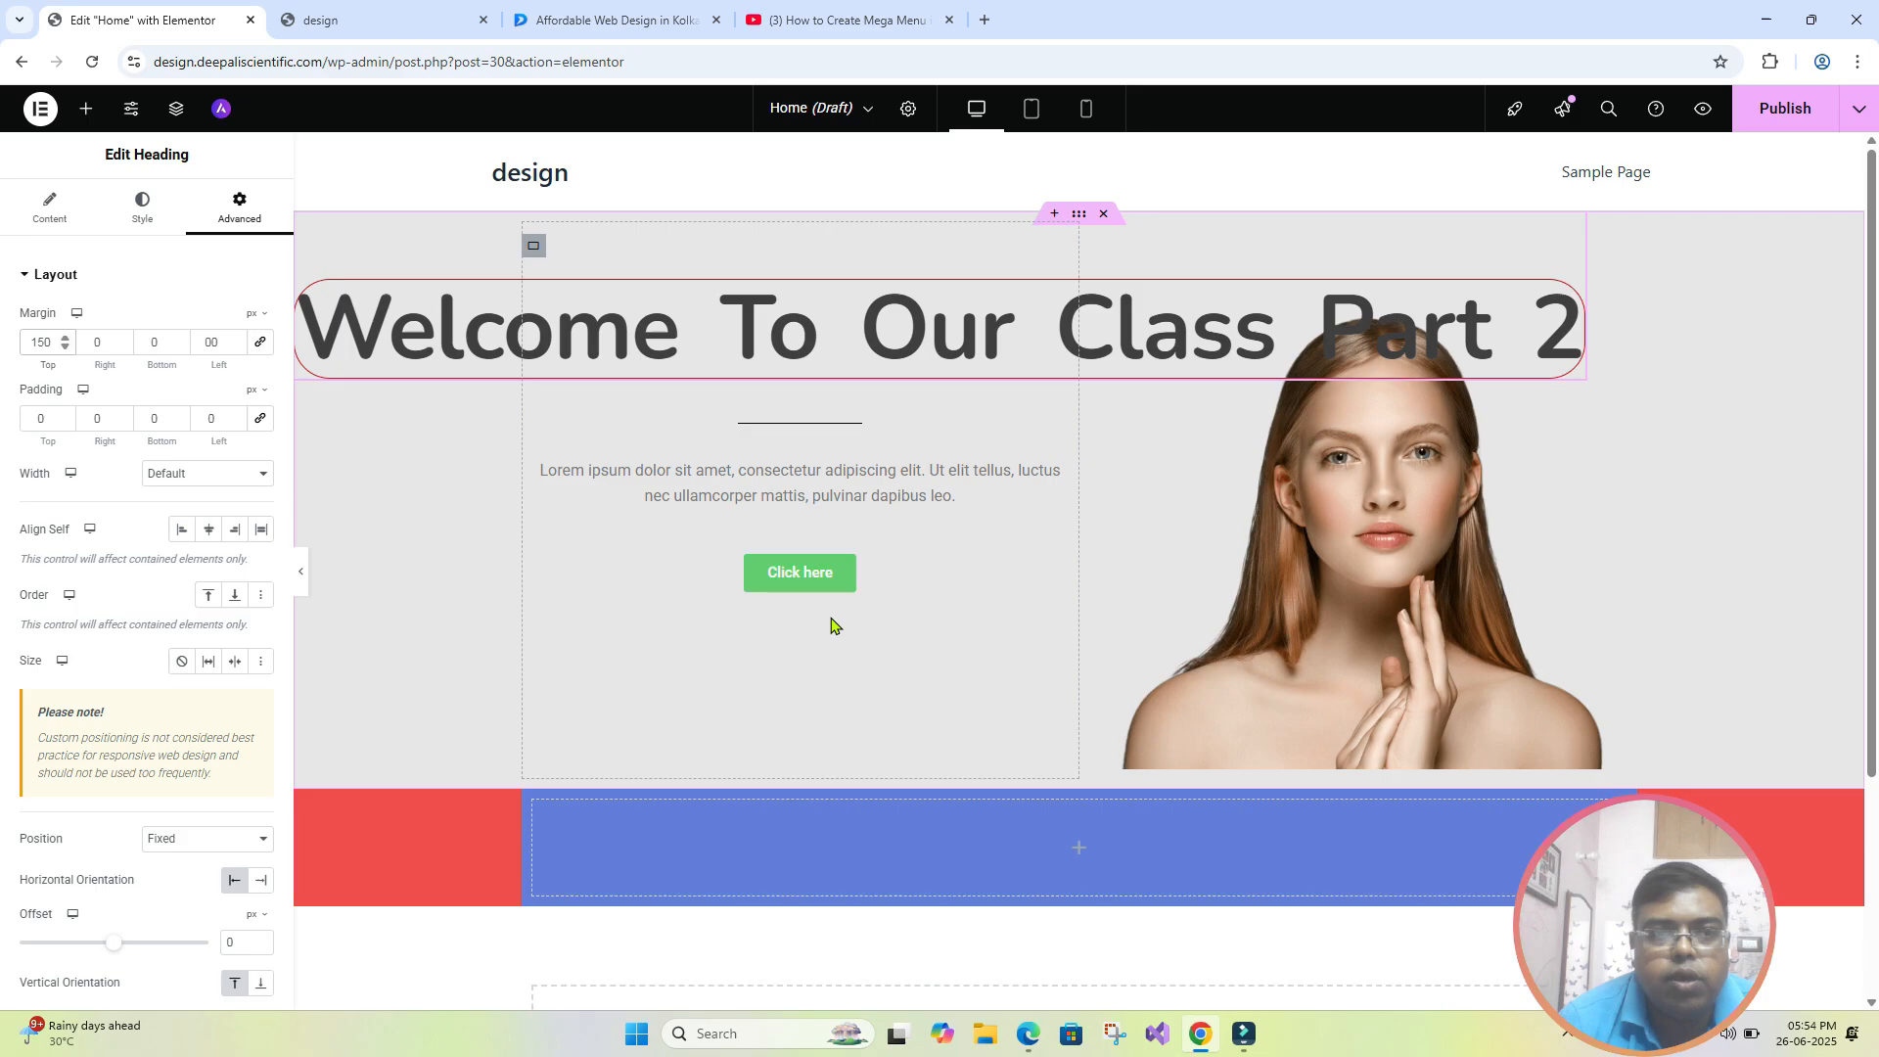
{"action": "scroll", "coordinate": [832, 624], "scroll_direction": "down", "scroll_amount": 3}
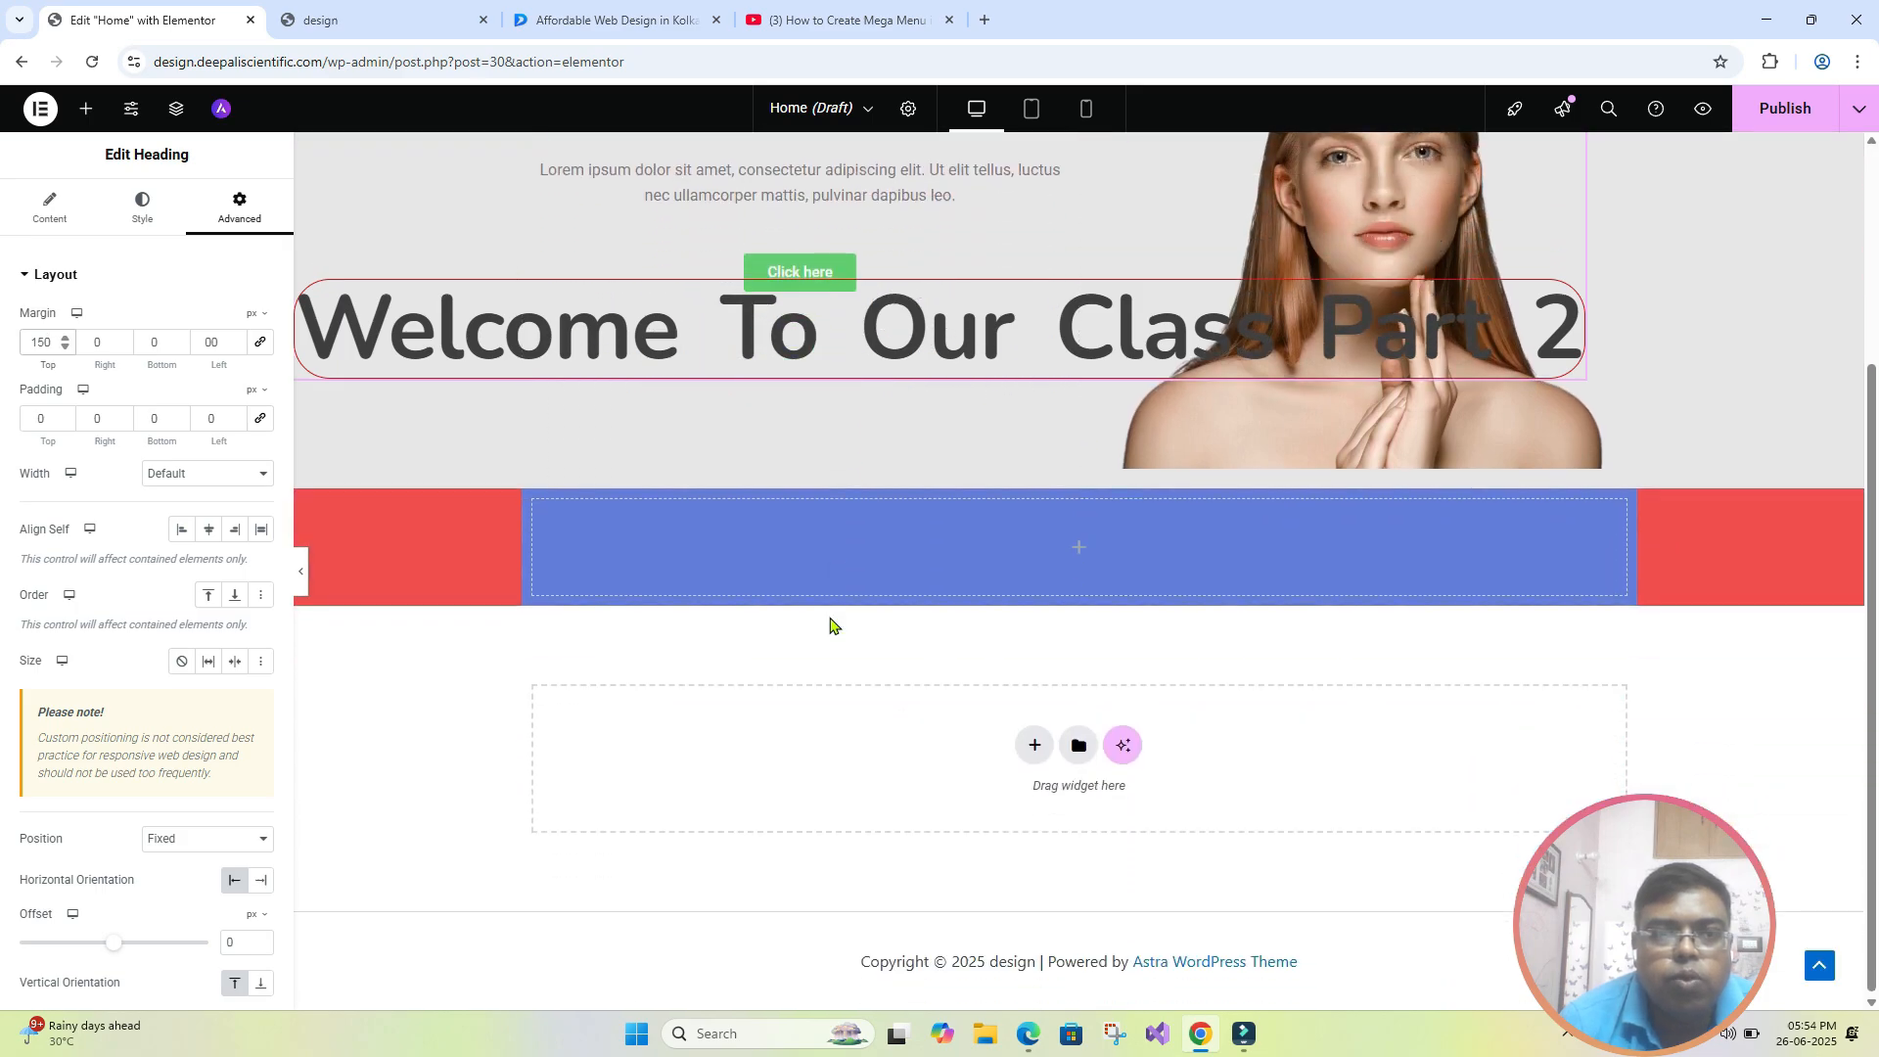
{"action": "scroll", "coordinate": [832, 624], "scroll_direction": "up", "scroll_amount": 3}
{"action": "scroll", "coordinate": [832, 624], "scroll_direction": "down", "scroll_amount": 3}
{"action": "scroll", "coordinate": [832, 624], "scroll_direction": "up", "scroll_amount": 3}
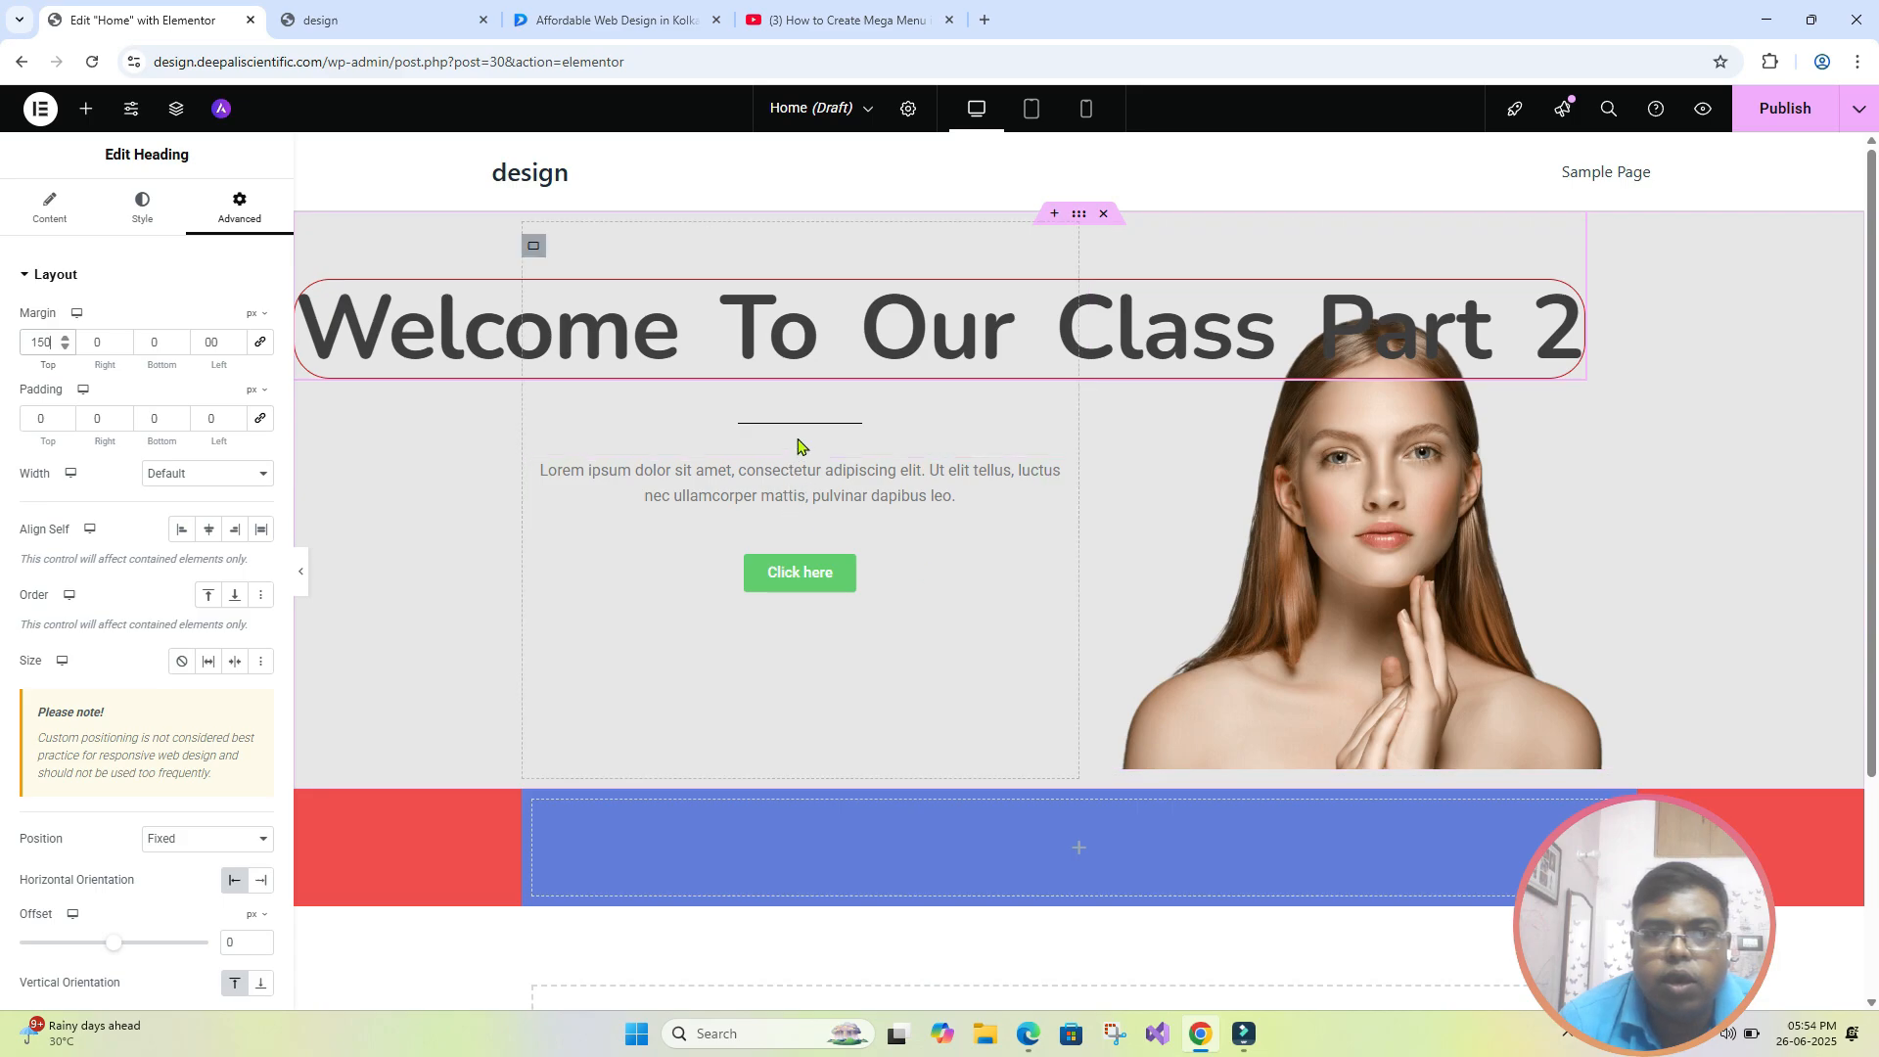
{"action": "scroll", "coordinate": [932, 487], "scroll_direction": "down", "scroll_amount": 1}
{"action": "scroll", "coordinate": [930, 487], "scroll_direction": "down", "scroll_amount": 3}
{"action": "scroll", "coordinate": [930, 486], "scroll_direction": "up", "scroll_amount": 3}
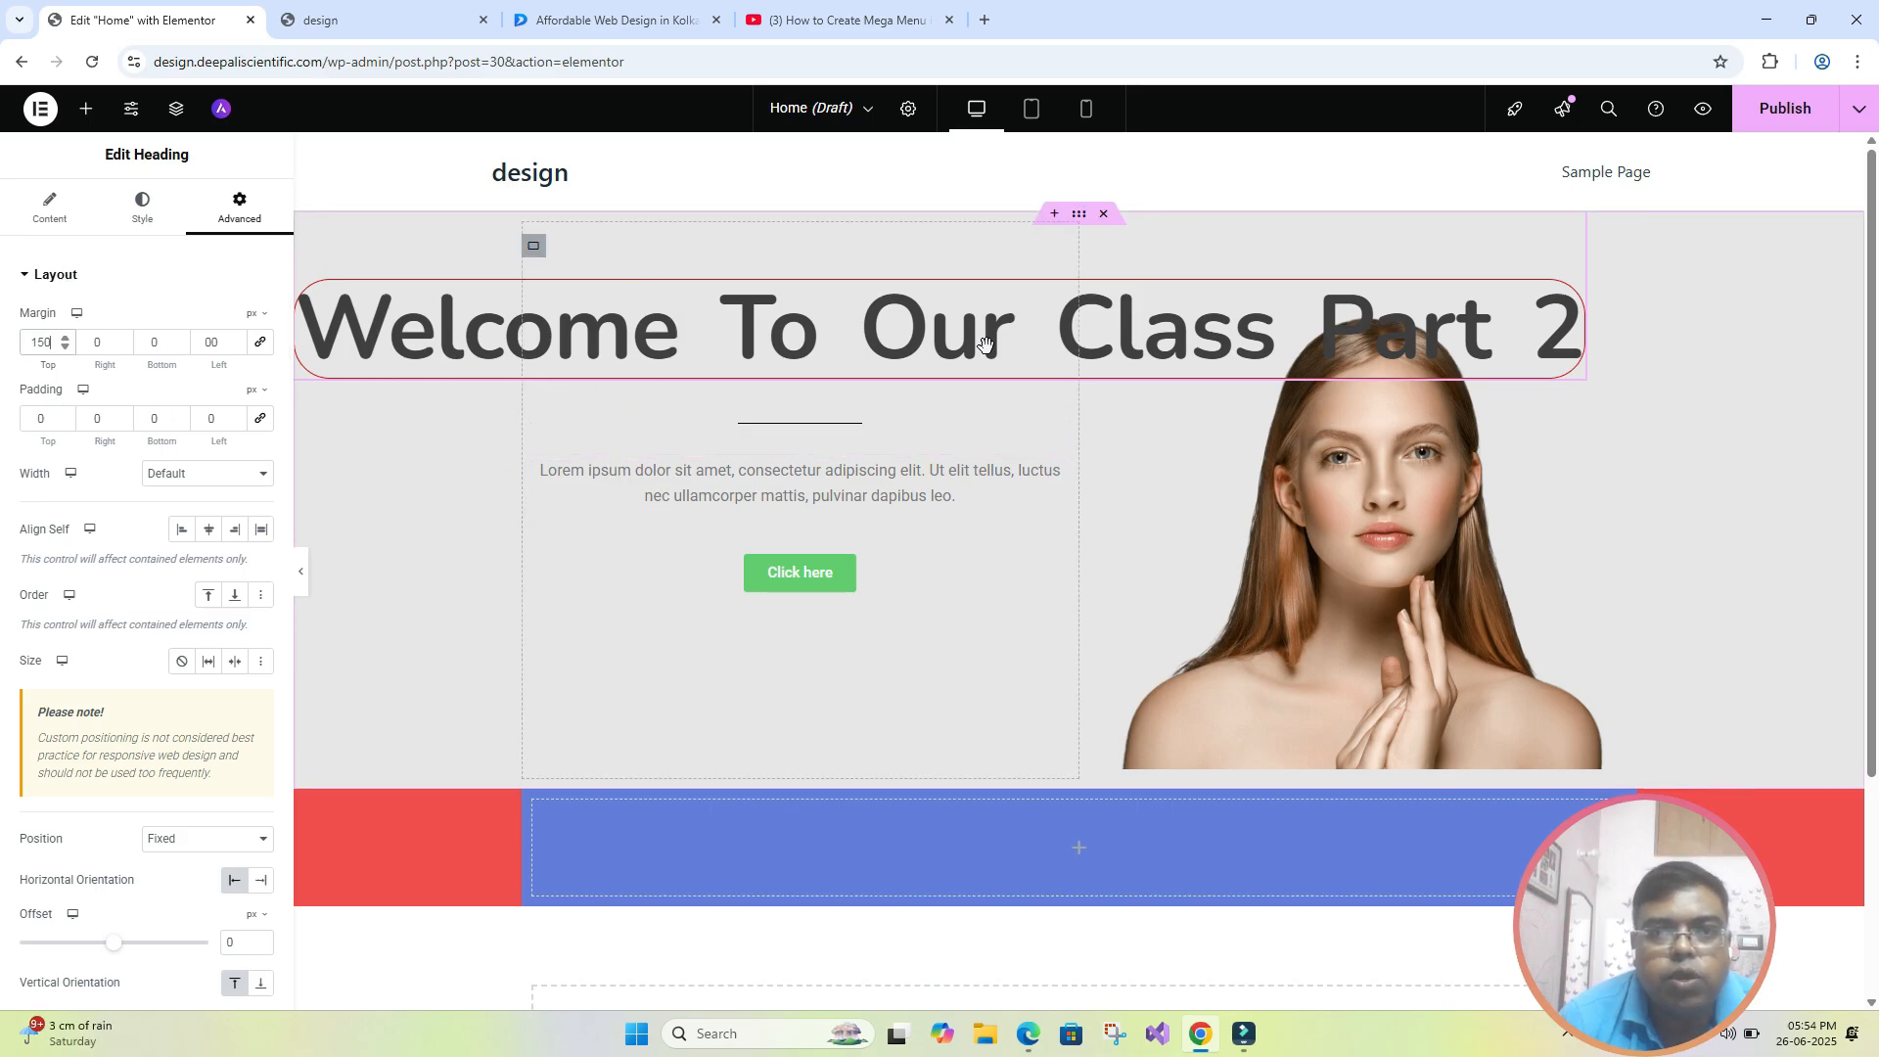
- Look through the advanced layout settings of the hero section's outer container
{"action": "left_click", "coordinate": [1078, 215]}
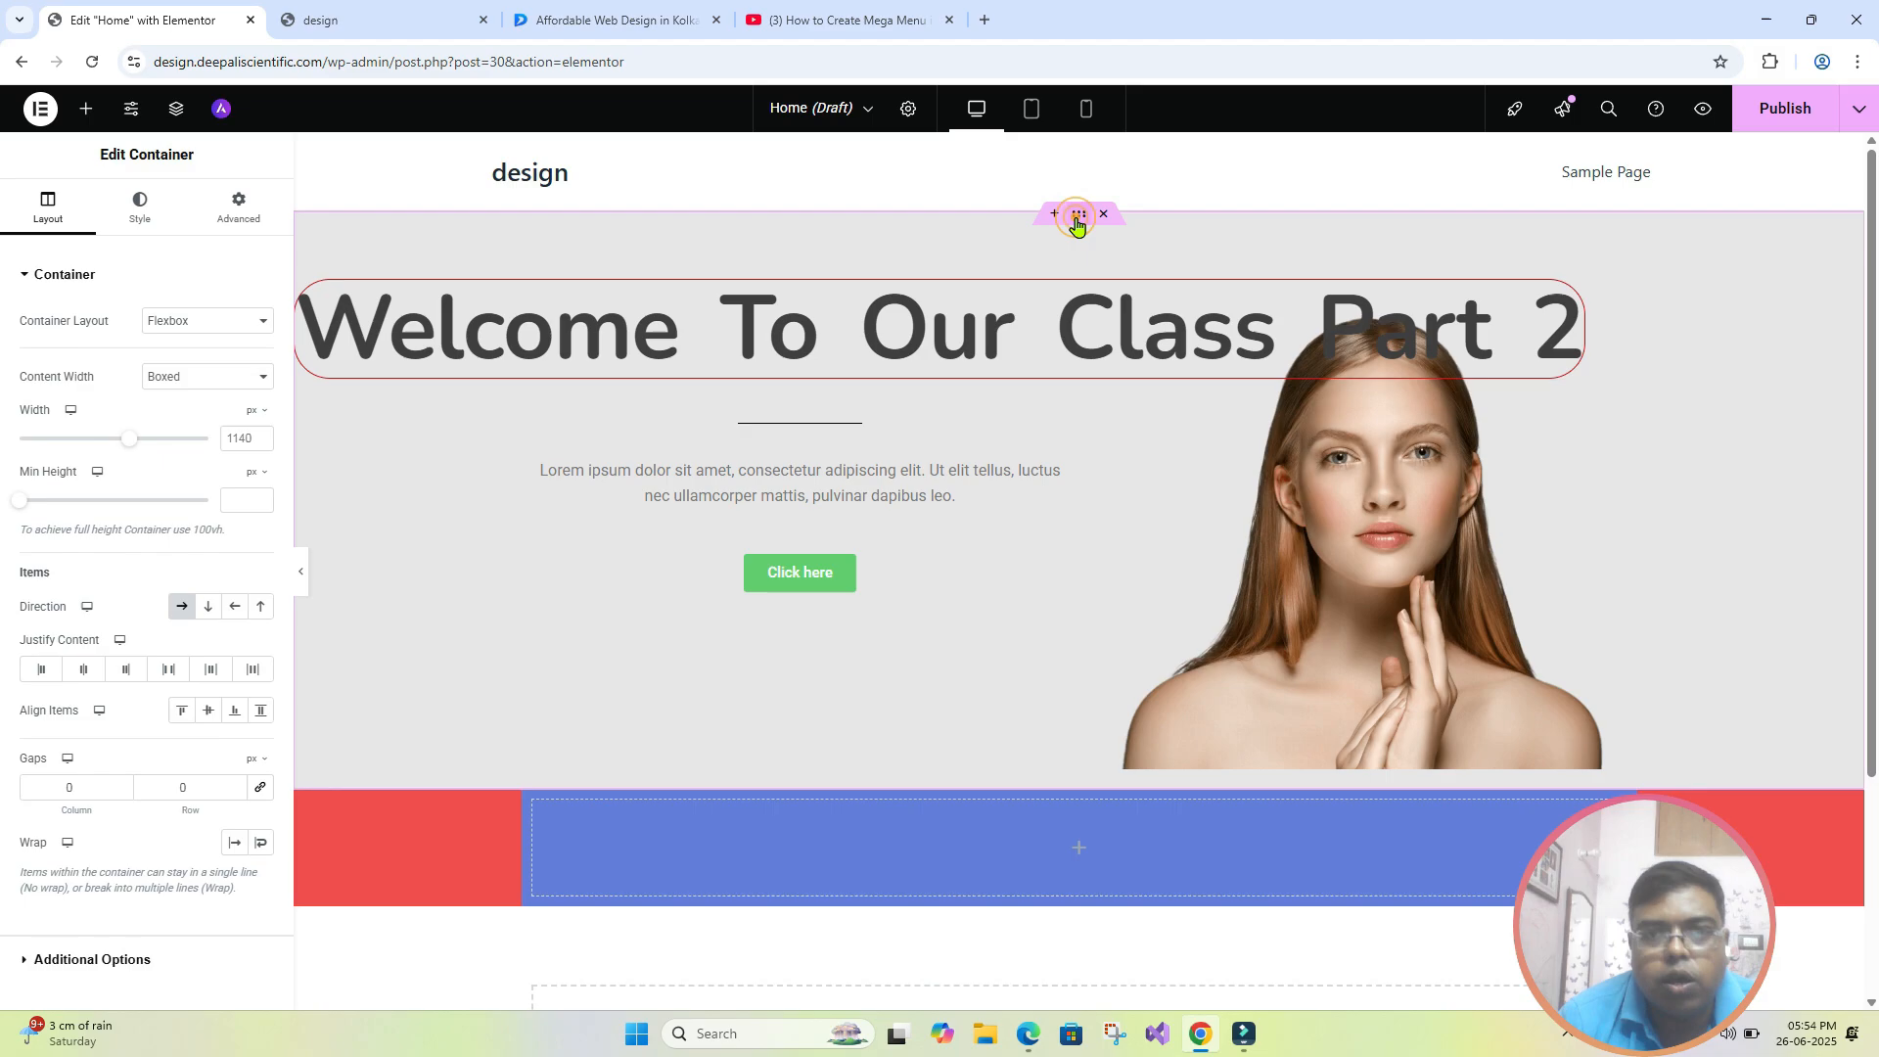
{"action": "left_click", "coordinate": [239, 208]}
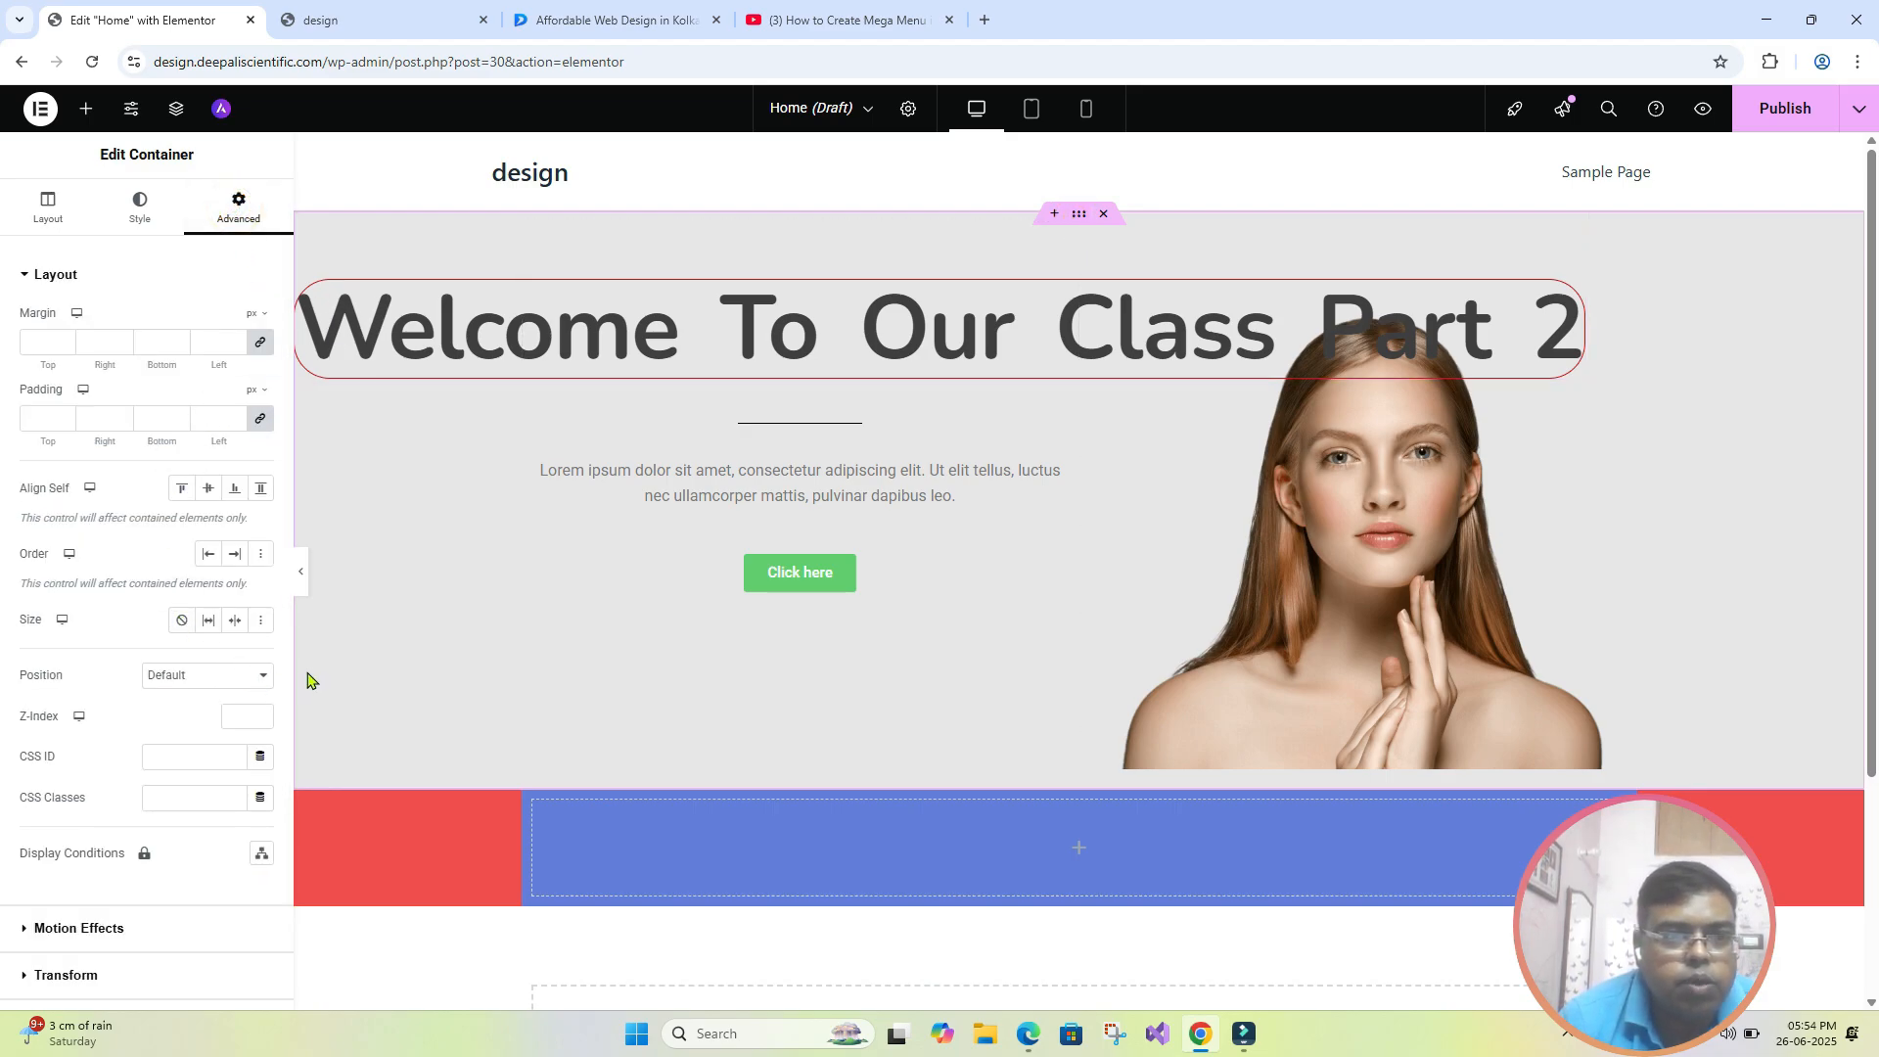
{"action": "scroll", "coordinate": [249, 685], "scroll_direction": "down", "scroll_amount": 2}
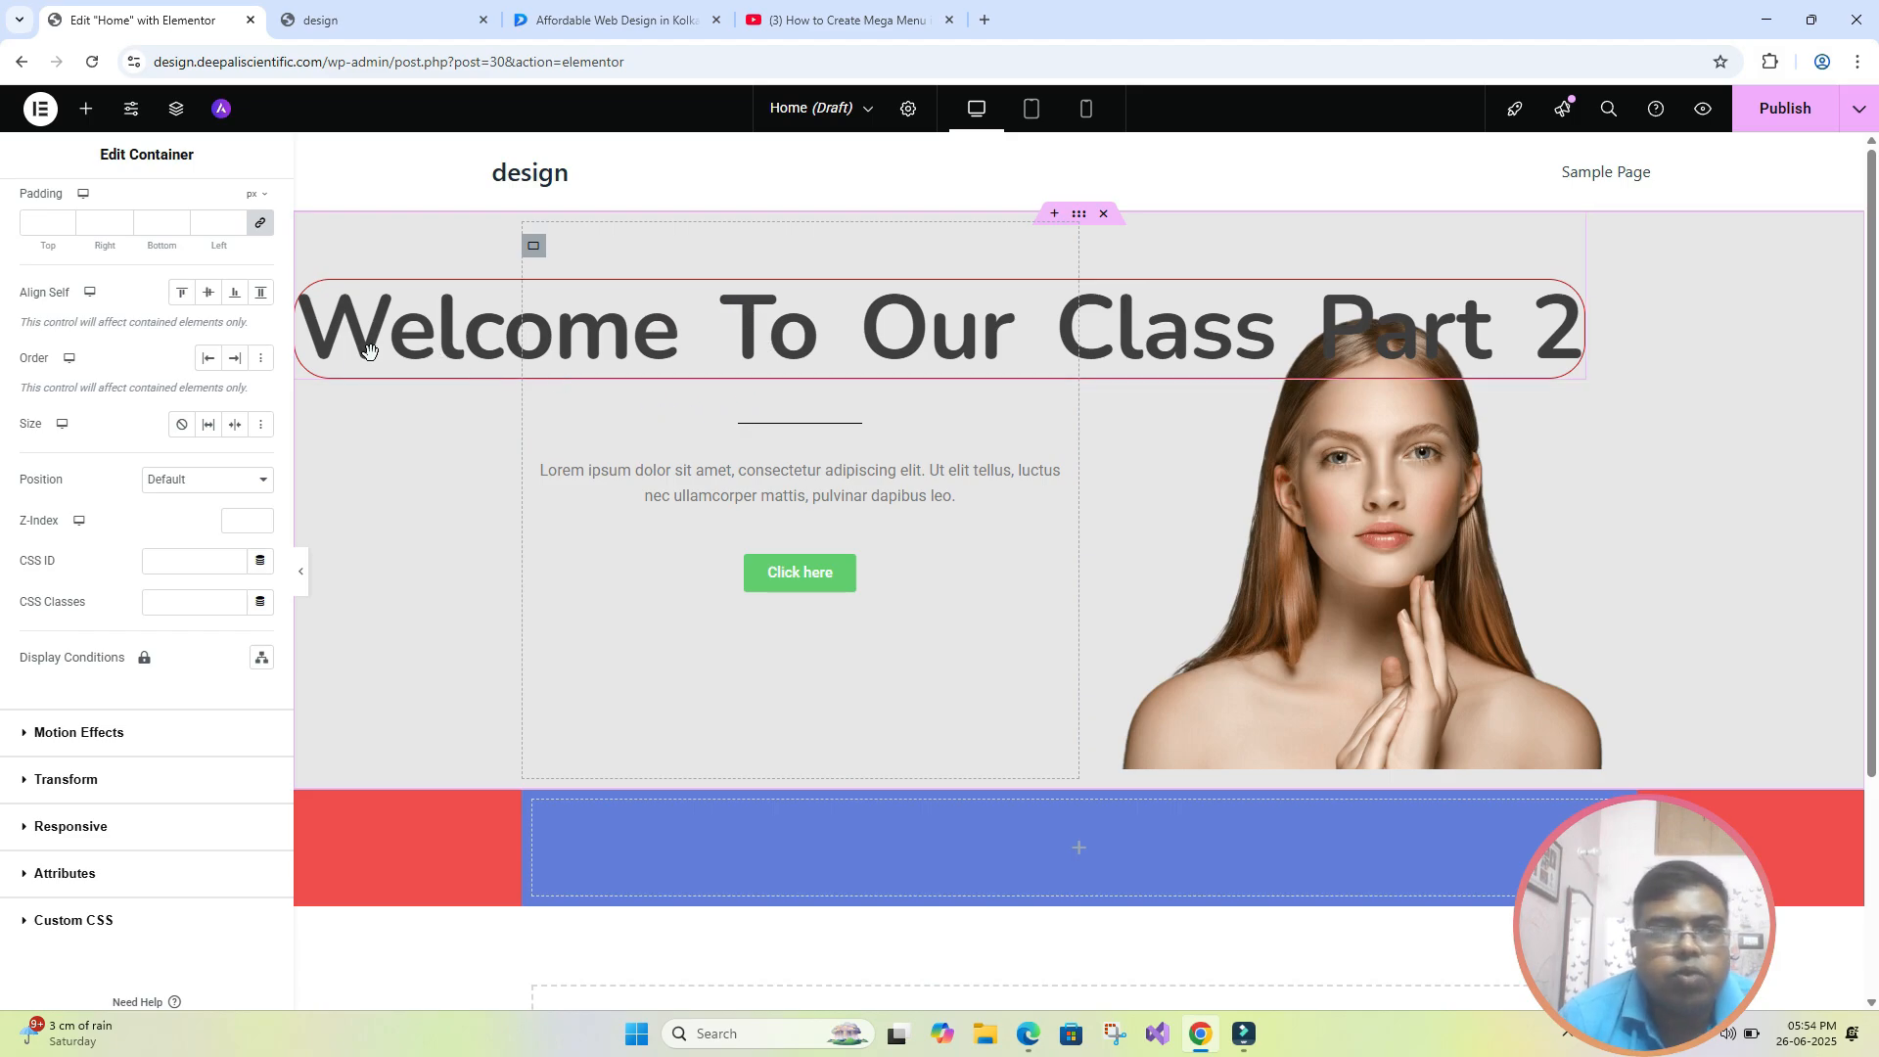
- Try Absolute positioning on the hero heading with a 196 px horizontal offset and a -114 px vertical offset
{"action": "left_click", "coordinate": [732, 359]}
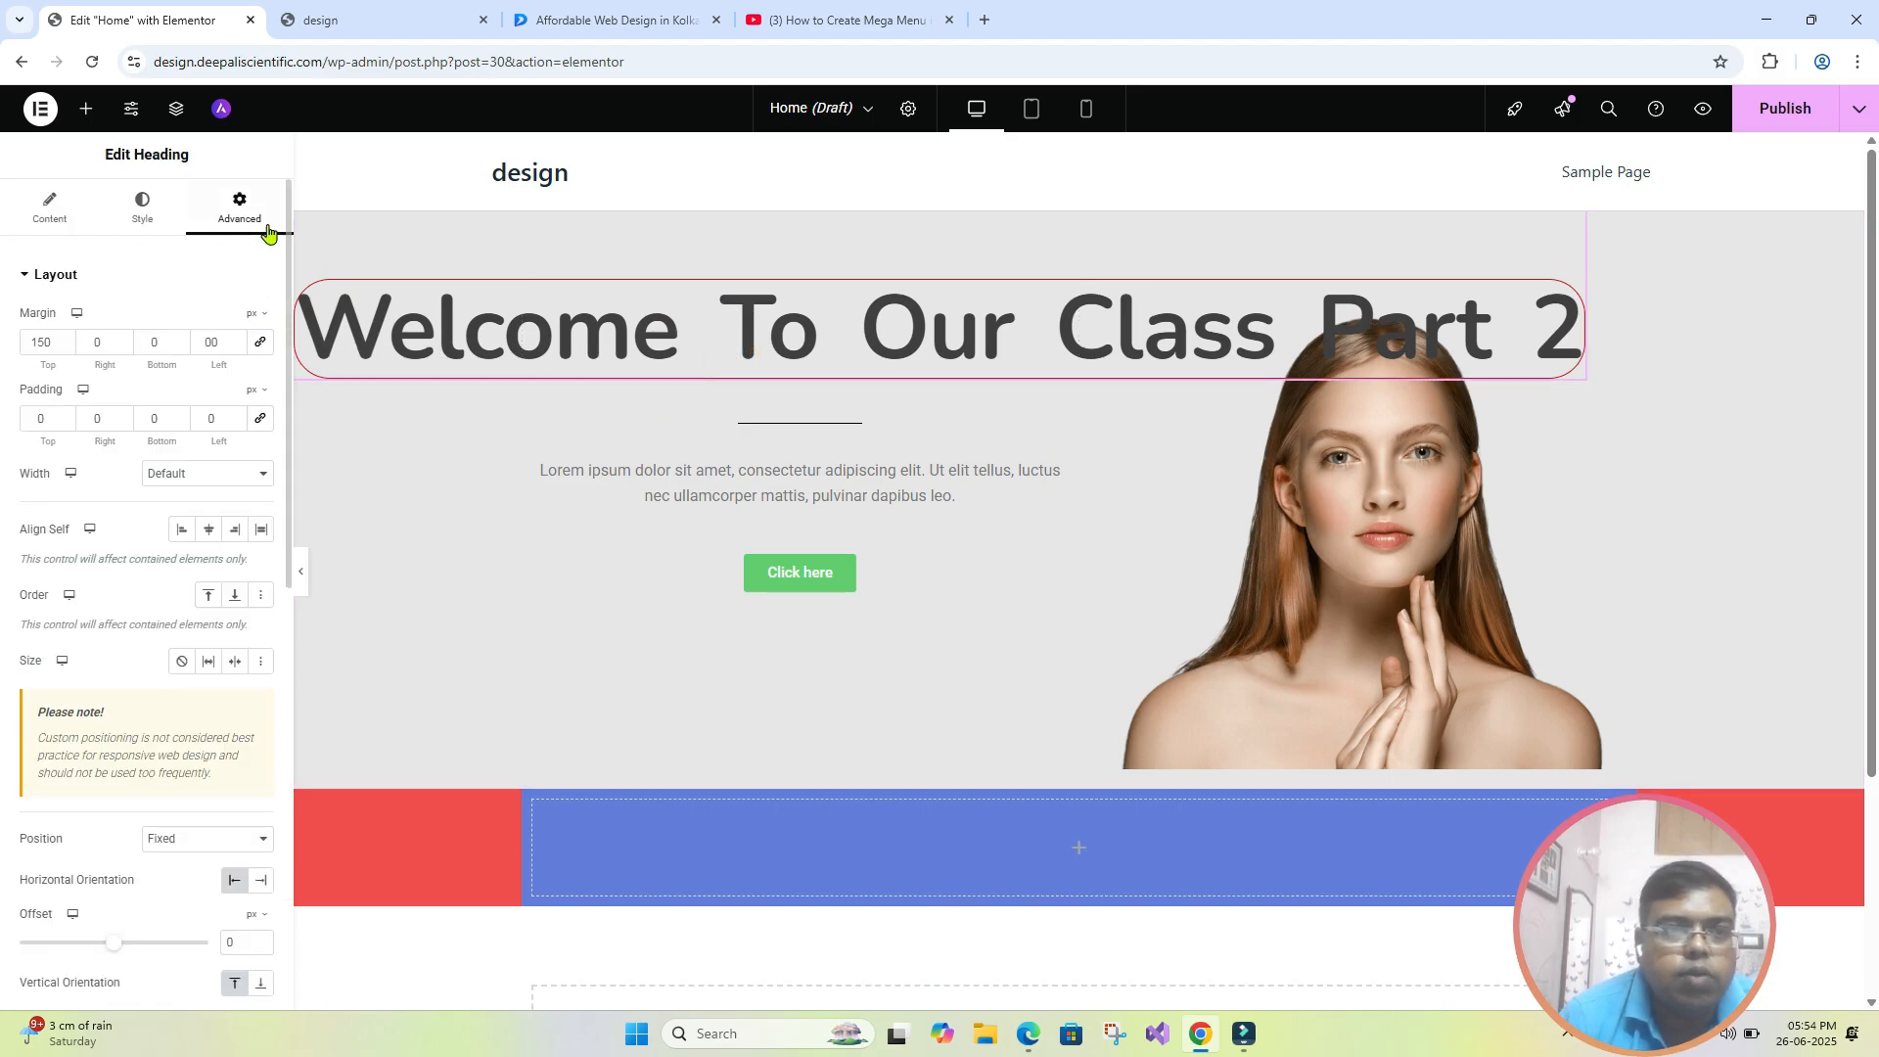
{"action": "scroll", "coordinate": [163, 604], "scroll_direction": "down", "scroll_amount": 3}
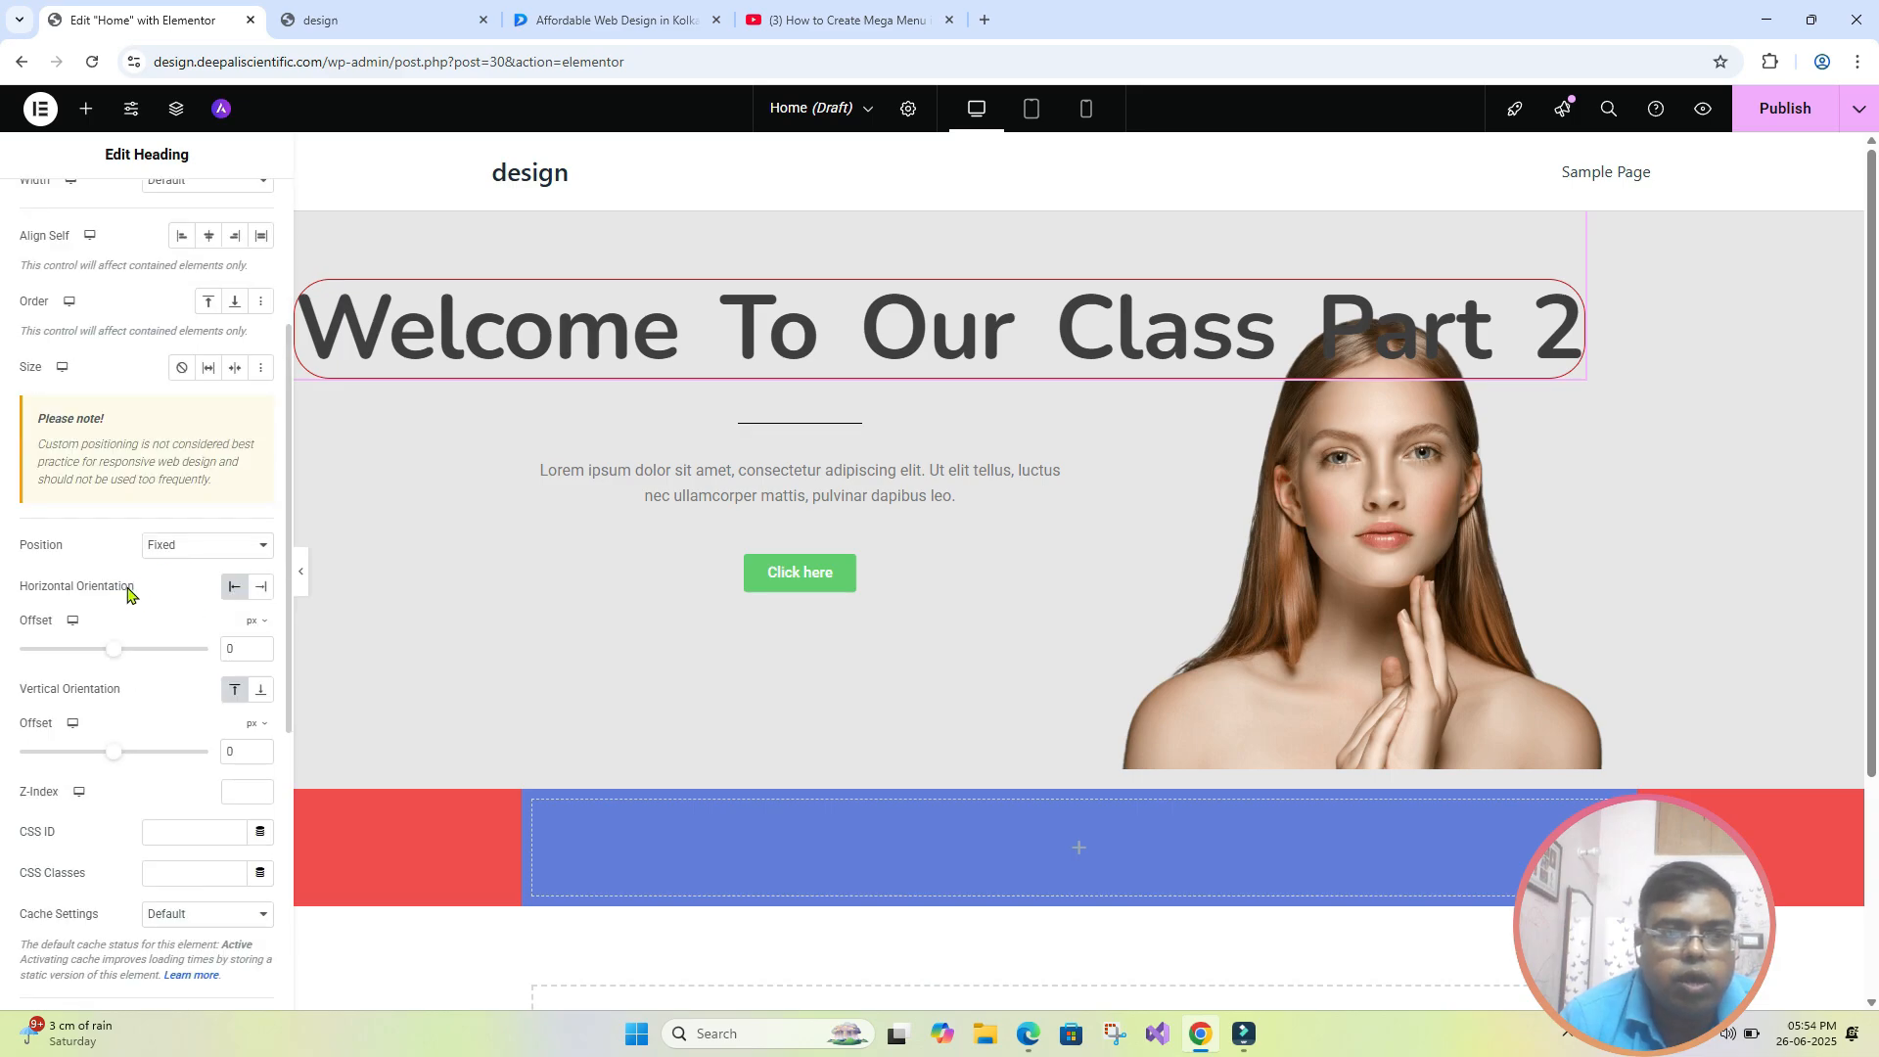
{"action": "left_click", "coordinate": [261, 554]}
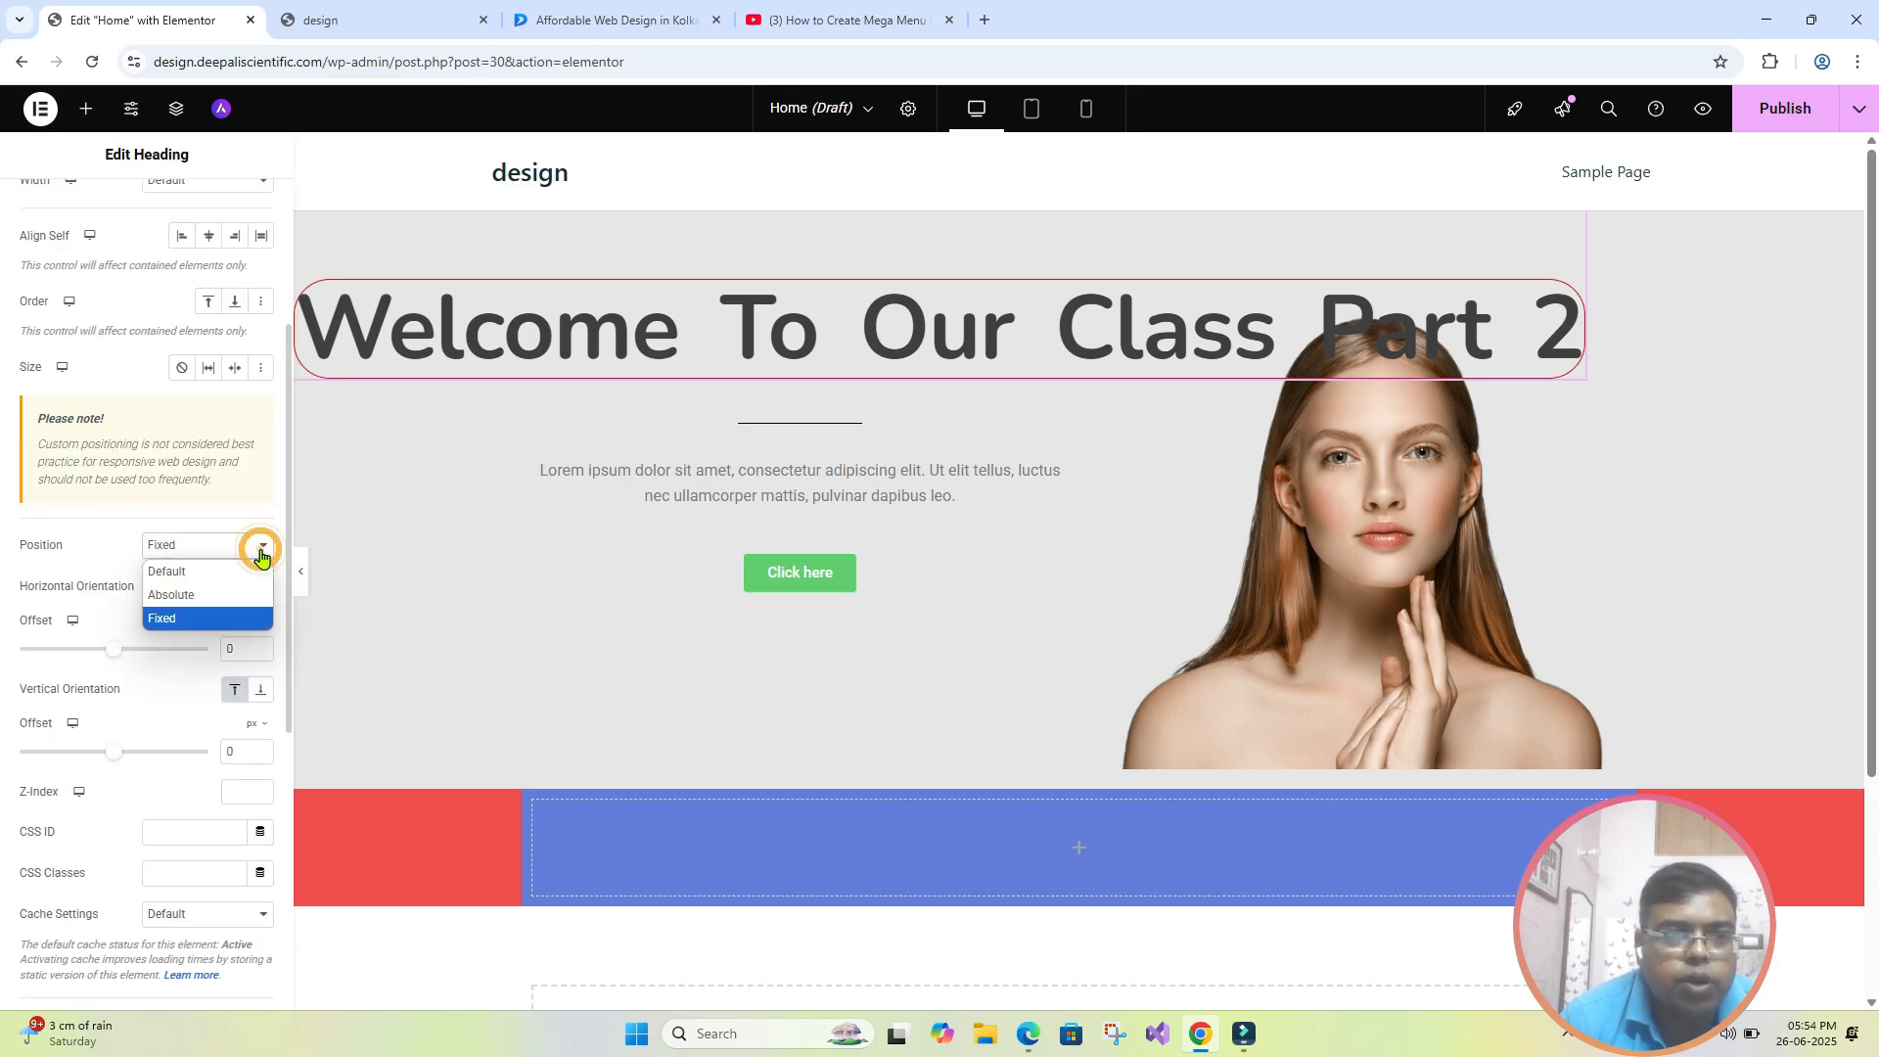
{"action": "left_click", "coordinate": [225, 595]}
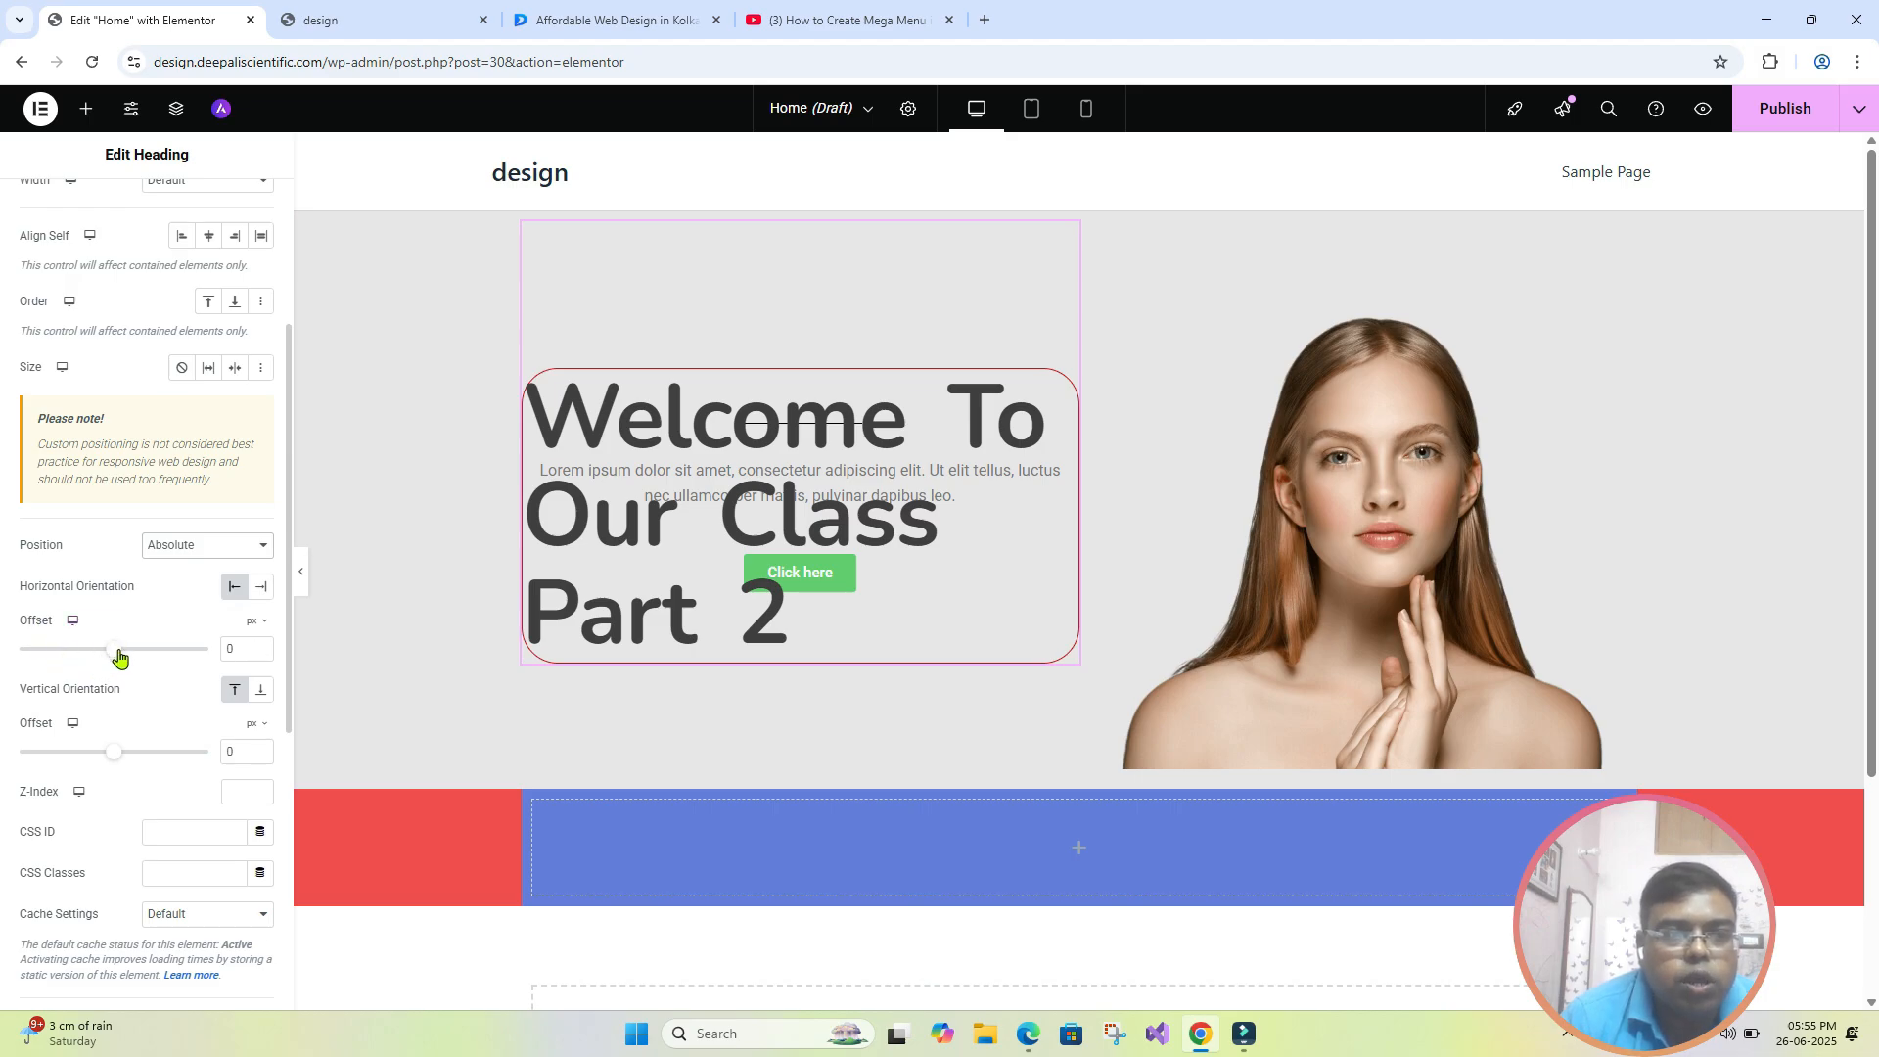
{"action": "mouse_move", "coordinate": [117, 657]}
{"action": "left_mouse_down"}
{"action": "mouse_move", "coordinate": [135, 658]}
{"action": "mouse_move", "coordinate": [95, 659]}
{"action": "mouse_move", "coordinate": [136, 661]}
{"action": "left_mouse_up"}
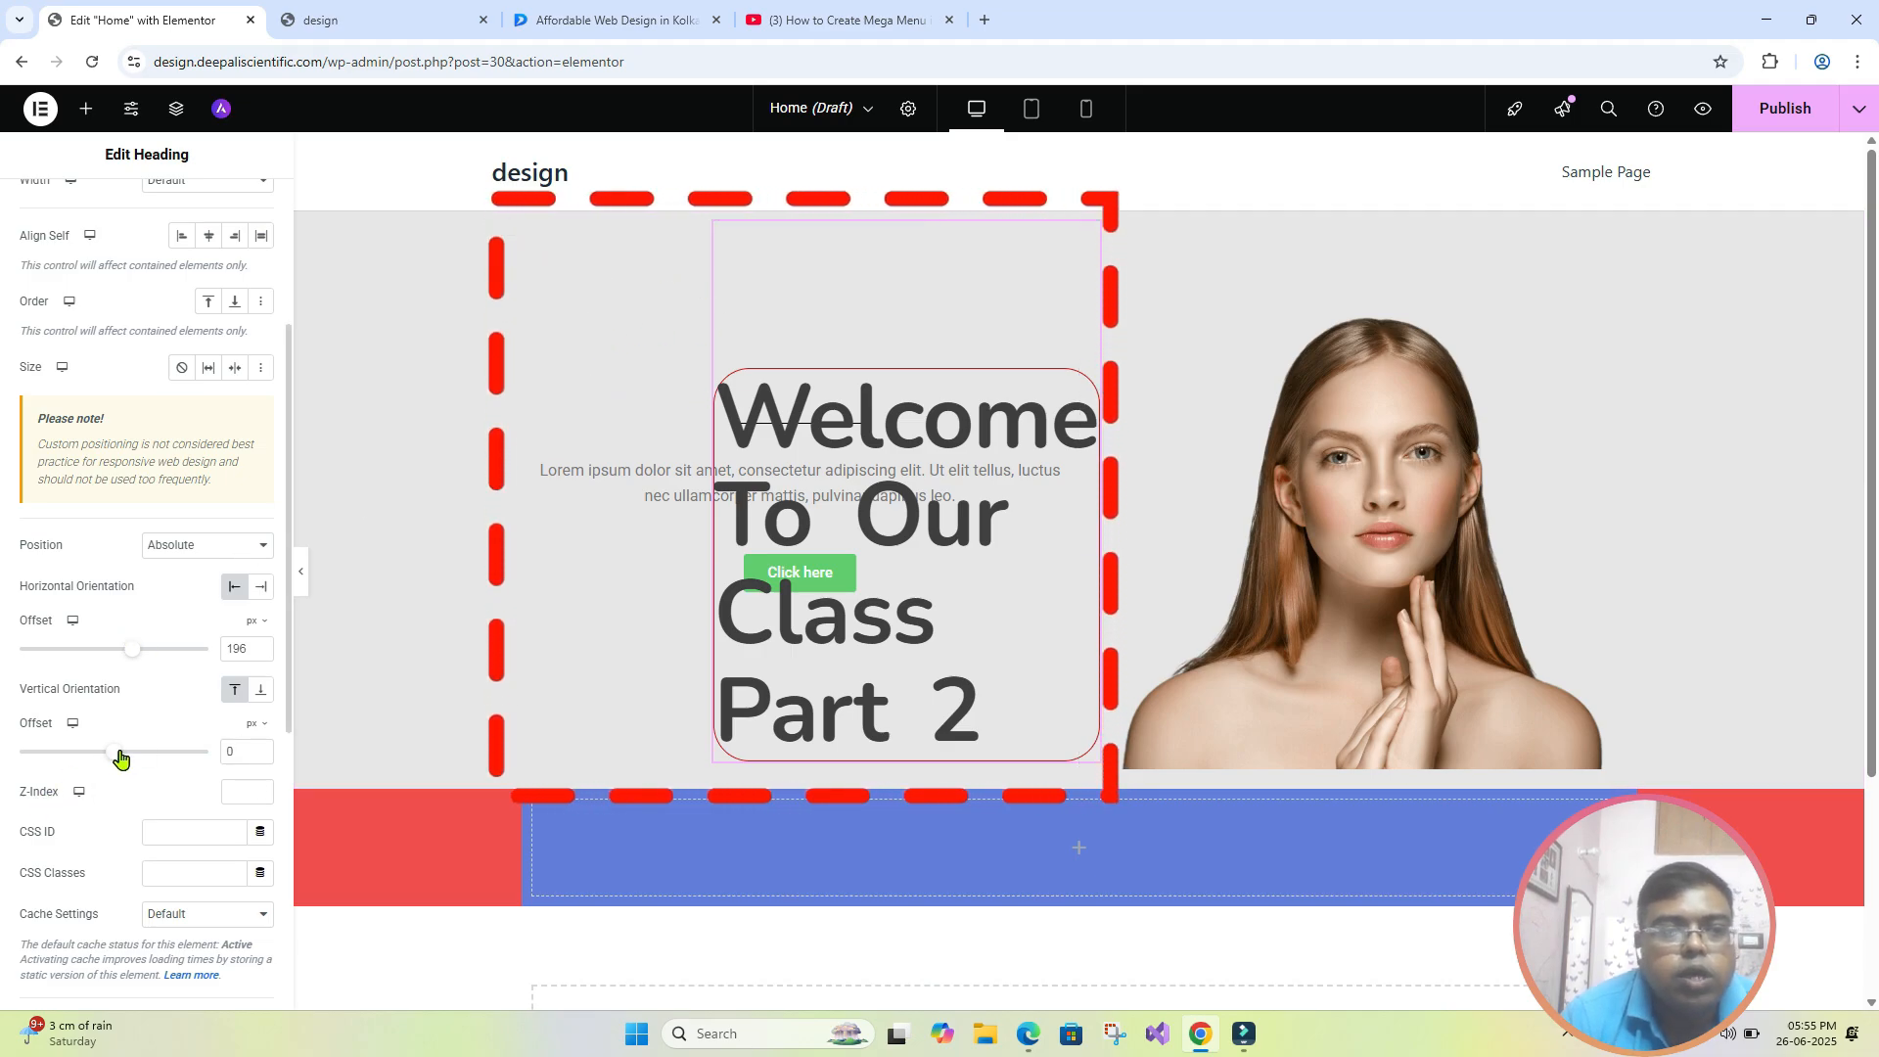
{"action": "left_click_drag", "start_coordinate": [116, 757], "coordinate": [110, 758]}
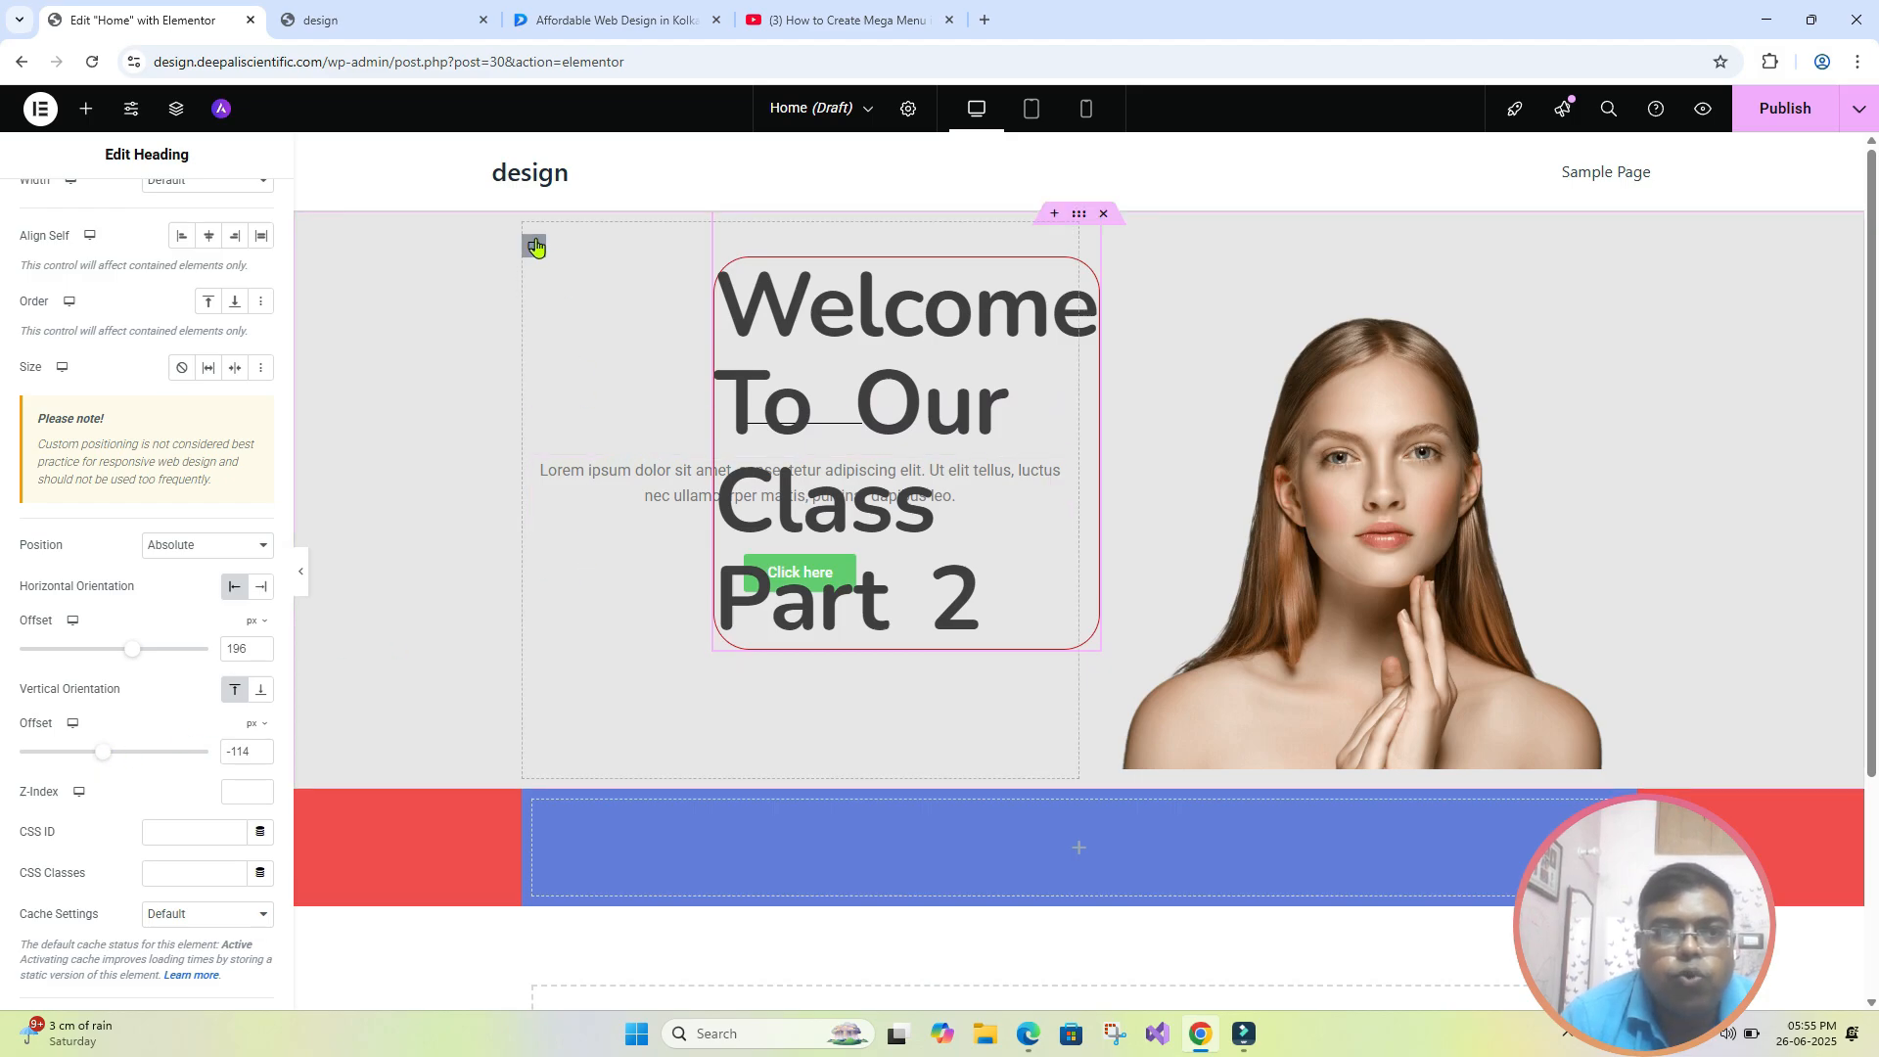
- Check the advanced layout settings of the inner container that holds the hero text
{"action": "left_click", "coordinate": [535, 242]}
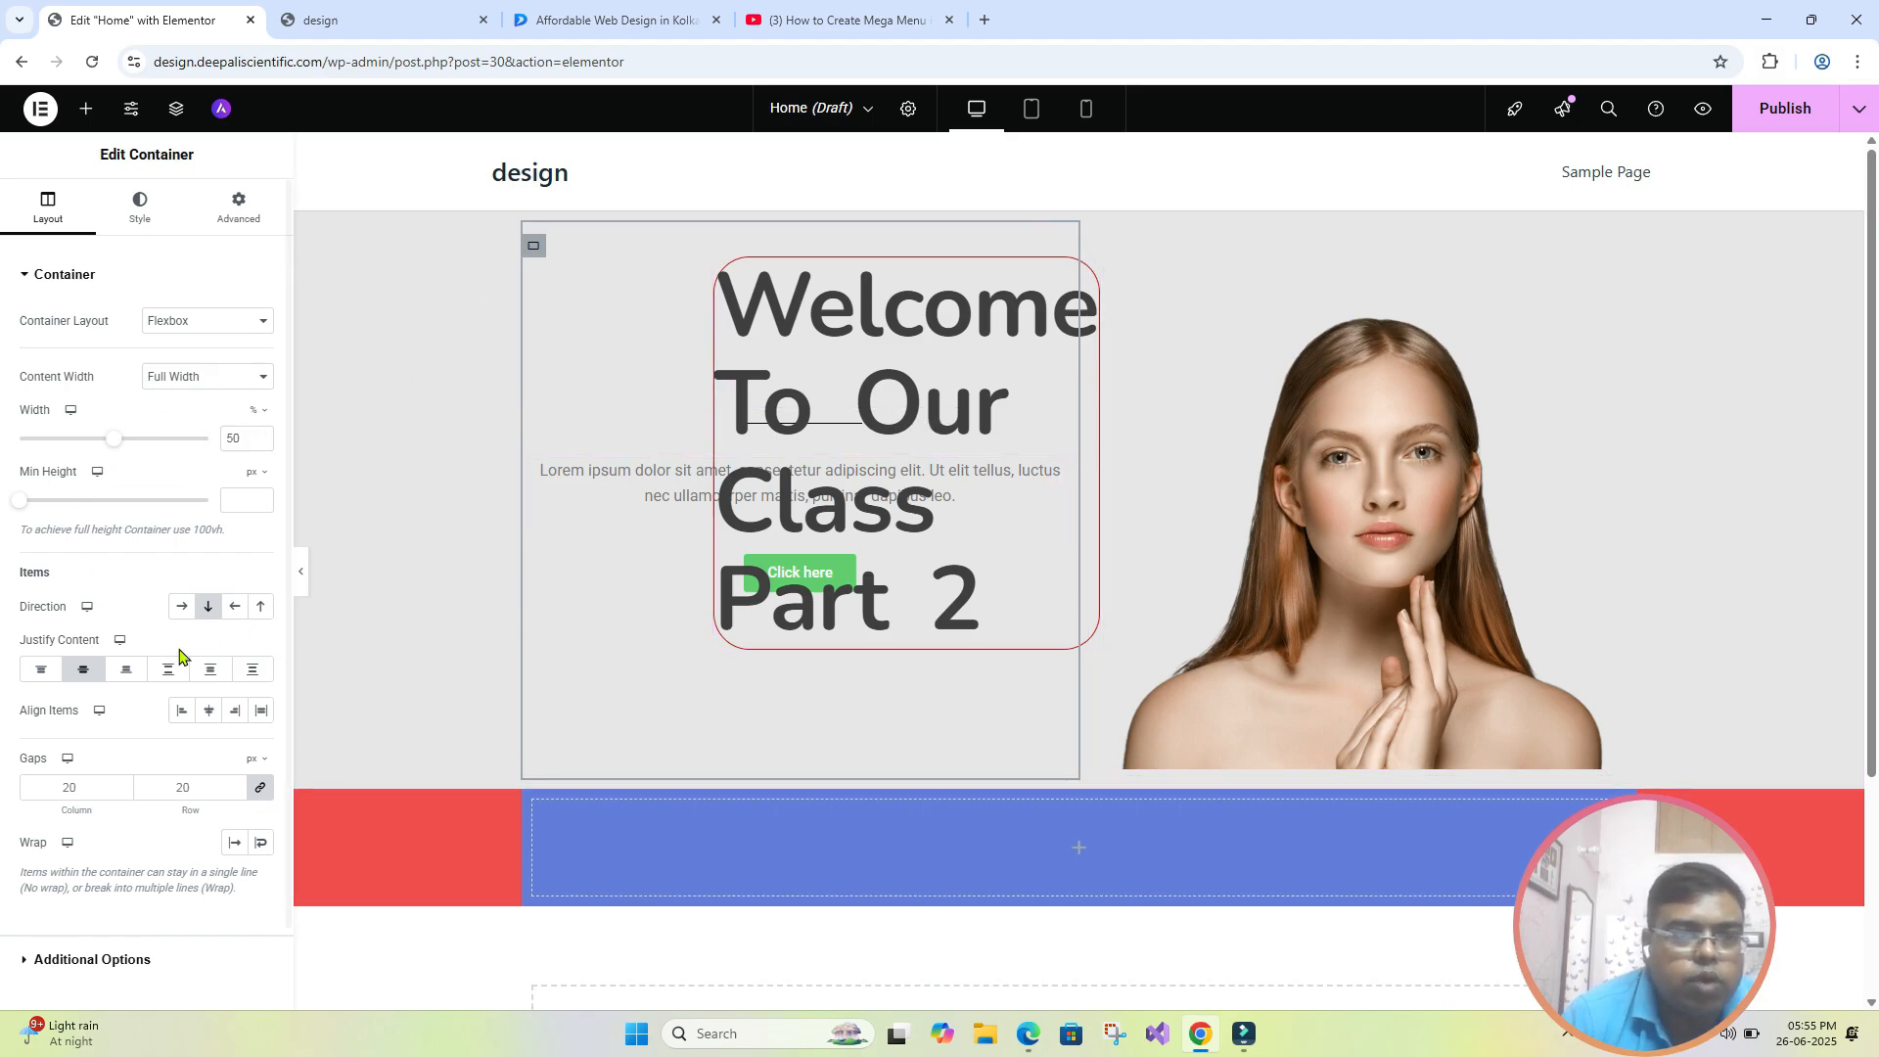
{"action": "left_click", "coordinate": [237, 208]}
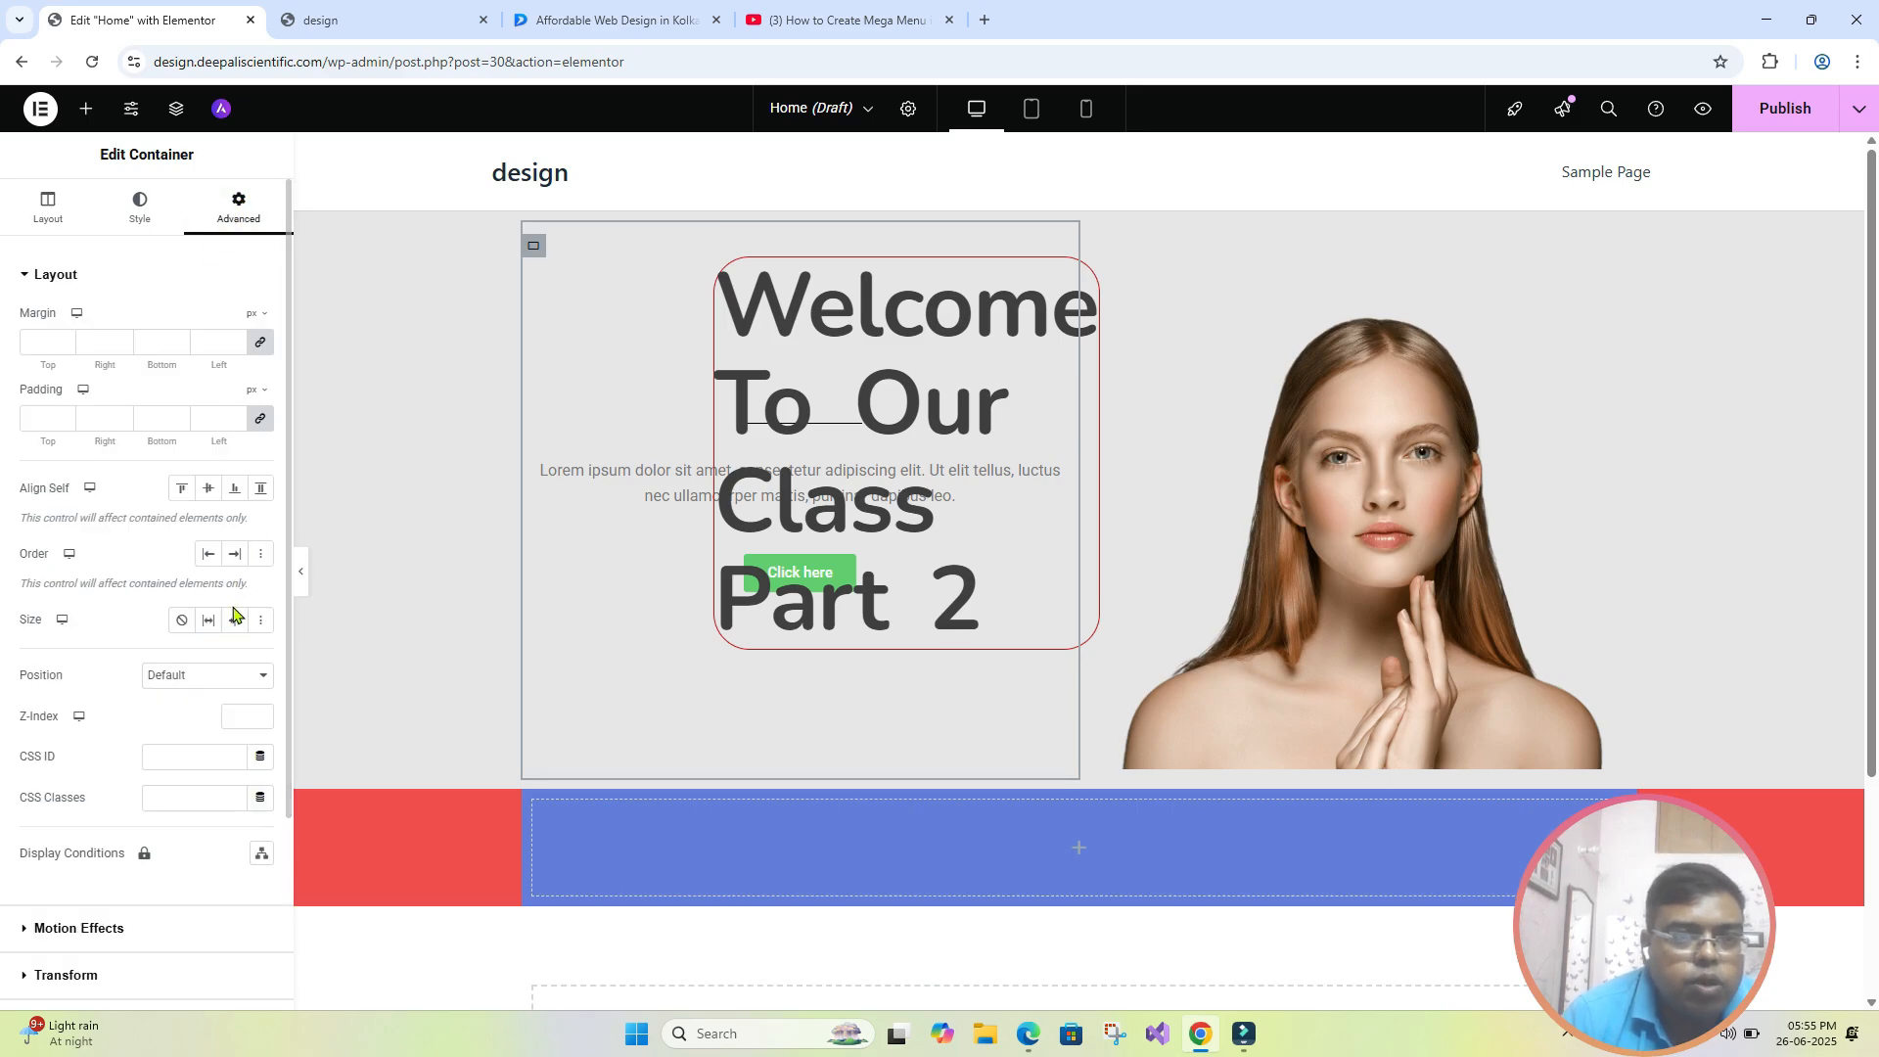
{"action": "scroll", "coordinate": [286, 470], "scroll_direction": "down", "scroll_amount": 3}
- Return the hero heading's position to Default and check the page with the editing panel briefly hidden
{"action": "left_click", "coordinate": [805, 392]}
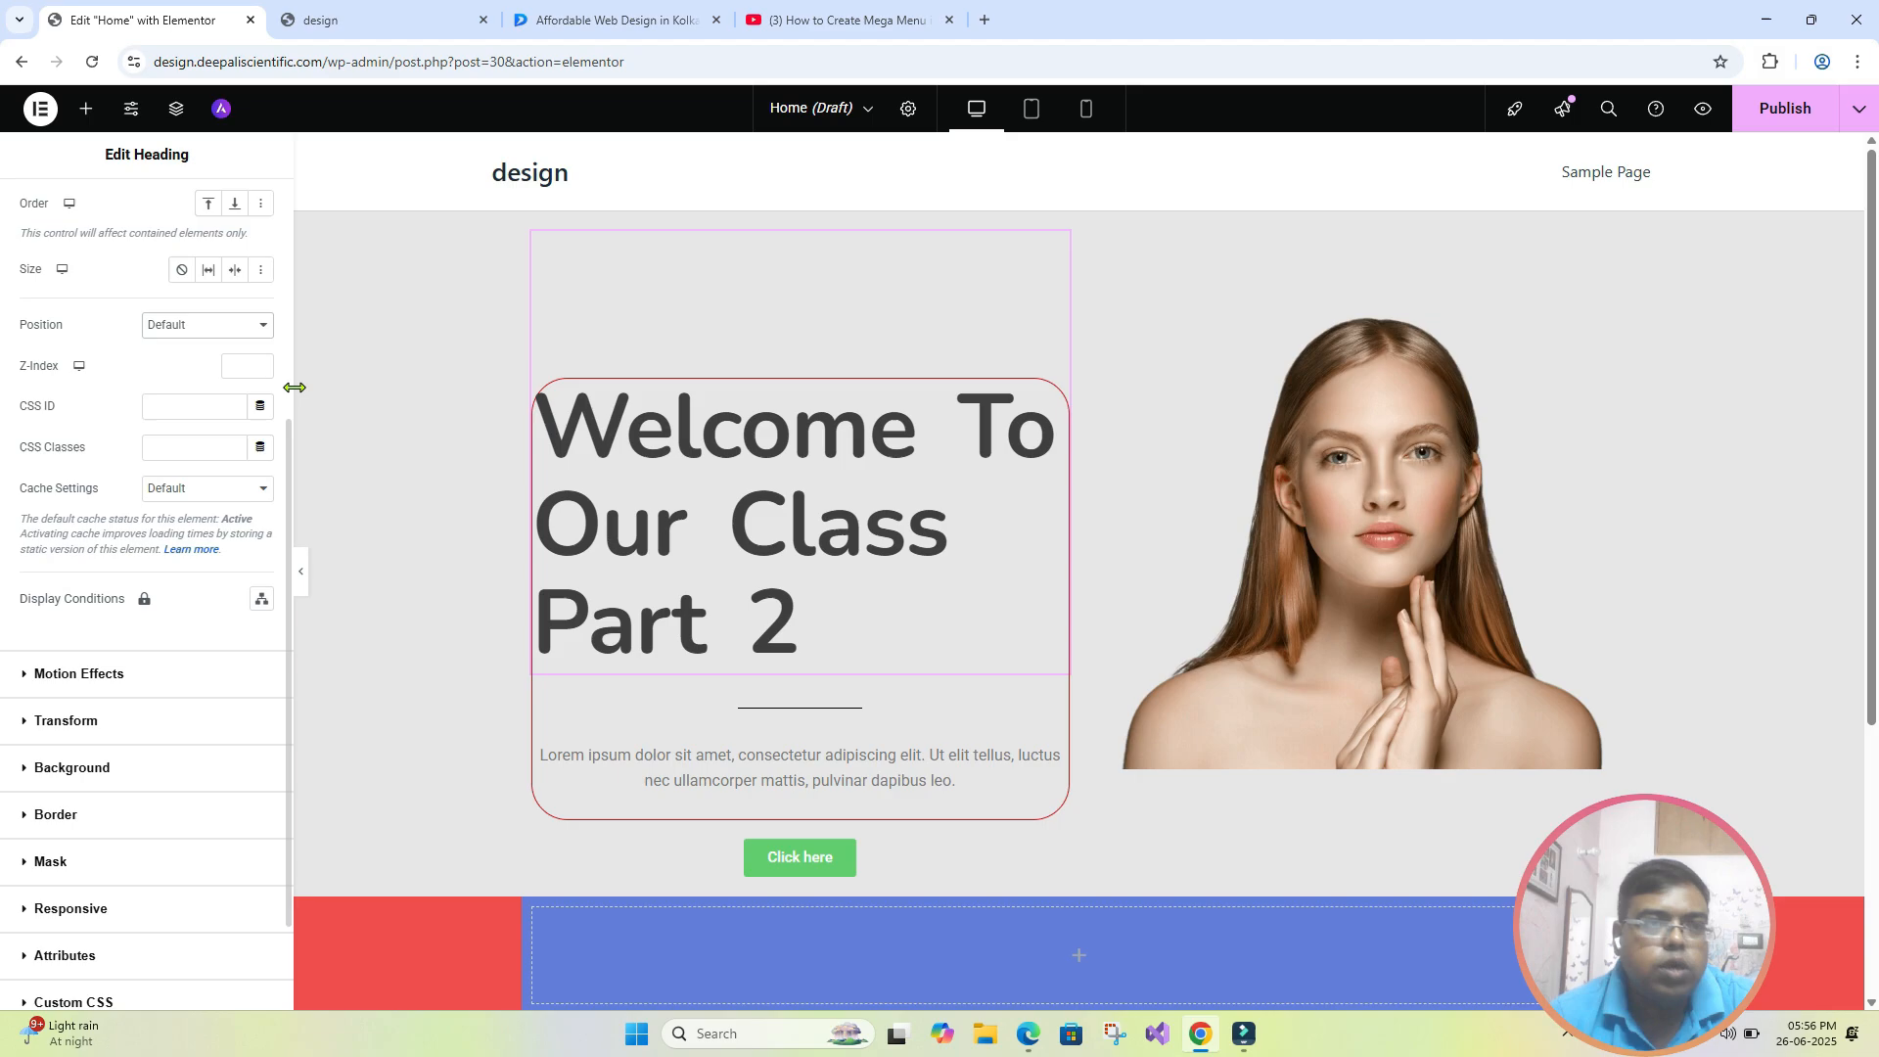
{"action": "scroll", "coordinate": [127, 470], "scroll_direction": "up", "scroll_amount": 3}
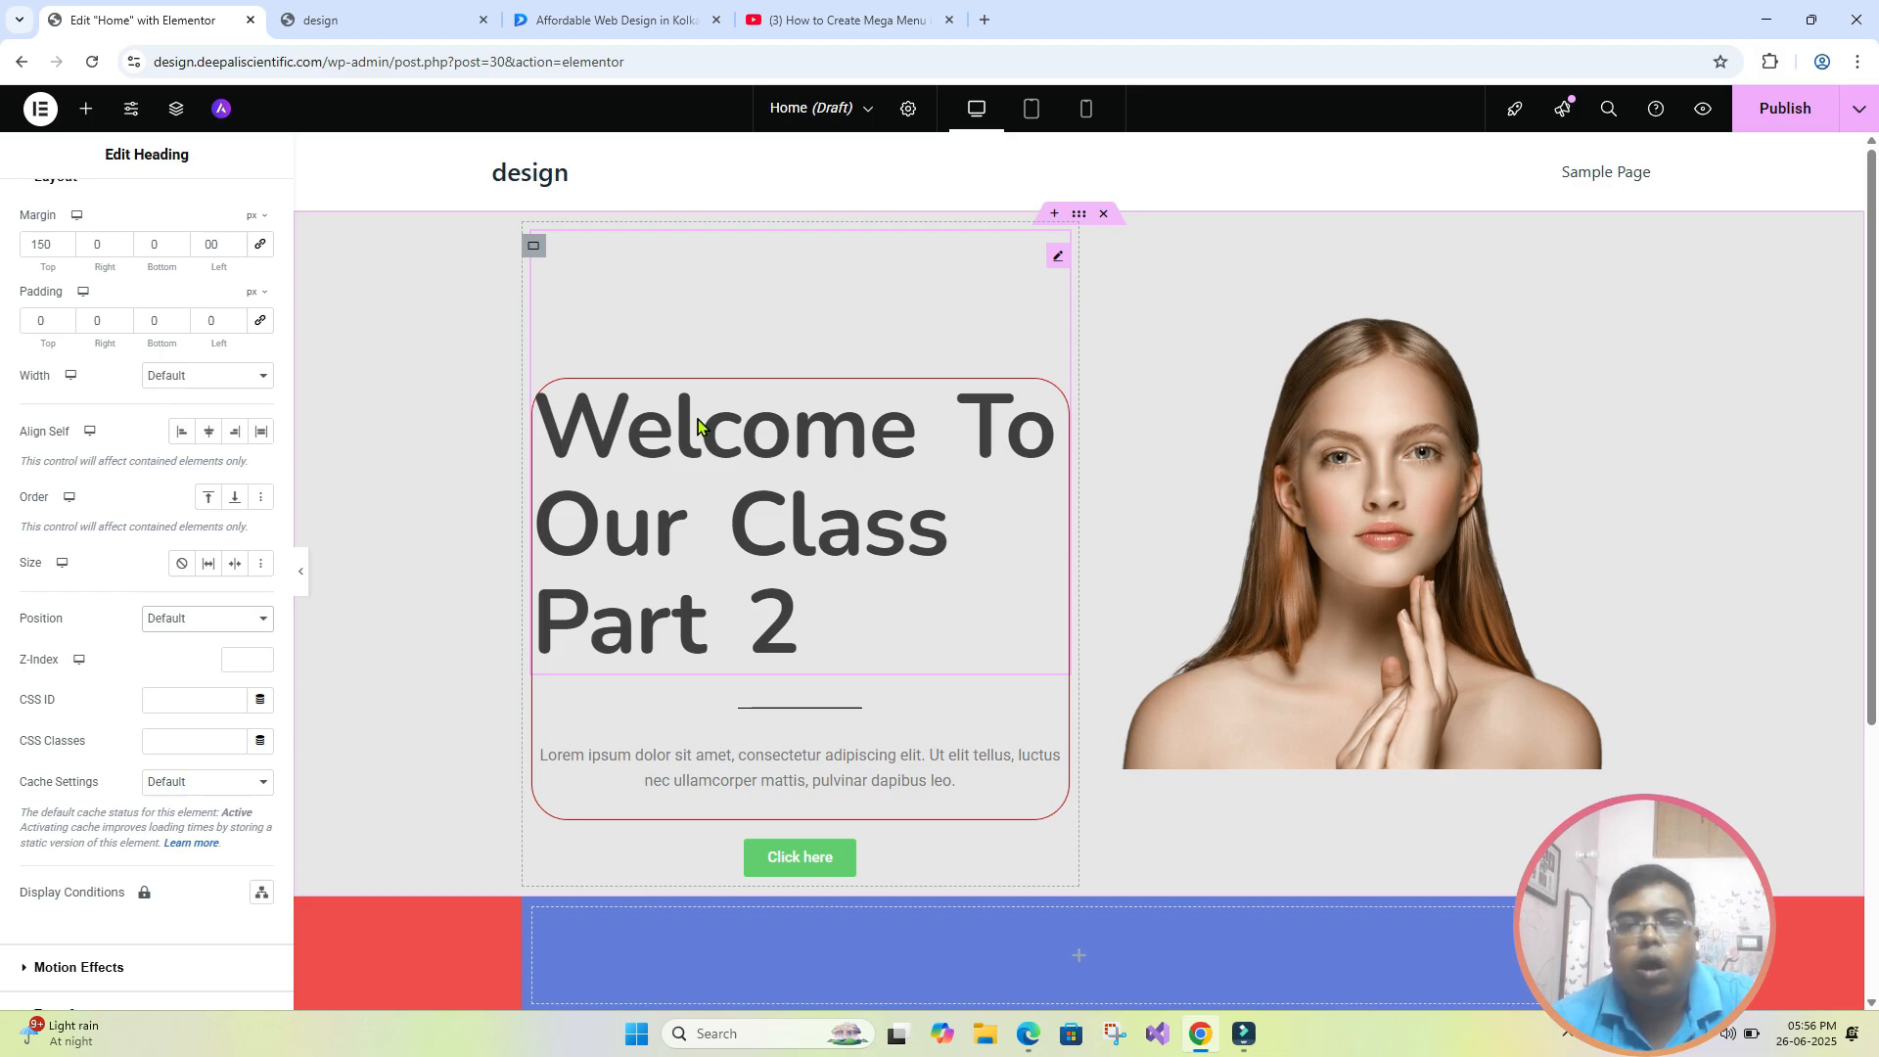
{"action": "left_click", "coordinate": [301, 571]}
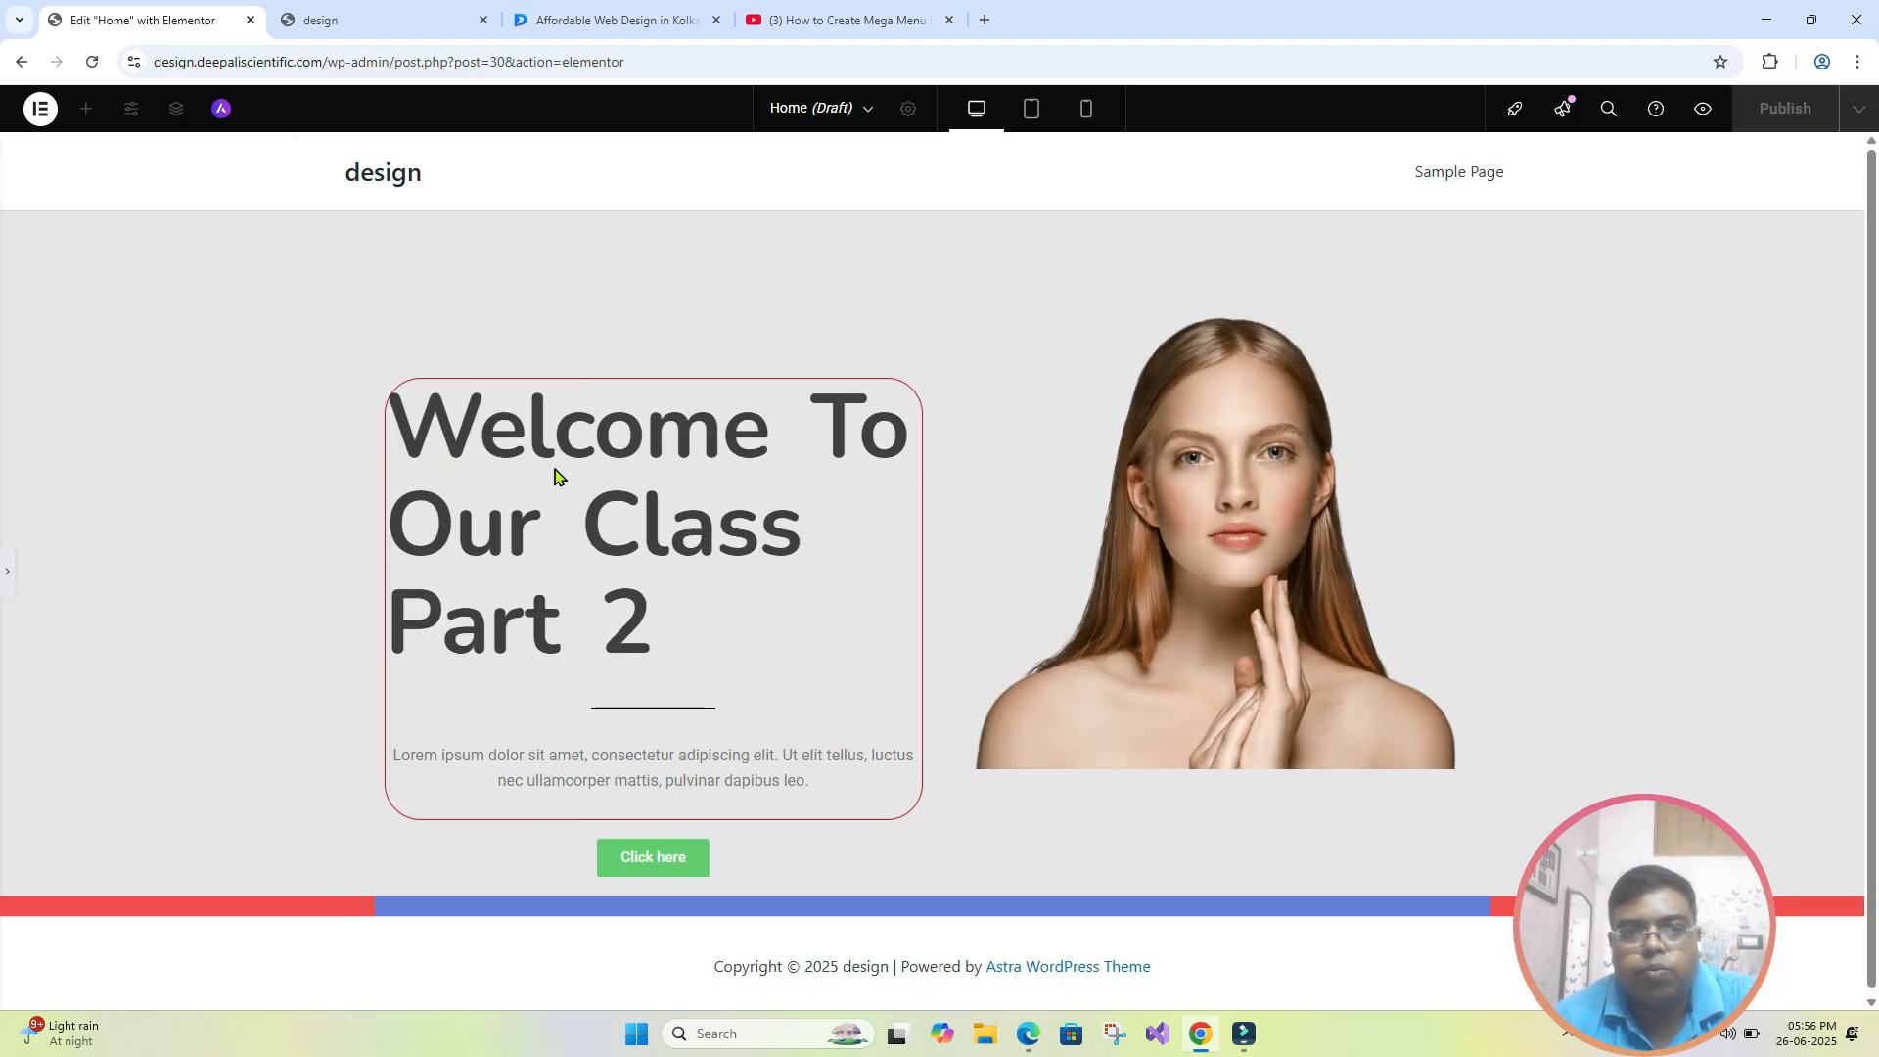
{"action": "left_click", "coordinate": [8, 572]}
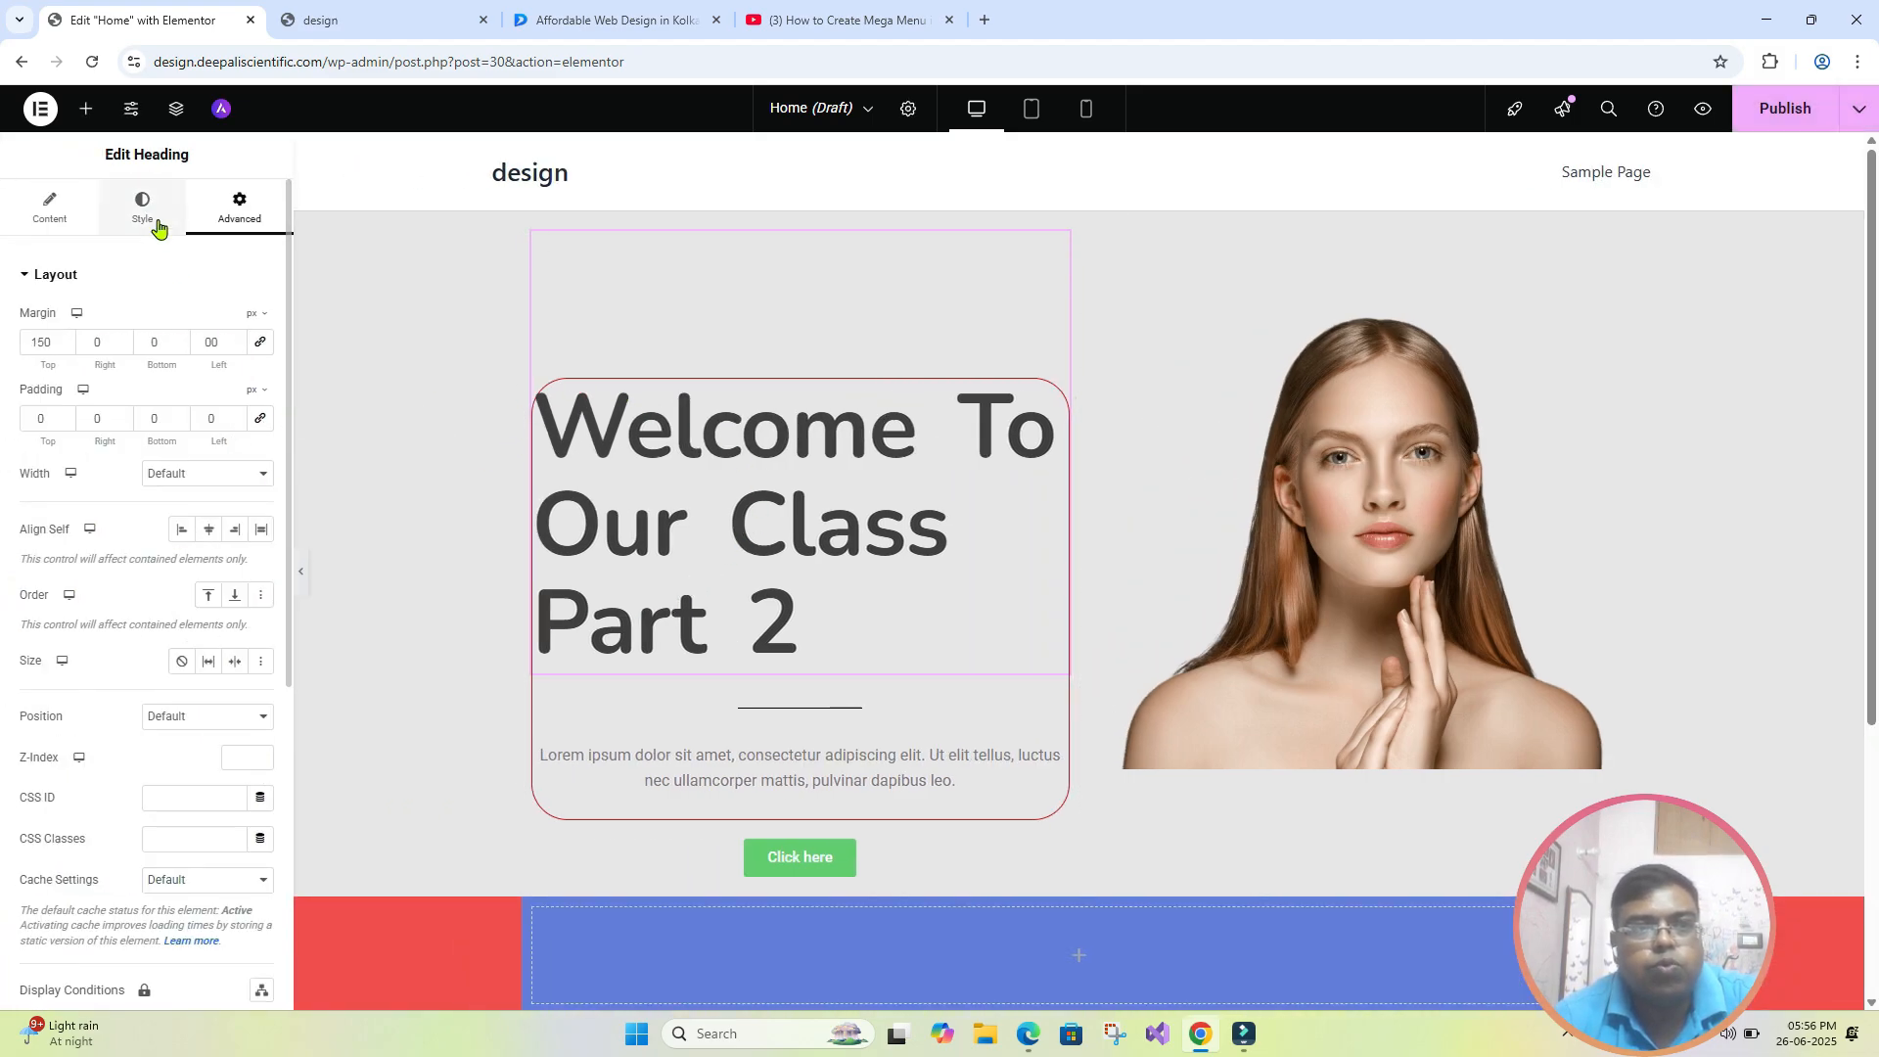
{"action": "left_click", "coordinate": [147, 209]}
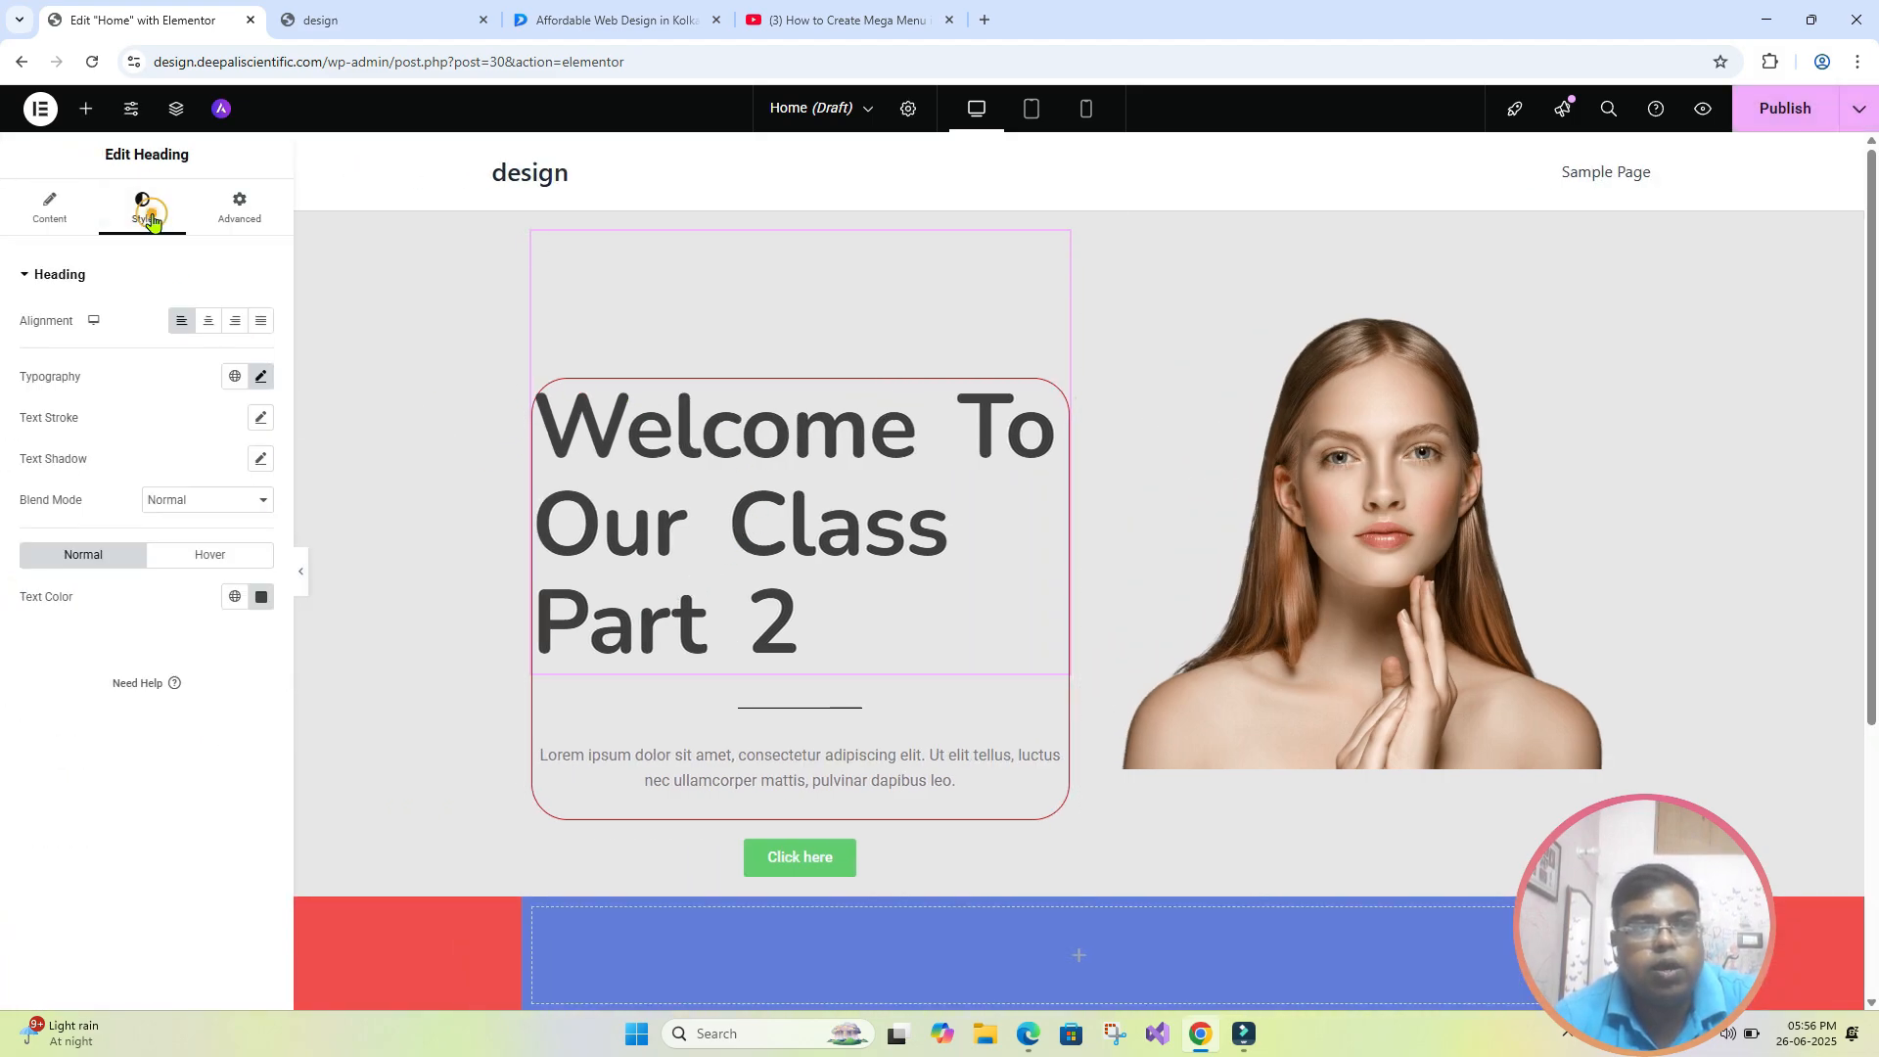
{"action": "left_click", "coordinate": [262, 218]}
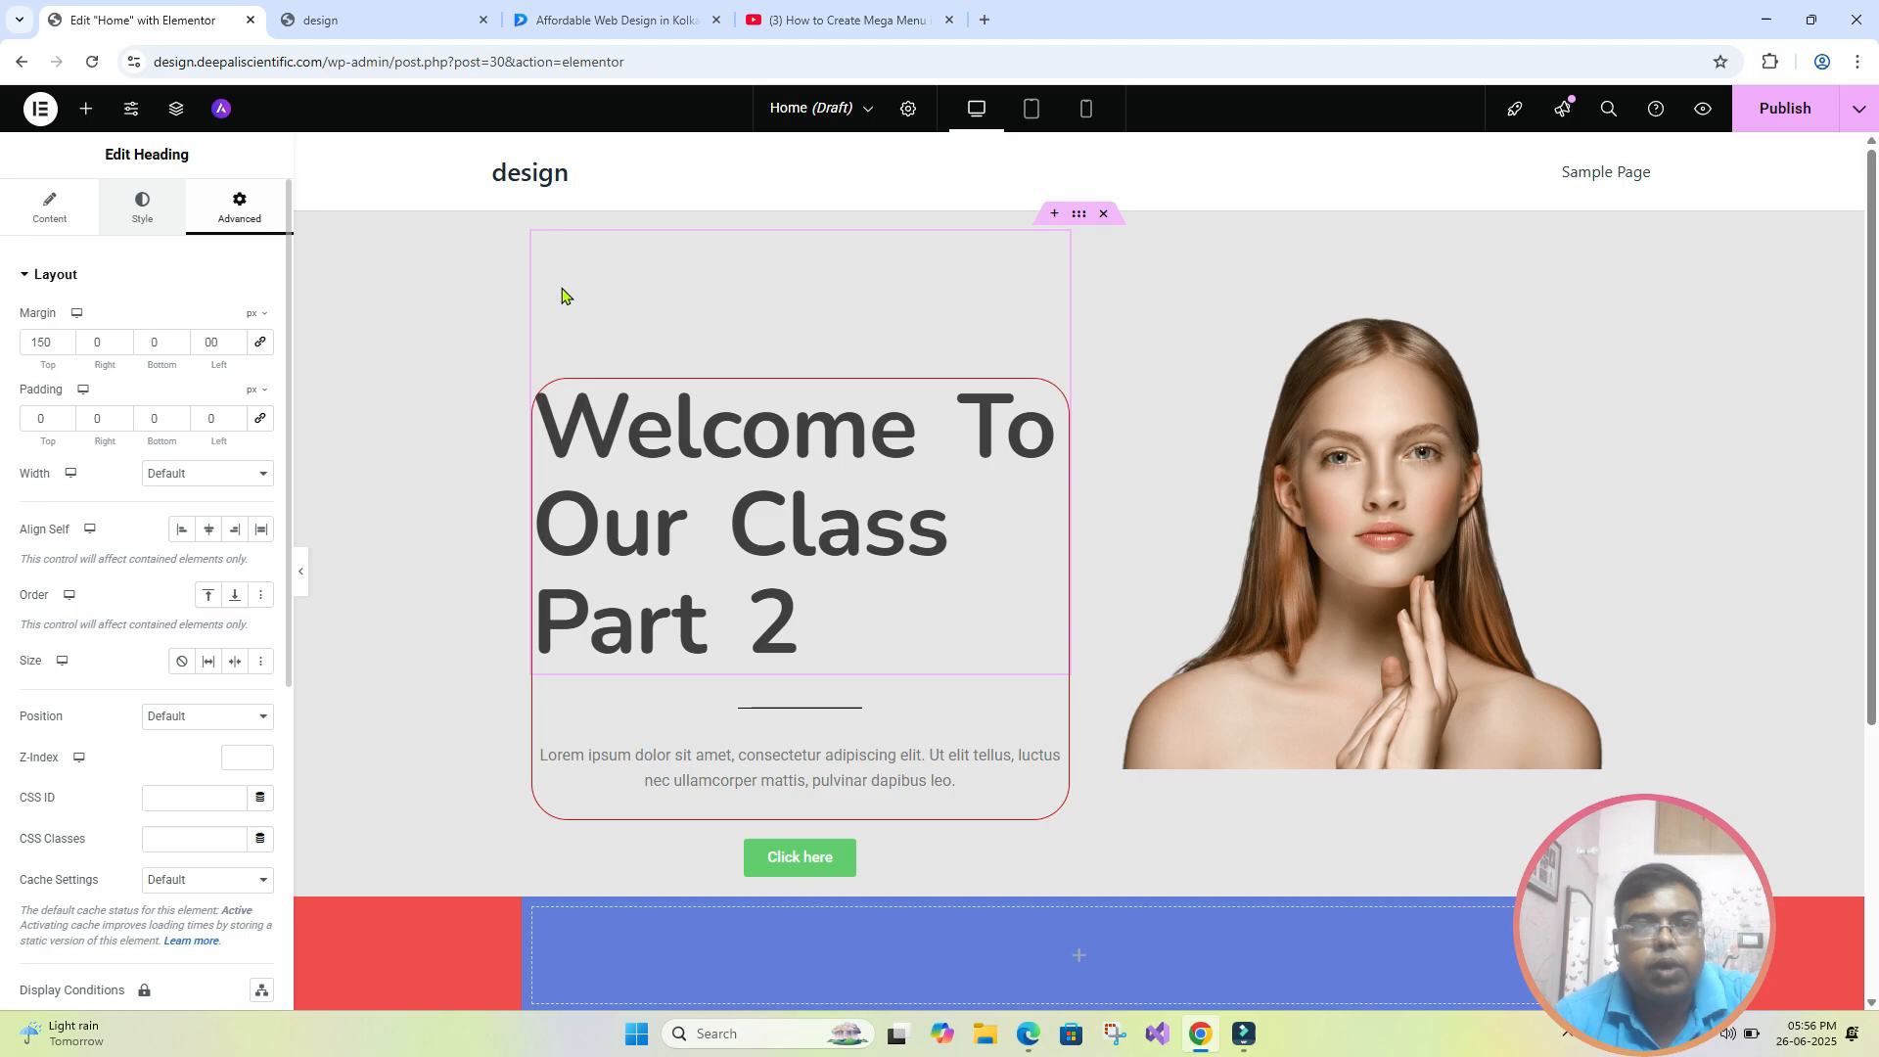
- Give the hero section's outer container a classic background overlay in light red #EB6161
{"action": "left_click", "coordinate": [1080, 216]}
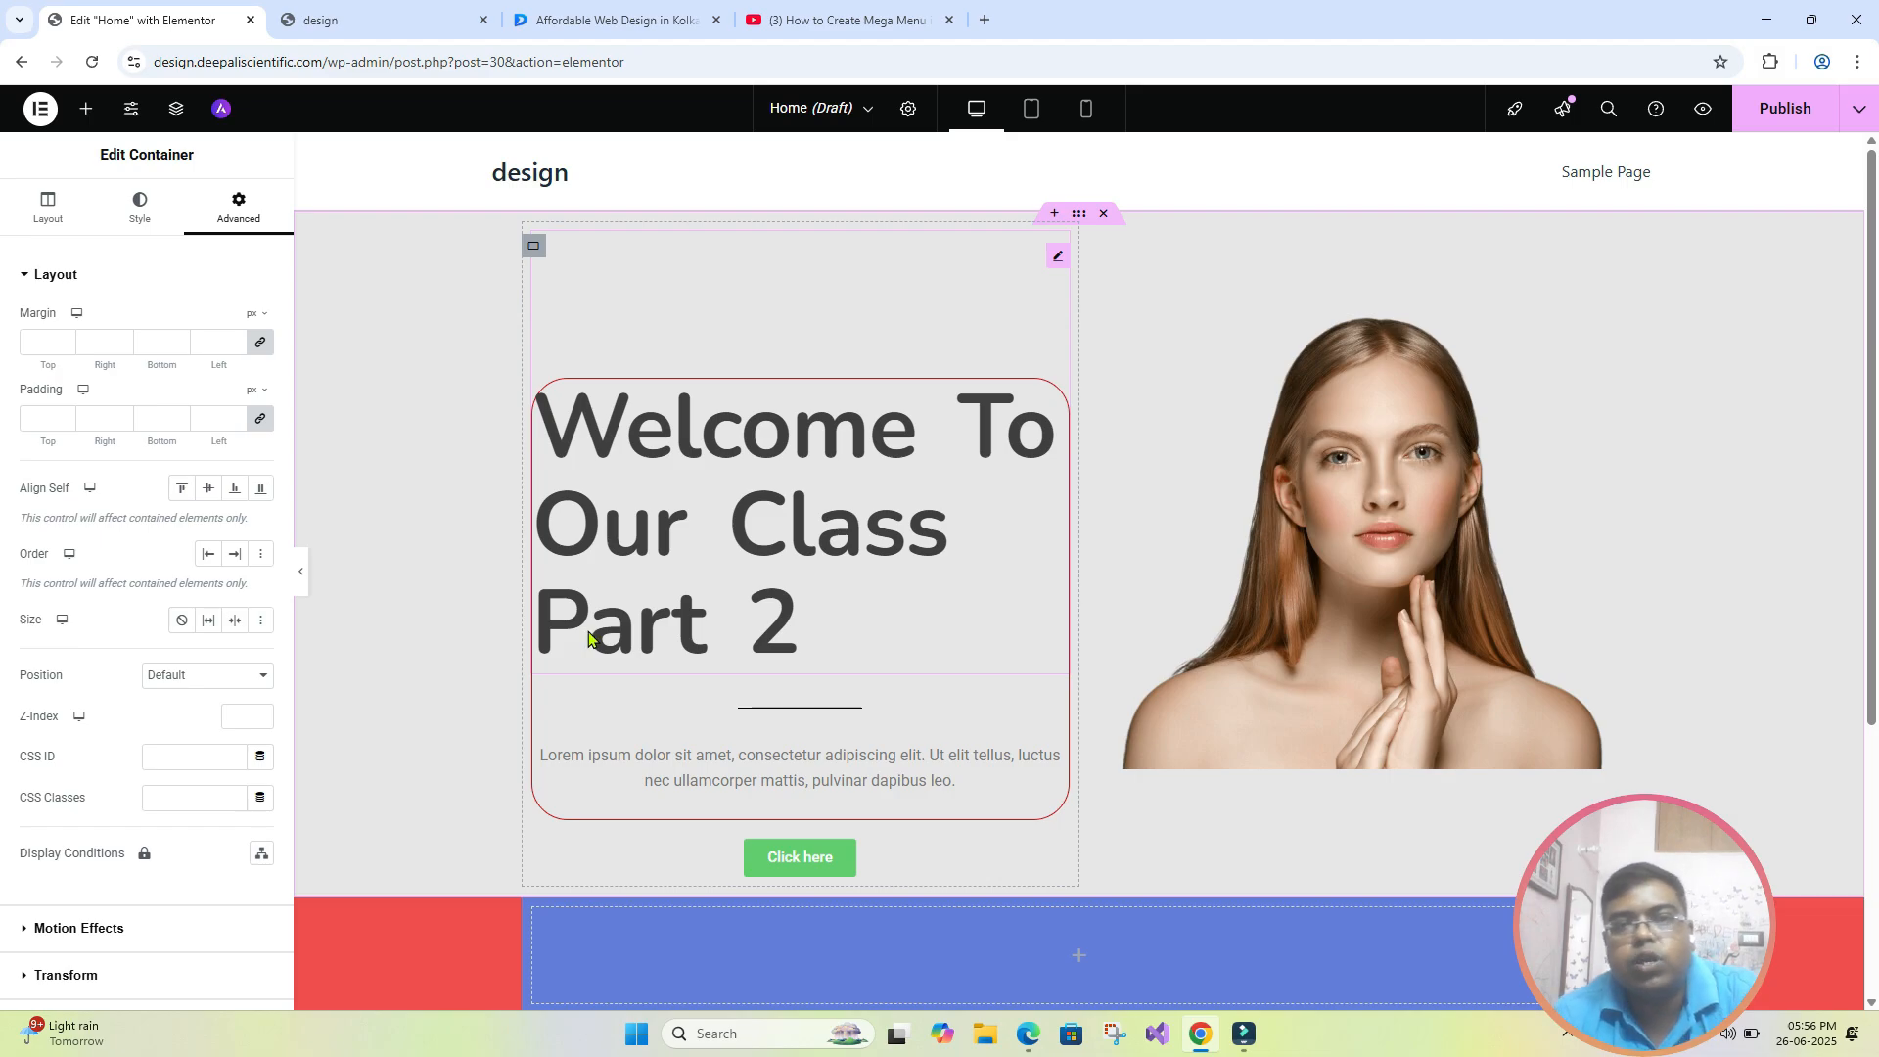
{"action": "left_click", "coordinate": [140, 232]}
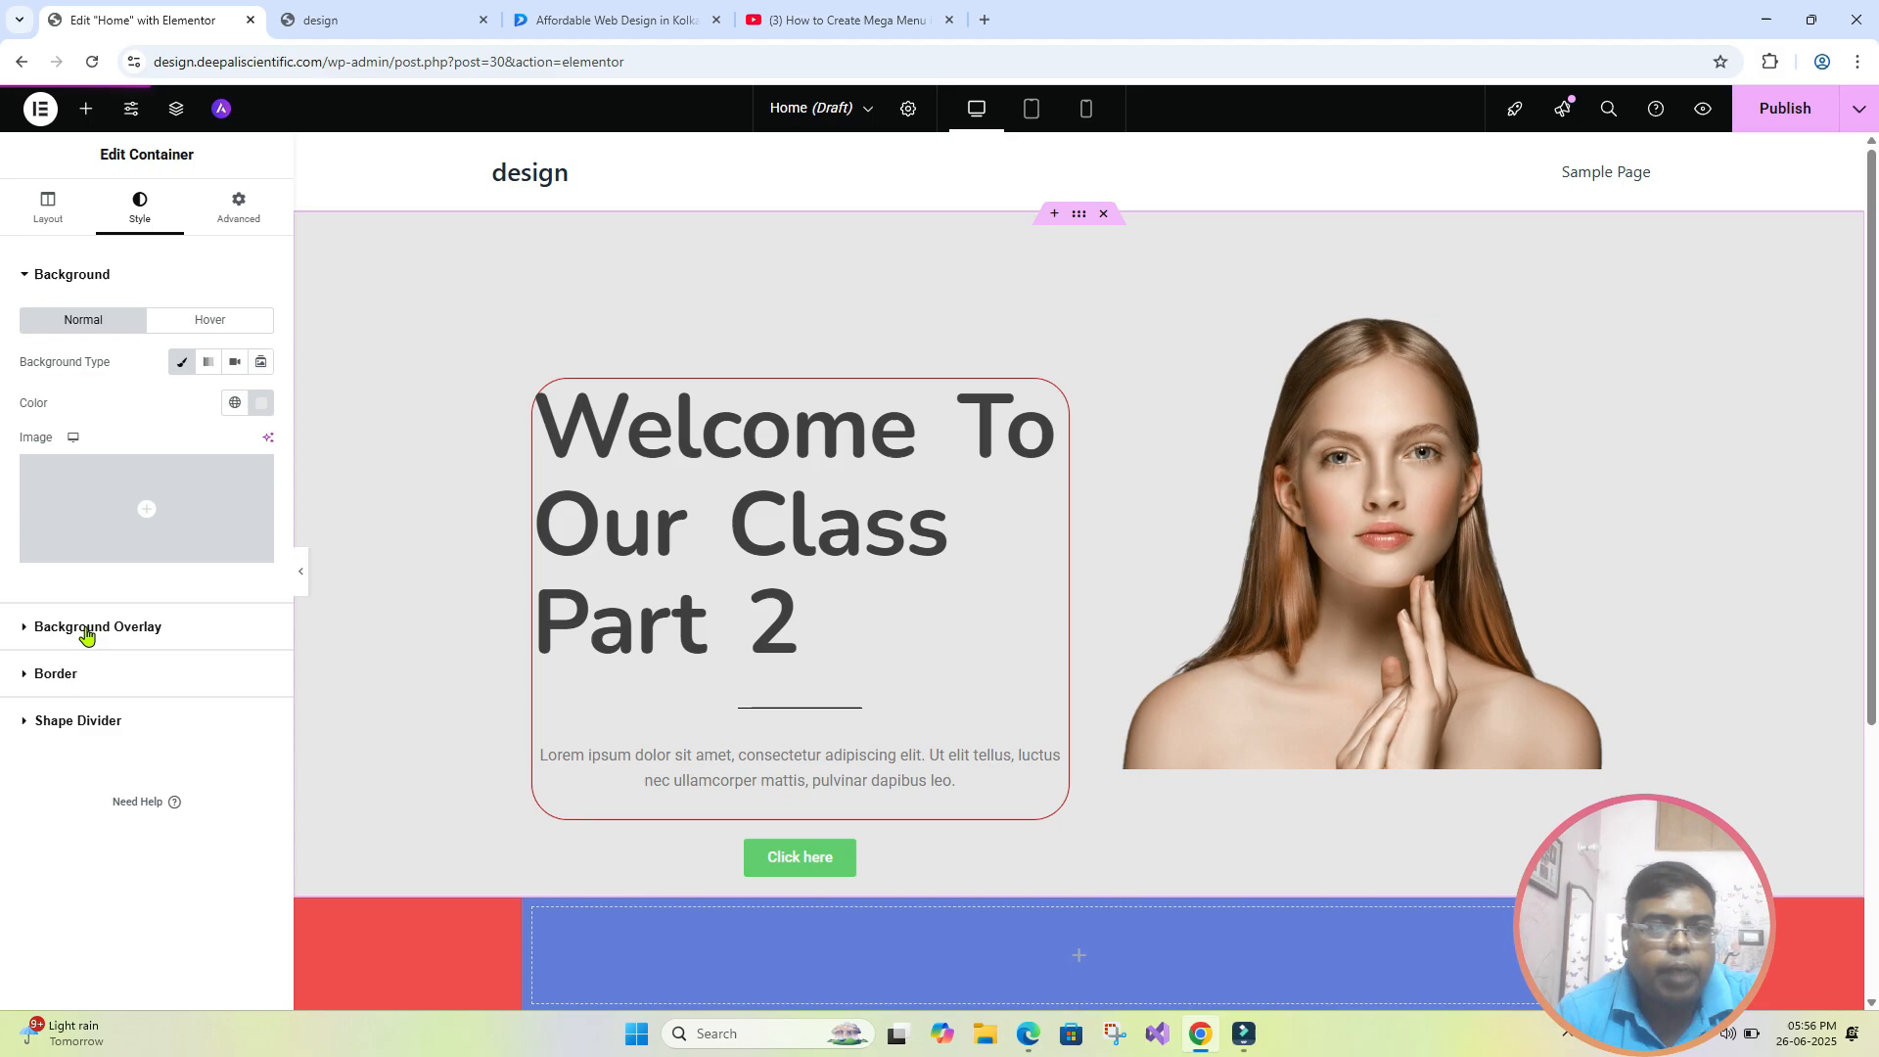
{"action": "left_click", "coordinate": [118, 633]}
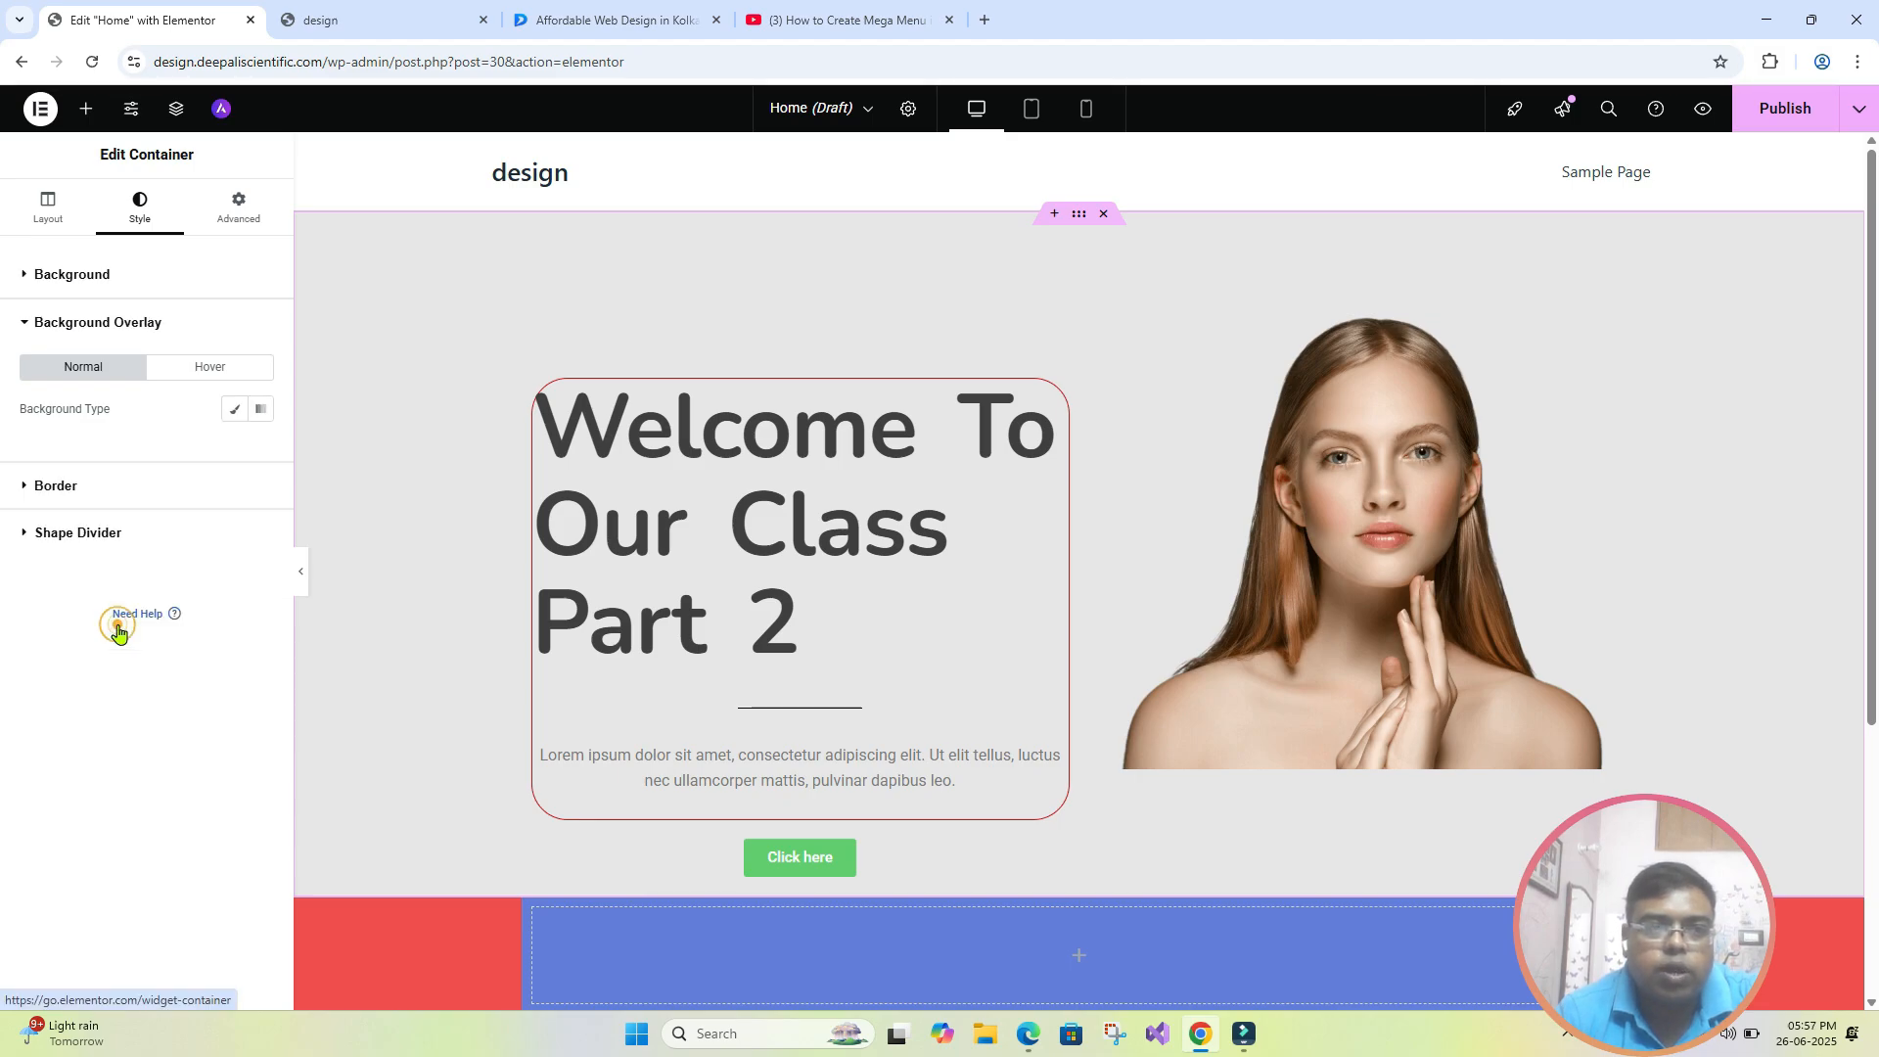
{"action": "left_click", "coordinate": [235, 415]}
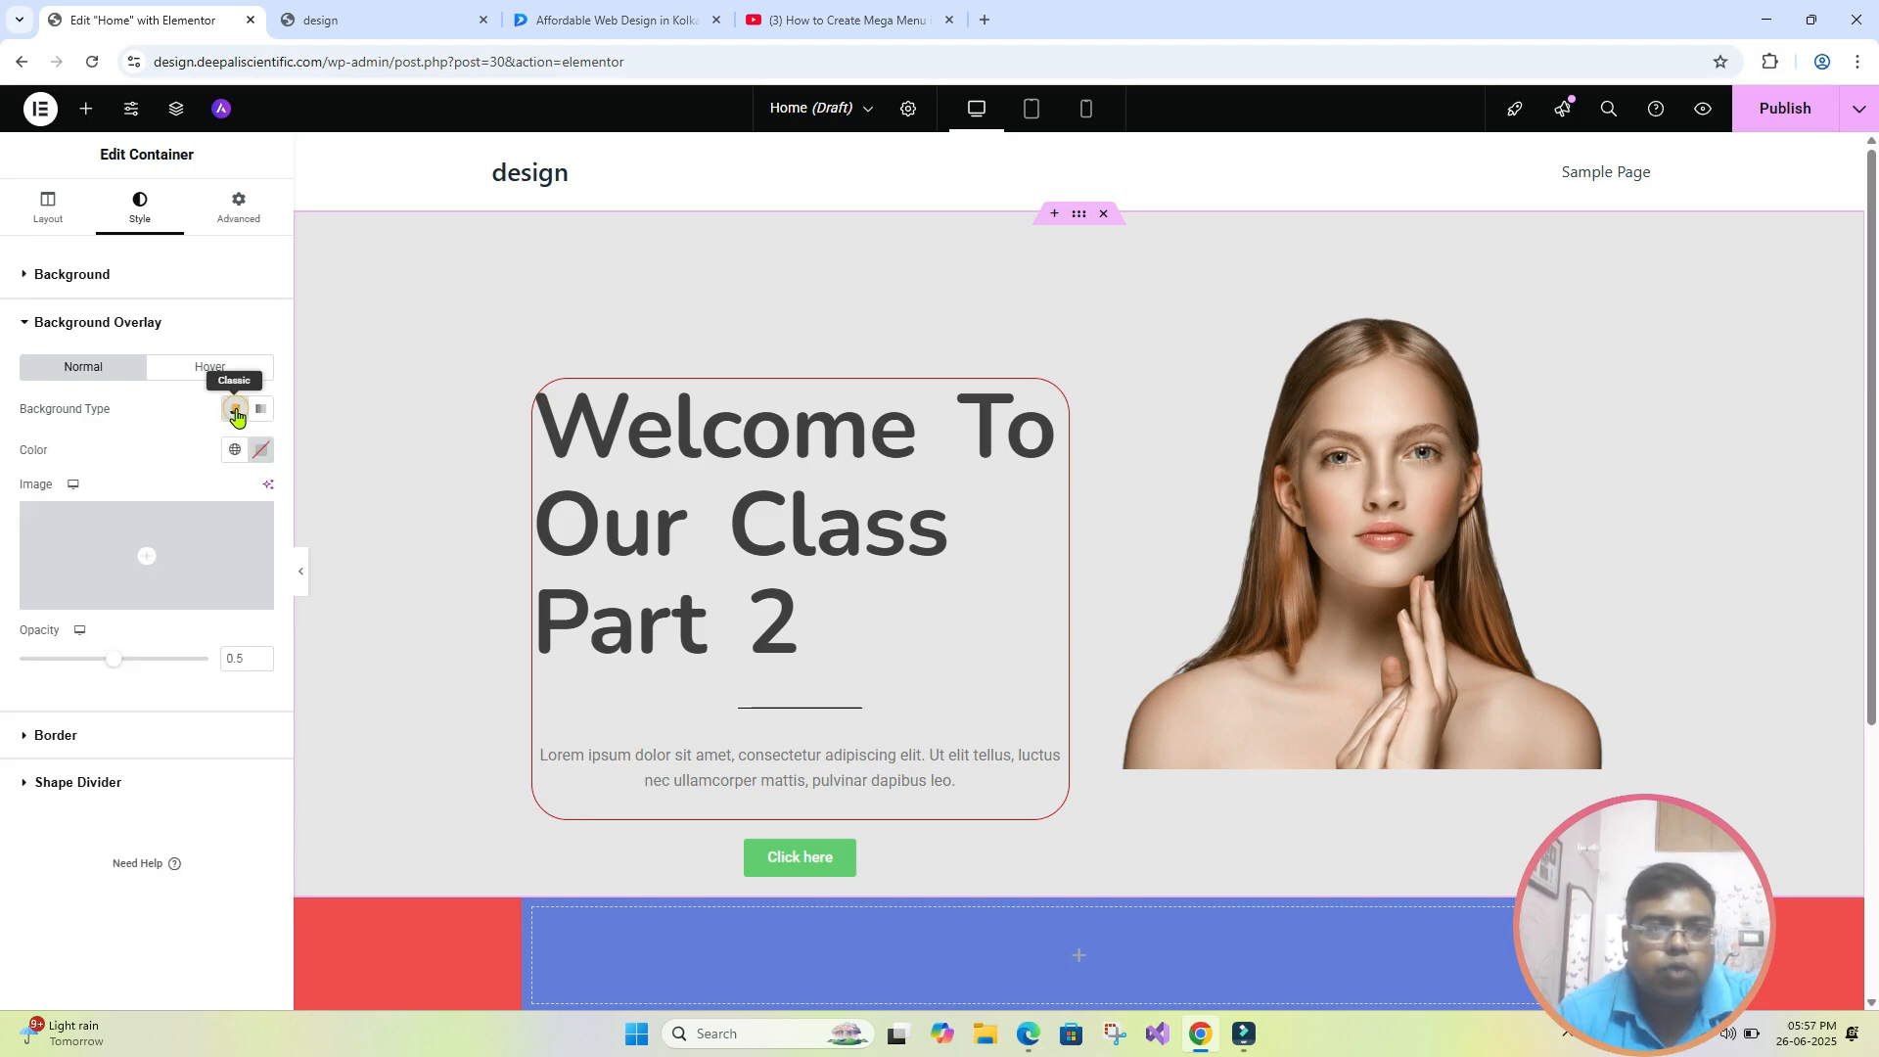
{"action": "left_click", "coordinate": [260, 453]}
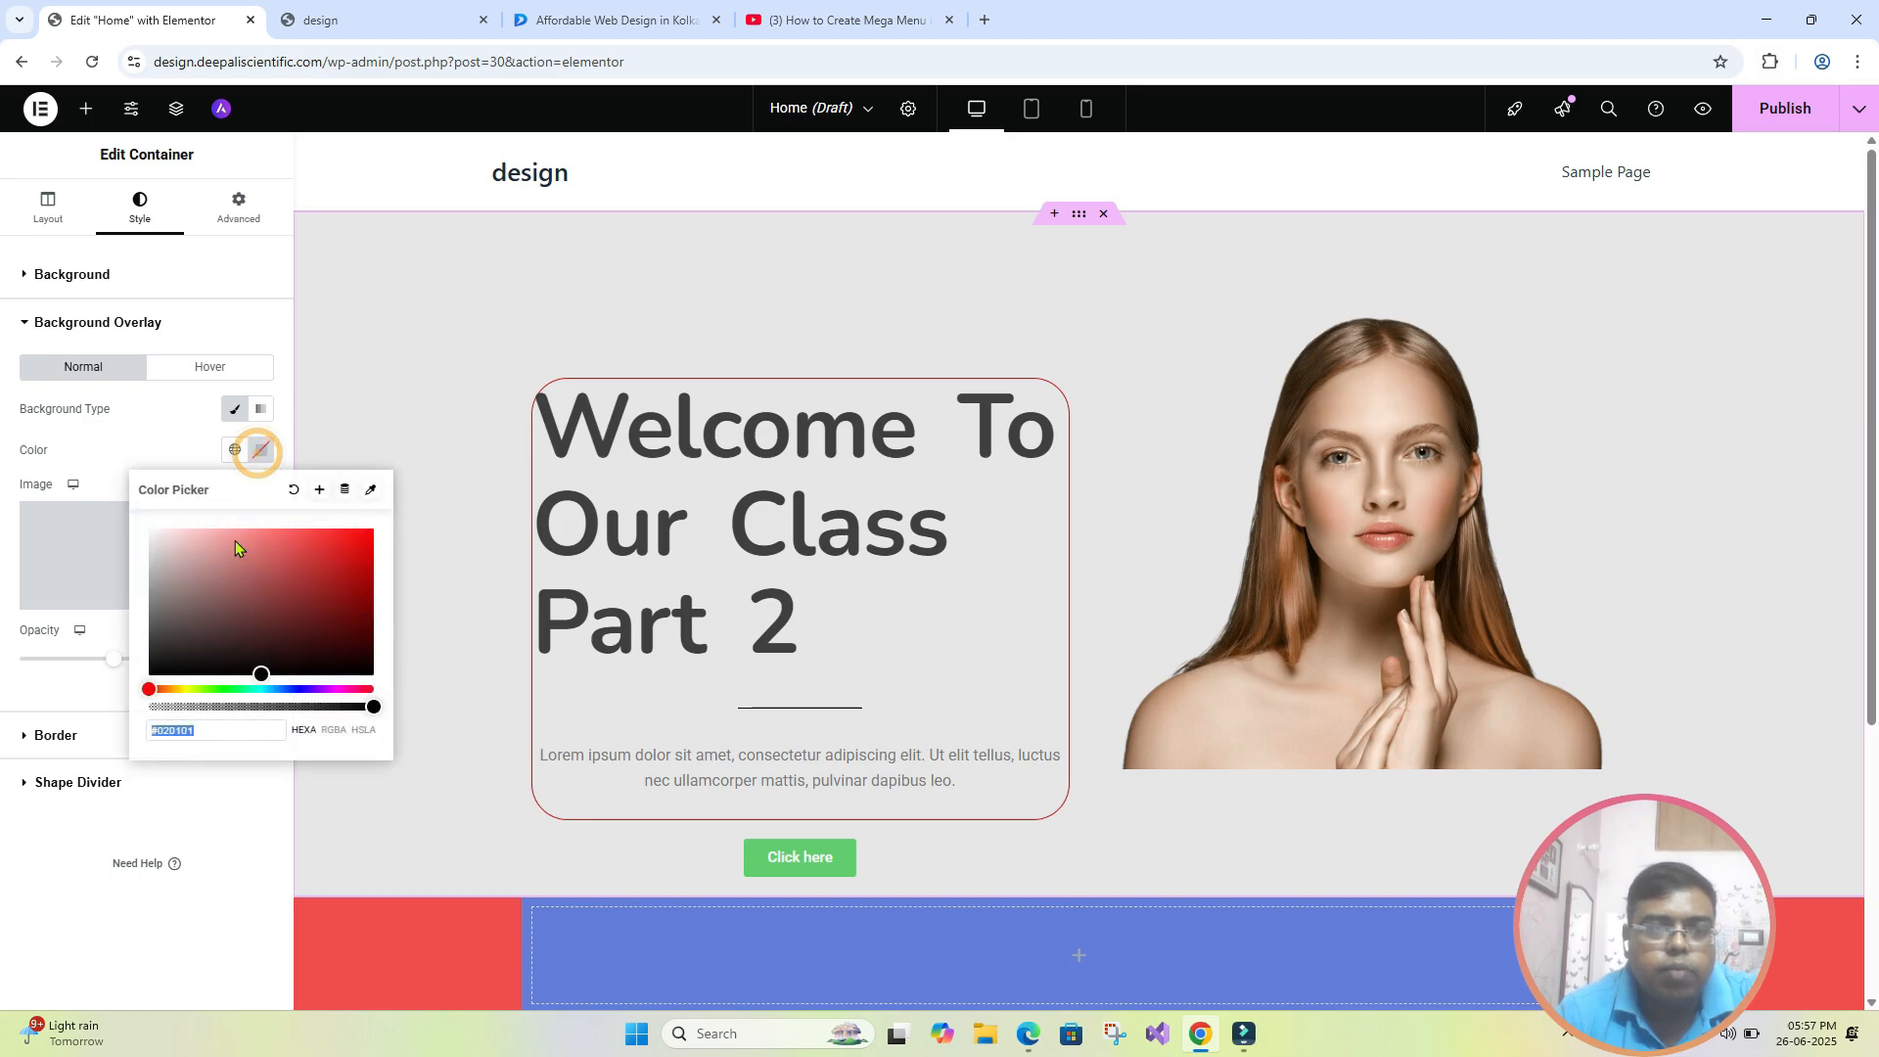
{"action": "mouse_move", "coordinate": [254, 672]}
{"action": "left_mouse_down"}
{"action": "mouse_move", "coordinate": [202, 602]}
{"action": "mouse_move", "coordinate": [157, 588]}
{"action": "mouse_move", "coordinate": [322, 554]}
{"action": "mouse_move", "coordinate": [280, 540]}
{"action": "left_mouse_up"}
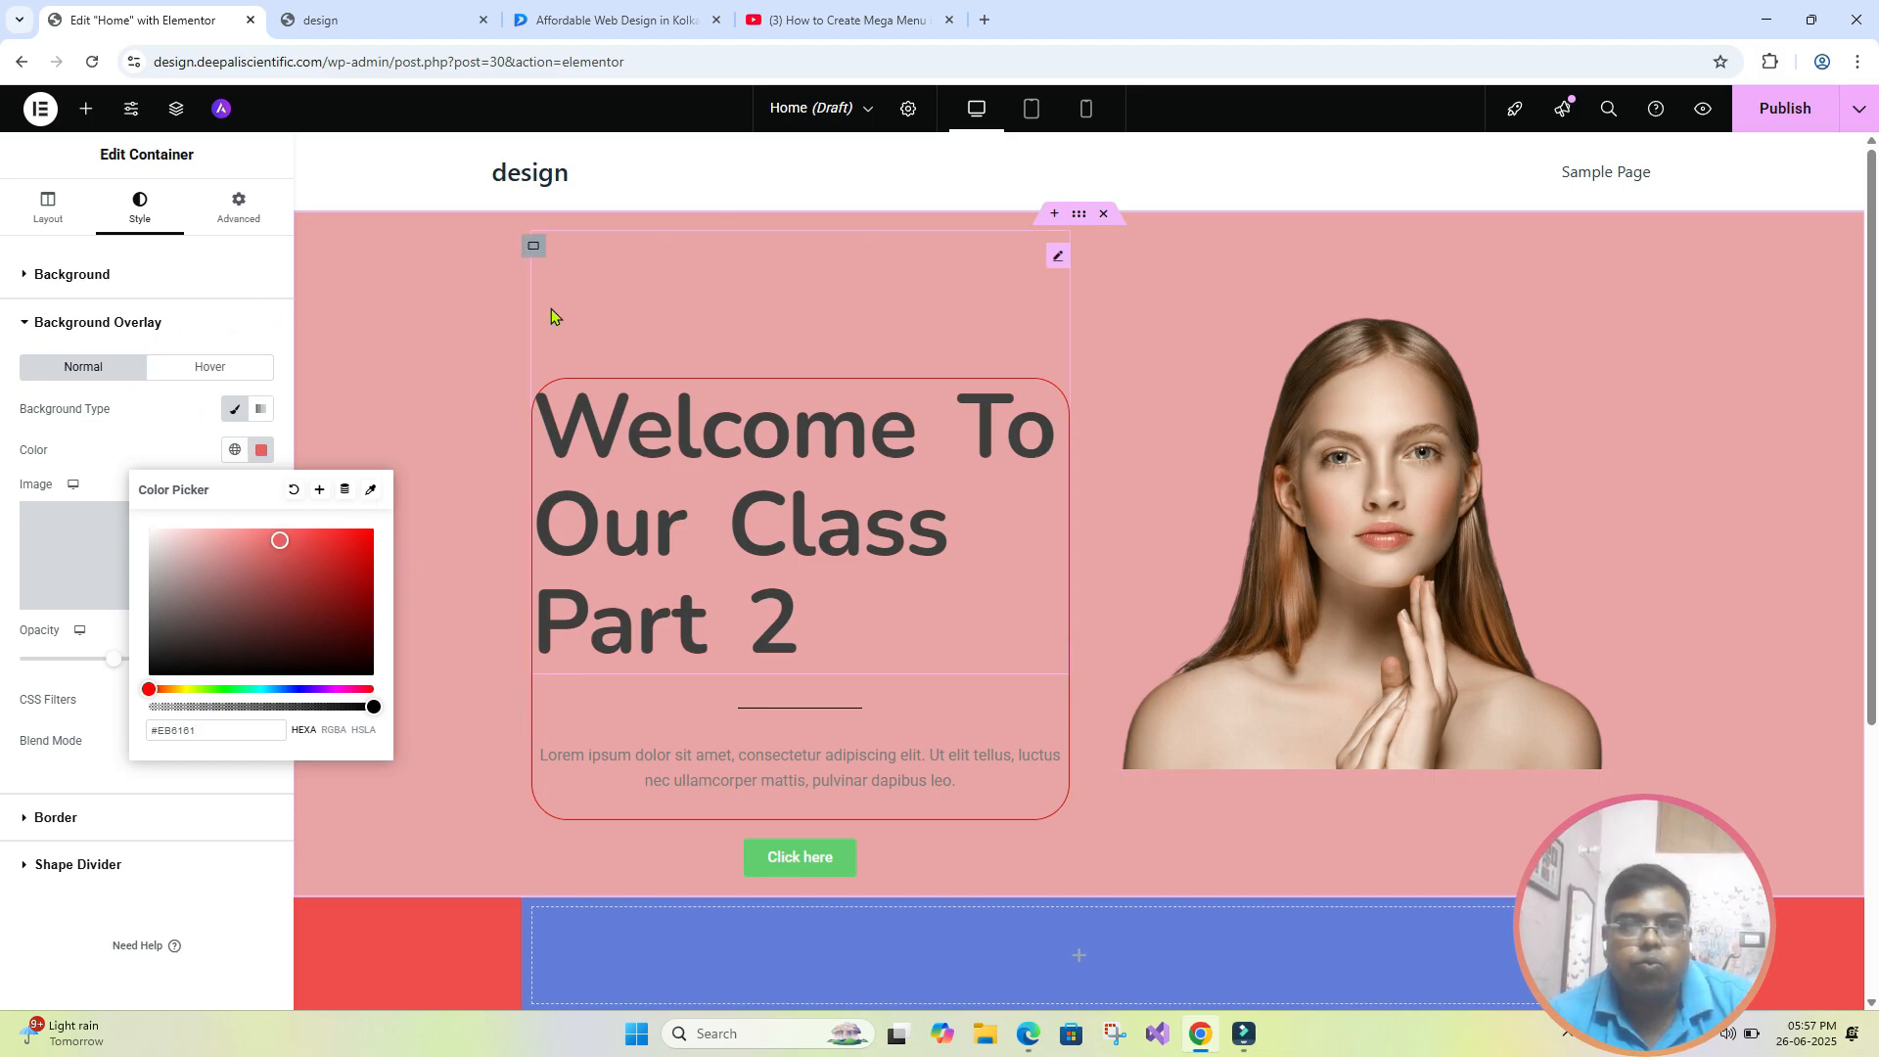
{"action": "left_click", "coordinate": [217, 329]}
{"action": "left_click", "coordinate": [127, 329]}
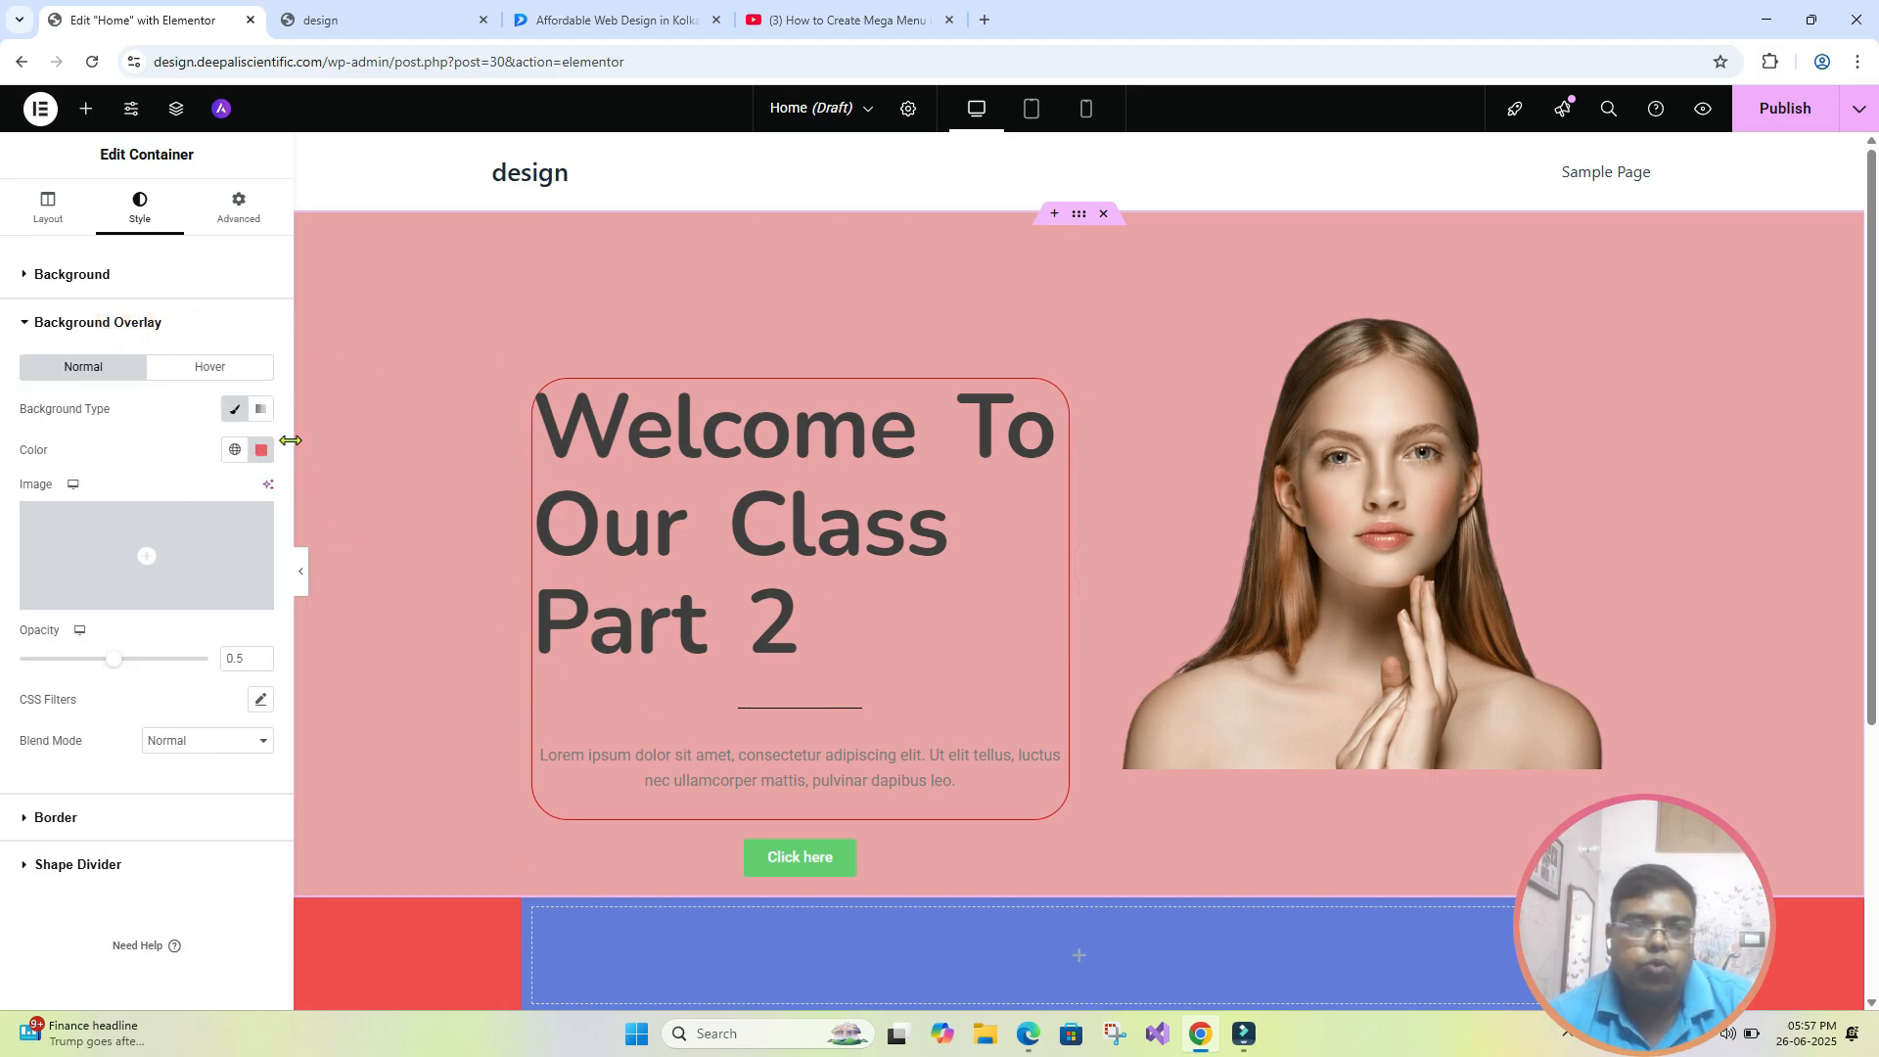
- Add a classic hover background overlay in medium blue to the hero section's outer container
{"action": "left_click", "coordinate": [217, 369]}
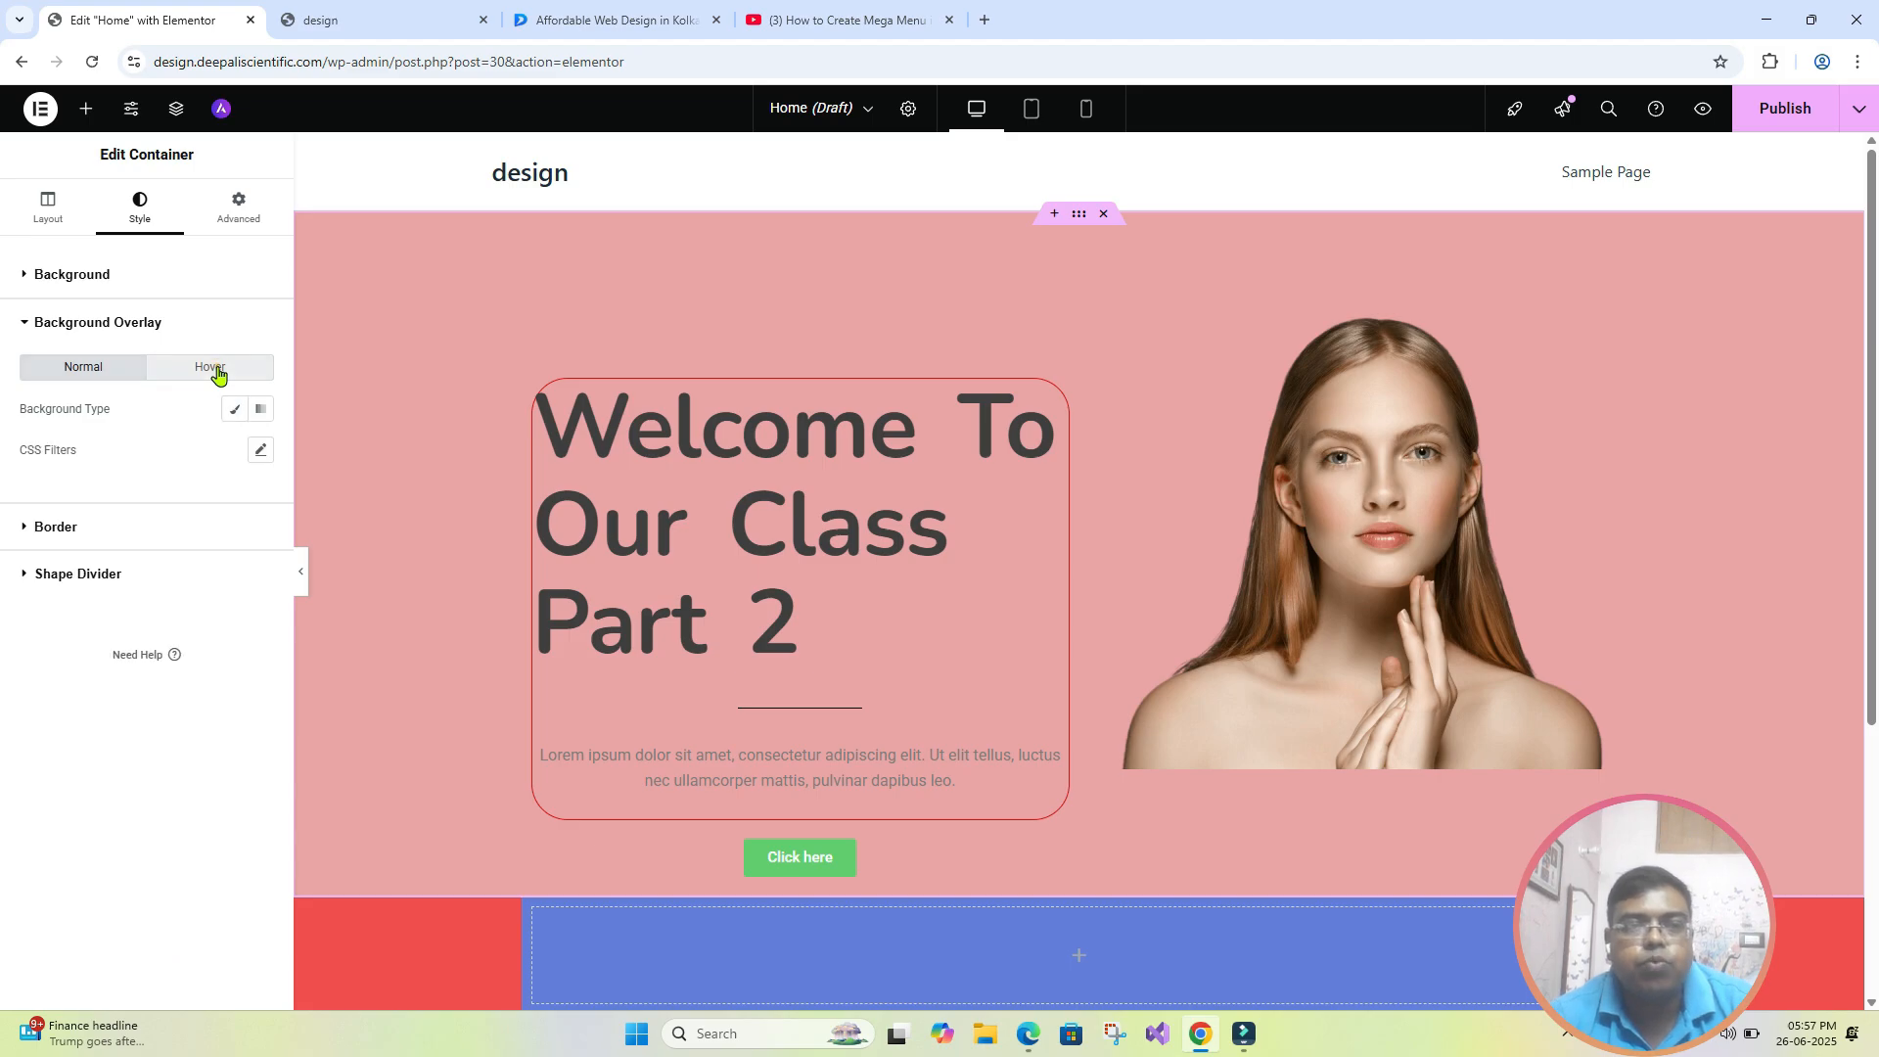
{"action": "left_click", "coordinate": [234, 411]}
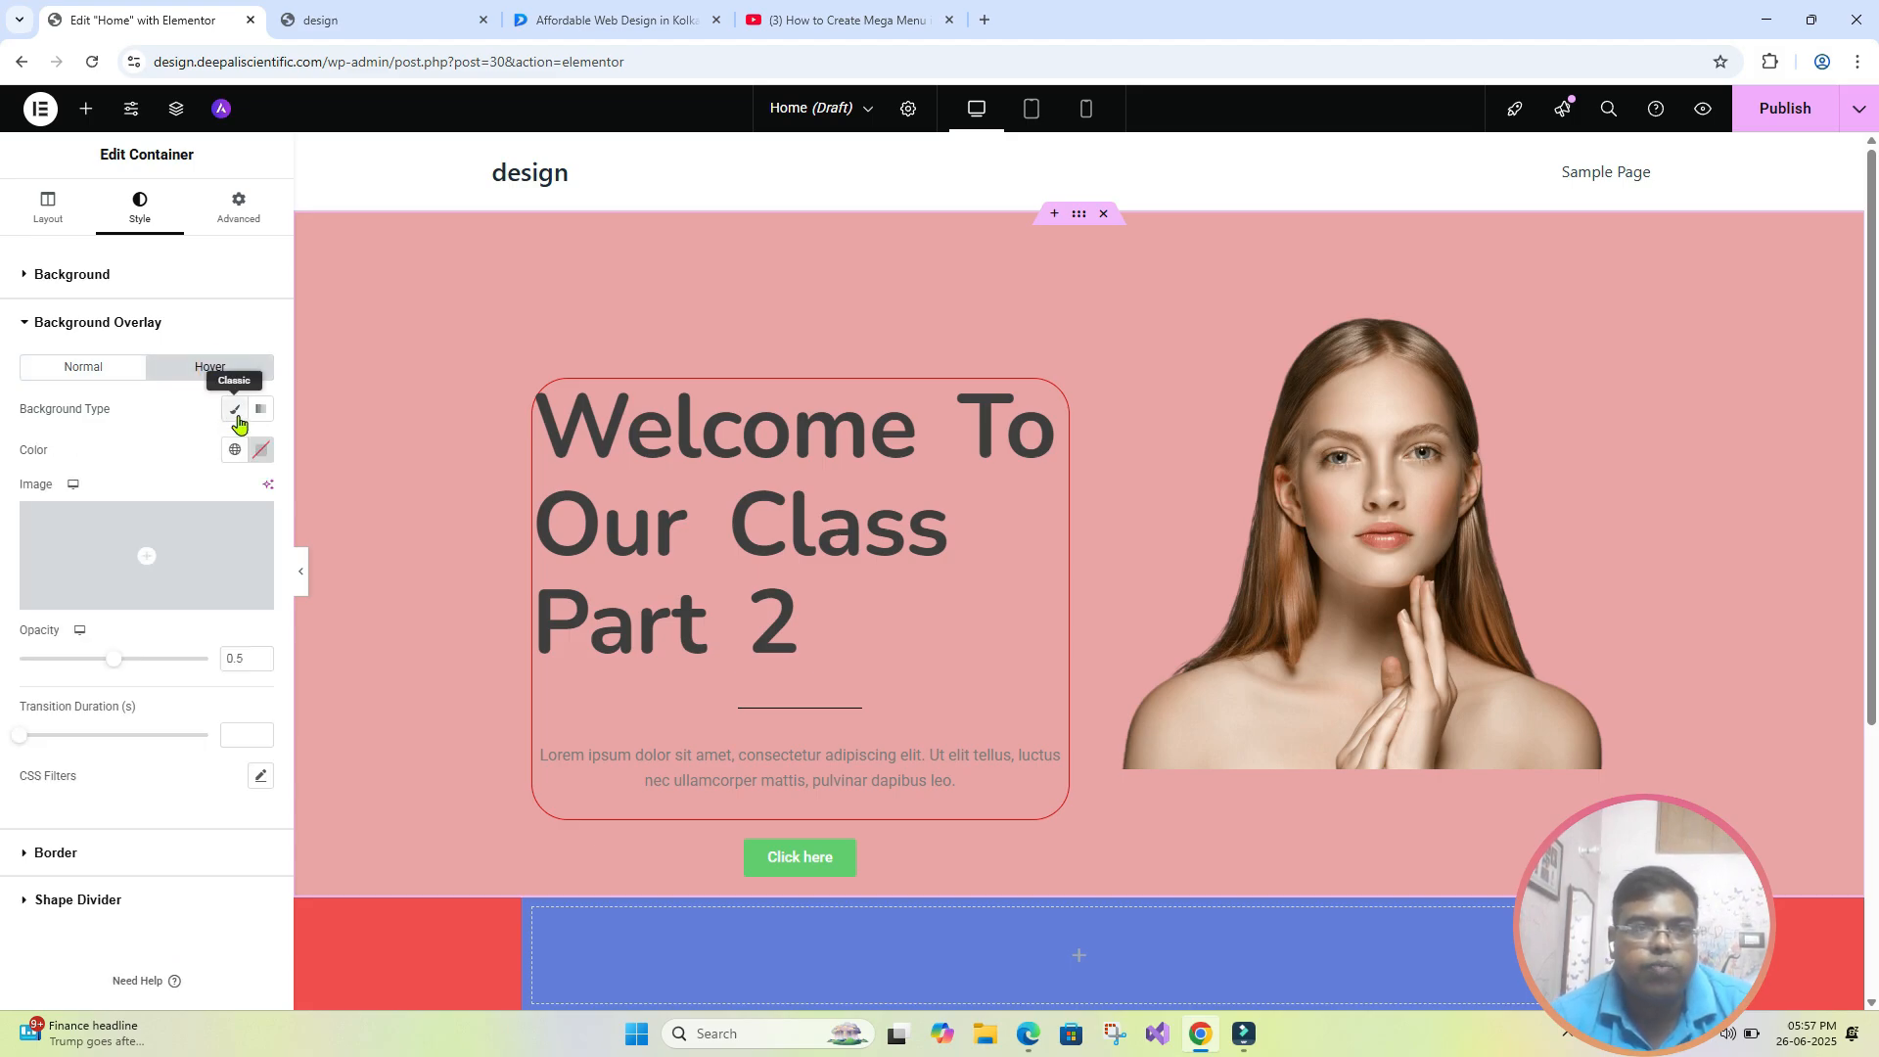
{"action": "left_click", "coordinate": [263, 450]}
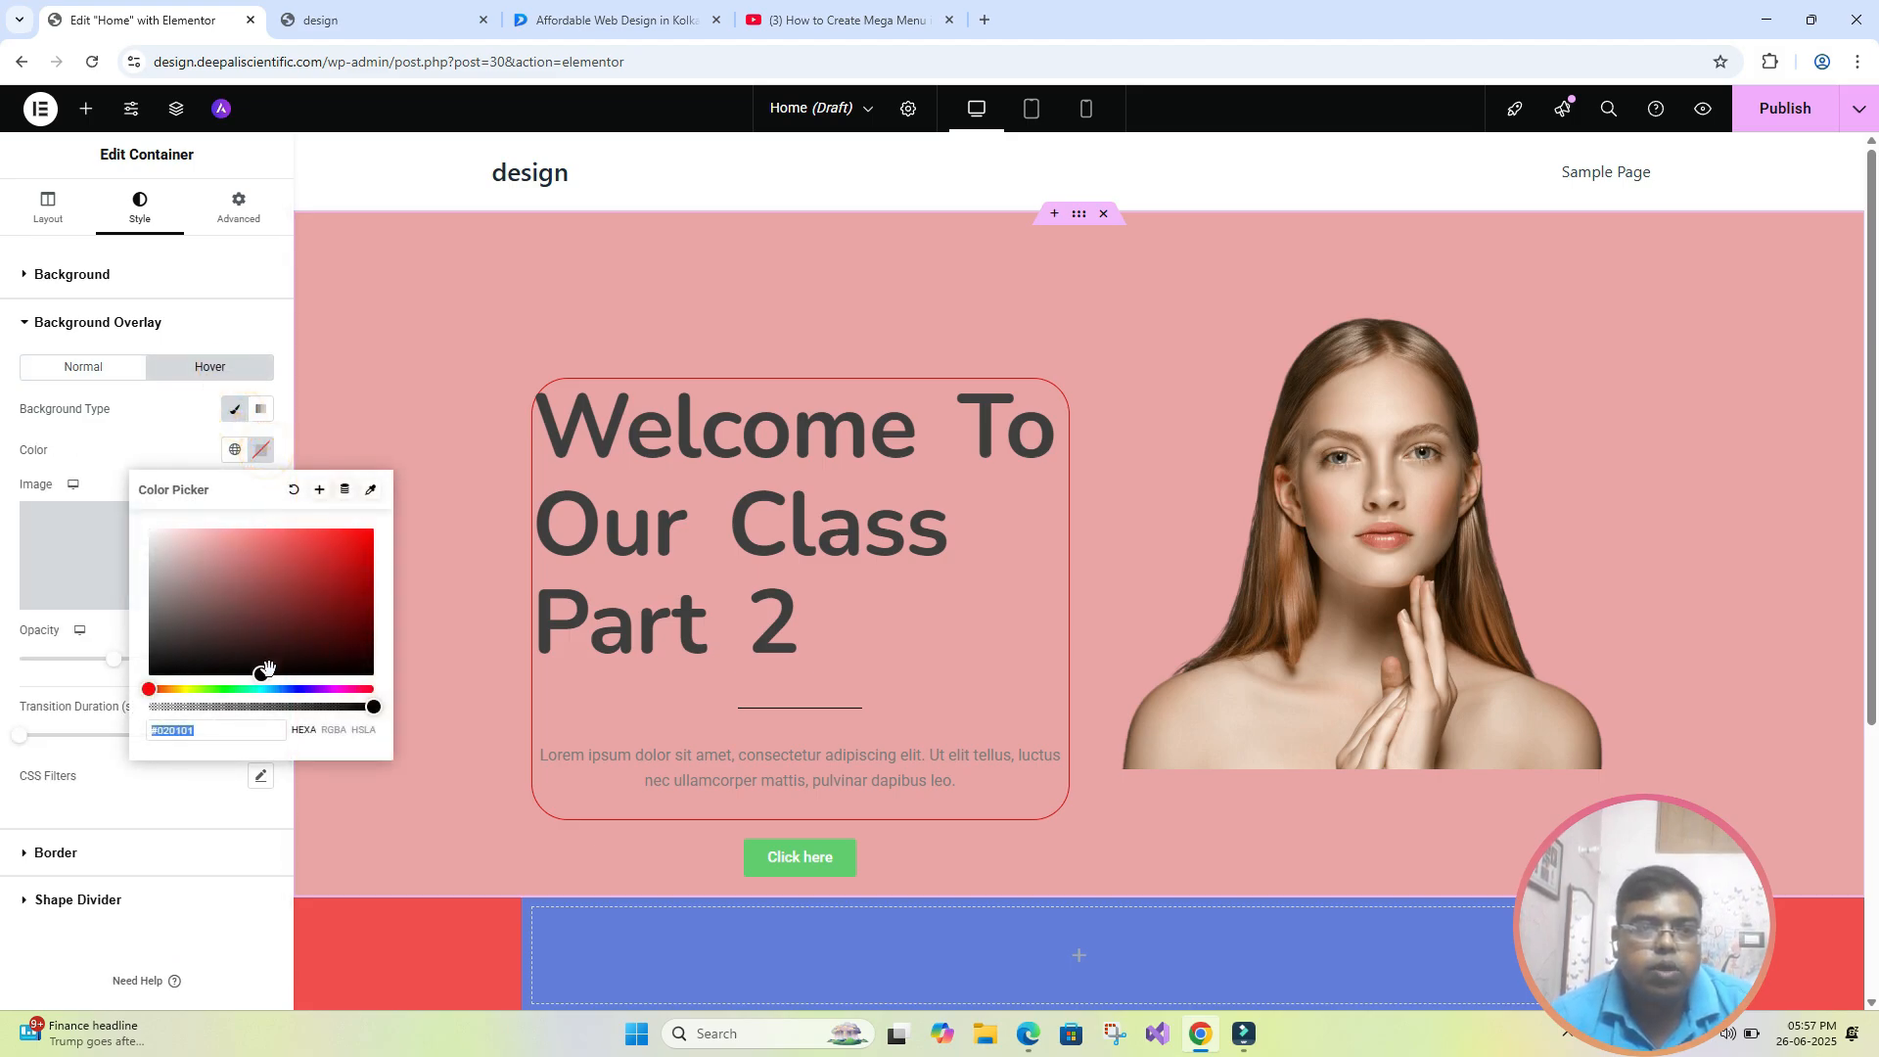
{"action": "left_click", "coordinate": [294, 689]}
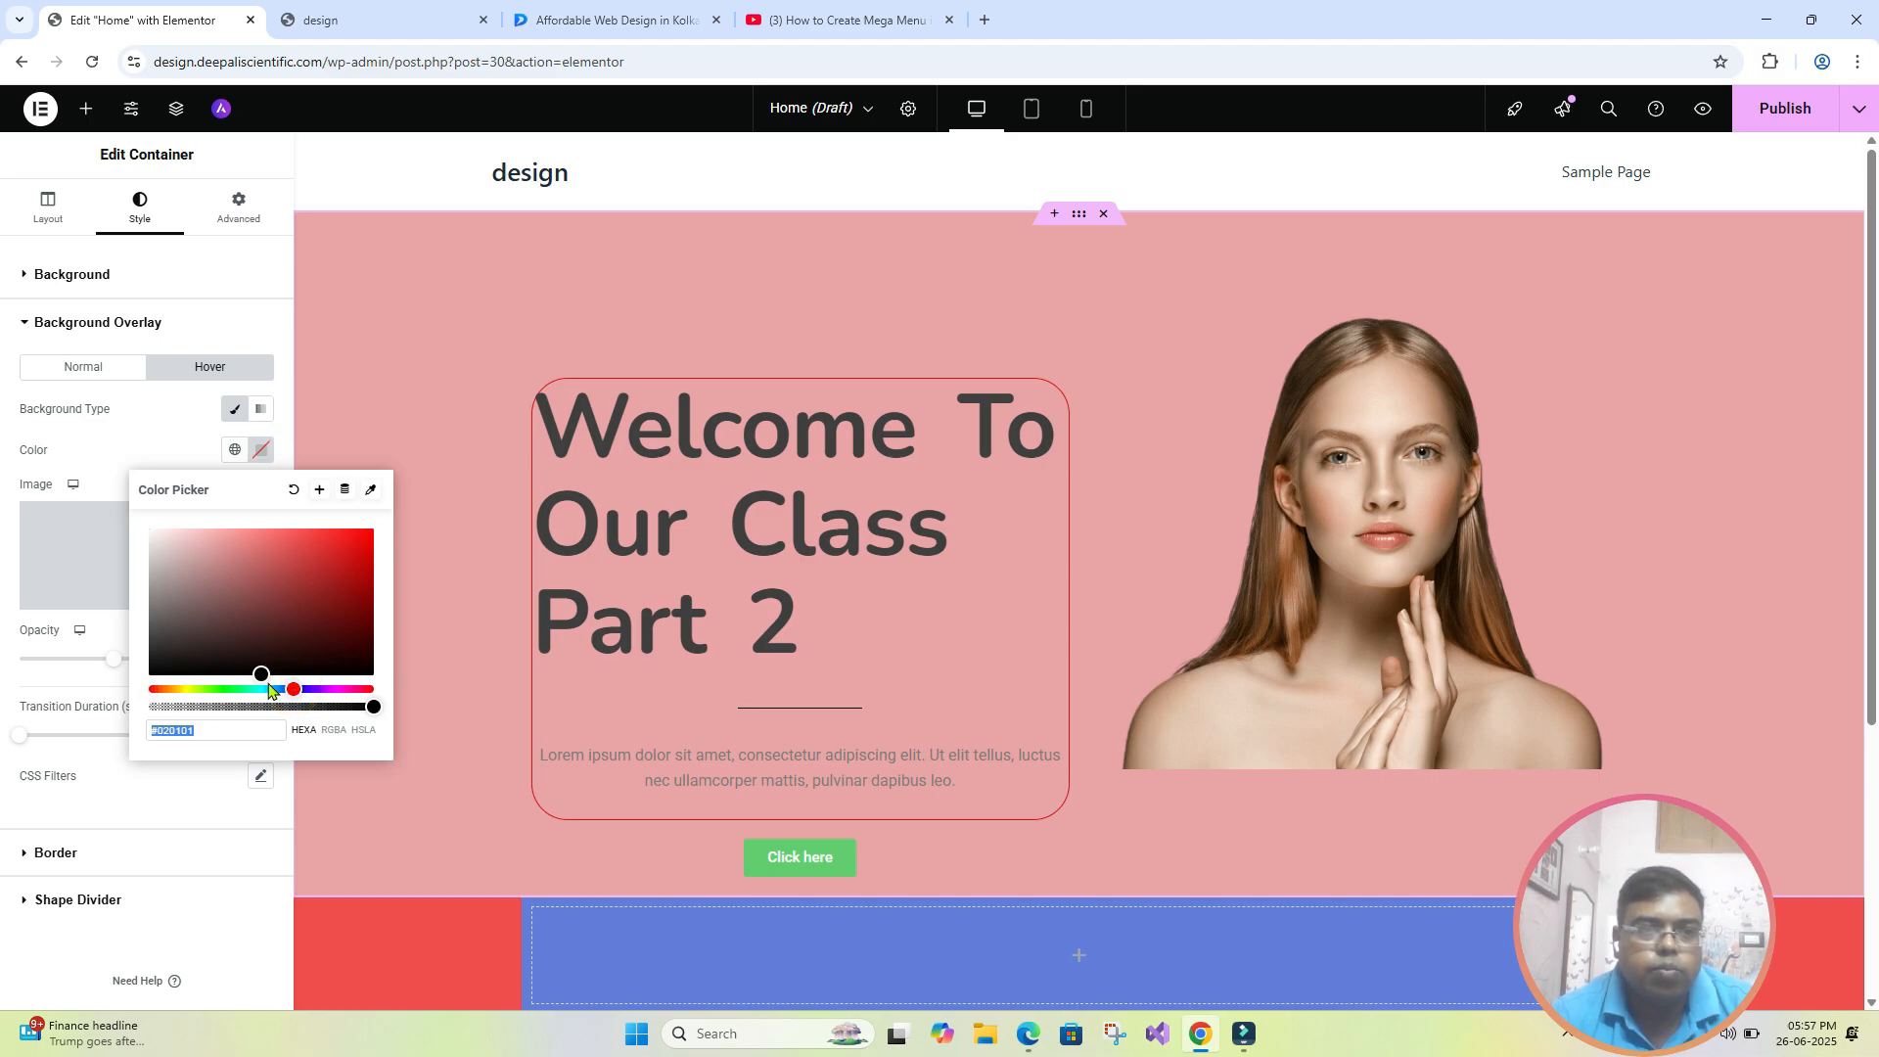
{"action": "left_click", "coordinate": [280, 689]}
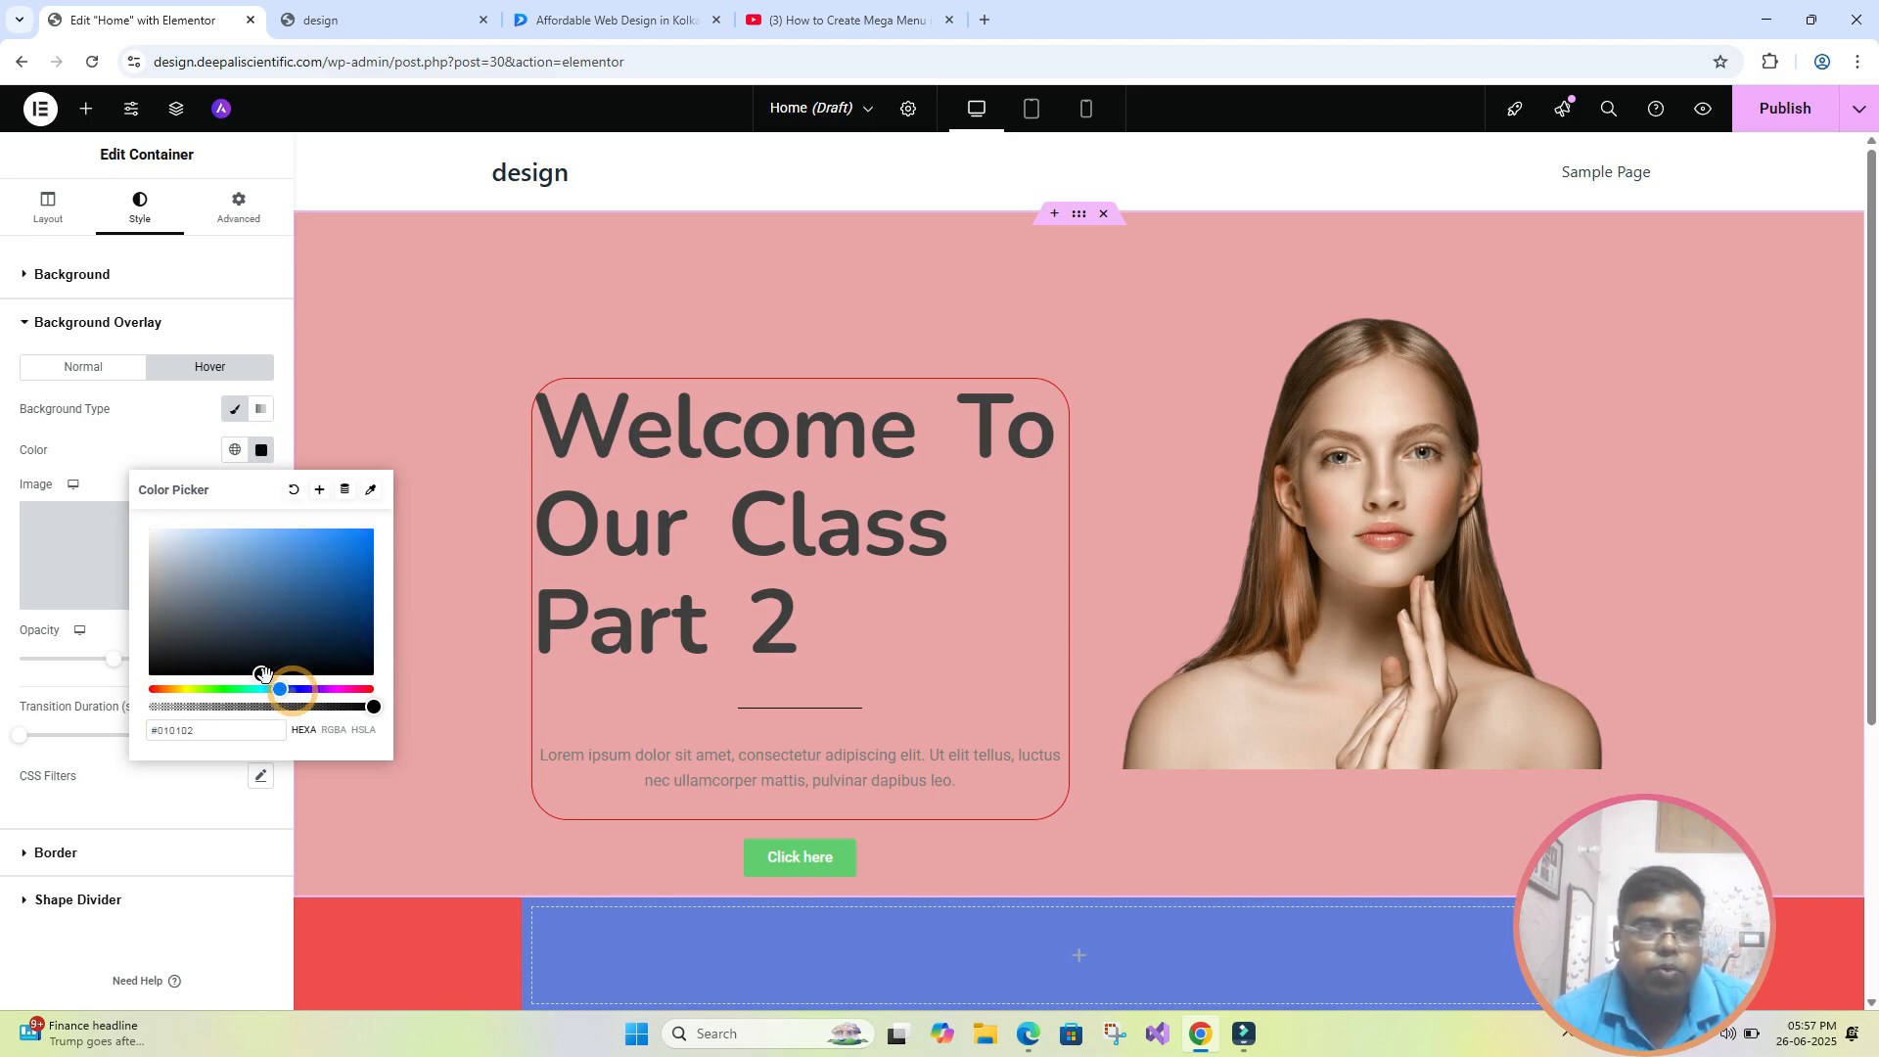
{"action": "left_click_drag", "start_coordinate": [256, 673], "coordinate": [305, 553]}
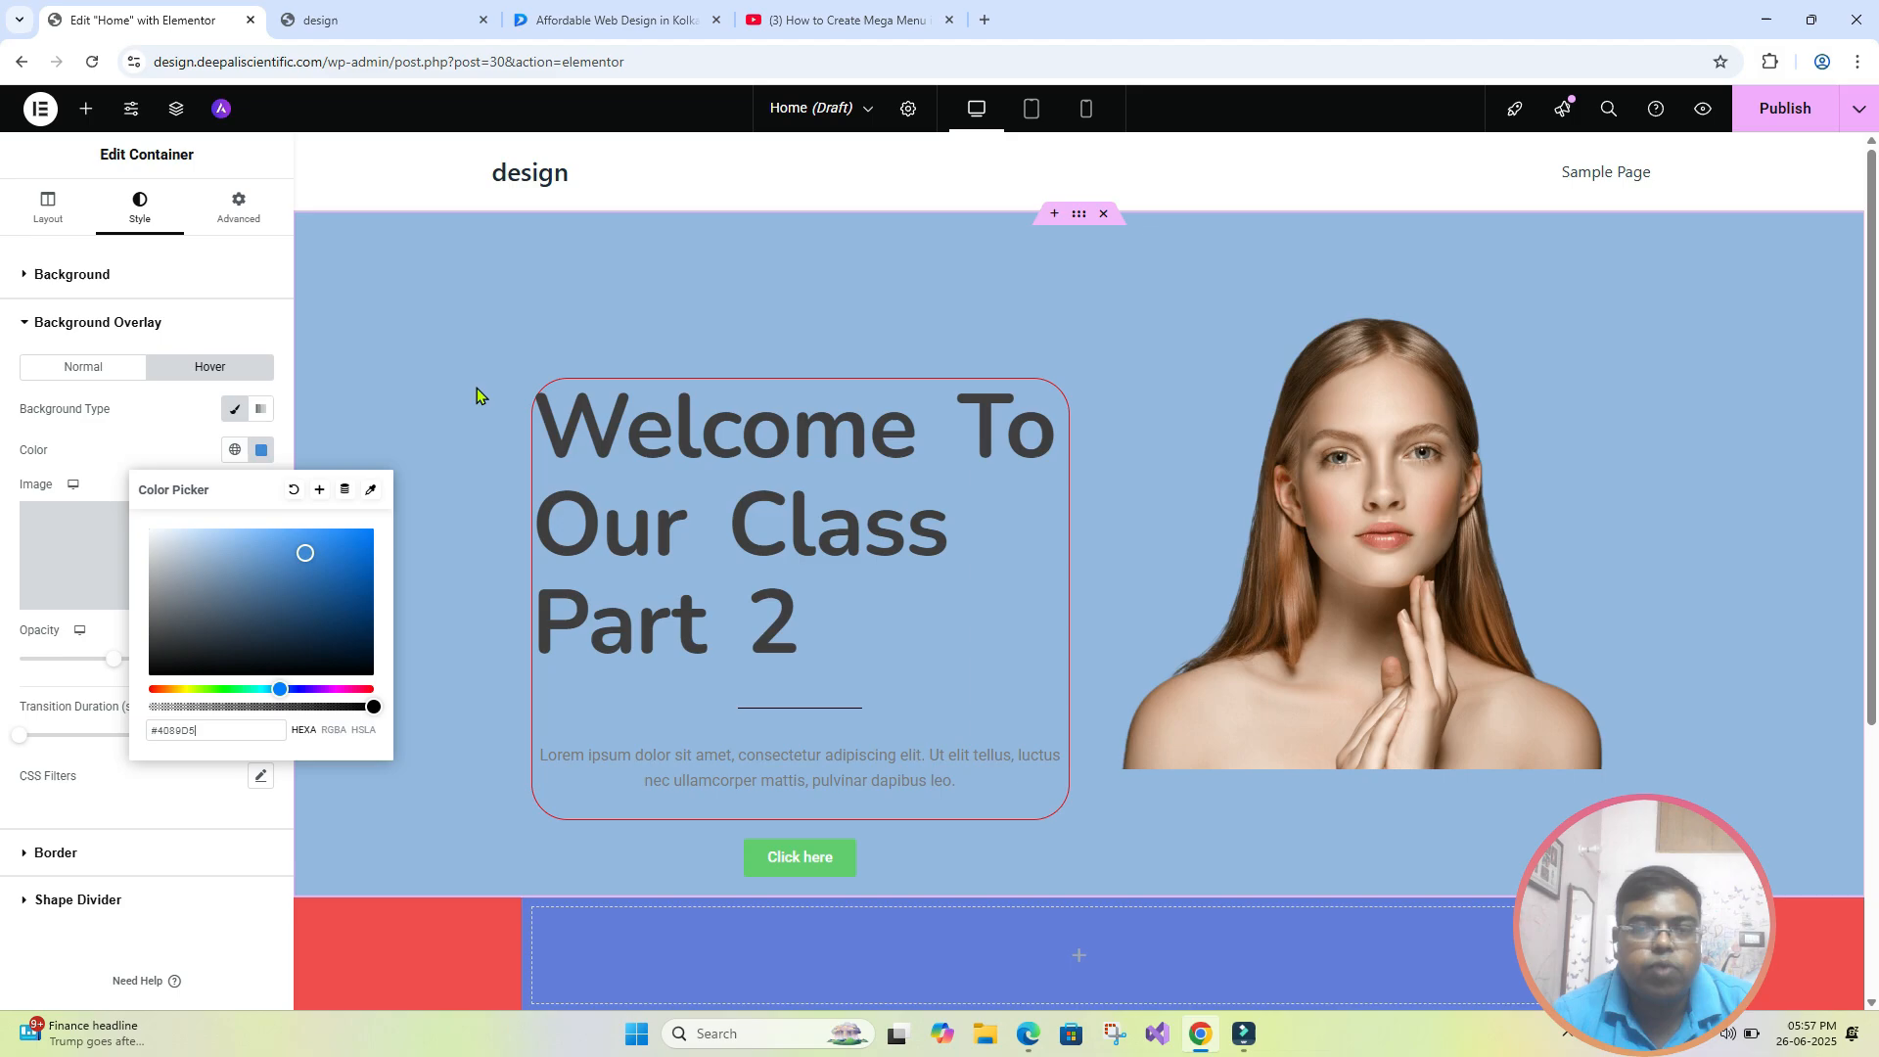
{"action": "mouse_move", "coordinate": [1201, 1047]}
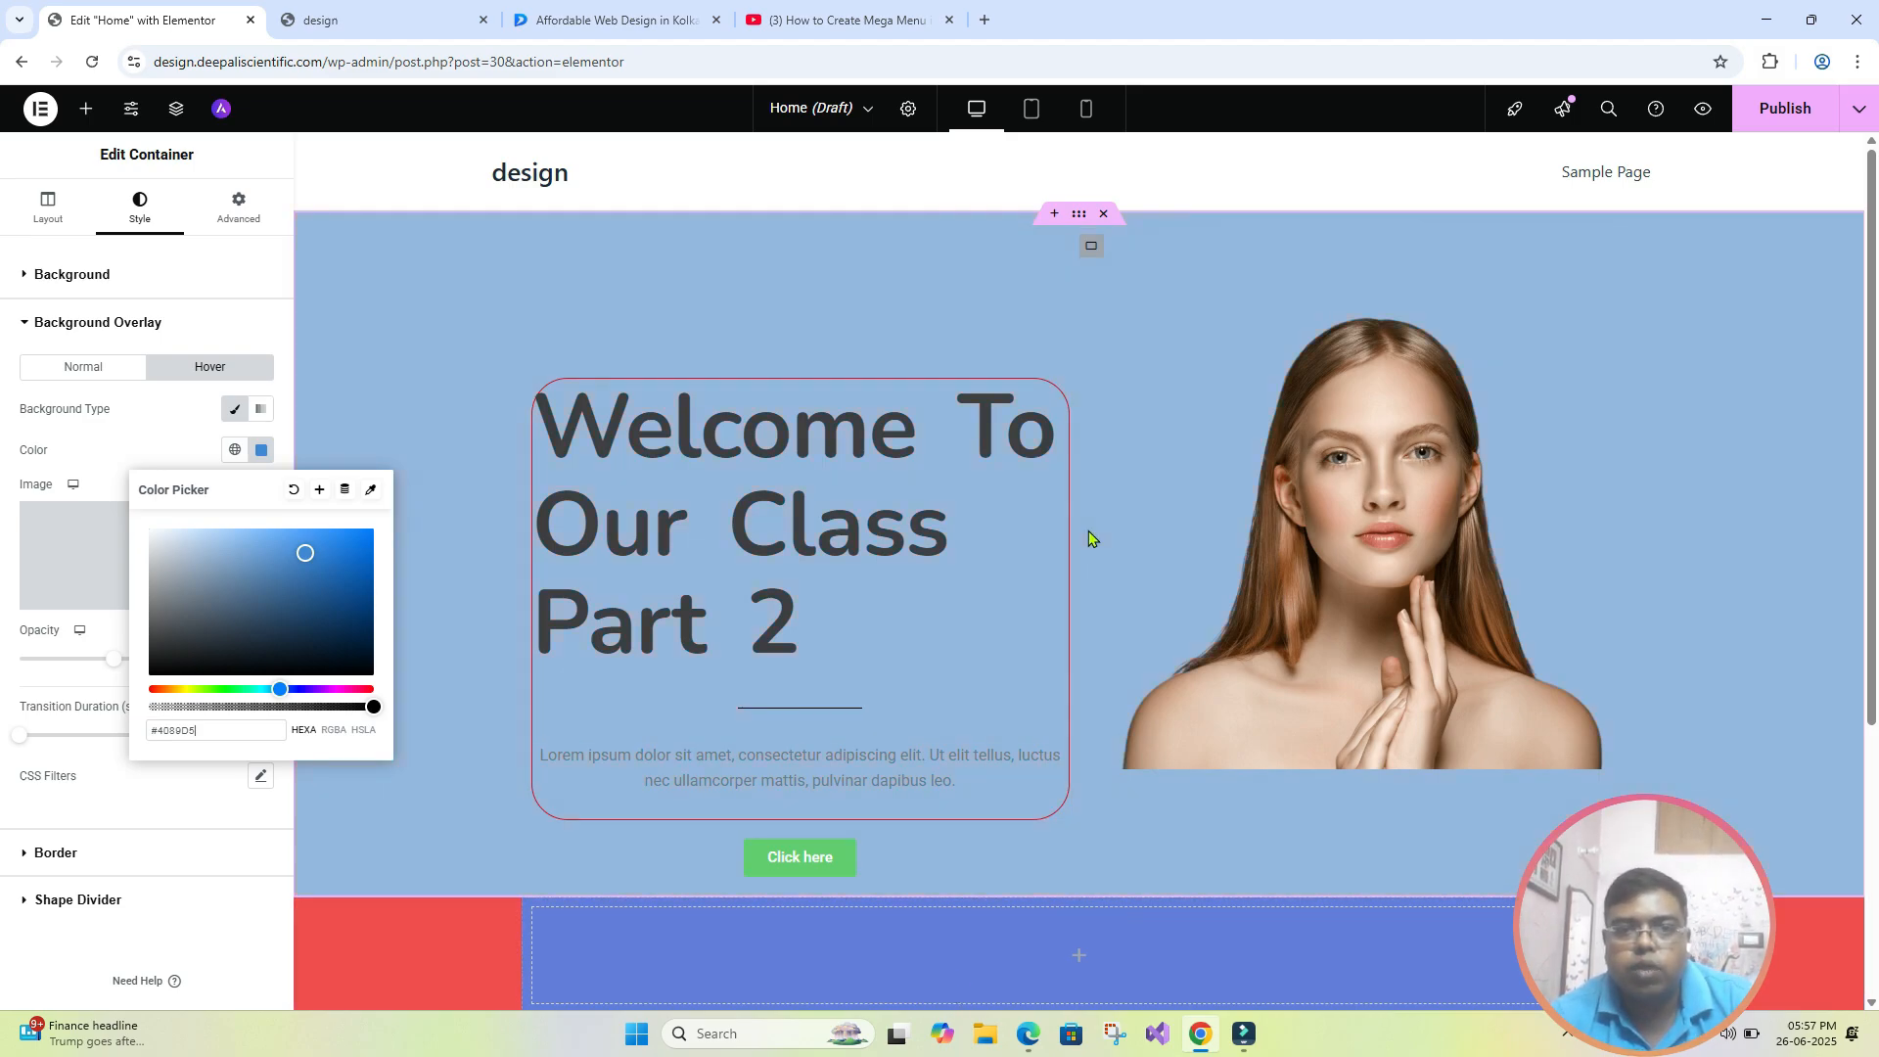
{"action": "left_click", "coordinate": [147, 429]}
- Review the hero container's border settings and its advanced layout settings
{"action": "scroll", "coordinate": [69, 686], "scroll_direction": "down", "scroll_amount": 1}
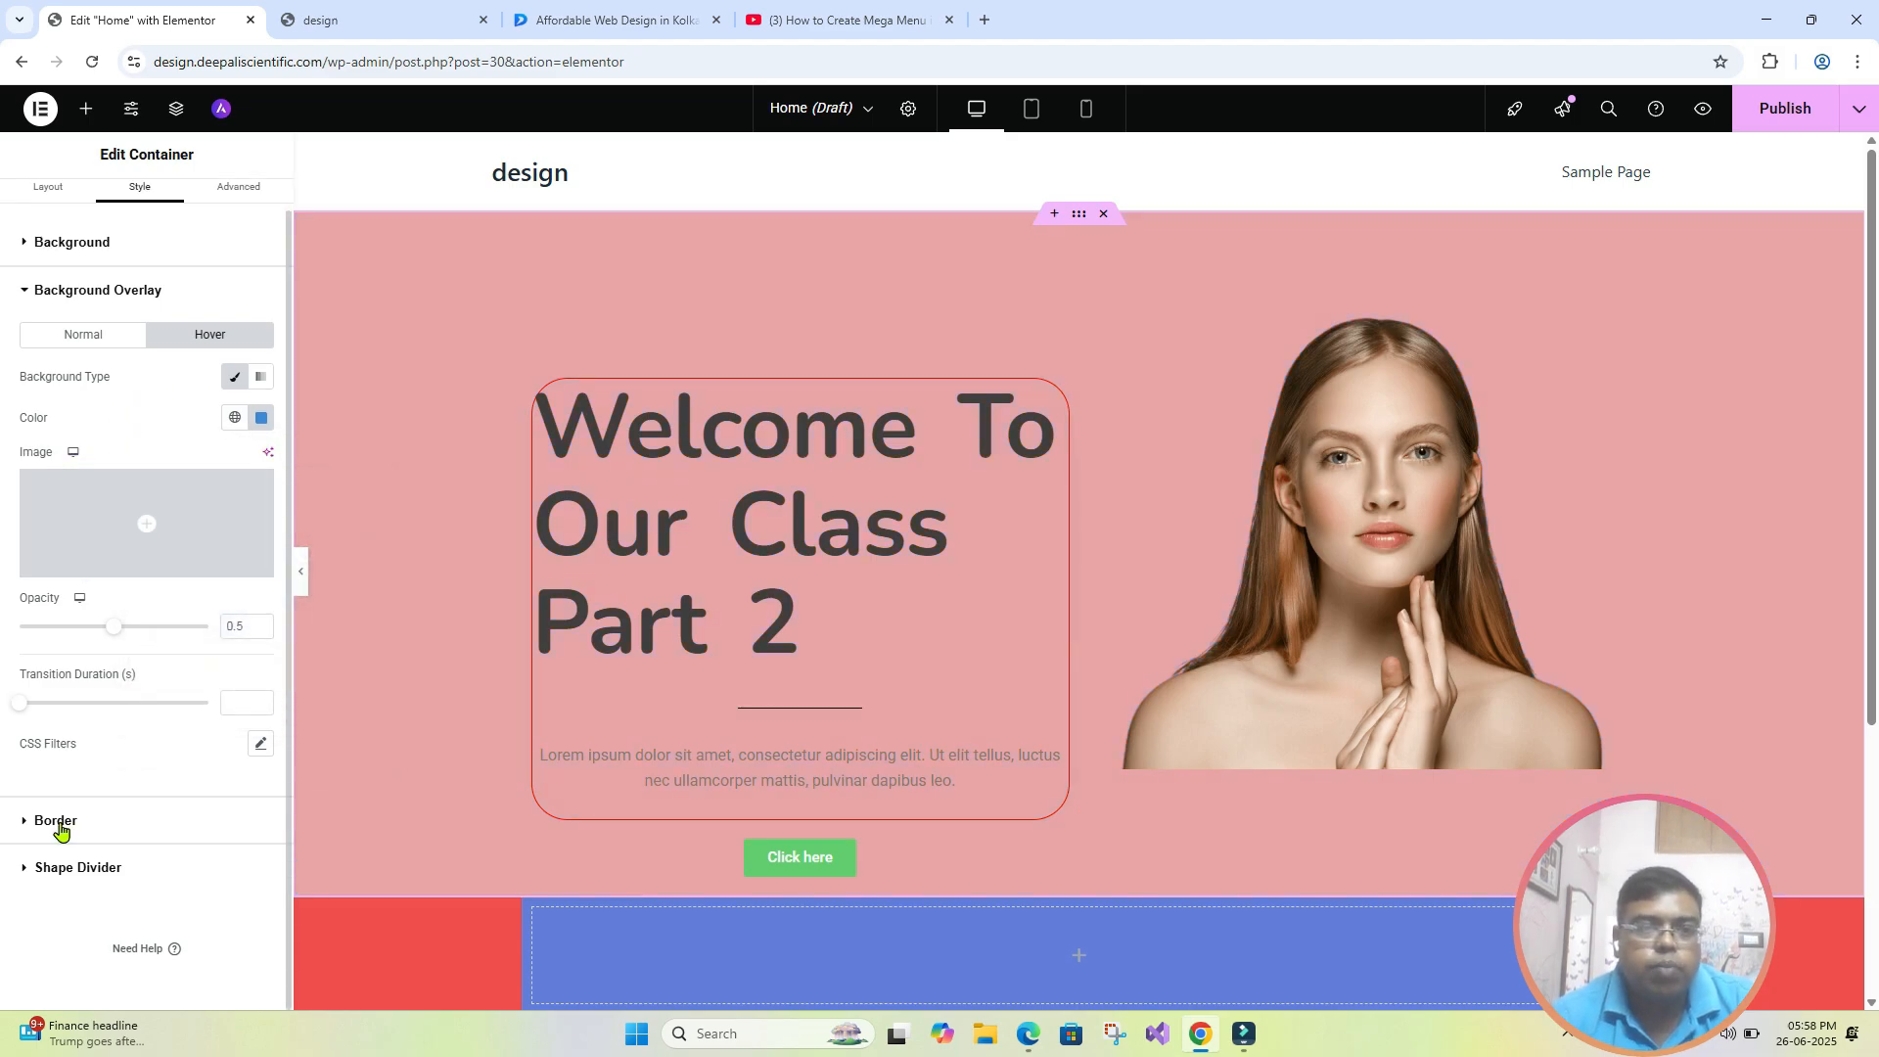
{"action": "left_click", "coordinate": [59, 824]}
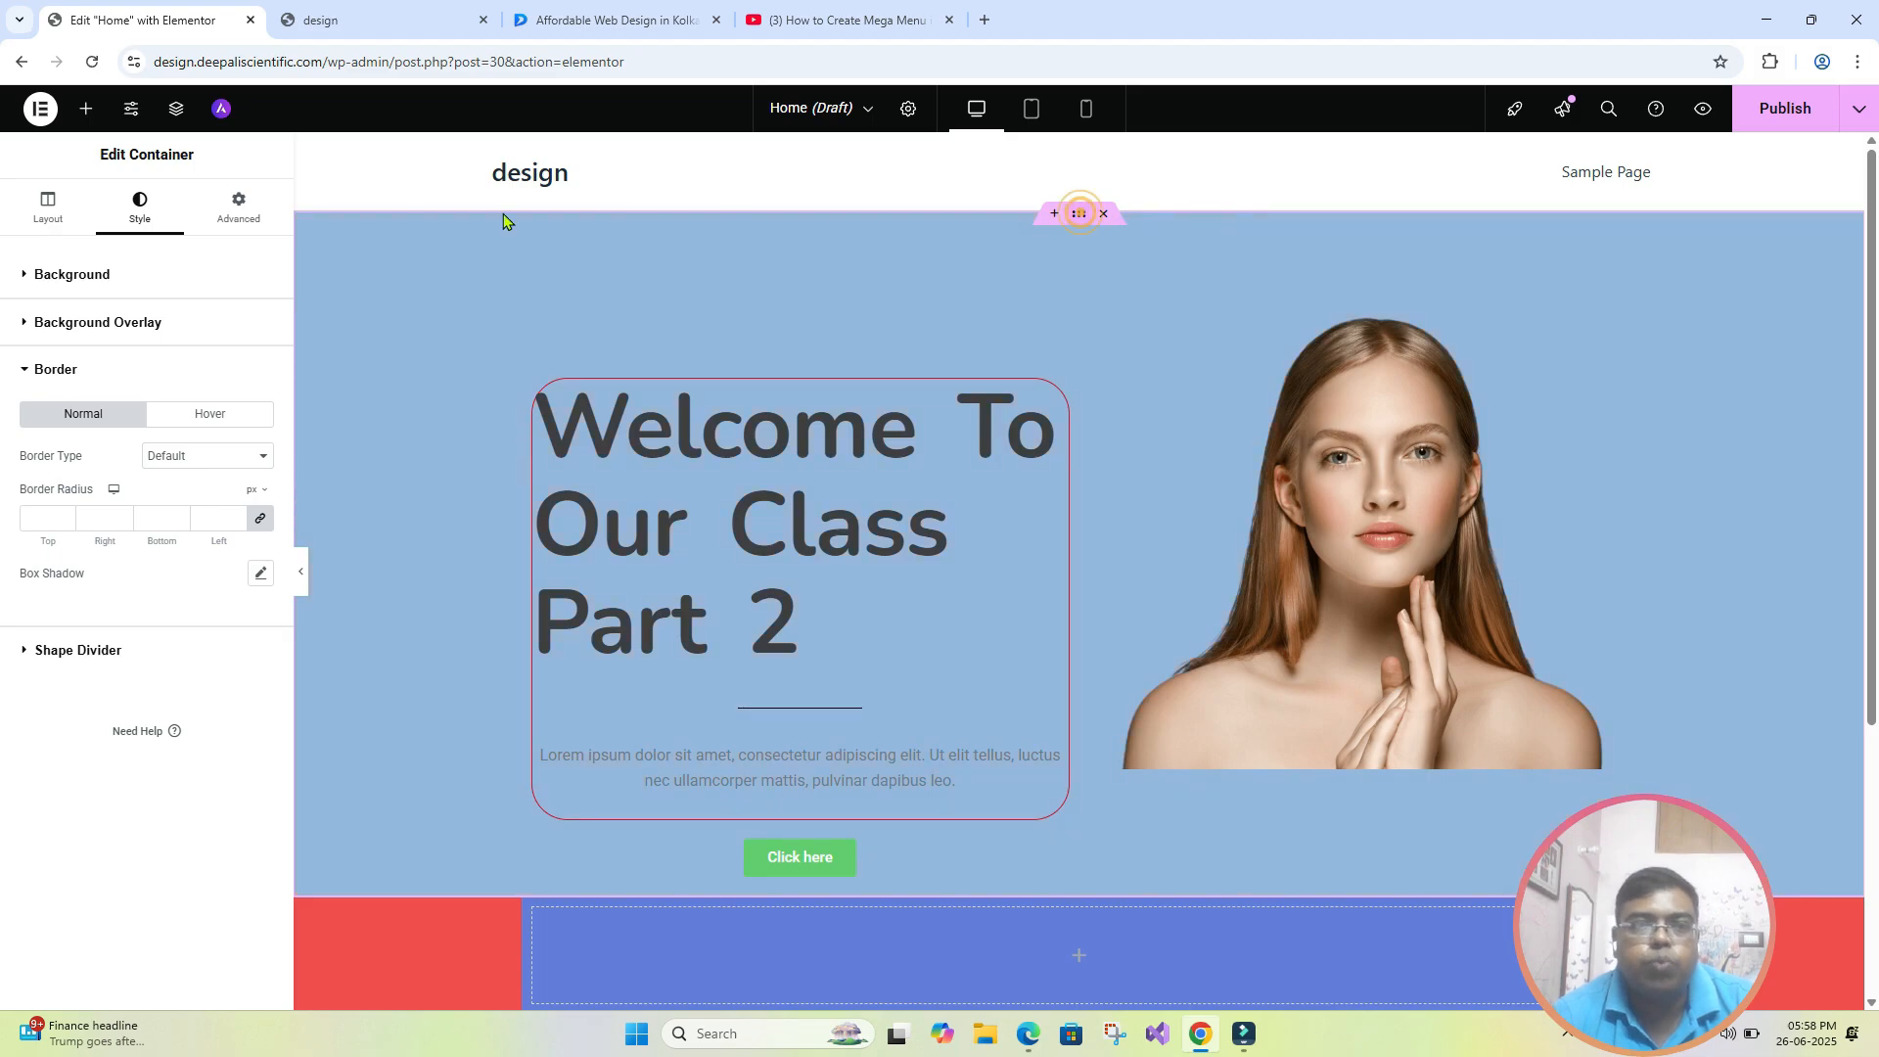
{"action": "left_click", "coordinate": [238, 208]}
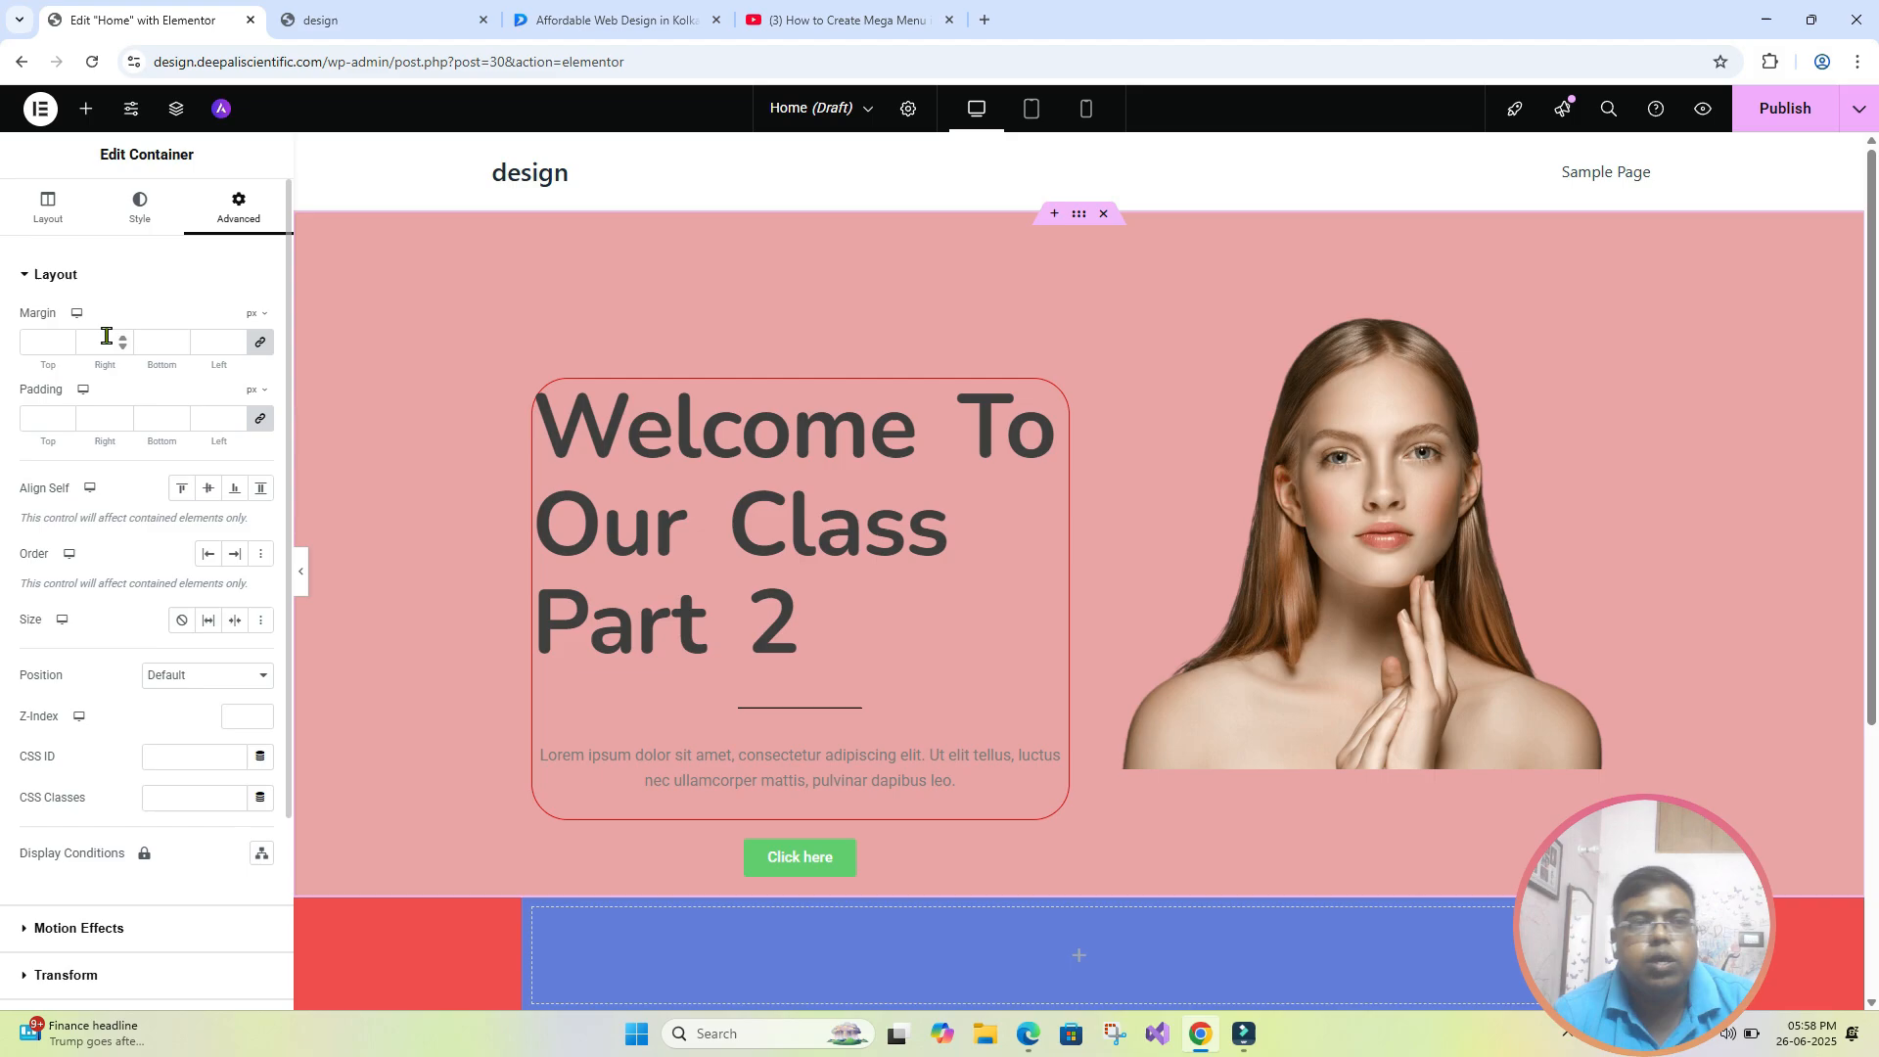
{"action": "left_click", "coordinate": [151, 231]}
{"action": "left_click", "coordinate": [240, 220]}
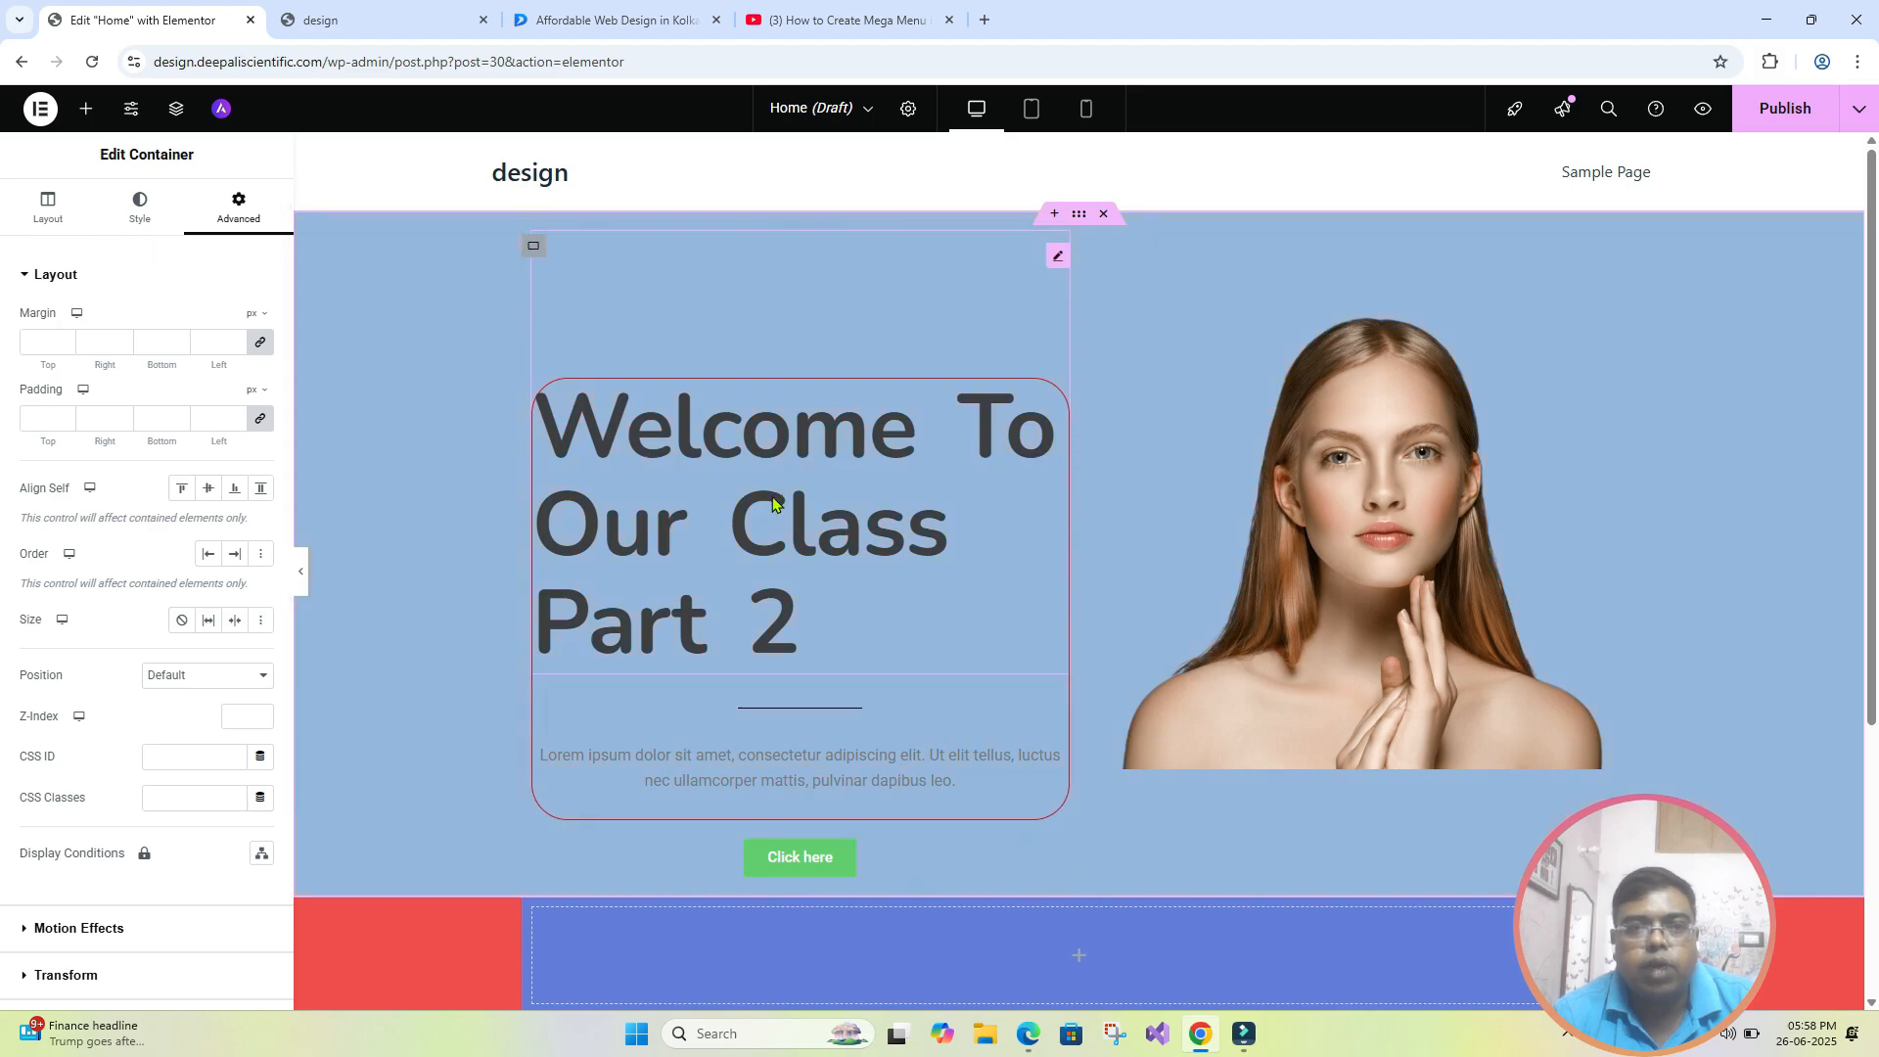
- Open the shape divider settings of the hero section's outer container and check the Dgtal Shapes home page's wavy section edge for reference
{"action": "left_click", "coordinate": [717, 497]}
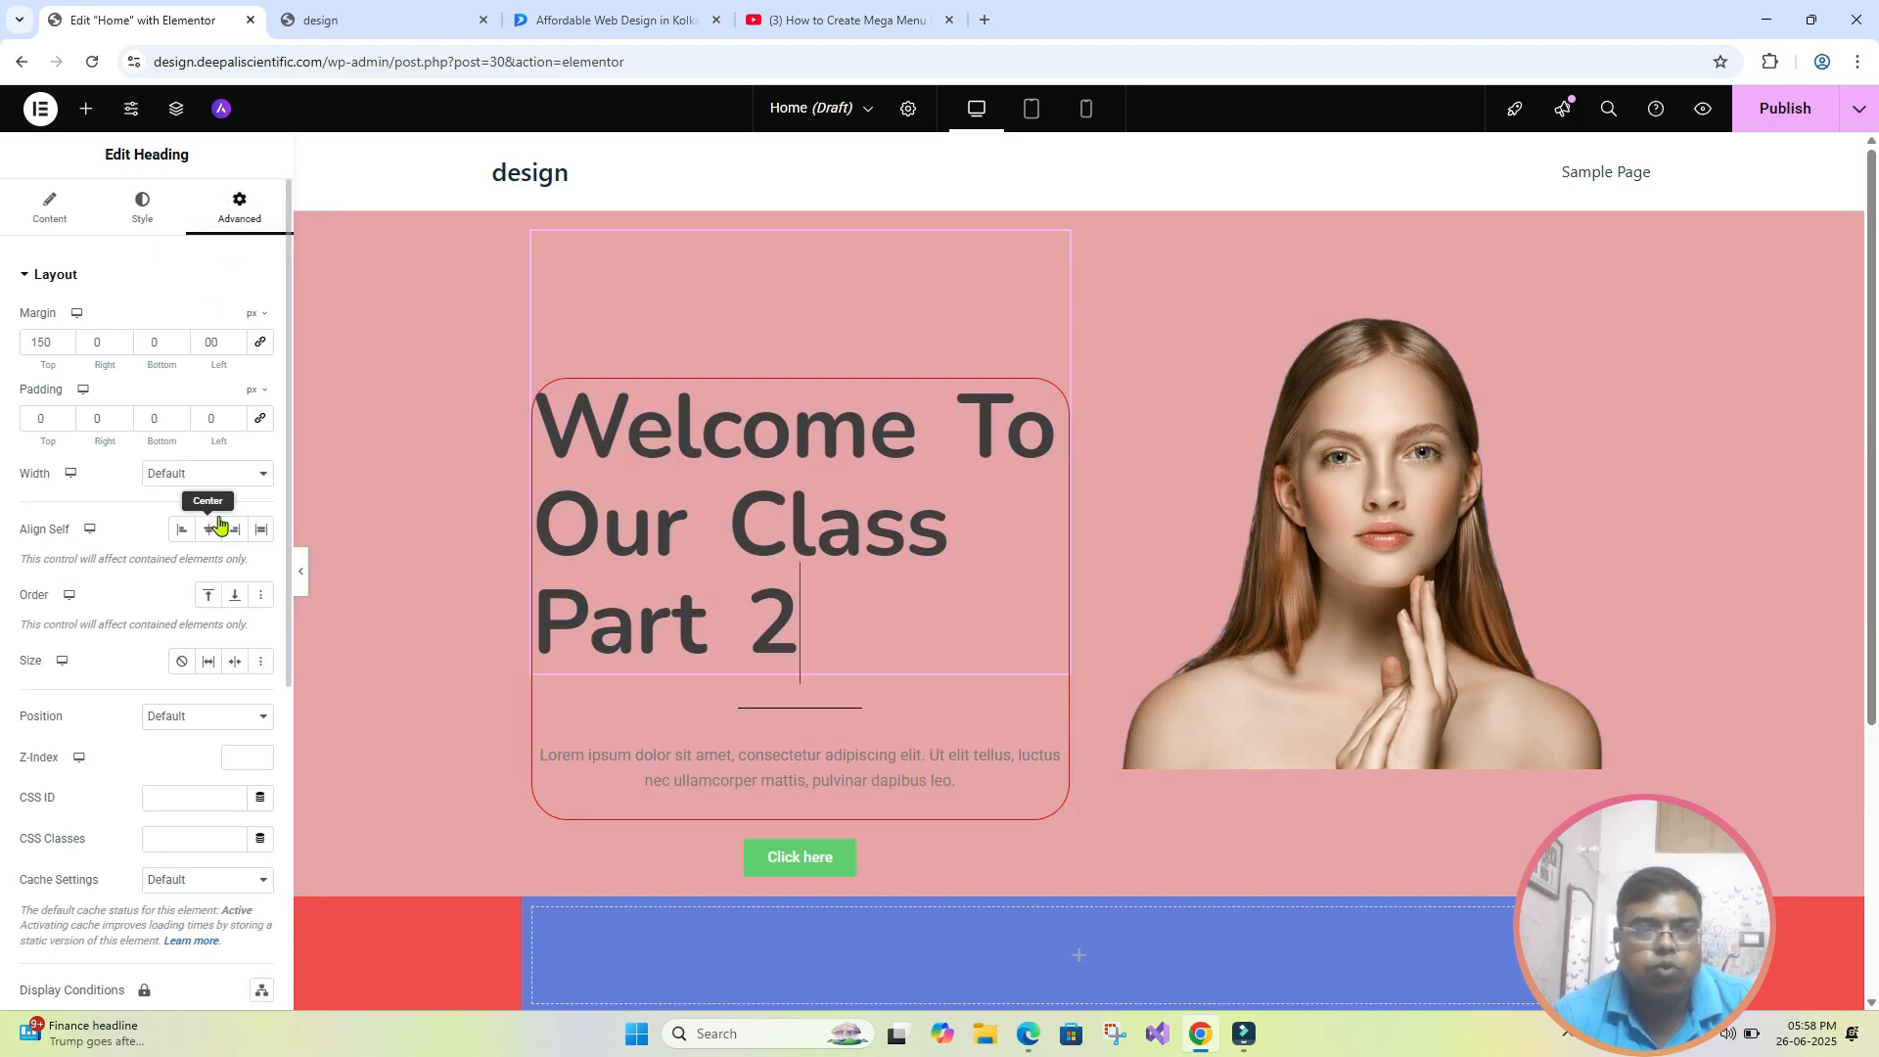
{"action": "scroll", "coordinate": [217, 525], "scroll_direction": "down", "scroll_amount": 5}
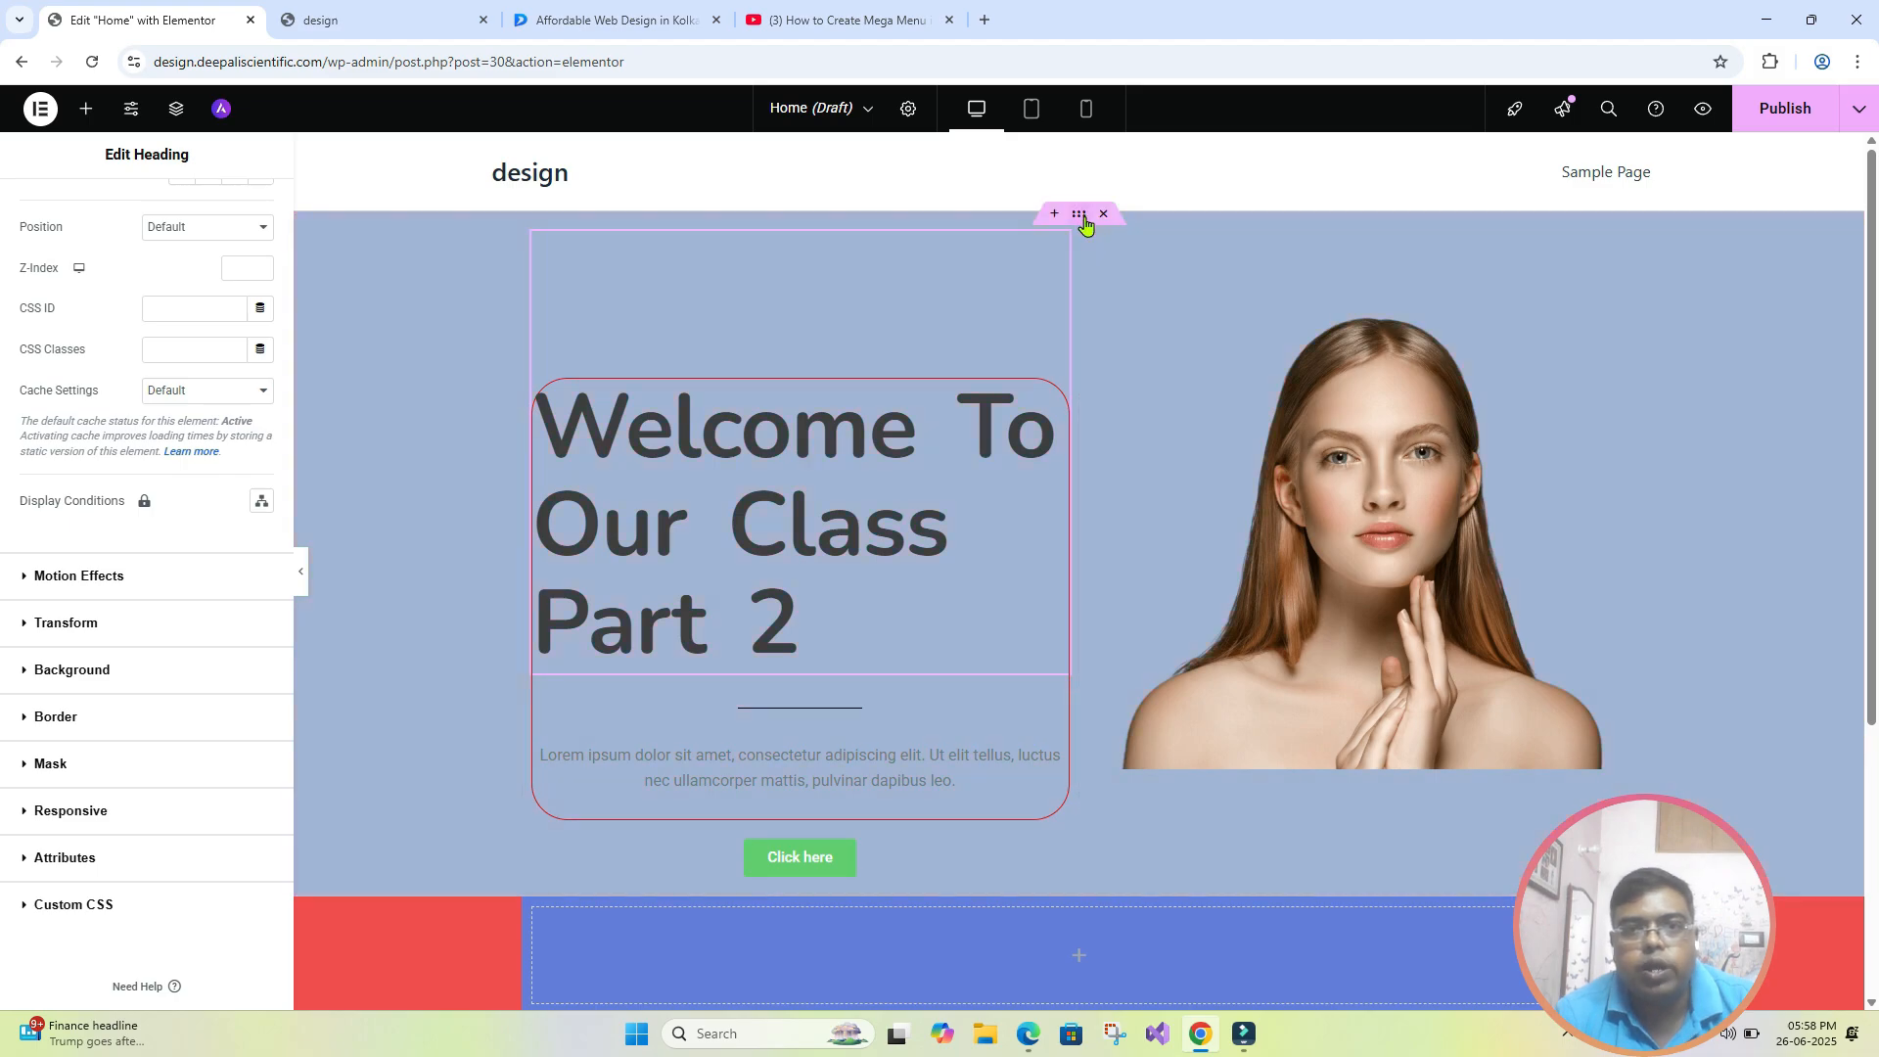
{"action": "left_click", "coordinate": [1082, 219]}
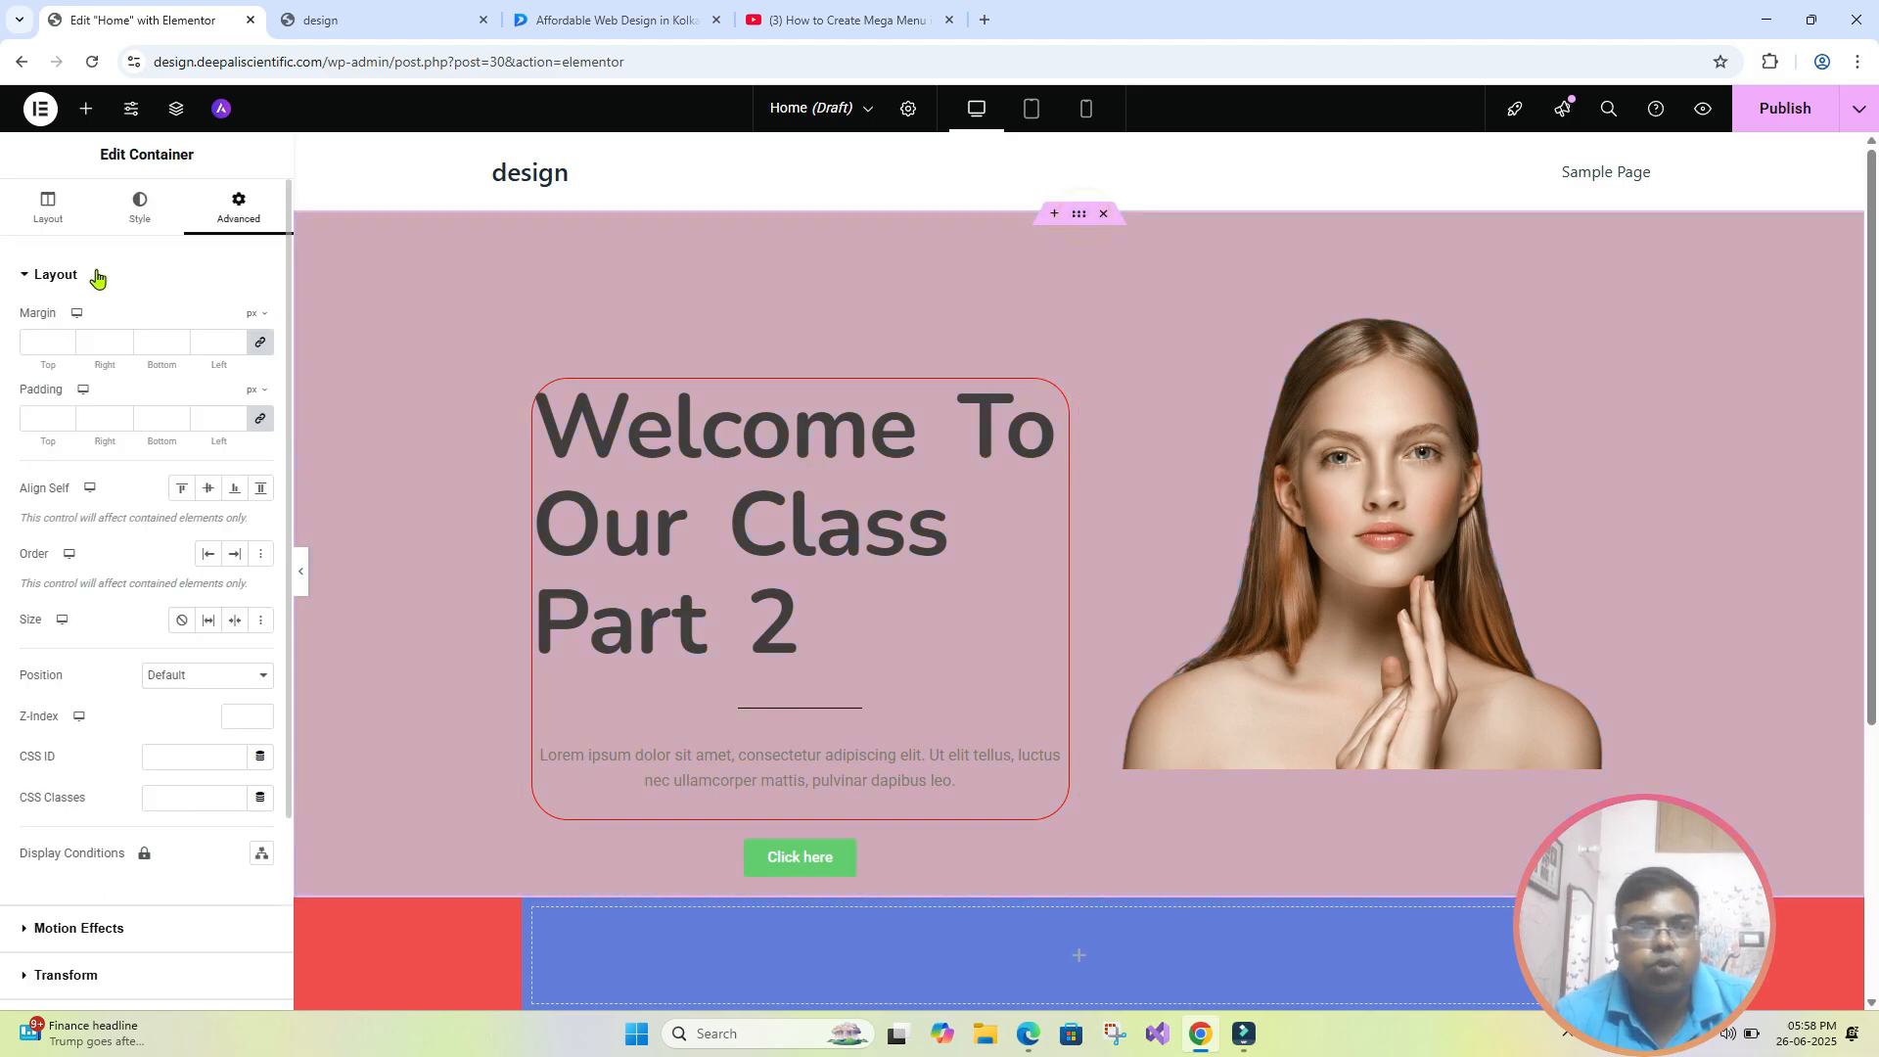
{"action": "left_click", "coordinate": [153, 224]}
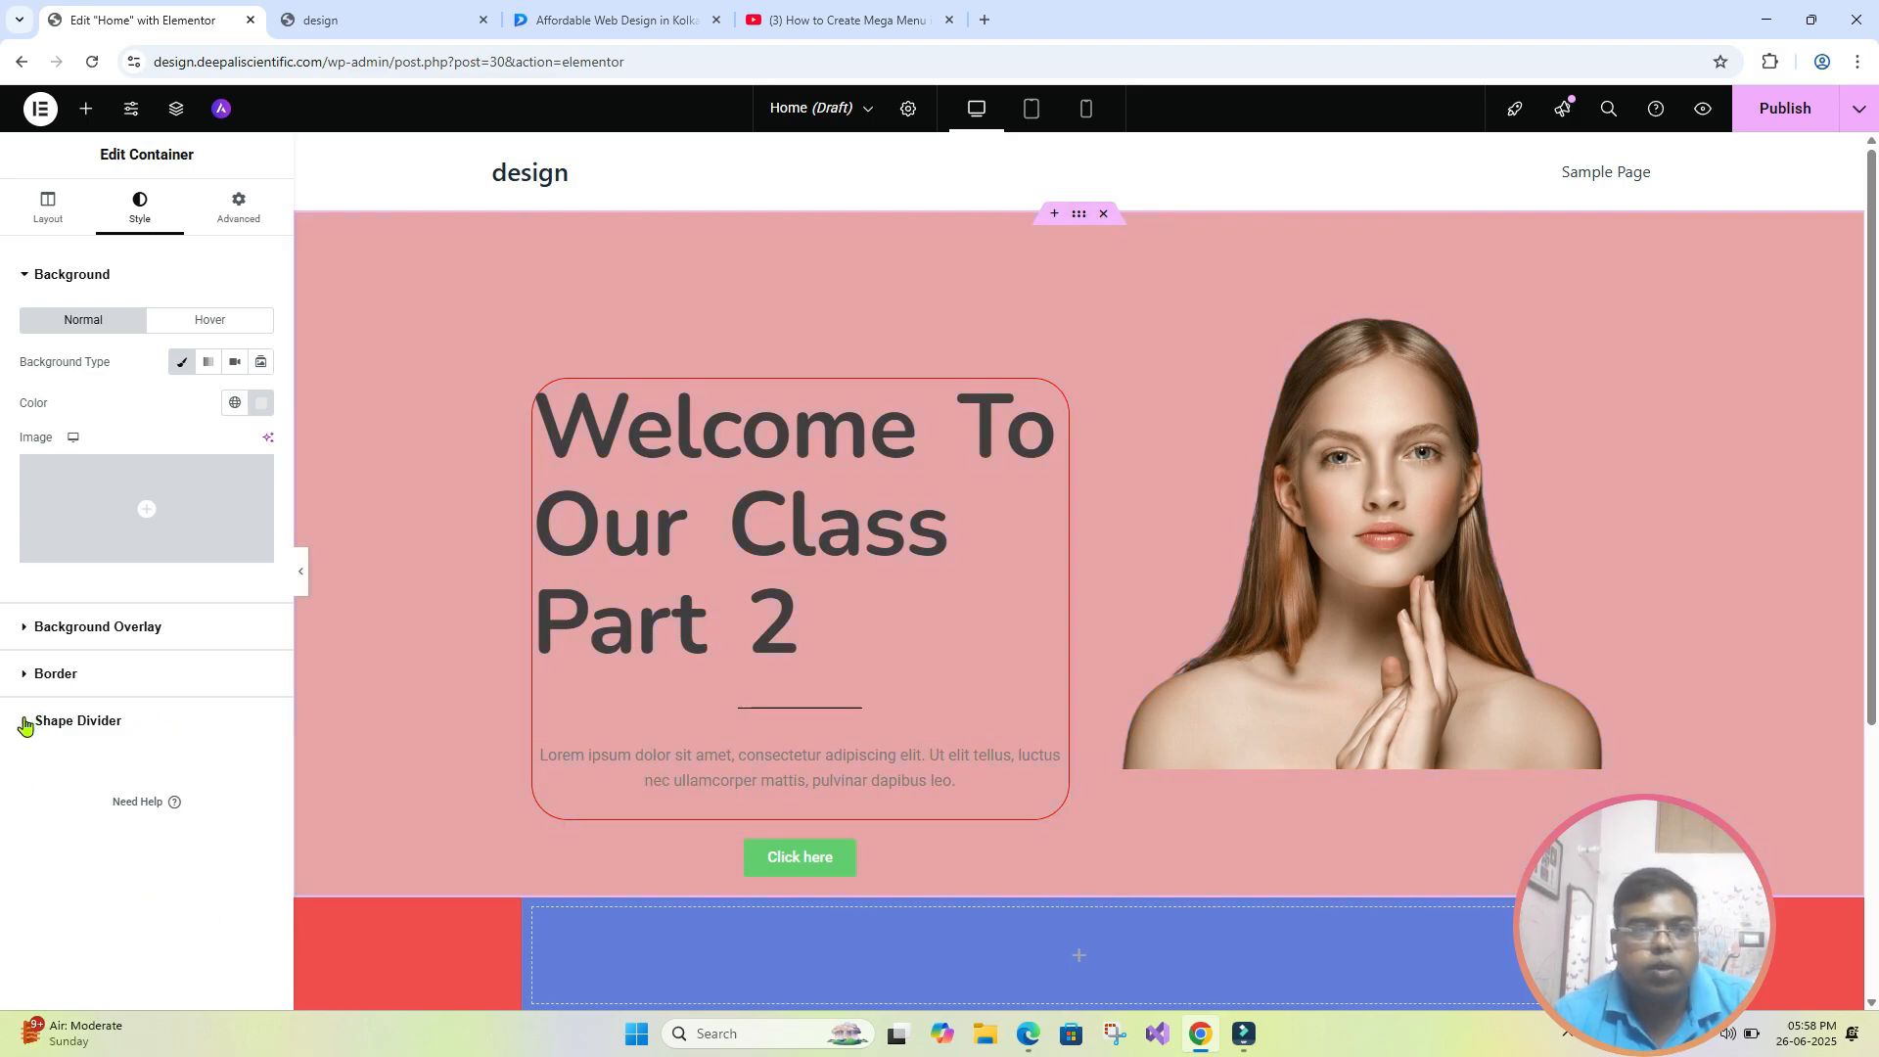
{"action": "left_click", "coordinate": [25, 724]}
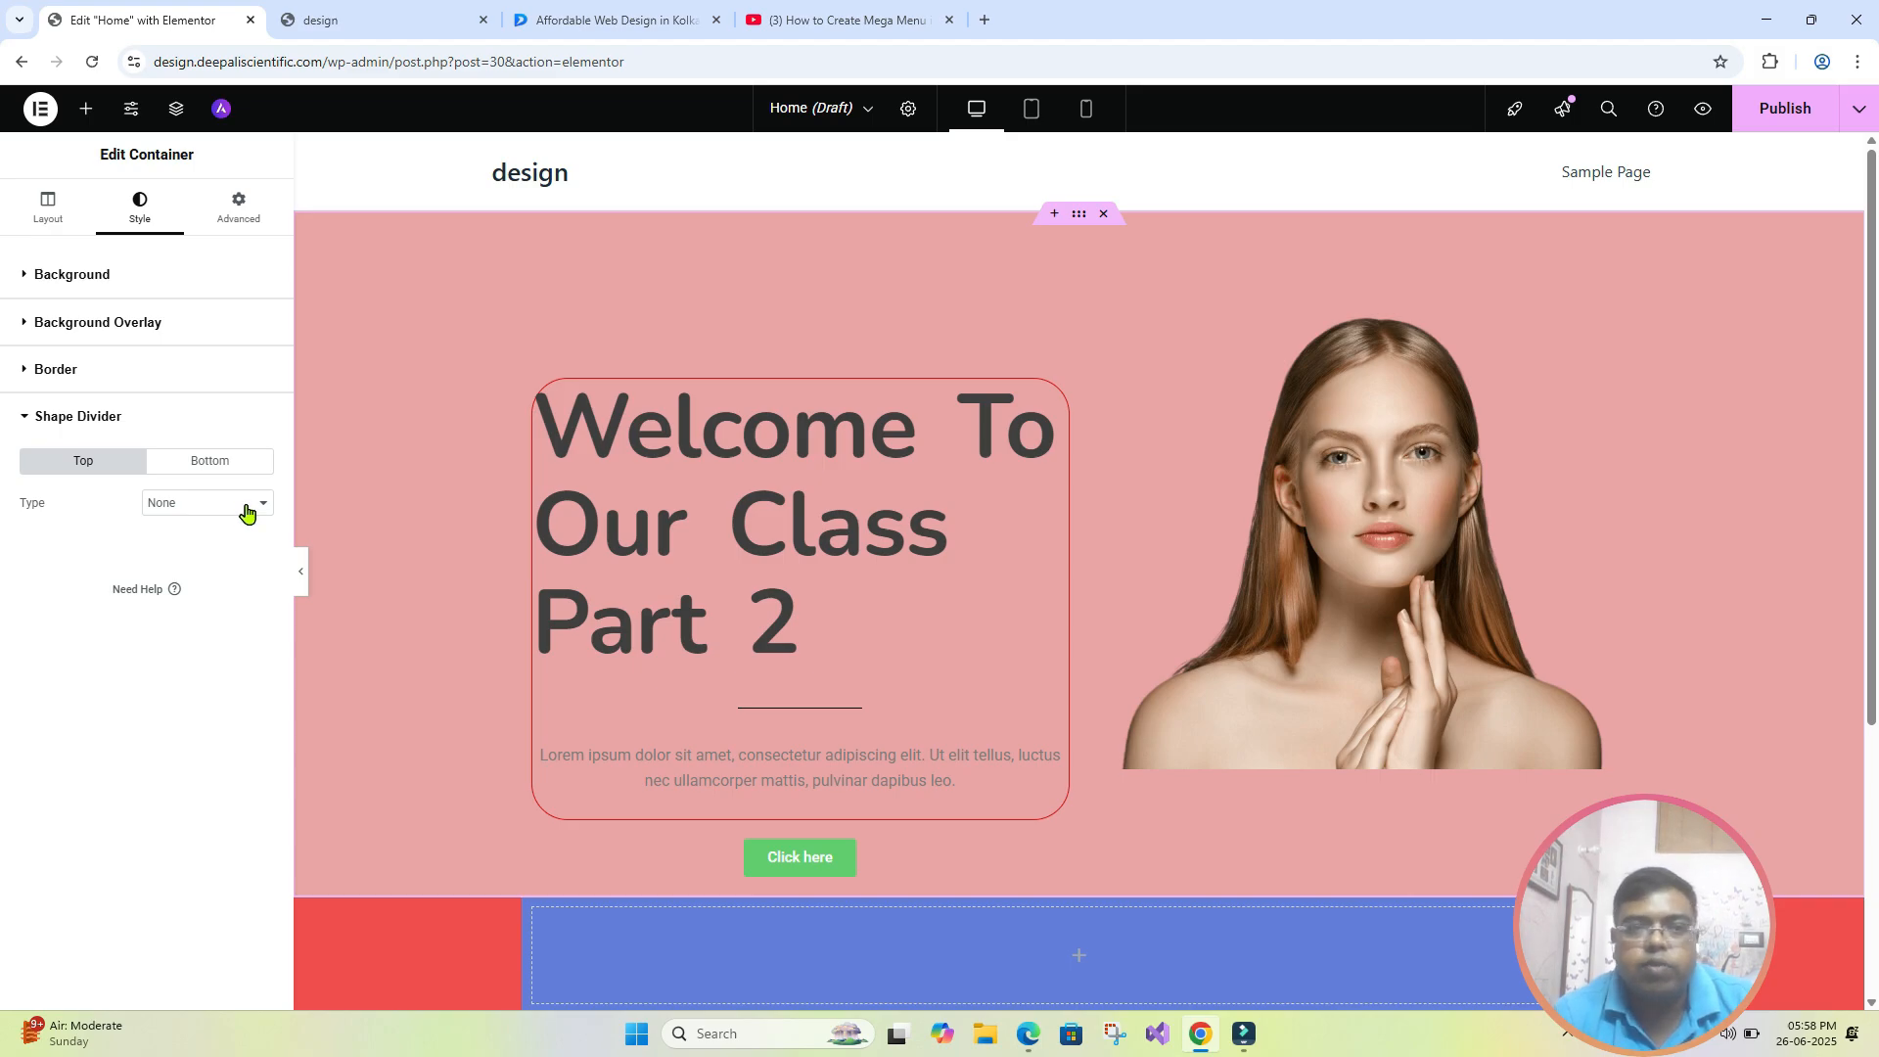
{"action": "left_click", "coordinate": [612, 19]}
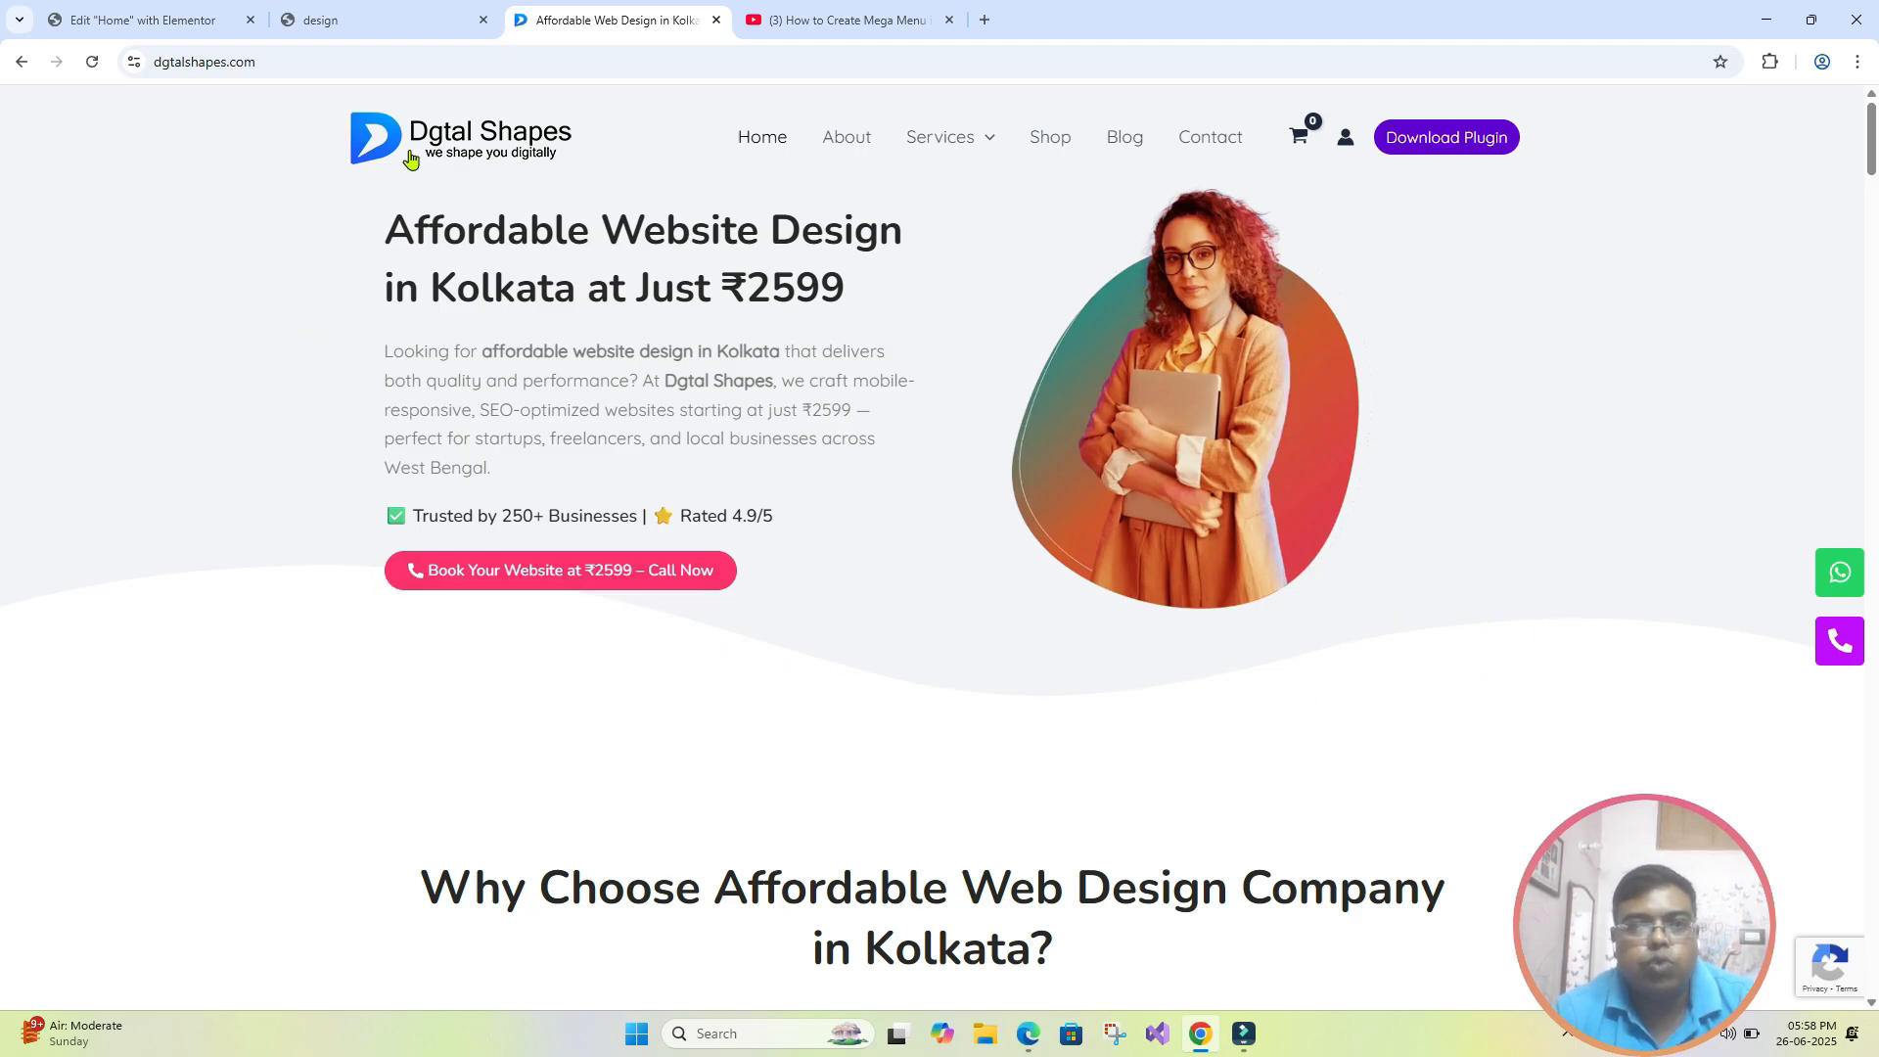
{"action": "left_click", "coordinate": [153, 19]}
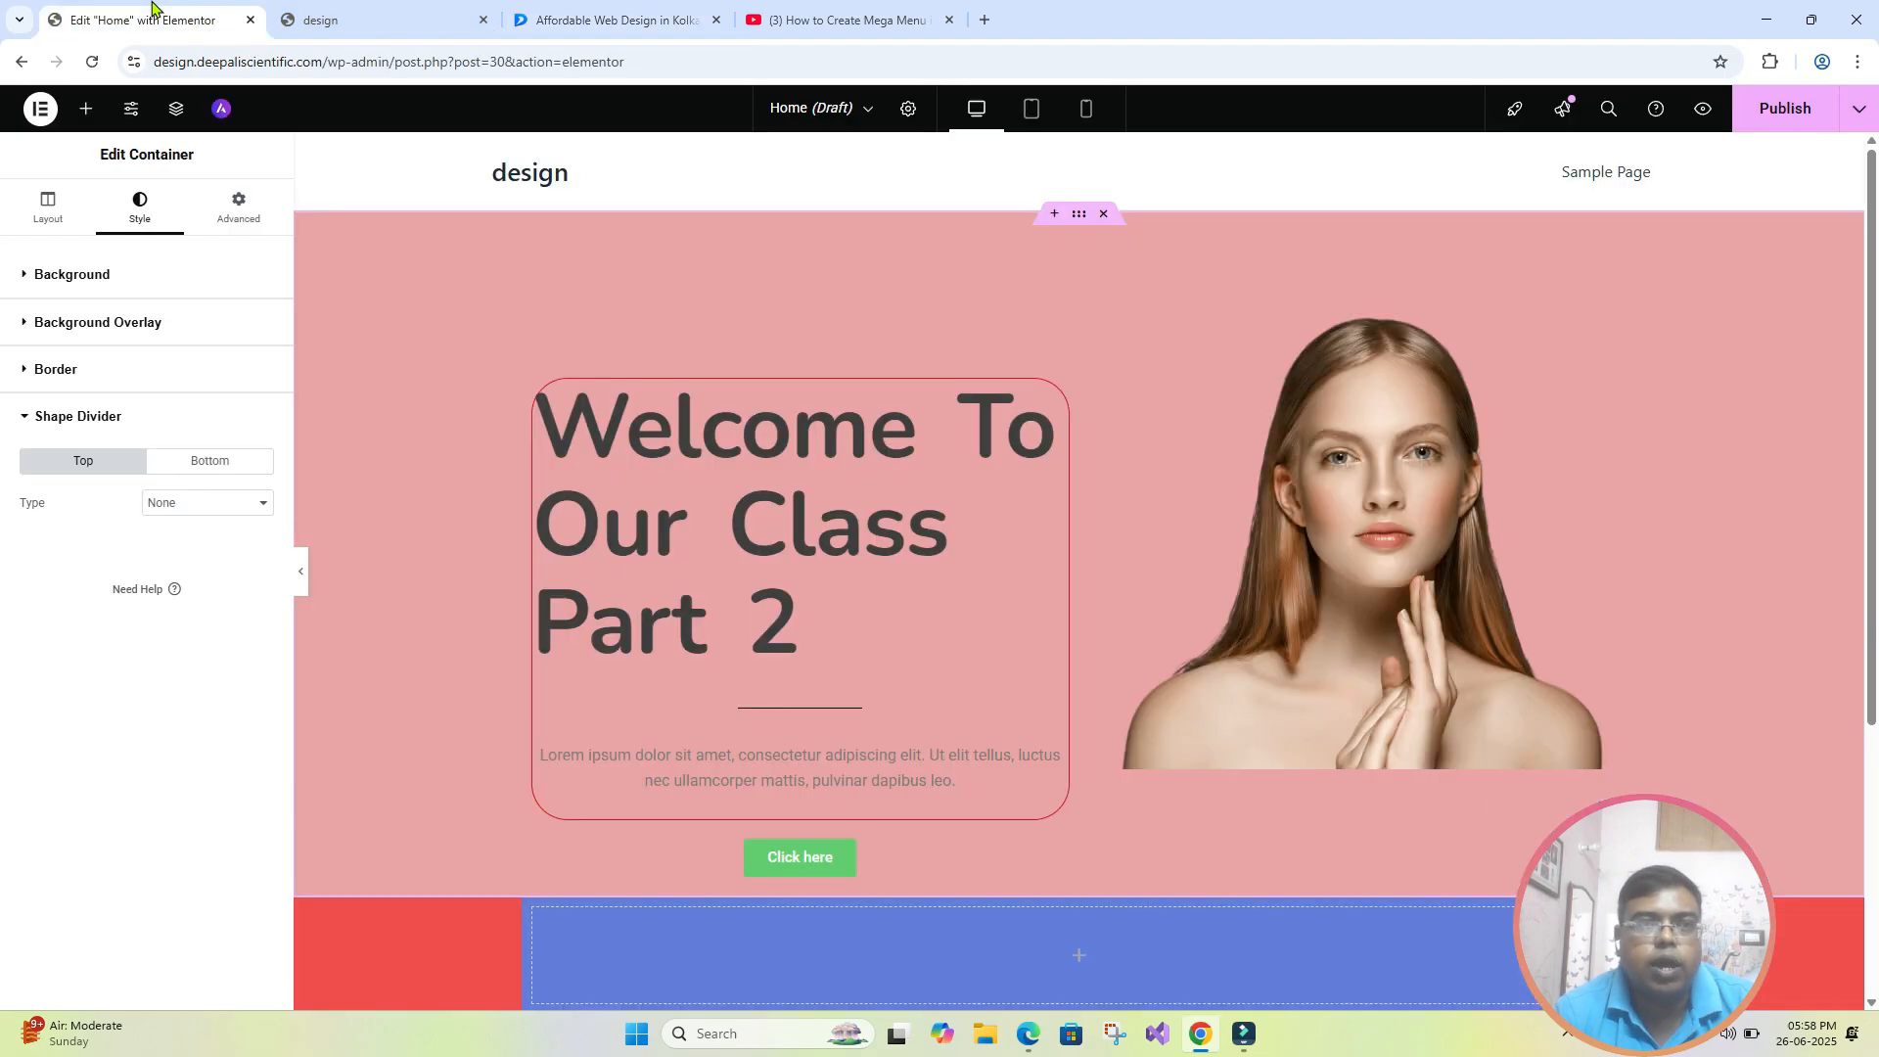
- Try a Waves shape divider on the top edge of the hero section's outer container, resetting it to None
{"action": "left_click", "coordinate": [242, 504]}
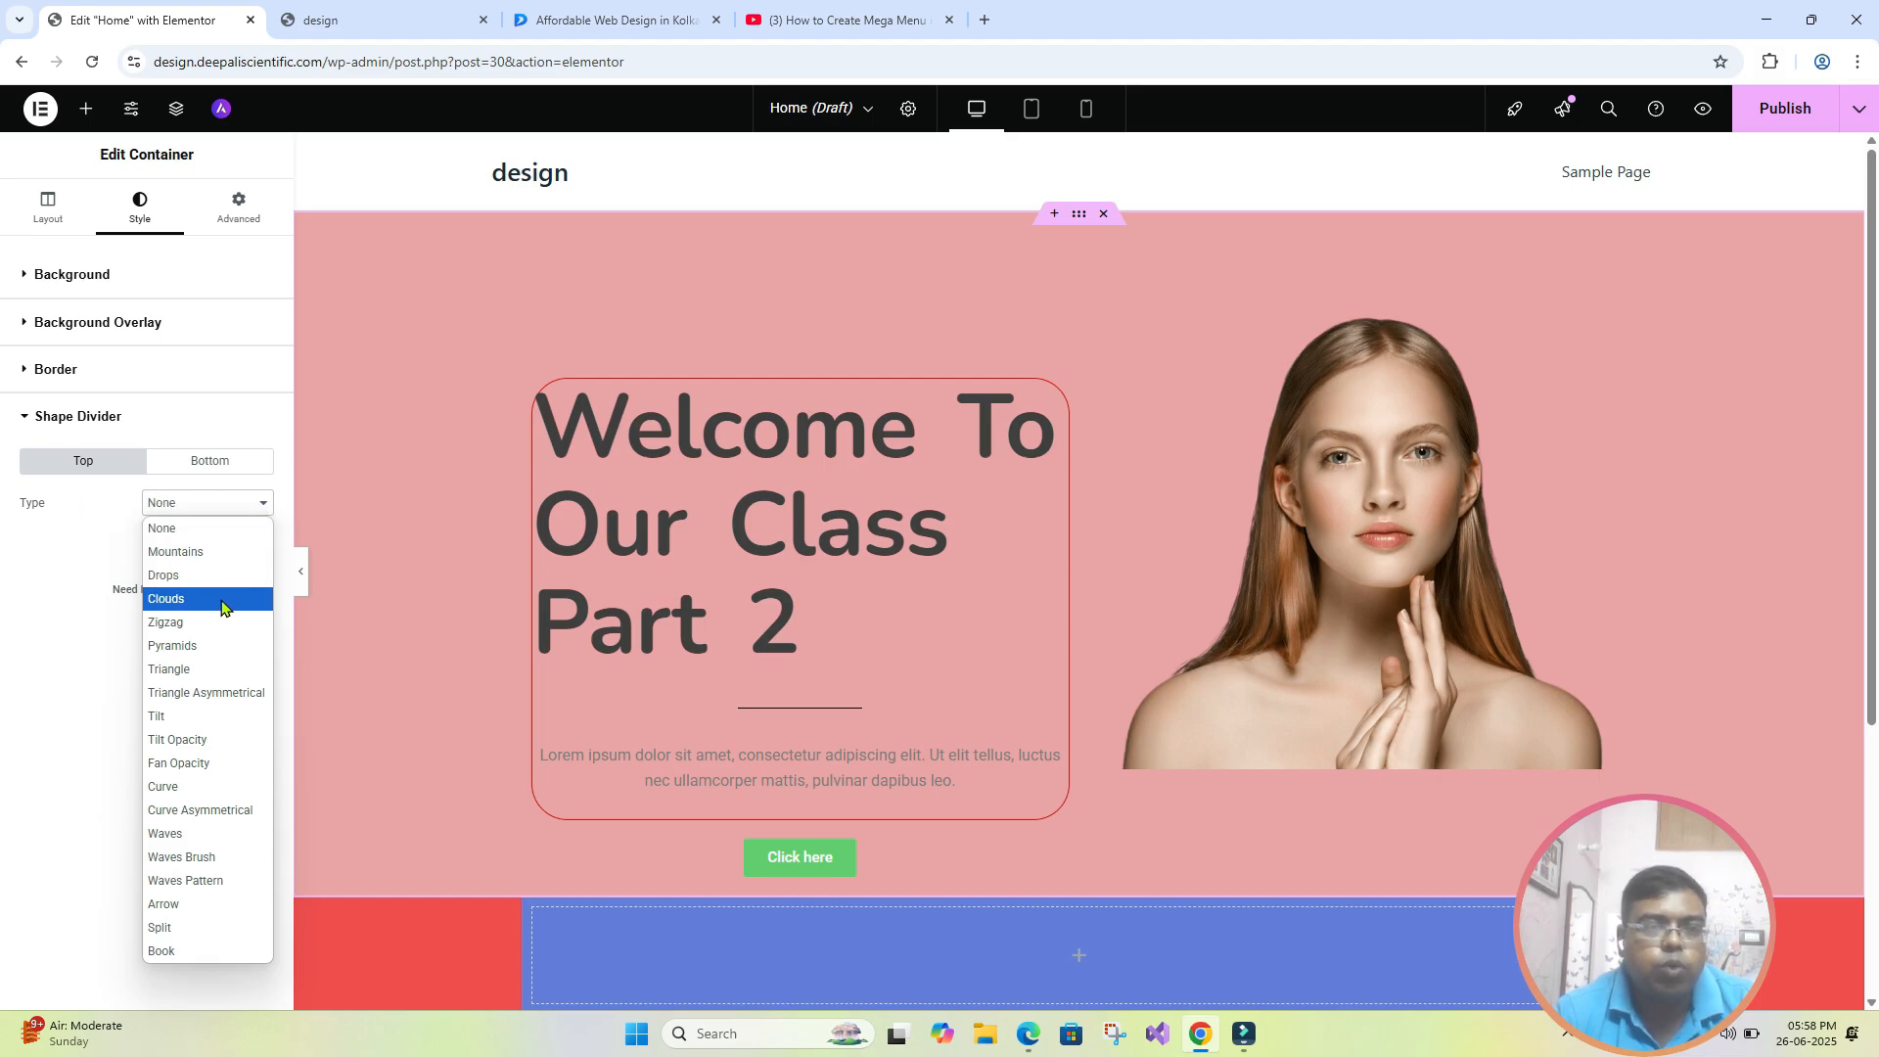
{"action": "left_click", "coordinate": [205, 835]}
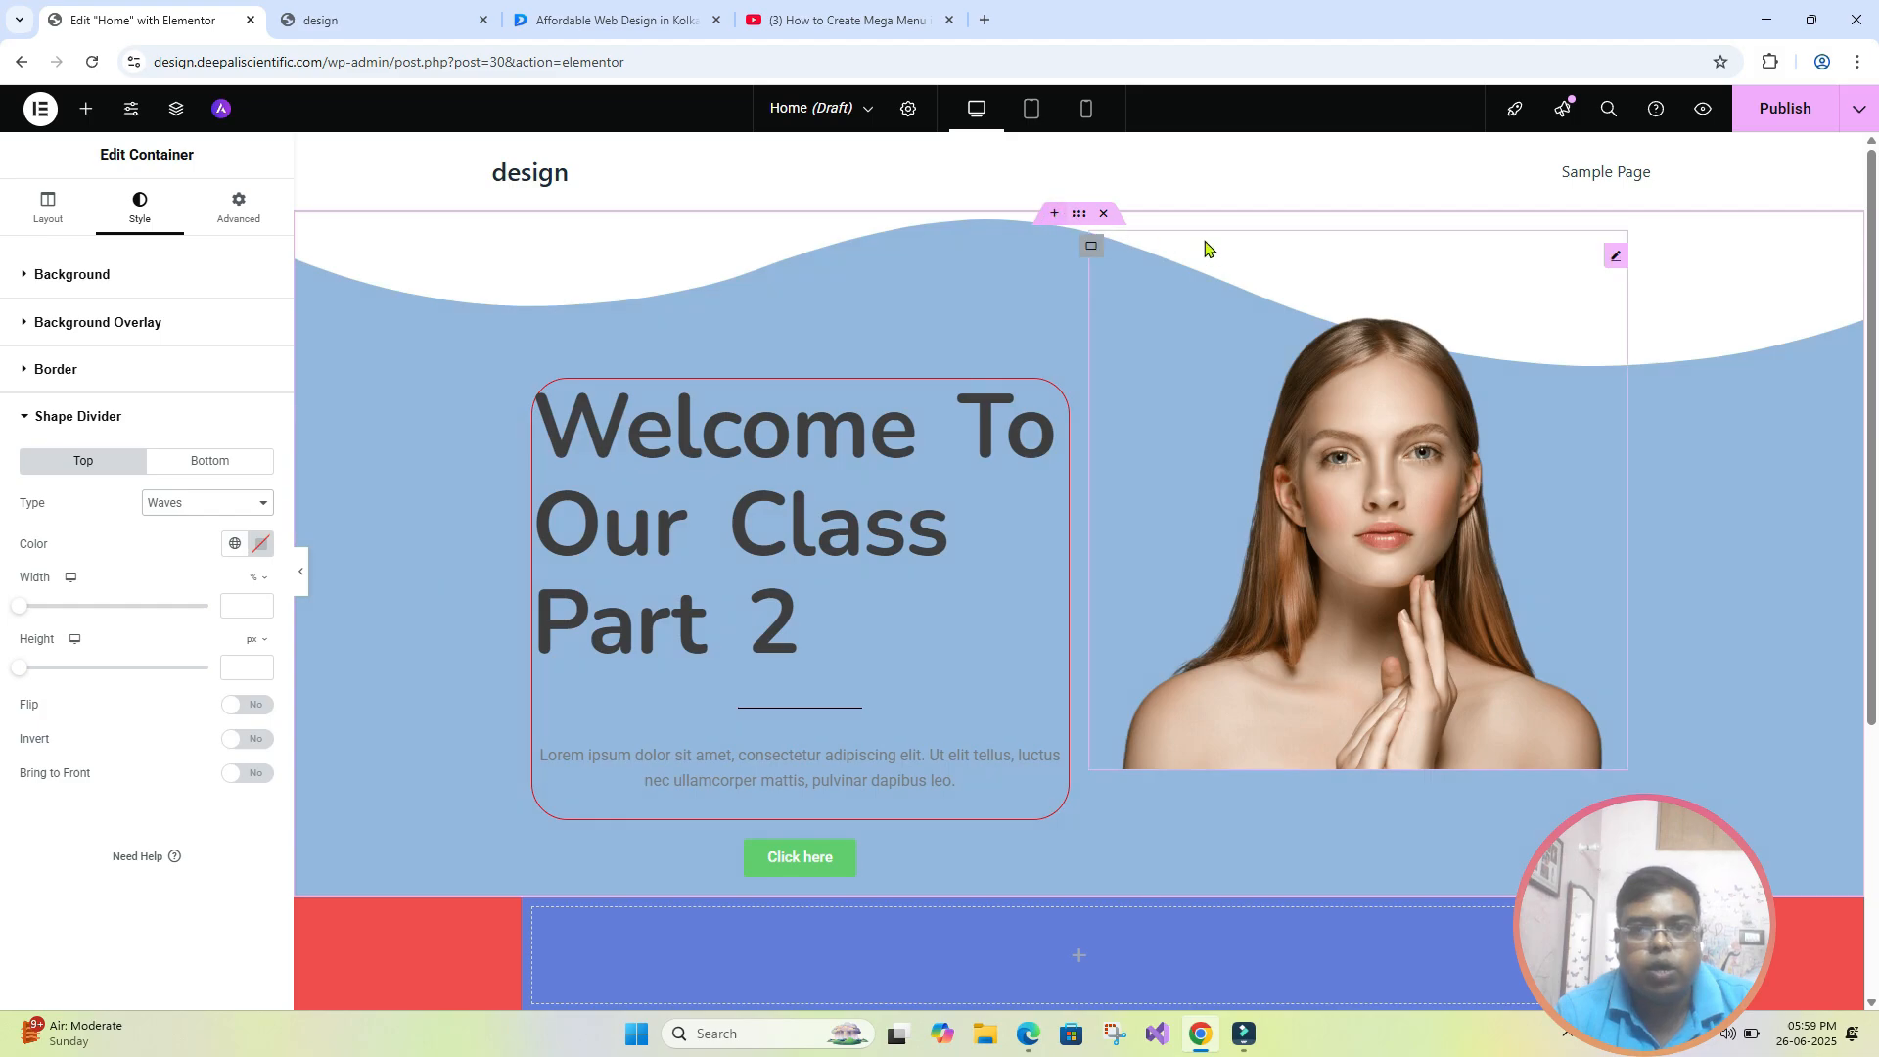
{"action": "left_click", "coordinate": [210, 503]}
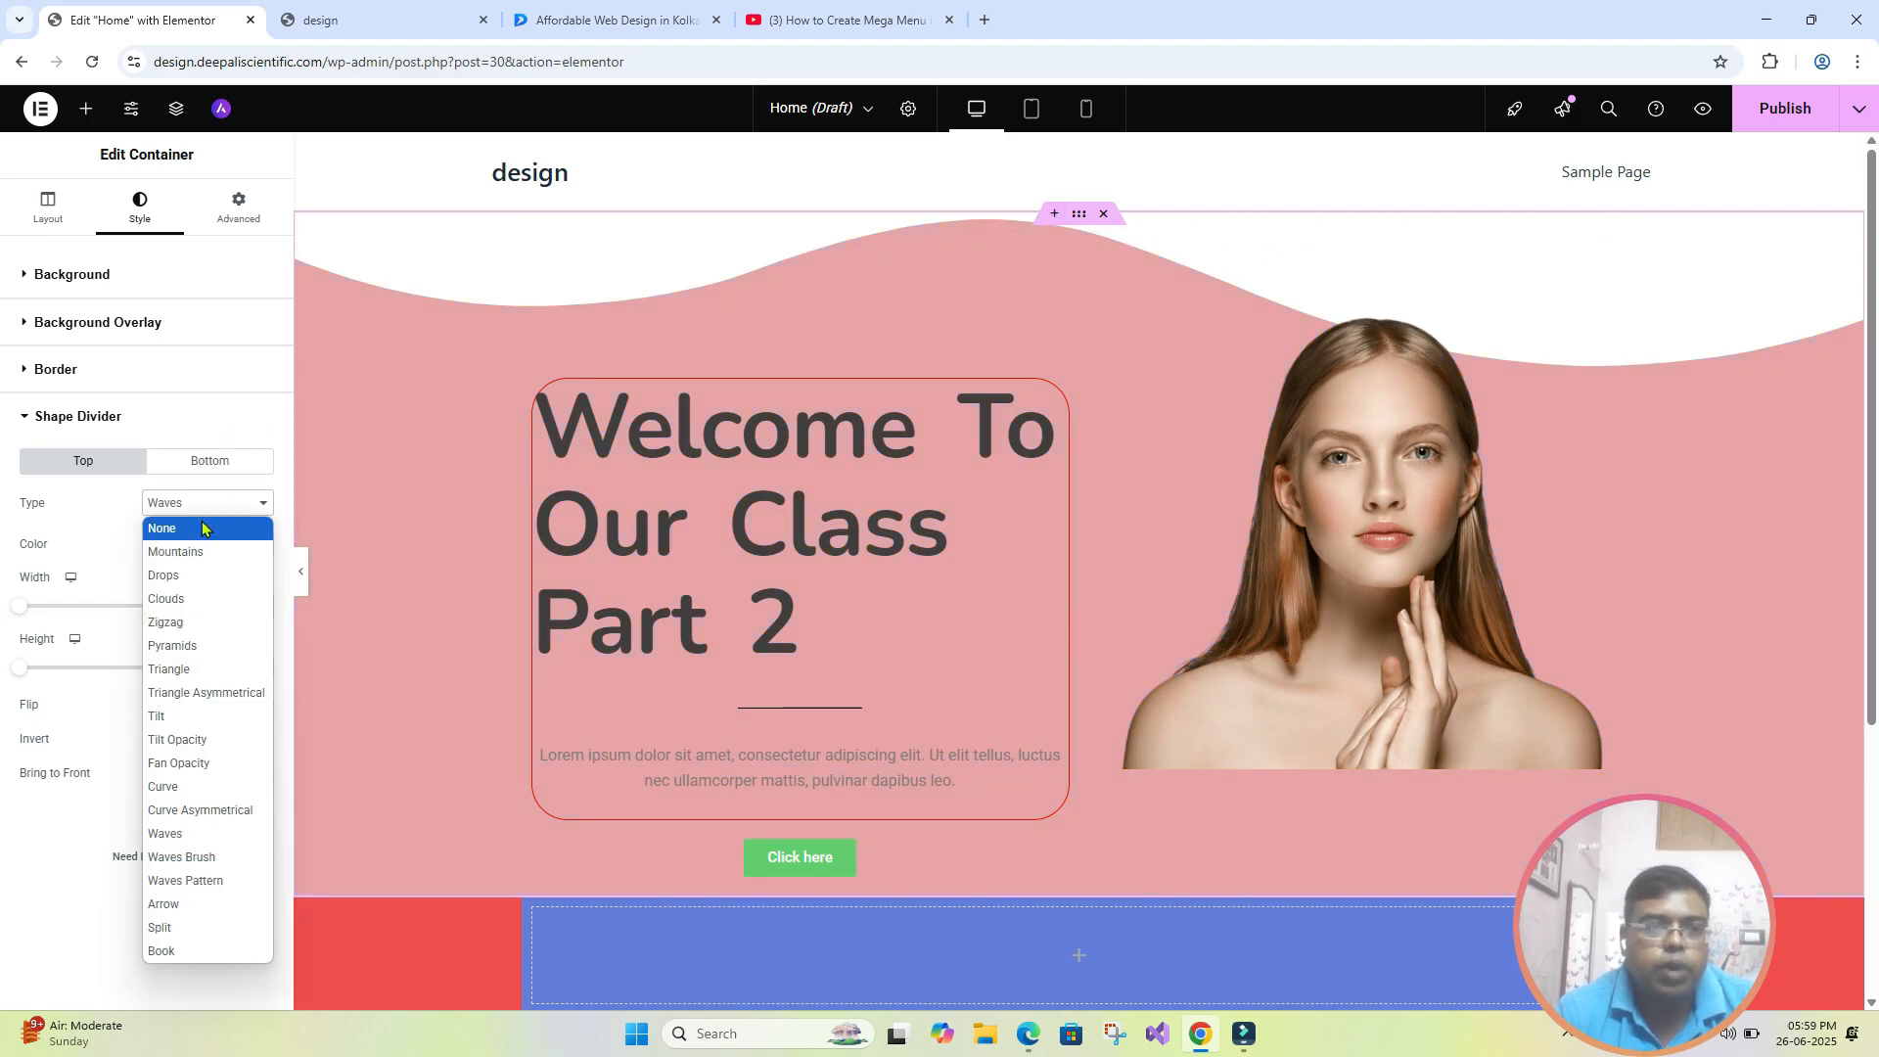
{"action": "left_click", "coordinate": [201, 520]}
- Add a Waves shape divider to the bottom edge of the hero section's outer container and flip it
{"action": "left_click", "coordinate": [250, 460]}
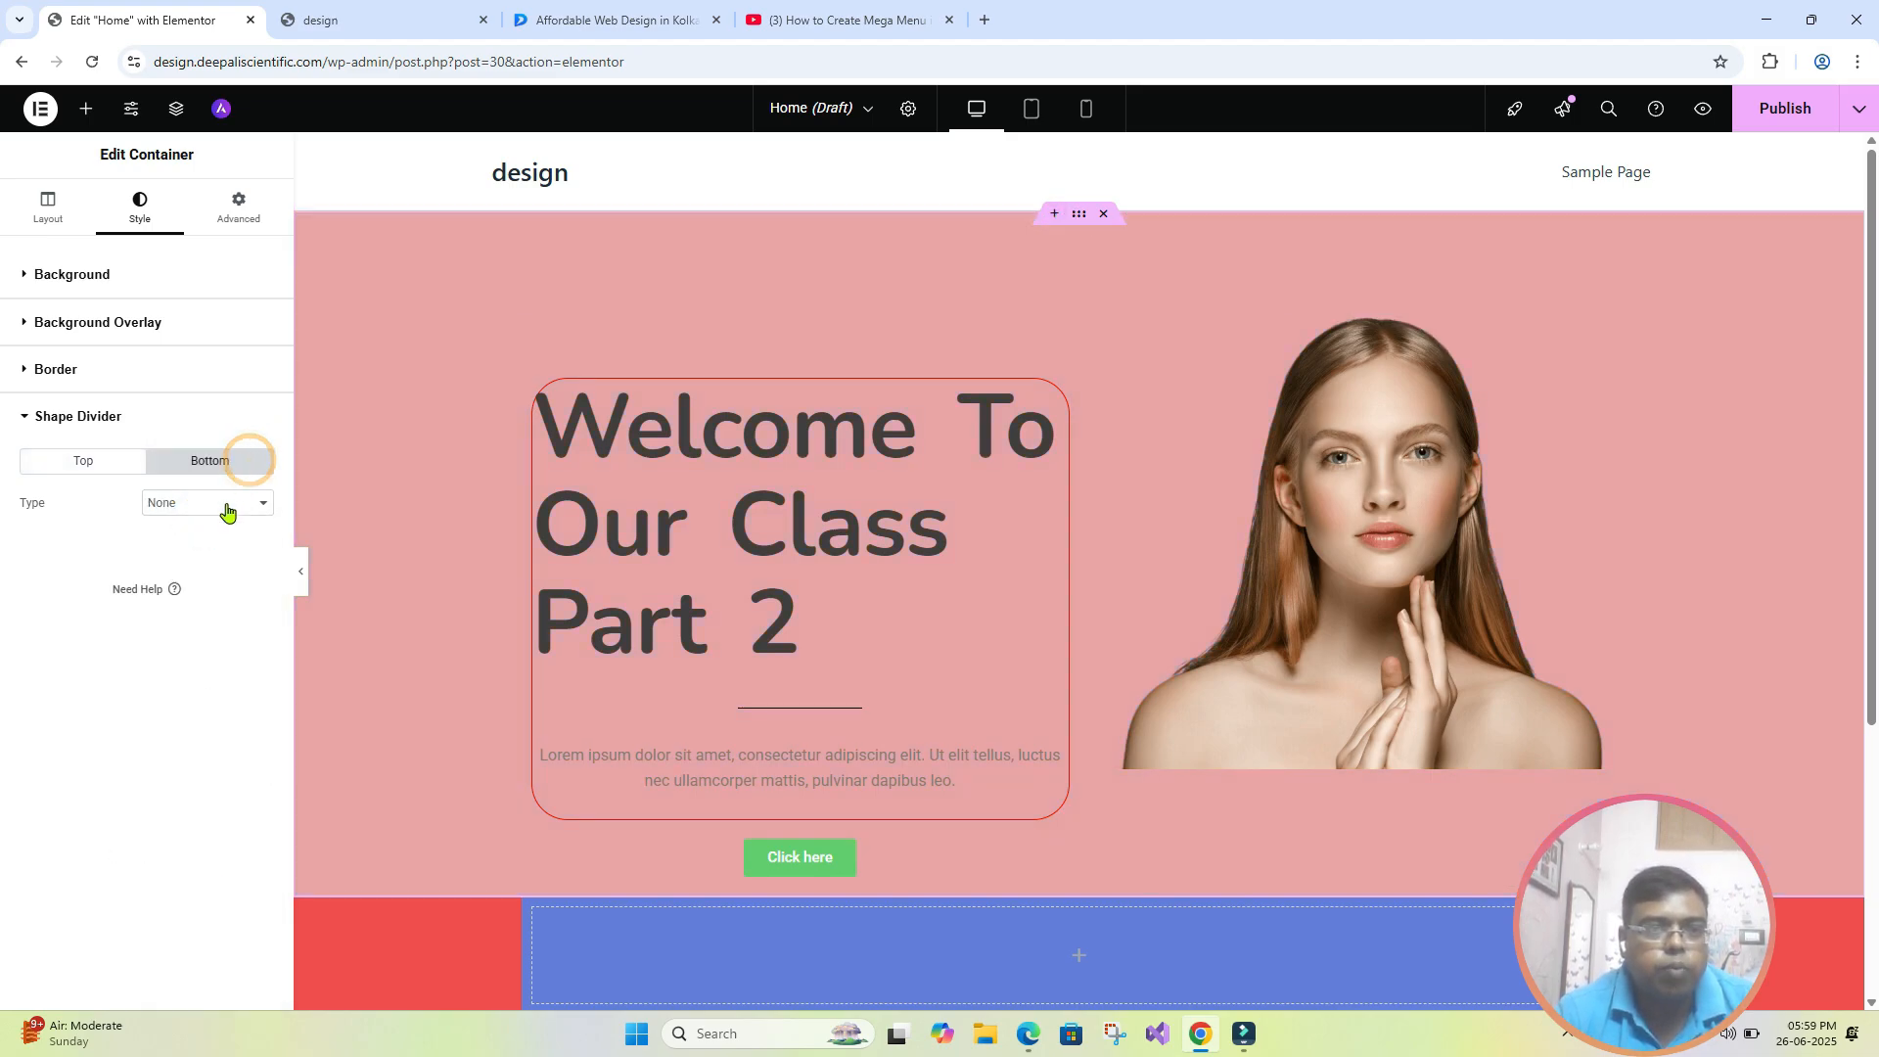
{"action": "left_click", "coordinate": [240, 505]}
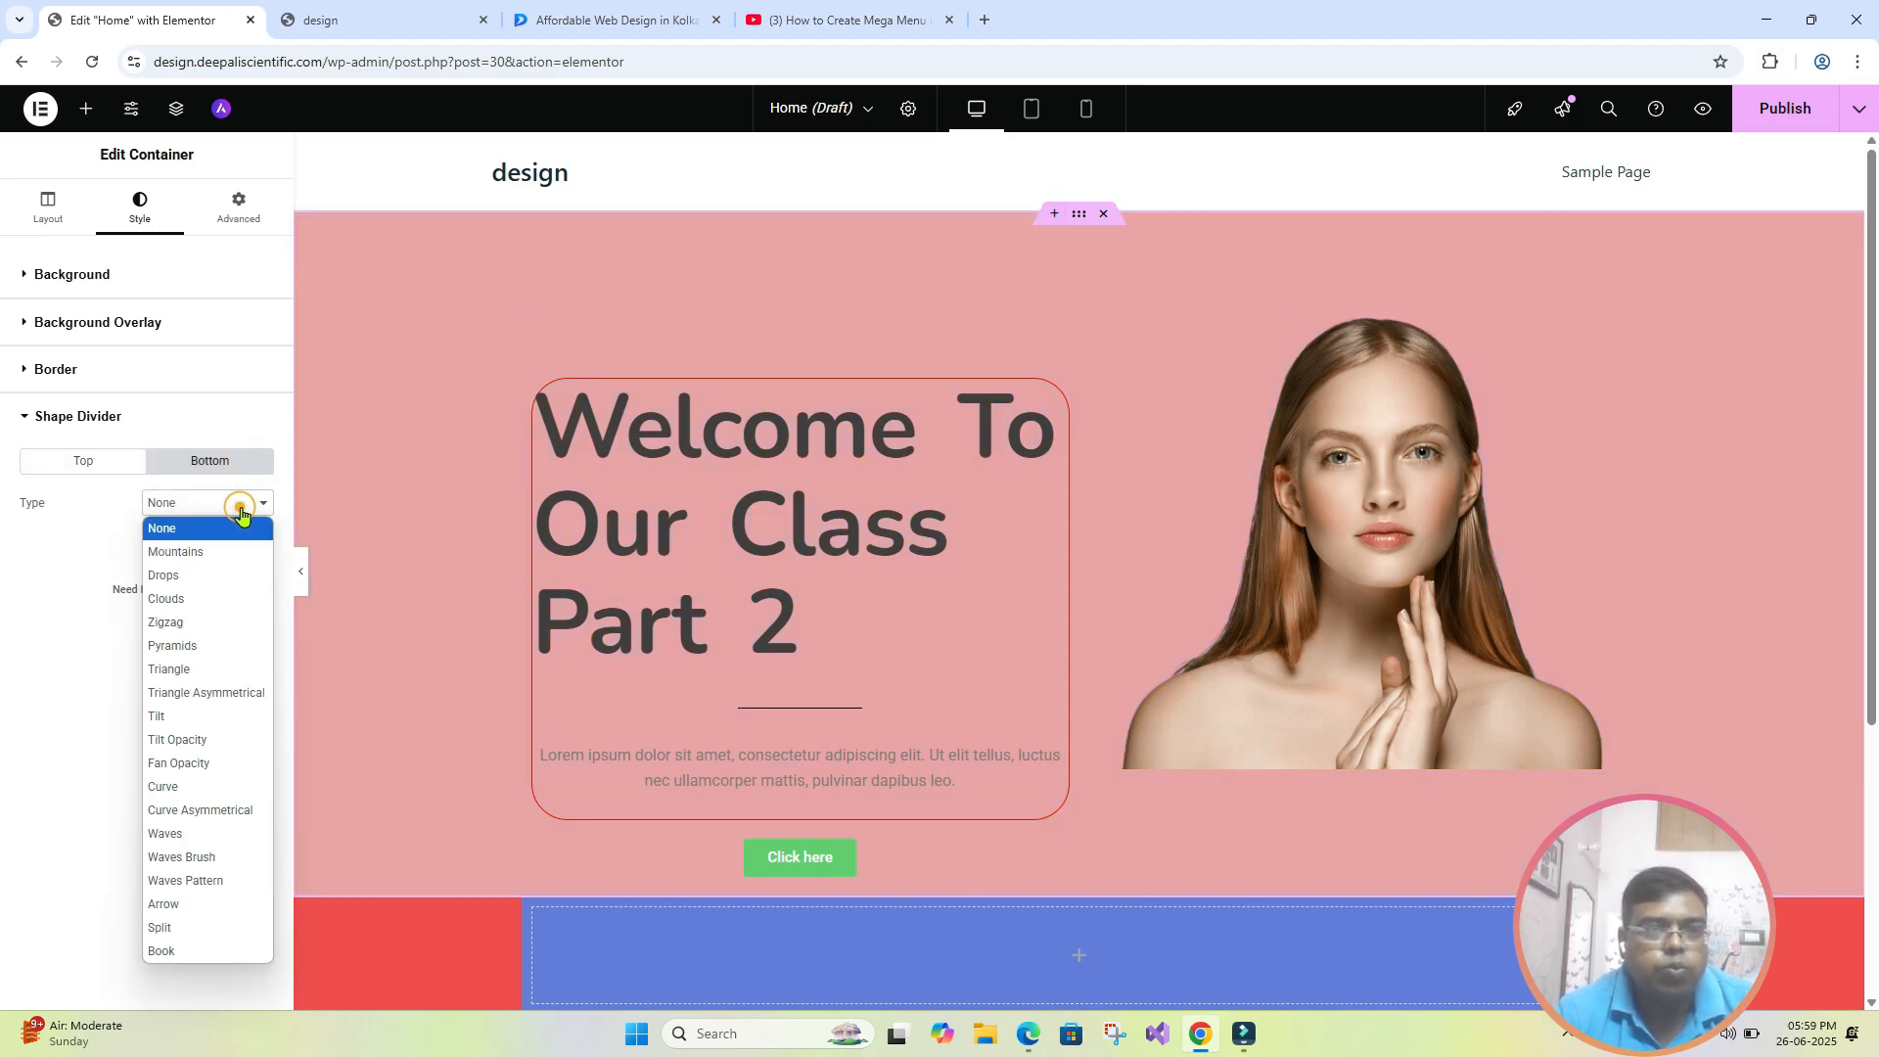
{"action": "left_click", "coordinate": [209, 834]}
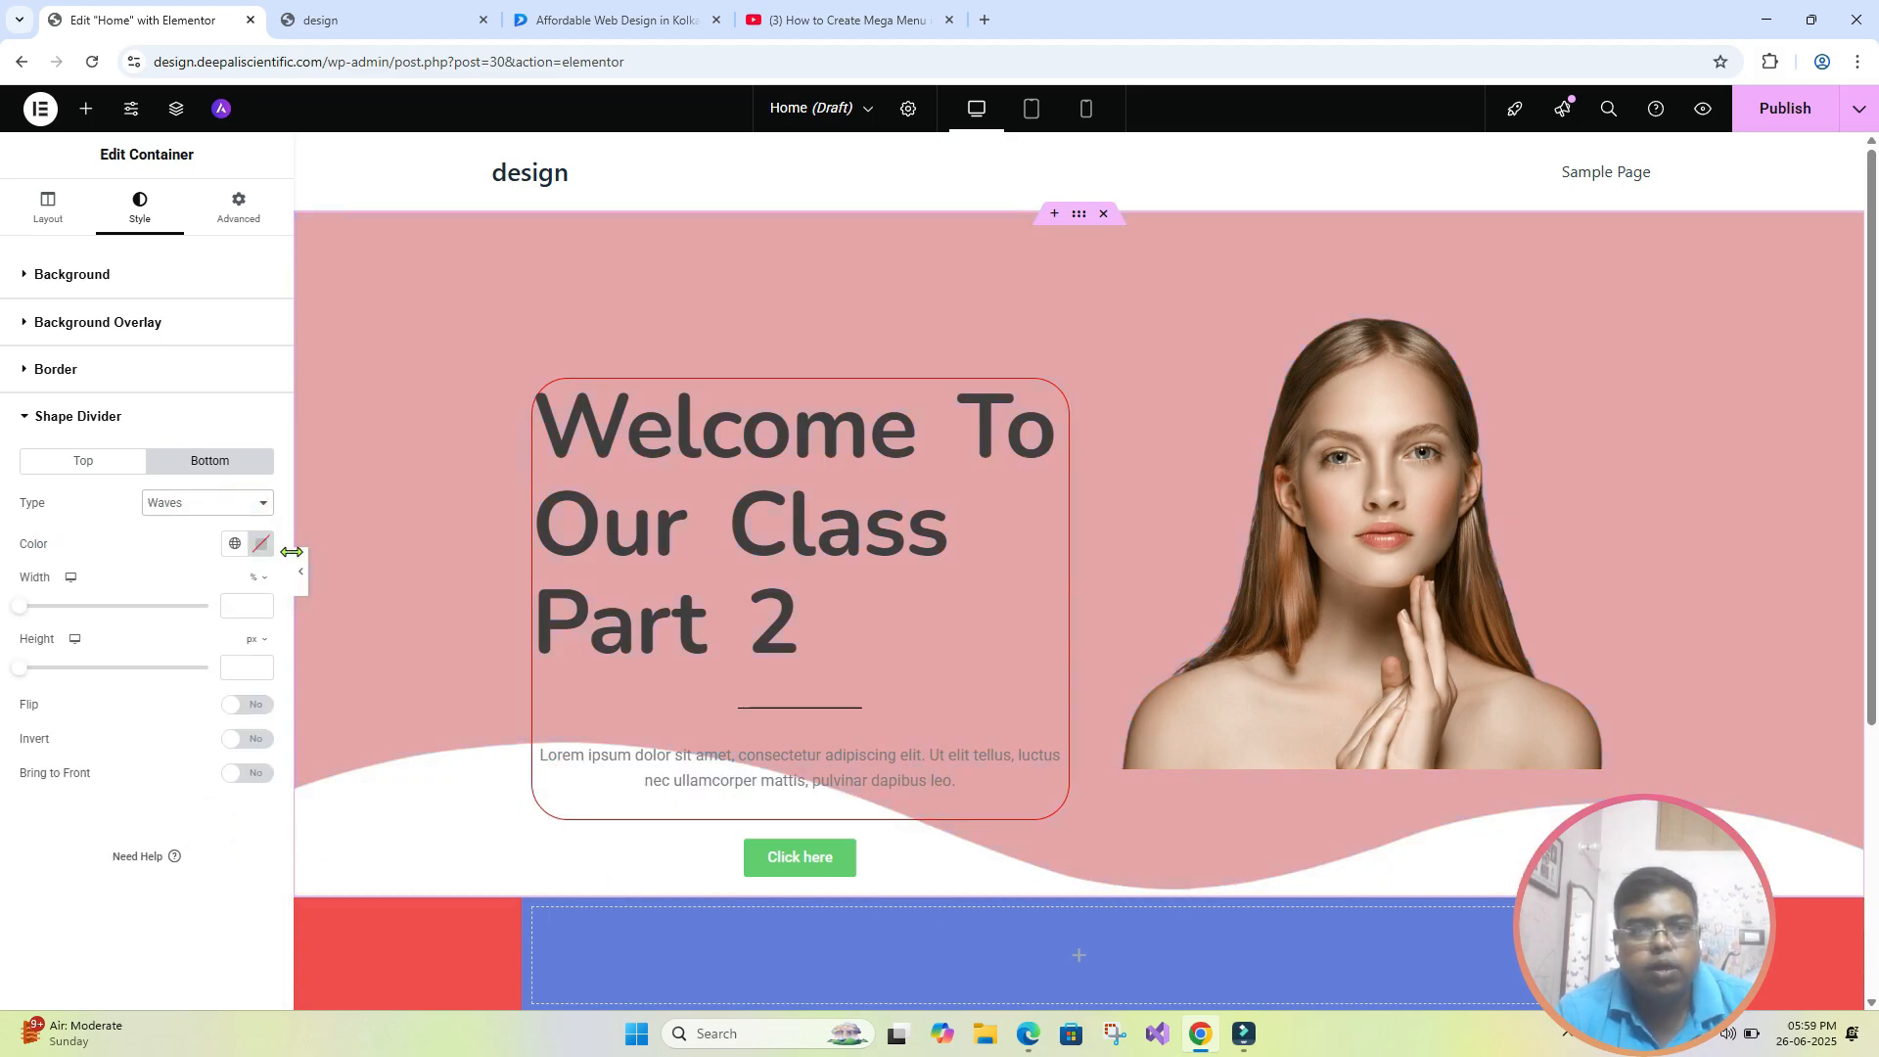
{"action": "left_click", "coordinate": [300, 585]}
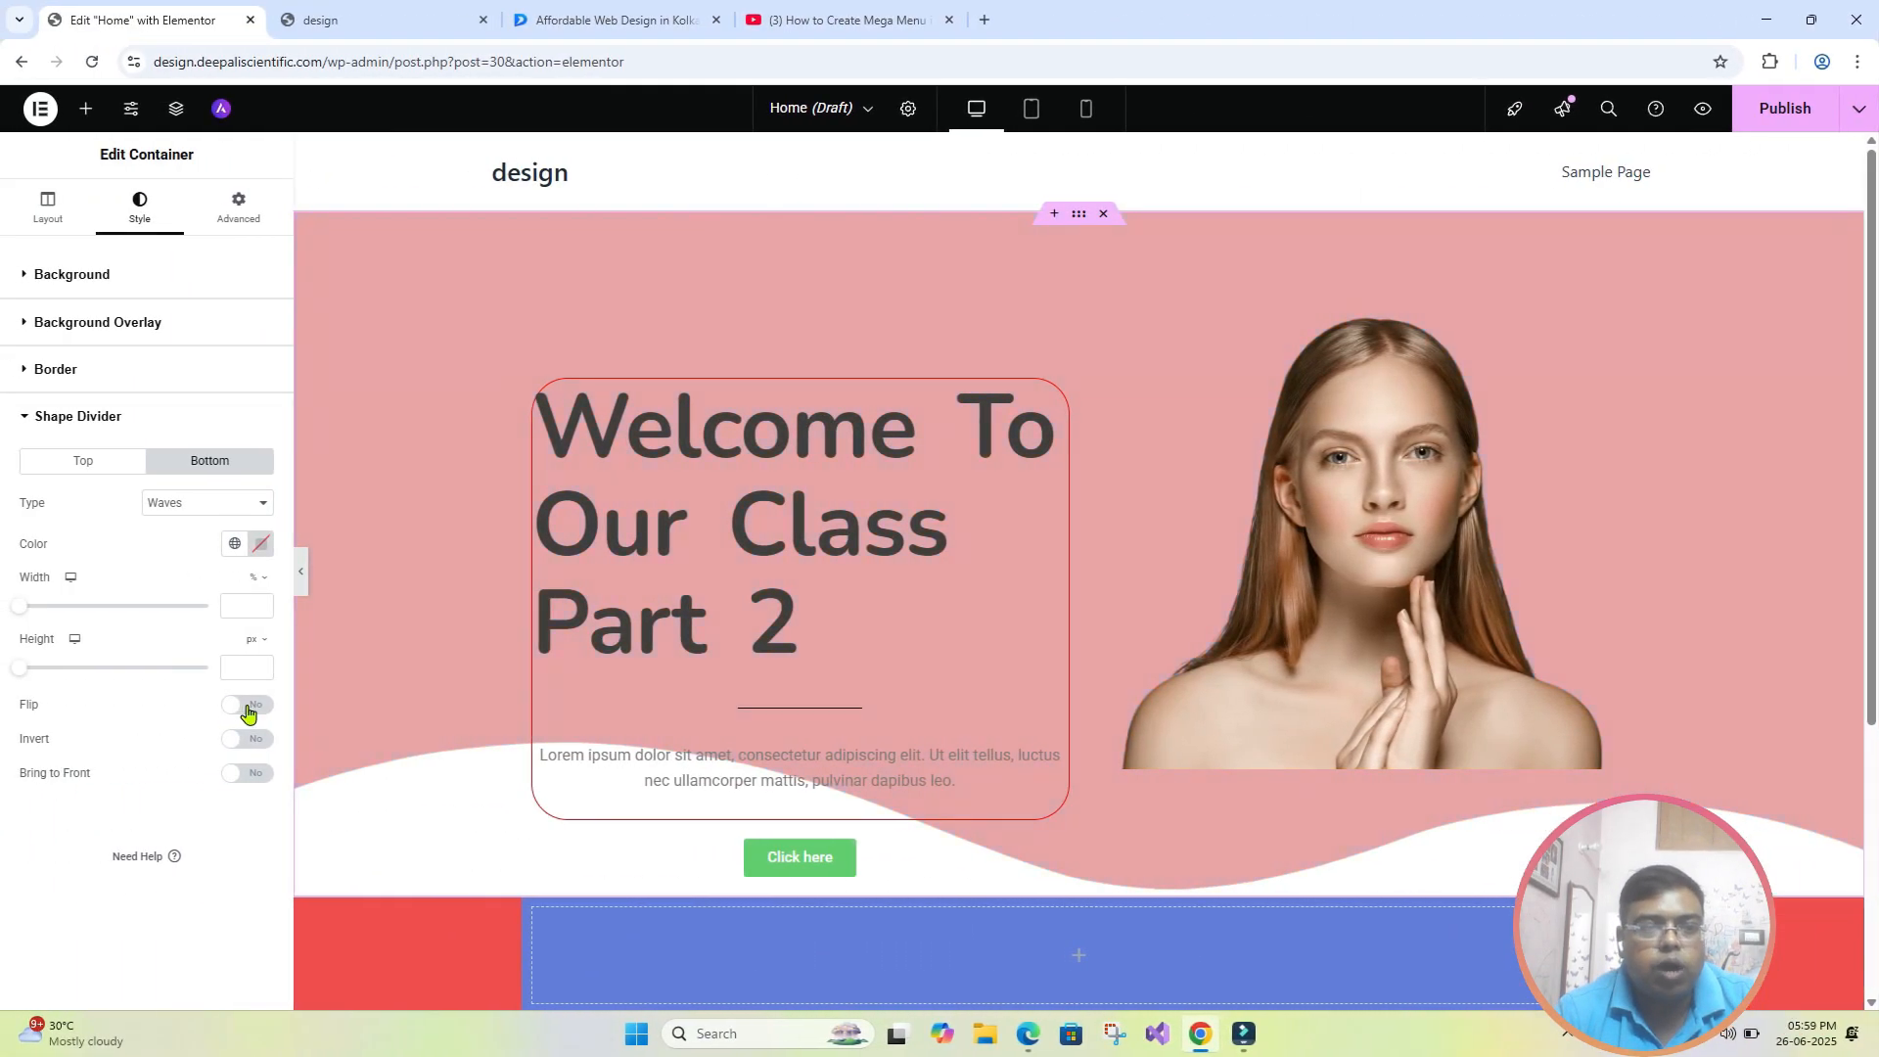
{"action": "left_click", "coordinate": [256, 707]}
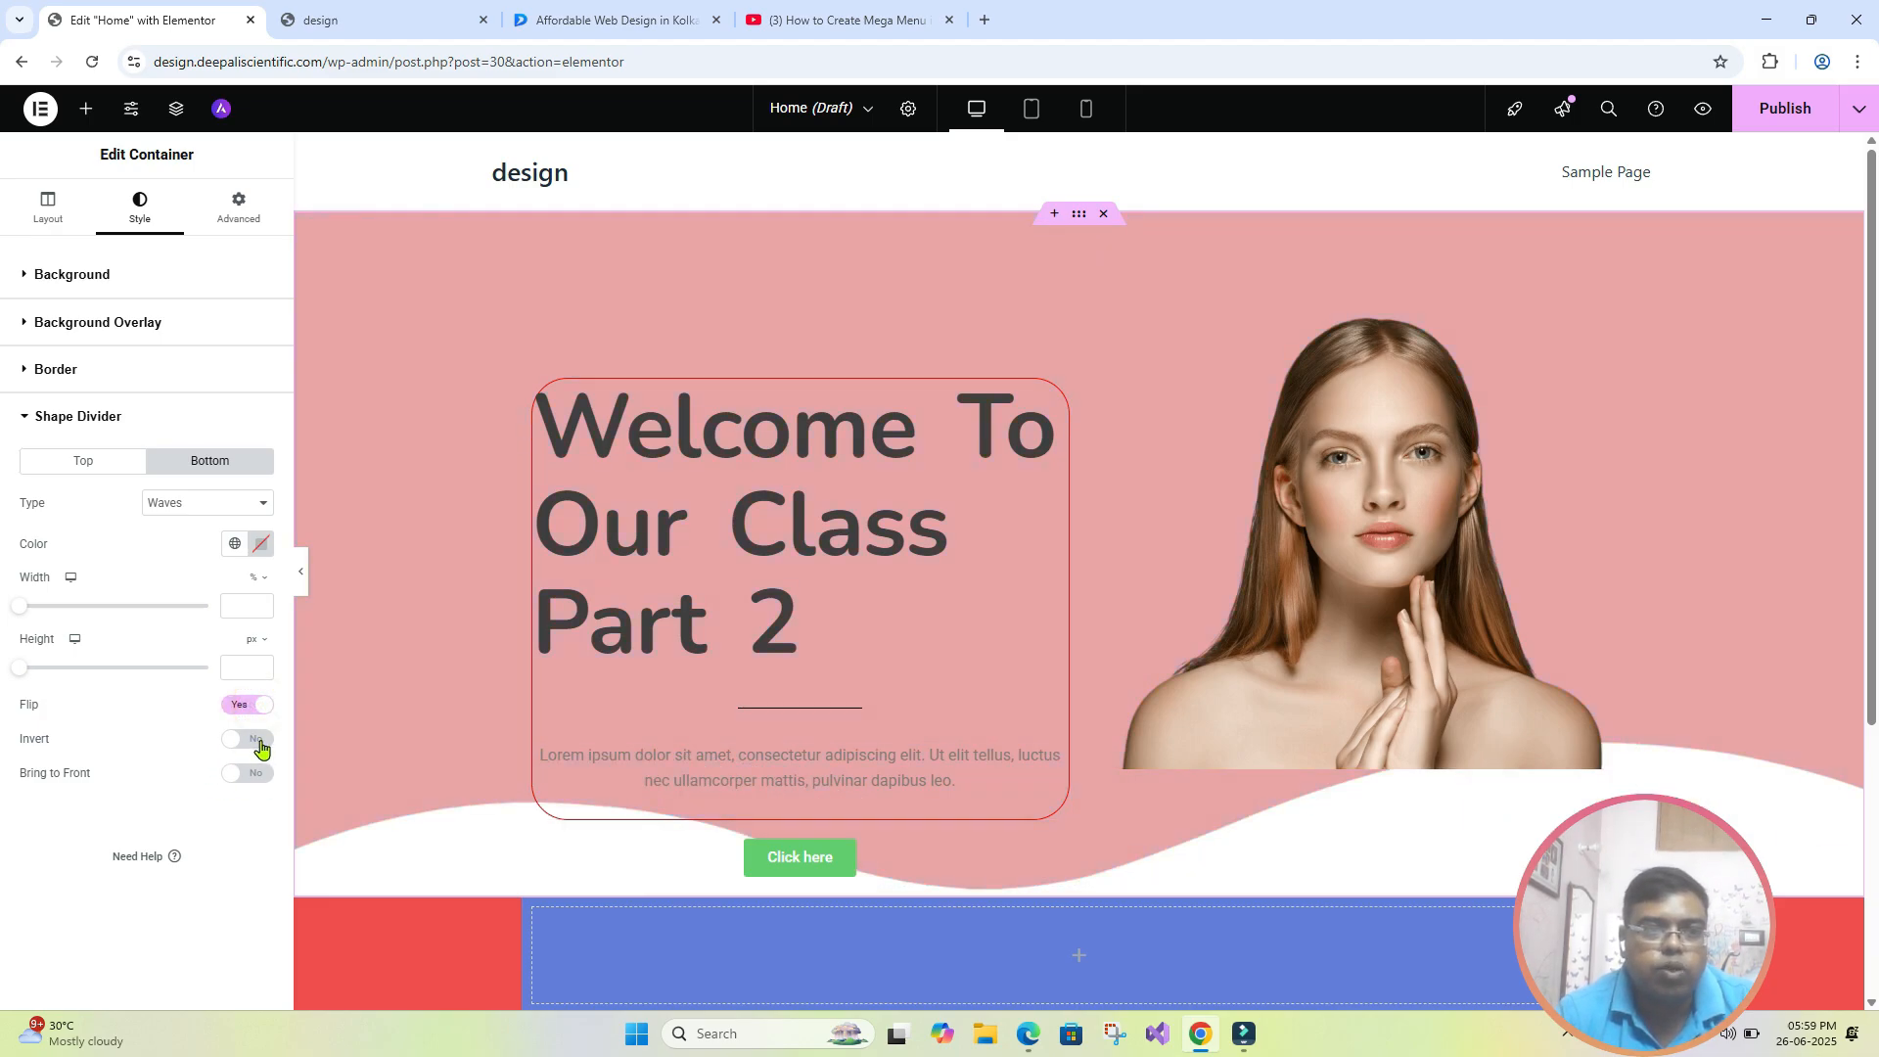
- Set the bottom wave divider's width to 152% and height to 116 px, and preview the page without the editing panel
{"action": "left_click_drag", "start_coordinate": [19, 609], "coordinate": [42, 606]}
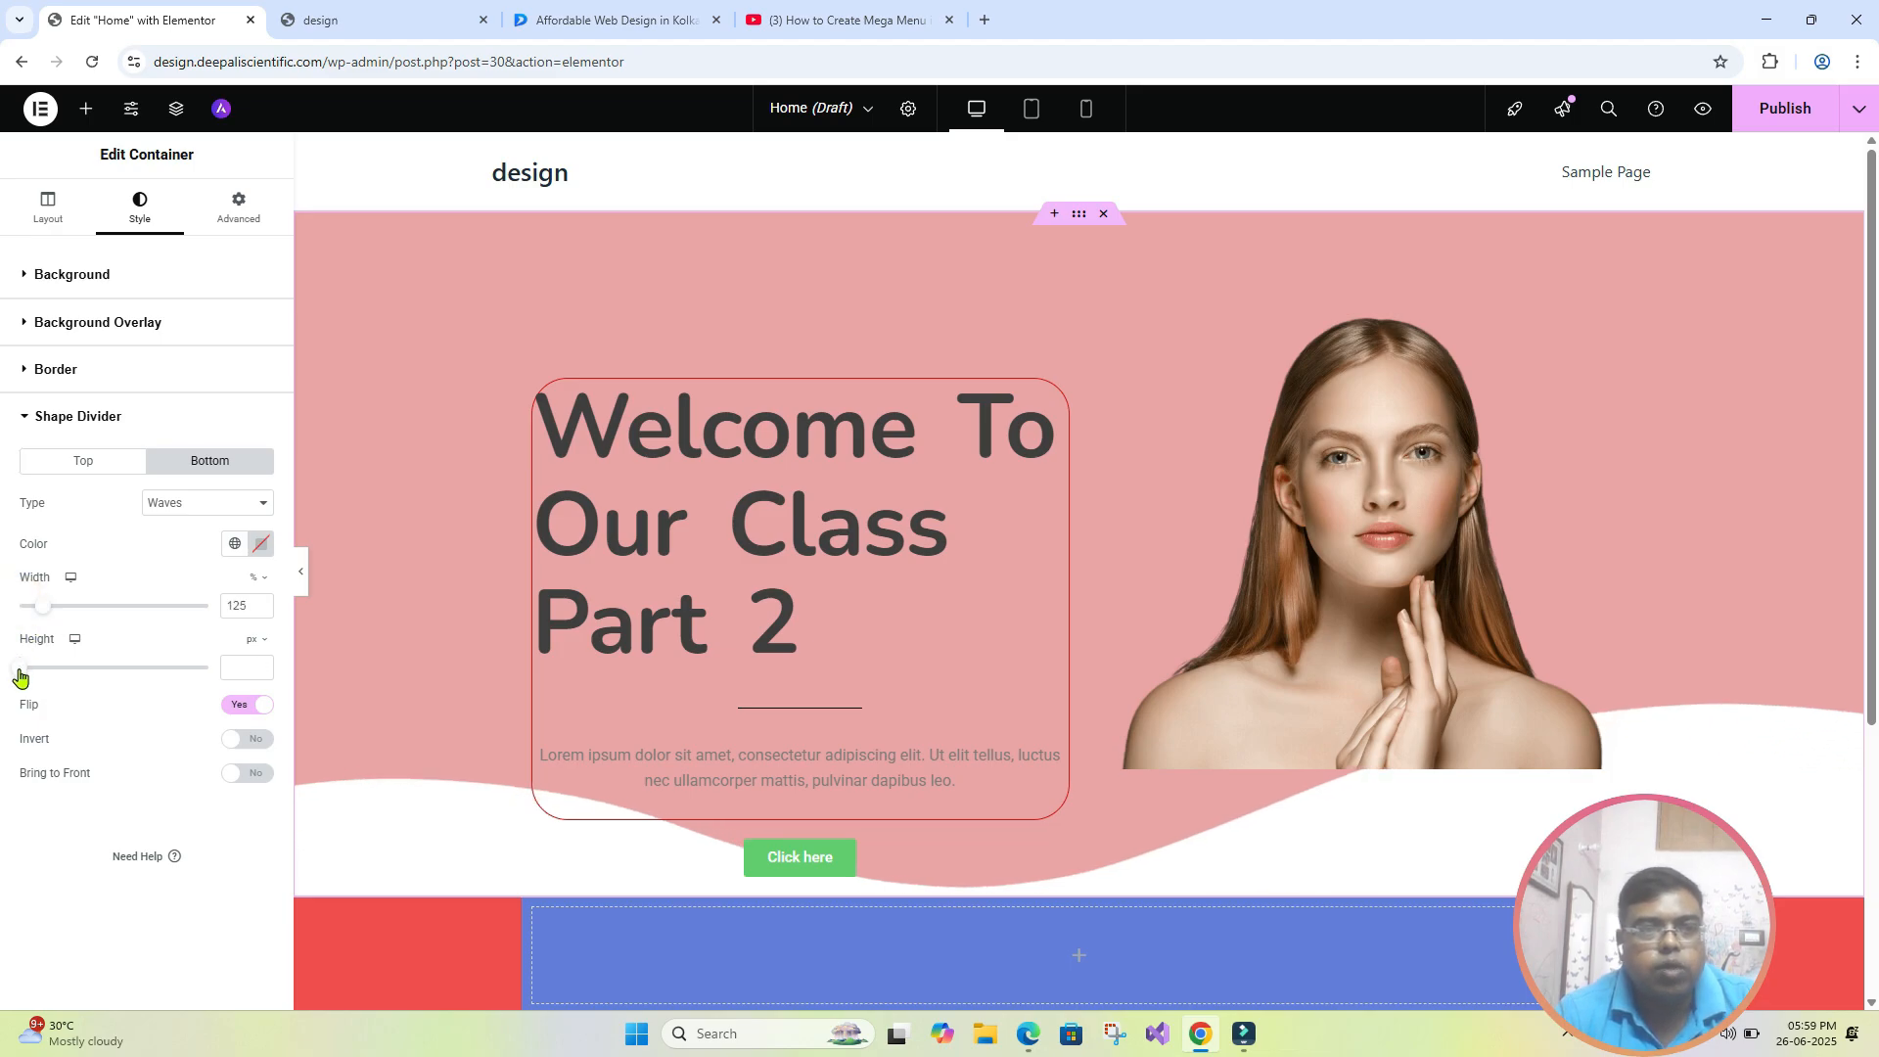
{"action": "left_click_drag", "start_coordinate": [21, 671], "coordinate": [56, 673]}
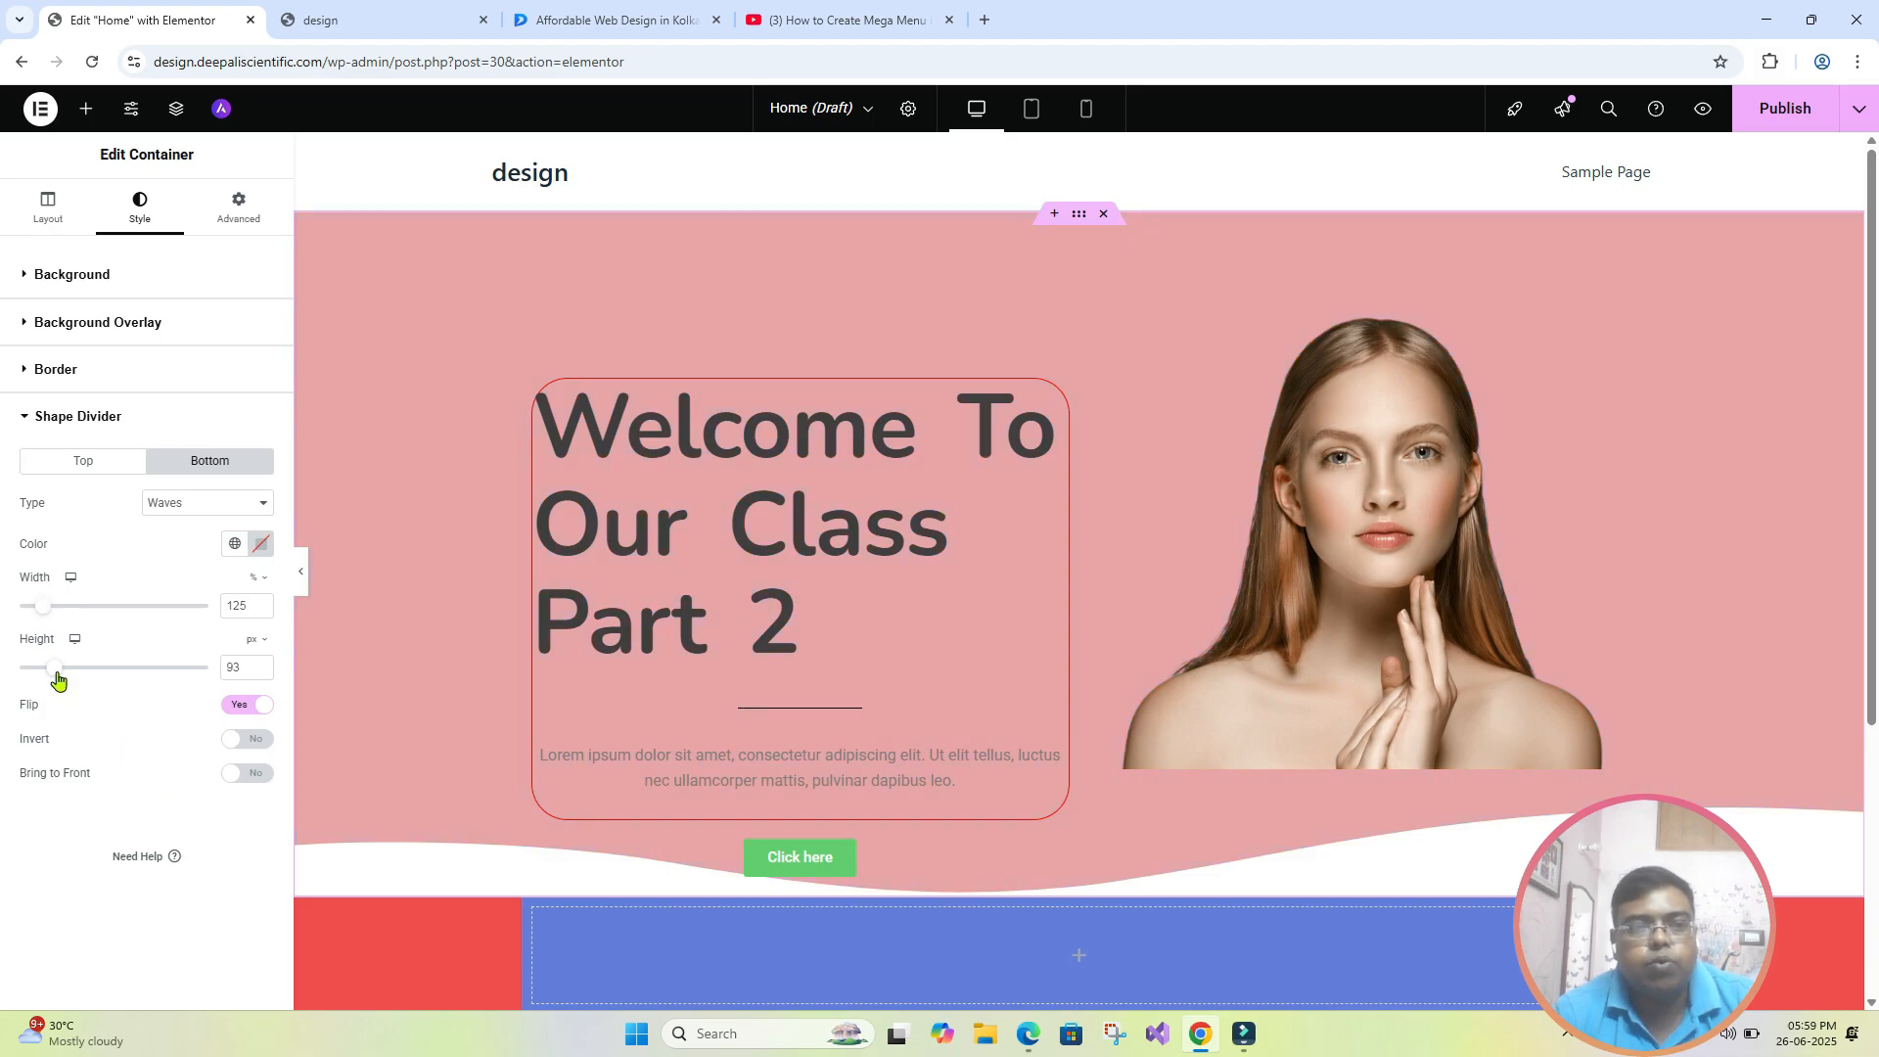
{"action": "left_click_drag", "start_coordinate": [54, 669], "coordinate": [66, 677]}
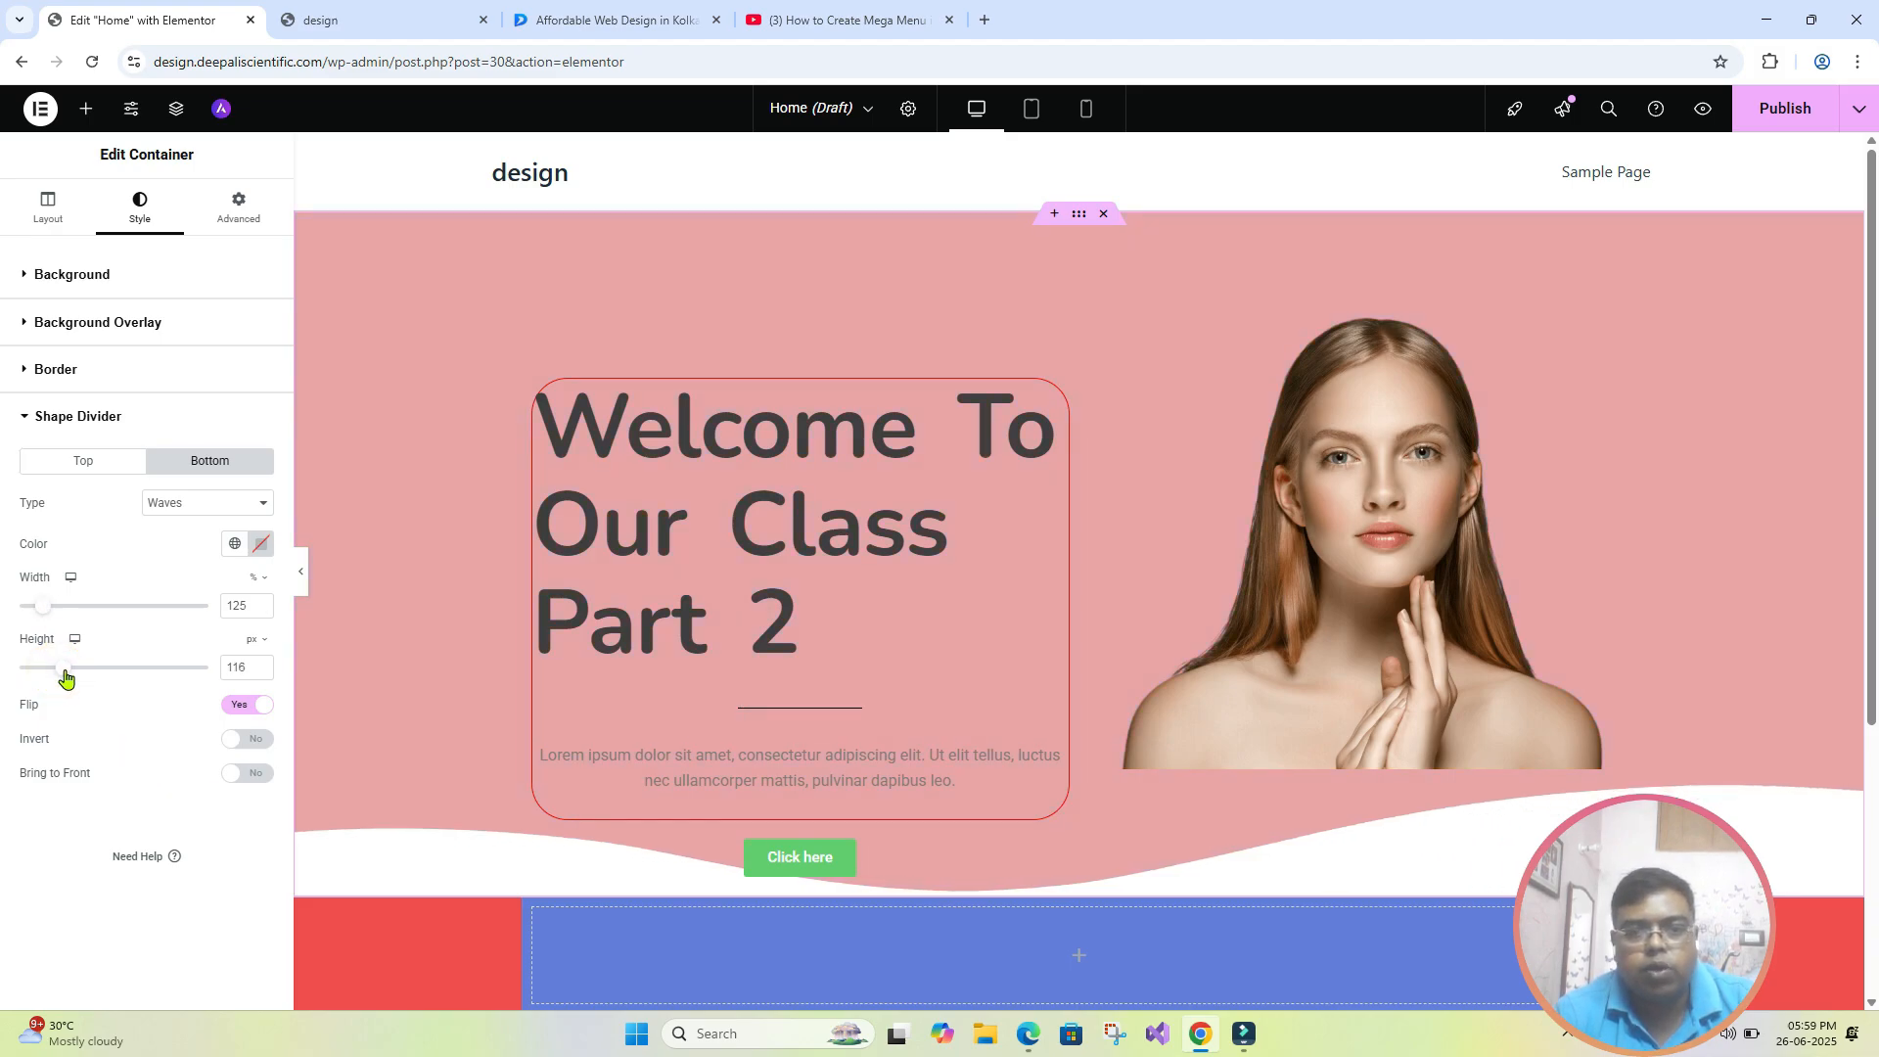
{"action": "left_click_drag", "start_coordinate": [42, 612], "coordinate": [71, 616]}
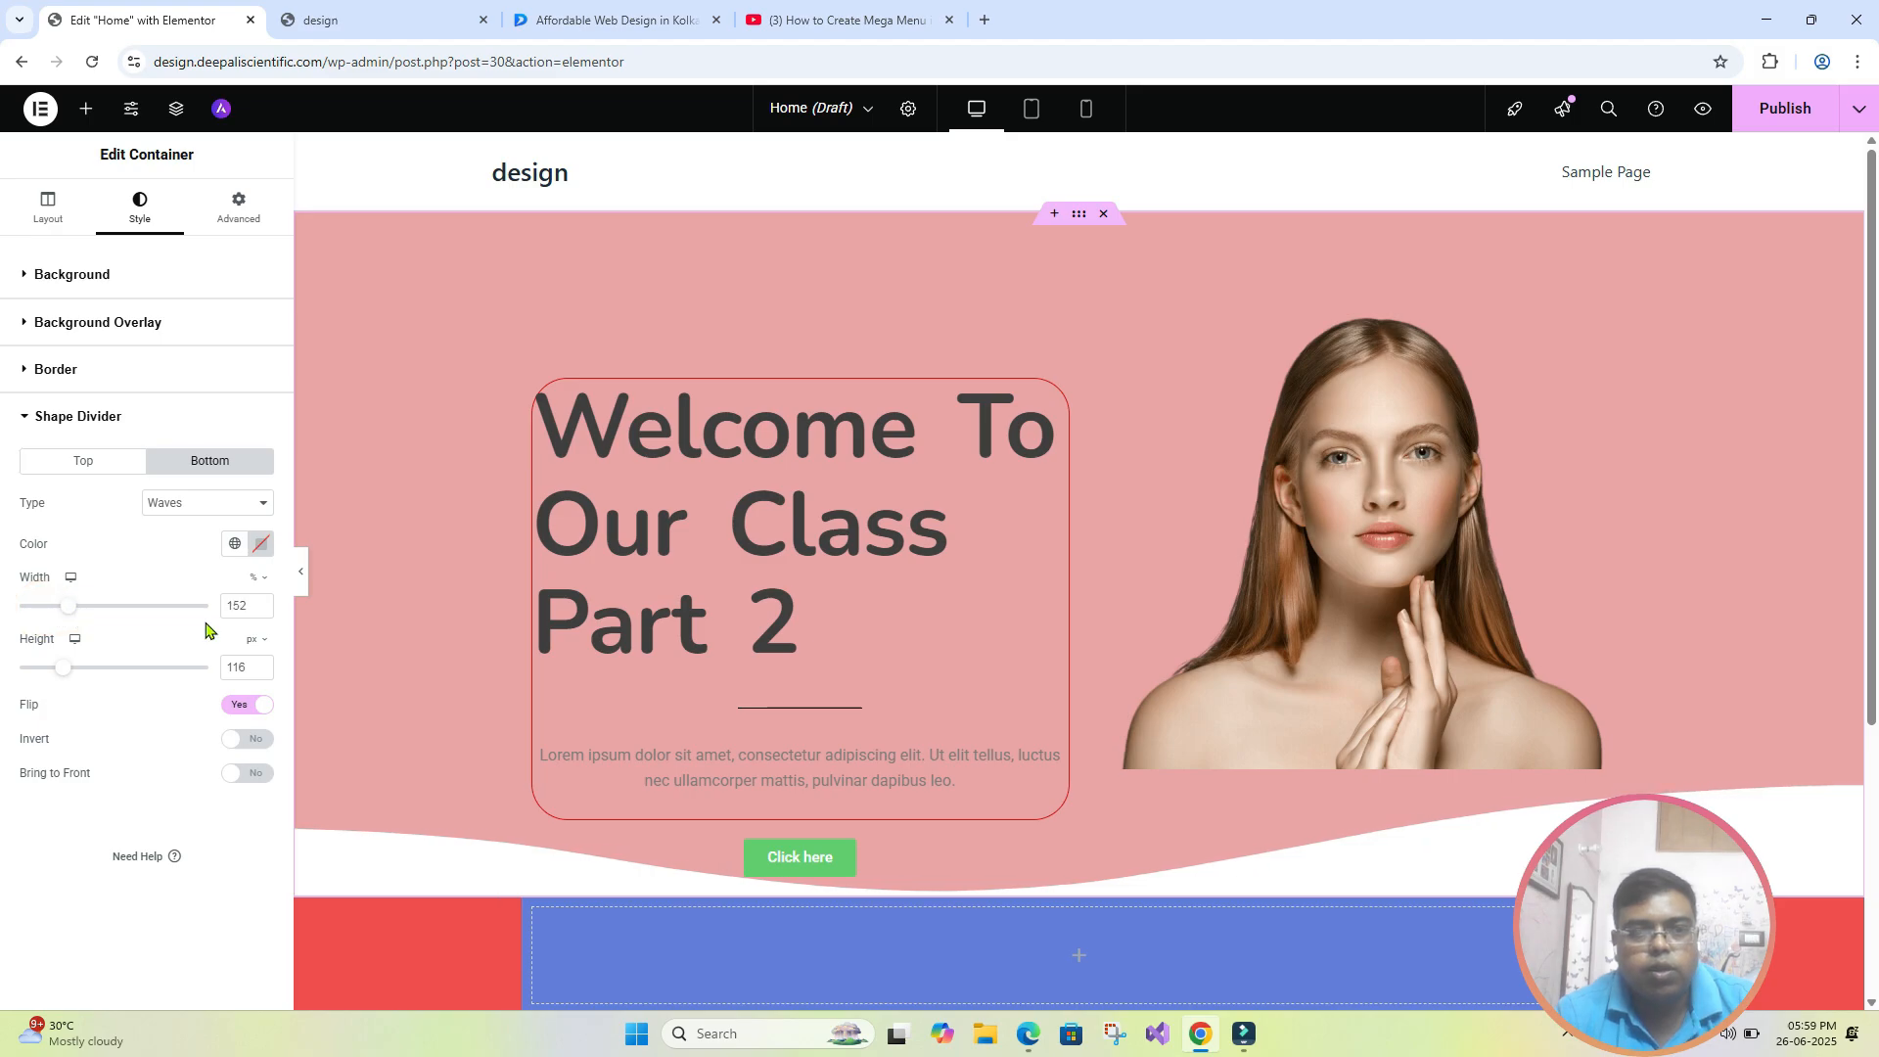
{"action": "left_click", "coordinate": [304, 578]}
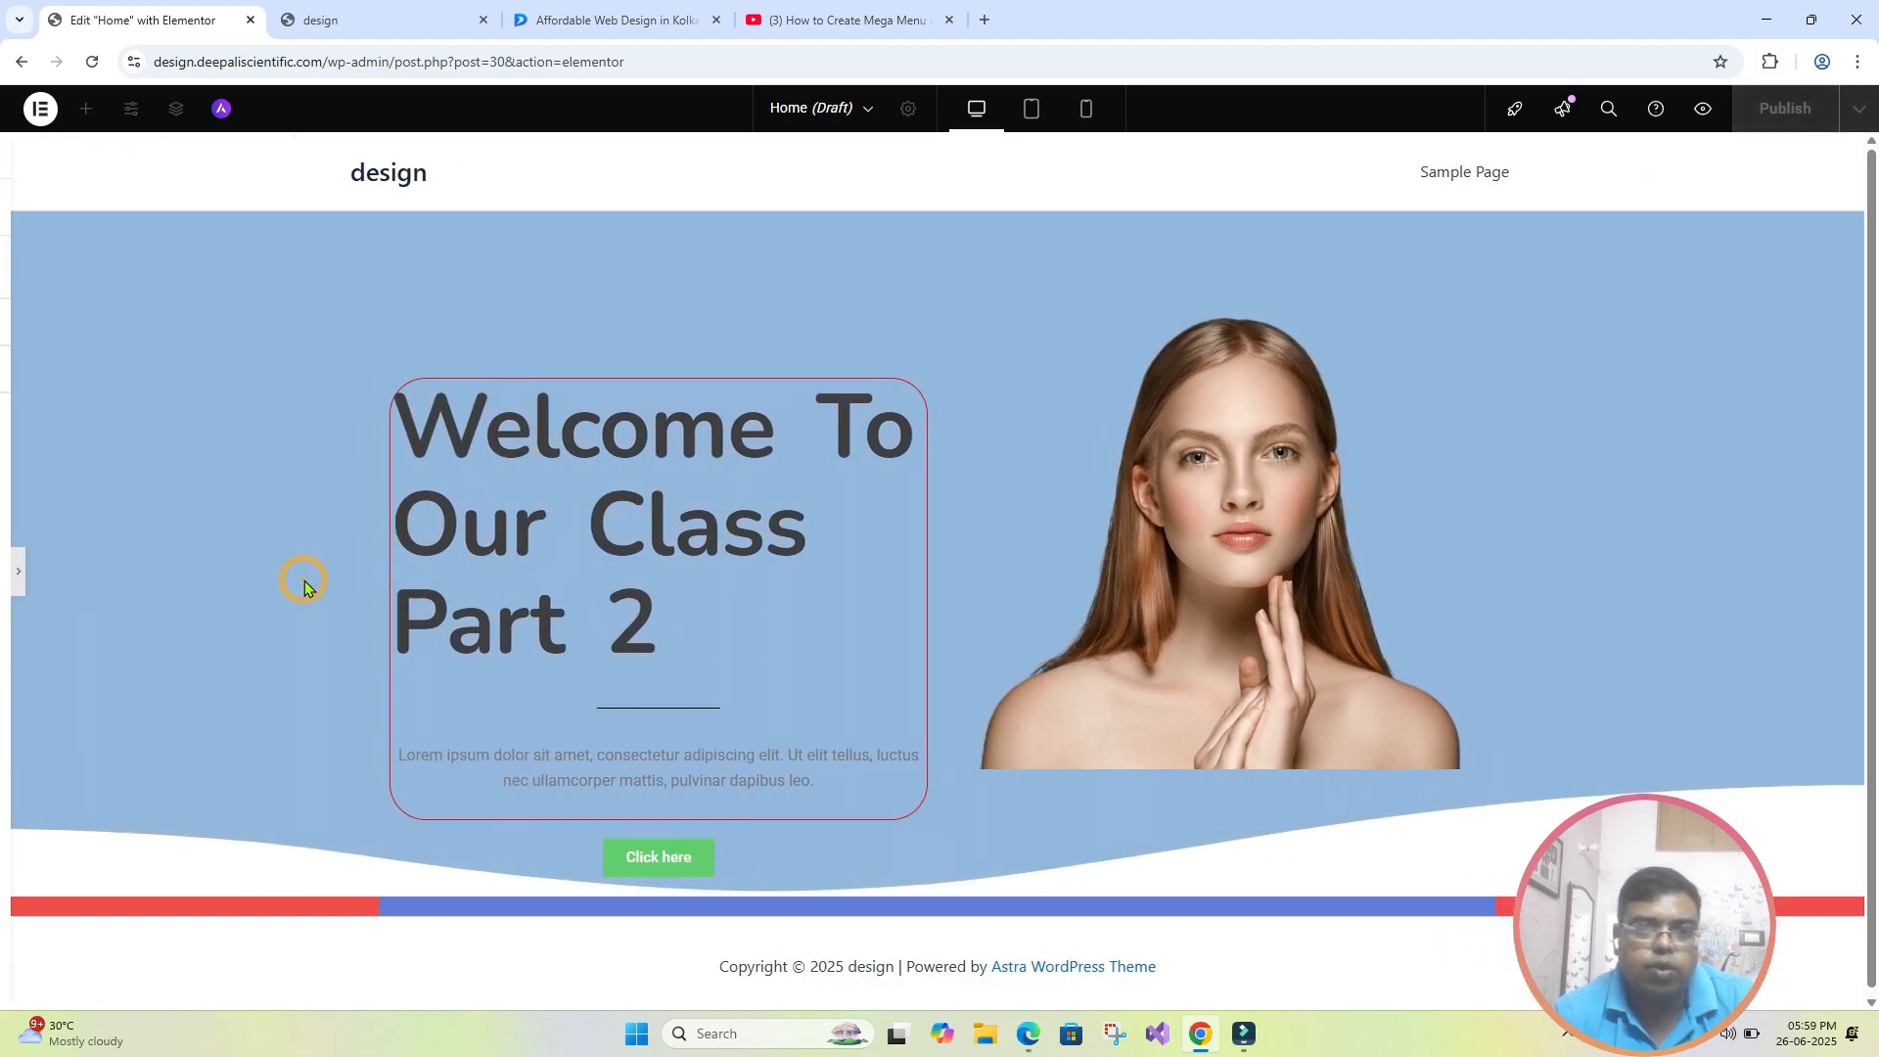
- Delete the red and blue container below the hero section and check the page with the editing panel briefly hidden
{"action": "left_click", "coordinate": [9, 581]}
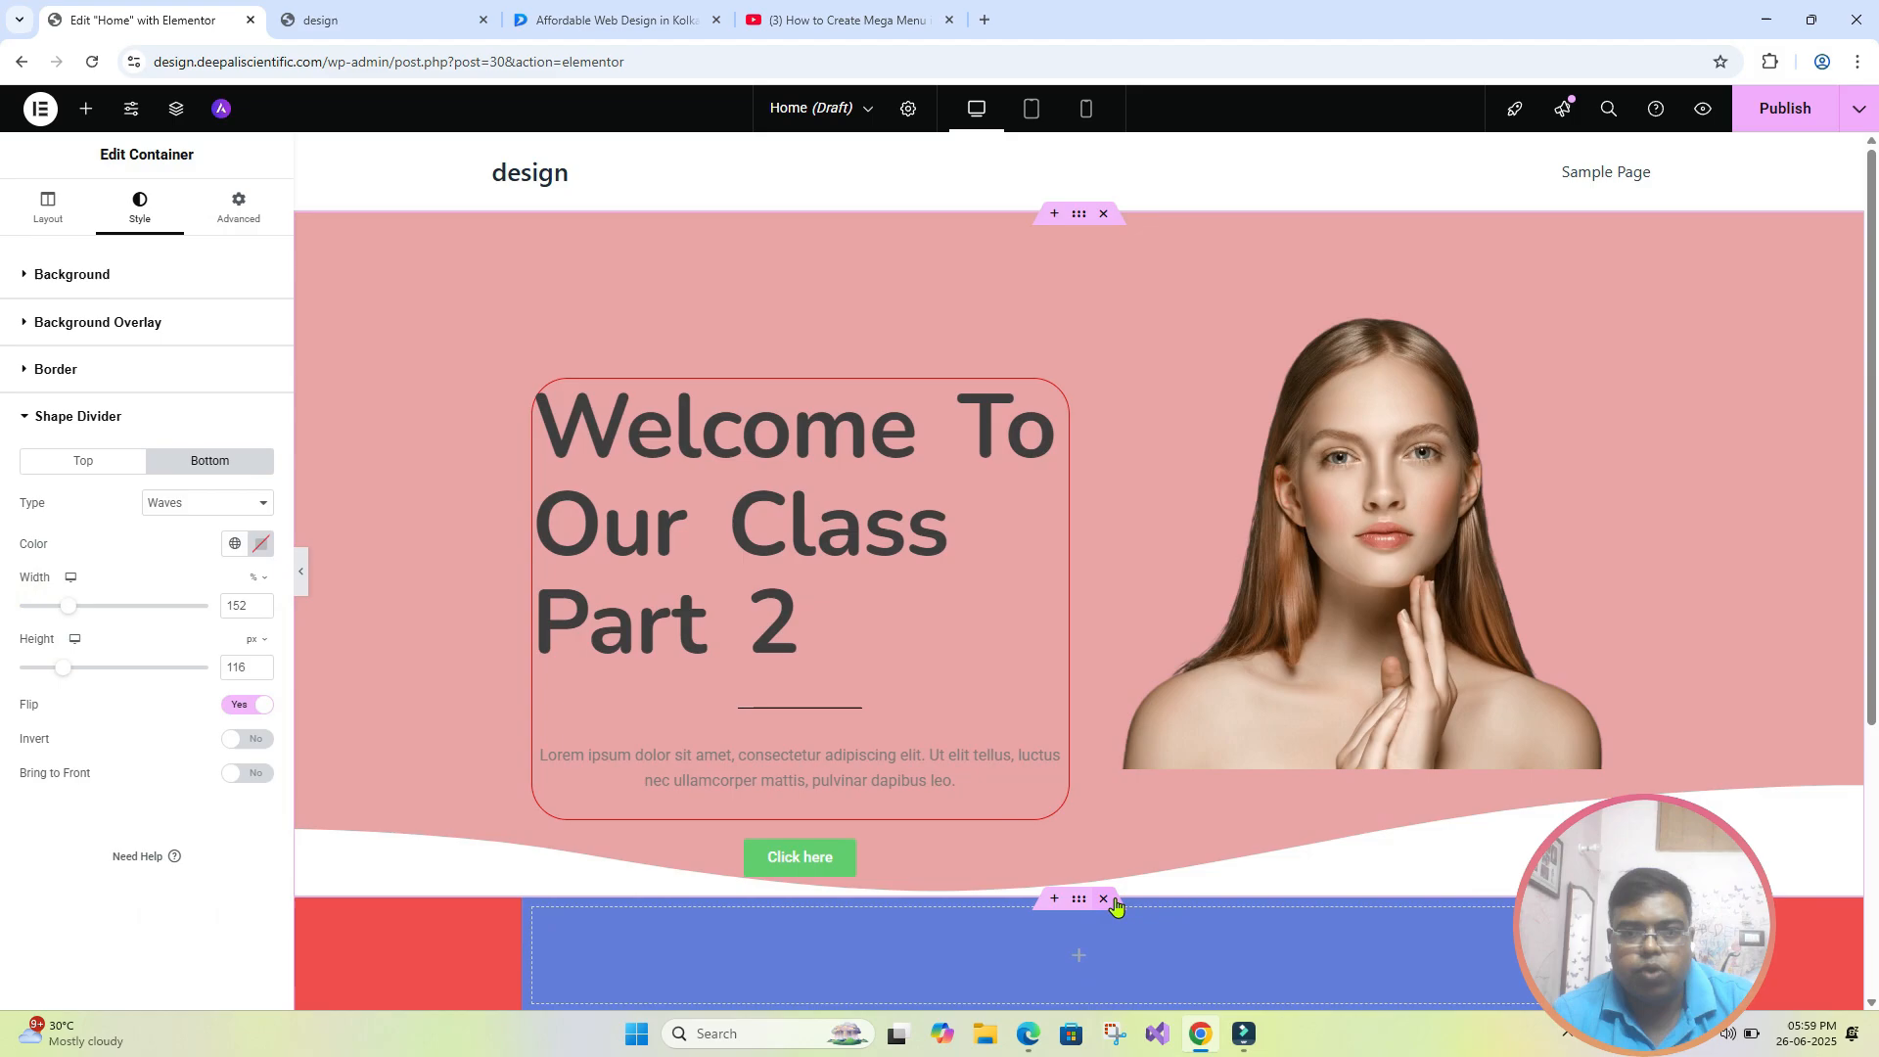
{"action": "left_click", "coordinate": [303, 575]}
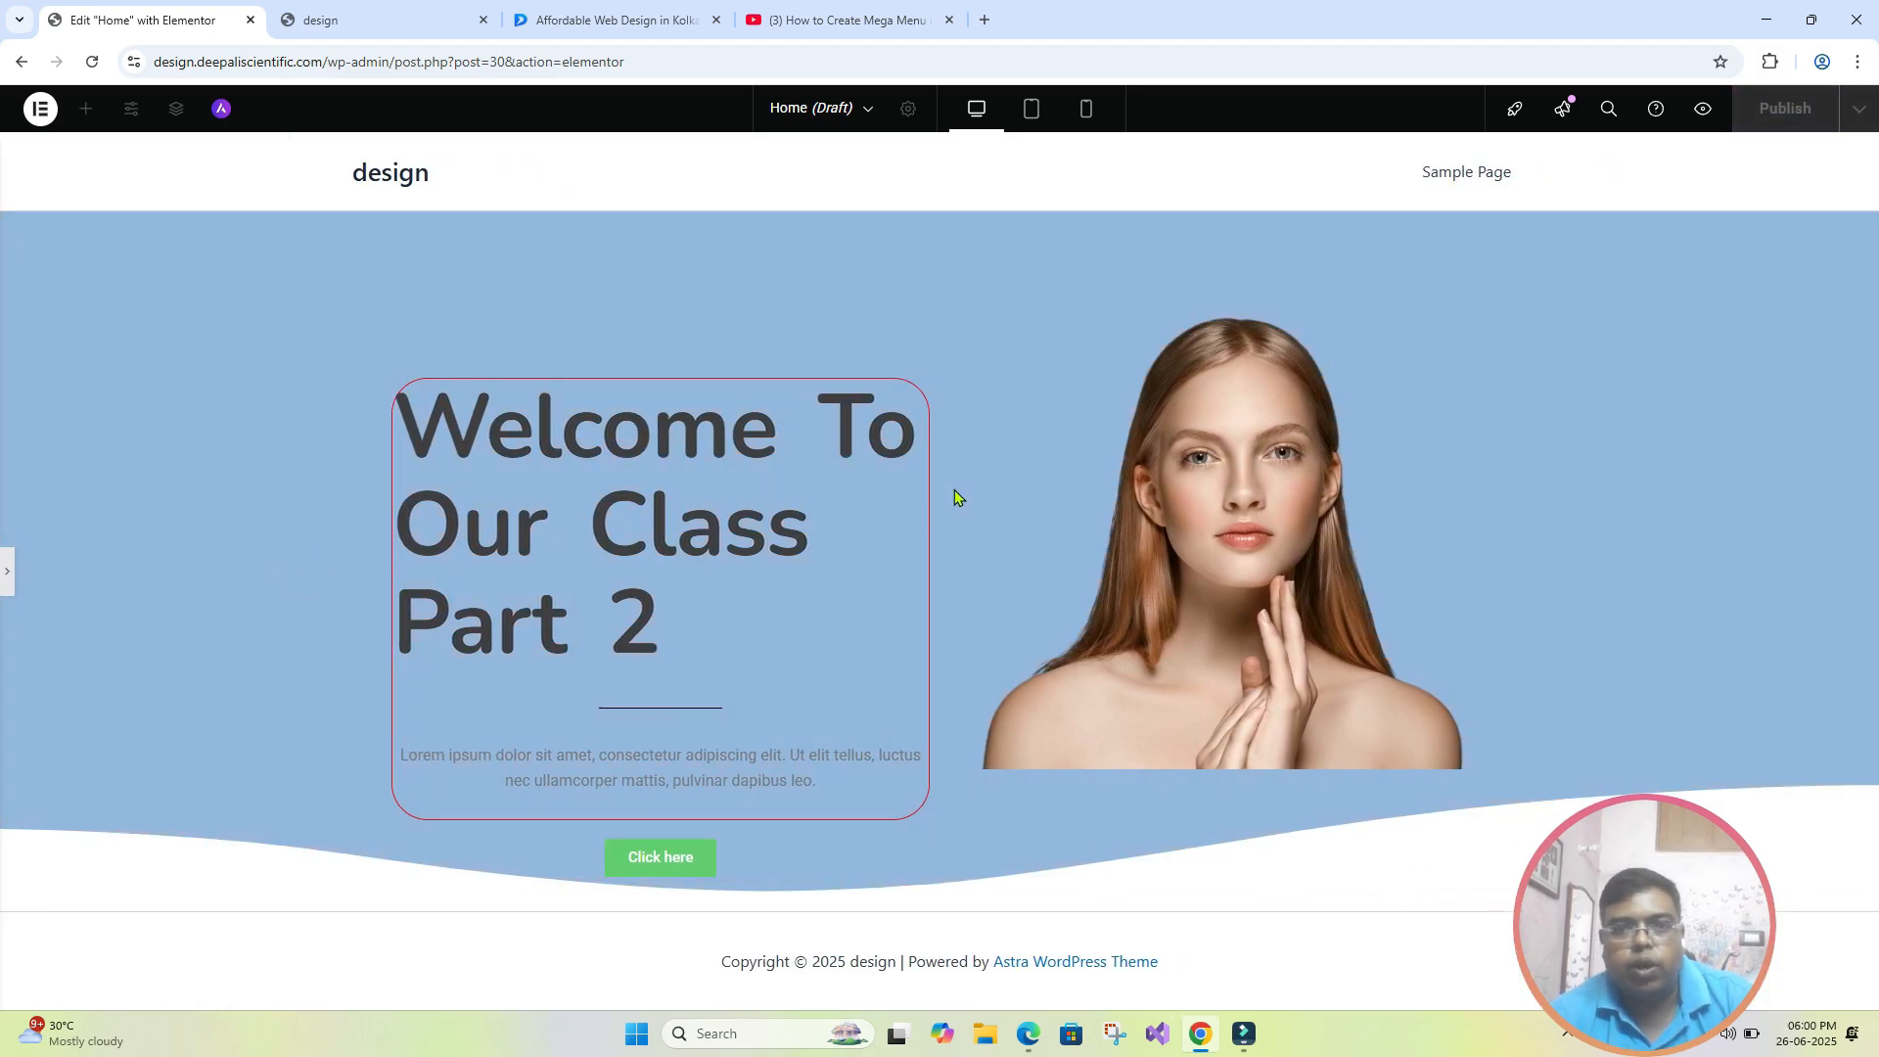
{"action": "left_click", "coordinate": [7, 576]}
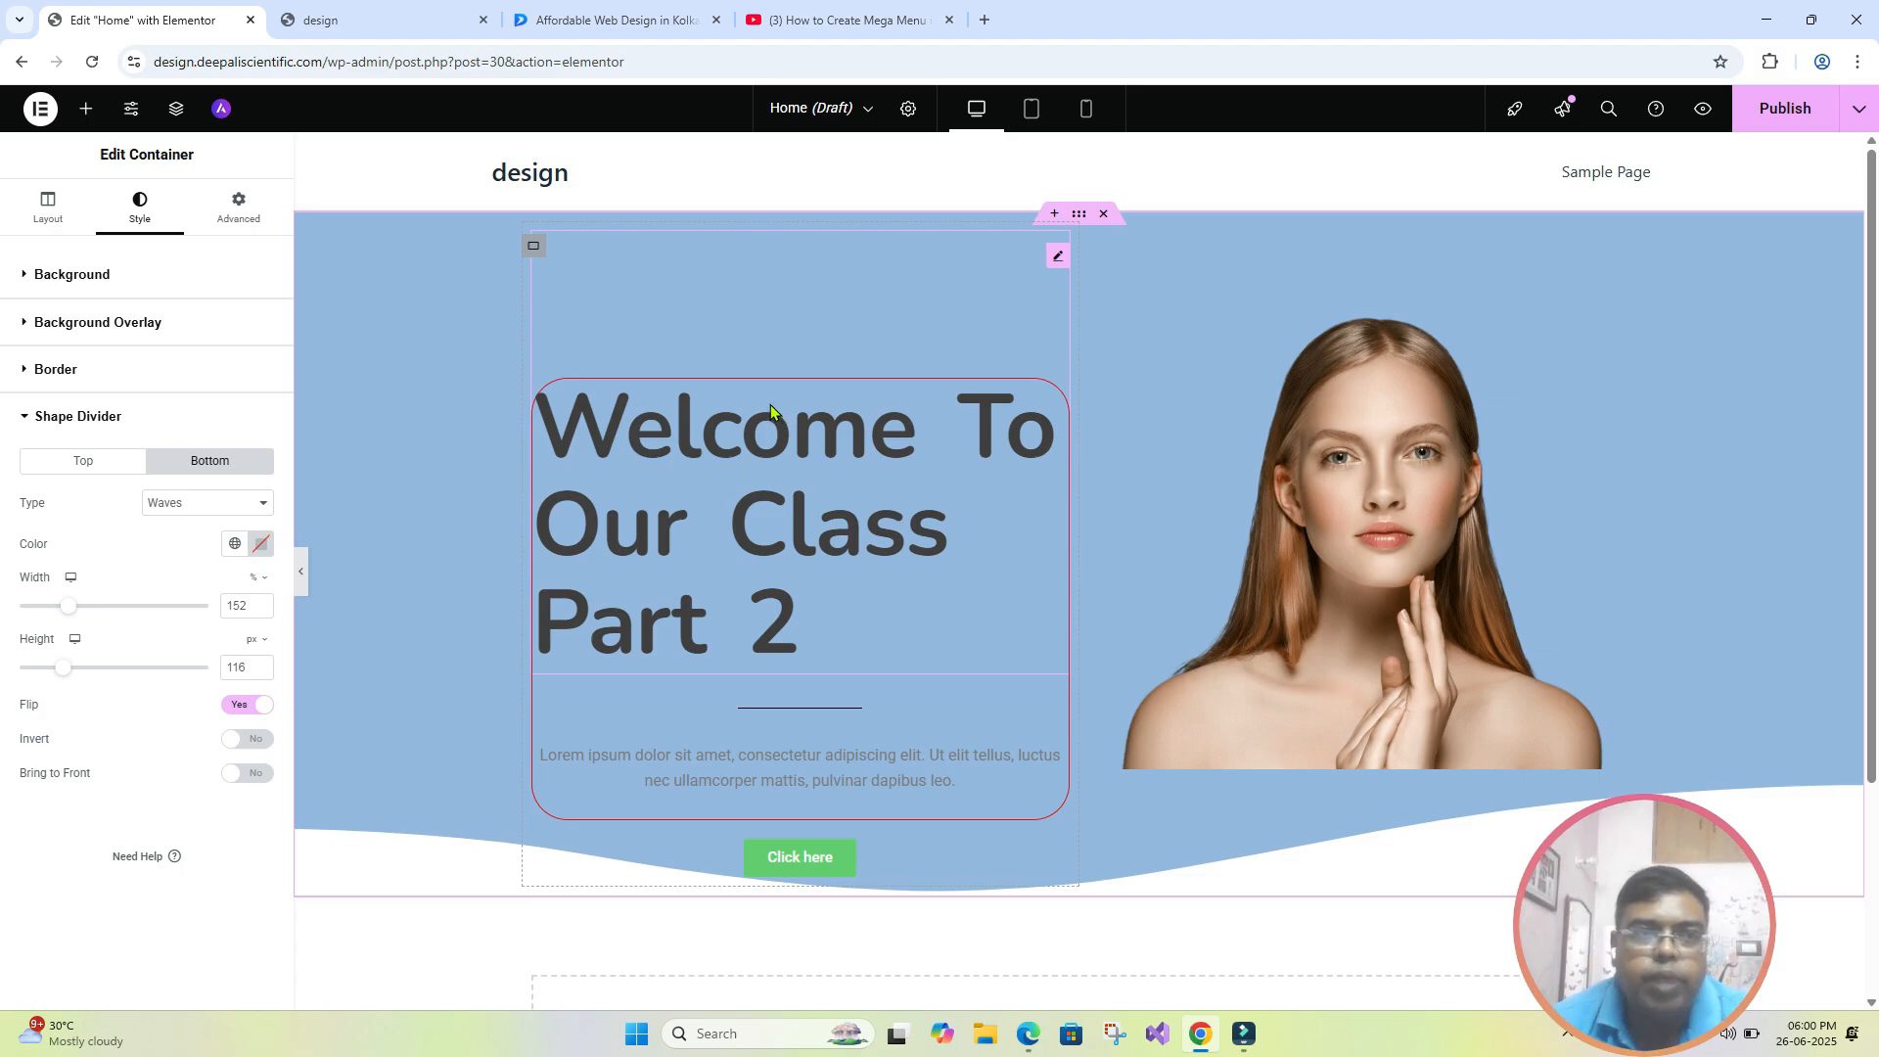
- Add a new Flexbox container with two equal columns below the hero section
{"action": "left_click", "coordinate": [93, 109]}
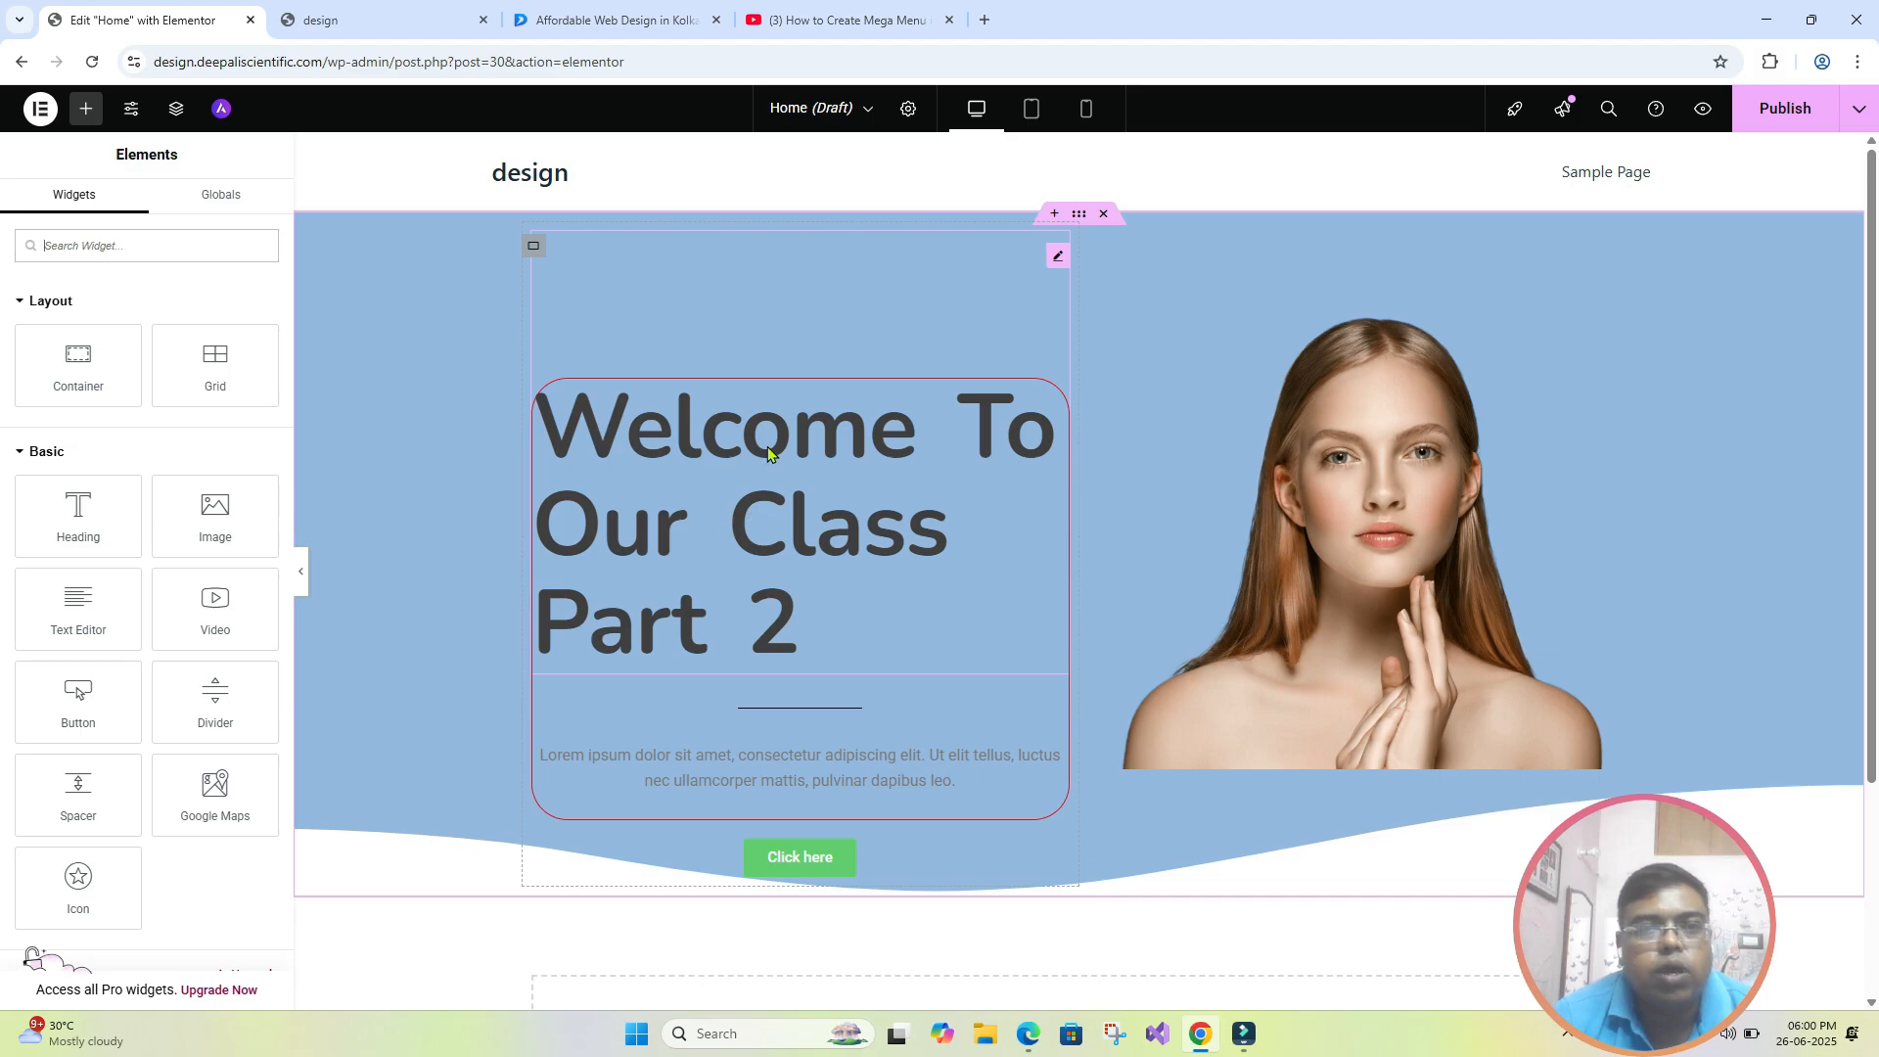
{"action": "left_click", "coordinate": [768, 314]}
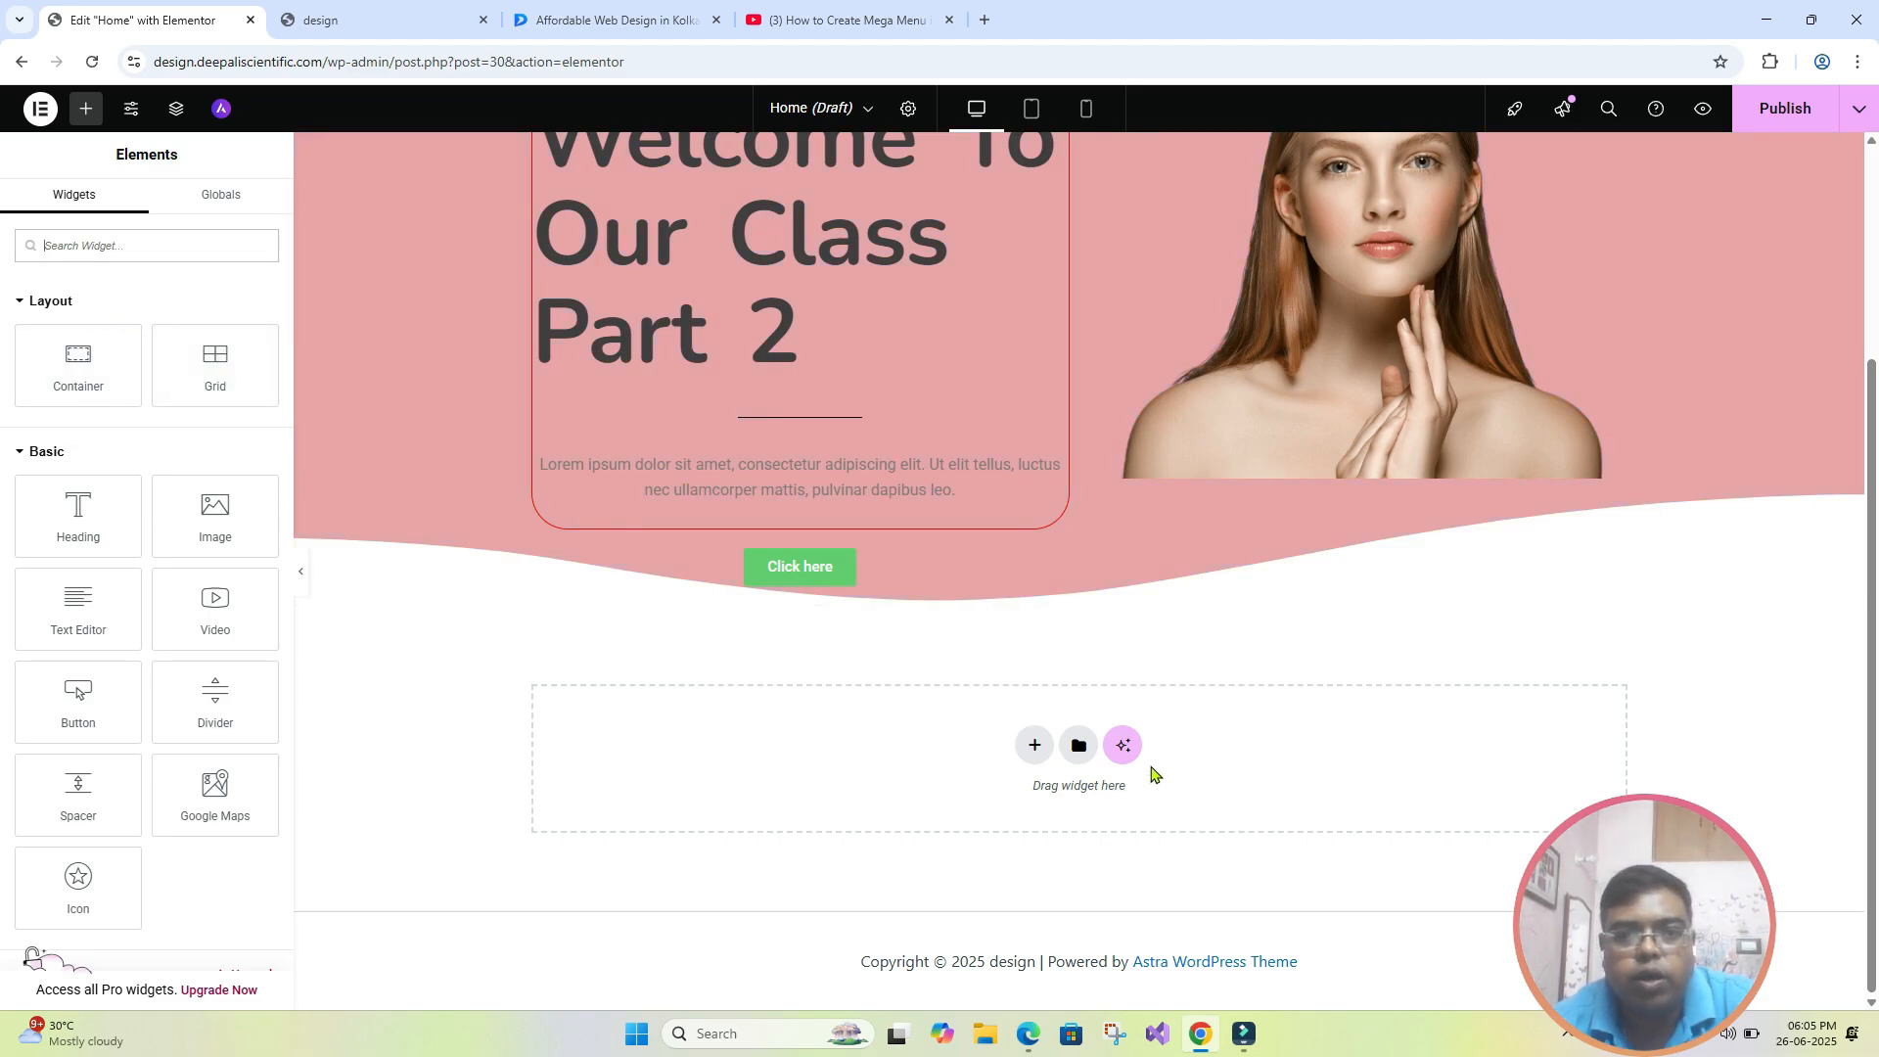
{"action": "left_click", "coordinate": [1034, 745]}
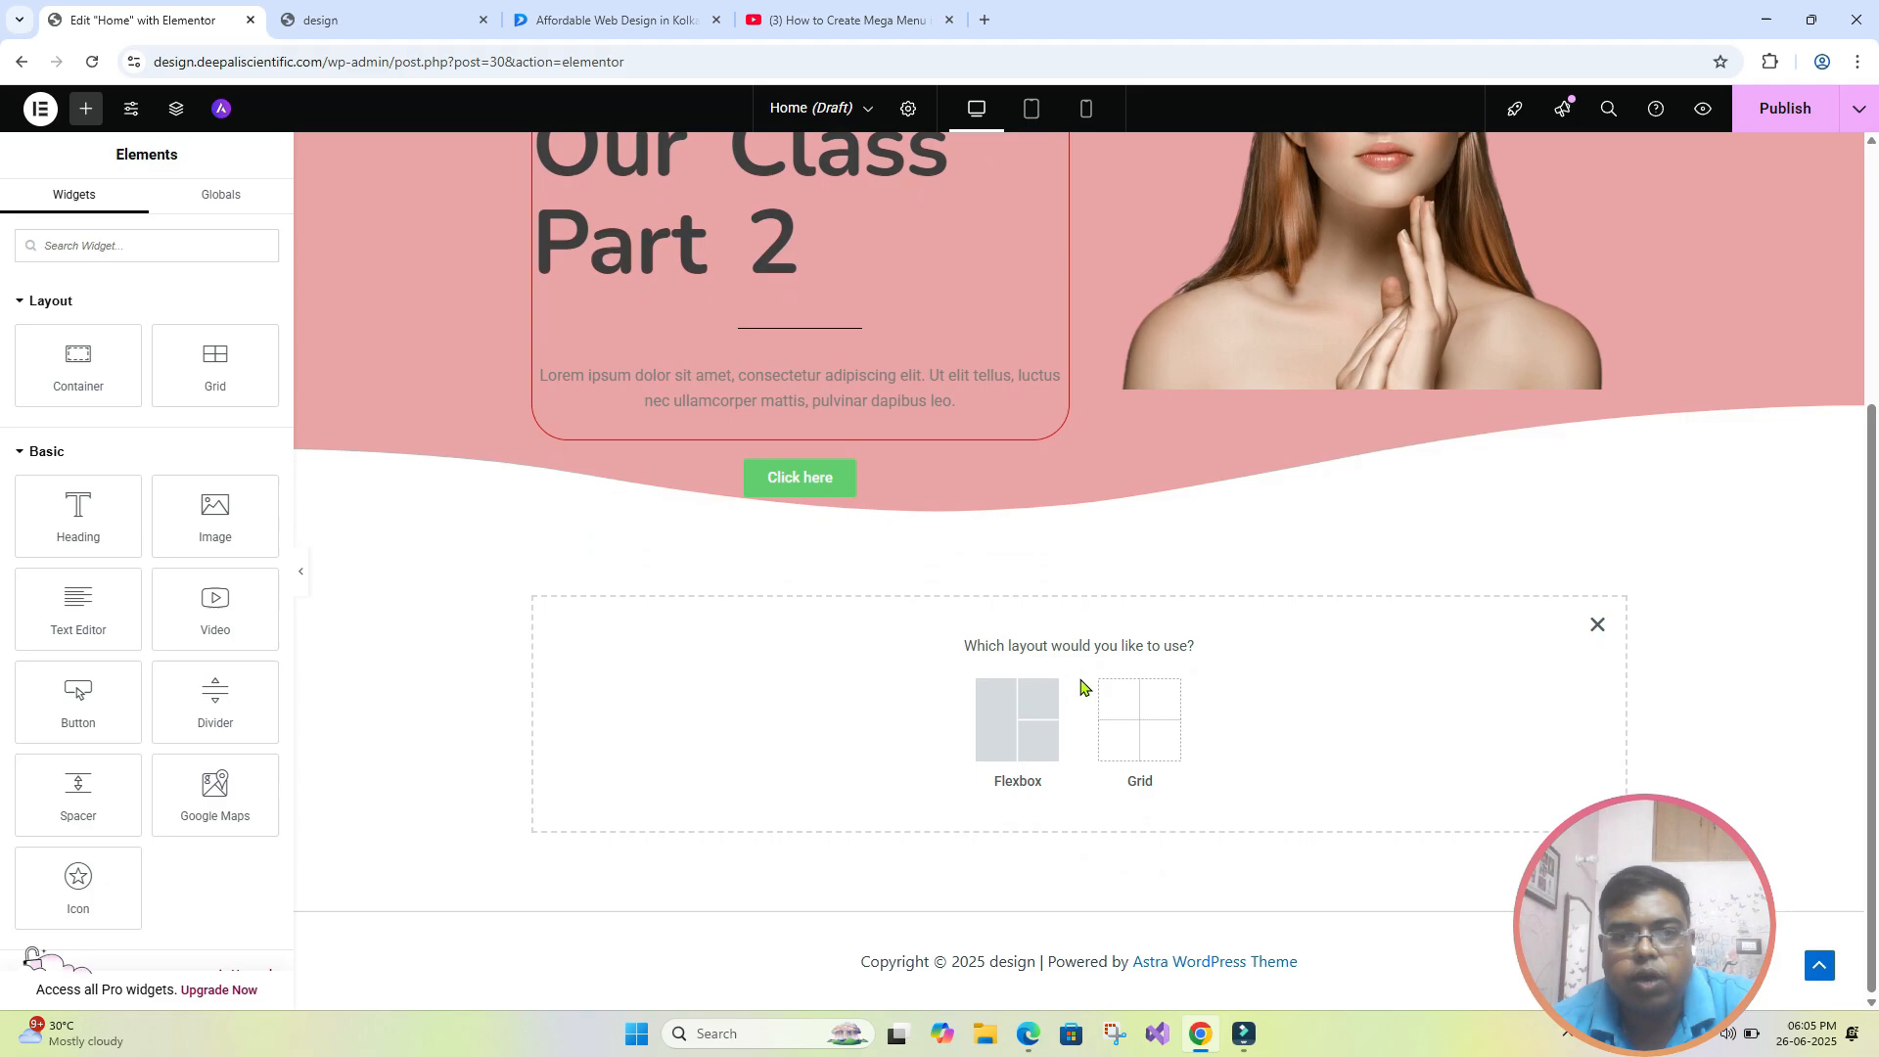
{"action": "scroll", "coordinate": [1082, 685], "scroll_direction": "down", "scroll_amount": 1}
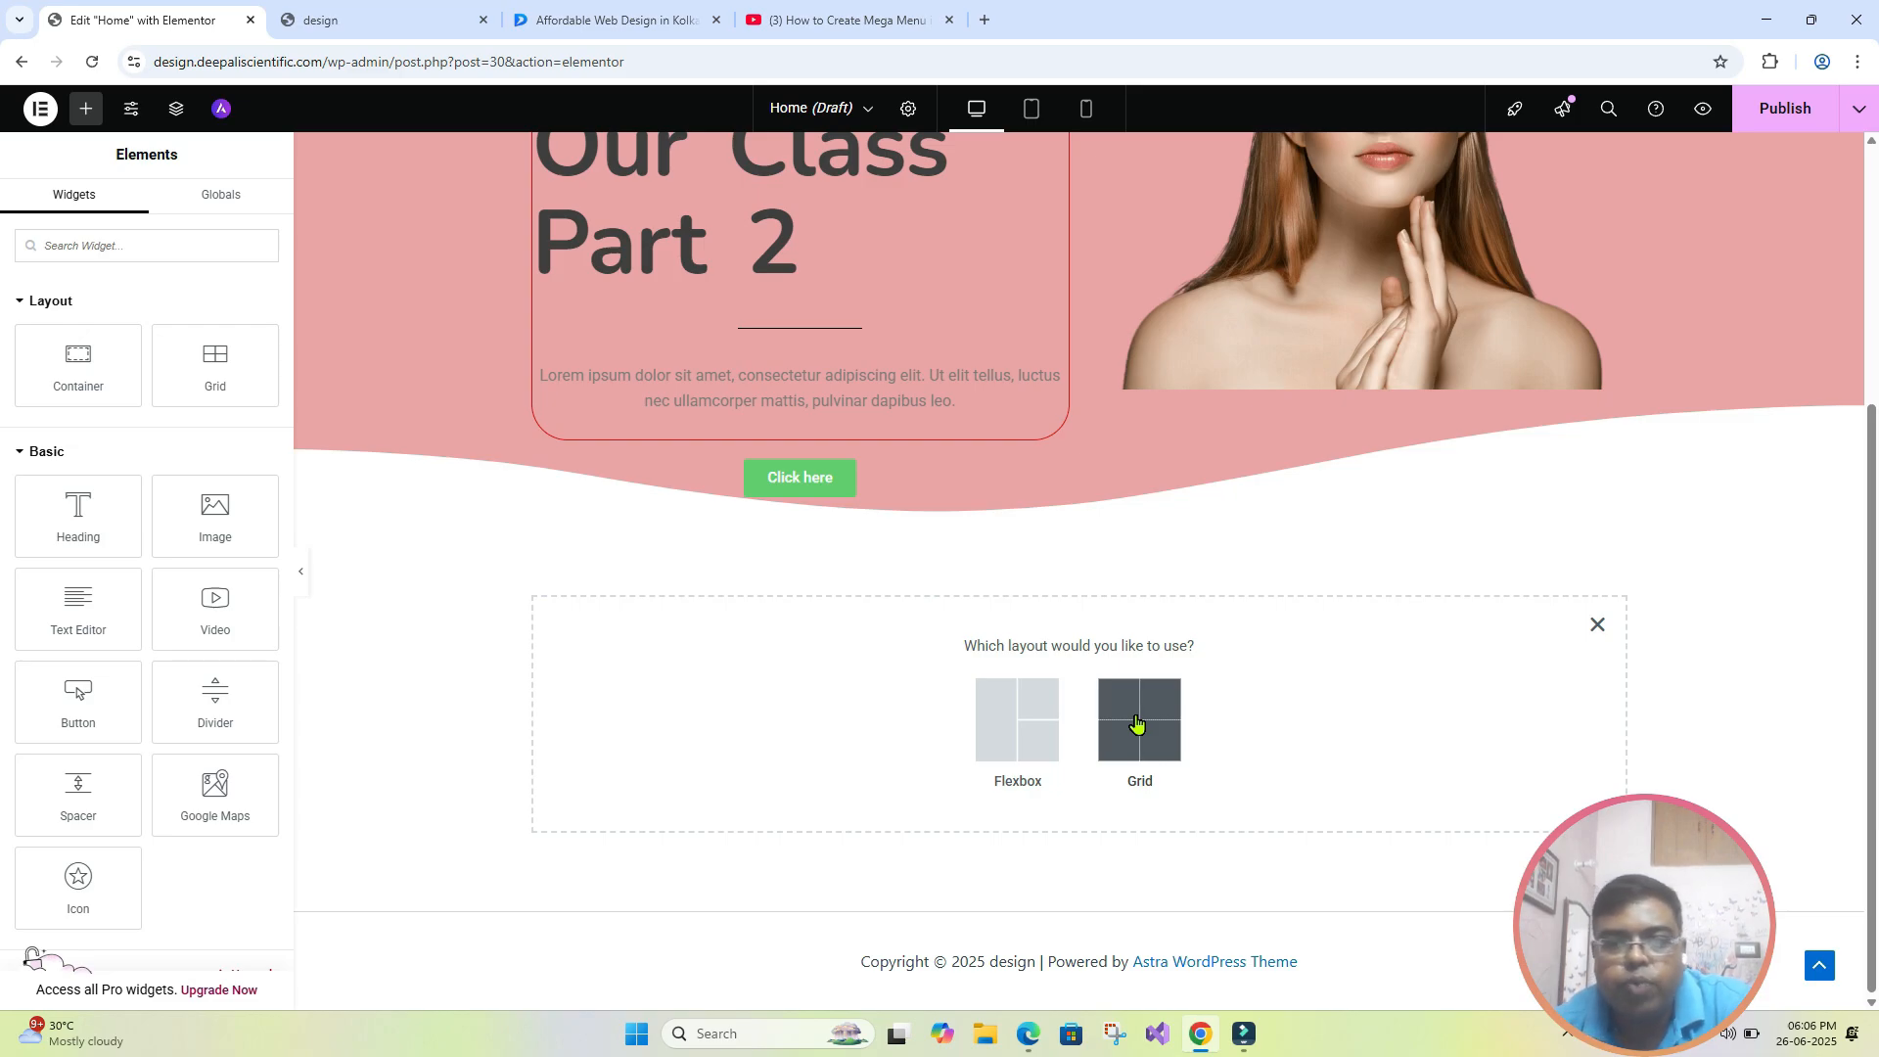
{"action": "left_click", "coordinate": [996, 709]}
{"action": "left_click", "coordinate": [820, 704]}
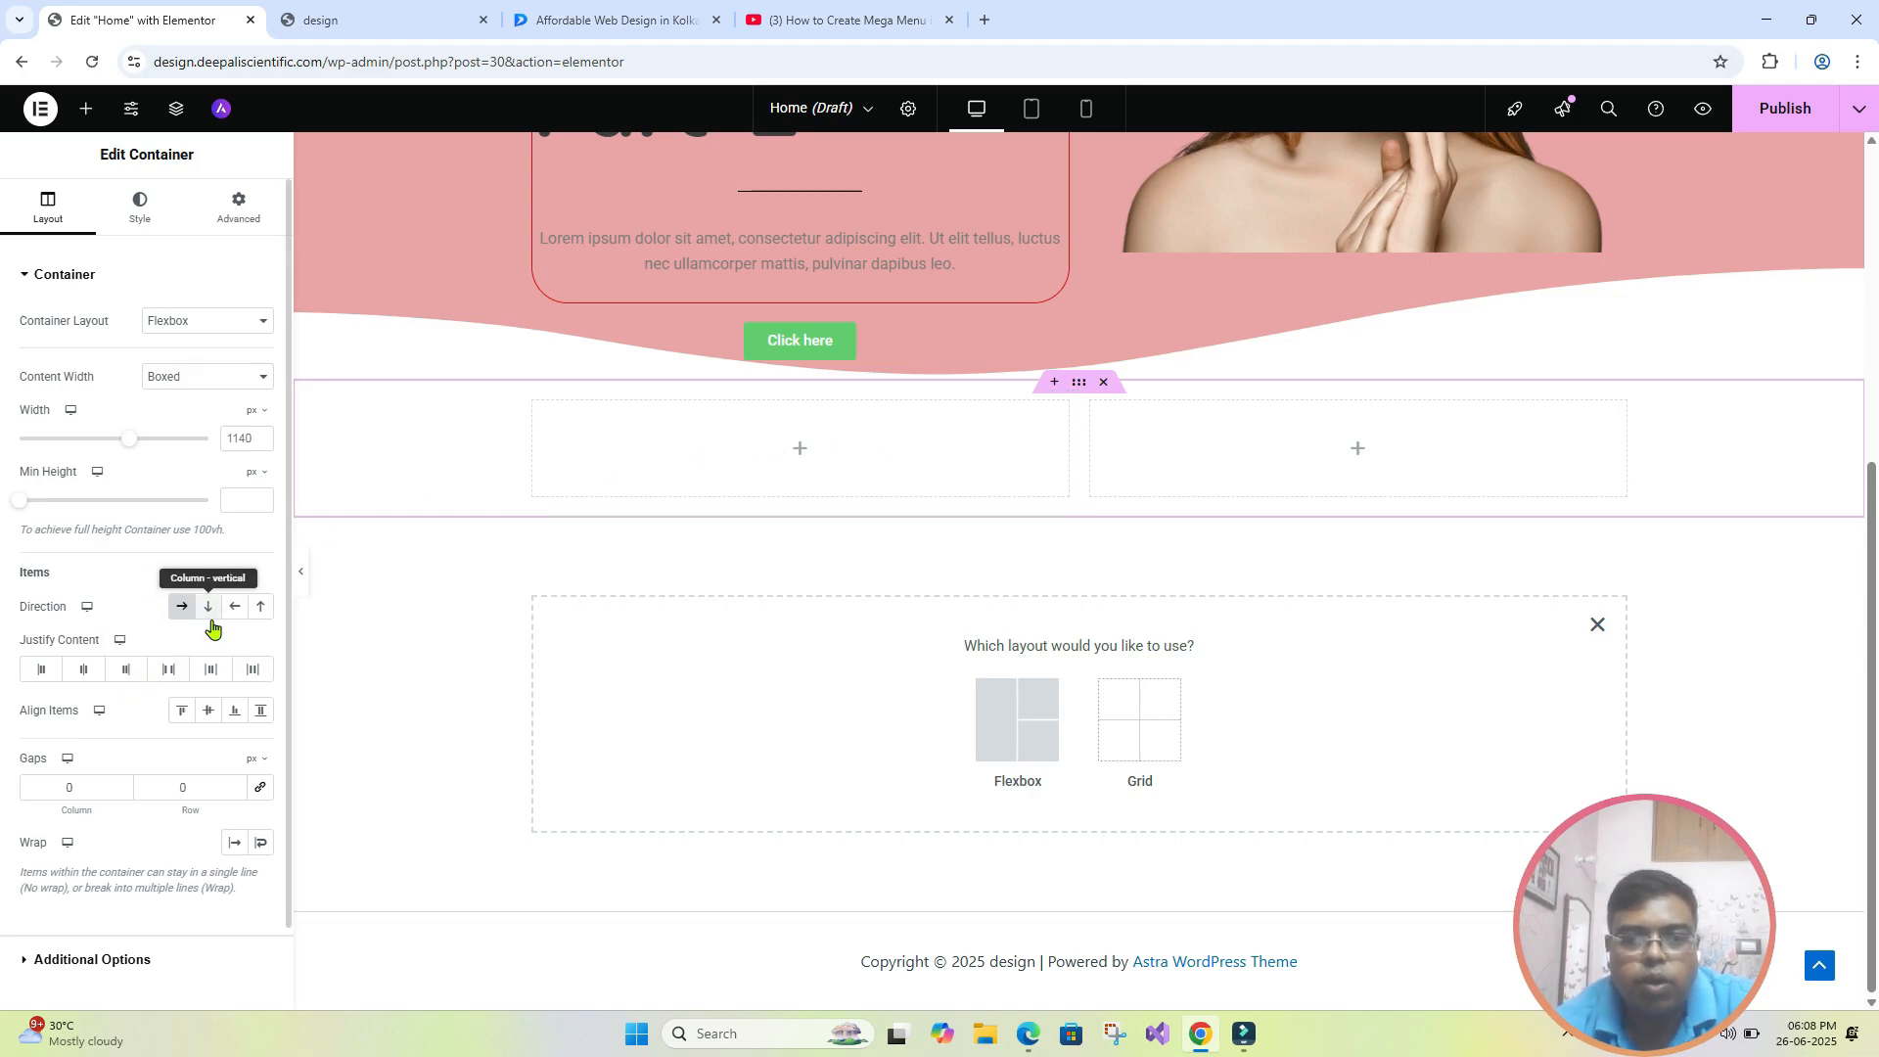
- Add a Grid container below the two-column Flexbox container and set it to 3 columns and 4 rows
{"action": "left_click", "coordinate": [1150, 724]}
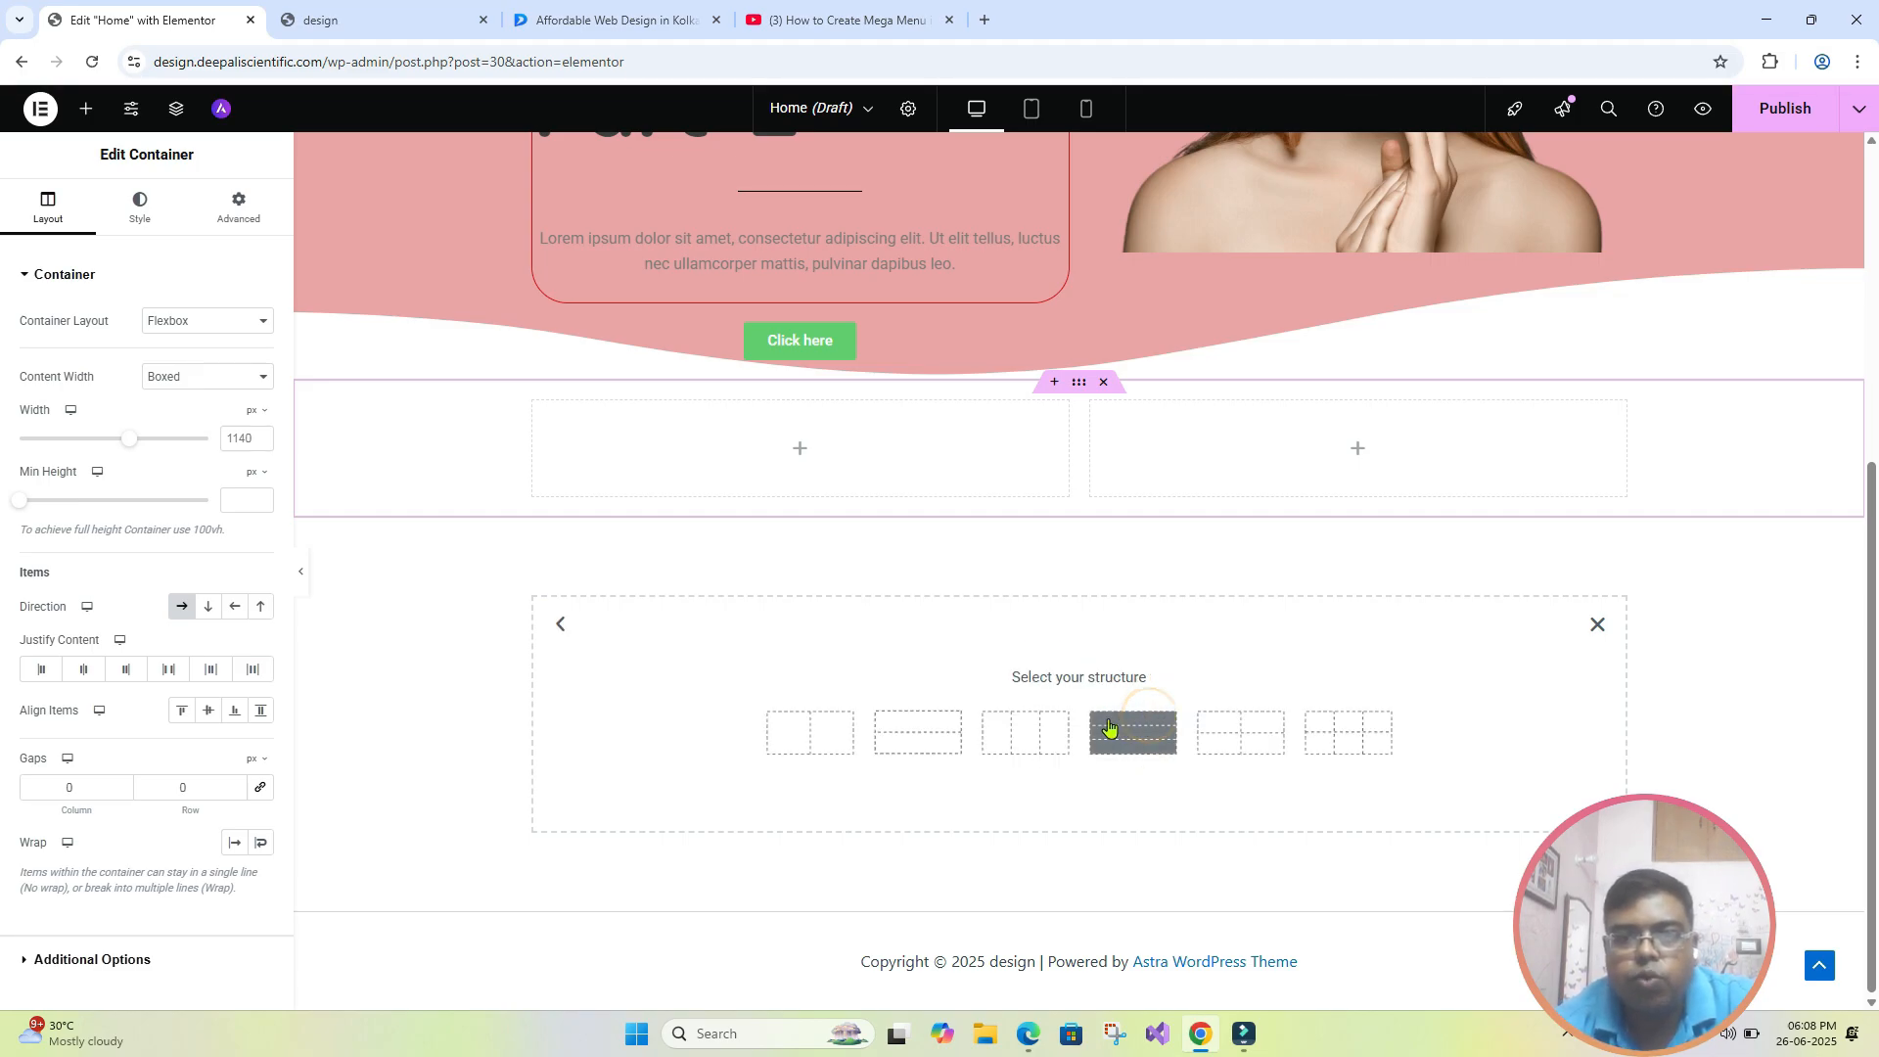
{"action": "left_click", "coordinate": [808, 749]}
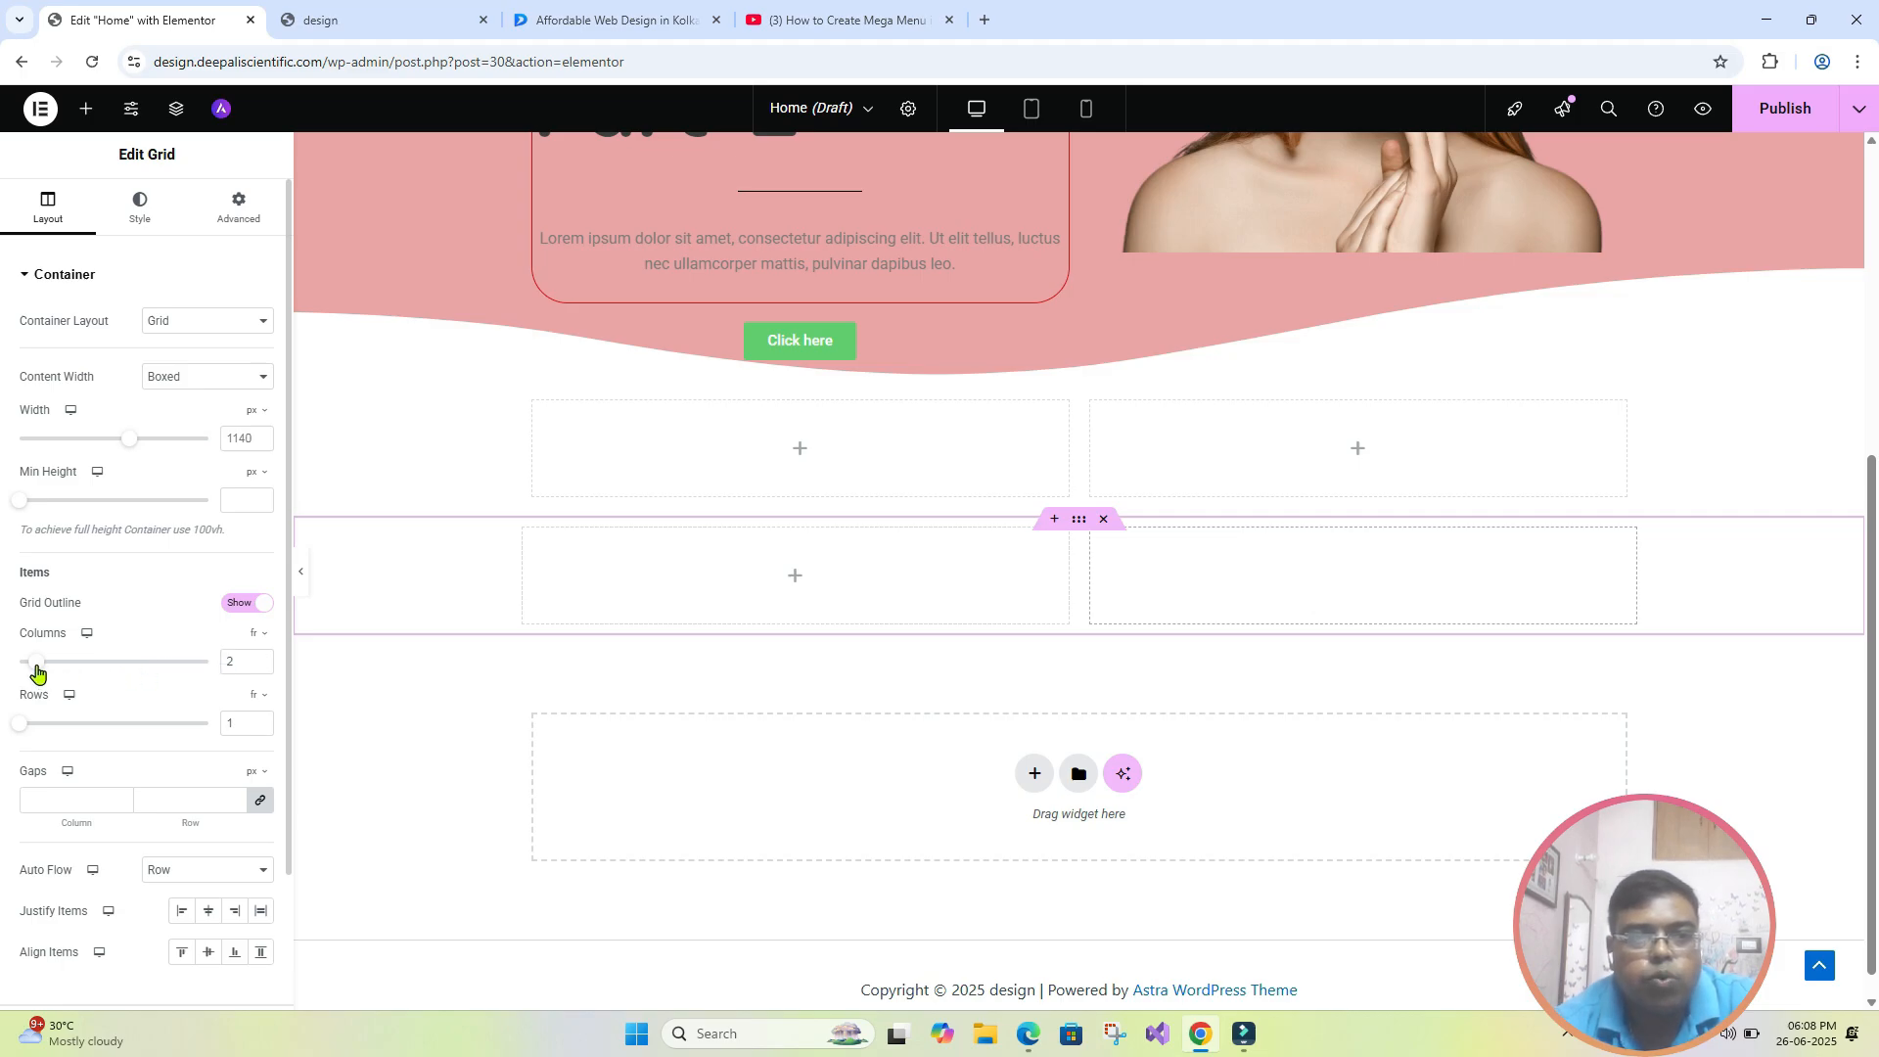
{"action": "left_click", "coordinate": [263, 658]}
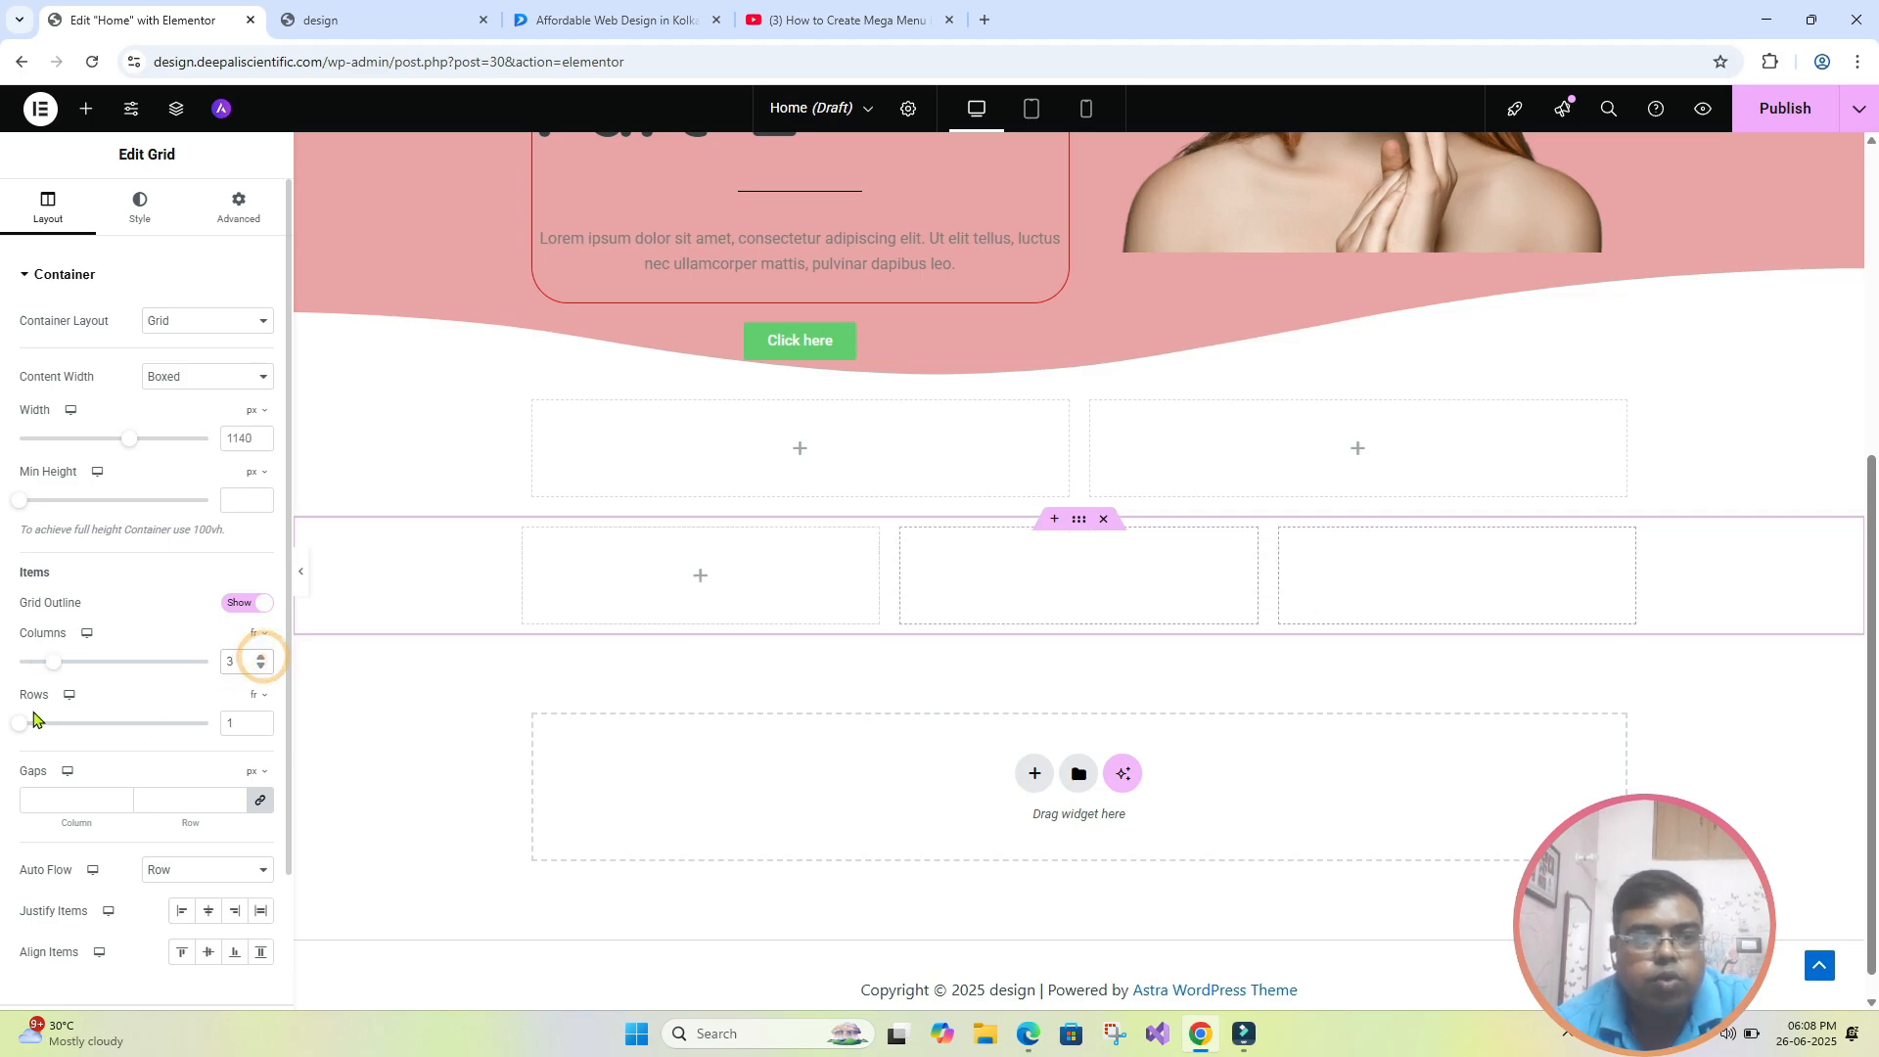
{"action": "left_click", "coordinate": [261, 718]}
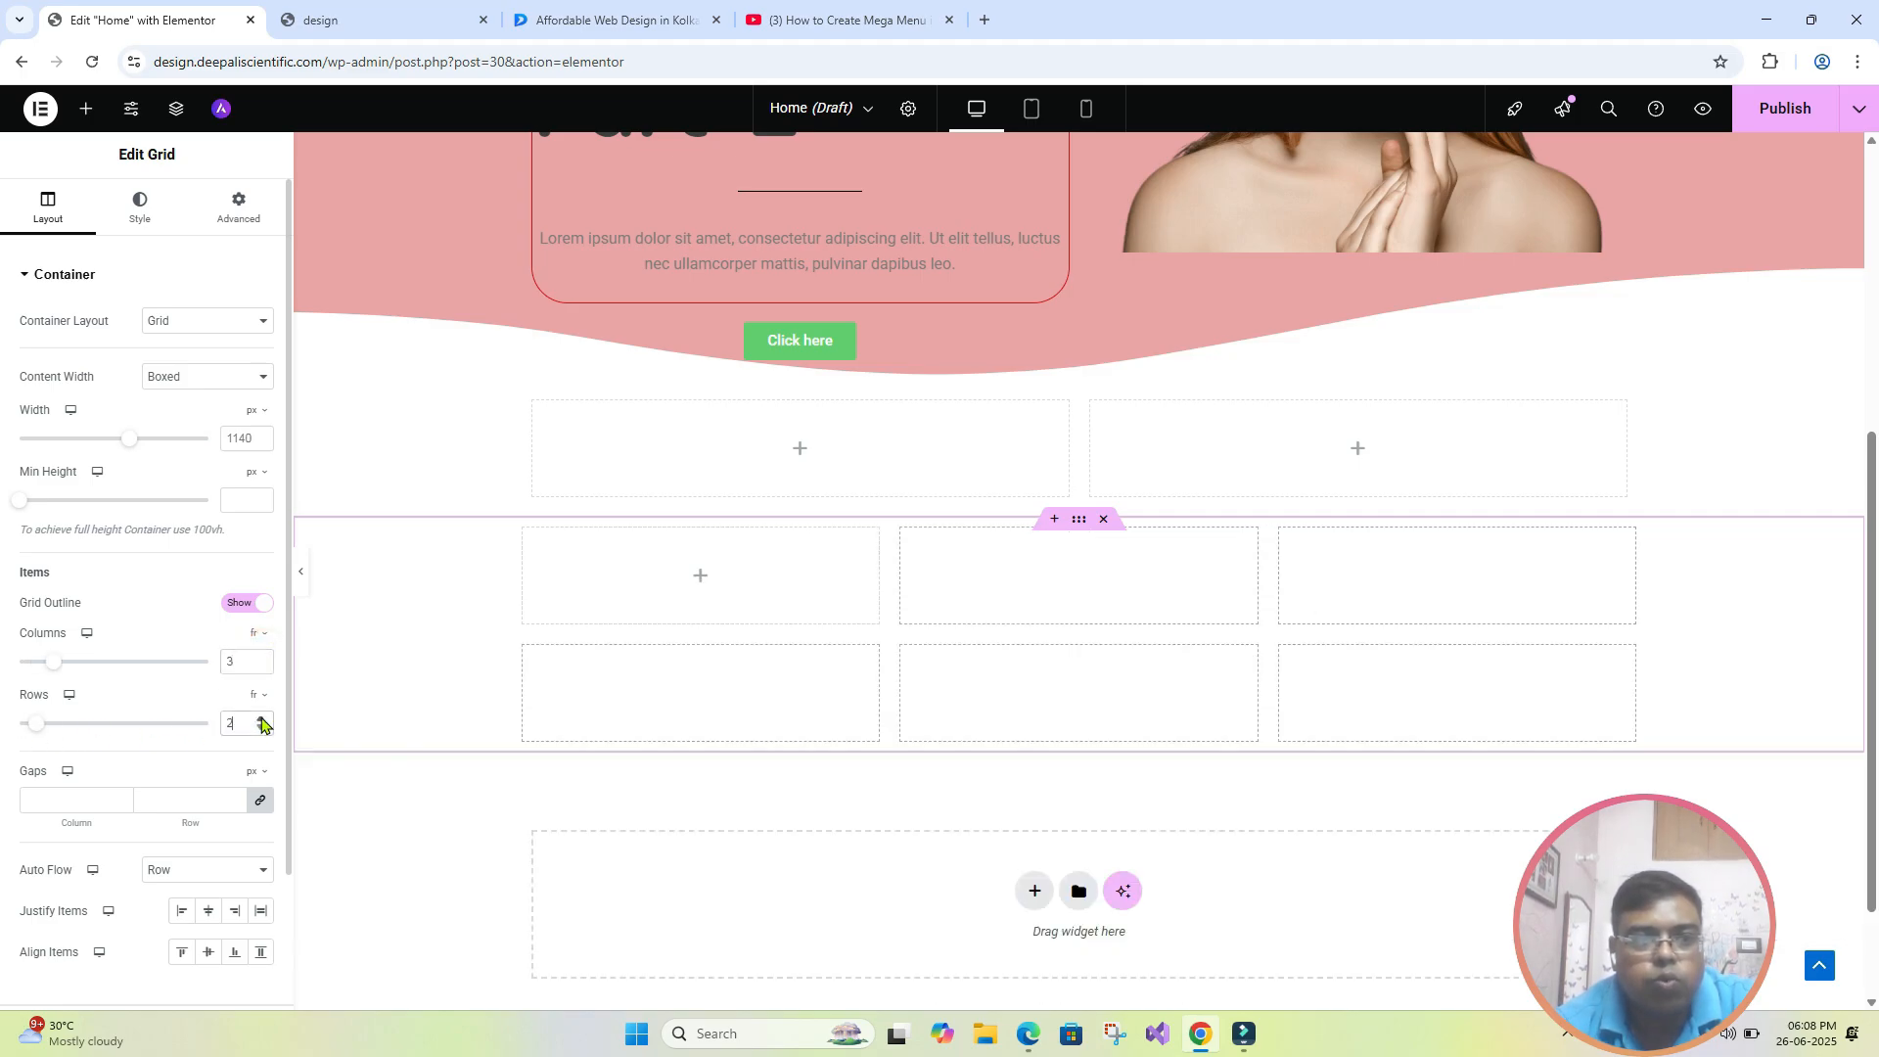
{"action": "left_click", "coordinate": [262, 718]}
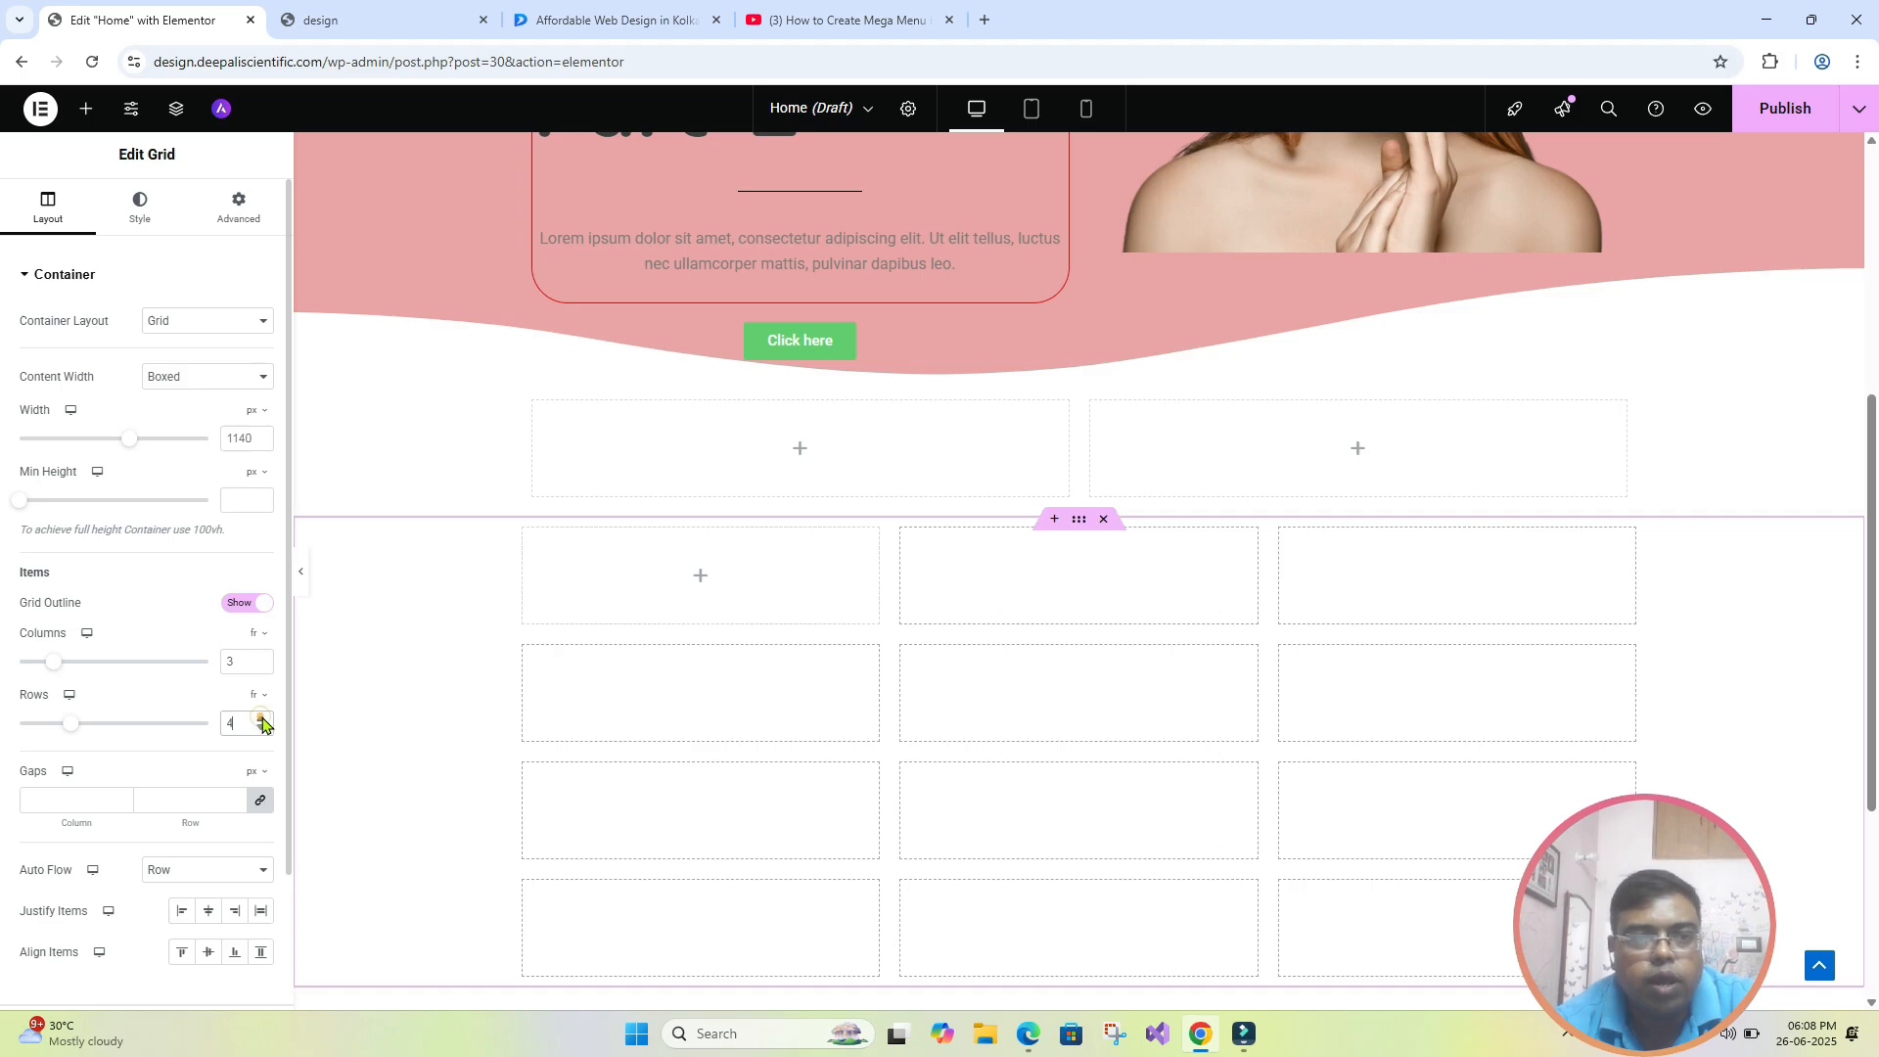
{"action": "left_click", "coordinate": [261, 719]}
- Compare the layout settings of the new two-column Flexbox container with those of the Grid container
{"action": "scroll", "coordinate": [630, 696], "scroll_direction": "down", "scroll_amount": 3}
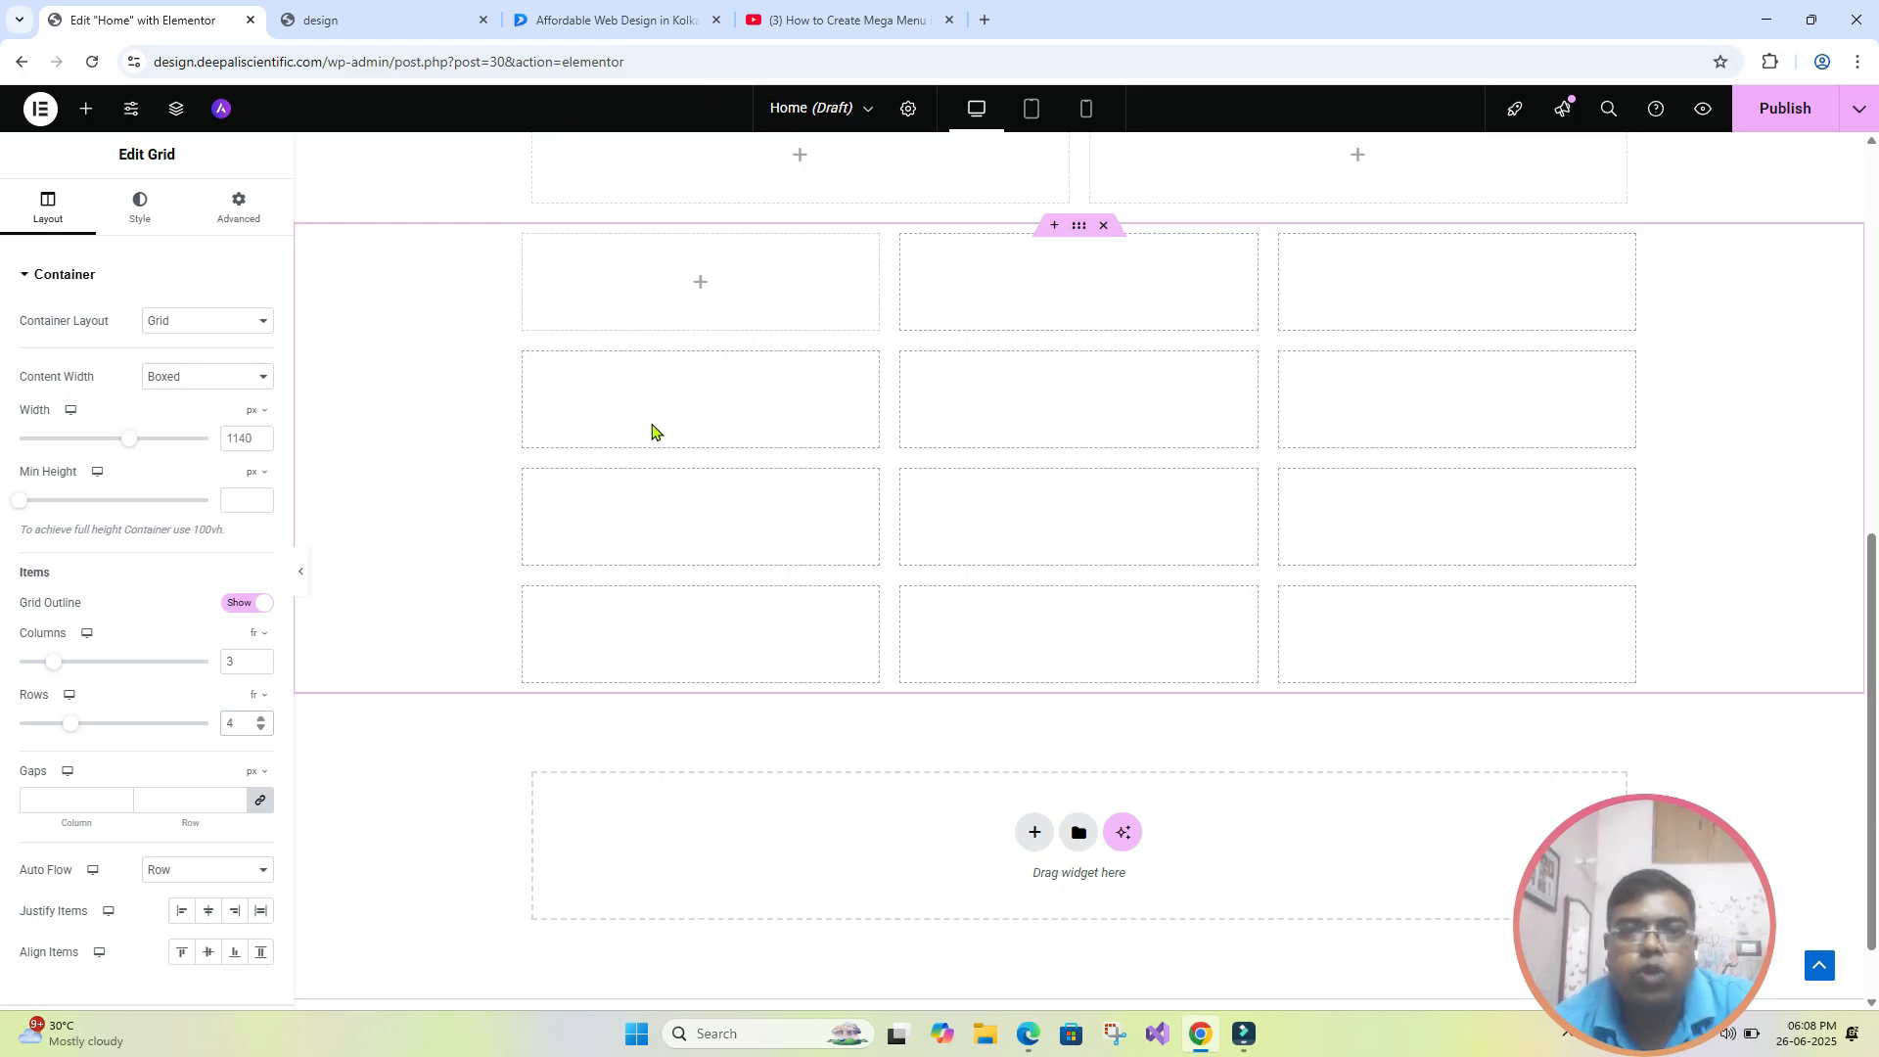
{"action": "scroll", "coordinate": [665, 431], "scroll_direction": "up", "scroll_amount": 2}
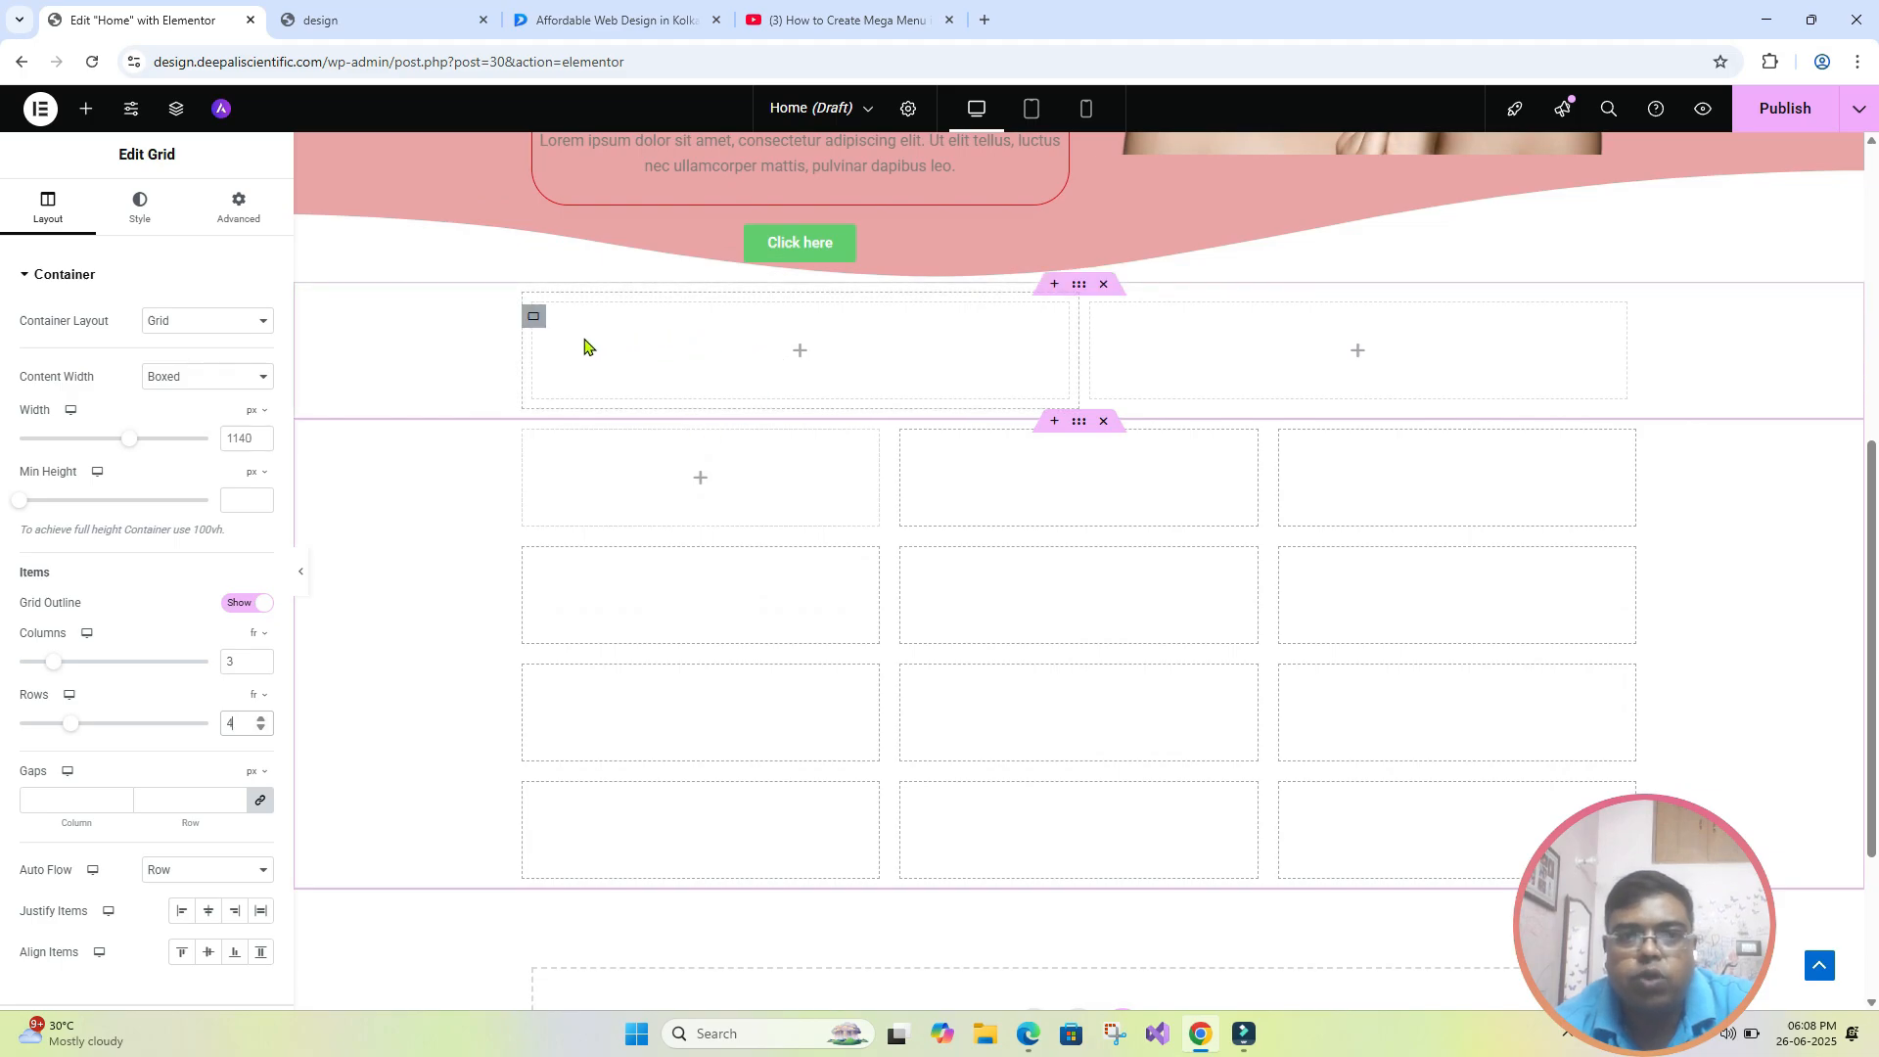
{"action": "left_click", "coordinate": [1079, 284]}
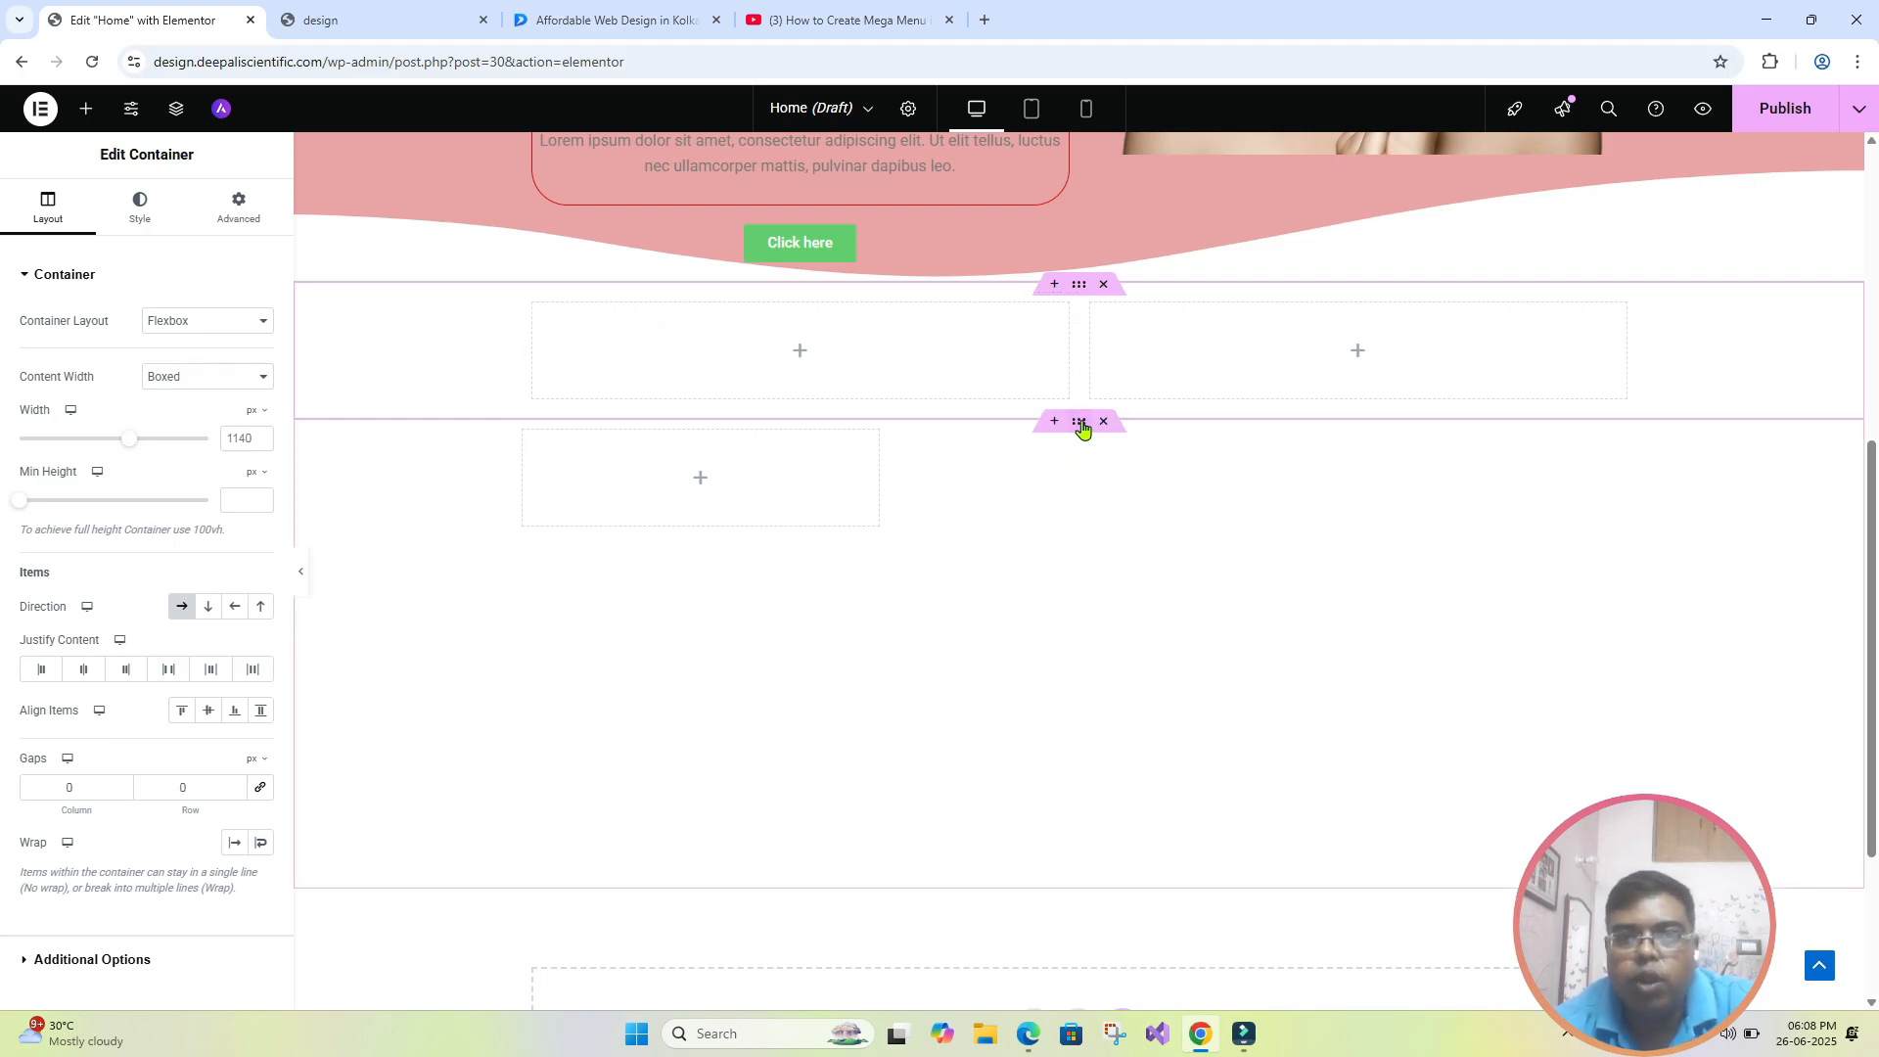
{"action": "left_click", "coordinate": [1080, 422]}
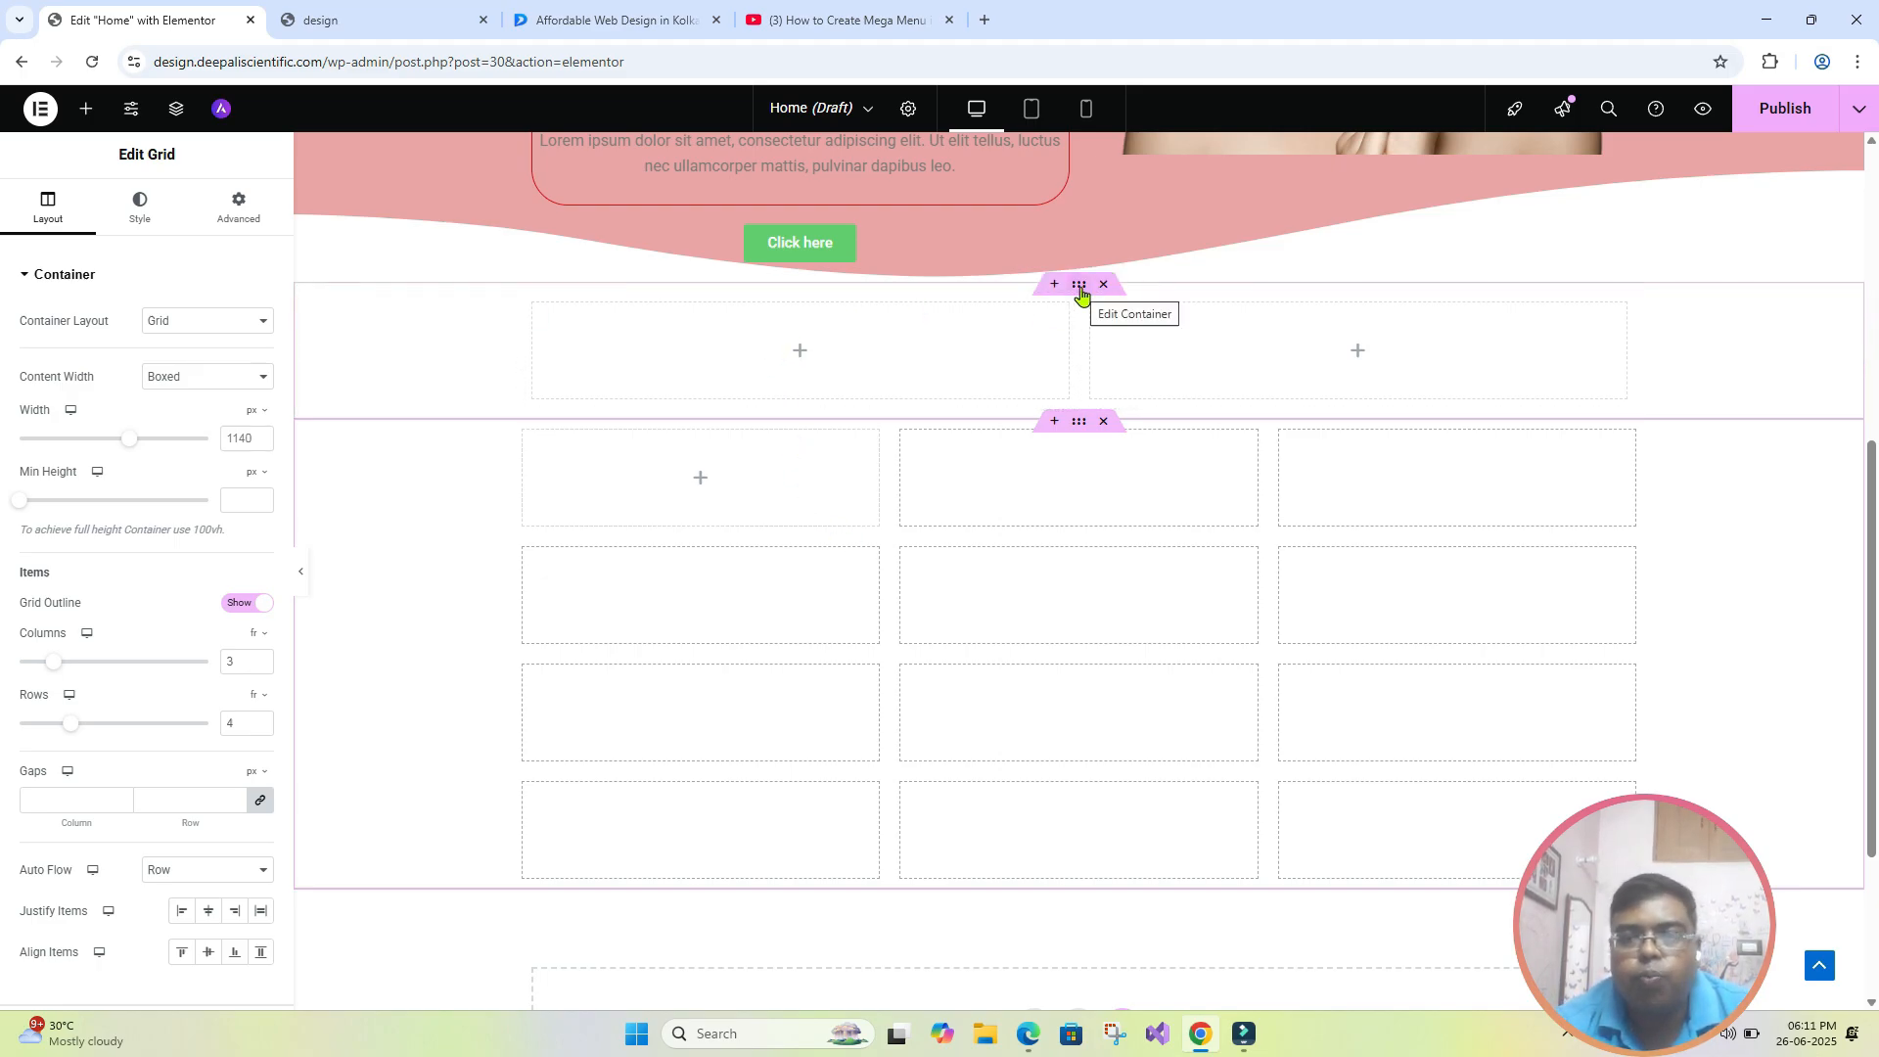
{"action": "left_click", "coordinate": [1080, 291]}
{"action": "mouse_move", "coordinate": [1062, 470]}
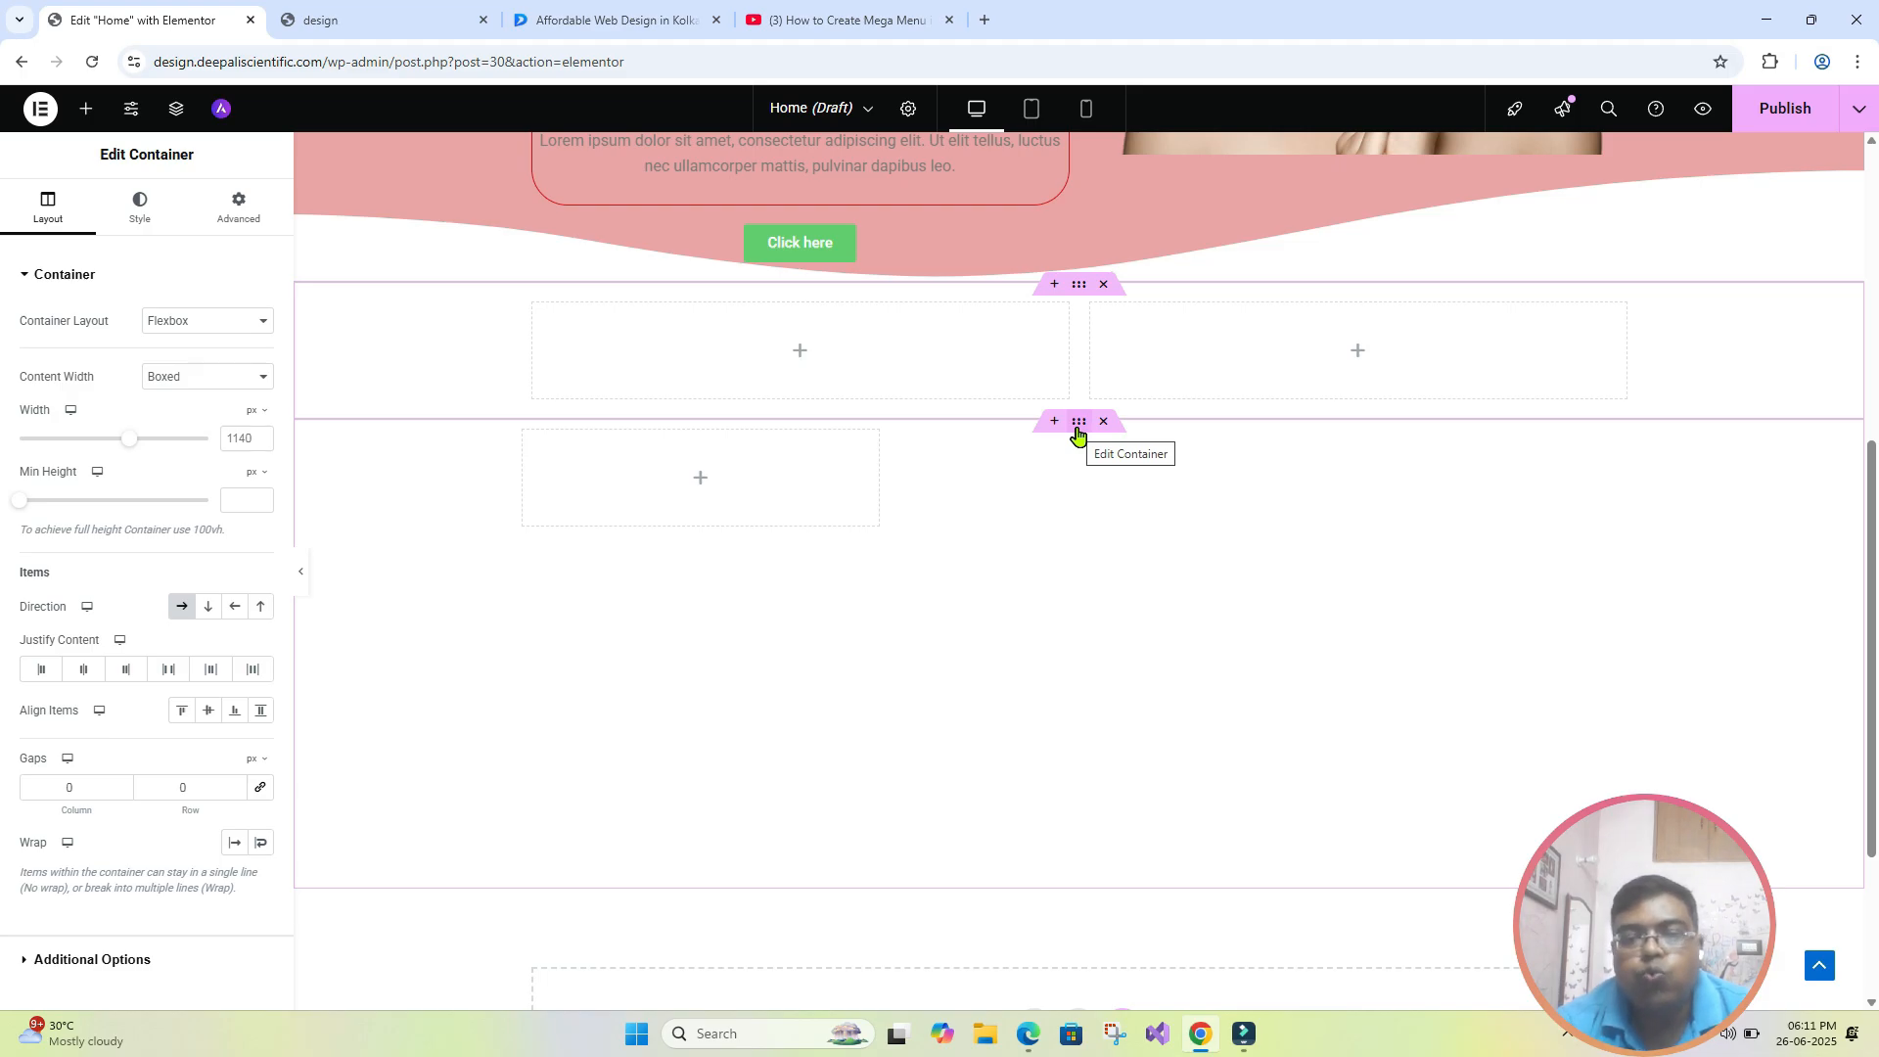
{"action": "left_click", "coordinate": [1077, 431]}
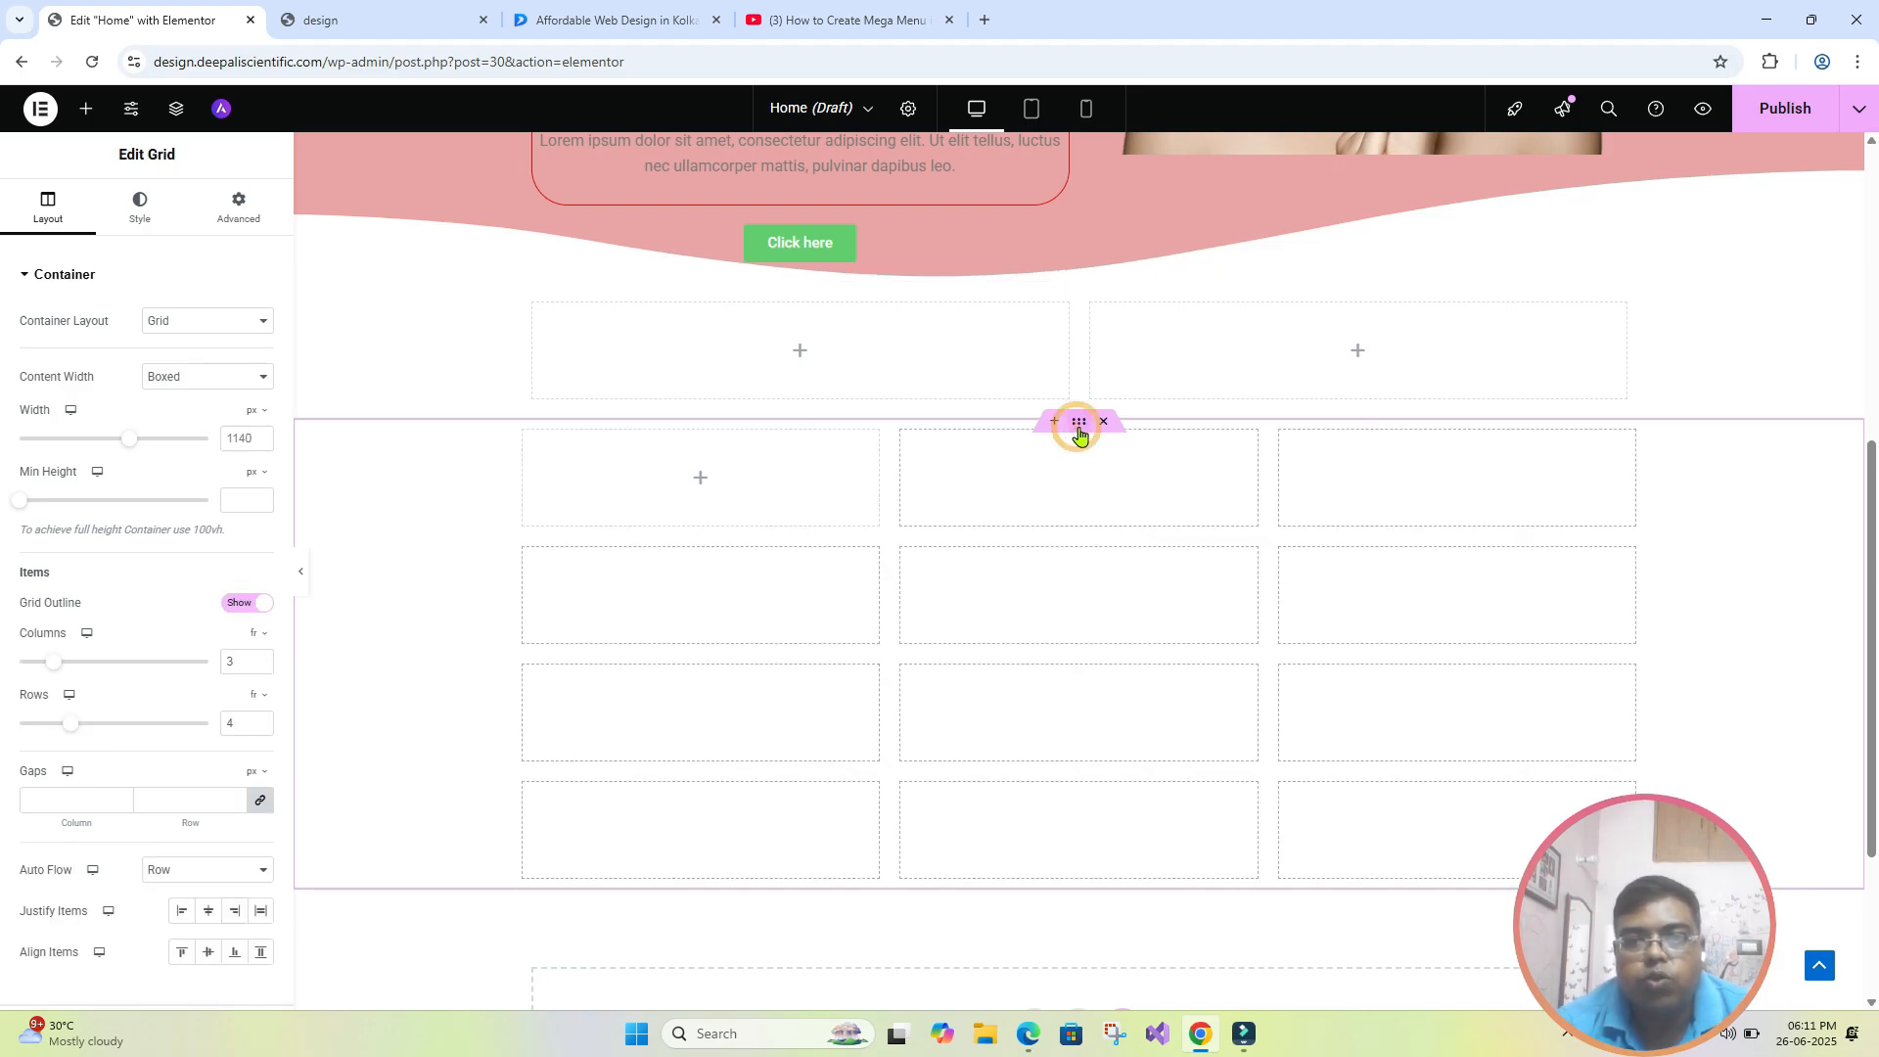